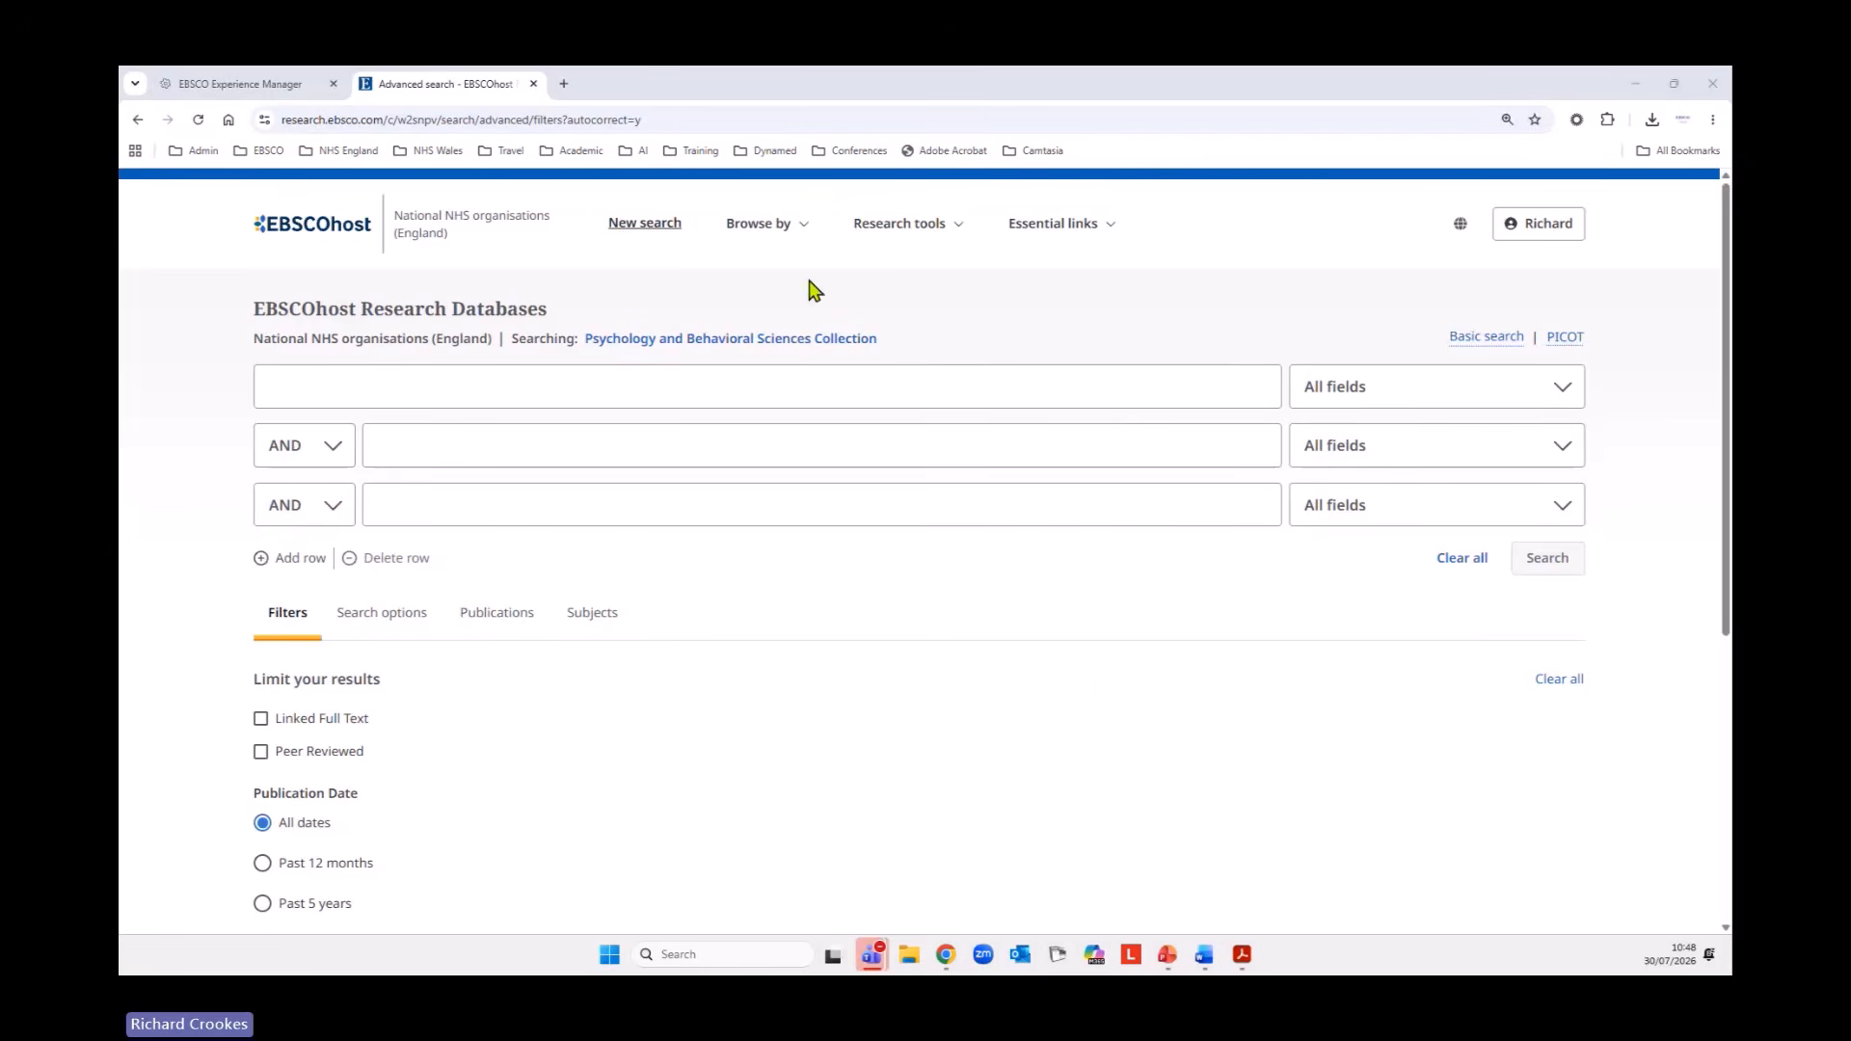
Browse the Psychology and Behavioral Sciences Collection by publication and search its titles for "psychology today".
{"action": "left_click", "coordinate": [806, 227]}
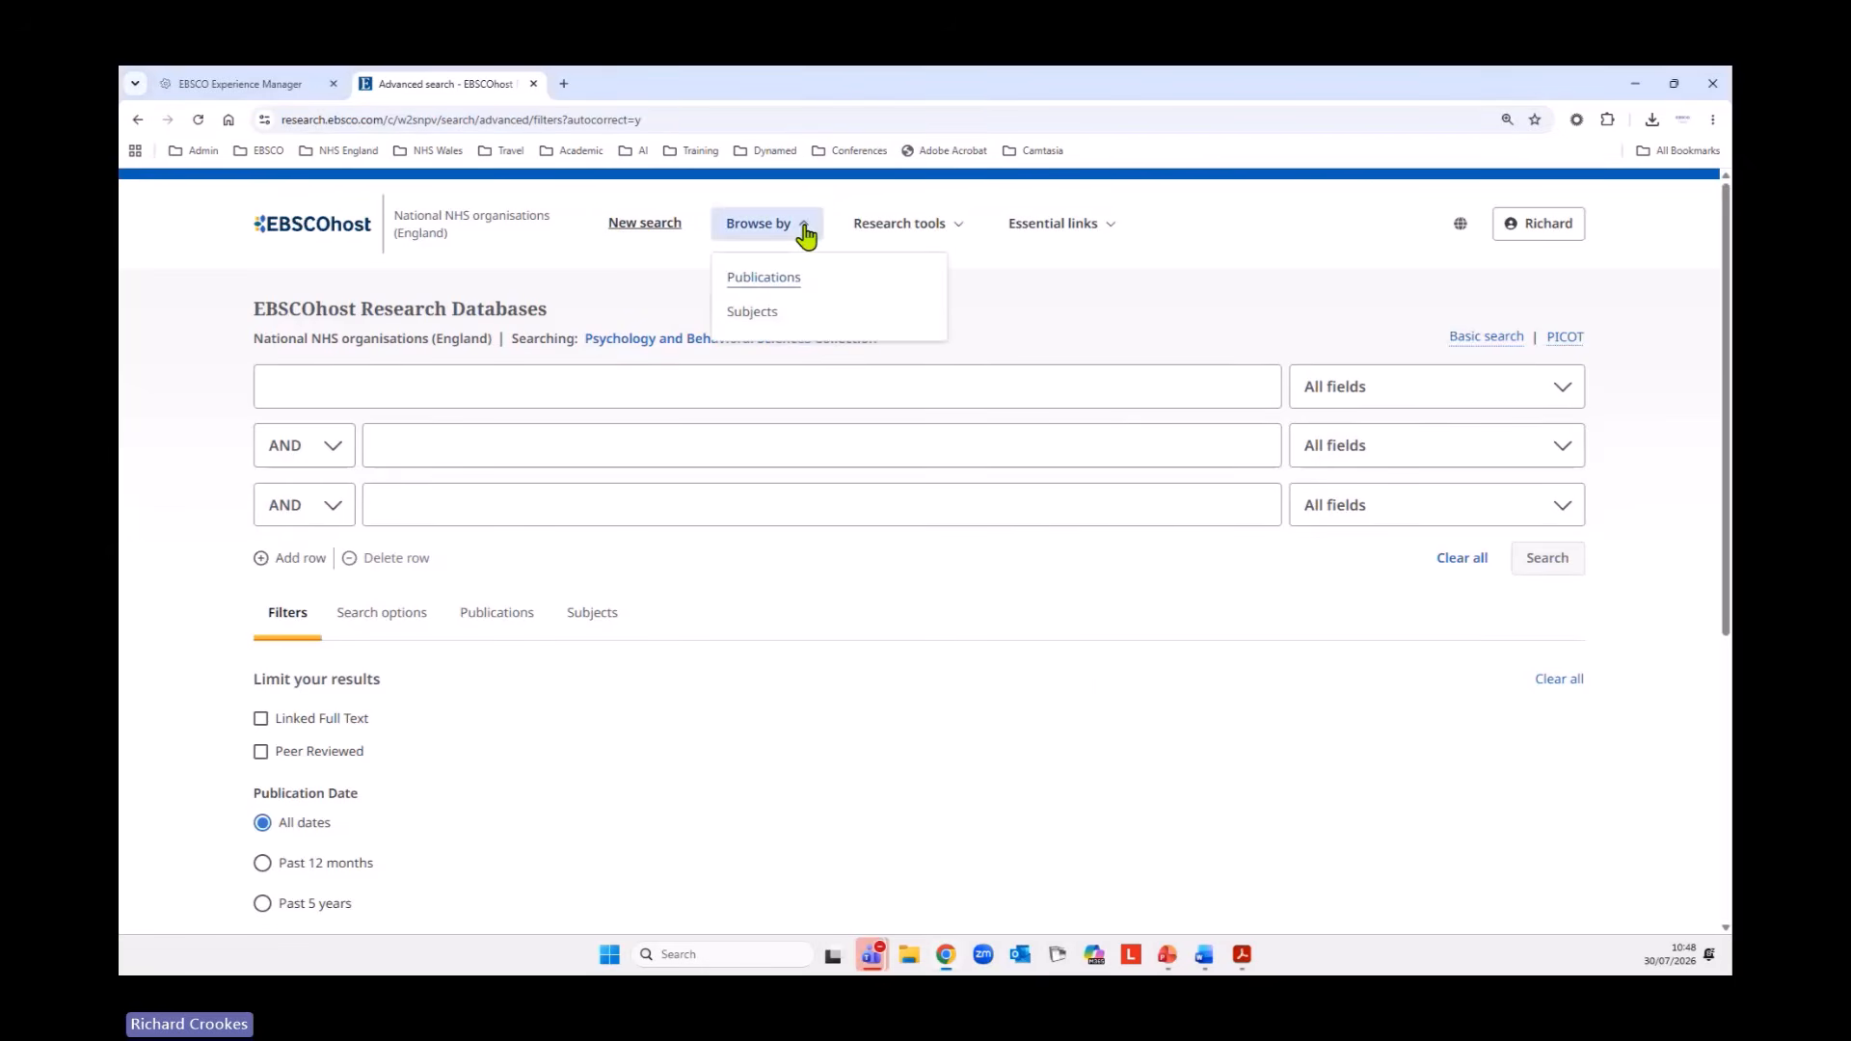
{"action": "left_click", "coordinate": [756, 285]}
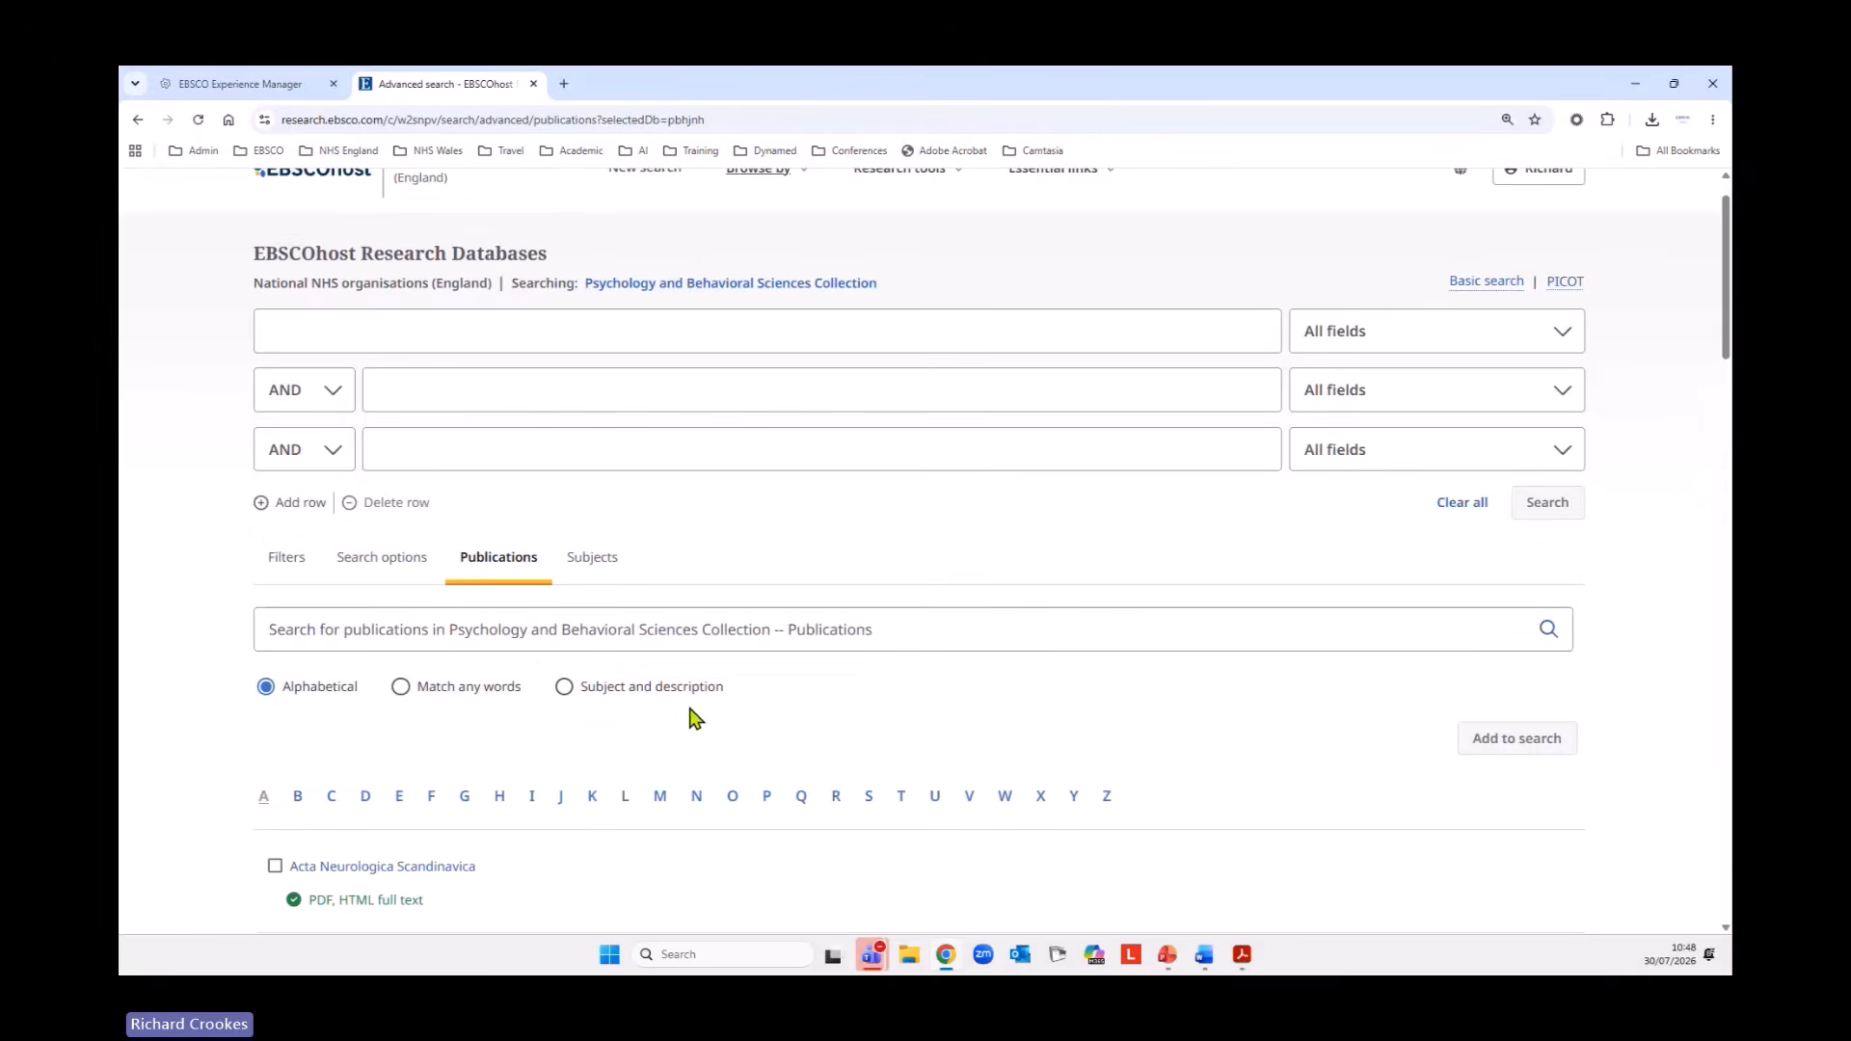
{"action": "scroll", "coordinate": [696, 721], "scroll_direction": "down", "scroll_amount": 2}
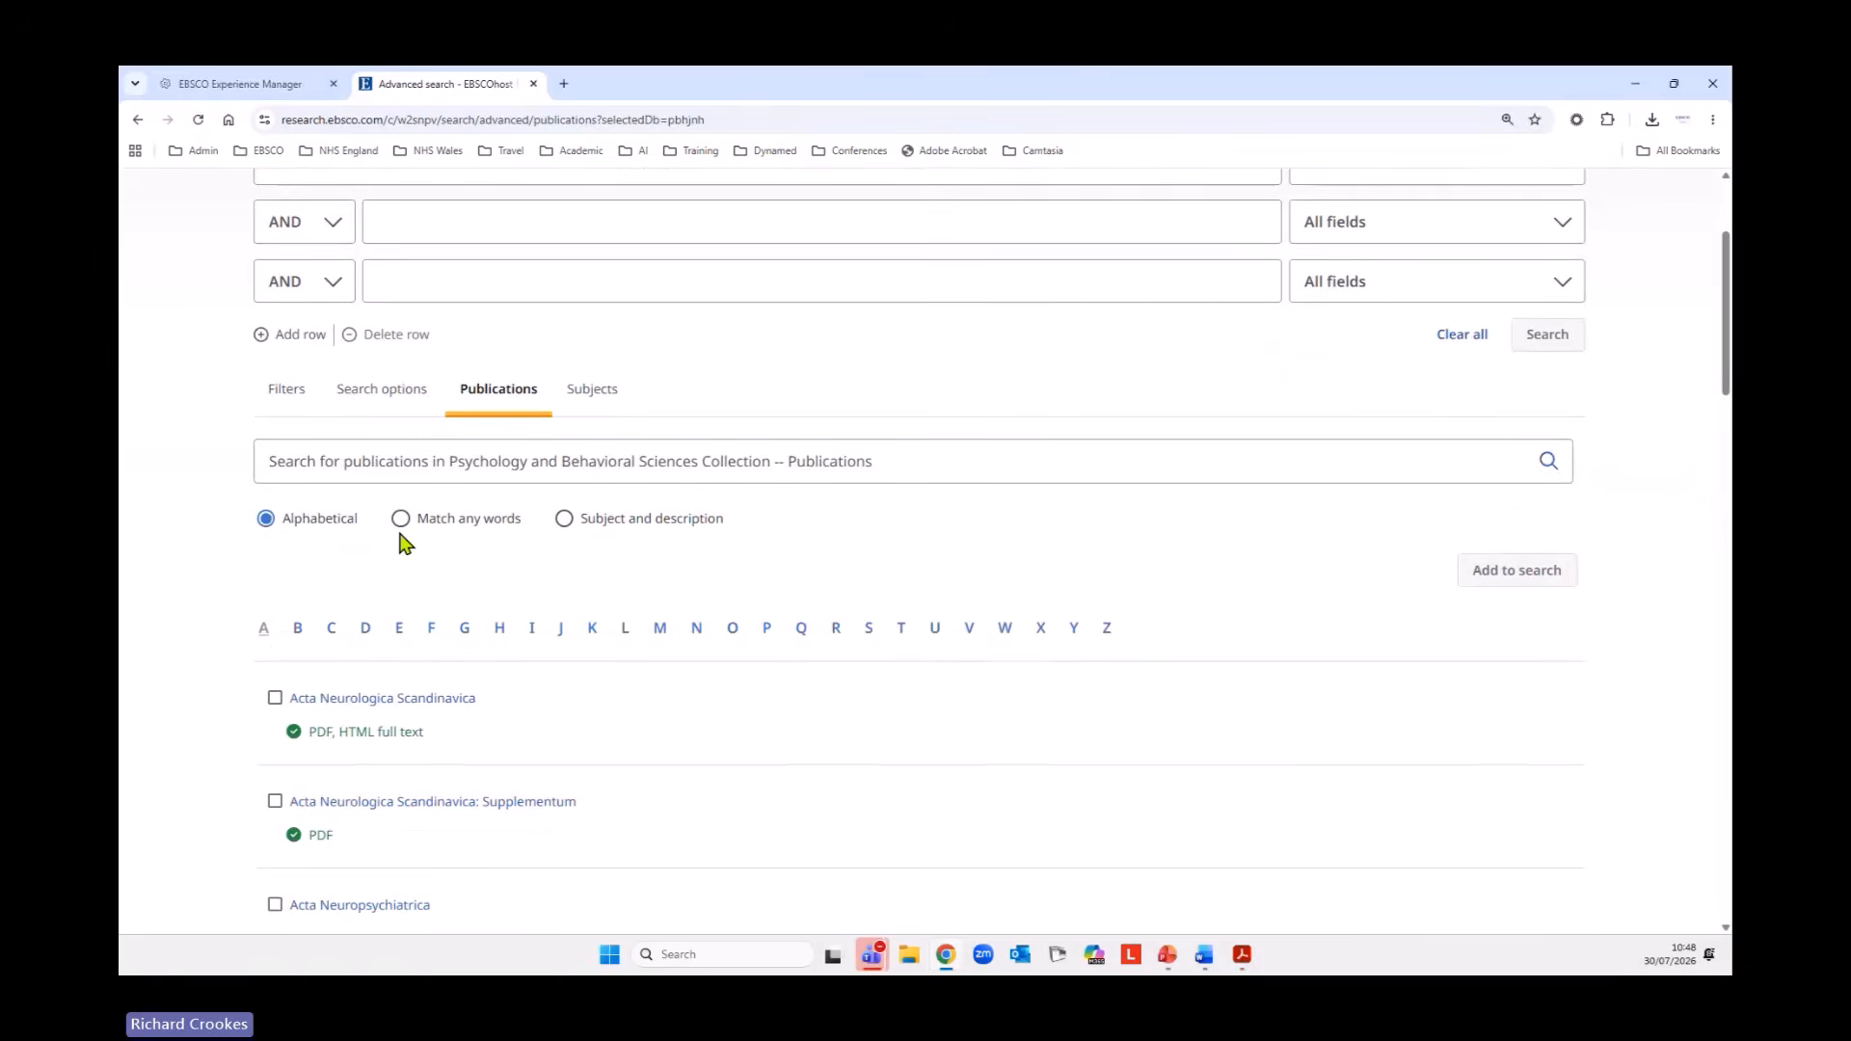
{"action": "left_click", "coordinate": [727, 475]}
{"action": "type", "text": "ps"}
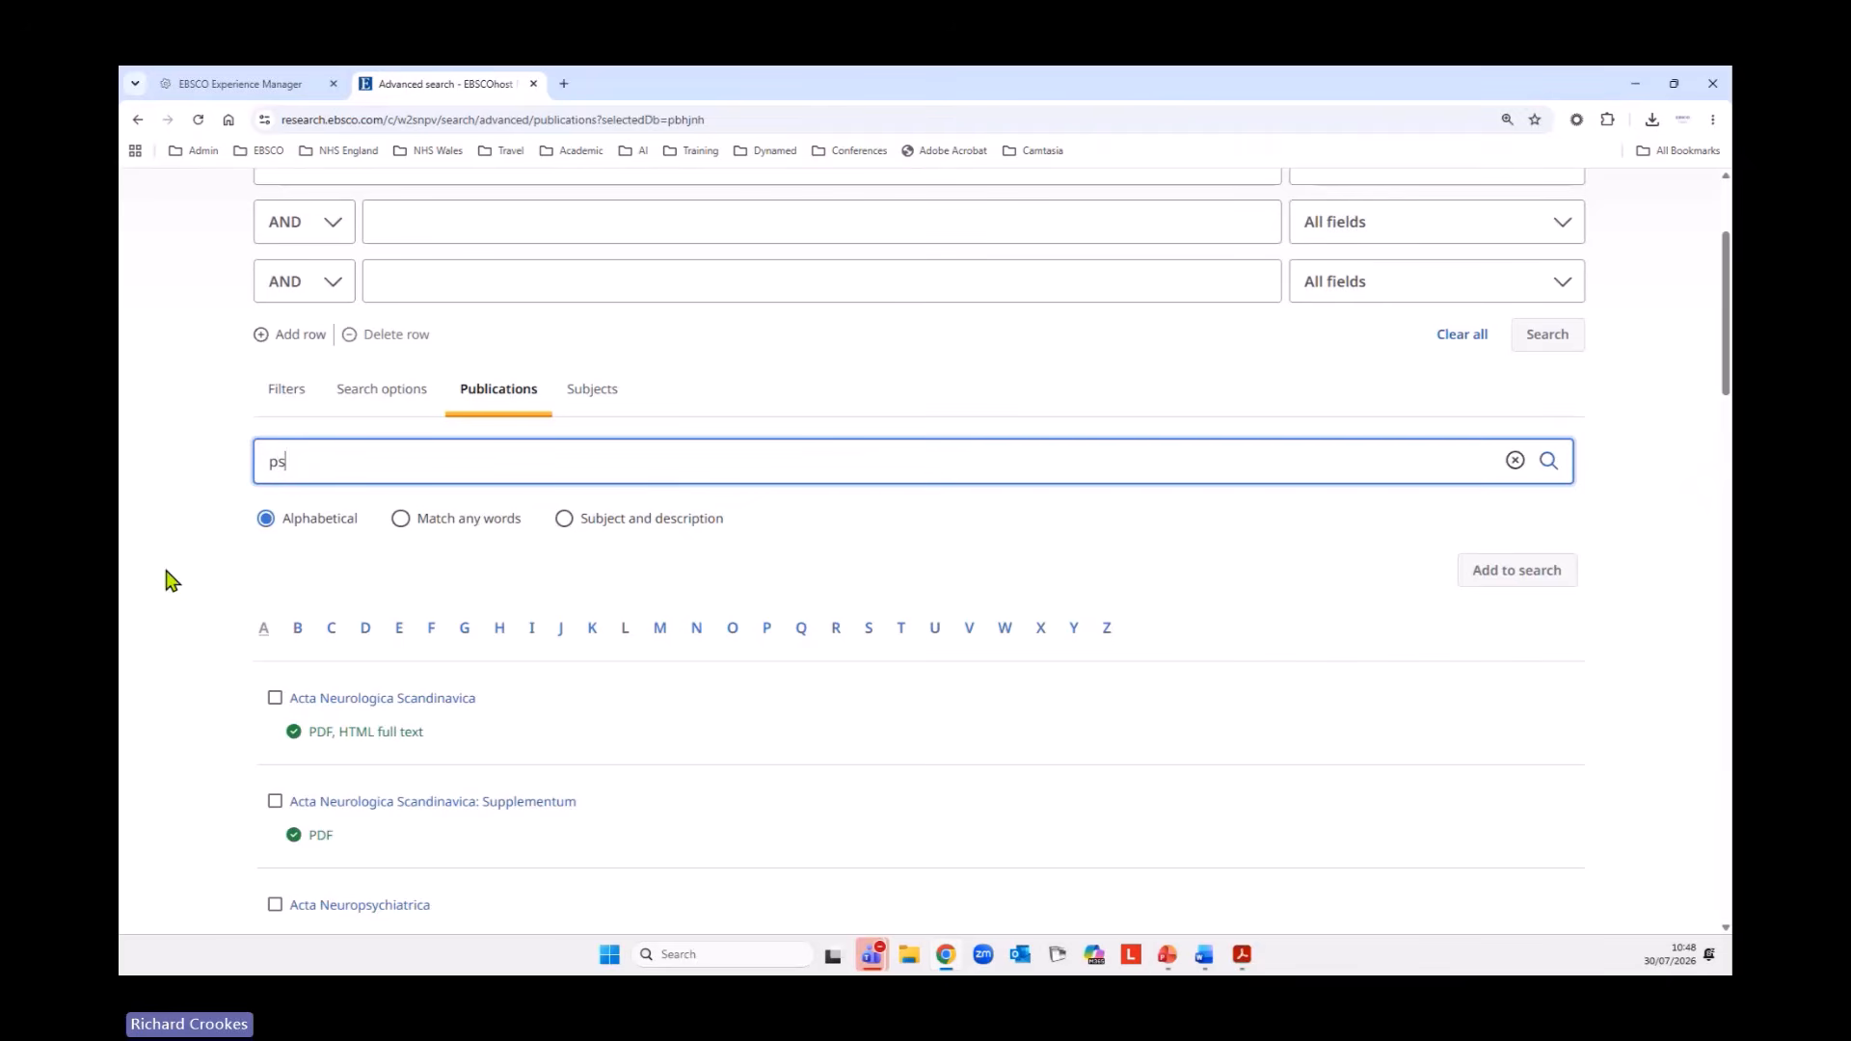
{"action": "type", "text": "ychology today"}
{"action": "key", "text": "Return"}
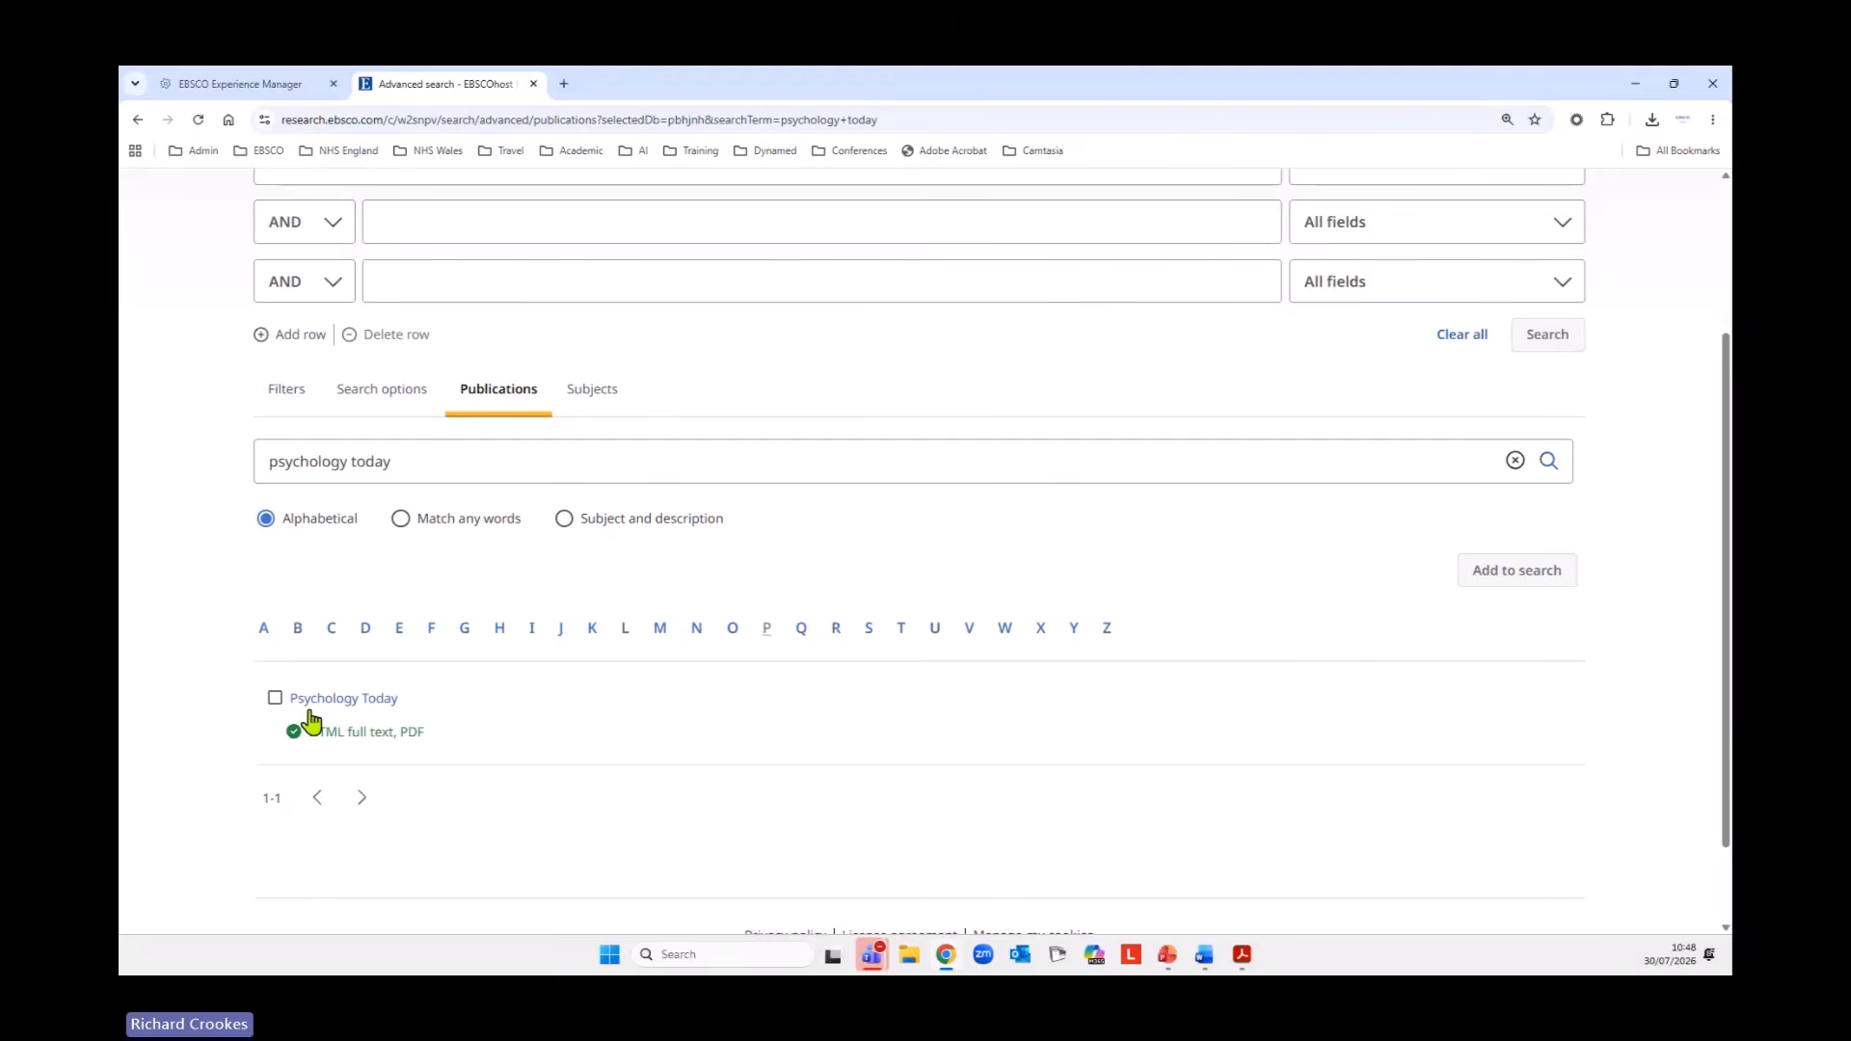
Browse the collection by subject and look over the alphabetical list of subject terms.
{"action": "scroll", "coordinate": [564, 860], "scroll_direction": "up", "scroll_amount": 3}
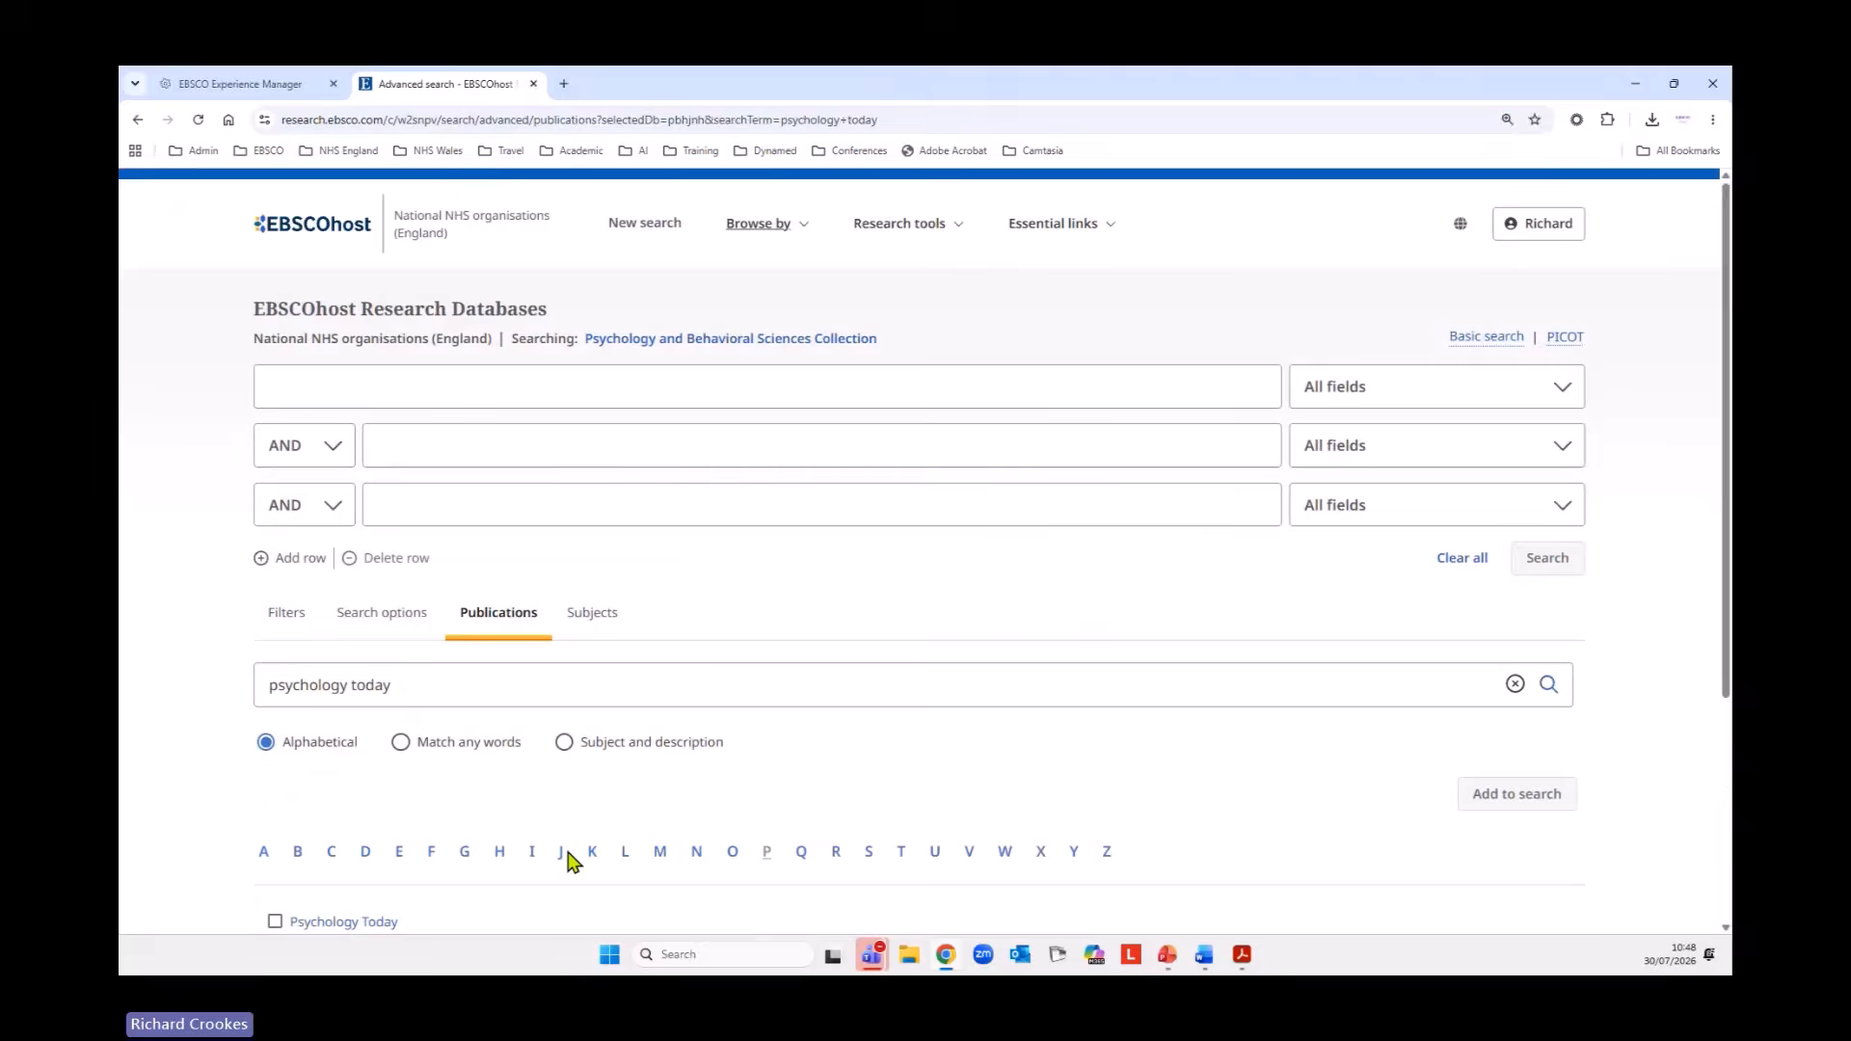
{"action": "left_click", "coordinate": [781, 239]}
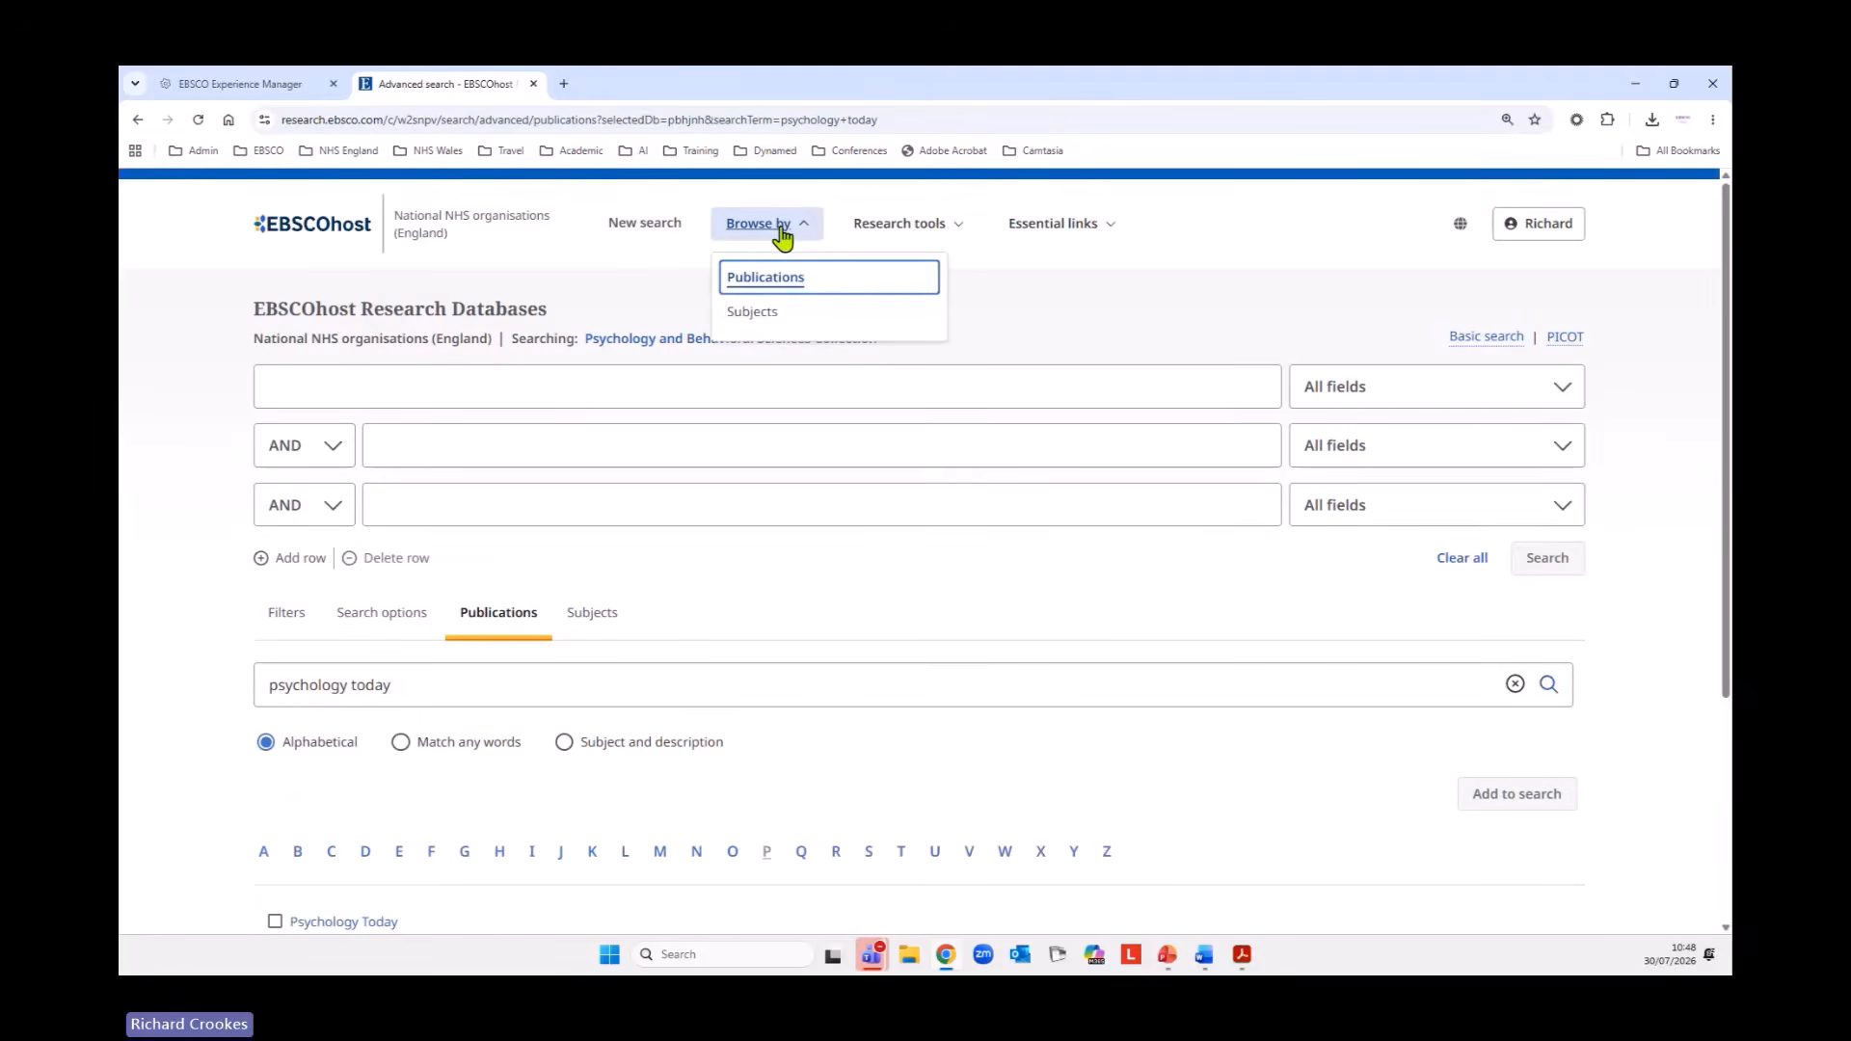
{"action": "left_click", "coordinate": [760, 315]}
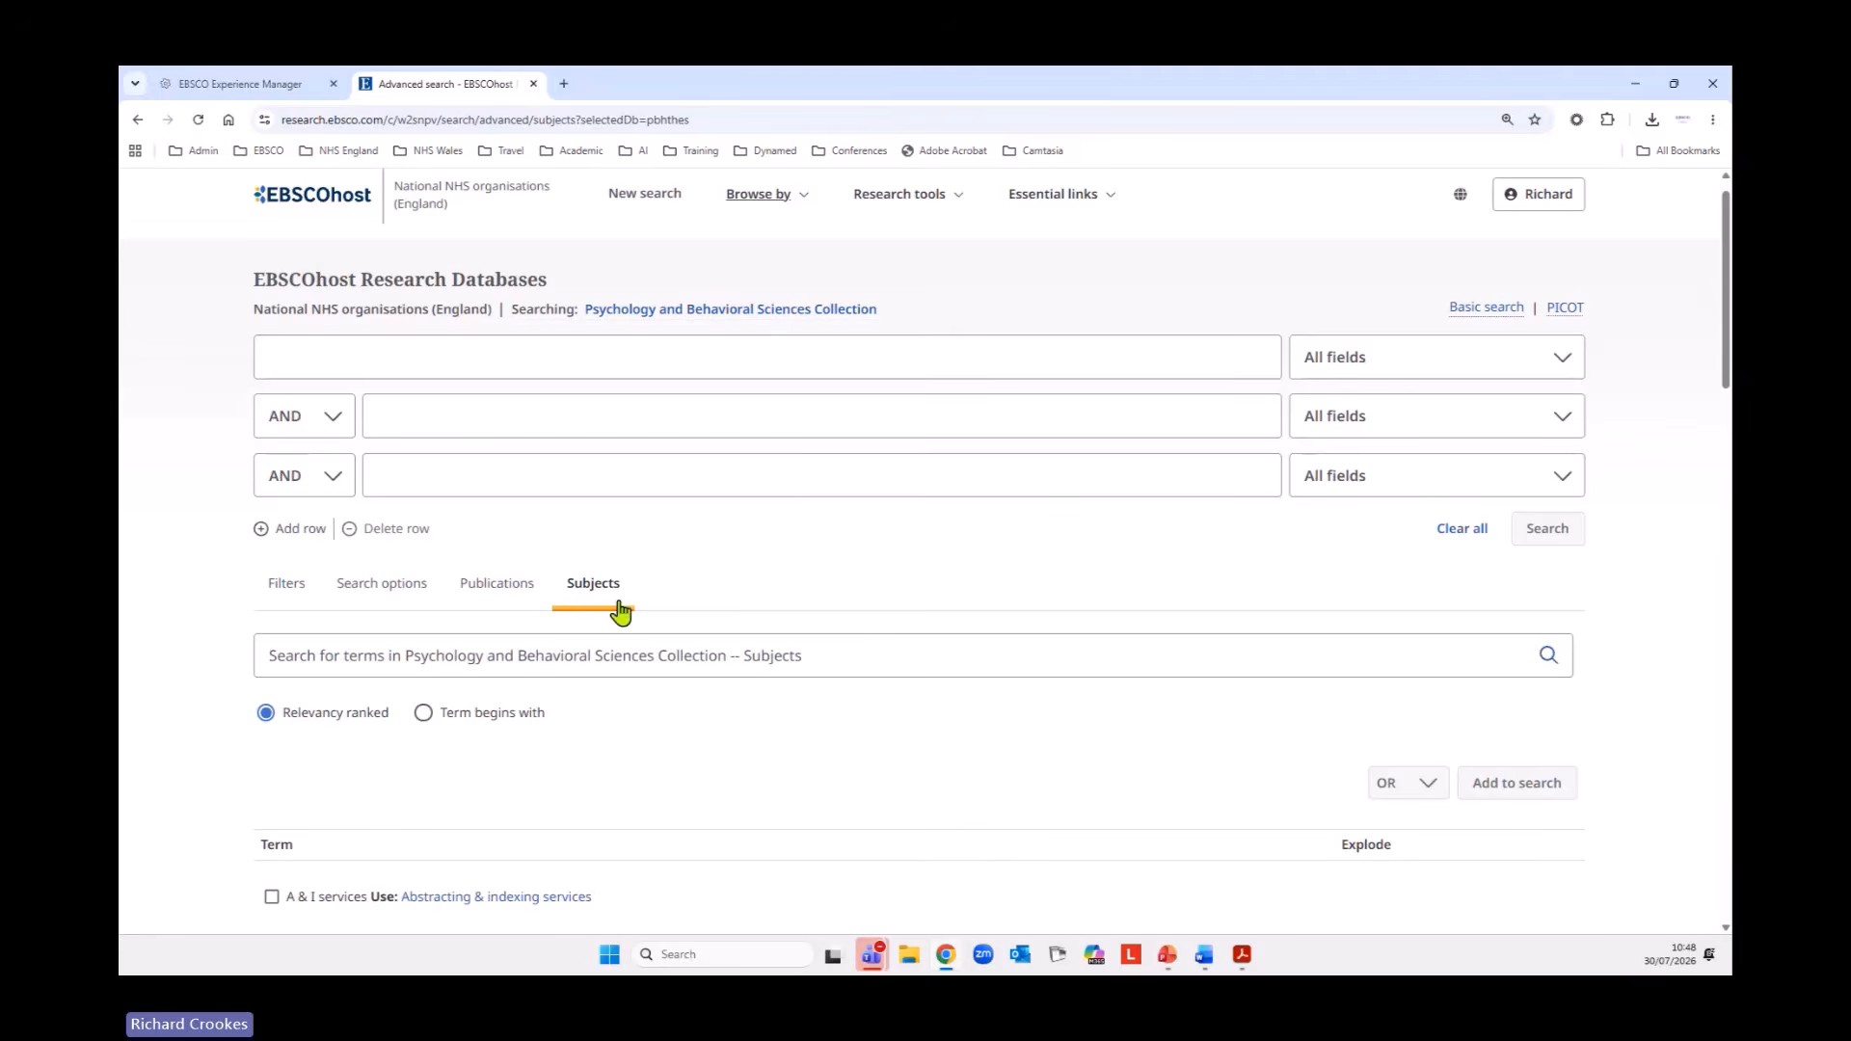
{"action": "scroll", "coordinate": [562, 792], "scroll_direction": "down", "scroll_amount": 1}
{"action": "scroll", "coordinate": [564, 793], "scroll_direction": "down", "scroll_amount": 3}
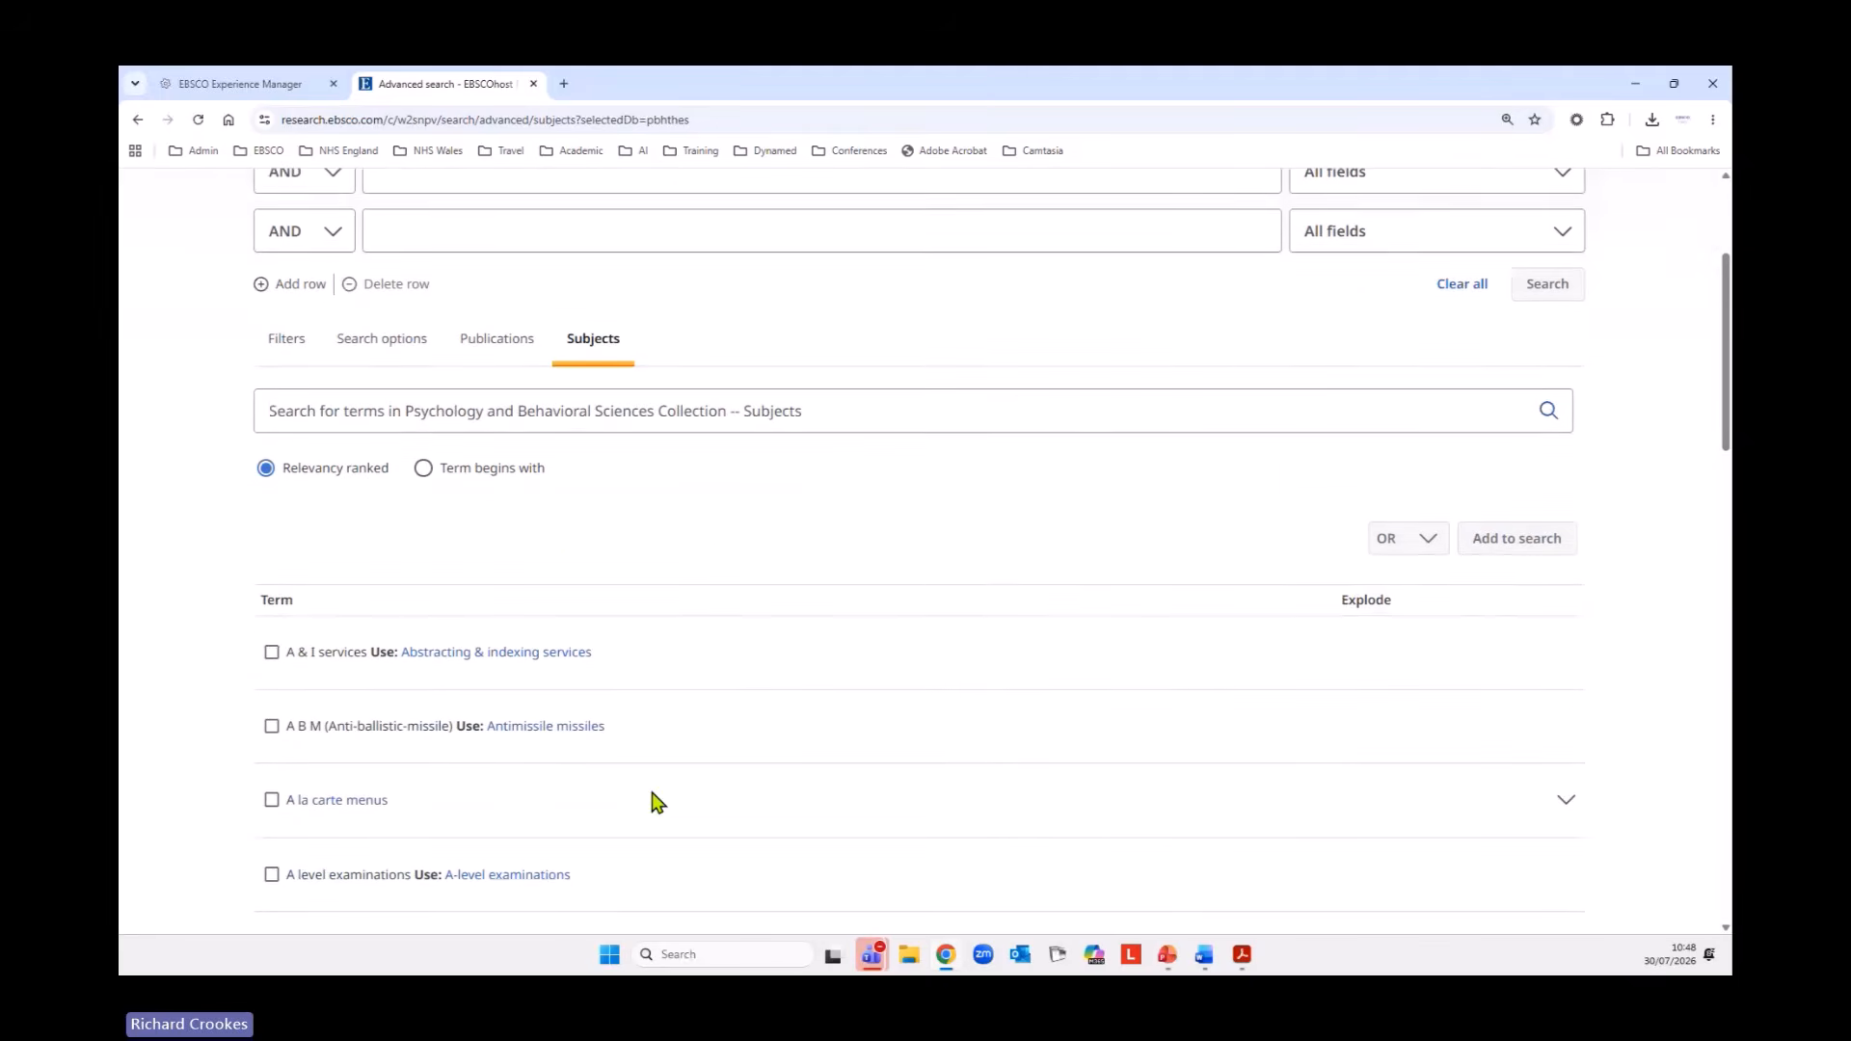
{"action": "scroll", "coordinate": [653, 810], "scroll_direction": "up", "scroll_amount": 3}
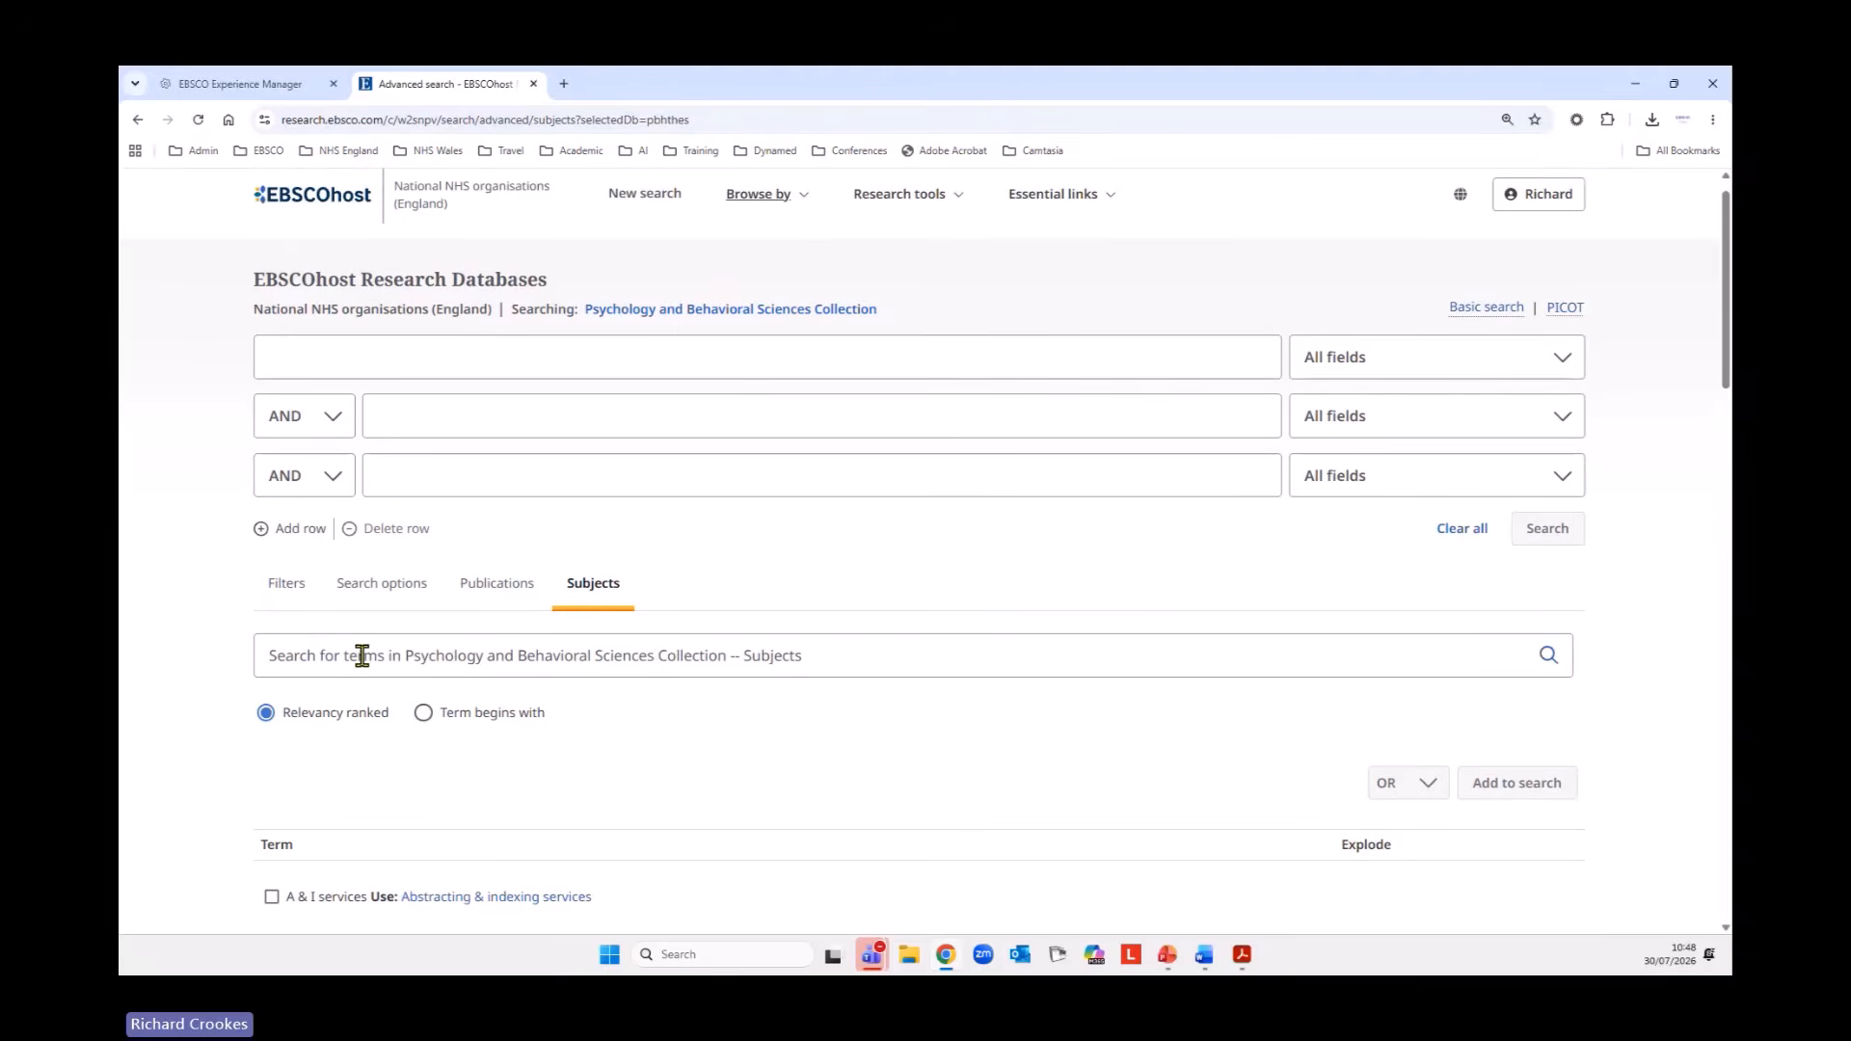
Search the collection's subject terms for "psychosis" with relevancy ranking and look through the matching terms.
{"action": "left_click", "coordinate": [819, 655]}
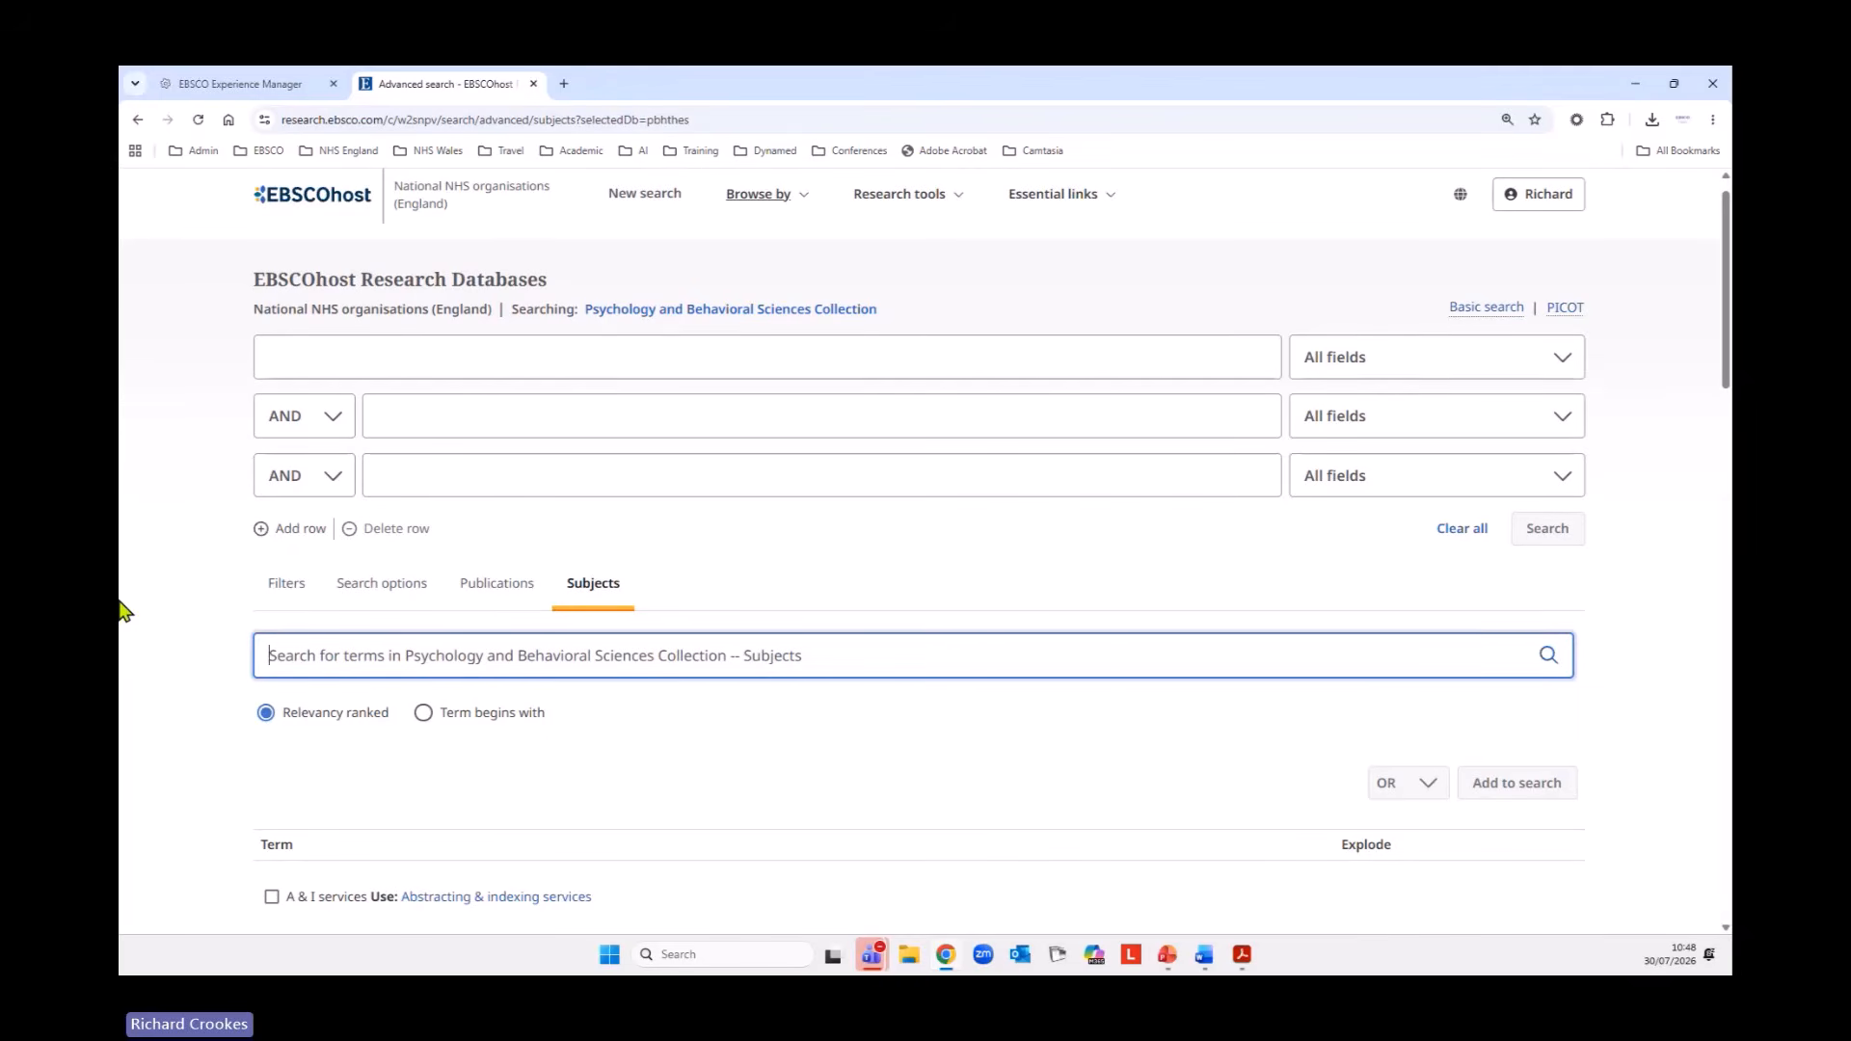
{"action": "type", "text": "p"}
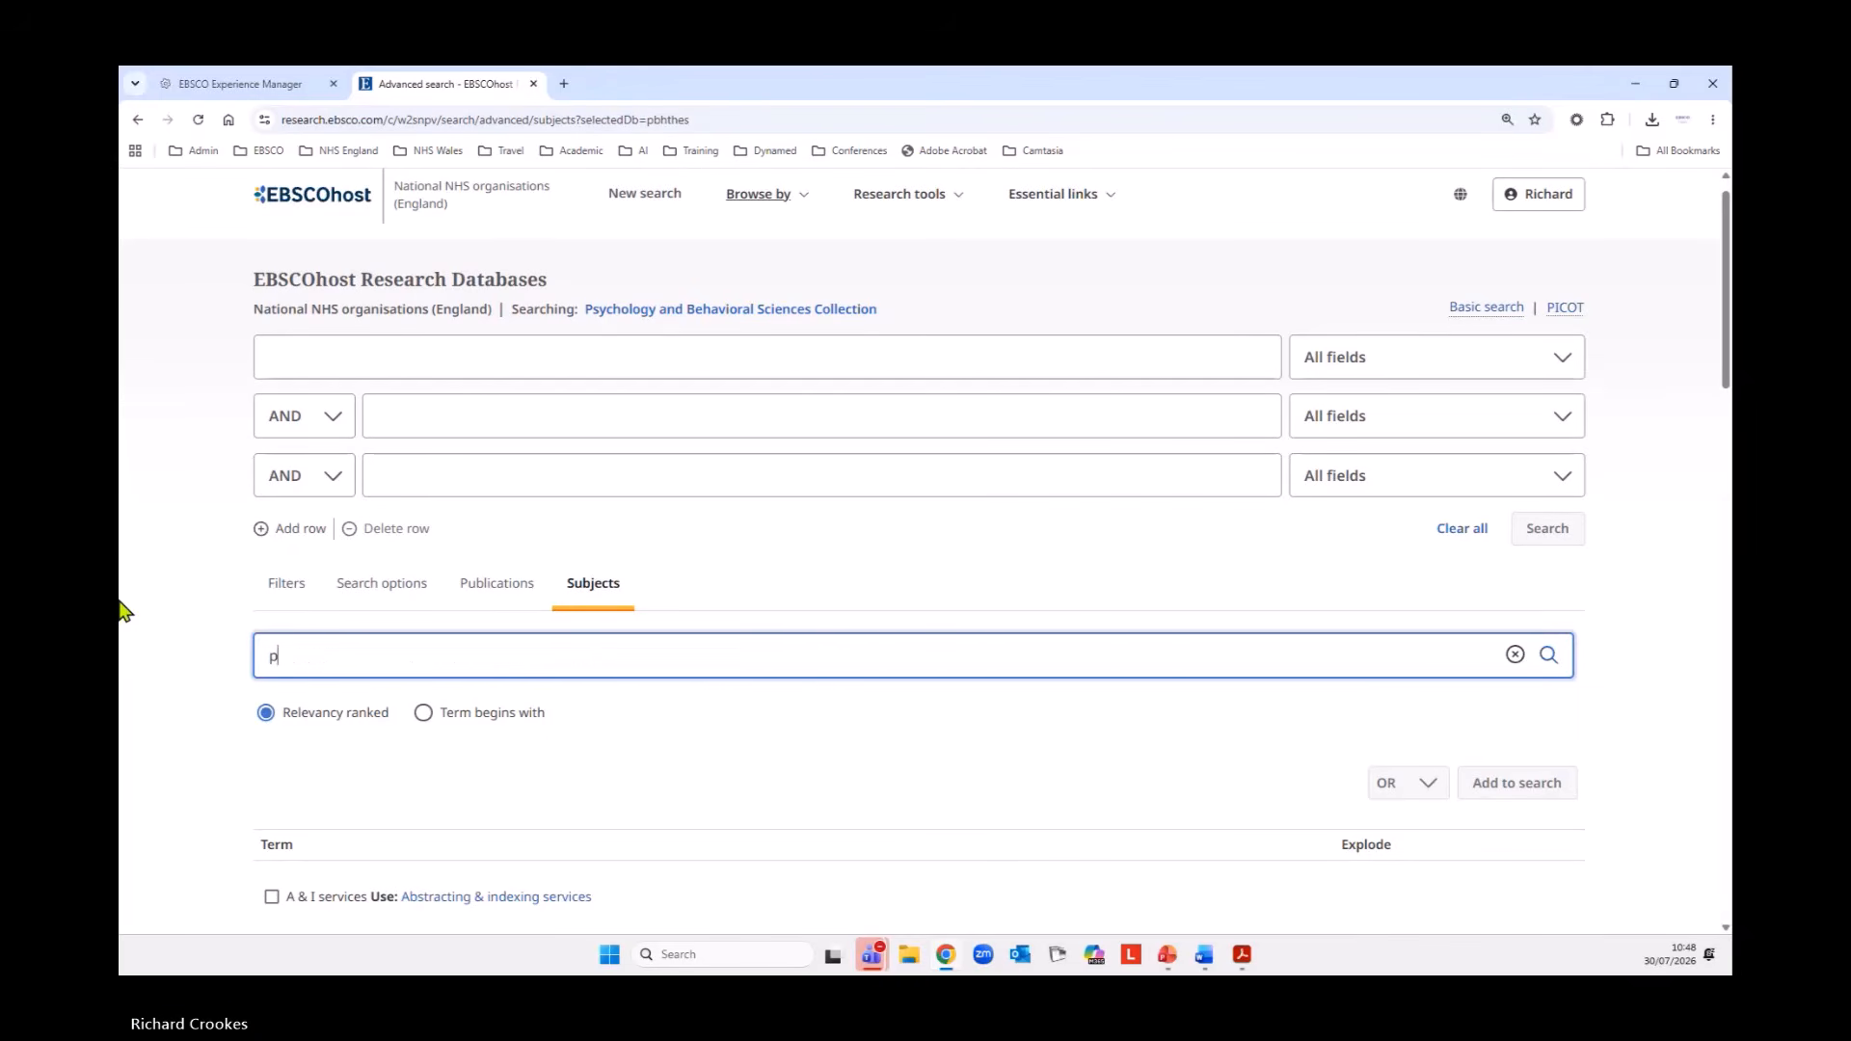
{"action": "type", "text": "sychos"}
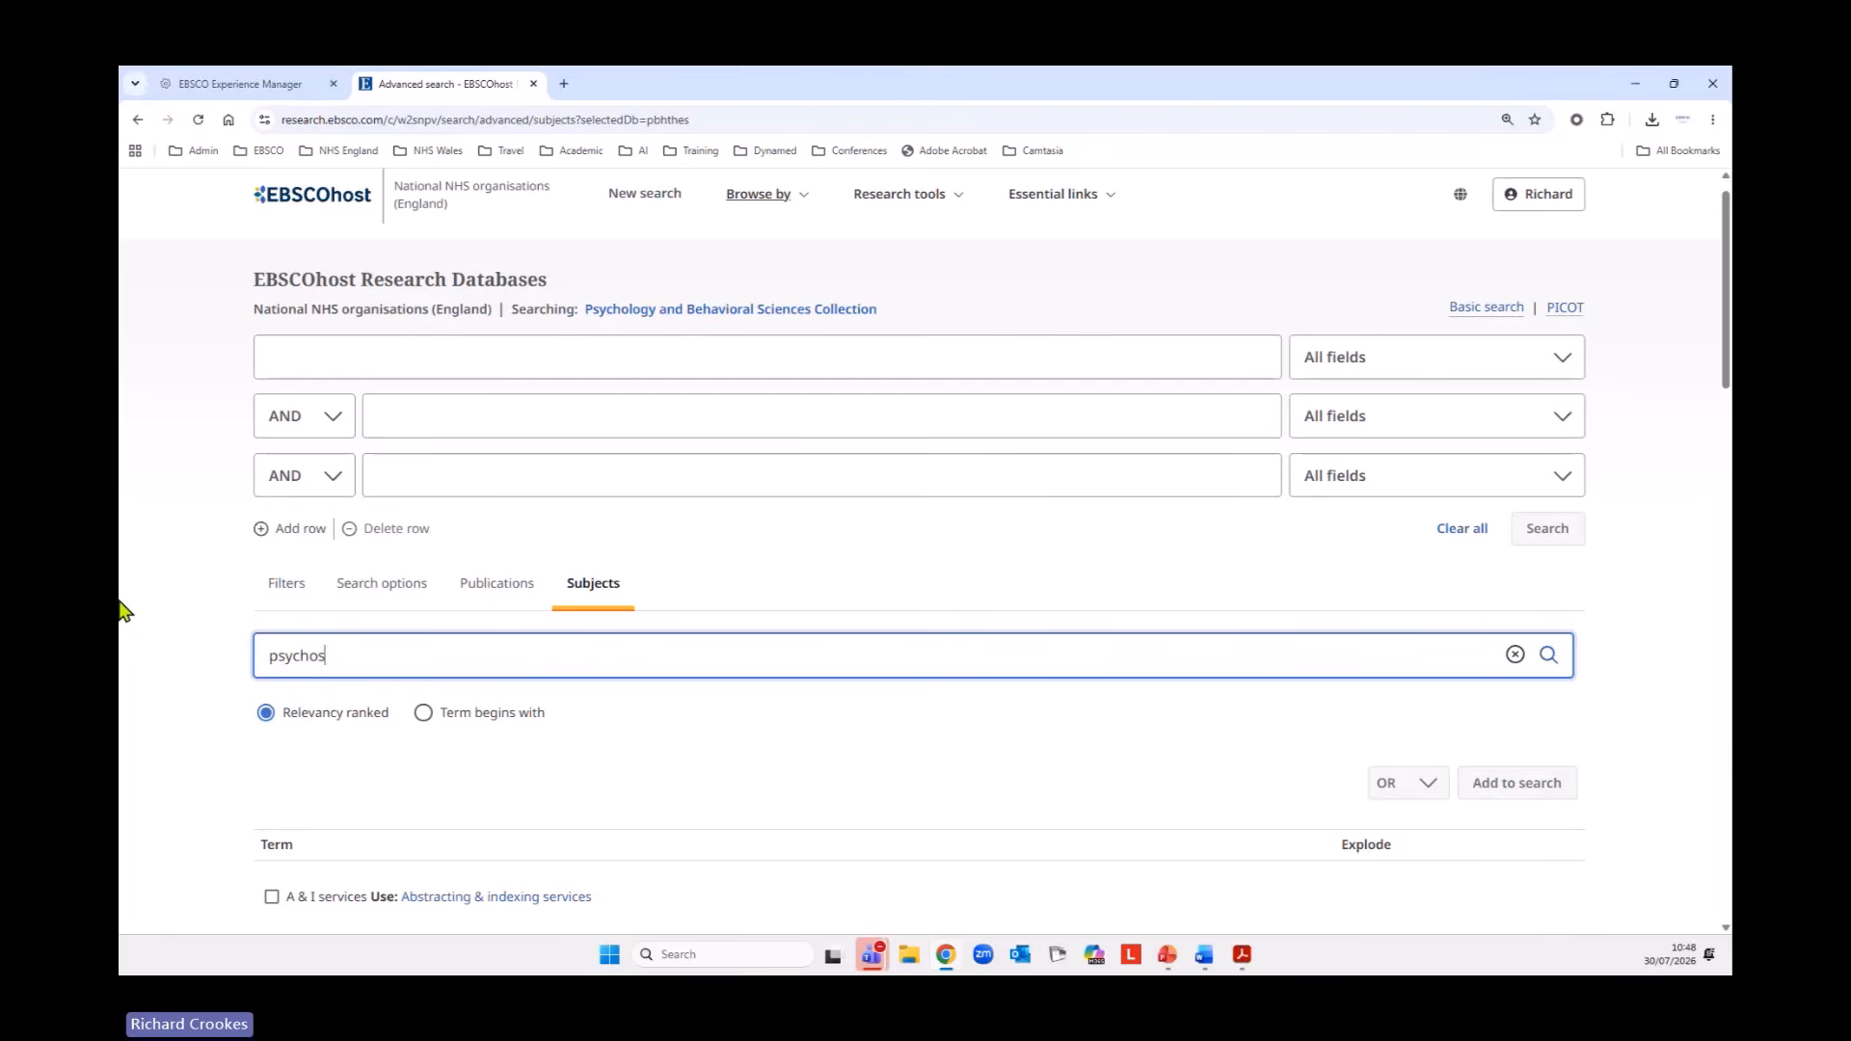
{"action": "type", "text": "is"}
{"action": "key", "text": "Return"}
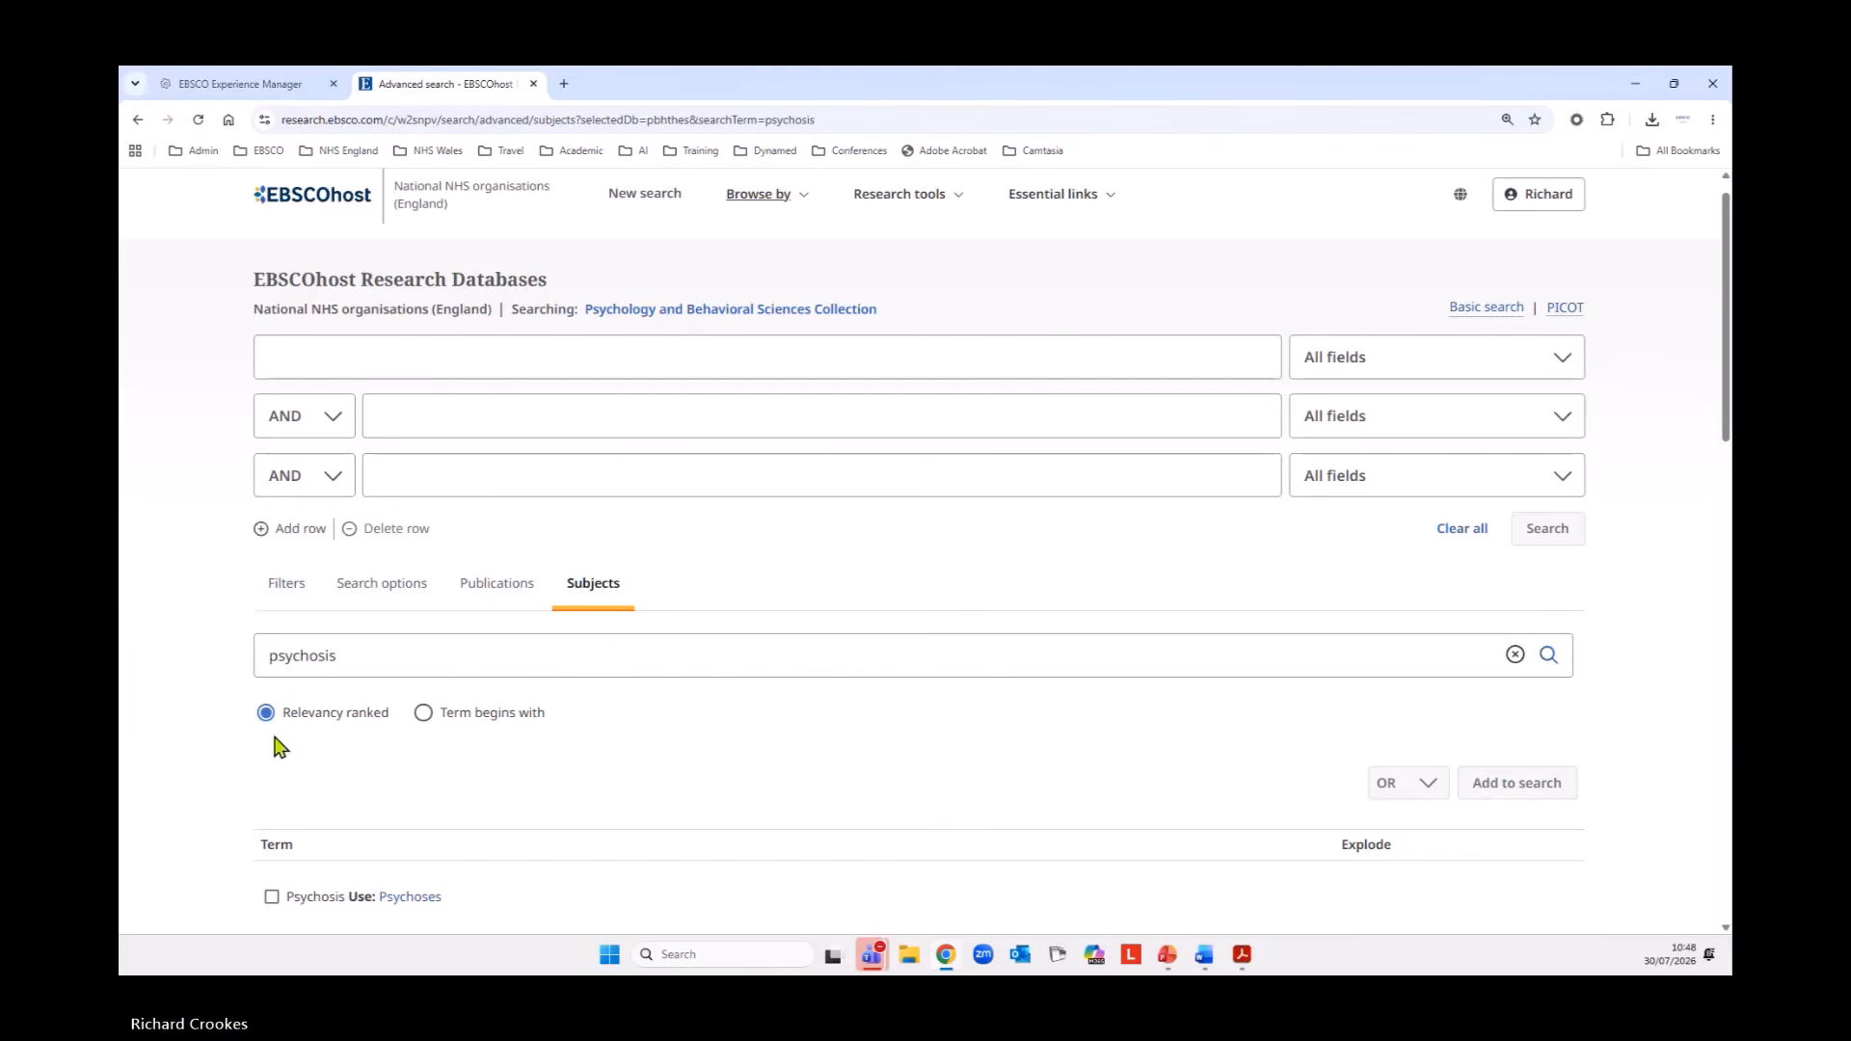
{"action": "scroll", "coordinate": [278, 747], "scroll_direction": "down", "scroll_amount": 3}
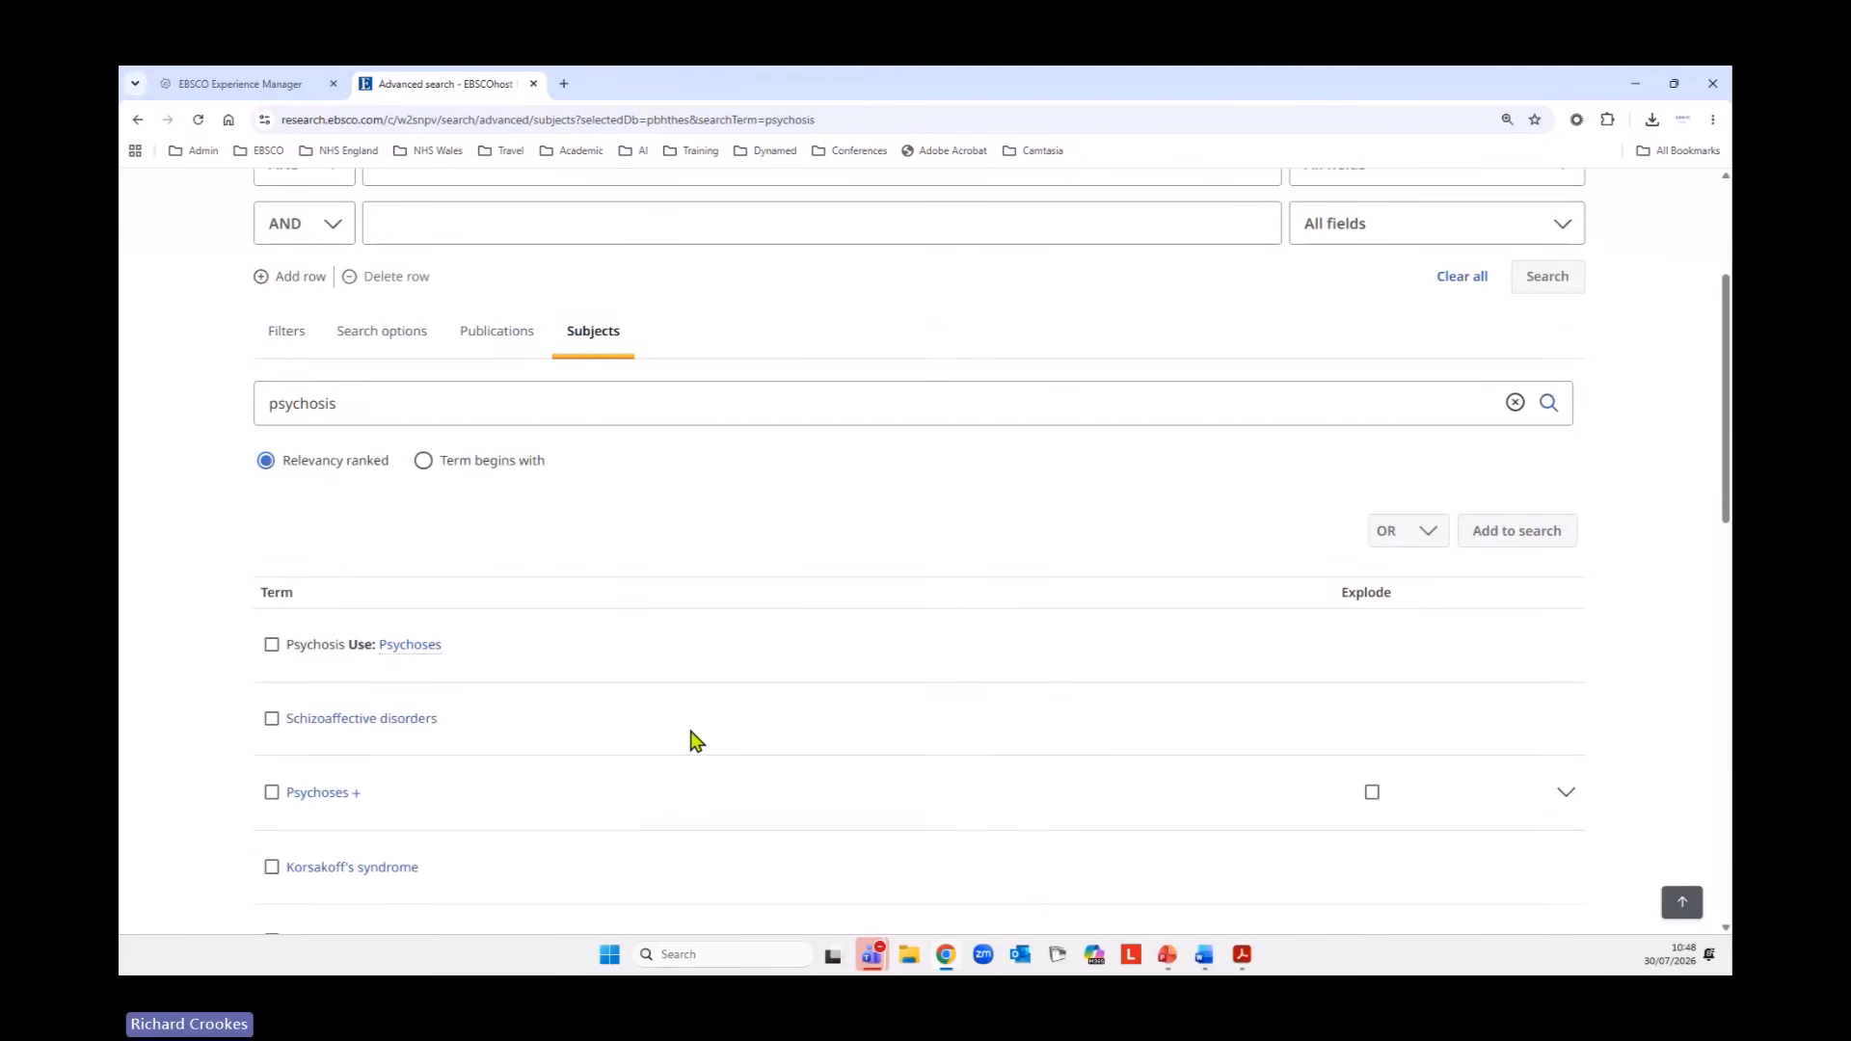
Start a new advanced search and open the Publications A-Z research tool.
{"action": "scroll", "coordinate": [697, 741], "scroll_direction": "up", "scroll_amount": 3}
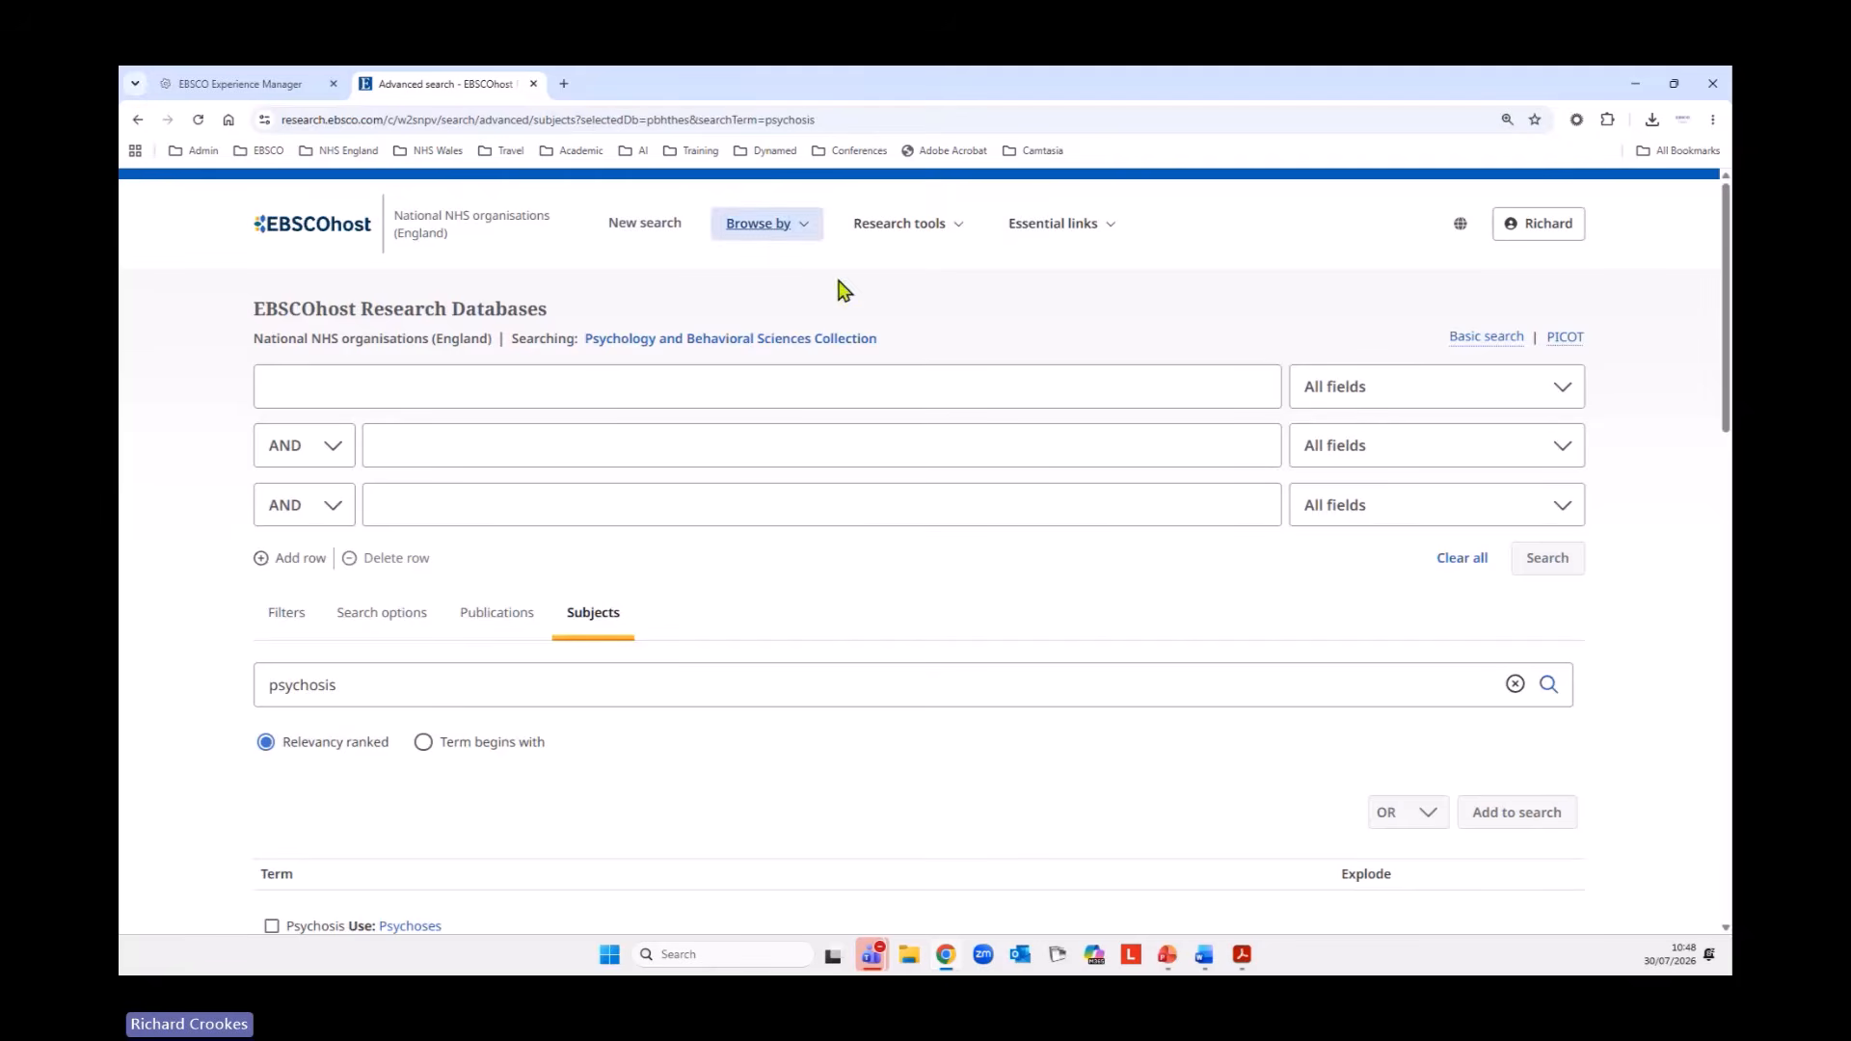
{"action": "left_click", "coordinate": [641, 241]}
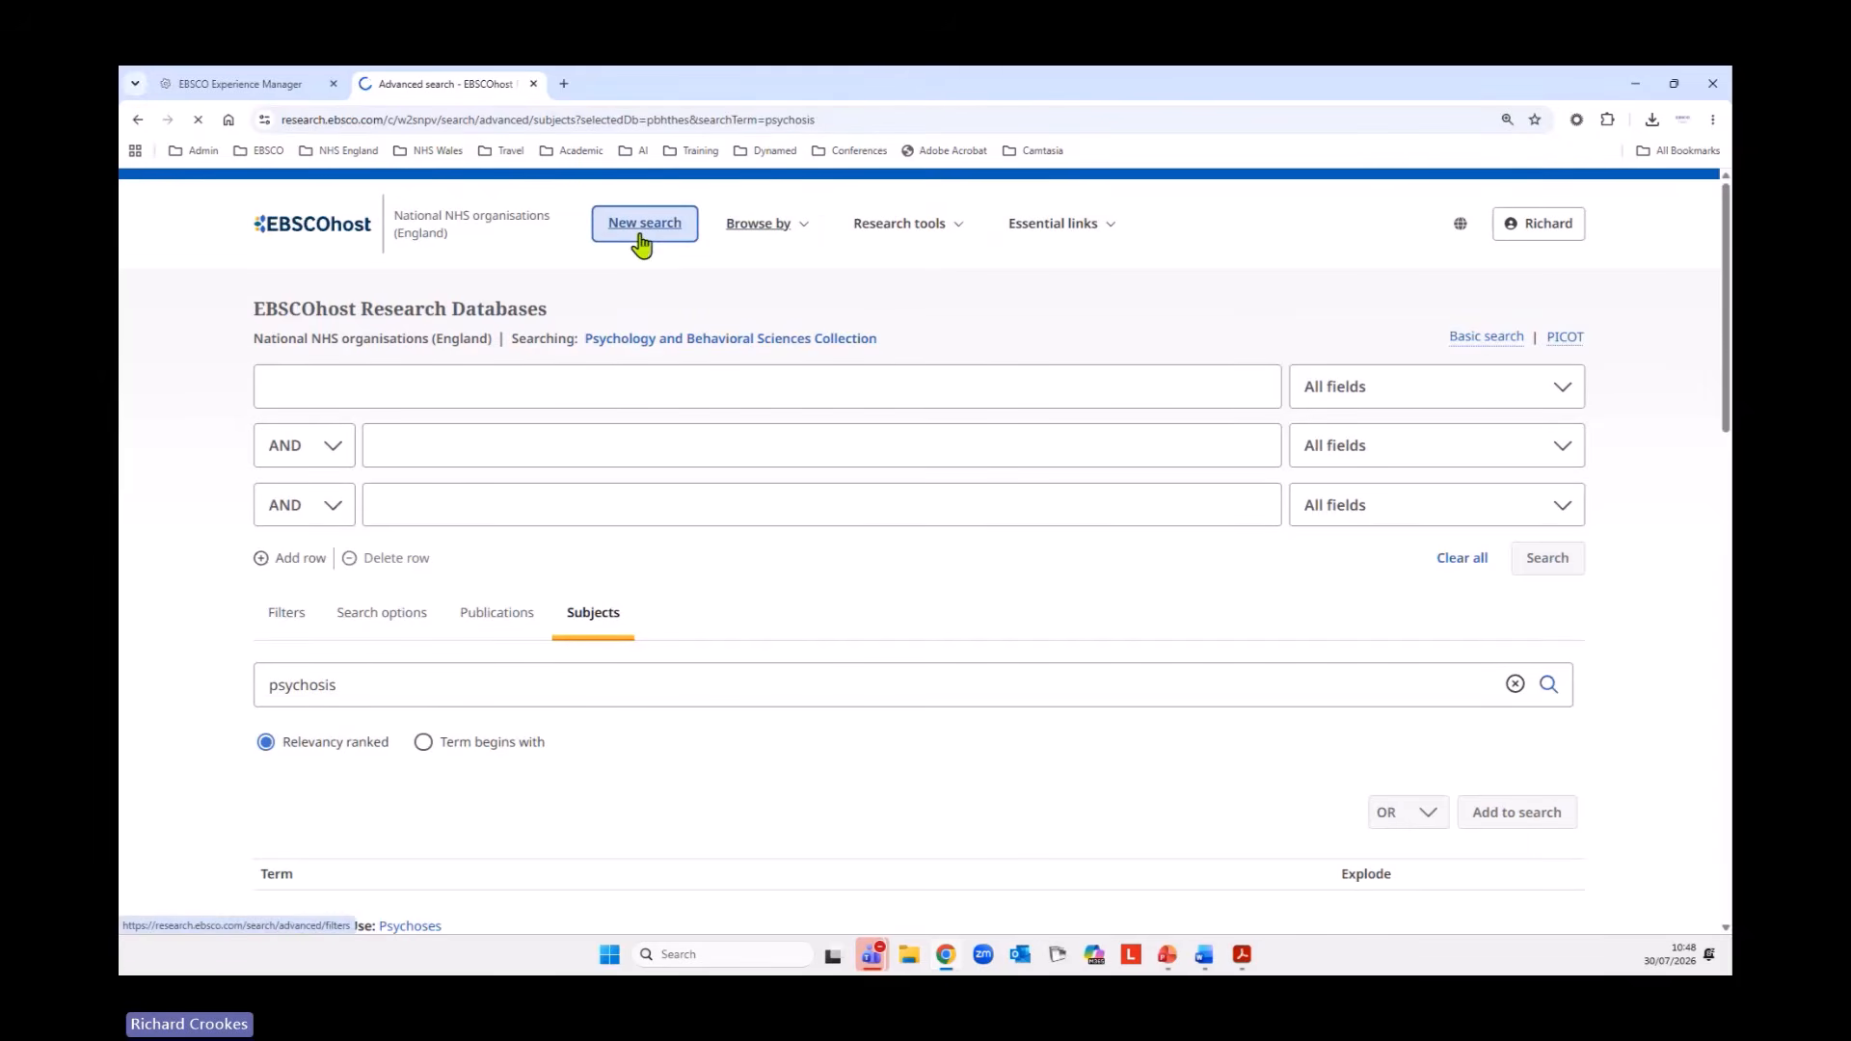
{"action": "left_click", "coordinate": [924, 232]}
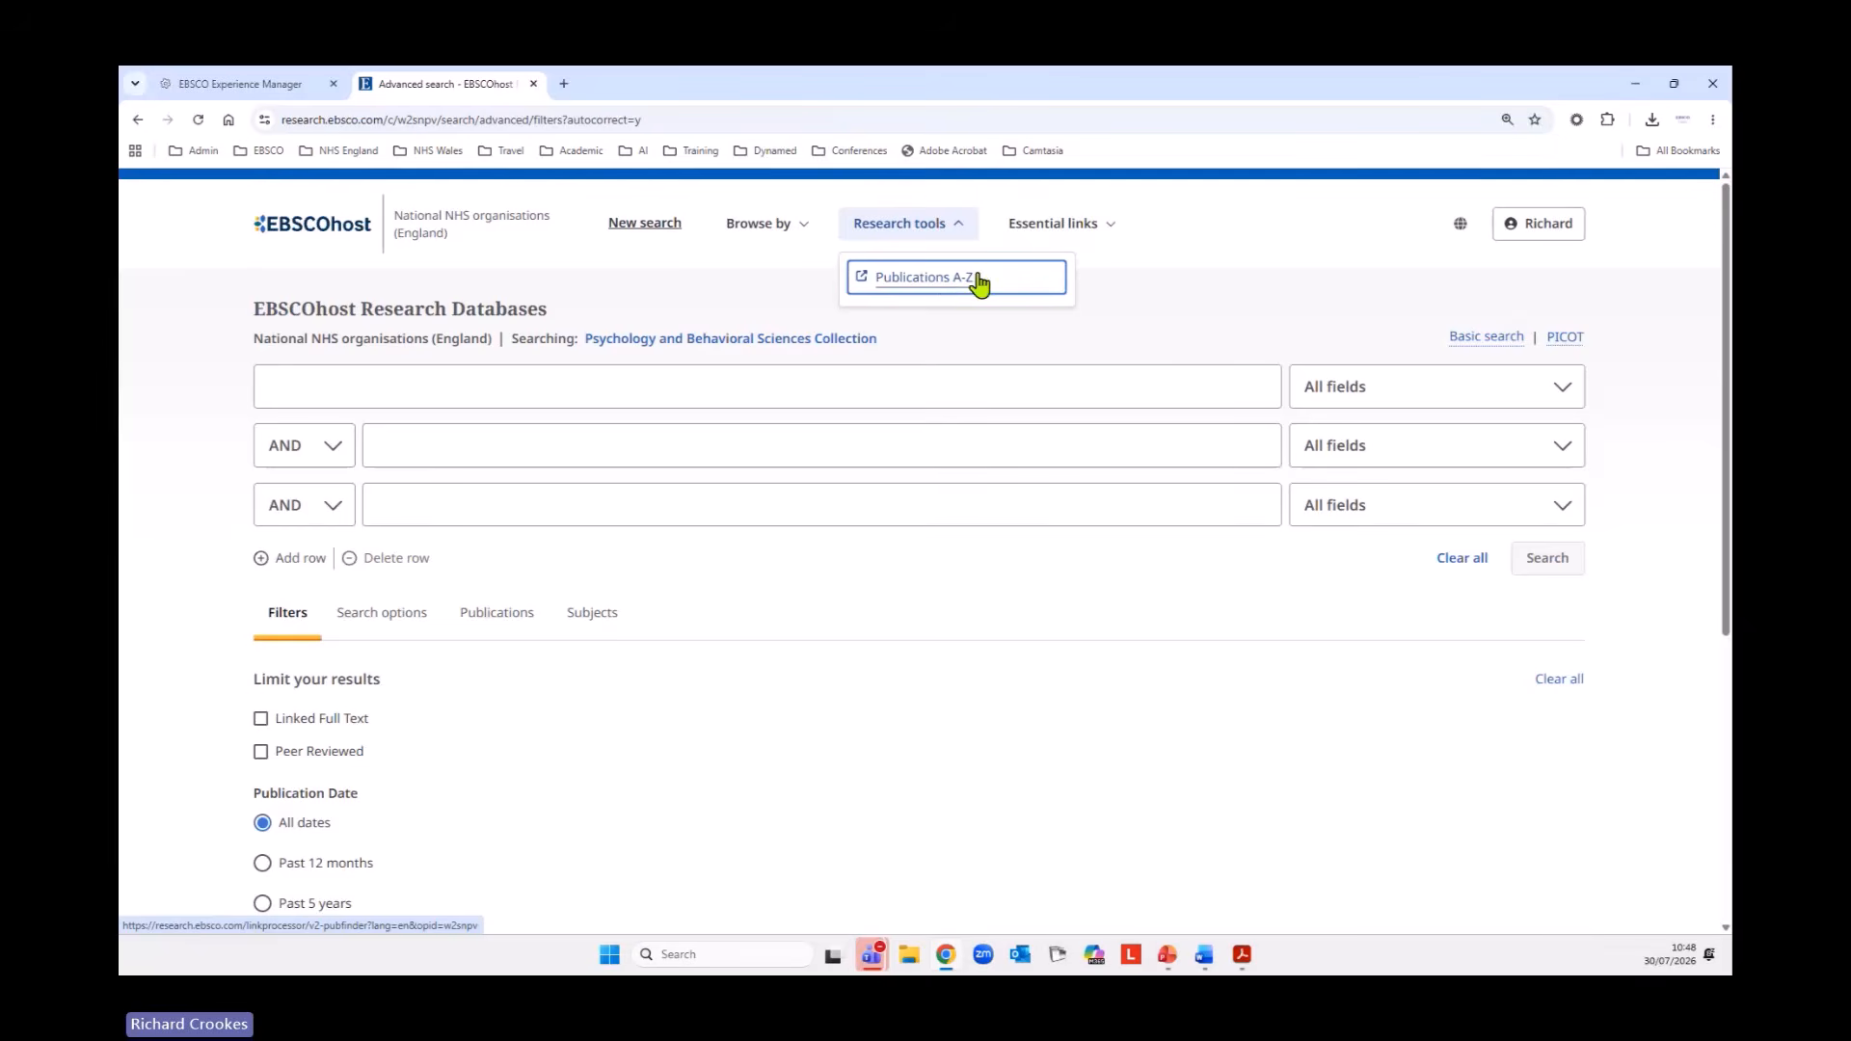
{"action": "left_click", "coordinate": [921, 280]}
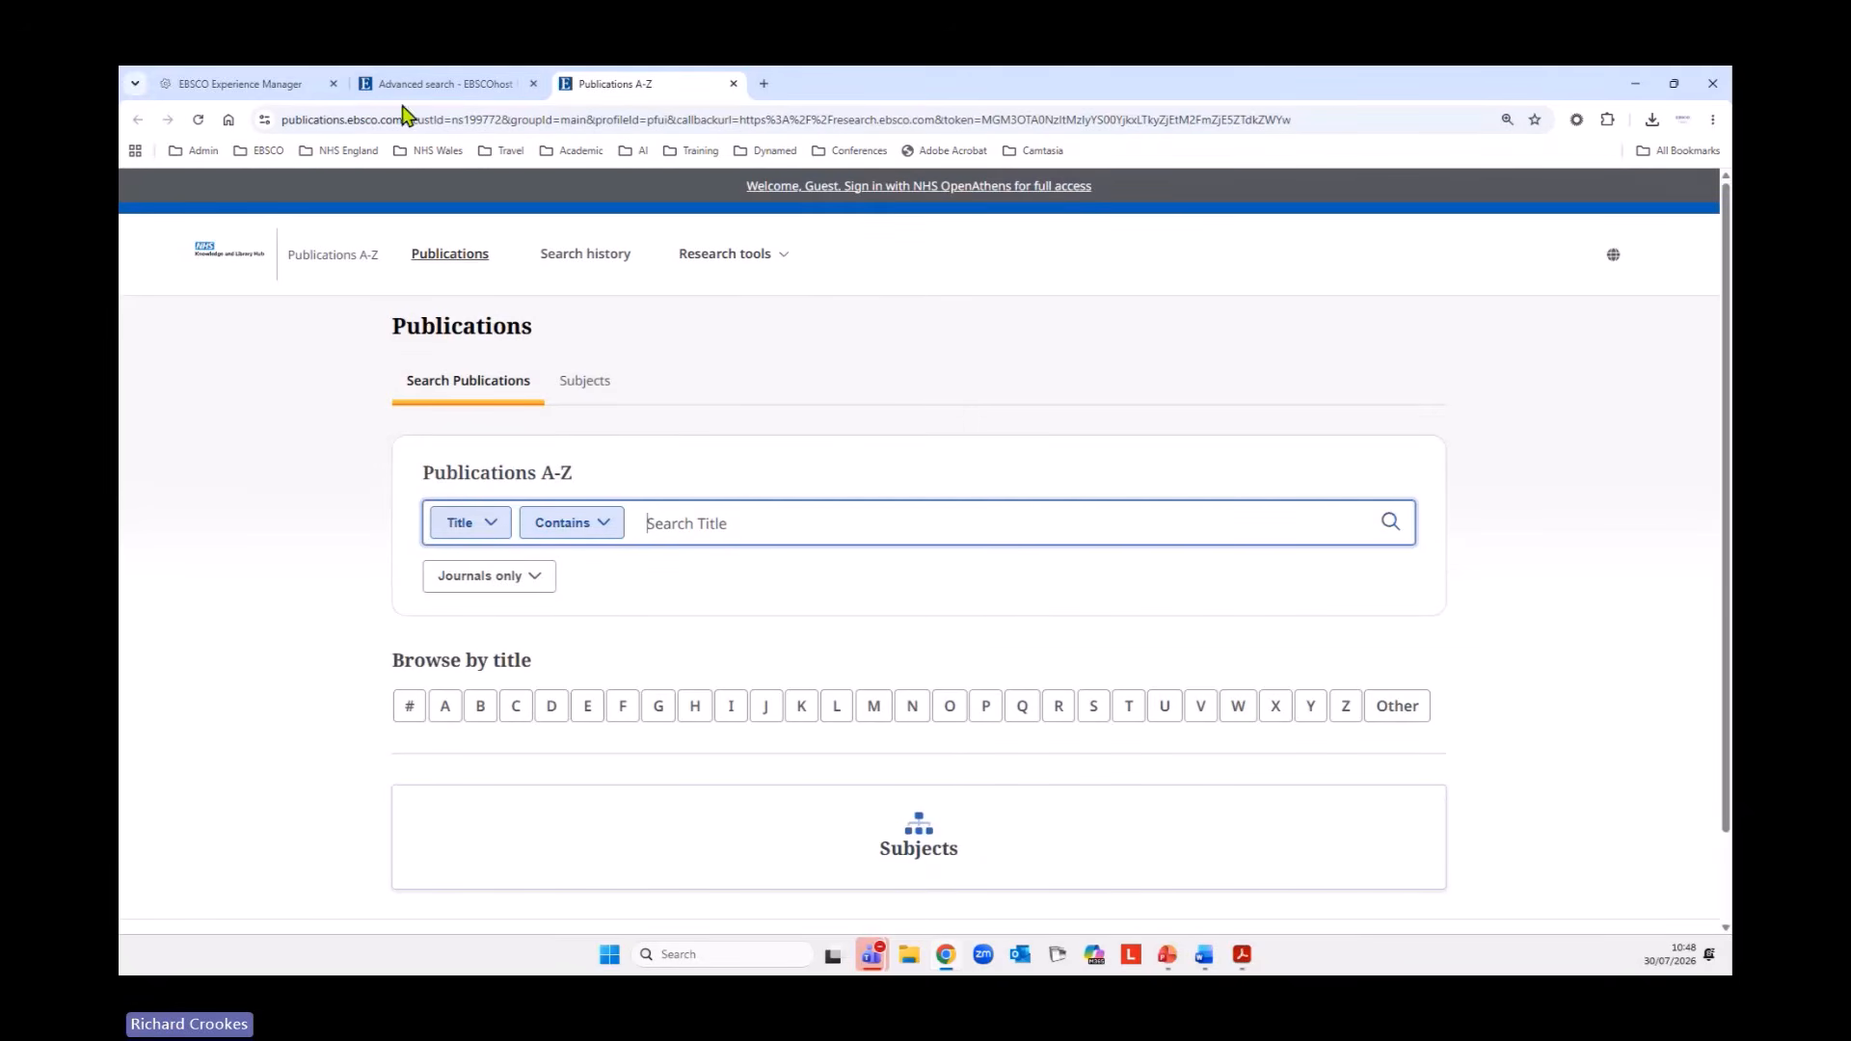
Return to the advanced search page, open the Help essential link and look through the EBSCOhost Quick Start Guide topics.
{"action": "left_click", "coordinate": [457, 86]}
{"action": "left_click", "coordinate": [1092, 230]}
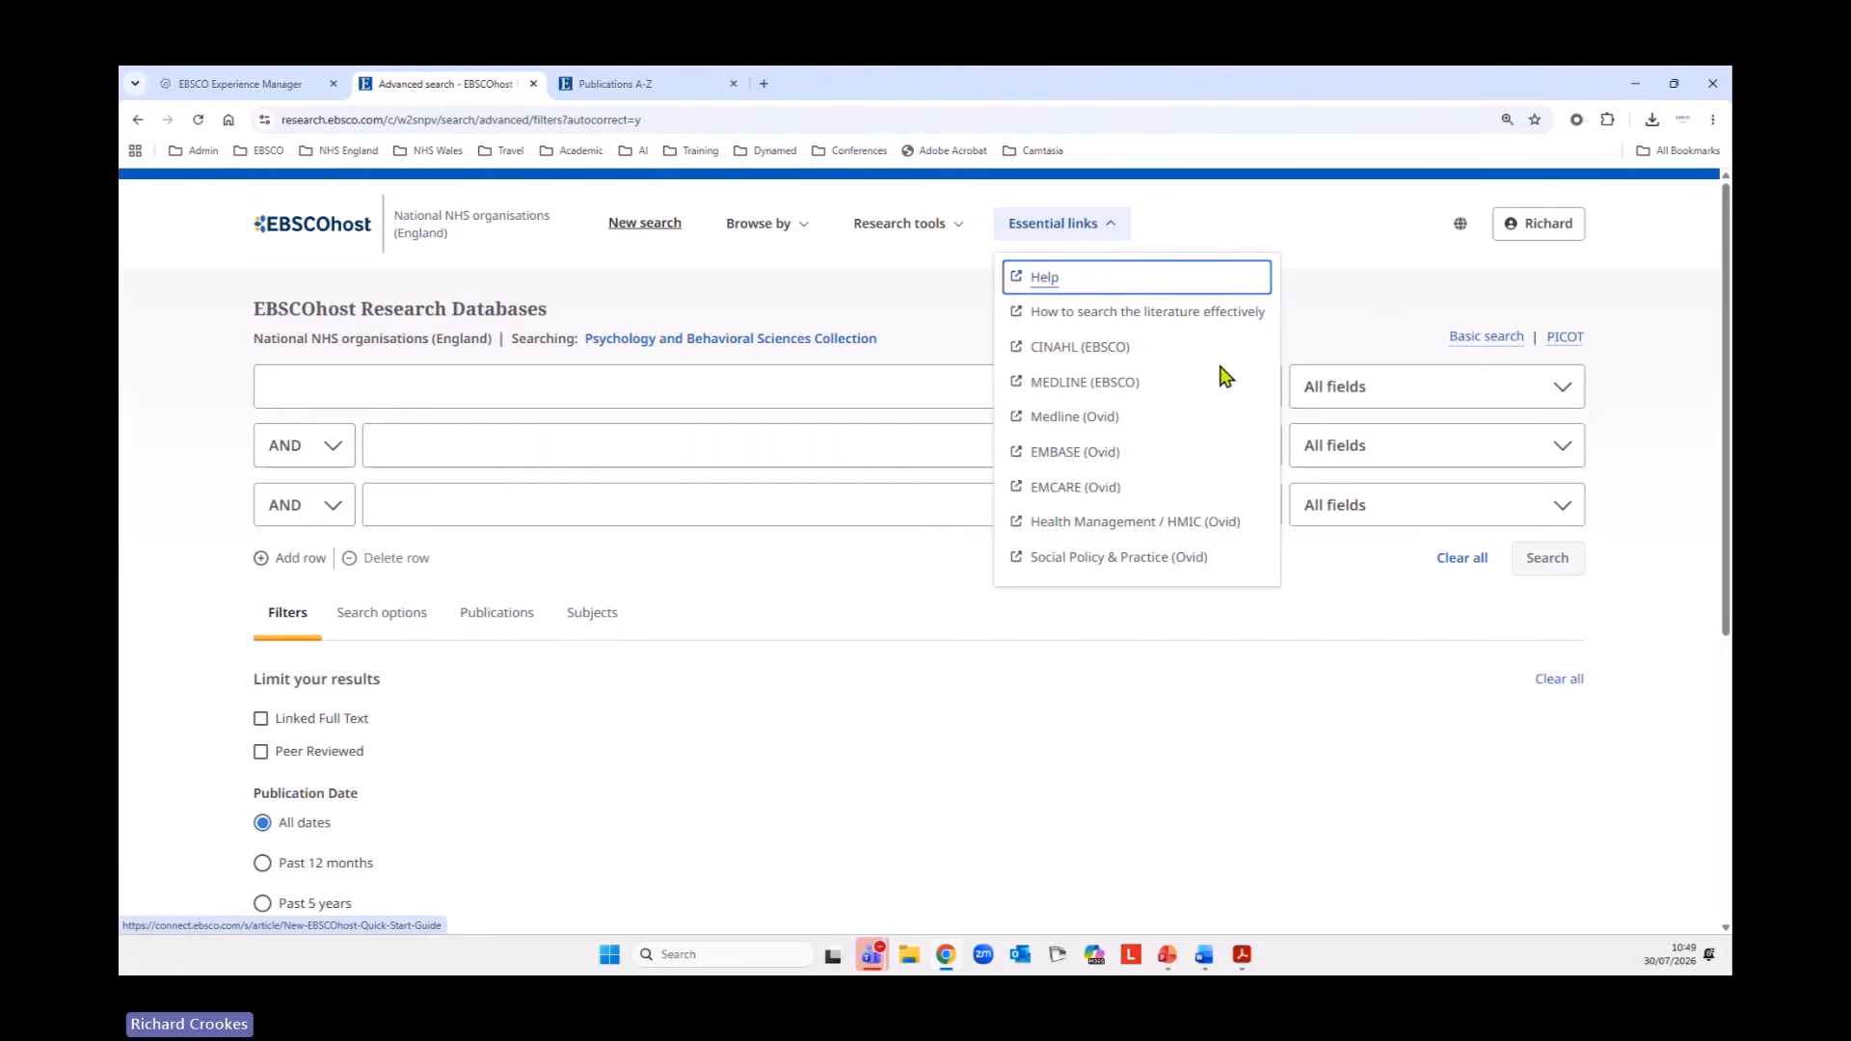
{"action": "left_click", "coordinate": [1041, 280]}
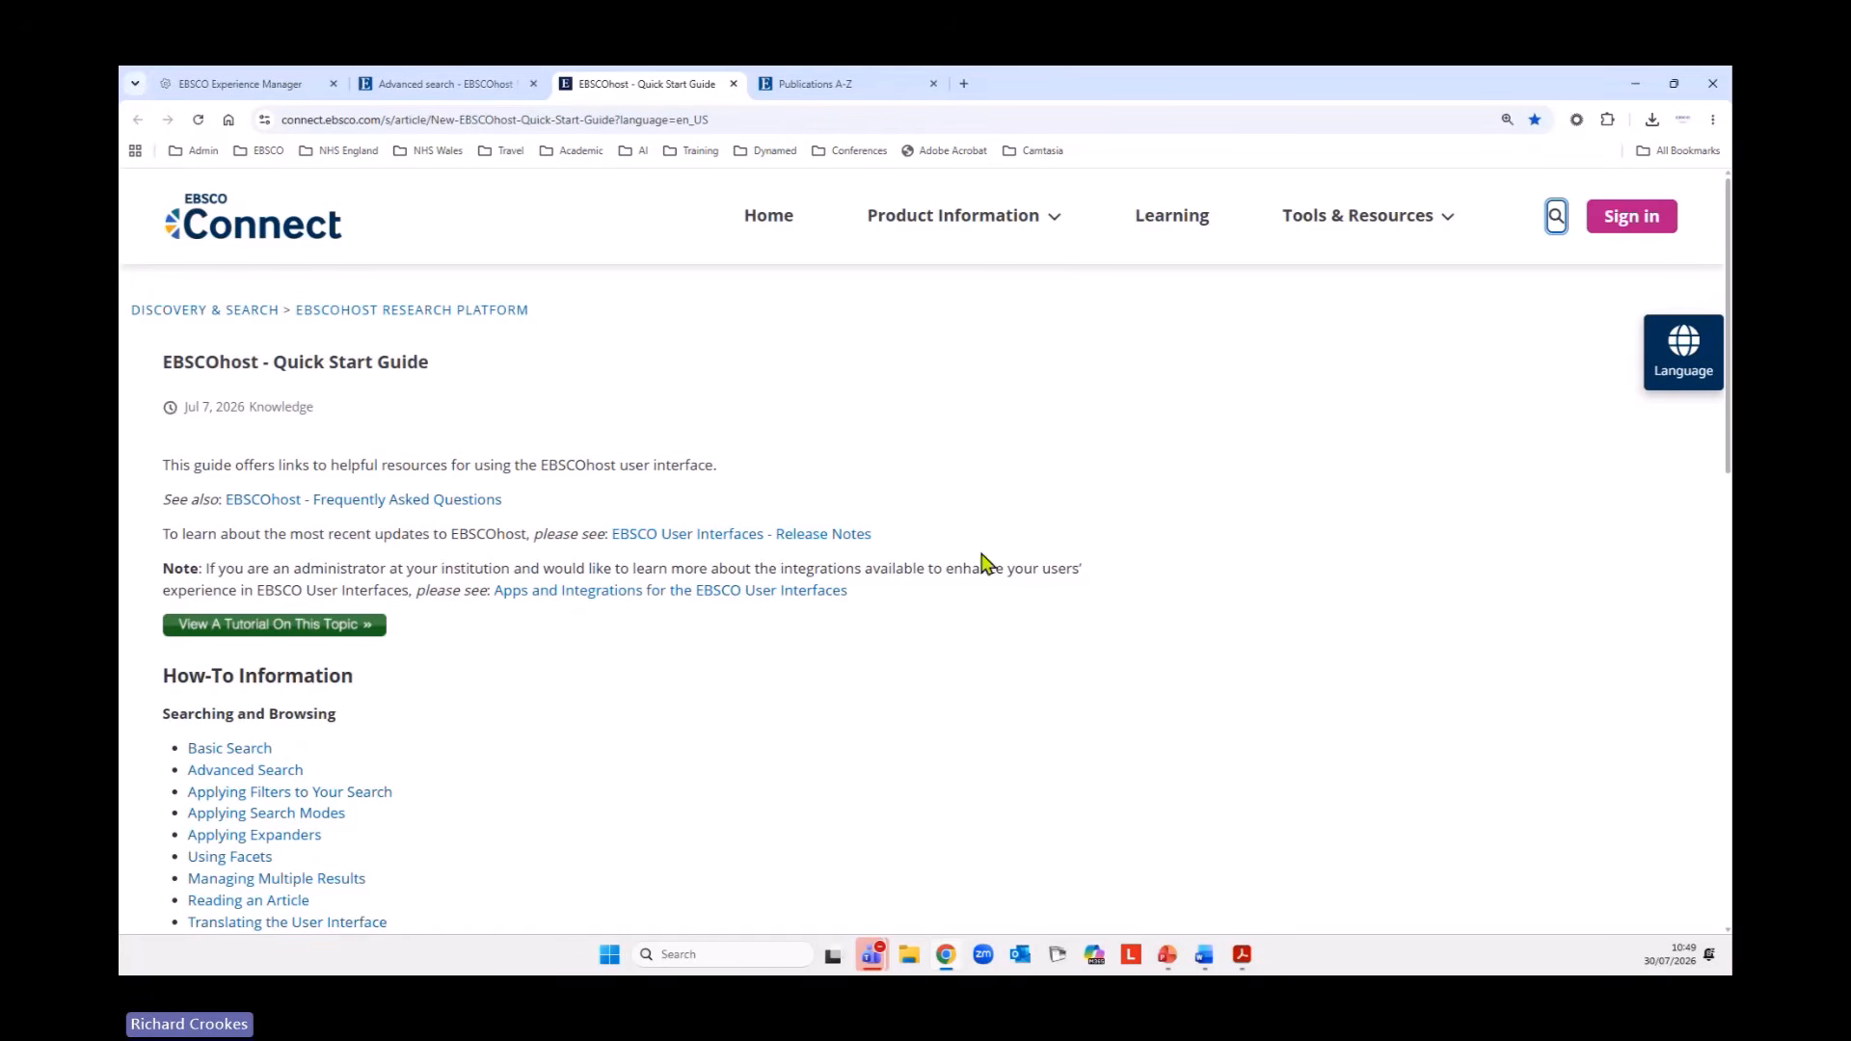
{"action": "scroll", "coordinate": [1032, 504], "scroll_direction": "down", "scroll_amount": 3}
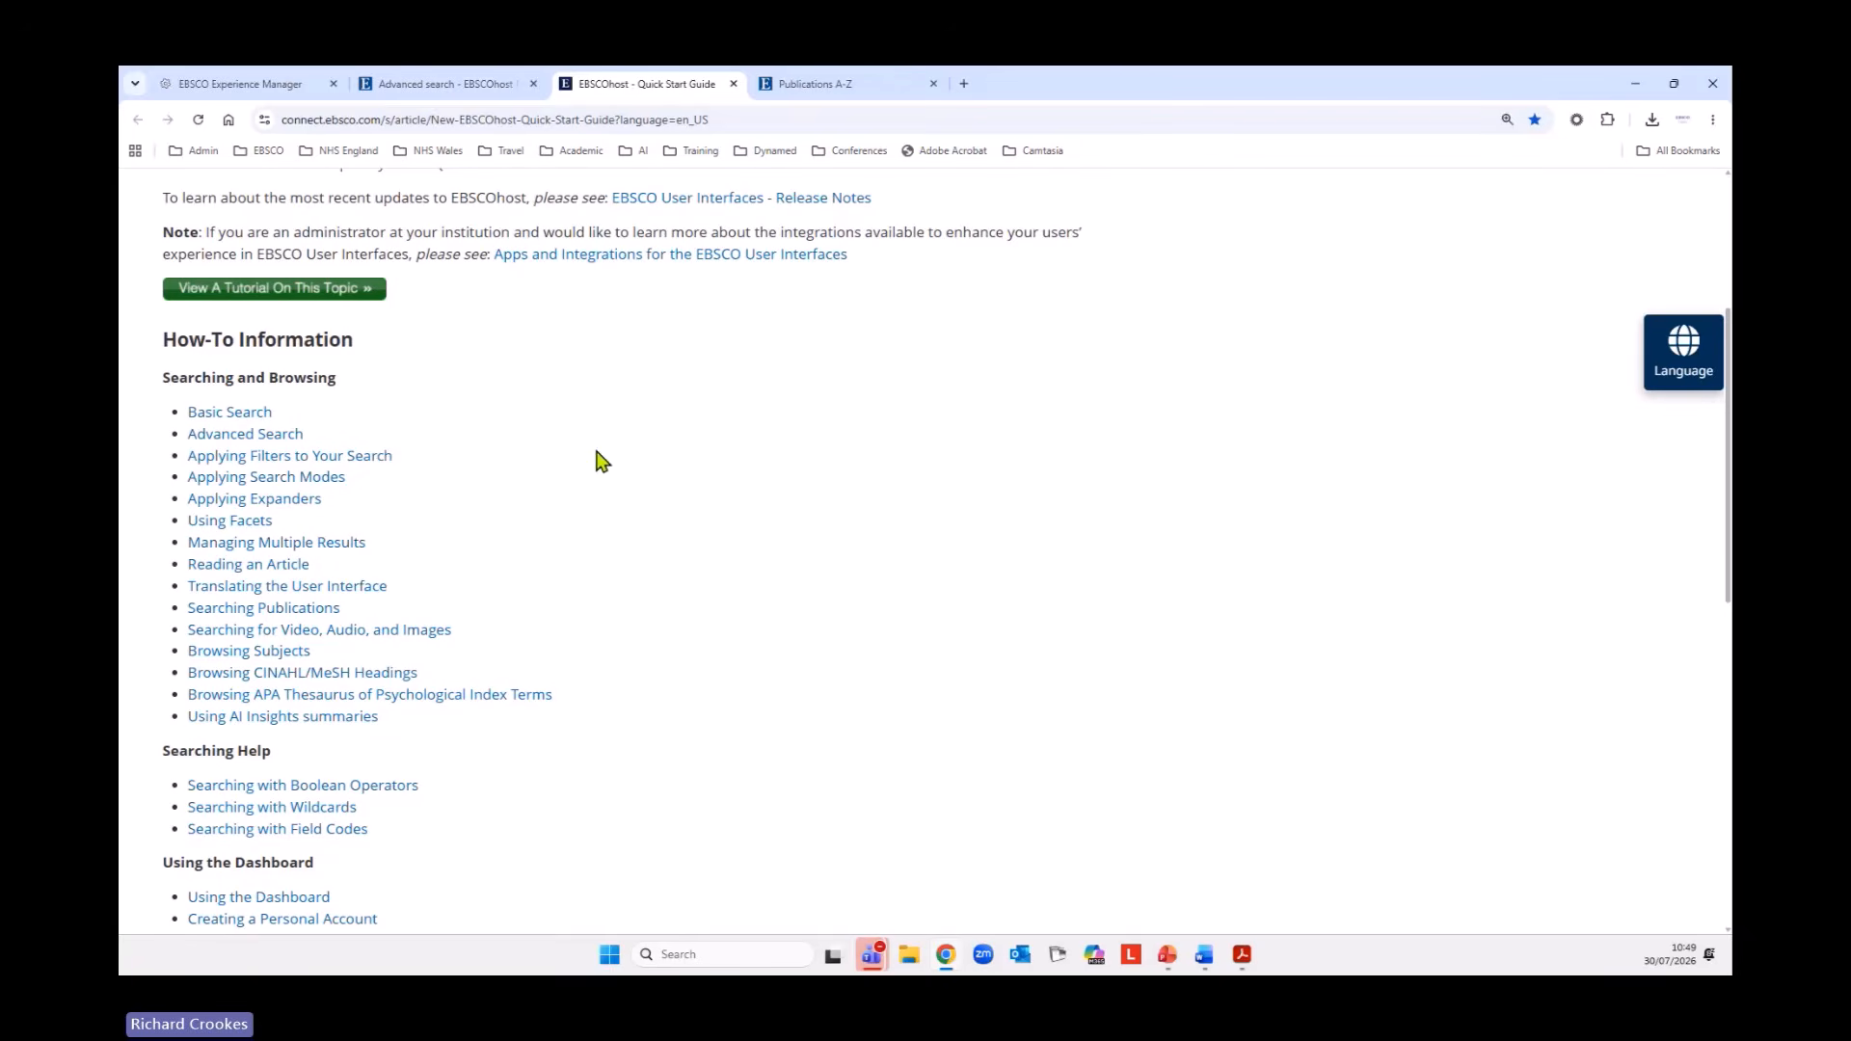
{"action": "scroll", "coordinate": [854, 574], "scroll_direction": "down", "scroll_amount": 2}
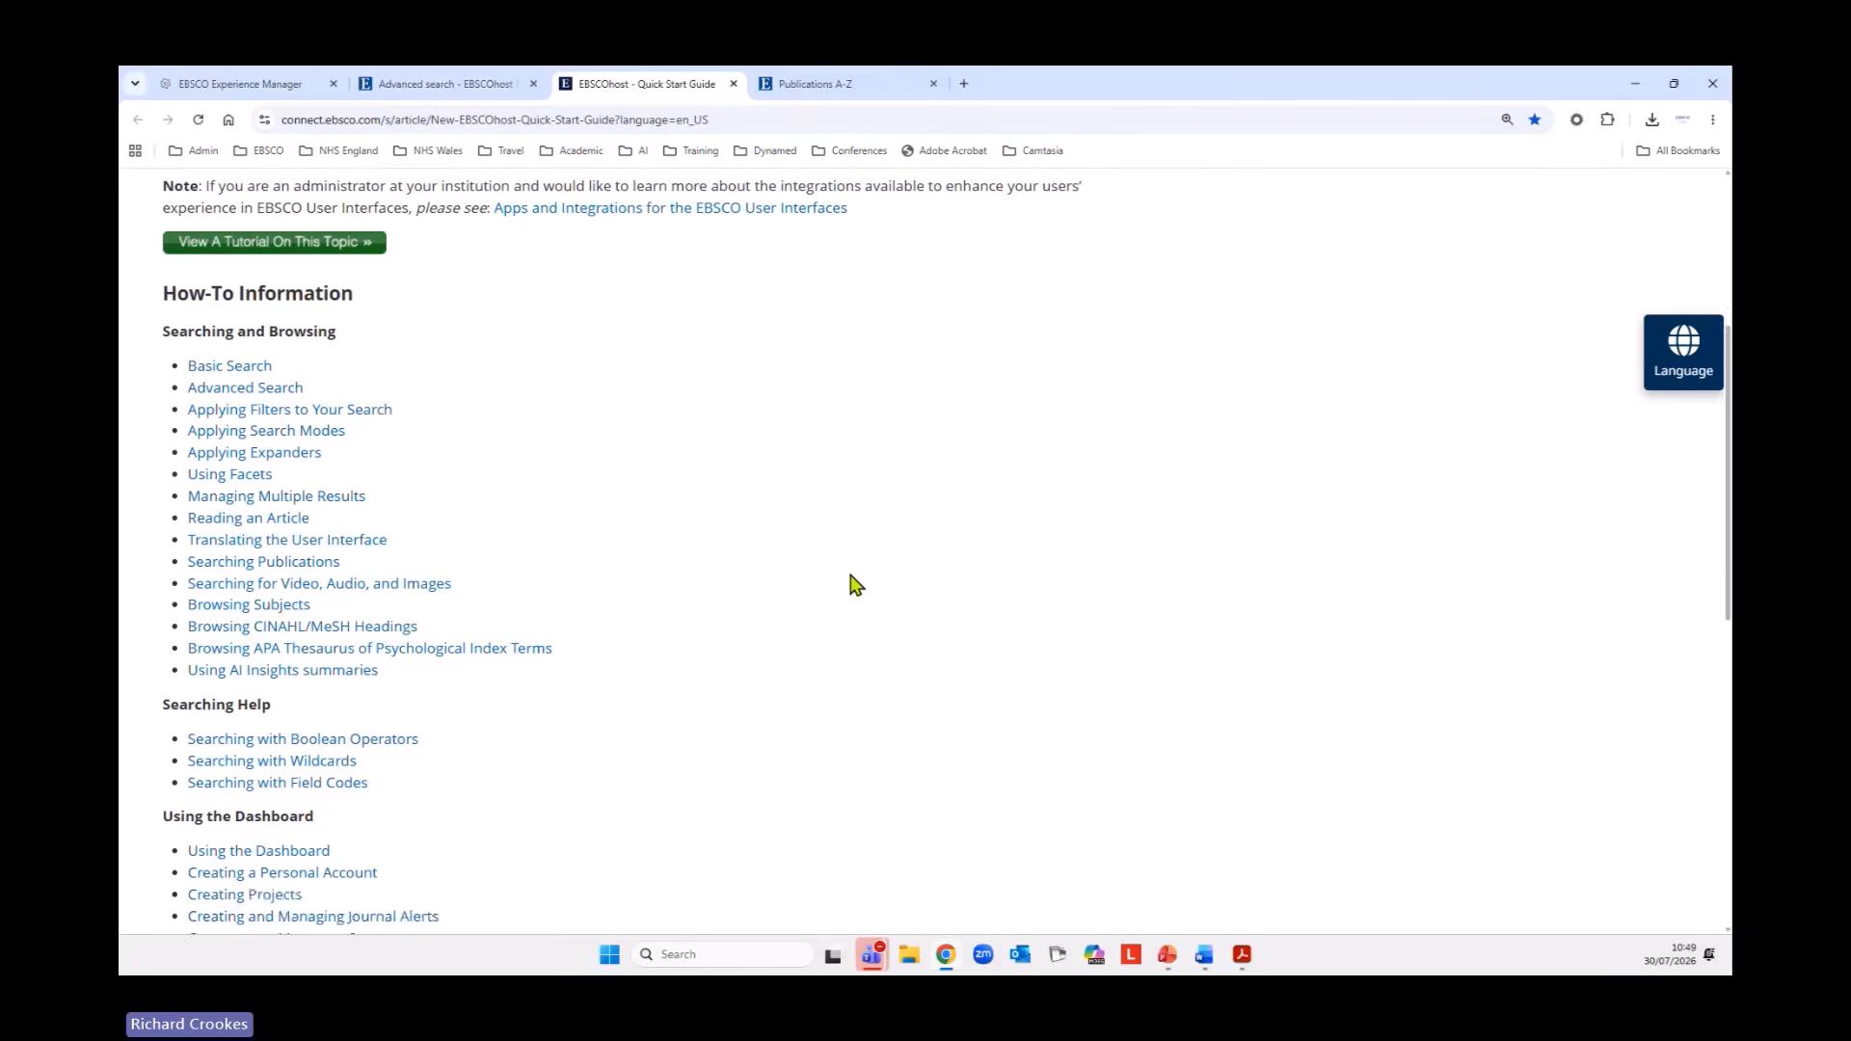
{"action": "scroll", "coordinate": [248, 624], "scroll_direction": "down", "scroll_amount": 1}
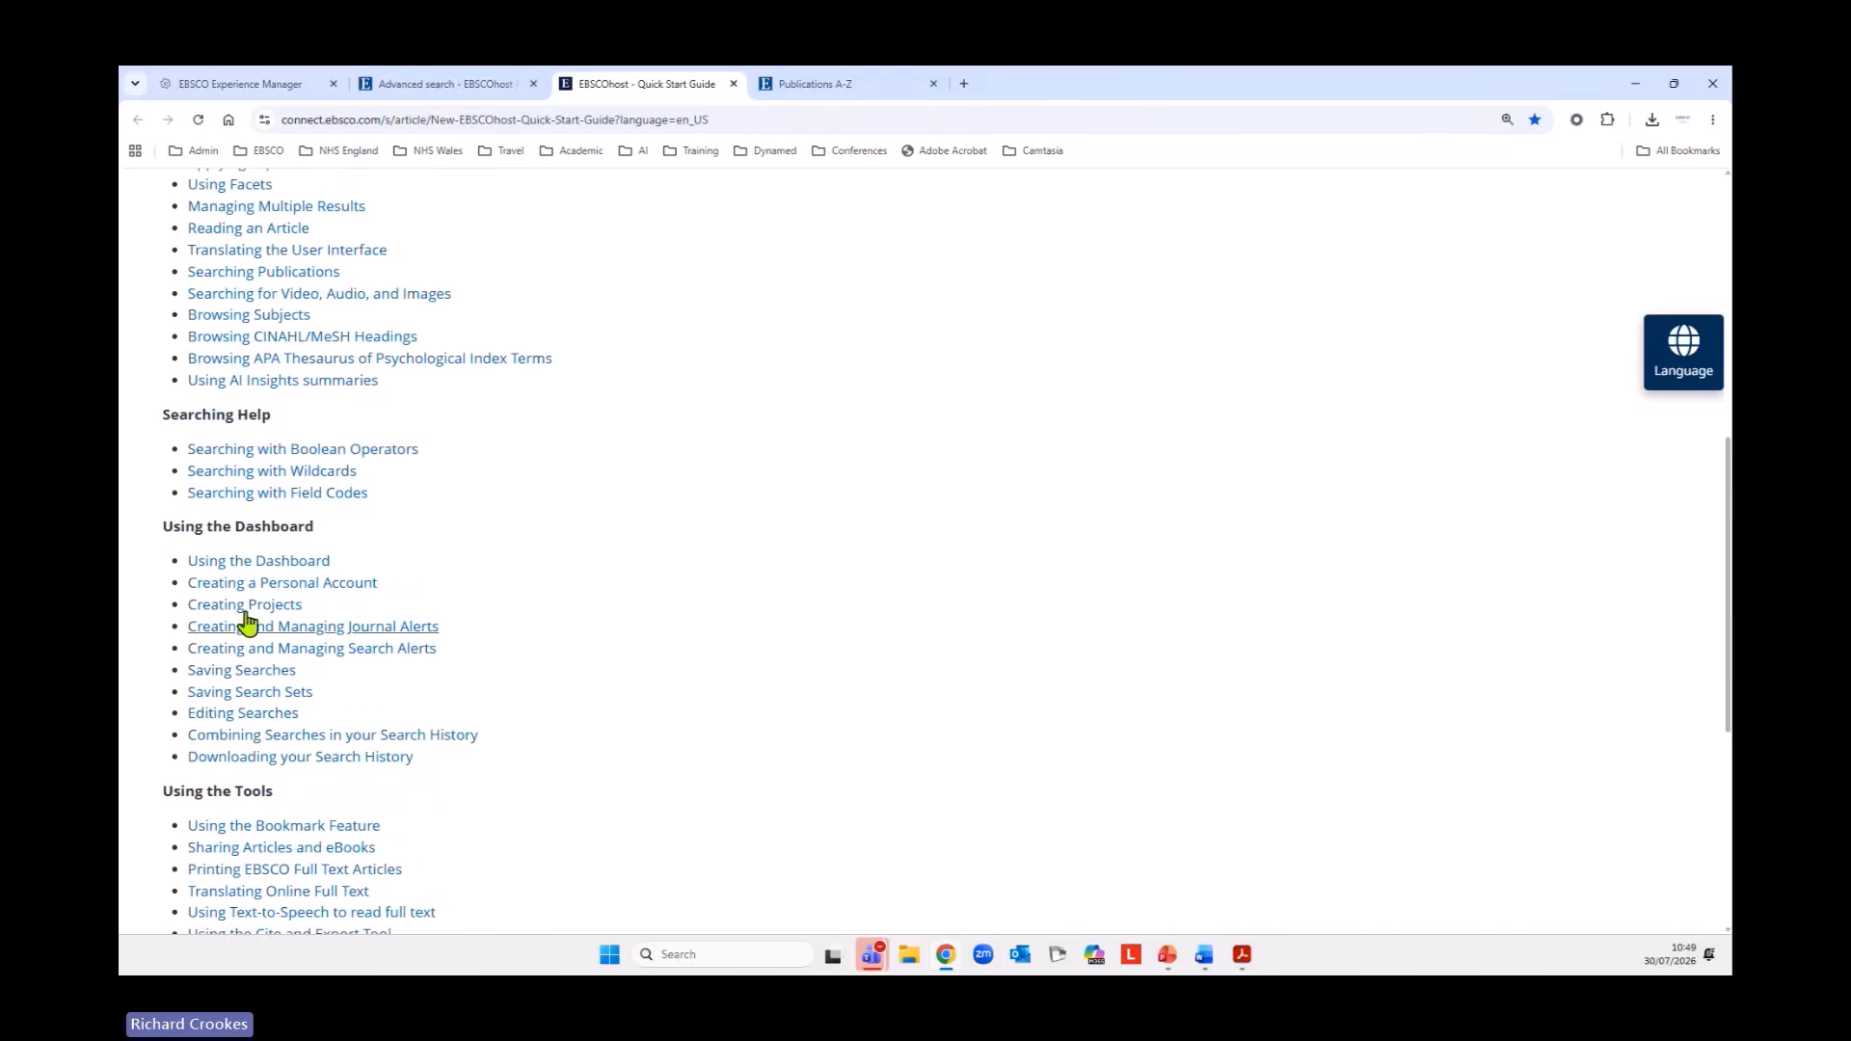
{"action": "scroll", "coordinate": [736, 744], "scroll_direction": "down", "scroll_amount": 3}
{"action": "scroll", "coordinate": [738, 730], "scroll_direction": "down", "scroll_amount": 1}
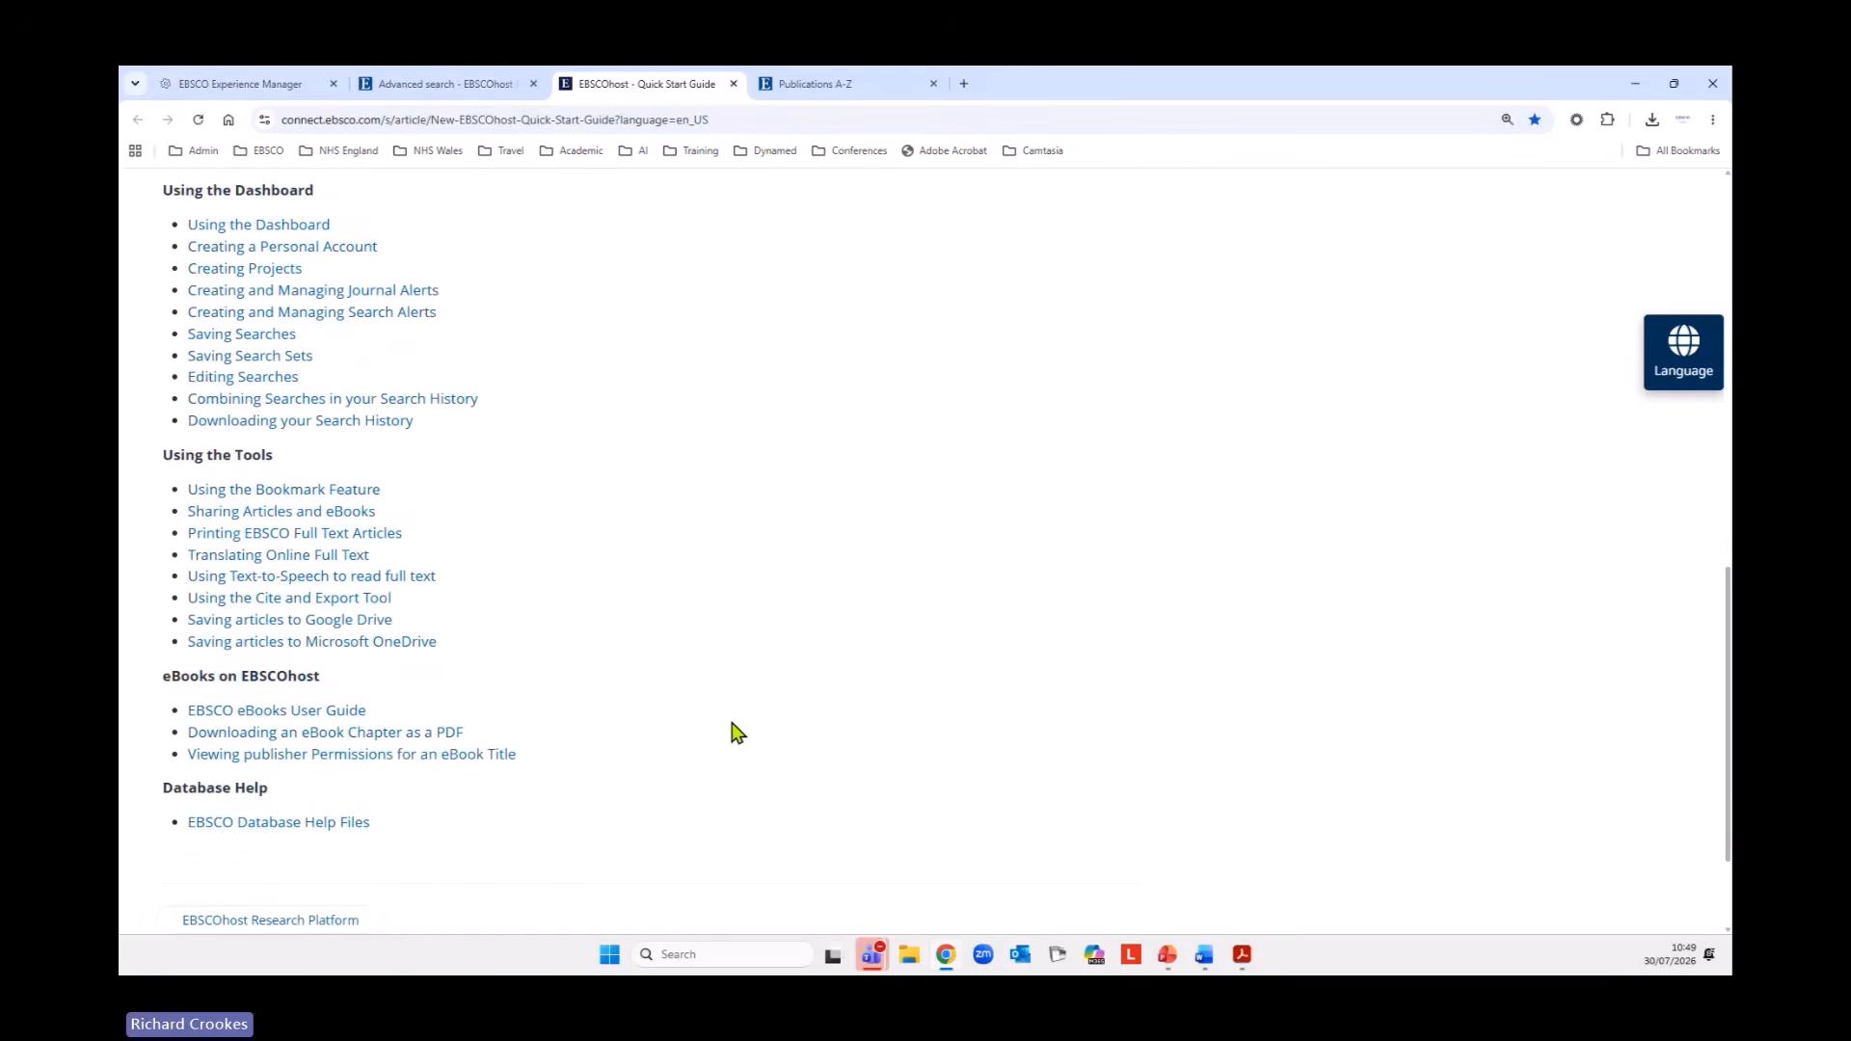
{"action": "scroll", "coordinate": [733, 742], "scroll_direction": "up", "scroll_amount": 10}
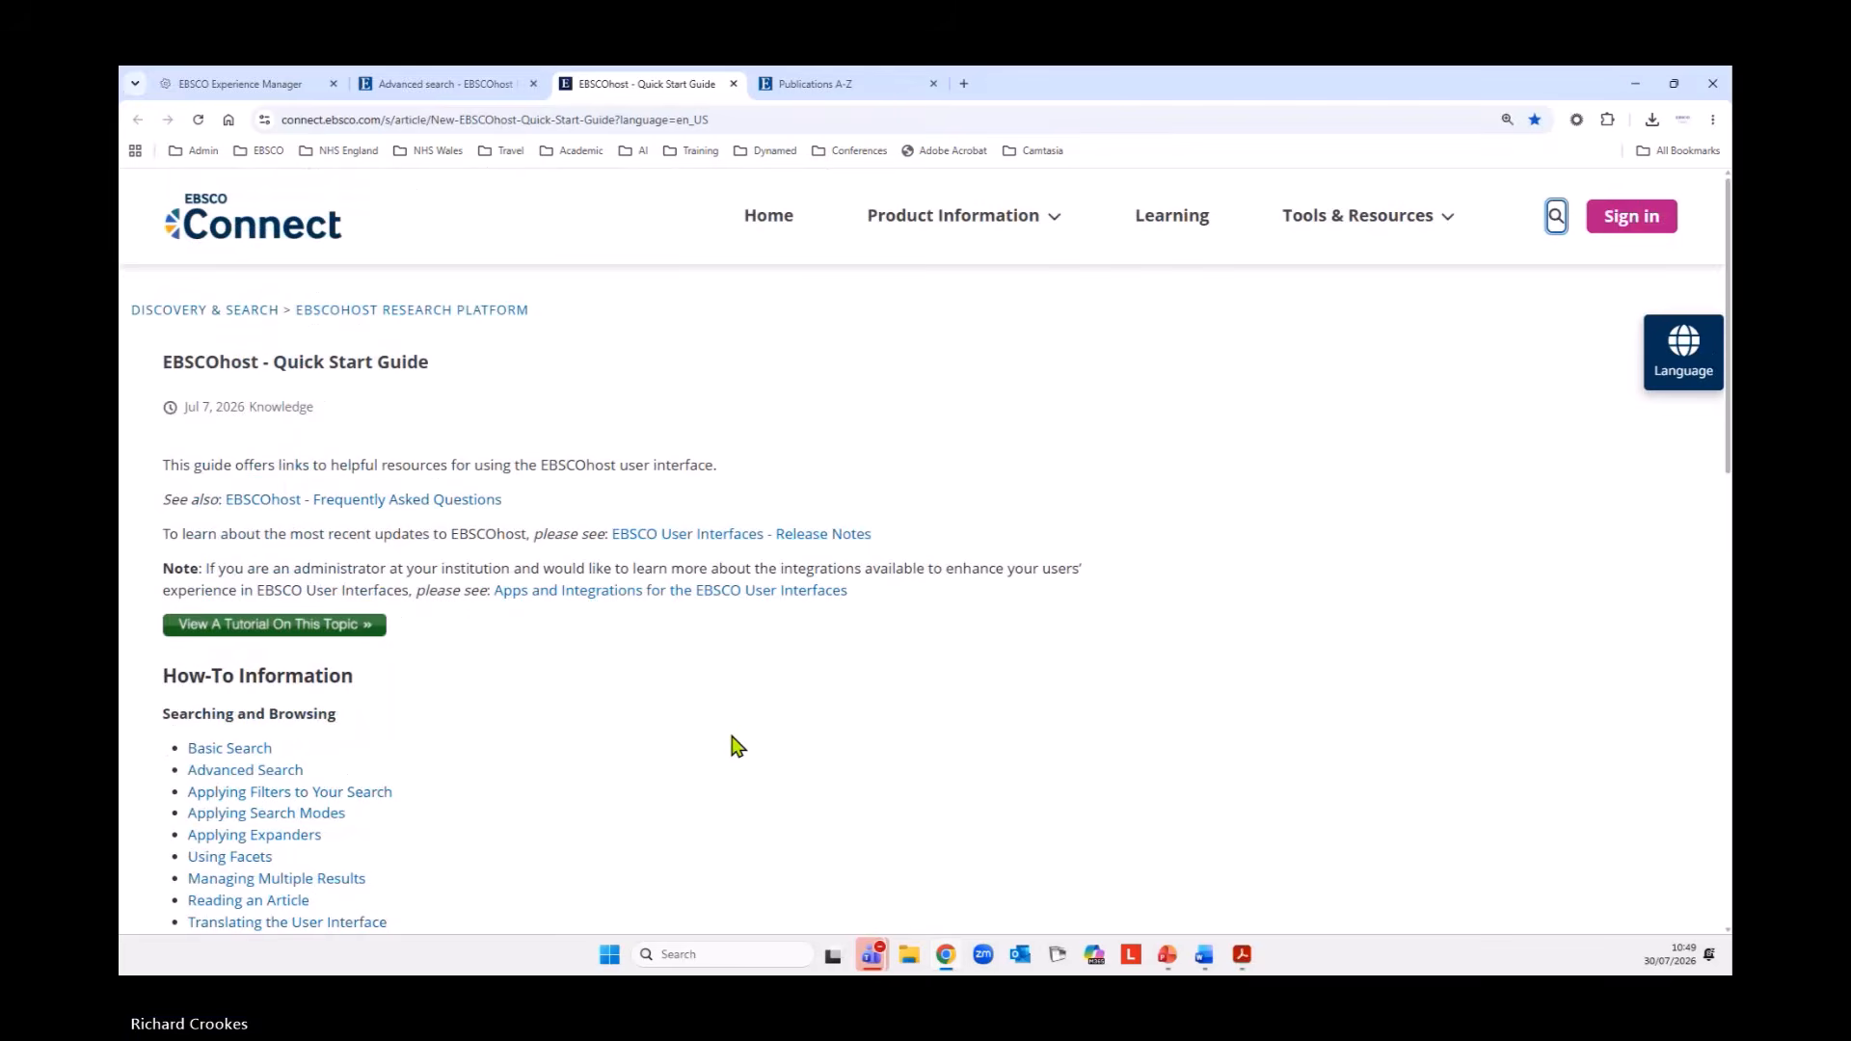
Return to the advanced search page, open the CINAHL (EBSCO) essential link and close its page after viewing it.
{"action": "left_click", "coordinate": [439, 85]}
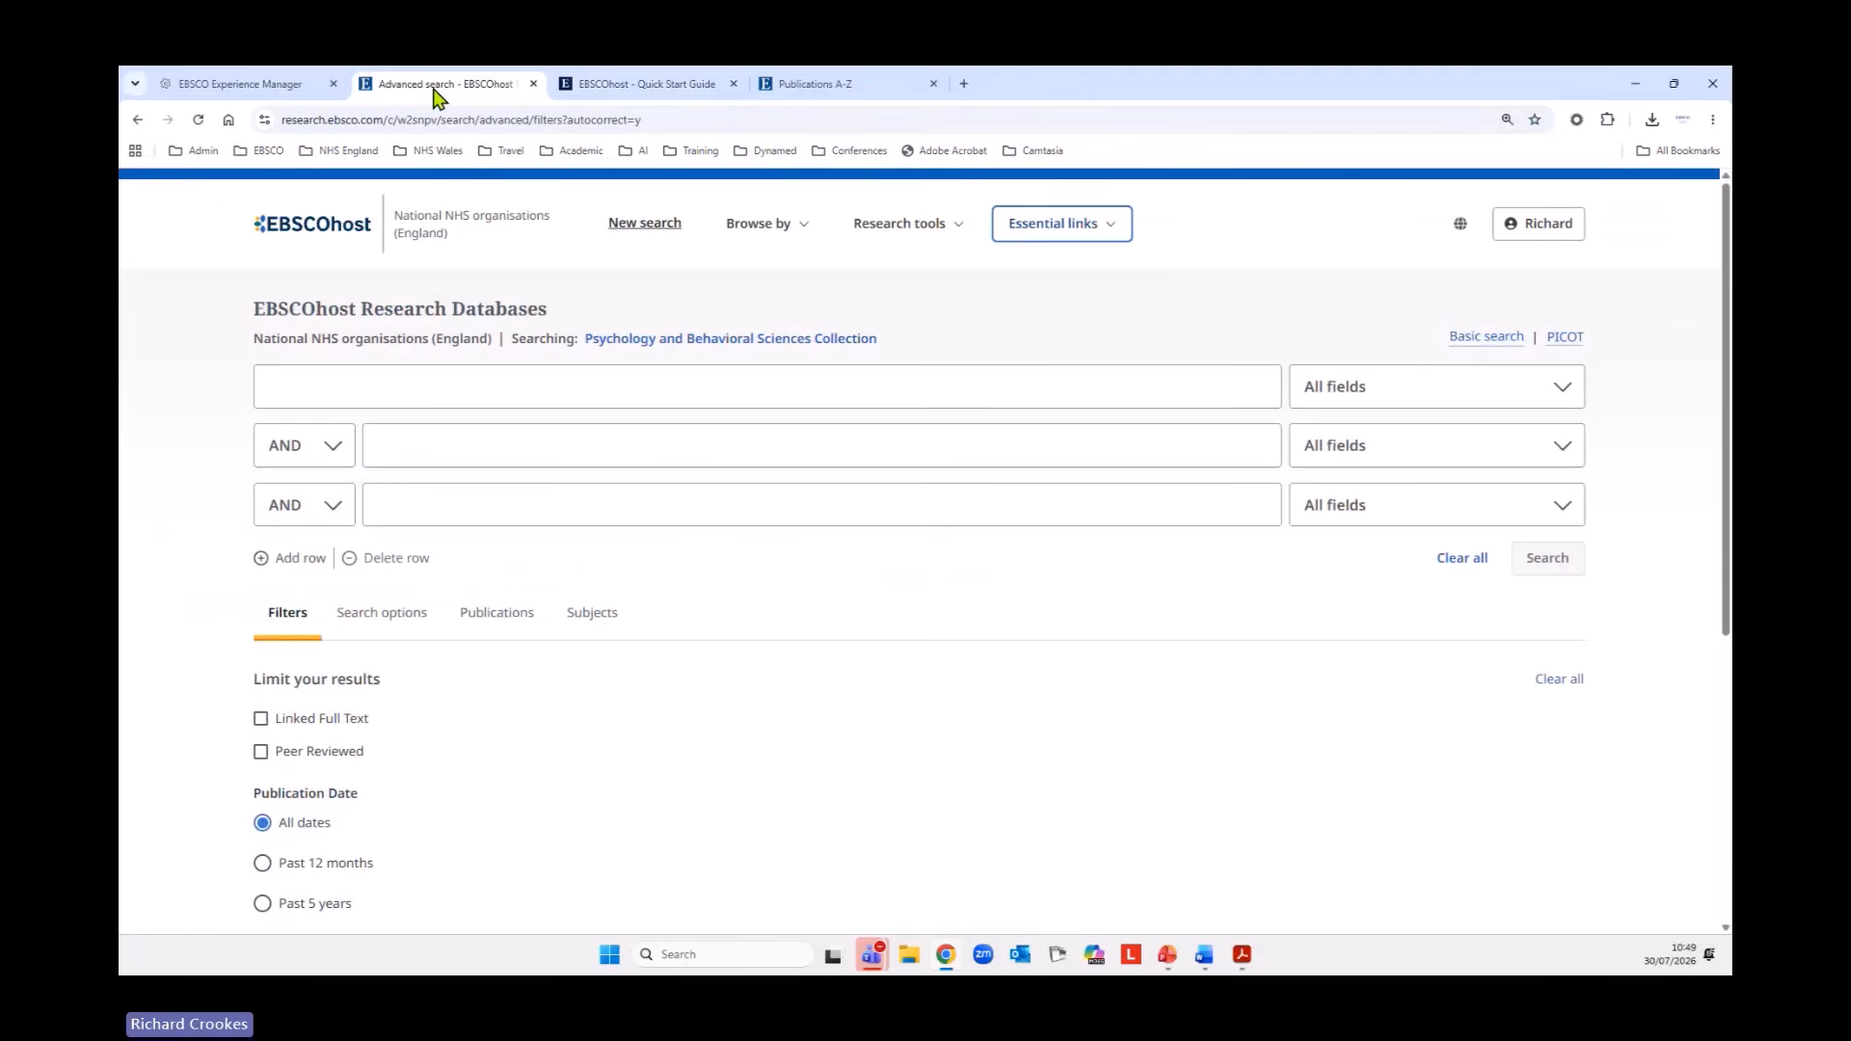
{"action": "left_click", "coordinate": [1069, 231]}
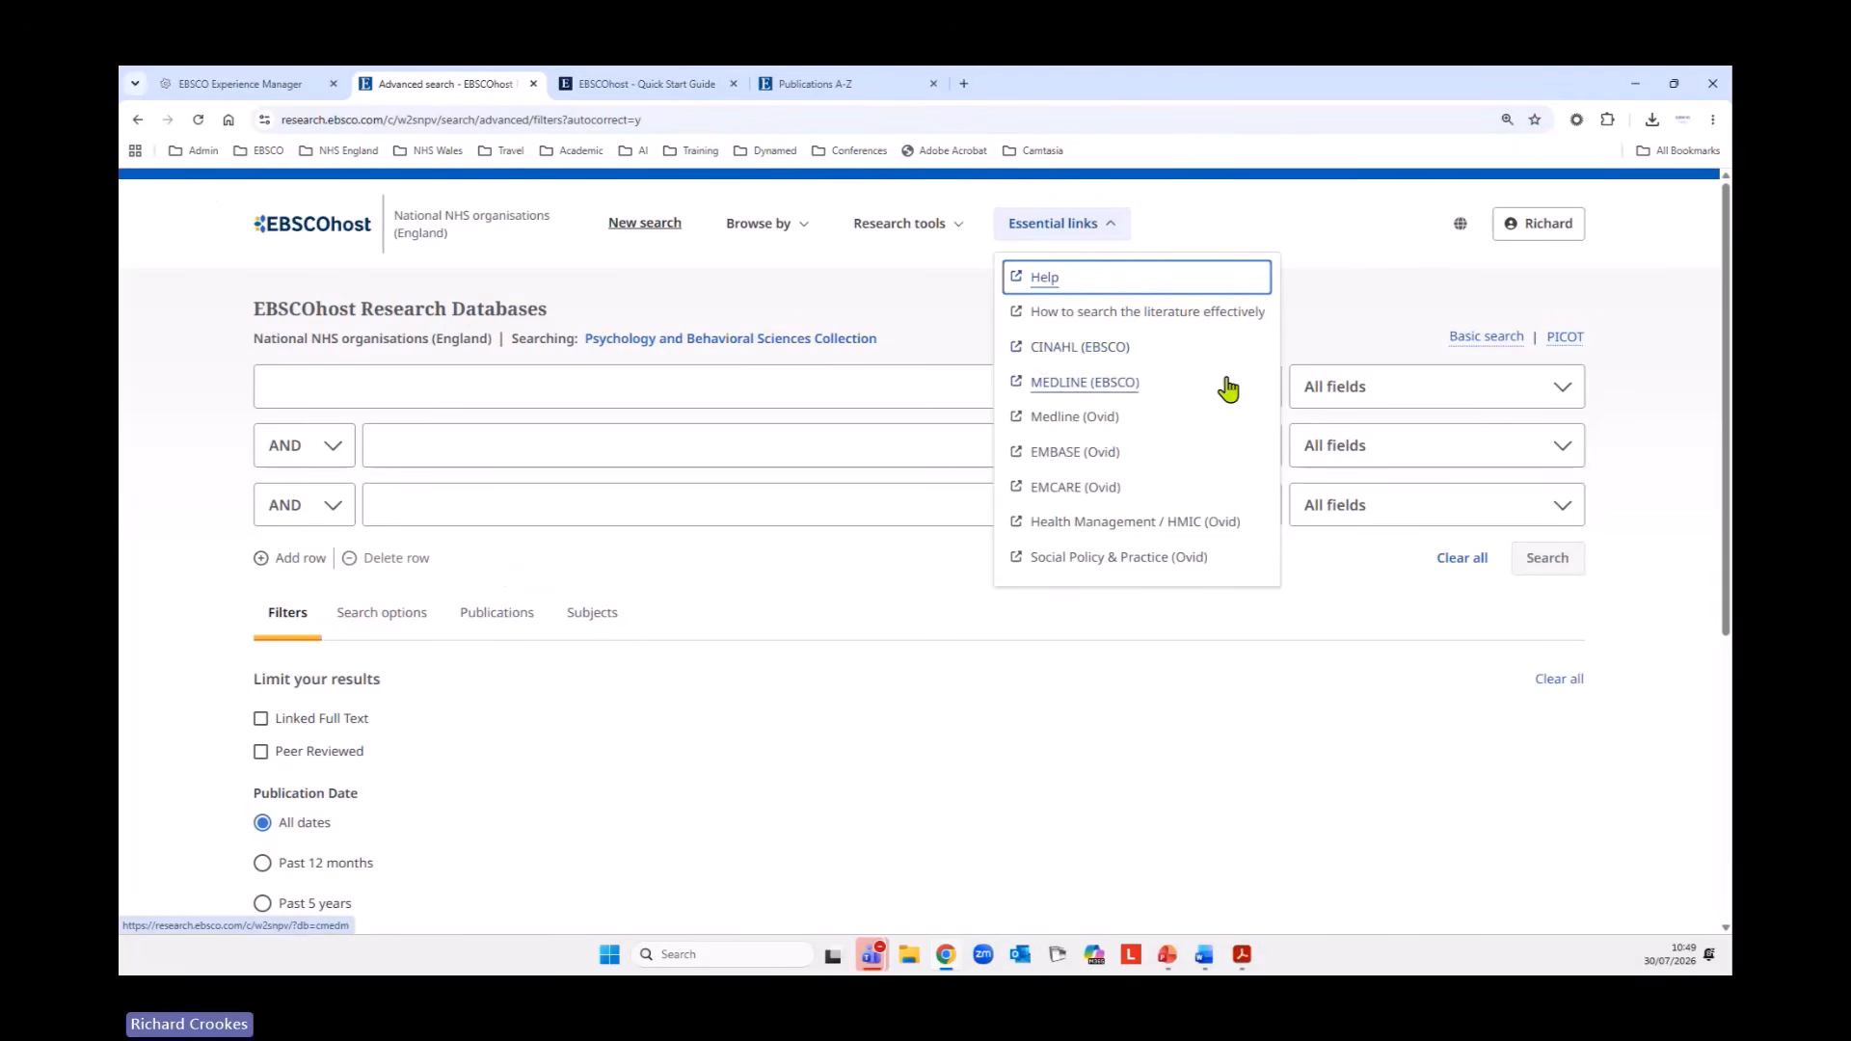
{"action": "left_click", "coordinate": [1072, 350]}
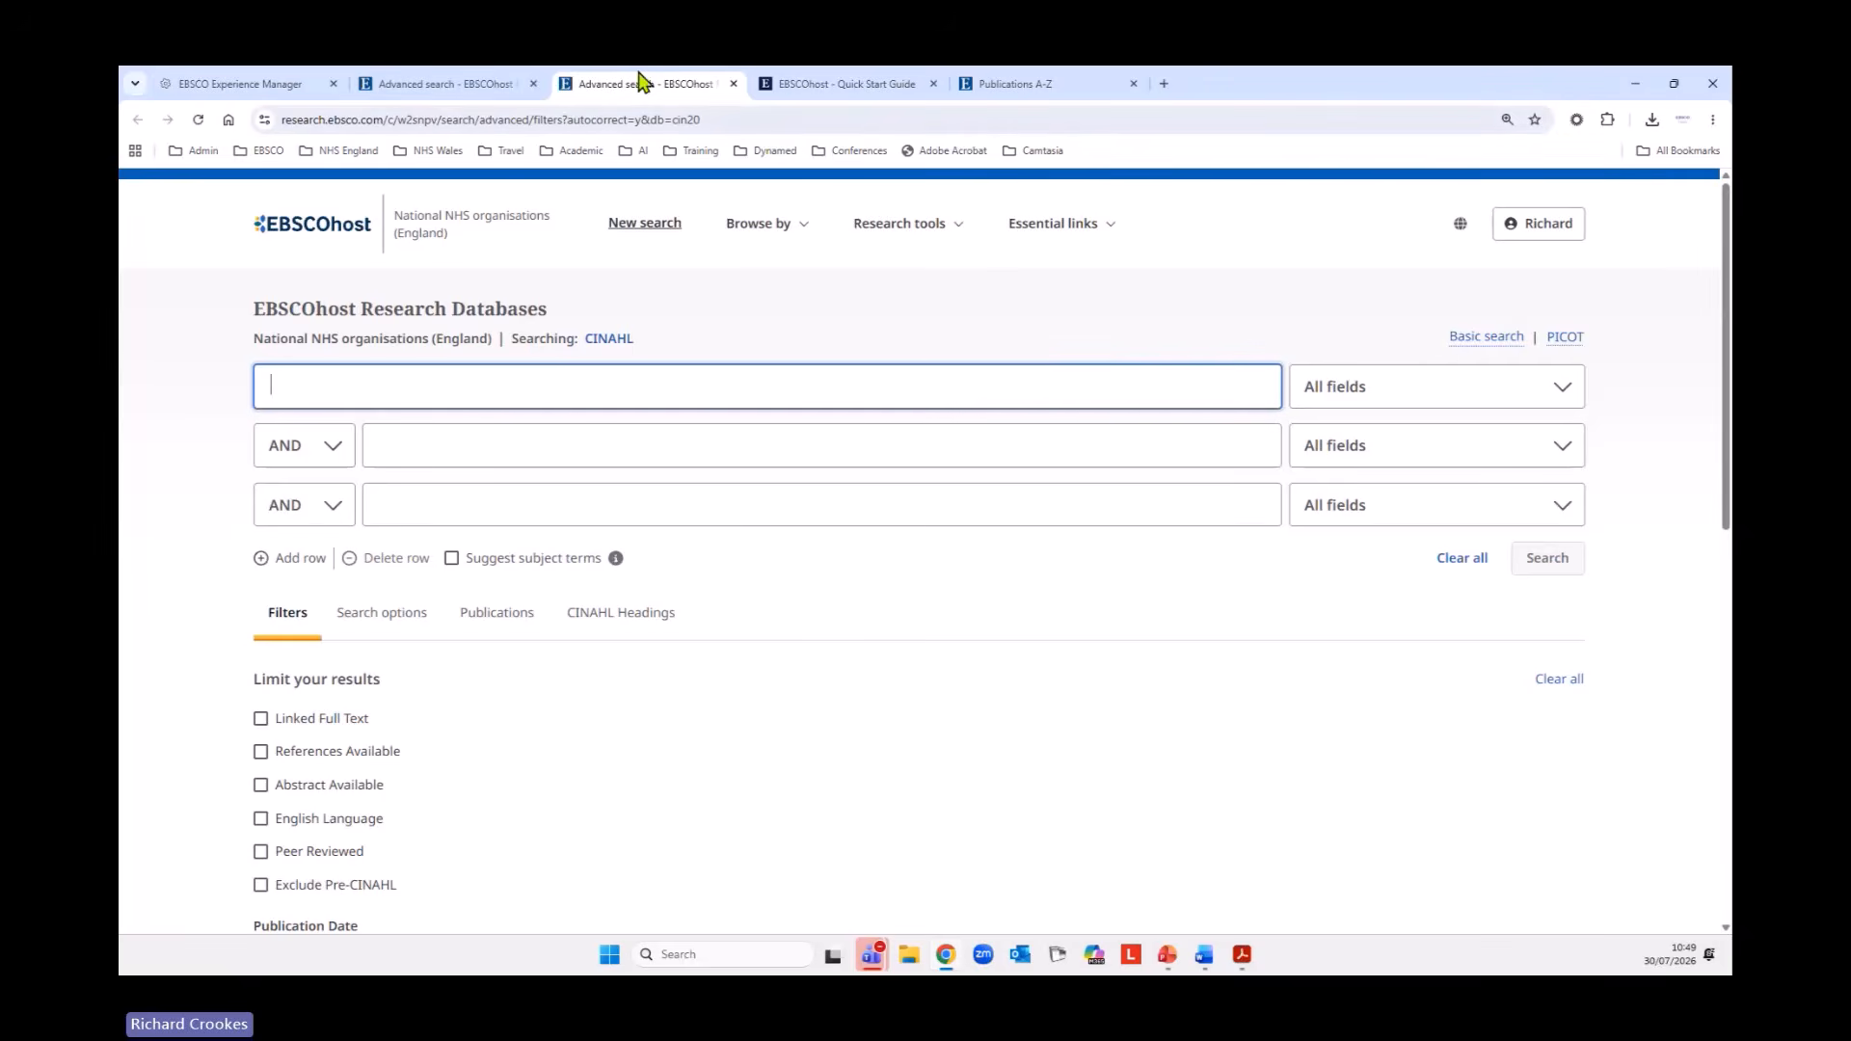
{"action": "left_click", "coordinate": [734, 84]}
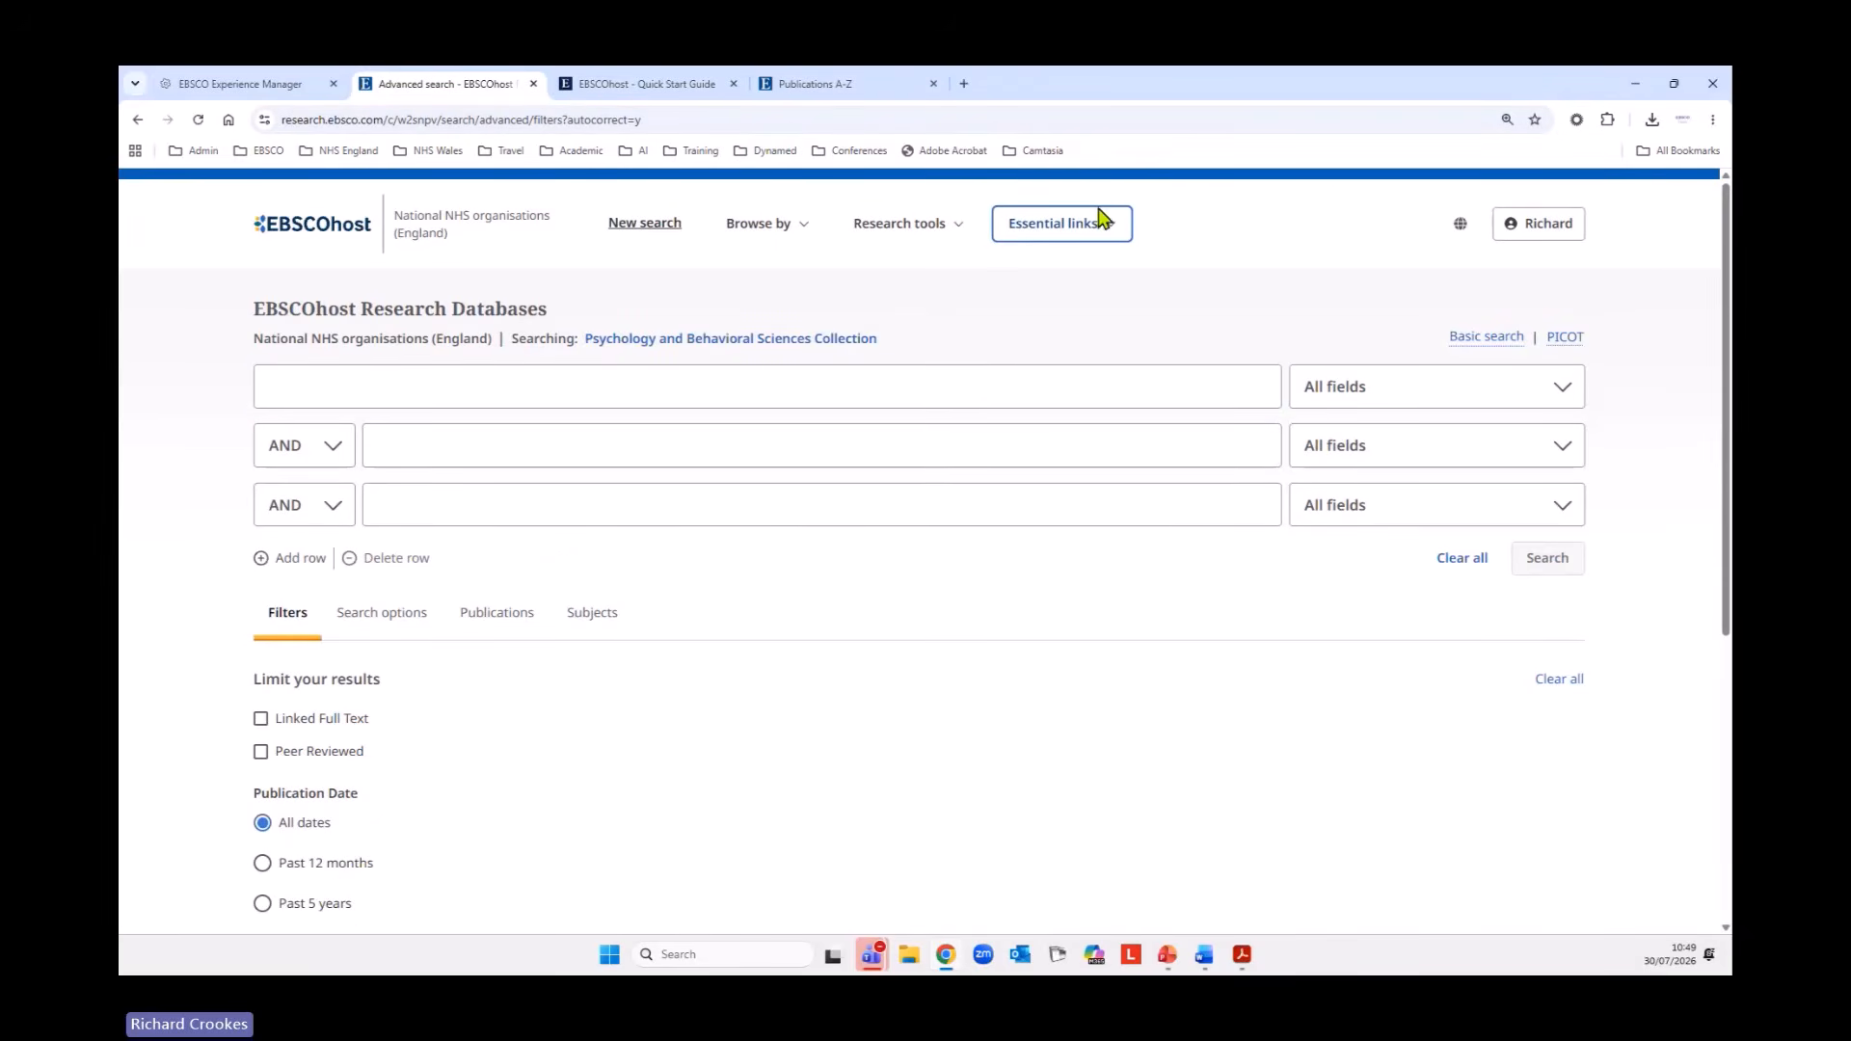
Review the available interface languages and the personal MyEBSCO account options, leaving both unchanged.
{"action": "left_click", "coordinate": [1461, 229]}
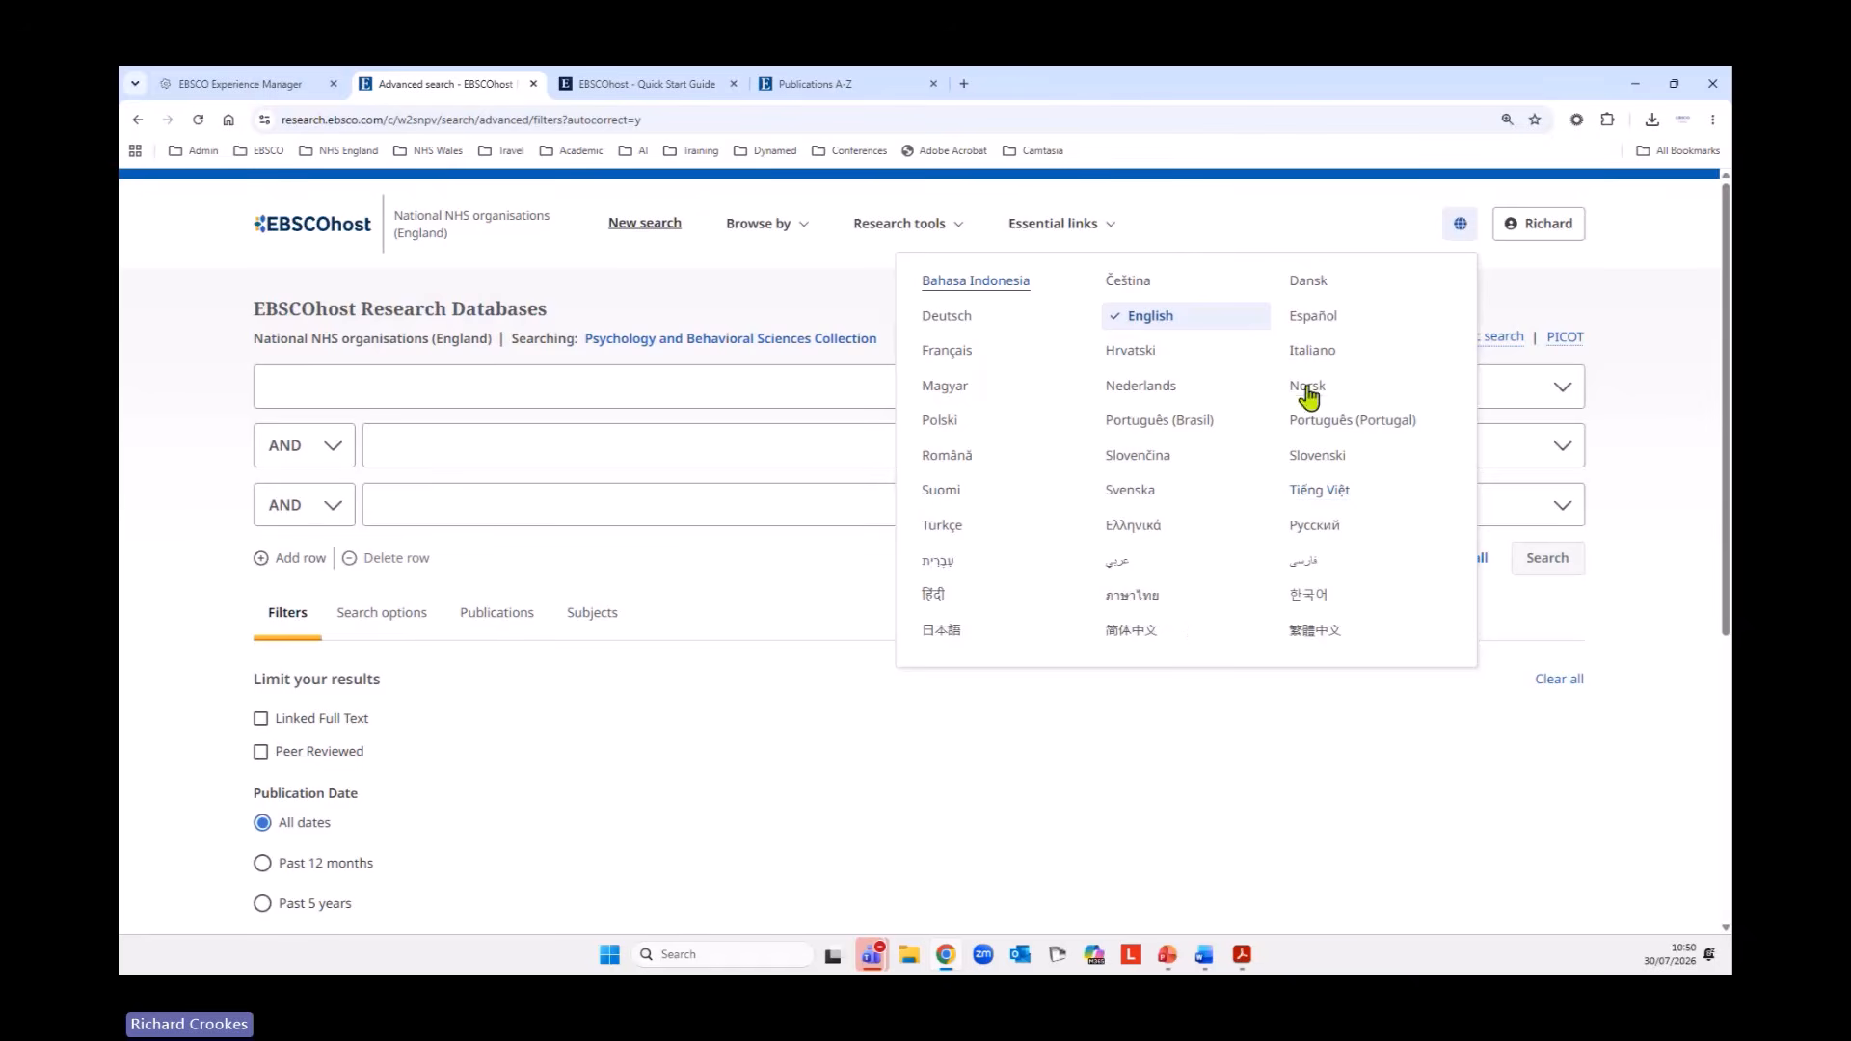
{"action": "left_click", "coordinate": [1290, 227]}
{"action": "left_click", "coordinate": [1539, 232]}
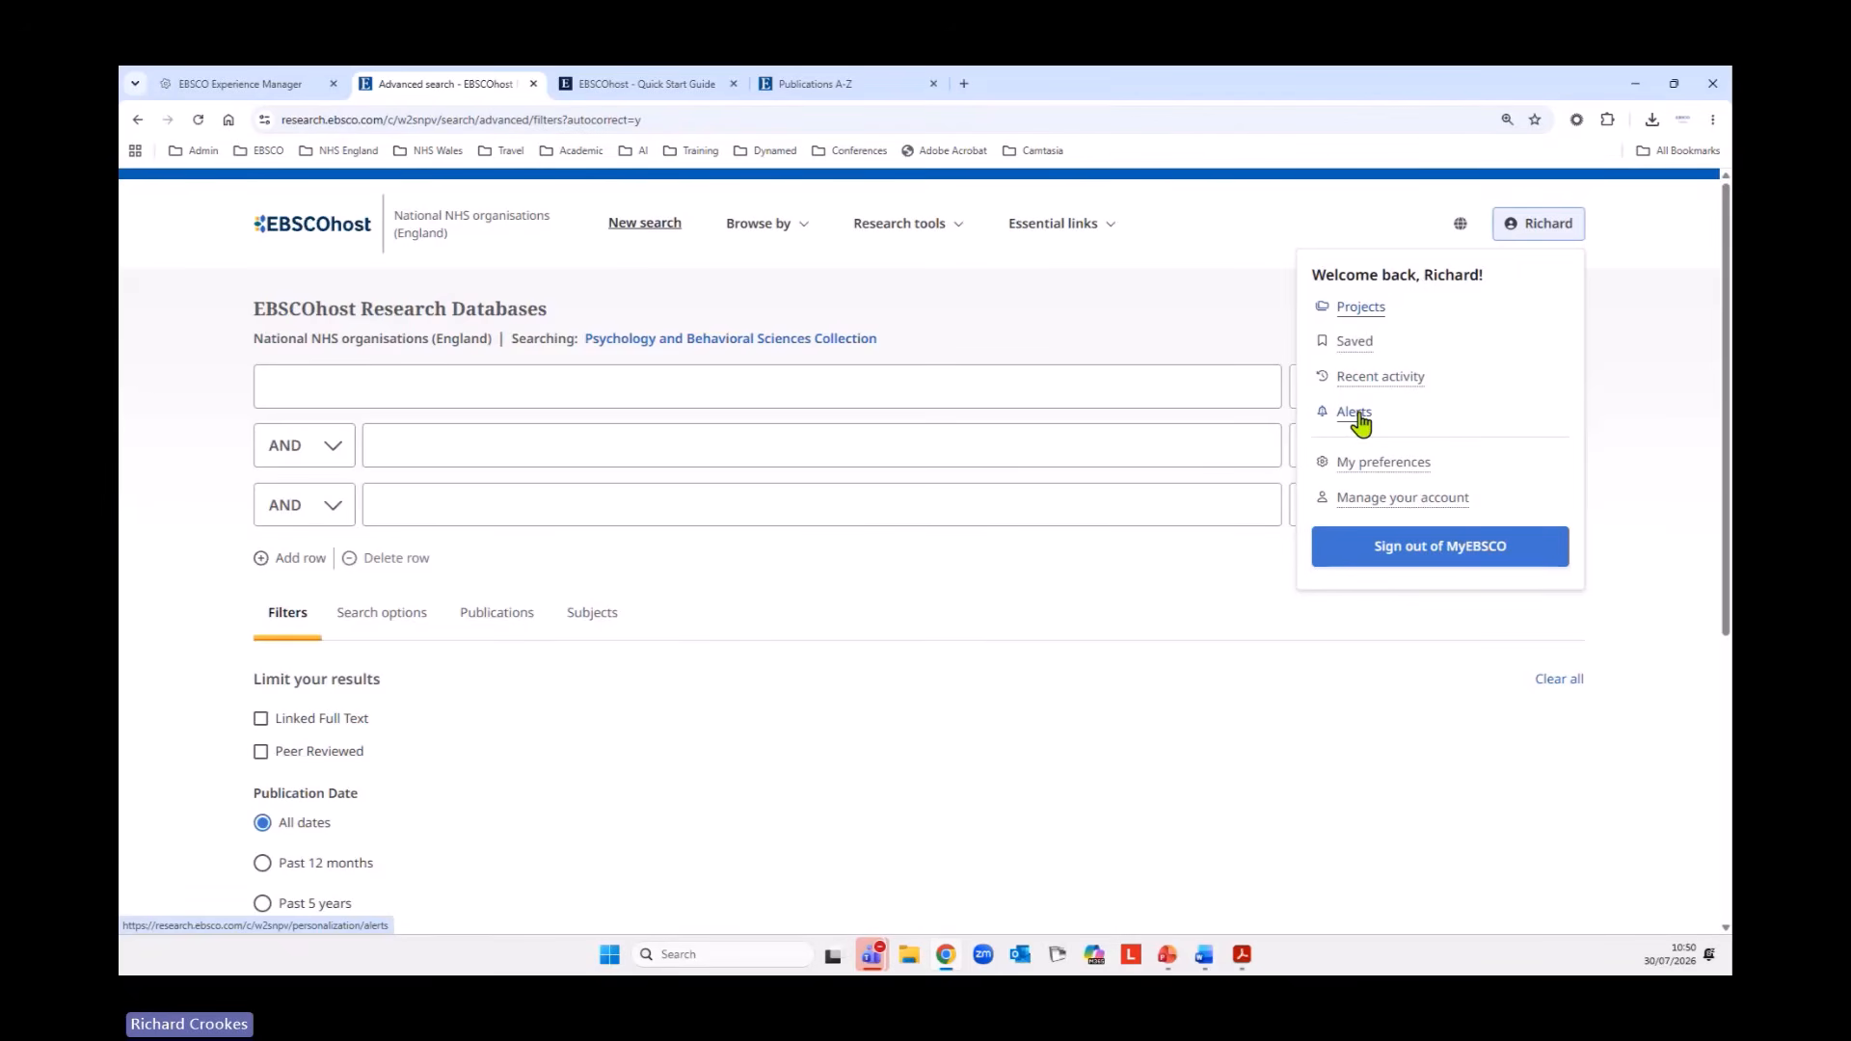
{"action": "left_click", "coordinate": [1531, 220]}
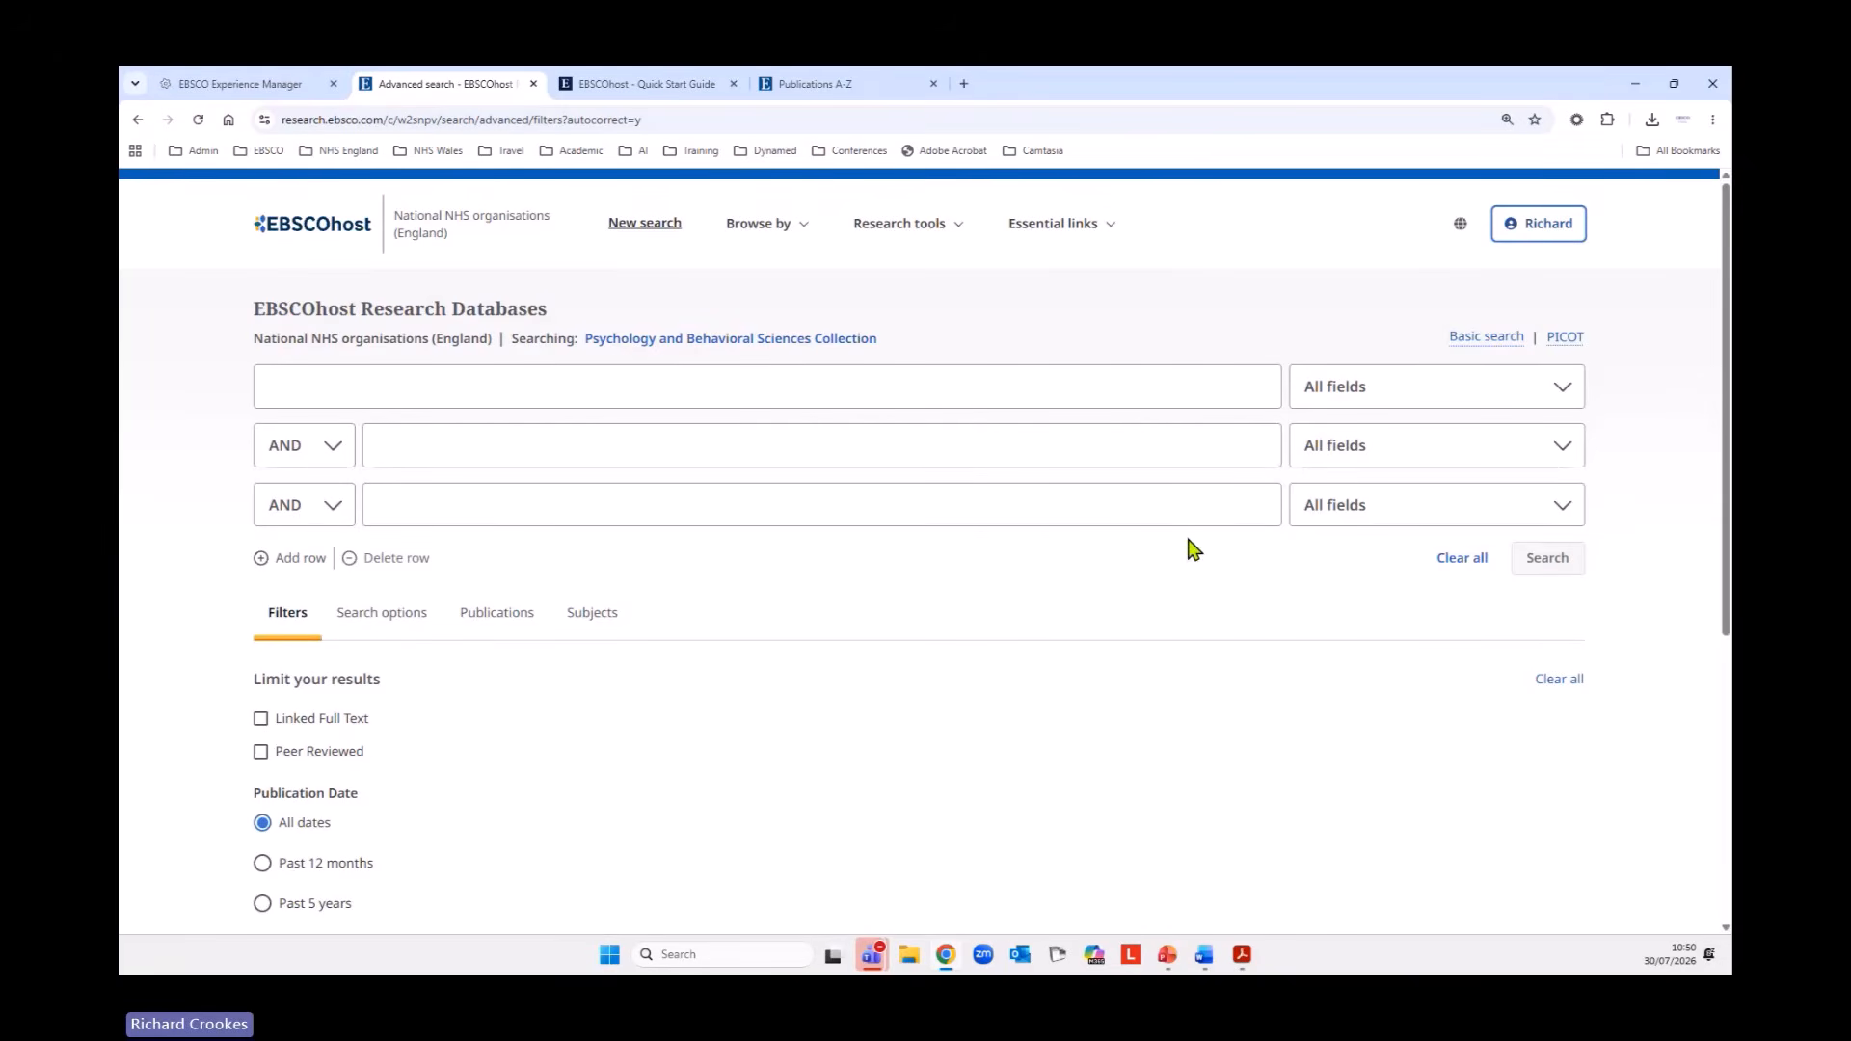
Enter the keywords adolescen* OR teen* OR youth OR in the first search row.
{"action": "key", "text": "alt+Tab"}
{"action": "left_click", "coordinate": [883, 389]}
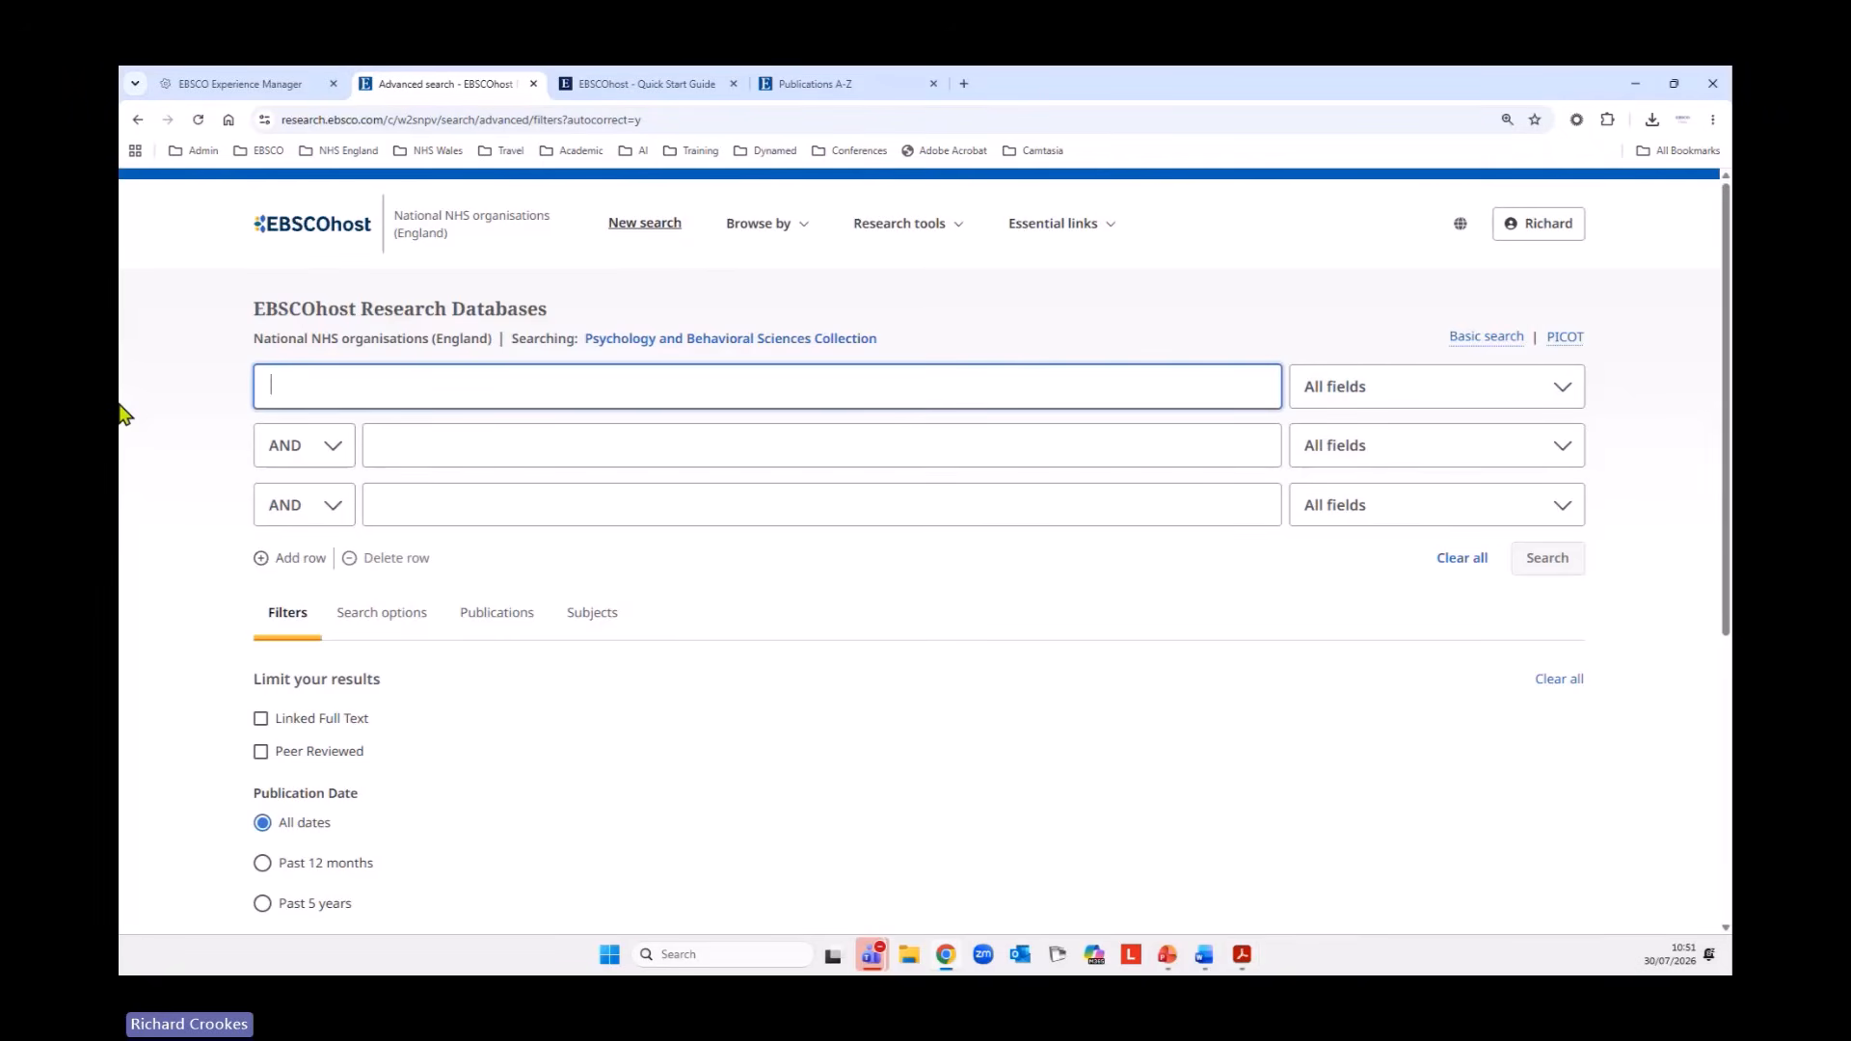
{"action": "type", "text": "a"}
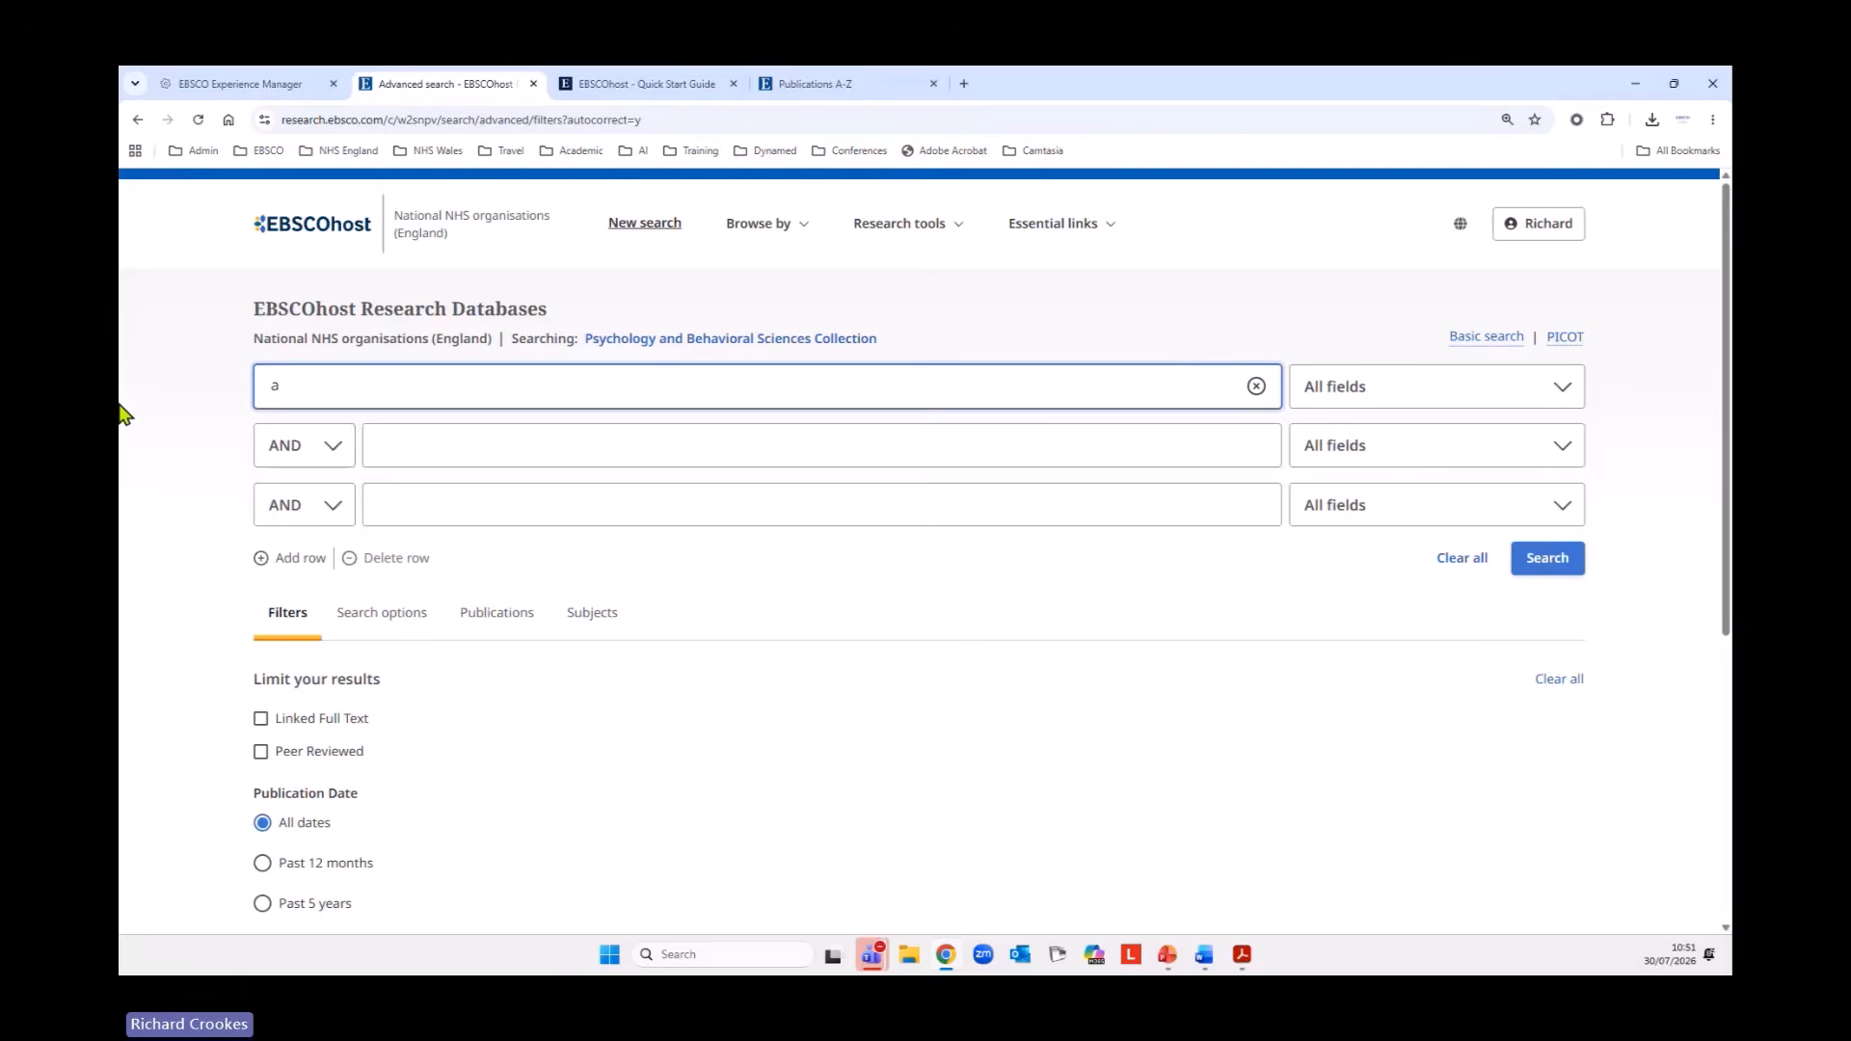
{"action": "type", "text": "sdolesc"}
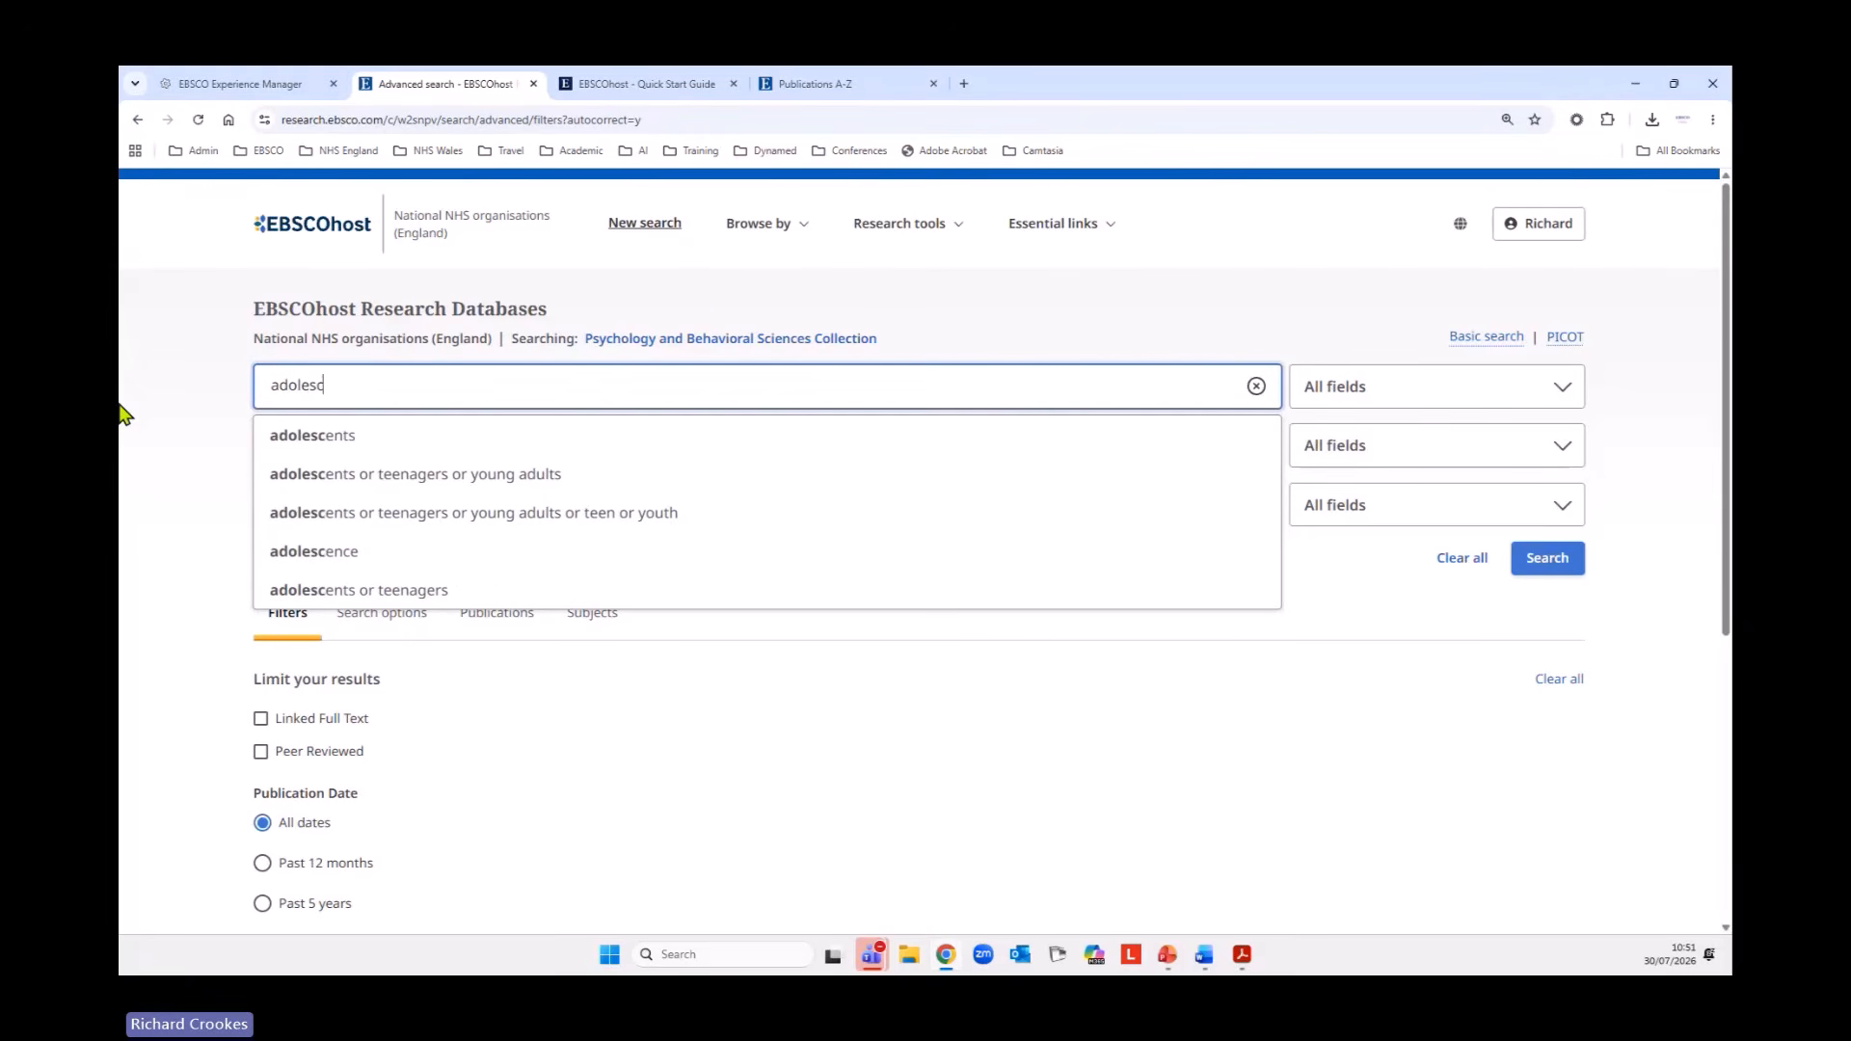
{"action": "type", "text": "en*"}
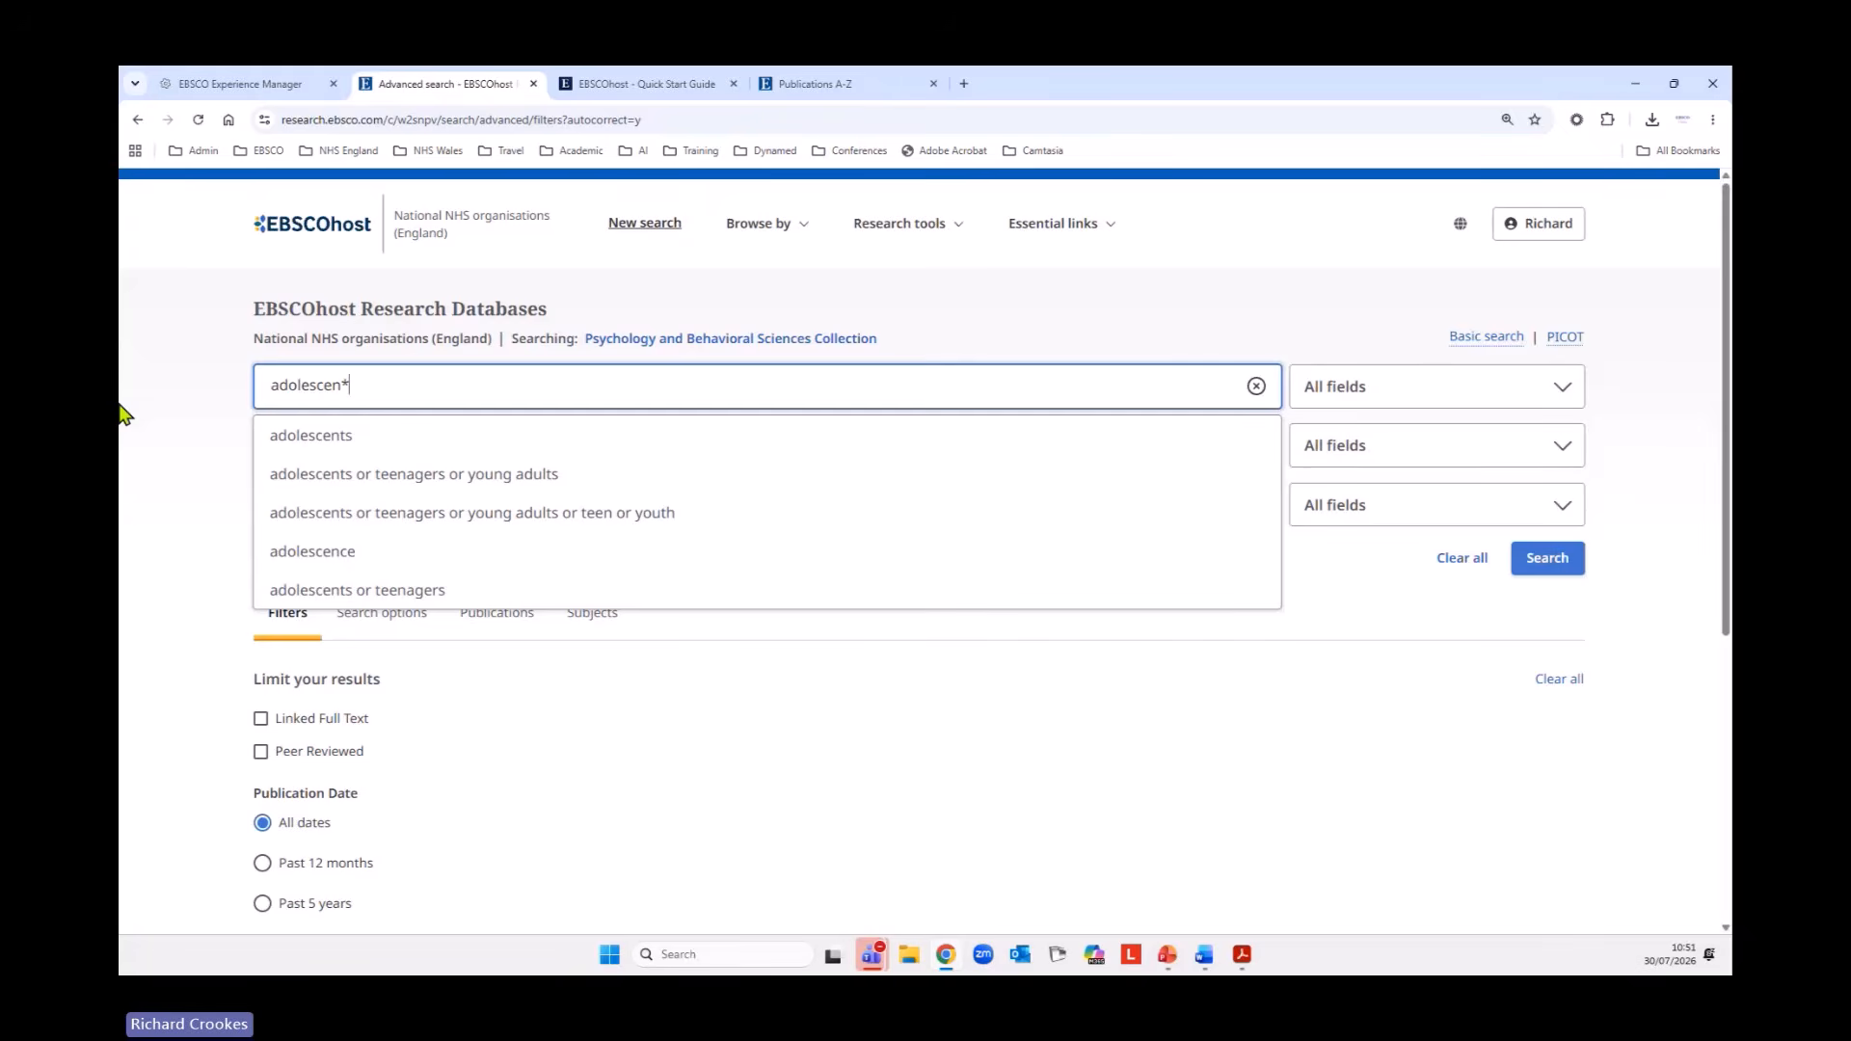
{"action": "type", "text": " OR "}
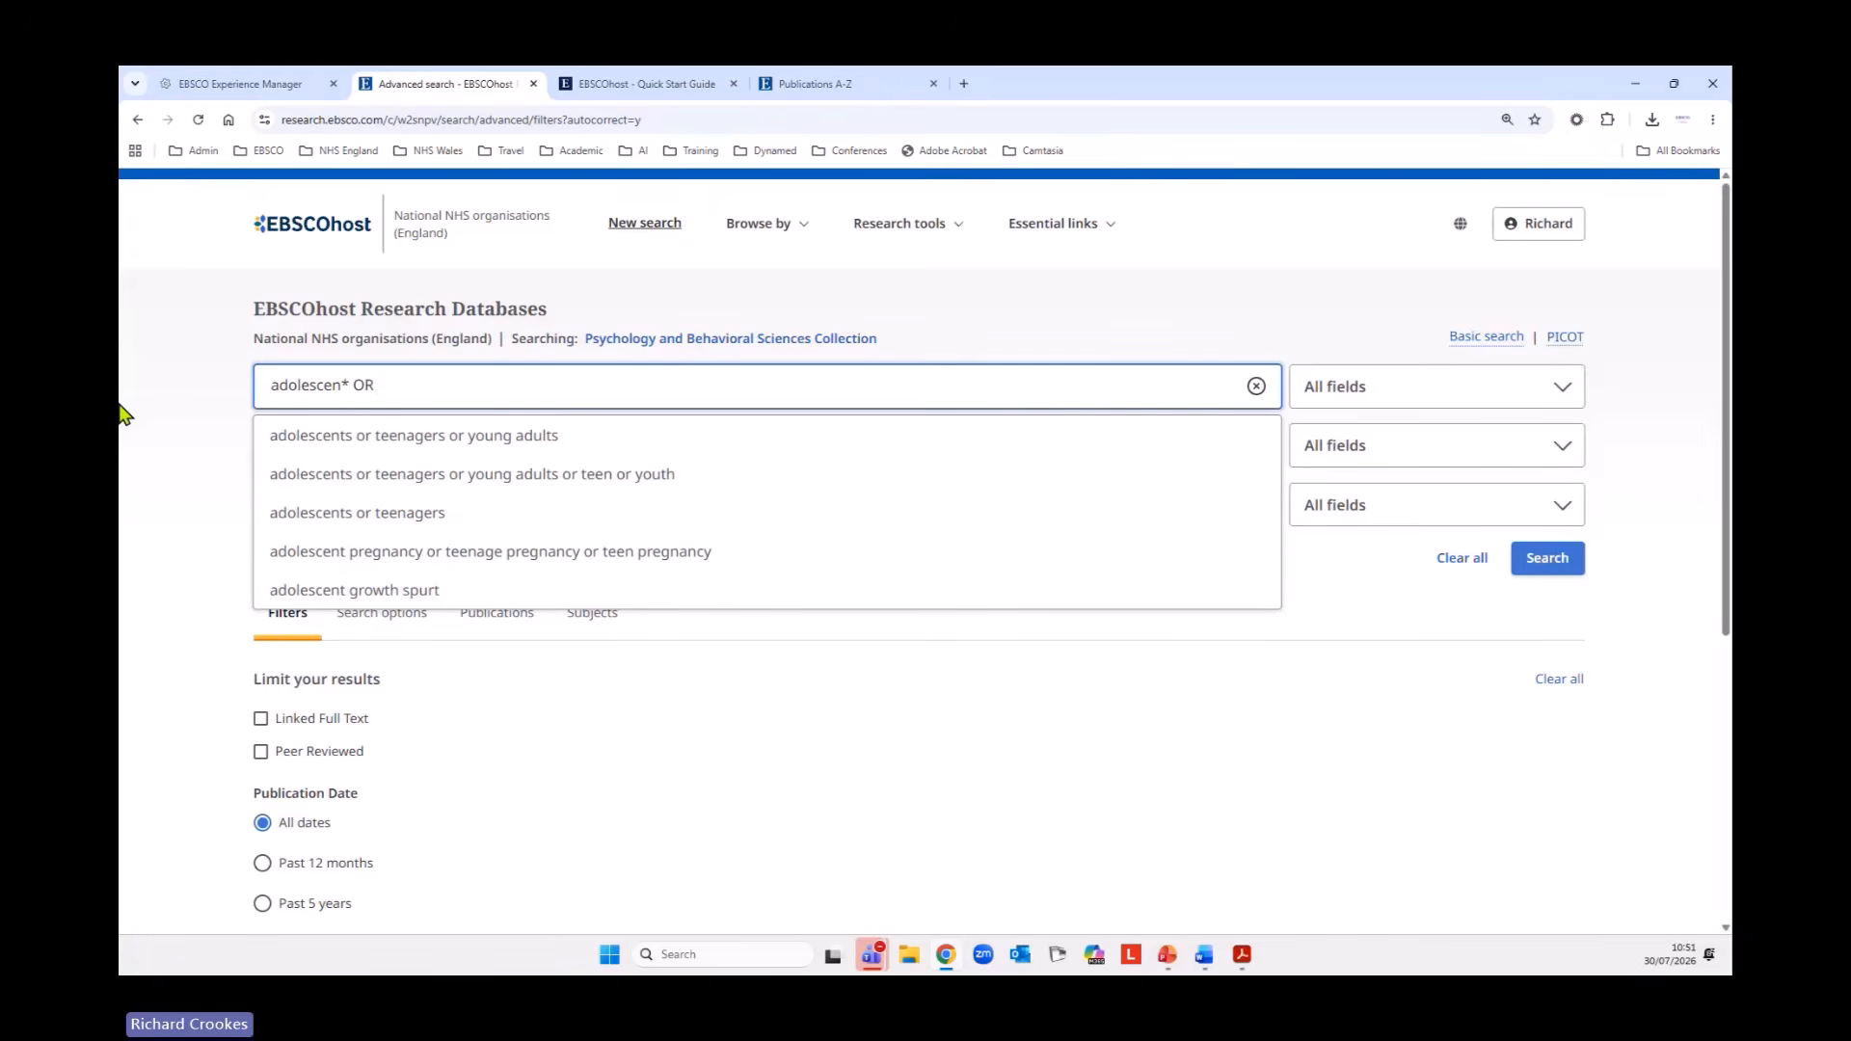
{"action": "type", "text": "teen"}
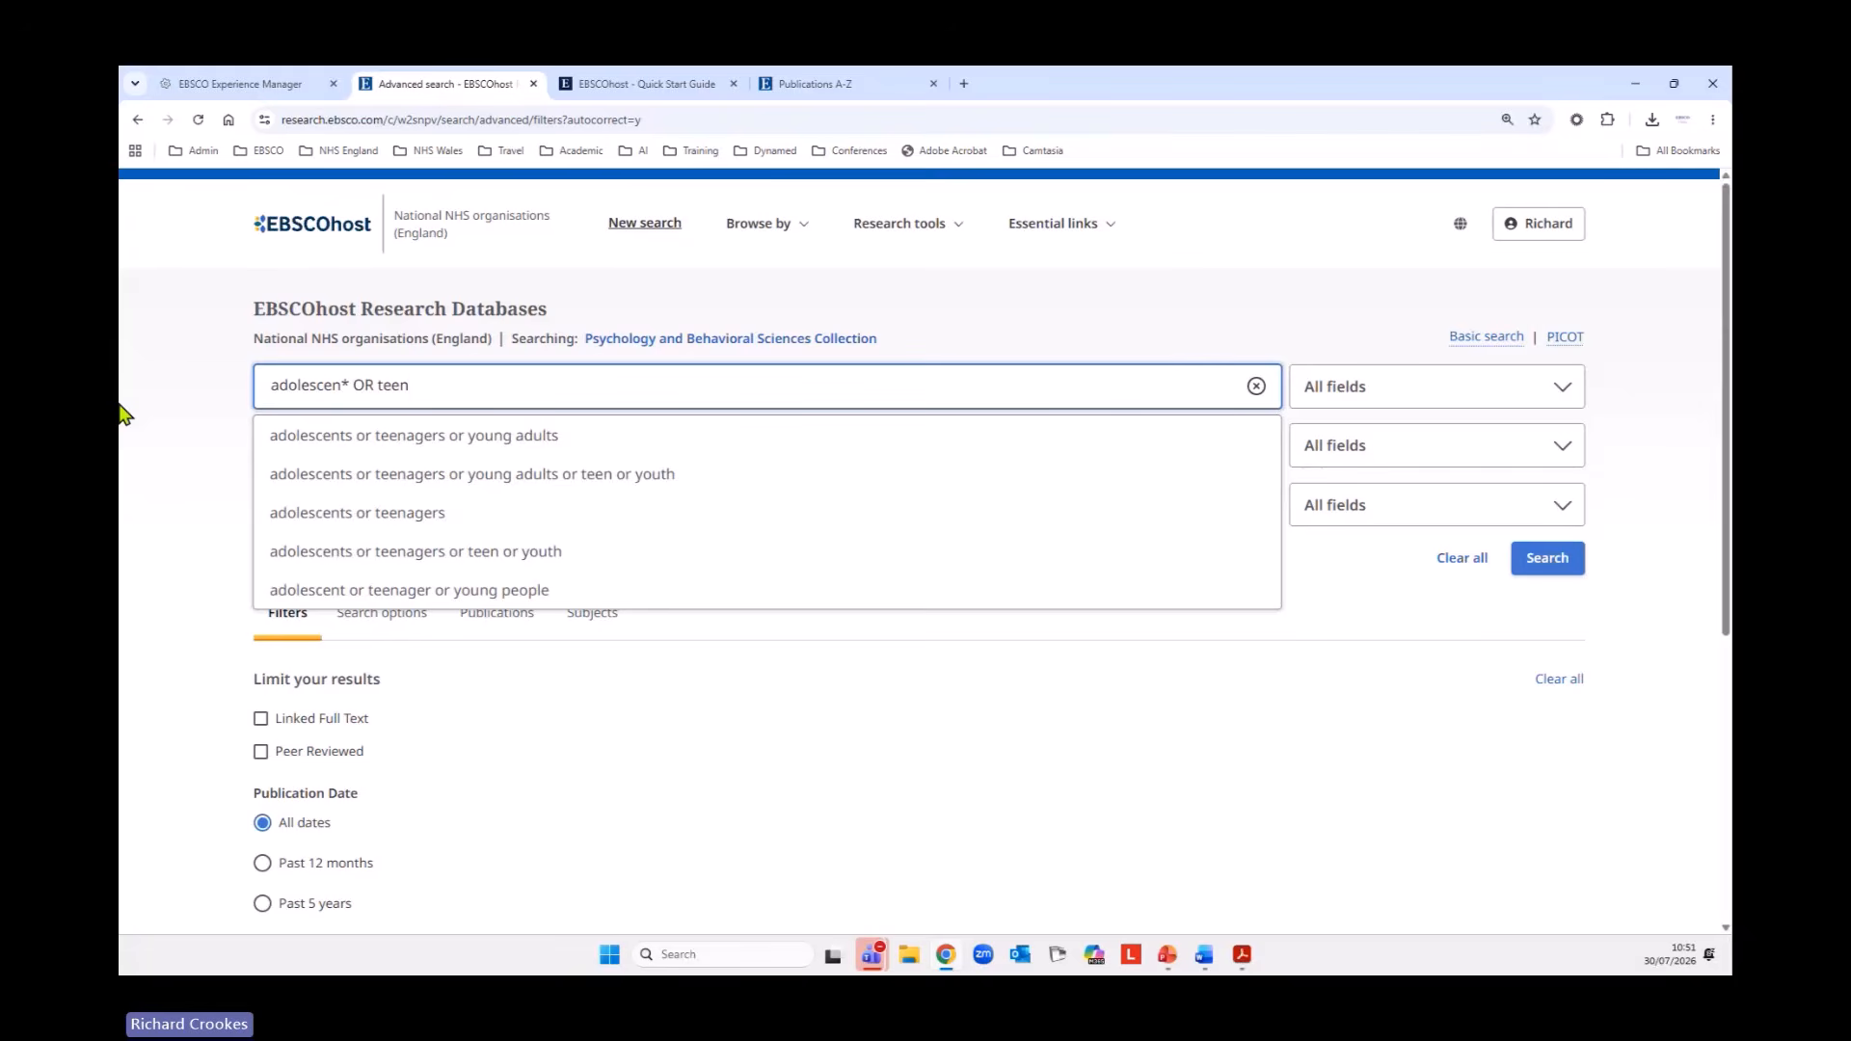
{"action": "type", "text": "* OR ("}
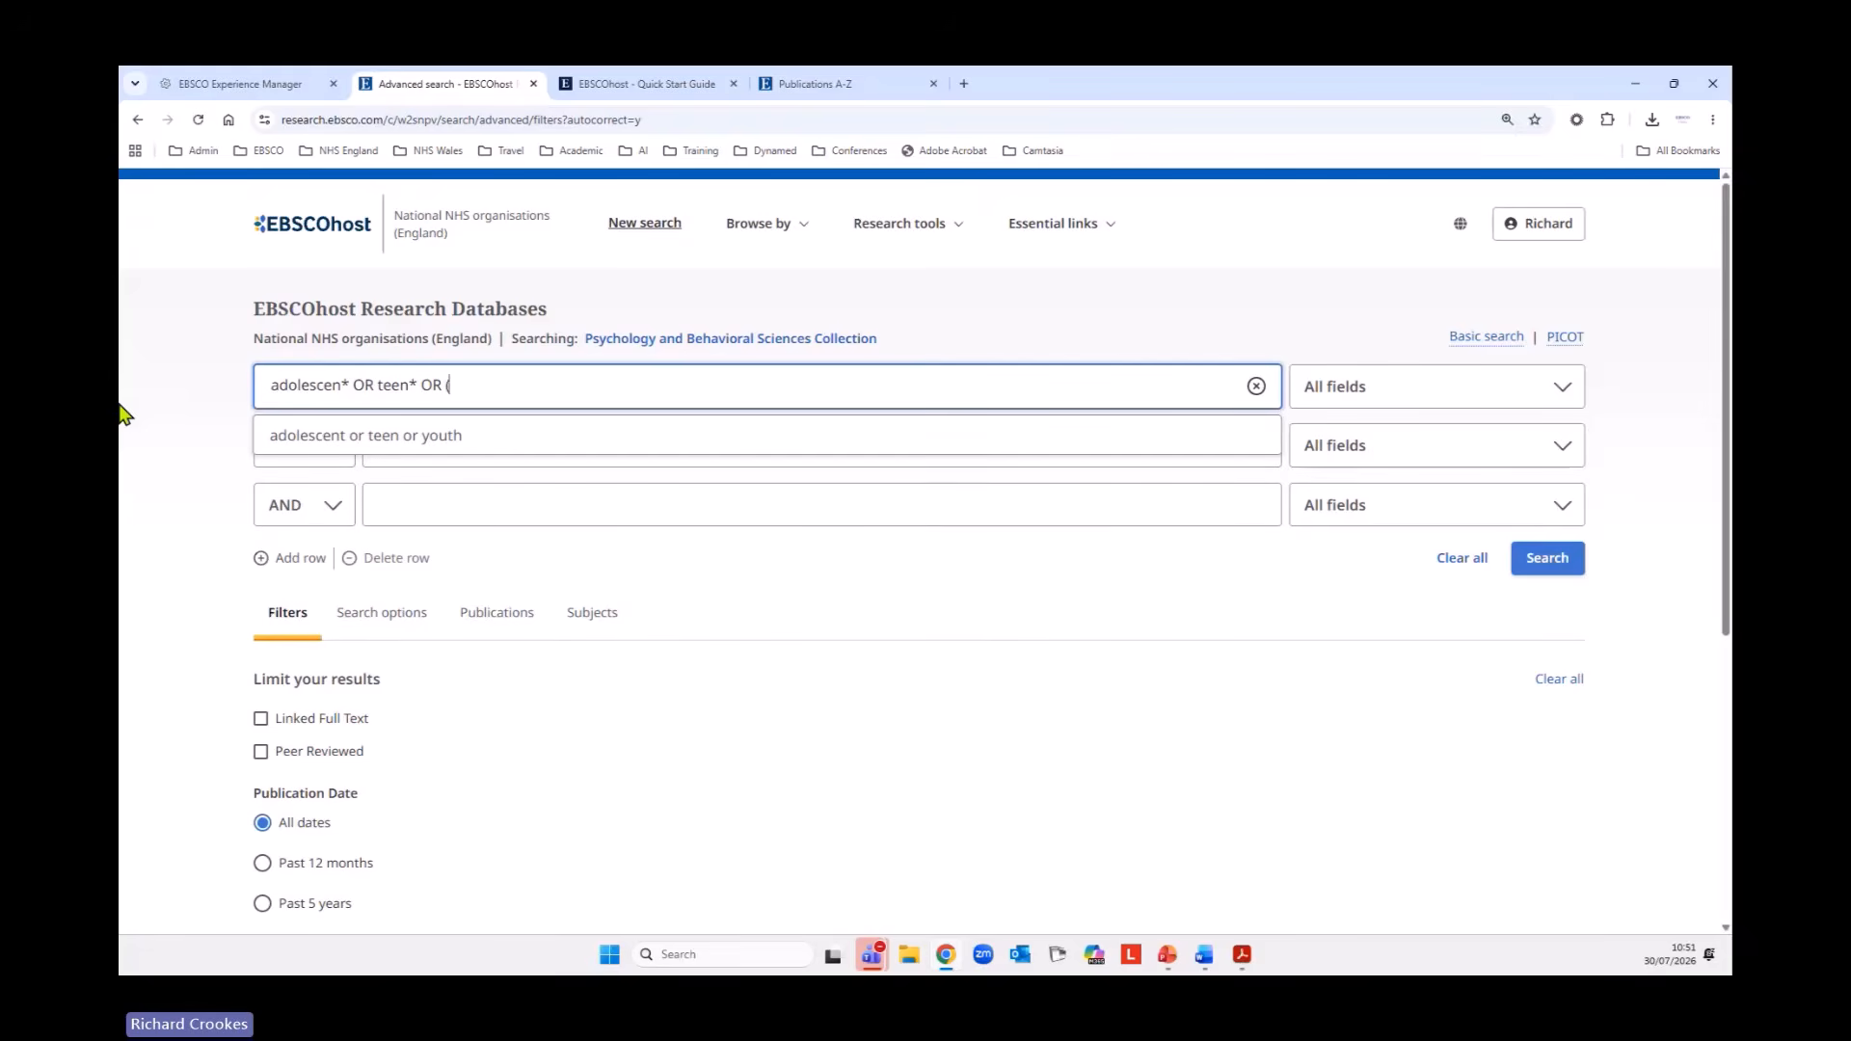
{"action": "type", "text": "YOU"}
{"action": "key", "text": "BackSpace"}
{"action": "key", "text": "BackSpace"}
{"action": "key", "text": "BackSpace"}
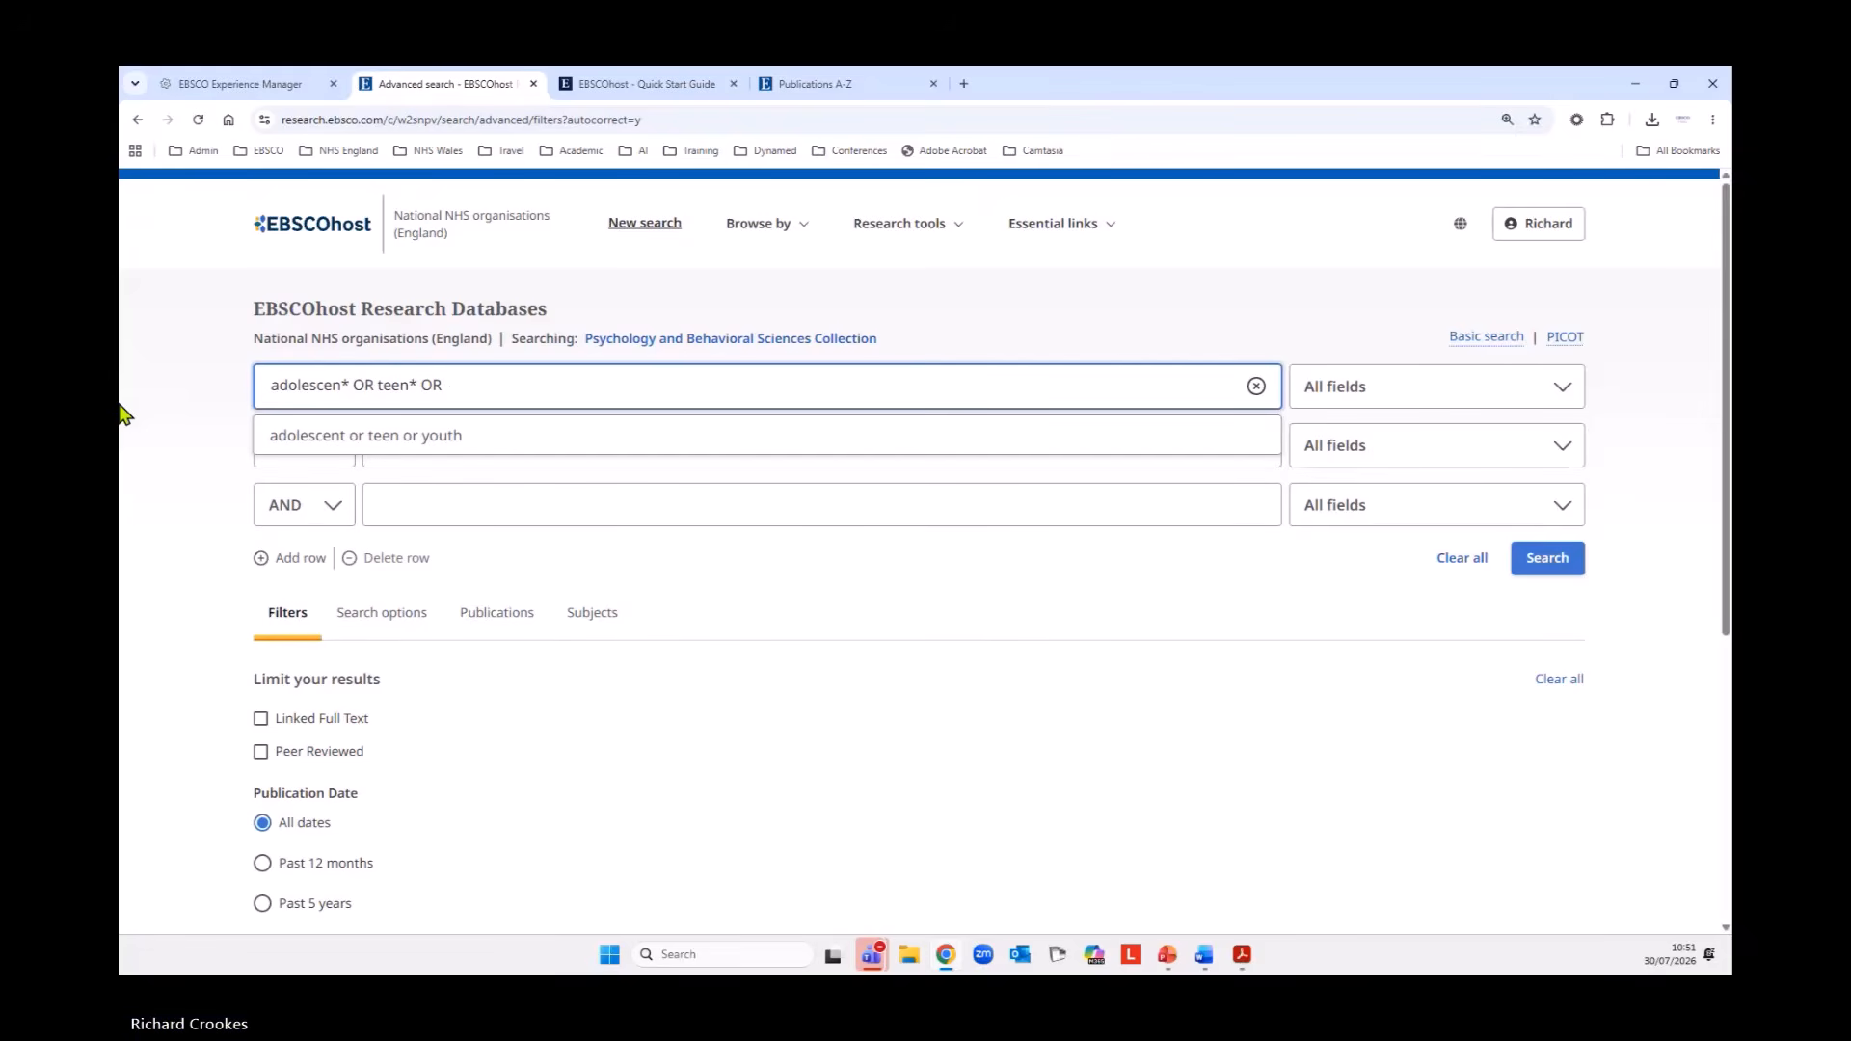
{"action": "type", "text": "youth OR ("}
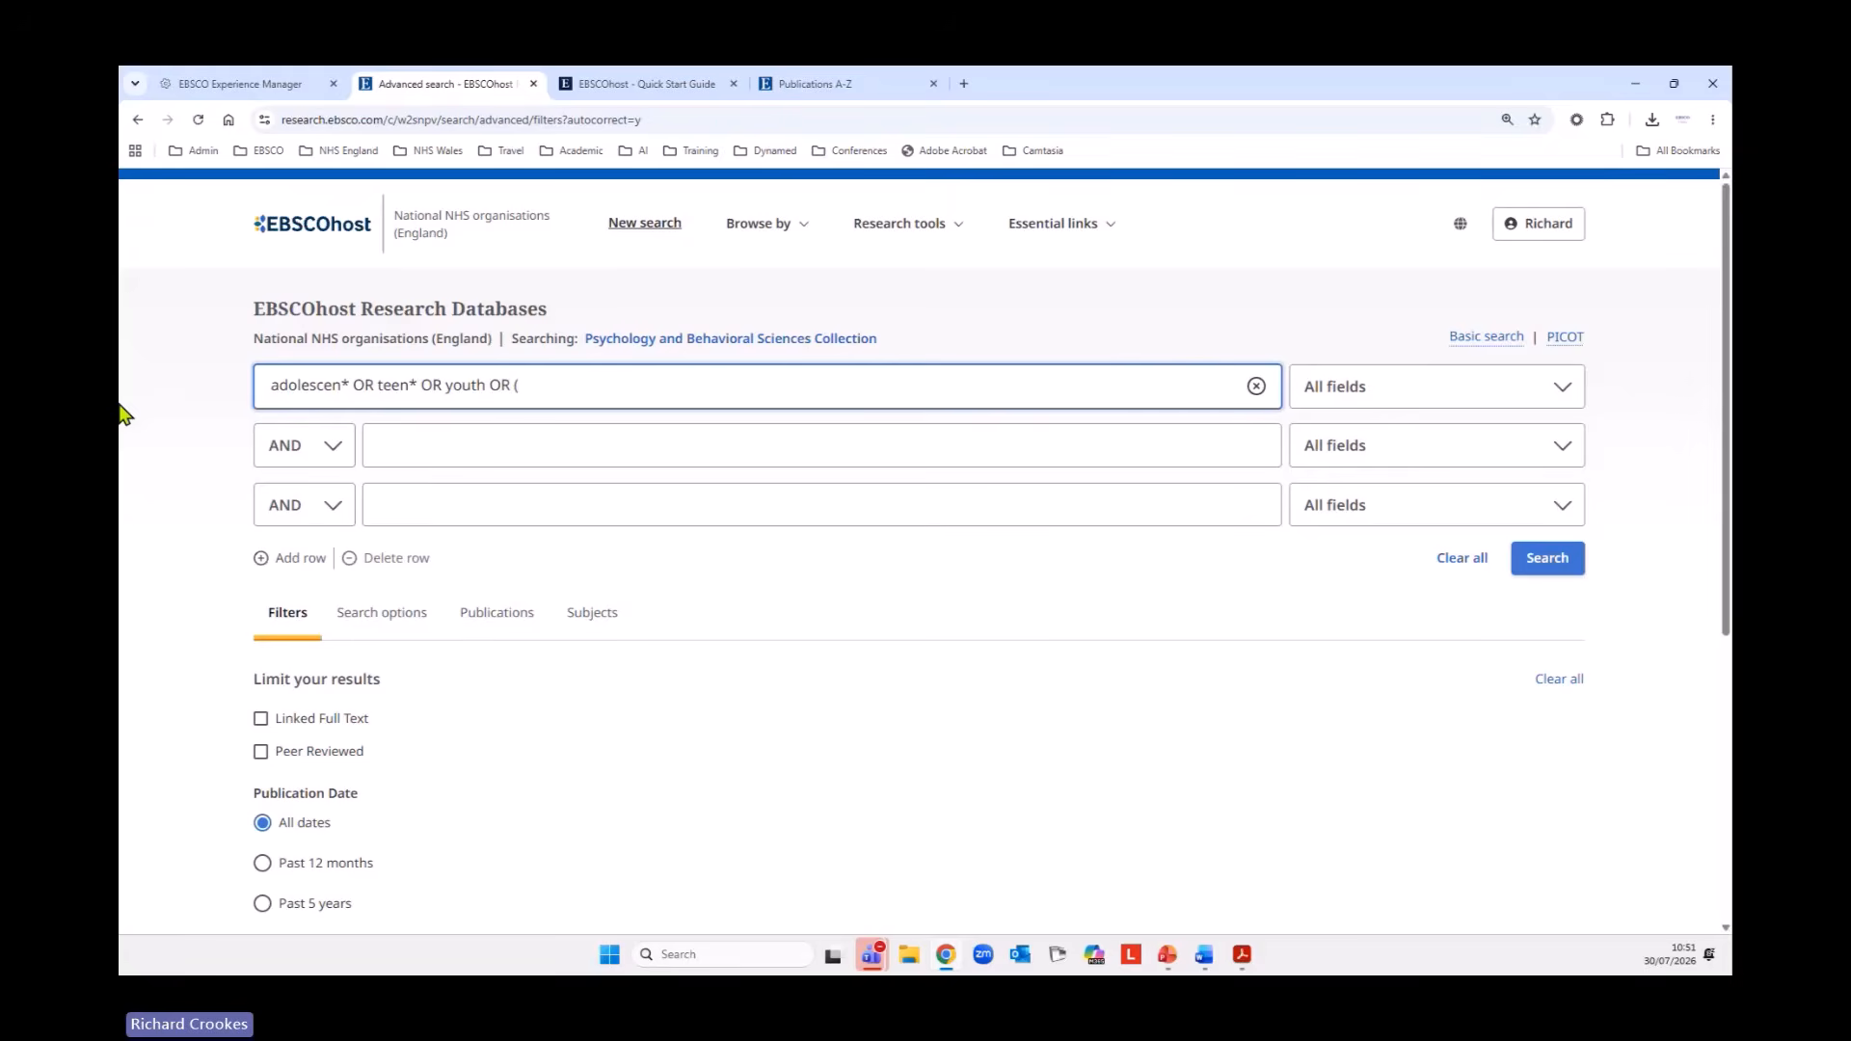
{"action": "type", "text": "Y"}
Extend the first row's query with the nested expression (young OR (person OR people).
{"action": "key", "text": "BackSpace"}
{"action": "type", "text": "young OR (PERSO"}
{"action": "key", "text": "BackSpace"}
{"action": "key", "text": "BackSpace"}
{"action": "key", "text": "BackSpace"}
{"action": "key", "text": "BackSpace"}
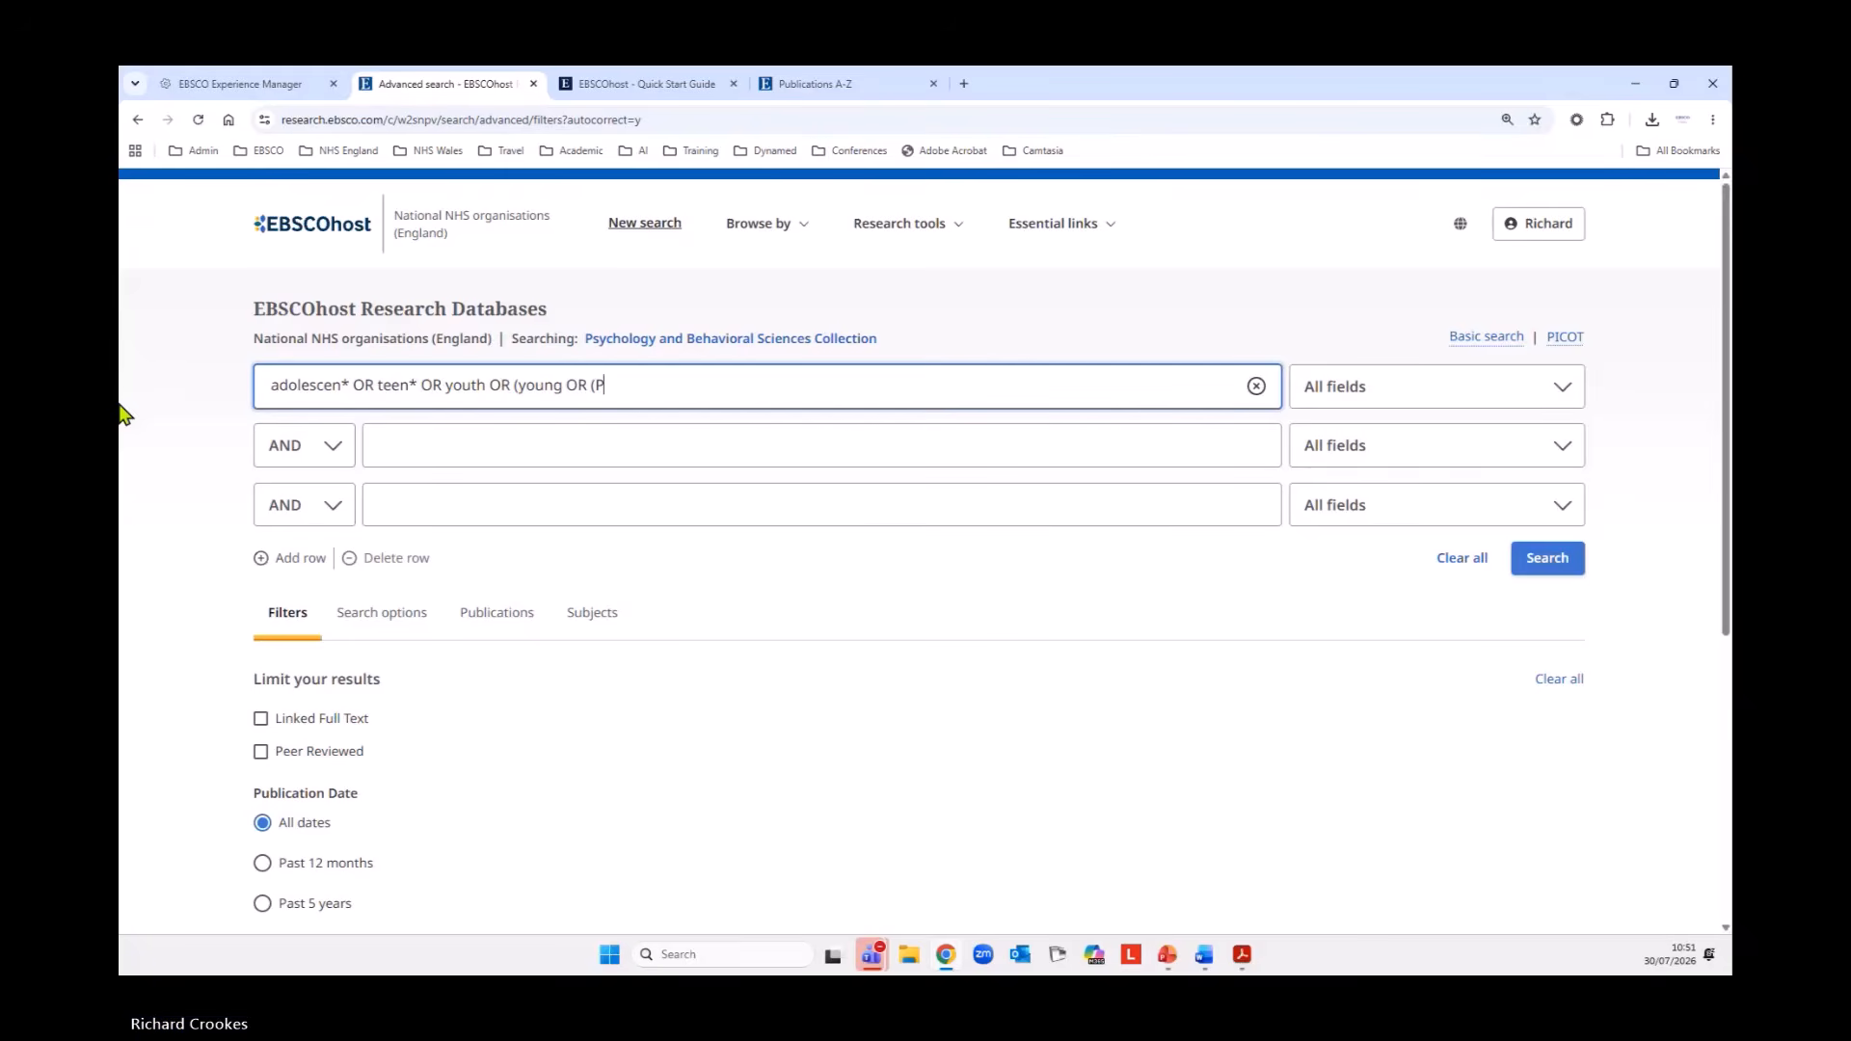
{"action": "type", "text": "erson OR peo"}
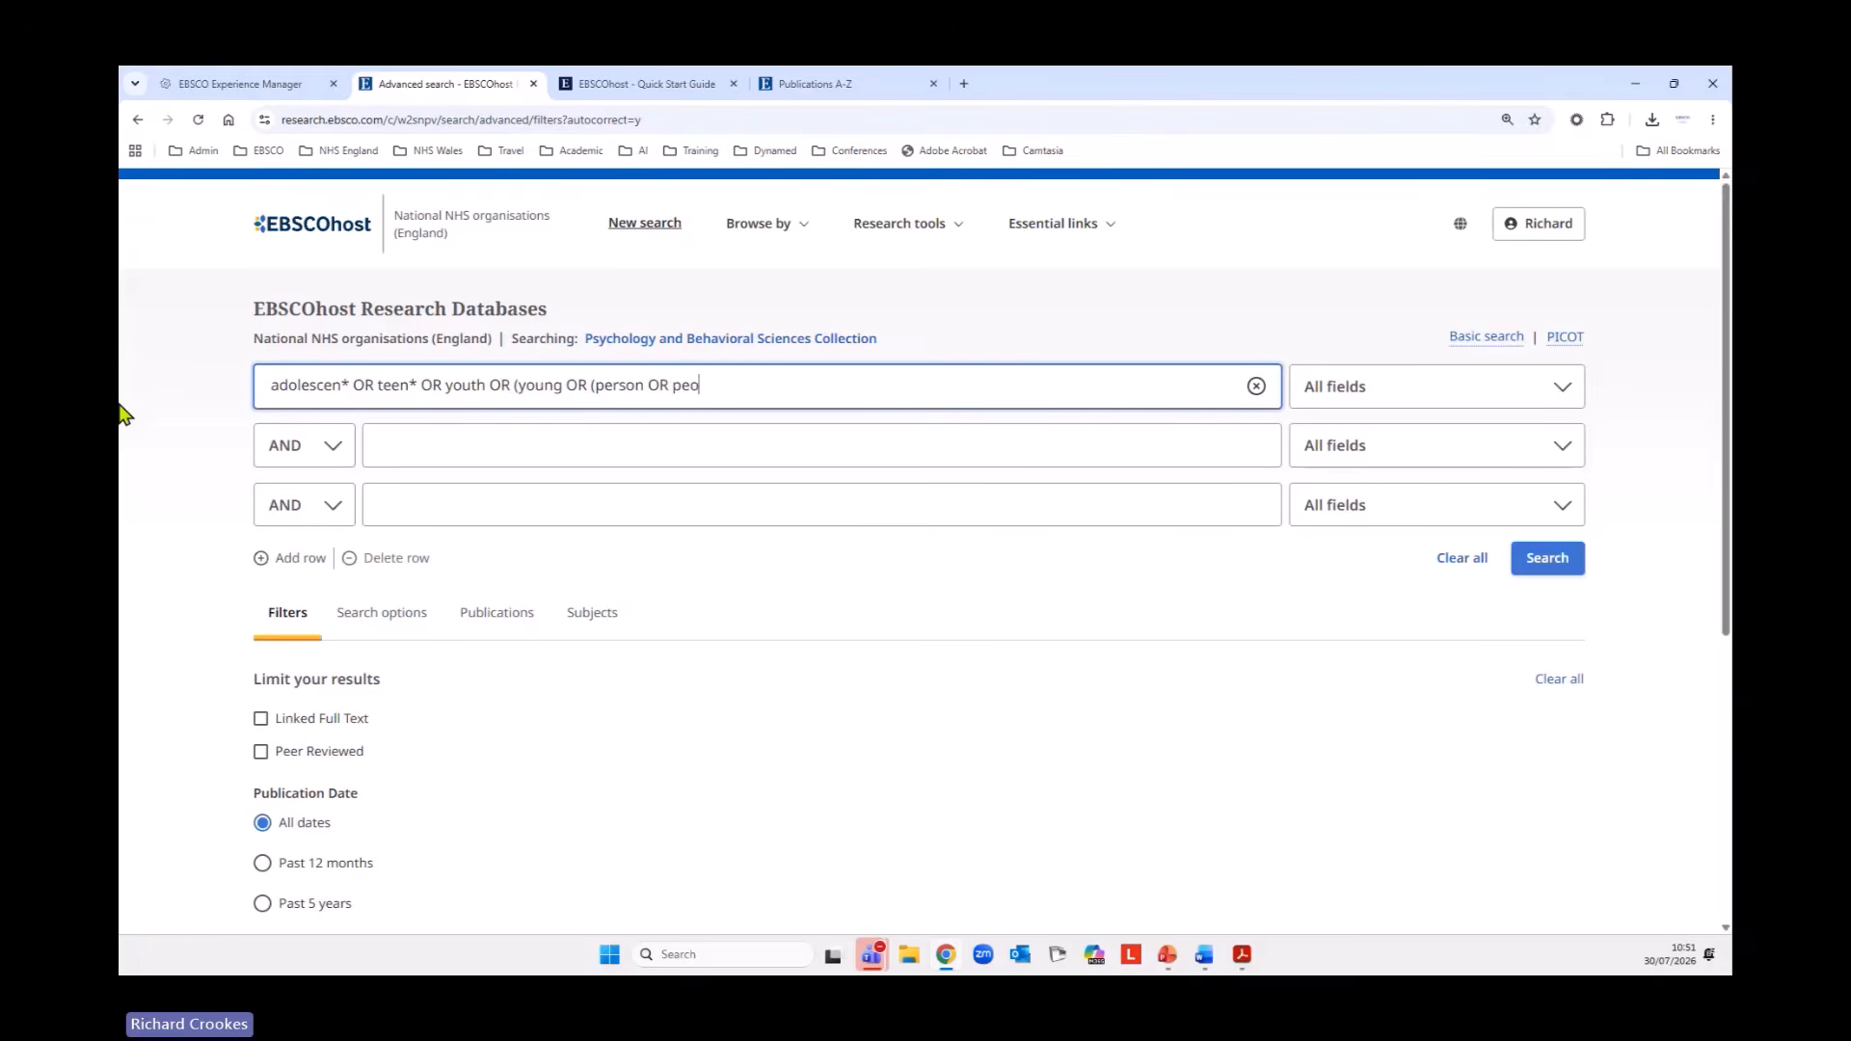
{"action": "type", "text": "ple)"}
Limit the first row to the Title or Abstract - XB field and run the search.
{"action": "left_click", "coordinate": [1544, 411]}
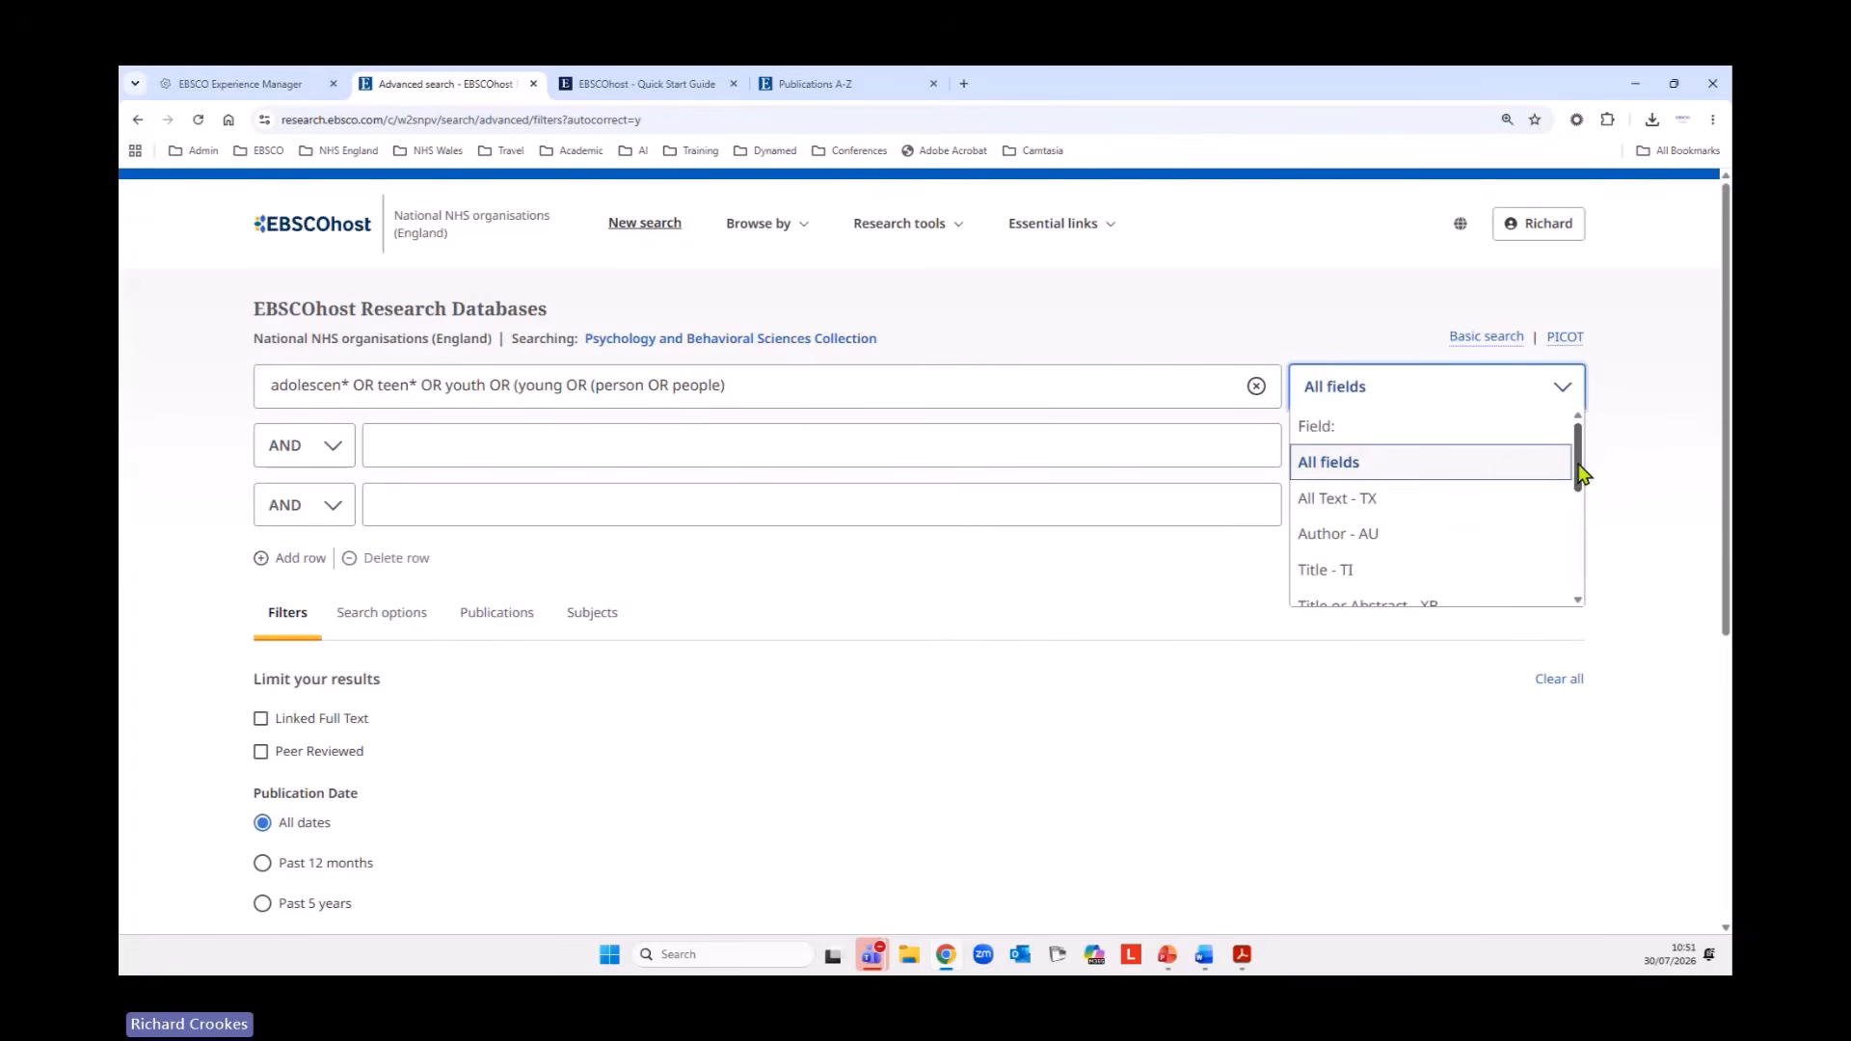
{"action": "left_click_drag", "start_coordinate": [1582, 473], "coordinate": [1582, 512]}
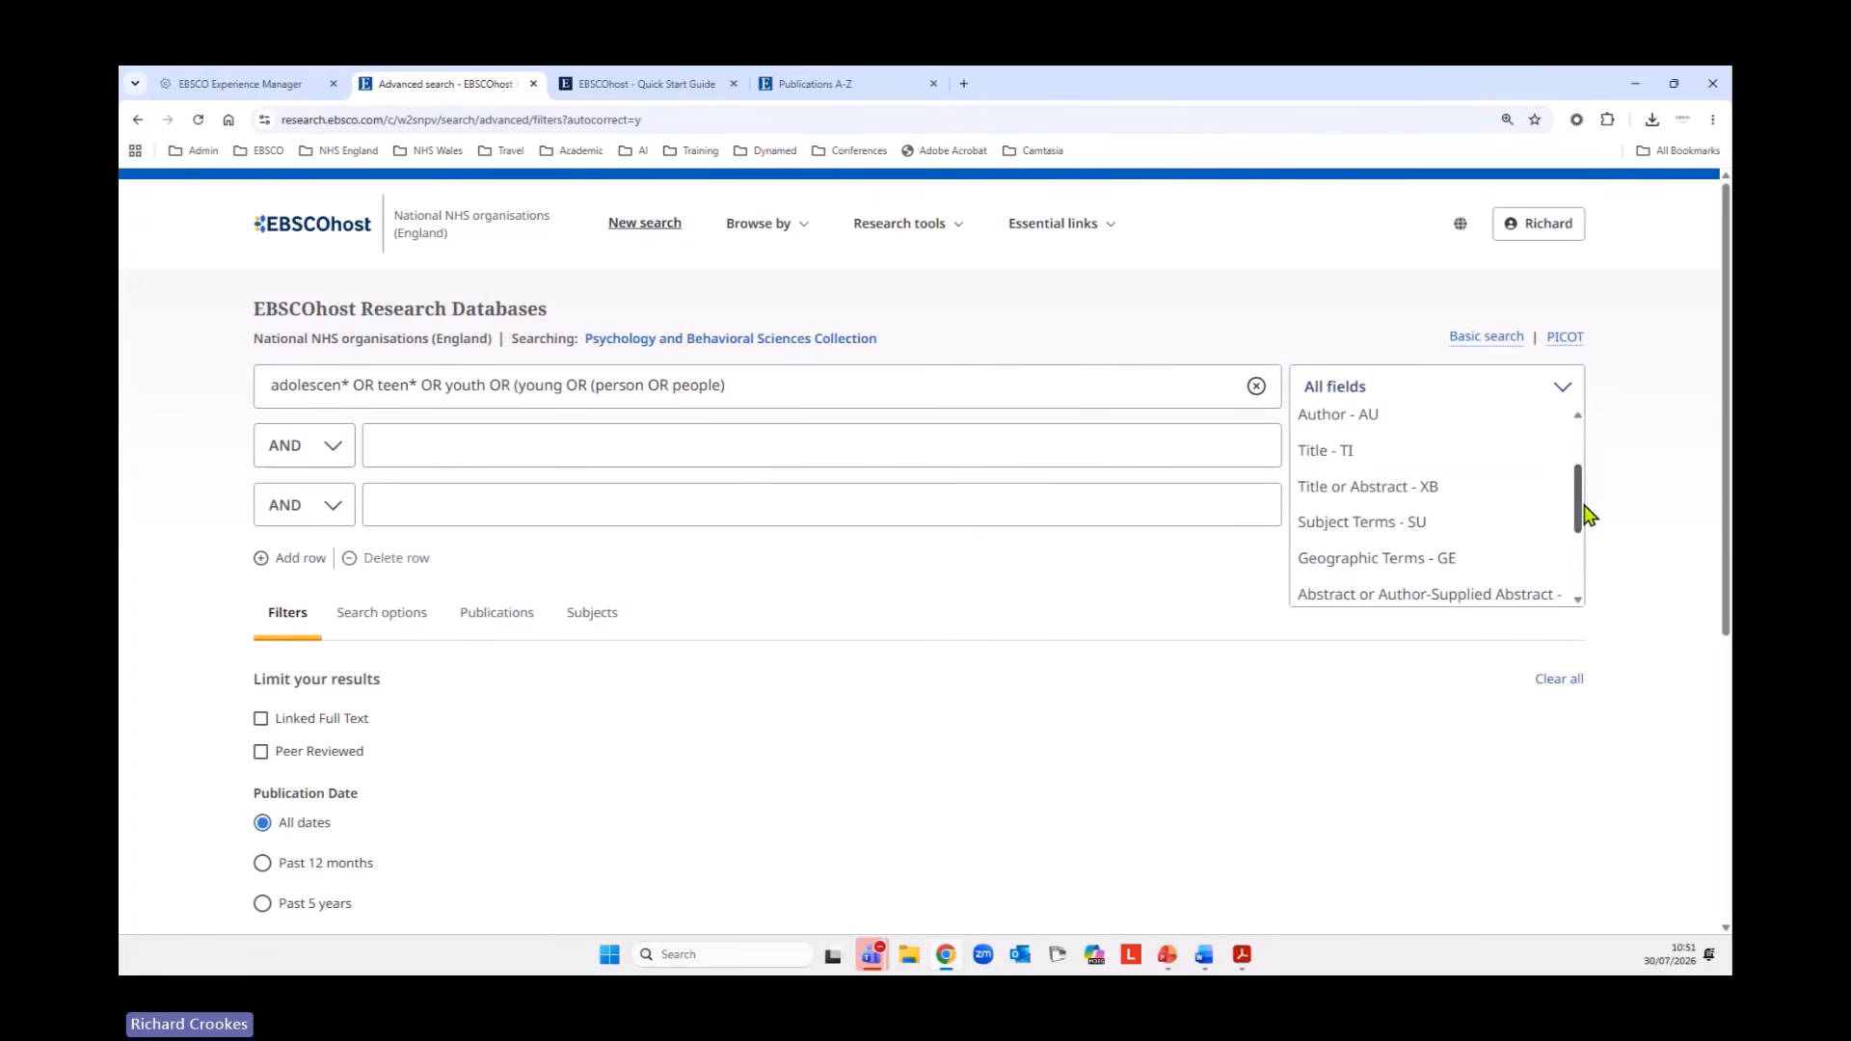
{"action": "left_click", "coordinate": [1360, 496]}
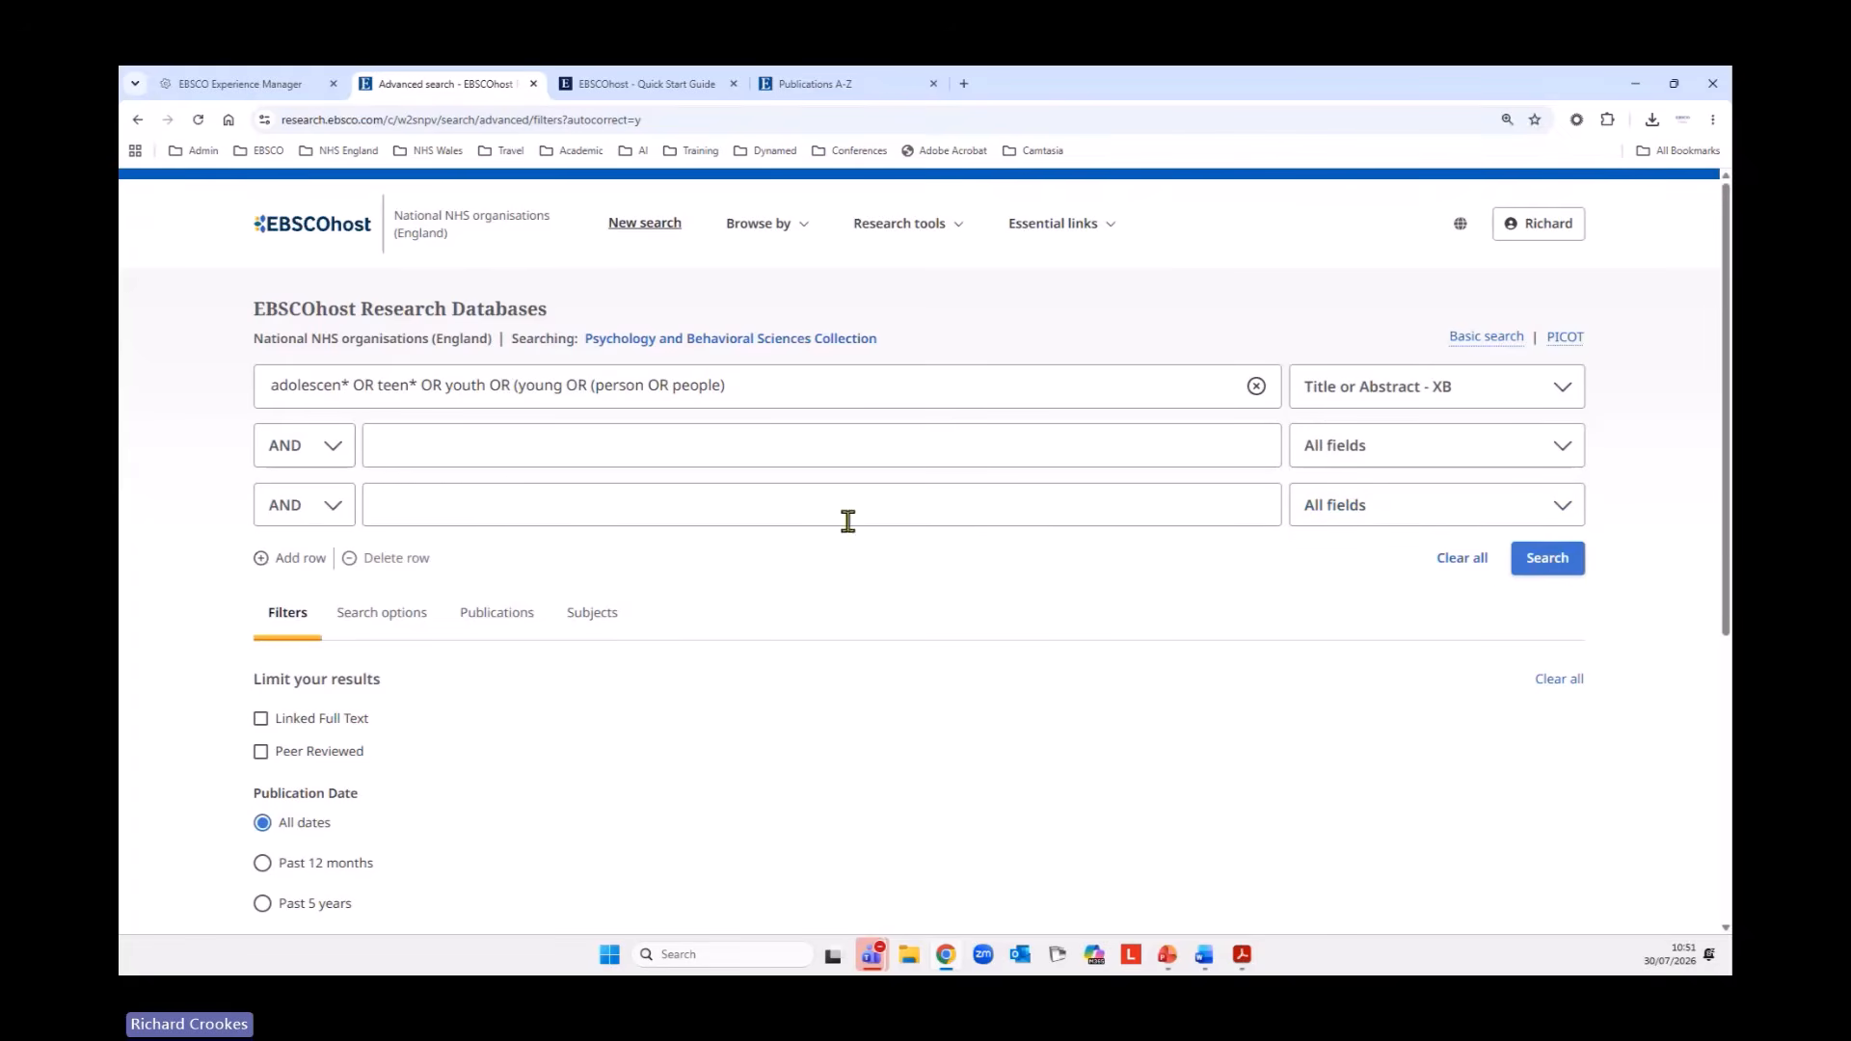
{"action": "left_click", "coordinate": [1570, 560]}
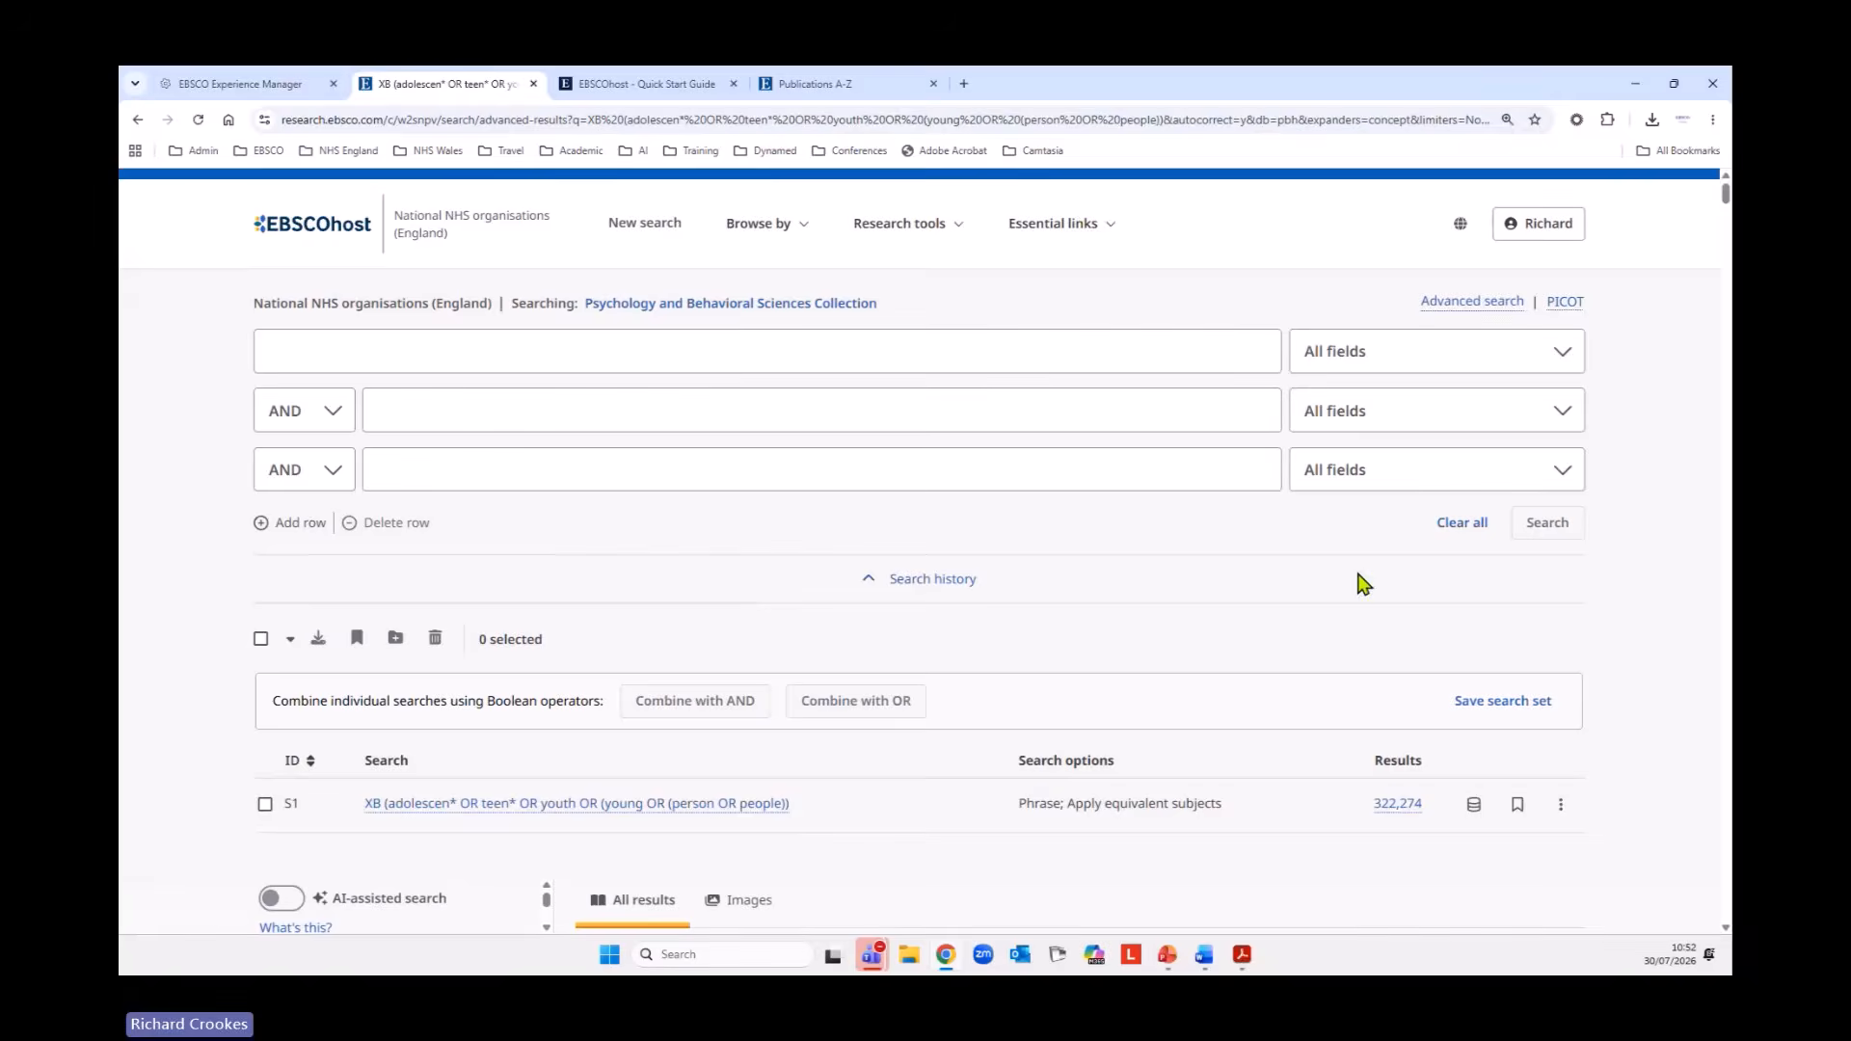
Examine the search options recorded for search S1 in the search history above the results.
{"action": "scroll", "coordinate": [1360, 583], "scroll_direction": "down", "scroll_amount": 2}
{"action": "scroll", "coordinate": [1359, 583], "scroll_direction": "down", "scroll_amount": 2}
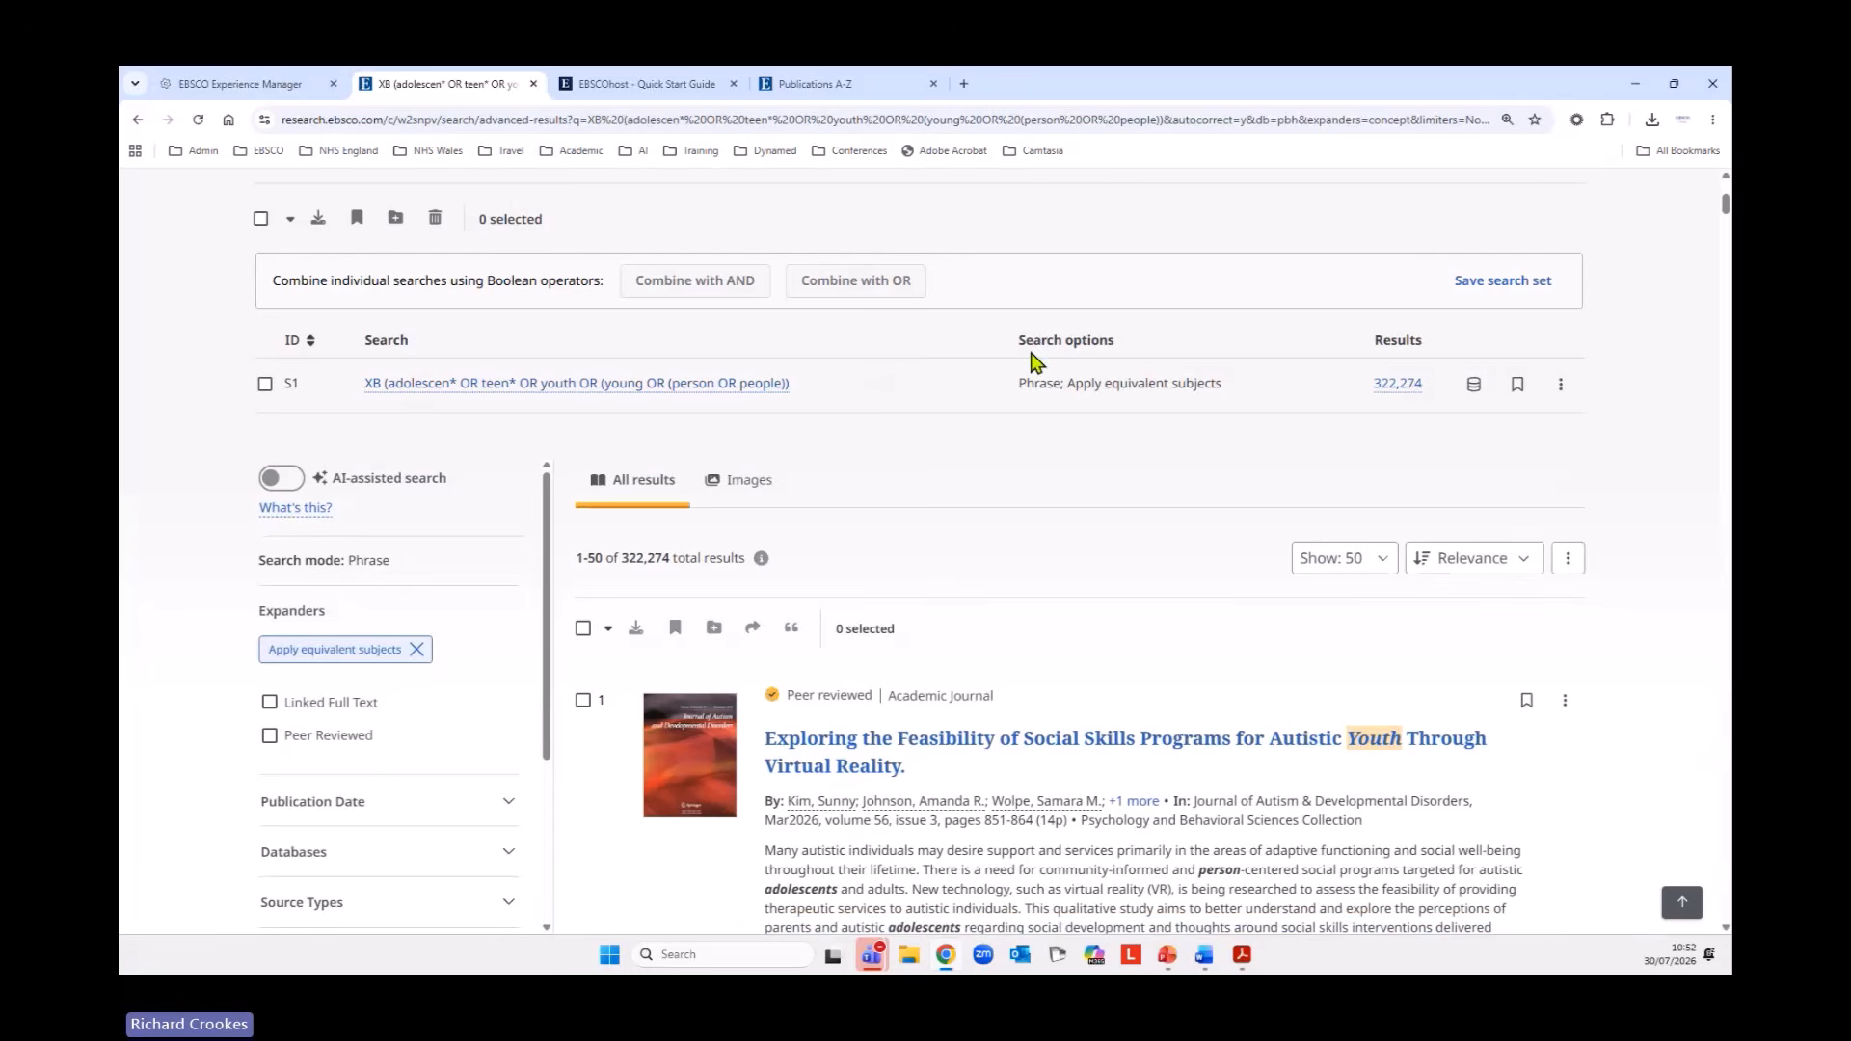
{"action": "left_click_drag", "start_coordinate": [1019, 385], "coordinate": [1228, 390]}
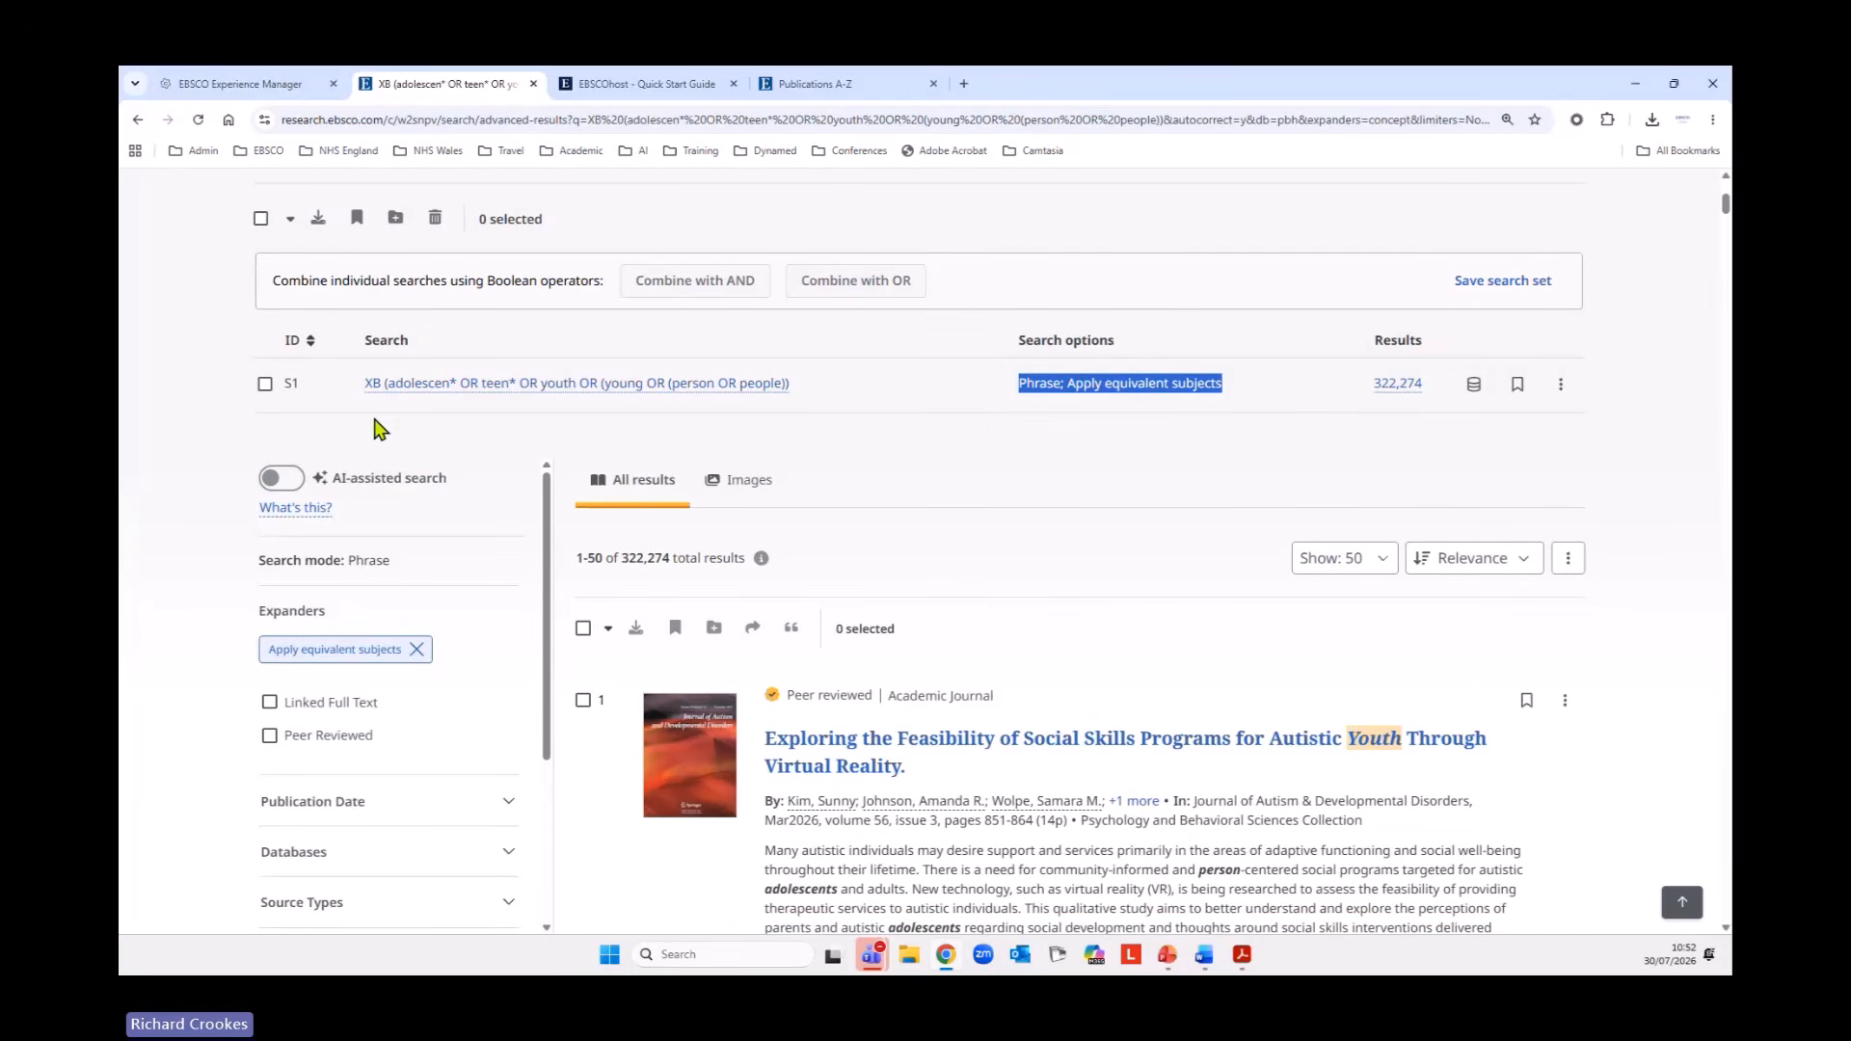
{"action": "left_click", "coordinate": [1021, 400]}
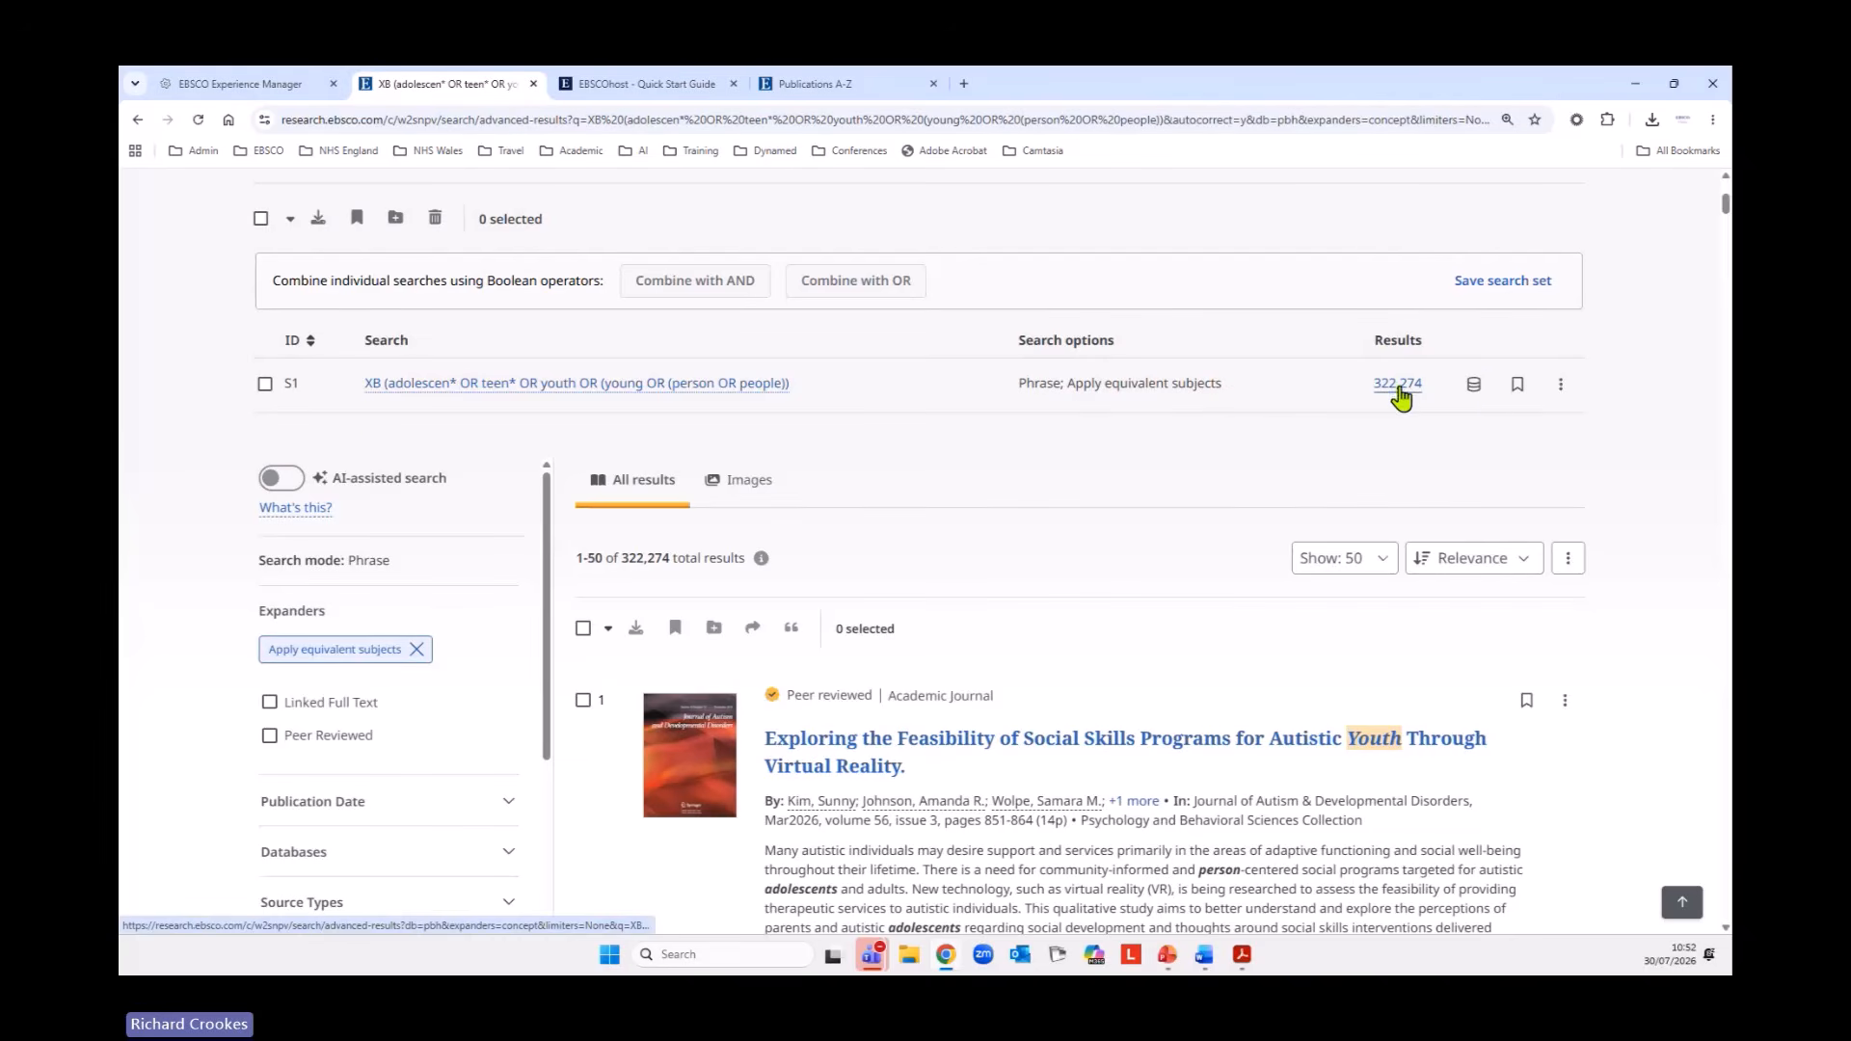
View the databases covered by search S1 and its additional actions, leaving the search unchanged.
{"action": "left_click", "coordinate": [1478, 387]}
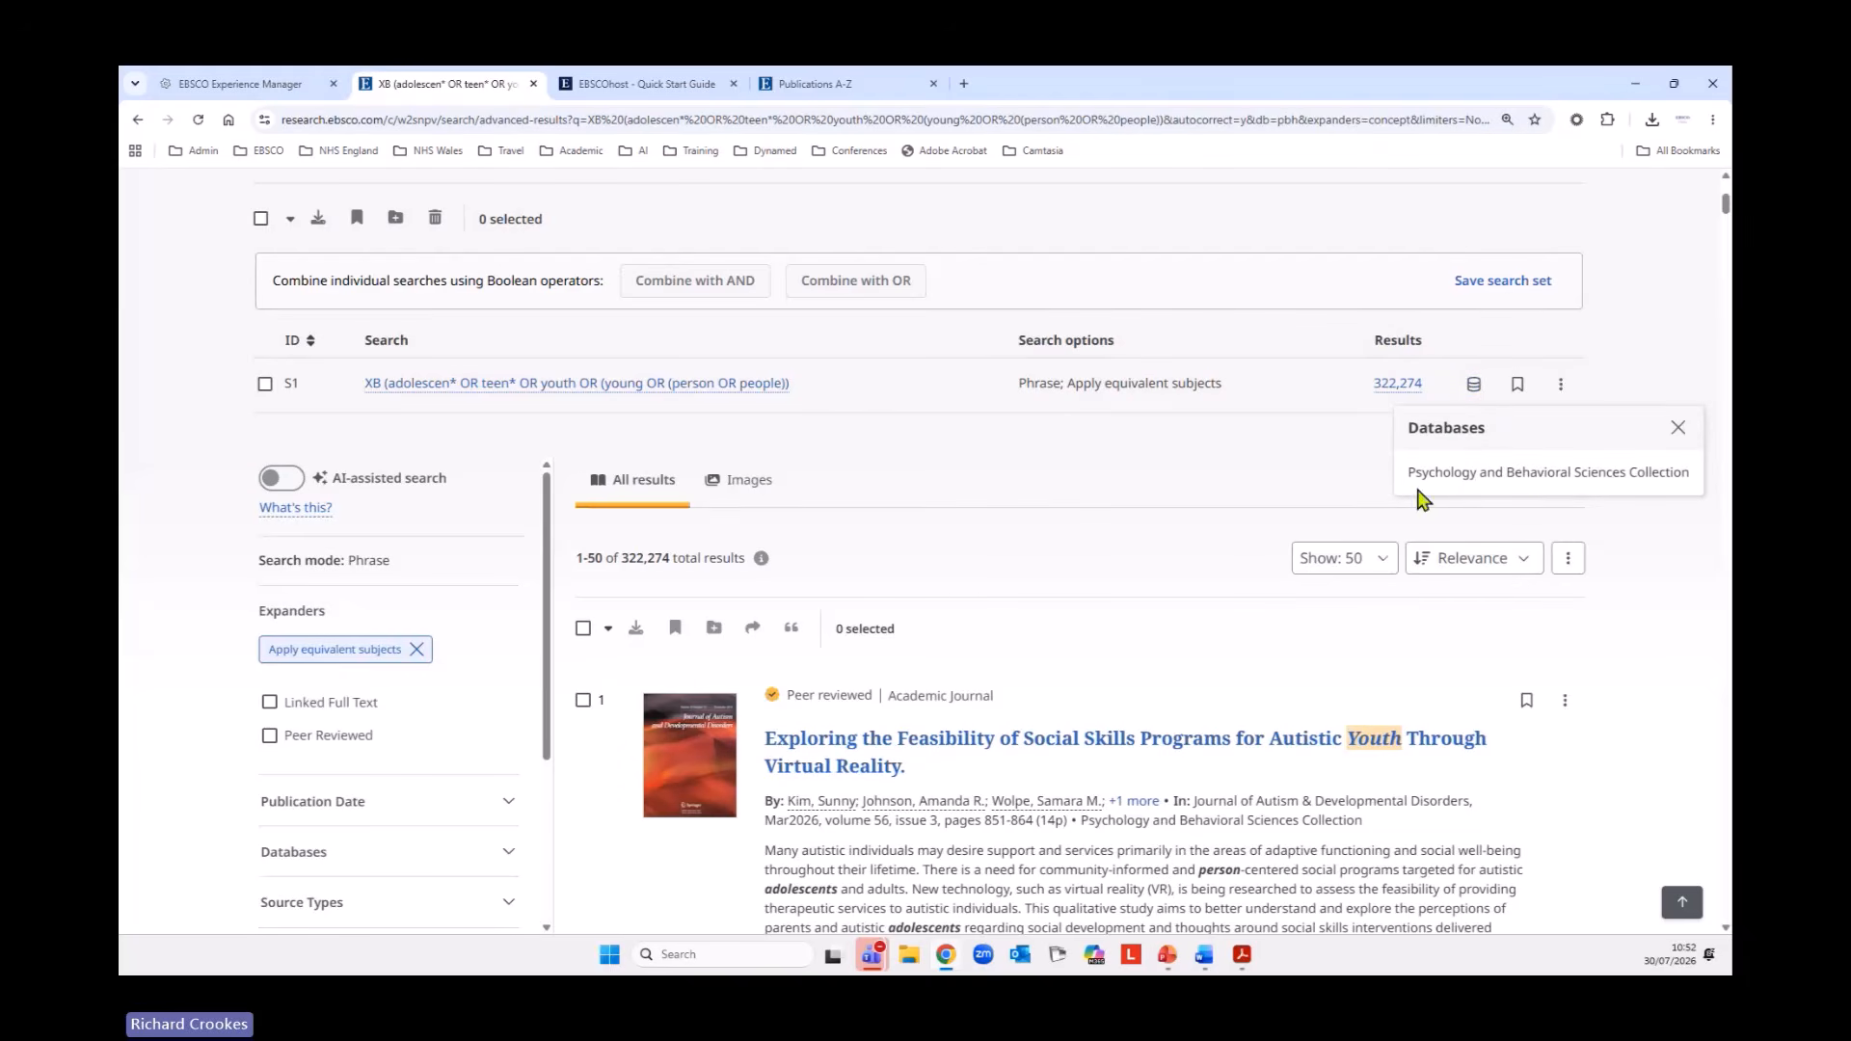
{"action": "left_click", "coordinate": [1678, 430]}
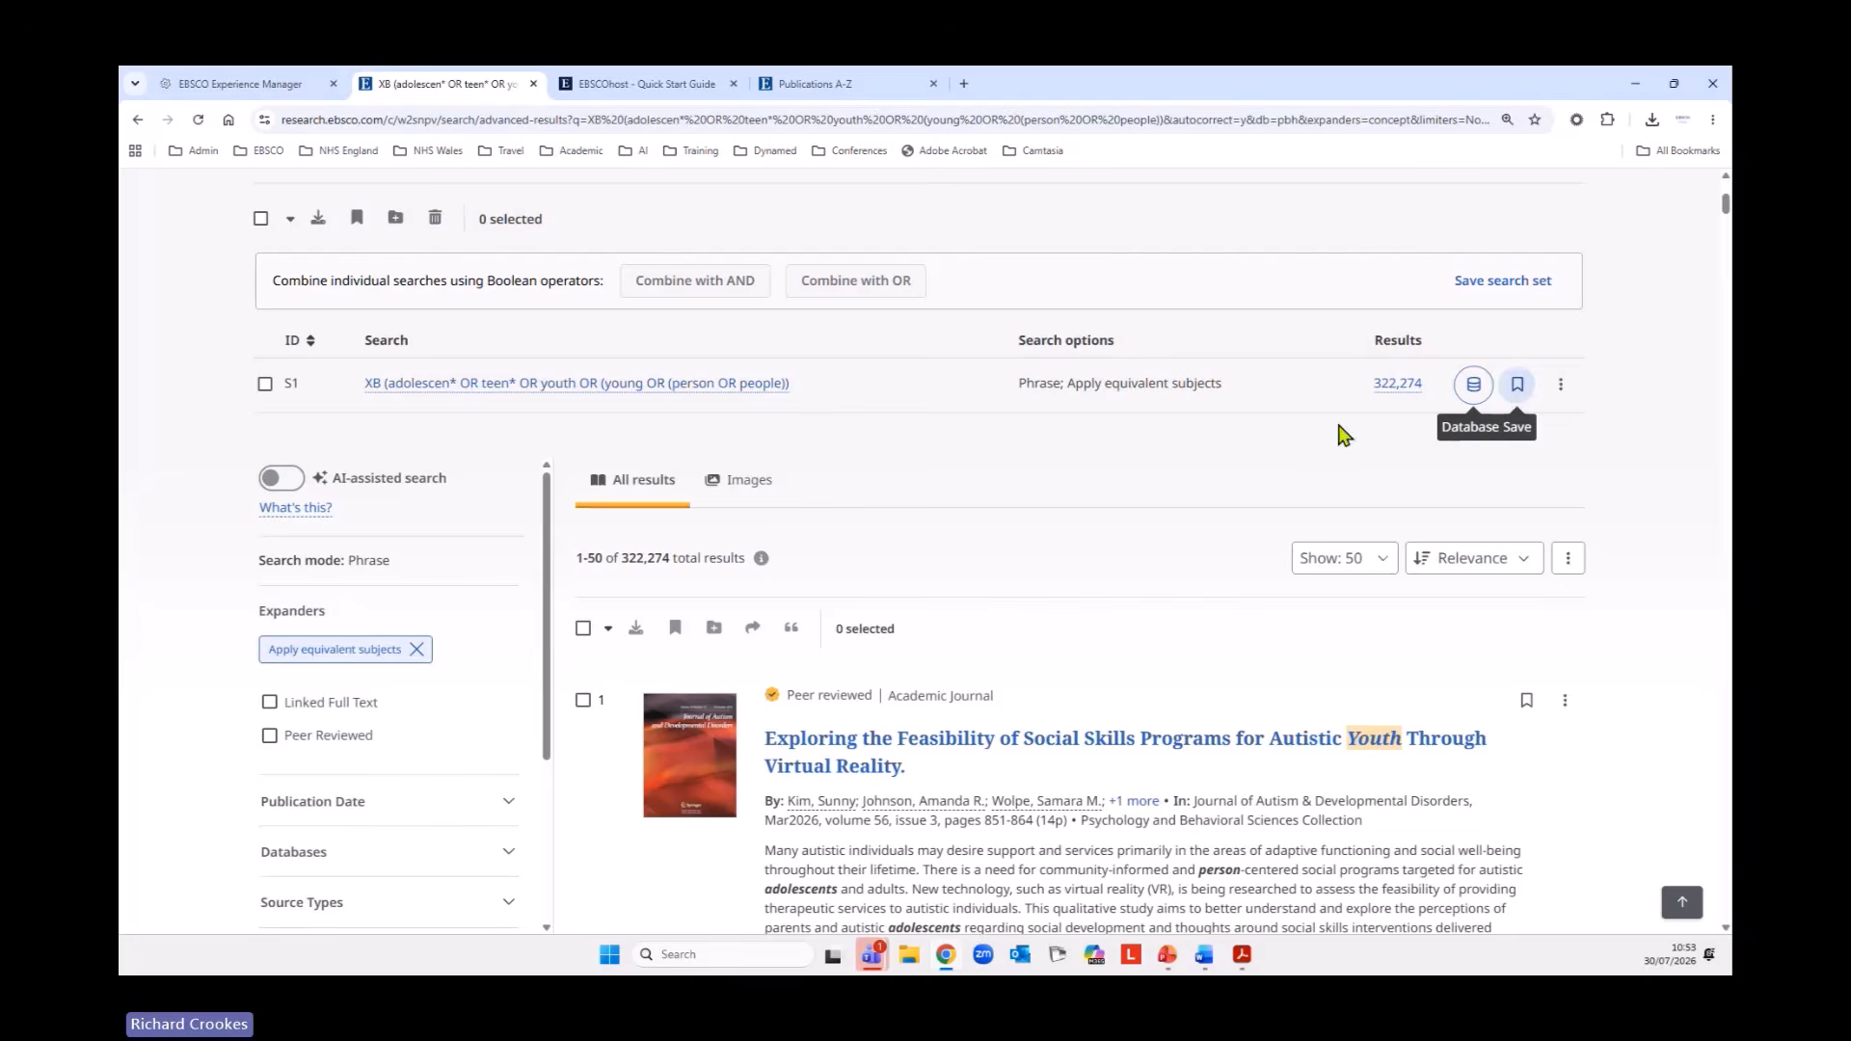
{"action": "left_click", "coordinate": [1565, 388]}
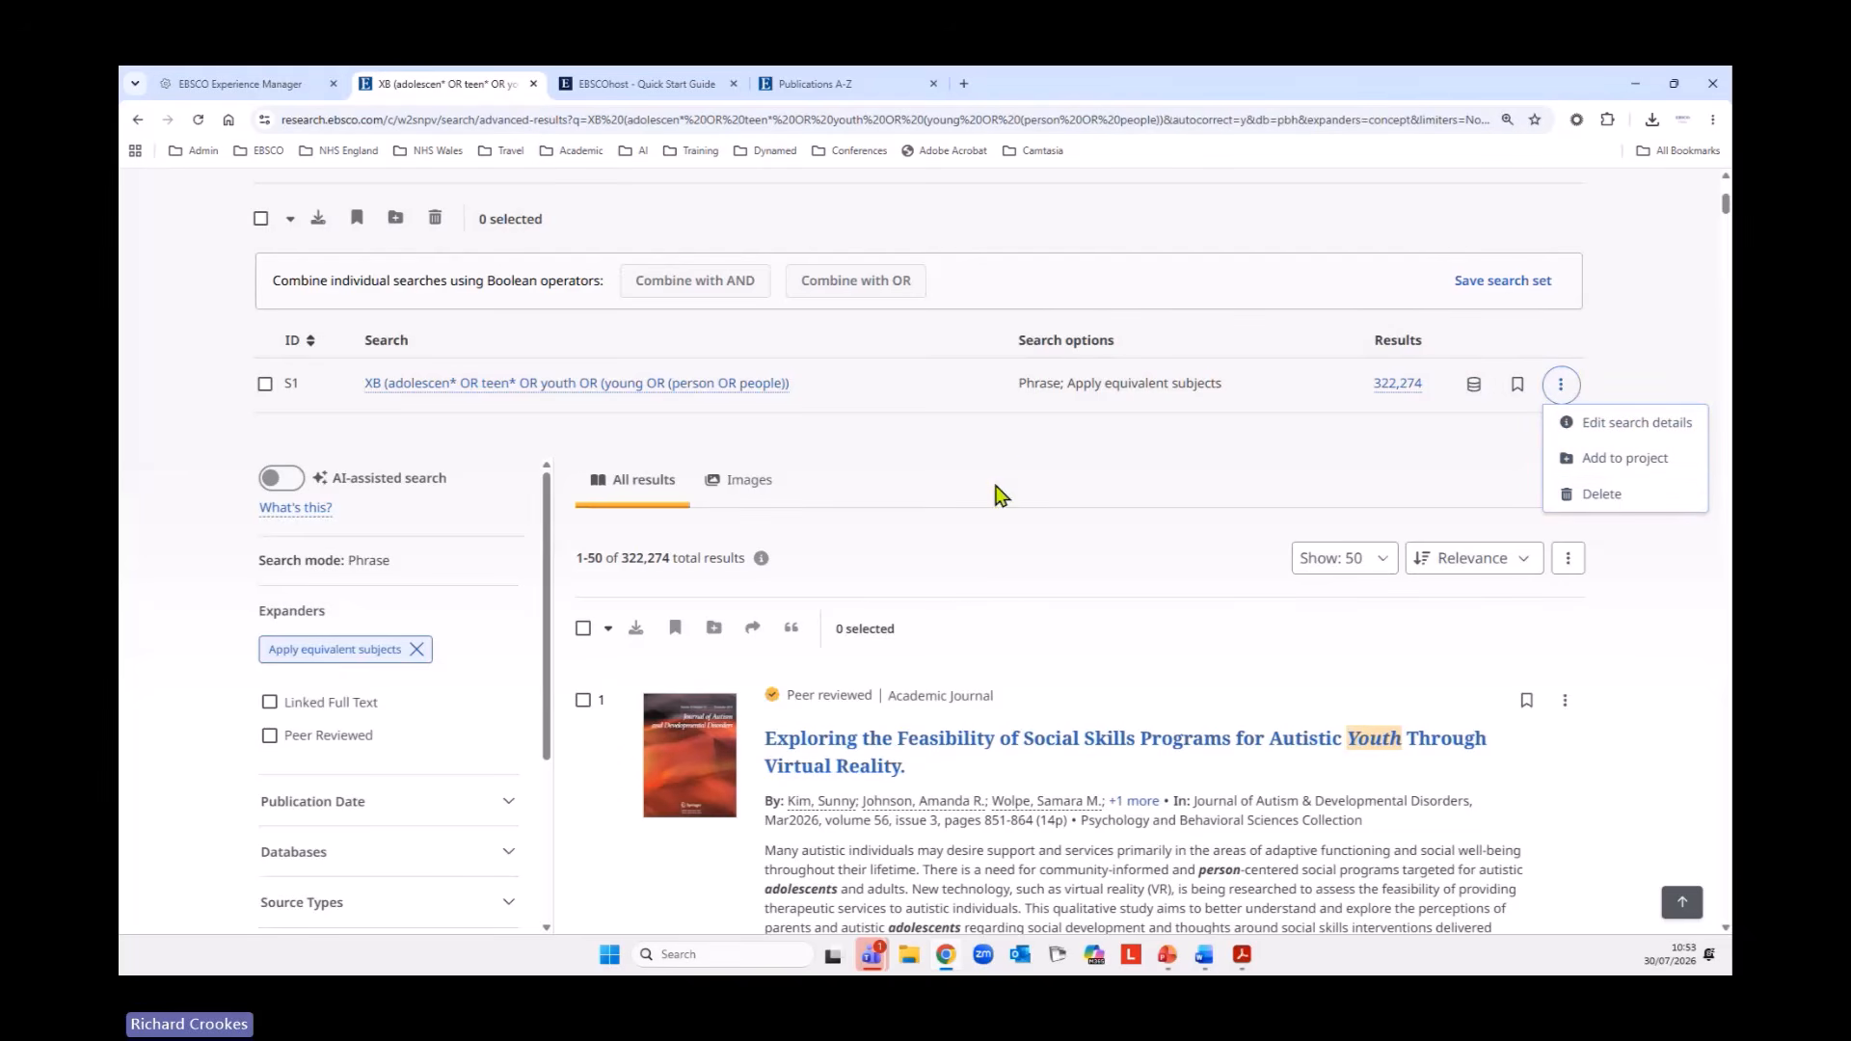
{"action": "left_click", "coordinate": [1024, 468]}
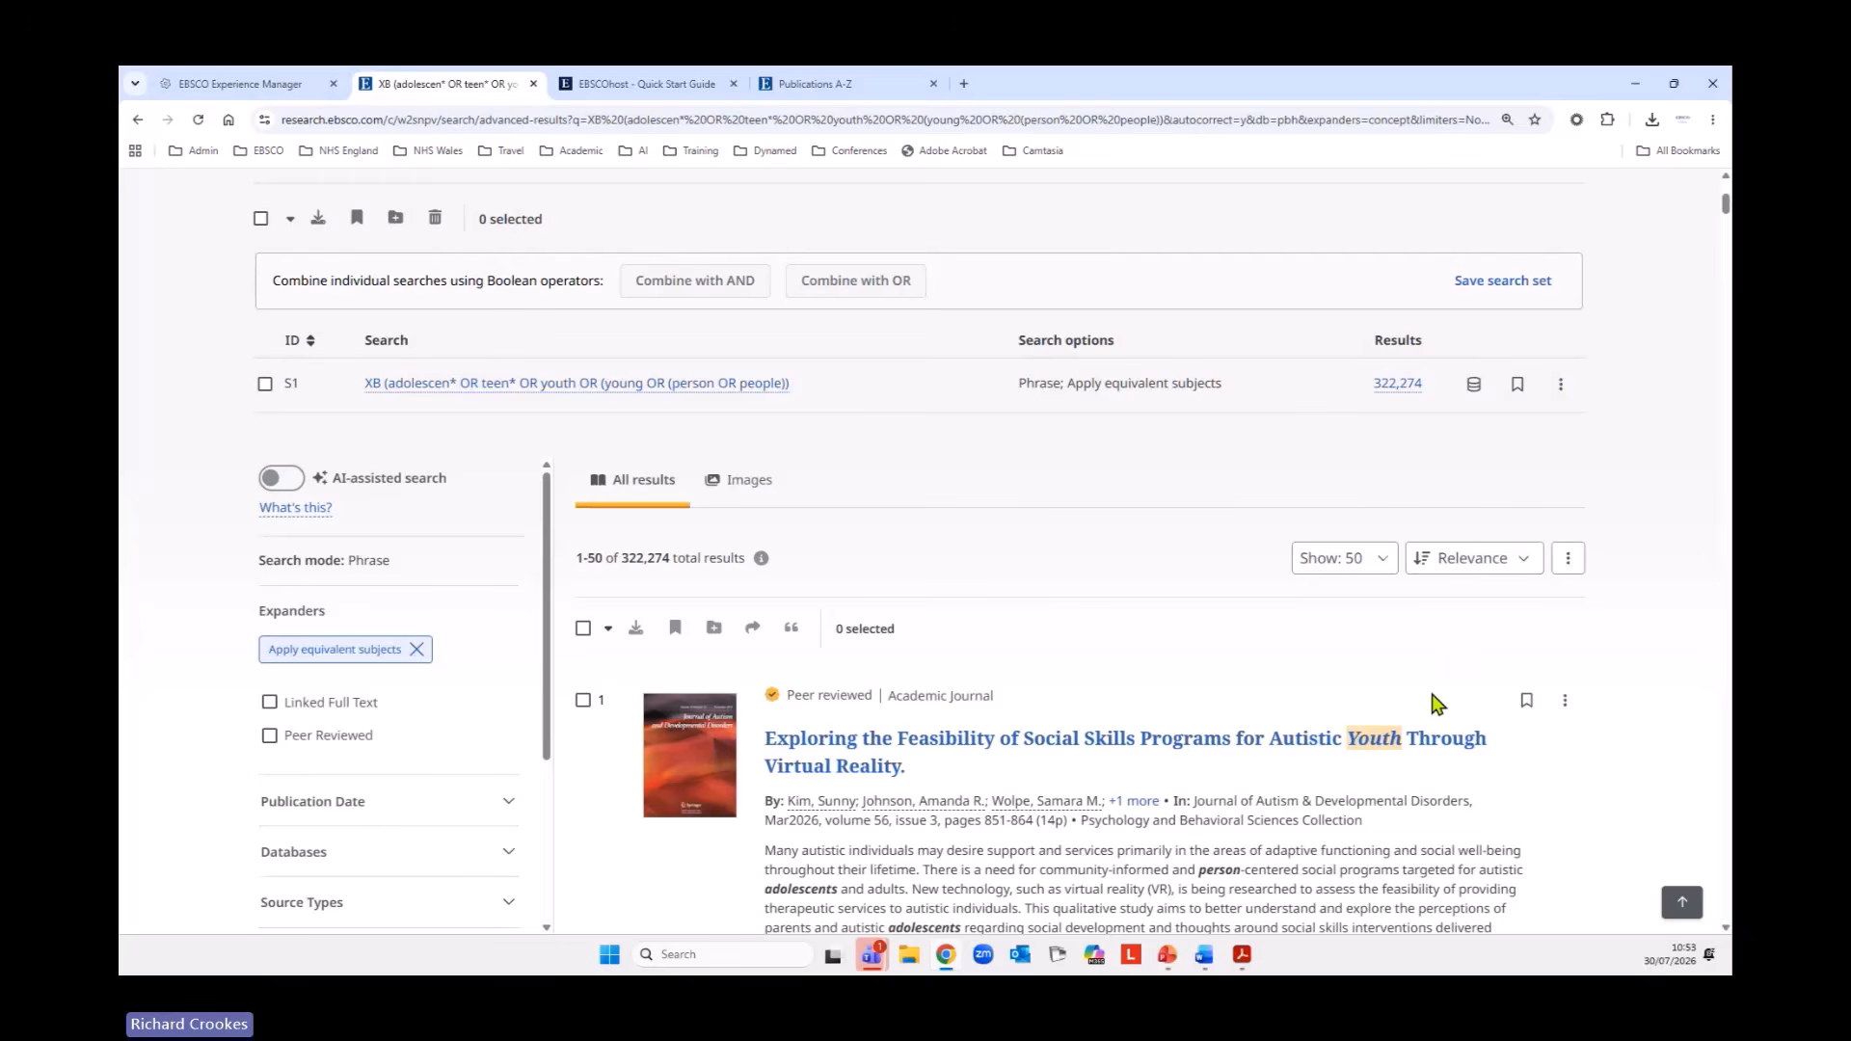
Browse the collection by subjects and clear the carried-over query from the search rows.
{"action": "scroll", "coordinate": [1437, 704], "scroll_direction": "up", "scroll_amount": 2}
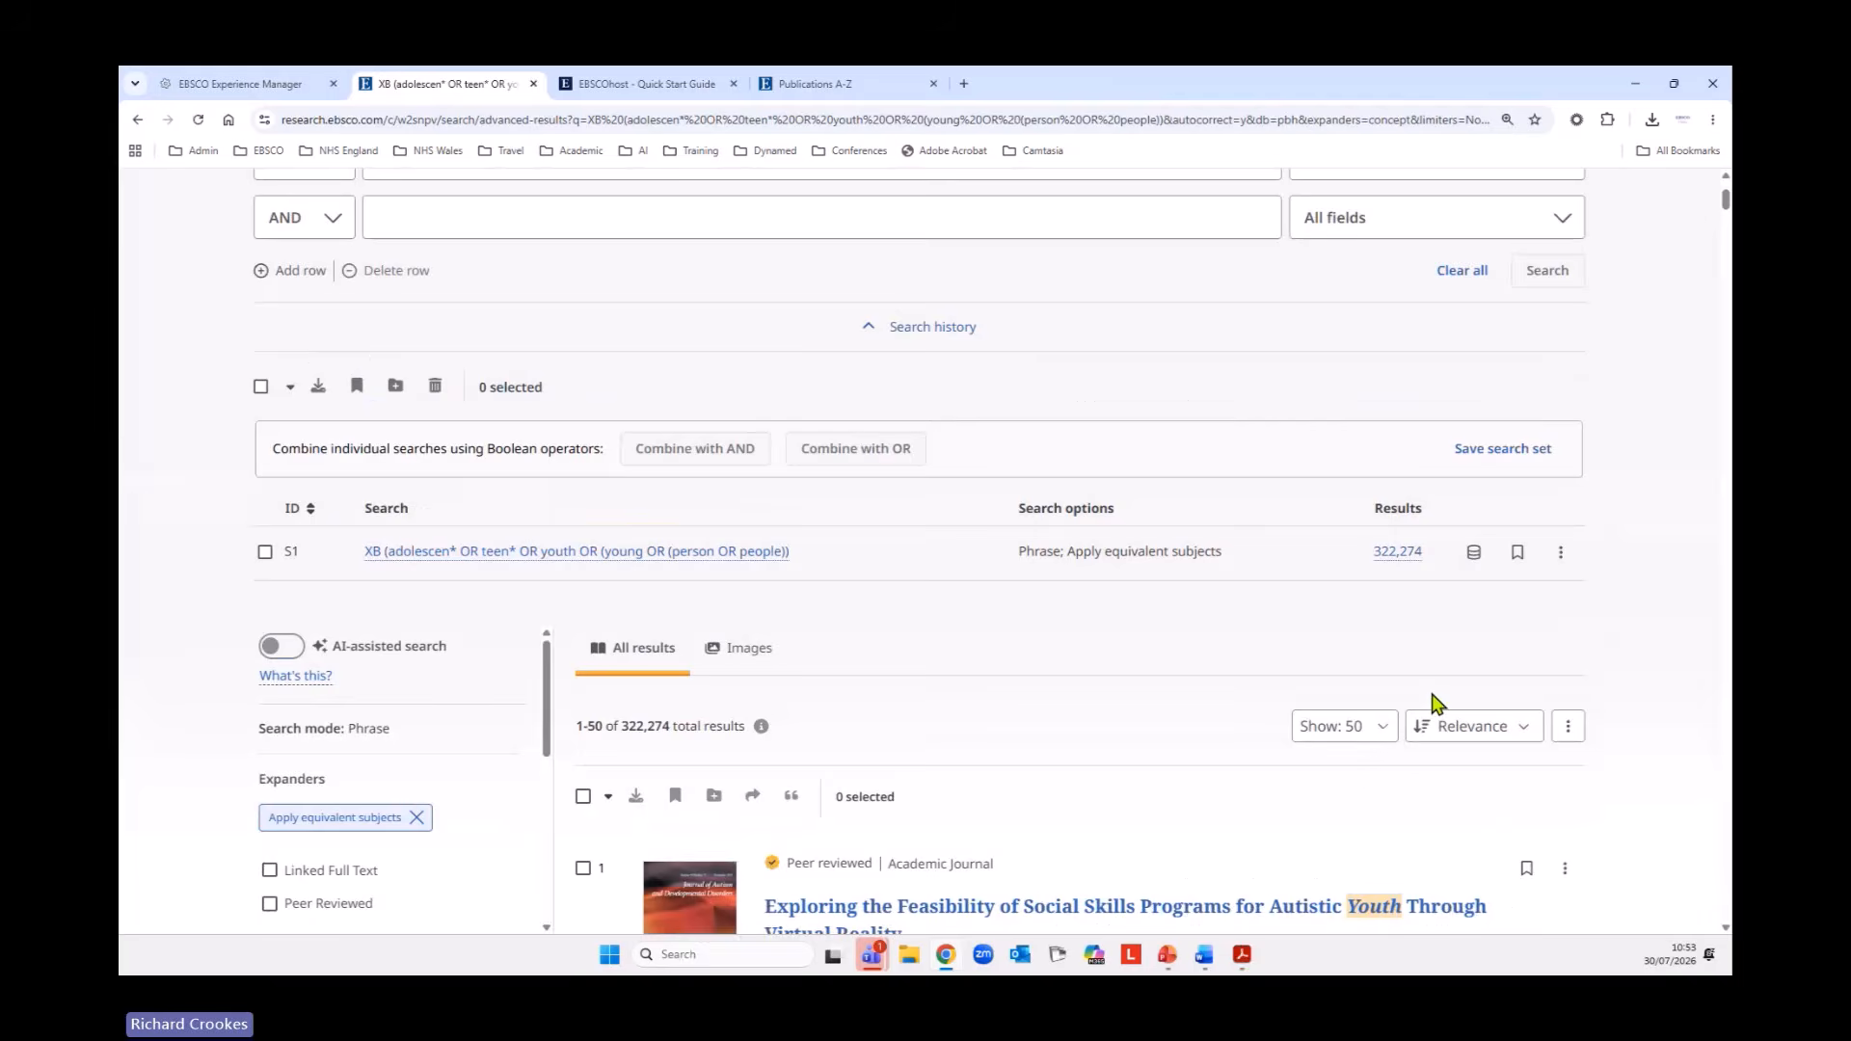
{"action": "scroll", "coordinate": [1437, 704], "scroll_direction": "up", "scroll_amount": 3}
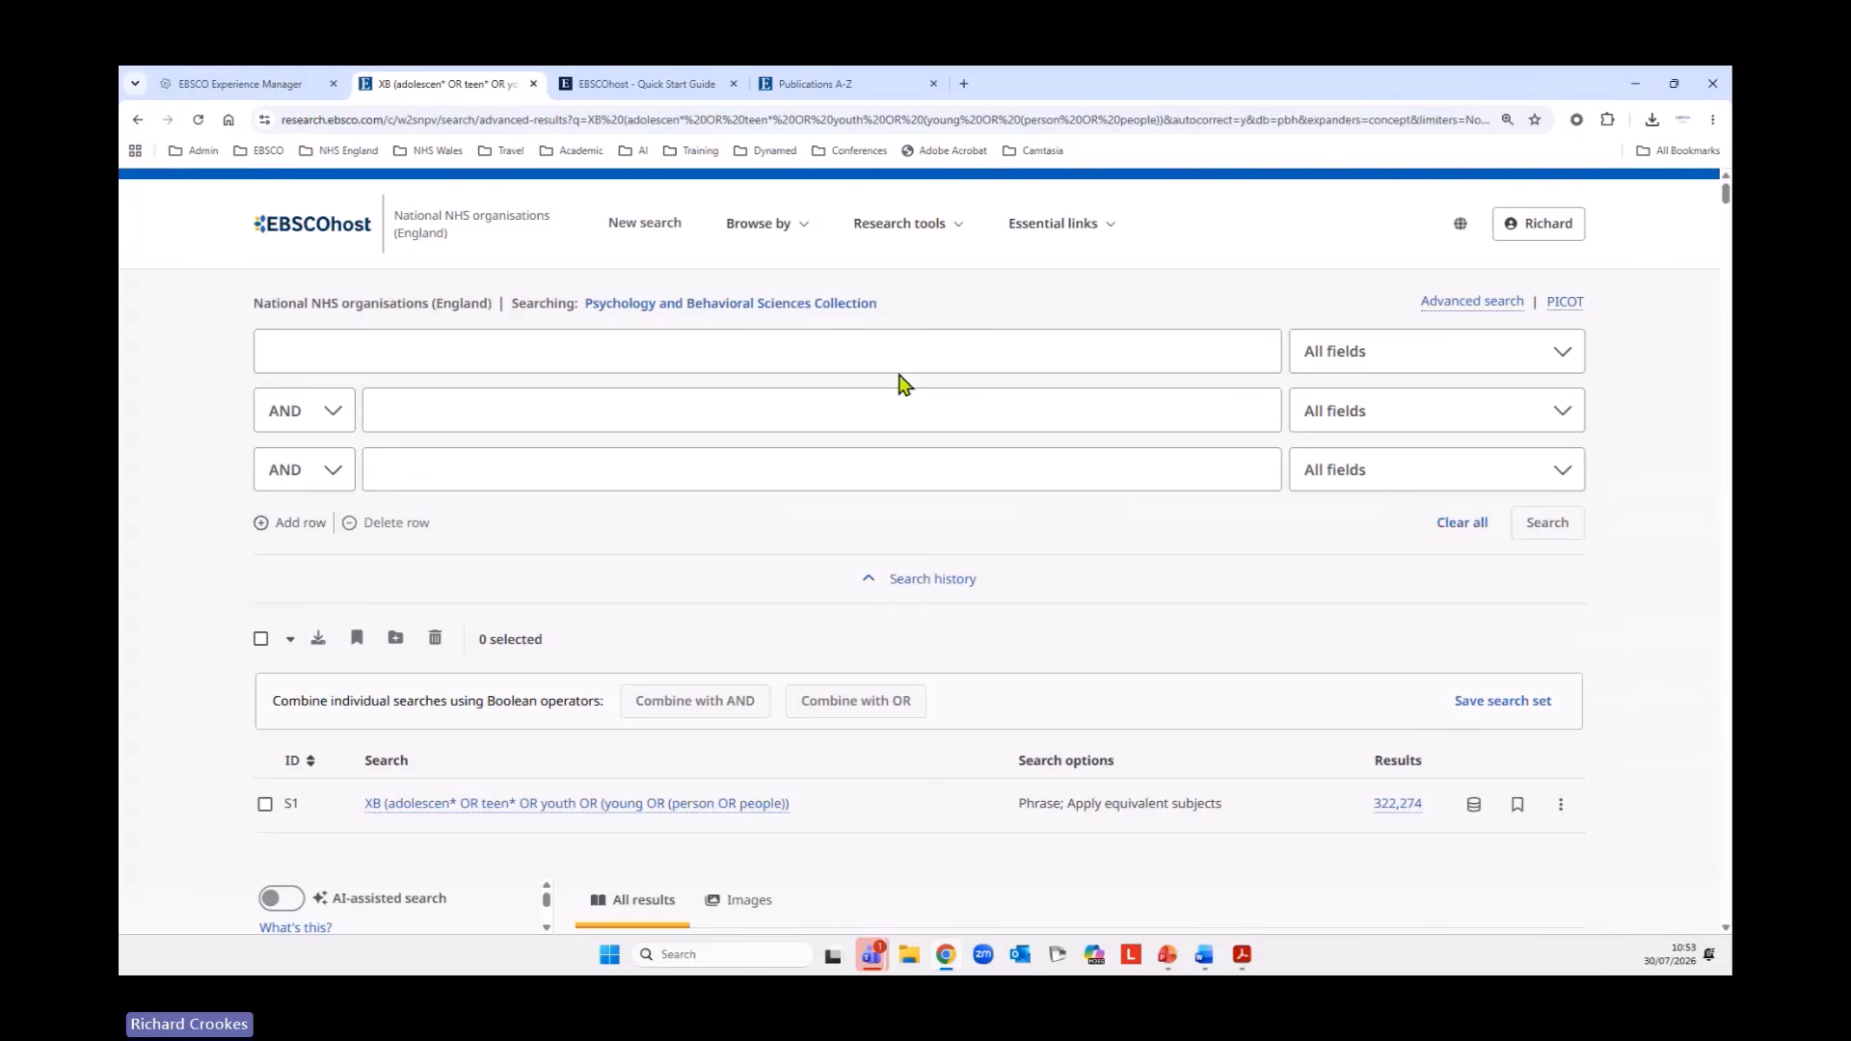
{"action": "left_click", "coordinate": [771, 226]}
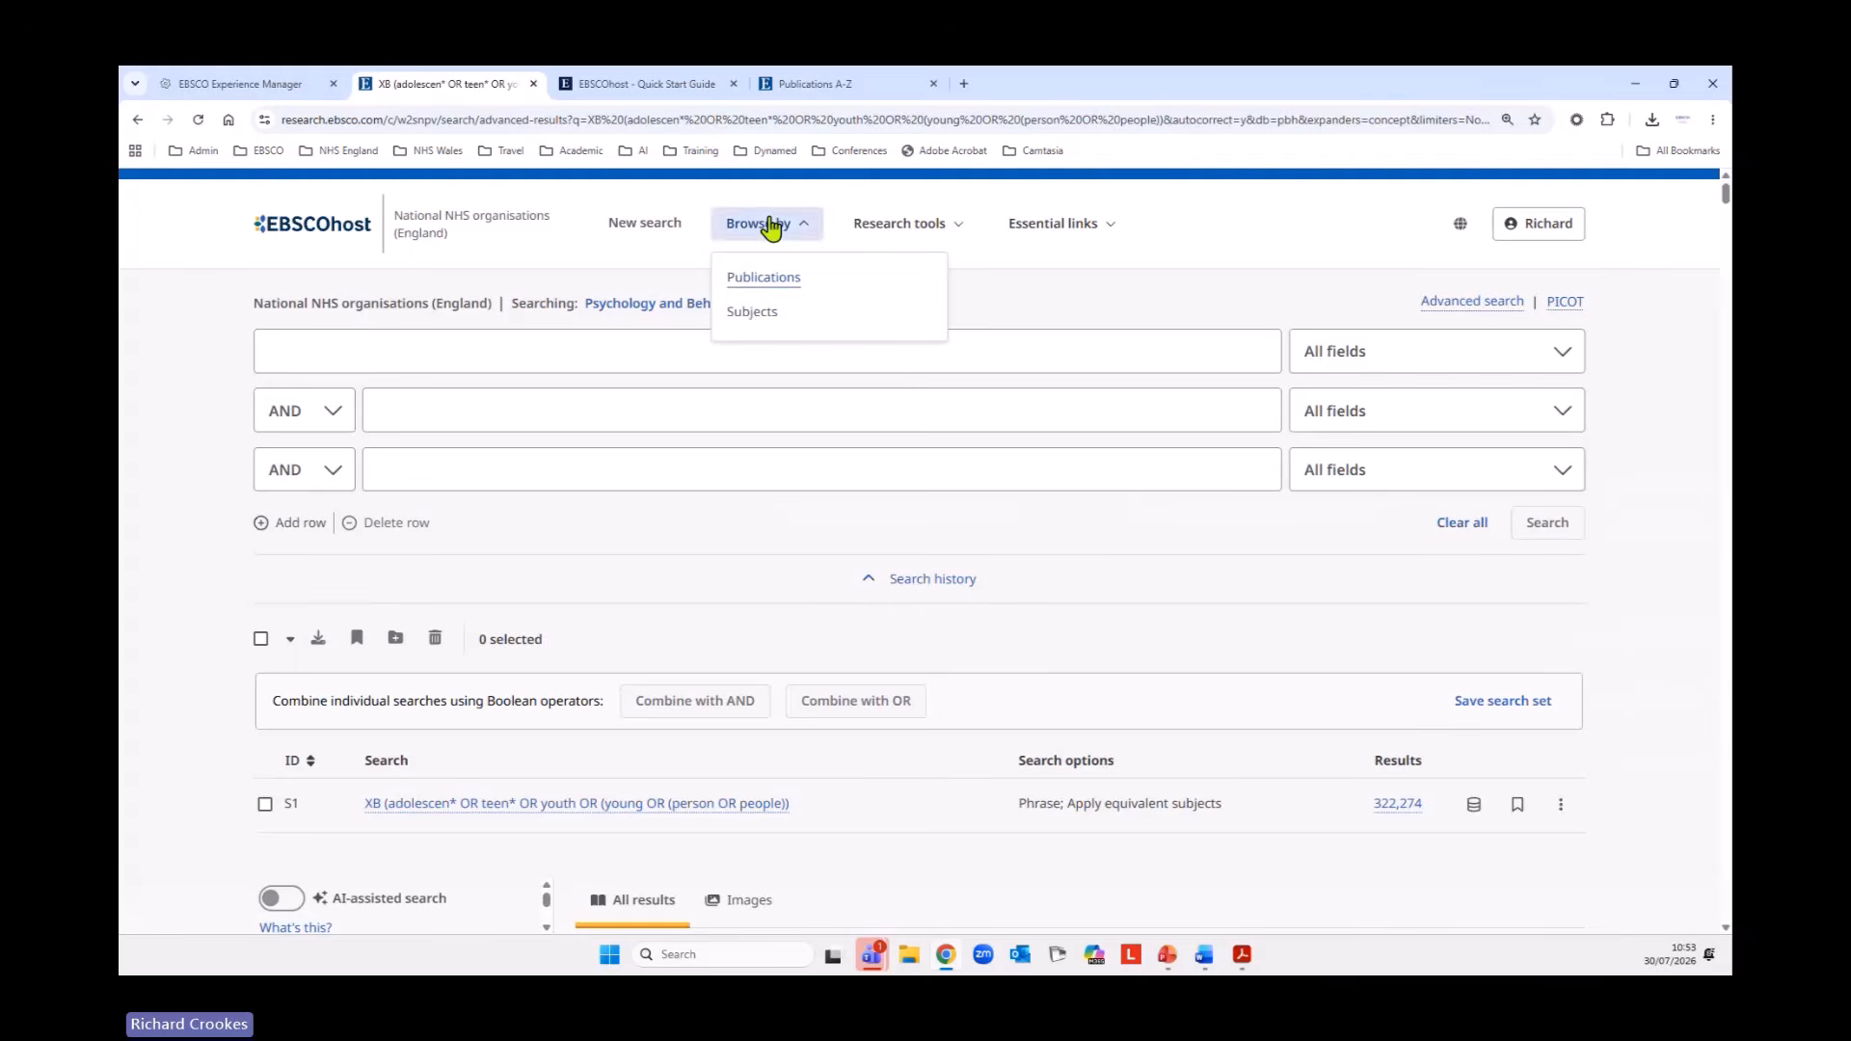
{"action": "left_click", "coordinate": [752, 314]}
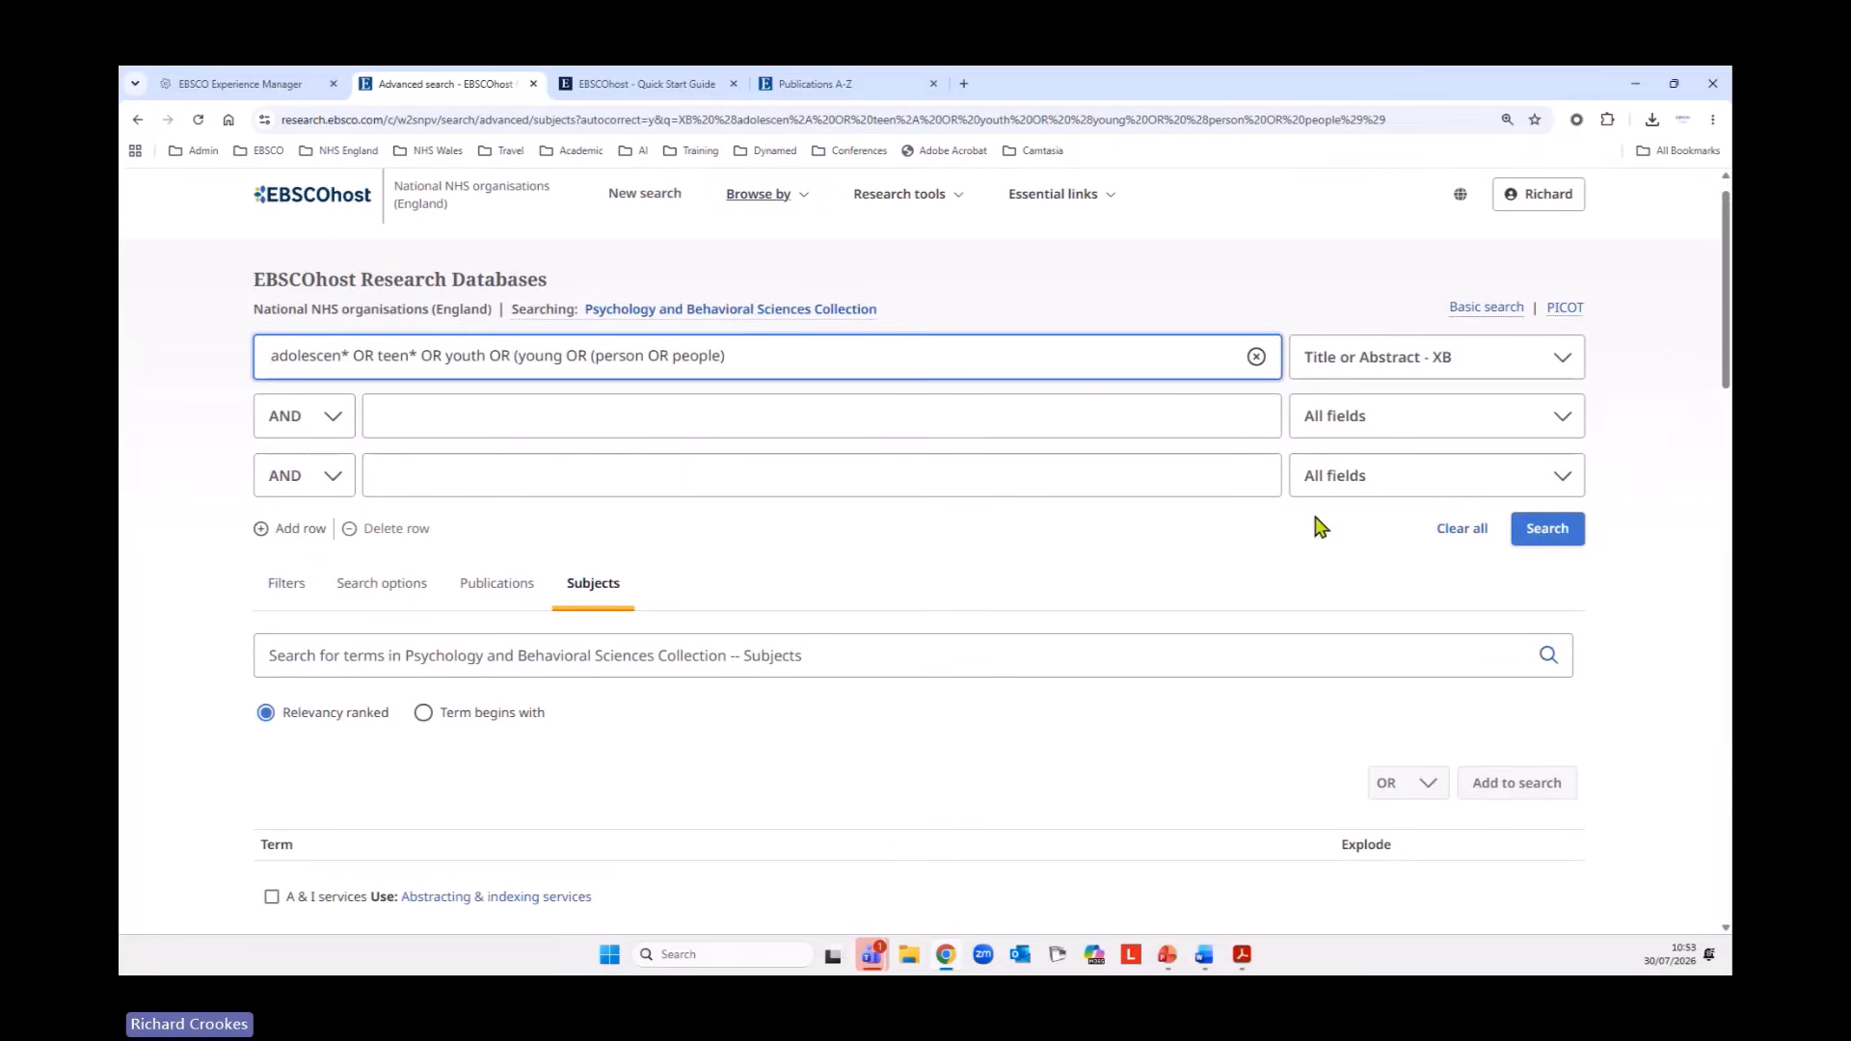
{"action": "left_click", "coordinate": [1462, 529]}
Look up the term adolescents in the Psychology and Behavioral Sciences Collection subjects, relevancy ranked.
{"action": "left_click", "coordinate": [604, 655]}
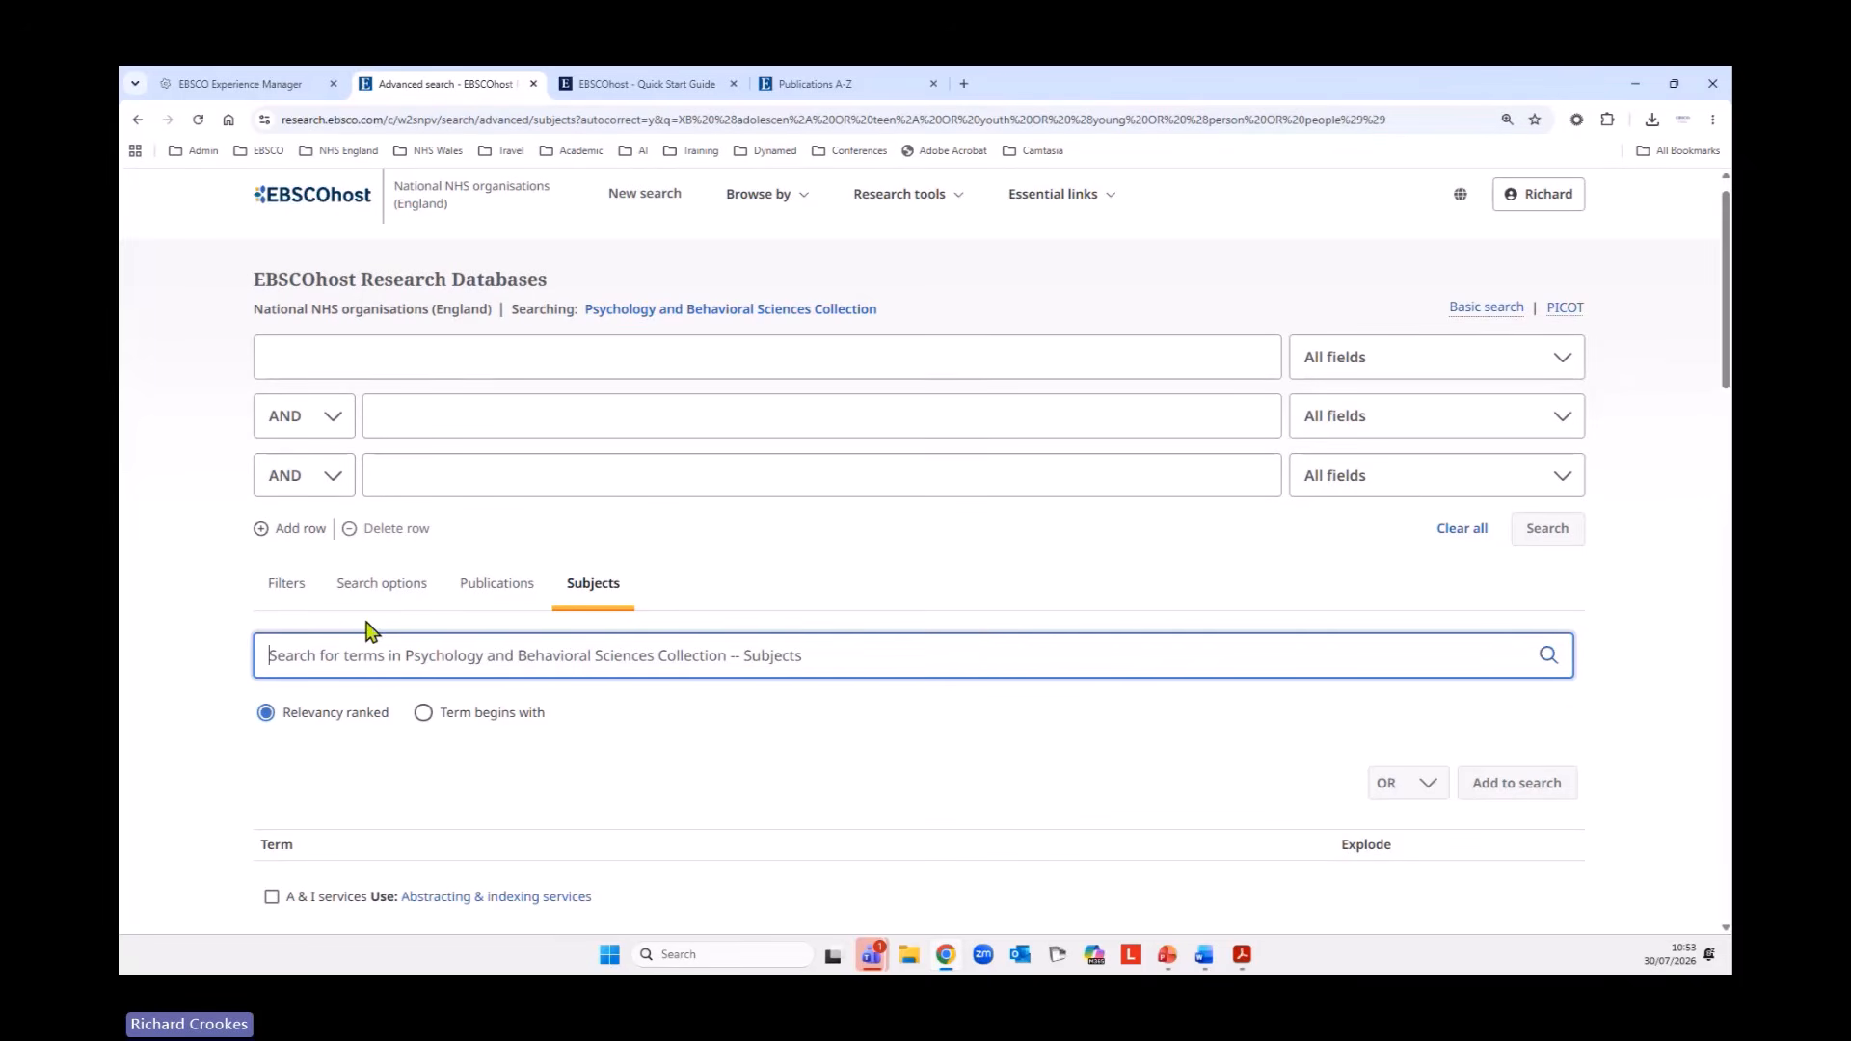
{"action": "type", "text": "adoles"}
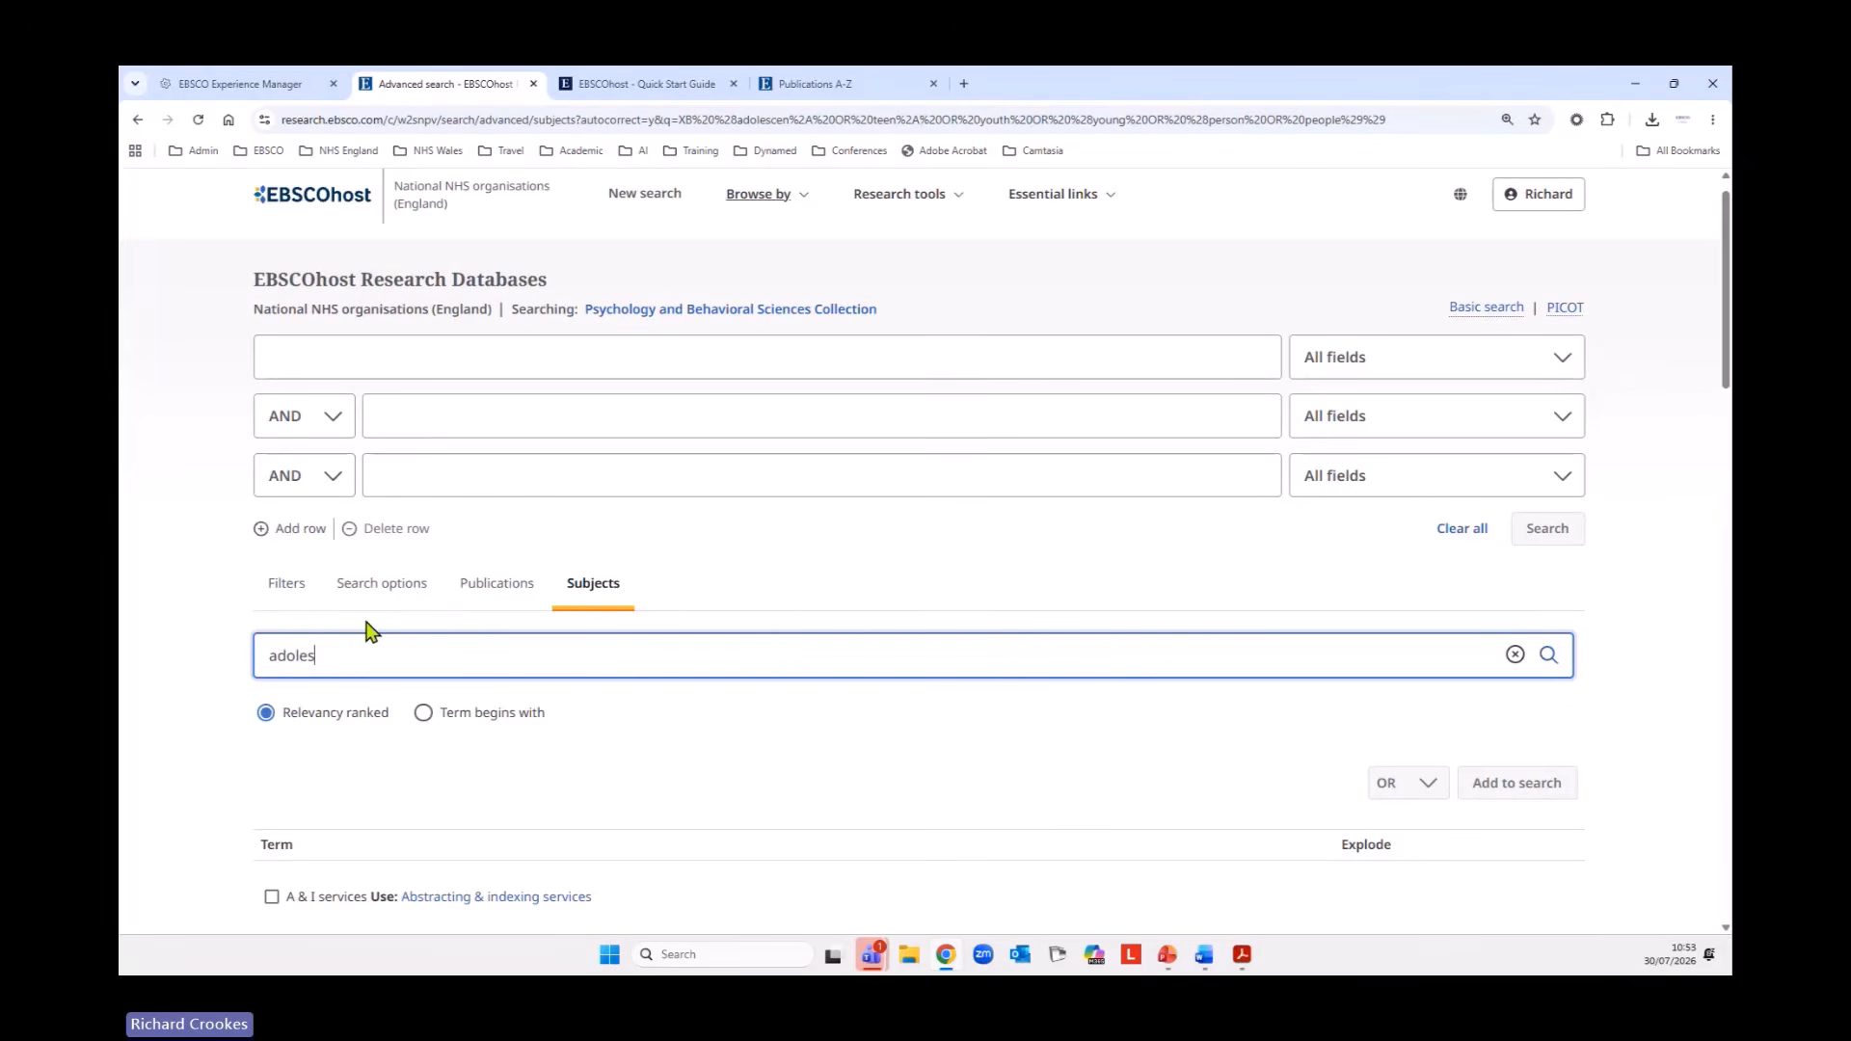
{"action": "type", "text": "cents"}
{"action": "left_click", "coordinate": [1548, 660]}
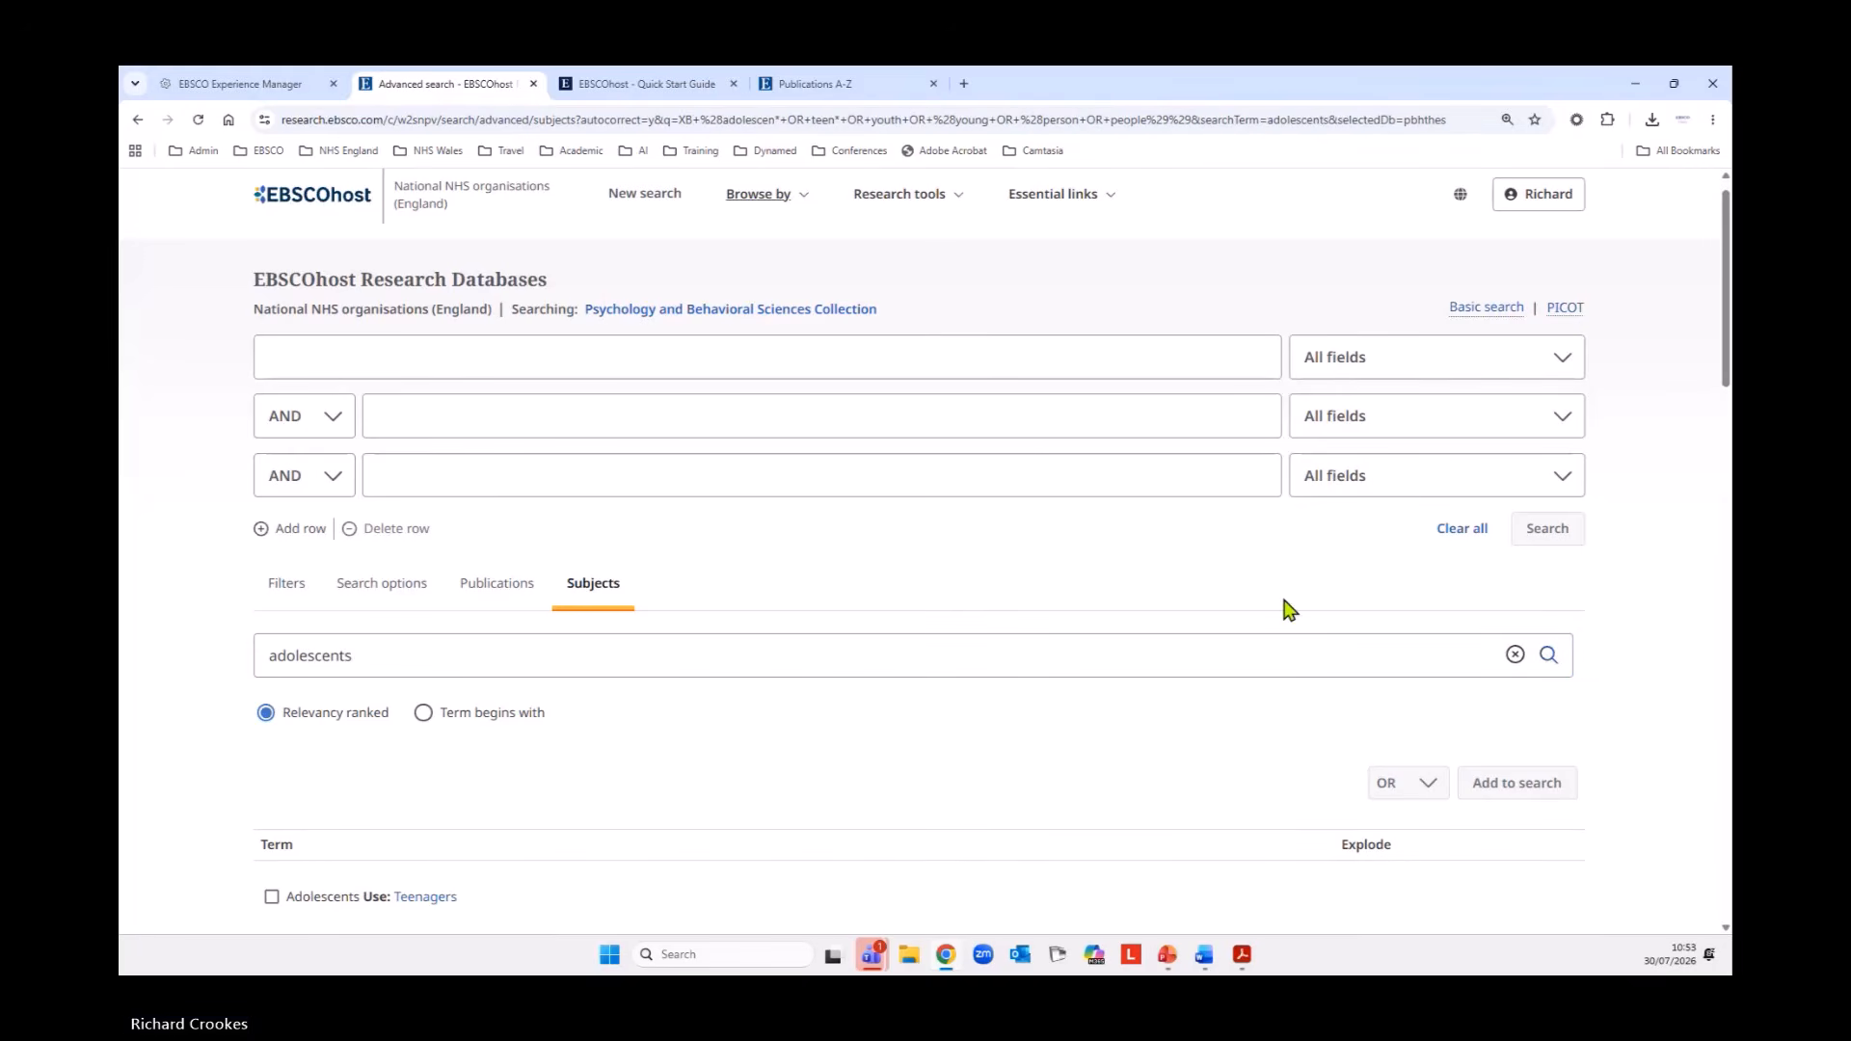
Open the details of Teenagers, the preferred subject term to use for Adolescents.
{"action": "scroll", "coordinate": [1290, 609], "scroll_direction": "down", "scroll_amount": 5}
{"action": "scroll", "coordinate": [1290, 610], "scroll_direction": "down", "scroll_amount": 1}
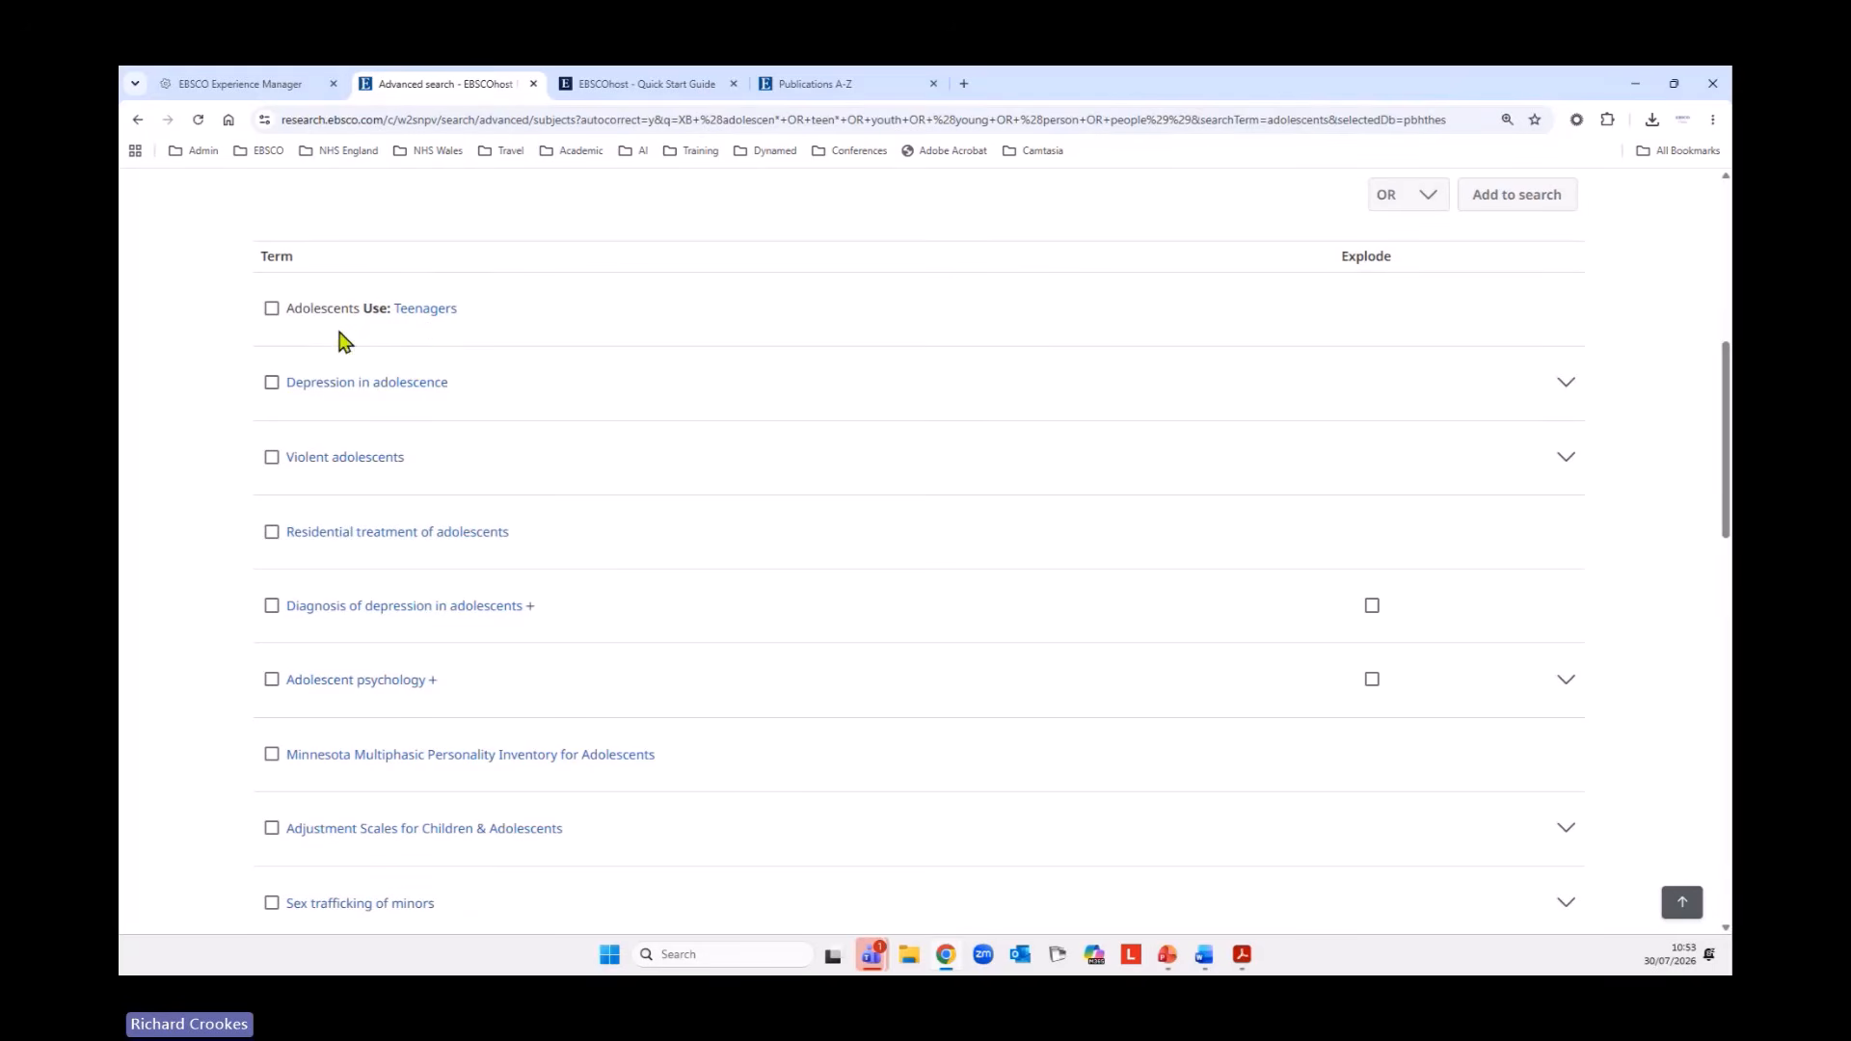
{"action": "left_click", "coordinate": [421, 308]}
{"action": "scroll", "coordinate": [953, 588], "scroll_direction": "down", "scroll_amount": 2}
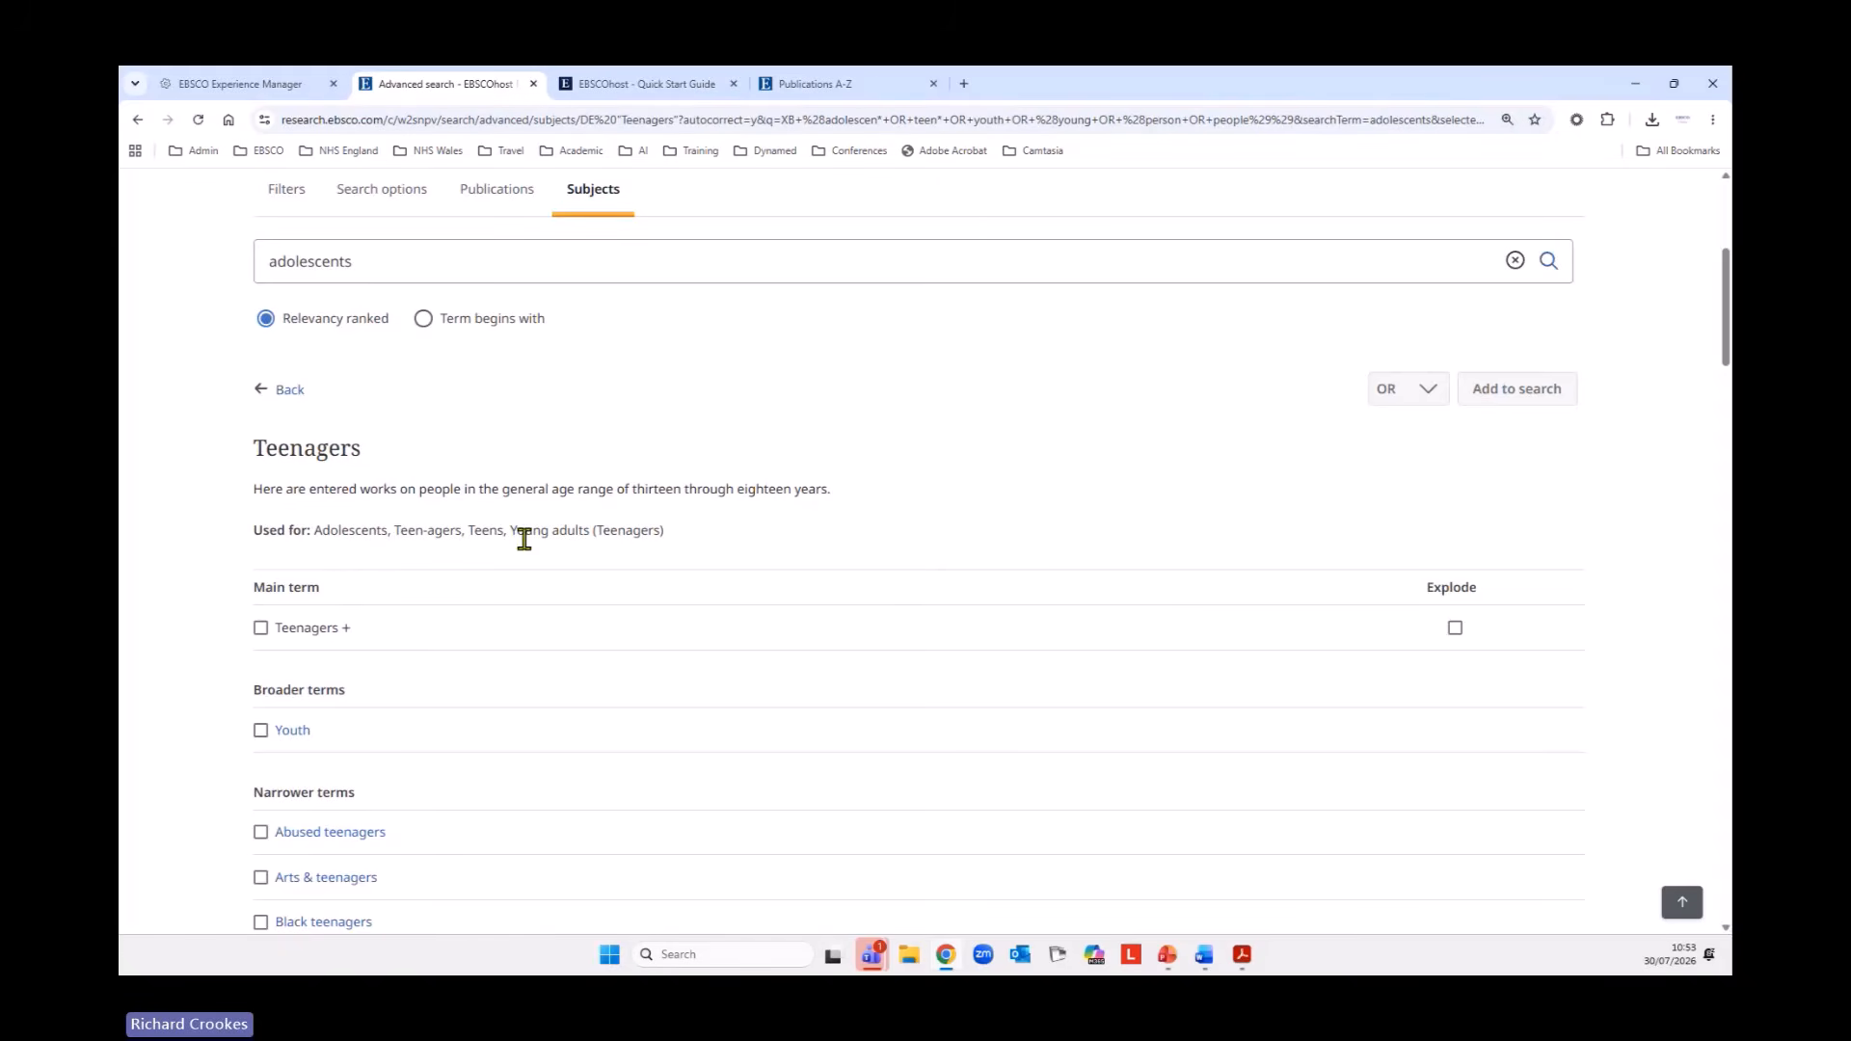
Select the main term Teenagers, exploded to include its narrower terms, and look through the narrower terms.
{"action": "scroll", "coordinate": [829, 639], "scroll_direction": "down", "scroll_amount": 3}
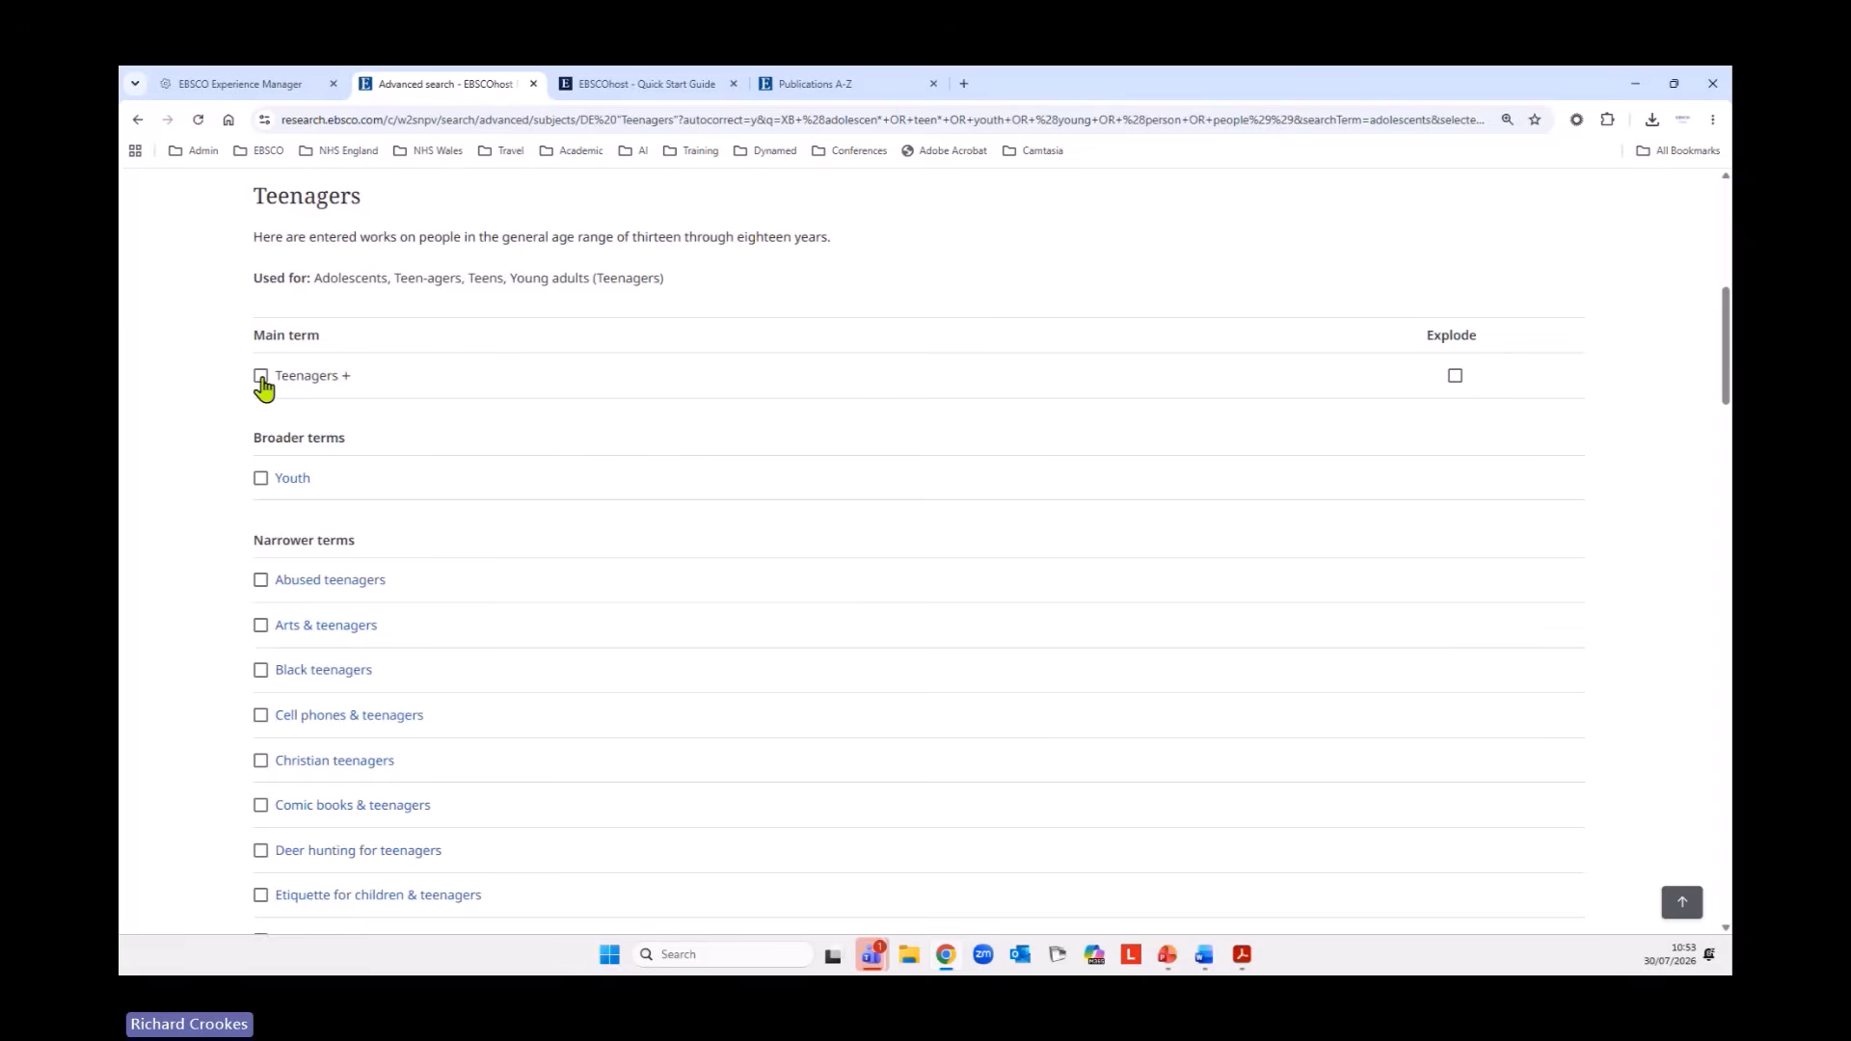
{"action": "left_click", "coordinate": [262, 377]}
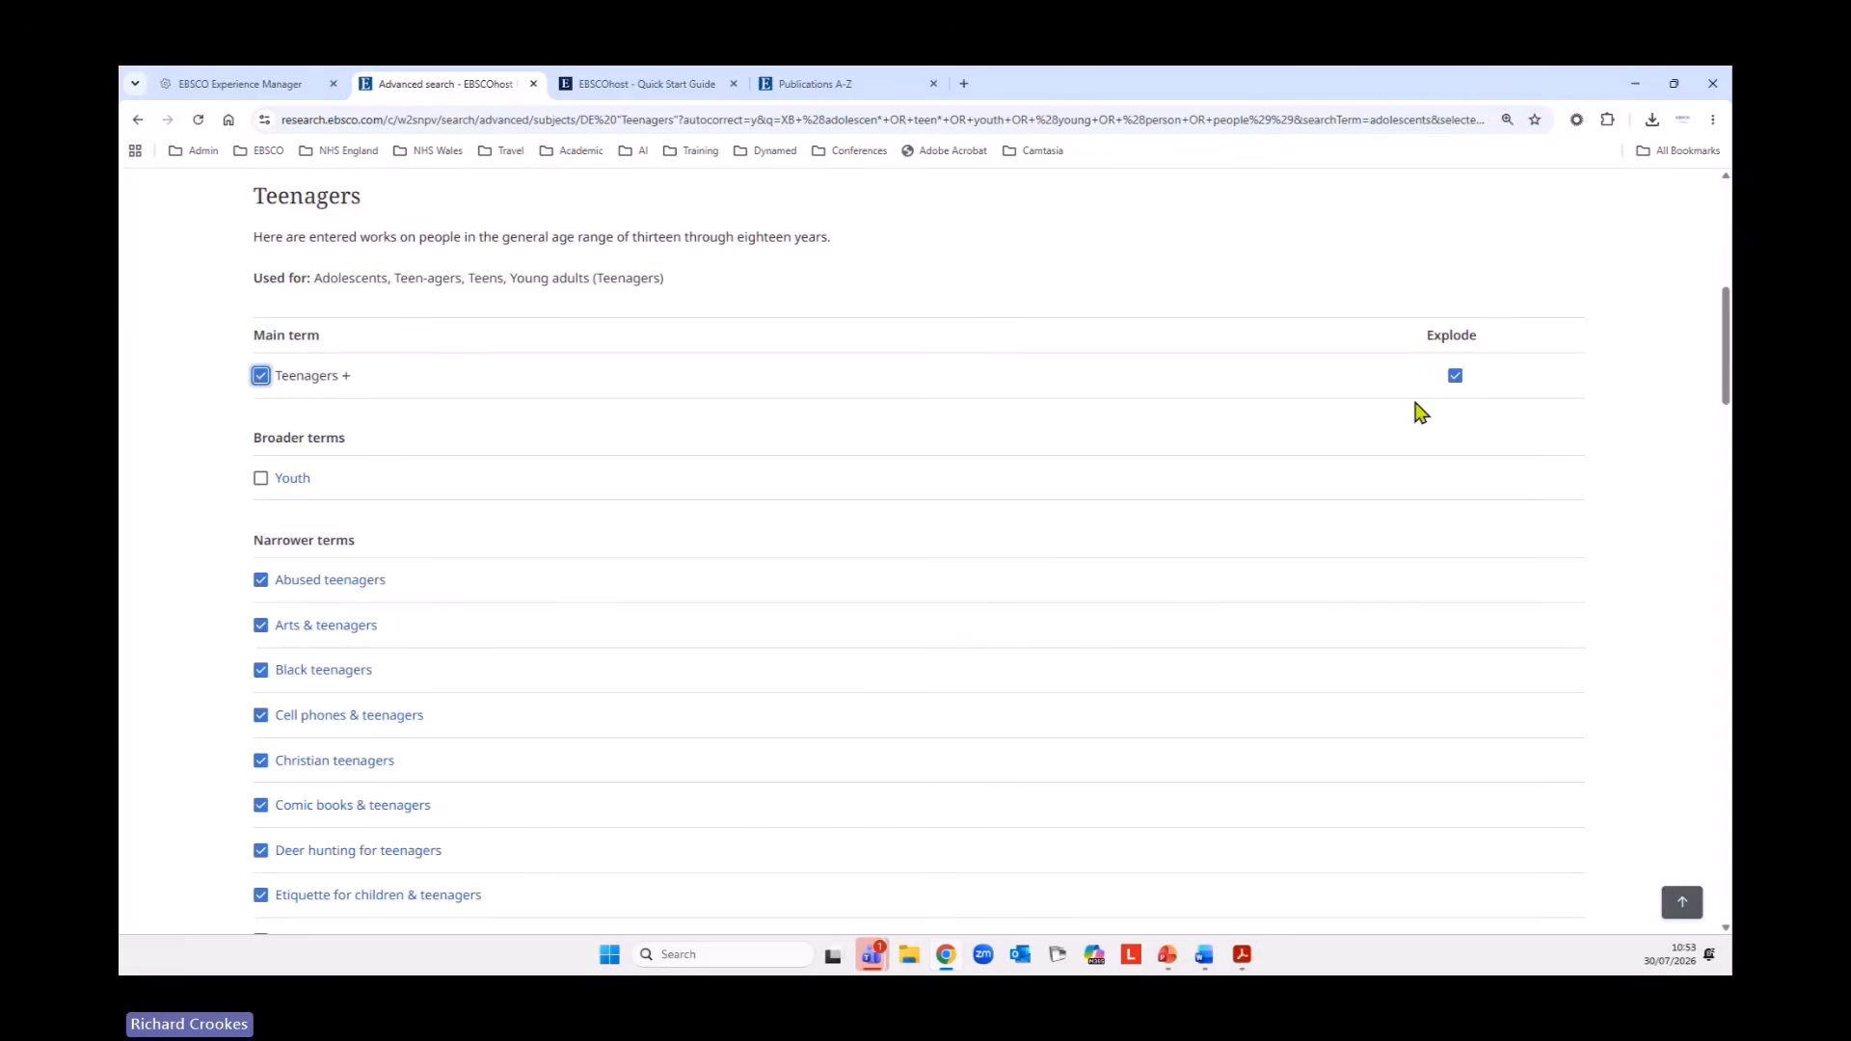
{"action": "scroll", "coordinate": [1571, 403], "scroll_direction": "down", "scroll_amount": 2}
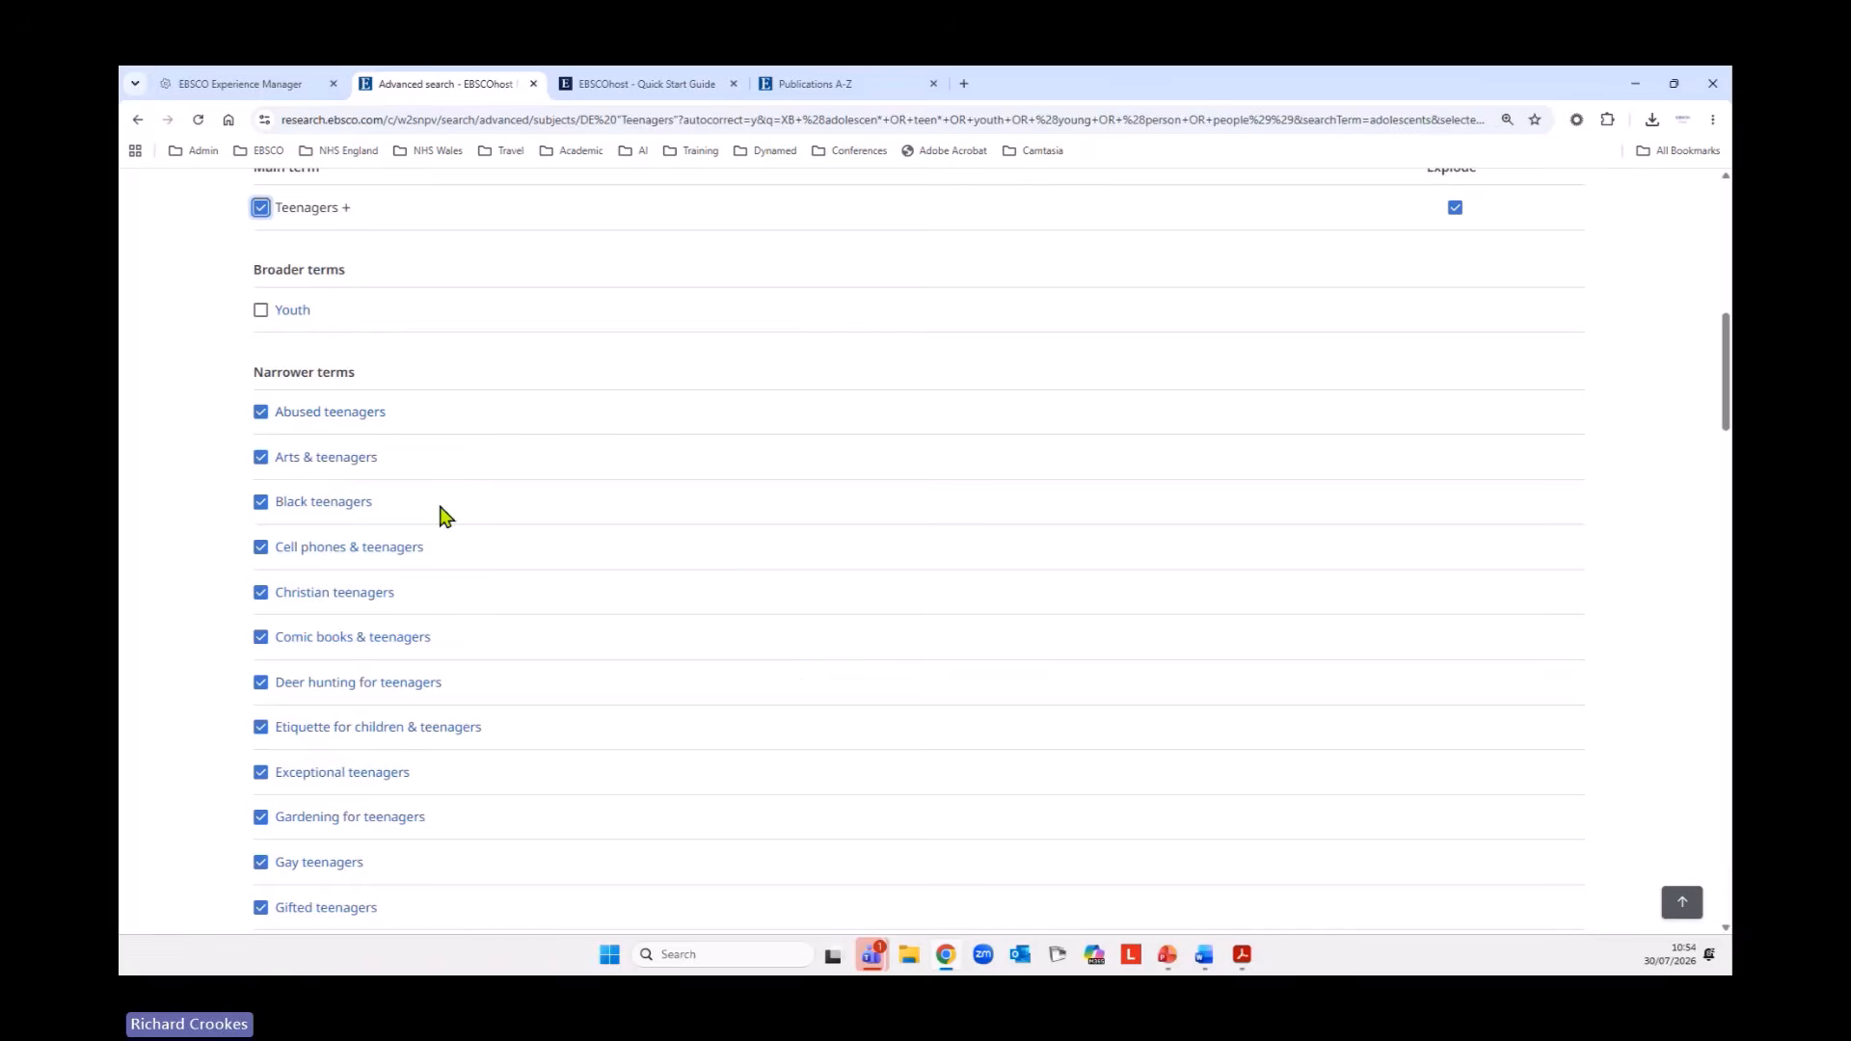
{"action": "scroll", "coordinate": [627, 657], "scroll_direction": "down", "scroll_amount": 1}
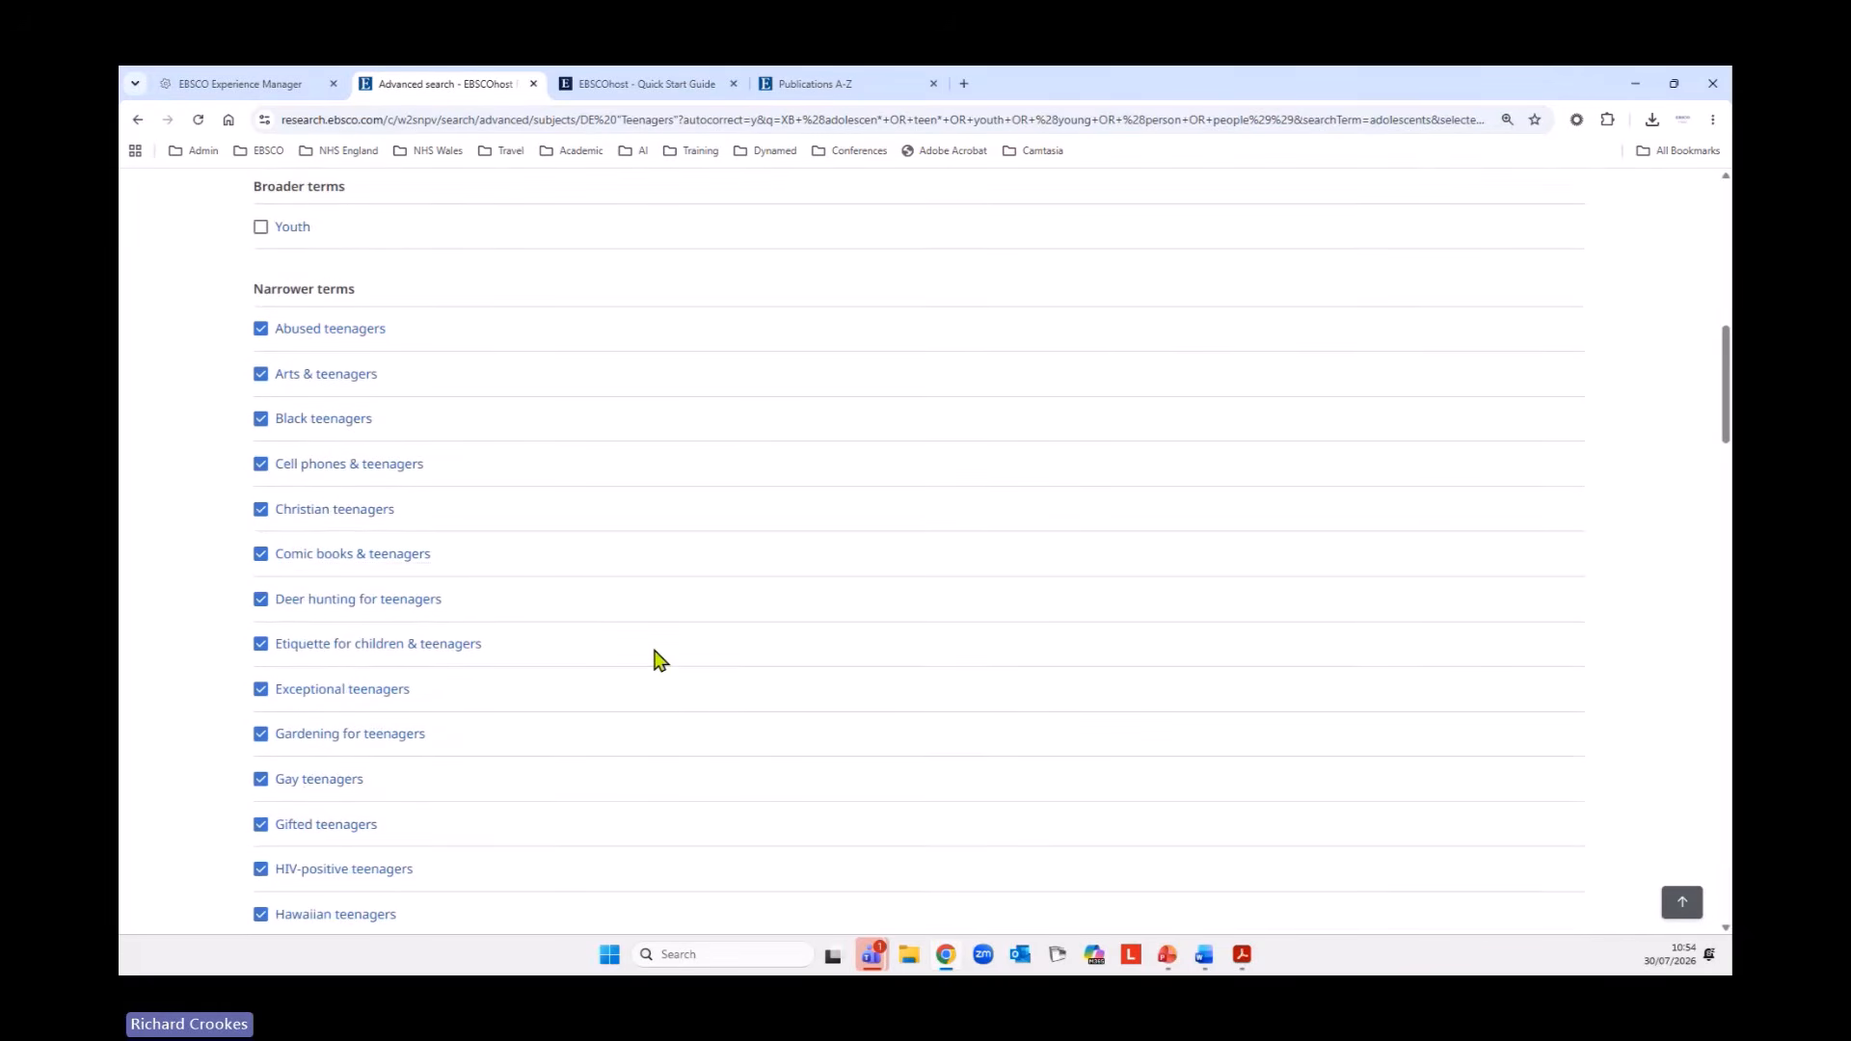
Select the related terms AIDS in adolescence, Adolescence, Adolescent psychology, Church work with teenagers and High school students.
{"action": "scroll", "coordinate": [699, 646], "scroll_direction": "down", "scroll_amount": 1}
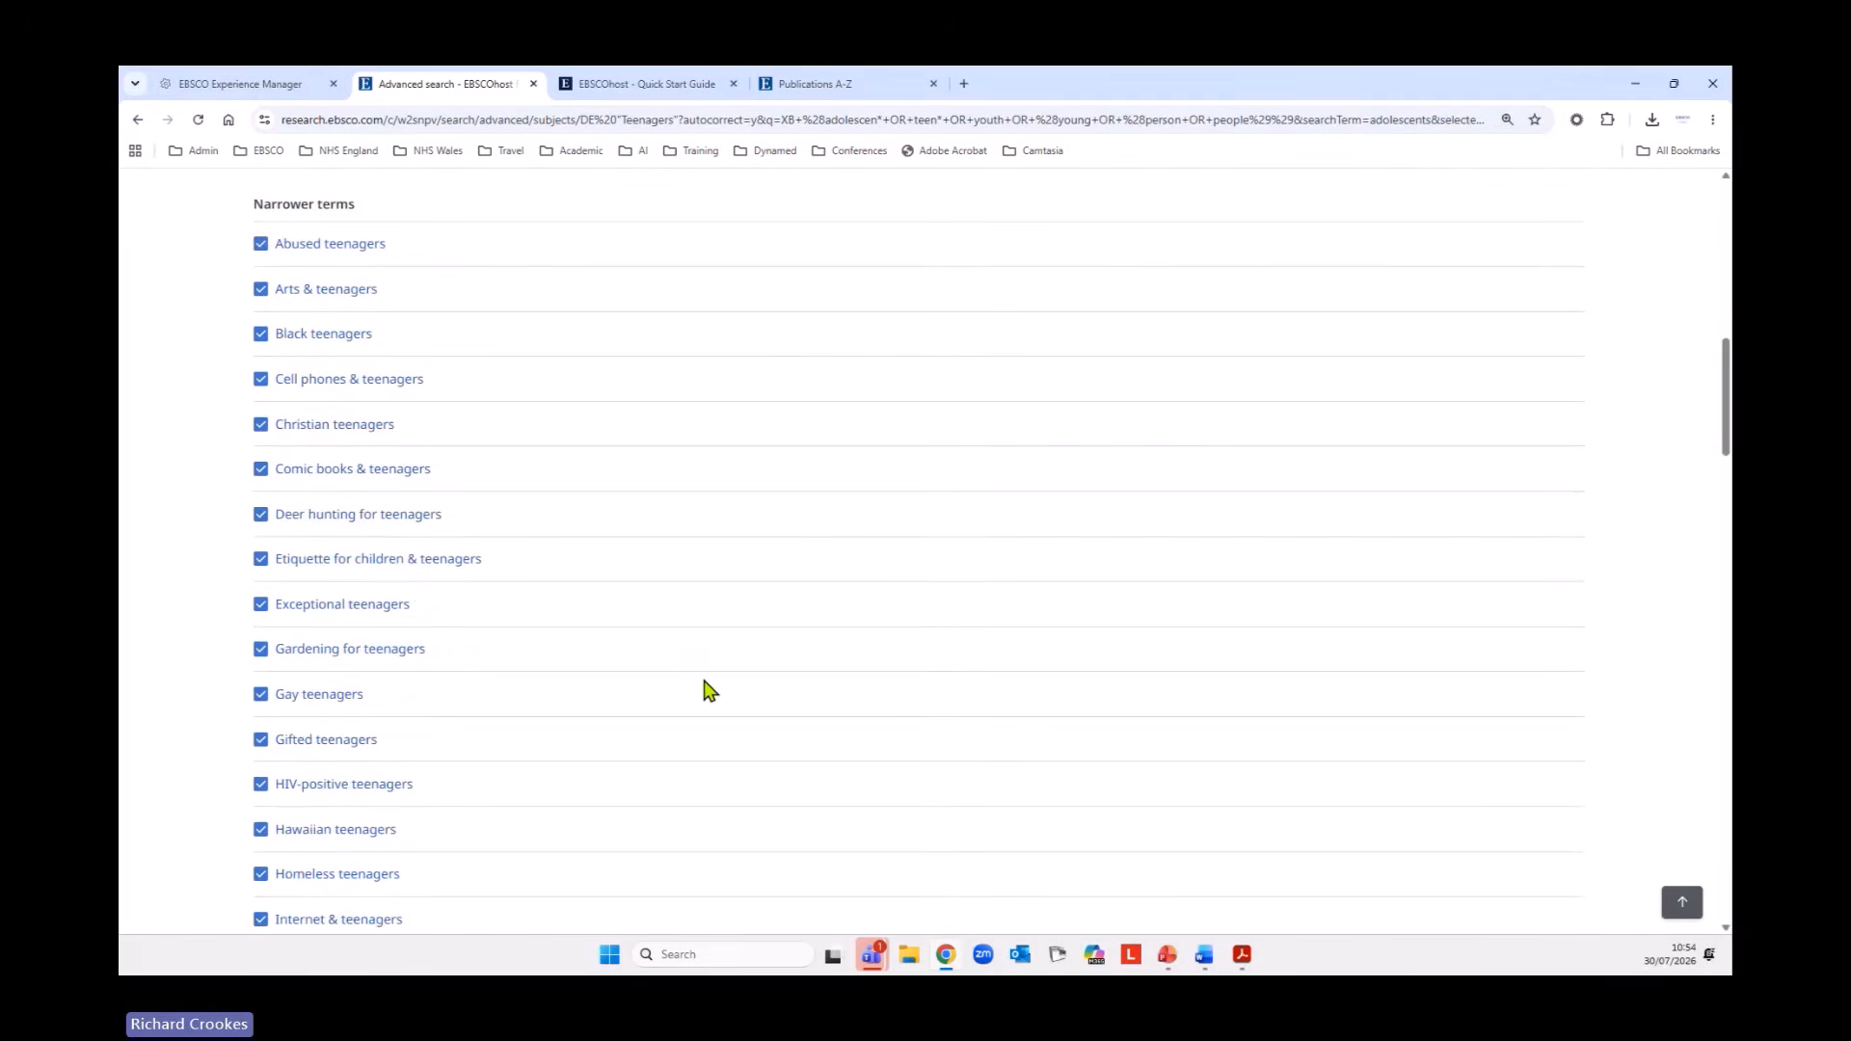
{"action": "scroll", "coordinate": [635, 771], "scroll_direction": "down", "scroll_amount": 10}
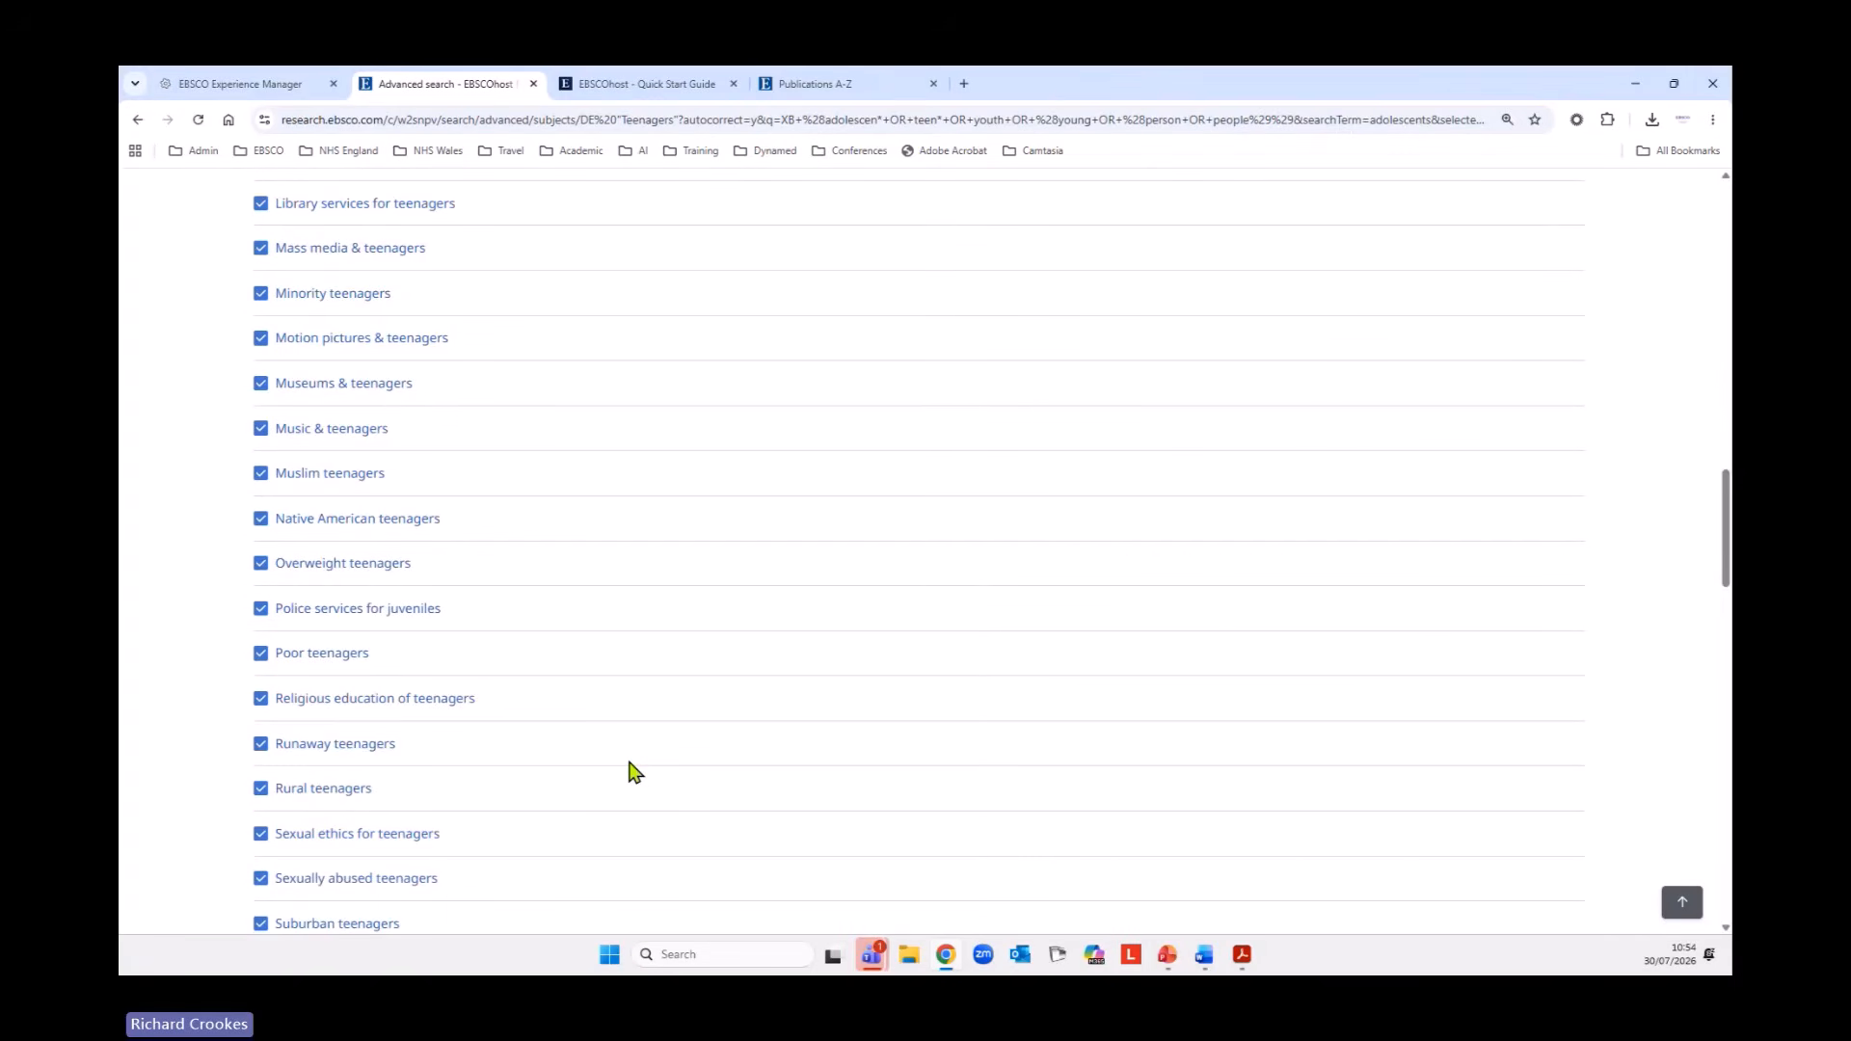
{"action": "scroll", "coordinate": [632, 772], "scroll_direction": "down", "scroll_amount": 6}
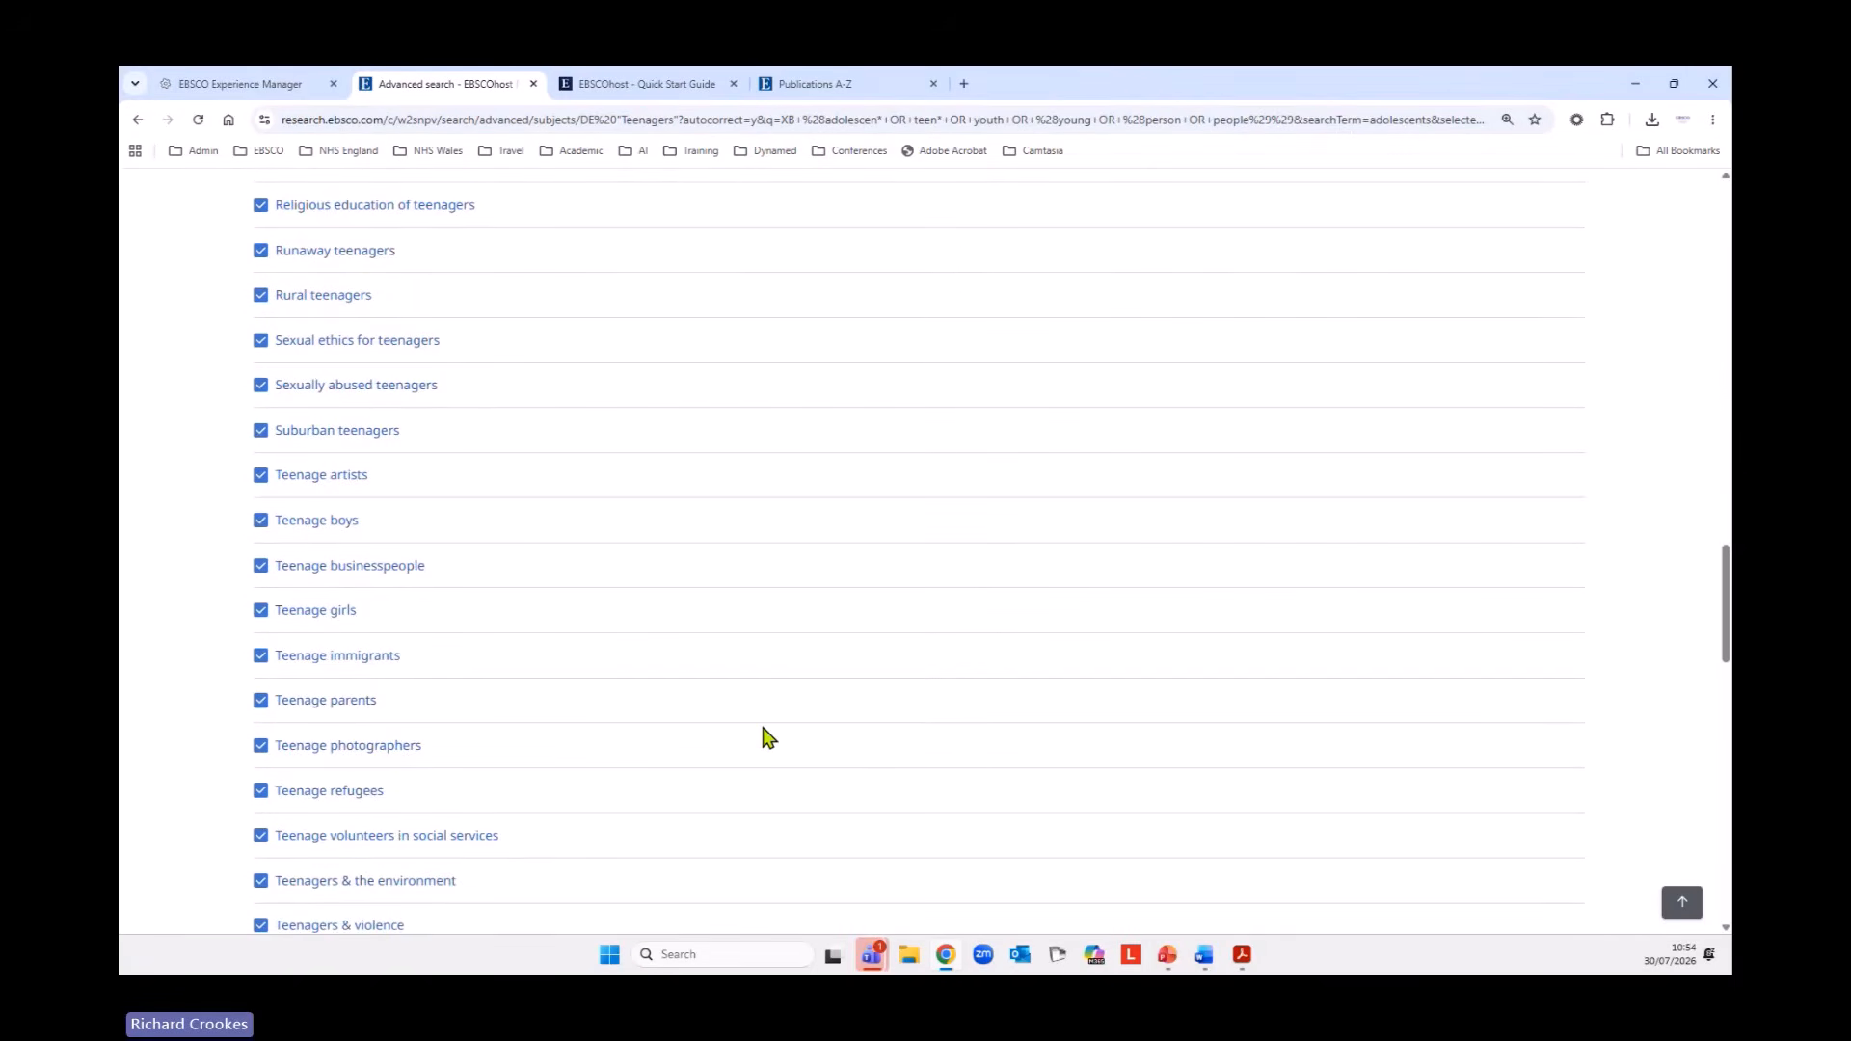
{"action": "scroll", "coordinate": [768, 738], "scroll_direction": "down", "scroll_amount": 10}
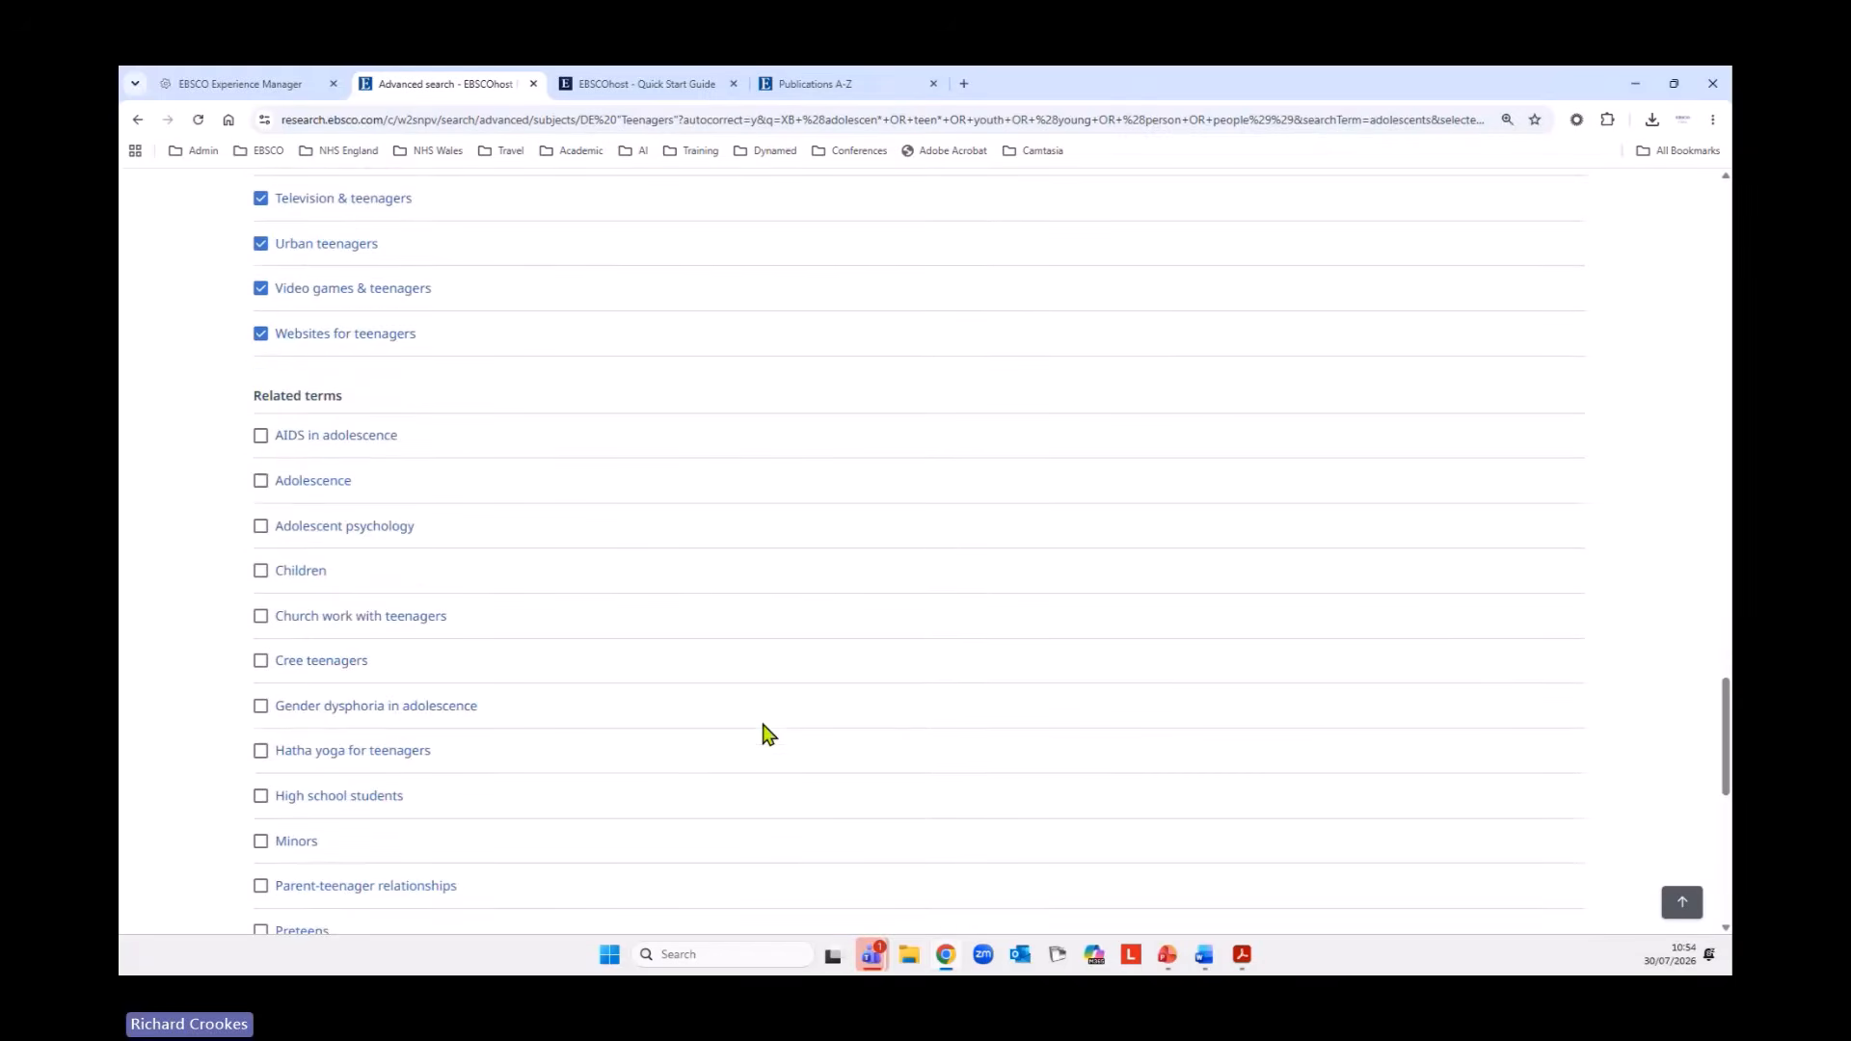
{"action": "scroll", "coordinate": [768, 734], "scroll_direction": "down", "scroll_amount": 2}
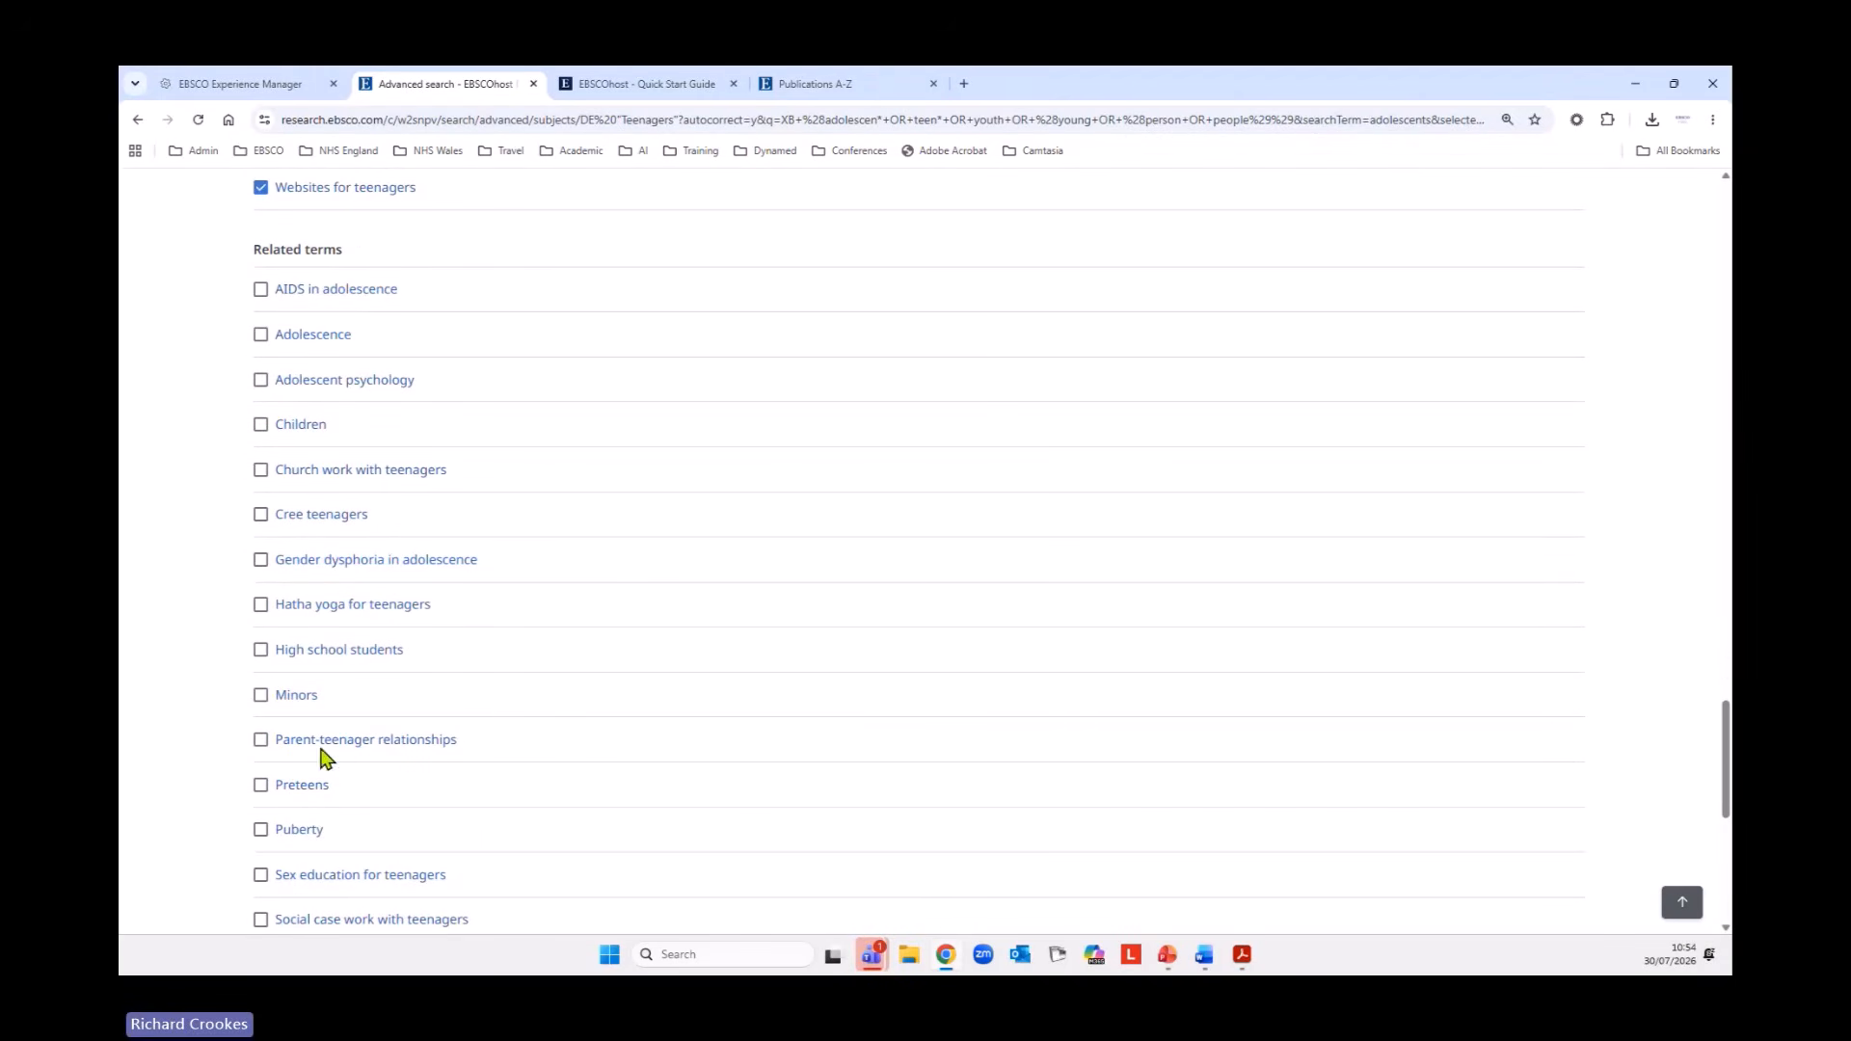
{"action": "left_click", "coordinate": [261, 289]}
{"action": "left_click", "coordinate": [261, 335]}
{"action": "left_click", "coordinate": [260, 380]}
{"action": "left_click", "coordinate": [261, 470]}
{"action": "scroll", "coordinate": [771, 617], "scroll_direction": "down", "scroll_amount": 1}
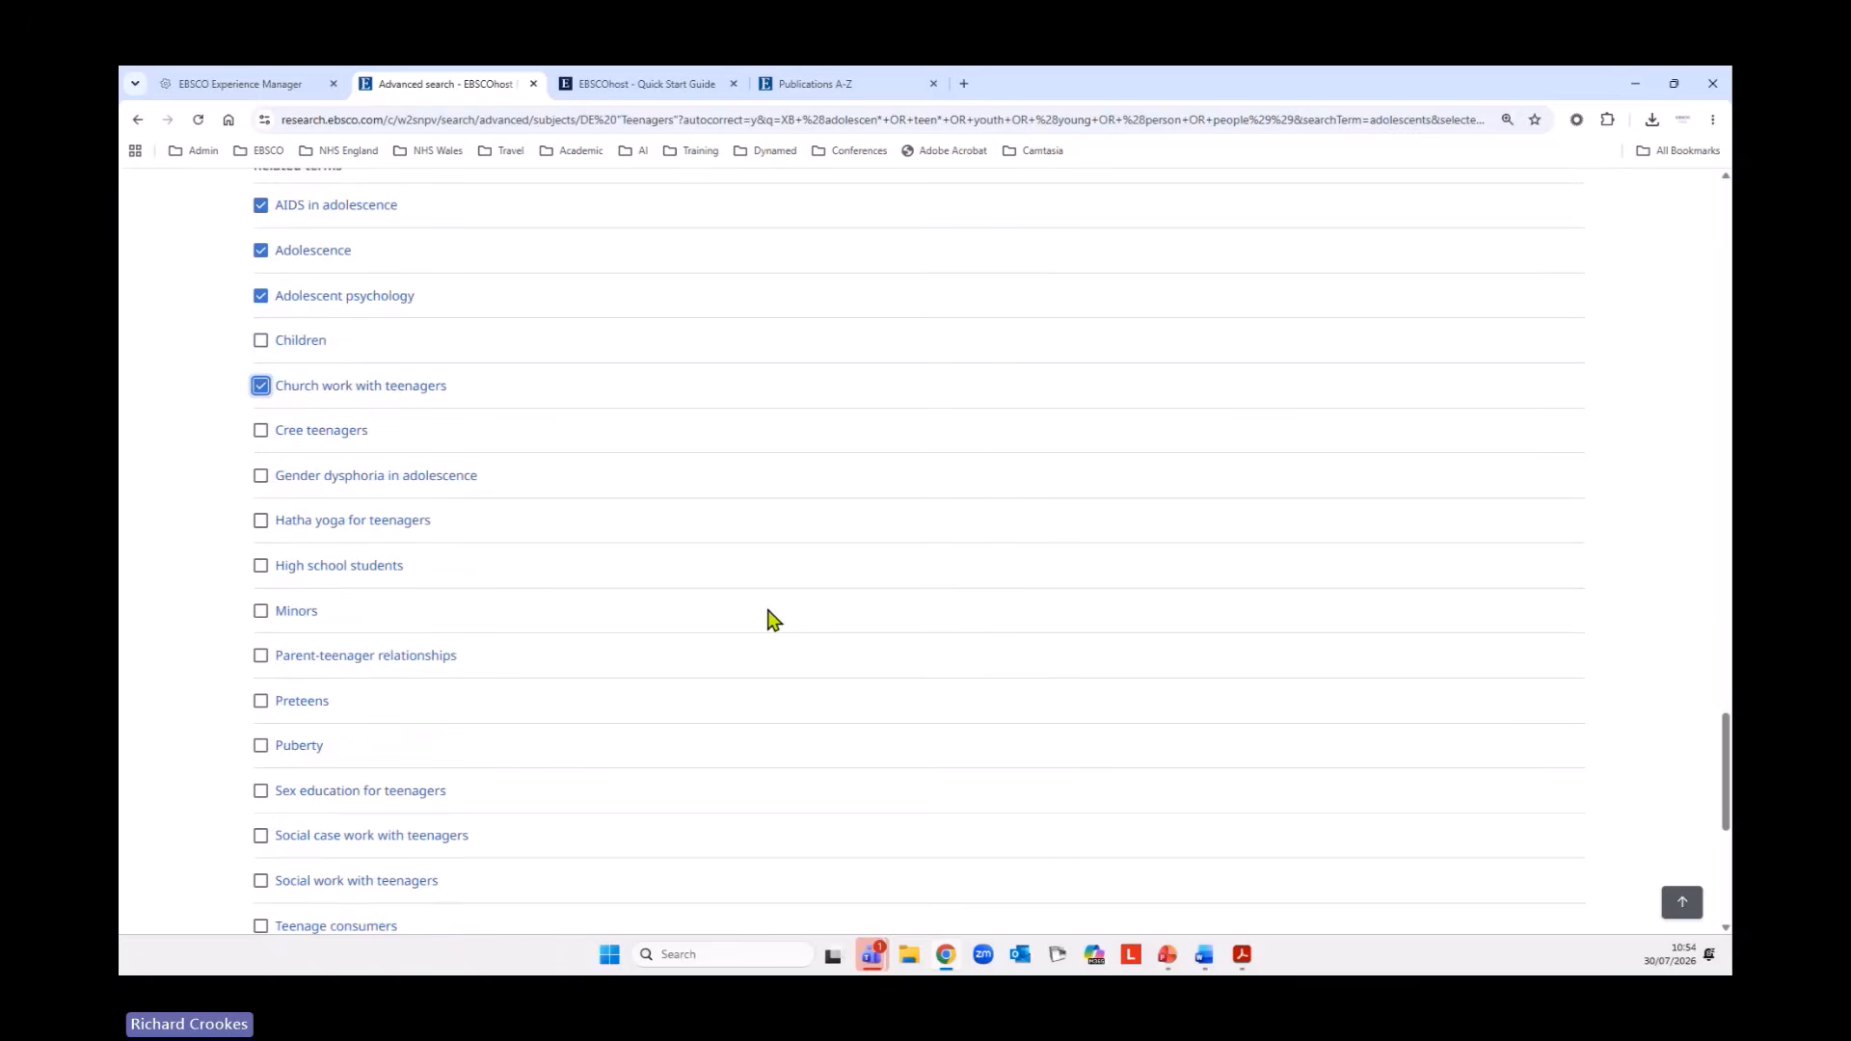
{"action": "left_click", "coordinate": [261, 569]}
Select the related terms Sex education for teenagers, Social case work with teenagers, Social work with teenagers and Teenage consumers.
{"action": "scroll", "coordinate": [692, 566], "scroll_direction": "down", "scroll_amount": 3}
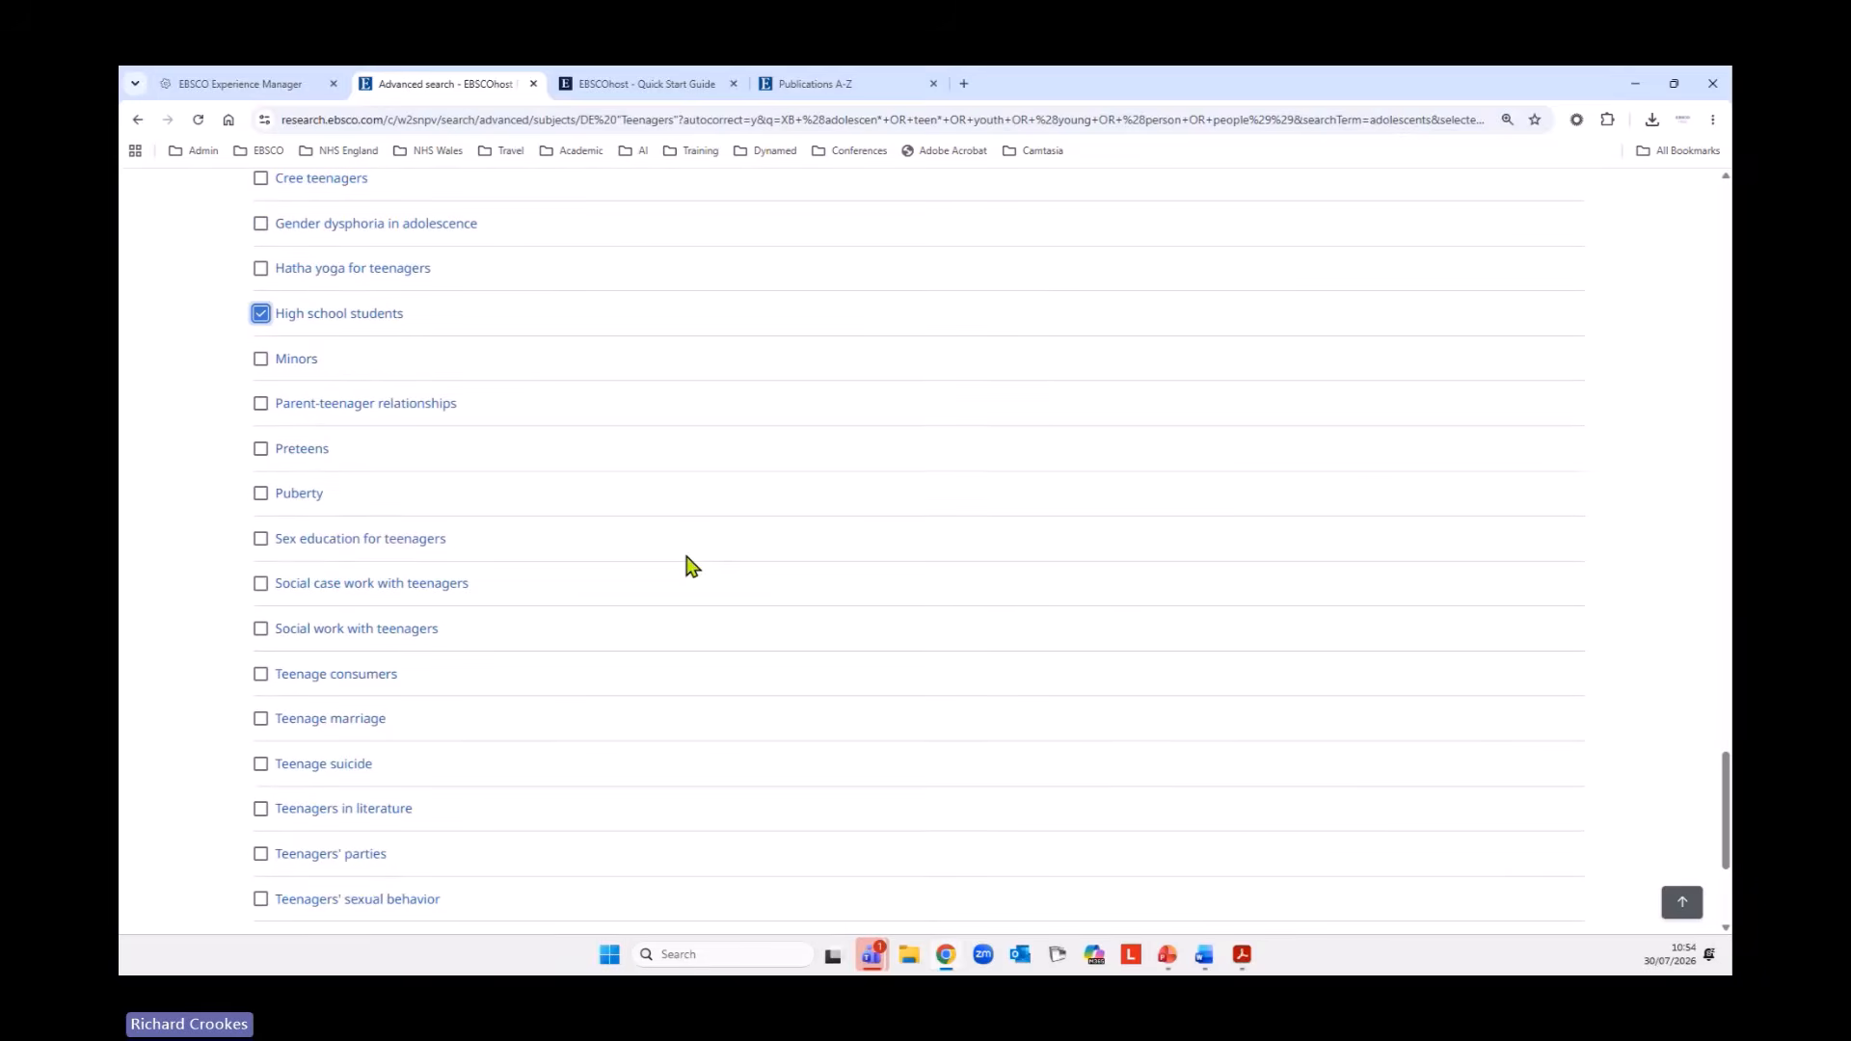
{"action": "scroll", "coordinate": [693, 566], "scroll_direction": "down", "scroll_amount": 1}
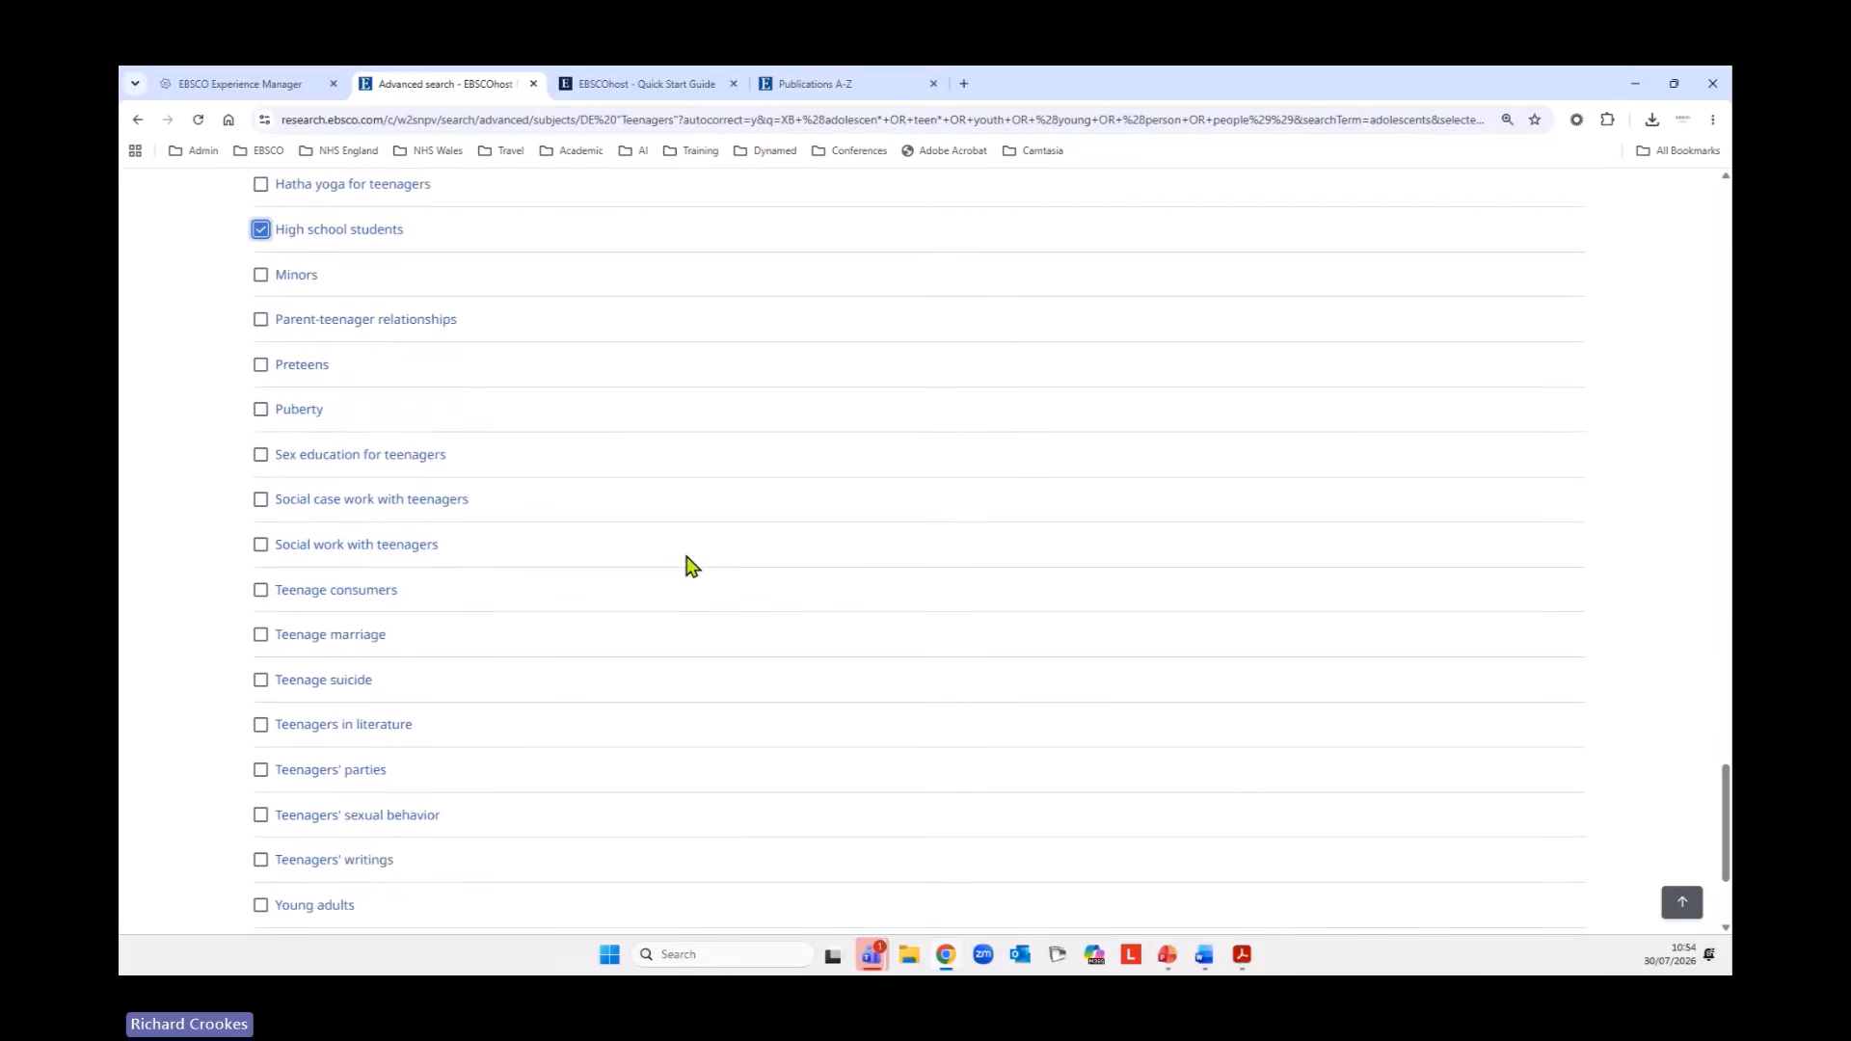
{"action": "left_click", "coordinate": [260, 456]}
{"action": "left_click", "coordinate": [260, 499]}
{"action": "left_click", "coordinate": [260, 546]}
{"action": "left_click", "coordinate": [260, 590]}
{"action": "scroll", "coordinate": [649, 674], "scroll_direction": "down", "scroll_amount": 2}
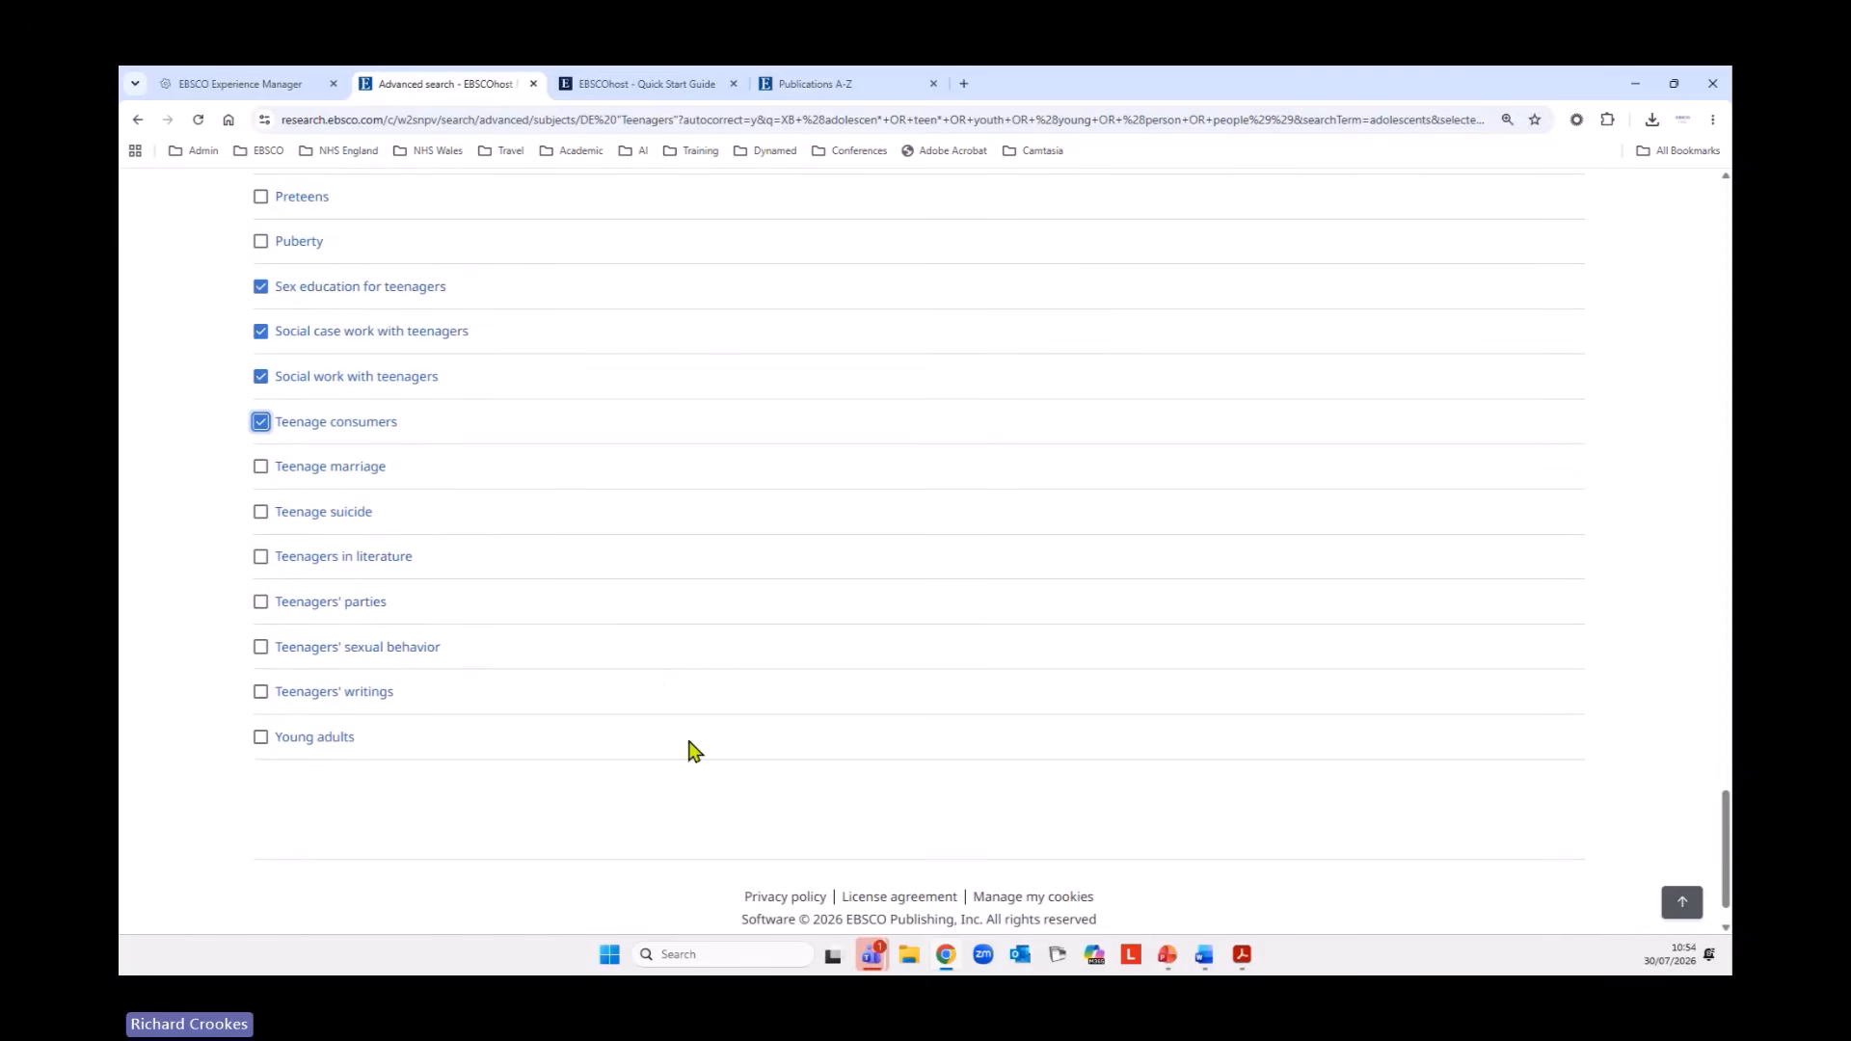
Review the selected narrower and related terms and also select the related term Young adults.
{"action": "scroll", "coordinate": [264, 756], "scroll_direction": "up", "scroll_amount": 12}
{"action": "scroll", "coordinate": [637, 656], "scroll_direction": "up", "scroll_amount": 3}
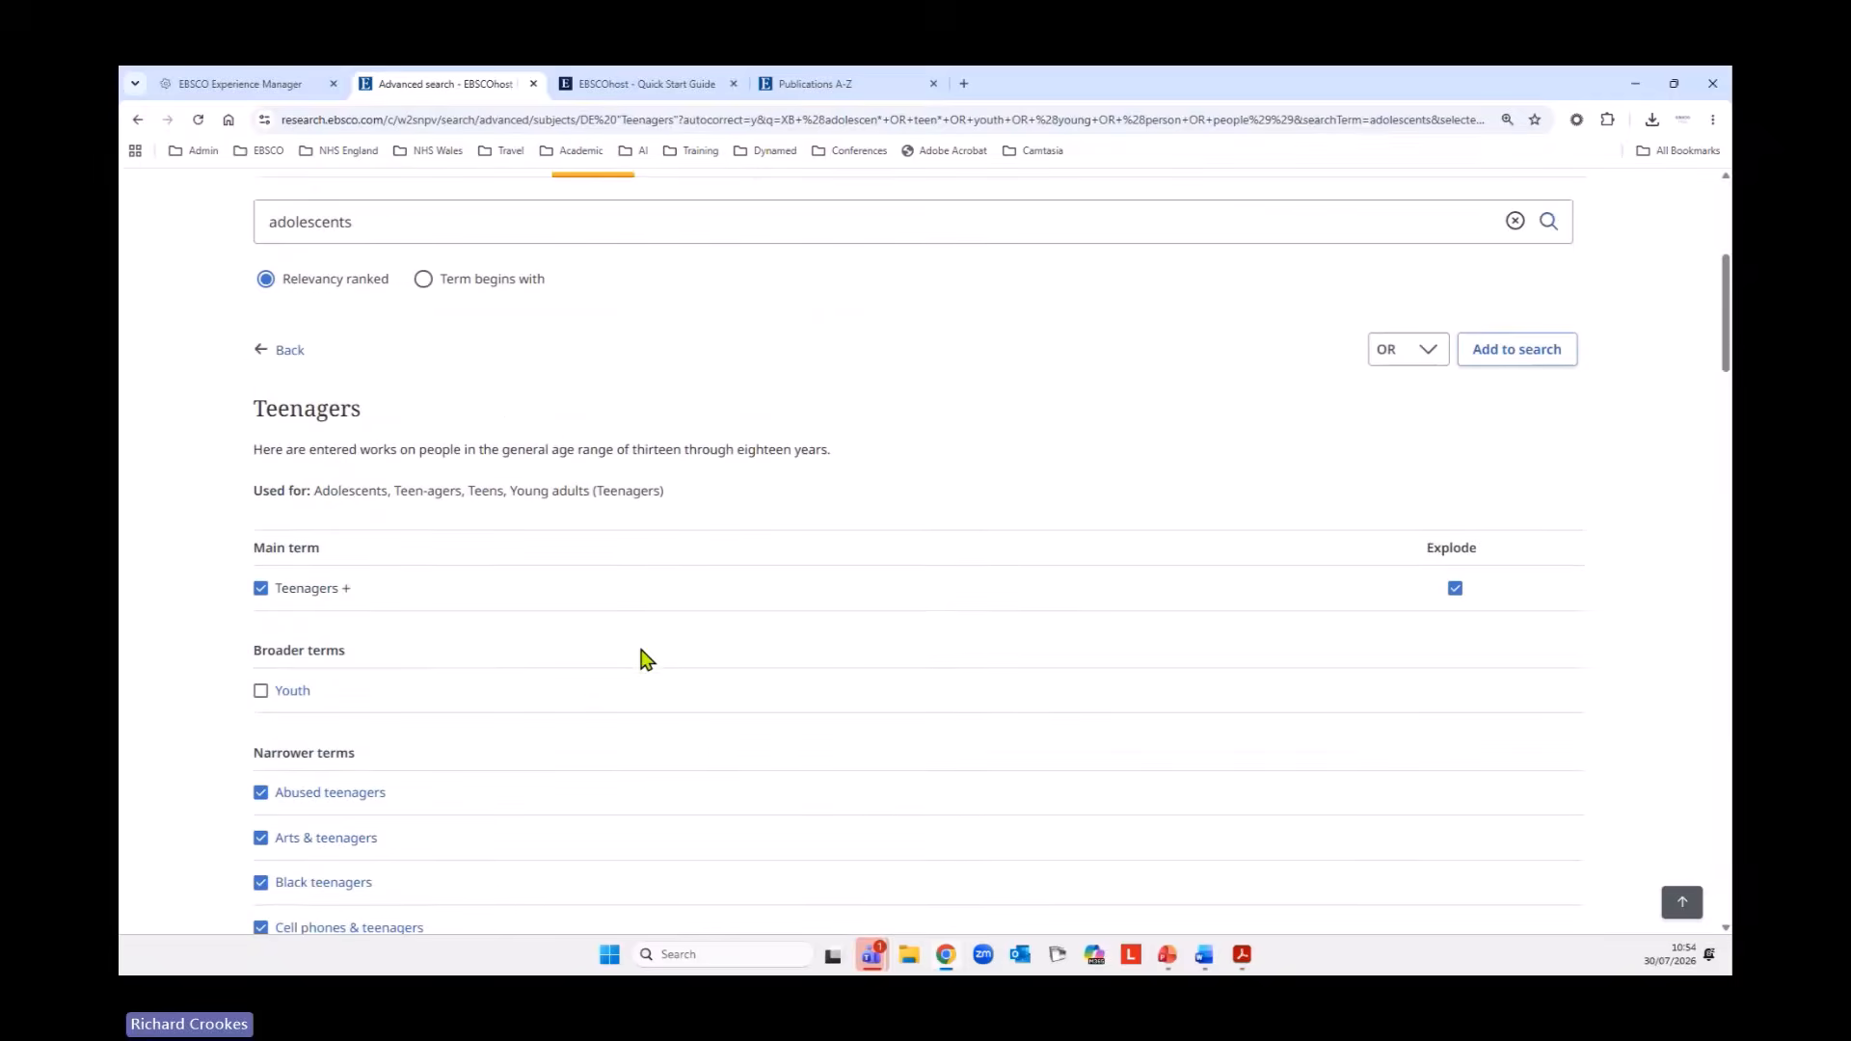
{"action": "scroll", "coordinate": [642, 656], "scroll_direction": "down", "scroll_amount": 8}
{"action": "scroll", "coordinate": [657, 672], "scroll_direction": "down", "scroll_amount": 10}
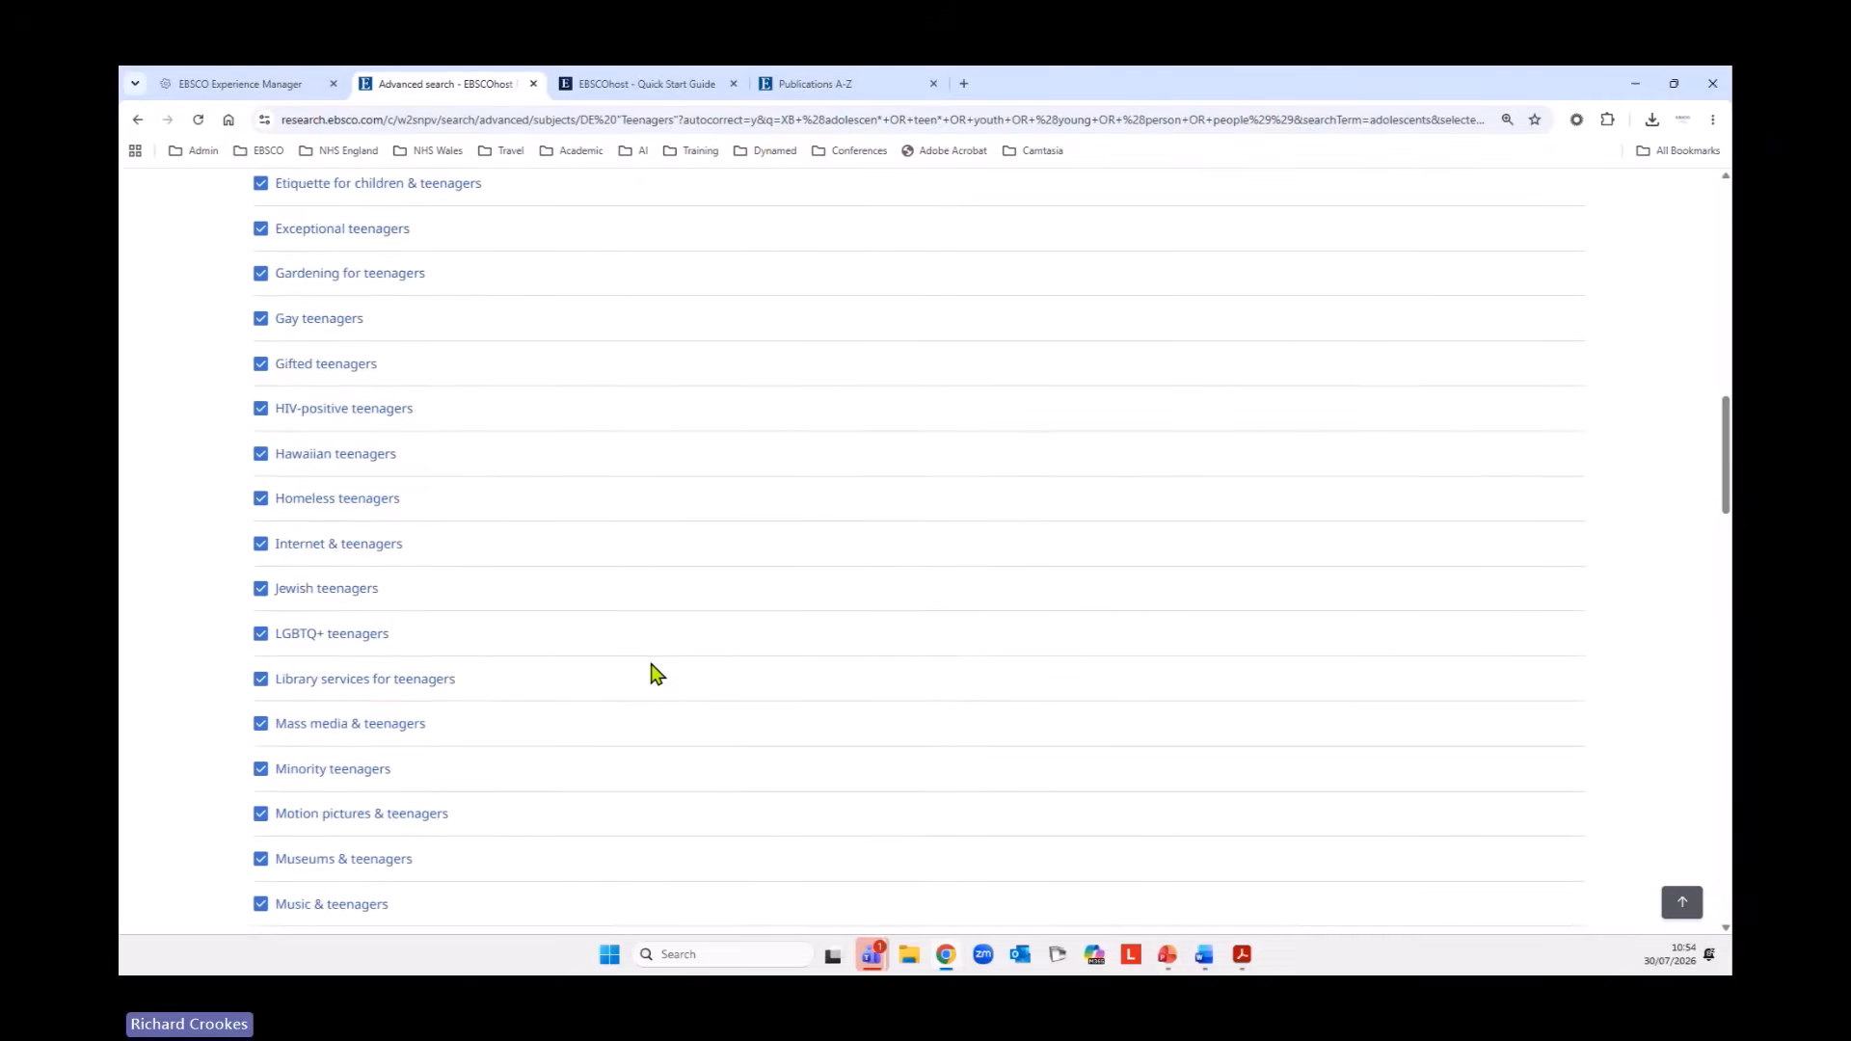
{"action": "scroll", "coordinate": [657, 672], "scroll_direction": "down", "scroll_amount": 10}
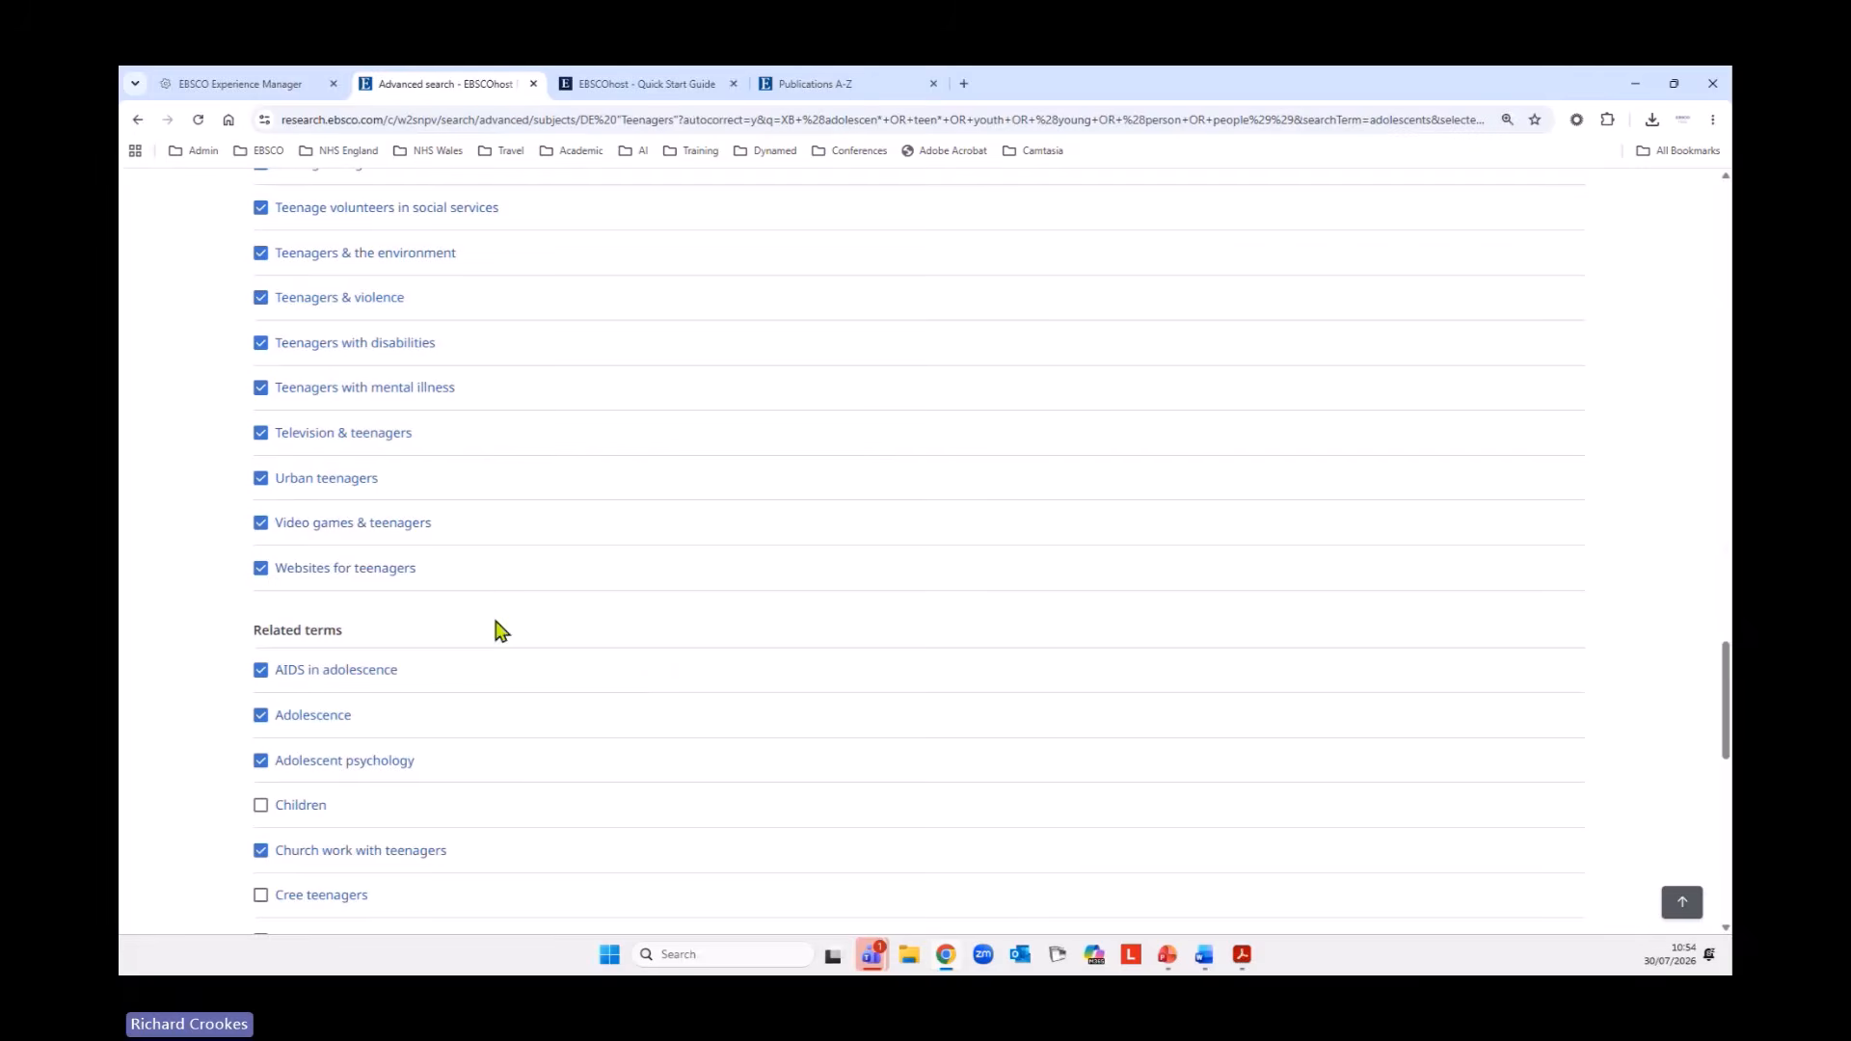
{"action": "scroll", "coordinate": [633, 609], "scroll_direction": "down", "scroll_amount": 3}
{"action": "scroll", "coordinate": [634, 610], "scroll_direction": "down", "scroll_amount": 8}
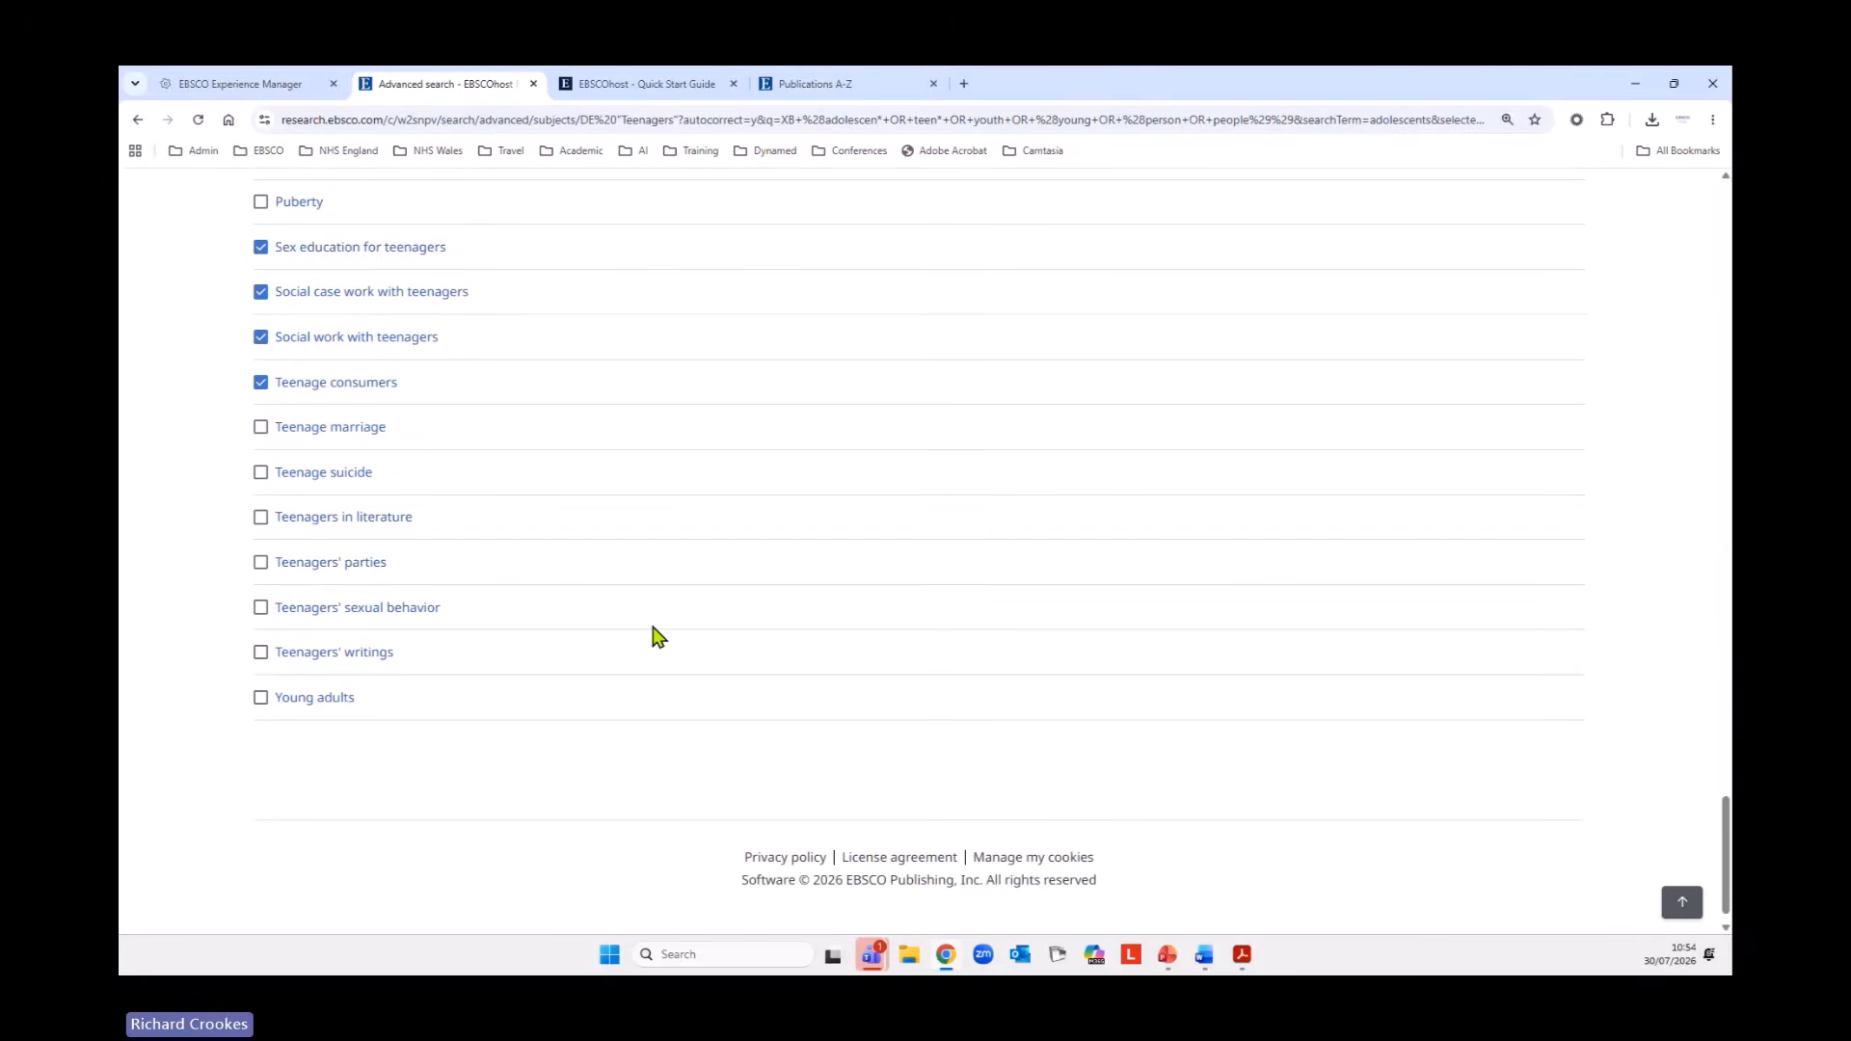
{"action": "left_click", "coordinate": [260, 698]}
{"action": "scroll", "coordinate": [715, 777], "scroll_direction": "up", "scroll_amount": 10}
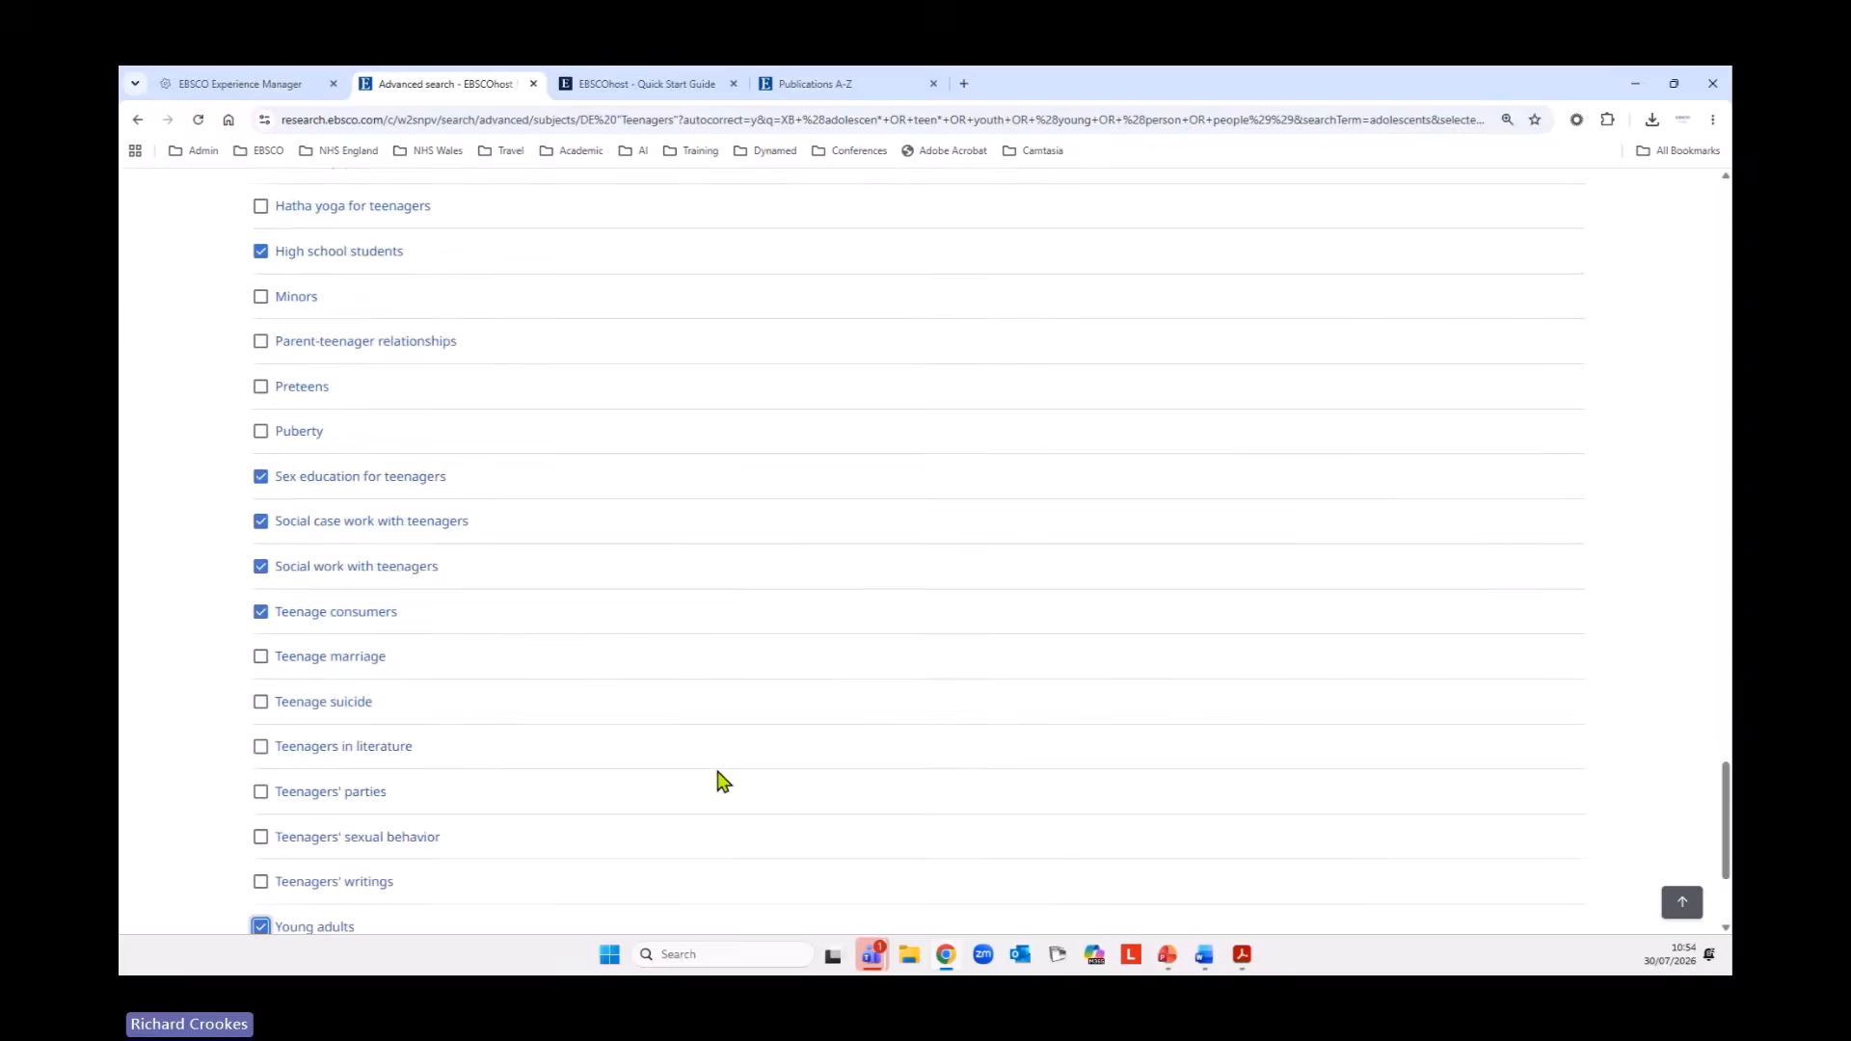
{"action": "scroll", "coordinate": [715, 778], "scroll_direction": "up", "scroll_amount": 1}
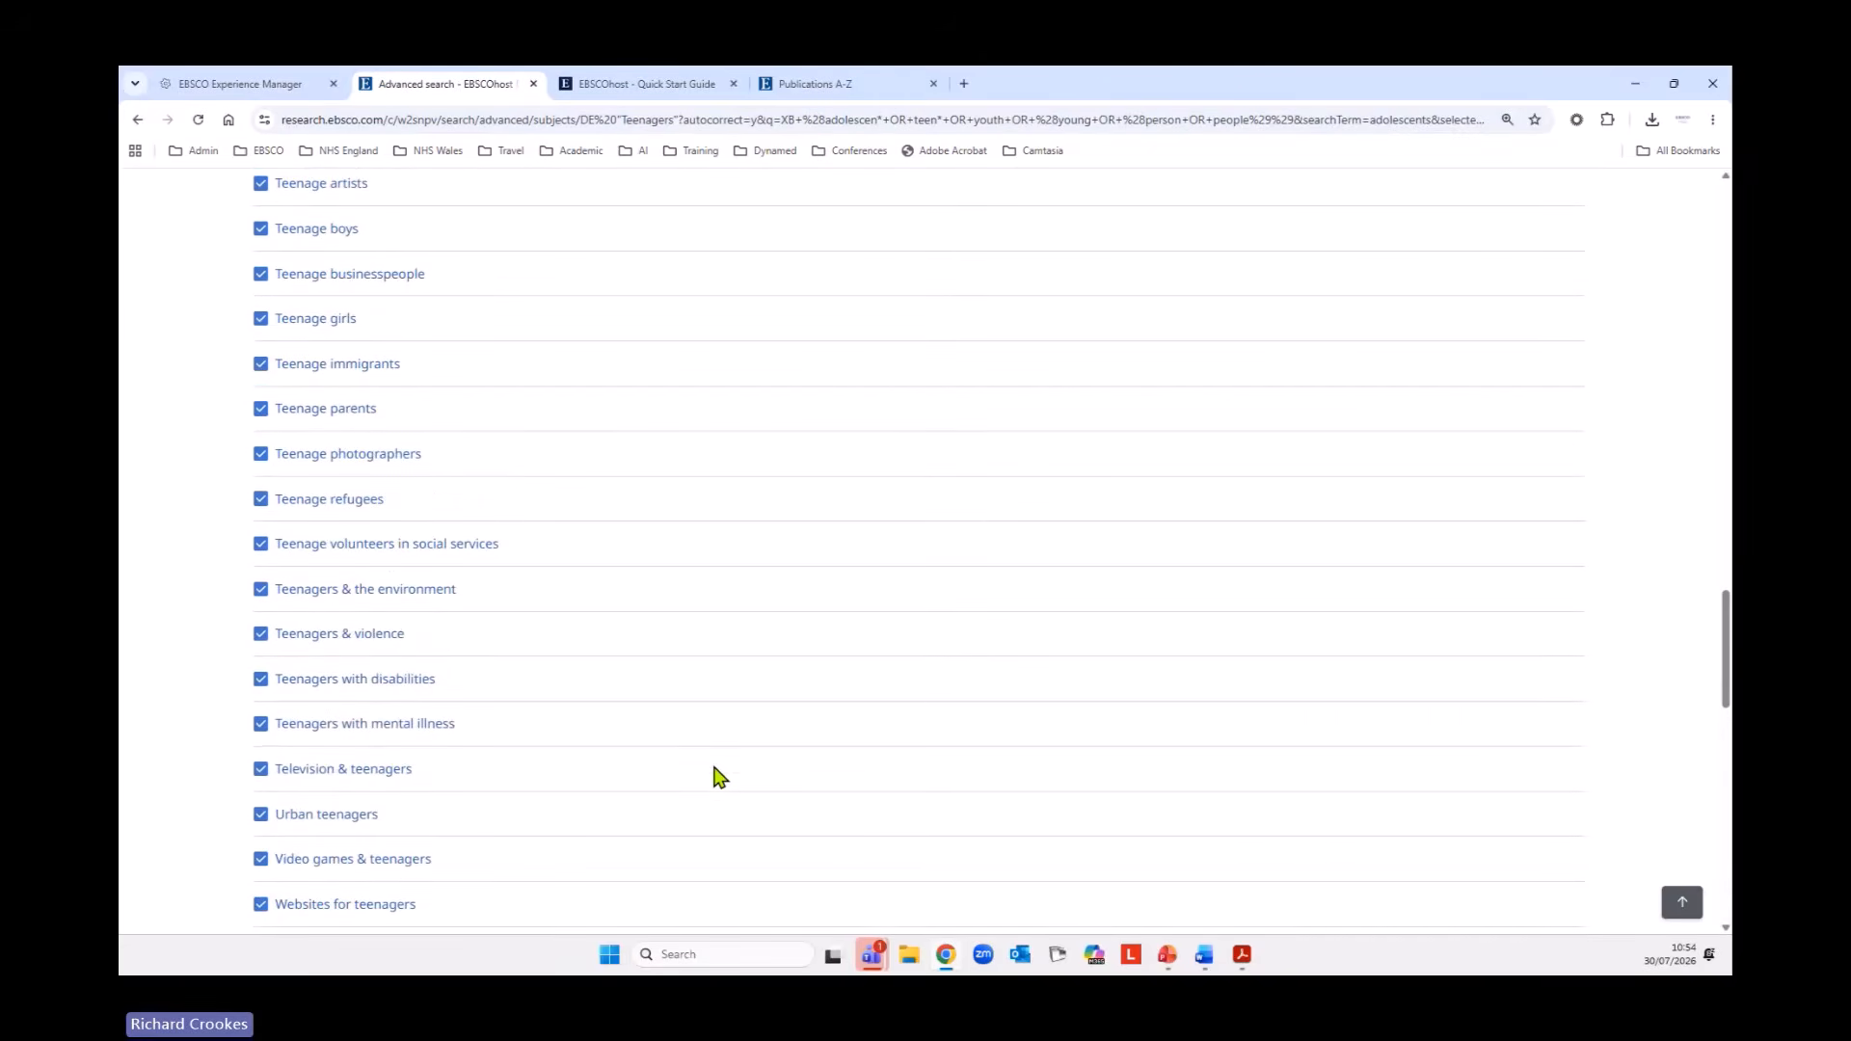
{"action": "scroll", "coordinate": [787, 696], "scroll_direction": "up", "scroll_amount": 3}
{"action": "scroll", "coordinate": [787, 695], "scroll_direction": "down", "scroll_amount": 13}
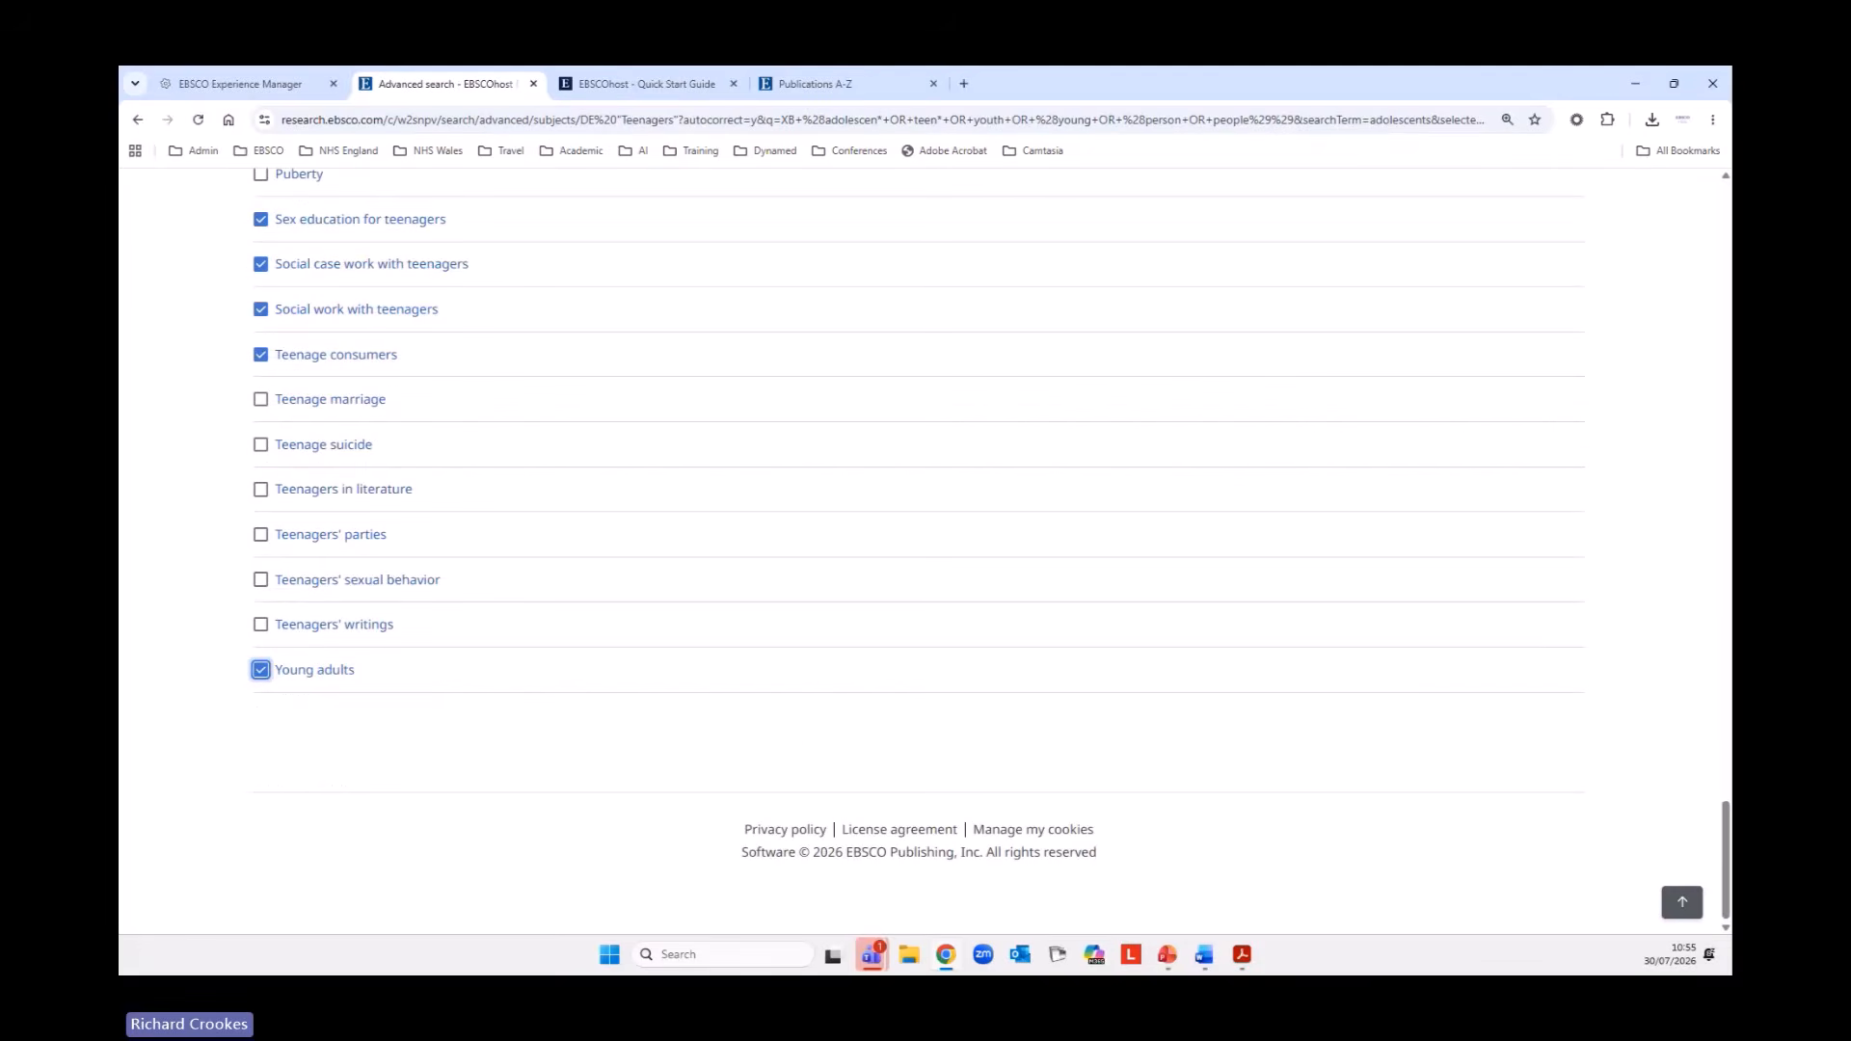
Add the selected subject terms to the search combined with OR and run the search.
{"action": "left_click", "coordinate": [1695, 906]}
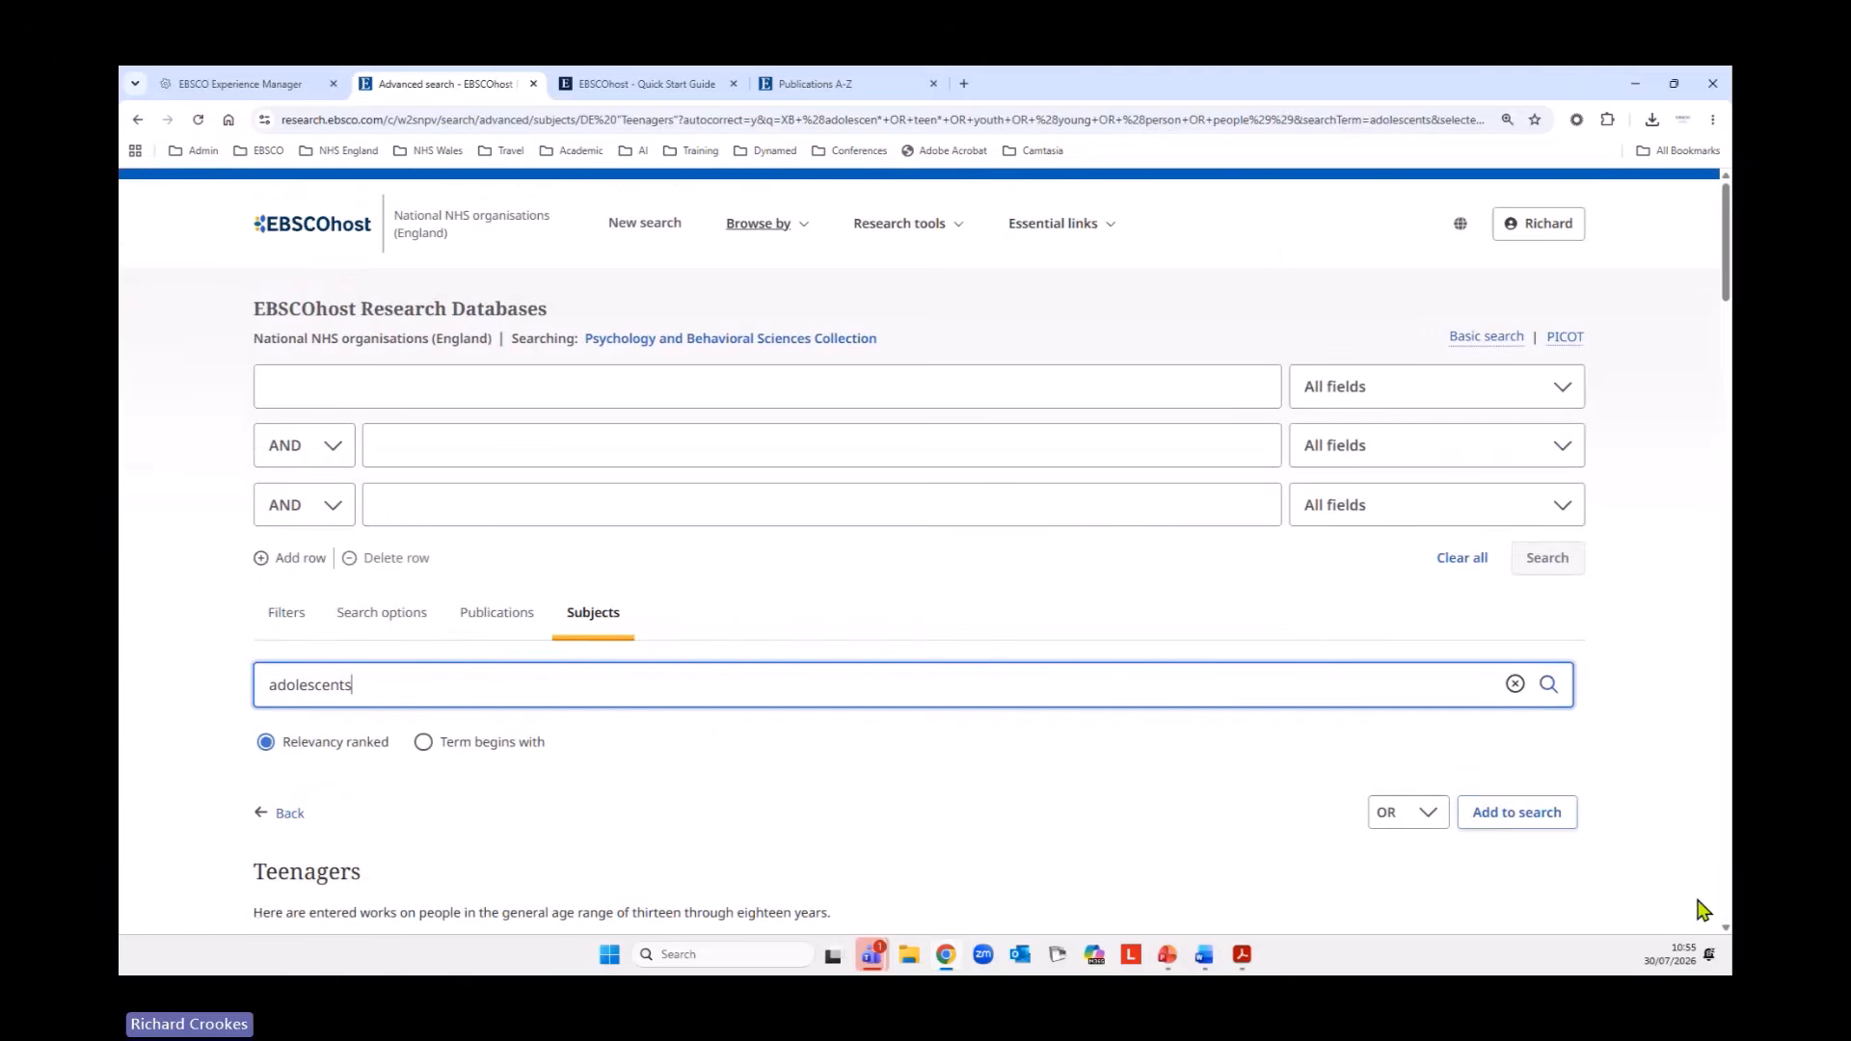
{"action": "left_click", "coordinate": [1543, 820]}
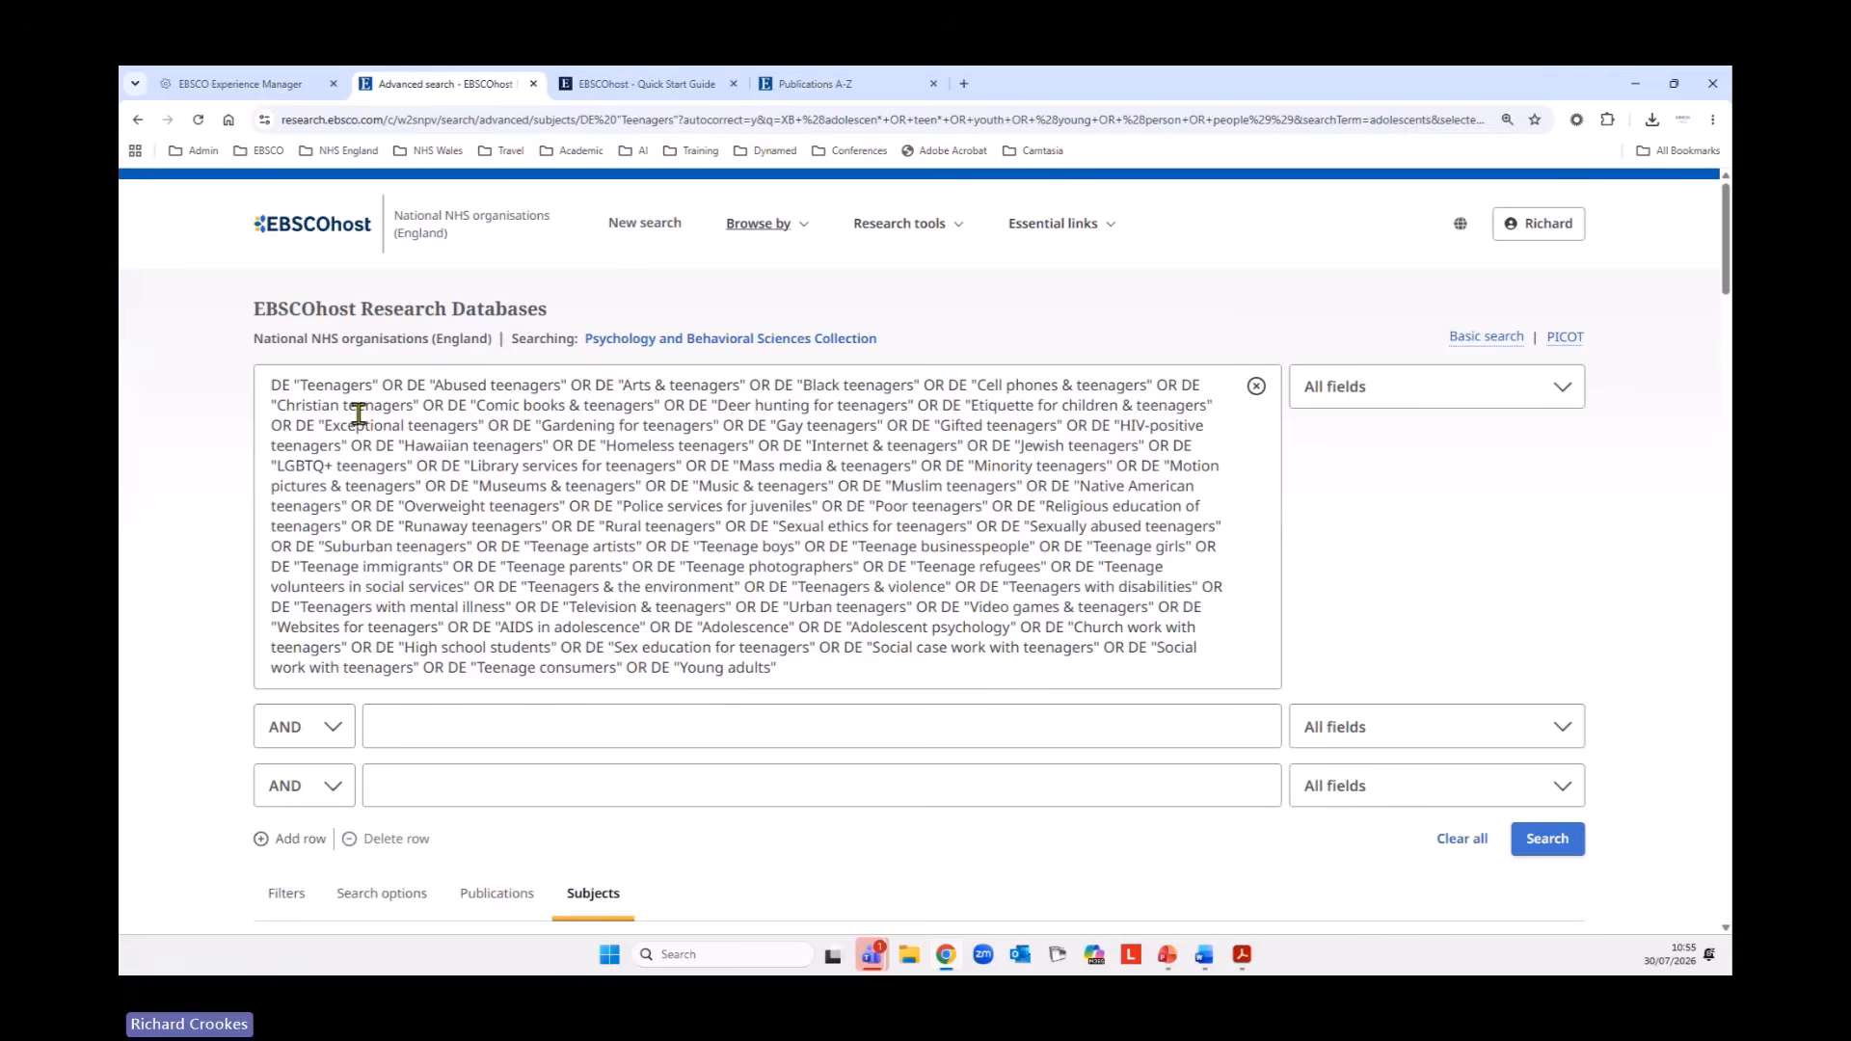
{"action": "left_click_drag", "start_coordinate": [291, 386], "coordinate": [271, 386]}
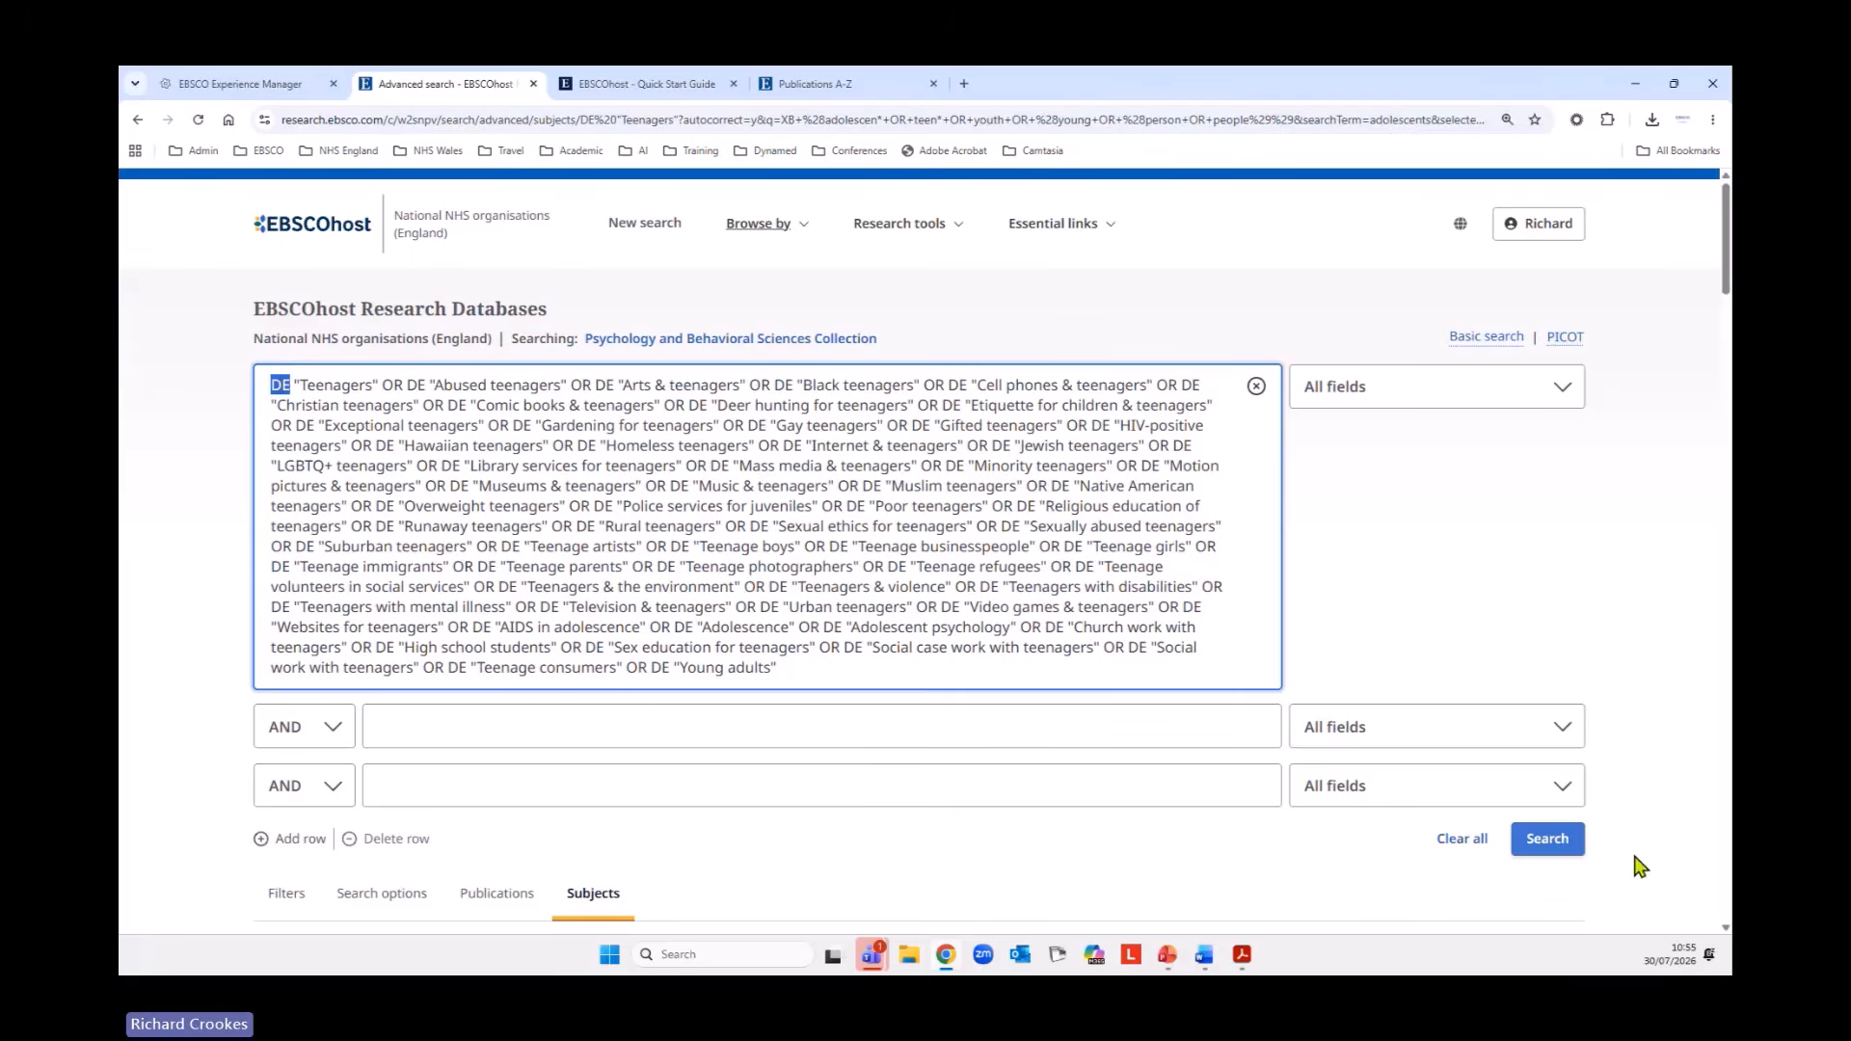
{"action": "left_click", "coordinate": [1570, 841]}
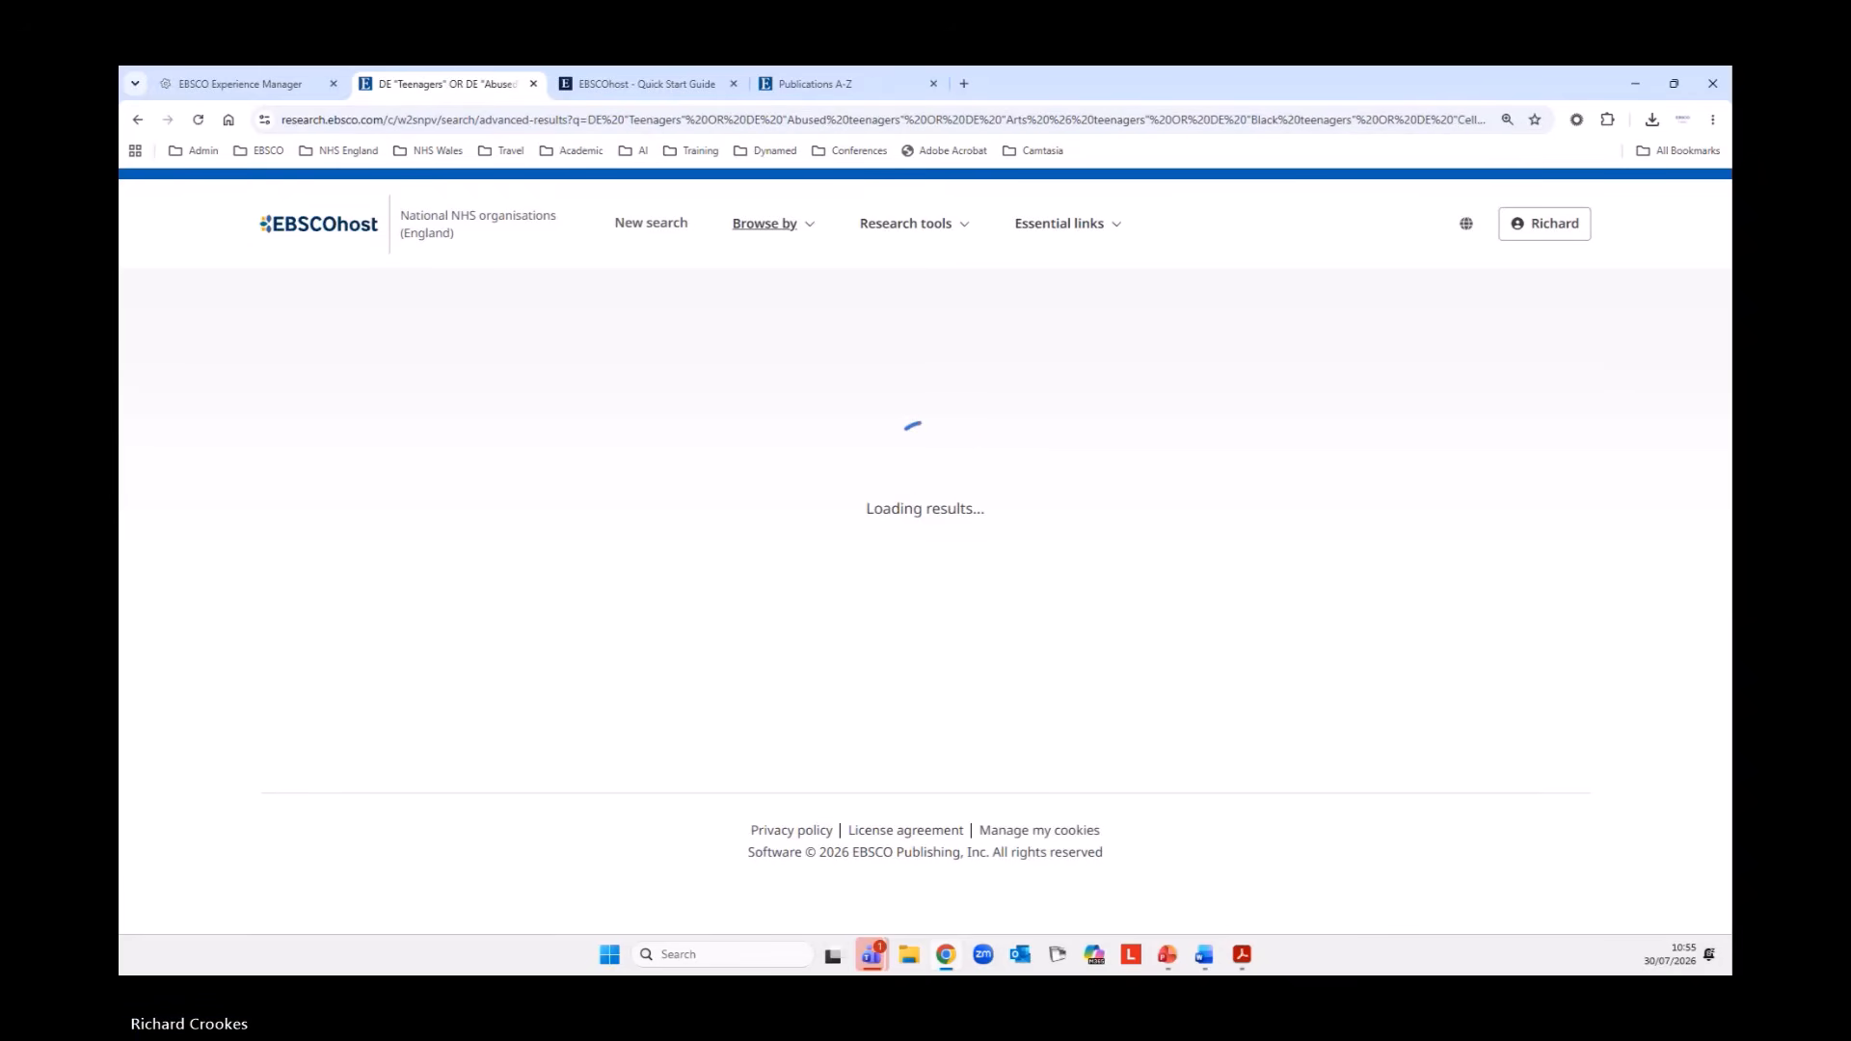
Show the search history and combine searches S1 and S2 with OR.
{"action": "left_click", "coordinate": [1133, 579]}
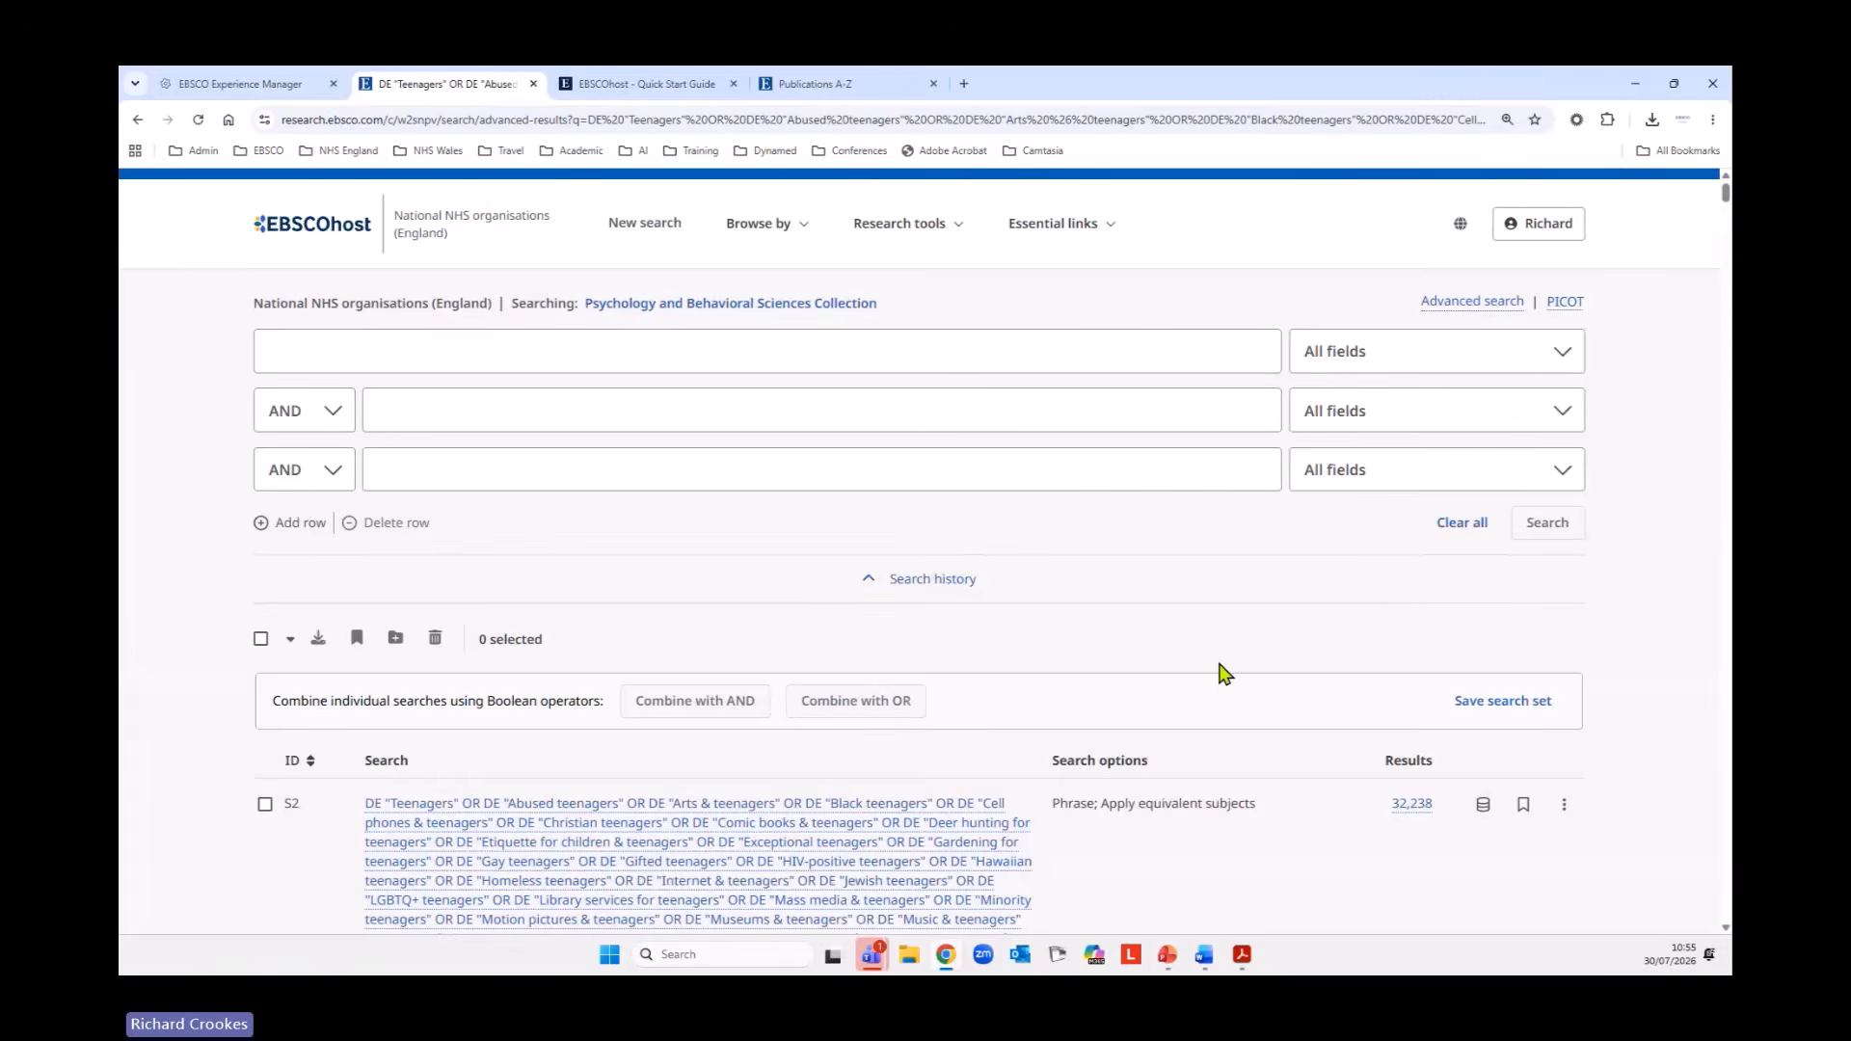
{"action": "scroll", "coordinate": [1225, 670], "scroll_direction": "down", "scroll_amount": 5}
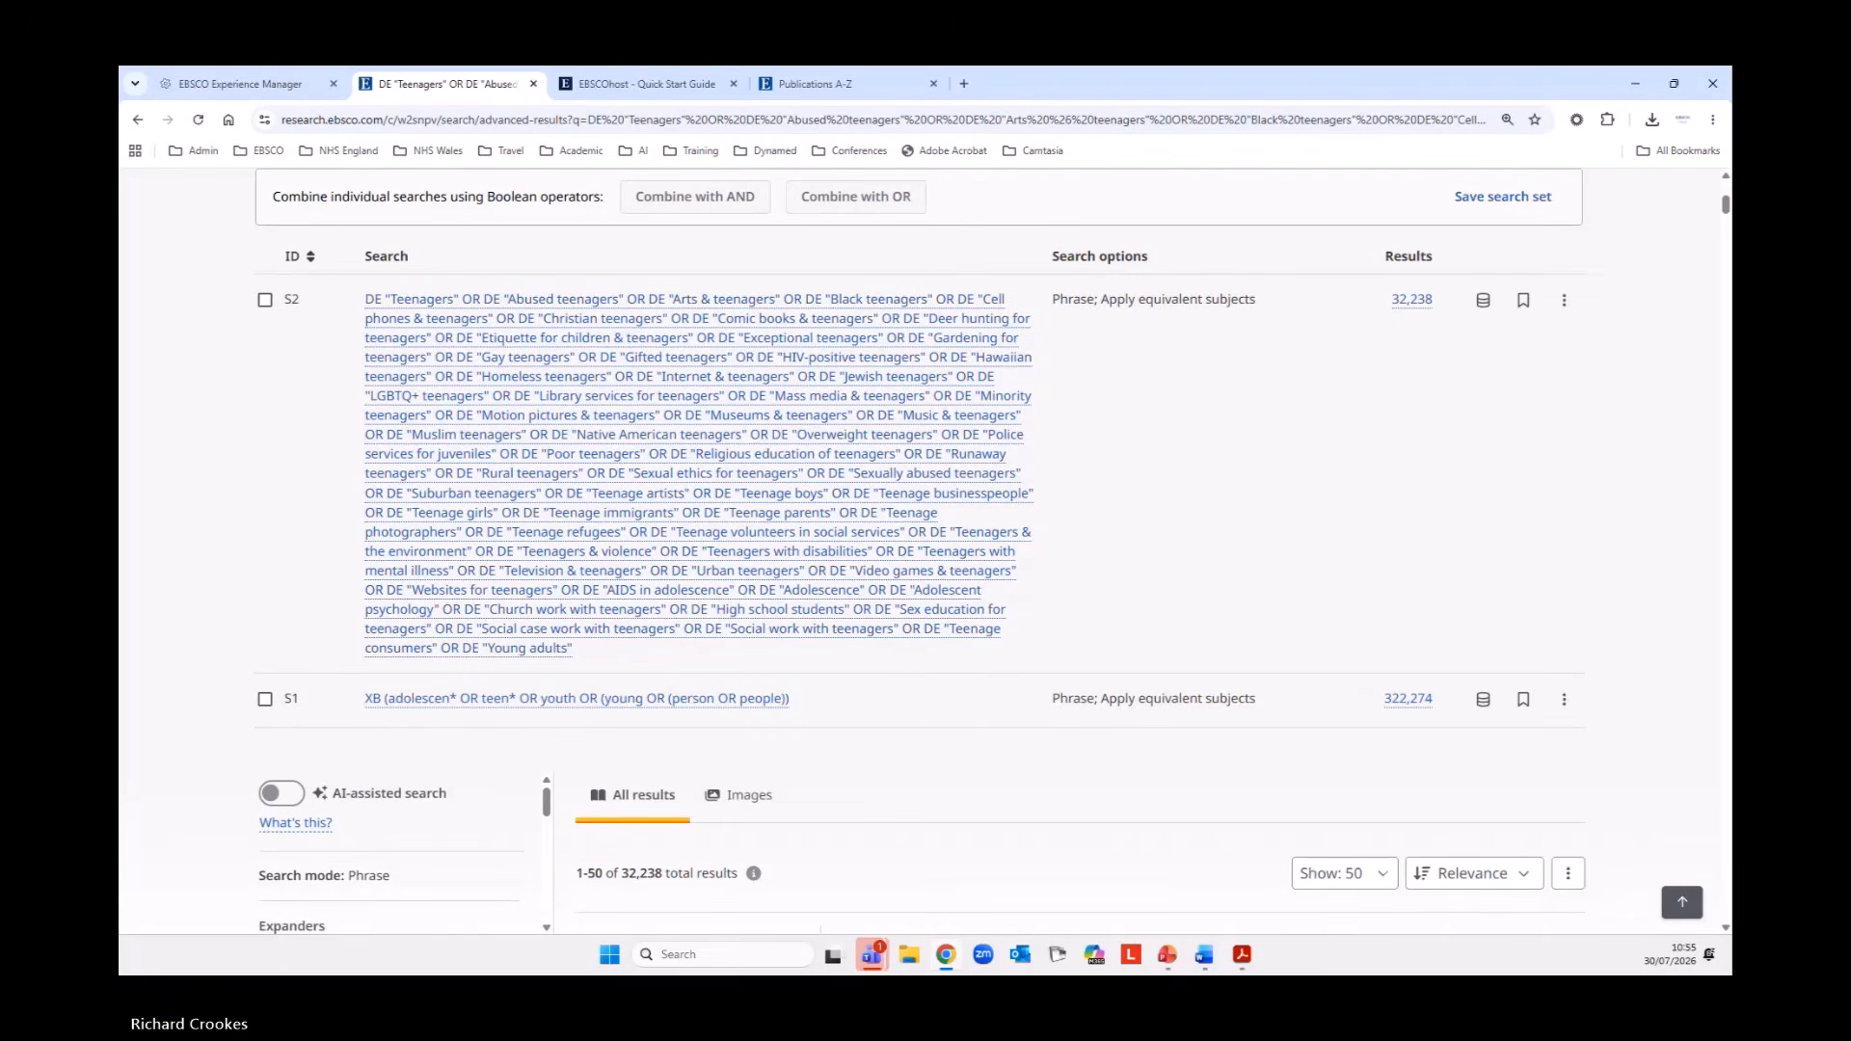
{"action": "left_click", "coordinate": [266, 700]}
{"action": "scroll", "coordinate": [466, 814], "scroll_direction": "up", "scroll_amount": 3}
{"action": "left_click", "coordinate": [266, 551]}
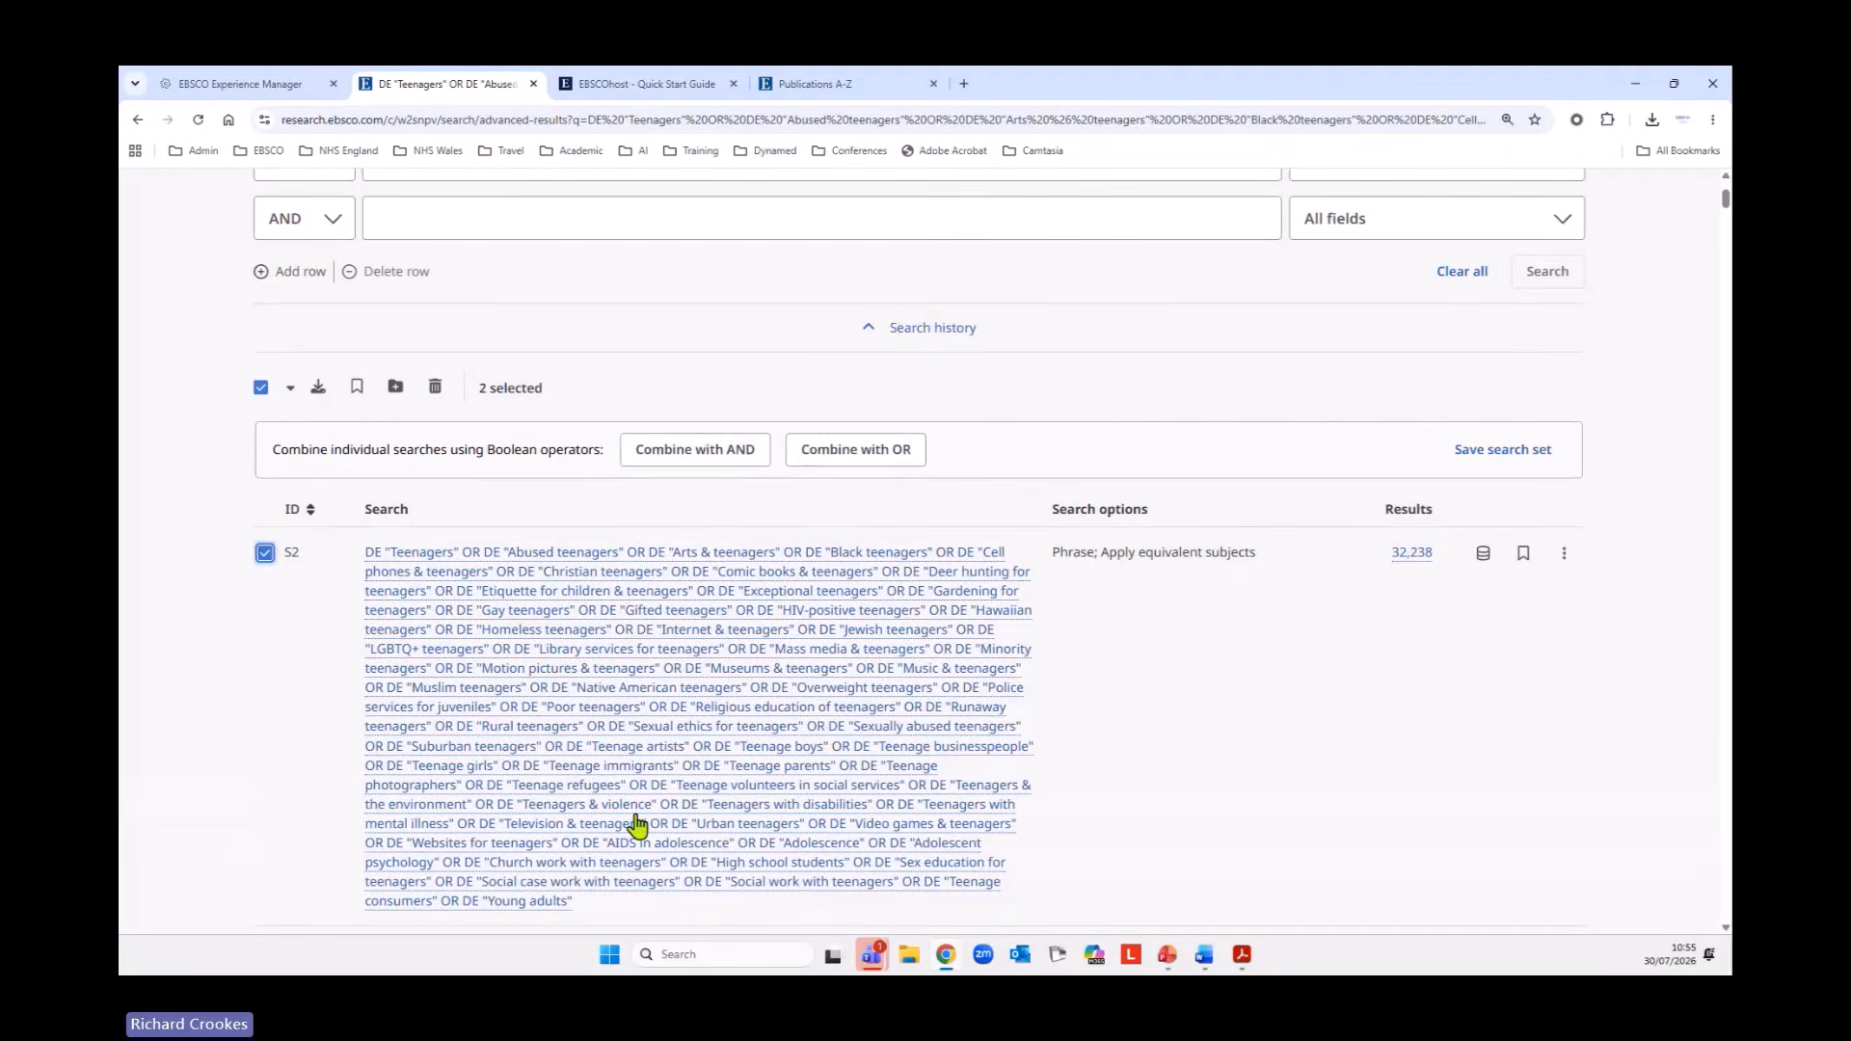
{"action": "scroll", "coordinate": [617, 827], "scroll_direction": "up", "scroll_amount": 3}
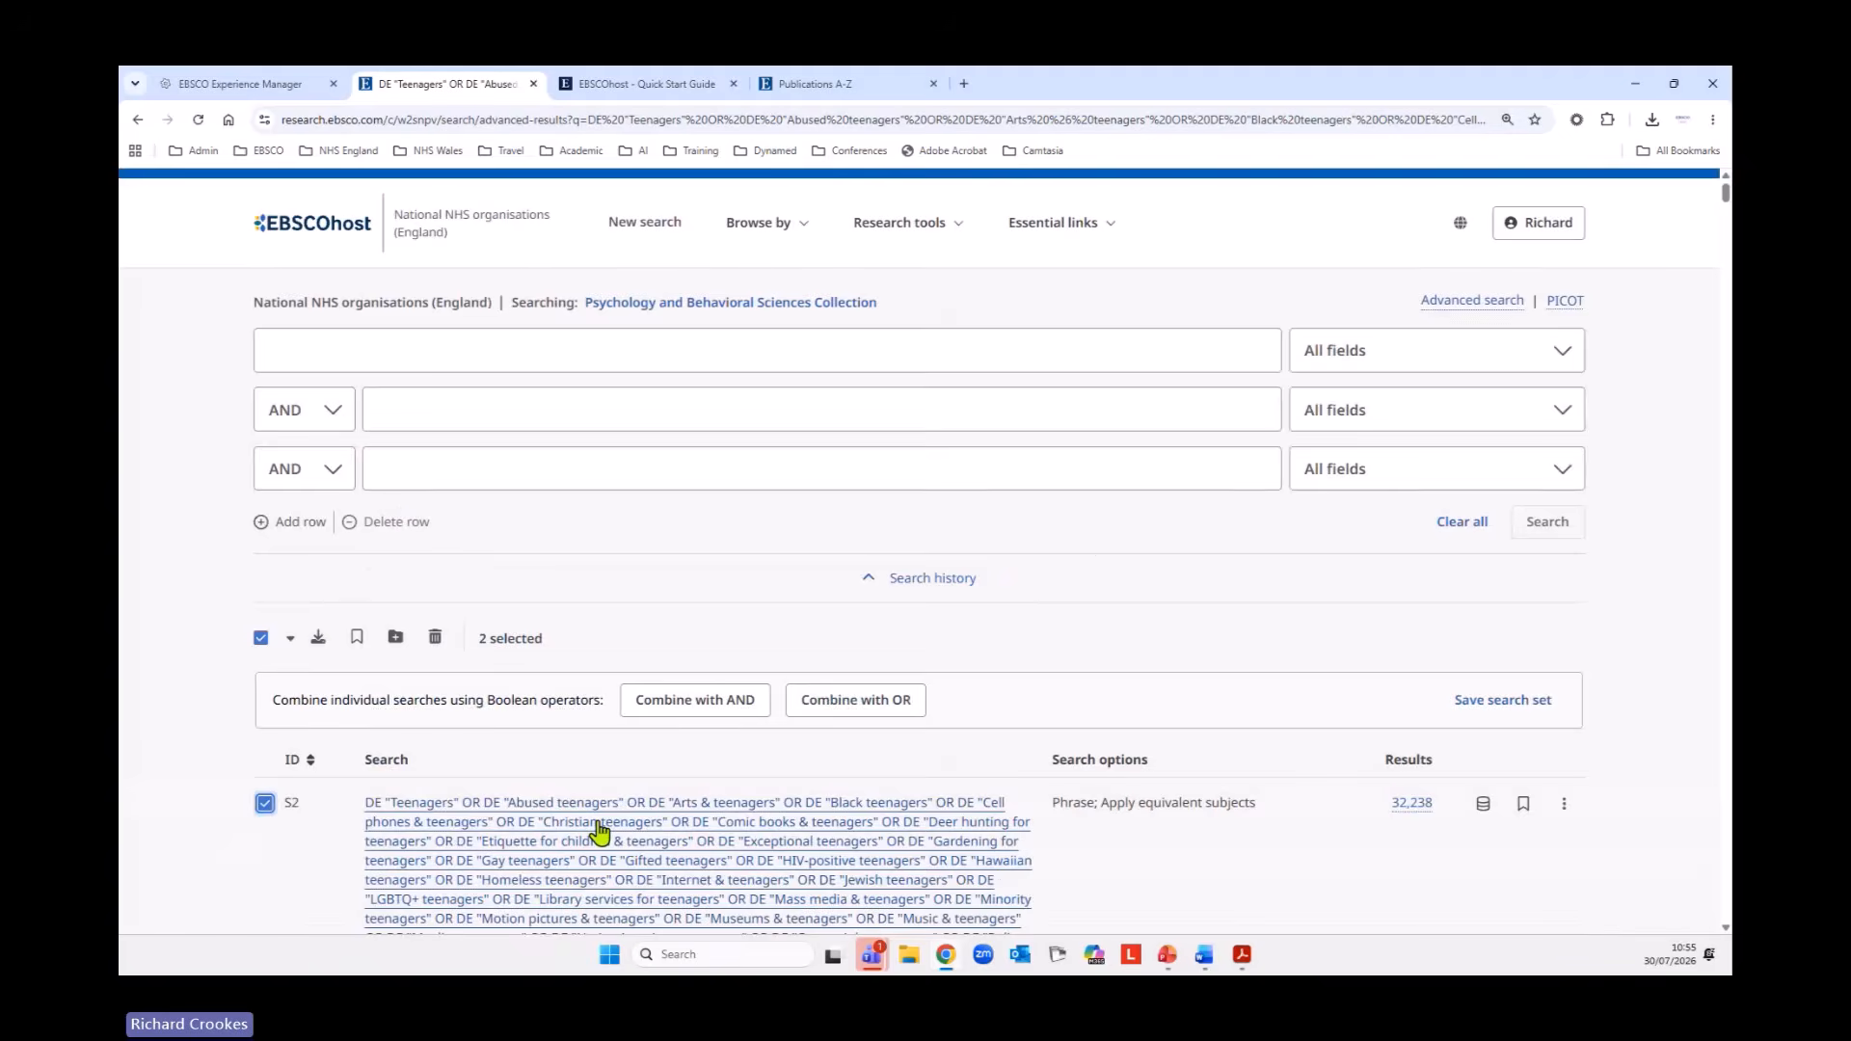
{"action": "left_click", "coordinate": [861, 707]}
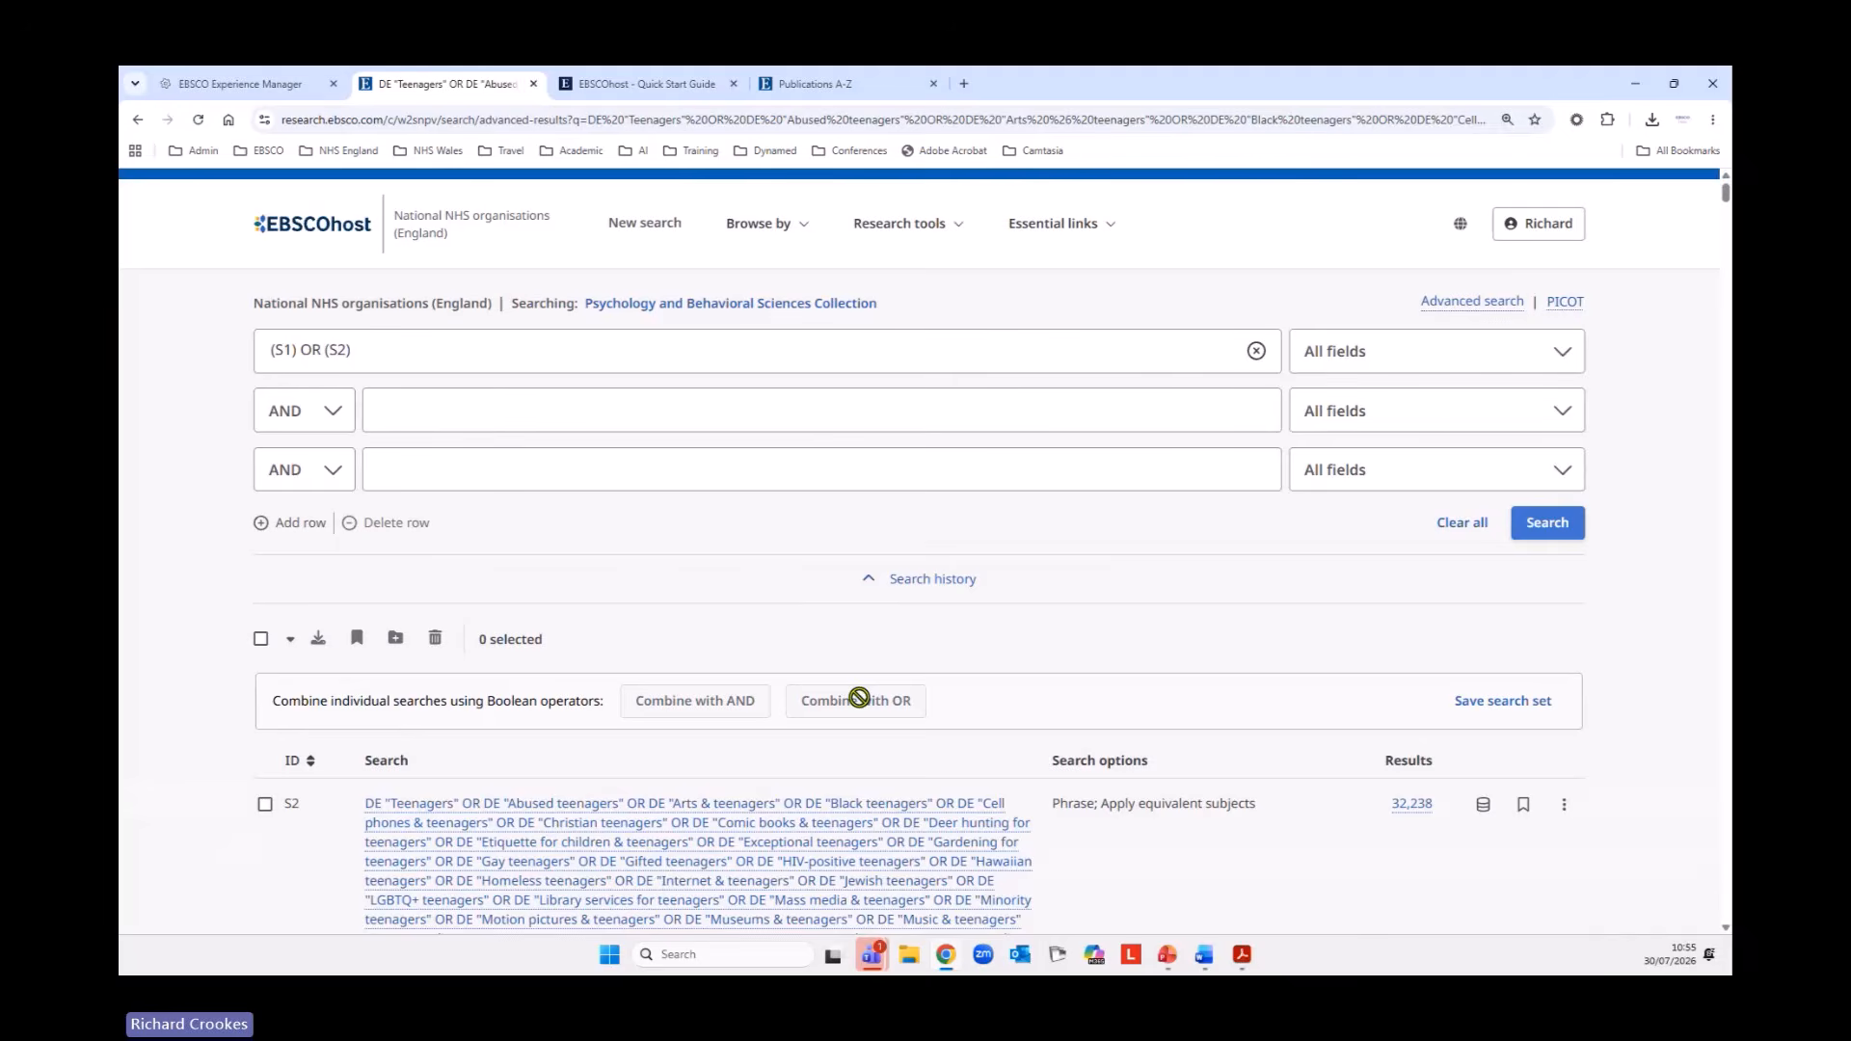
Run the combined search (S1) OR (S2) and compare its entry in the search history with S1 and S2.
{"action": "left_click_drag", "start_coordinate": [391, 351], "coordinate": [251, 353]}
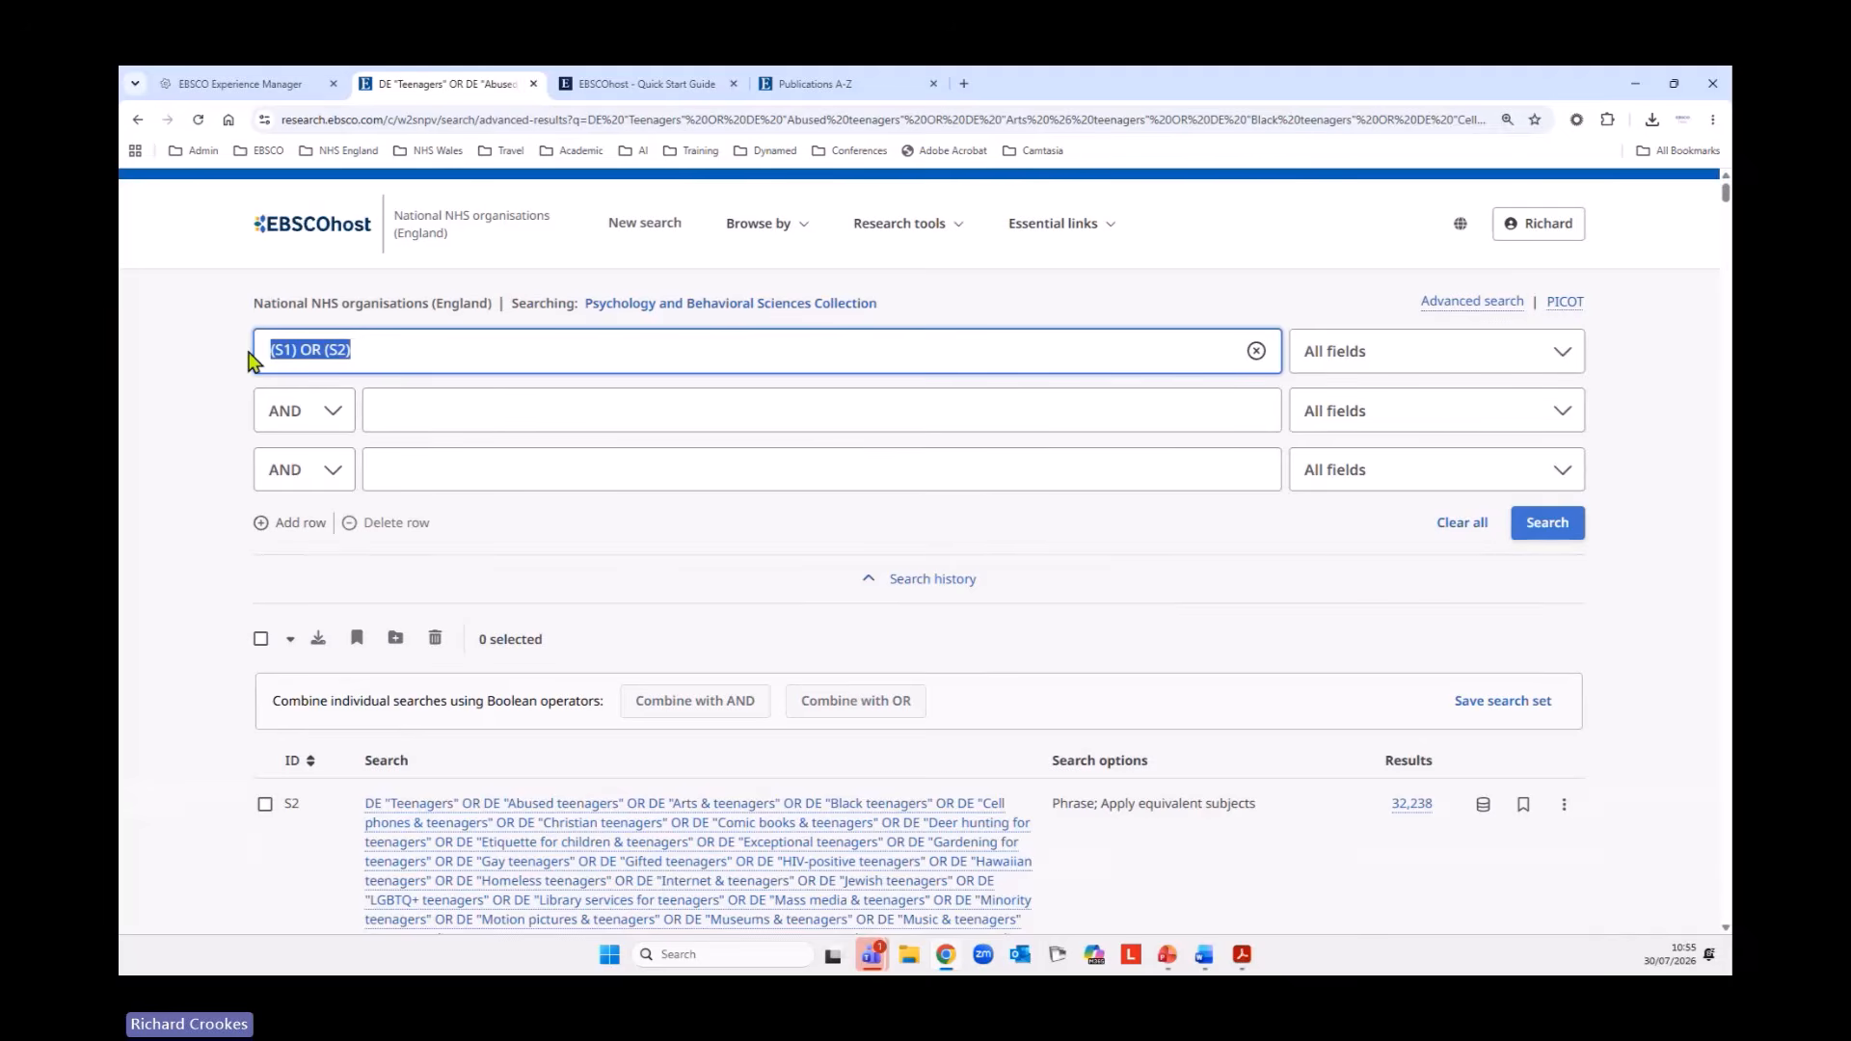
{"action": "left_click", "coordinate": [223, 395]}
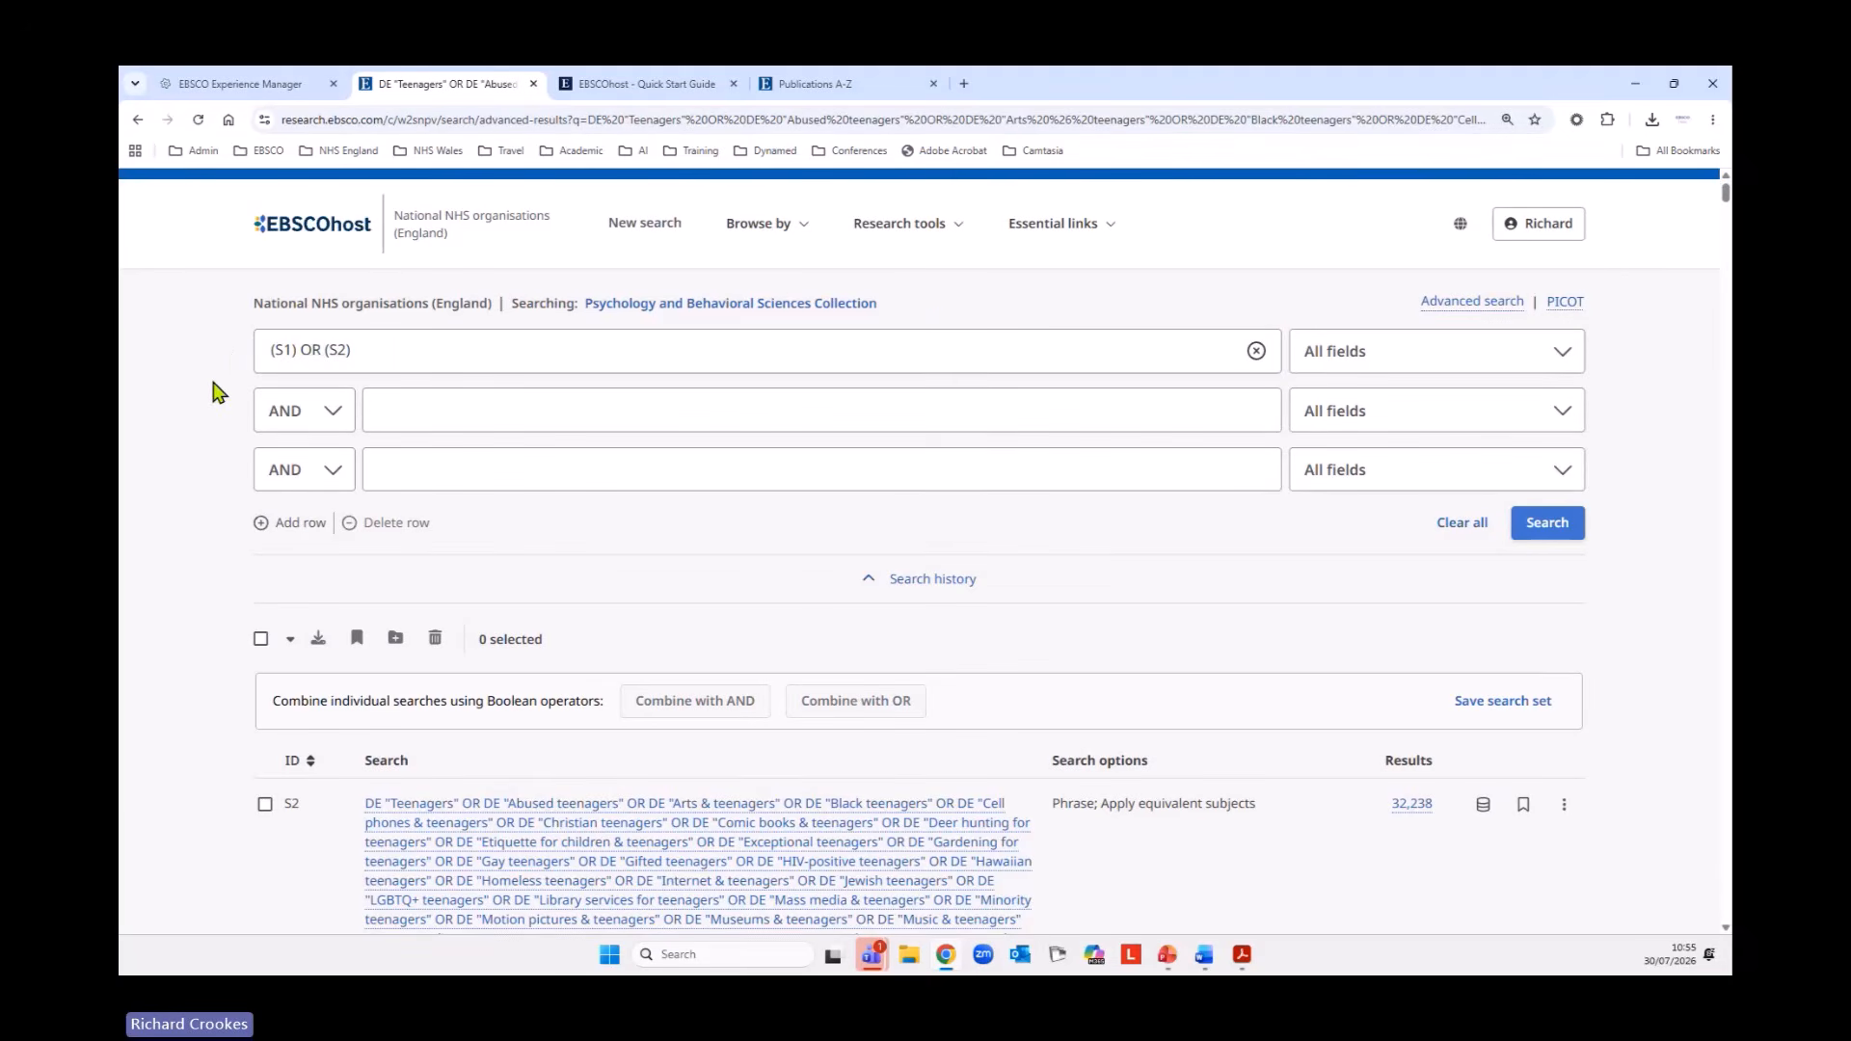
{"action": "left_click", "coordinate": [1559, 525]}
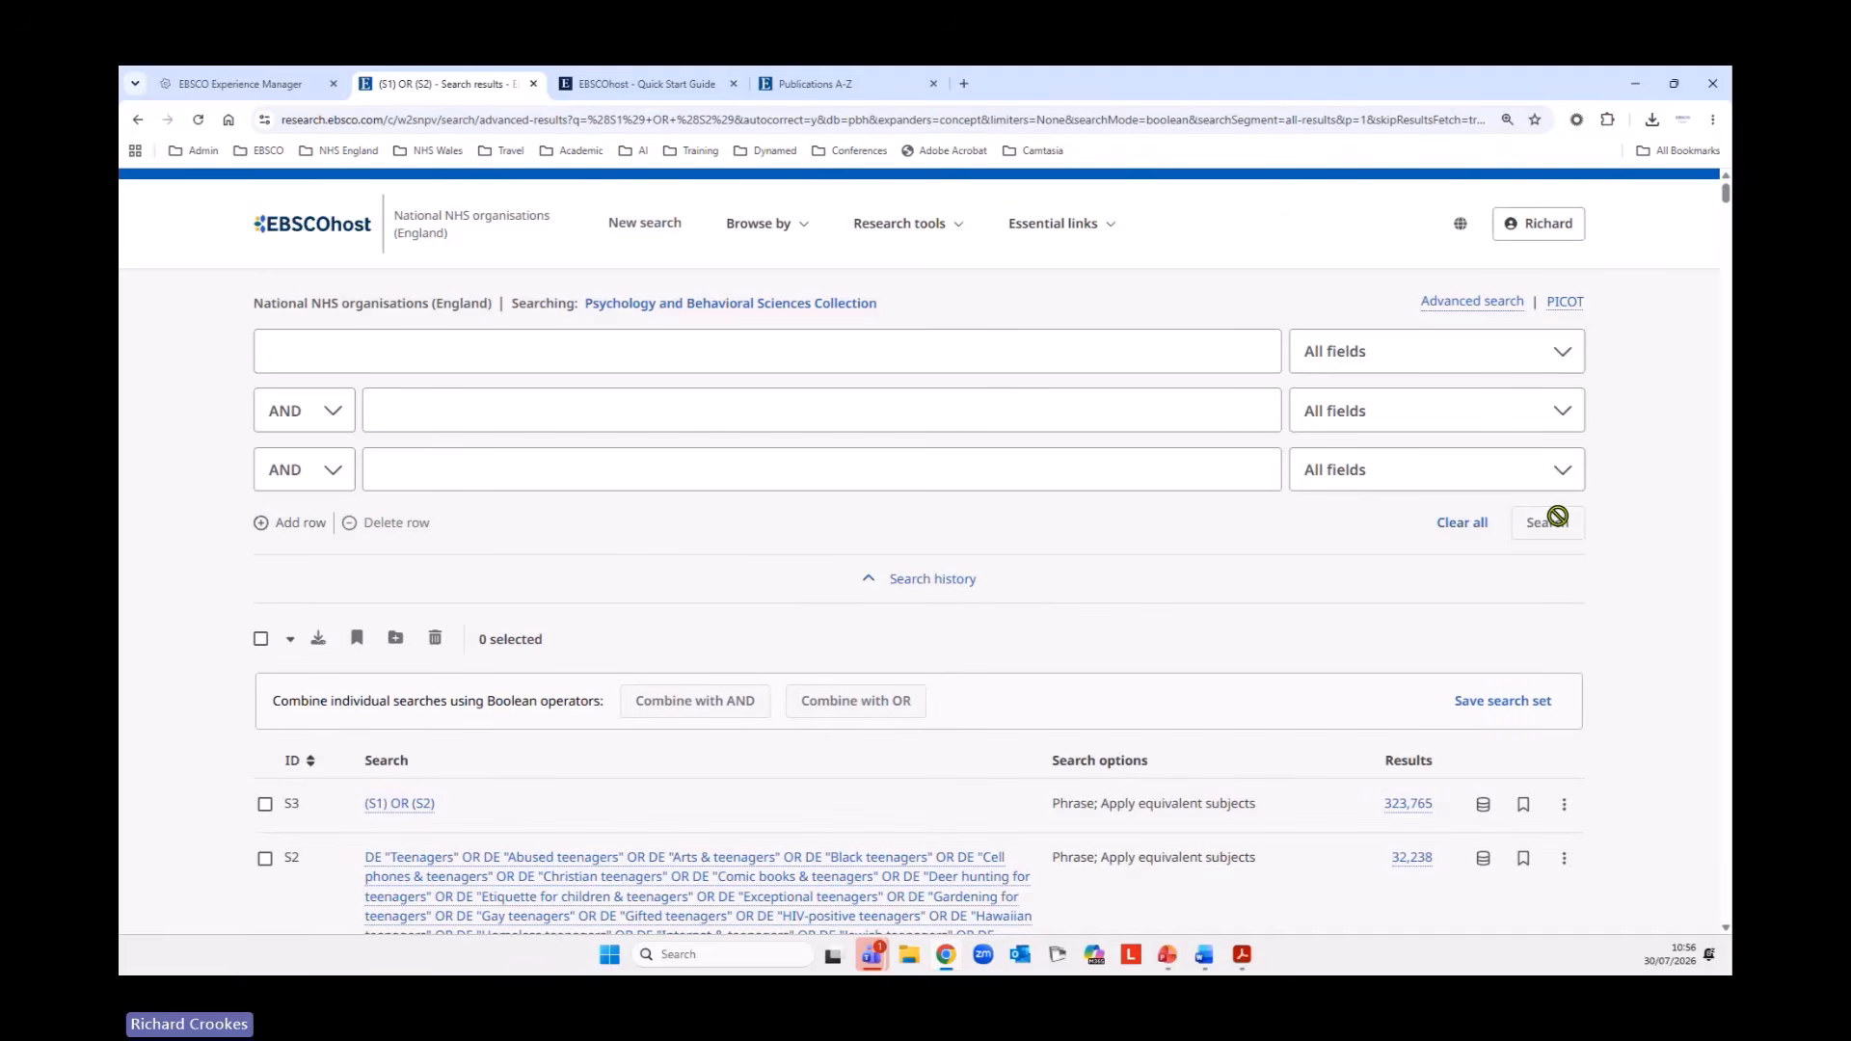
{"action": "scroll", "coordinate": [1136, 639], "scroll_direction": "down", "scroll_amount": 2}
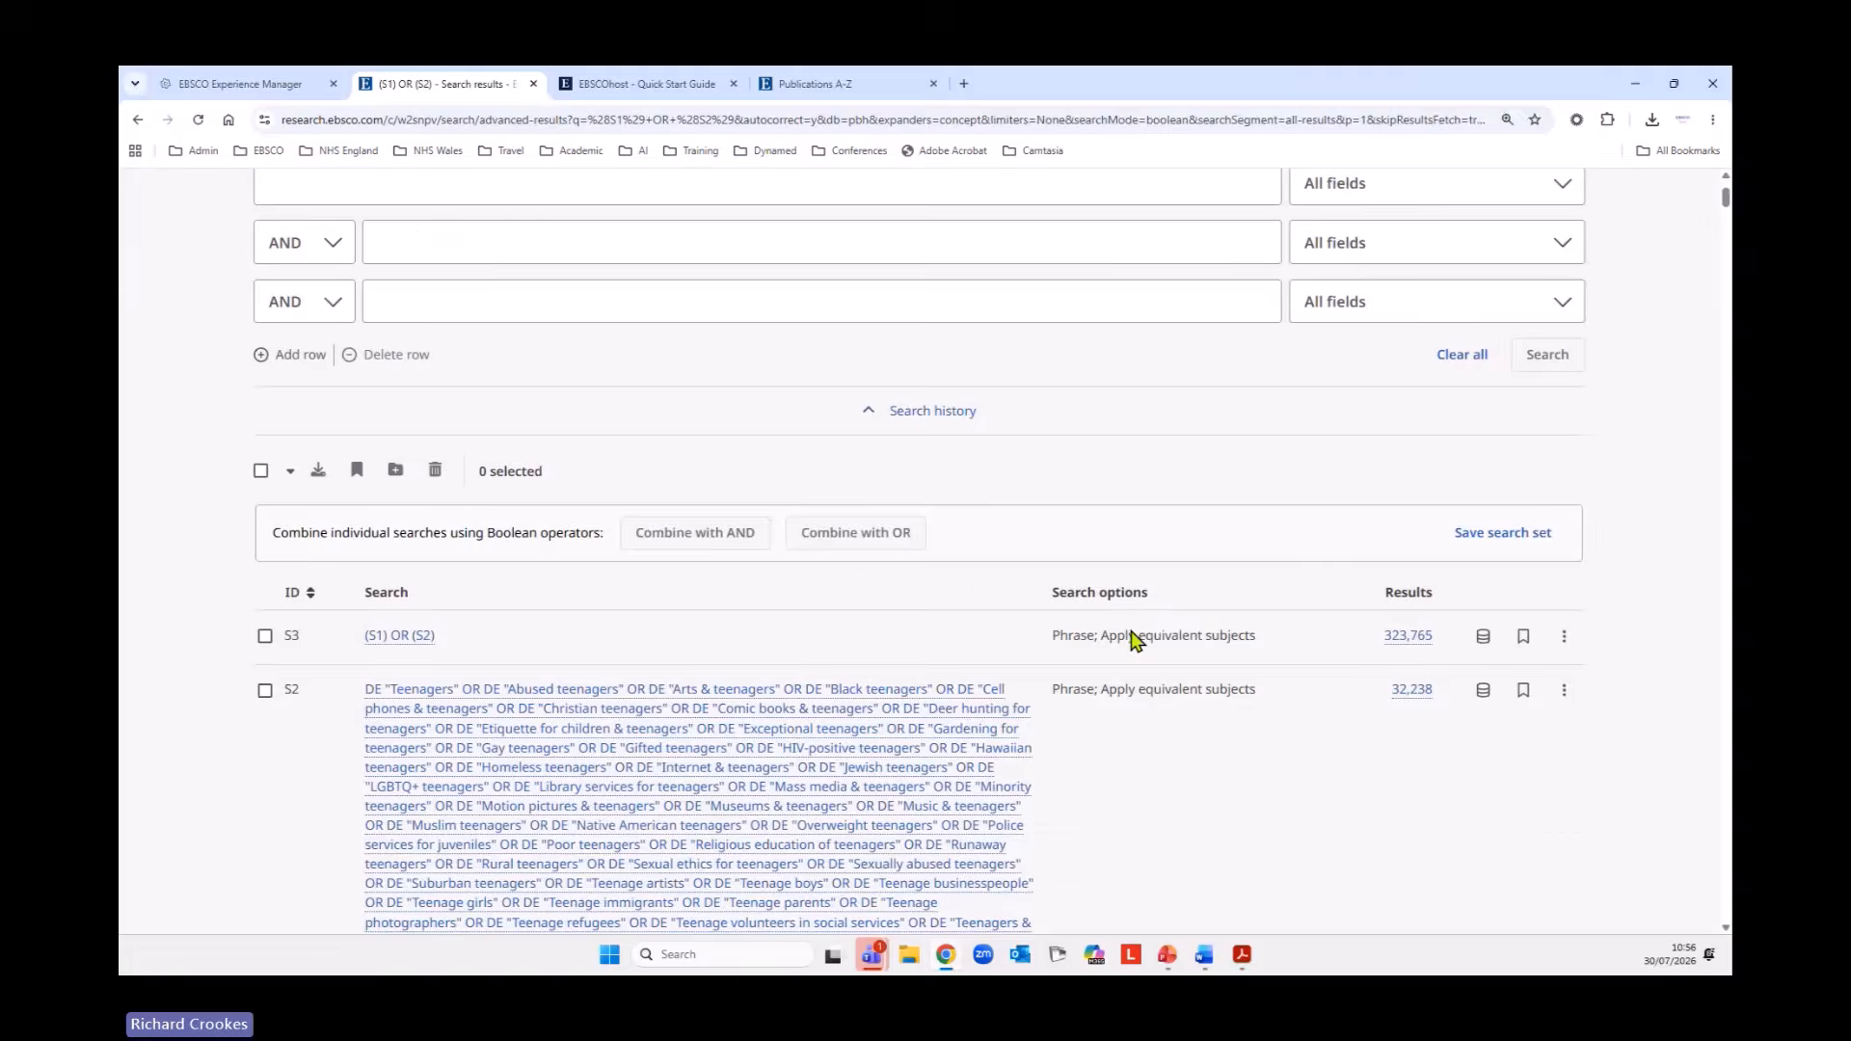
{"action": "scroll", "coordinate": [1135, 639], "scroll_direction": "down", "scroll_amount": 3}
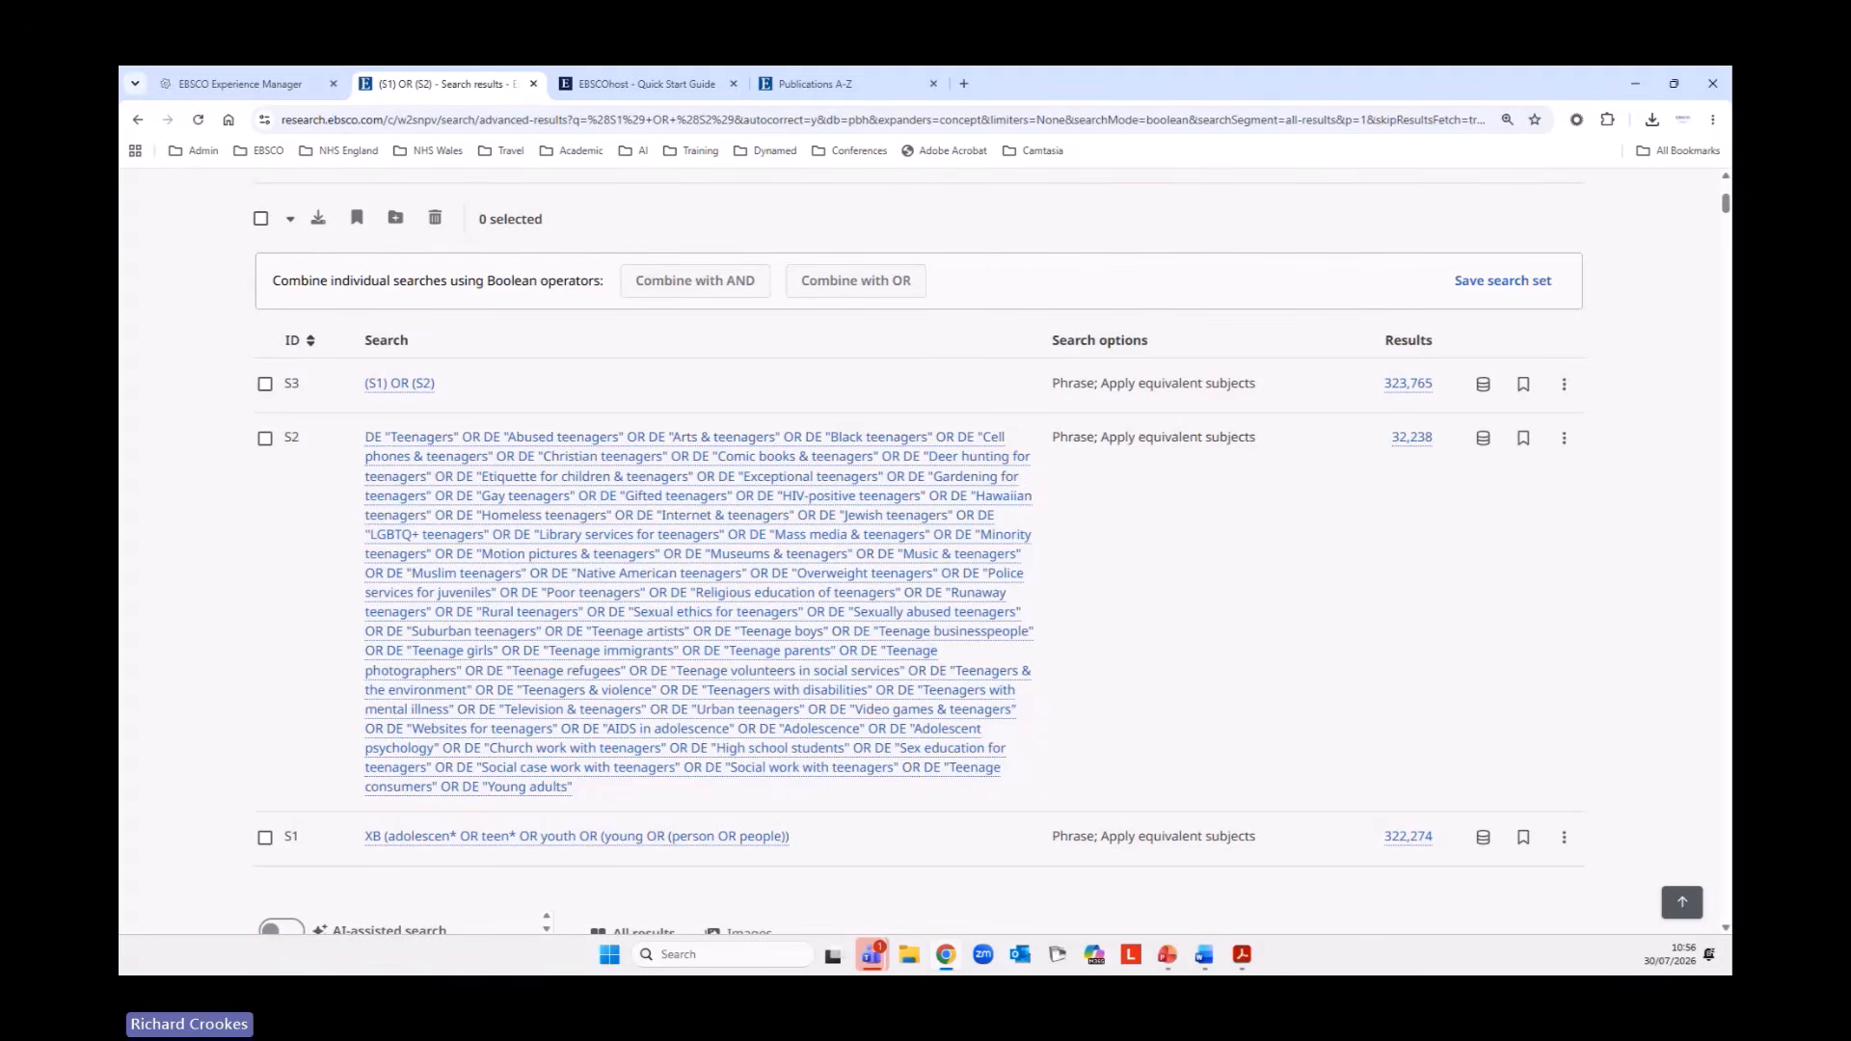
Enter (eating n2 disorder*) OR anorex* as the first keywords in the top search row.
{"action": "scroll", "coordinate": [781, 533], "scroll_direction": "up", "scroll_amount": 5}
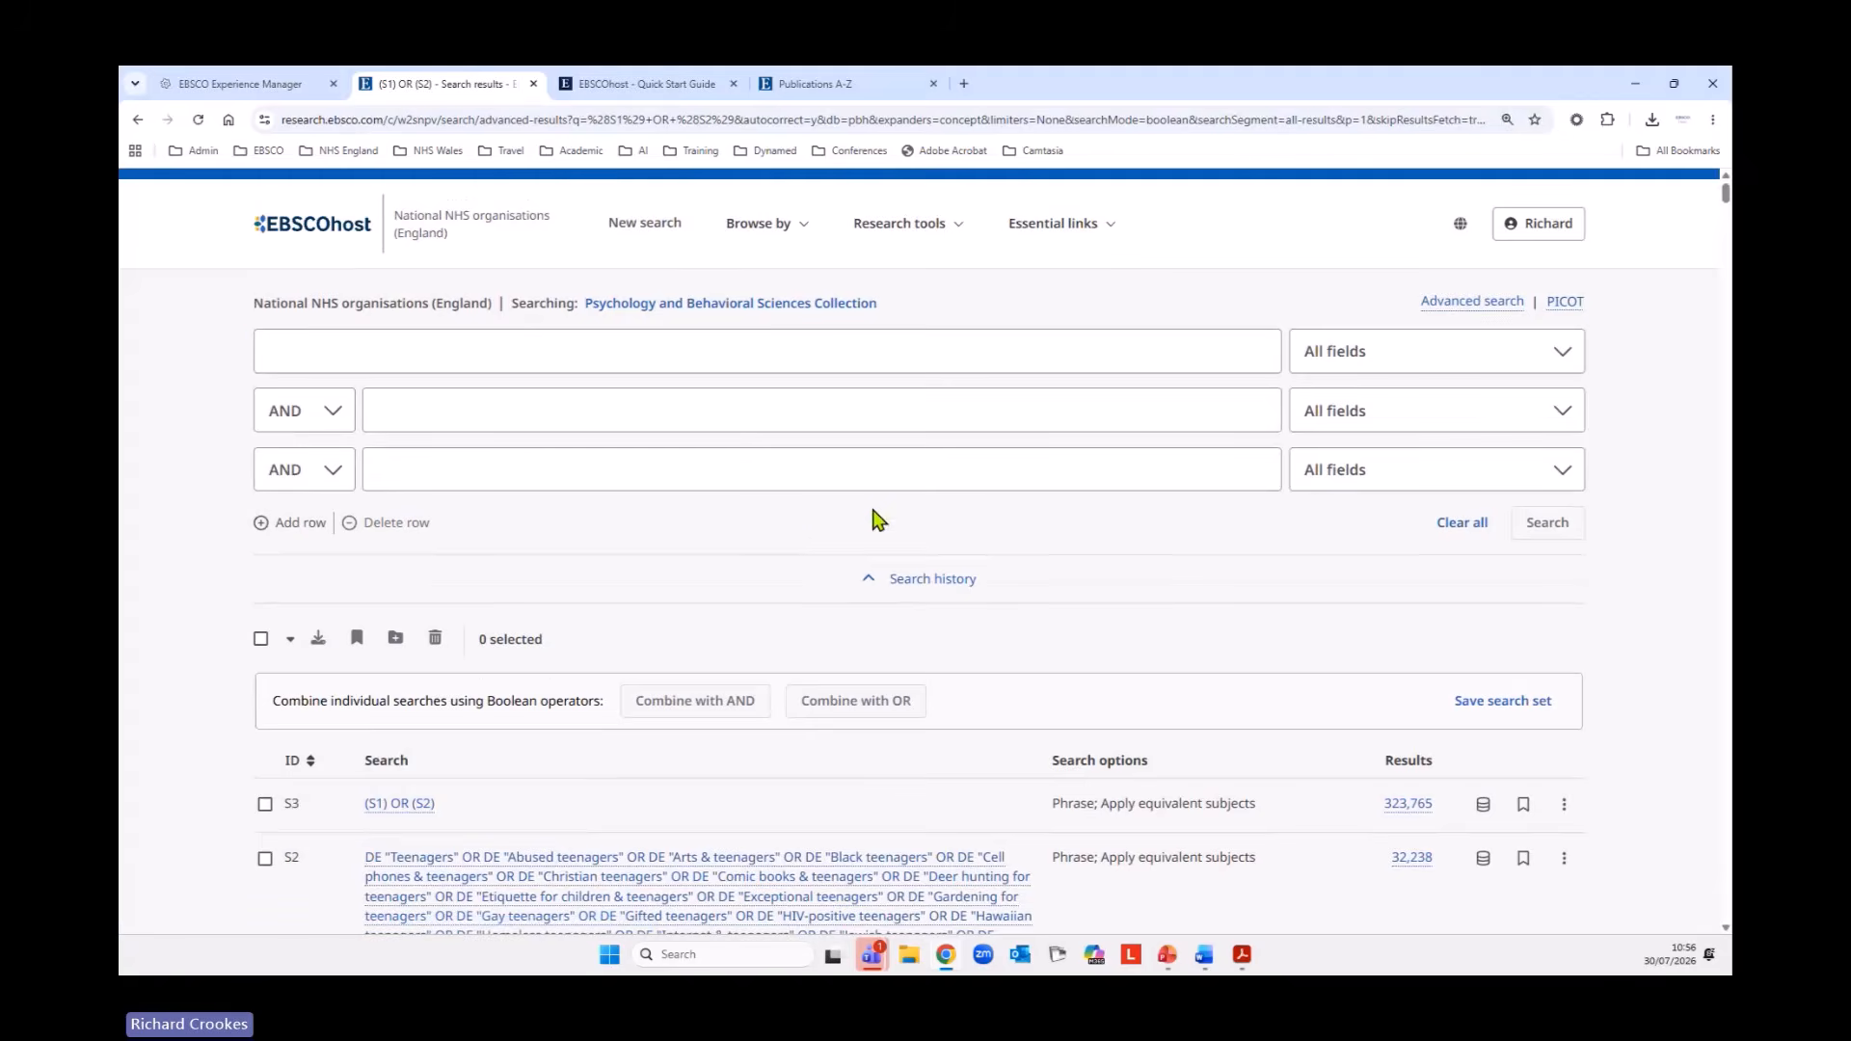
{"action": "left_click", "coordinate": [758, 359]}
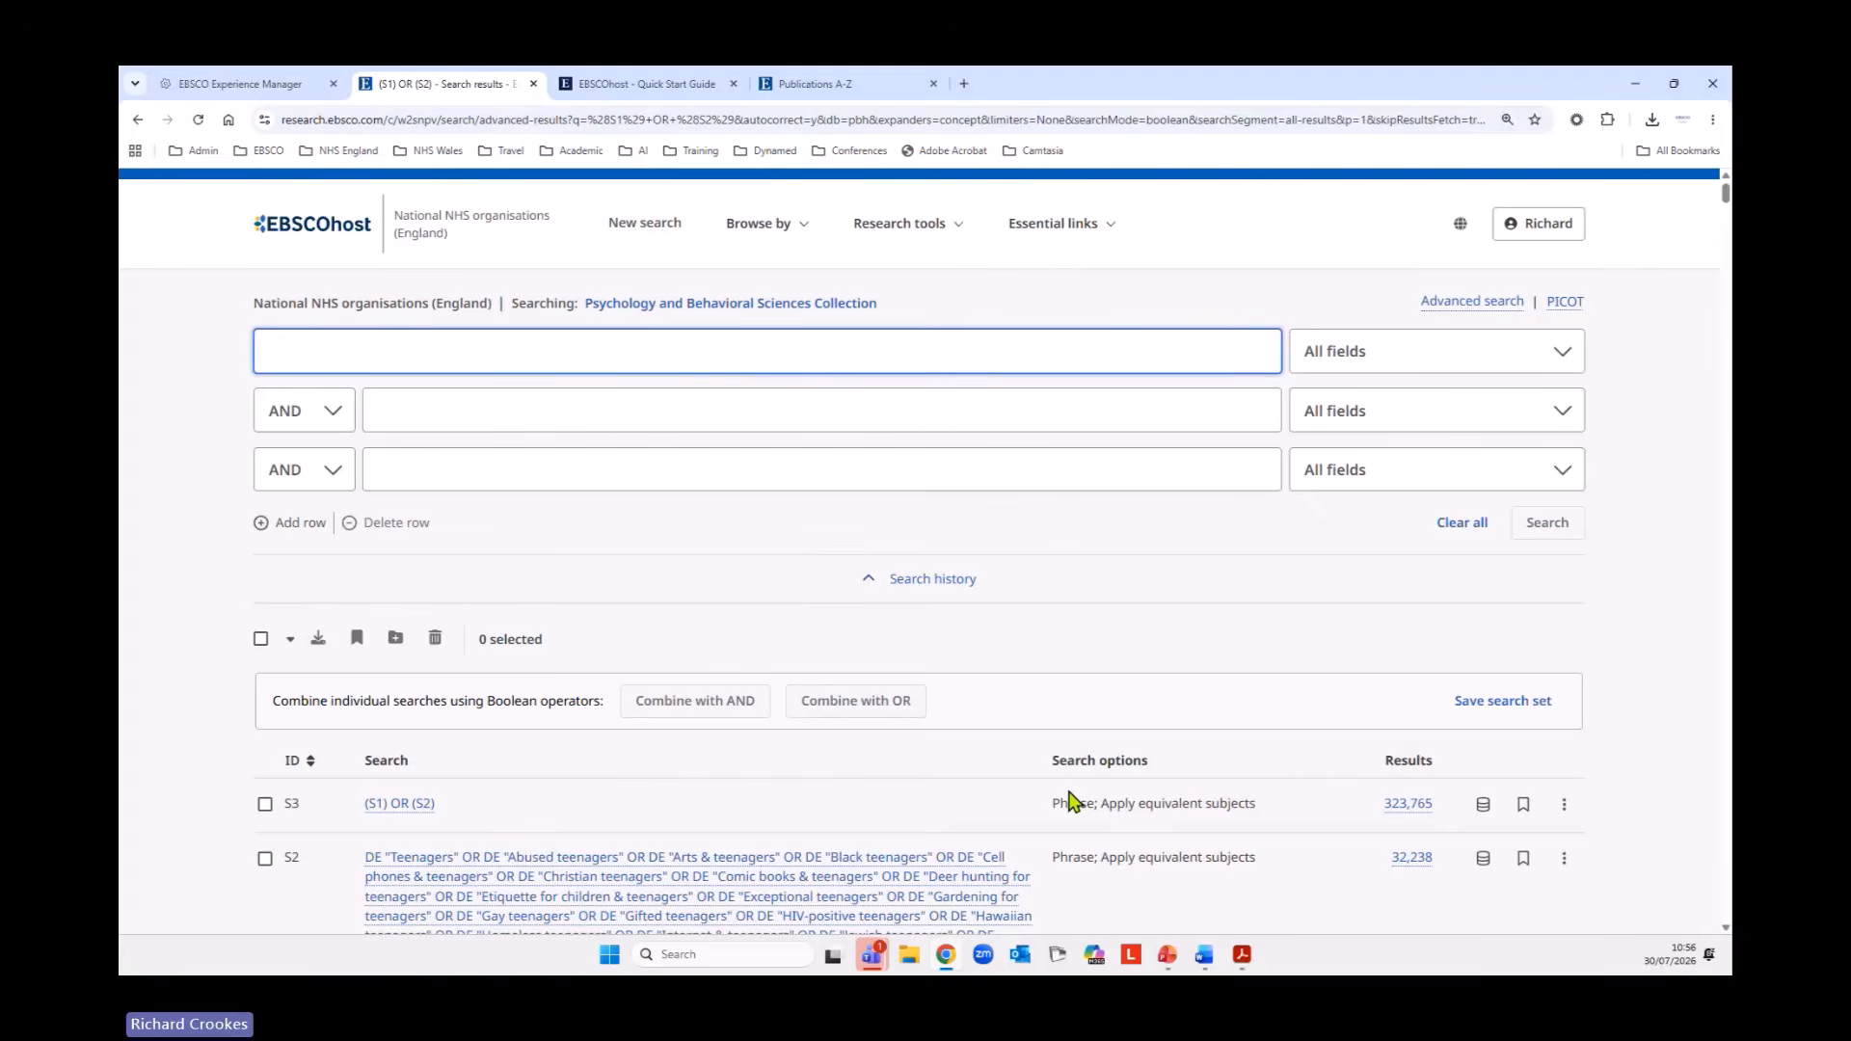
{"action": "type", "text": "(eating"}
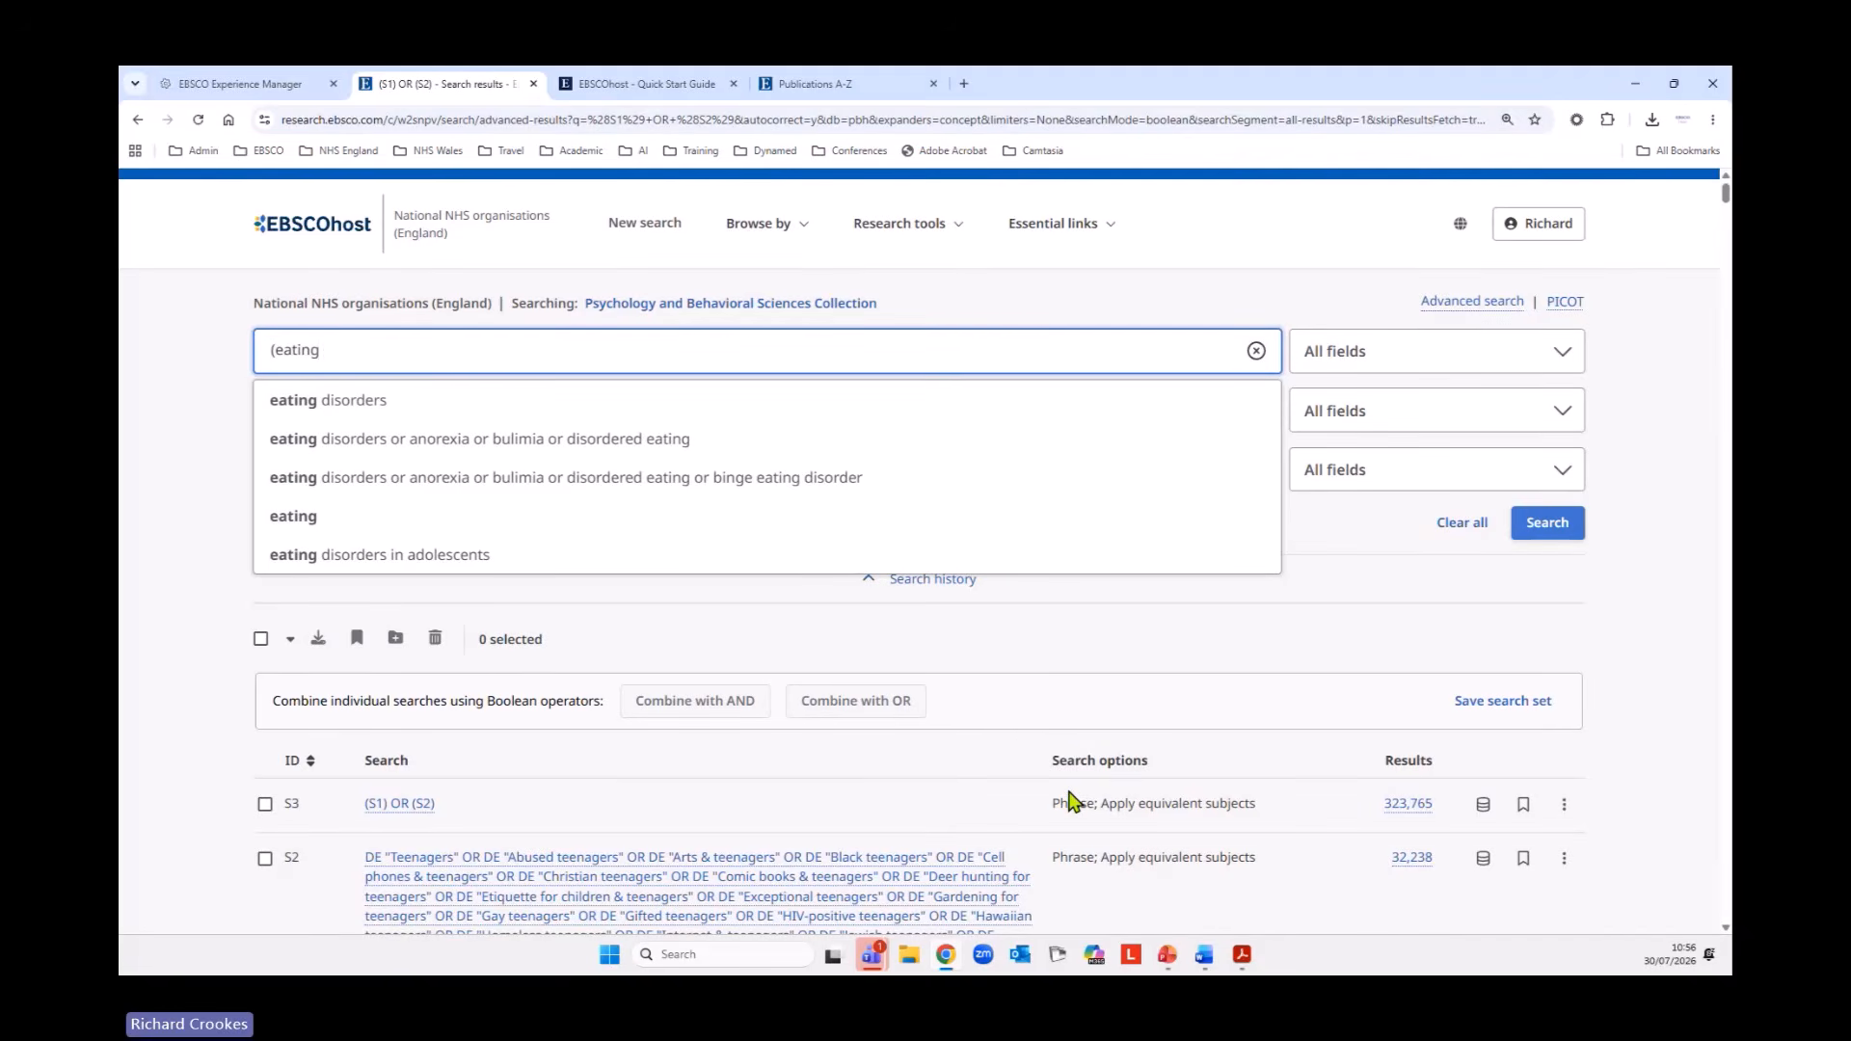
{"action": "type", "text": " n2 "}
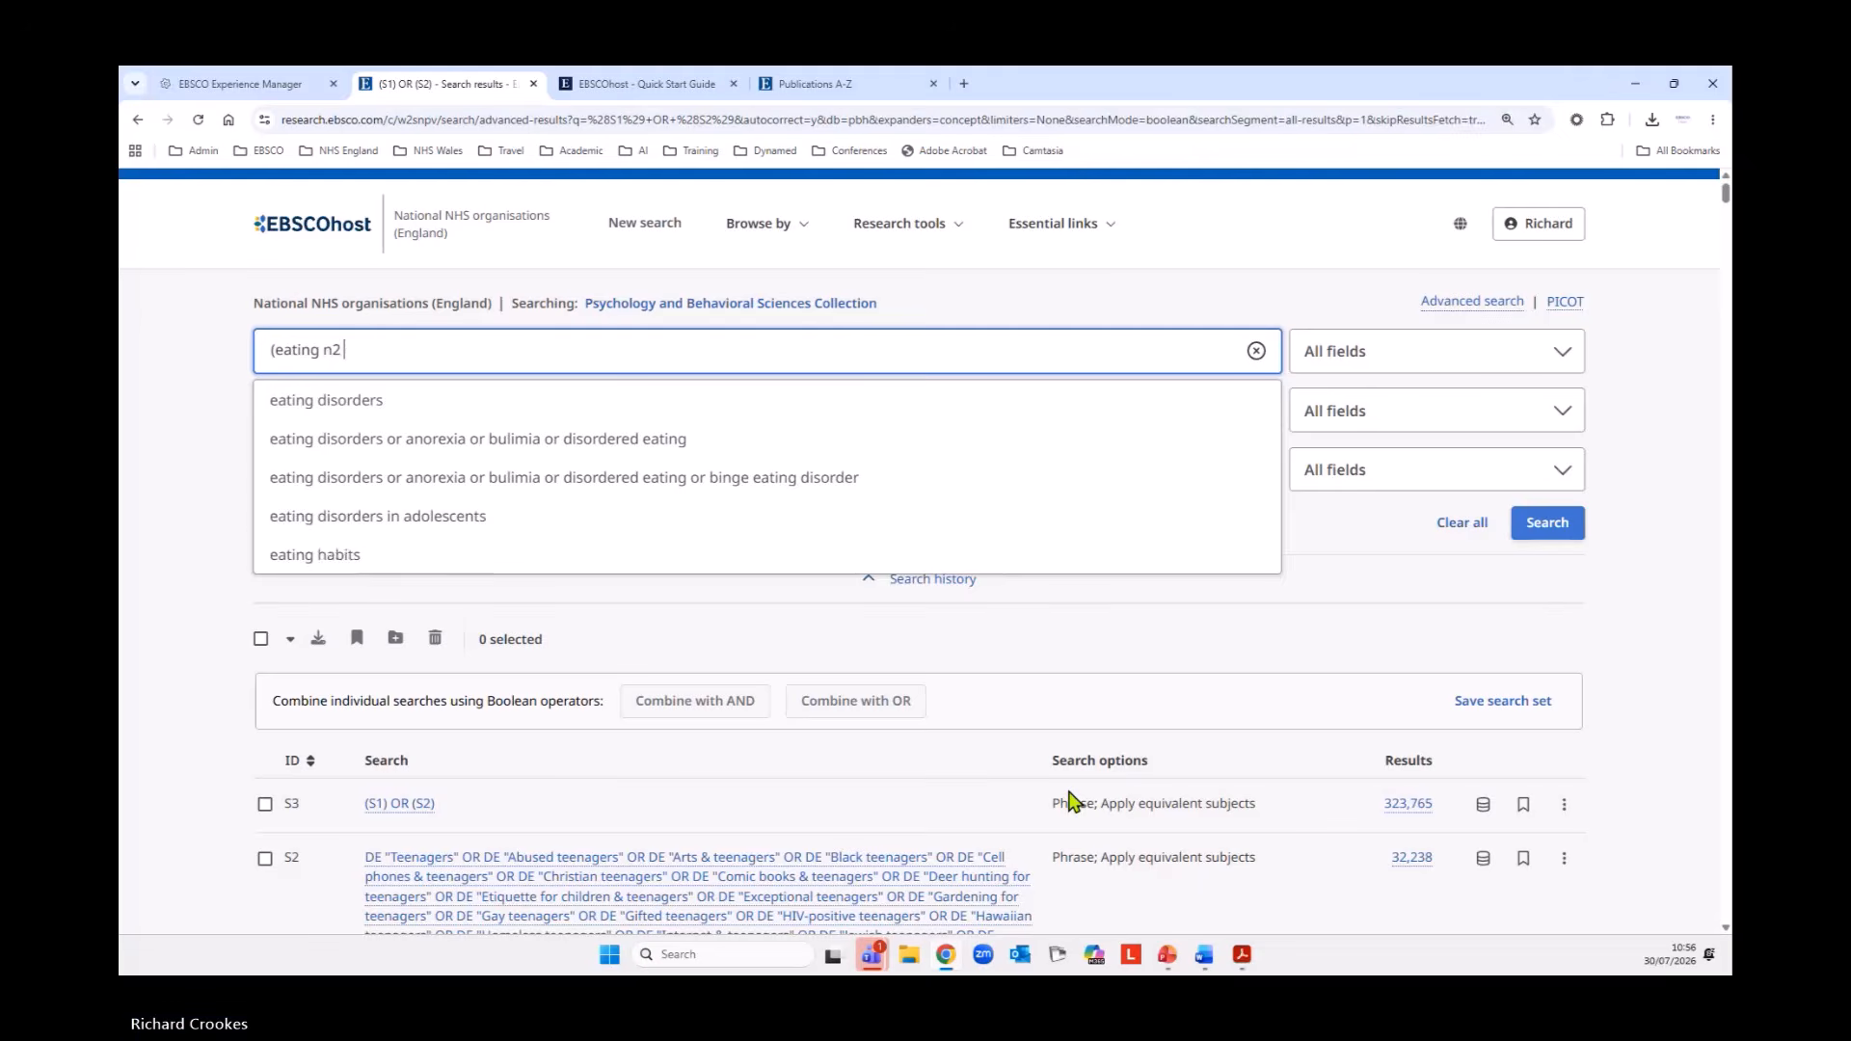
{"action": "type", "text": "disorder"}
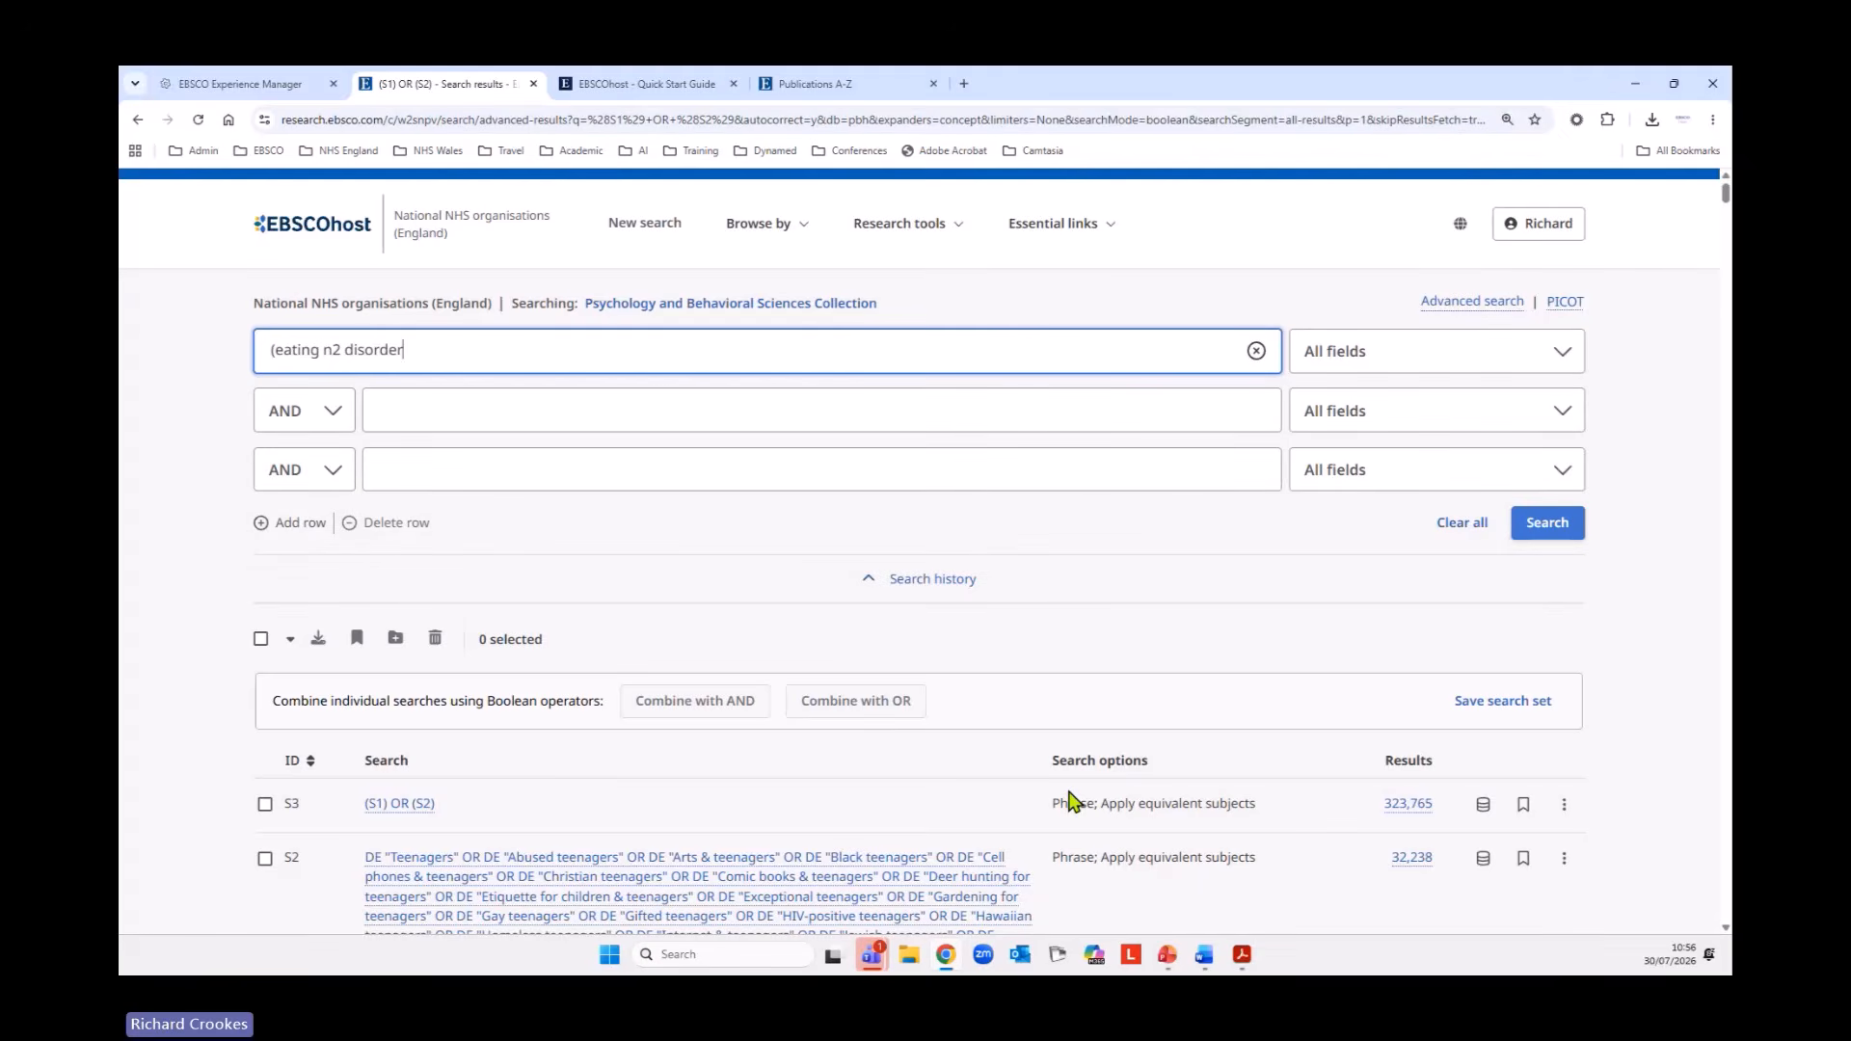
{"action": "type", "text": "*"}
{"action": "type", "text": "OR "}
{"action": "type", "text": "anoer"}
{"action": "type", "text": "rex"}
{"action": "type", "text": "*"}
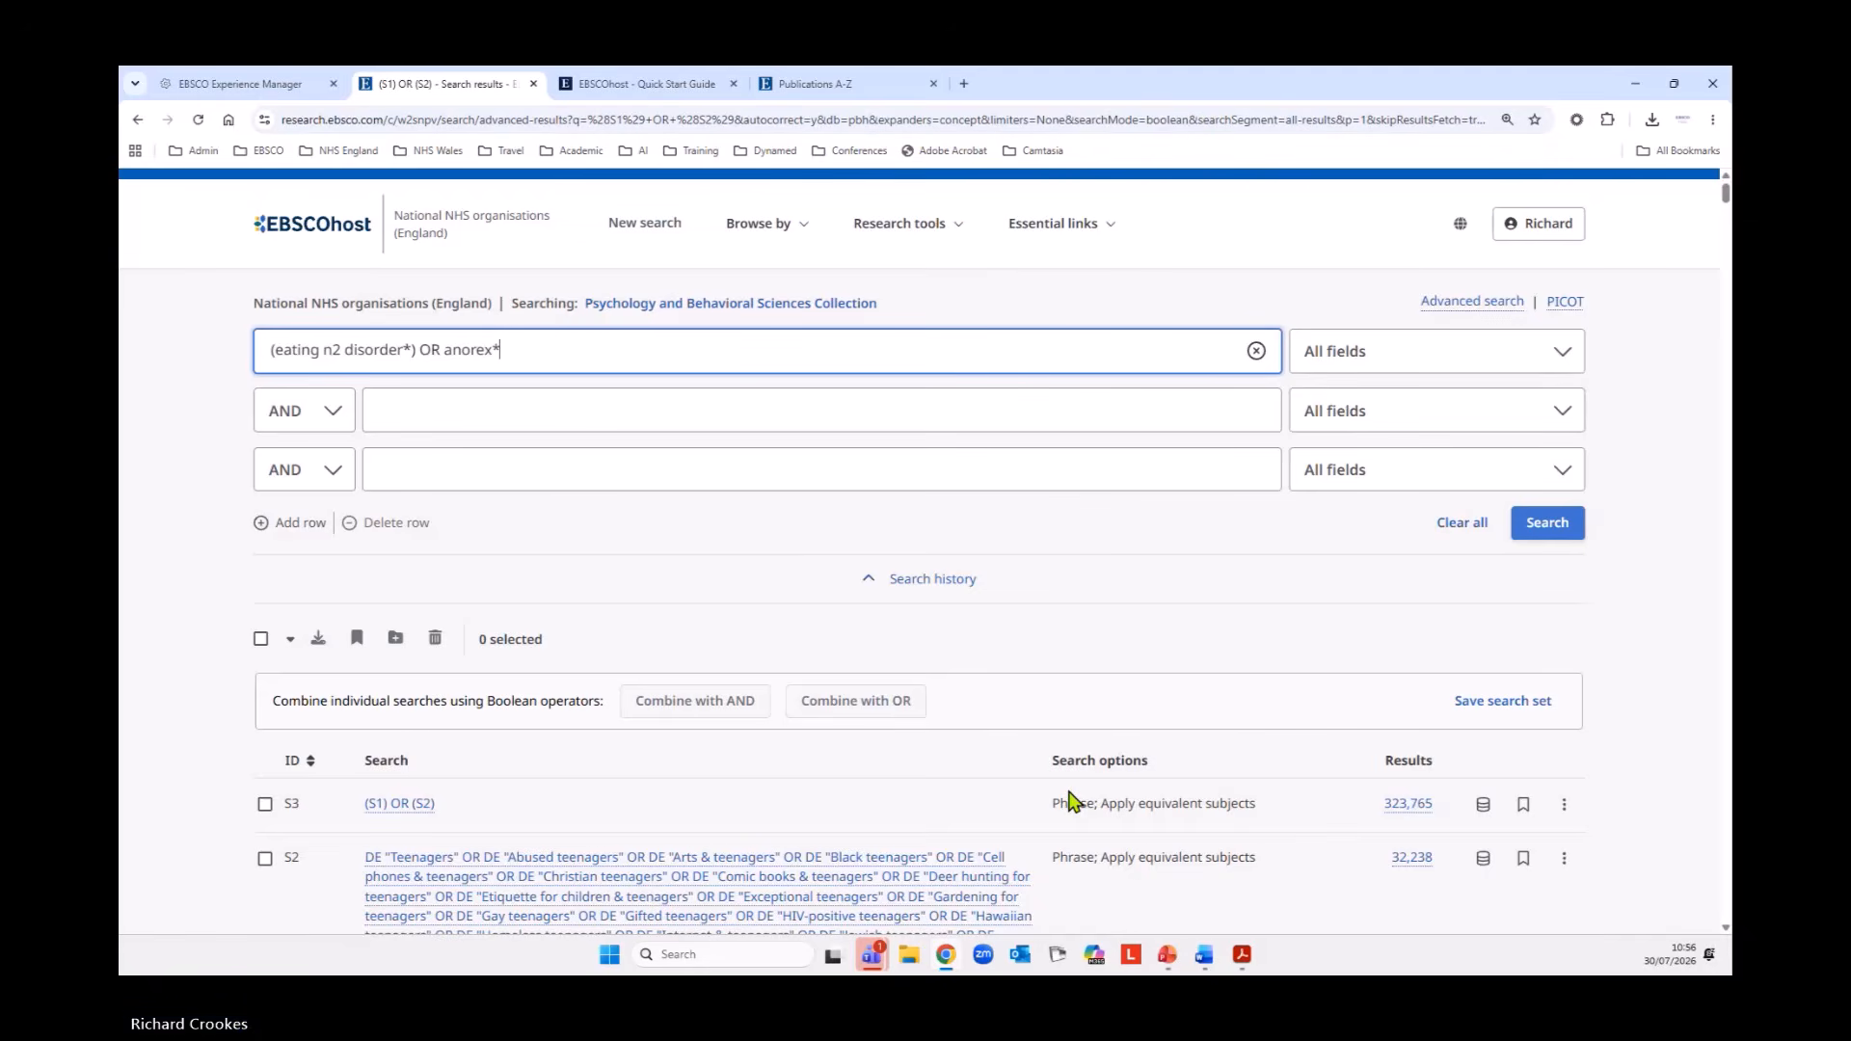
{"action": "type", "text": " OR bulim"}
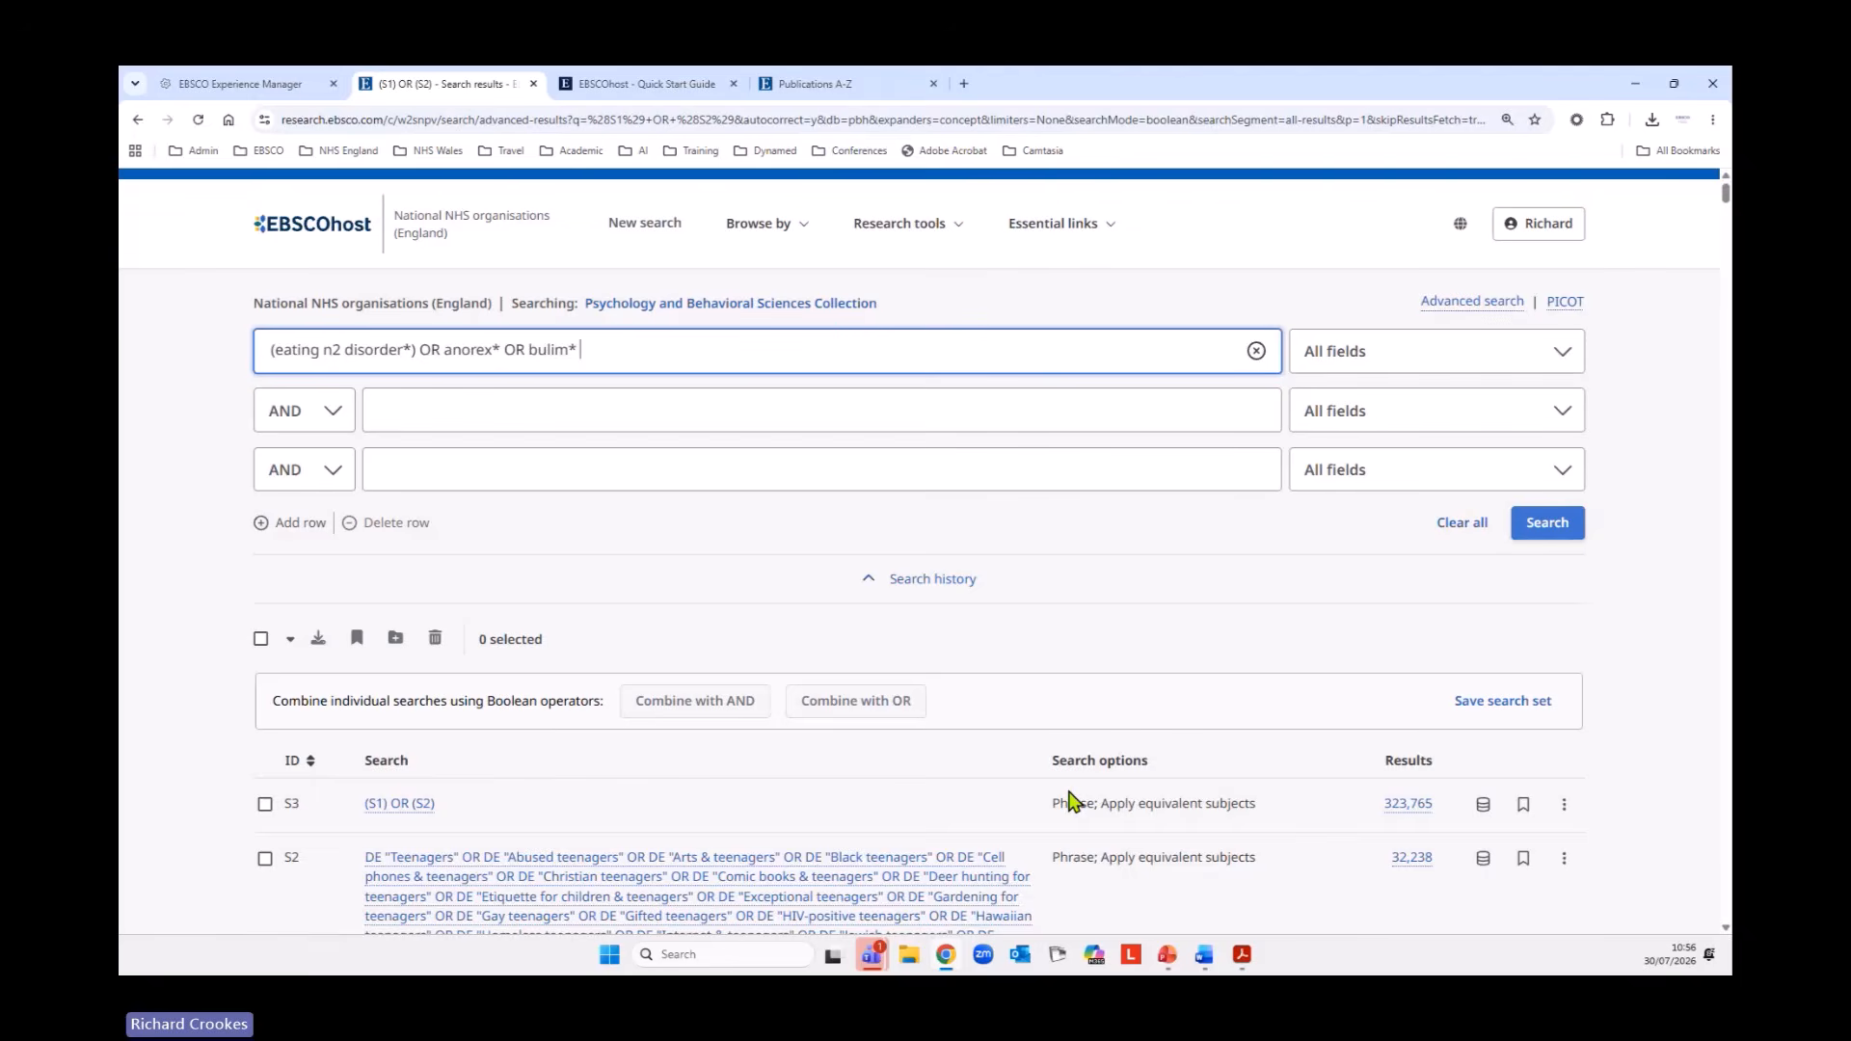
{"action": "type", "text": "* OR P"}
{"action": "type", "text": "pr"}
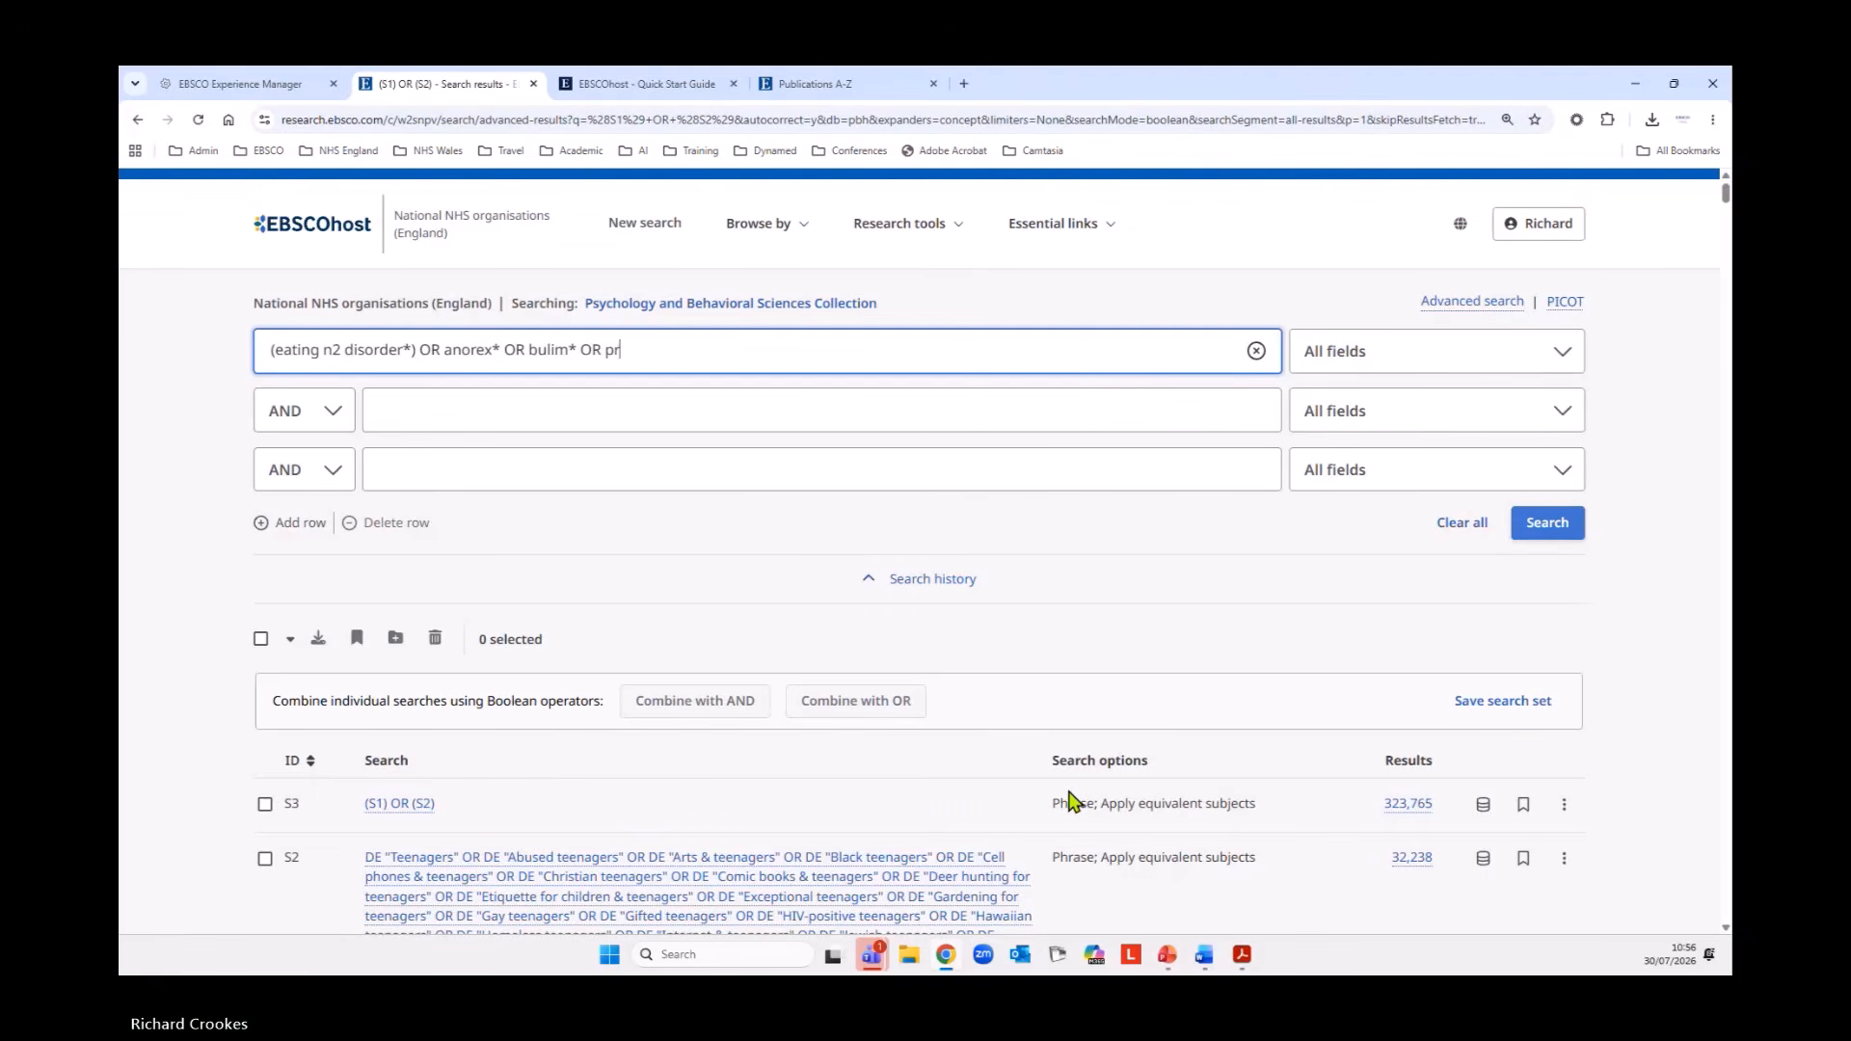
{"action": "type", "text": "urg"}
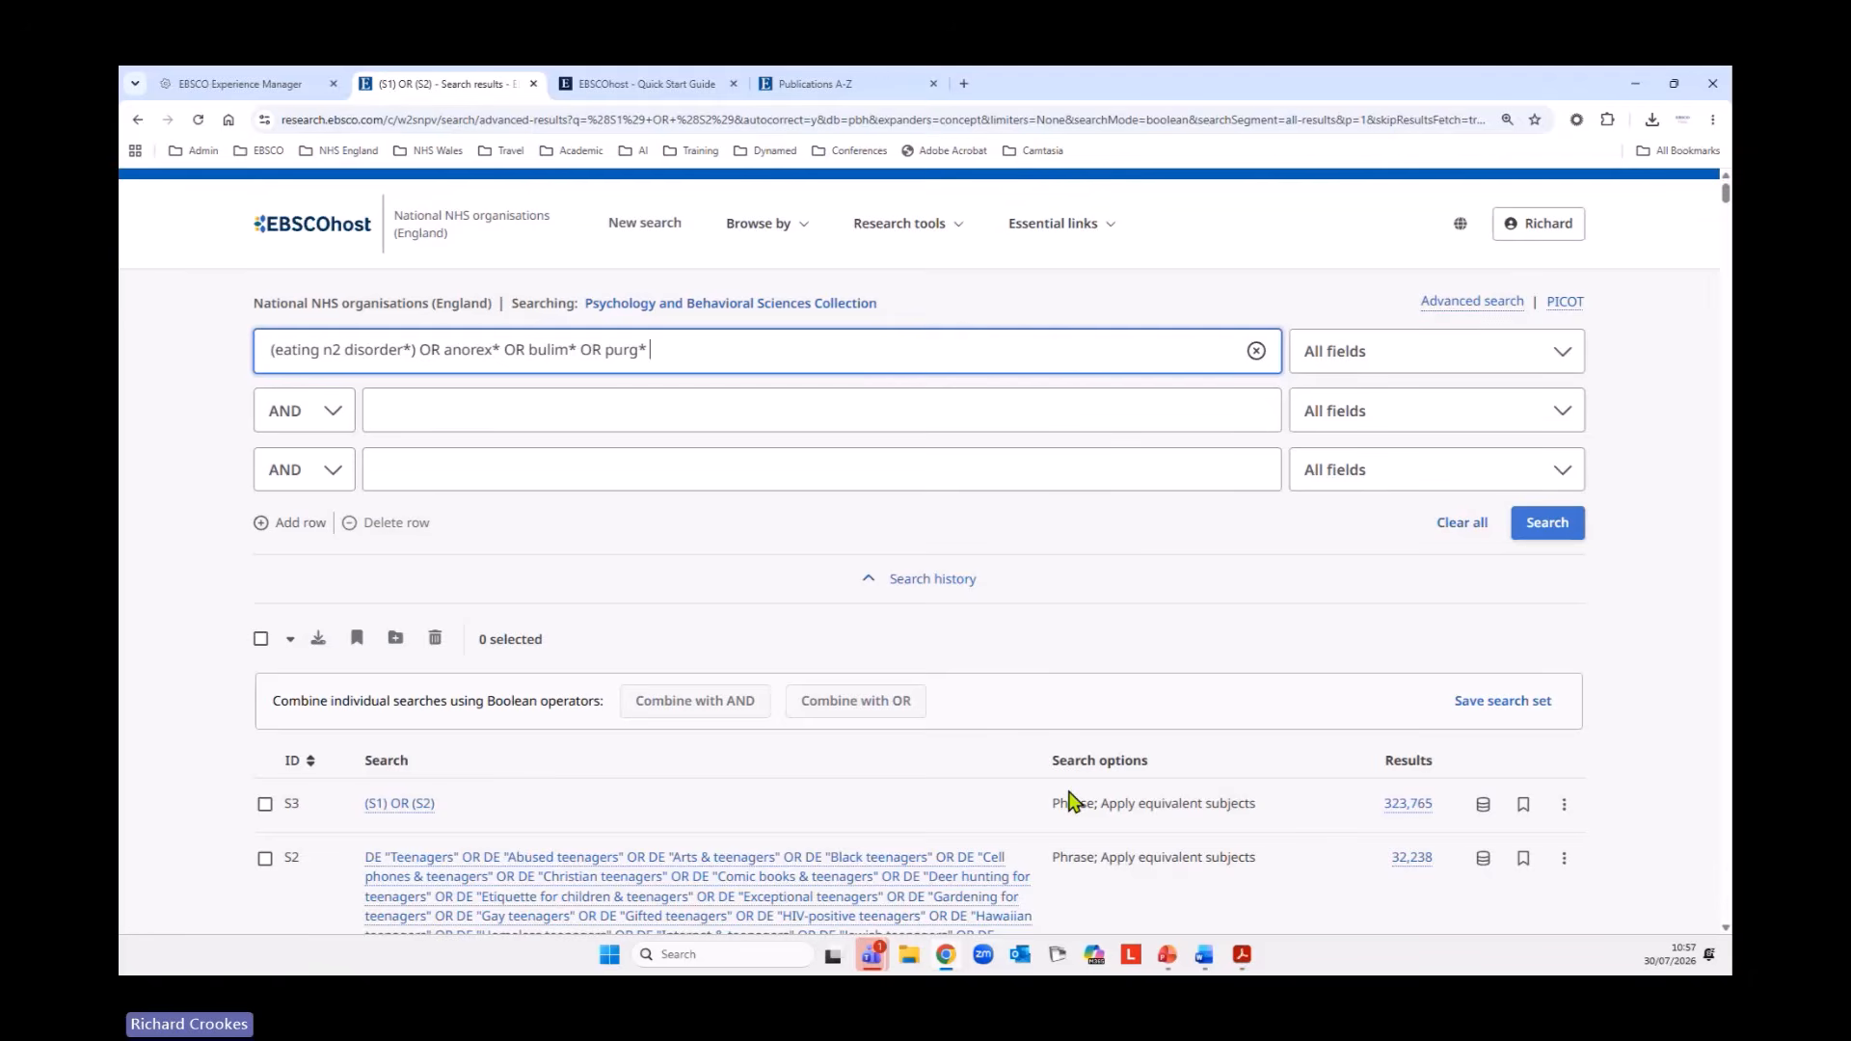
{"action": "type", "text": "* OR vmo"}
Extend the keyword string with OR bulim* OR purg* OR vomit*.
{"action": "key", "text": "BackSpace"}
{"action": "type", "text": "omit"}
{"action": "type", "text": "* "}
{"action": "type", "text": "OR (bigne"}
Complete the keyword string with OR (binge OR (eating OR drinking)).
{"action": "key", "text": "BackSpace"}
{"action": "key", "text": "BackSpace"}
{"action": "key", "text": "BackSpace"}
{"action": "type", "text": "nge OR"}
{"action": "type", "text": "(eating "}
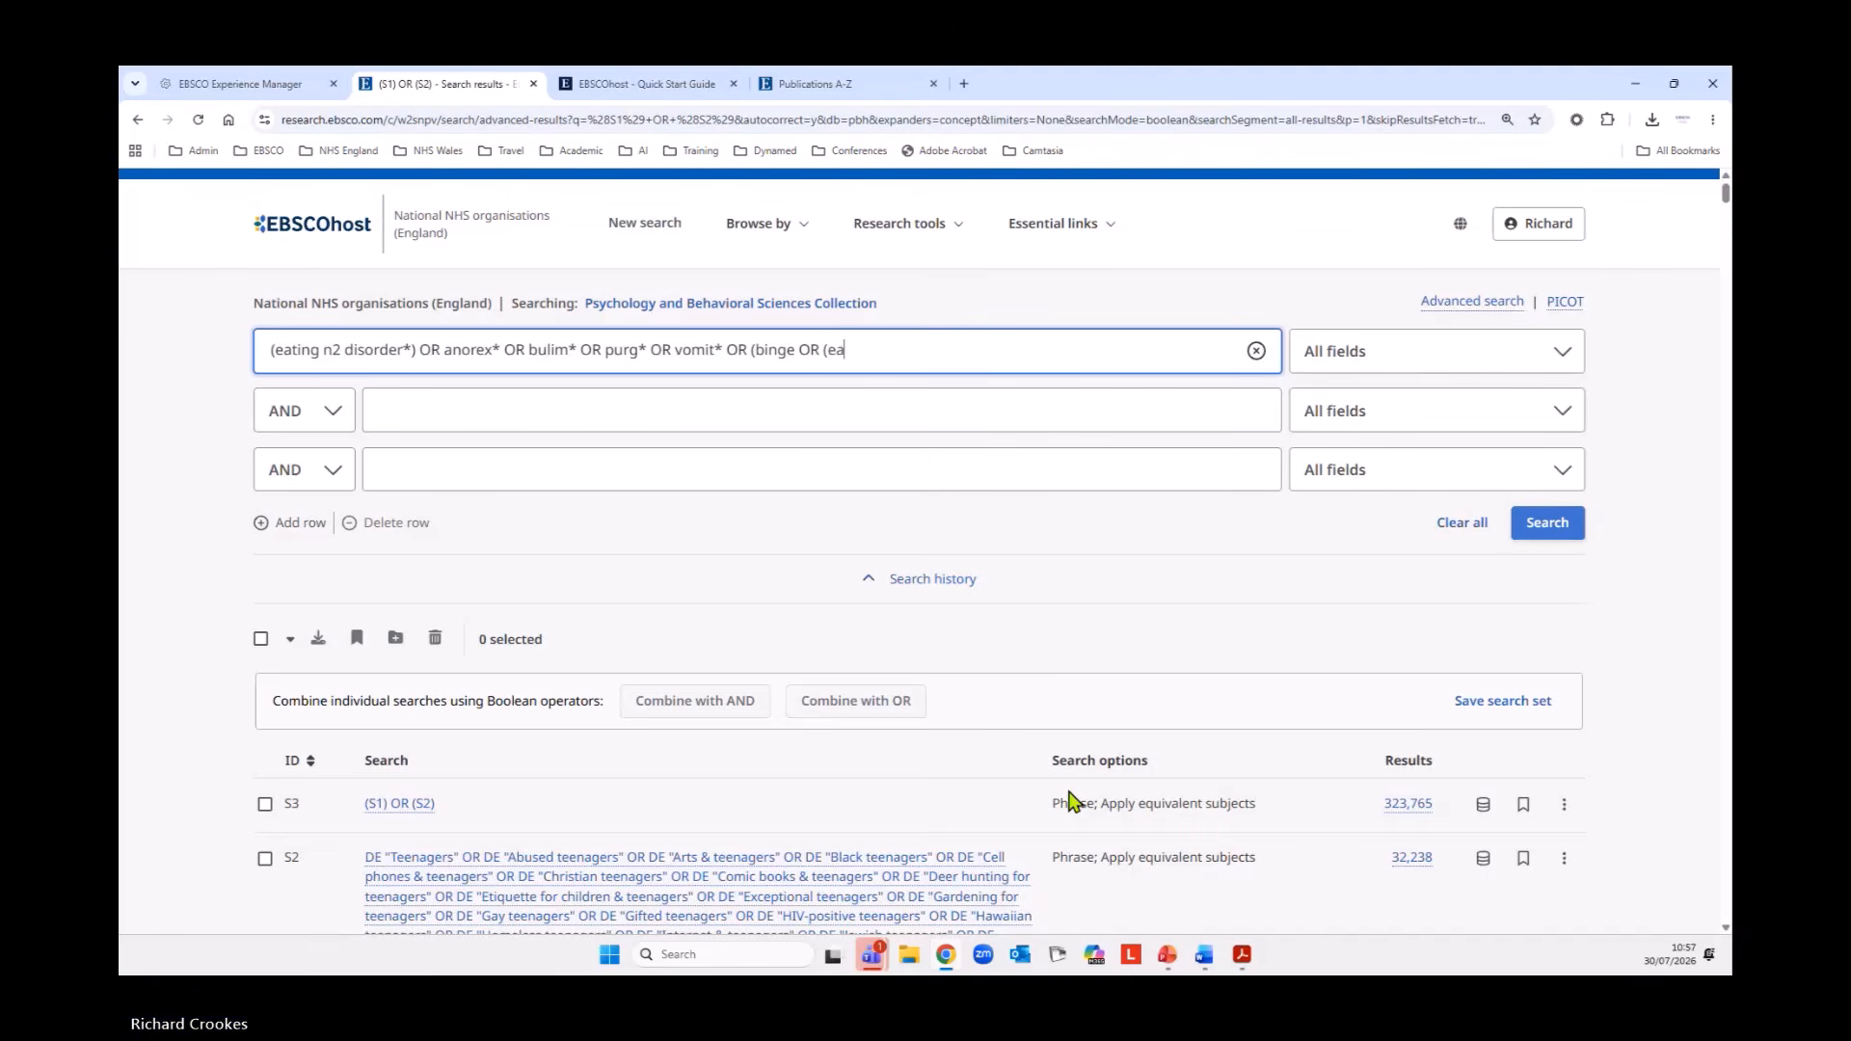
{"action": "type", "text": "OR drinking)"}
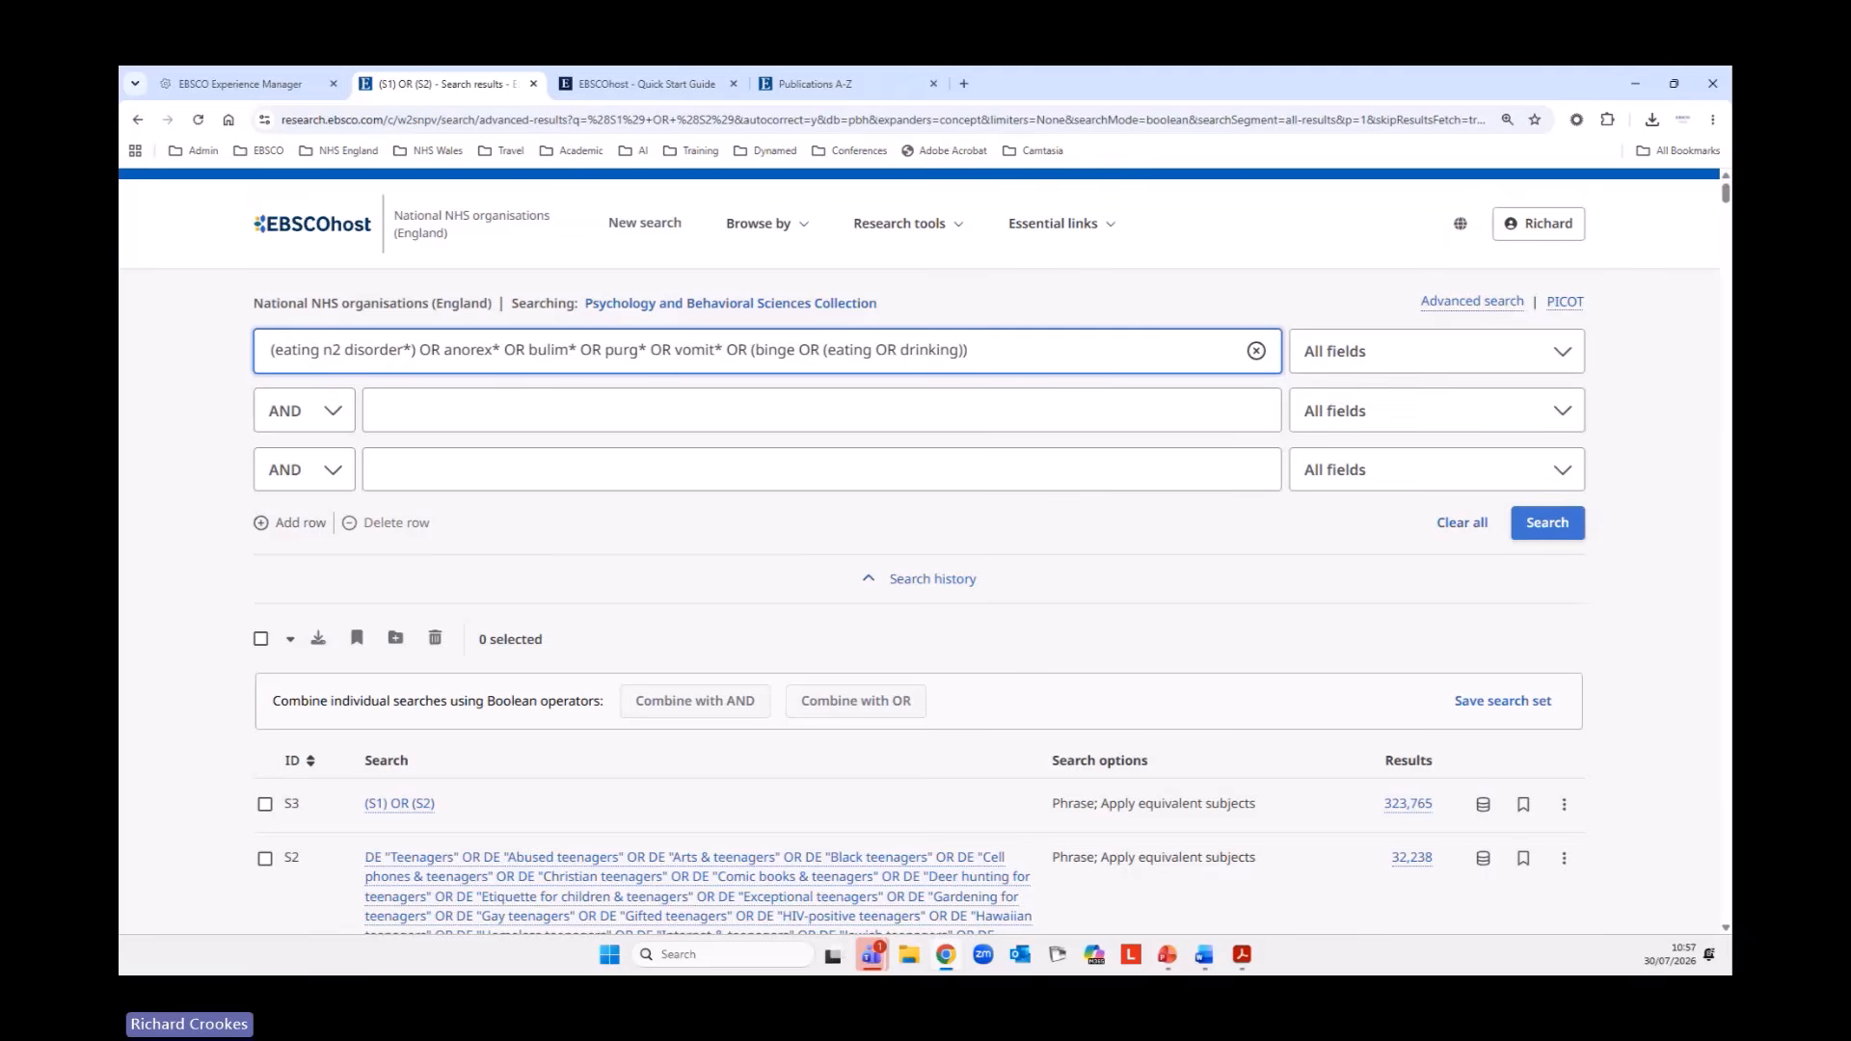
Restrict the eating disorder keywords to Title or Abstract - XB and run the search.
{"action": "left_click", "coordinate": [1562, 364]}
{"action": "scroll", "coordinate": [1531, 530], "scroll_direction": "down", "scroll_amount": 1}
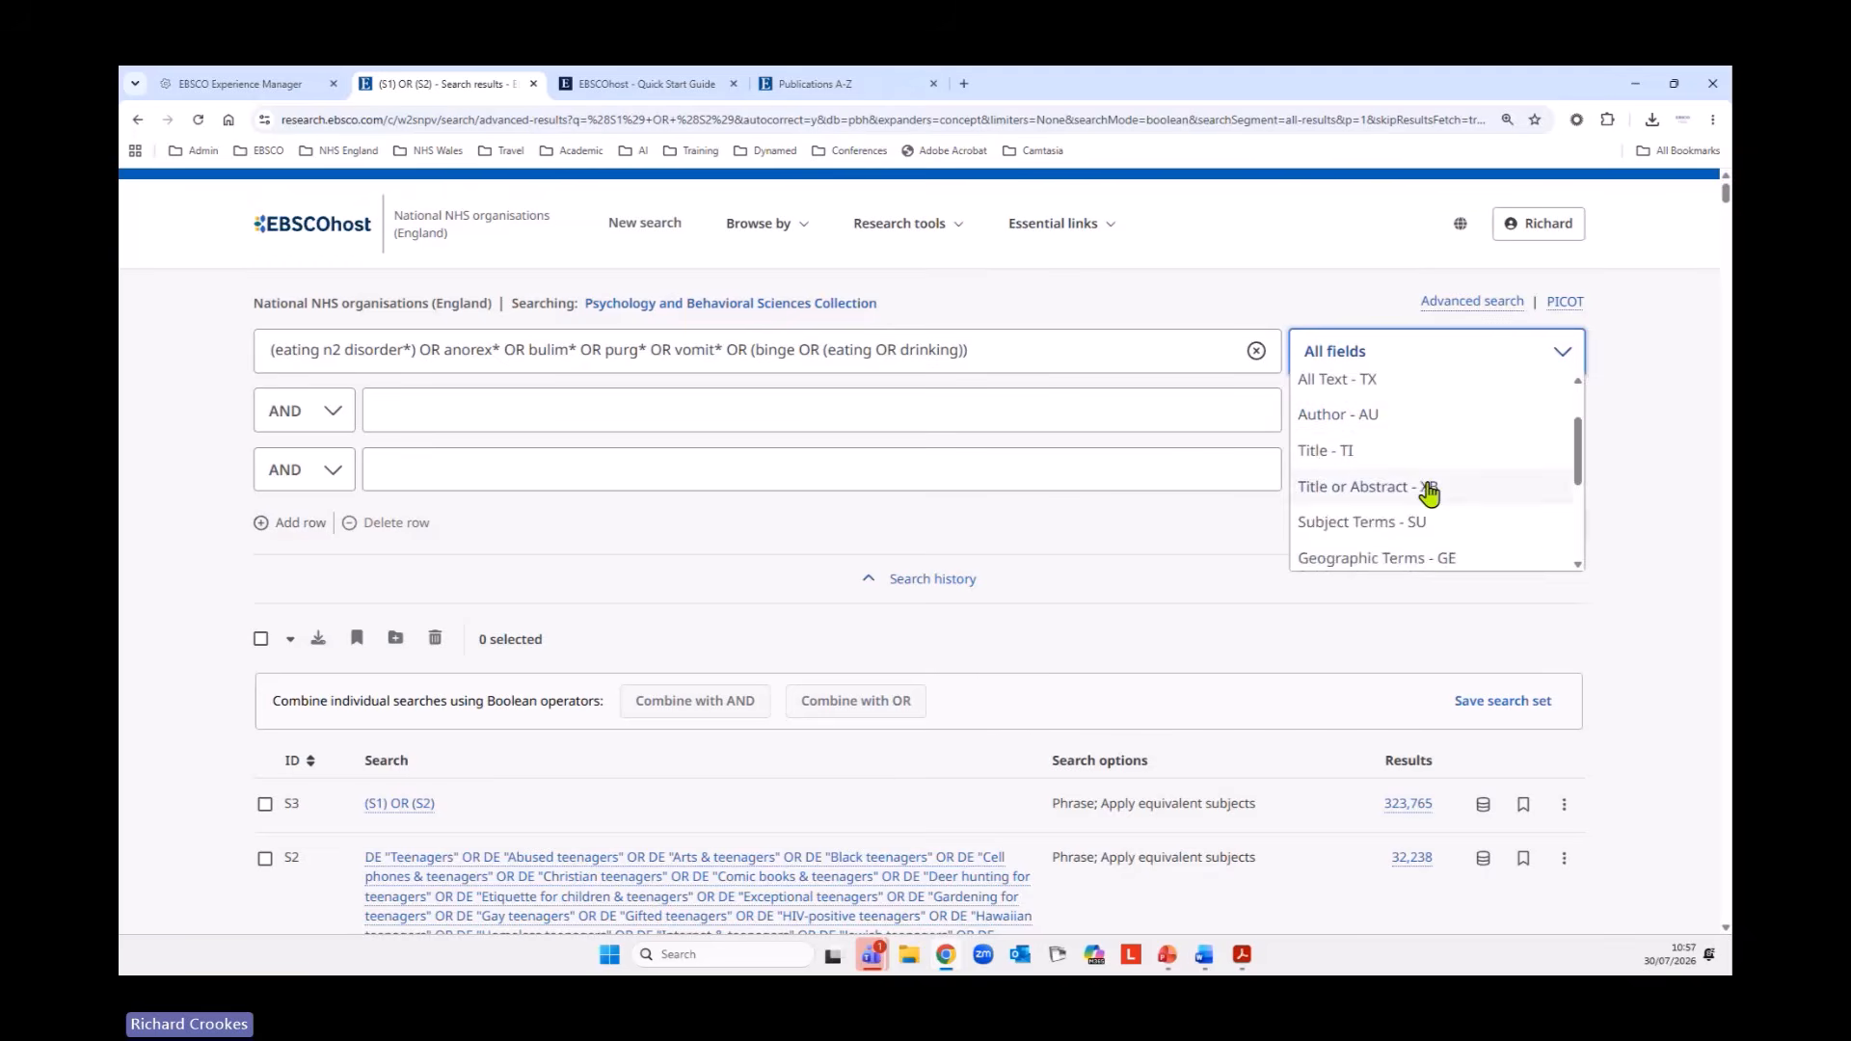
{"action": "left_click", "coordinate": [1427, 490]}
{"action": "left_click", "coordinate": [1541, 530]}
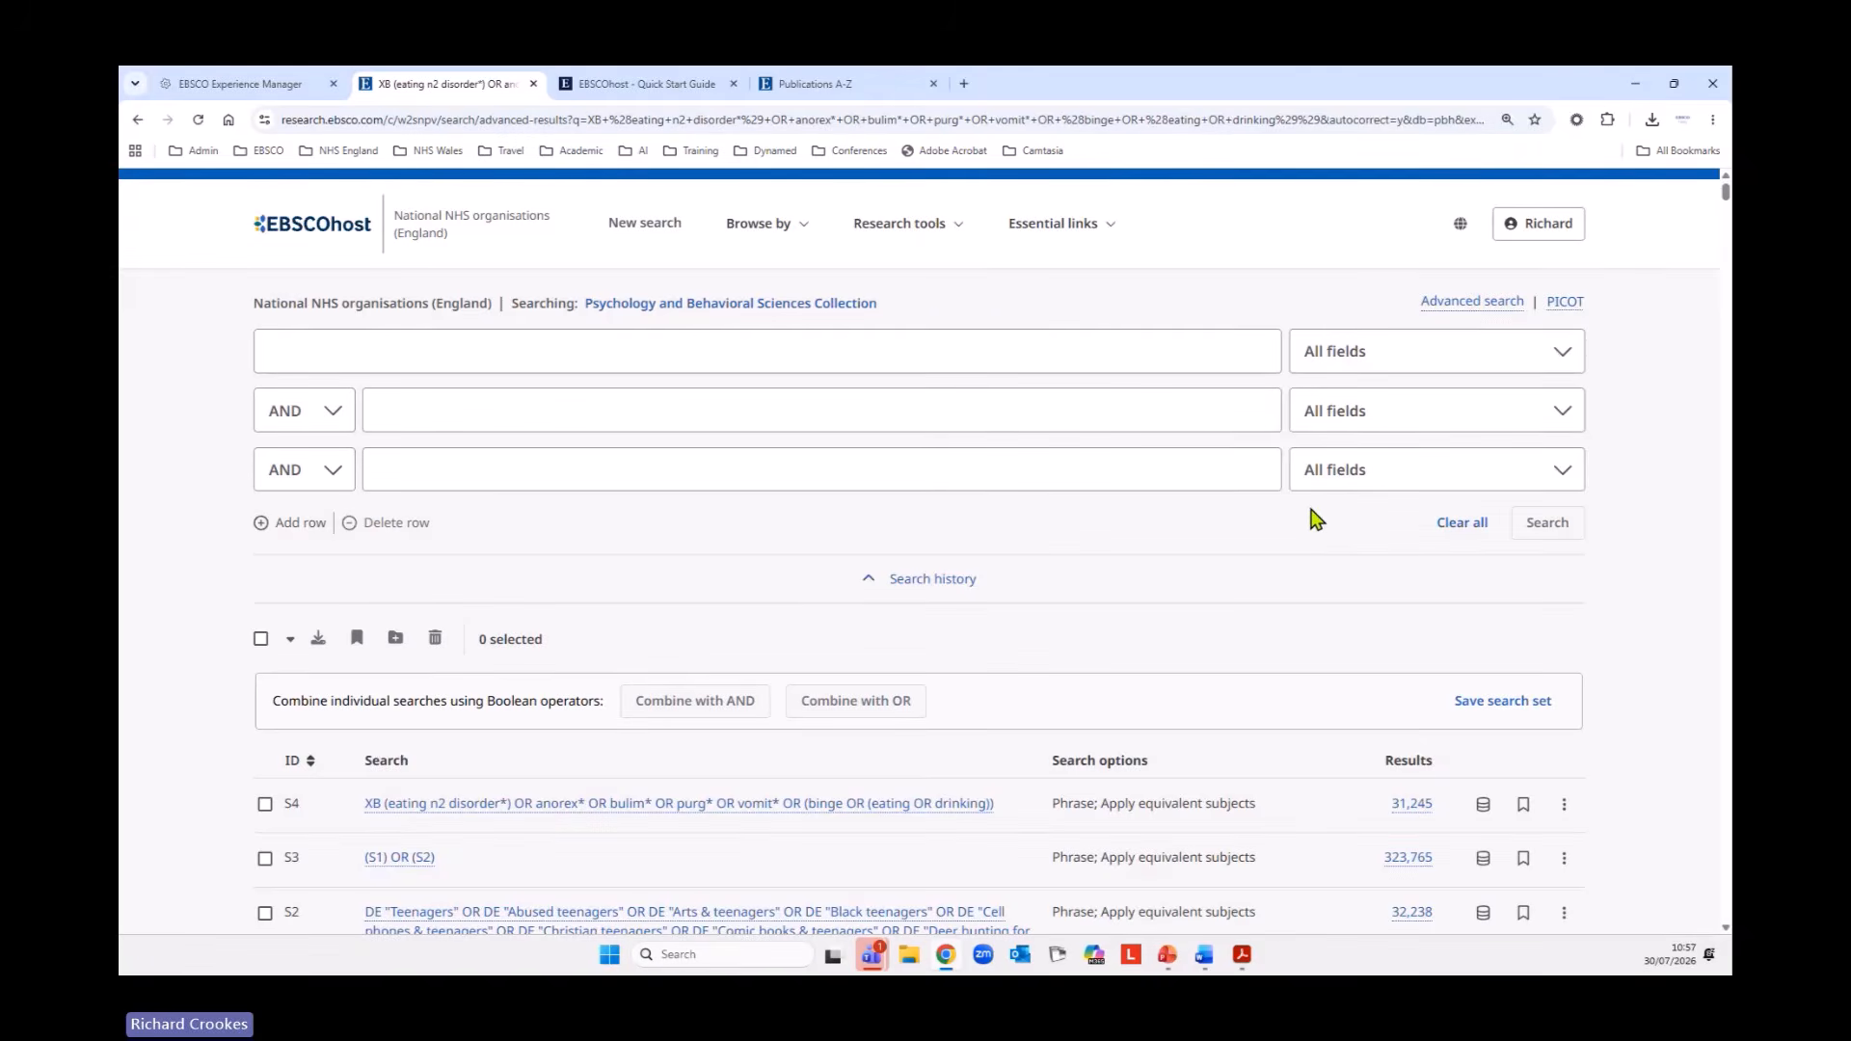
Open the collection's subject browse and clear the previous keywords from the search rows.
{"action": "scroll", "coordinate": [1317, 519], "scroll_direction": "down", "scroll_amount": 1}
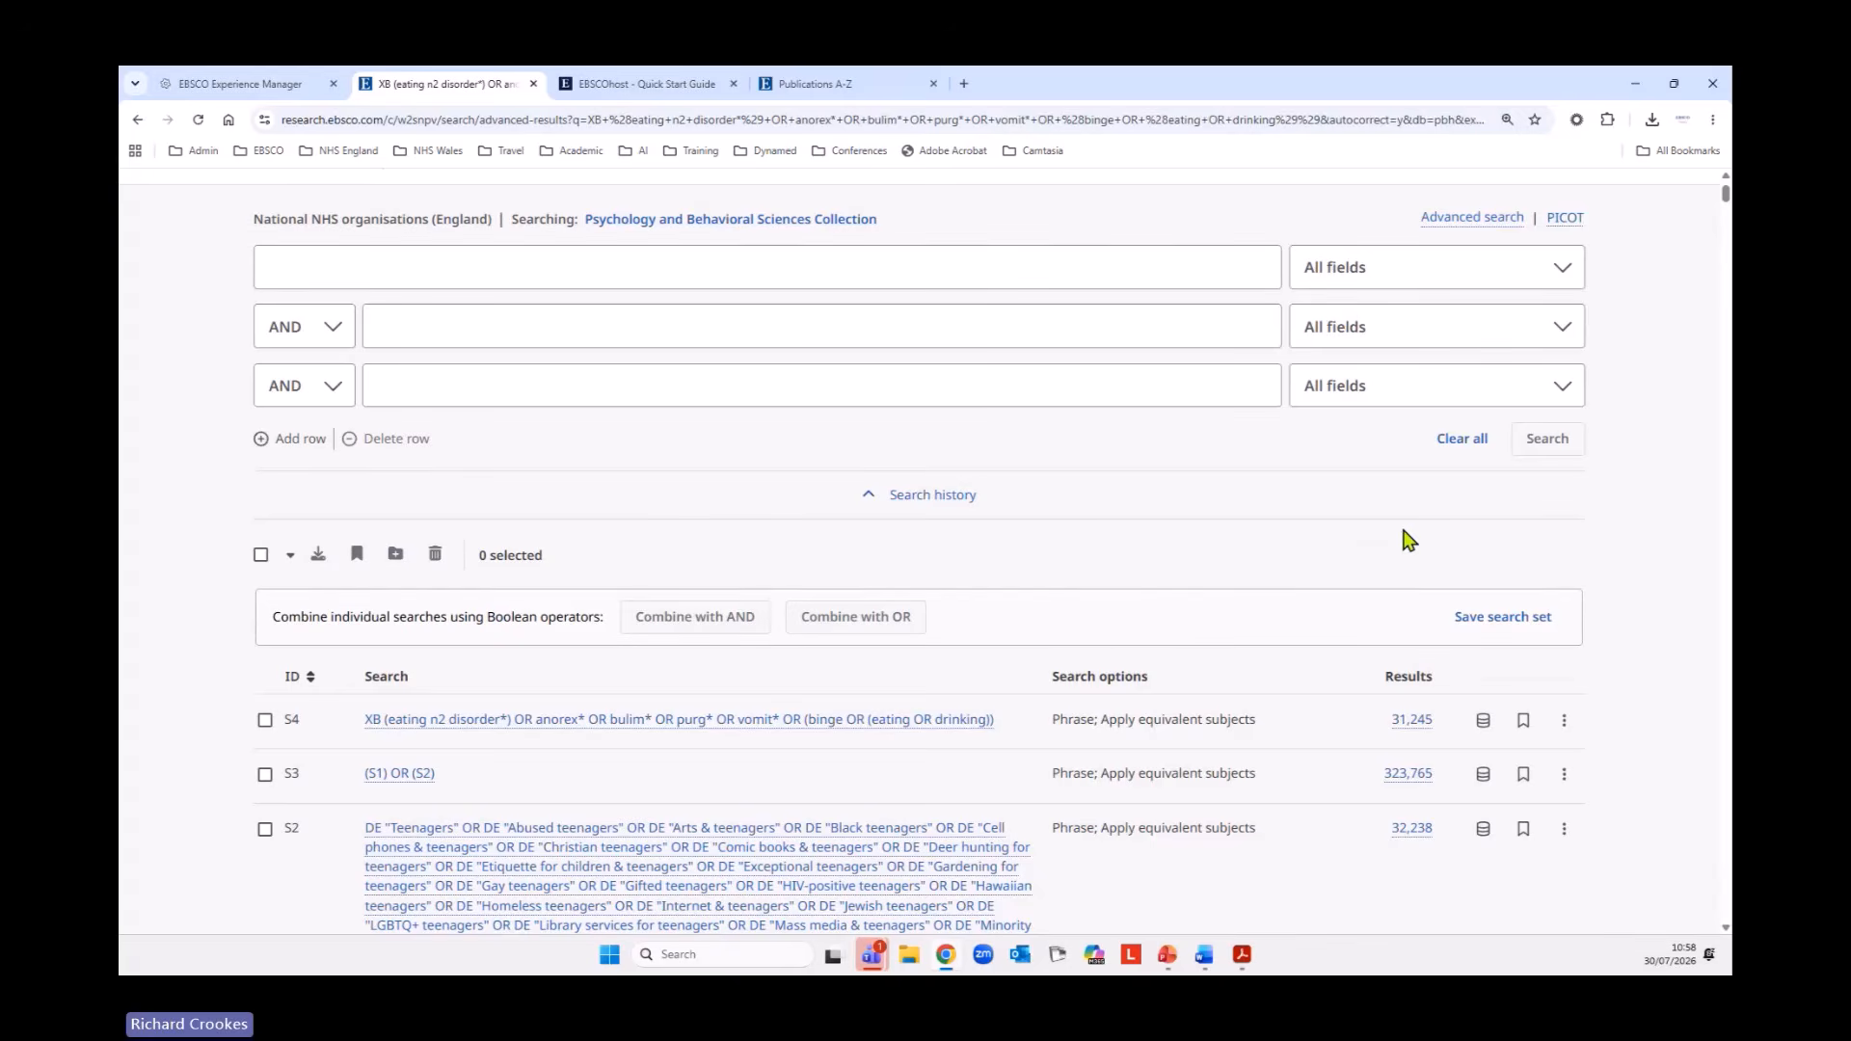
{"action": "scroll", "coordinate": [1174, 497], "scroll_direction": "up", "scroll_amount": 1}
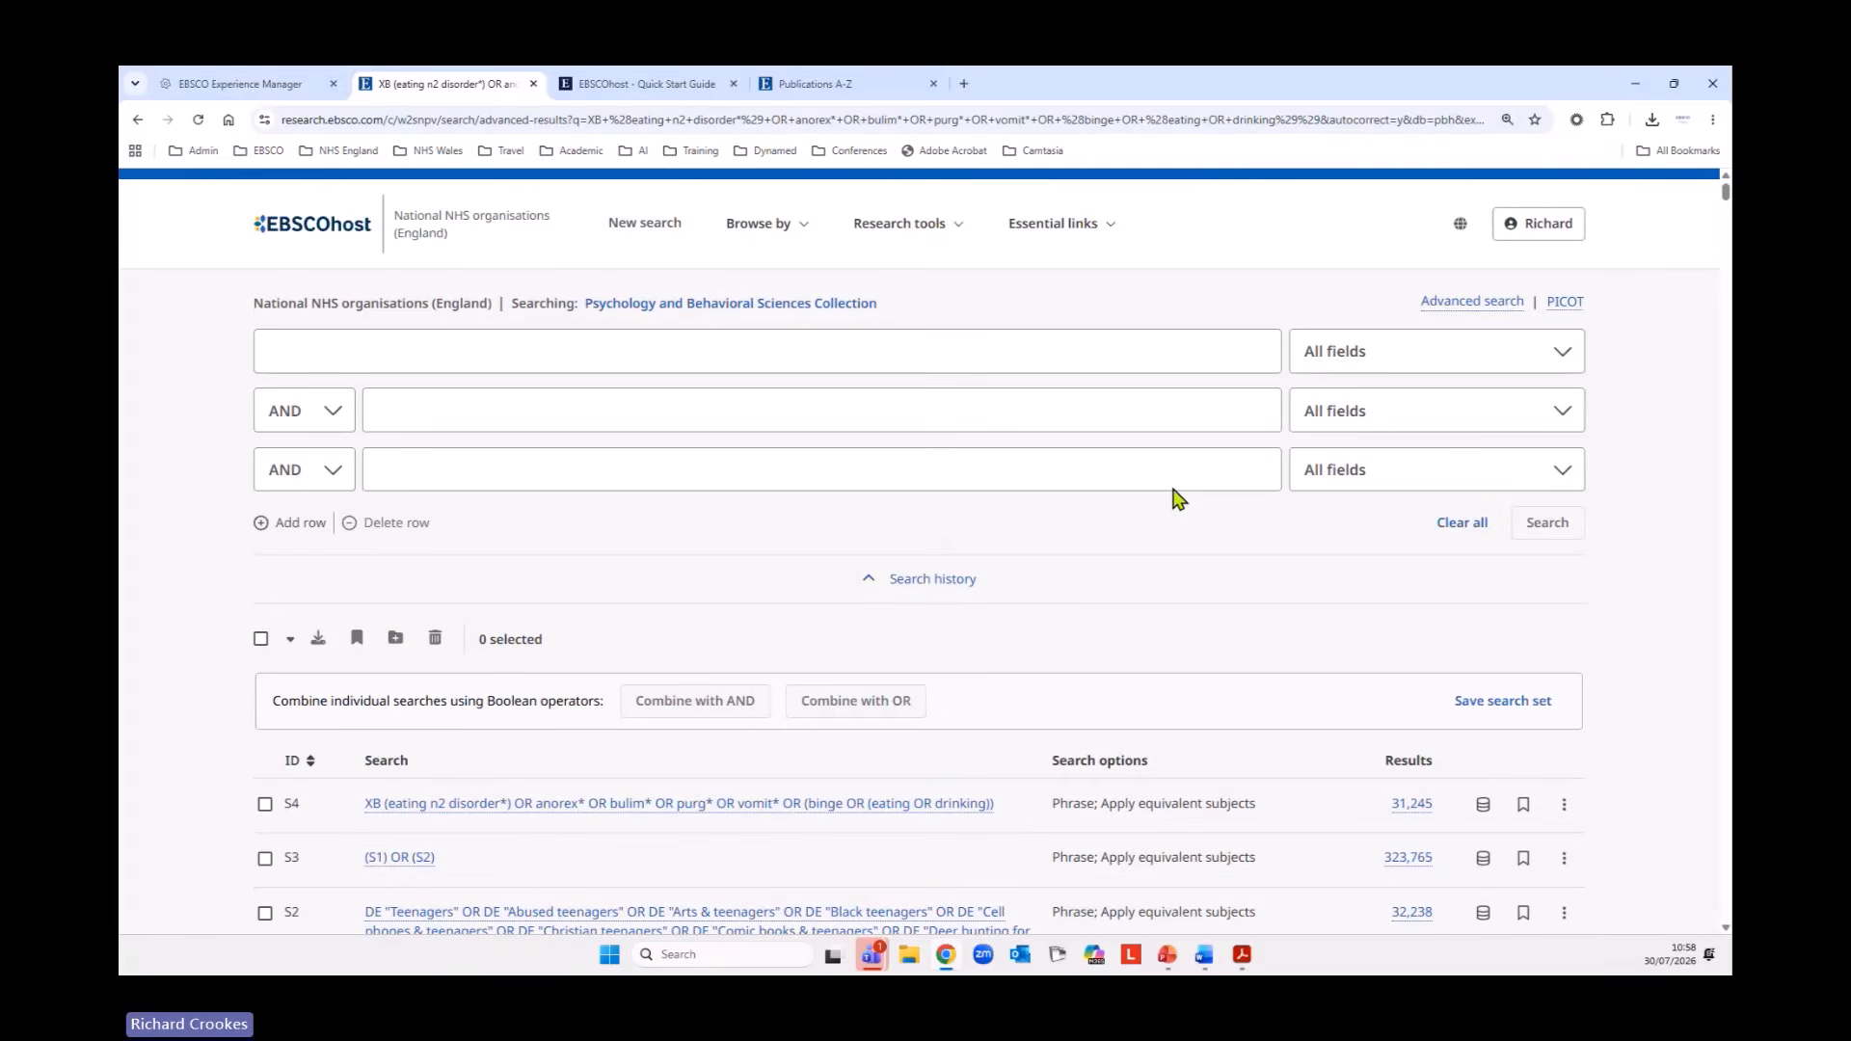
{"action": "left_click", "coordinate": [758, 224]}
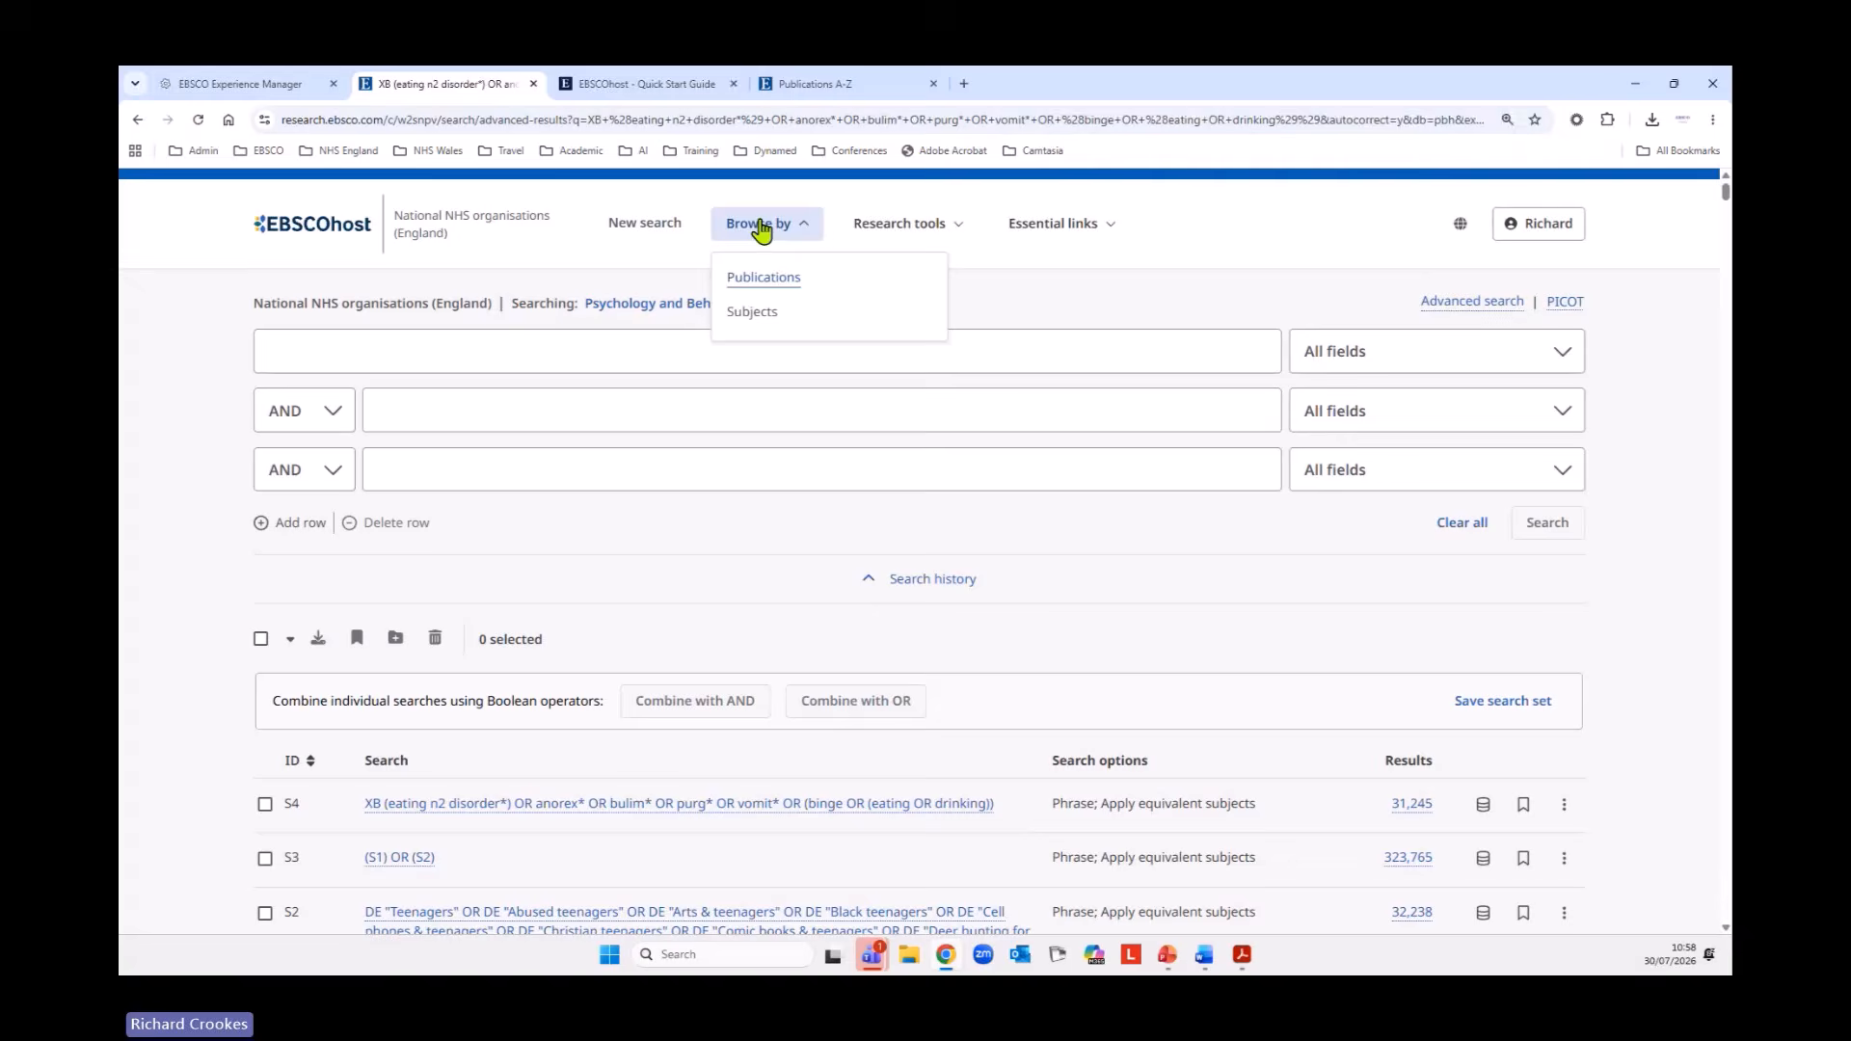
{"action": "left_click", "coordinate": [758, 323]}
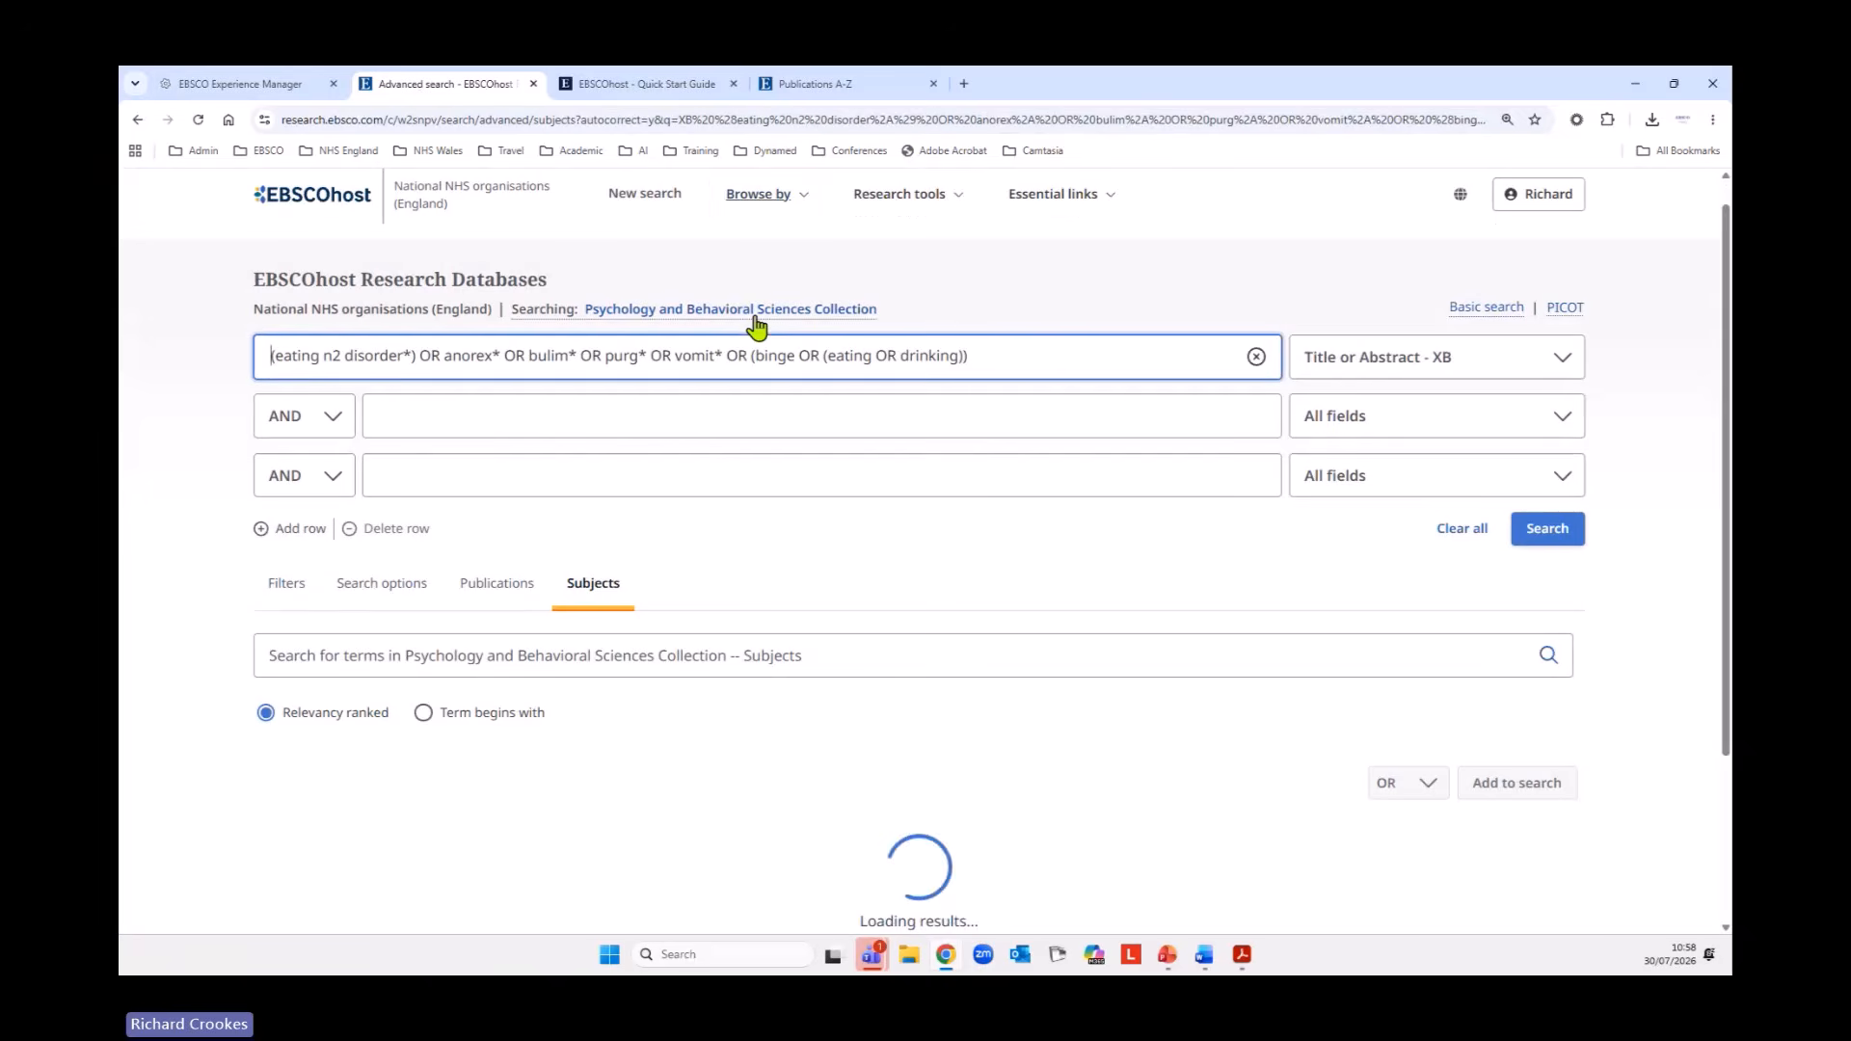
{"action": "left_click", "coordinate": [1451, 538]}
Look up eating disorders in the subject terms of the Psychology and Behavioral Sciences Collection.
{"action": "left_click", "coordinate": [795, 659]}
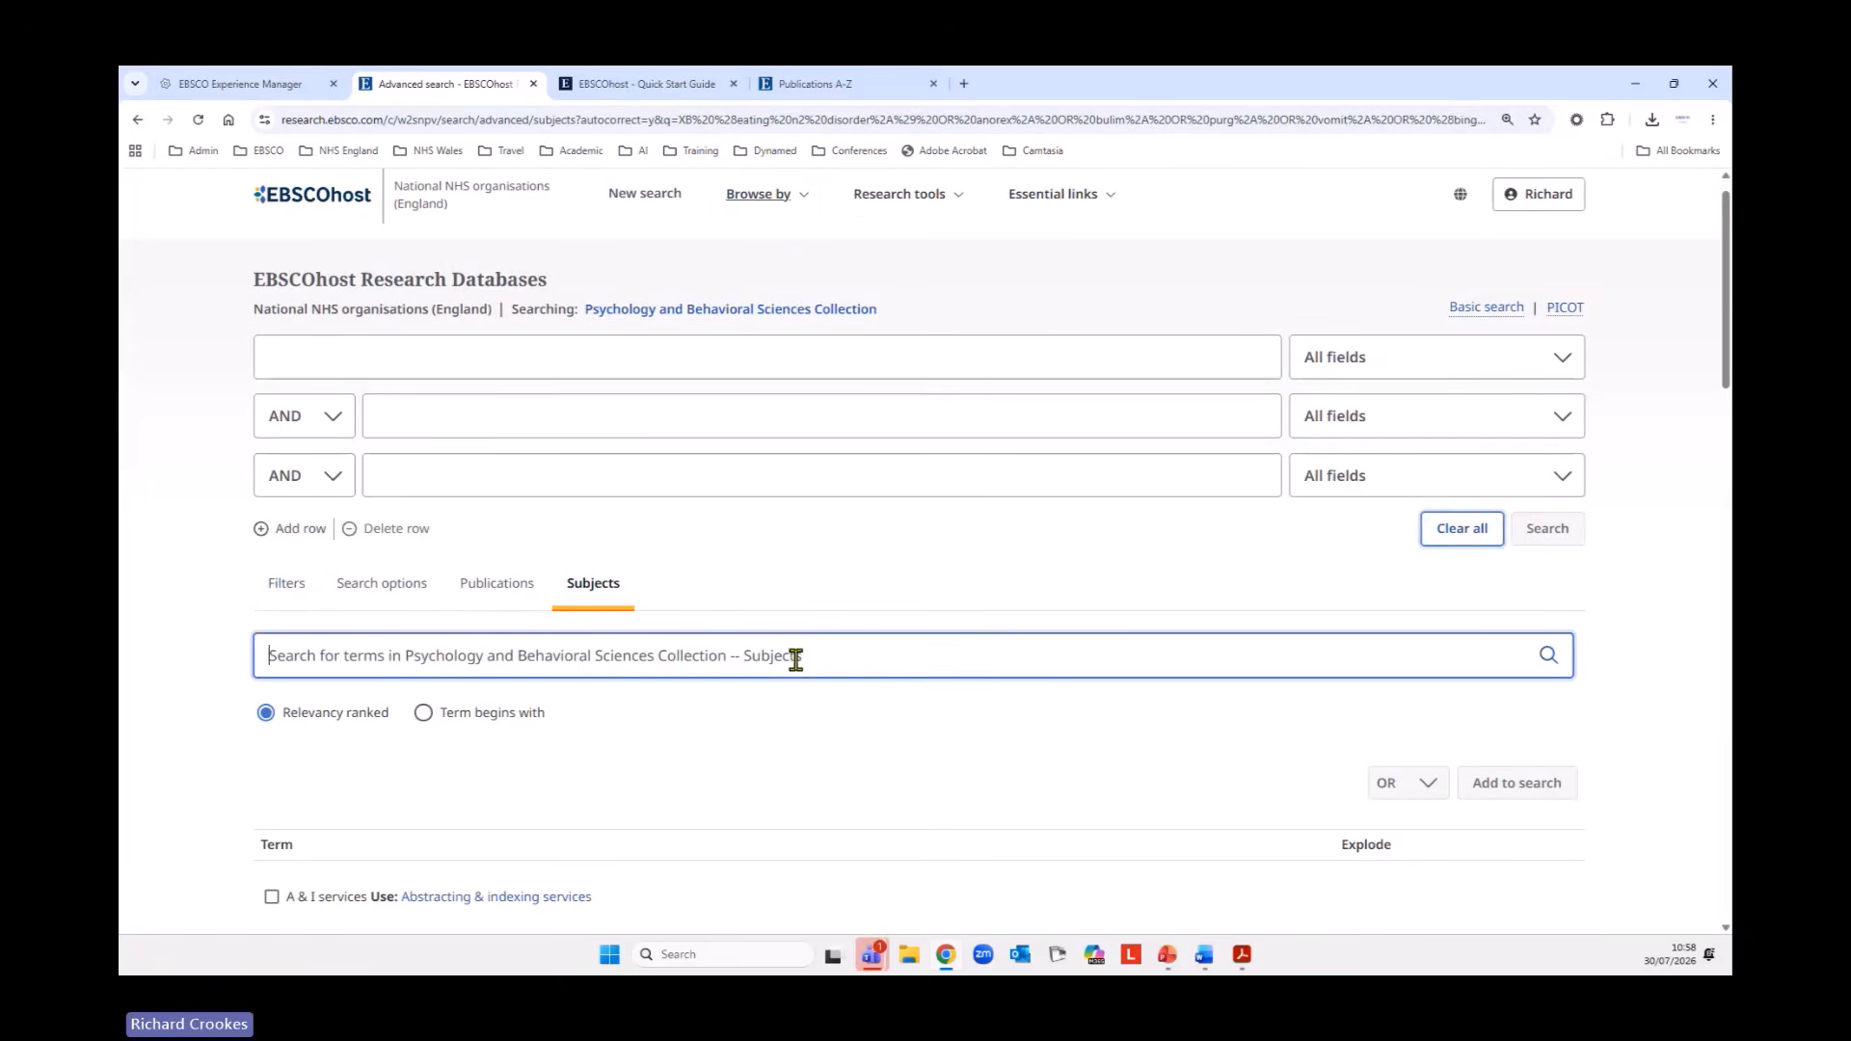
{"action": "type", "text": "eat"}
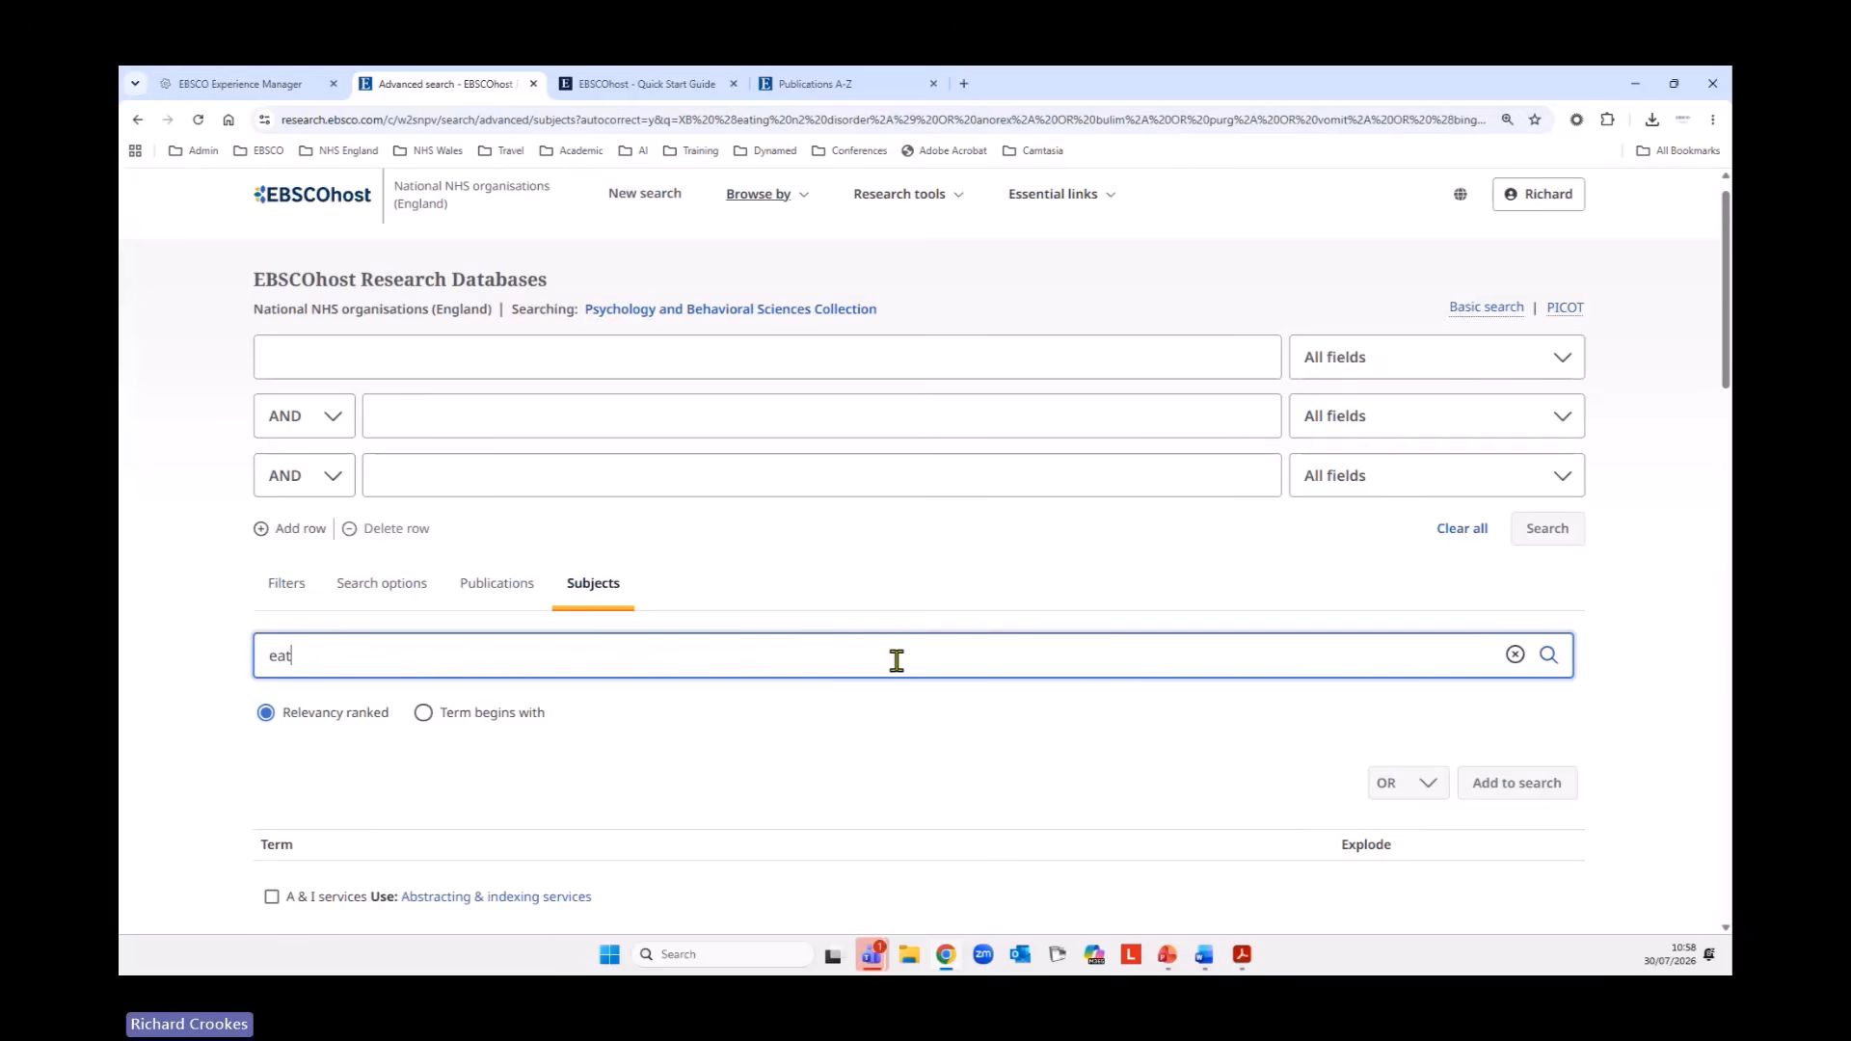
{"action": "type", "text": "ing disorders"}
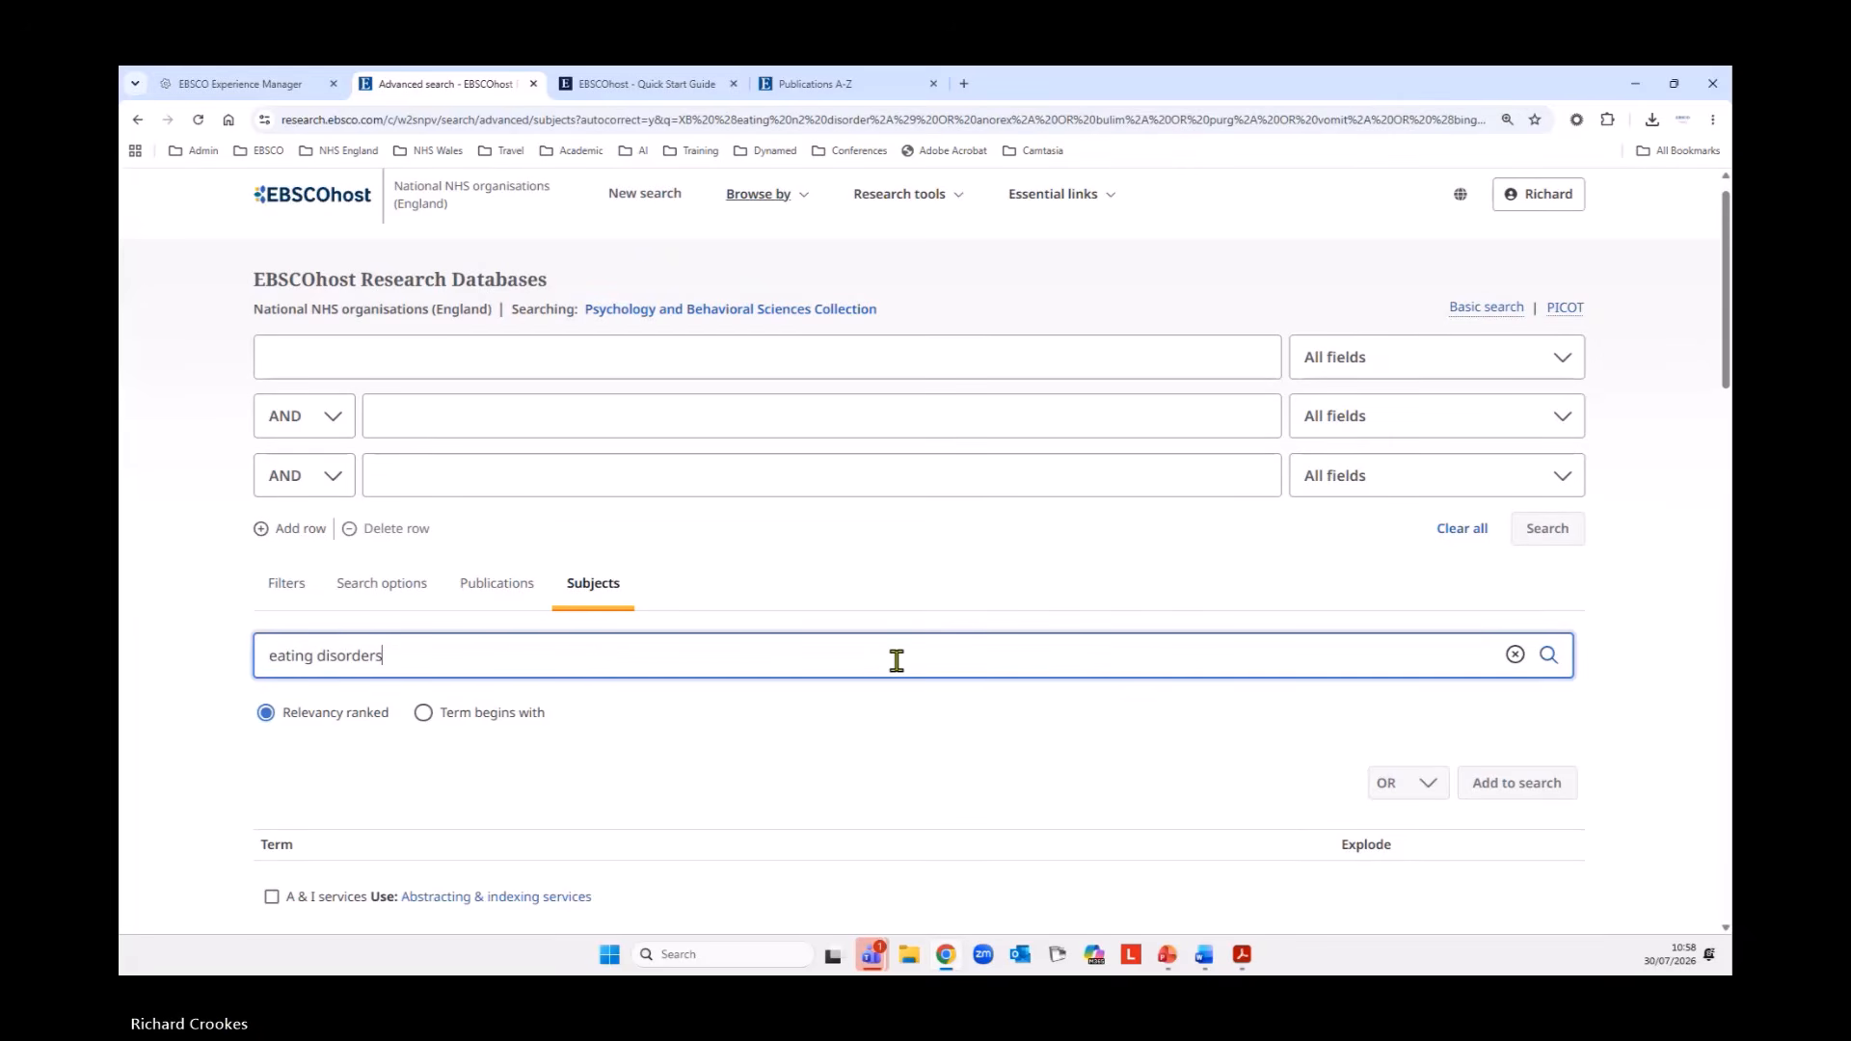
{"action": "key", "text": "Return"}
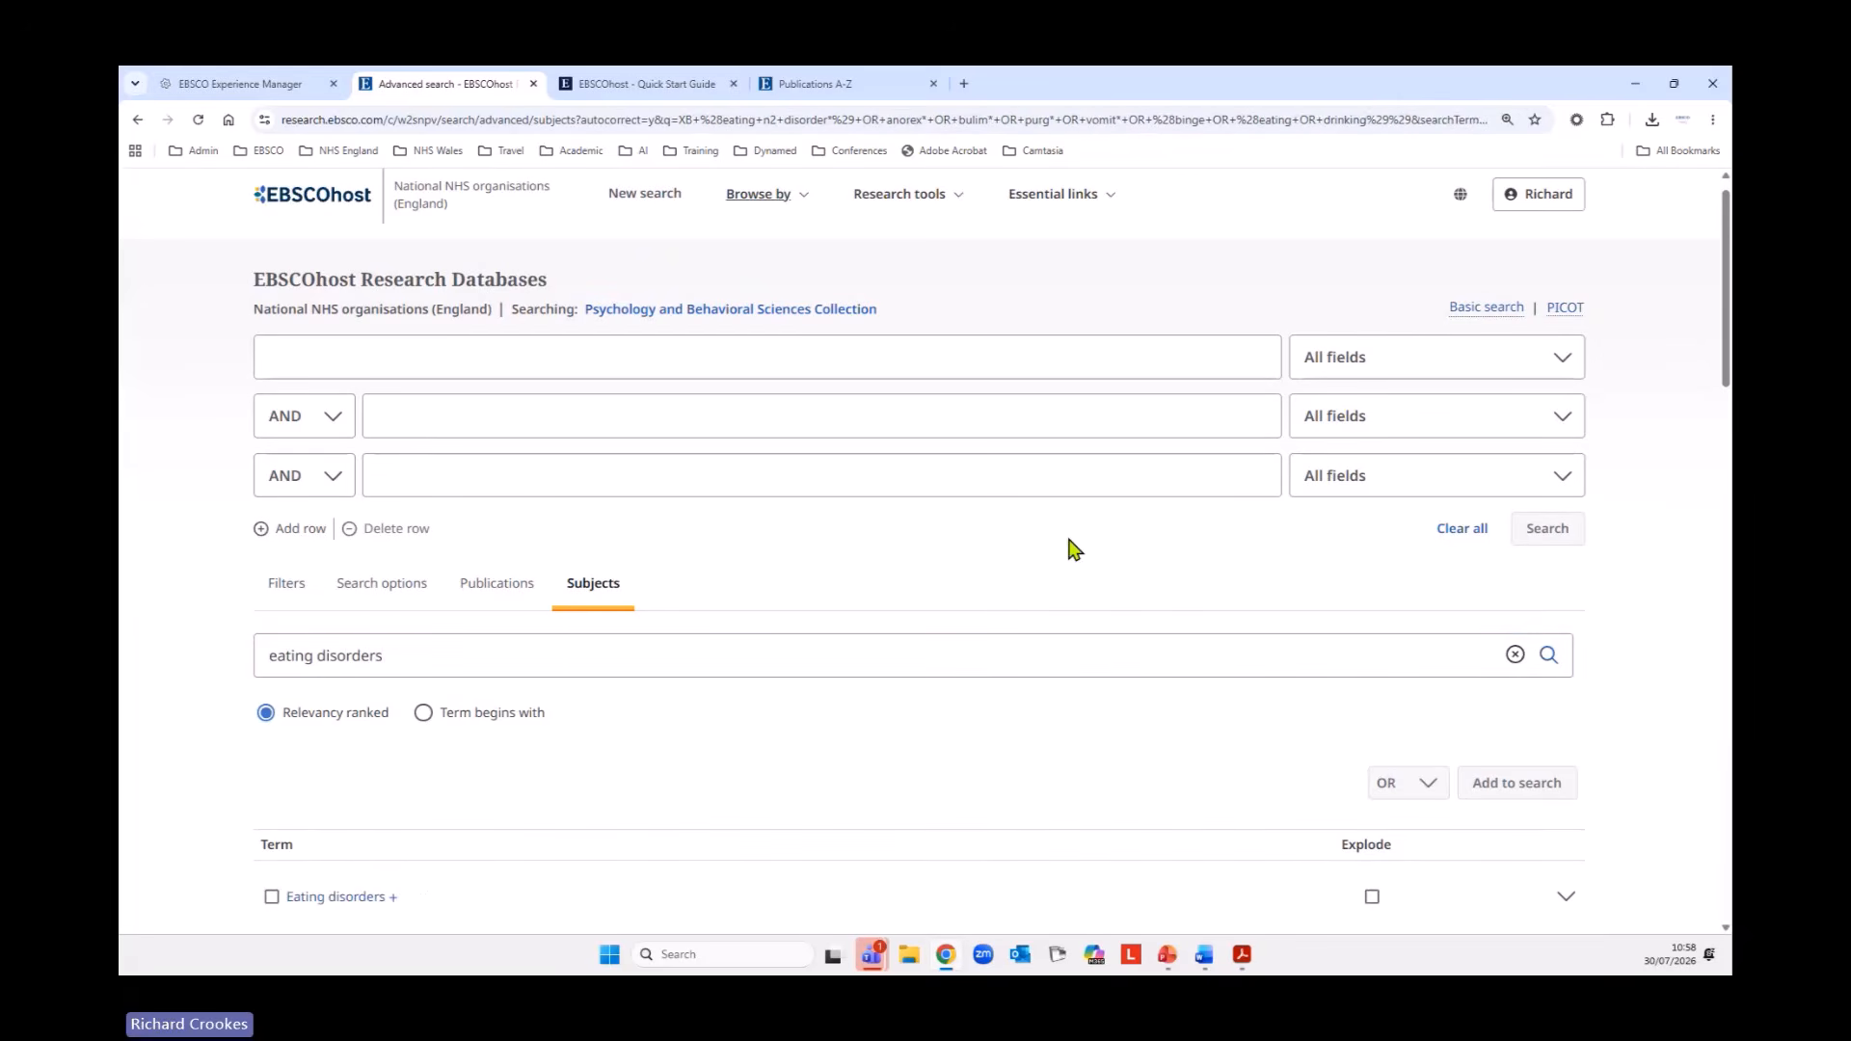
Select the subject term Eating disorders and open its thesaurus entry with broader, narrower and related terms.
{"action": "scroll", "coordinate": [1060, 549], "scroll_direction": "down", "scroll_amount": 3}
{"action": "scroll", "coordinate": [1058, 549], "scroll_direction": "down", "scroll_amount": 3}
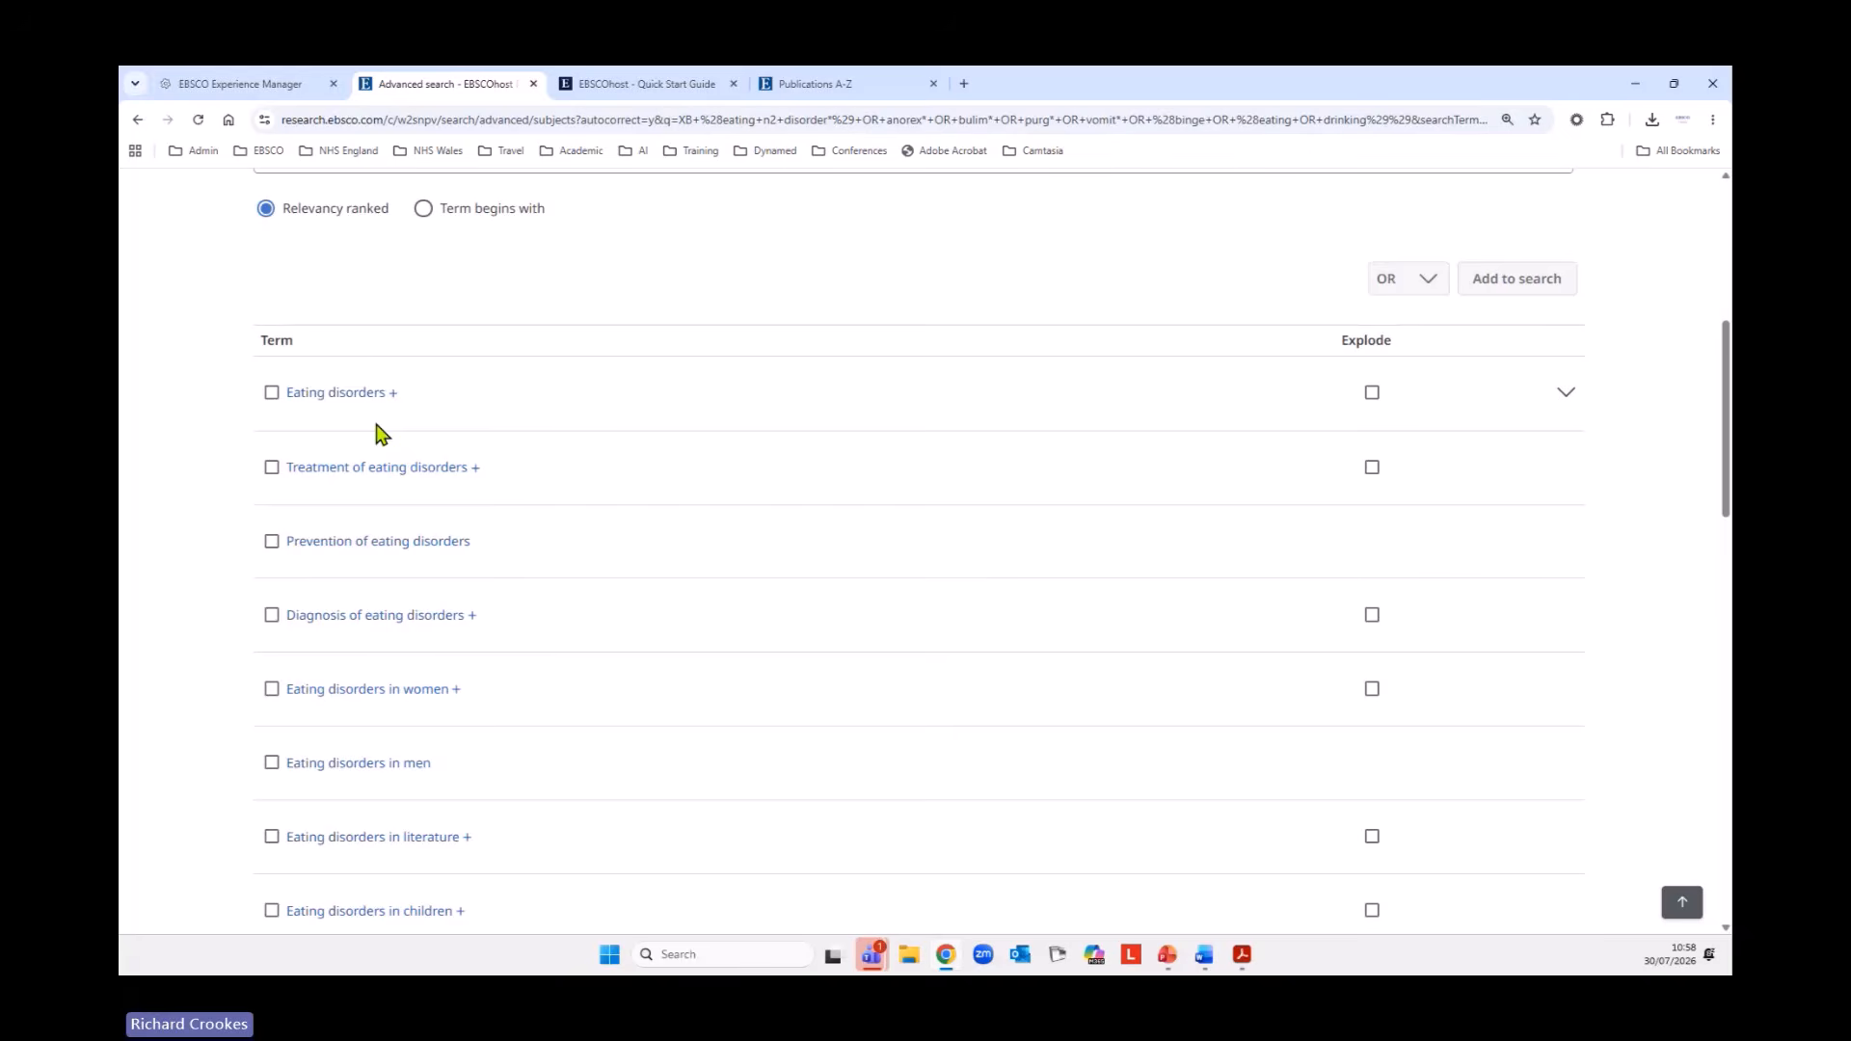
{"action": "left_click", "coordinate": [271, 392]}
{"action": "left_click", "coordinate": [312, 395]}
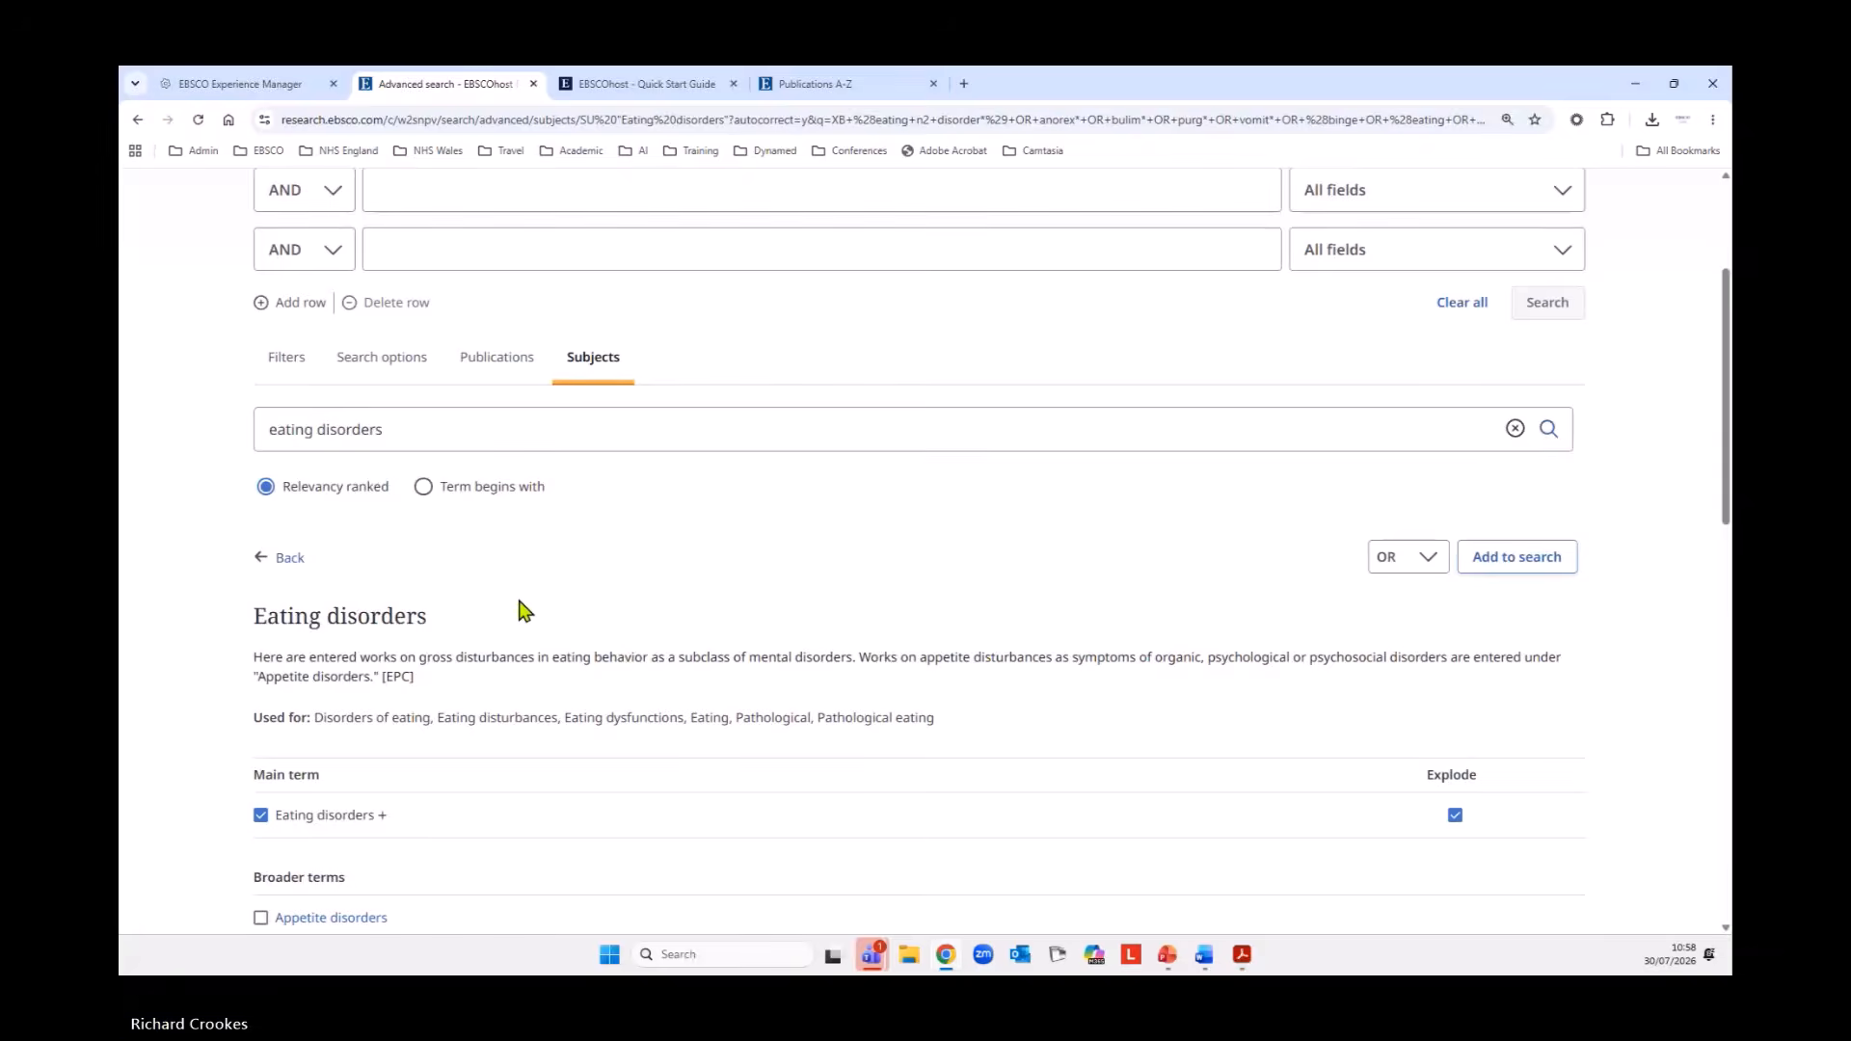
Examine the narrower, related and used-for terms in the Eating disorders thesaurus entry.
{"action": "scroll", "coordinate": [516, 607], "scroll_direction": "down", "scroll_amount": 3}
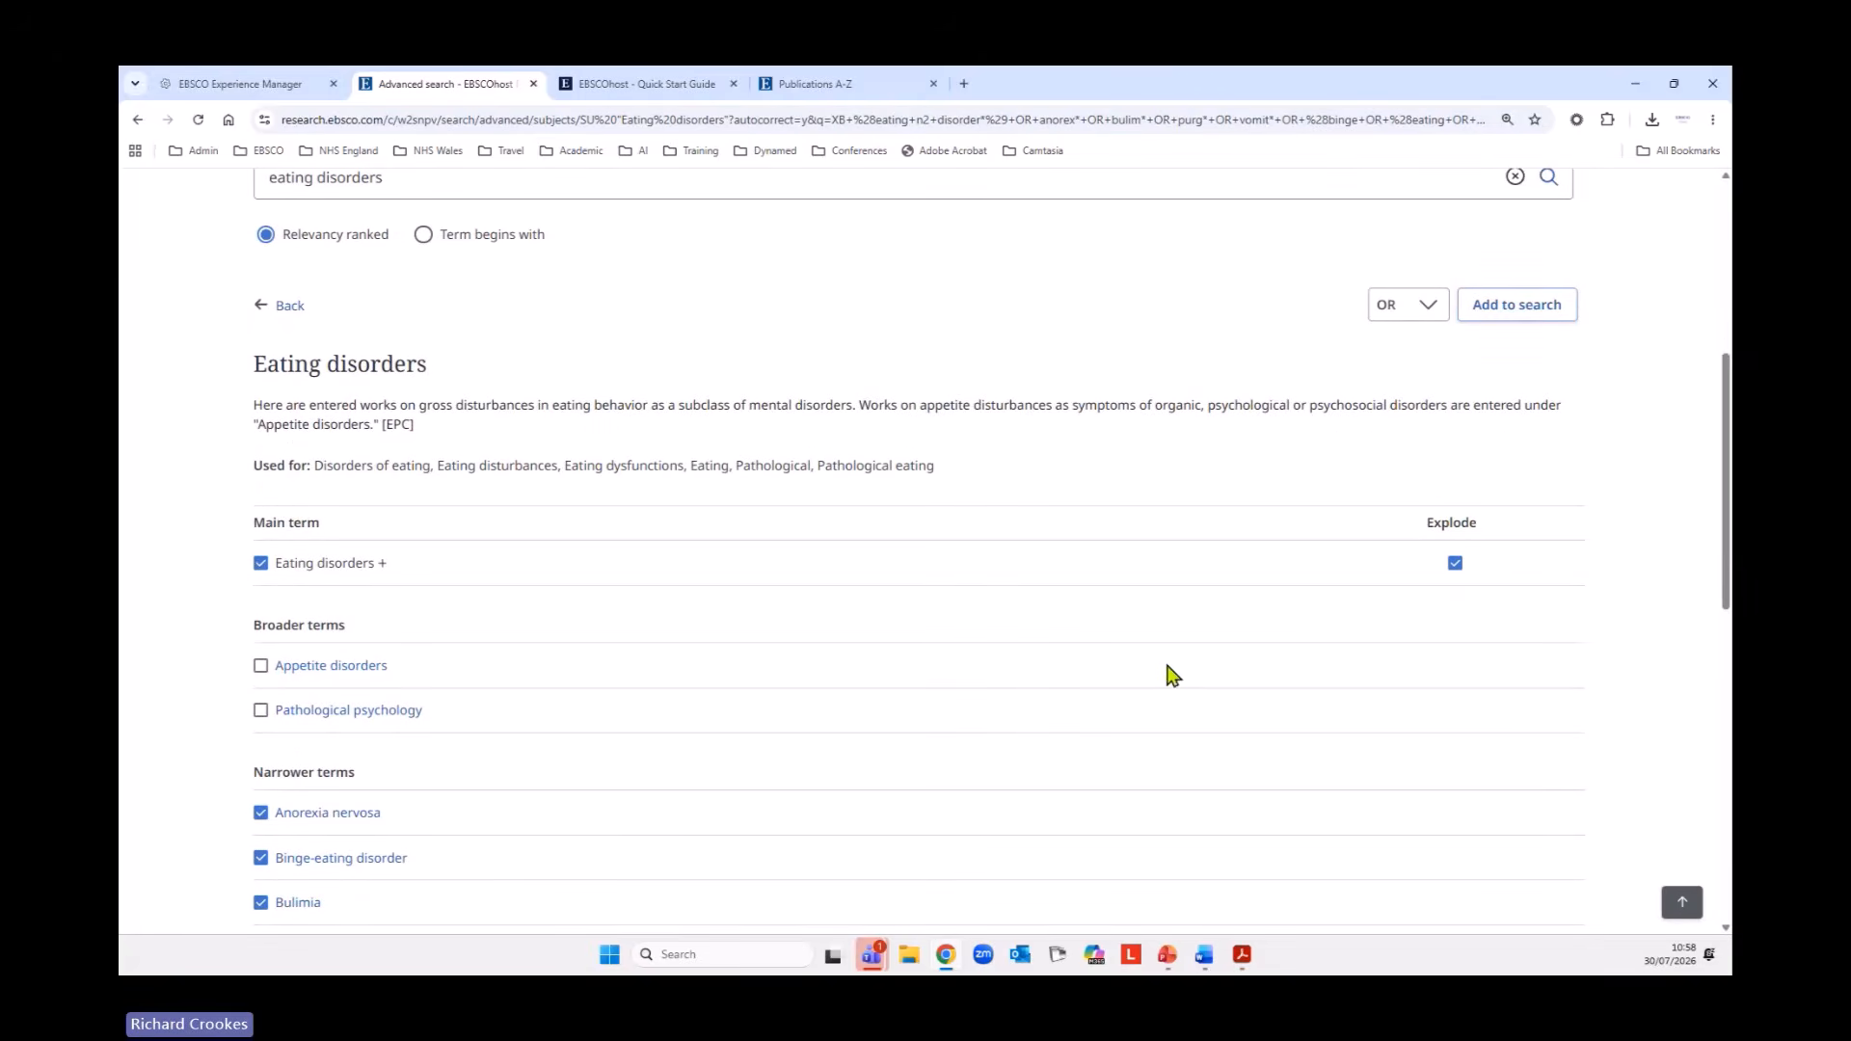
{"action": "scroll", "coordinate": [607, 680], "scroll_direction": "down", "scroll_amount": 2}
{"action": "scroll", "coordinate": [485, 654], "scroll_direction": "down", "scroll_amount": 2}
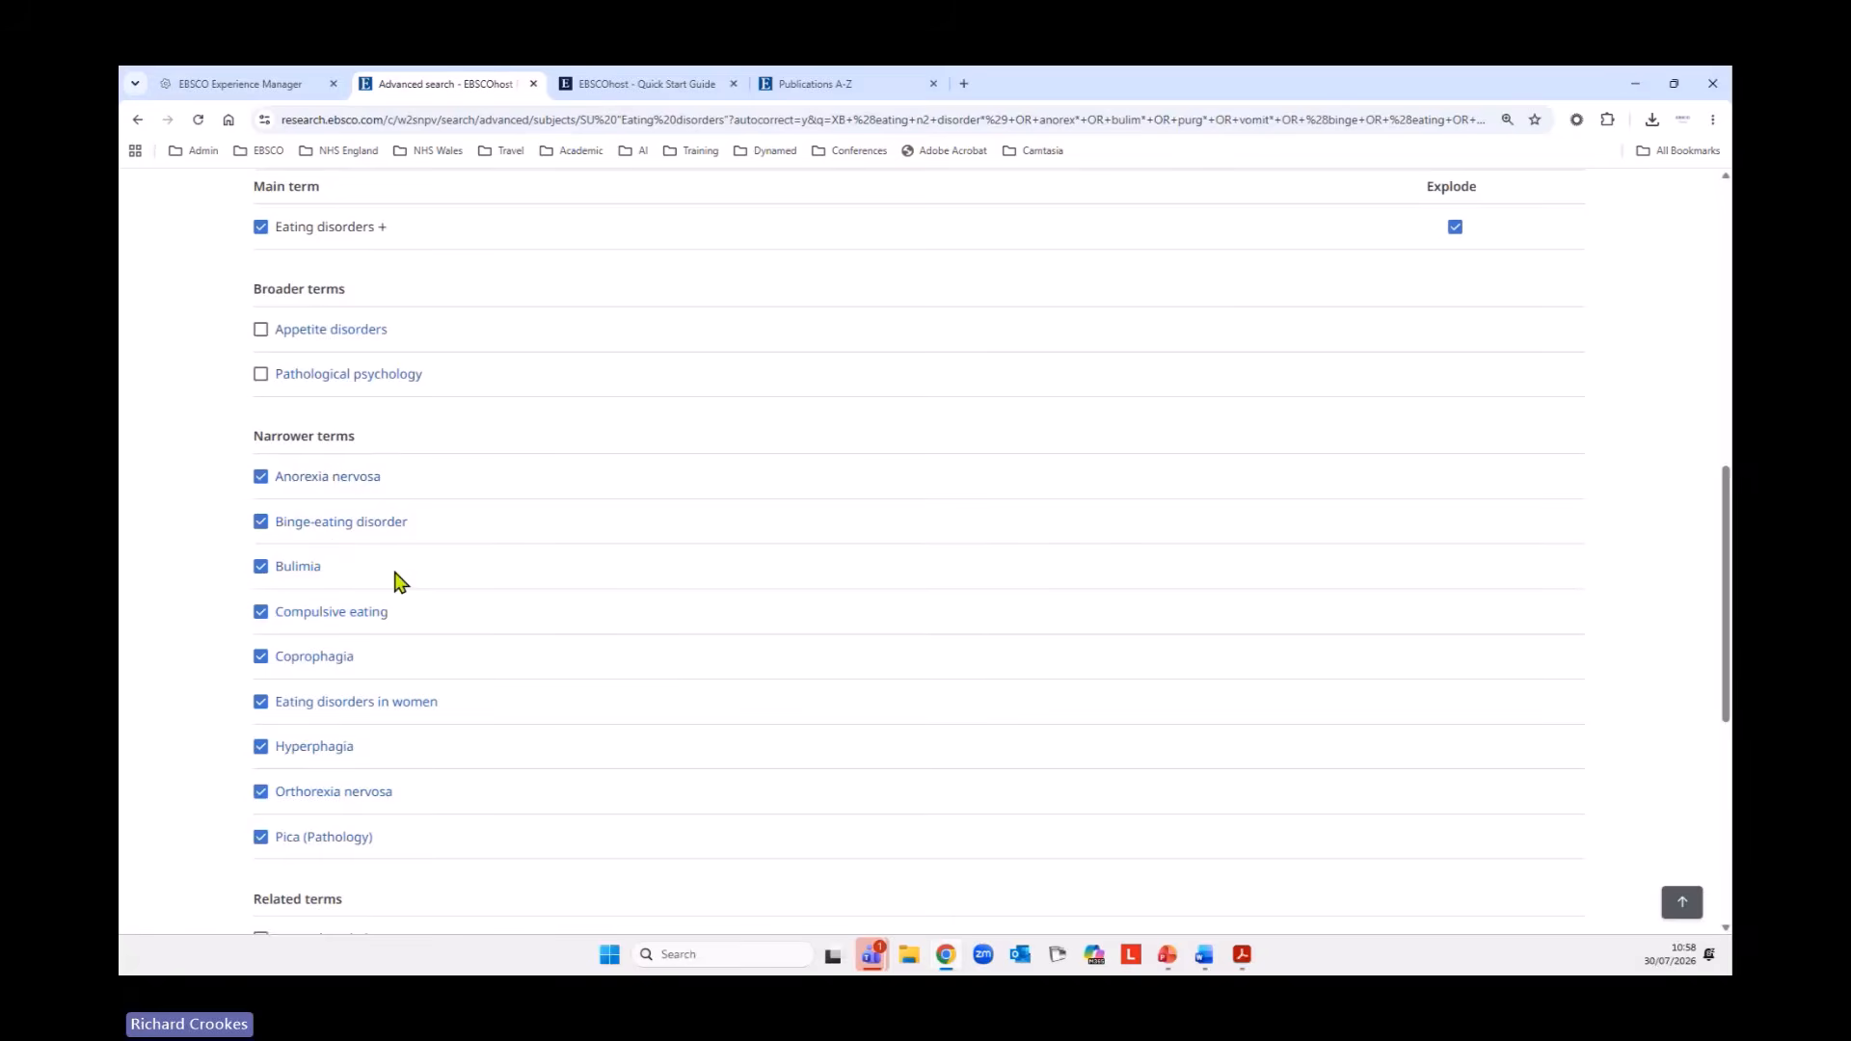
{"action": "scroll", "coordinate": [718, 622], "scroll_direction": "down", "scroll_amount": 2}
{"action": "scroll", "coordinate": [718, 621], "scroll_direction": "down", "scroll_amount": 5}
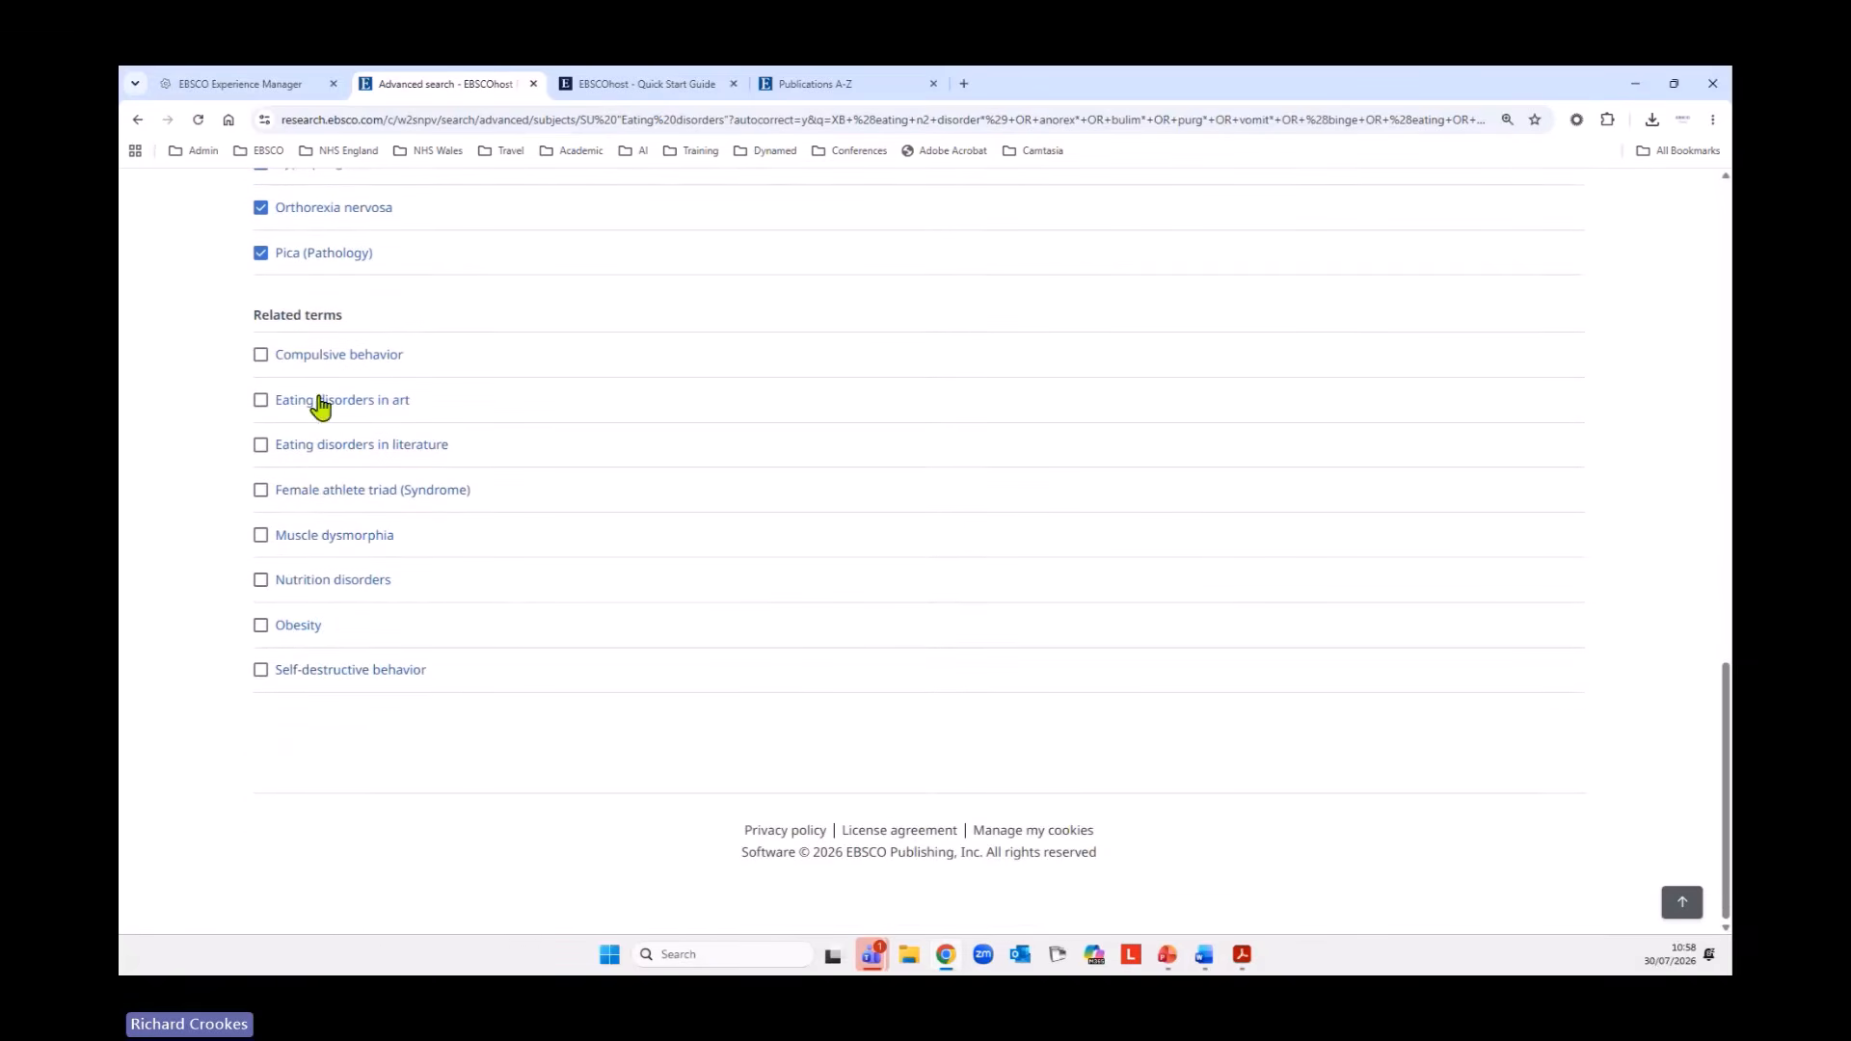
{"action": "scroll", "coordinate": [655, 598], "scroll_direction": "up", "scroll_amount": 5}
{"action": "scroll", "coordinate": [660, 597], "scroll_direction": "up", "scroll_amount": 3}
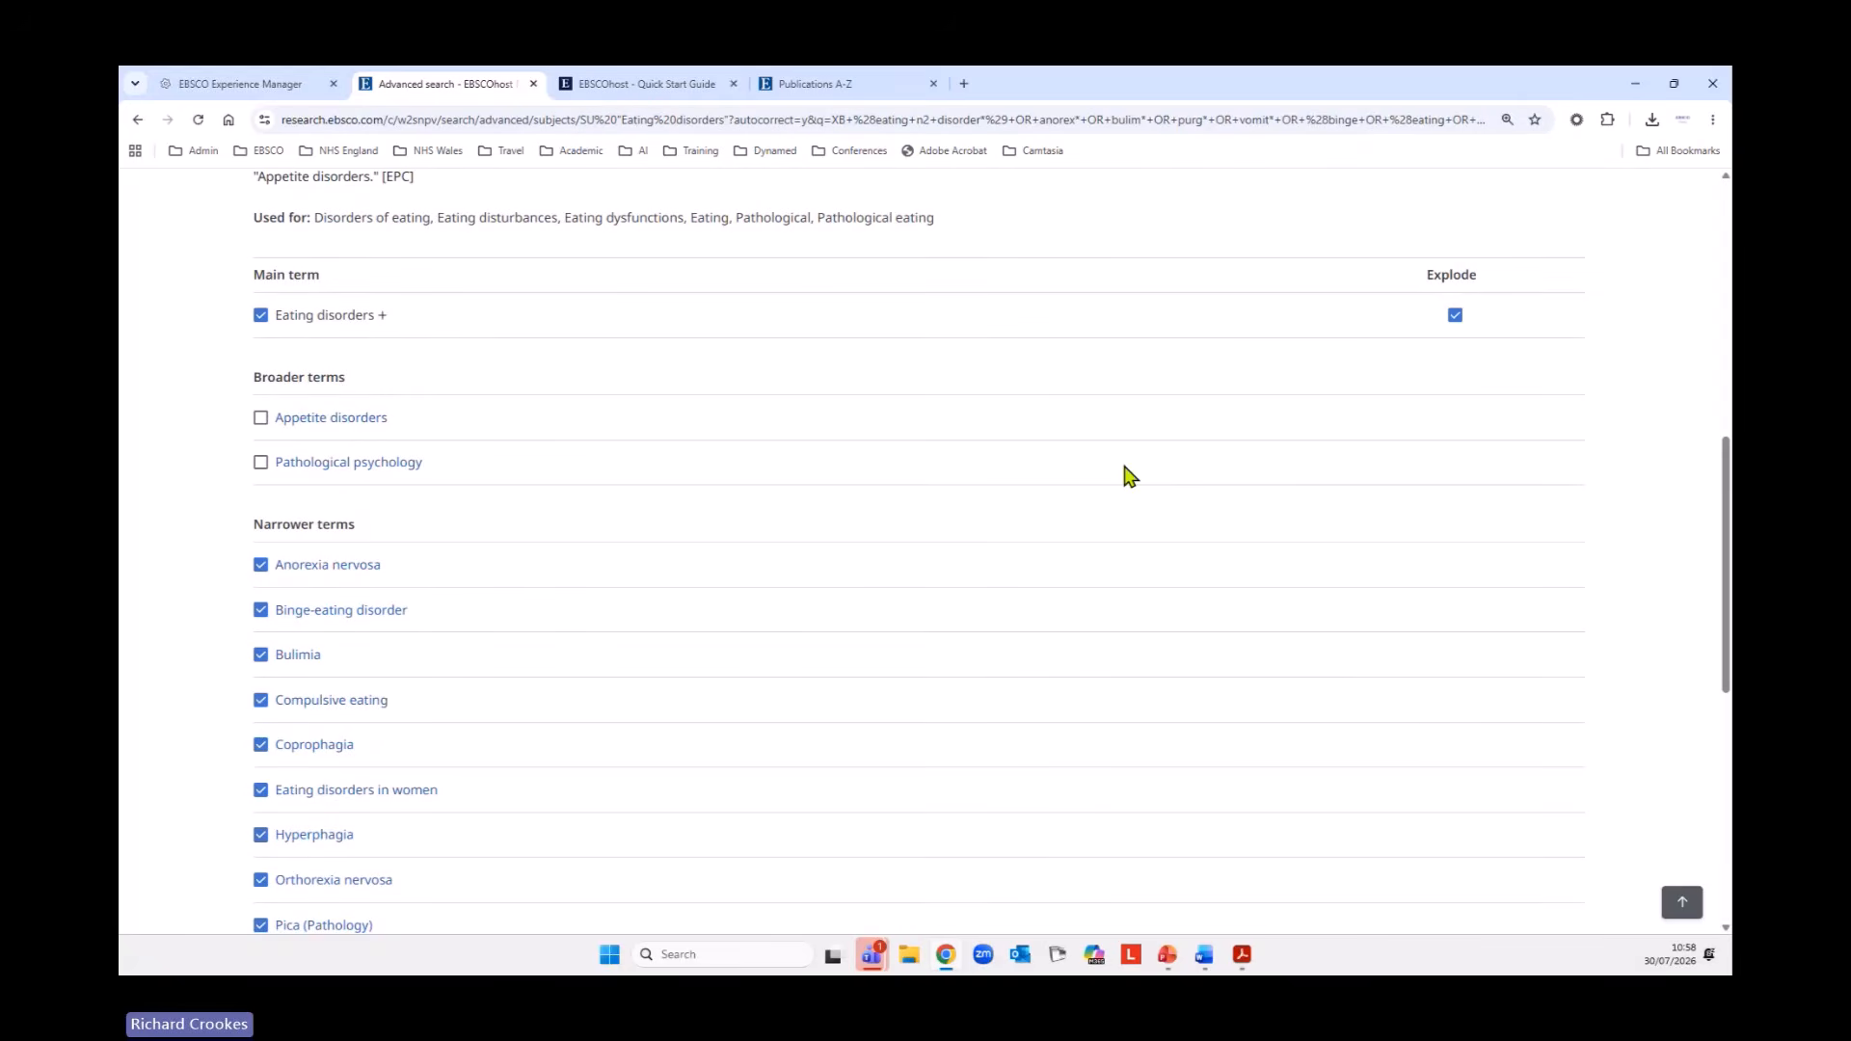
{"action": "scroll", "coordinate": [1083, 488], "scroll_direction": "down", "scroll_amount": 3}
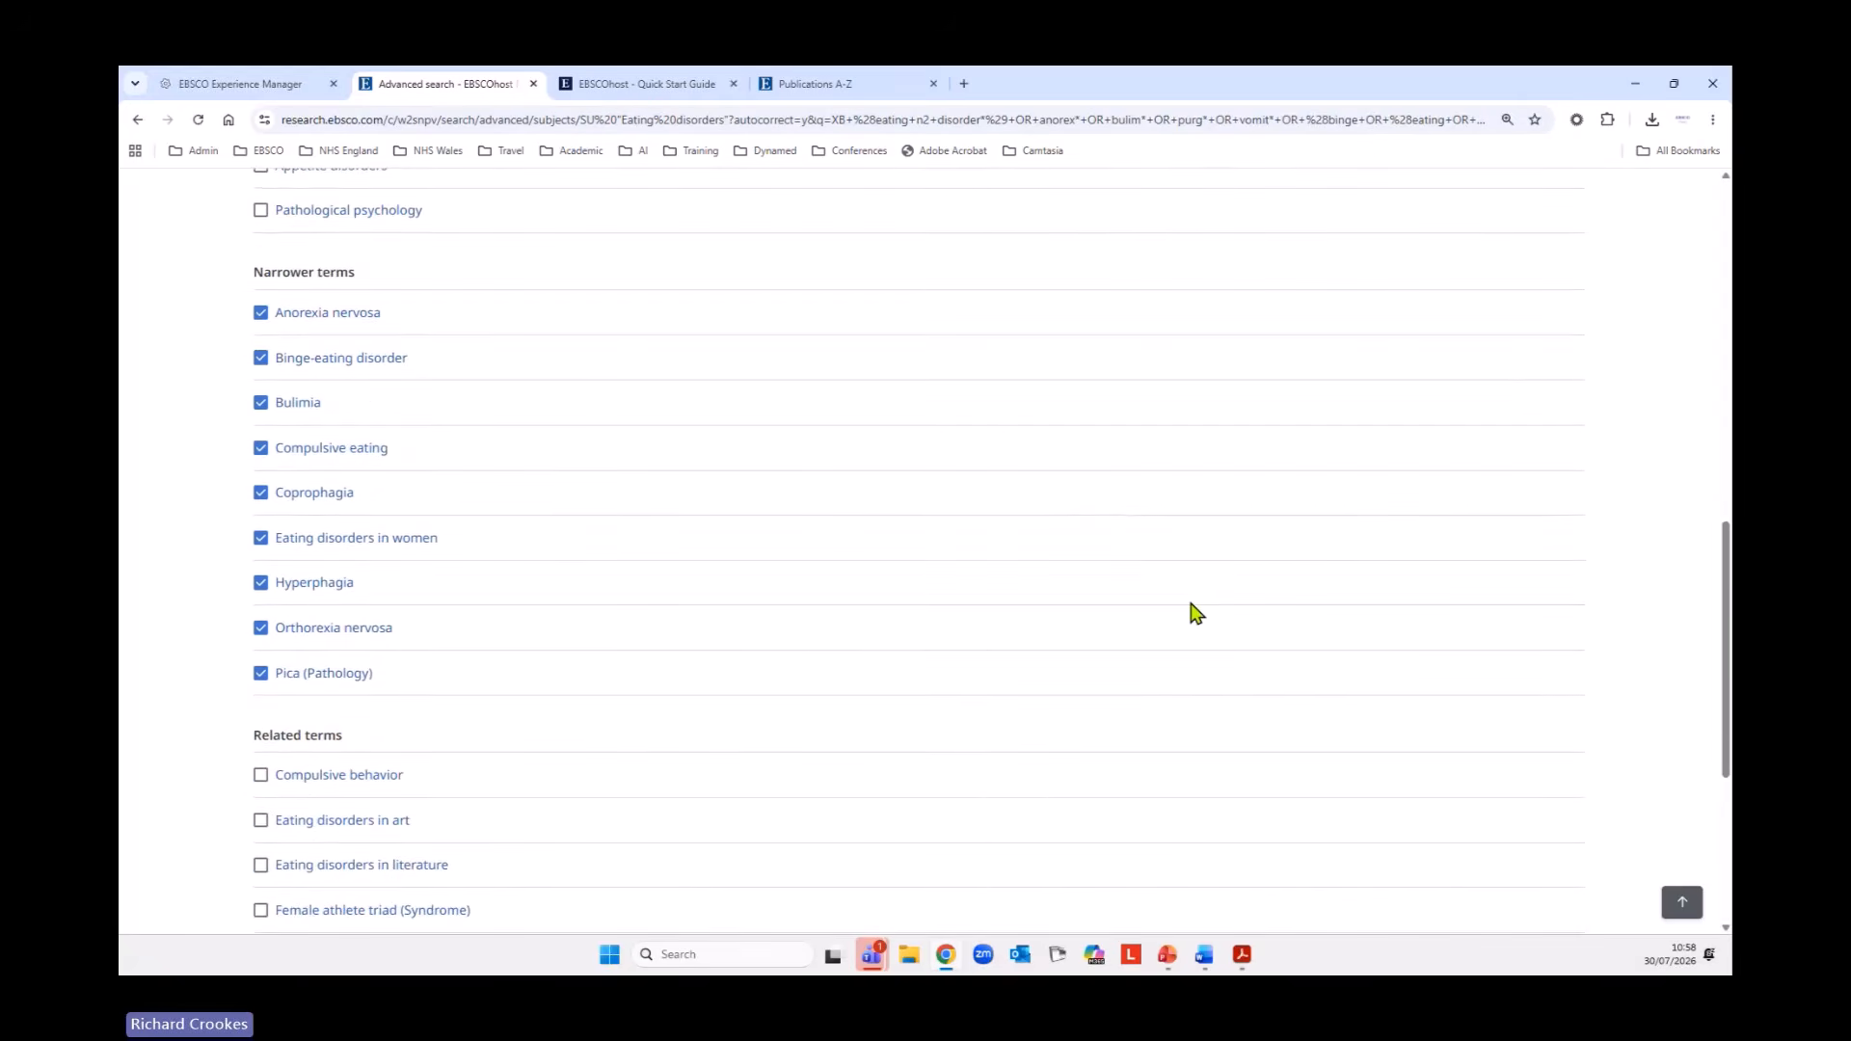
{"action": "scroll", "coordinate": [1190, 611], "scroll_direction": "up", "scroll_amount": 6}
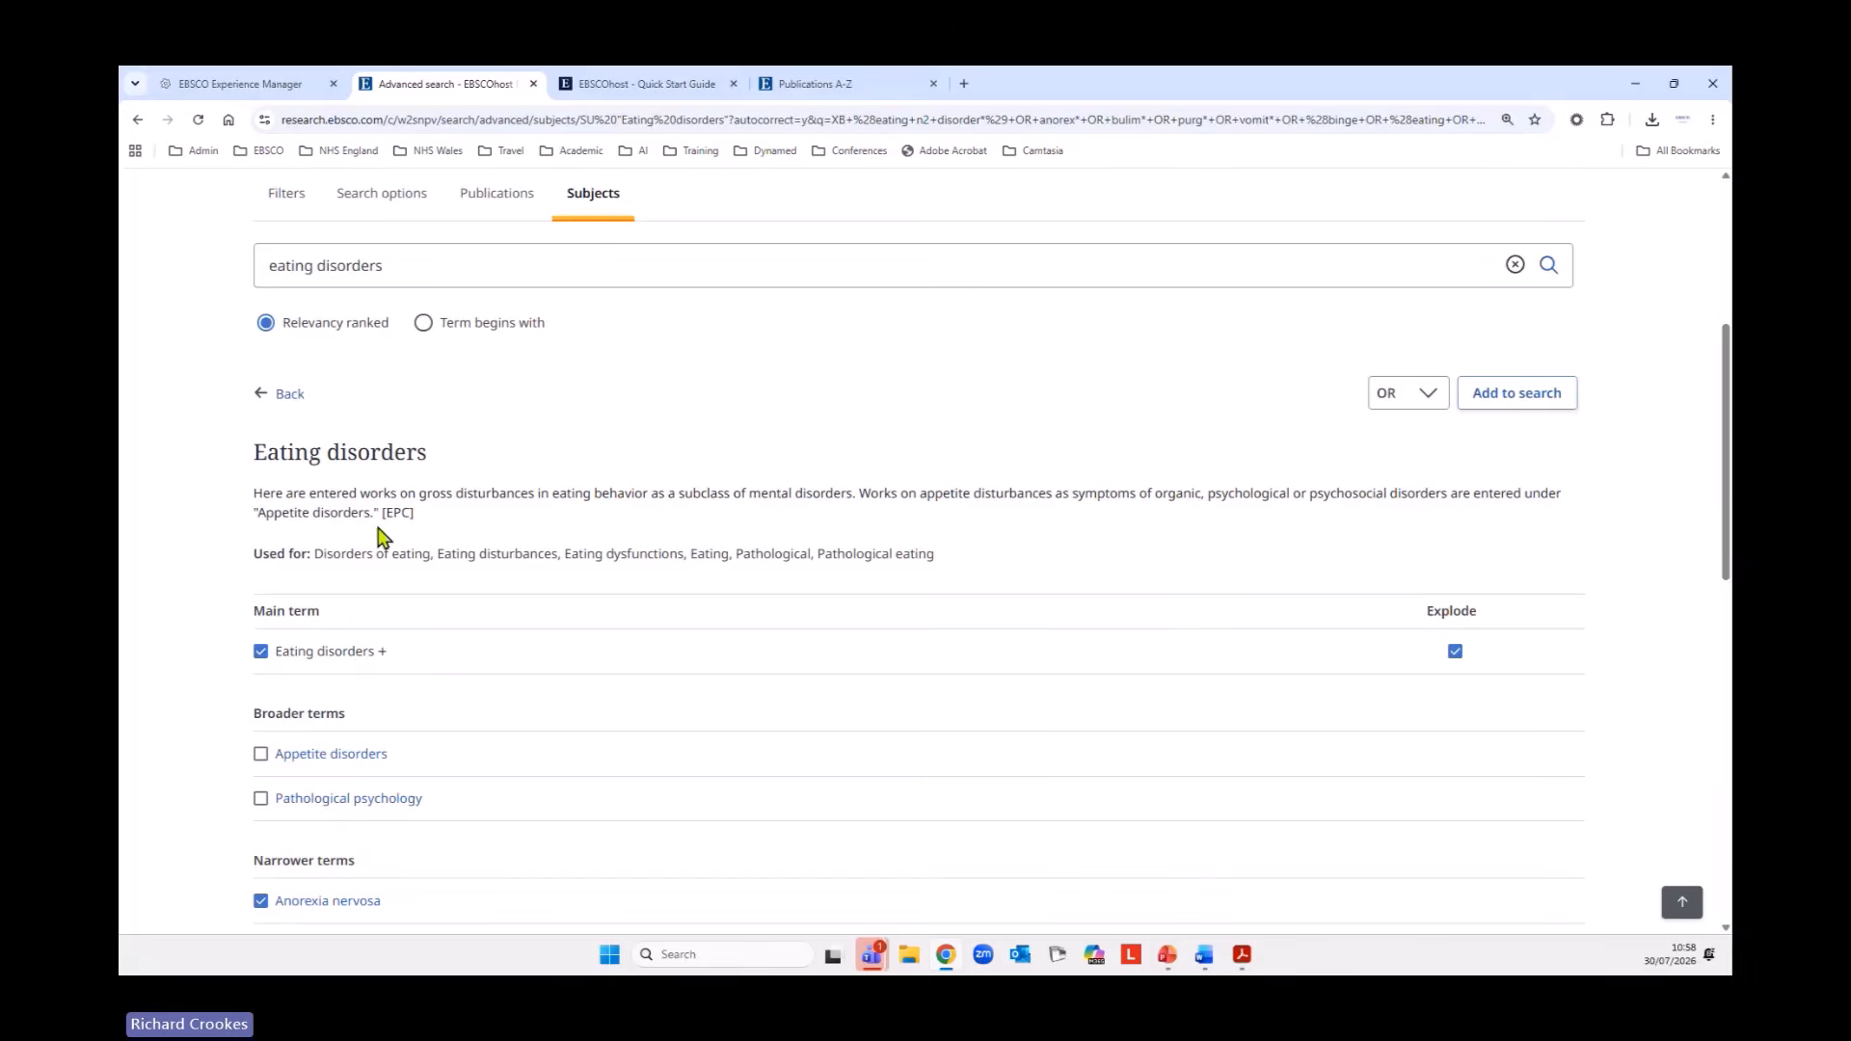
{"action": "left_click_drag", "start_coordinate": [321, 557], "coordinate": [900, 553]}
Add the selected eating disorder subject terms to the search combined with OR and run it.
{"action": "left_click", "coordinate": [1679, 906]}
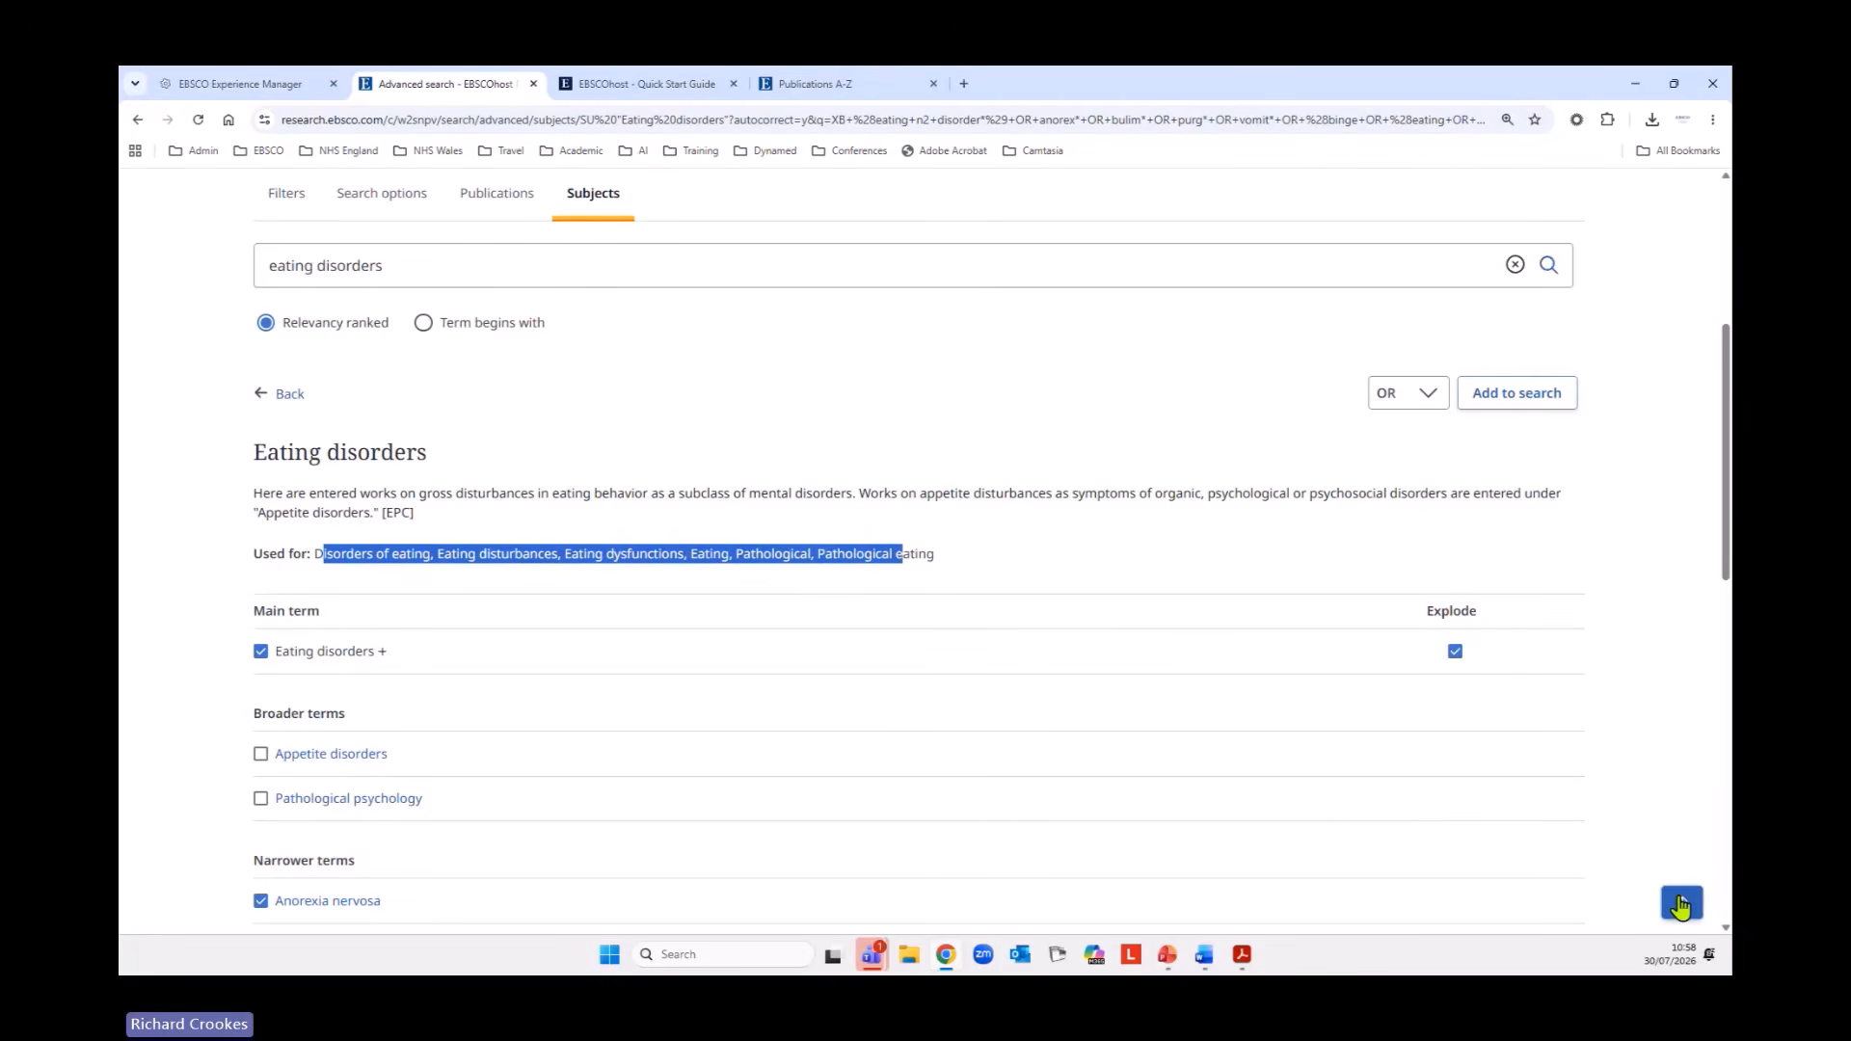
{"action": "left_click", "coordinate": [1544, 820]}
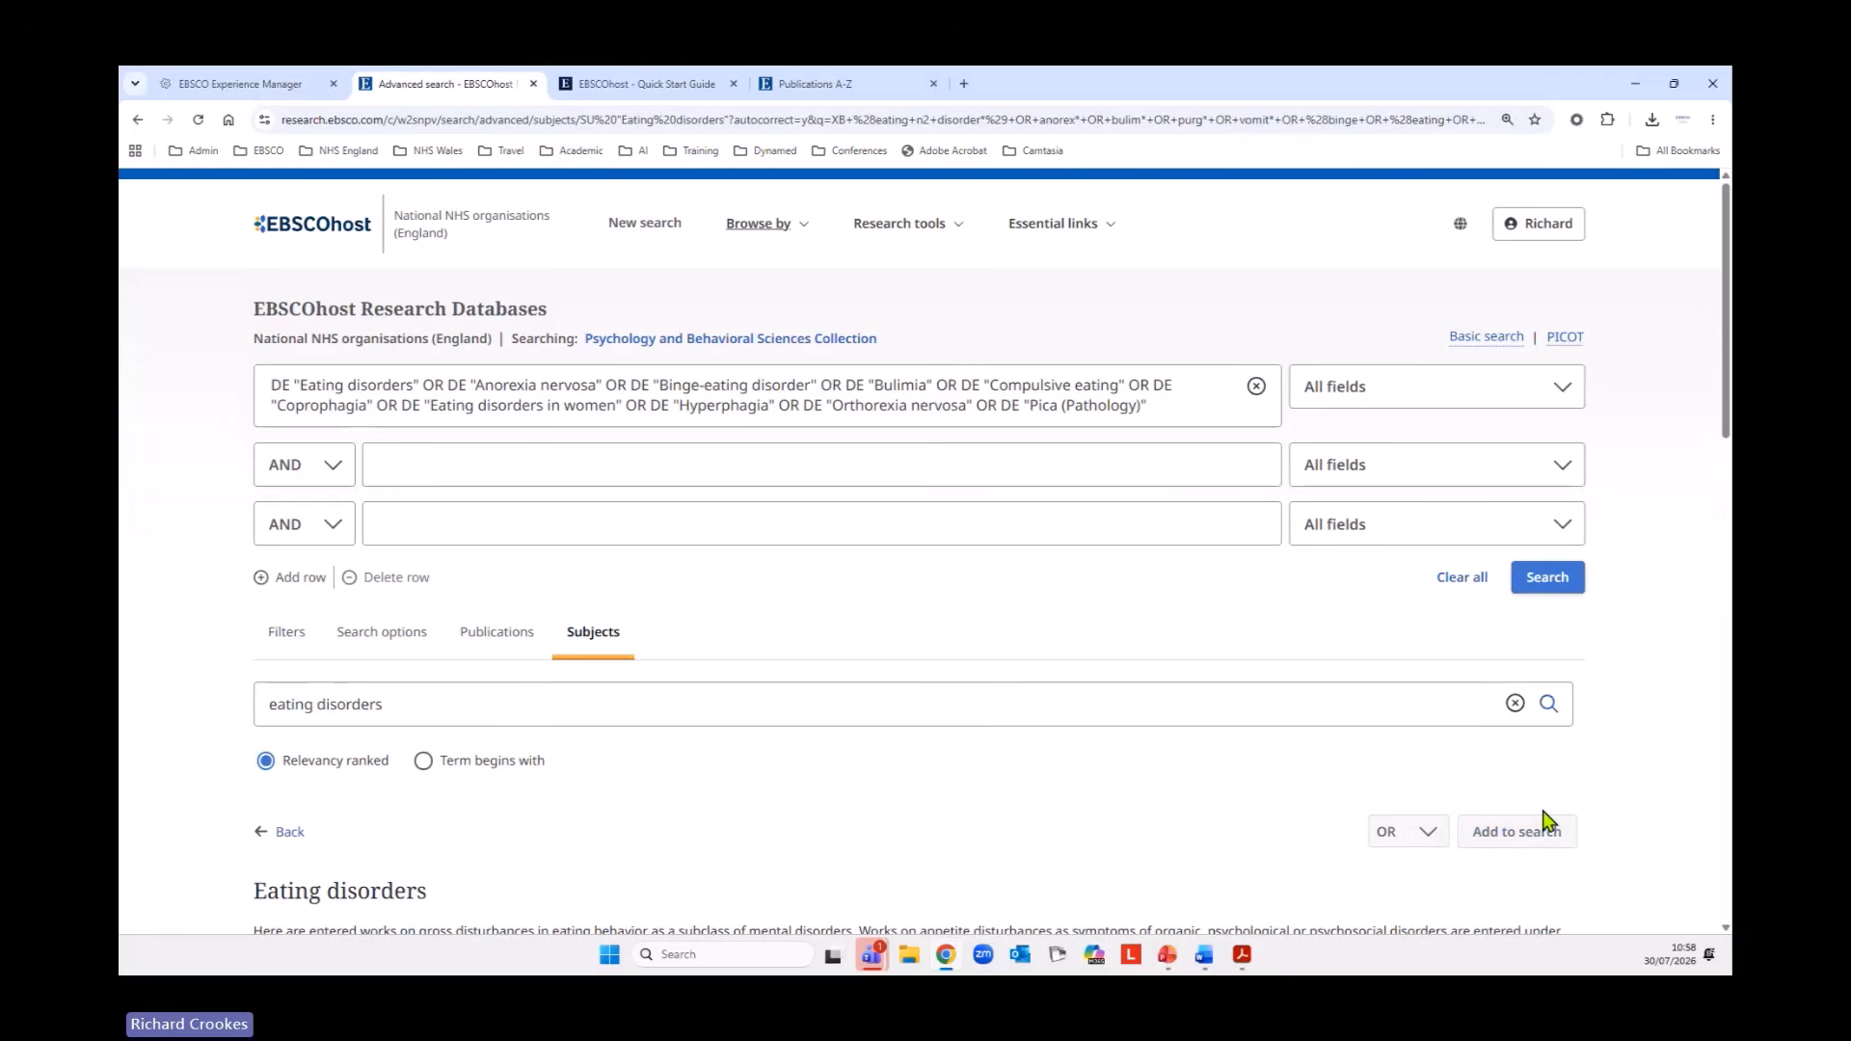
{"action": "left_click_drag", "start_coordinate": [1189, 412], "coordinate": [260, 392]}
{"action": "left_click", "coordinate": [224, 461]}
{"action": "left_click", "coordinate": [1548, 581]}
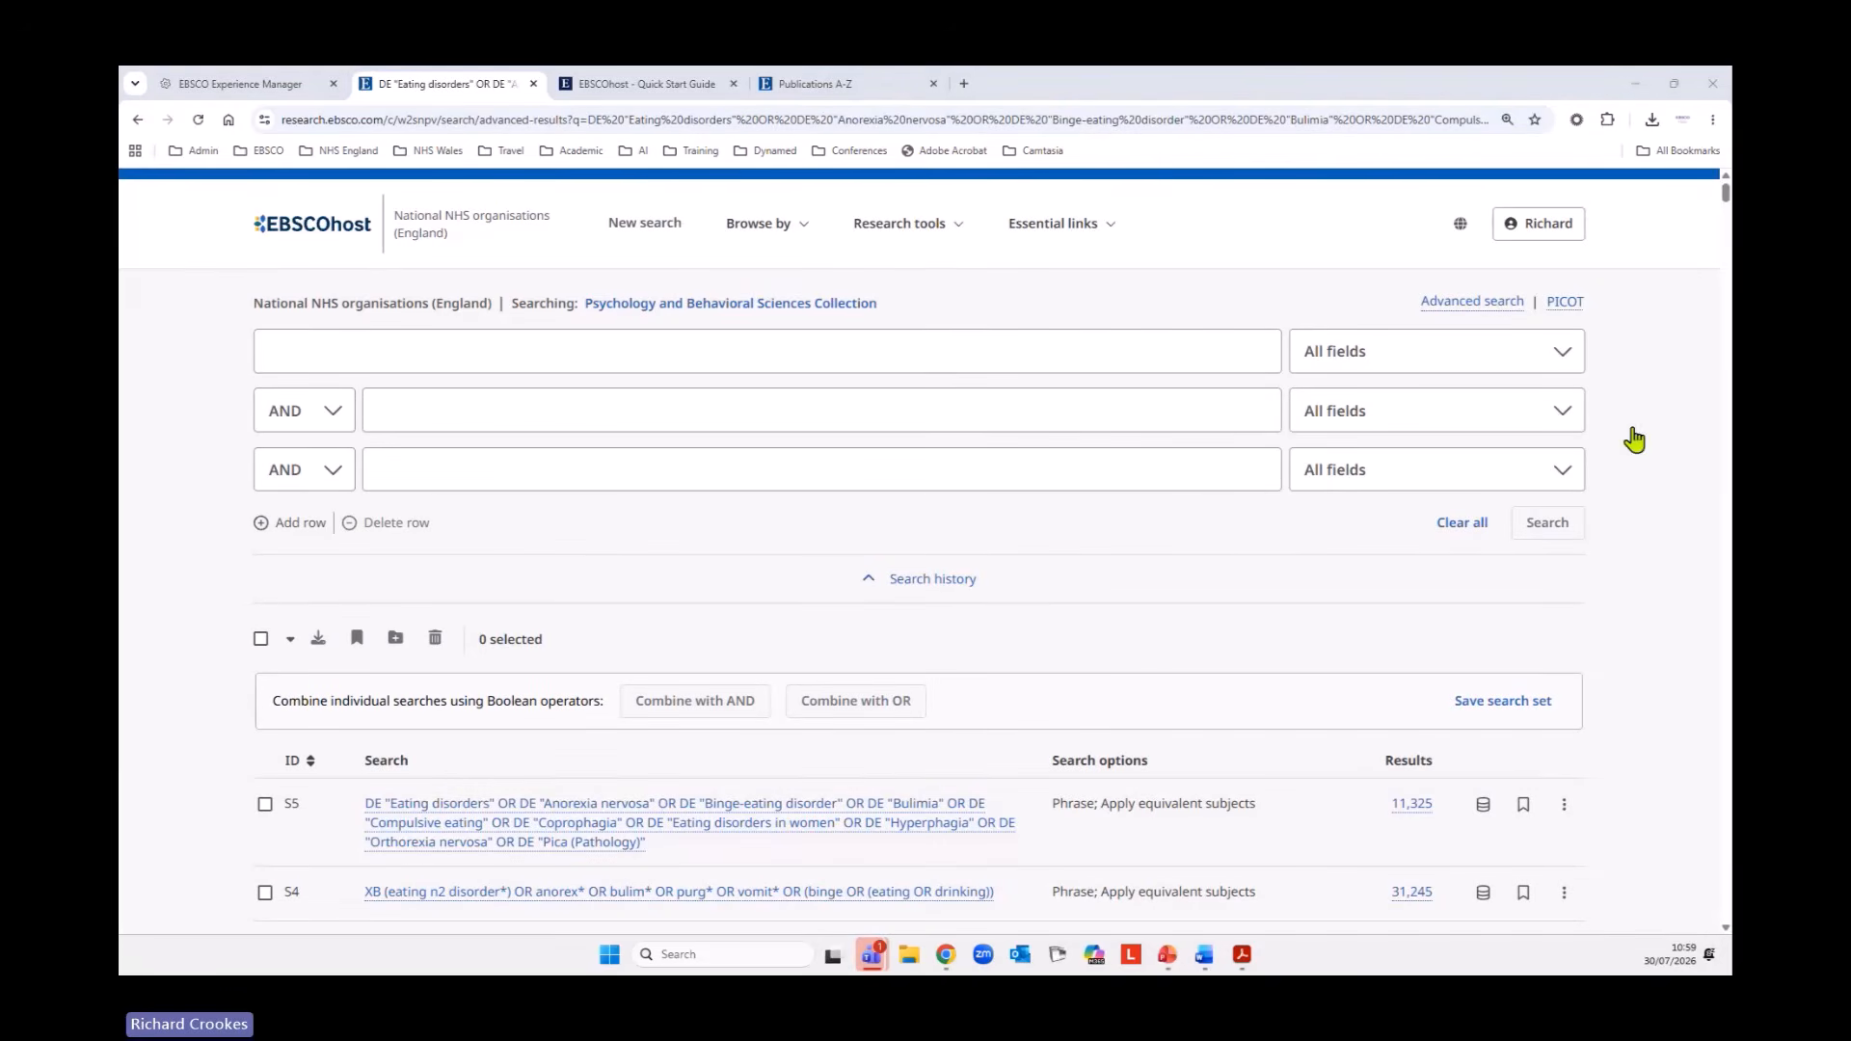
Combine the eating disorder keyword search S4 and subject term search S5 with OR and run the combined search.
{"action": "scroll", "coordinate": [1138, 520], "scroll_direction": "down", "scroll_amount": 3}
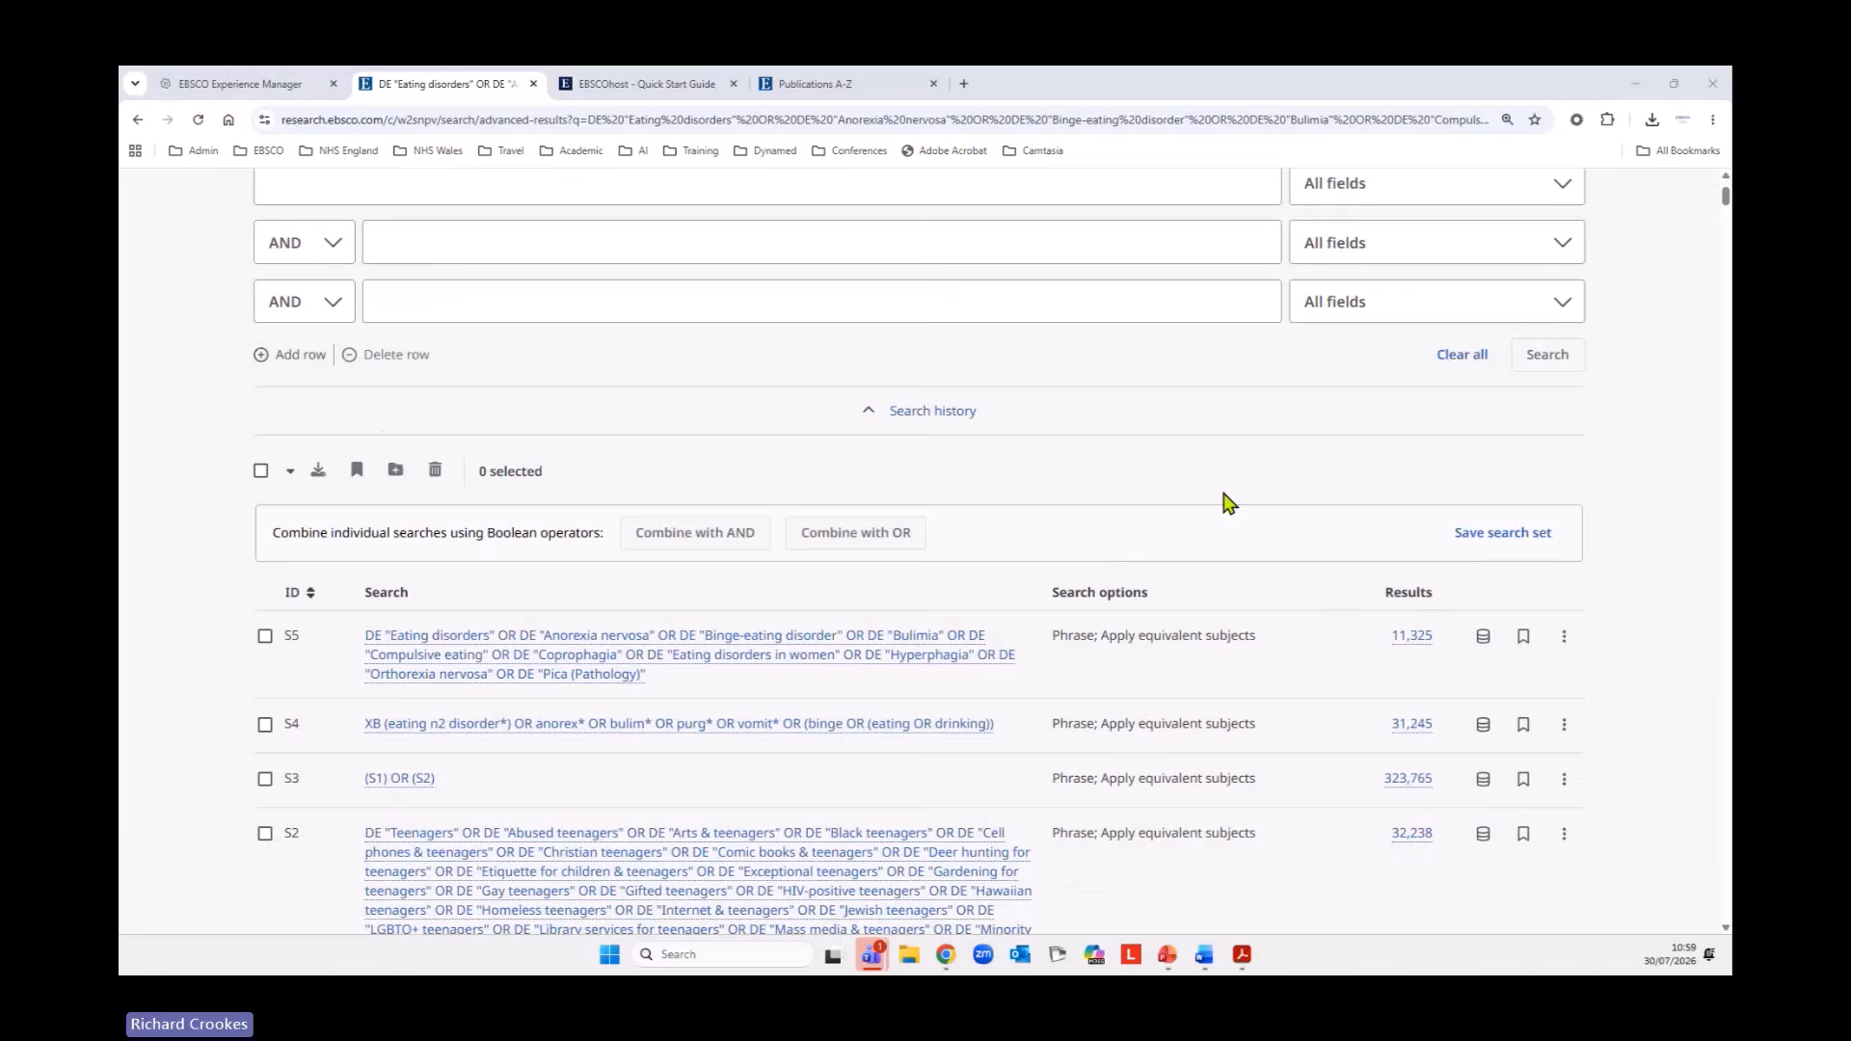
{"action": "left_click", "coordinate": [264, 557]}
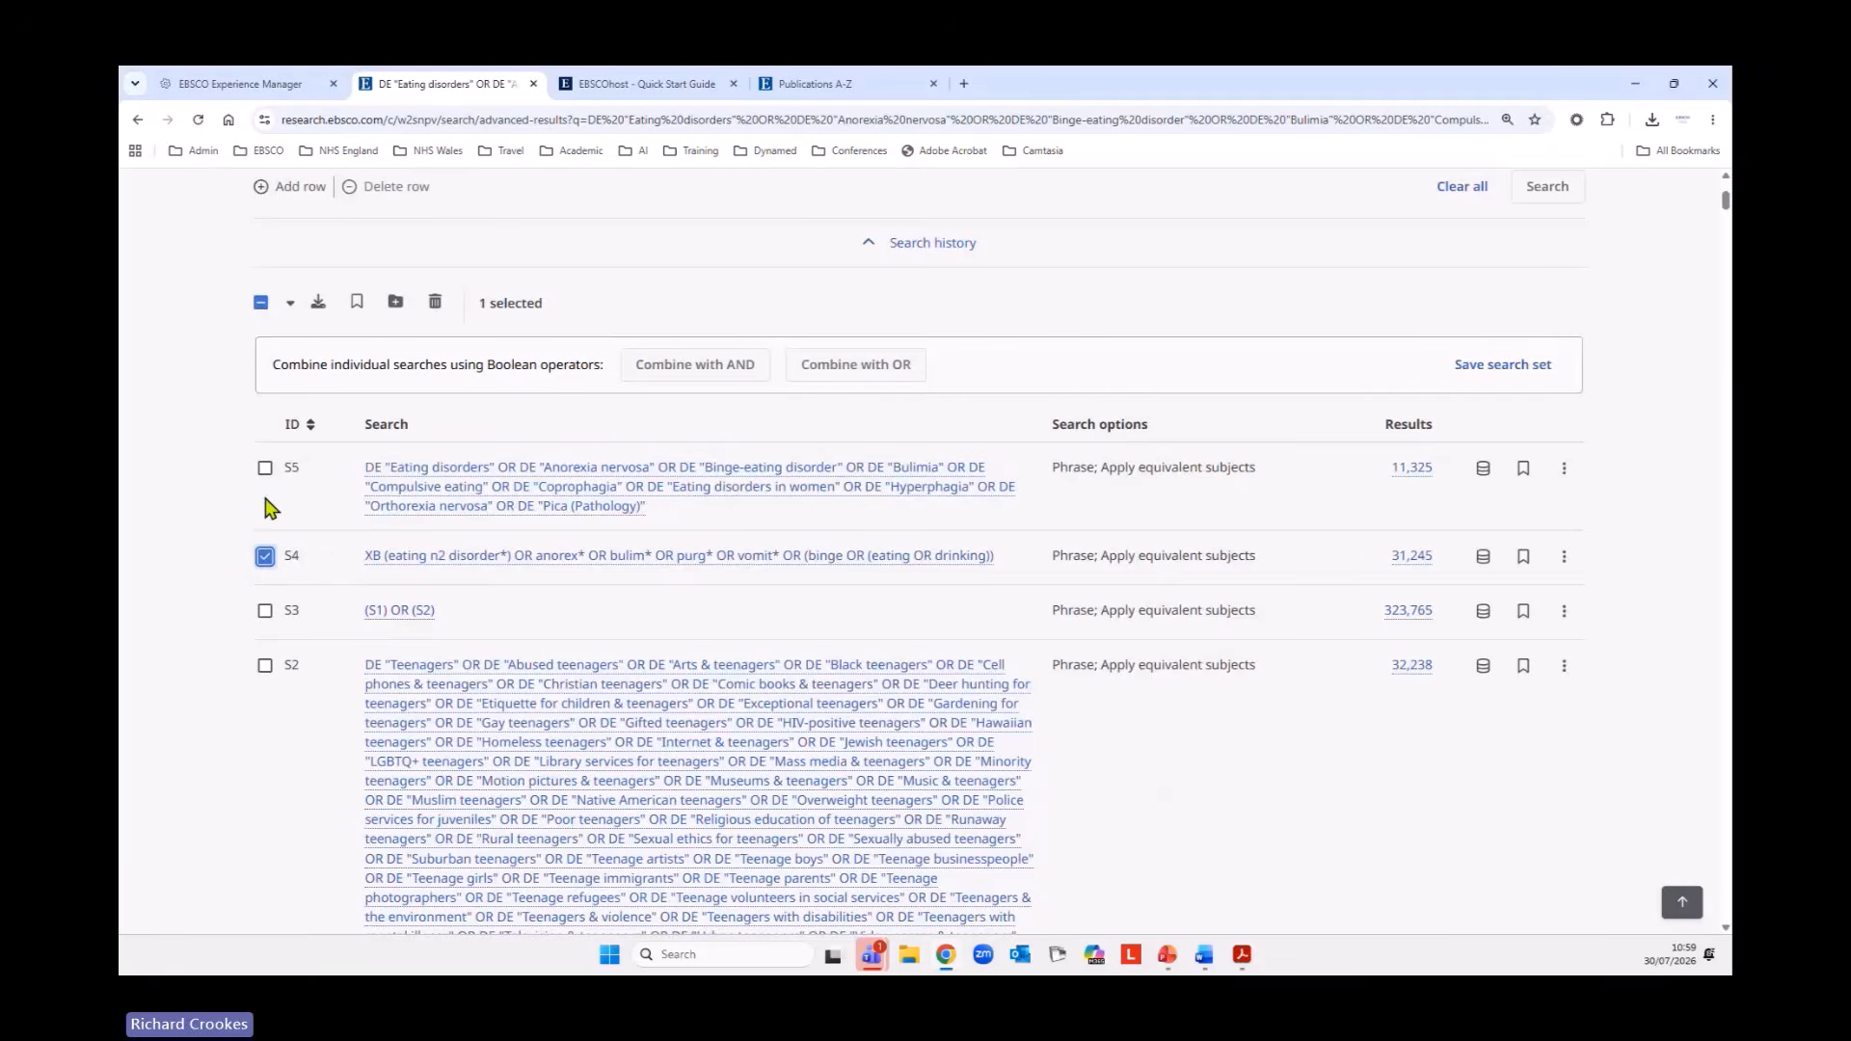
{"action": "left_click", "coordinate": [264, 470]}
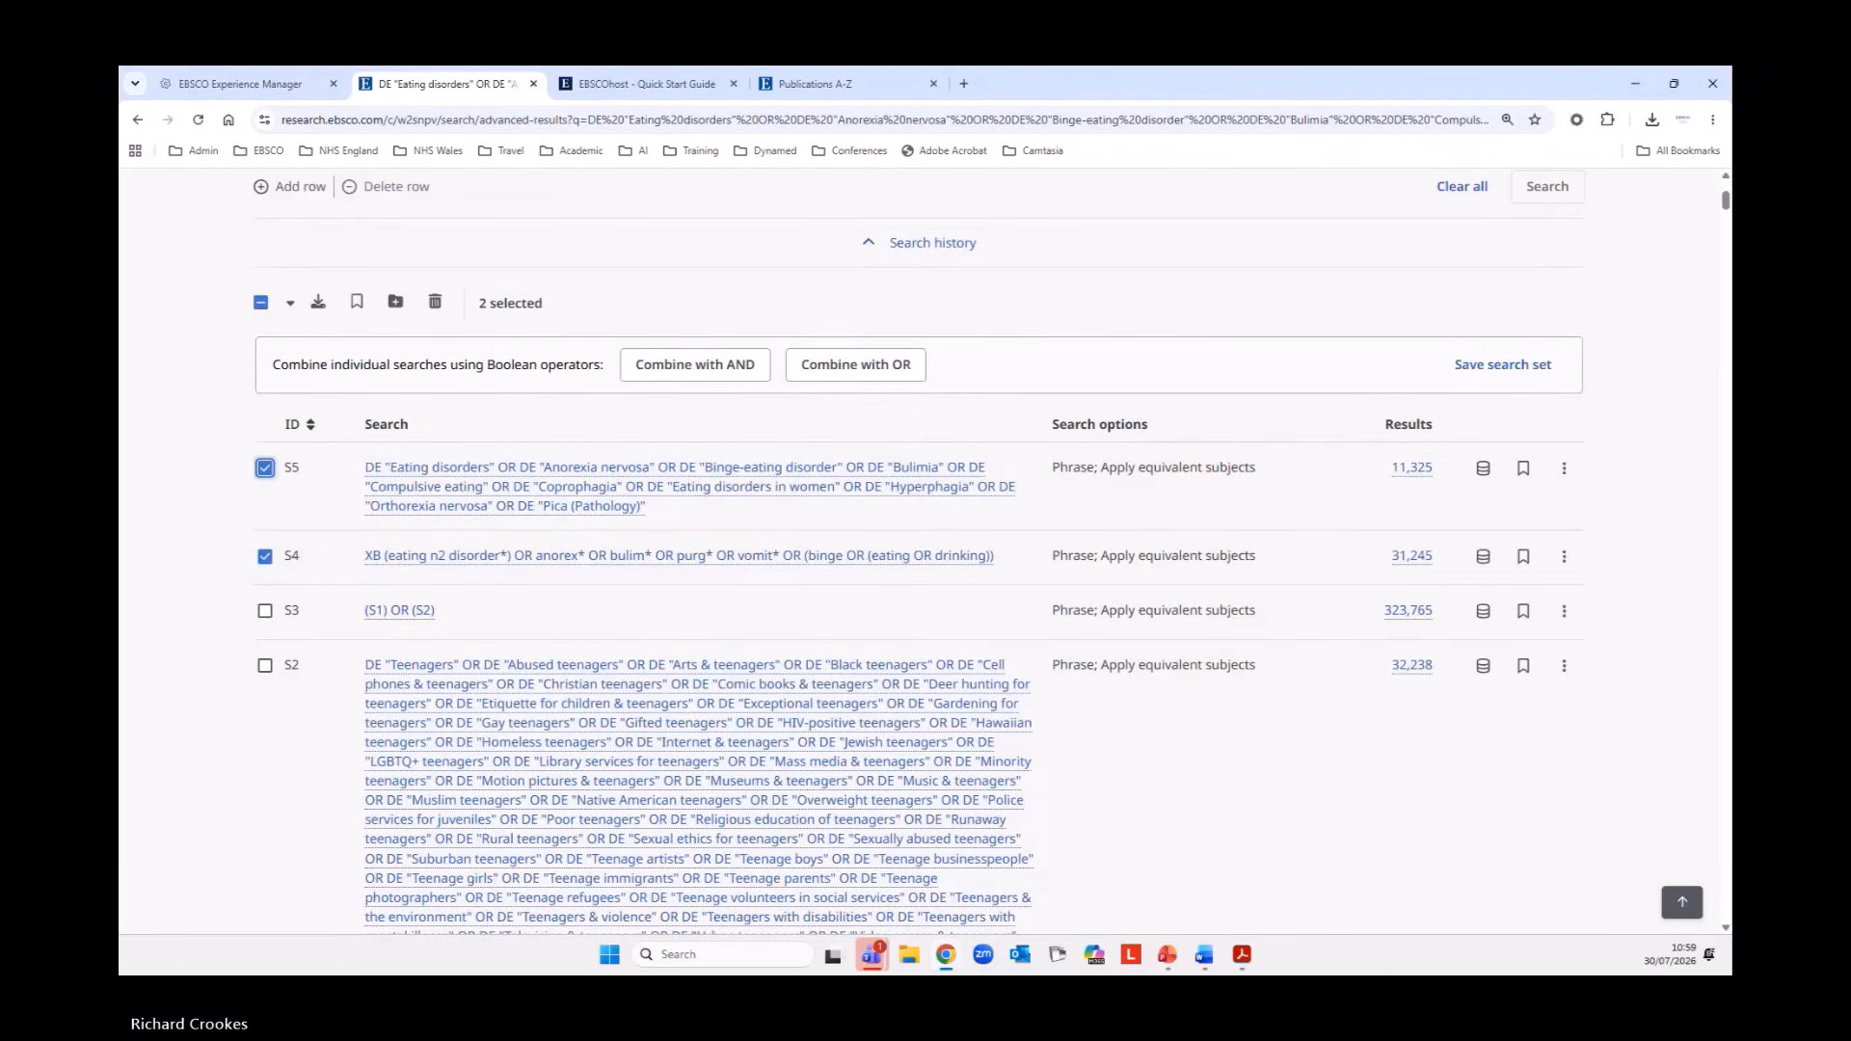
{"action": "left_click", "coordinate": [893, 446]}
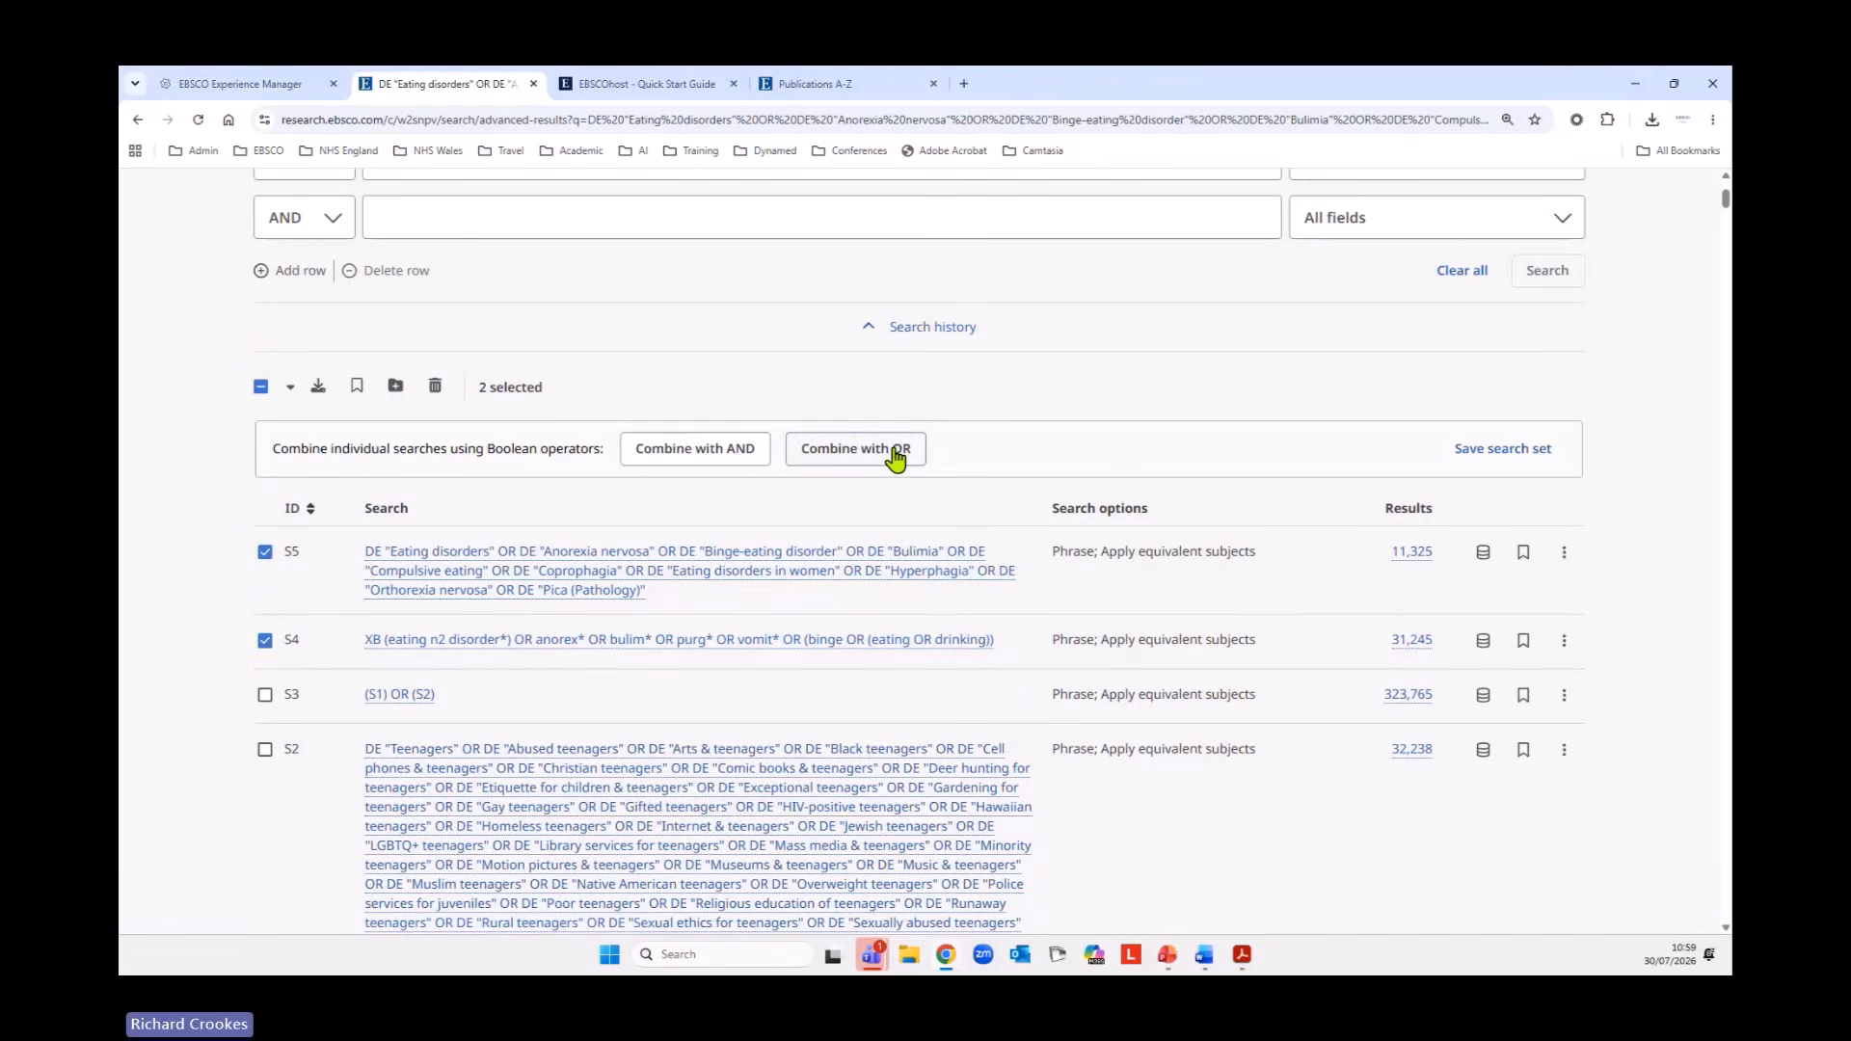
{"action": "scroll", "coordinate": [922, 605], "scroll_direction": "up", "scroll_amount": 3}
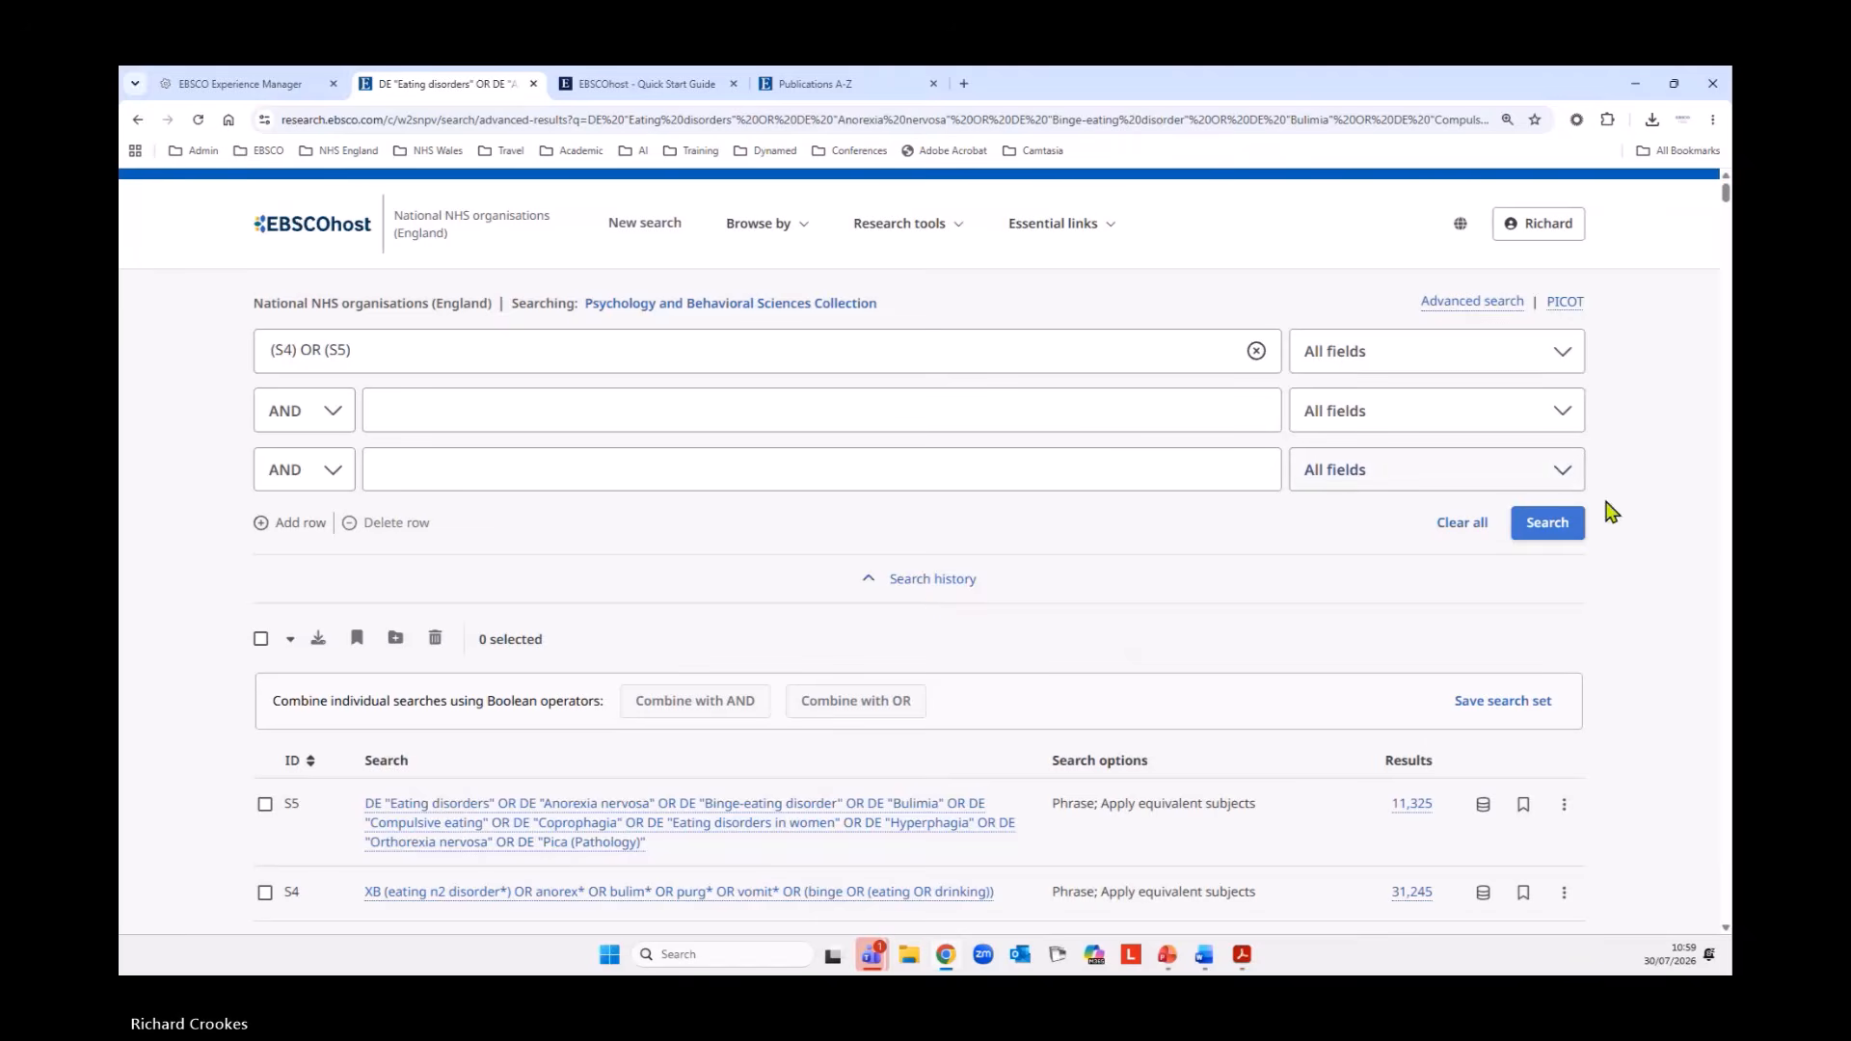
{"action": "left_click", "coordinate": [1575, 530]}
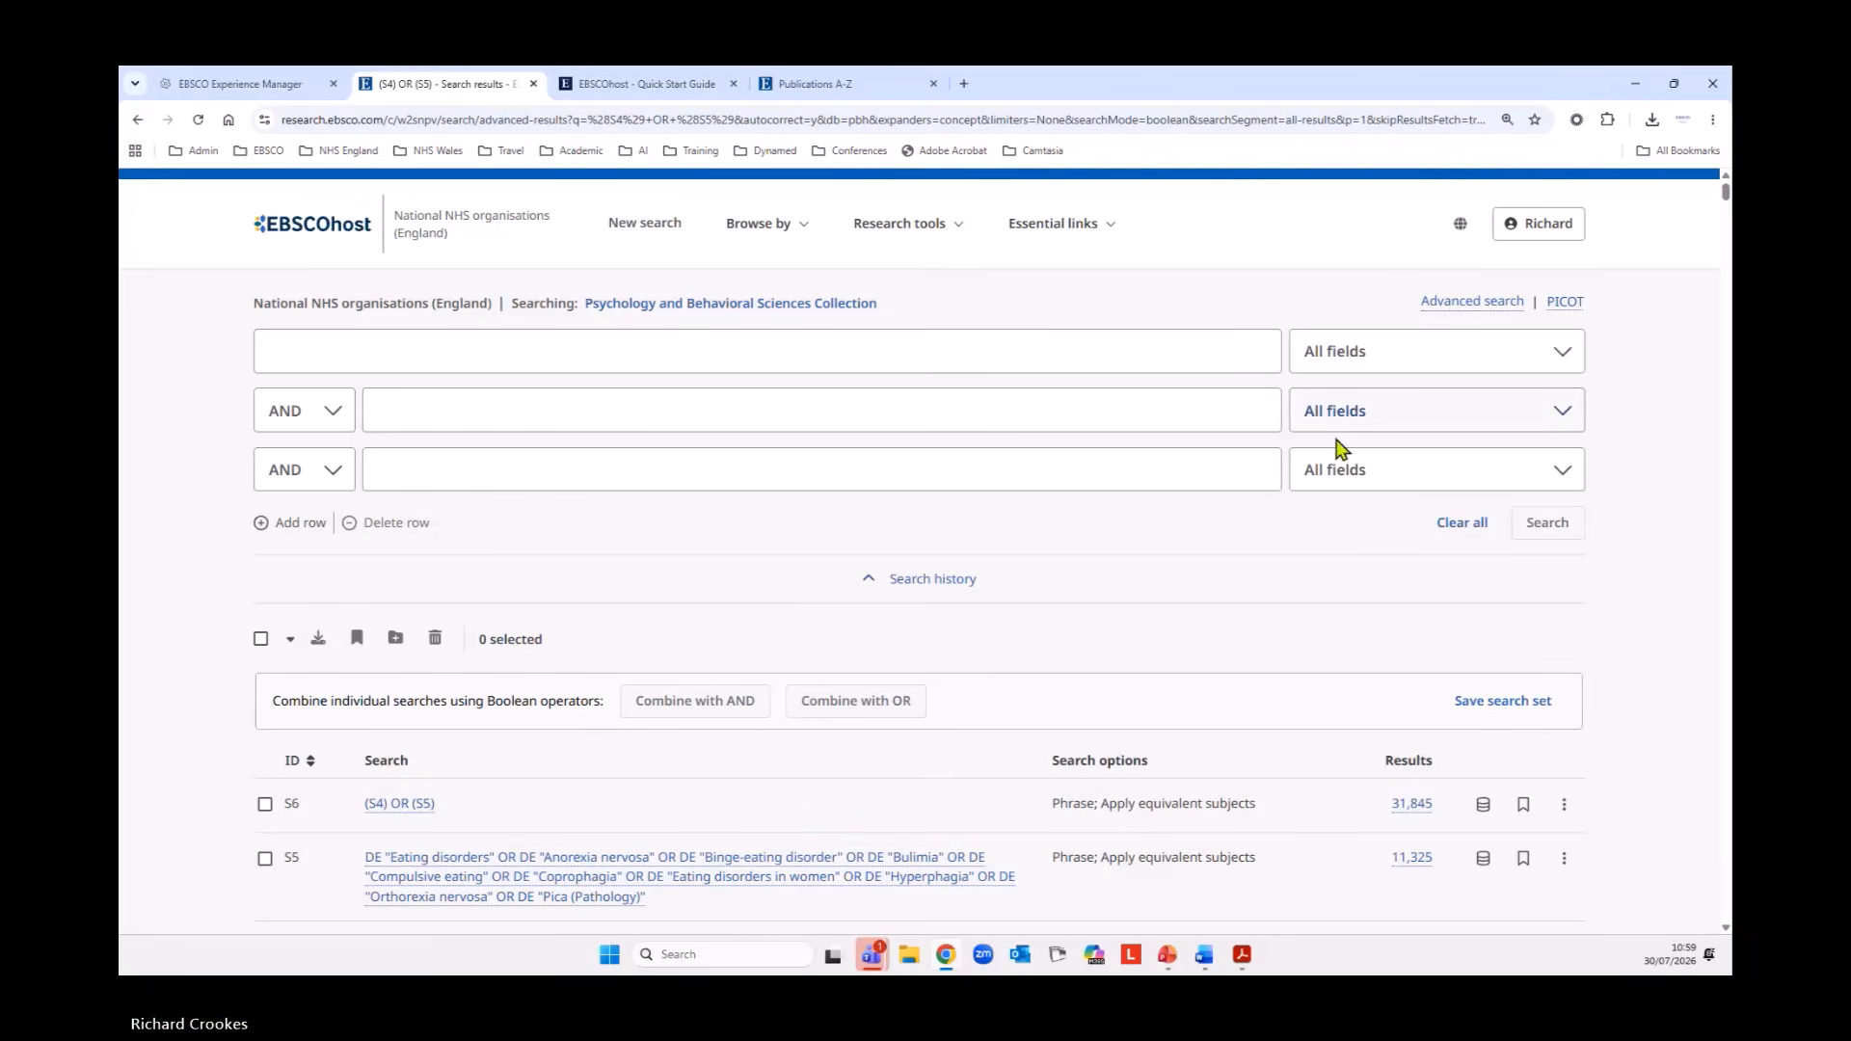
Sort the search history by ID in ascending order, starting with S1.
{"action": "scroll", "coordinate": [1350, 429], "scroll_direction": "down", "scroll_amount": 4}
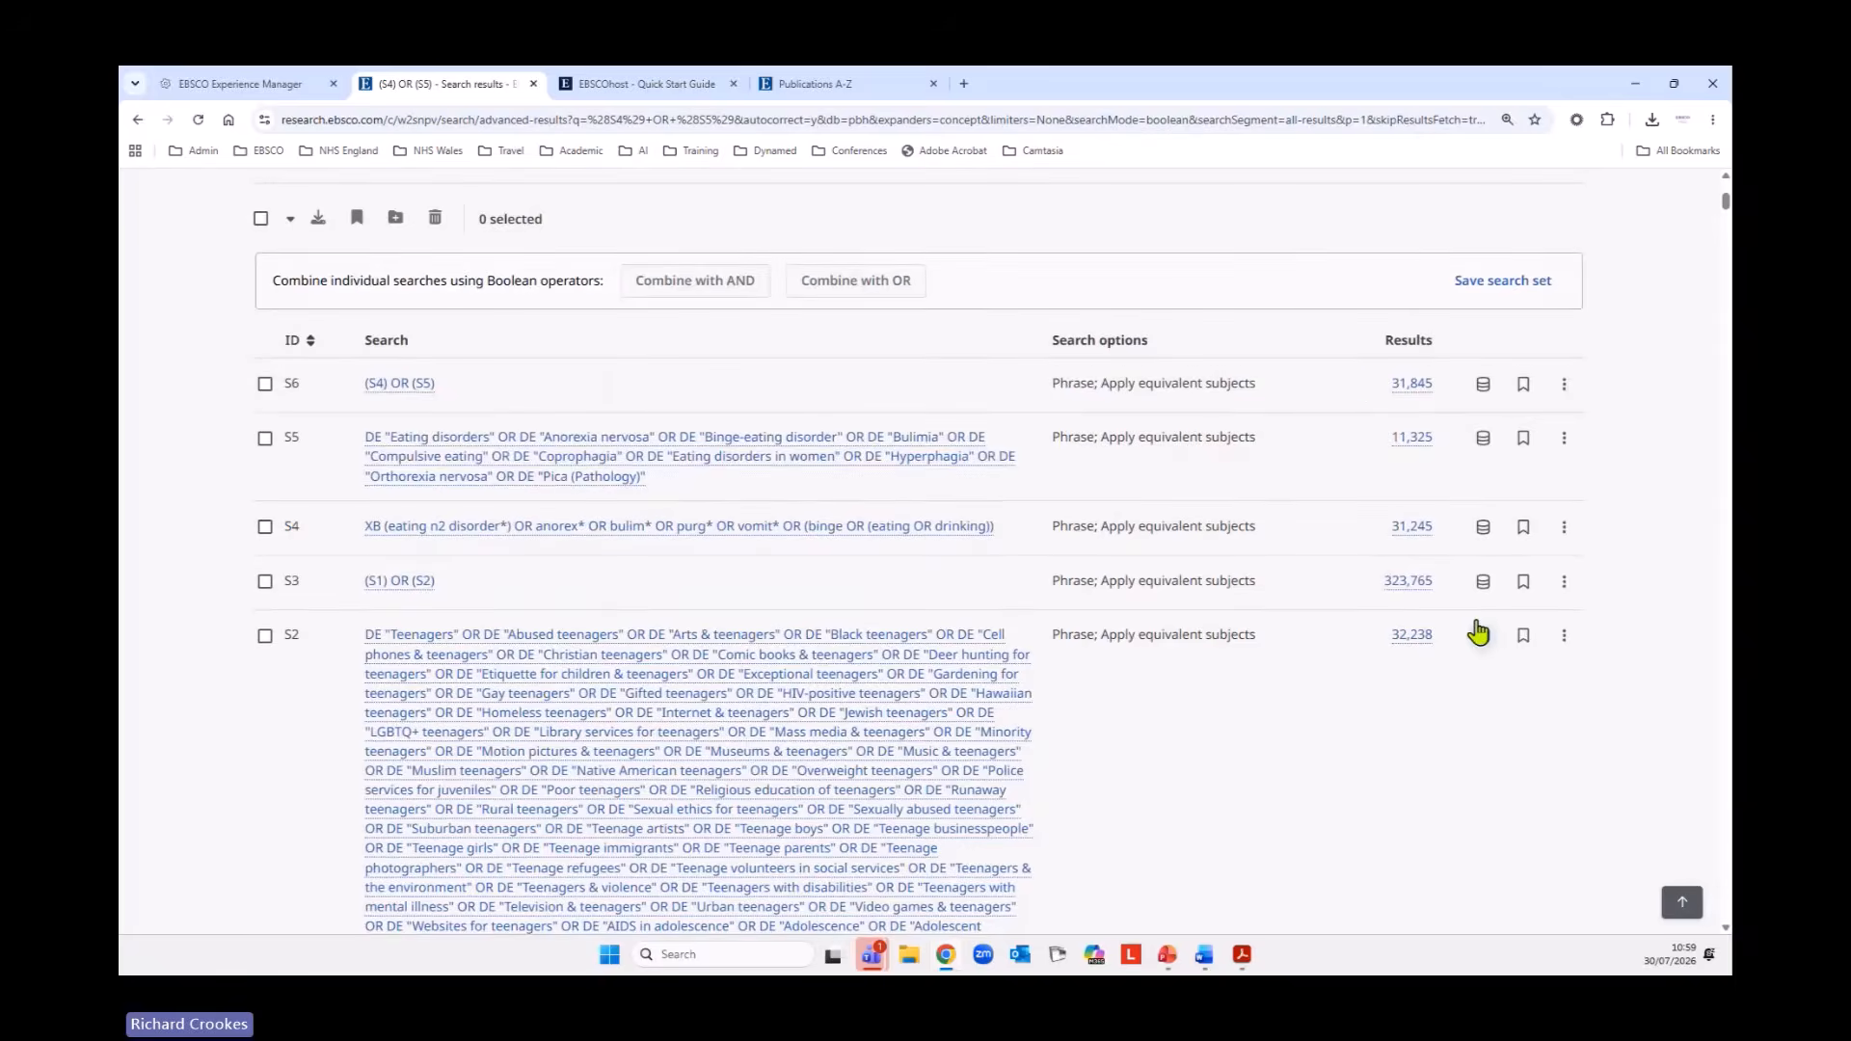
{"action": "scroll", "coordinate": [1418, 627], "scroll_direction": "down", "scroll_amount": 2}
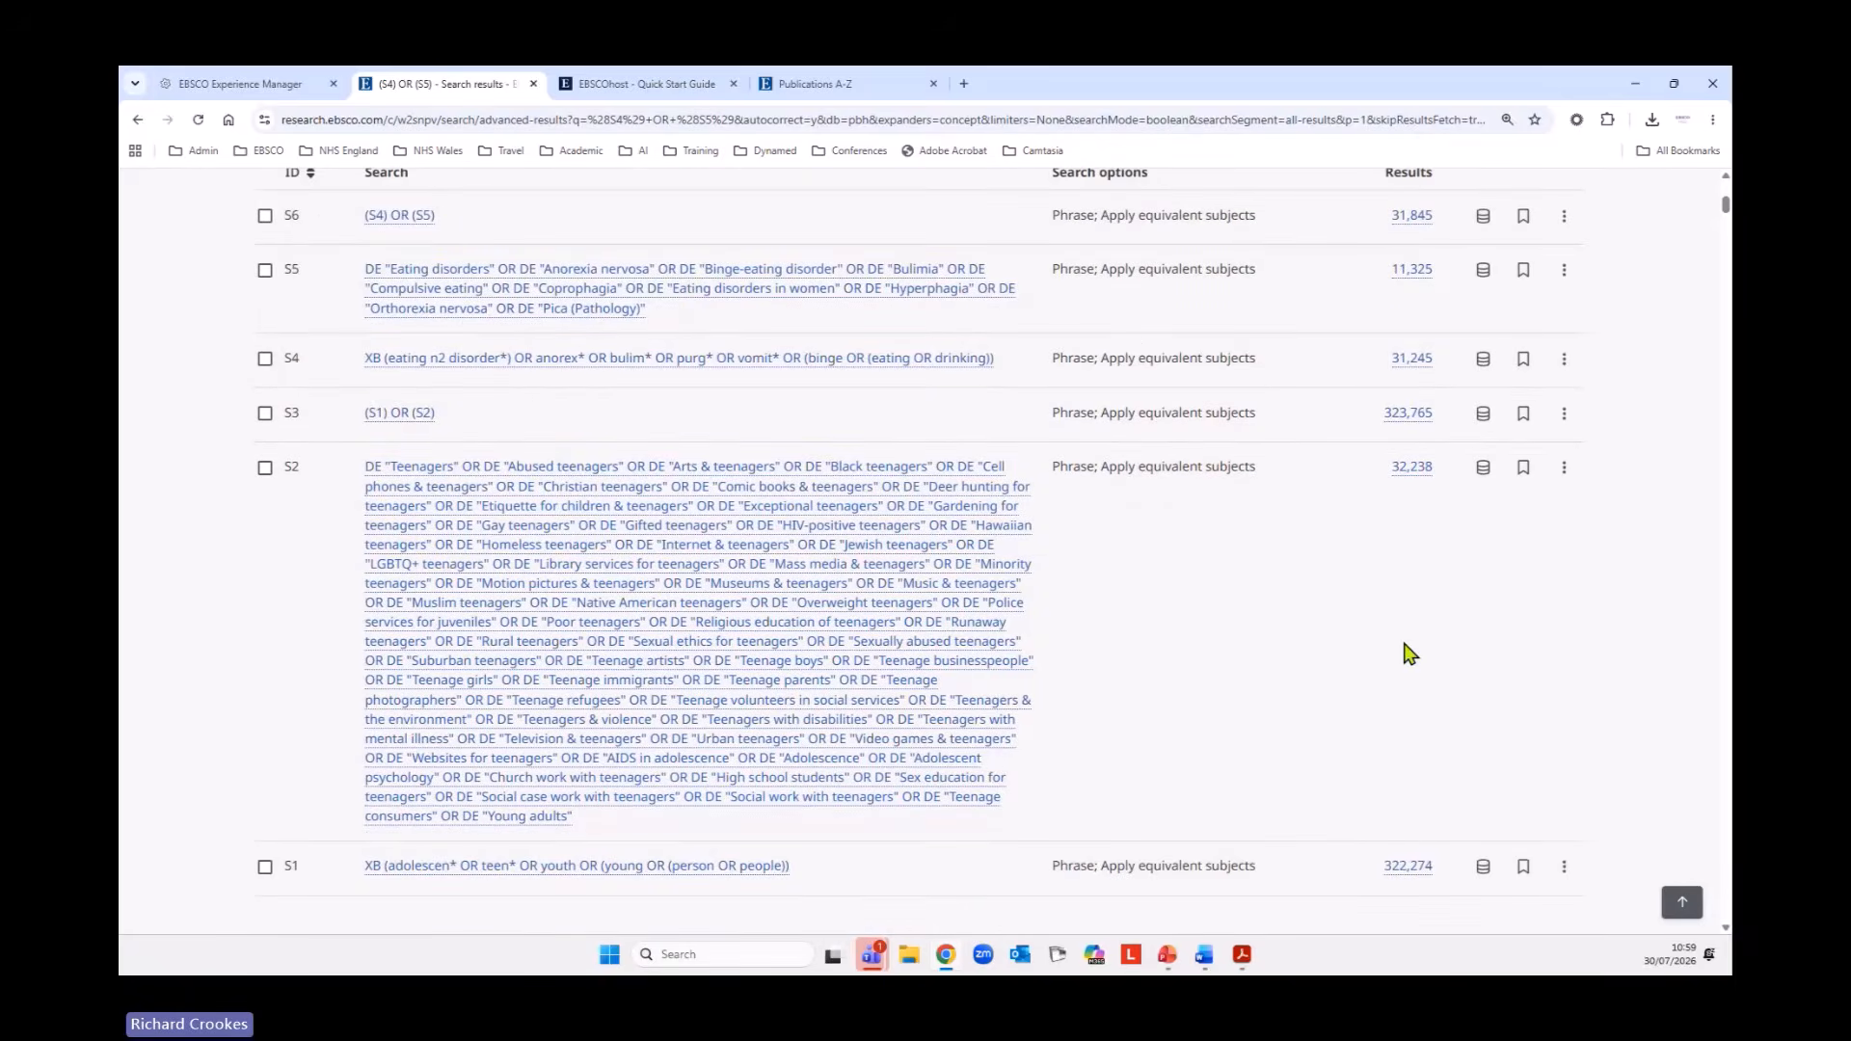
{"action": "scroll", "coordinate": [1408, 637], "scroll_direction": "up", "scroll_amount": 2}
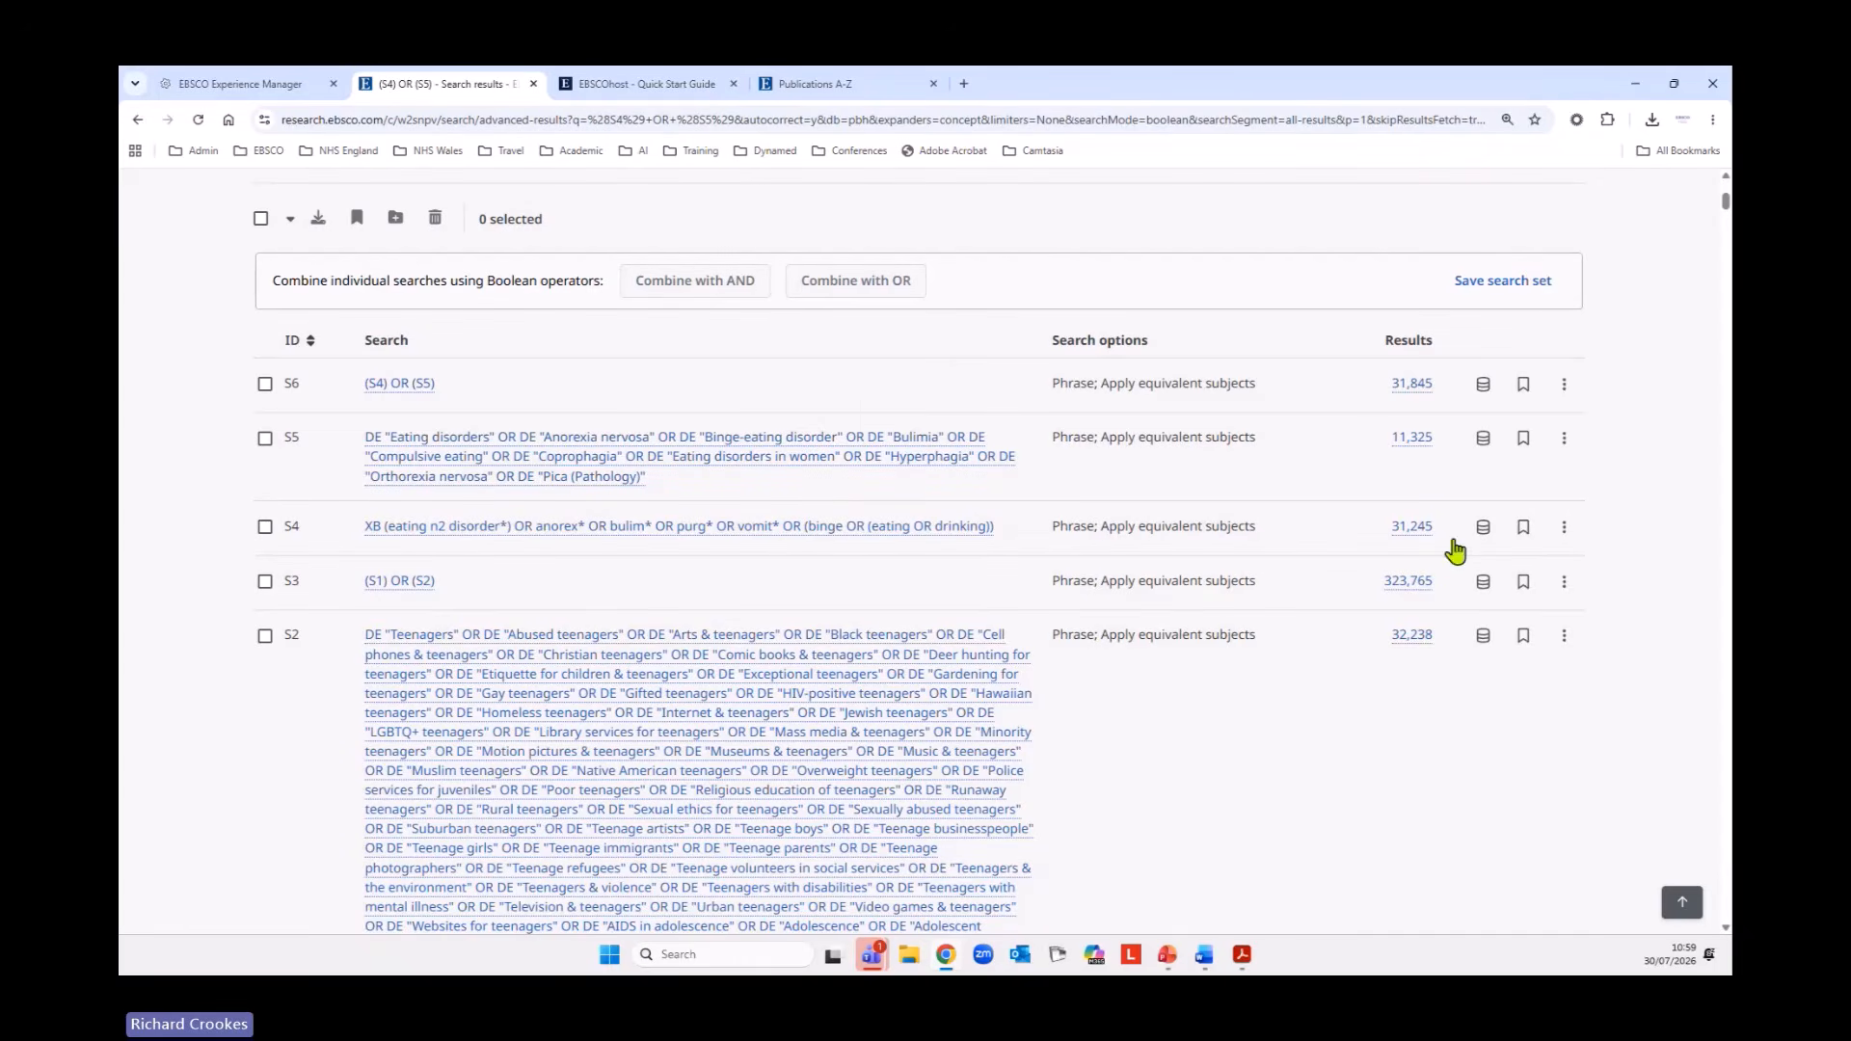
{"action": "scroll", "coordinate": [1329, 472], "scroll_direction": "down", "scroll_amount": 3}
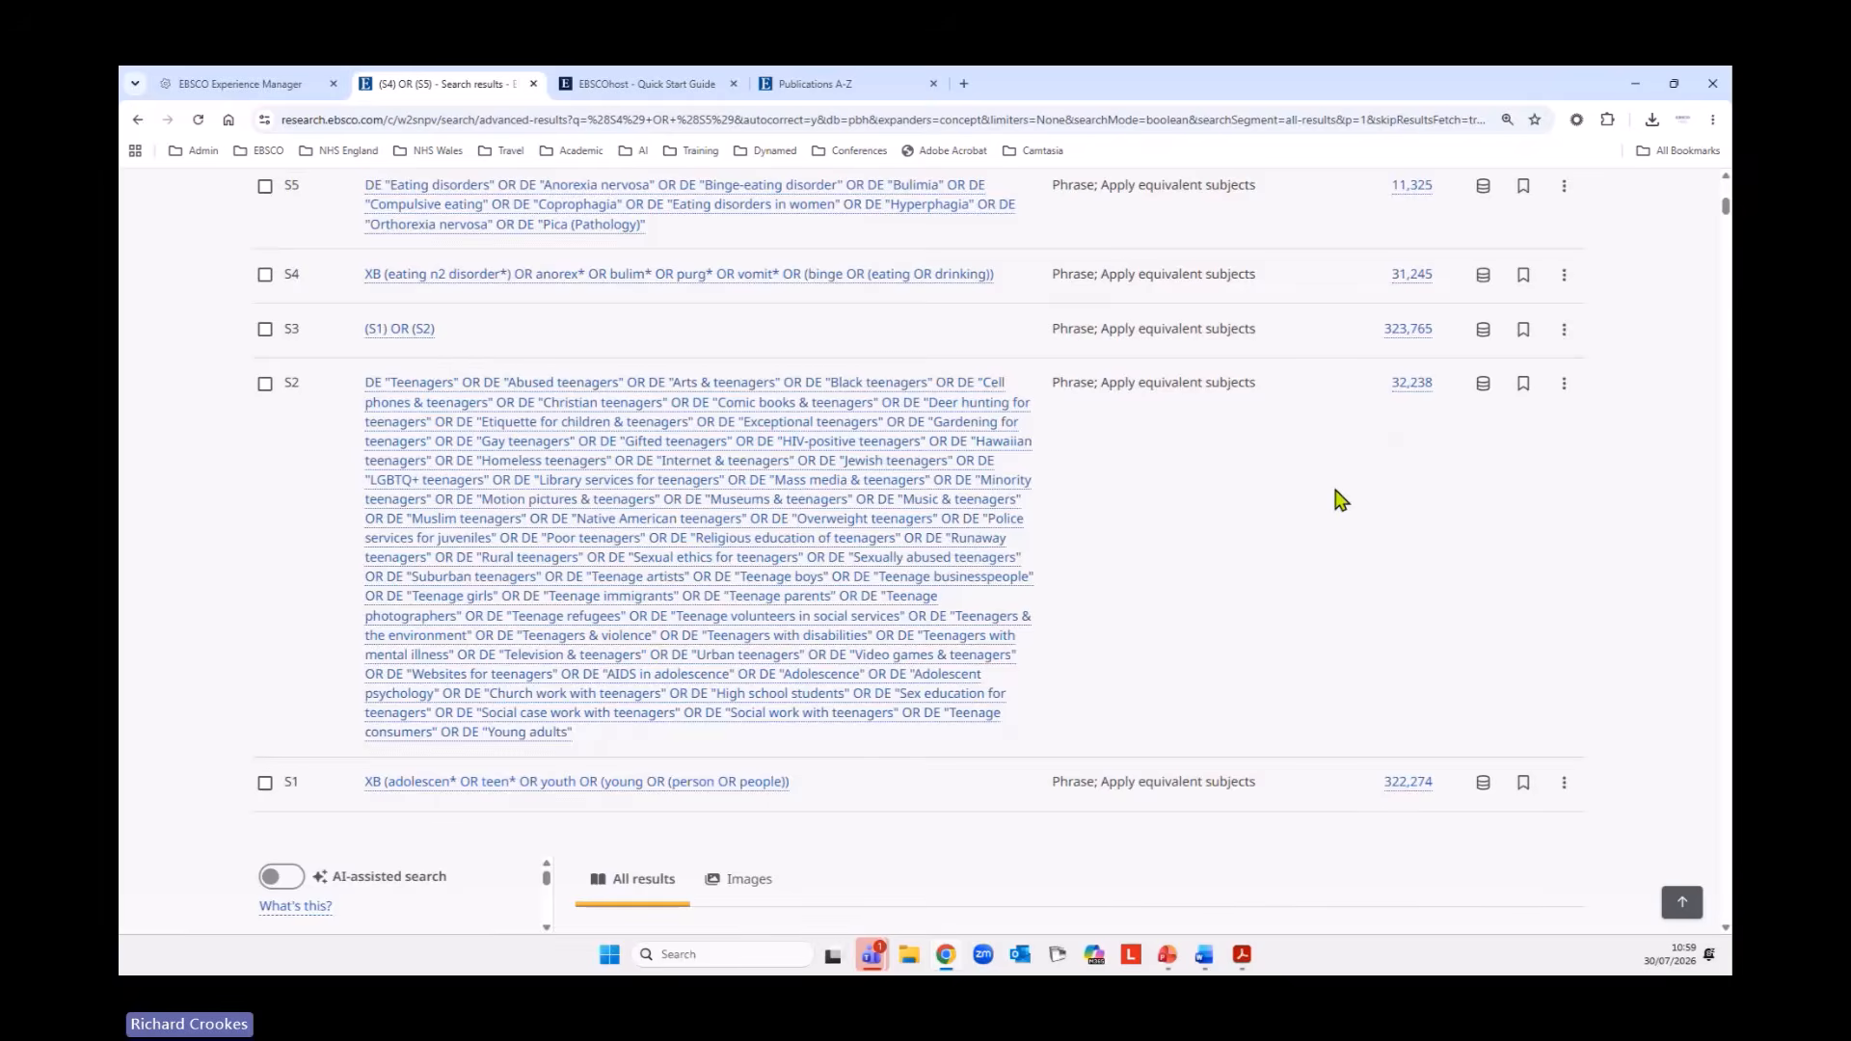
{"action": "scroll", "coordinate": [1334, 495], "scroll_direction": "up", "scroll_amount": 2}
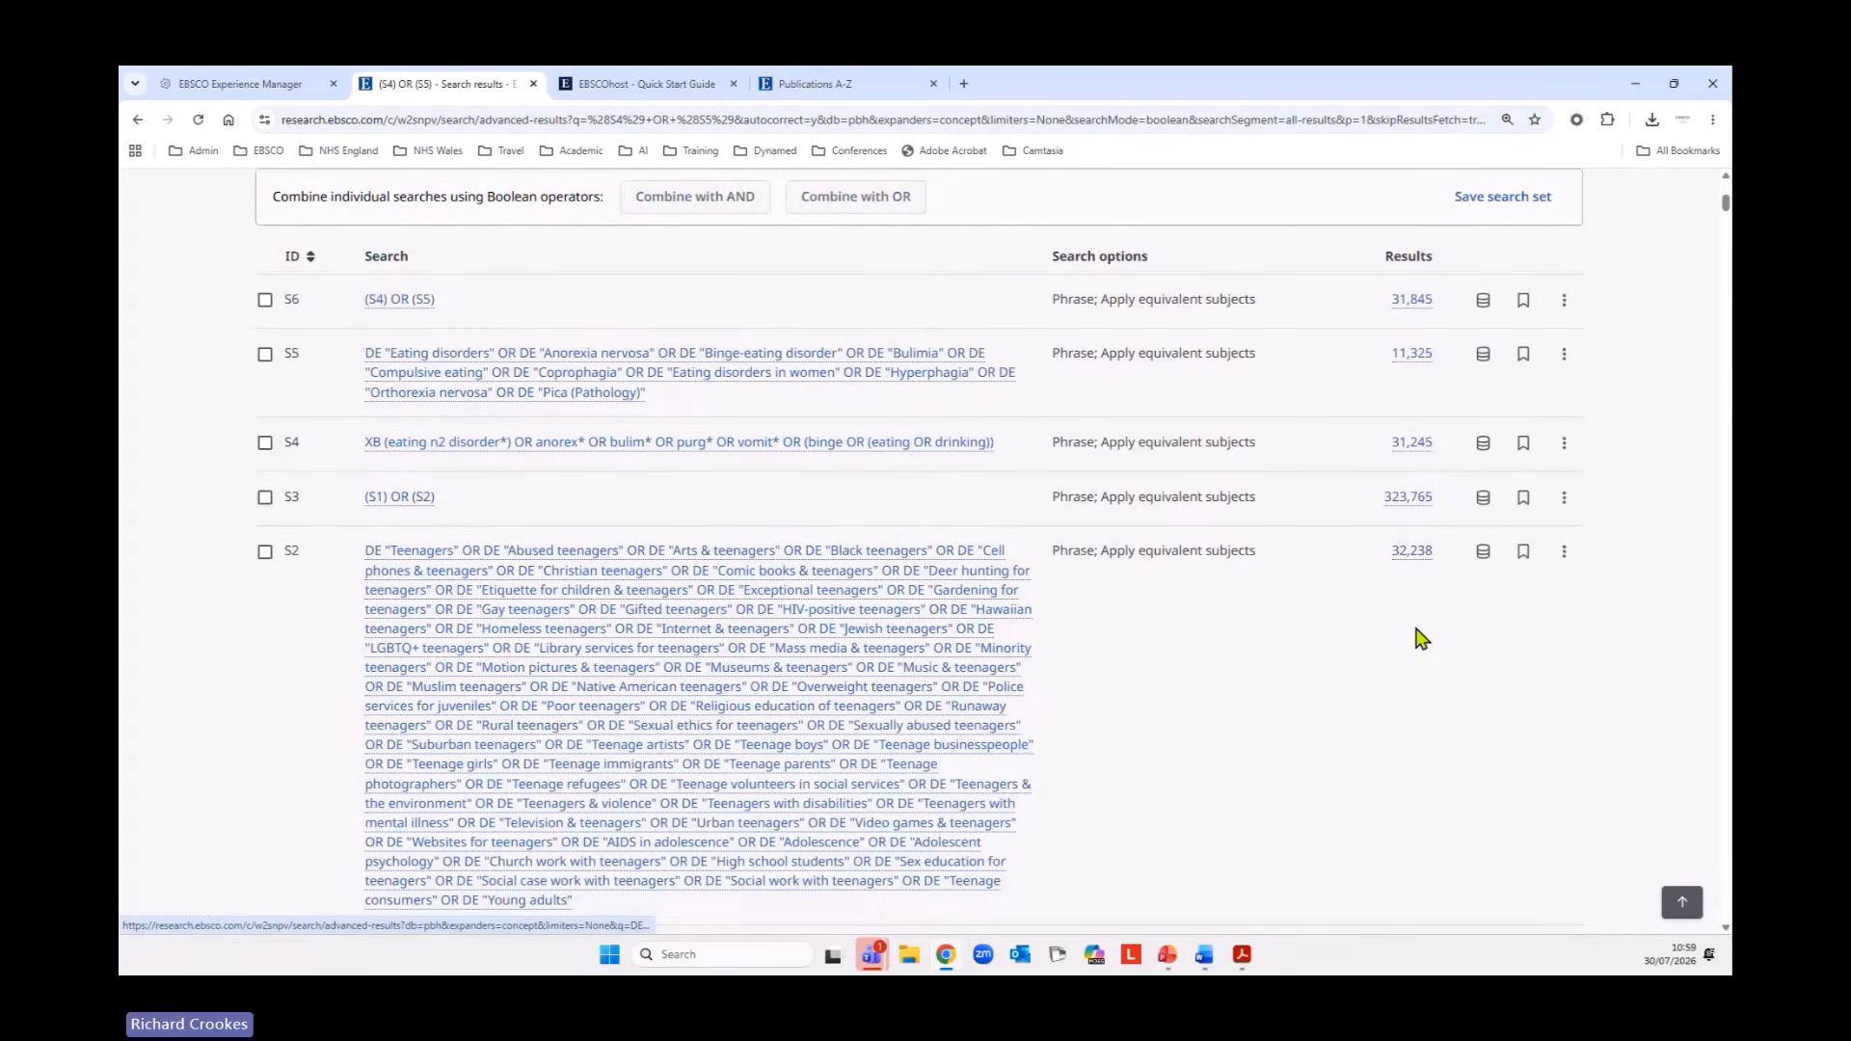
{"action": "scroll", "coordinate": [1421, 632], "scroll_direction": "up", "scroll_amount": 2}
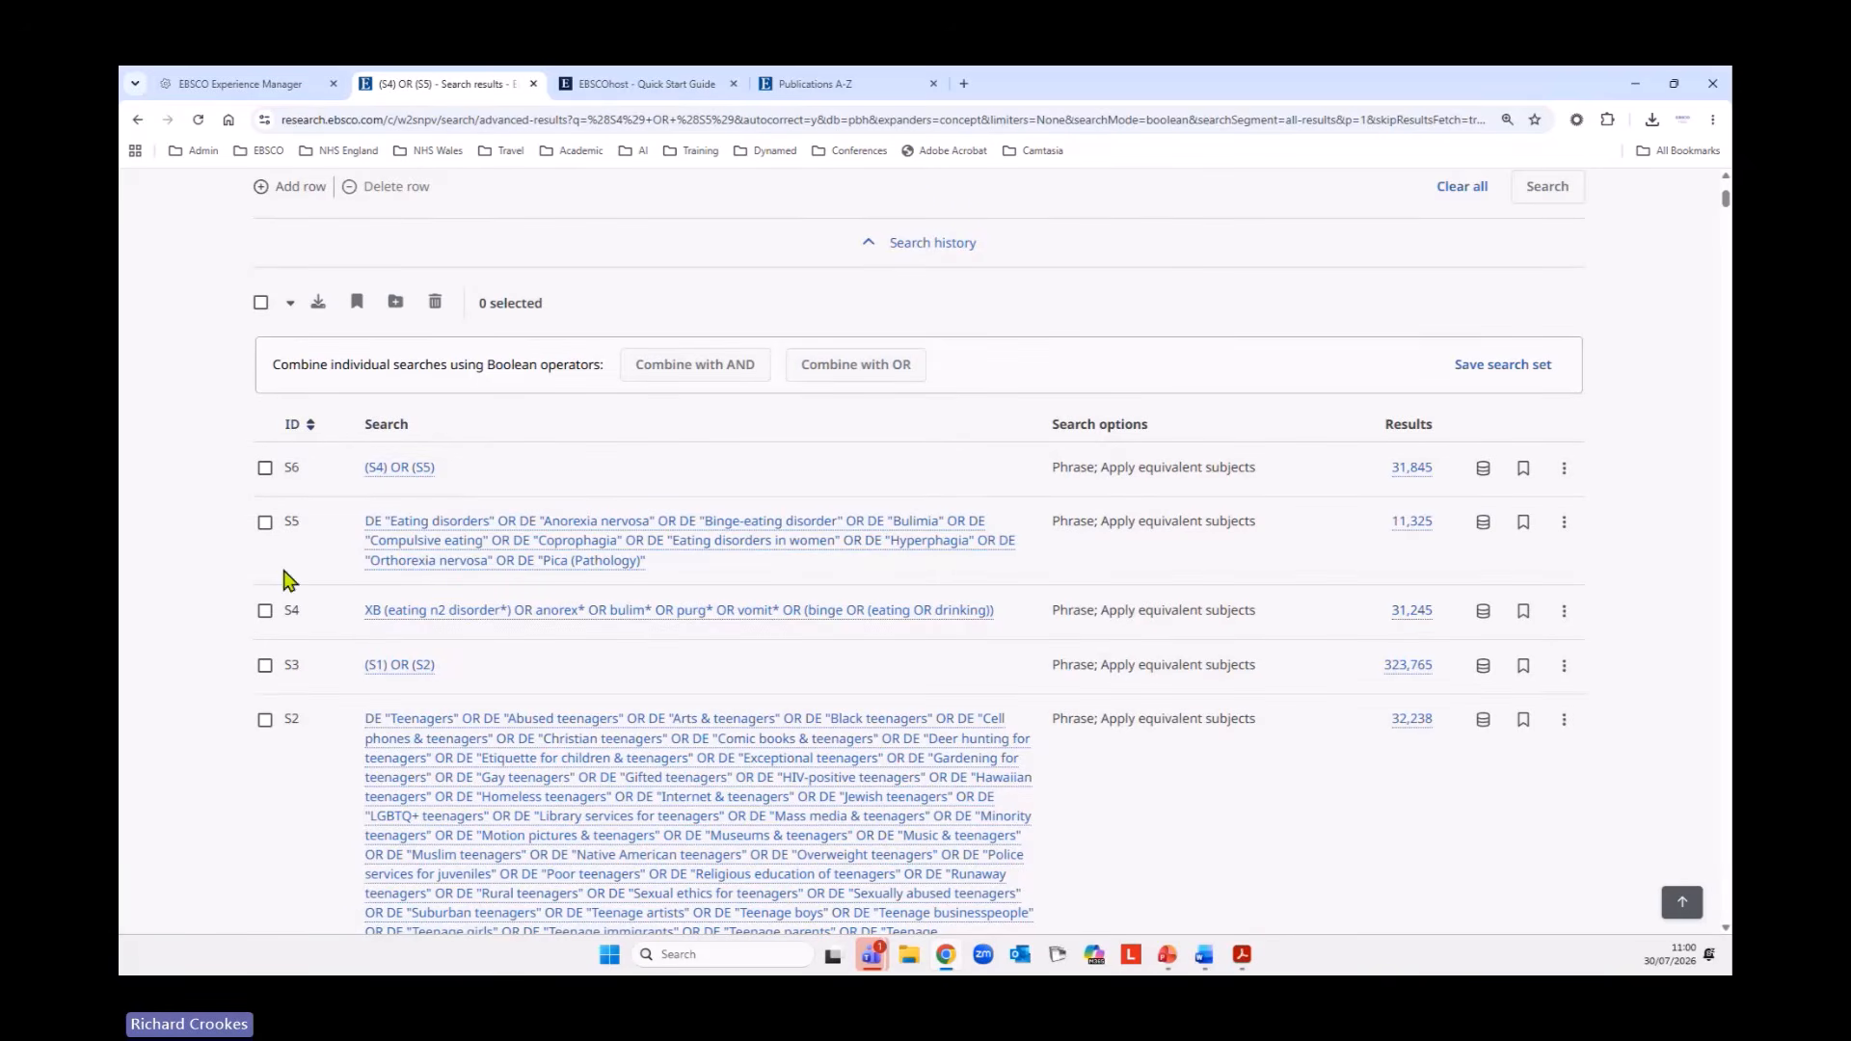
{"action": "left_click", "coordinate": [294, 429]}
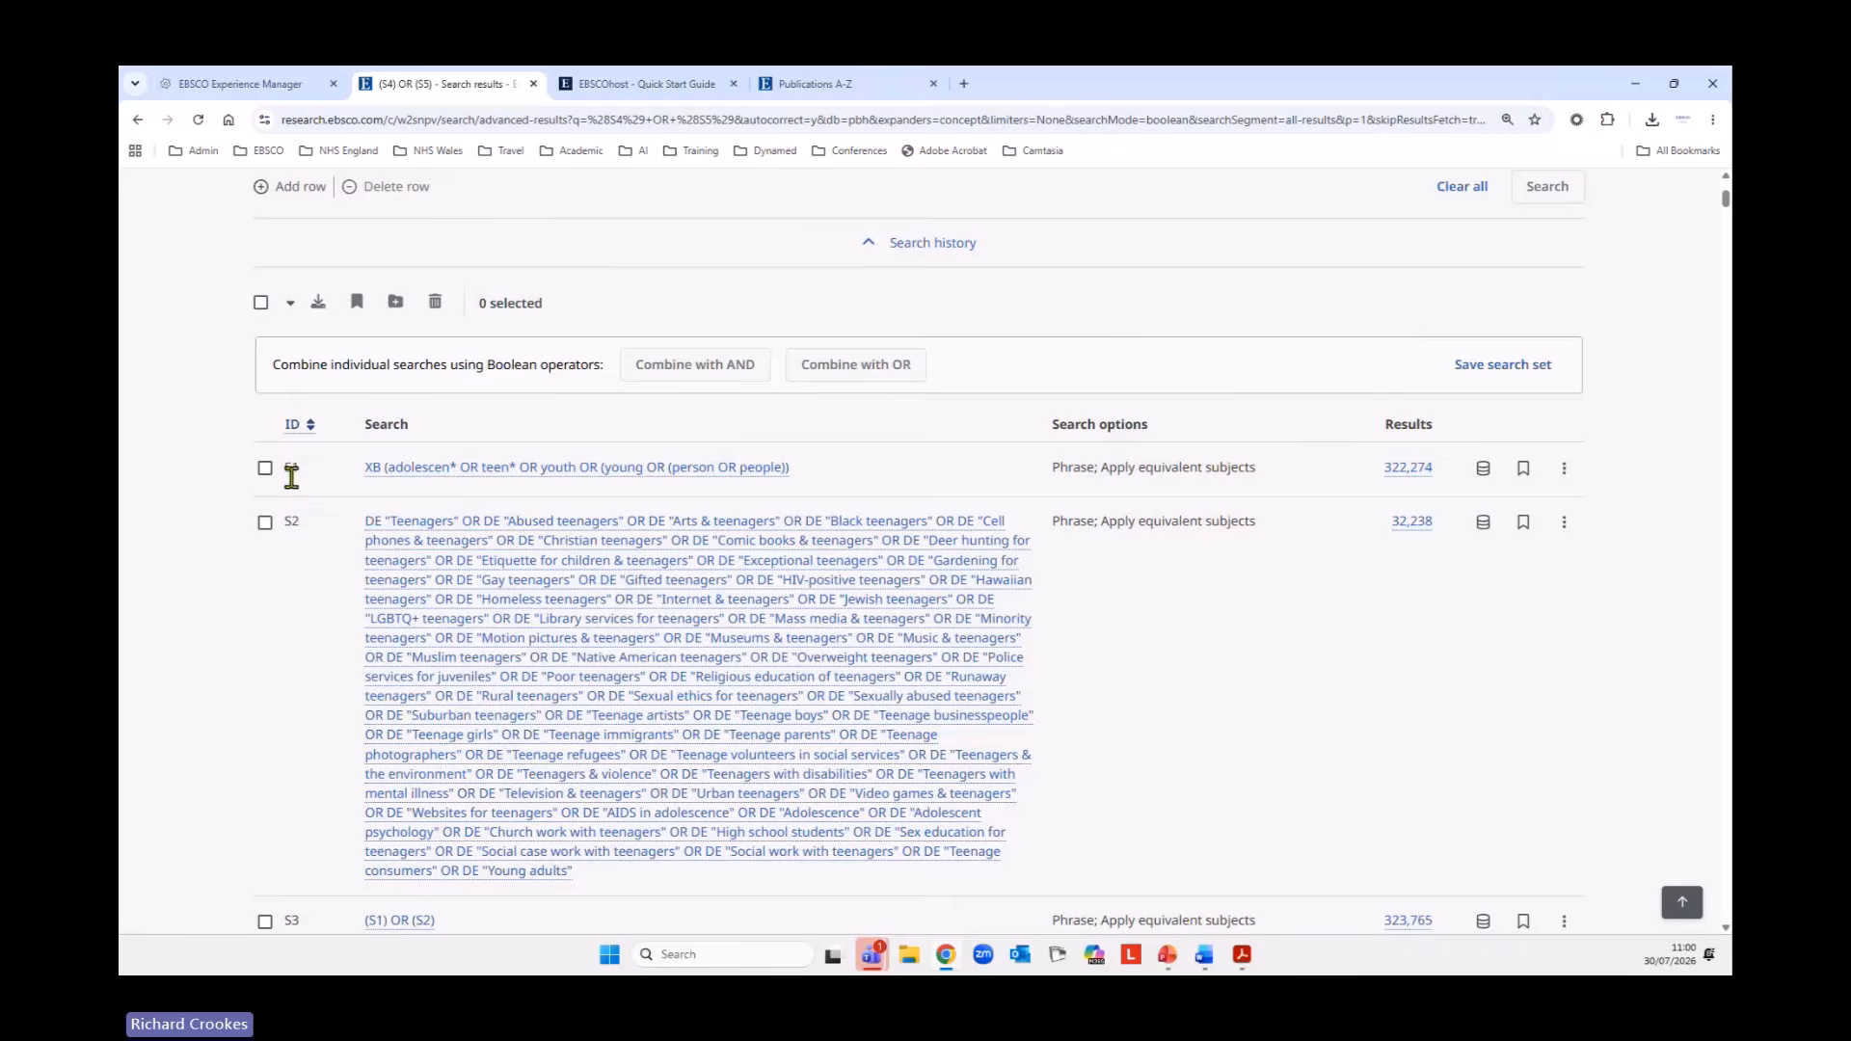
Combine the adolescent set S3 and the eating disorder set S6 with AND and run the combined search.
{"action": "scroll", "coordinate": [178, 487], "scroll_direction": "down", "scroll_amount": 3}
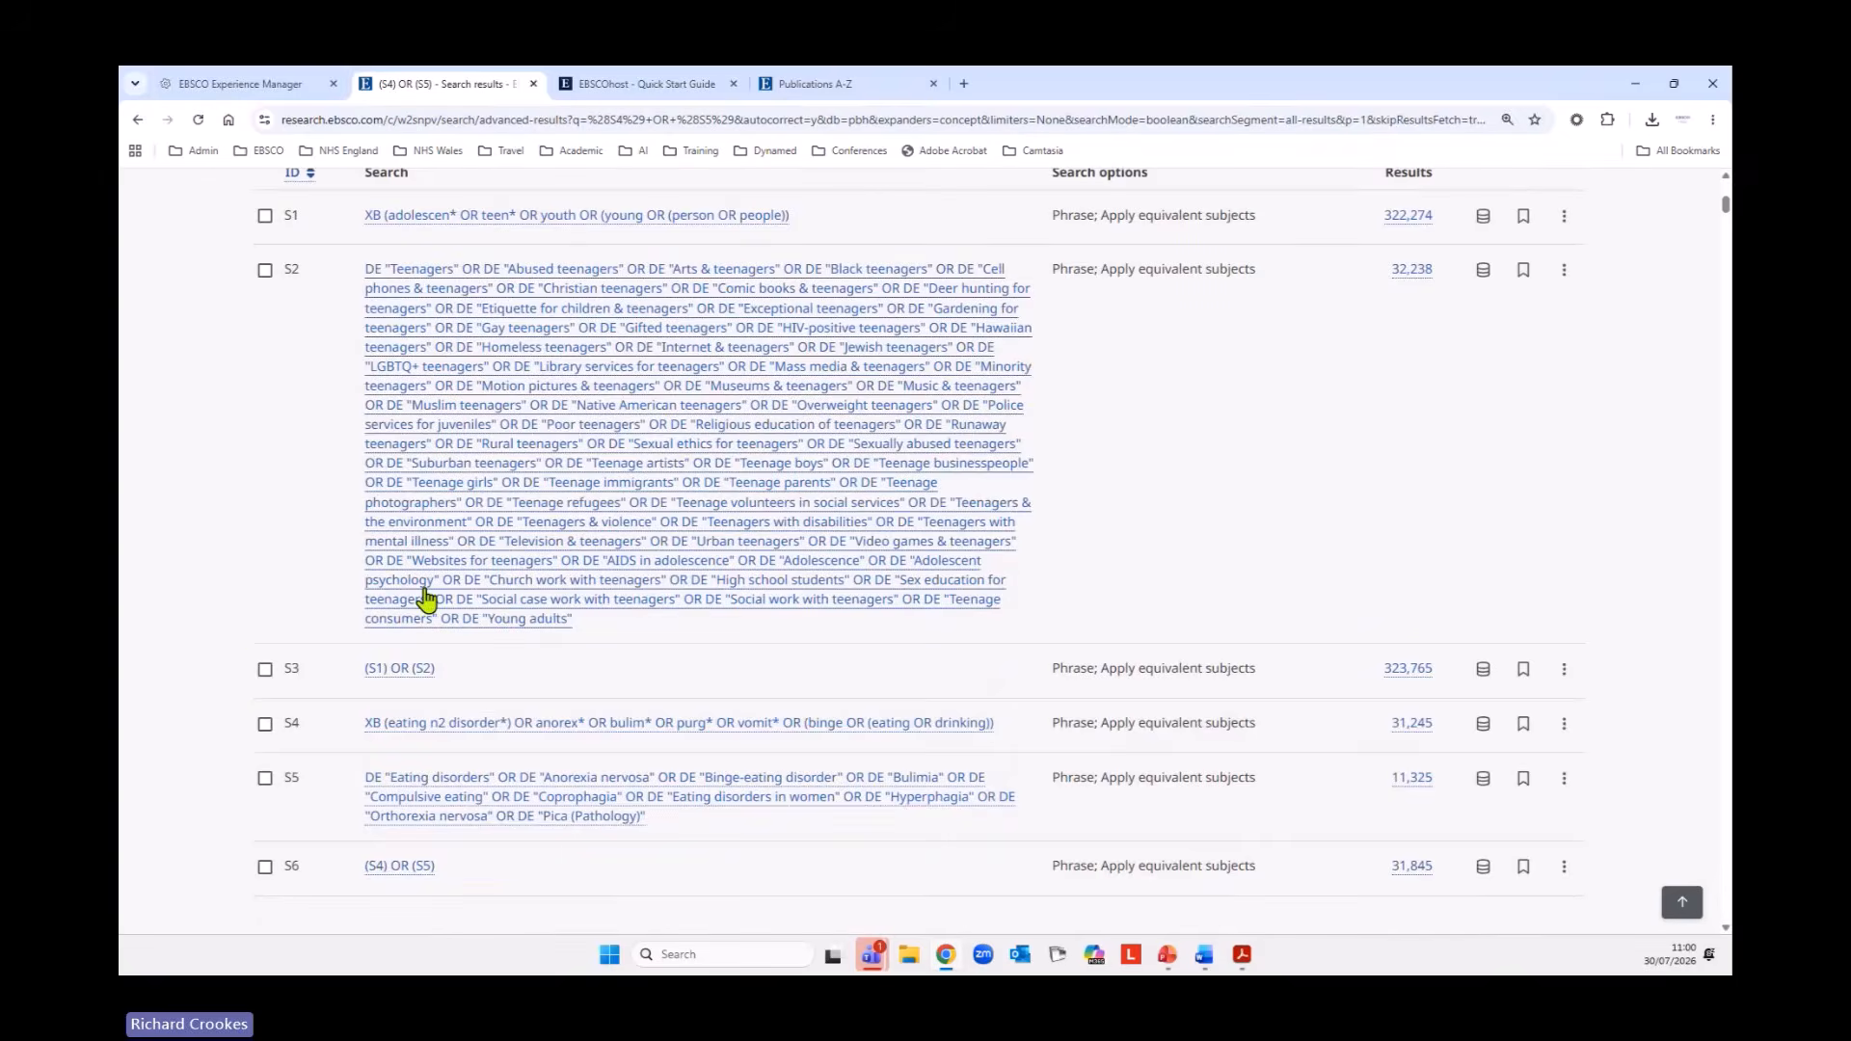
{"action": "scroll", "coordinate": [405, 579], "scroll_direction": "down", "scroll_amount": 3}
{"action": "left_click", "coordinate": [265, 416]}
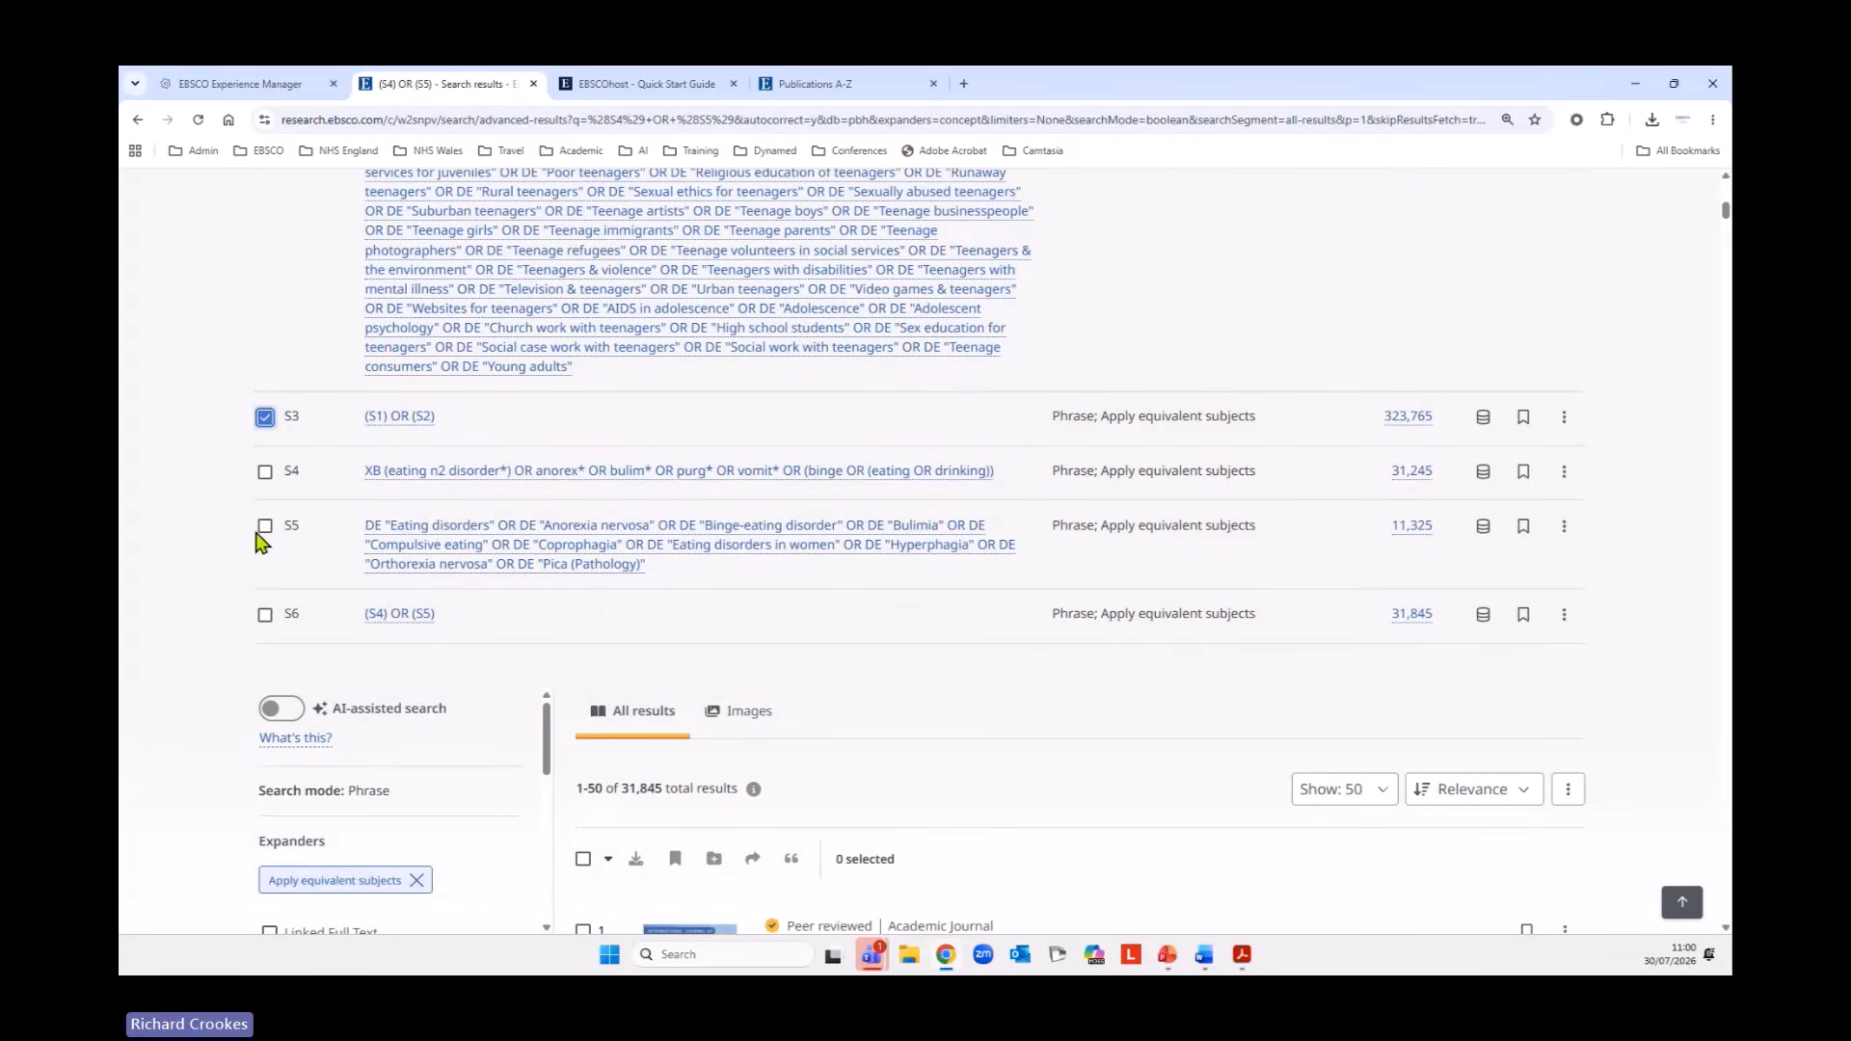
{"action": "left_click", "coordinate": [264, 615]}
{"action": "scroll", "coordinate": [179, 644], "scroll_direction": "up", "scroll_amount": 6}
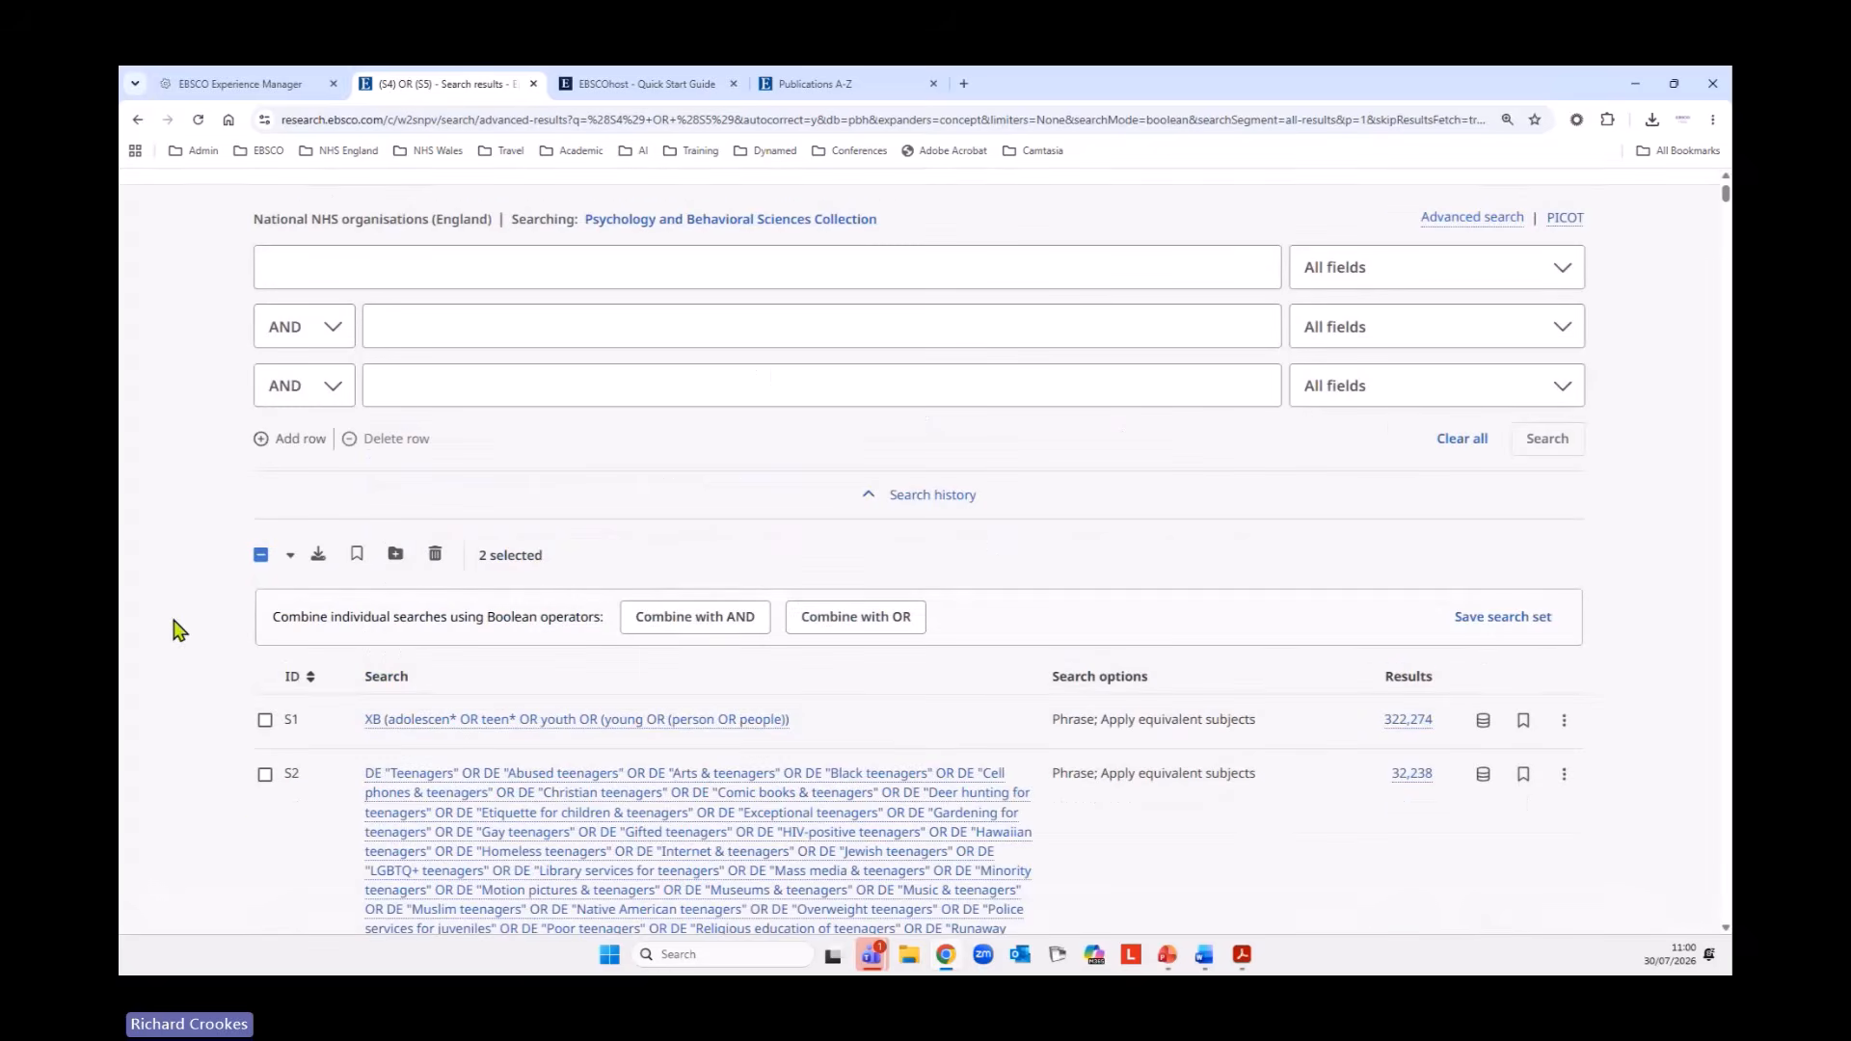
{"action": "left_click", "coordinate": [700, 627]}
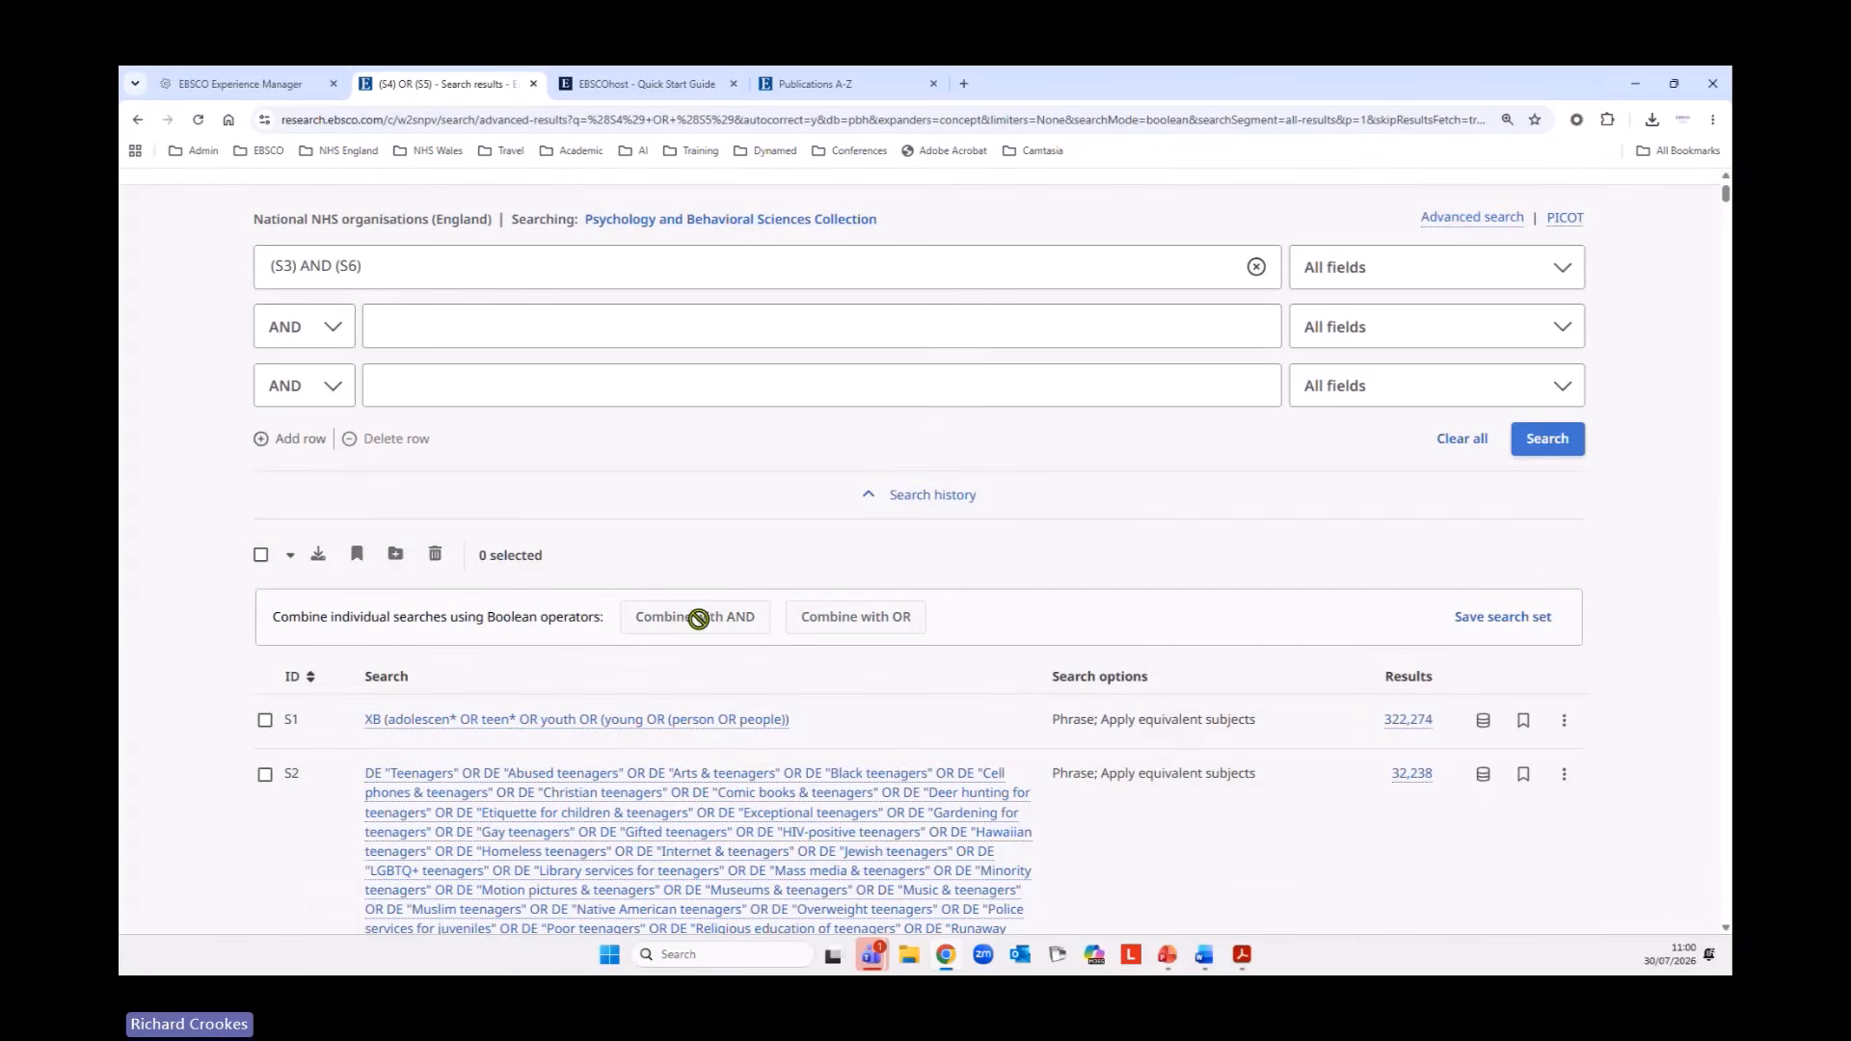
{"action": "left_click", "coordinate": [1548, 440]}
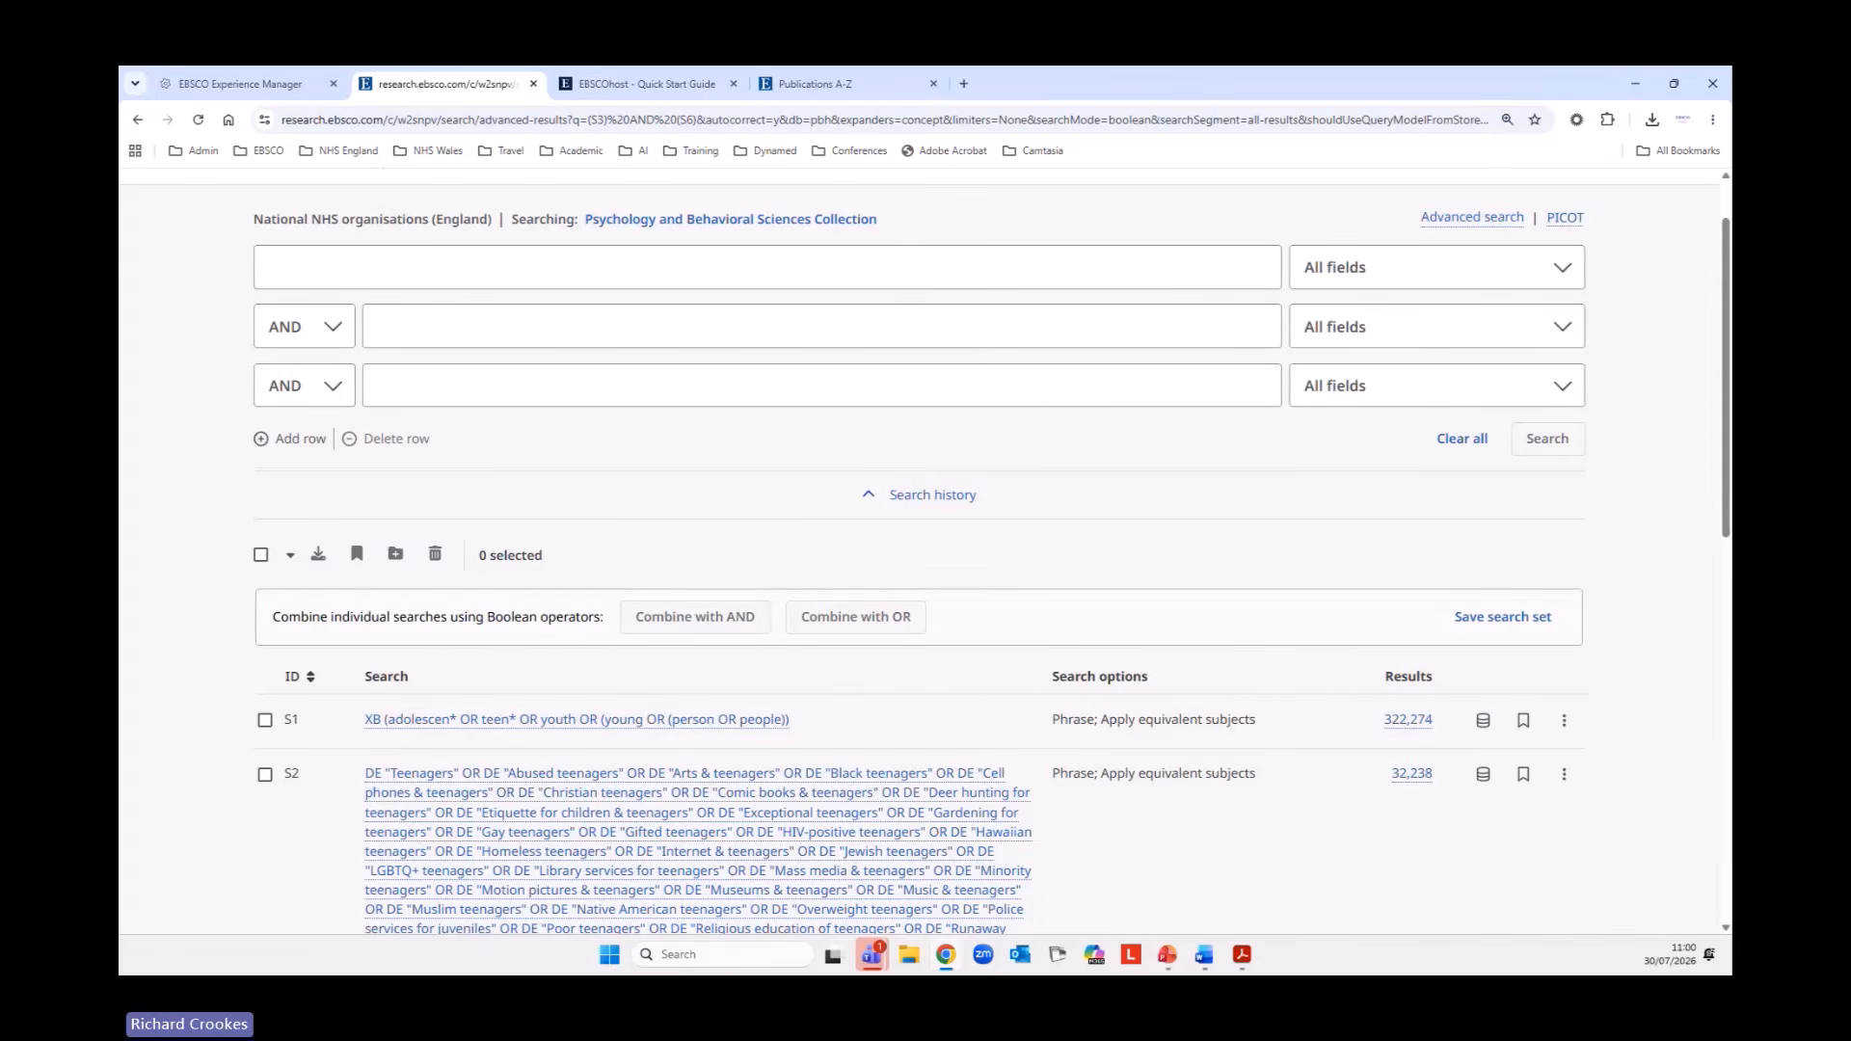
Enter cognitive * therap* OR CBT as the query in the first search row.
{"action": "scroll", "coordinate": [1291, 390], "scroll_direction": "down", "scroll_amount": 3}
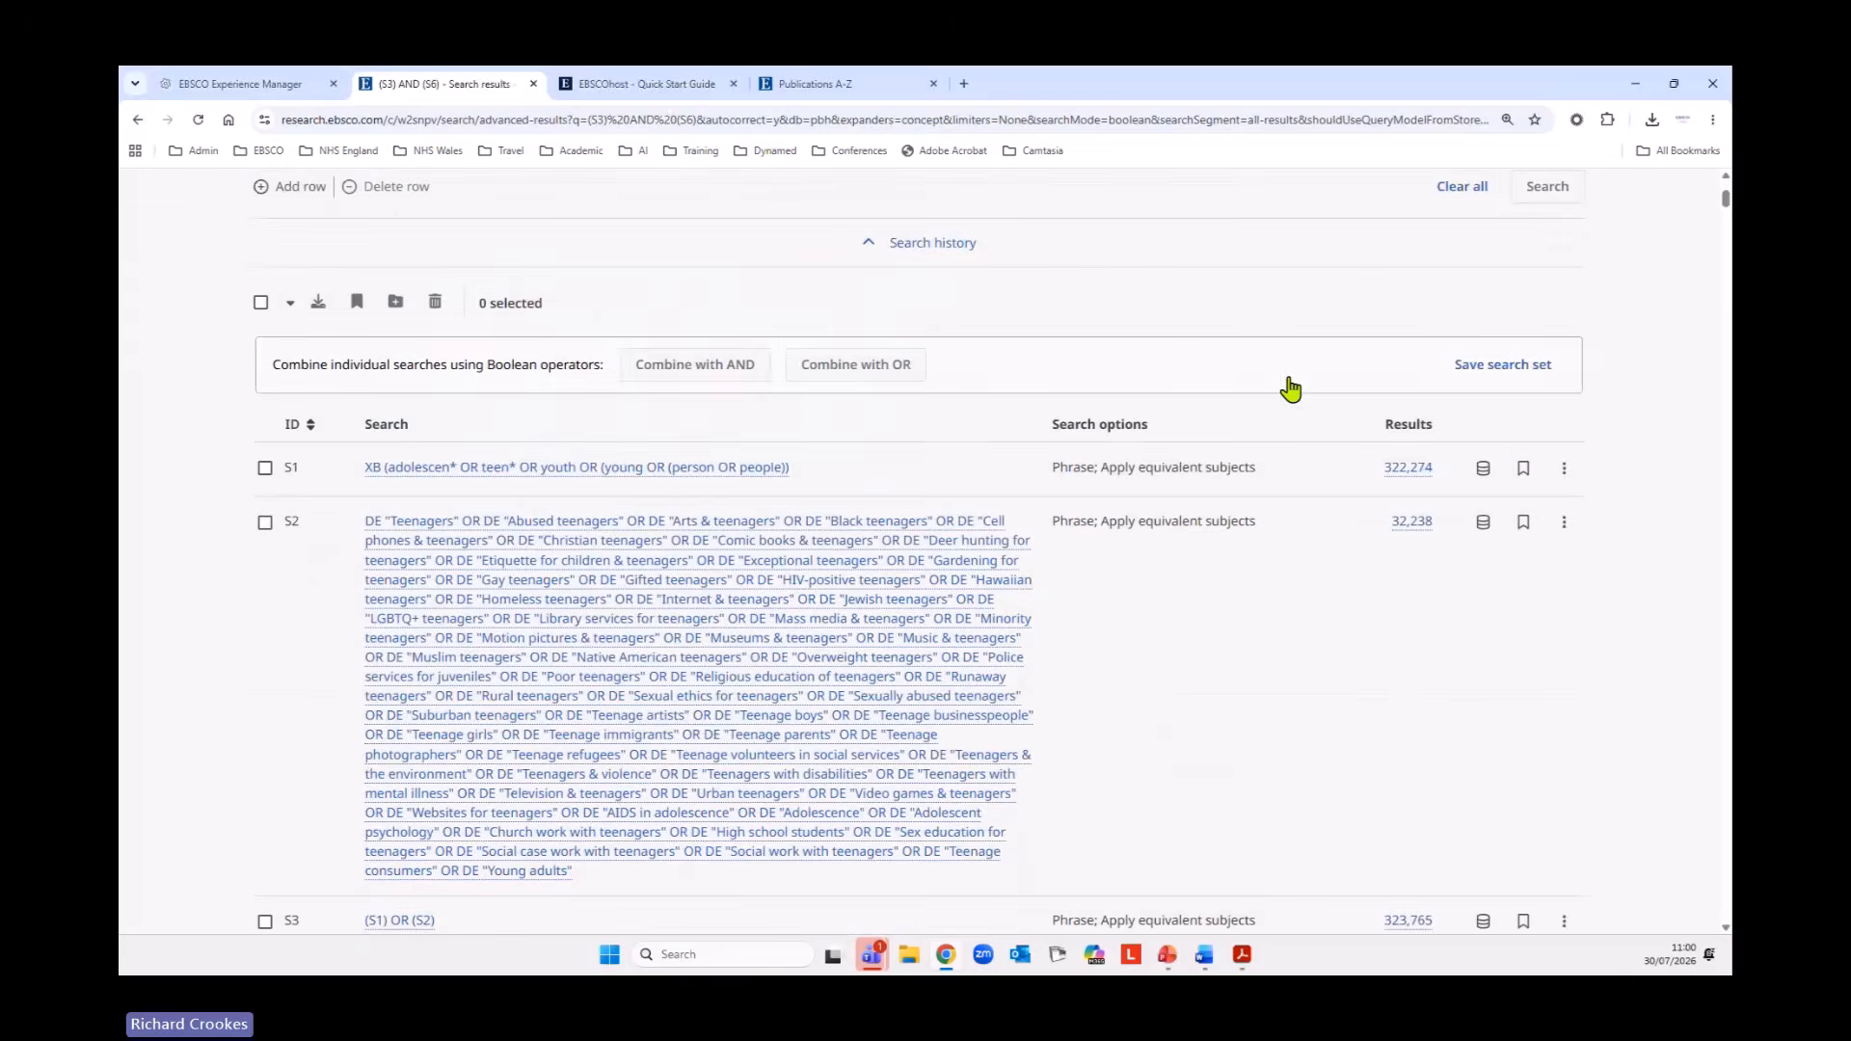
{"action": "scroll", "coordinate": [1291, 389], "scroll_direction": "down", "scroll_amount": 7}
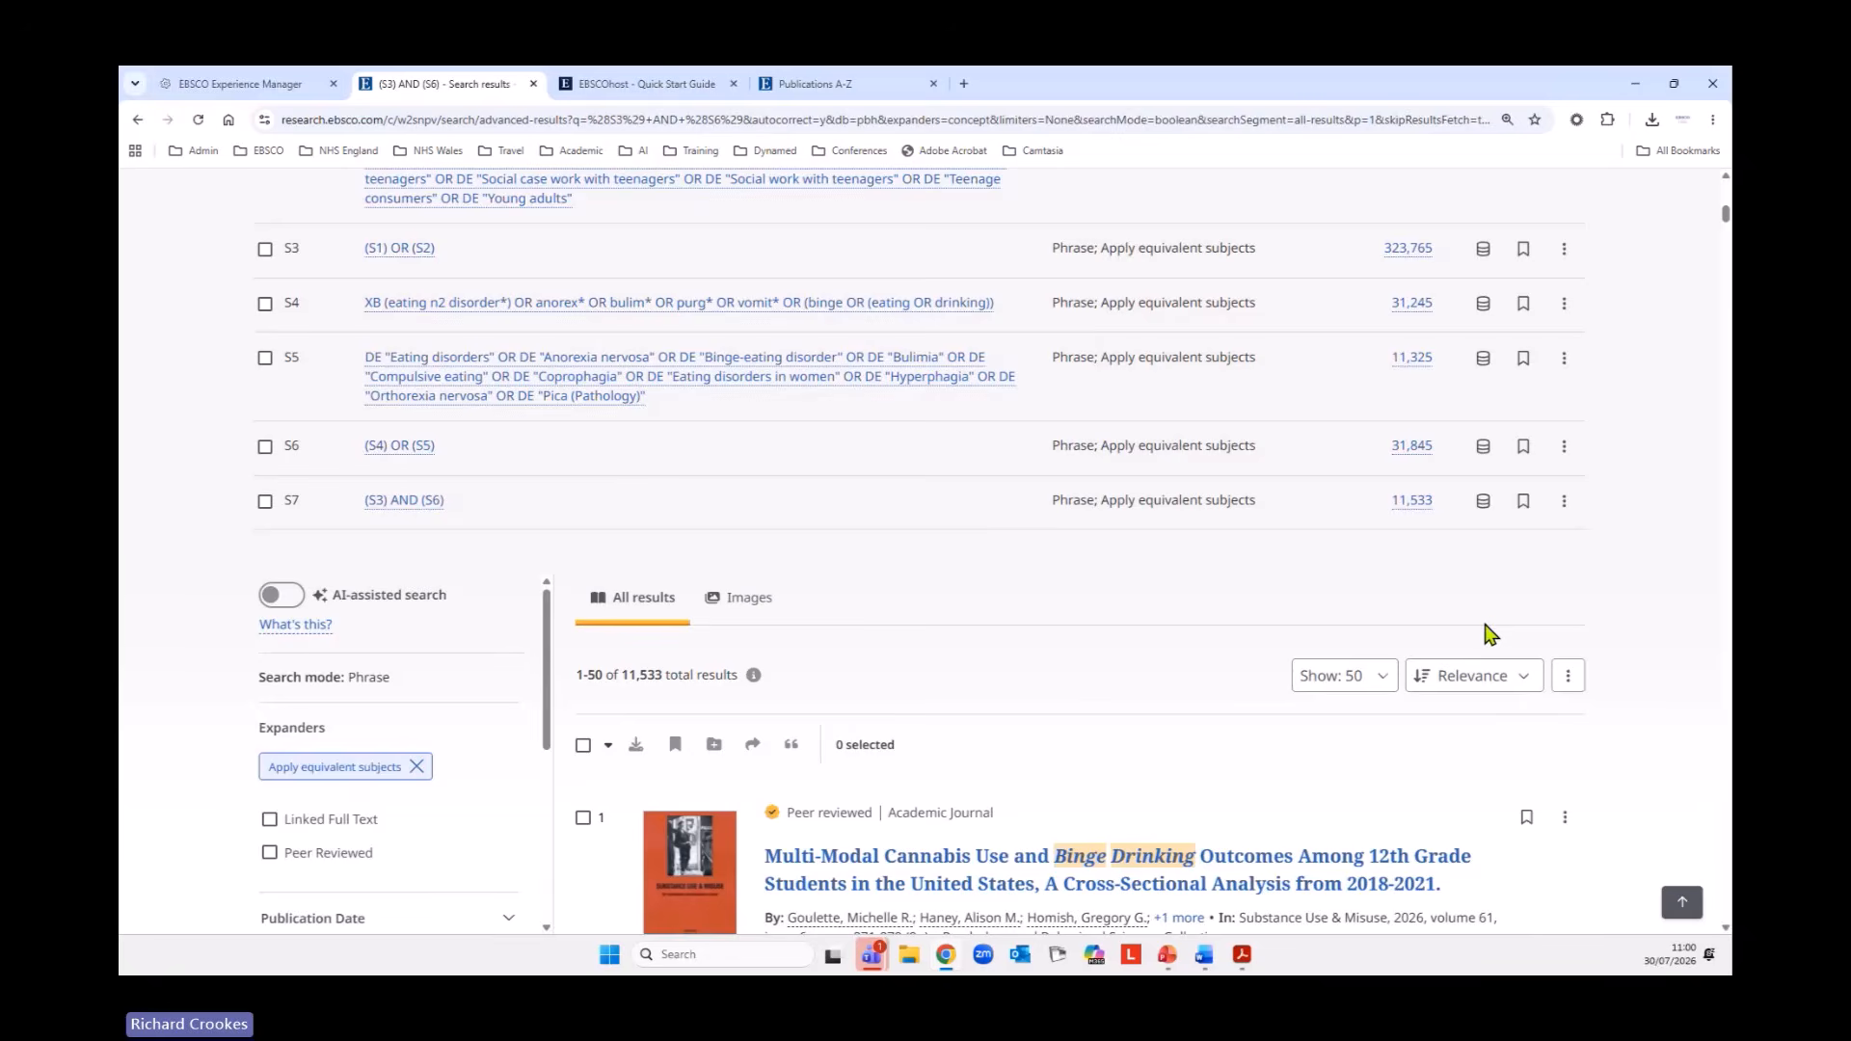
{"action": "scroll", "coordinate": [1458, 632], "scroll_direction": "up", "scroll_amount": 8}
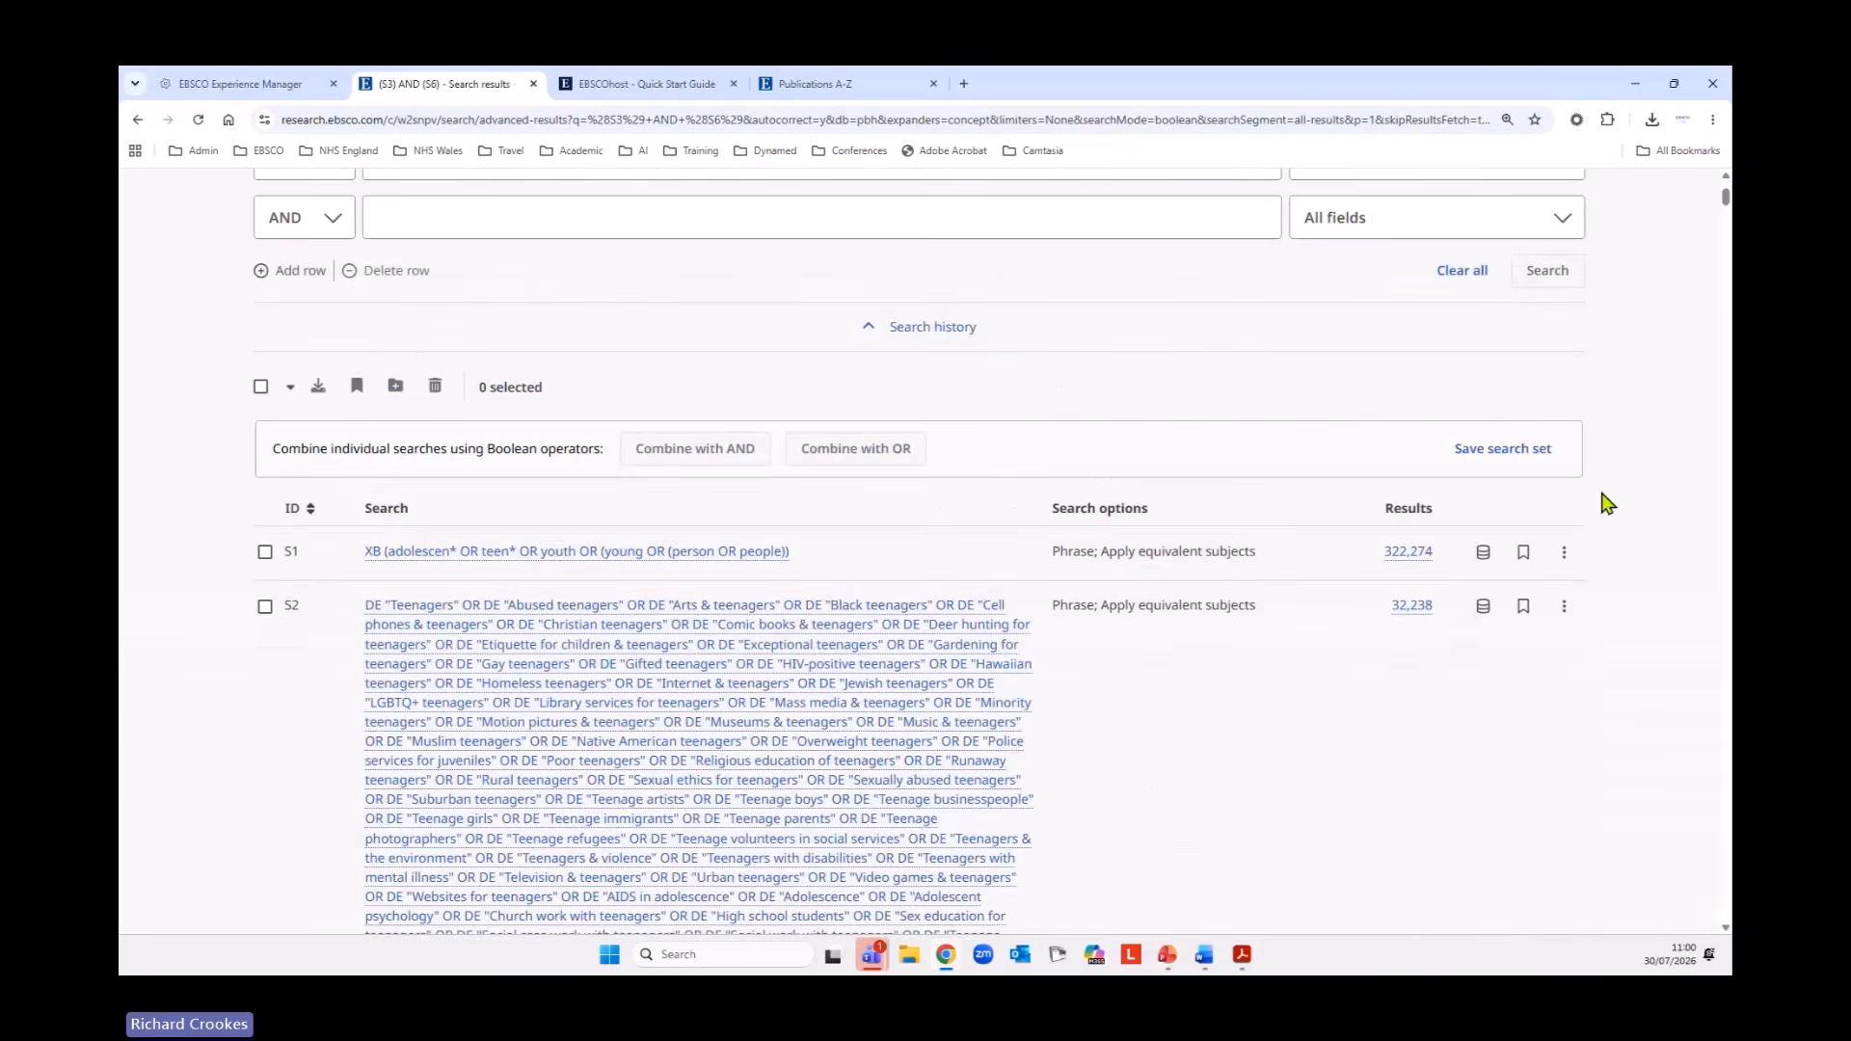
{"action": "scroll", "coordinate": [1113, 545], "scroll_direction": "up", "scroll_amount": 3}
{"action": "left_click", "coordinate": [405, 349]}
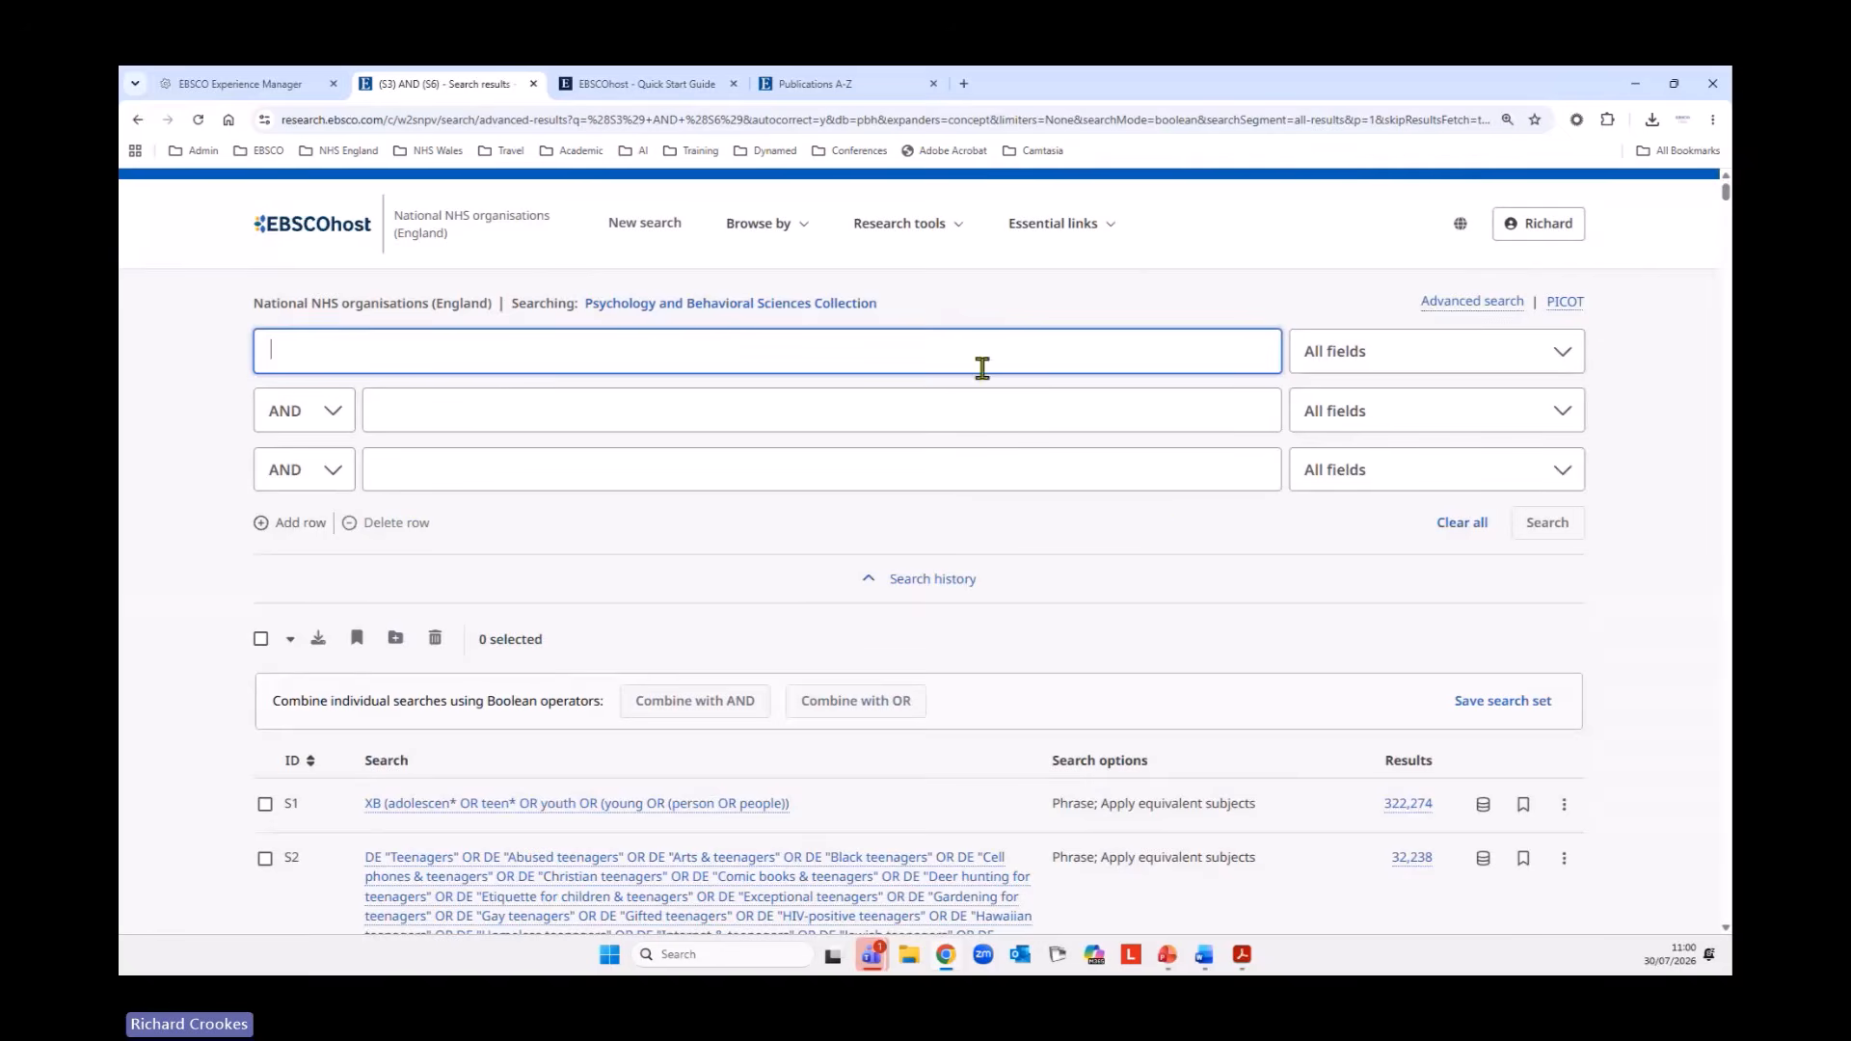
{"action": "type", "text": "cogn"}
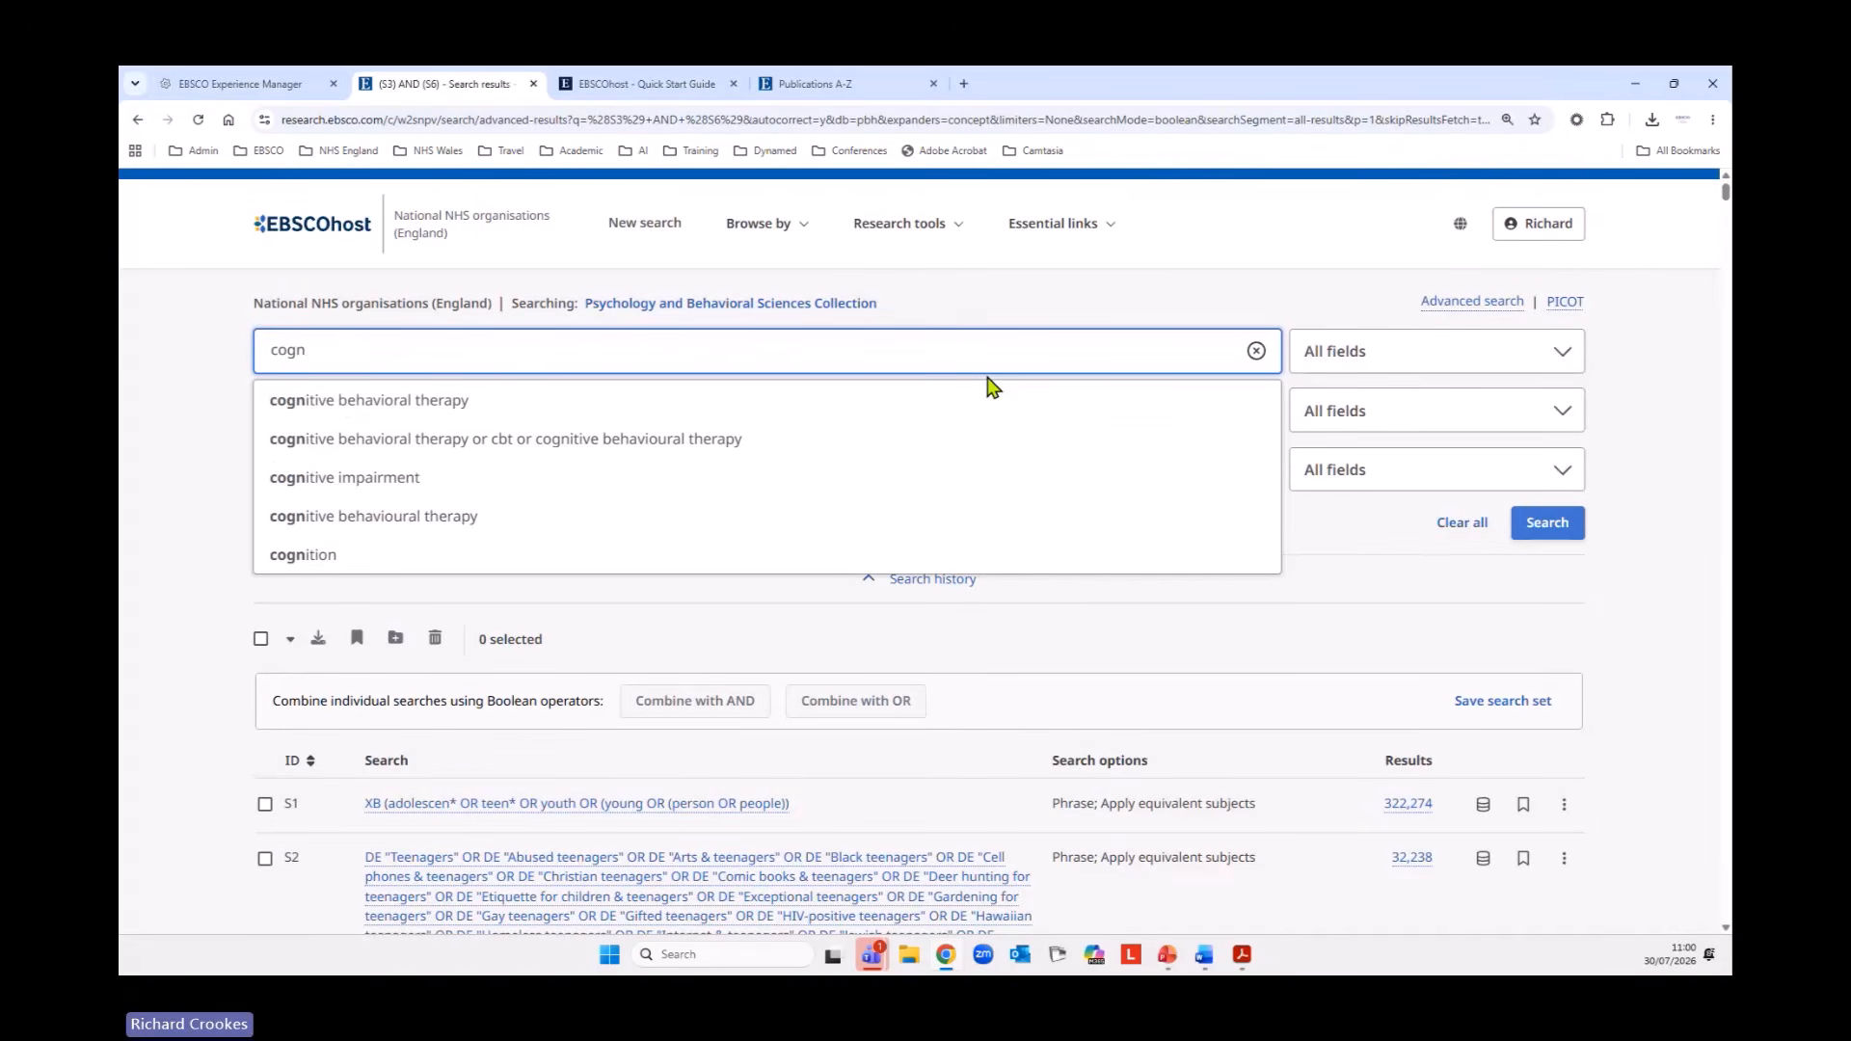
{"action": "type", "text": "itive "}
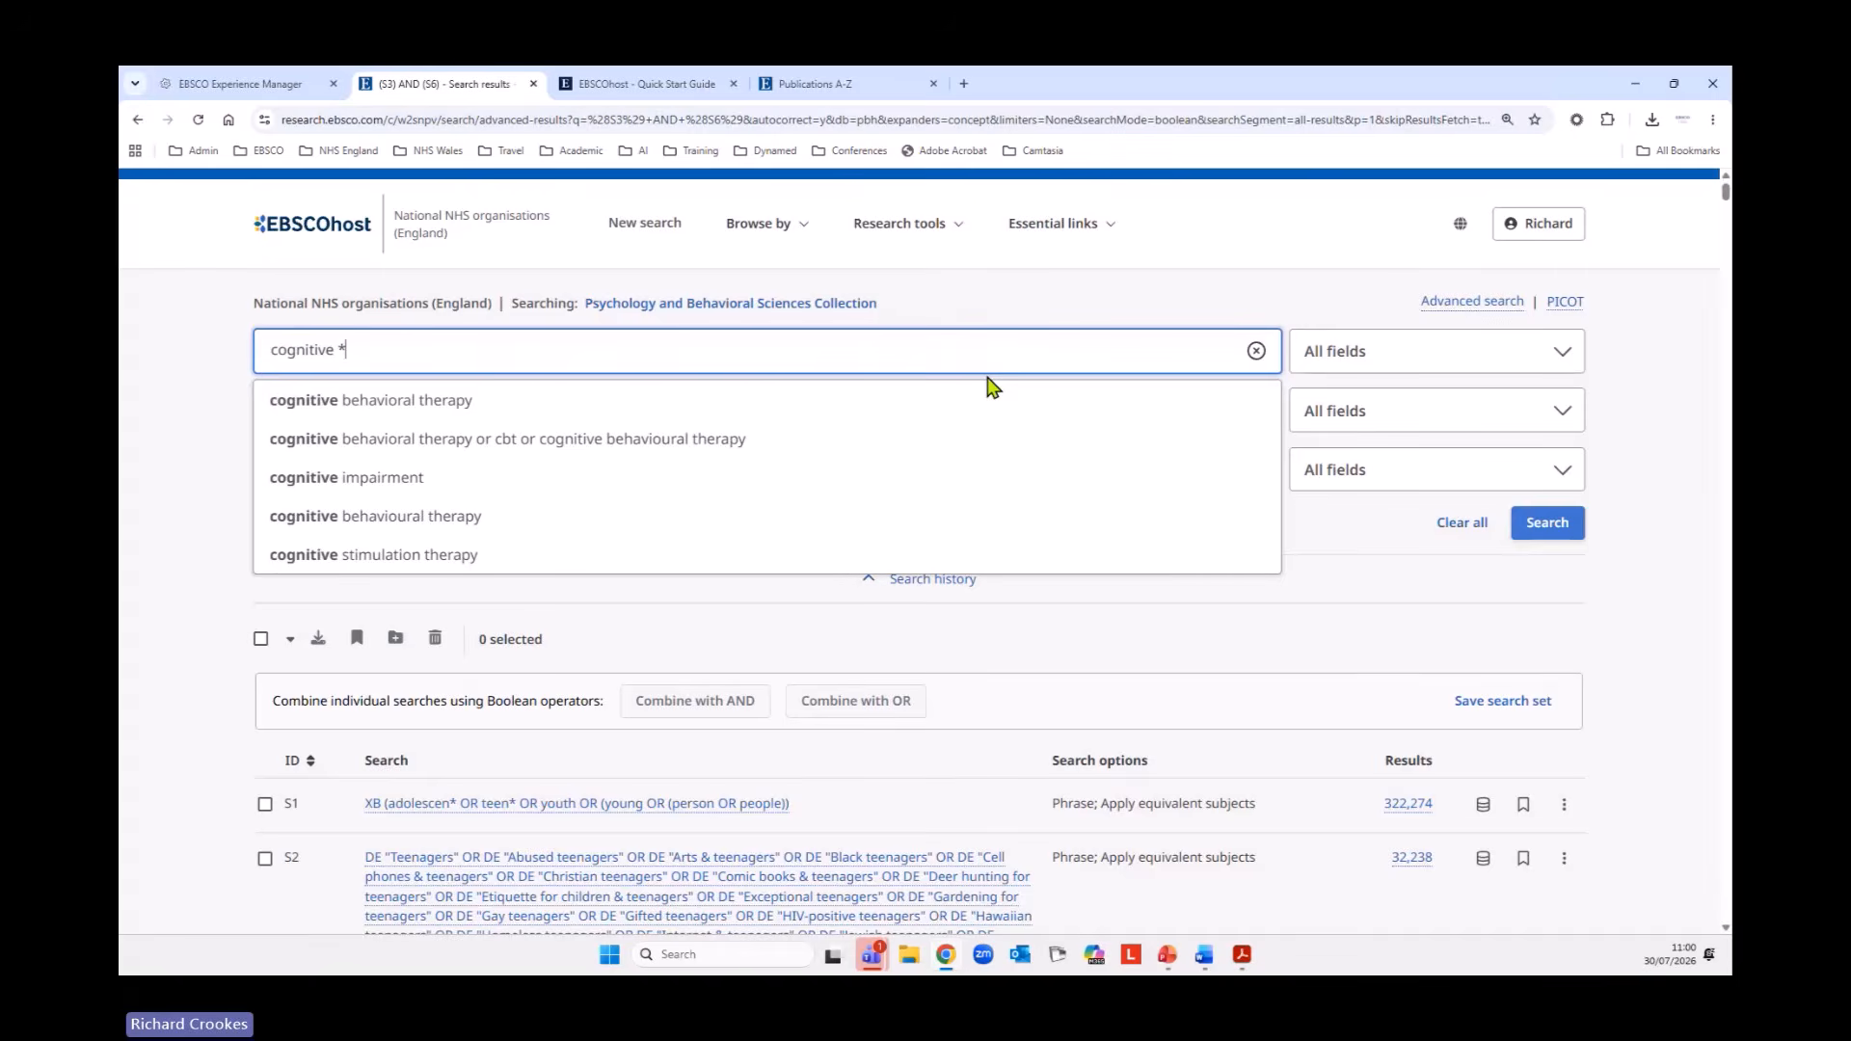
{"action": "type", "text": "* therap"}
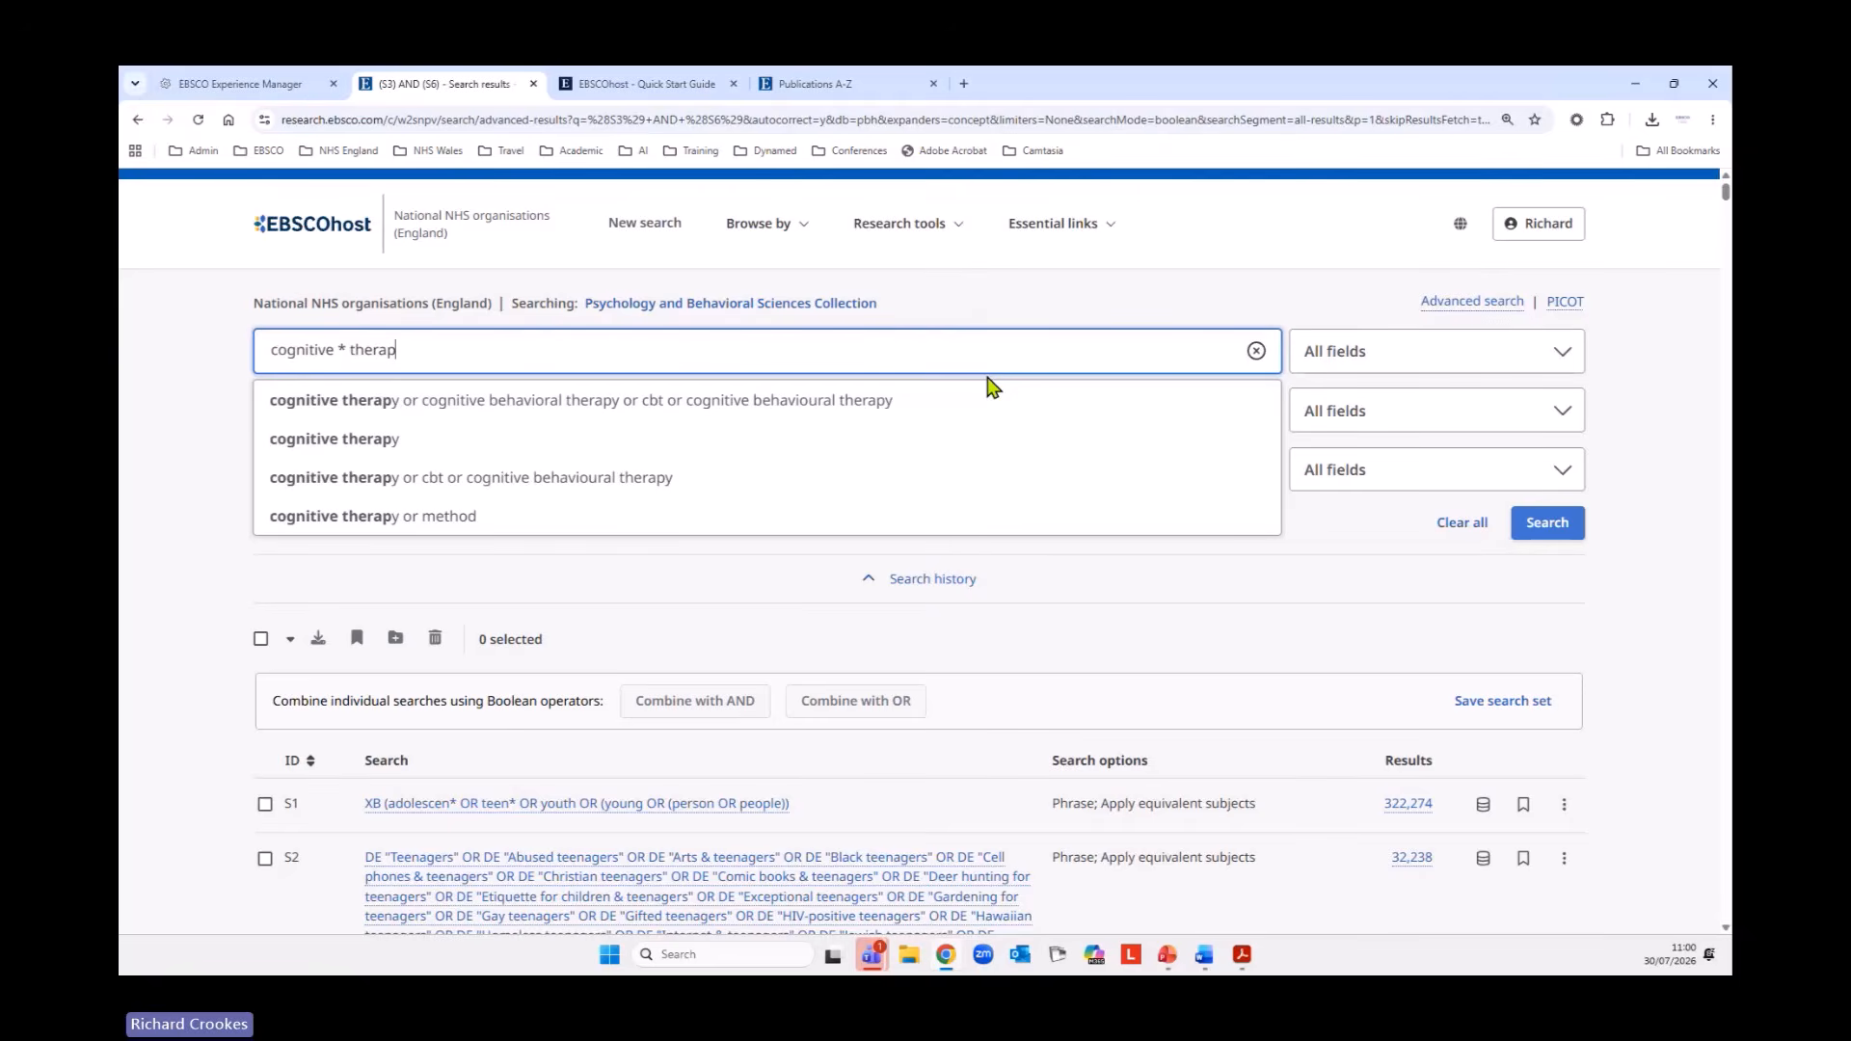
{"action": "type", "text": "*"}
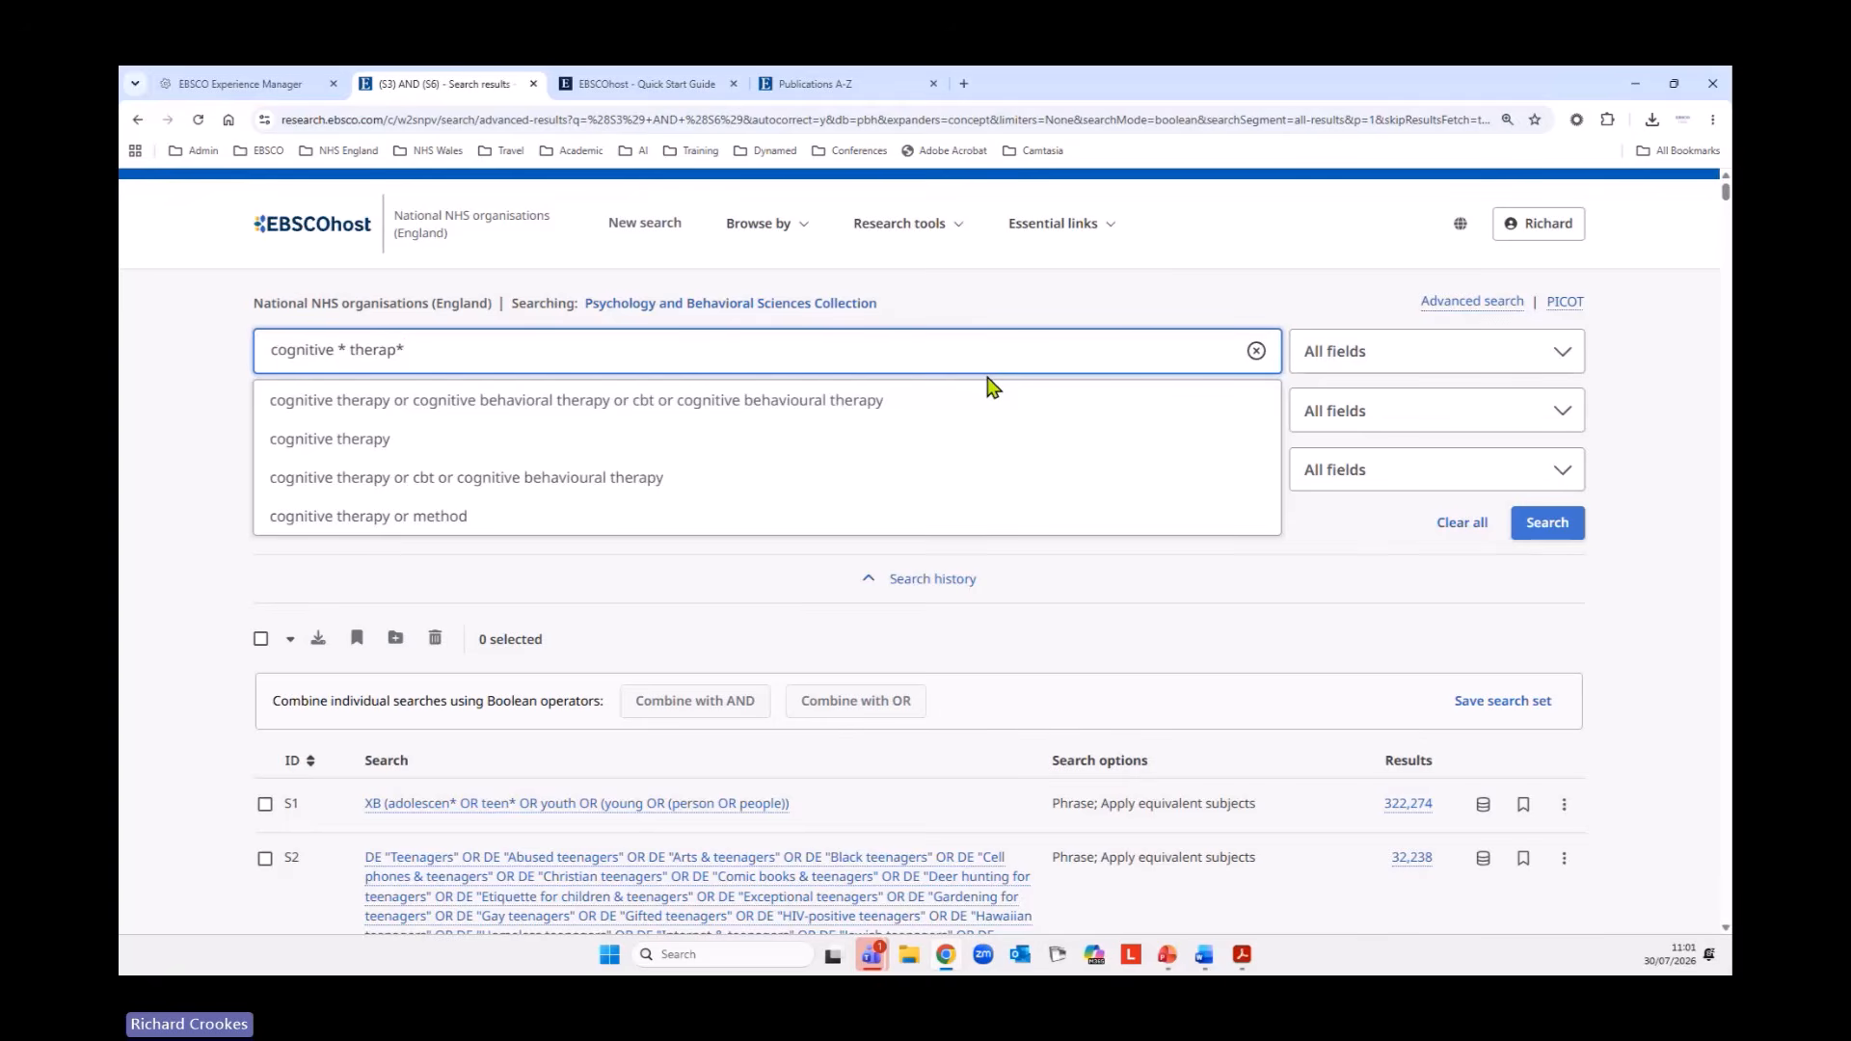
{"action": "type", "text": " OR"}
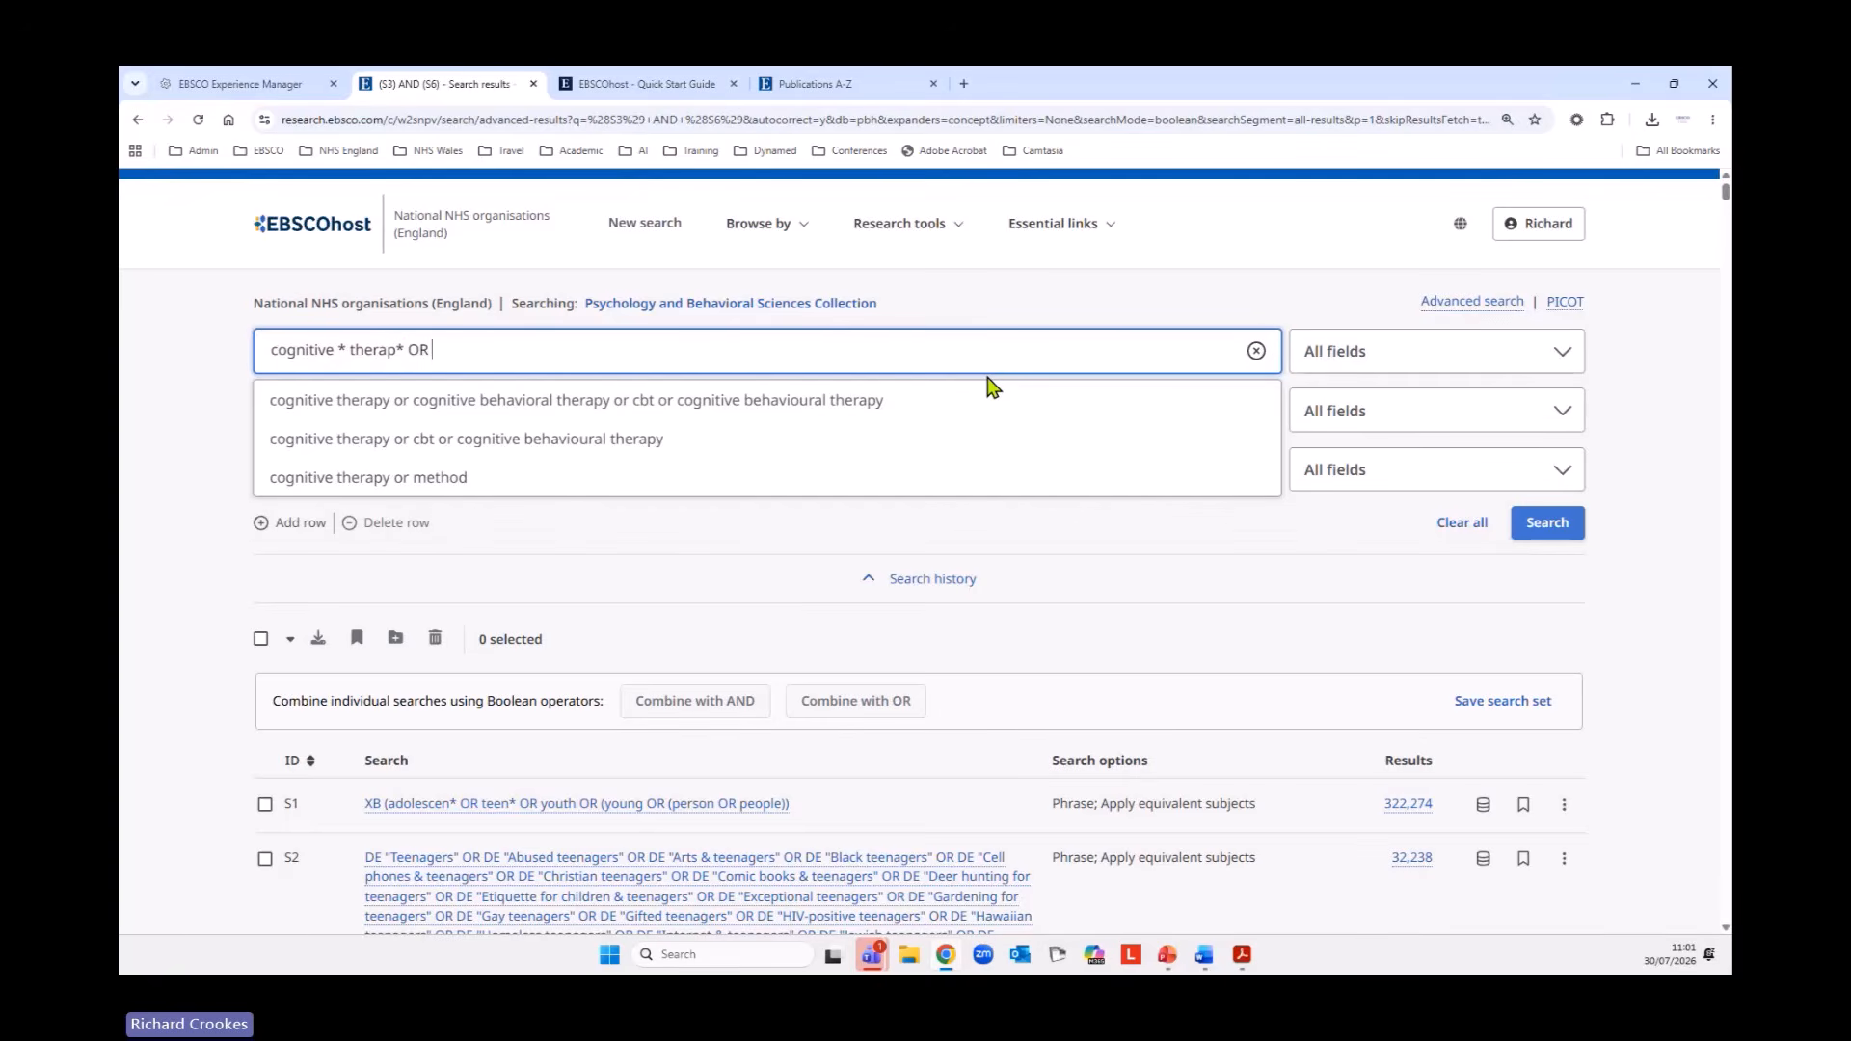
{"action": "type", "text": " CBT"}
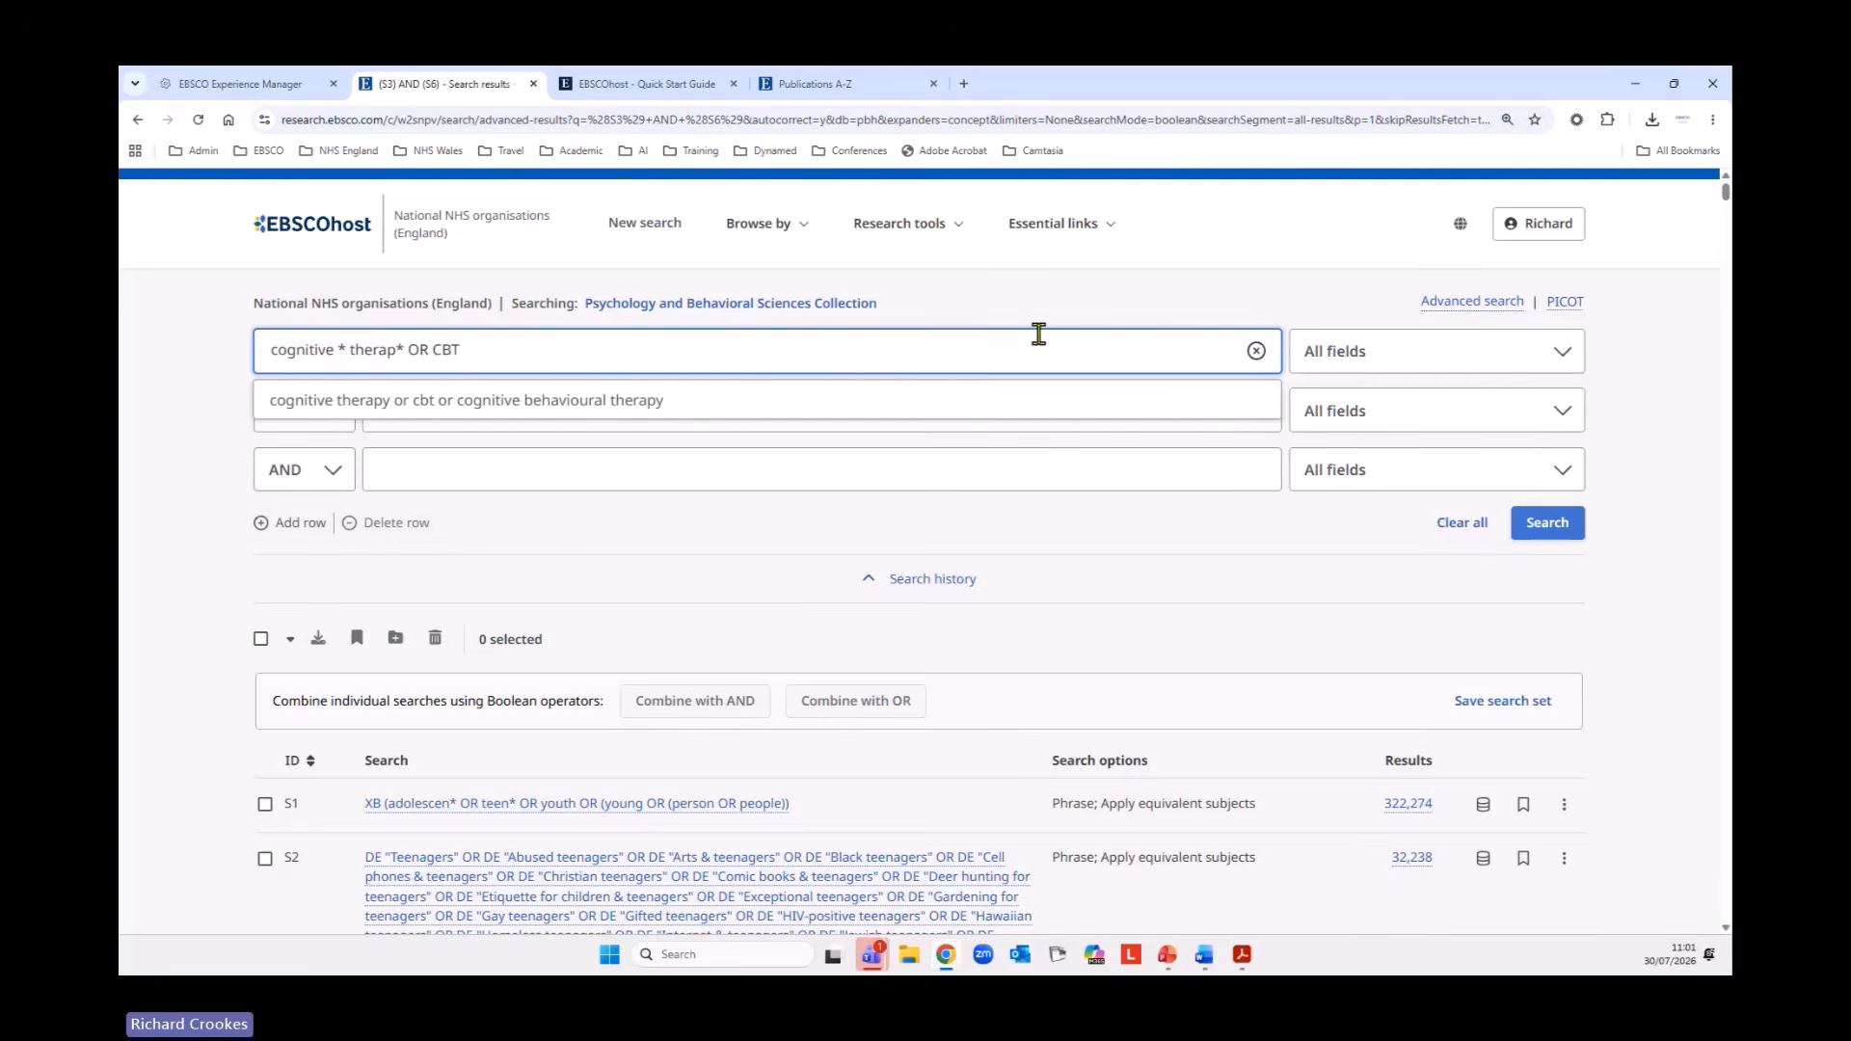
{"action": "left_click", "coordinate": [188, 398]}
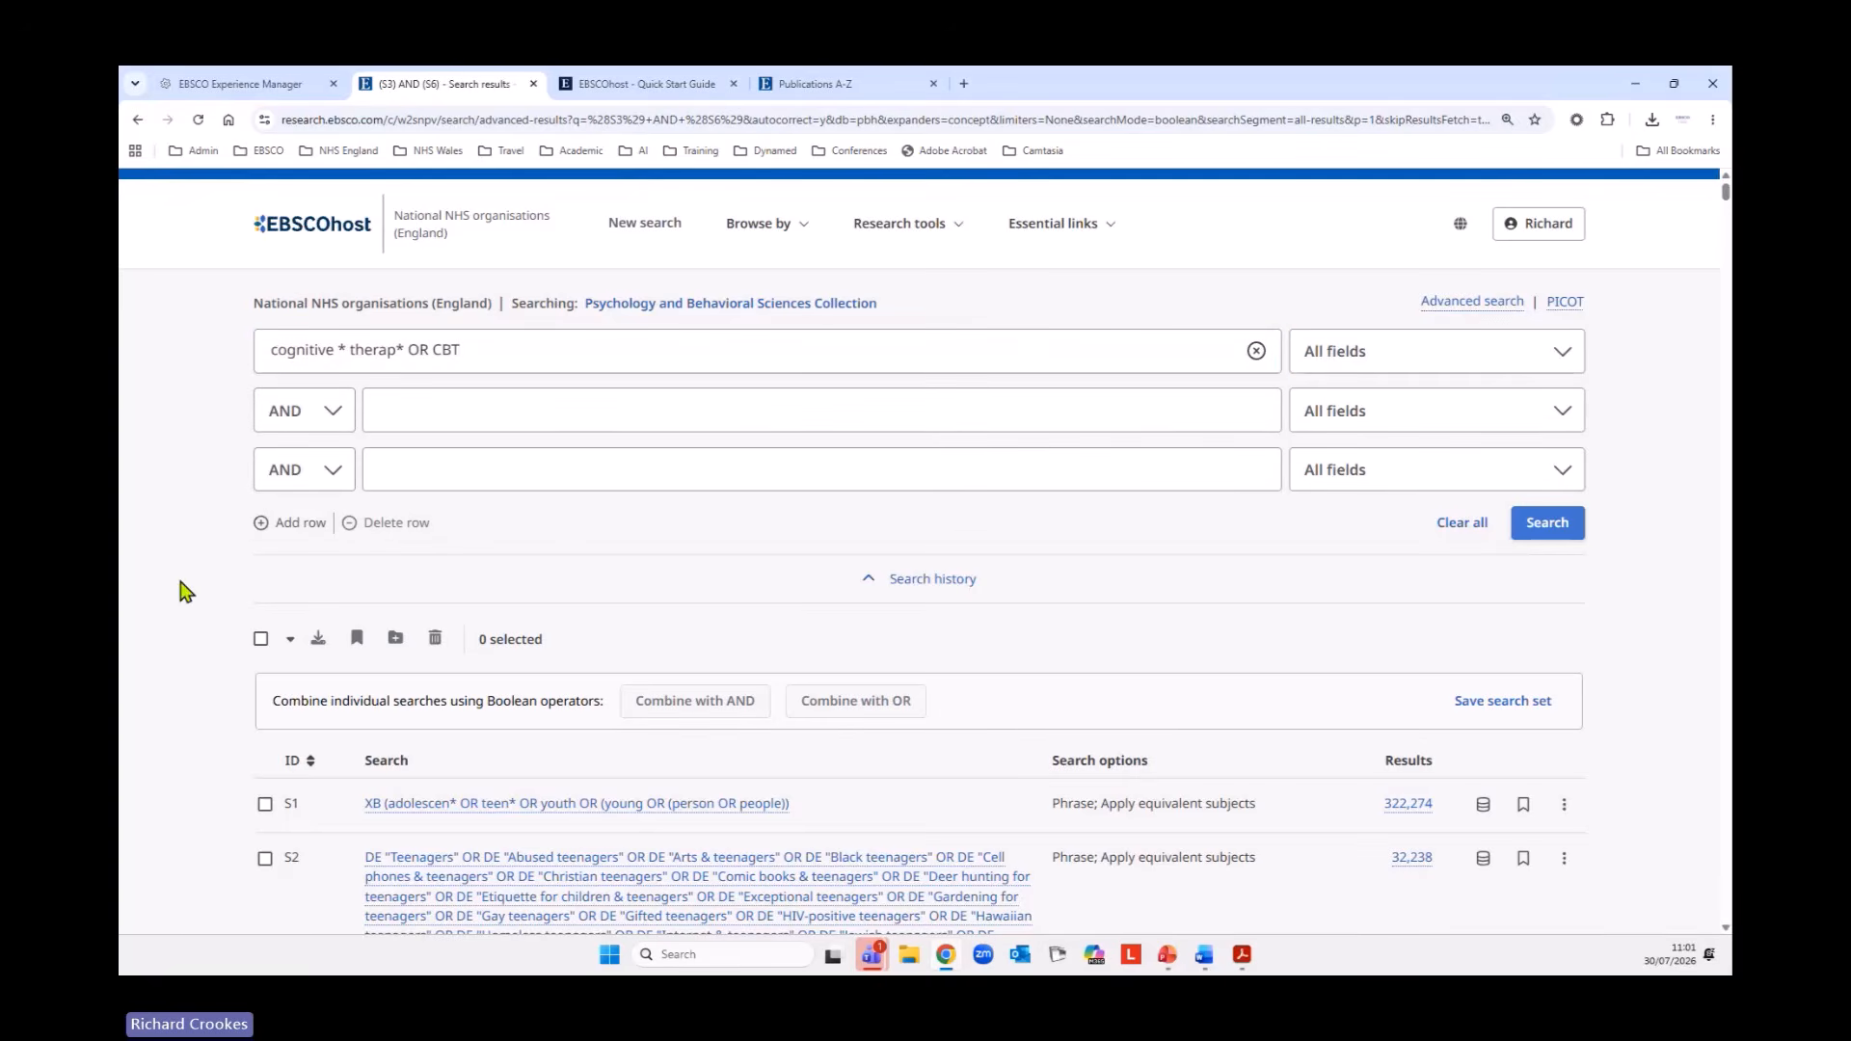
Limit the cognitive therapy query to Title or Abstract - XB and run the search.
{"action": "left_click", "coordinate": [1430, 364]}
{"action": "scroll", "coordinate": [1463, 494], "scroll_direction": "down", "scroll_amount": 2}
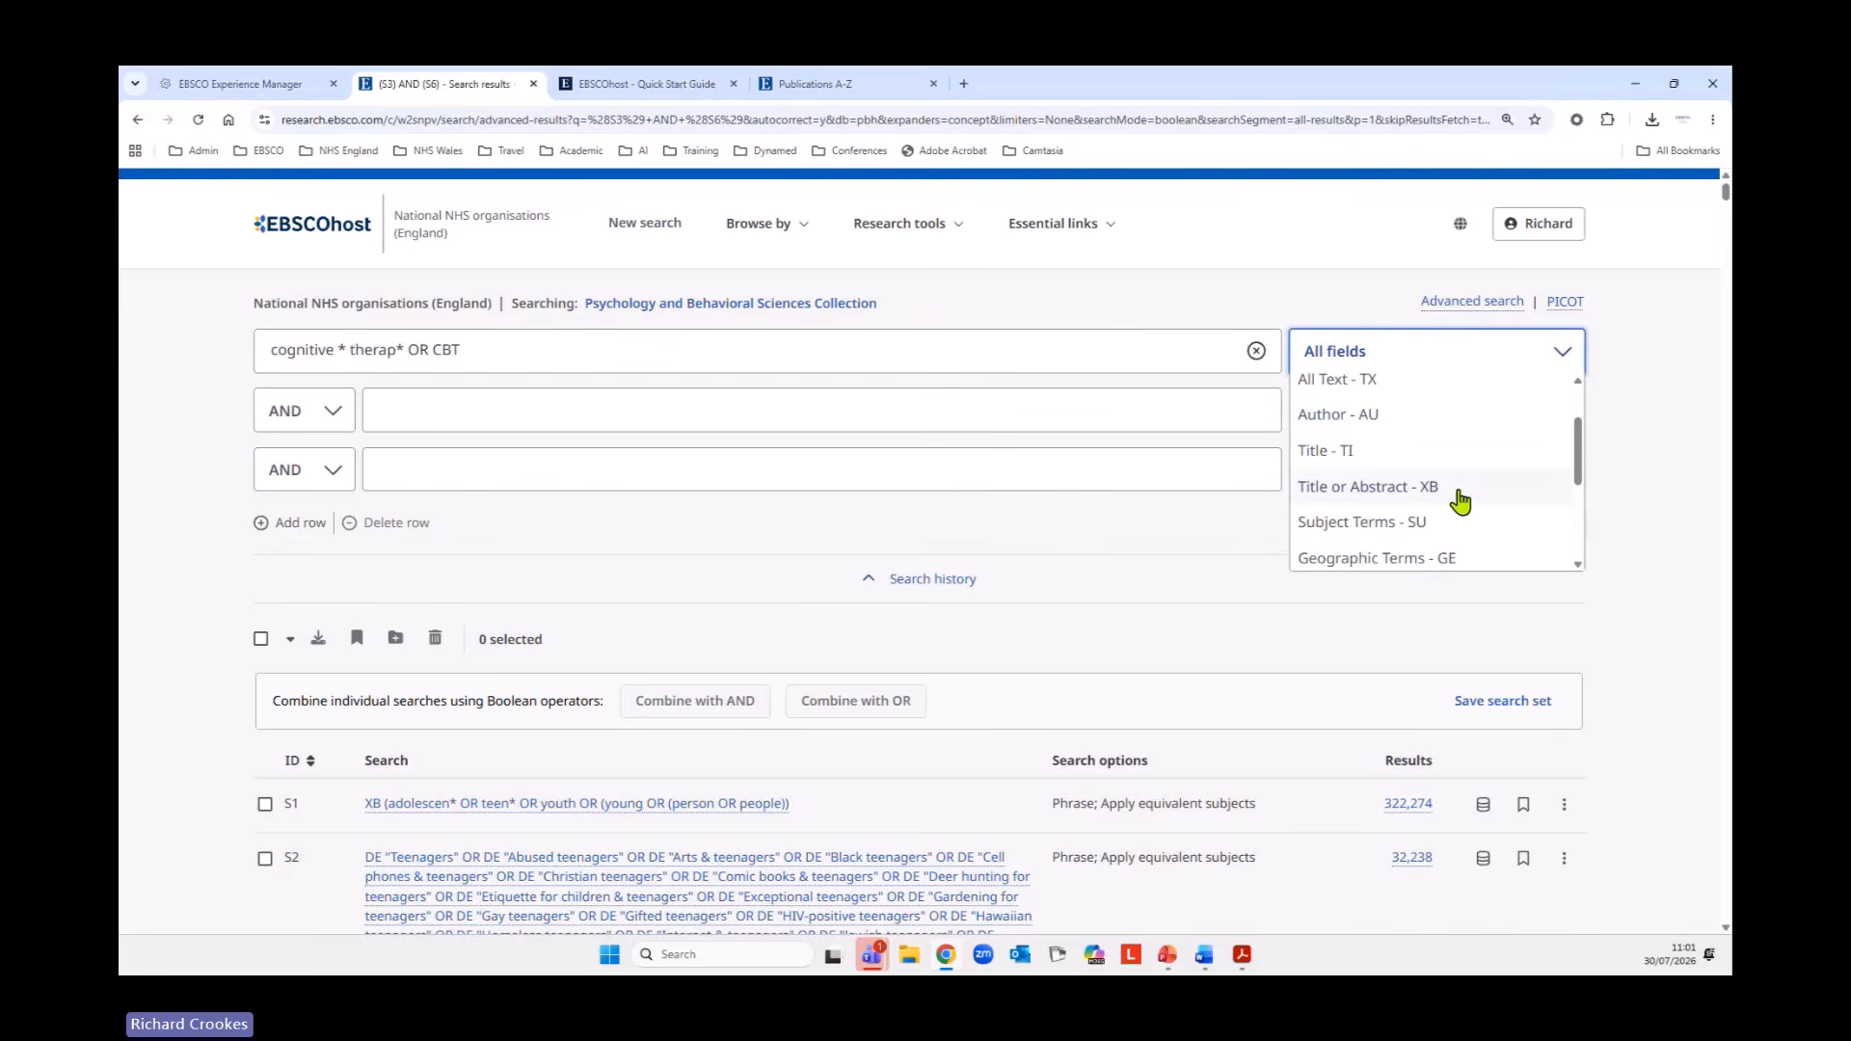
{"action": "left_click", "coordinate": [1473, 488]}
{"action": "left_click", "coordinate": [1552, 522]}
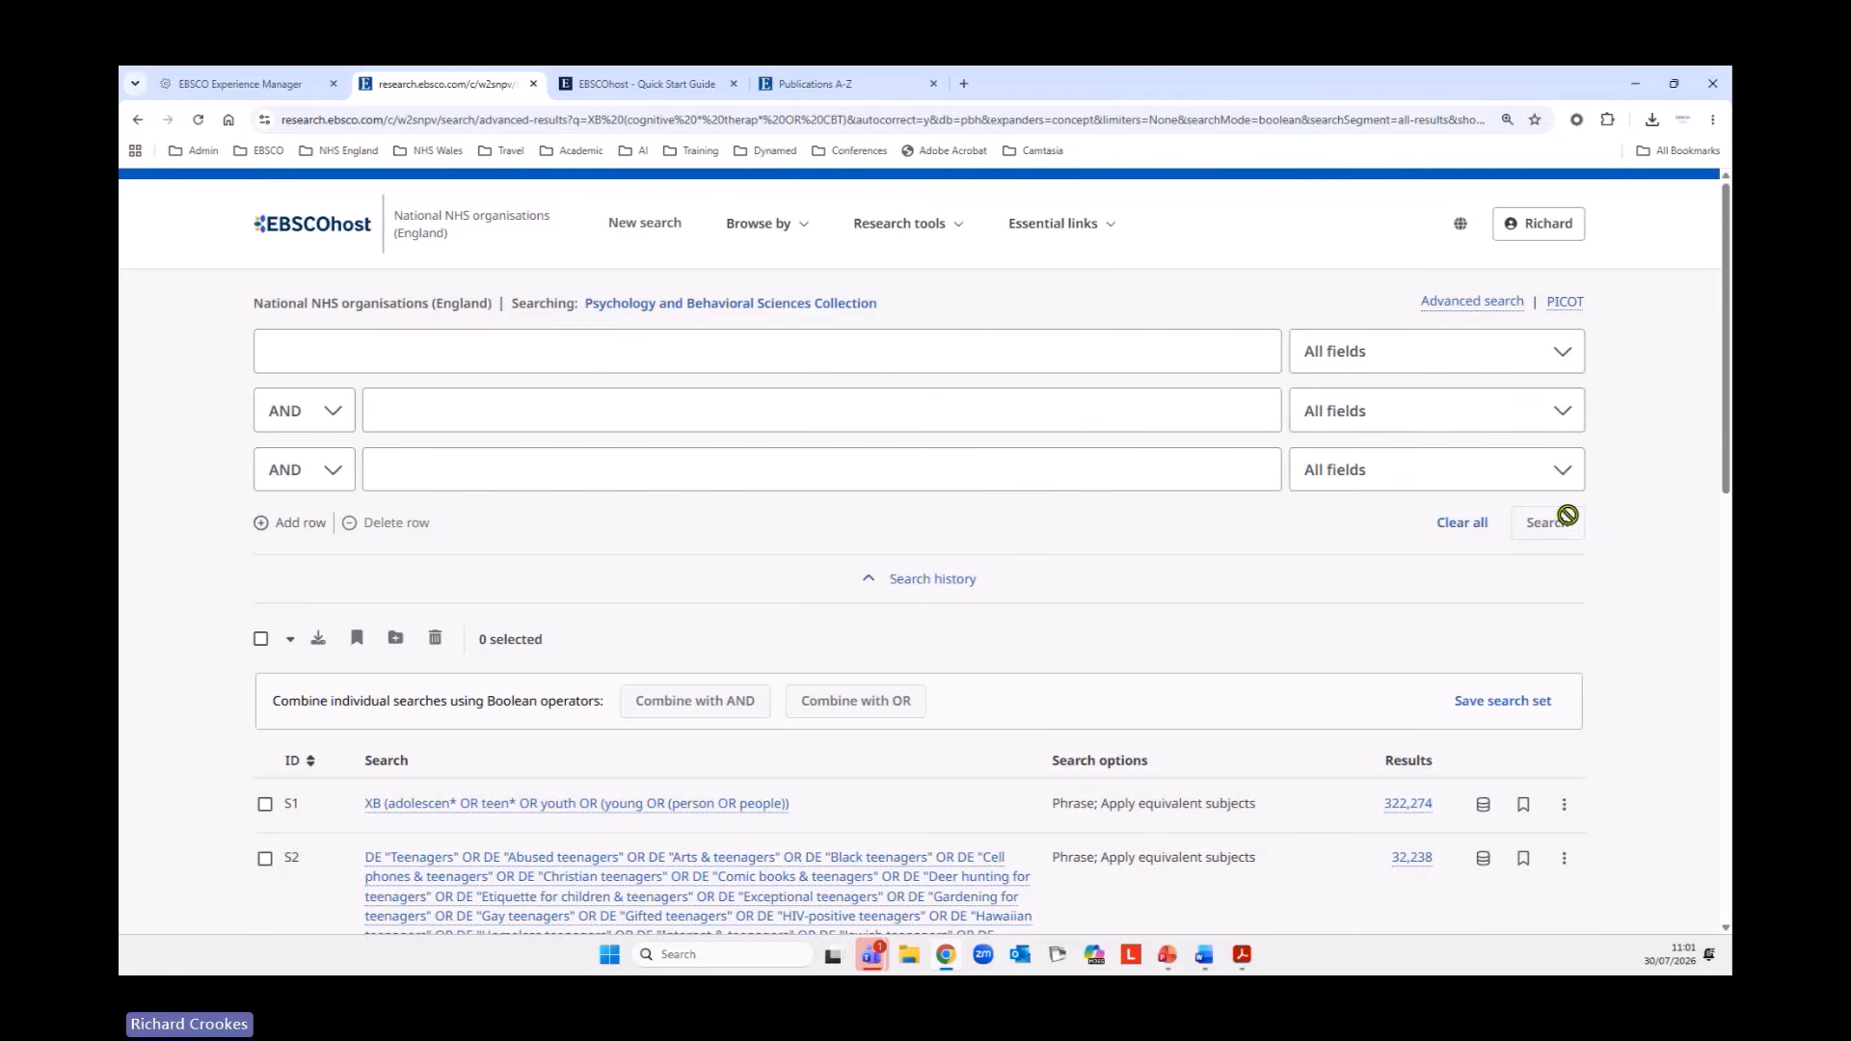
Open the subject terms browser for the Psychology and Behavioral Sciences Collection.
{"action": "scroll", "coordinate": [1104, 497], "scroll_direction": "down", "scroll_amount": 10}
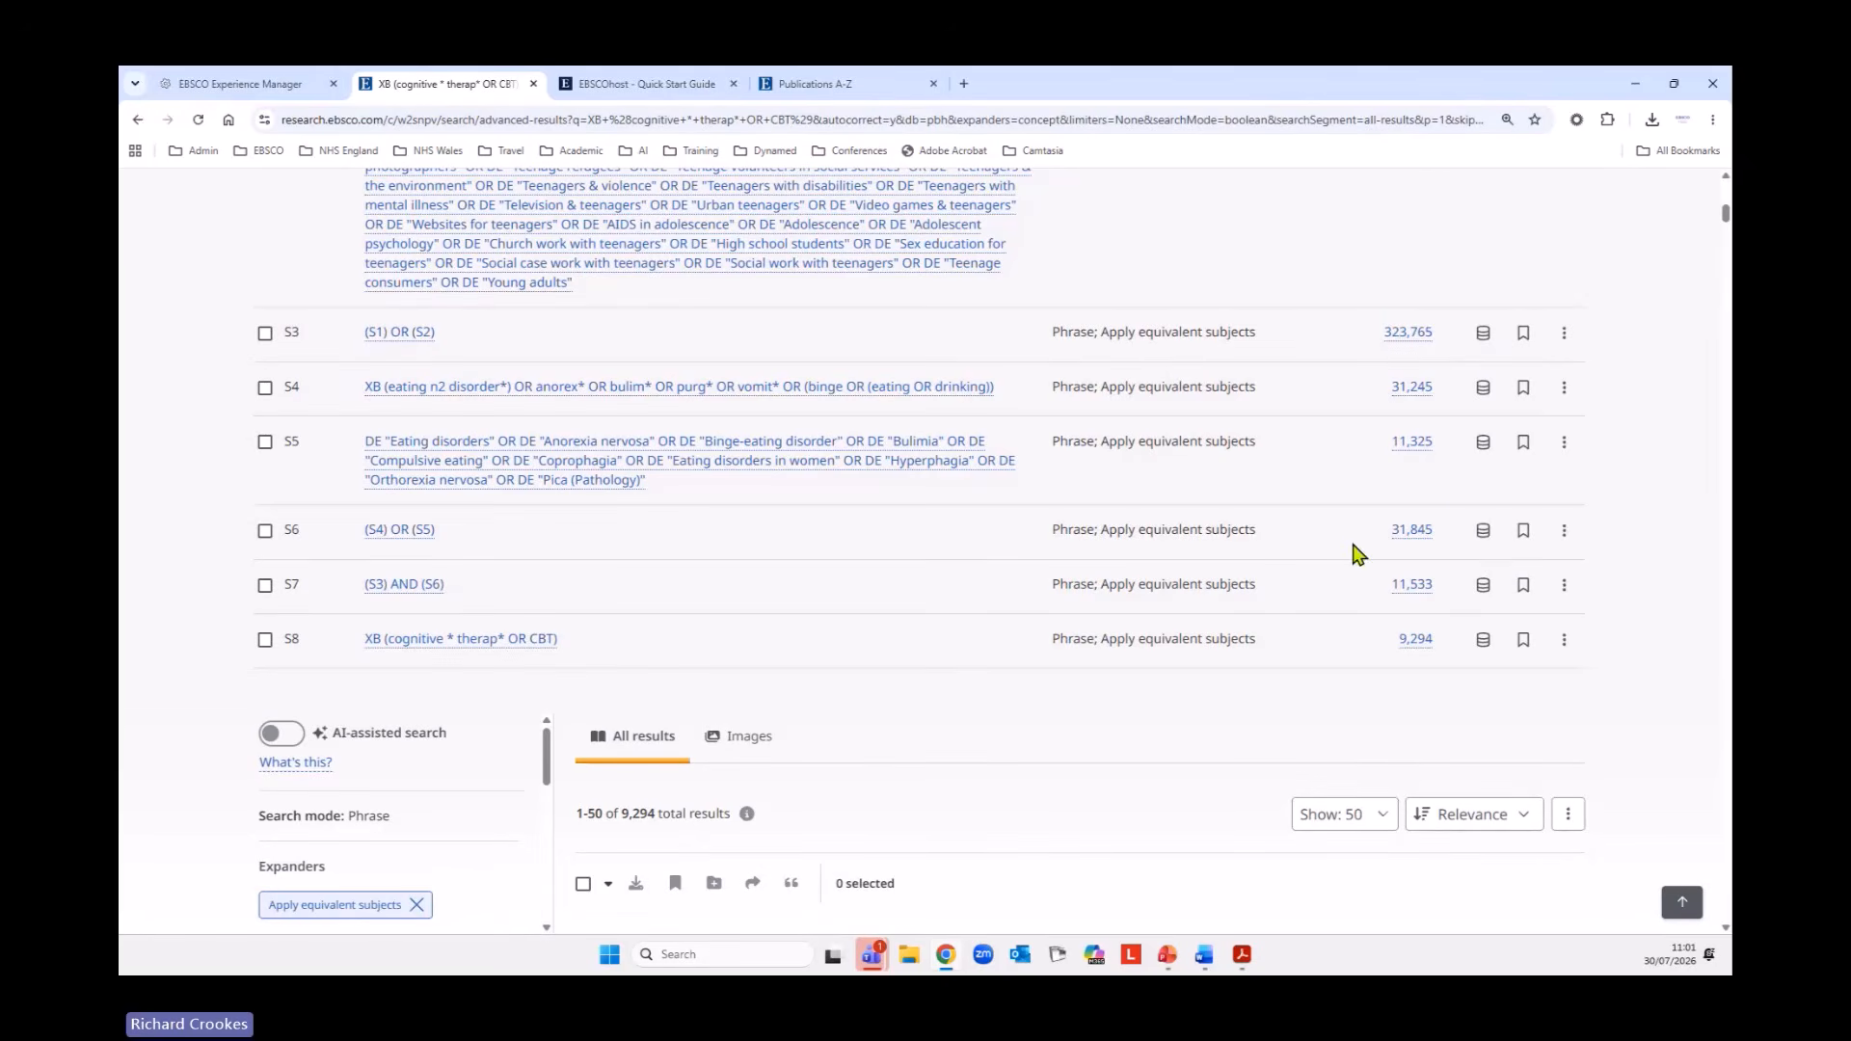
{"action": "scroll", "coordinate": [1476, 525], "scroll_direction": "up", "scroll_amount": 5}
{"action": "scroll", "coordinate": [1482, 523], "scroll_direction": "up", "scroll_amount": 5}
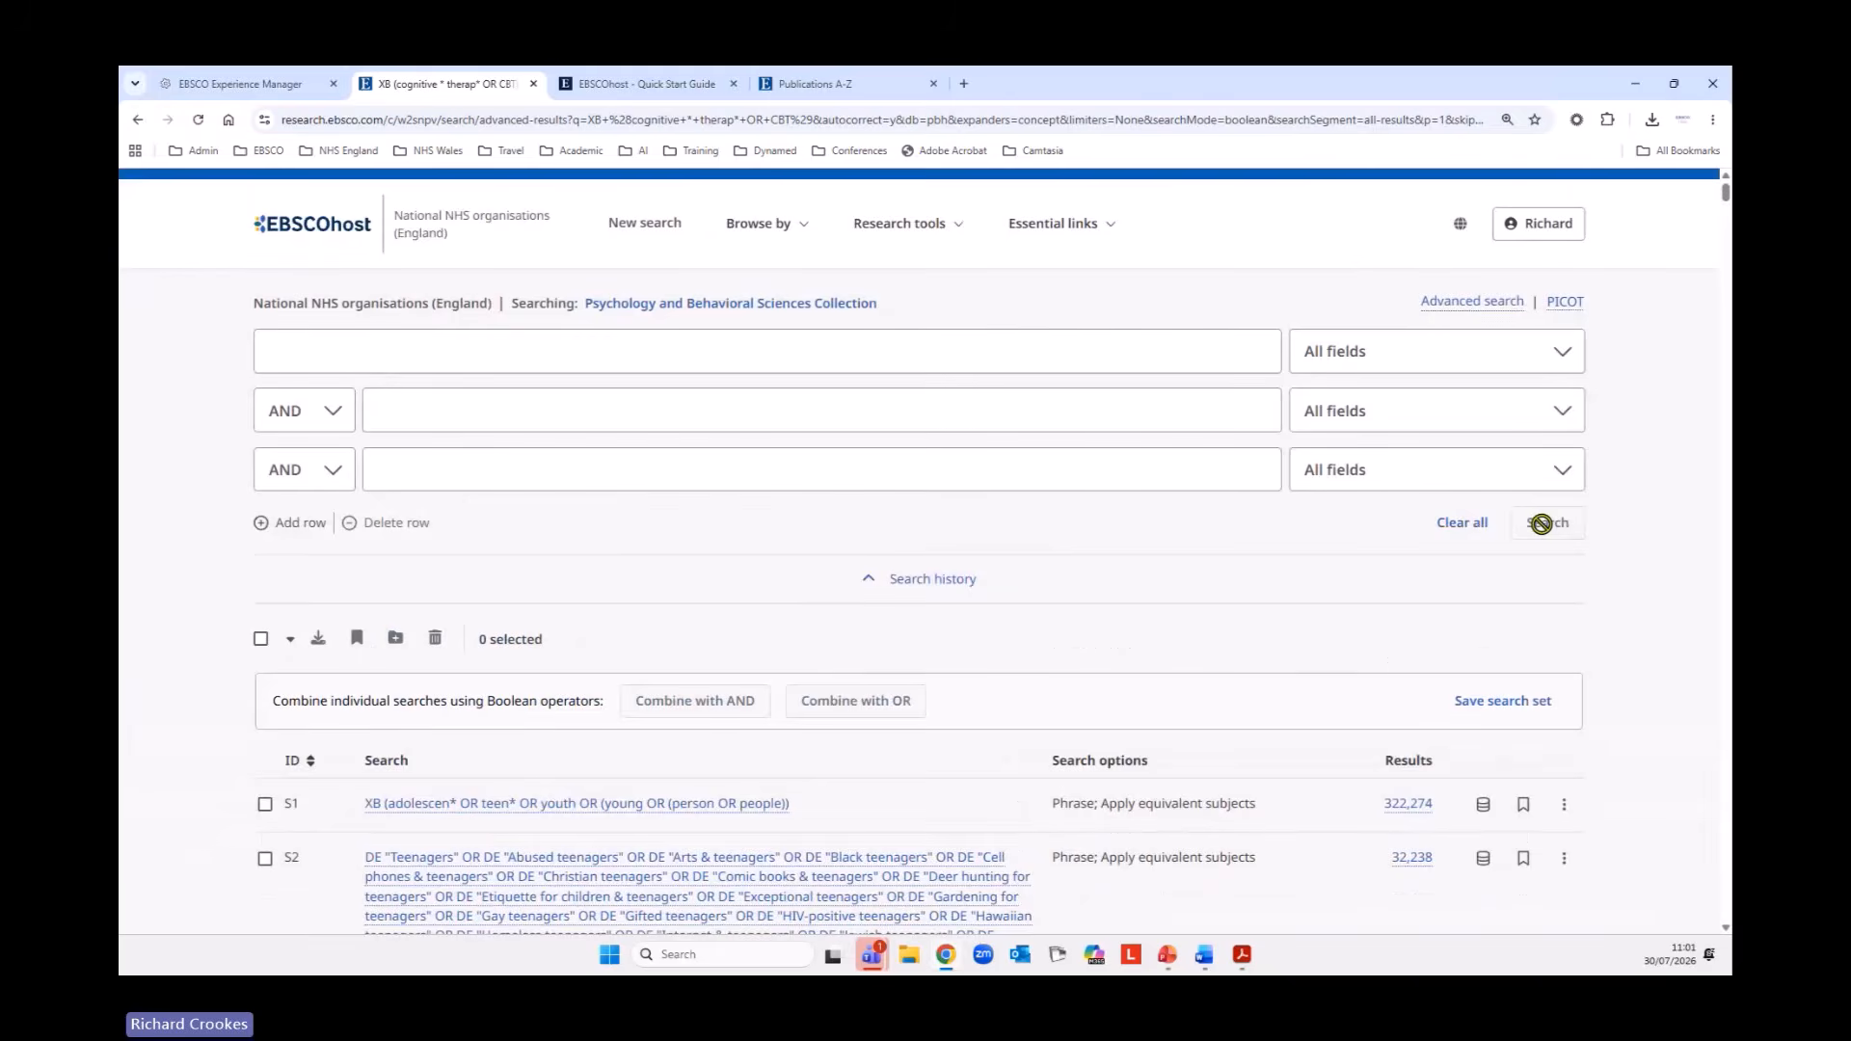
{"action": "left_click", "coordinate": [768, 226]}
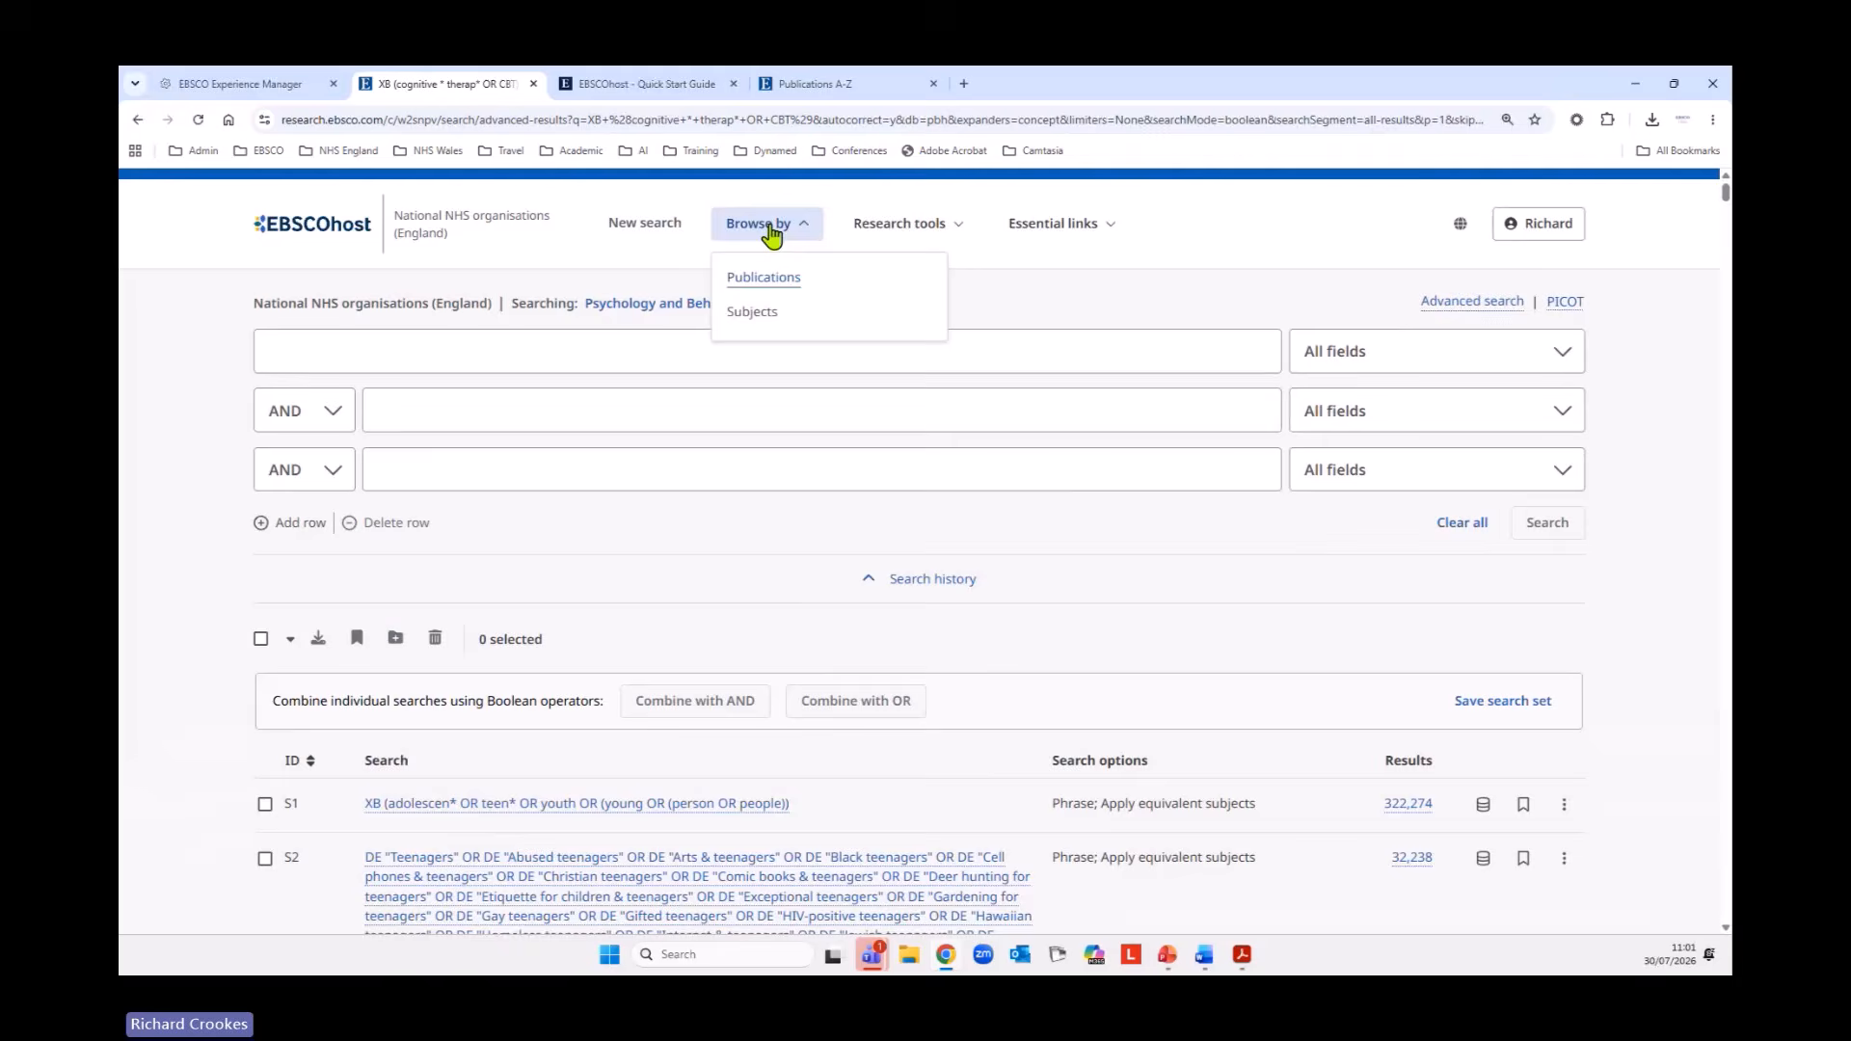
{"action": "left_click", "coordinate": [755, 313]}
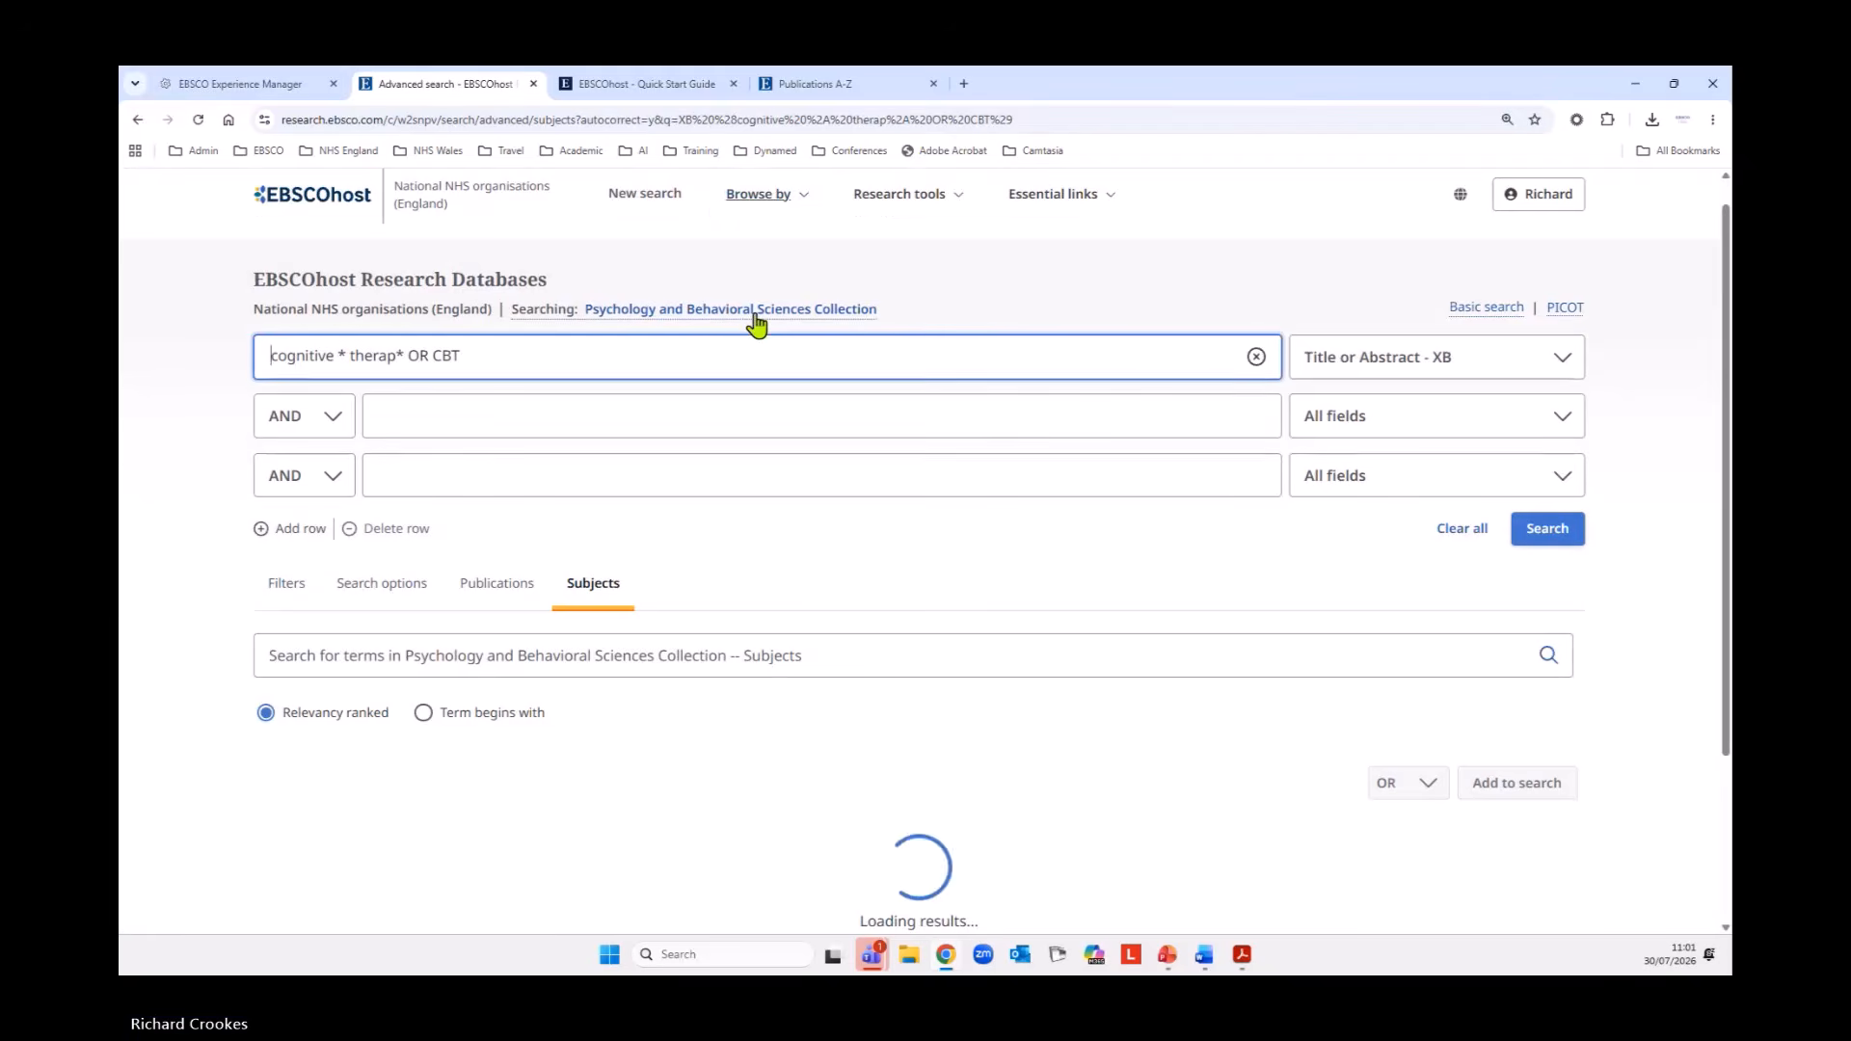
Clear the existing query rows and look up cognitive therapy in the collection's subject terms.
{"action": "left_click", "coordinate": [1462, 532]}
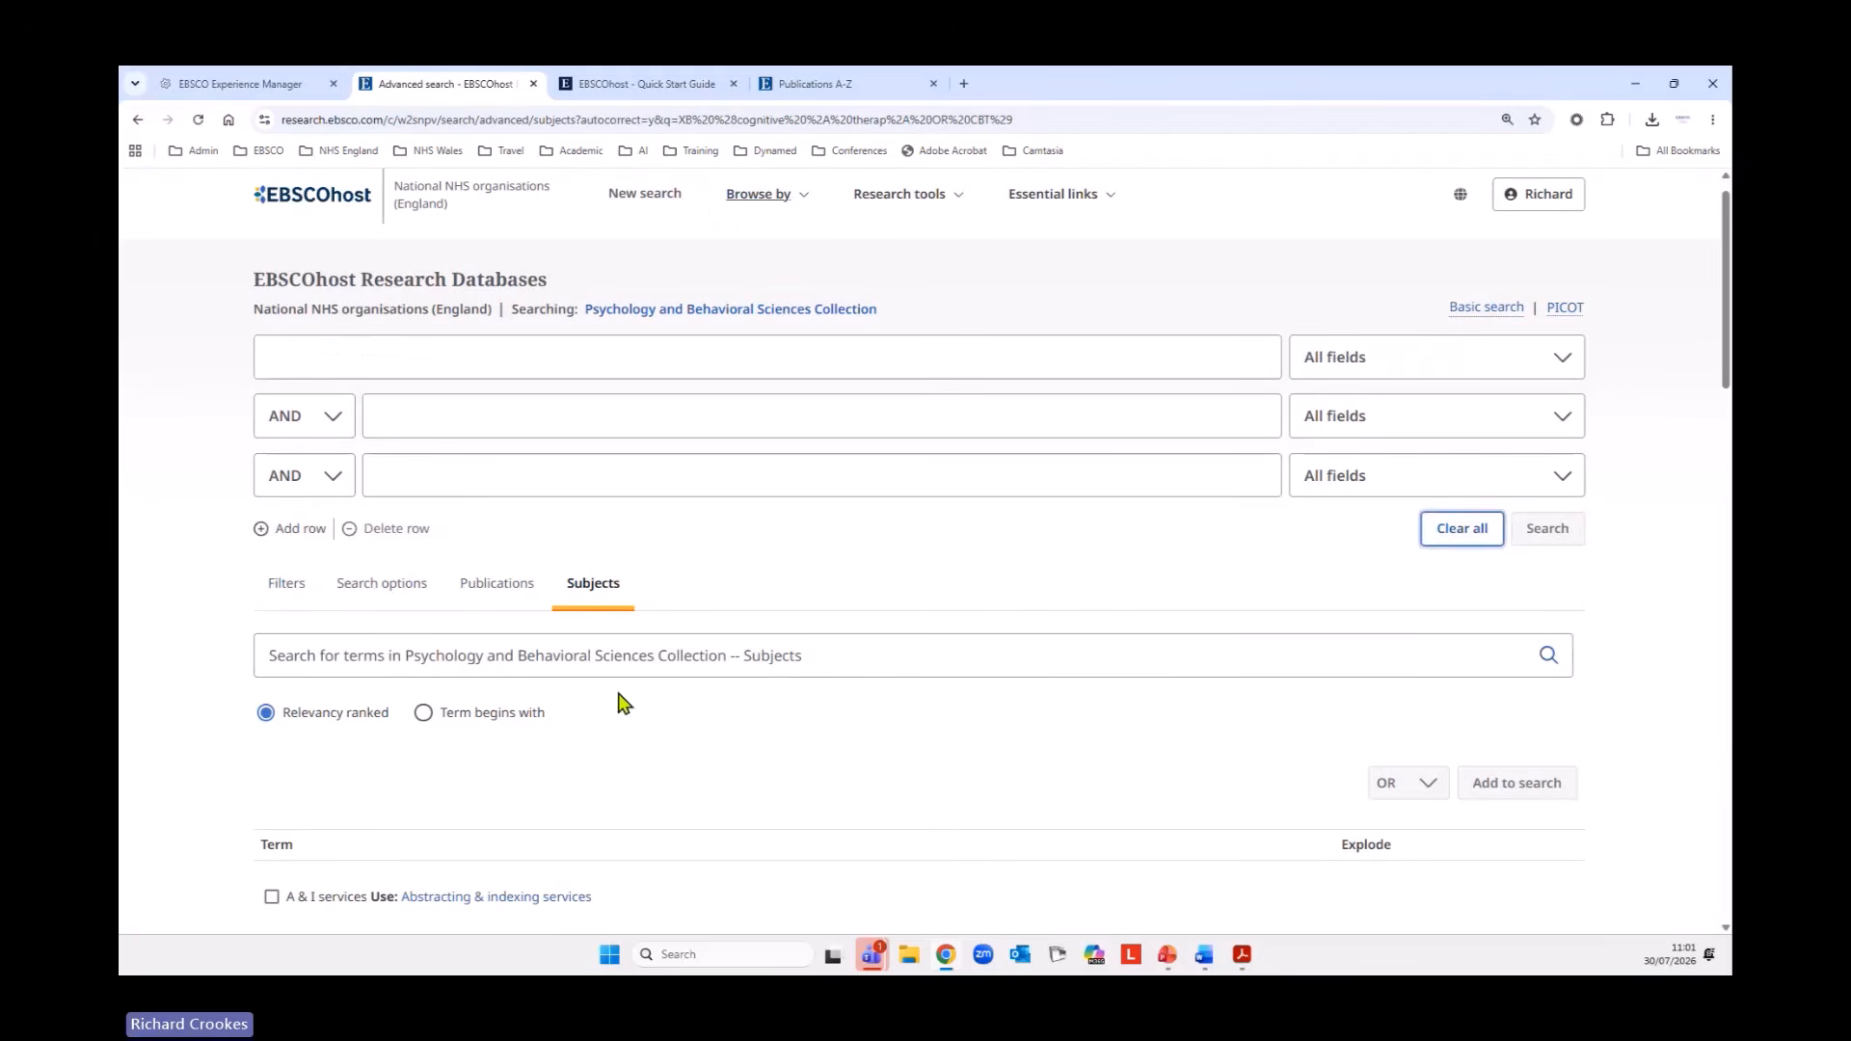
{"action": "left_click", "coordinate": [1244, 651]}
{"action": "type", "text": "c"}
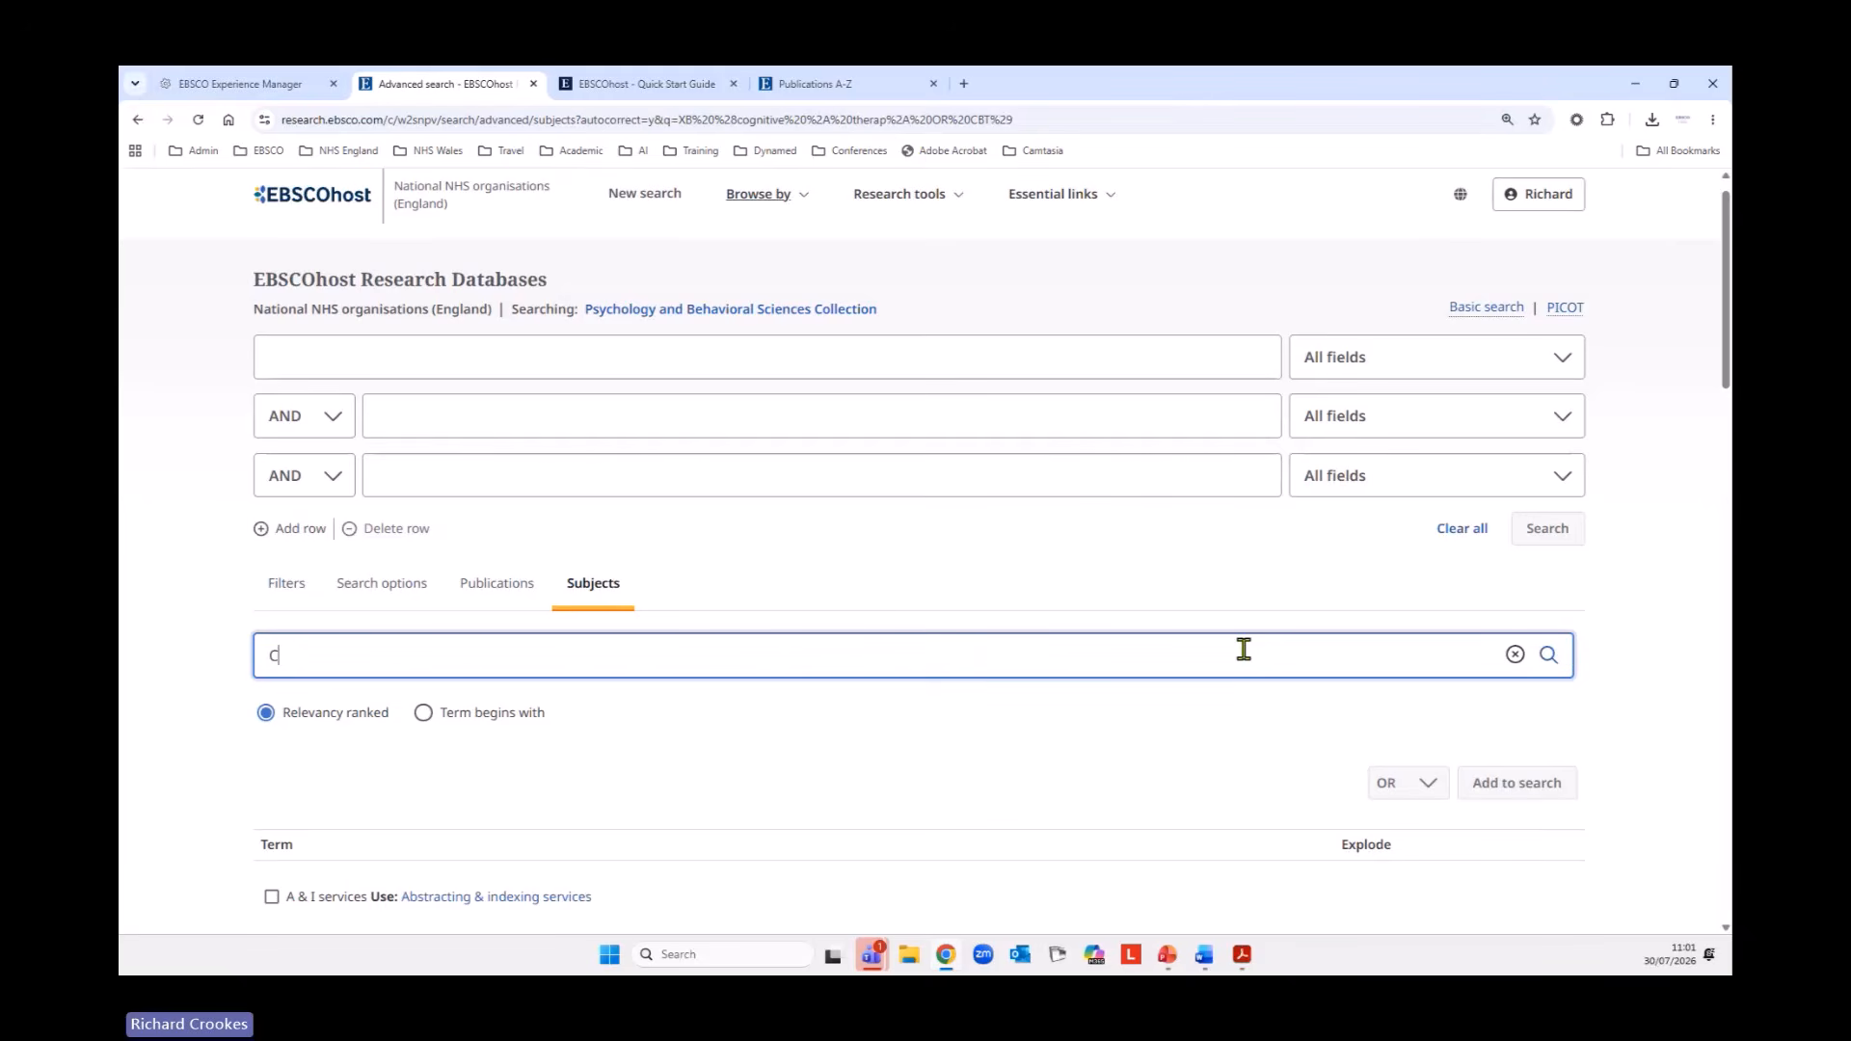
{"action": "type", "text": "o"}
{"action": "type", "text": "gnitive te"}
{"action": "type", "text": "th"}
{"action": "type", "text": "erapy"}
{"action": "key", "text": "Return"}
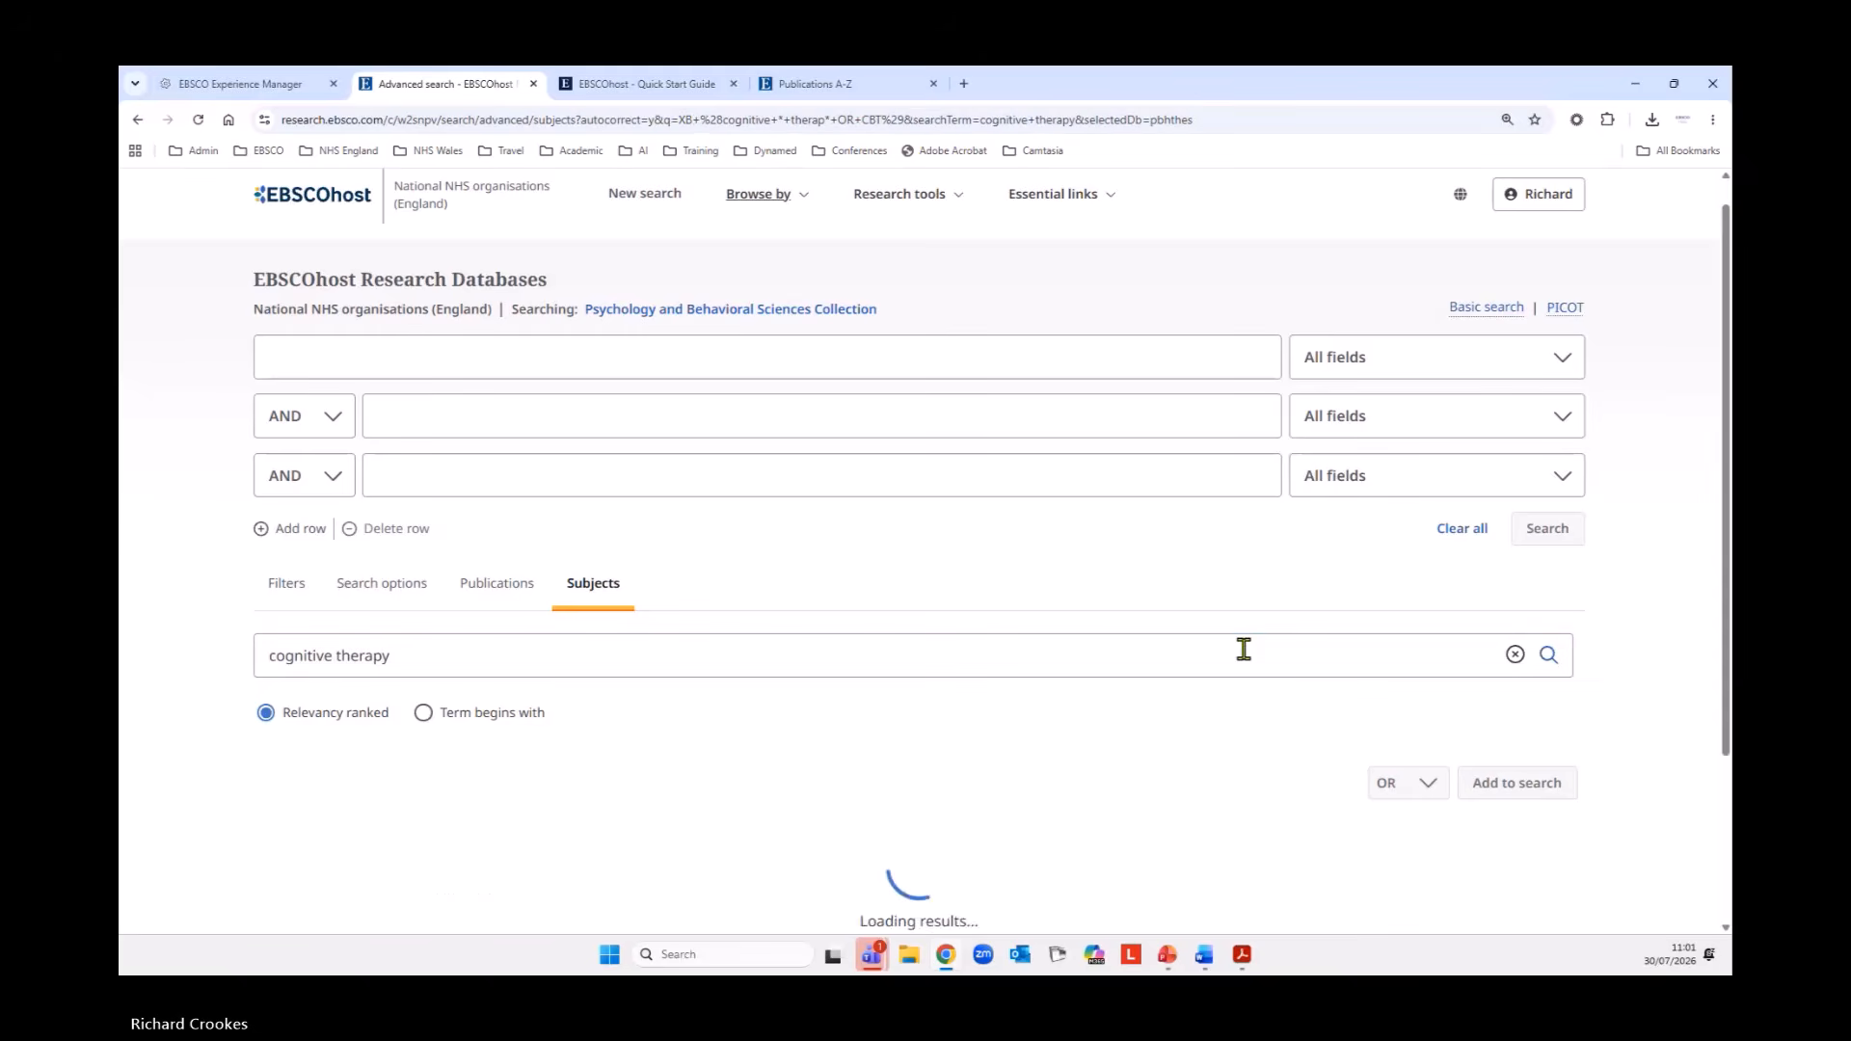
Review the matching subject terms and open the details of the main Cognitive therapy term.
{"action": "scroll", "coordinate": [1114, 625], "scroll_direction": "down", "scroll_amount": 3}
{"action": "scroll", "coordinate": [1114, 624], "scroll_direction": "down", "scroll_amount": 3}
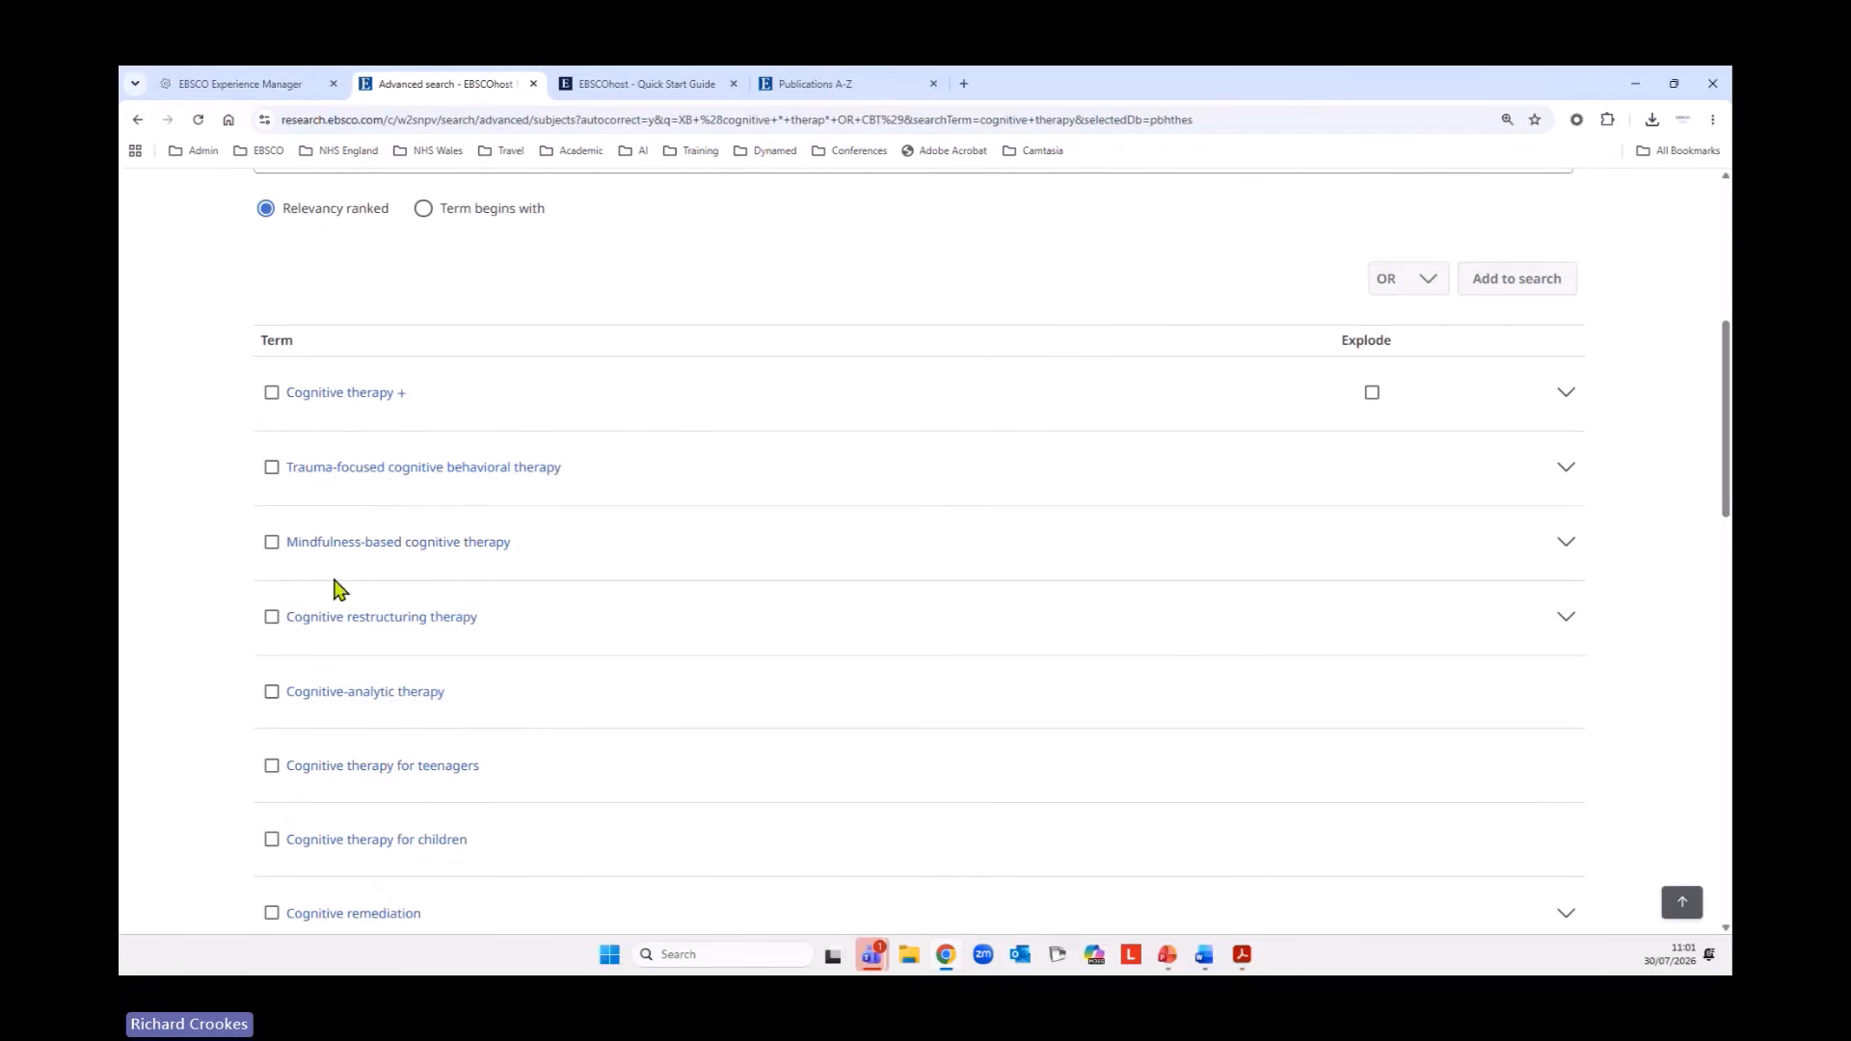
{"action": "scroll", "coordinate": [955, 611], "scroll_direction": "down", "scroll_amount": 1}
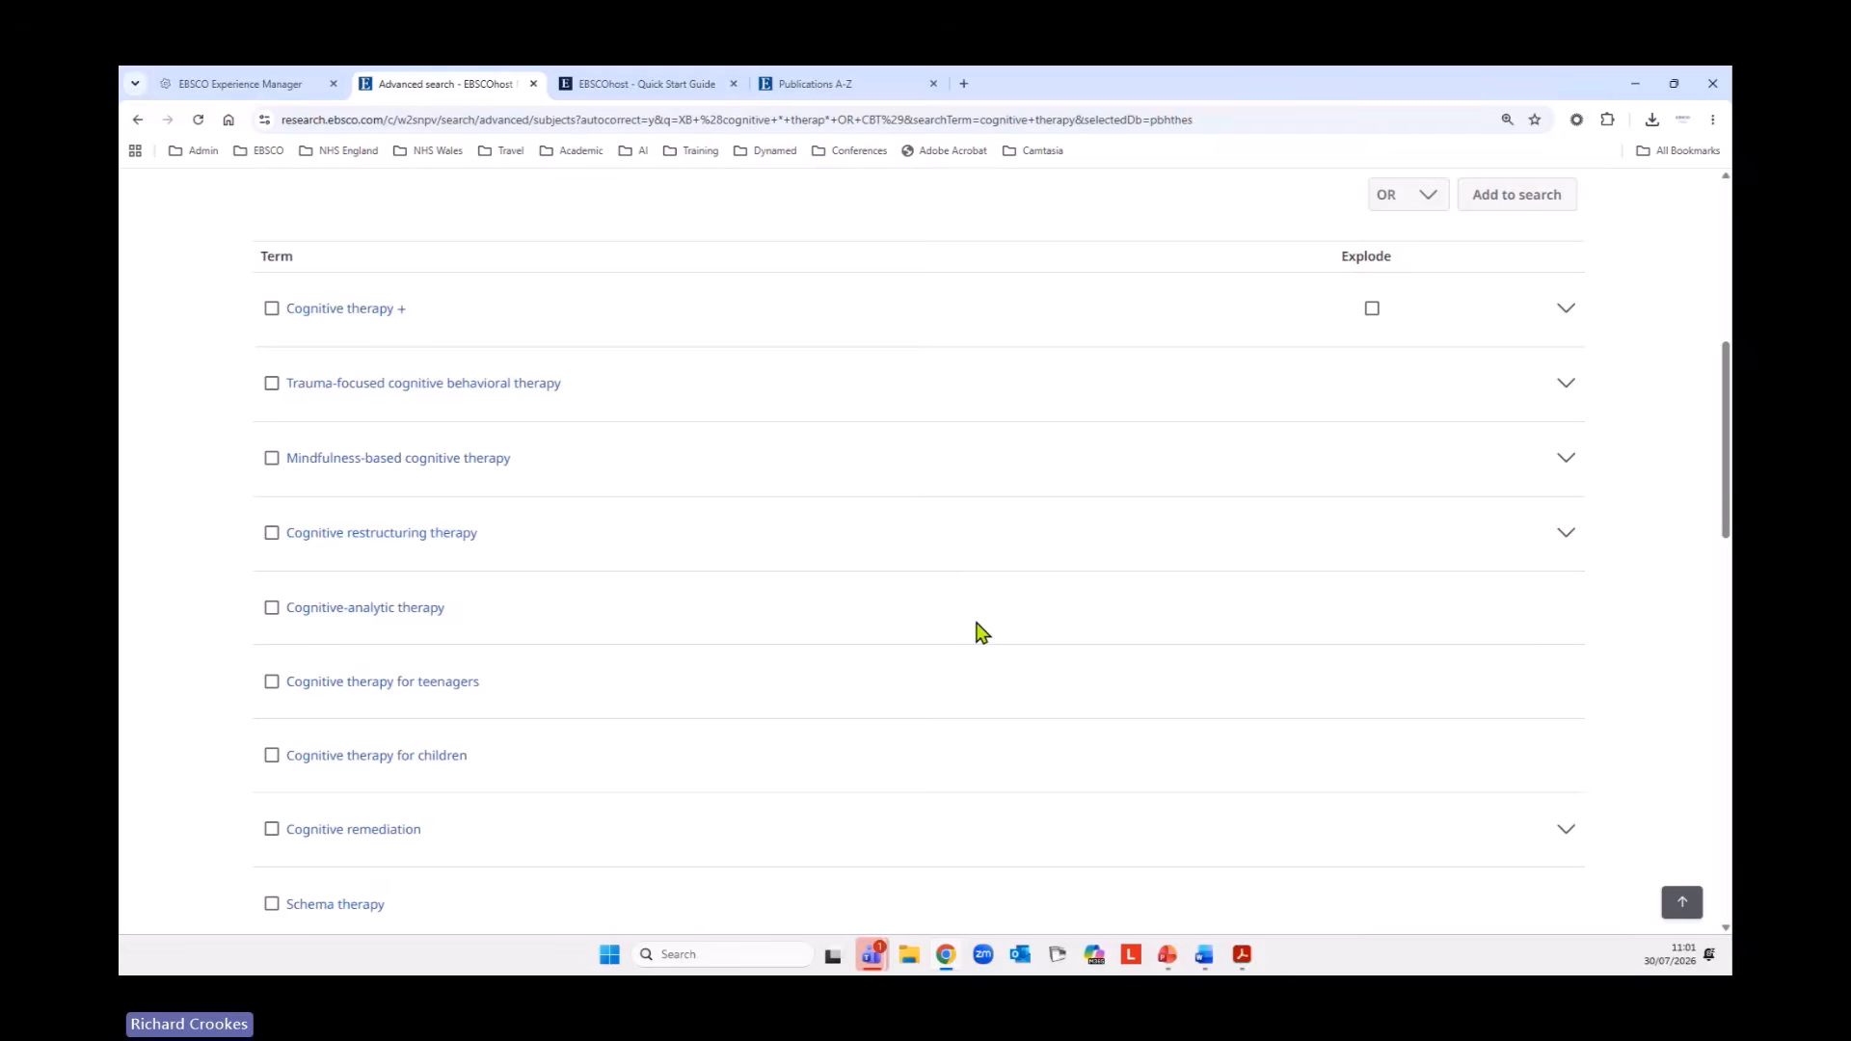
{"action": "scroll", "coordinate": [976, 629], "scroll_direction": "up", "scroll_amount": 1}
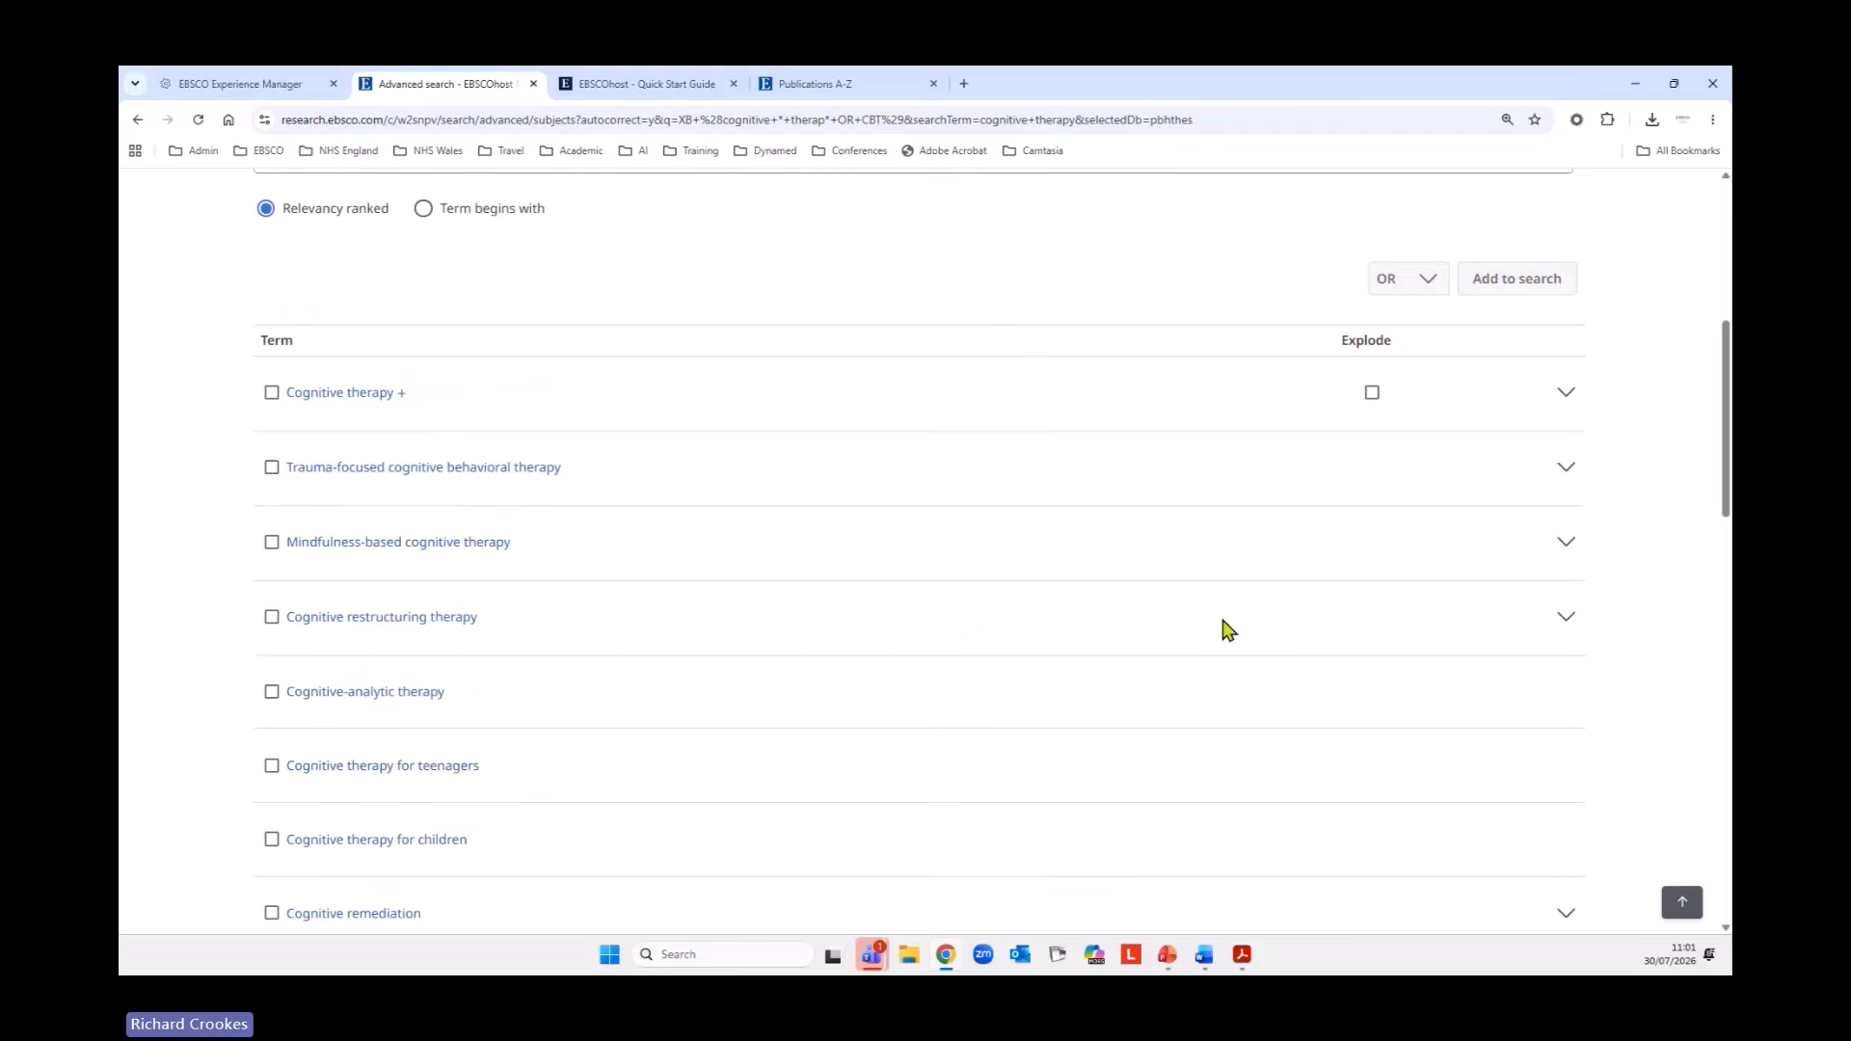
{"action": "left_click", "coordinate": [371, 396]}
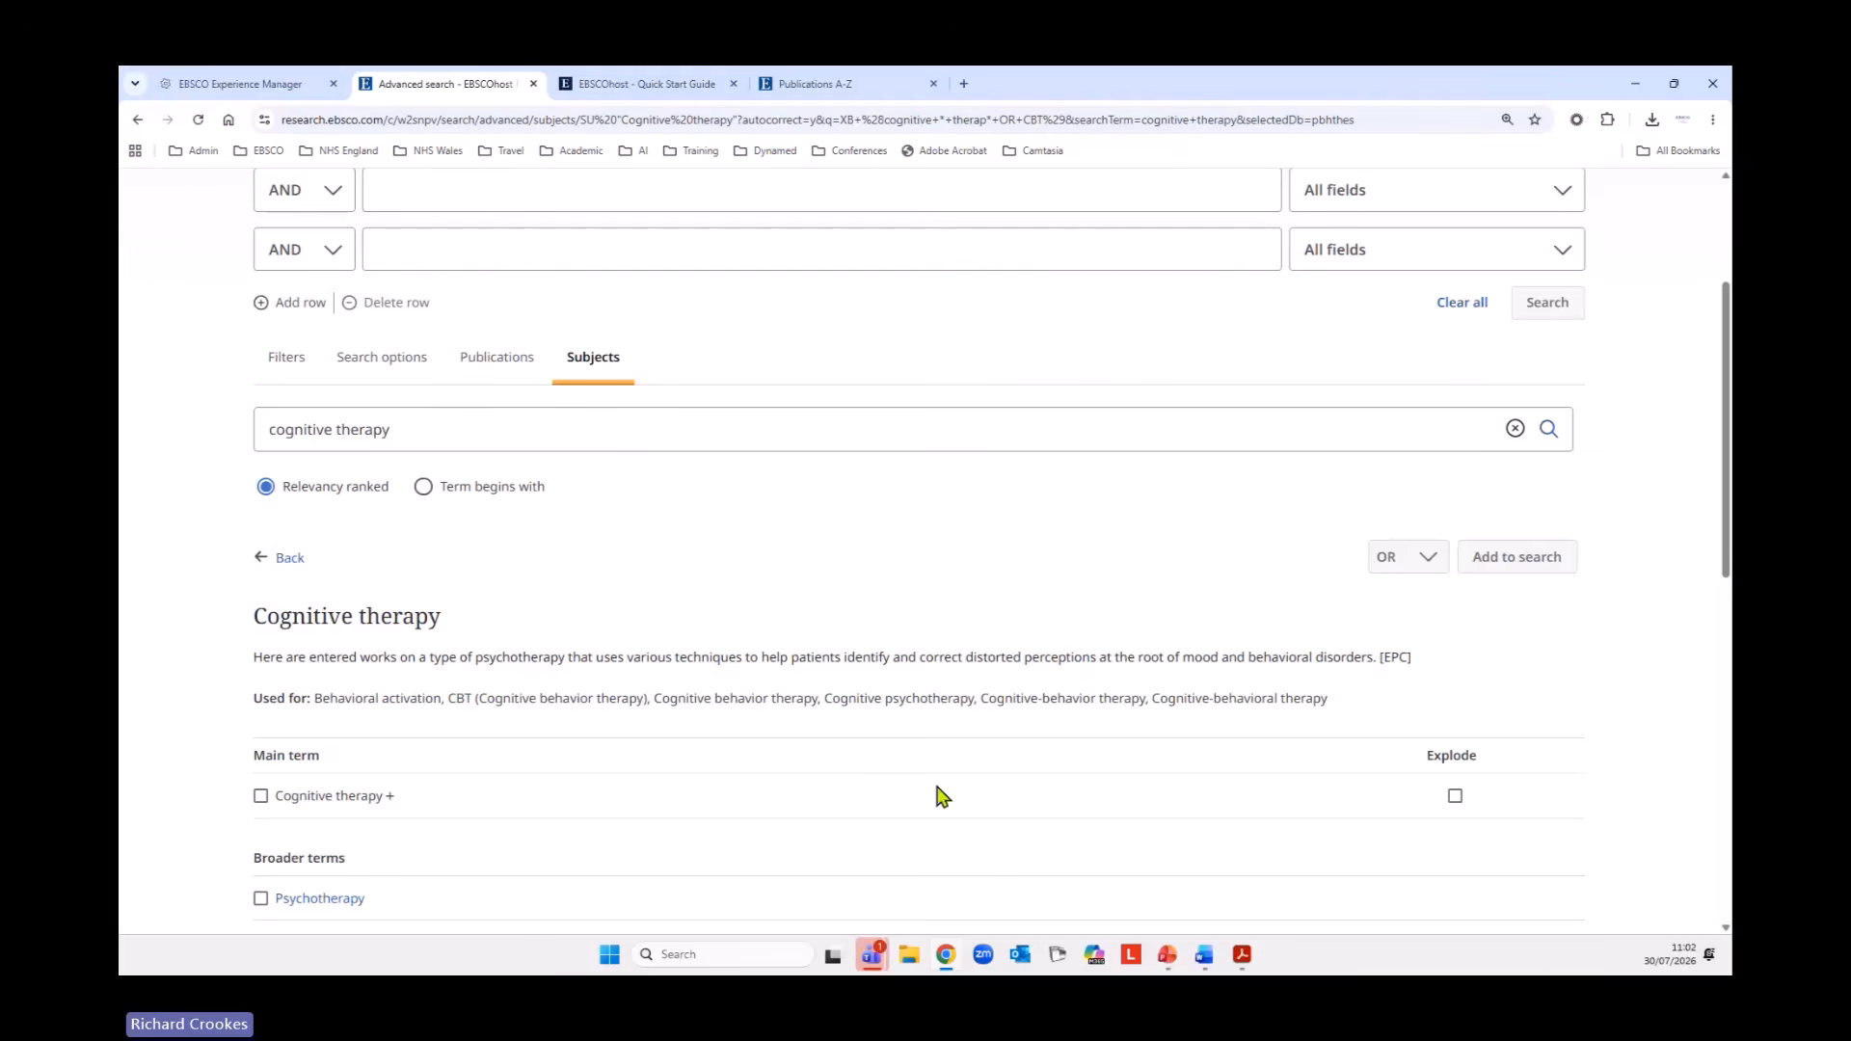
Select the main term Cognitive therapy with all its narrower terms, plus the related term Cognitive psychology.
{"action": "scroll", "coordinate": [921, 757], "scroll_direction": "down", "scroll_amount": 3}
{"action": "scroll", "coordinate": [931, 714], "scroll_direction": "down", "scroll_amount": 1}
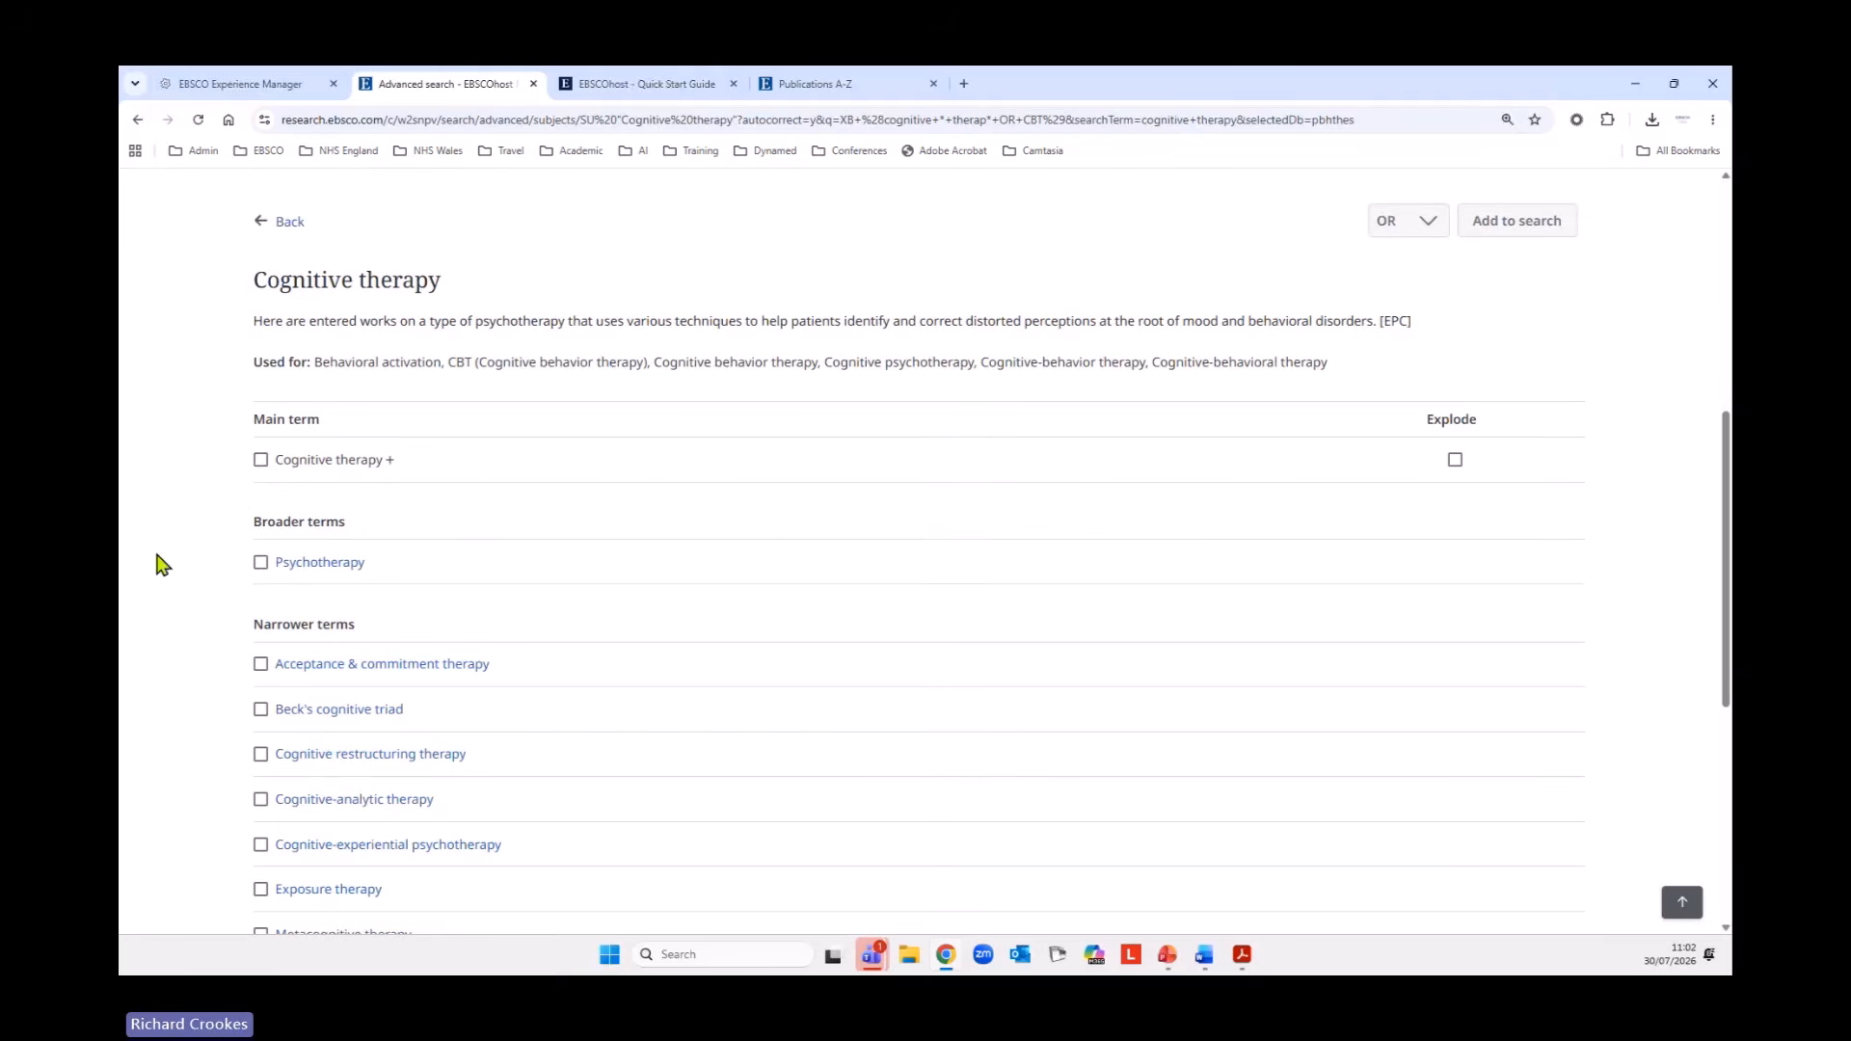
{"action": "left_click", "coordinate": [260, 460]}
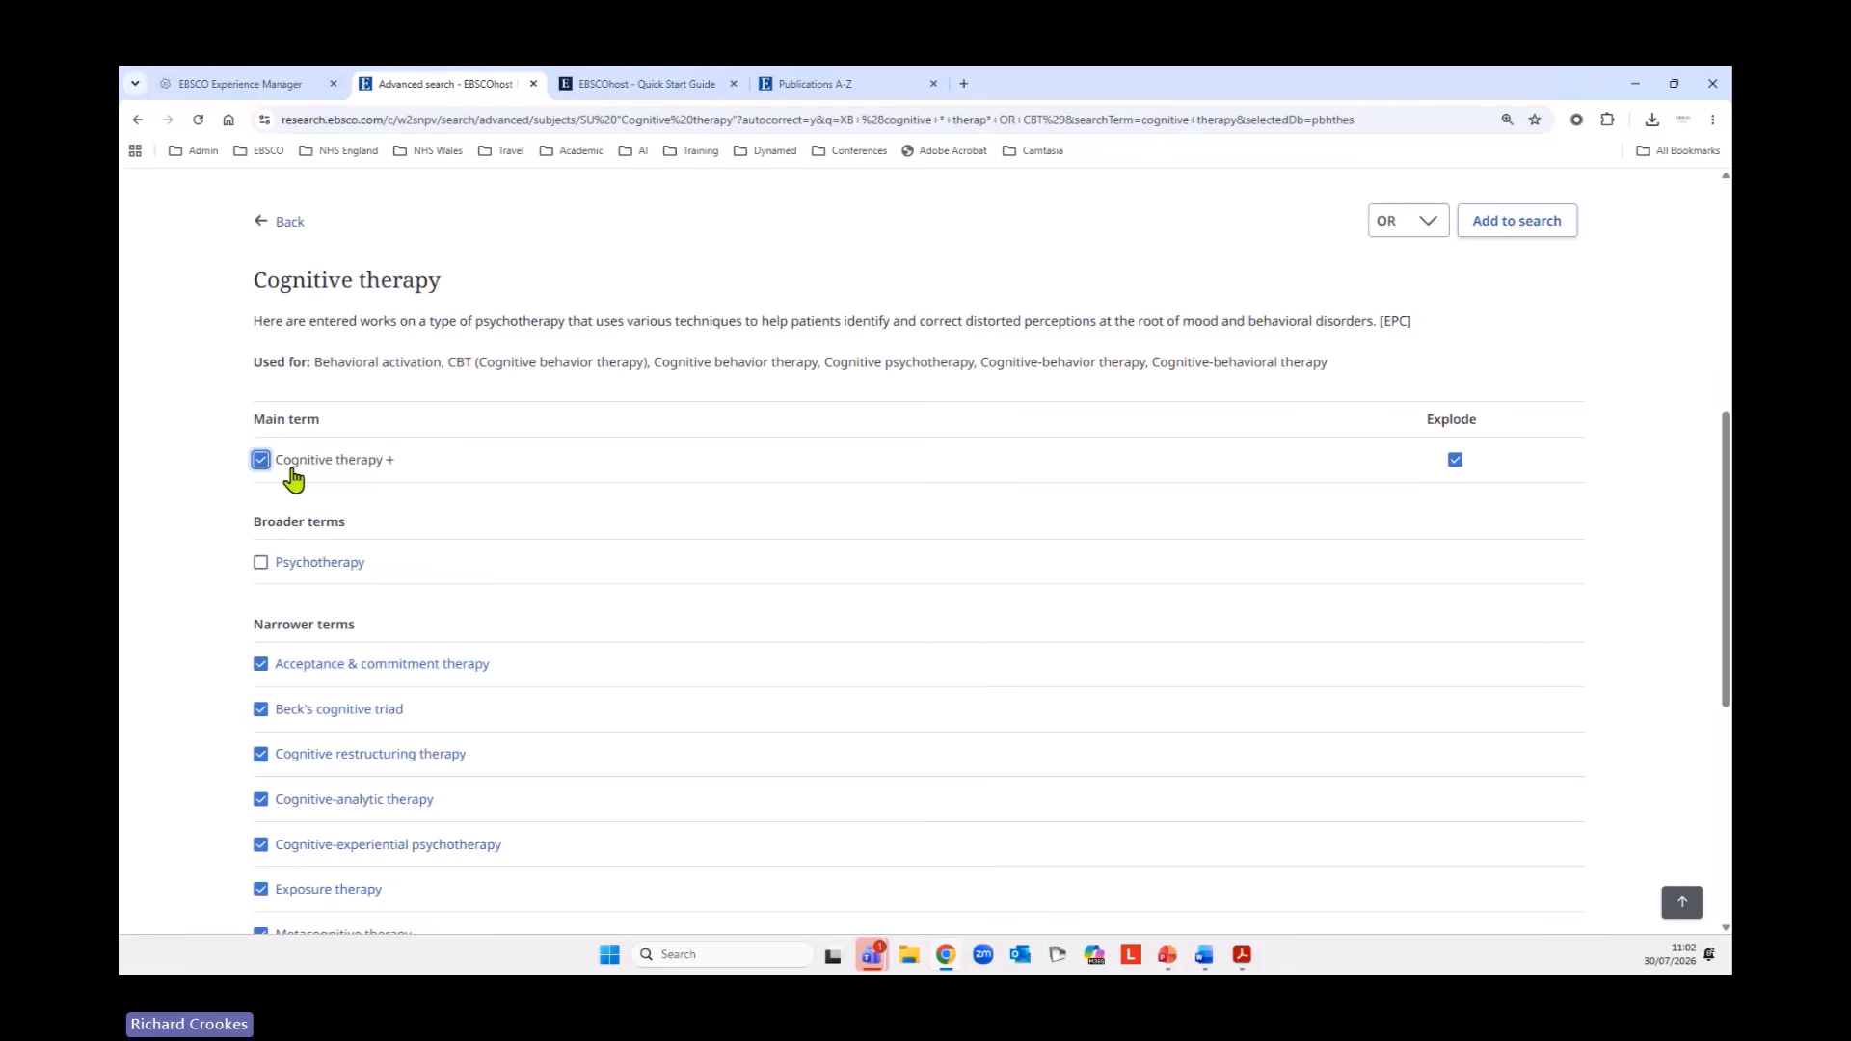
{"action": "scroll", "coordinate": [662, 499], "scroll_direction": "down", "scroll_amount": 2}
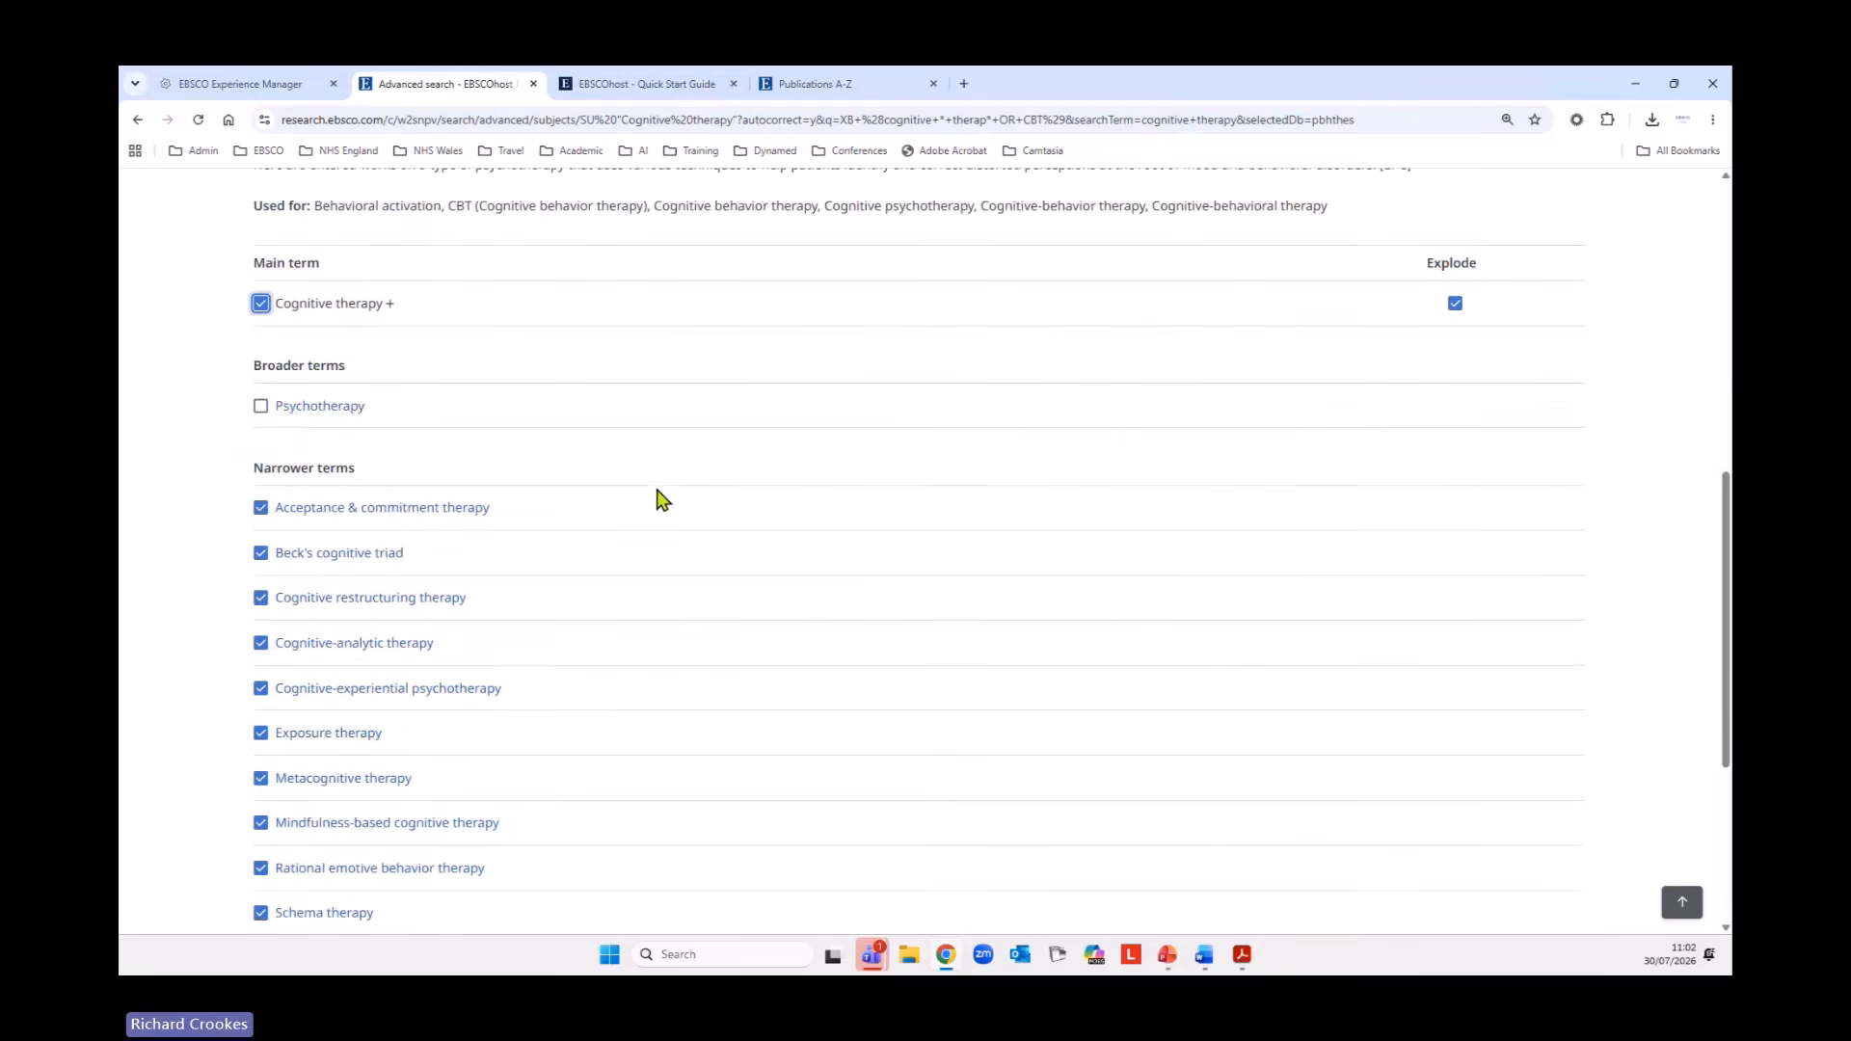
{"action": "scroll", "coordinate": [931, 554], "scroll_direction": "down", "scroll_amount": 2}
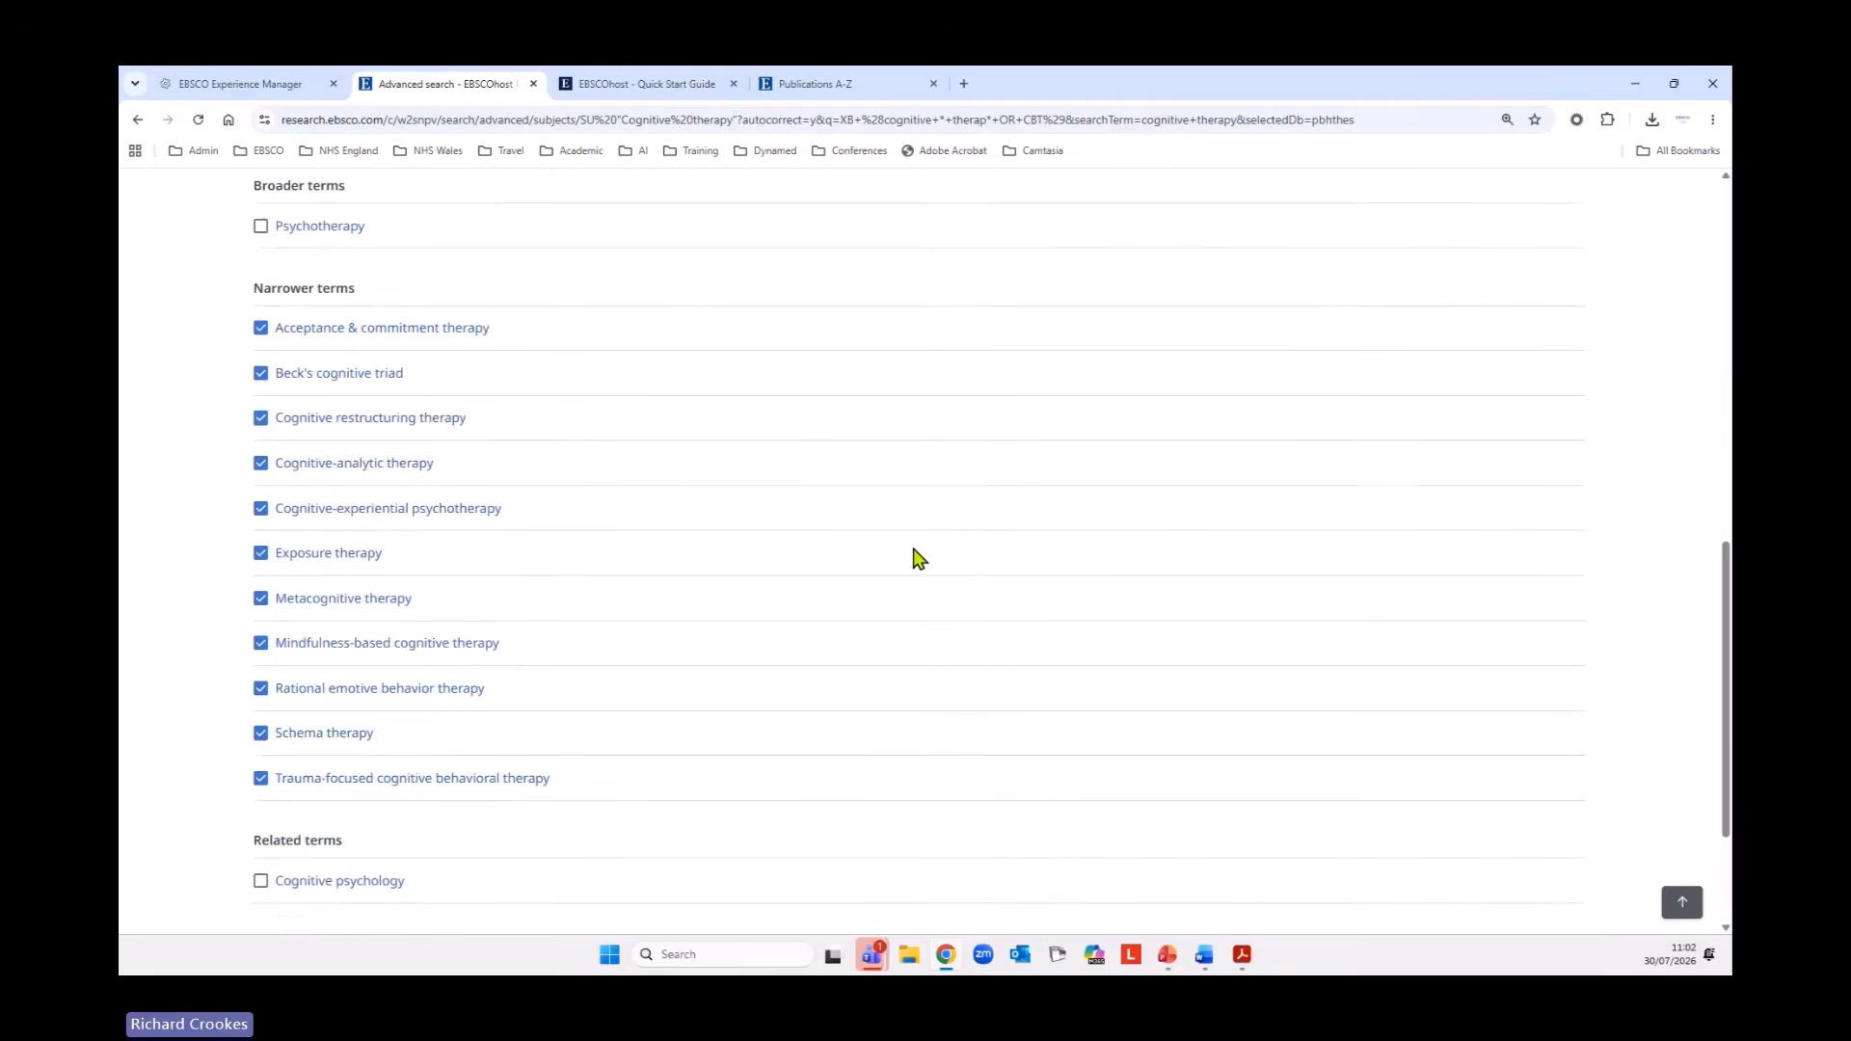
{"action": "scroll", "coordinate": [919, 557], "scroll_direction": "down", "scroll_amount": 2}
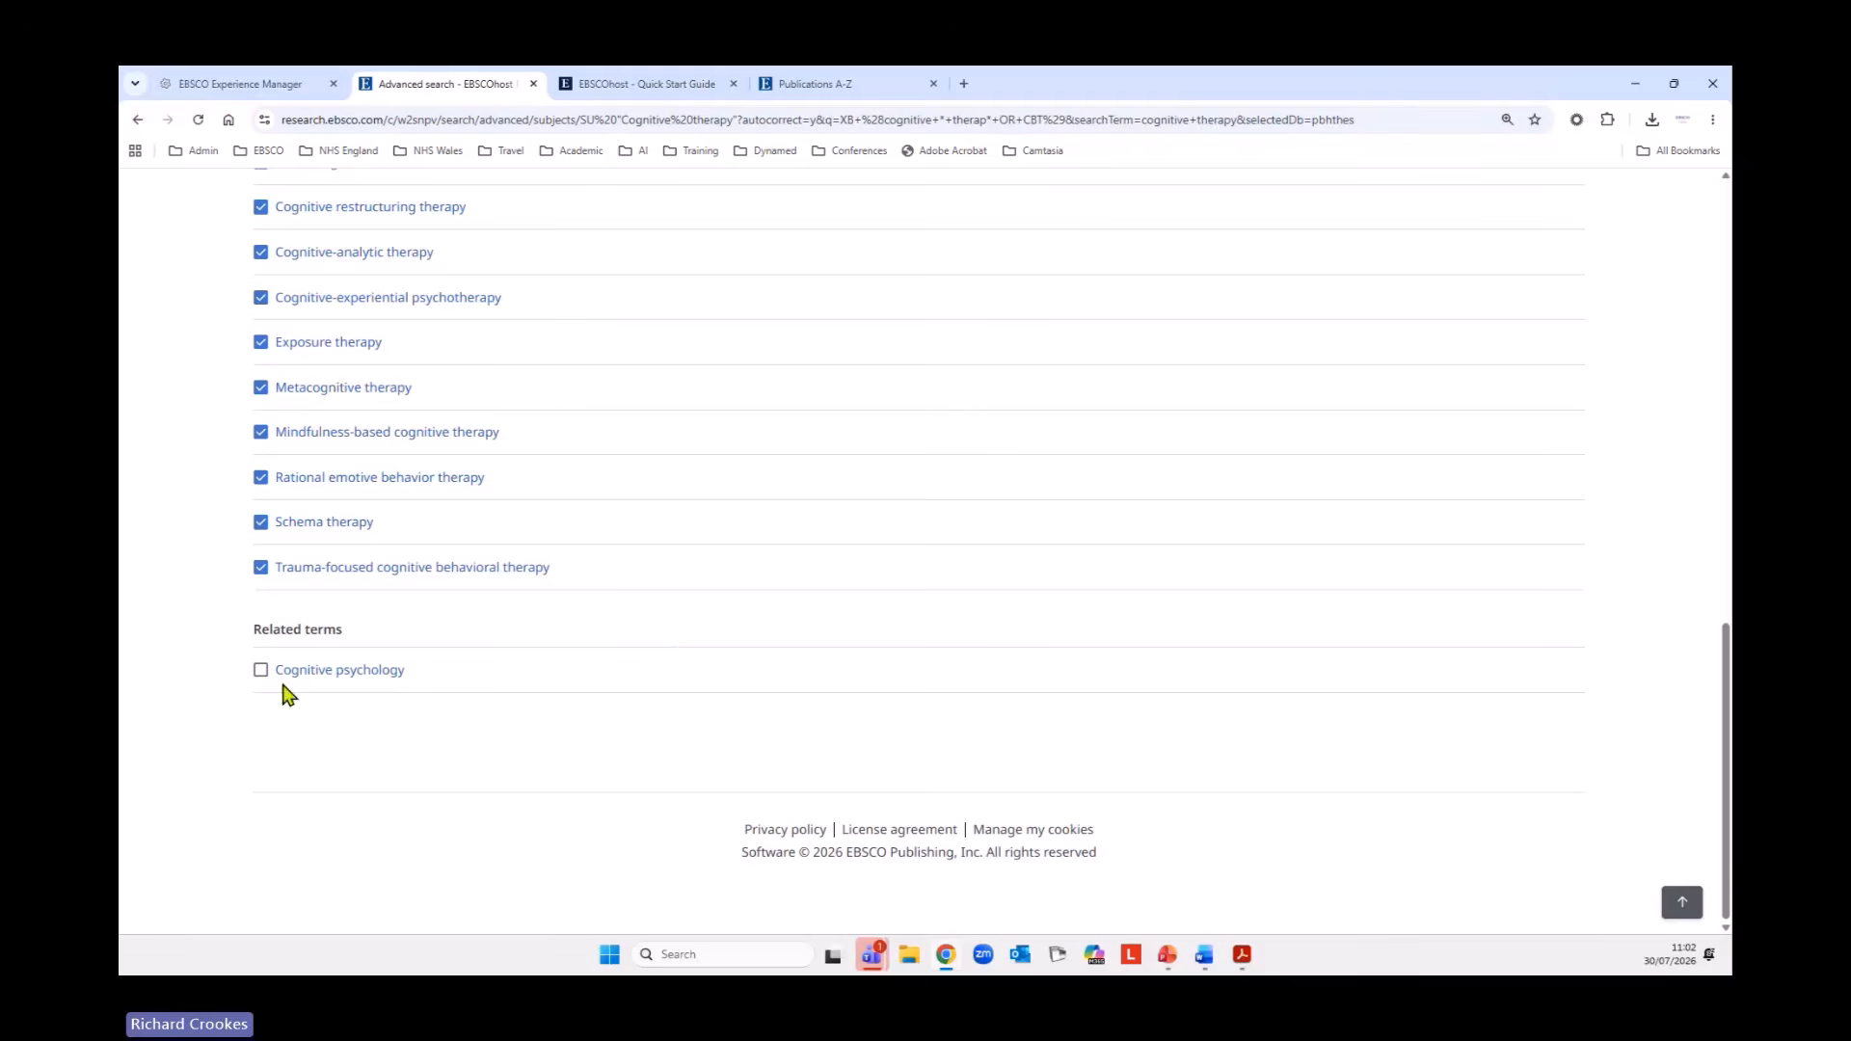
{"action": "left_click", "coordinate": [262, 676]}
Add the selected cognitive therapy subject terms to the query with OR and run the search.
{"action": "left_click", "coordinate": [1682, 908]}
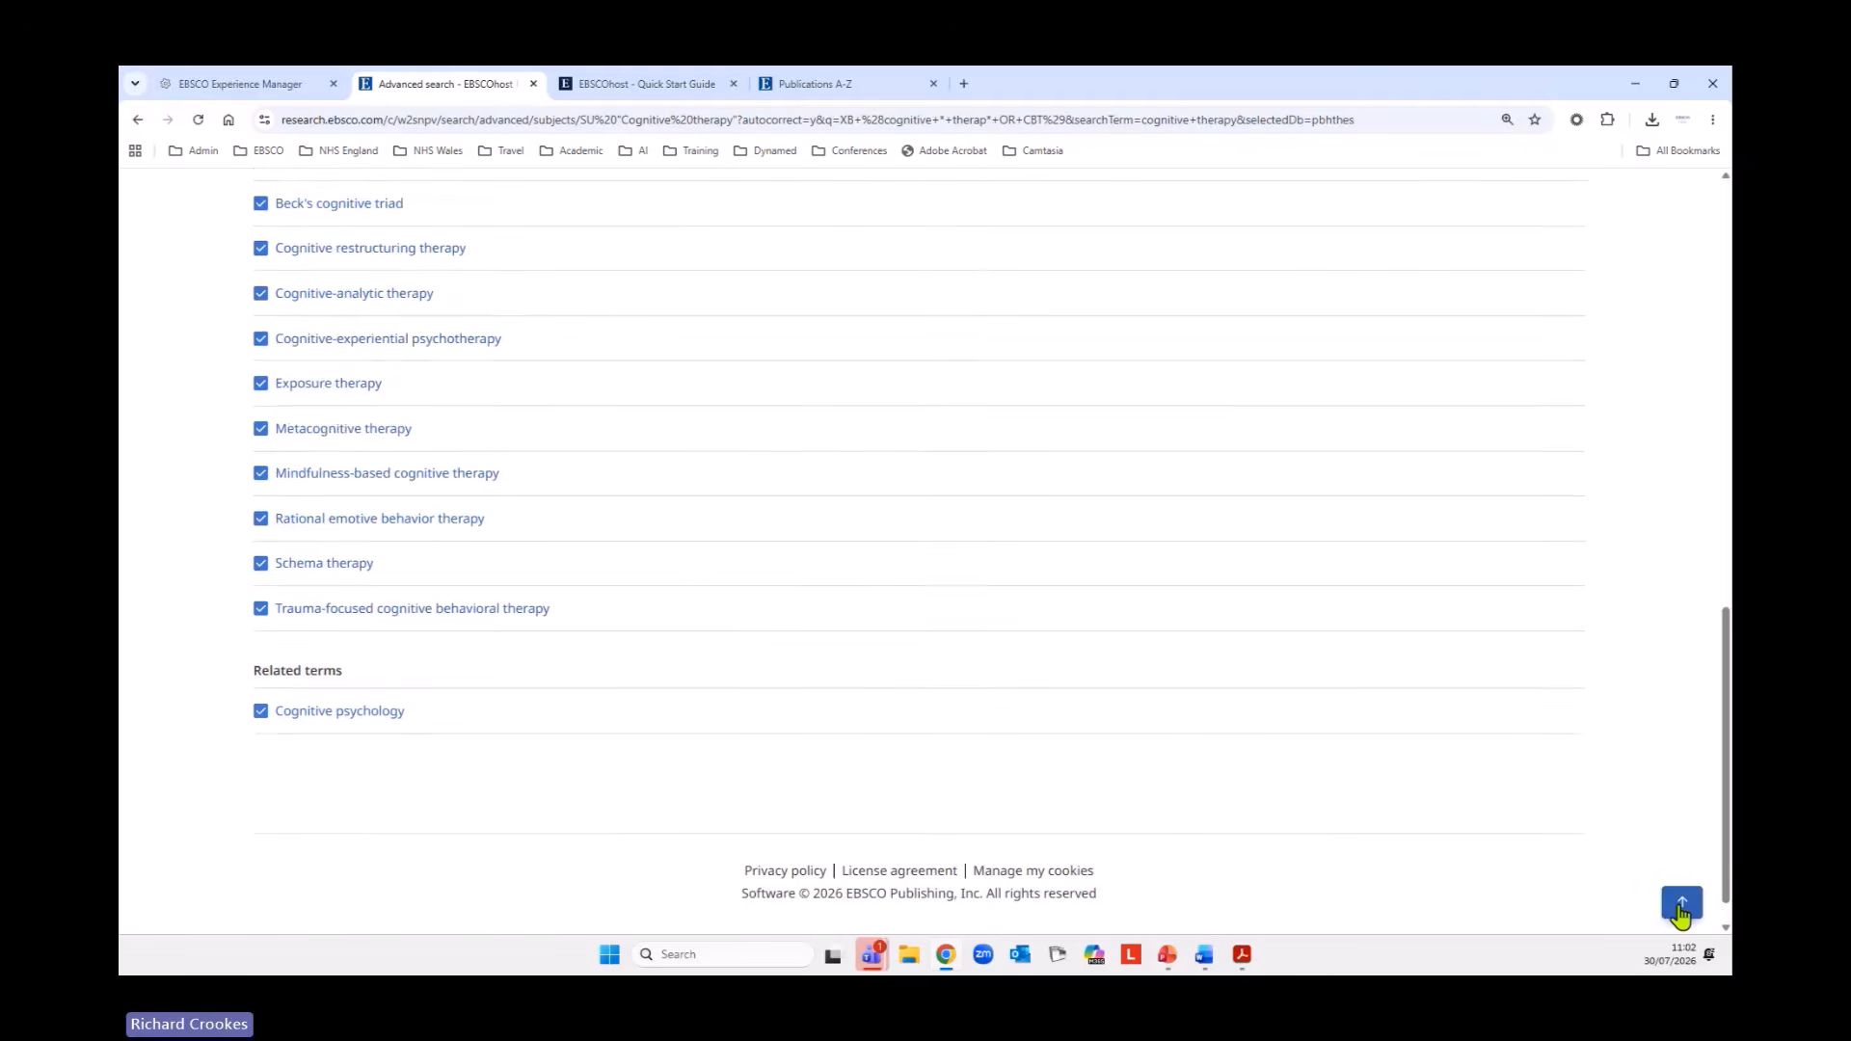
{"action": "left_click", "coordinate": [1548, 831]}
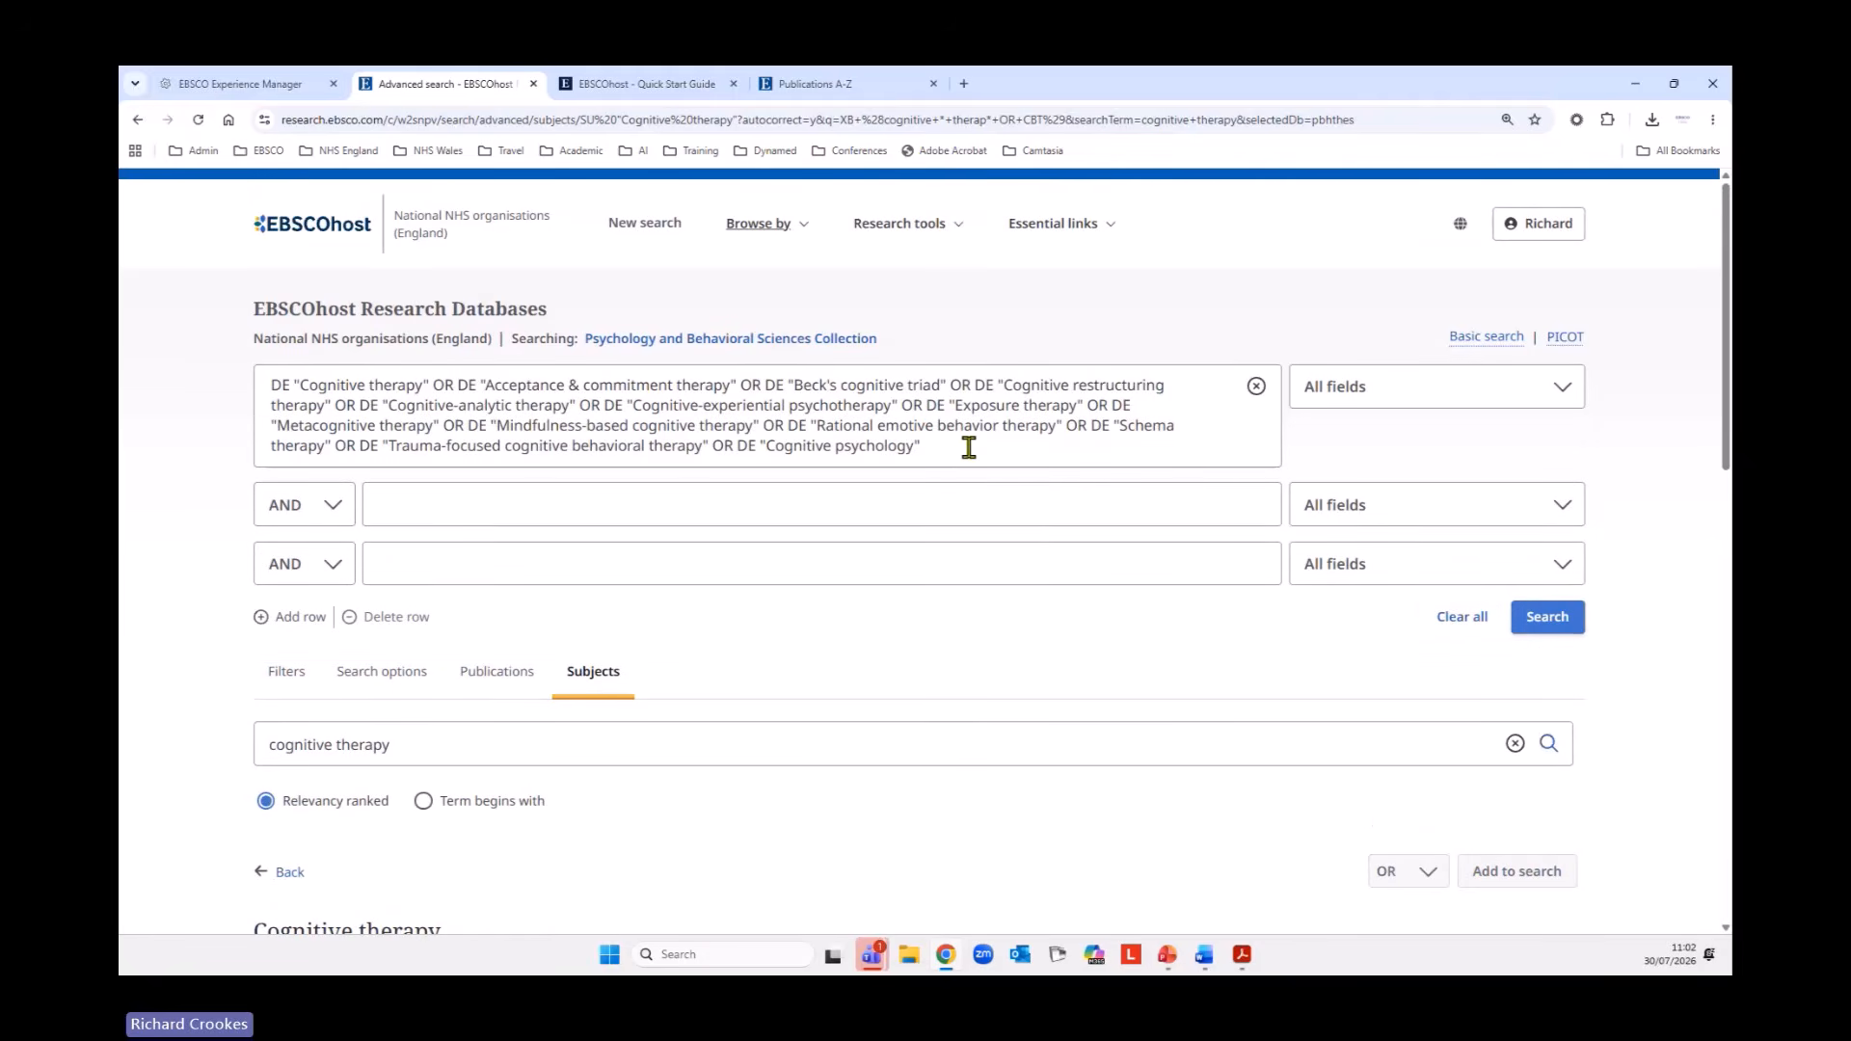
{"action": "left_click", "coordinate": [1537, 625]}
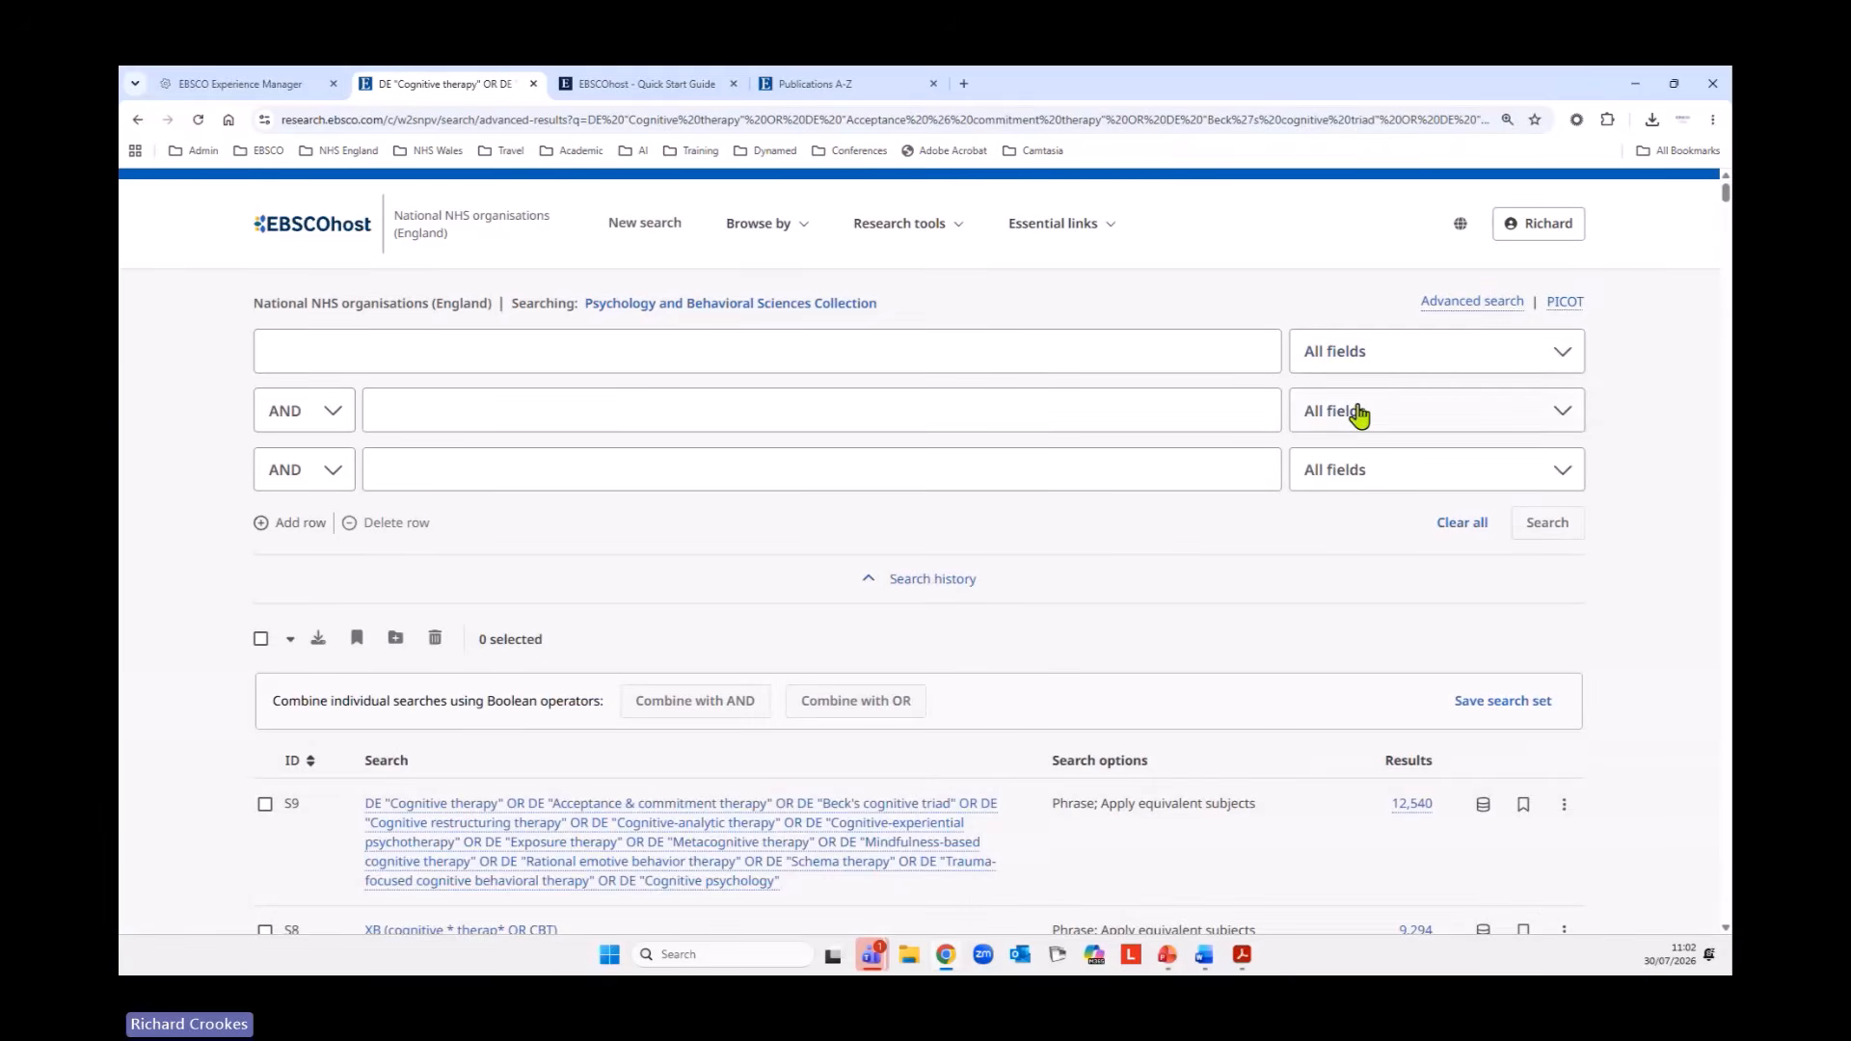
Combine the cognitive therapy keyword search S8 and subject search S9 with OR and run the combined search.
{"action": "scroll", "coordinate": [1357, 413], "scroll_direction": "down", "scroll_amount": 4}
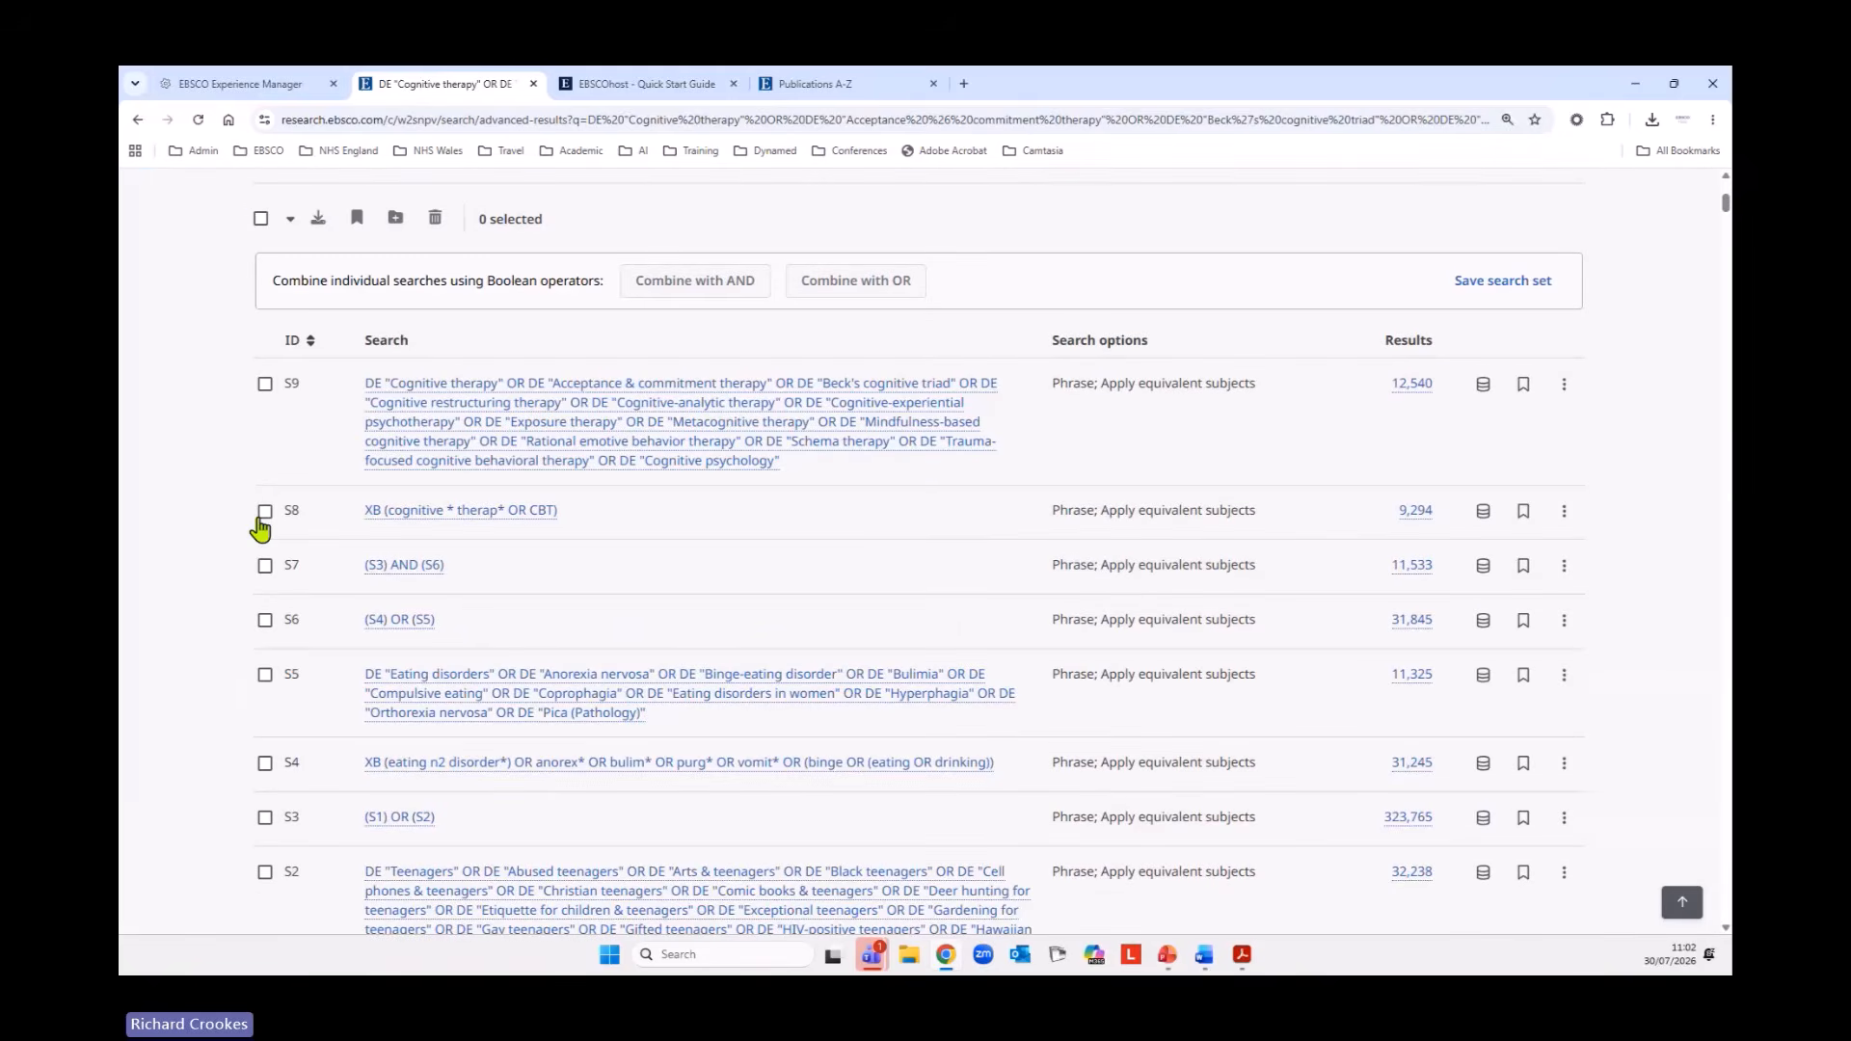
{"action": "left_click", "coordinate": [264, 512]}
{"action": "left_click", "coordinate": [264, 385]}
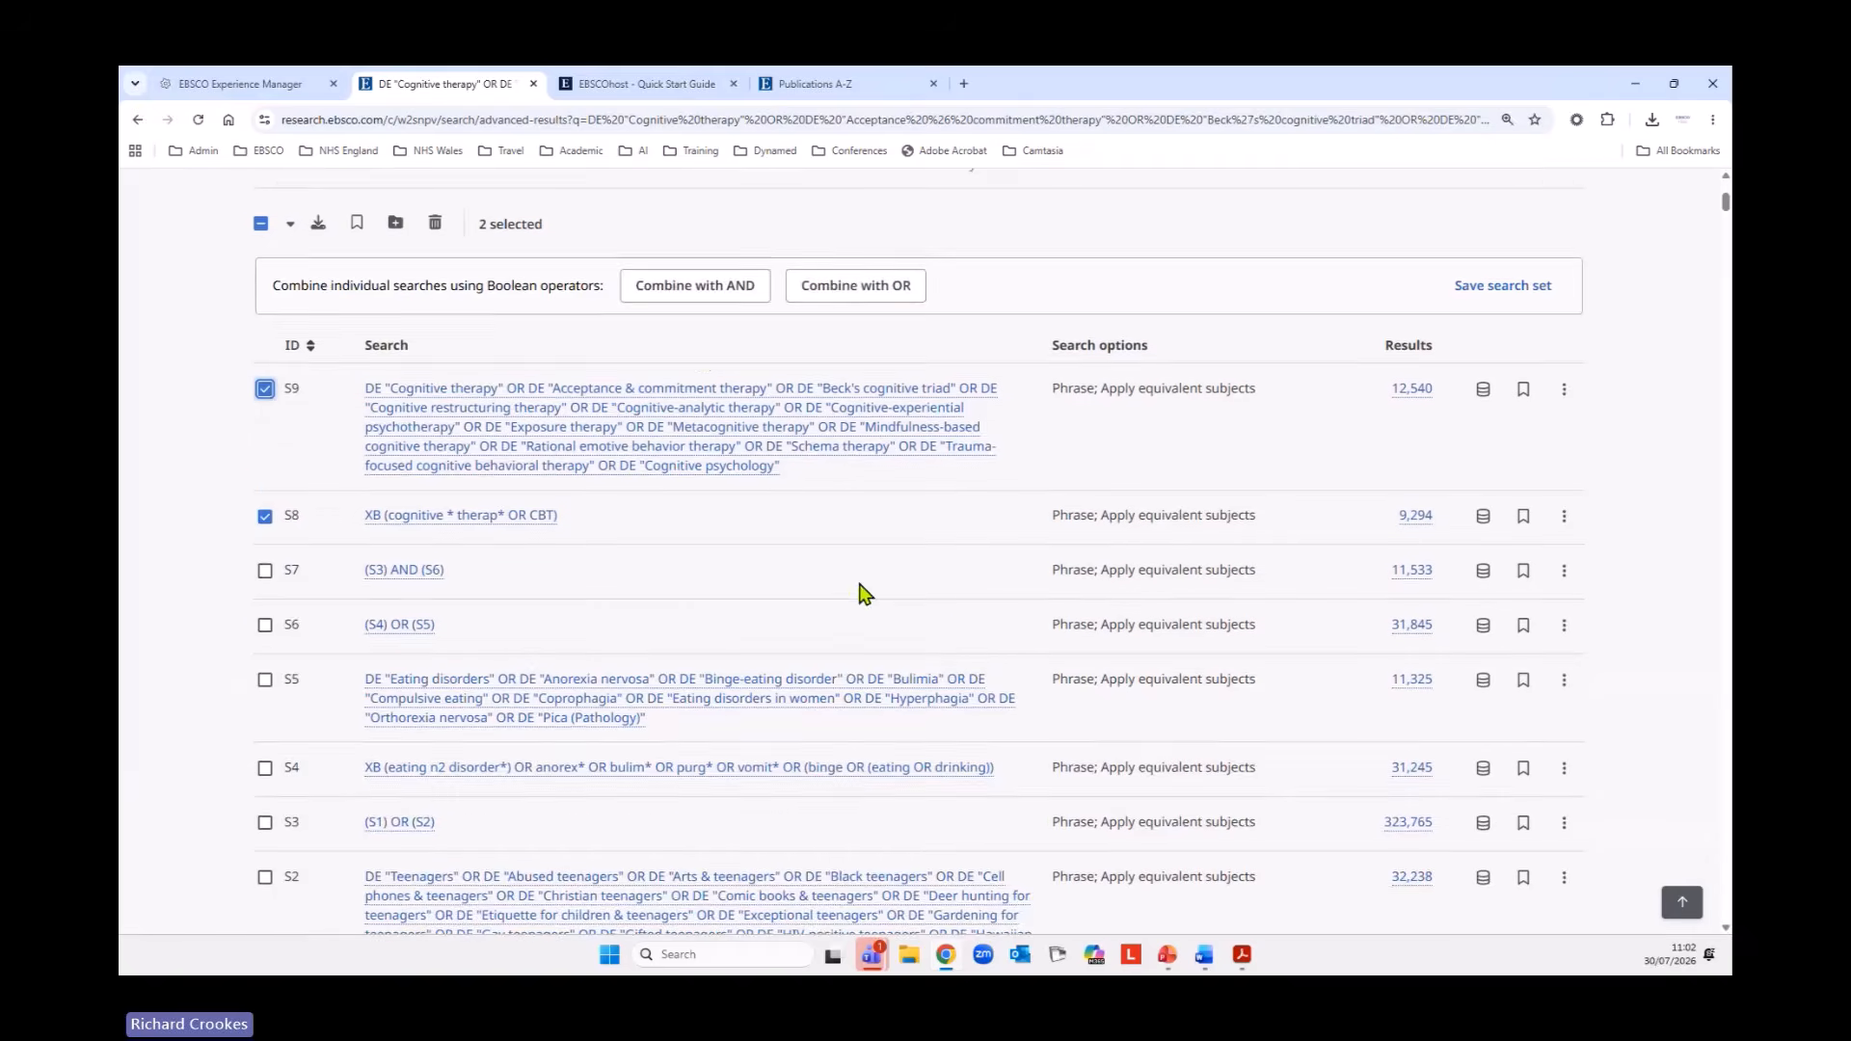
{"action": "scroll", "coordinate": [865, 593], "scroll_direction": "up", "scroll_amount": 3}
{"action": "left_click", "coordinate": [815, 540]}
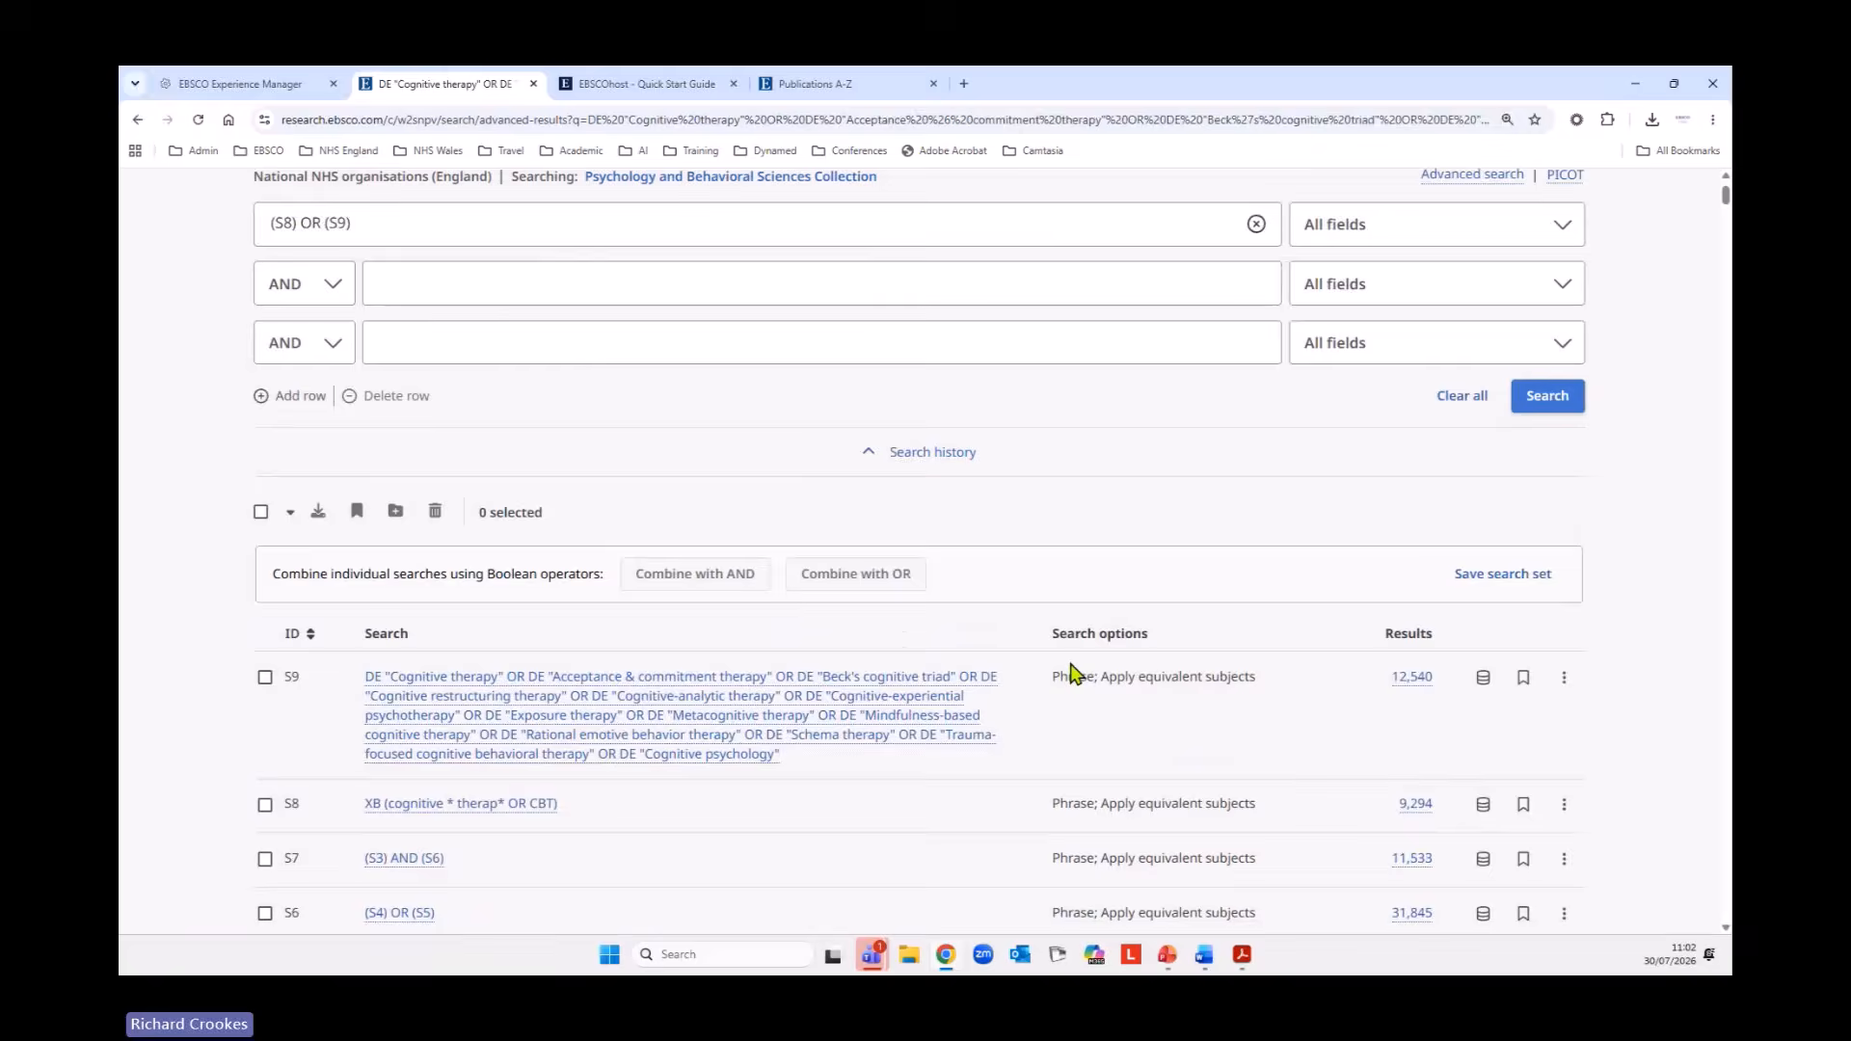
{"action": "scroll", "coordinate": [1073, 672], "scroll_direction": "up", "scroll_amount": 2}
{"action": "left_click", "coordinate": [1548, 522]}
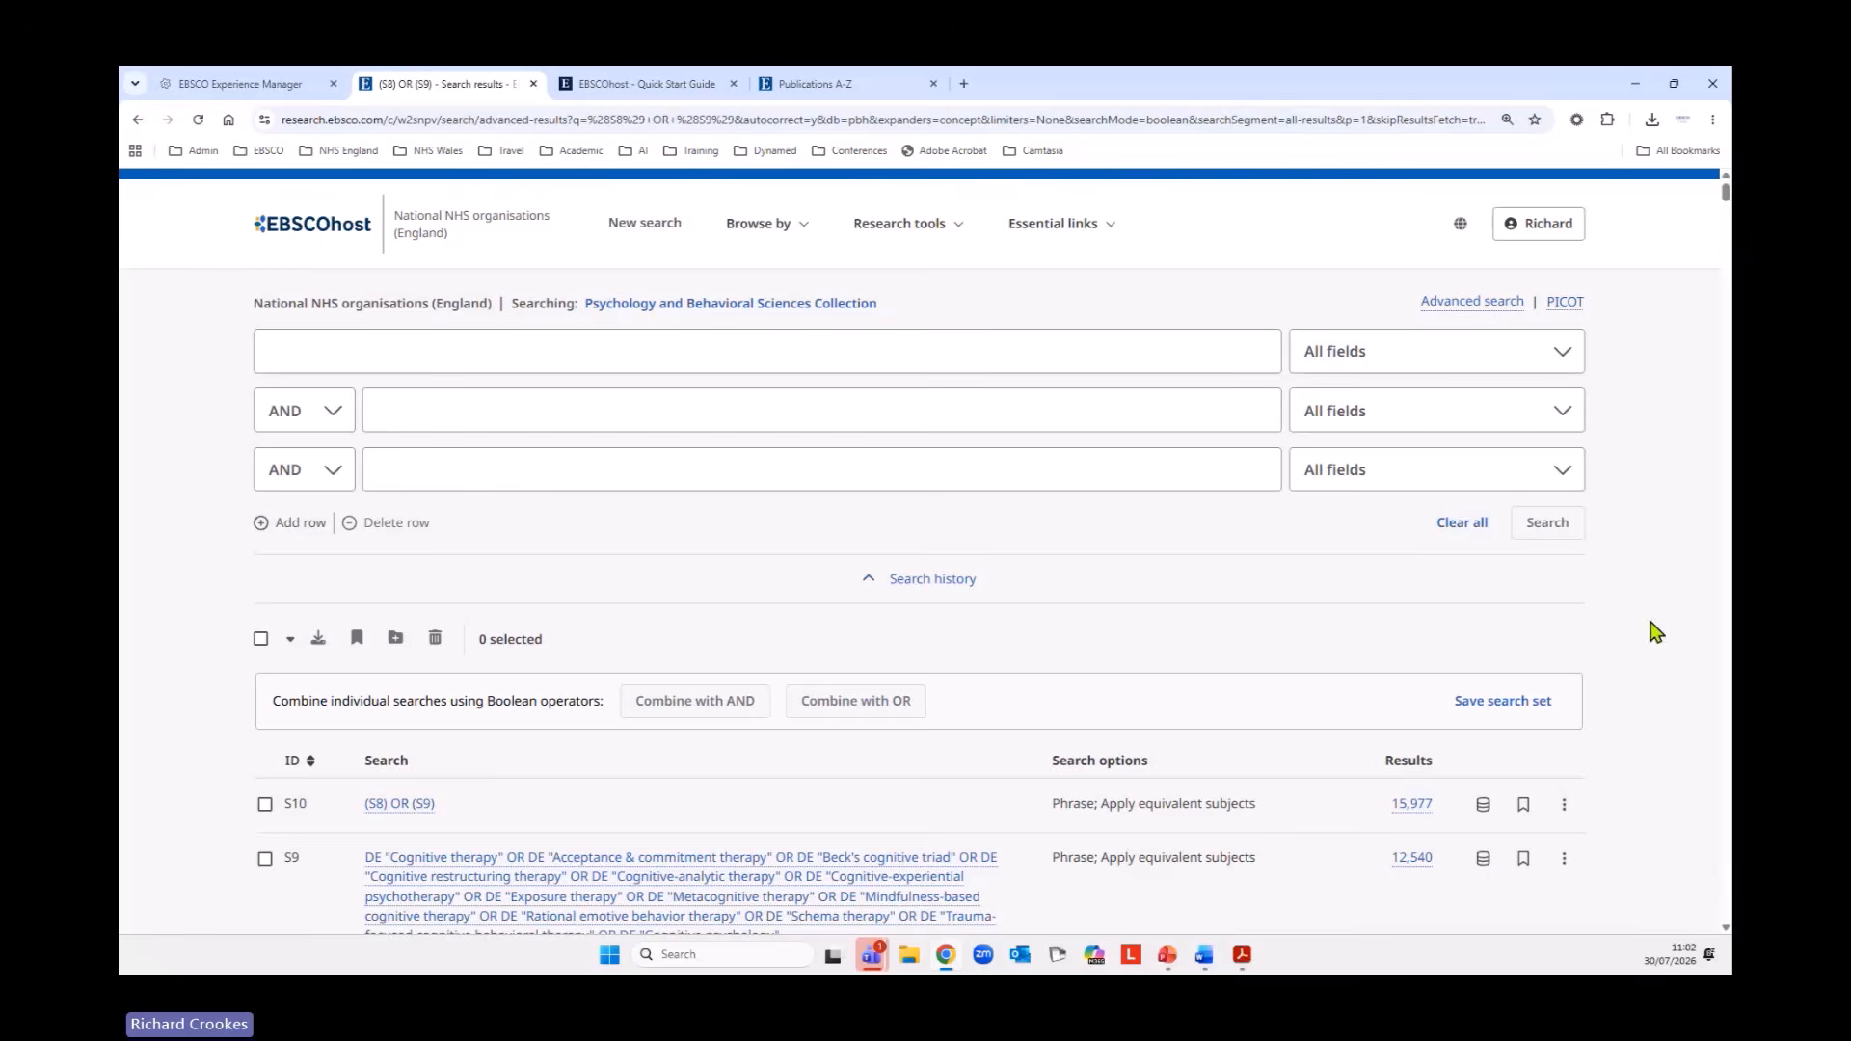
Enter family * therap* OR FBT OR family * counsel* as the query in the first search row.
{"action": "left_click", "coordinate": [345, 349]}
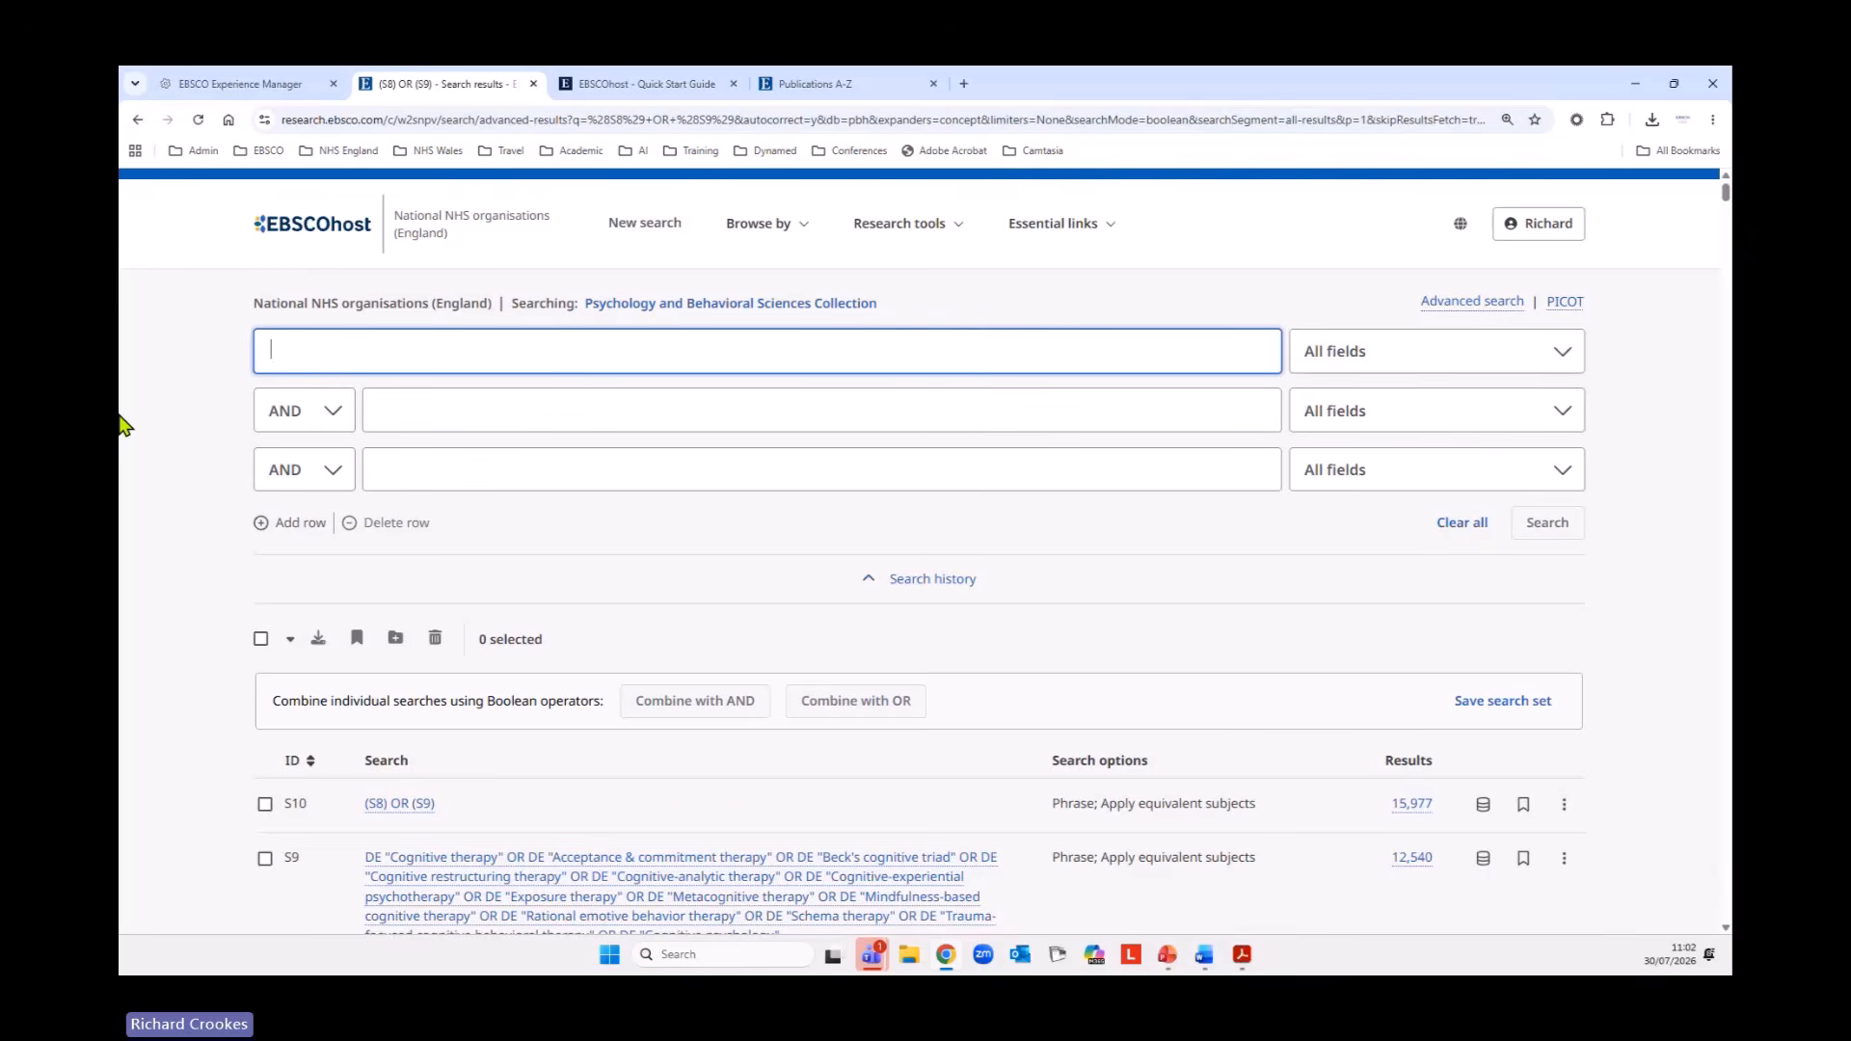
{"action": "type", "text": "fam"}
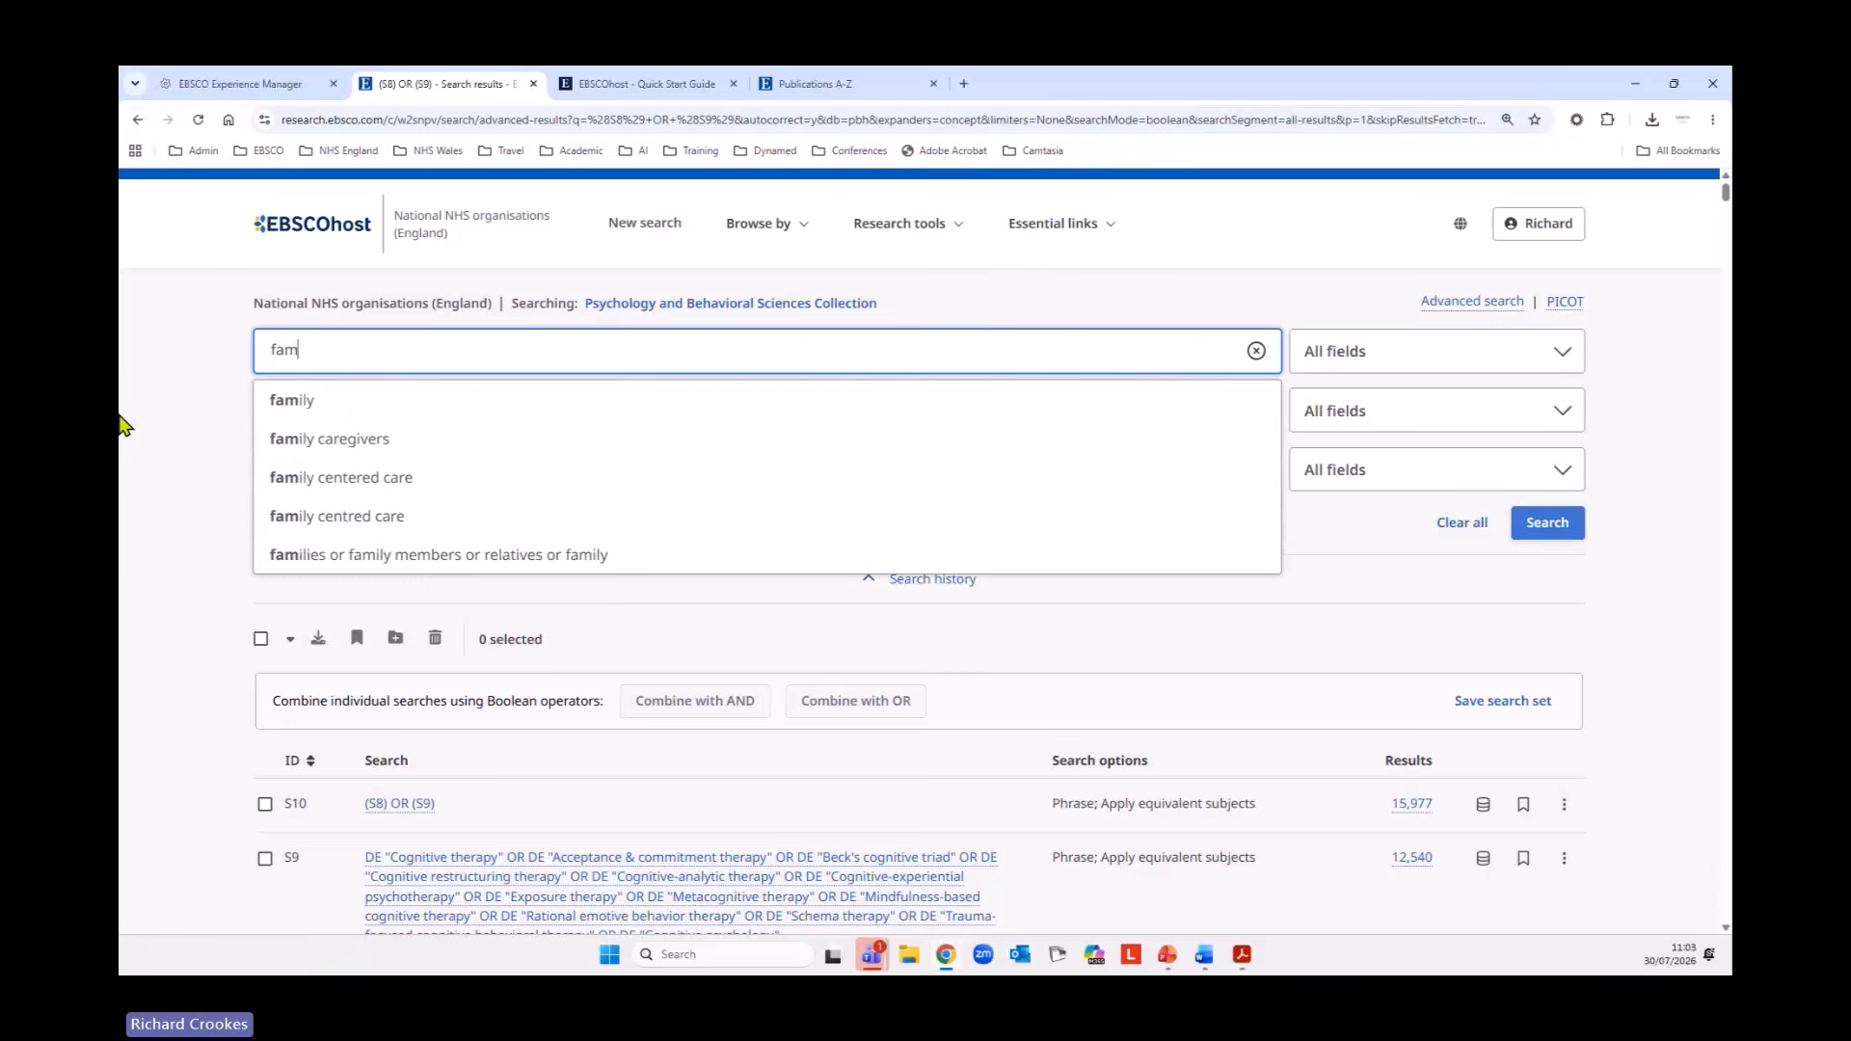
{"action": "type", "text": "ily *"}
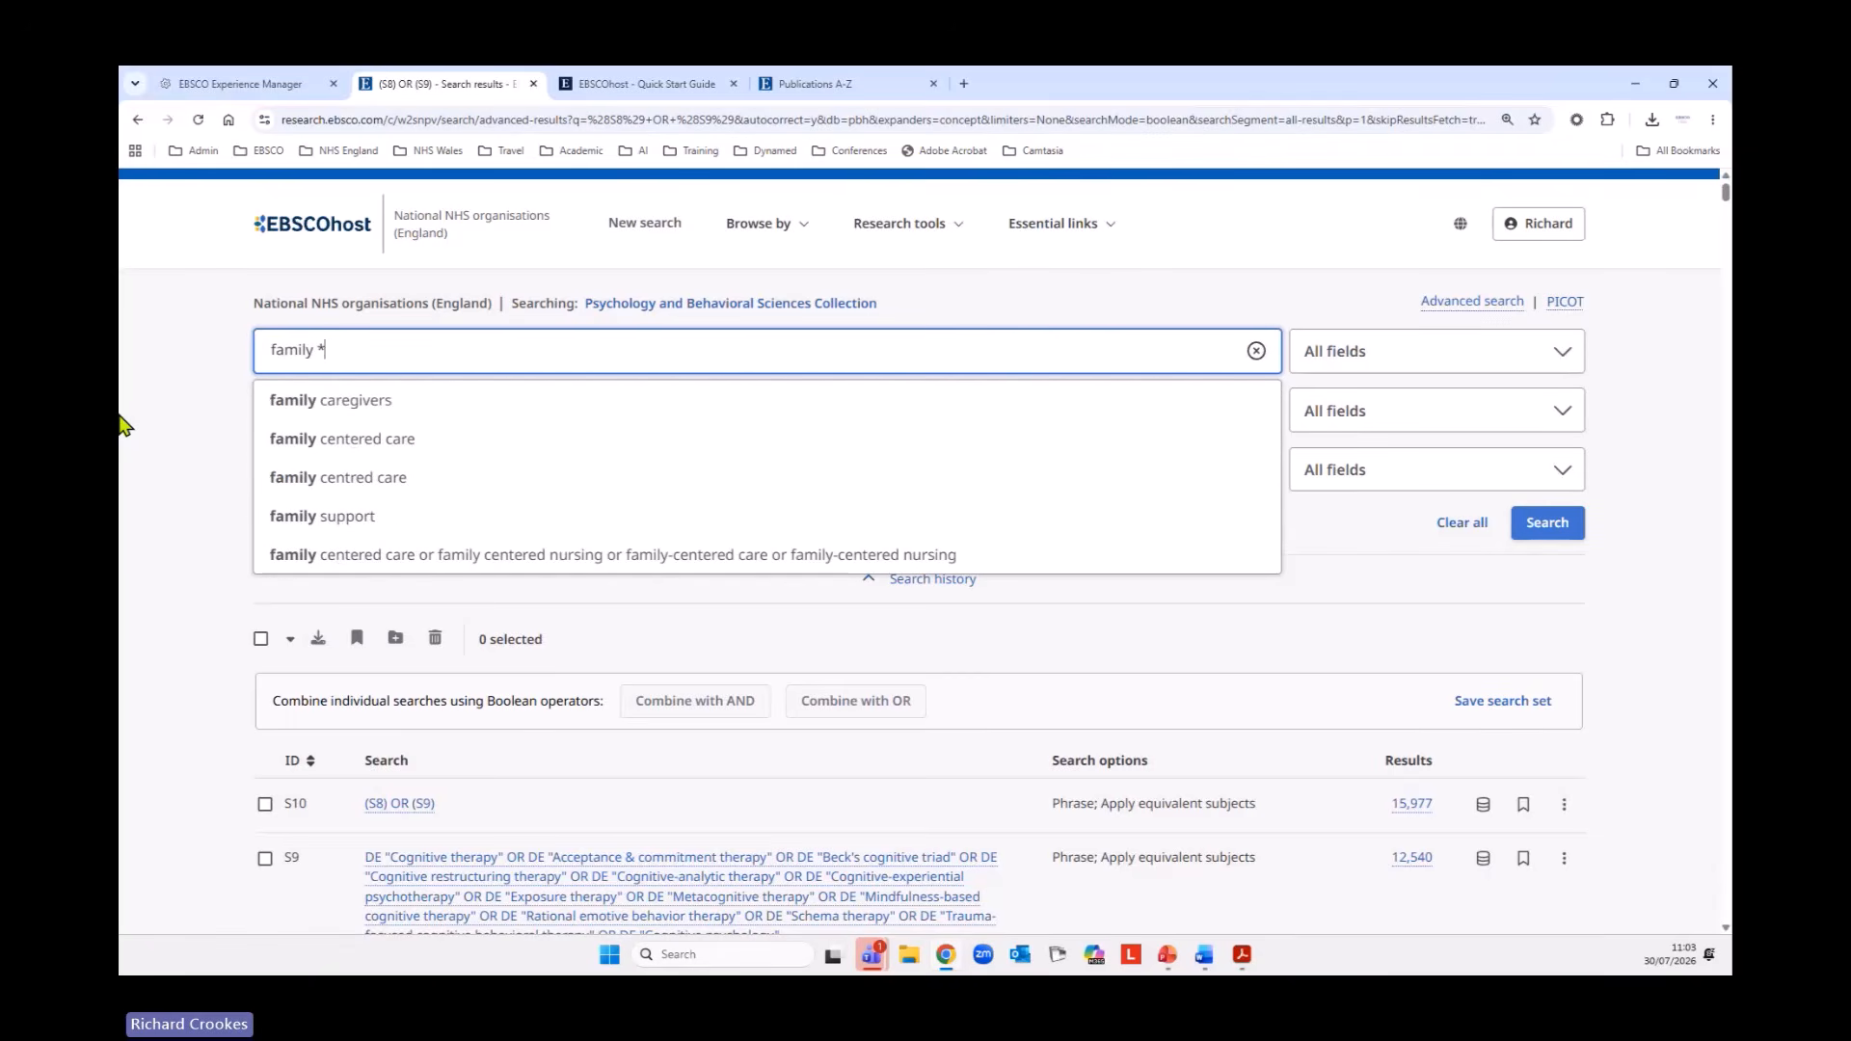
{"action": "type", "text": " ther"}
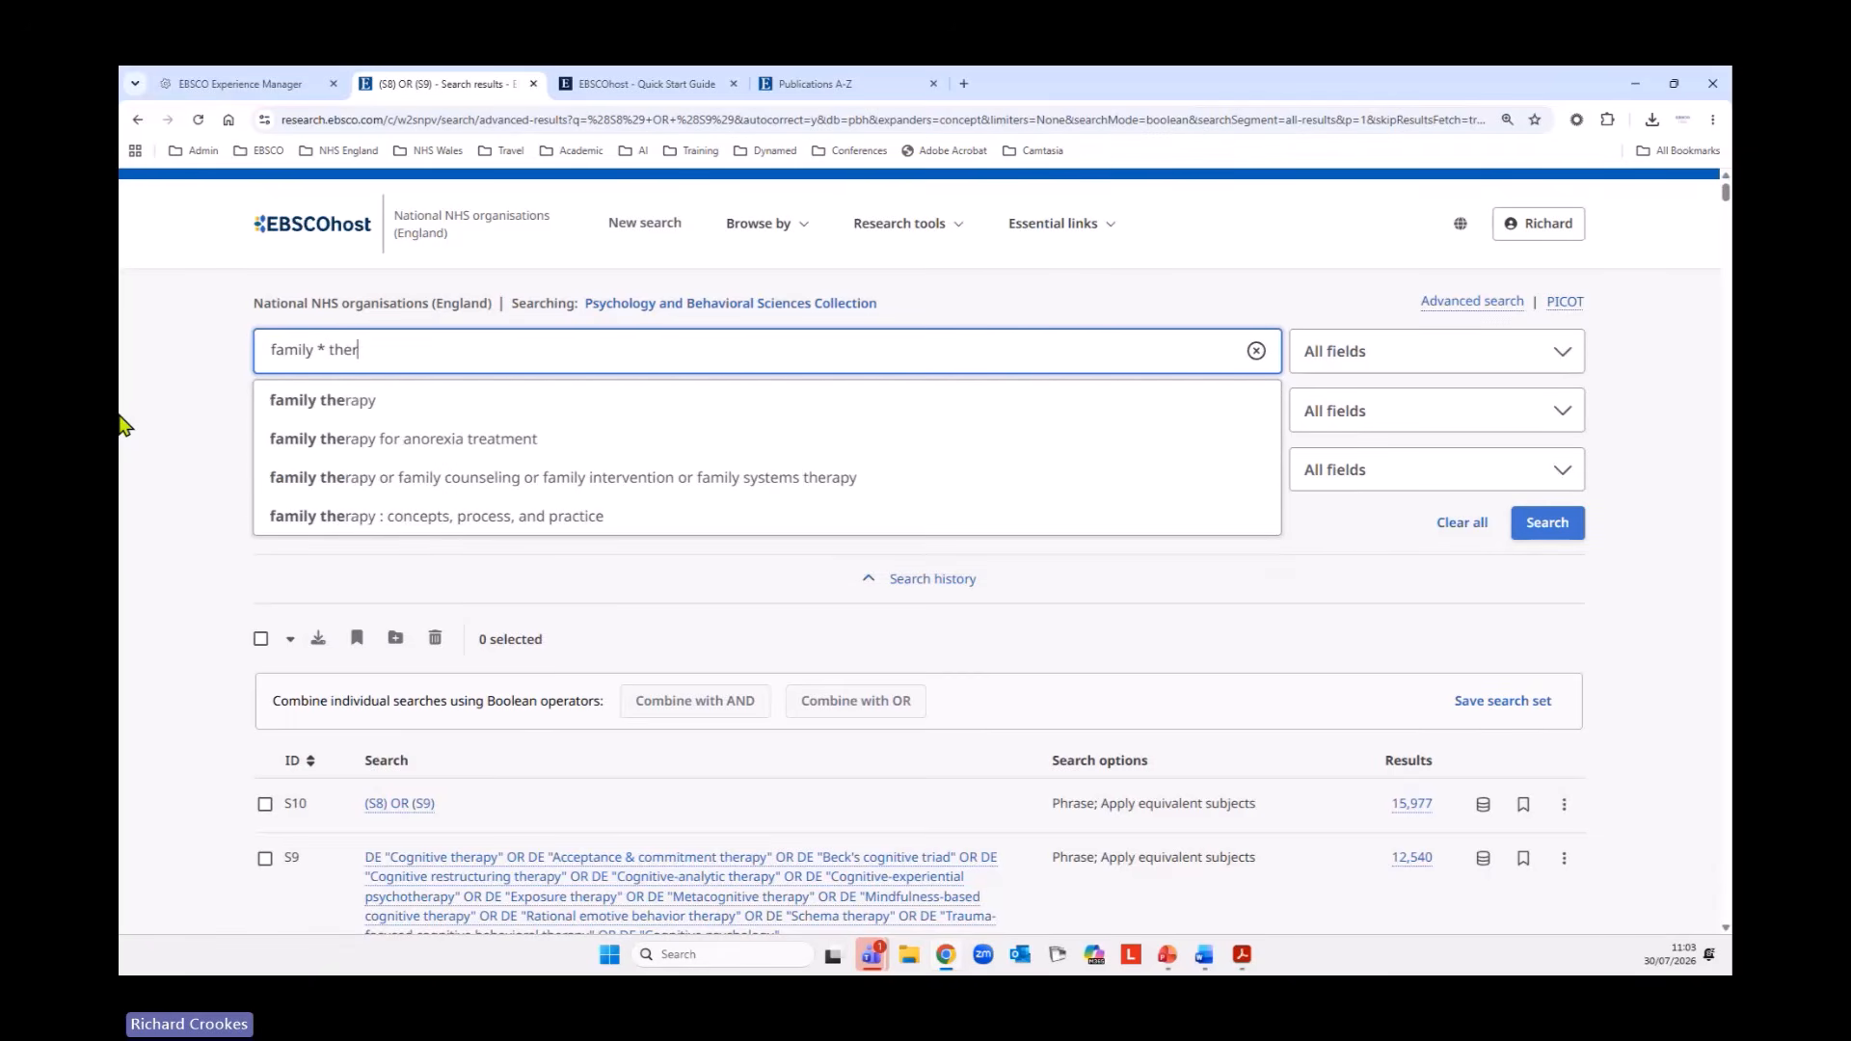
{"action": "type", "text": "ap*"}
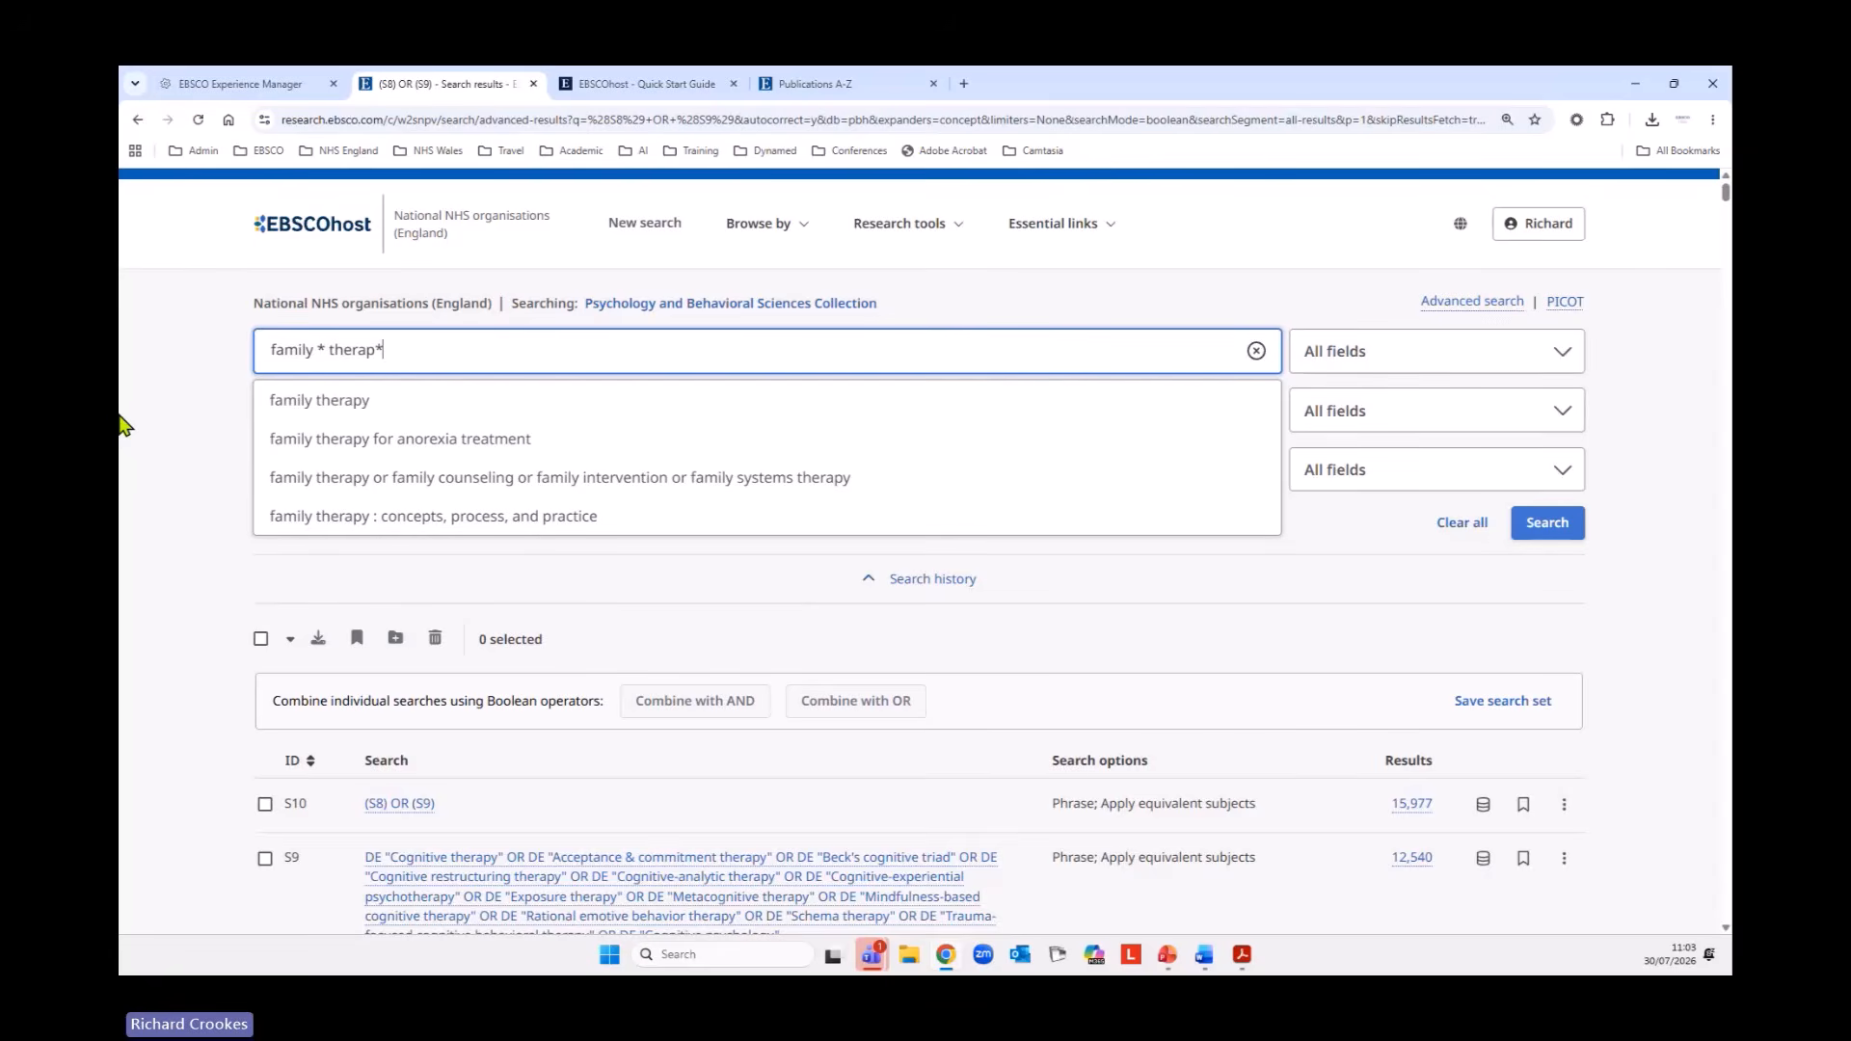
{"action": "type", "text": " OR "}
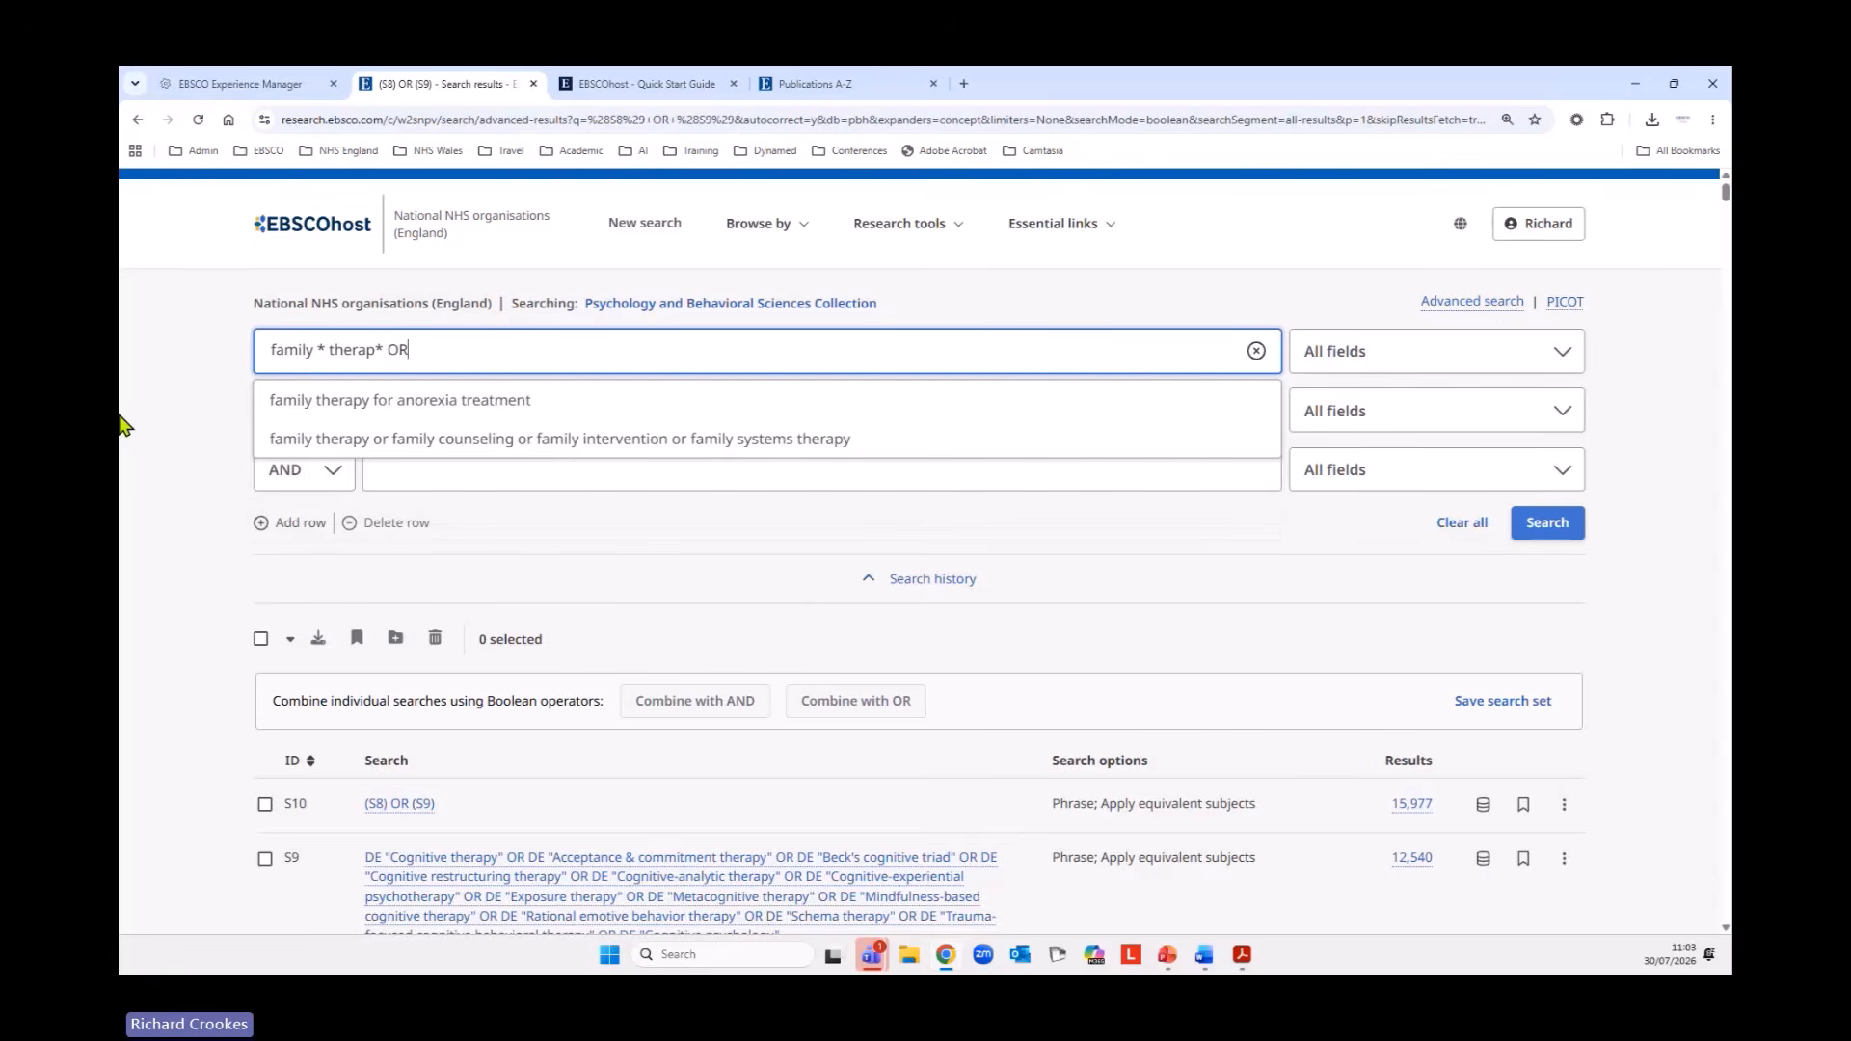
{"action": "type", "text": "FBT o"}
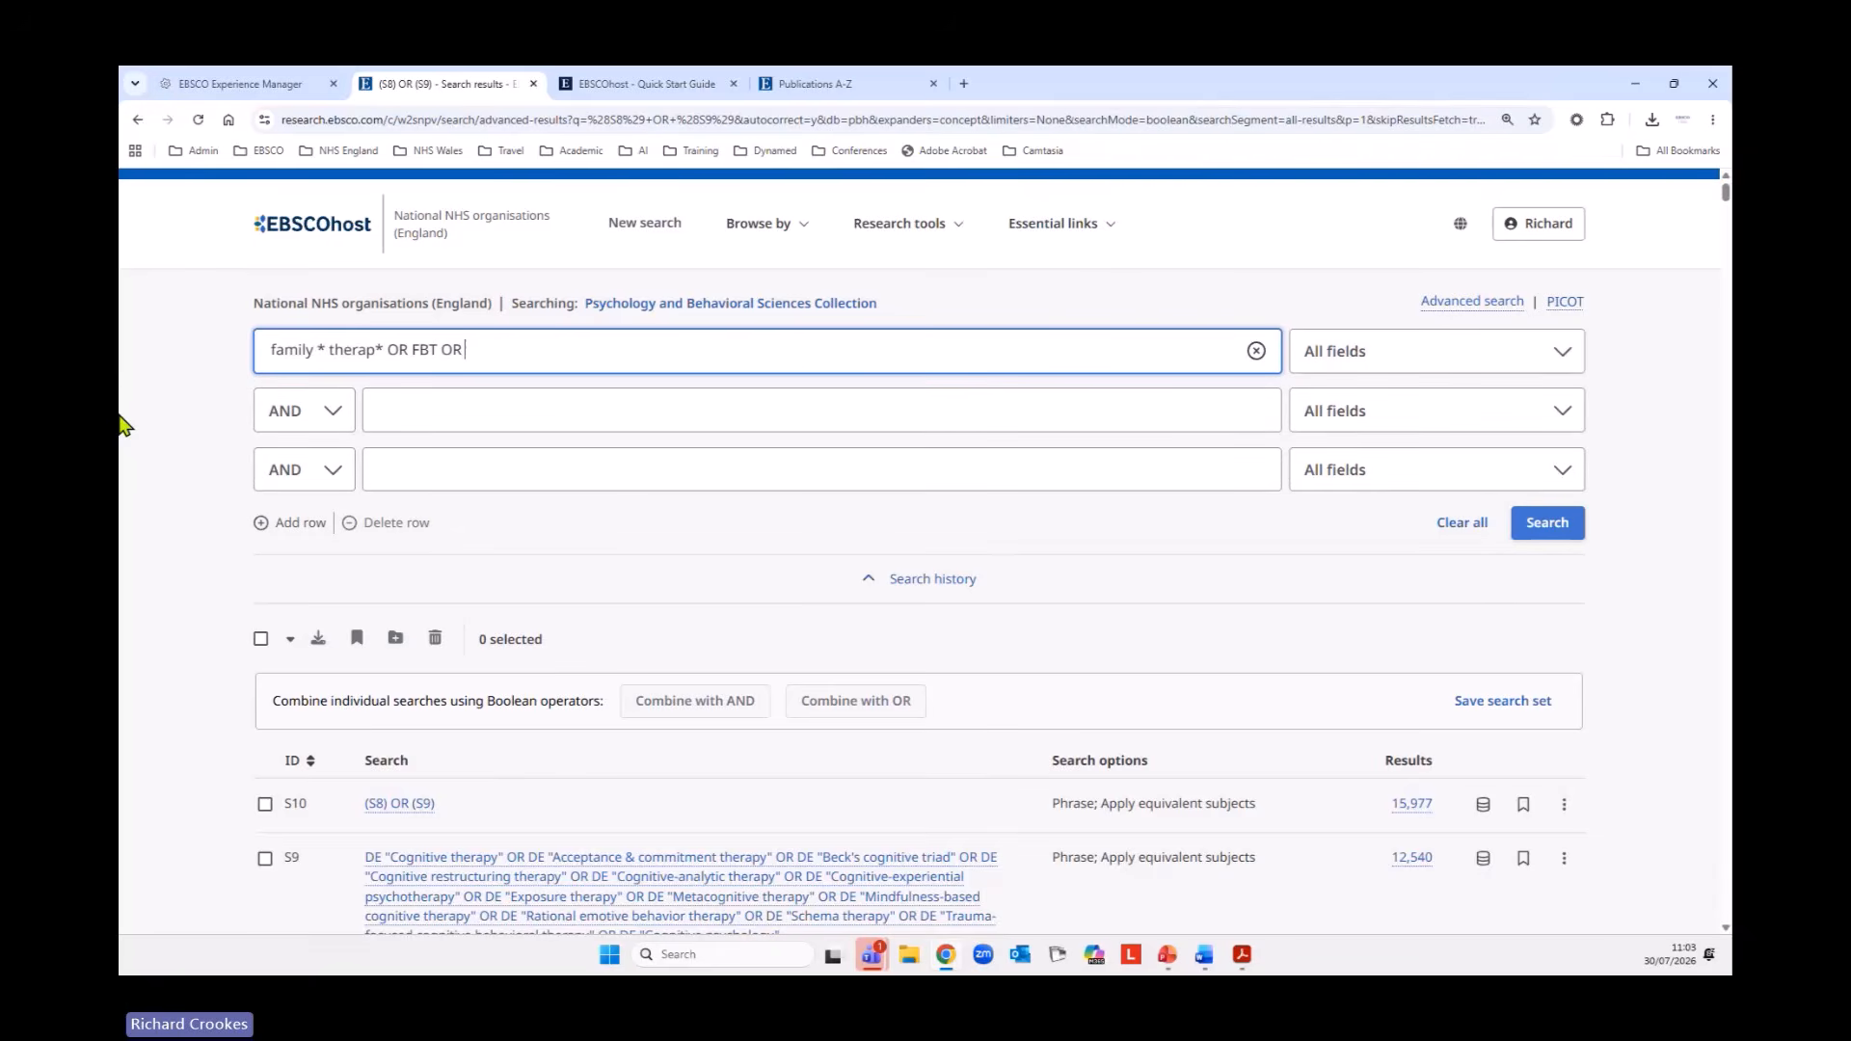
{"action": "type", "text": "R family"}
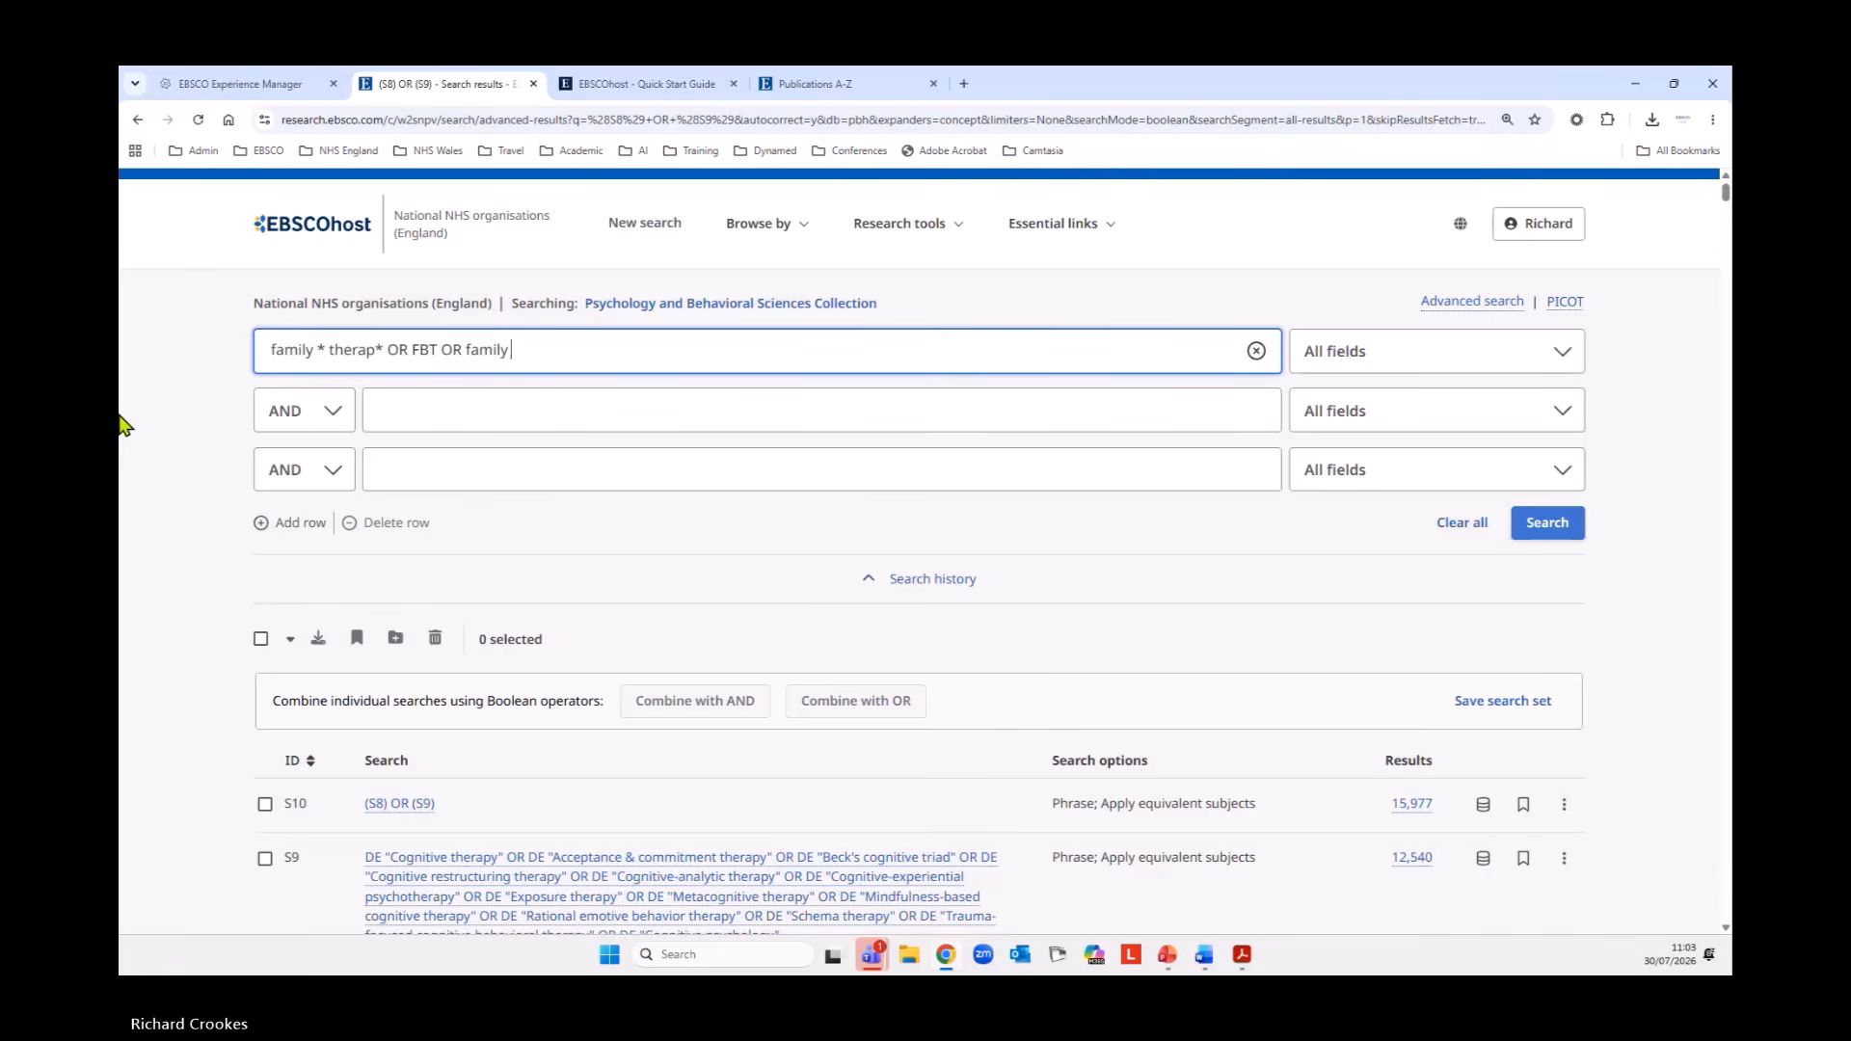
{"action": "type", "text": " * cousn"}
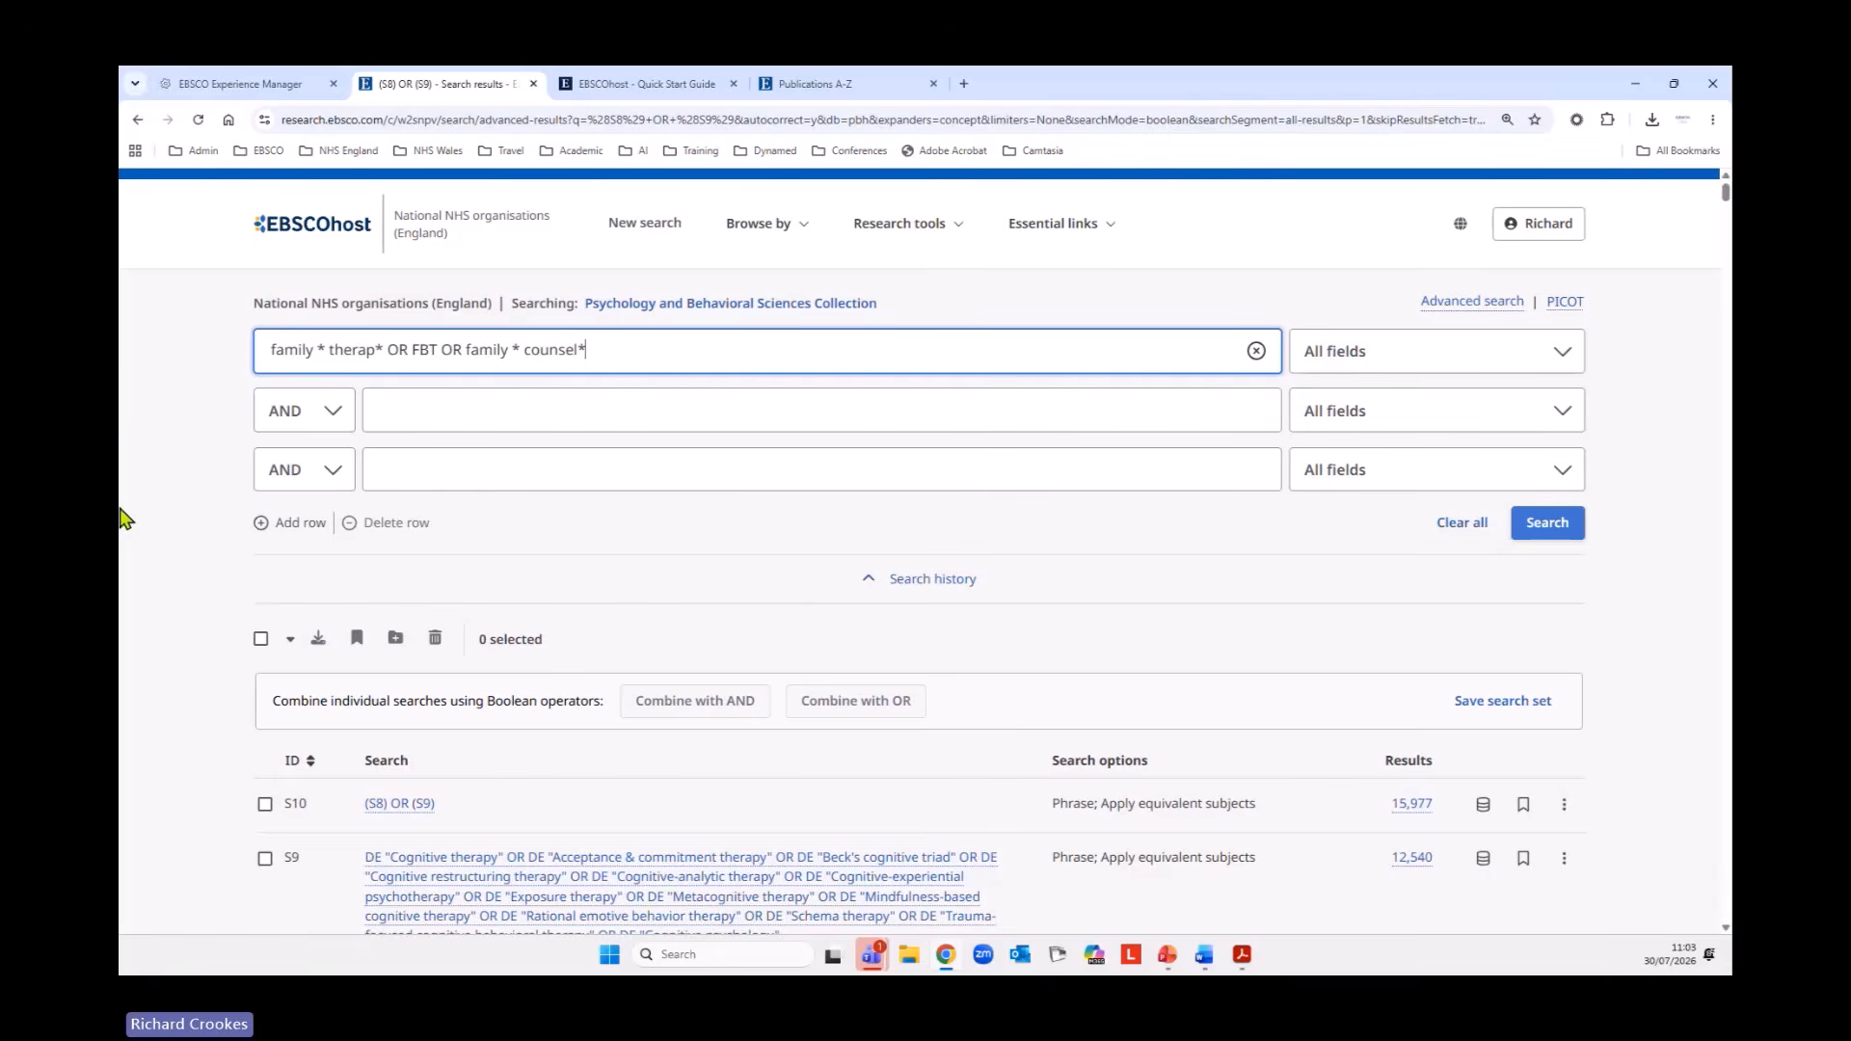
Limit the family therapy query to Title or Abstract - XB and run the search.
{"action": "left_click", "coordinate": [1417, 365]}
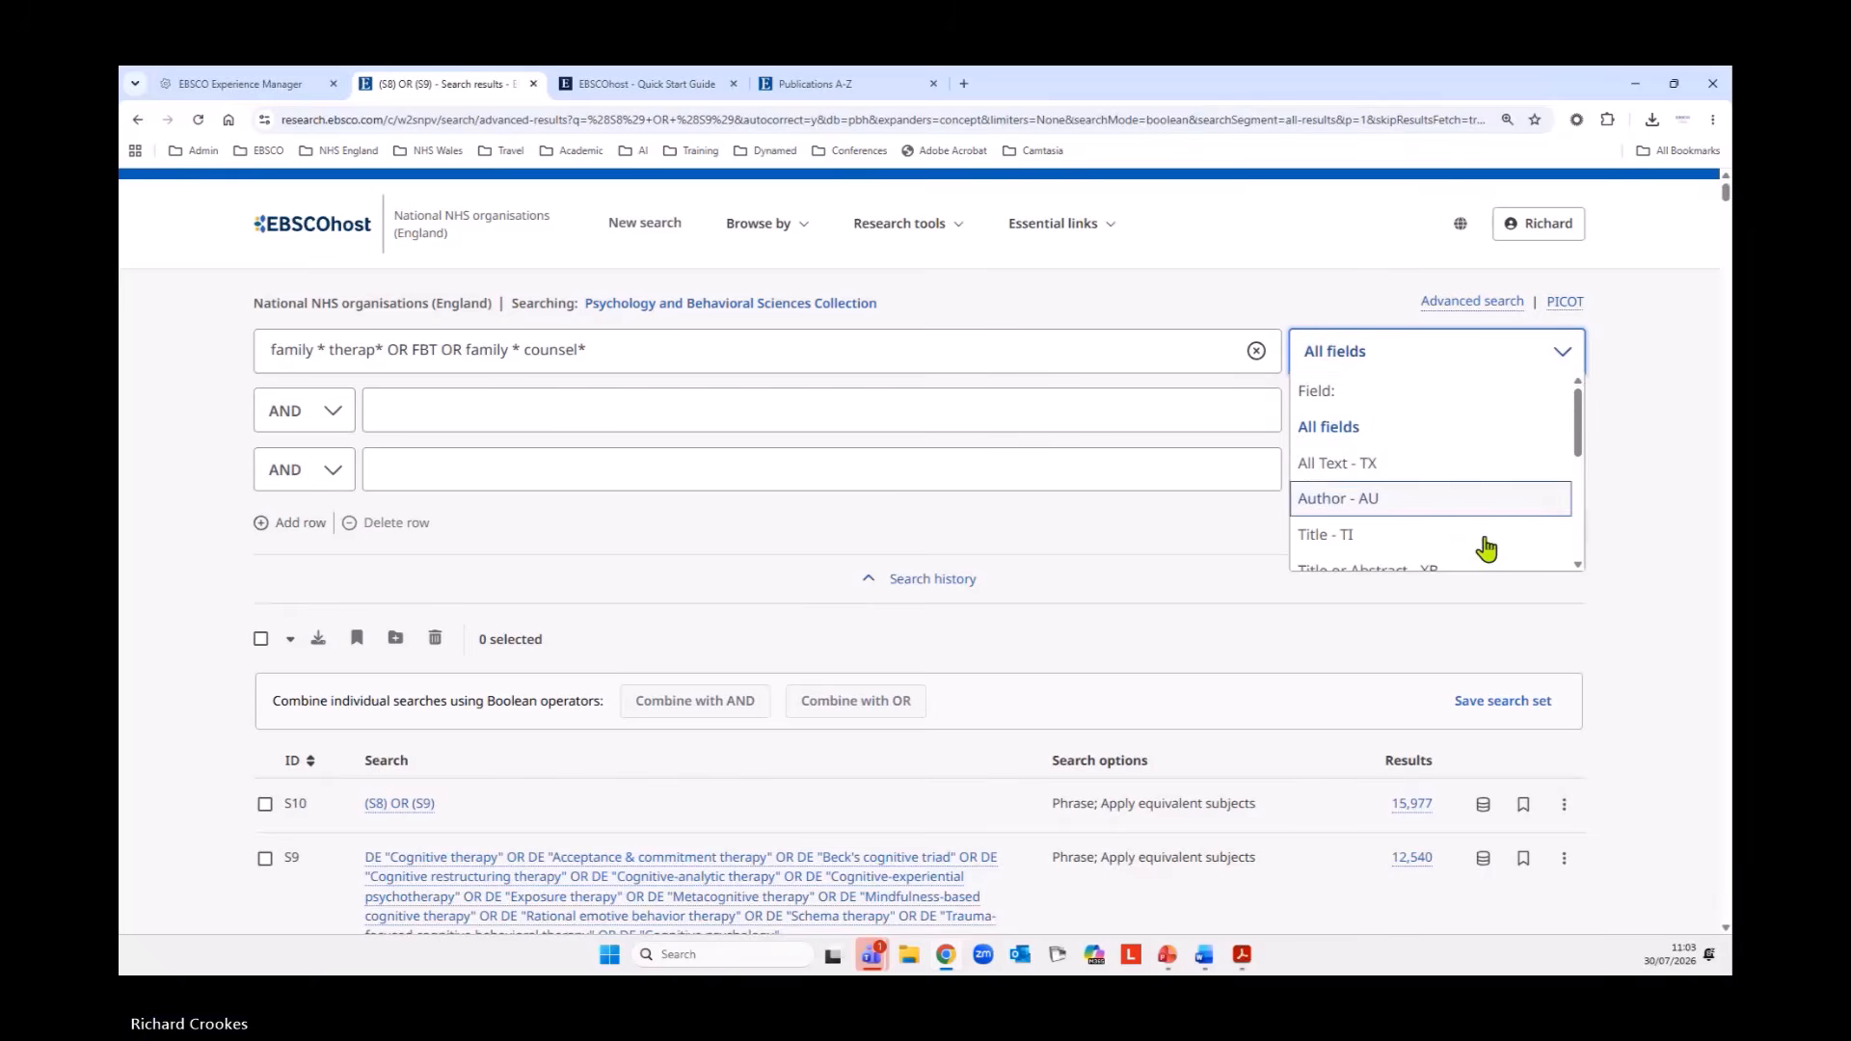
{"action": "scroll", "coordinate": [1505, 540], "scroll_direction": "down", "scroll_amount": 1}
{"action": "left_click", "coordinate": [1451, 487]}
{"action": "scroll", "coordinate": [1534, 501], "scroll_direction": "down", "scroll_amount": 1}
{"action": "left_click", "coordinate": [1552, 442]}
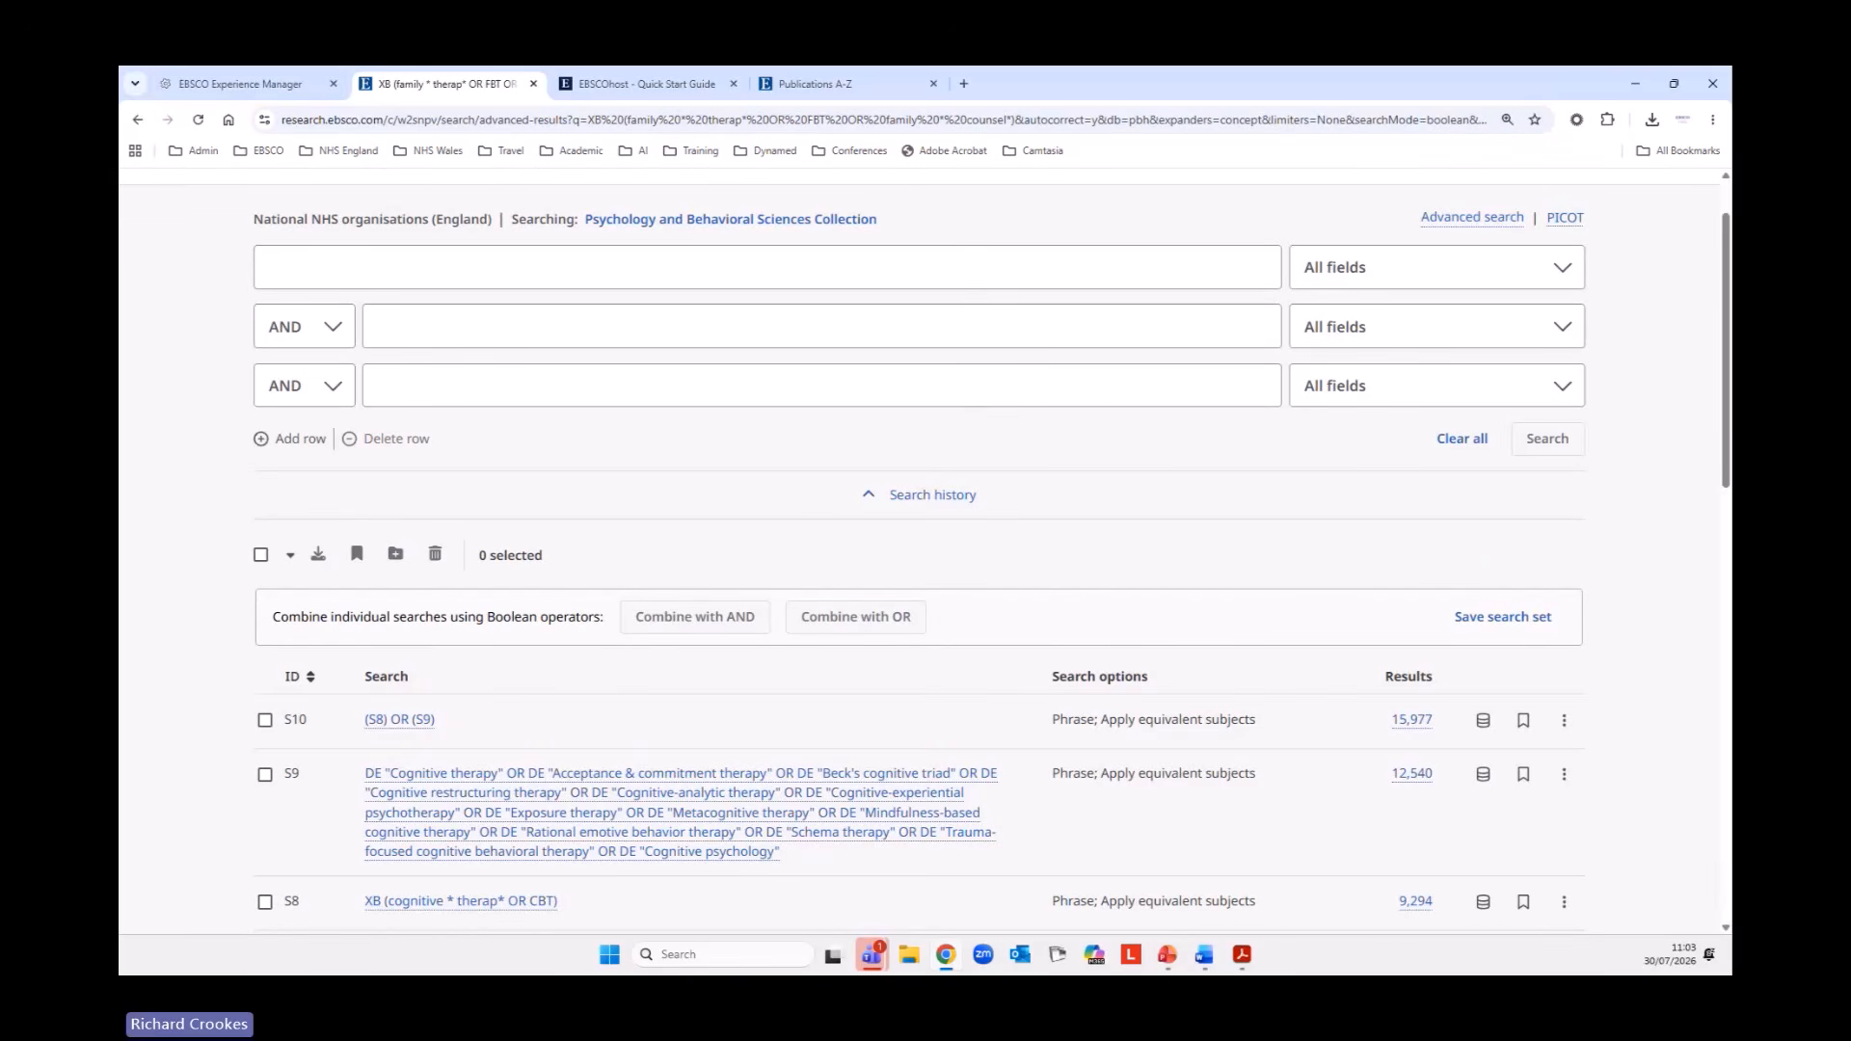
Check the family therapy search in the search history and reopen the collection's subject terms browser.
{"action": "scroll", "coordinate": [1268, 454], "scroll_direction": "down", "scroll_amount": 2}
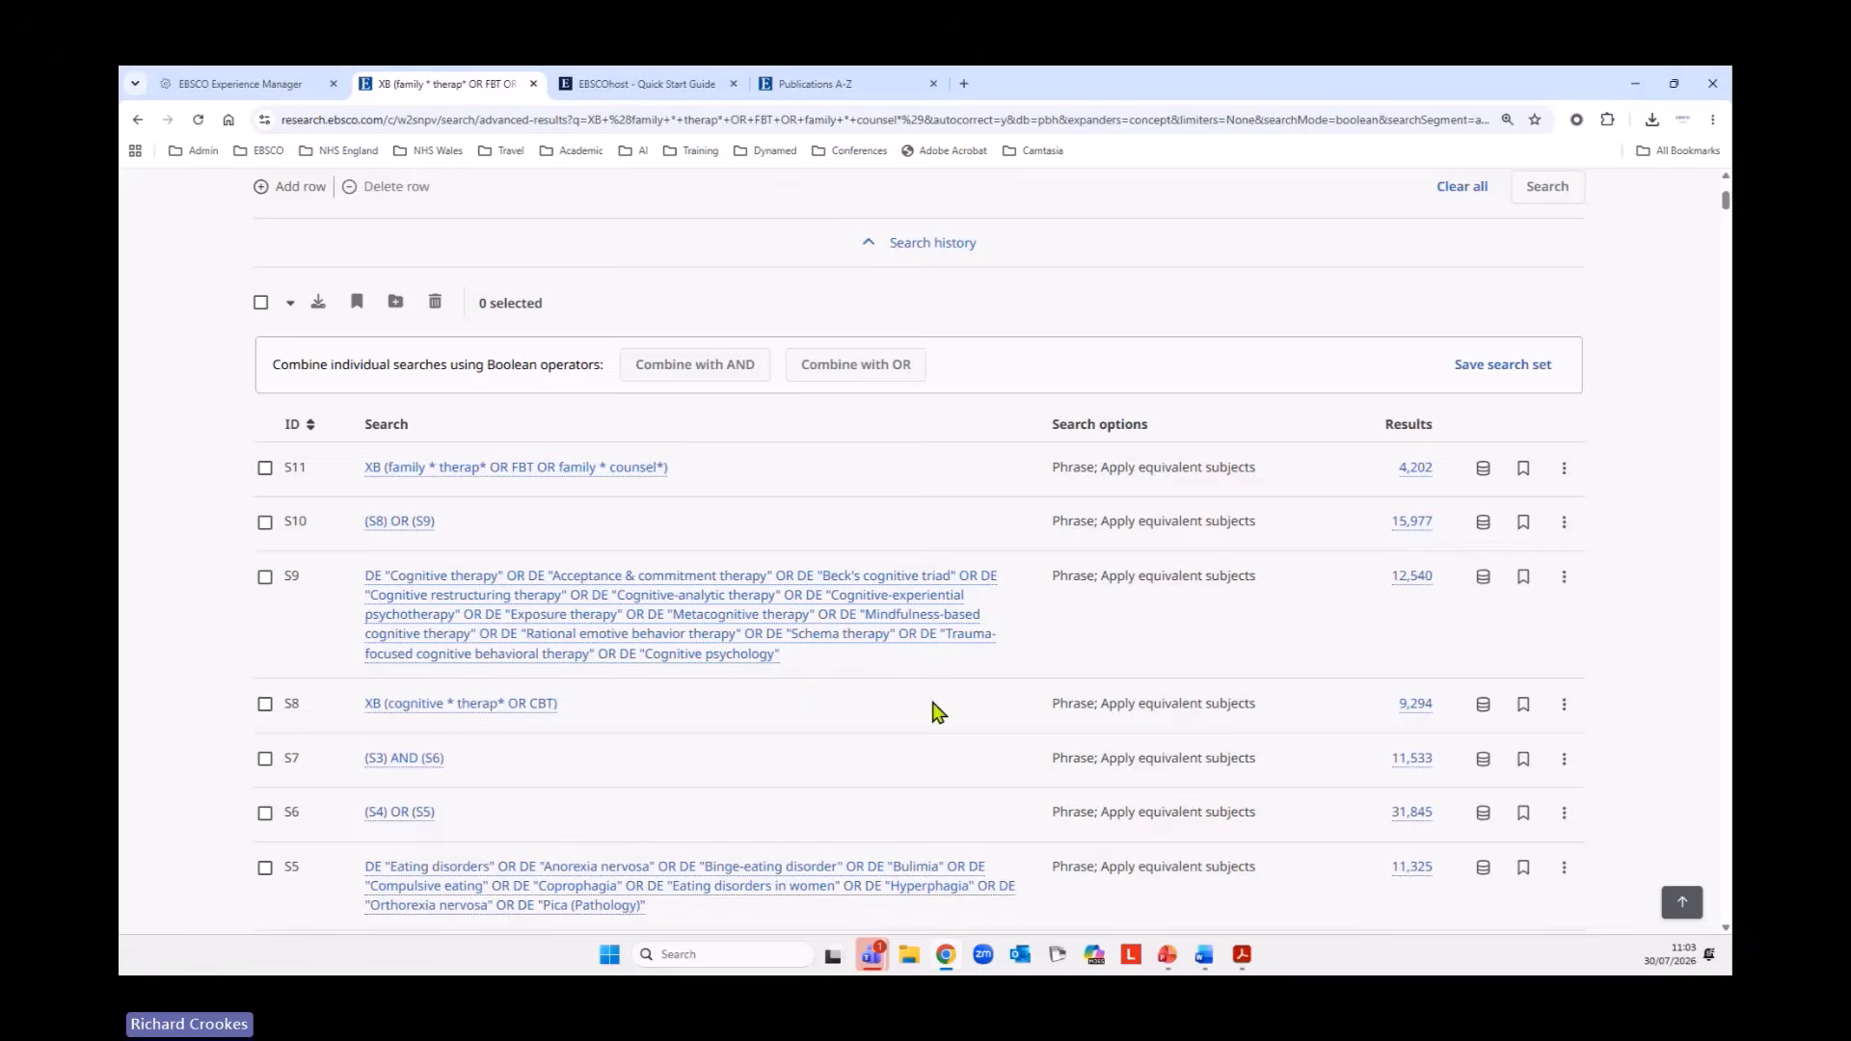
{"action": "scroll", "coordinate": [980, 785], "scroll_direction": "up", "scroll_amount": 3}
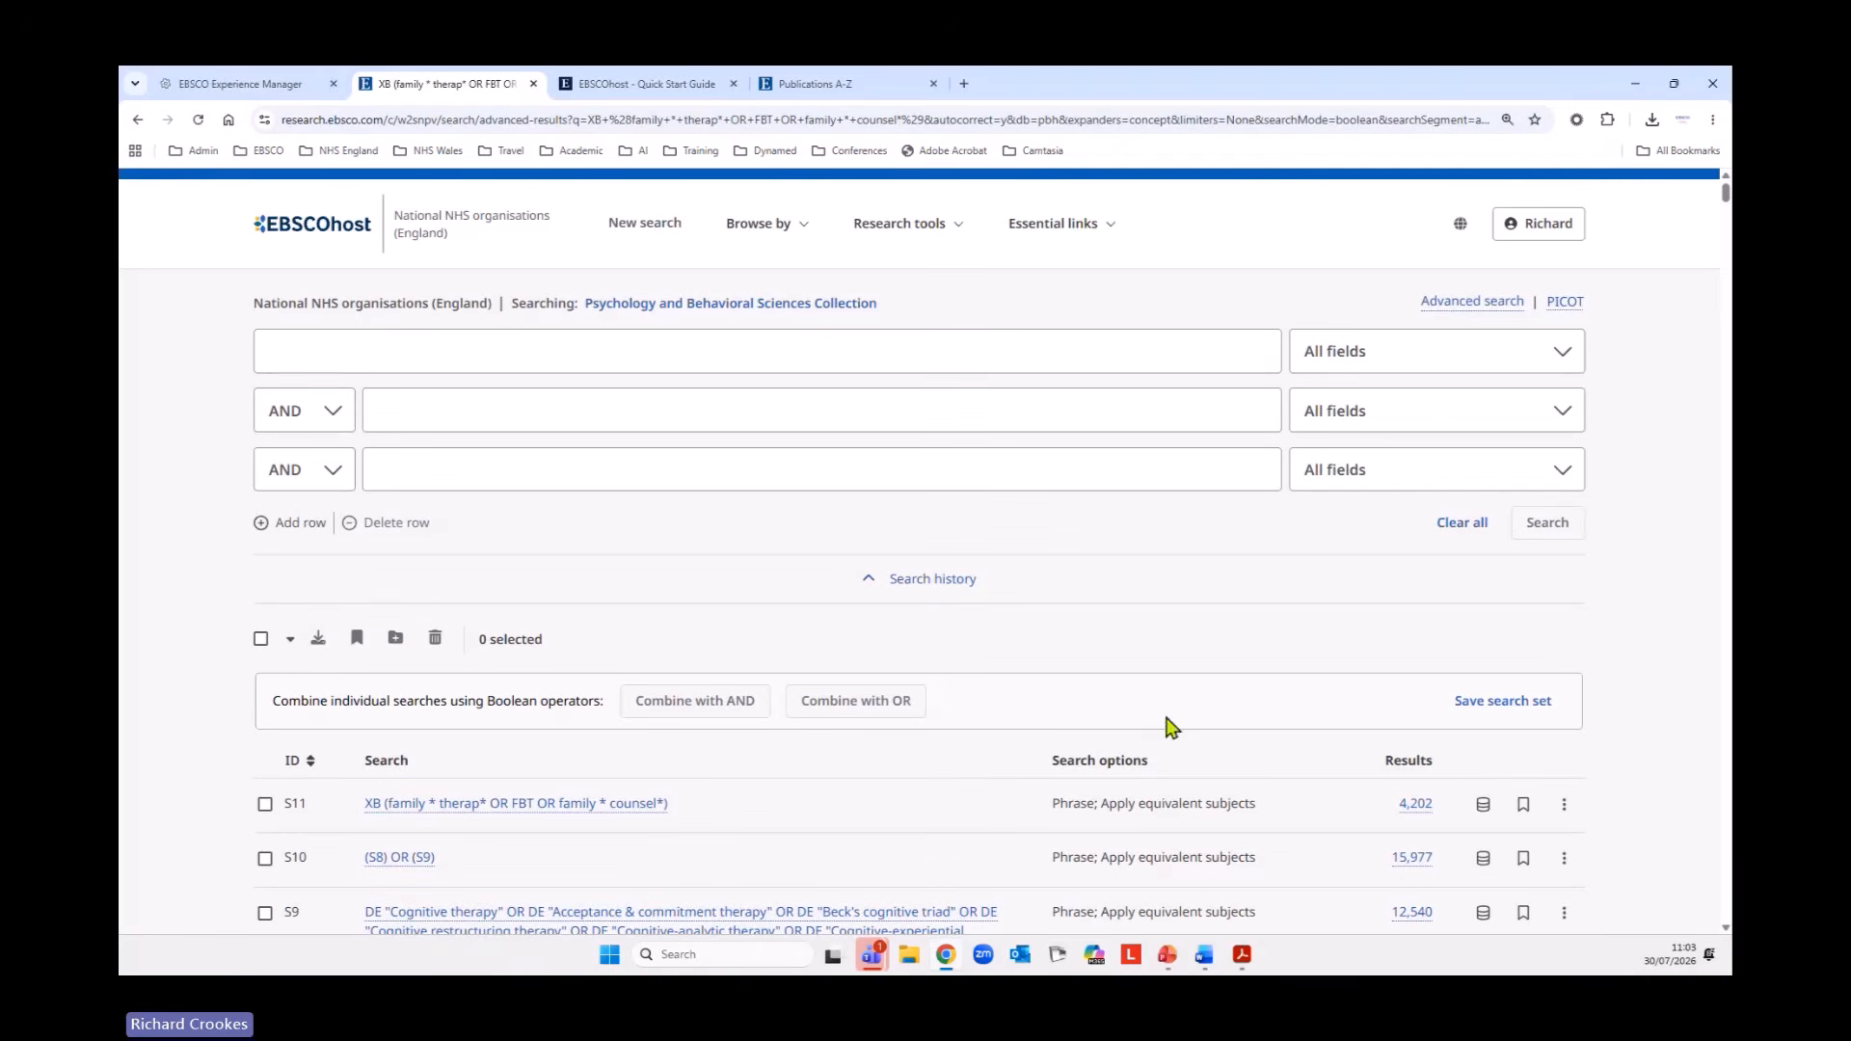
{"action": "left_click", "coordinate": [762, 232]}
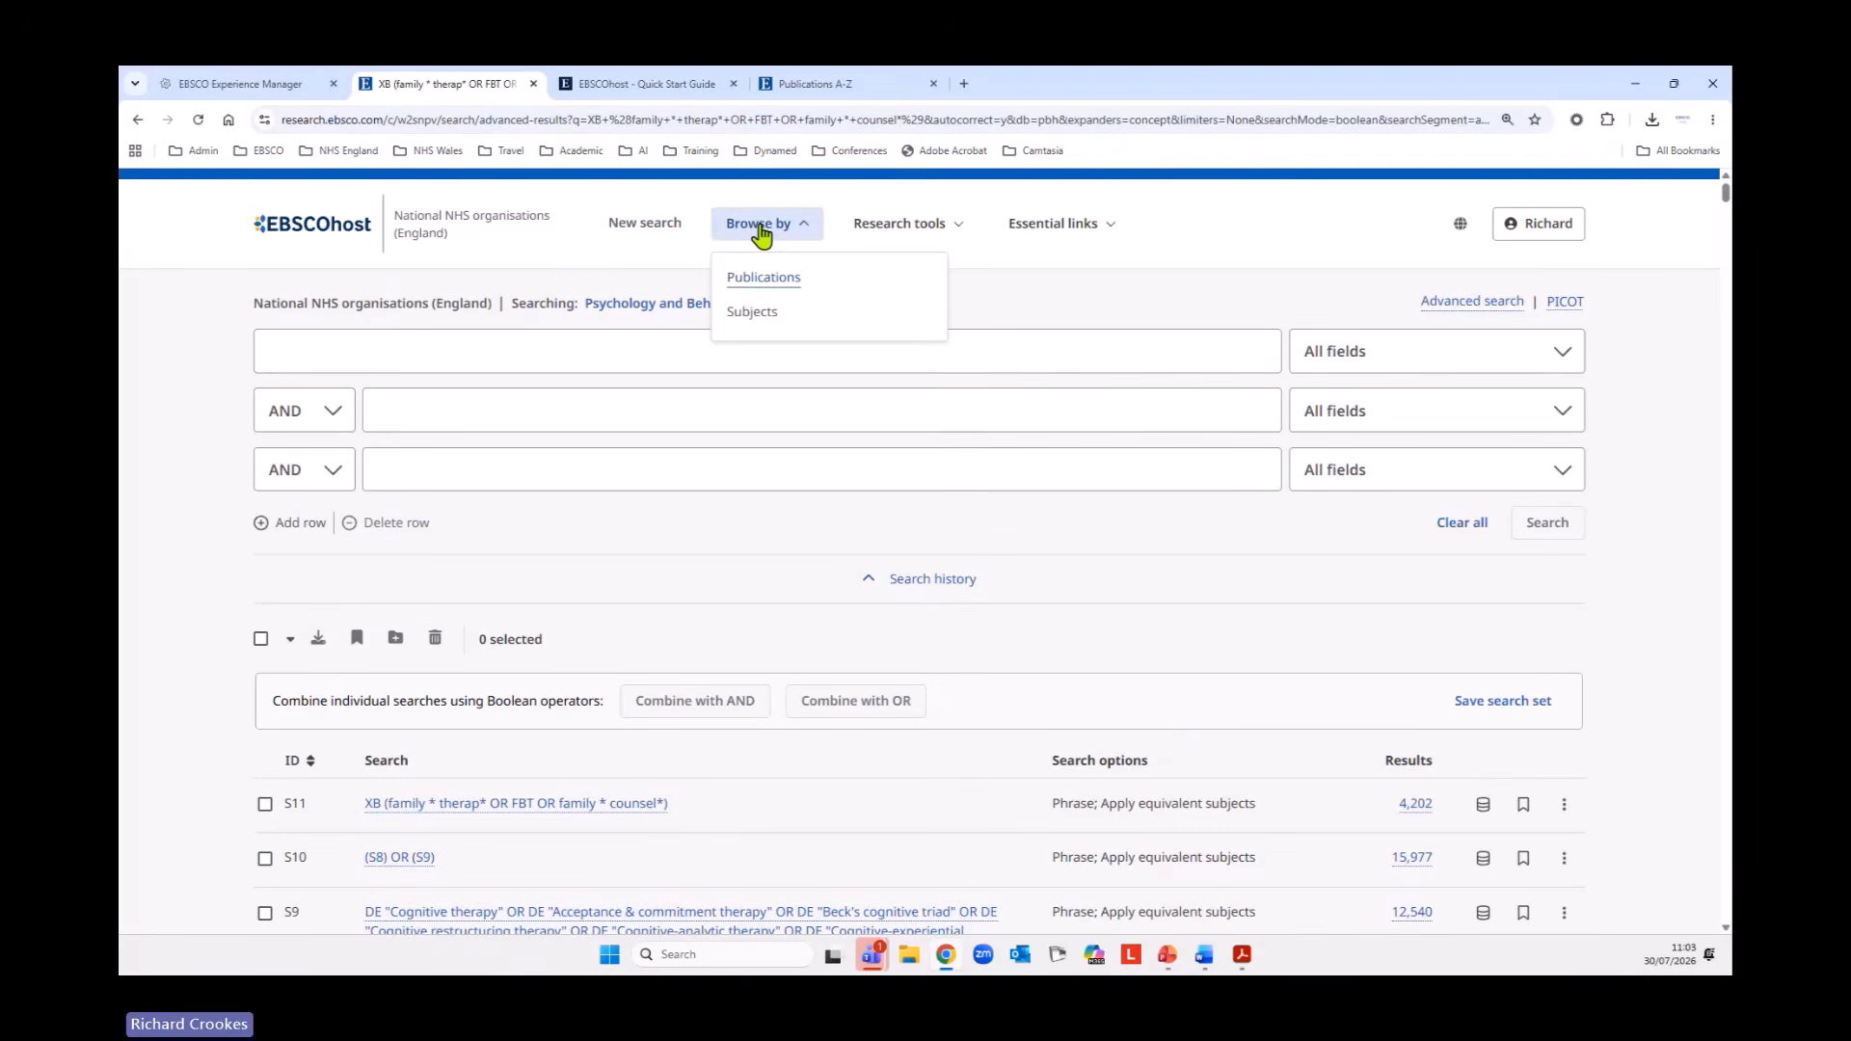
{"action": "left_click", "coordinate": [762, 314]}
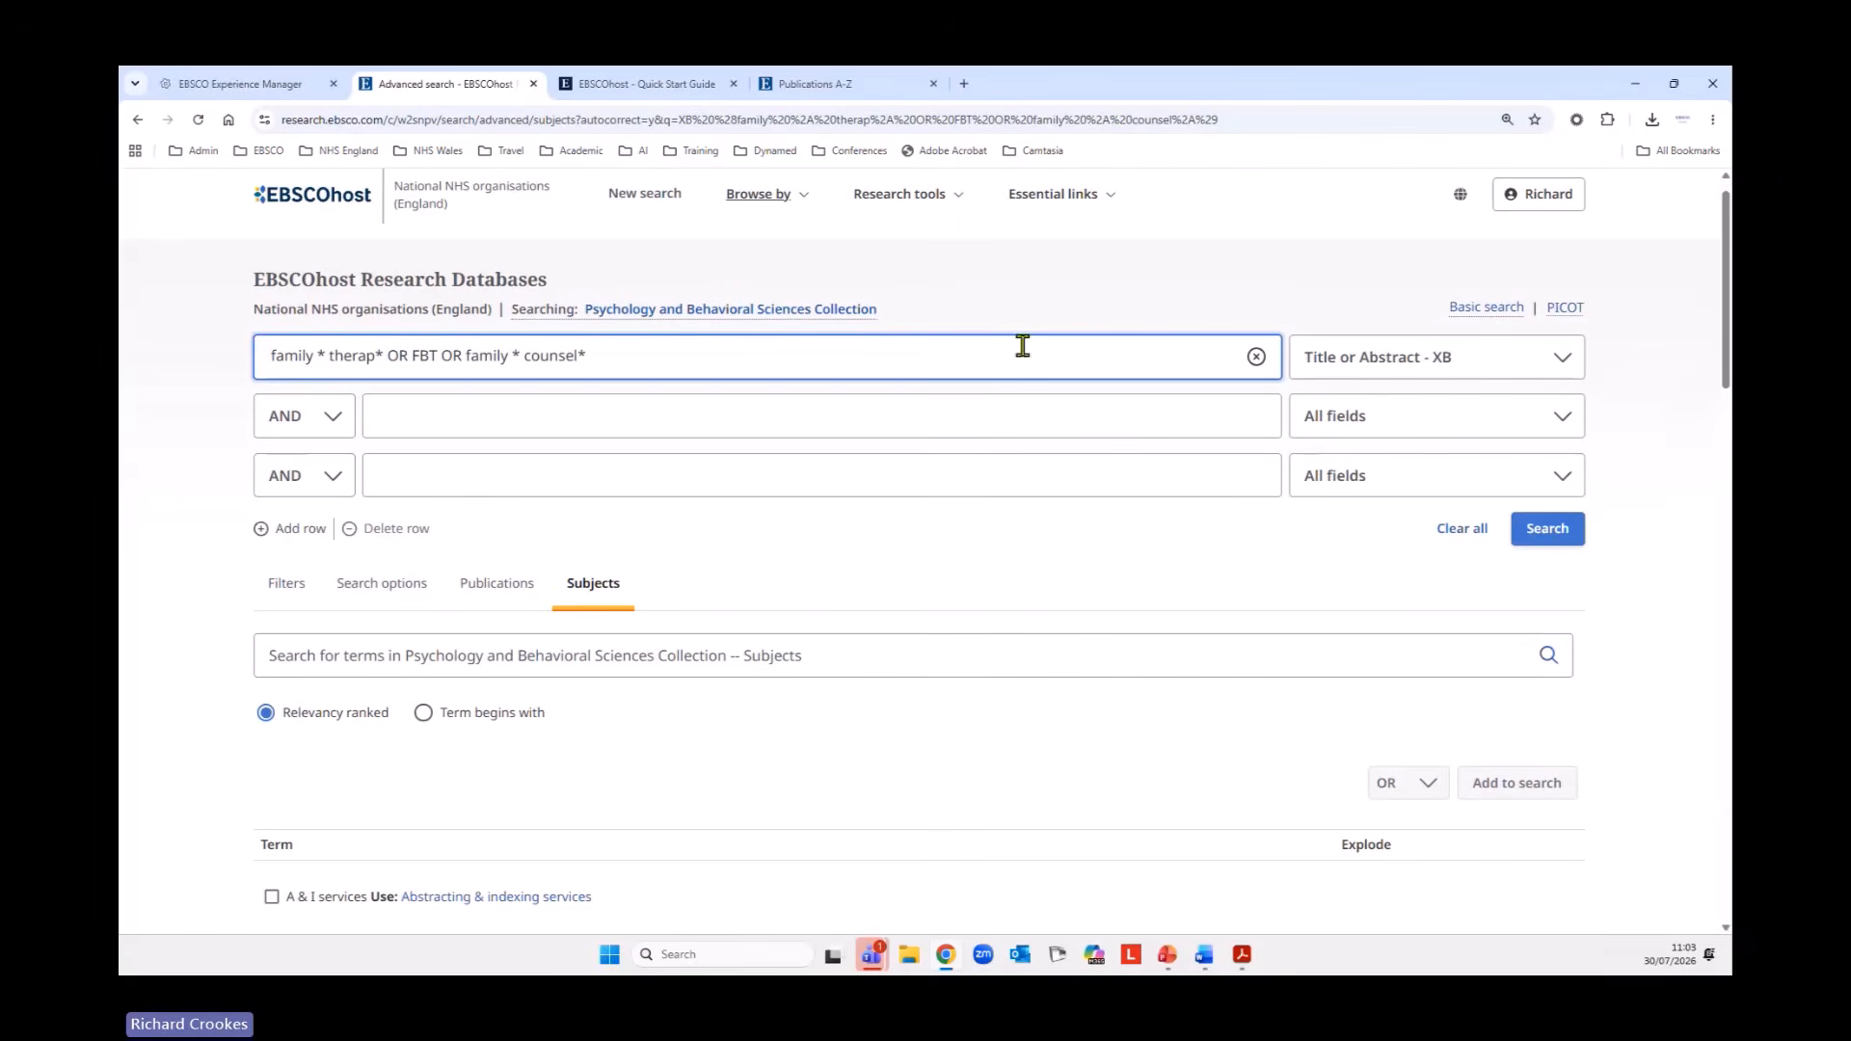
Clear the family therapy query from the search rows and look up family based therapy in the collection's subject terms.
{"action": "left_click", "coordinate": [1463, 529]}
{"action": "left_click", "coordinate": [590, 652]}
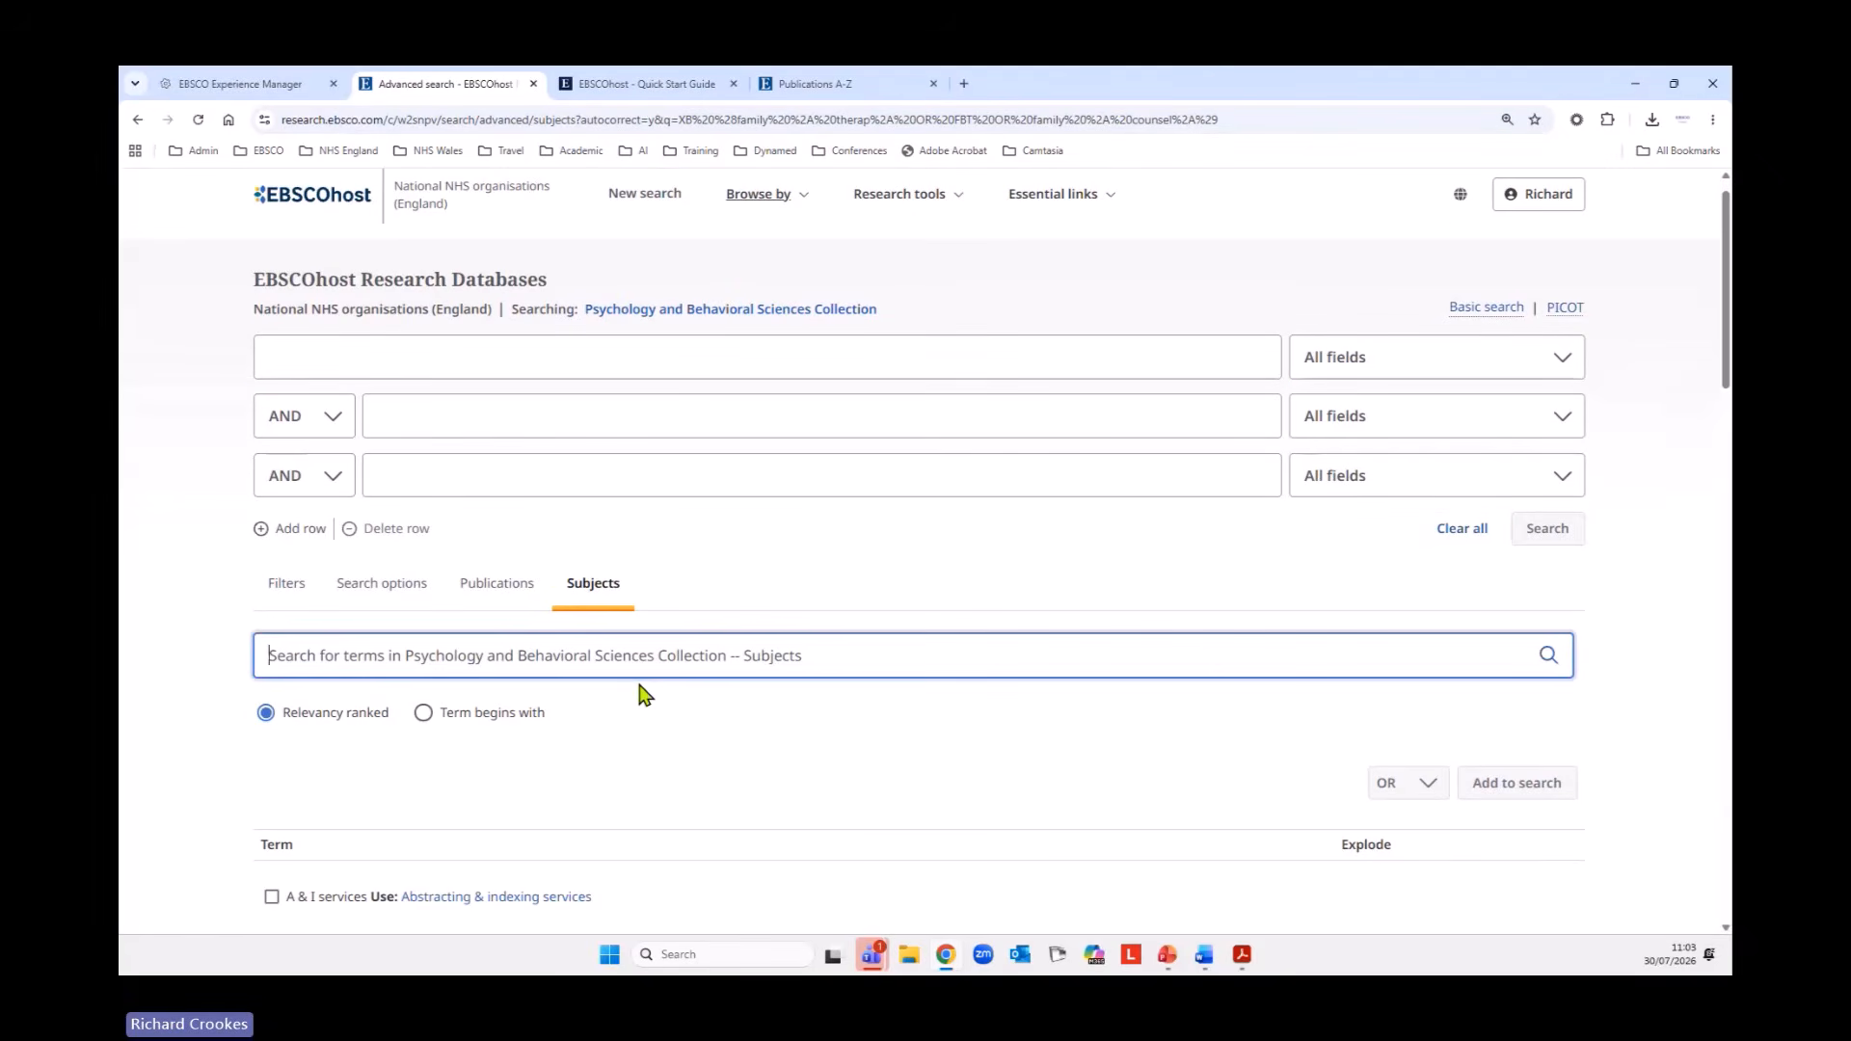
{"action": "type", "text": "fa"}
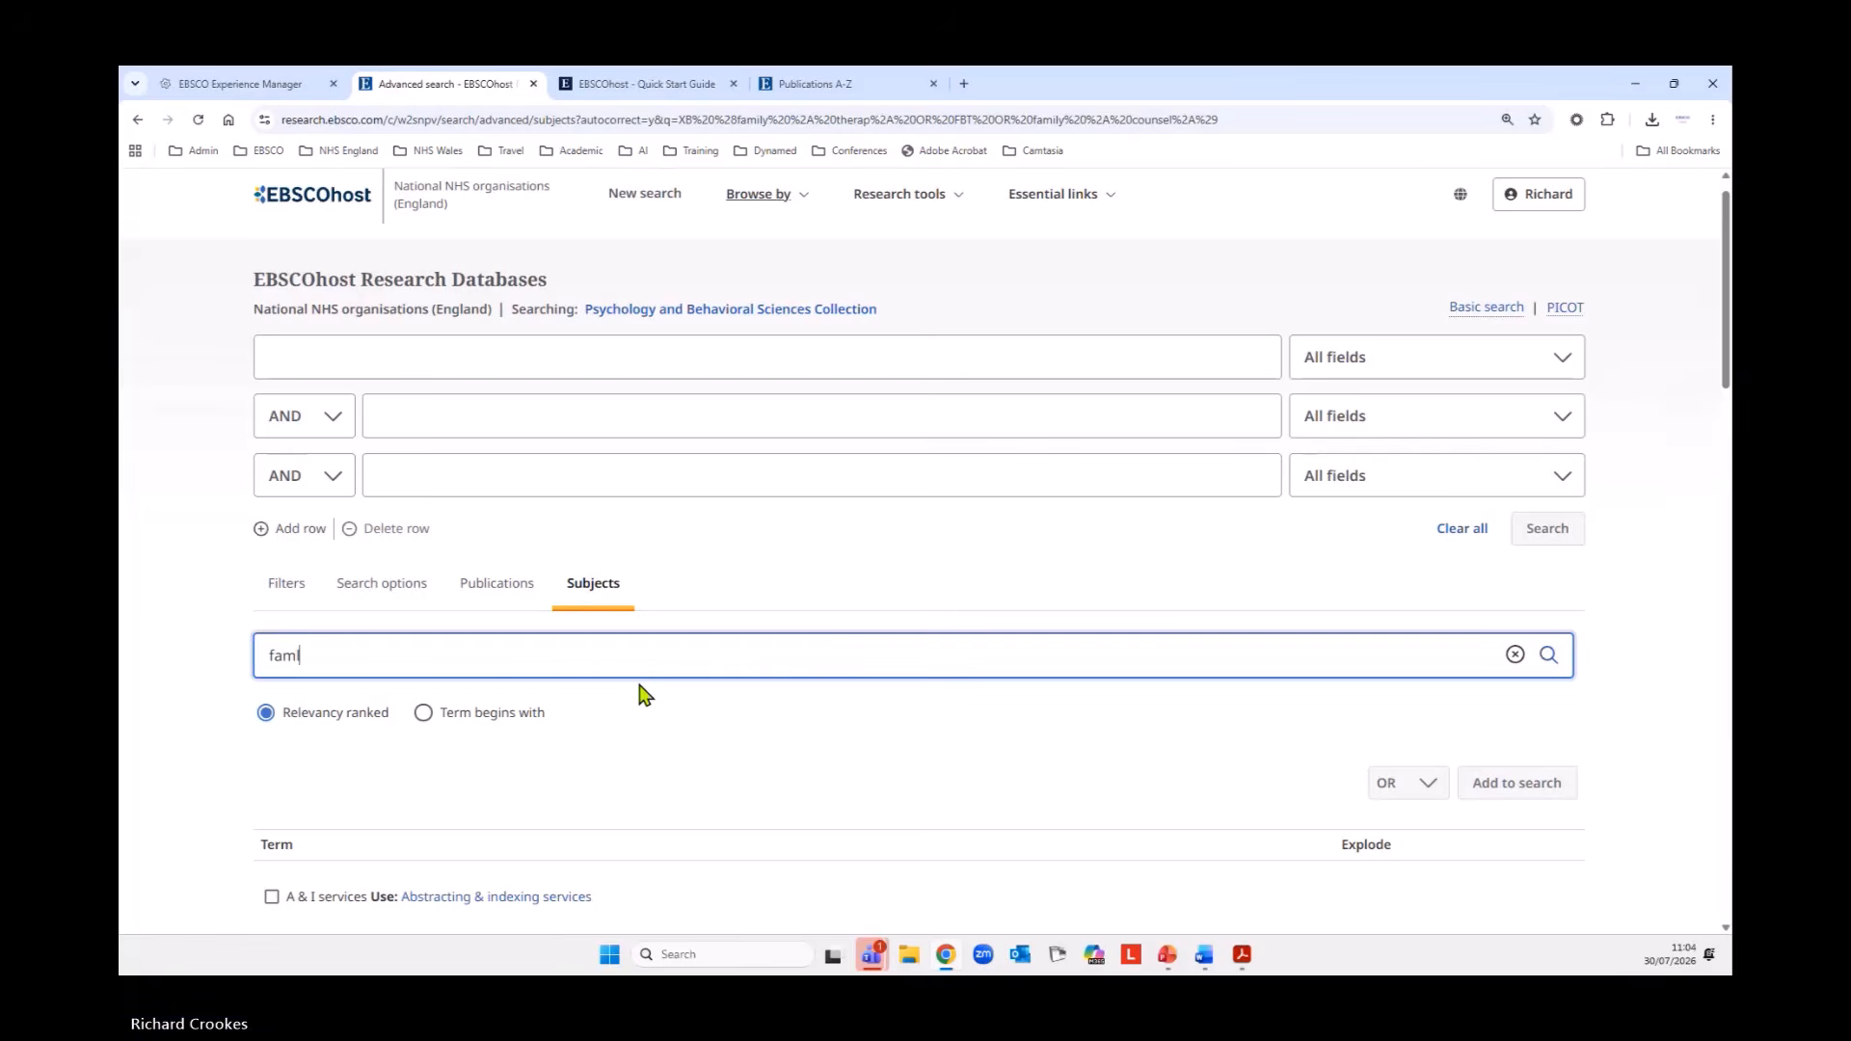
{"action": "type", "text": "mily b"}
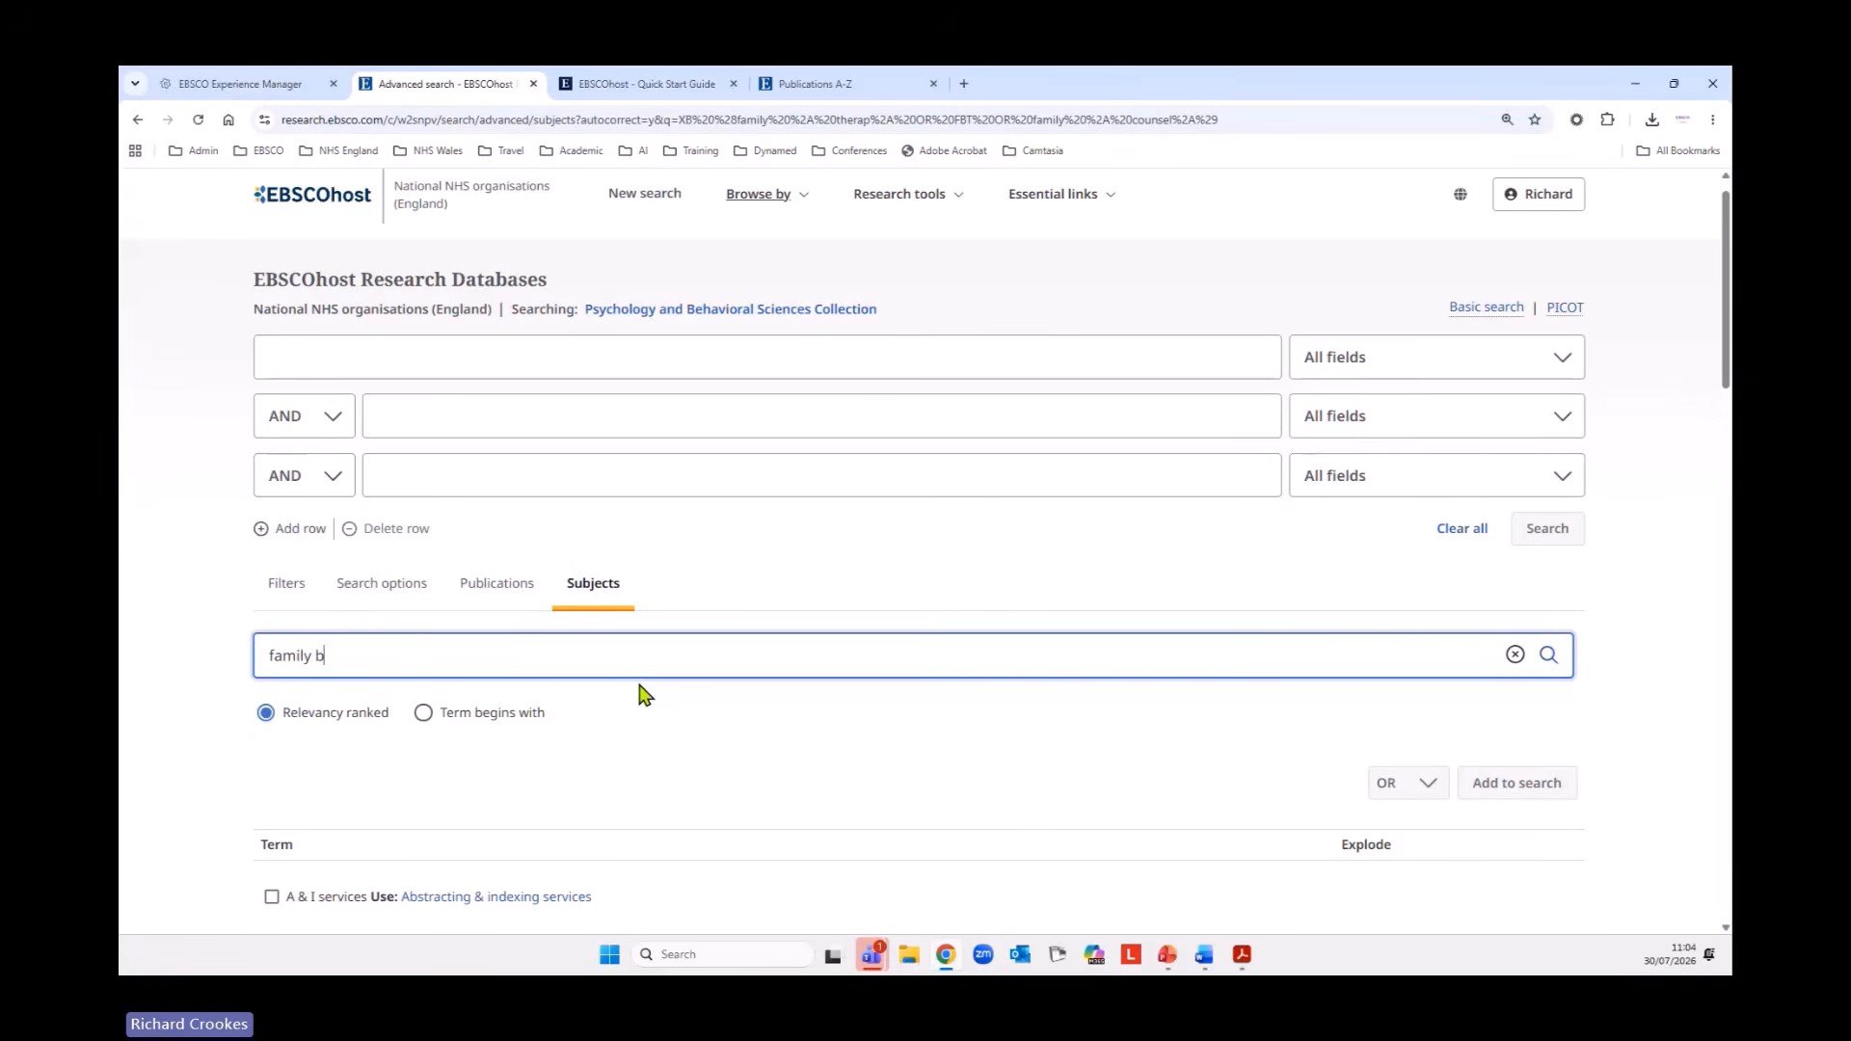
{"action": "type", "text": "ased therapy"}
{"action": "key", "text": "Return"}
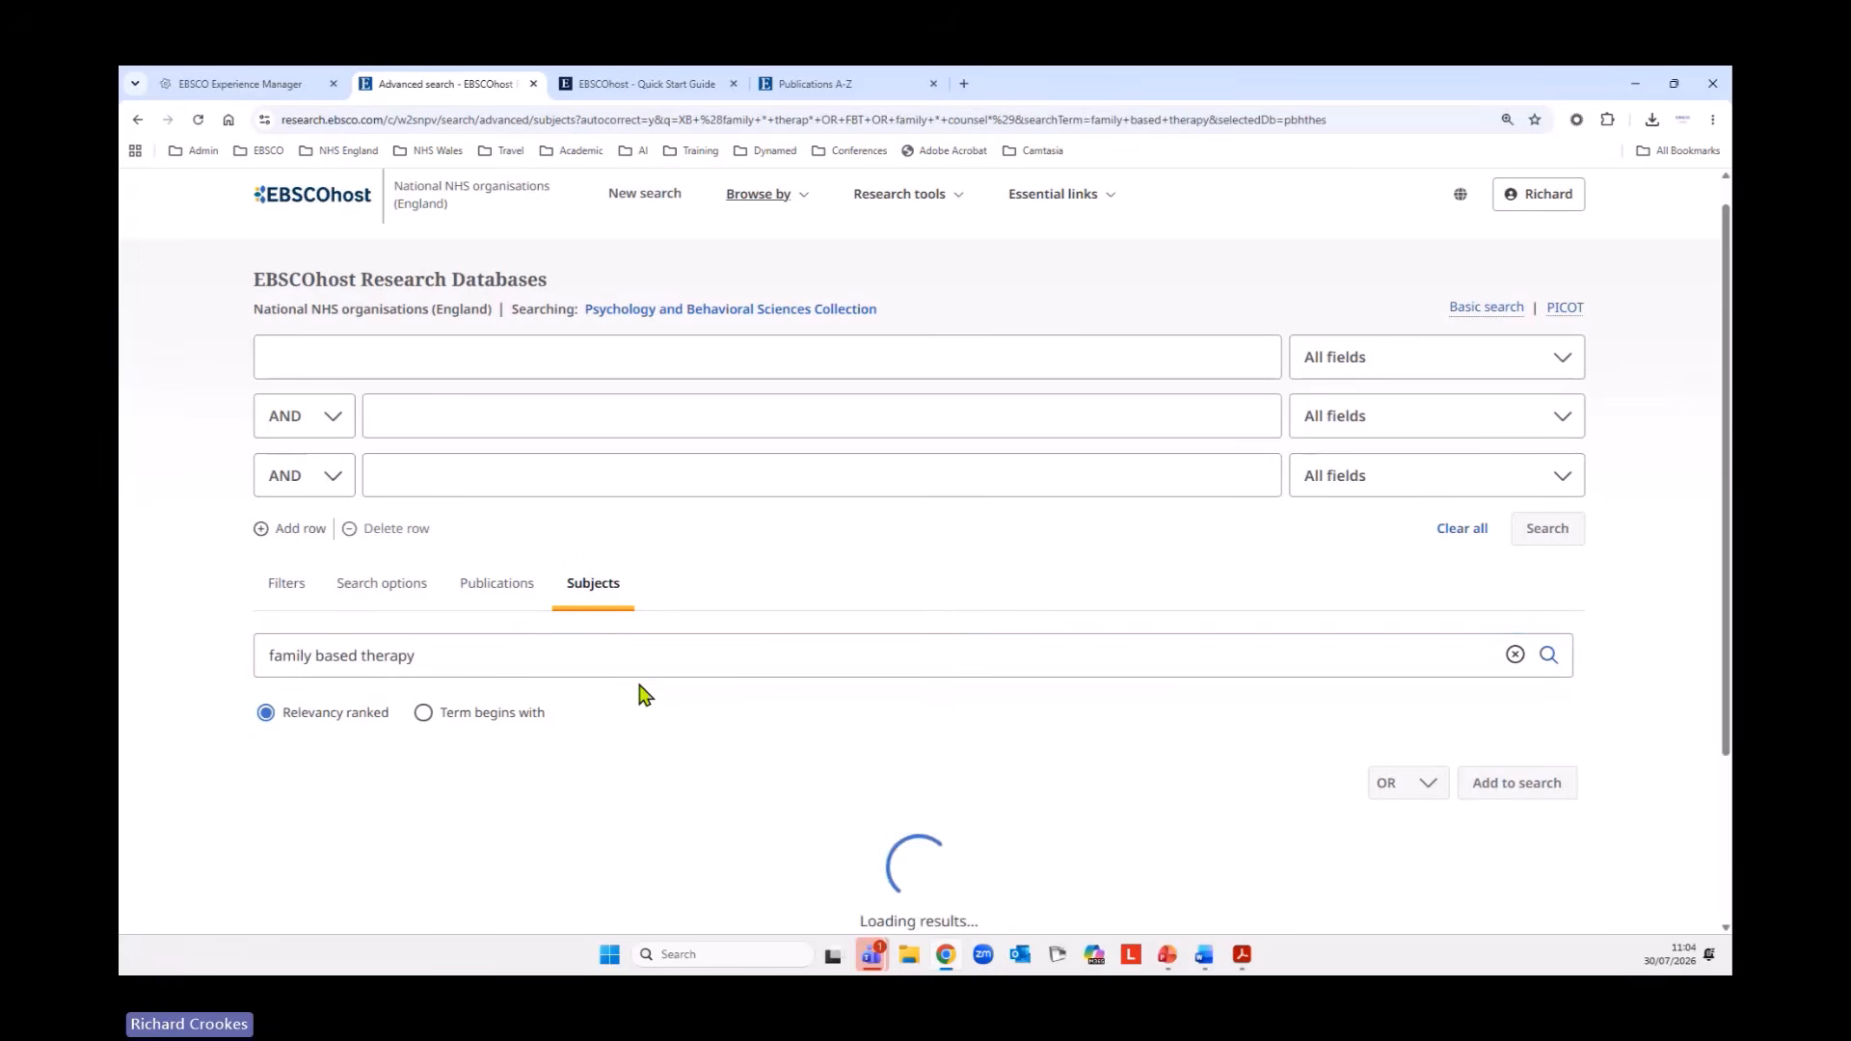
{"action": "scroll", "coordinate": [916, 641], "scroll_direction": "down", "scroll_amount": 1}
{"action": "scroll", "coordinate": [926, 634], "scroll_direction": "down", "scroll_amount": 4}
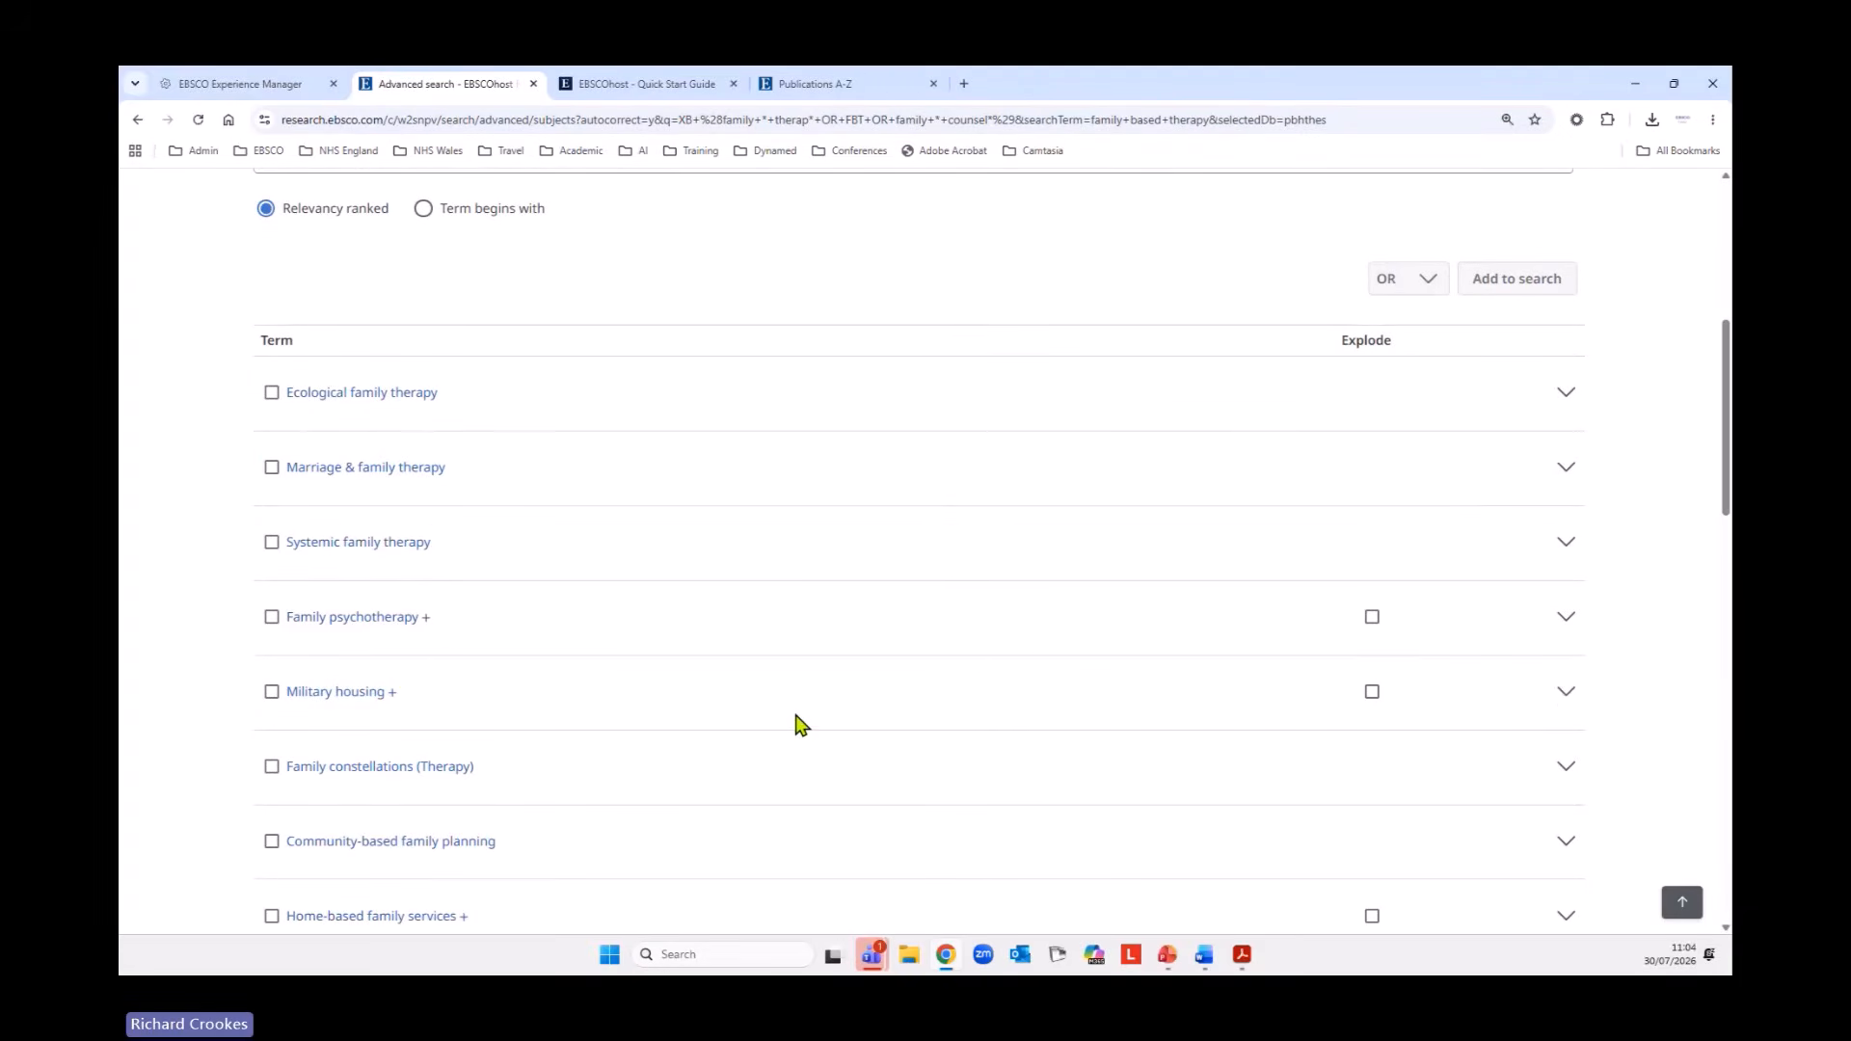
{"action": "scroll", "coordinate": [798, 730], "scroll_direction": "up", "scroll_amount": 5}
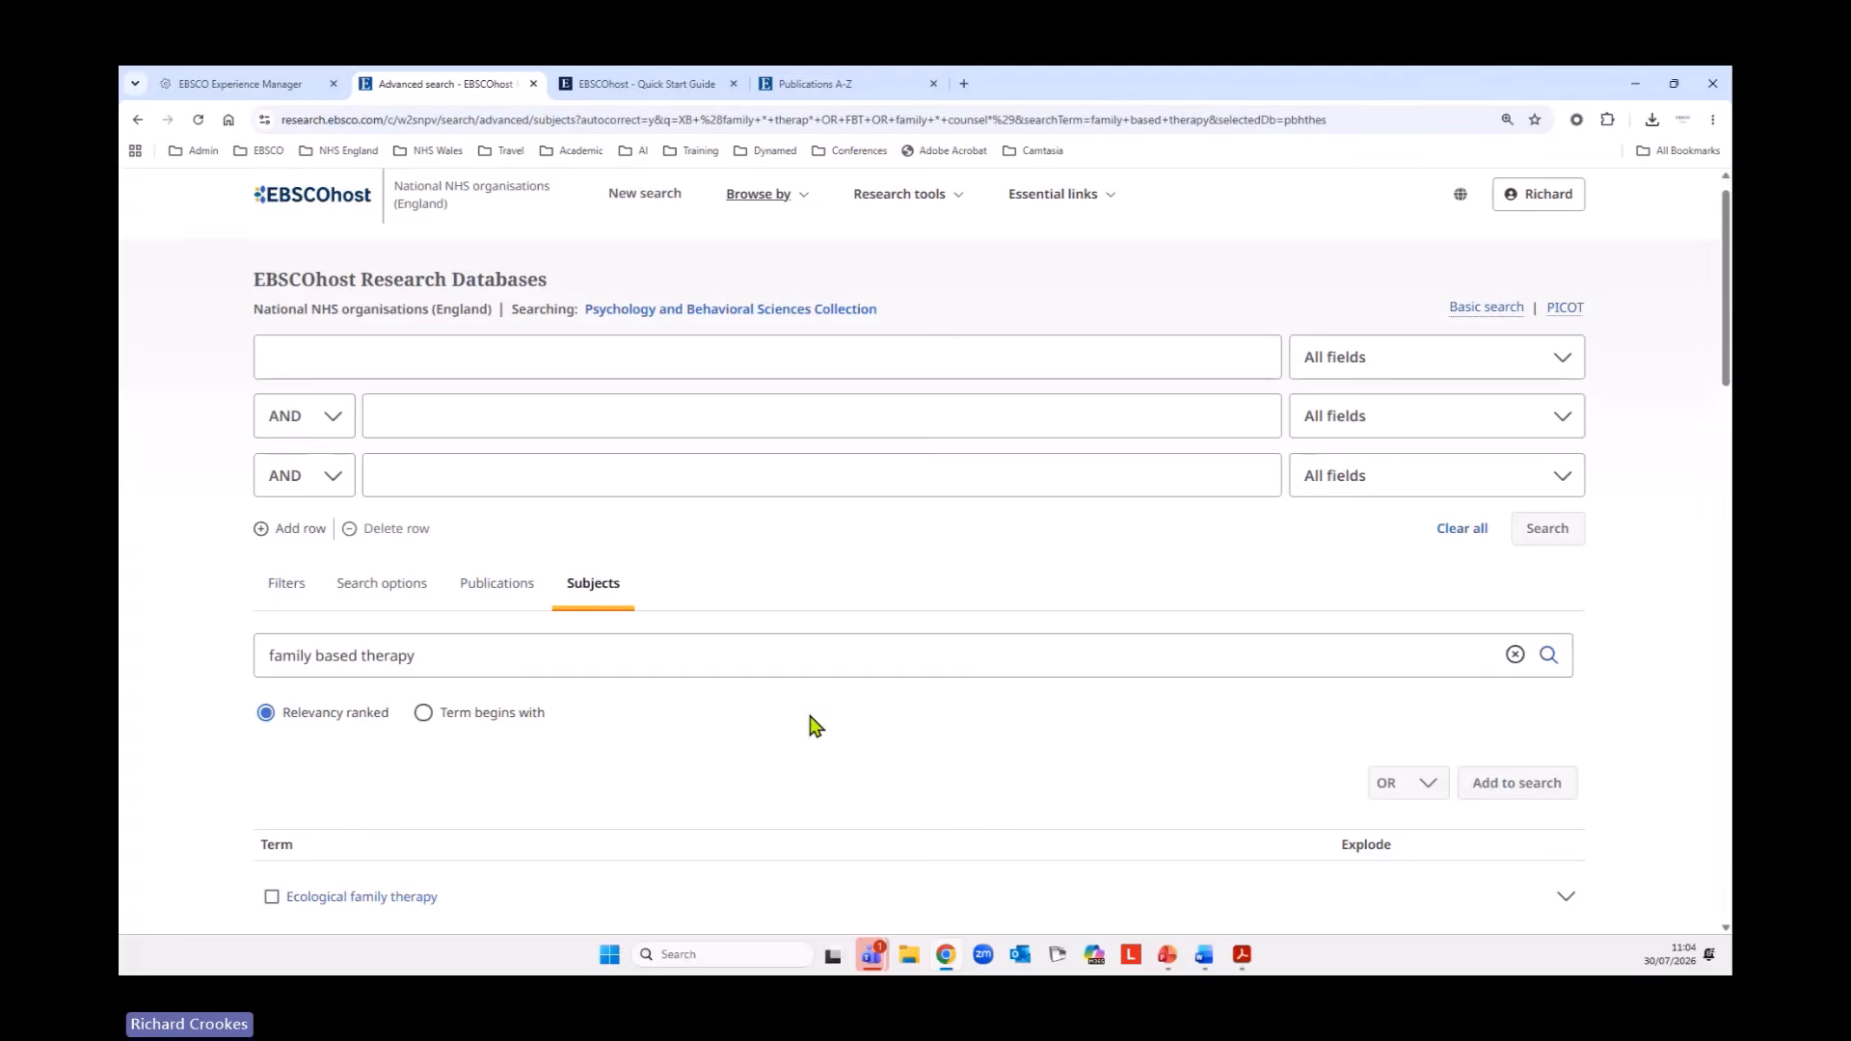
Shorten the subject term lookup to family therapy, run it and open the preferred term Family psychotherapy.
{"action": "double_click", "coordinate": [337, 657]}
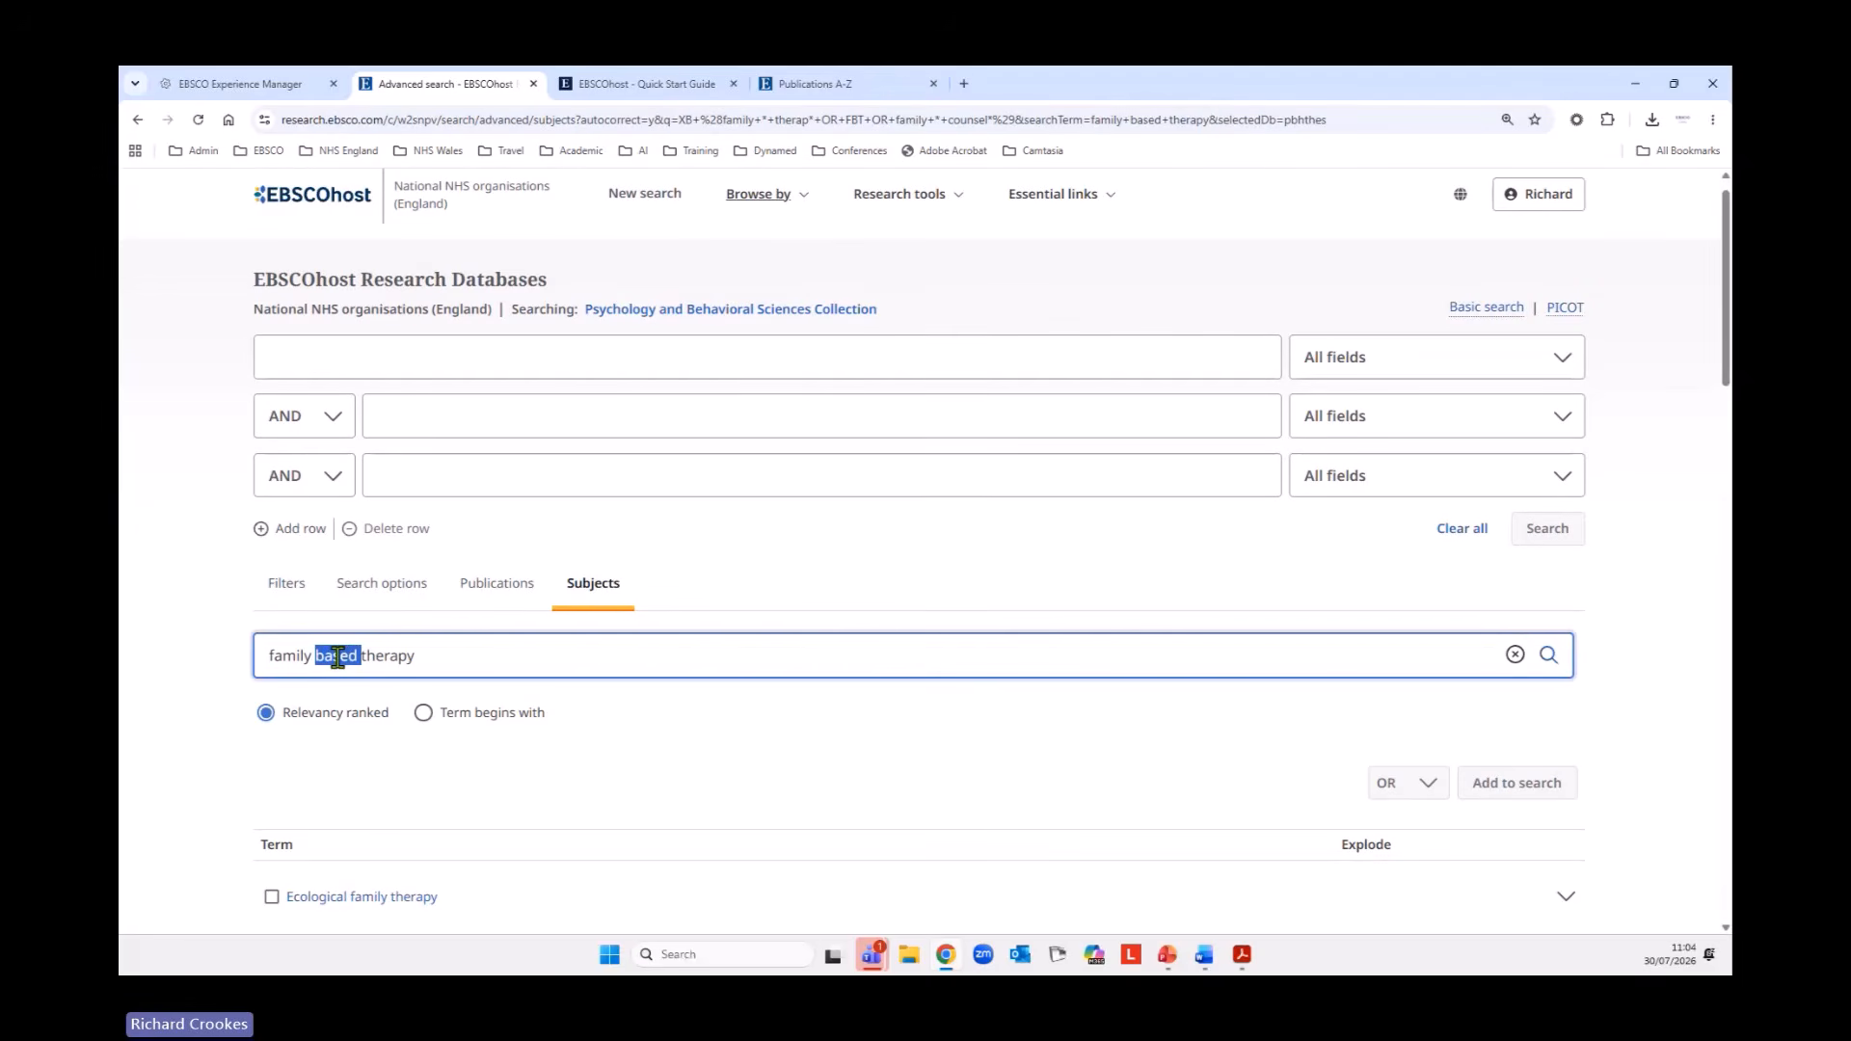
{"action": "key", "text": "BackSpace"}
{"action": "left_click", "coordinate": [1549, 657]}
{"action": "scroll", "coordinate": [1213, 628], "scroll_direction": "down", "scroll_amount": 3}
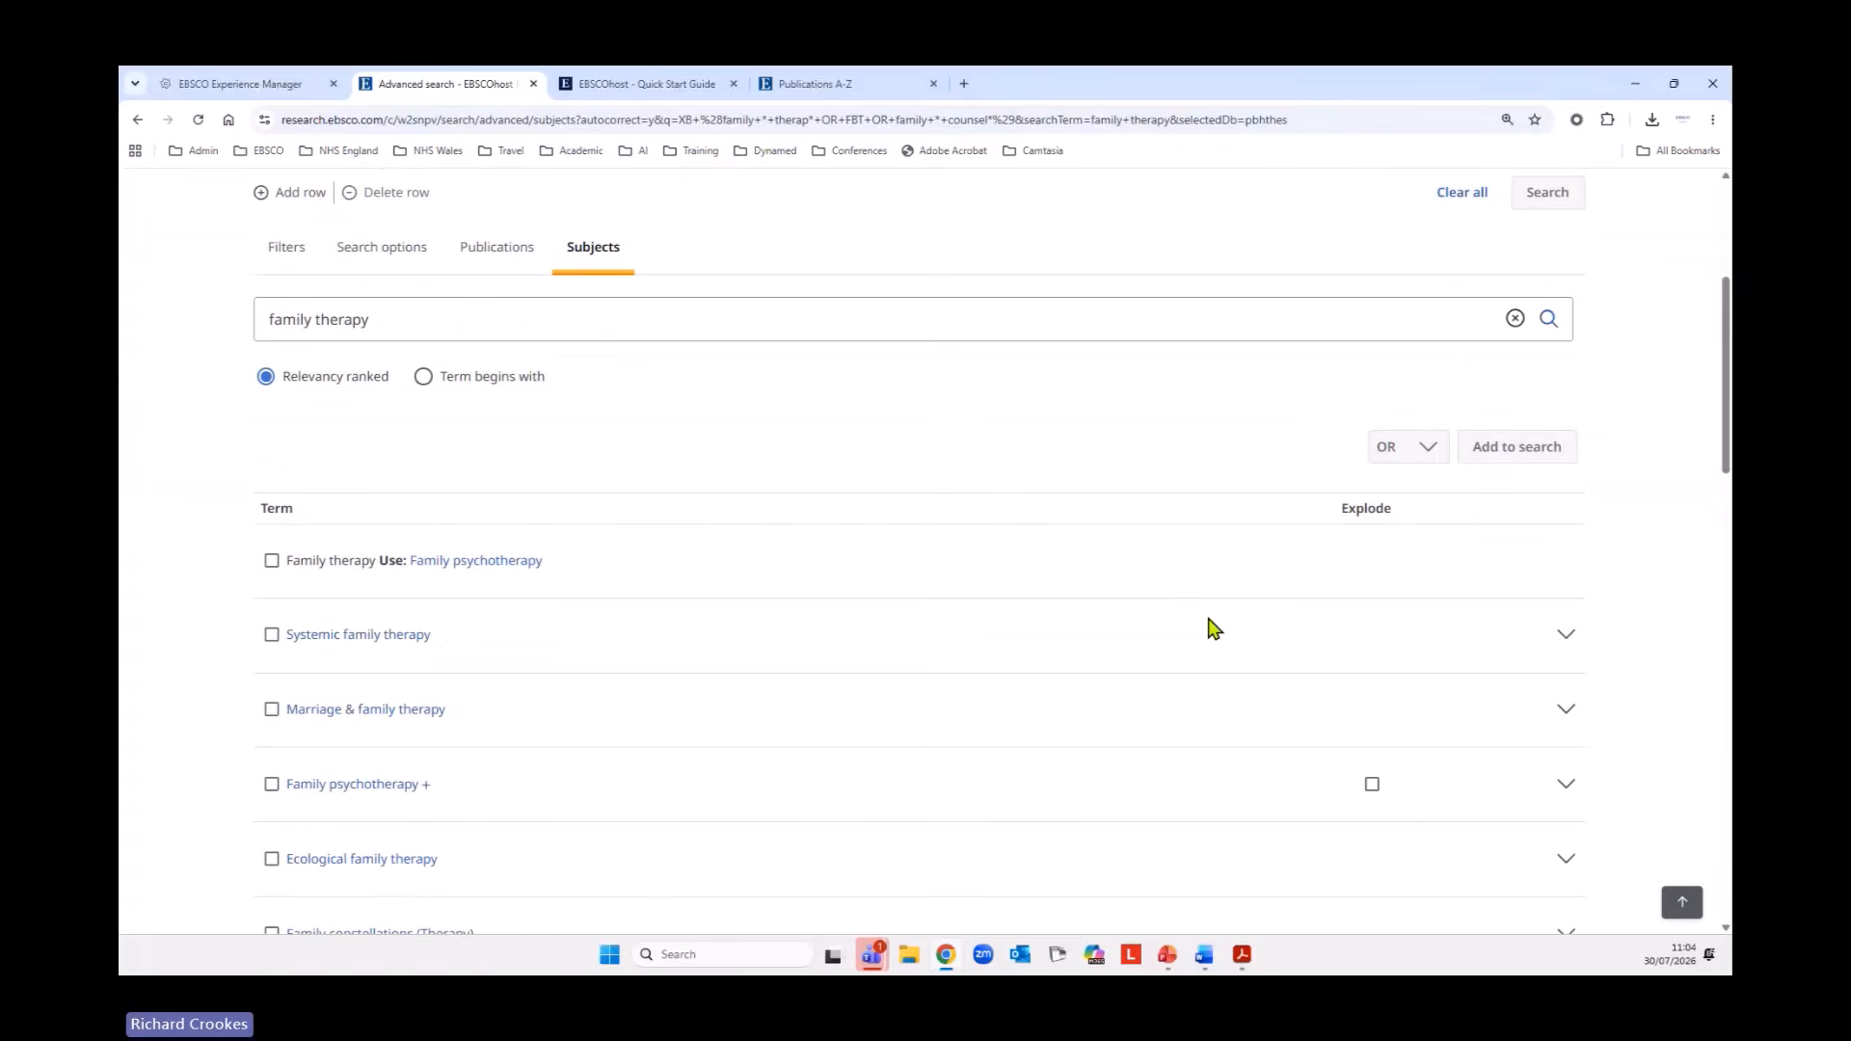
{"action": "left_click", "coordinate": [448, 563]}
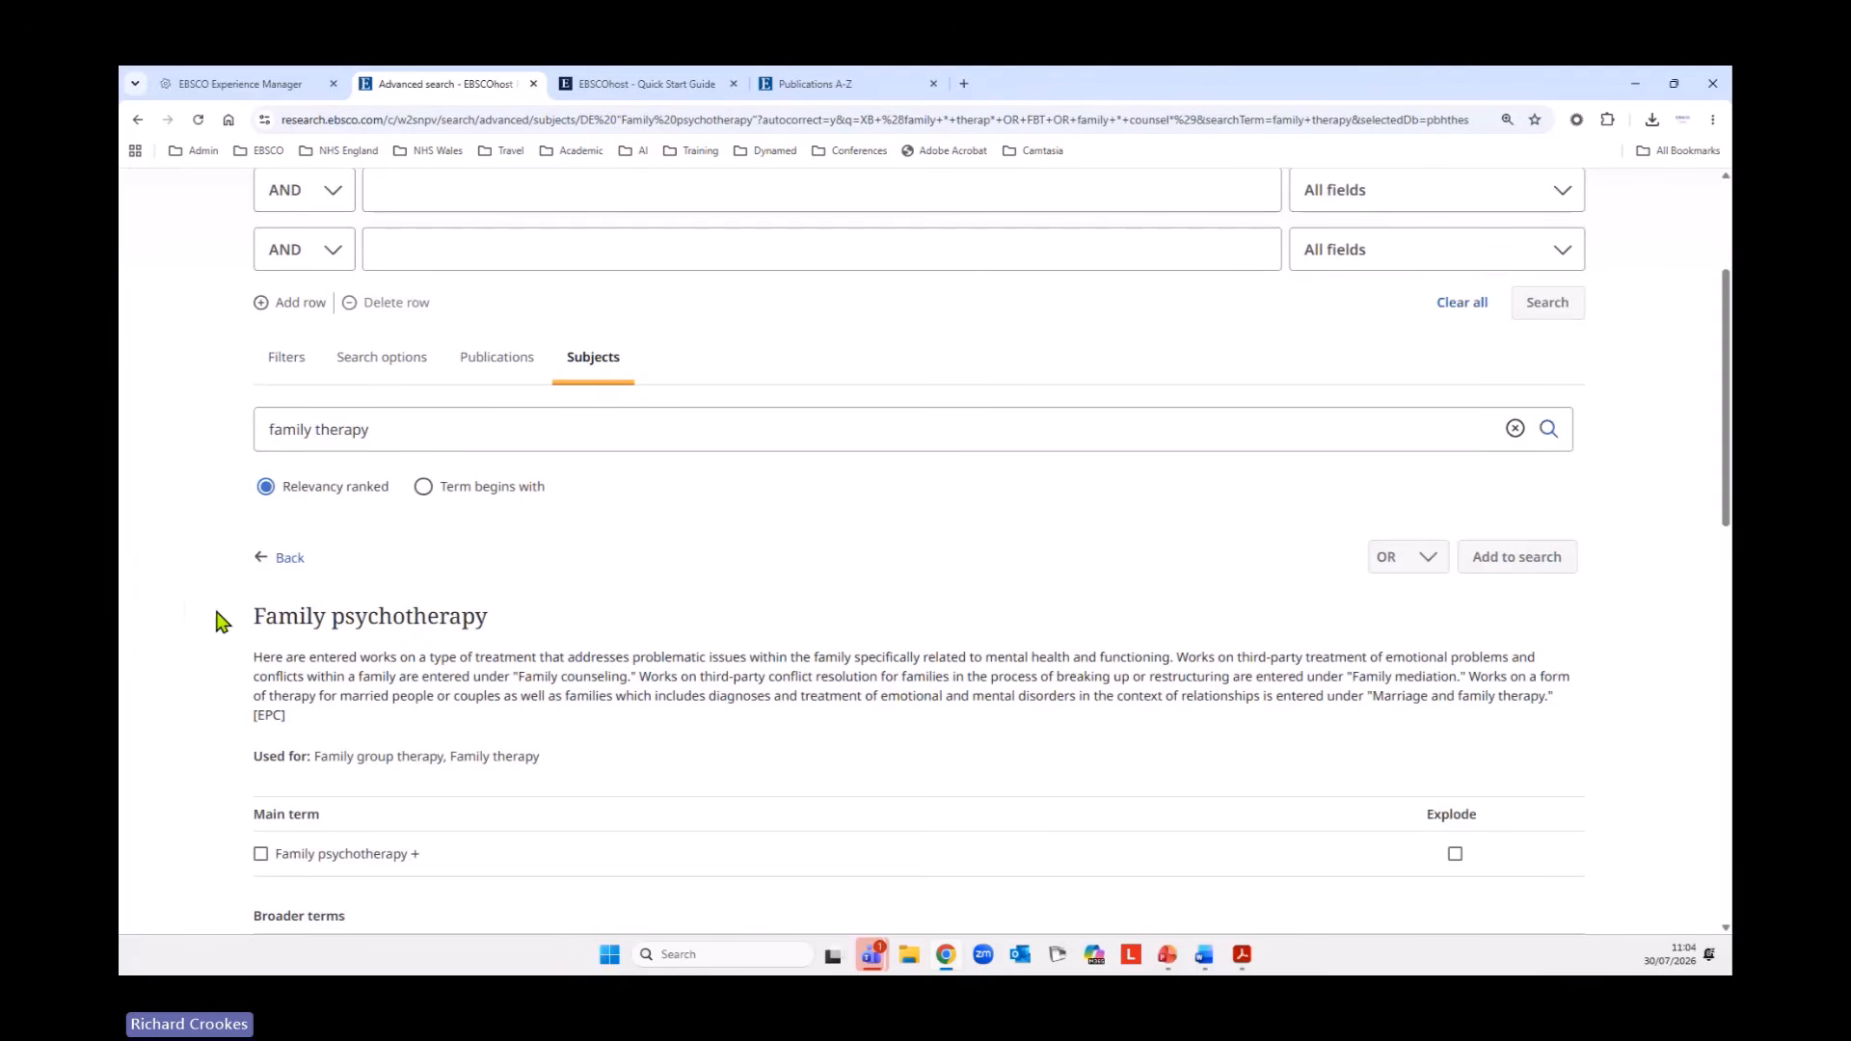
Select the main term Family psychotherapy exploded with all its narrower terms, plus the related term Family therapists.
{"action": "scroll", "coordinate": [192, 611], "scroll_direction": "down", "scroll_amount": 2}
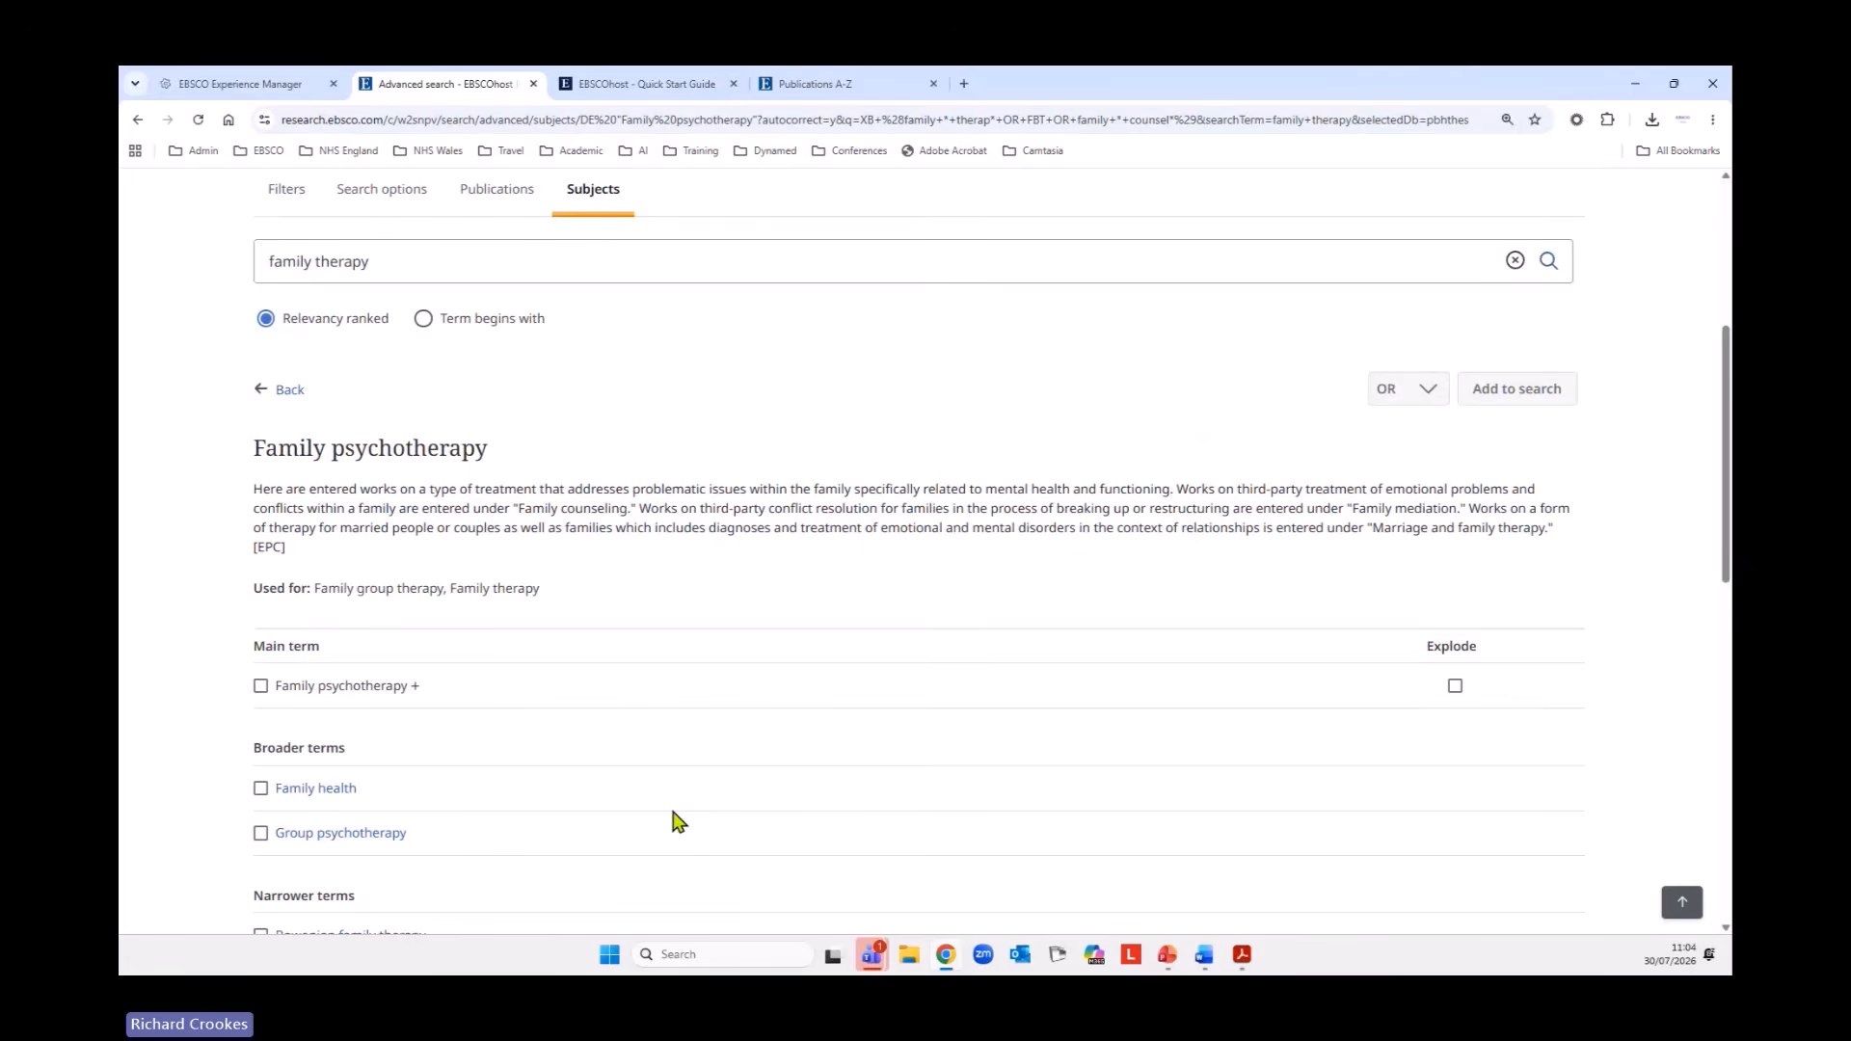
{"action": "scroll", "coordinate": [674, 819], "scroll_direction": "down", "scroll_amount": 2}
{"action": "left_click", "coordinate": [261, 520]}
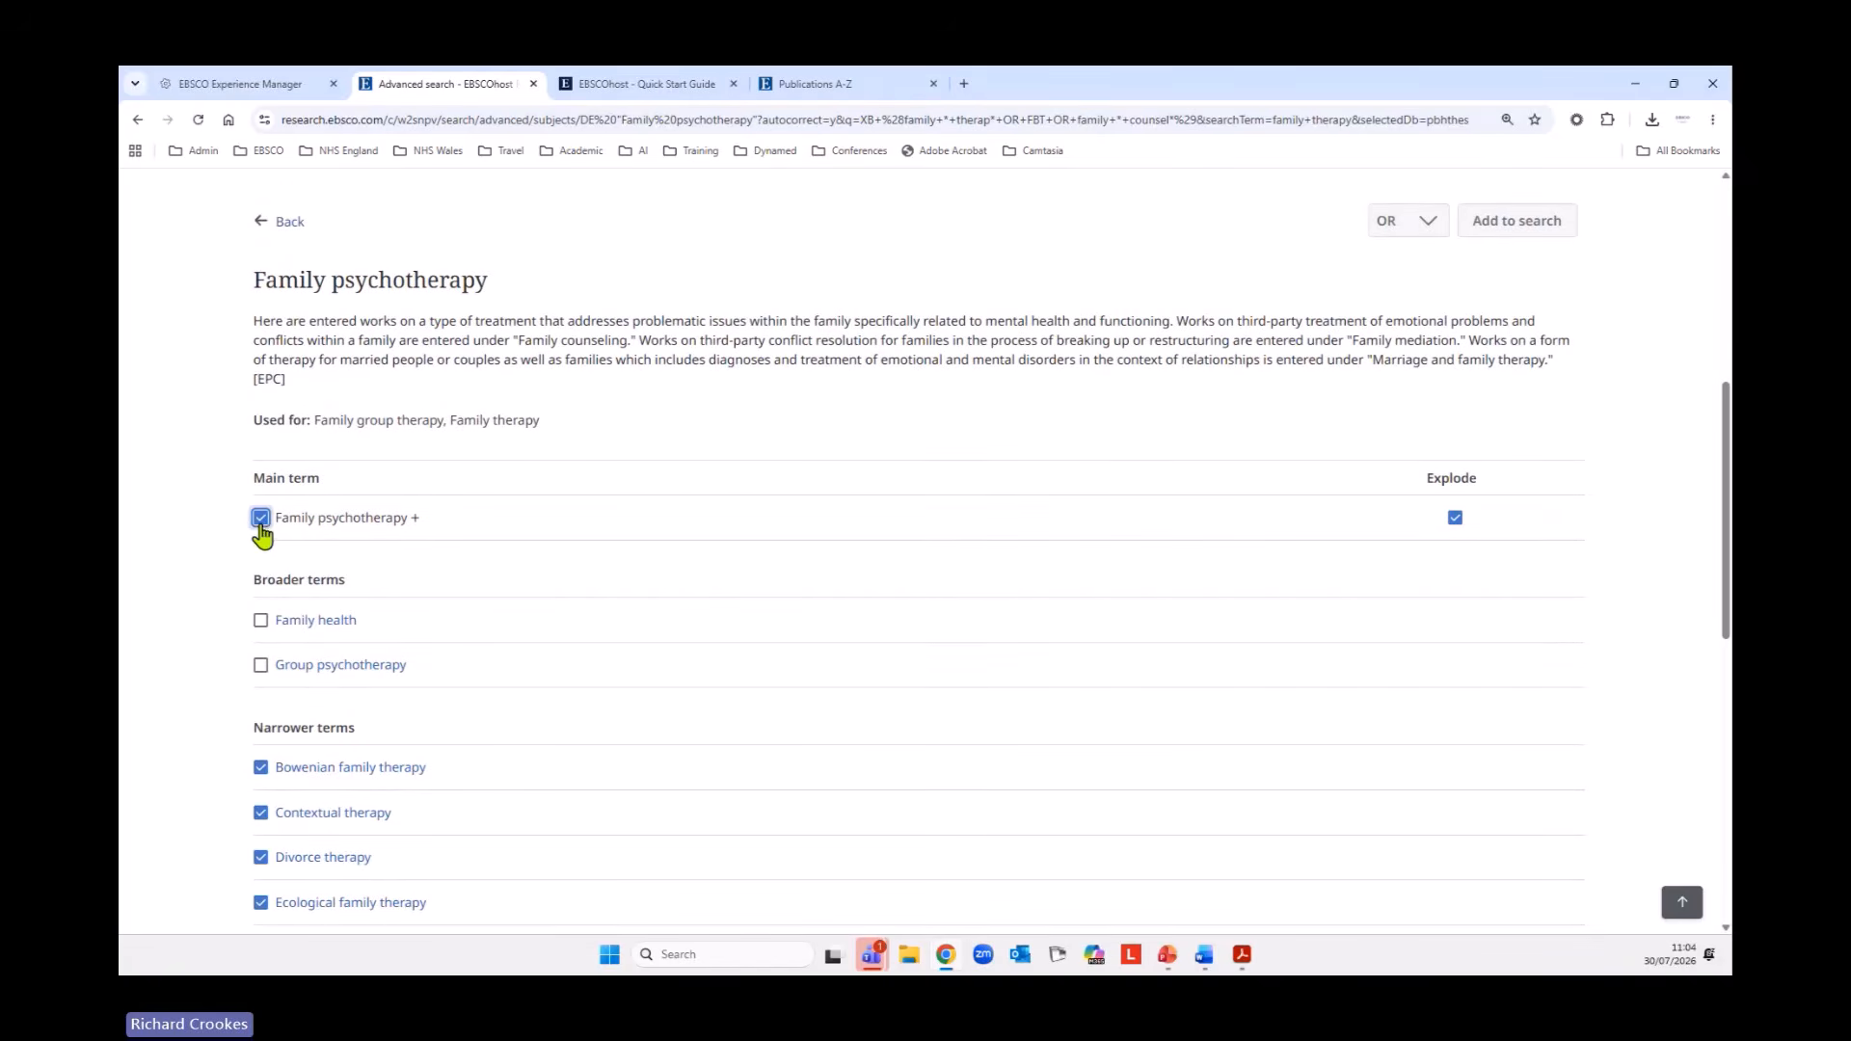
{"action": "scroll", "coordinate": [675, 663], "scroll_direction": "down", "scroll_amount": 2}
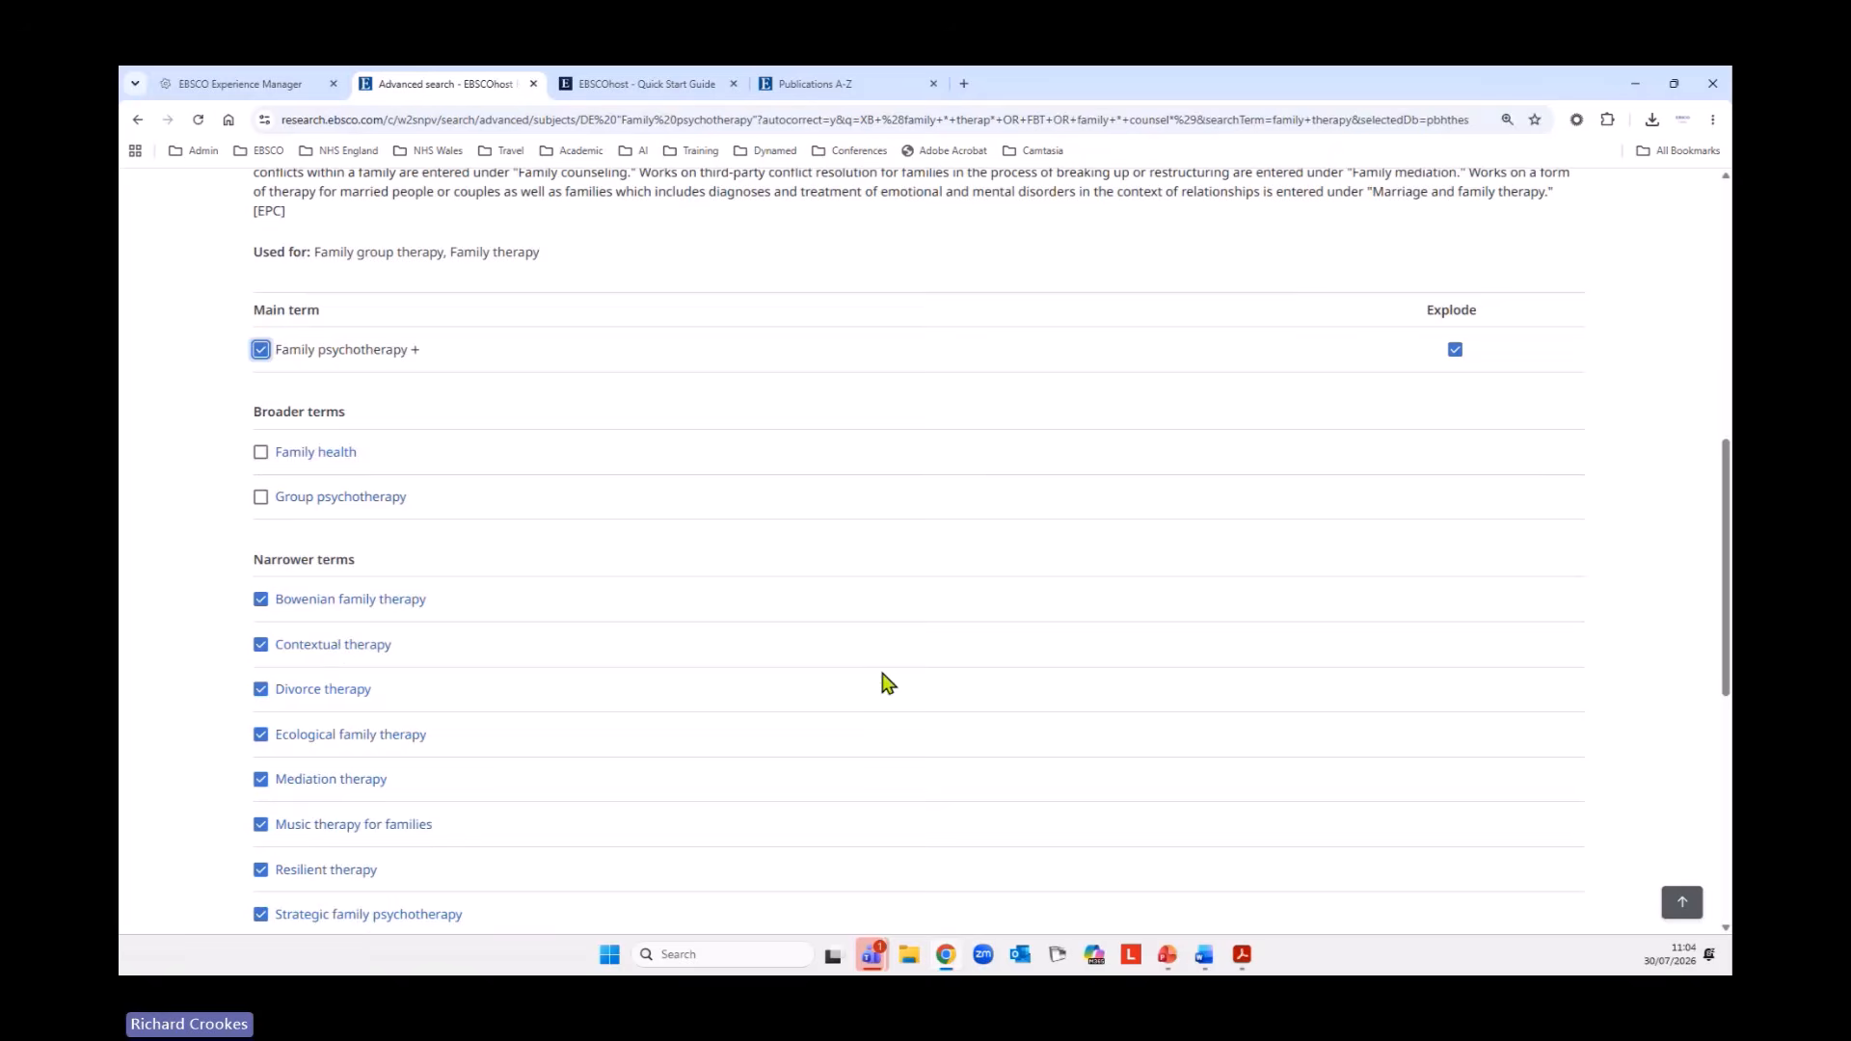
{"action": "scroll", "coordinate": [864, 661], "scroll_direction": "down", "scroll_amount": 2}
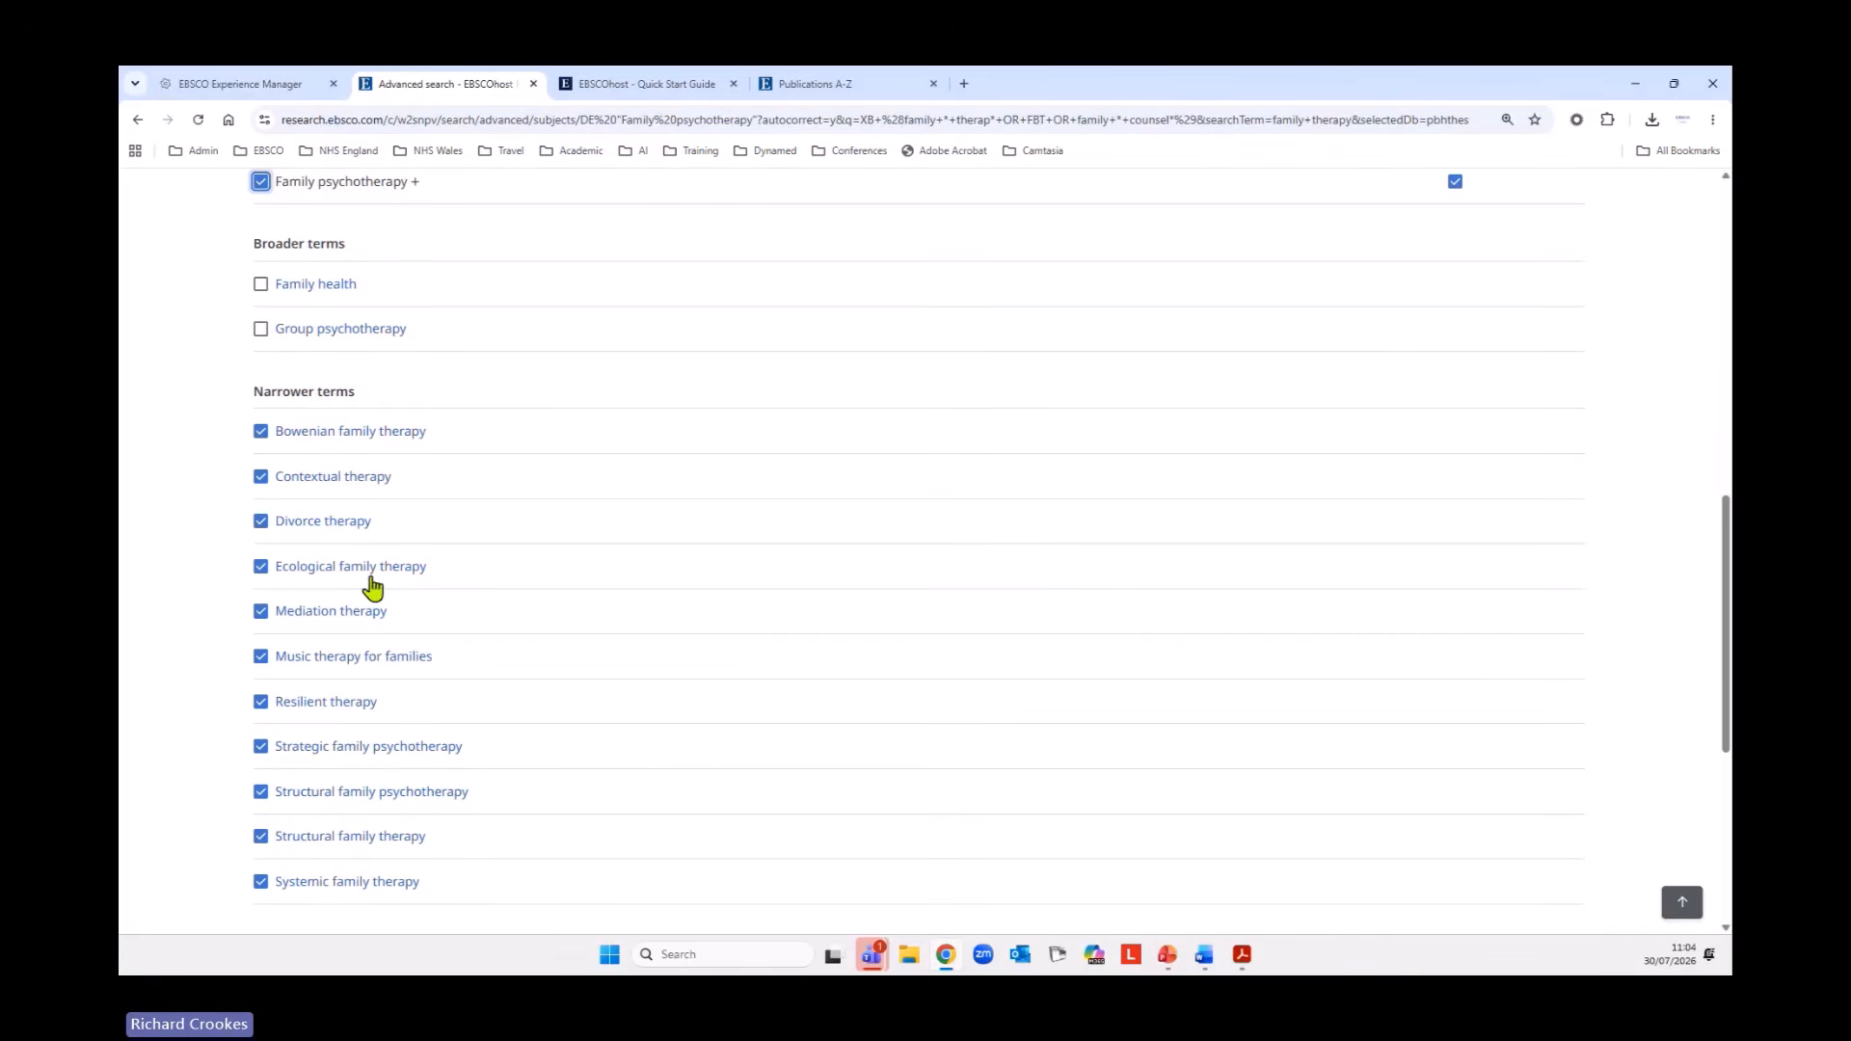
{"action": "scroll", "coordinate": [825, 715], "scroll_direction": "down", "scroll_amount": 1}
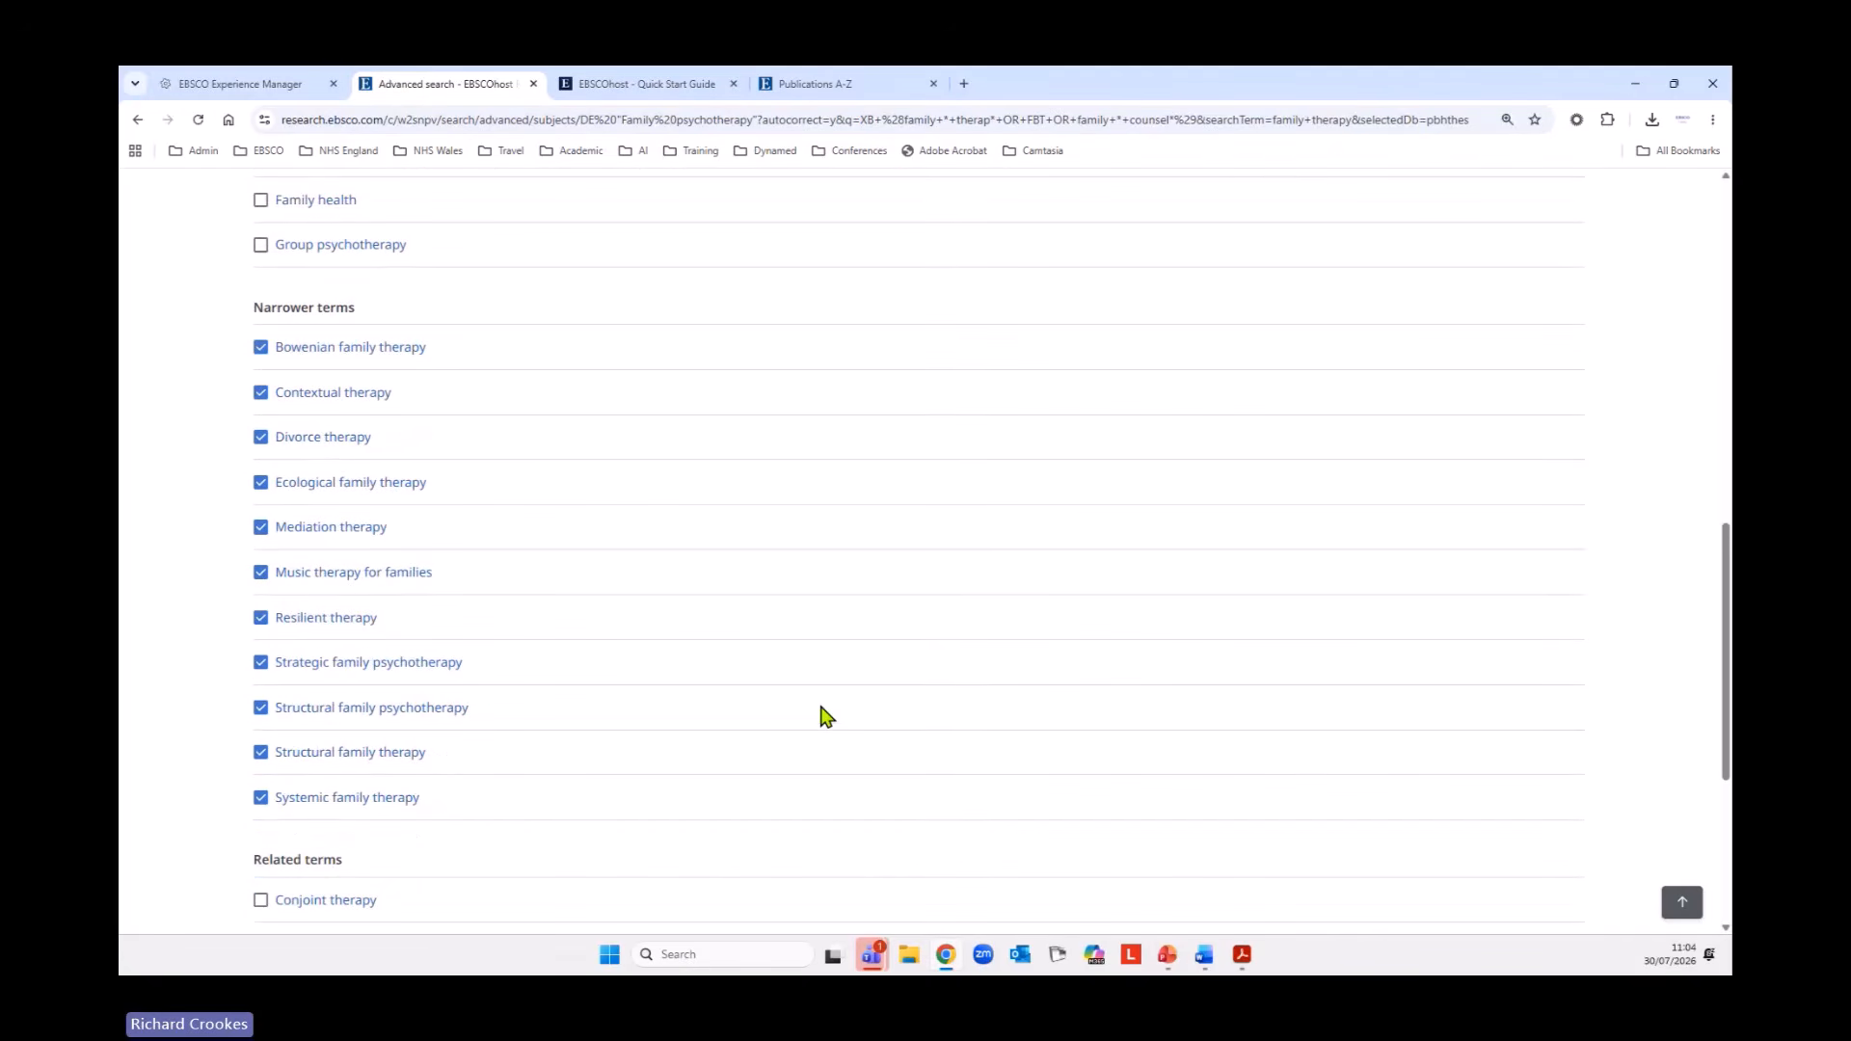
{"action": "scroll", "coordinate": [827, 716], "scroll_direction": "down", "scroll_amount": 2}
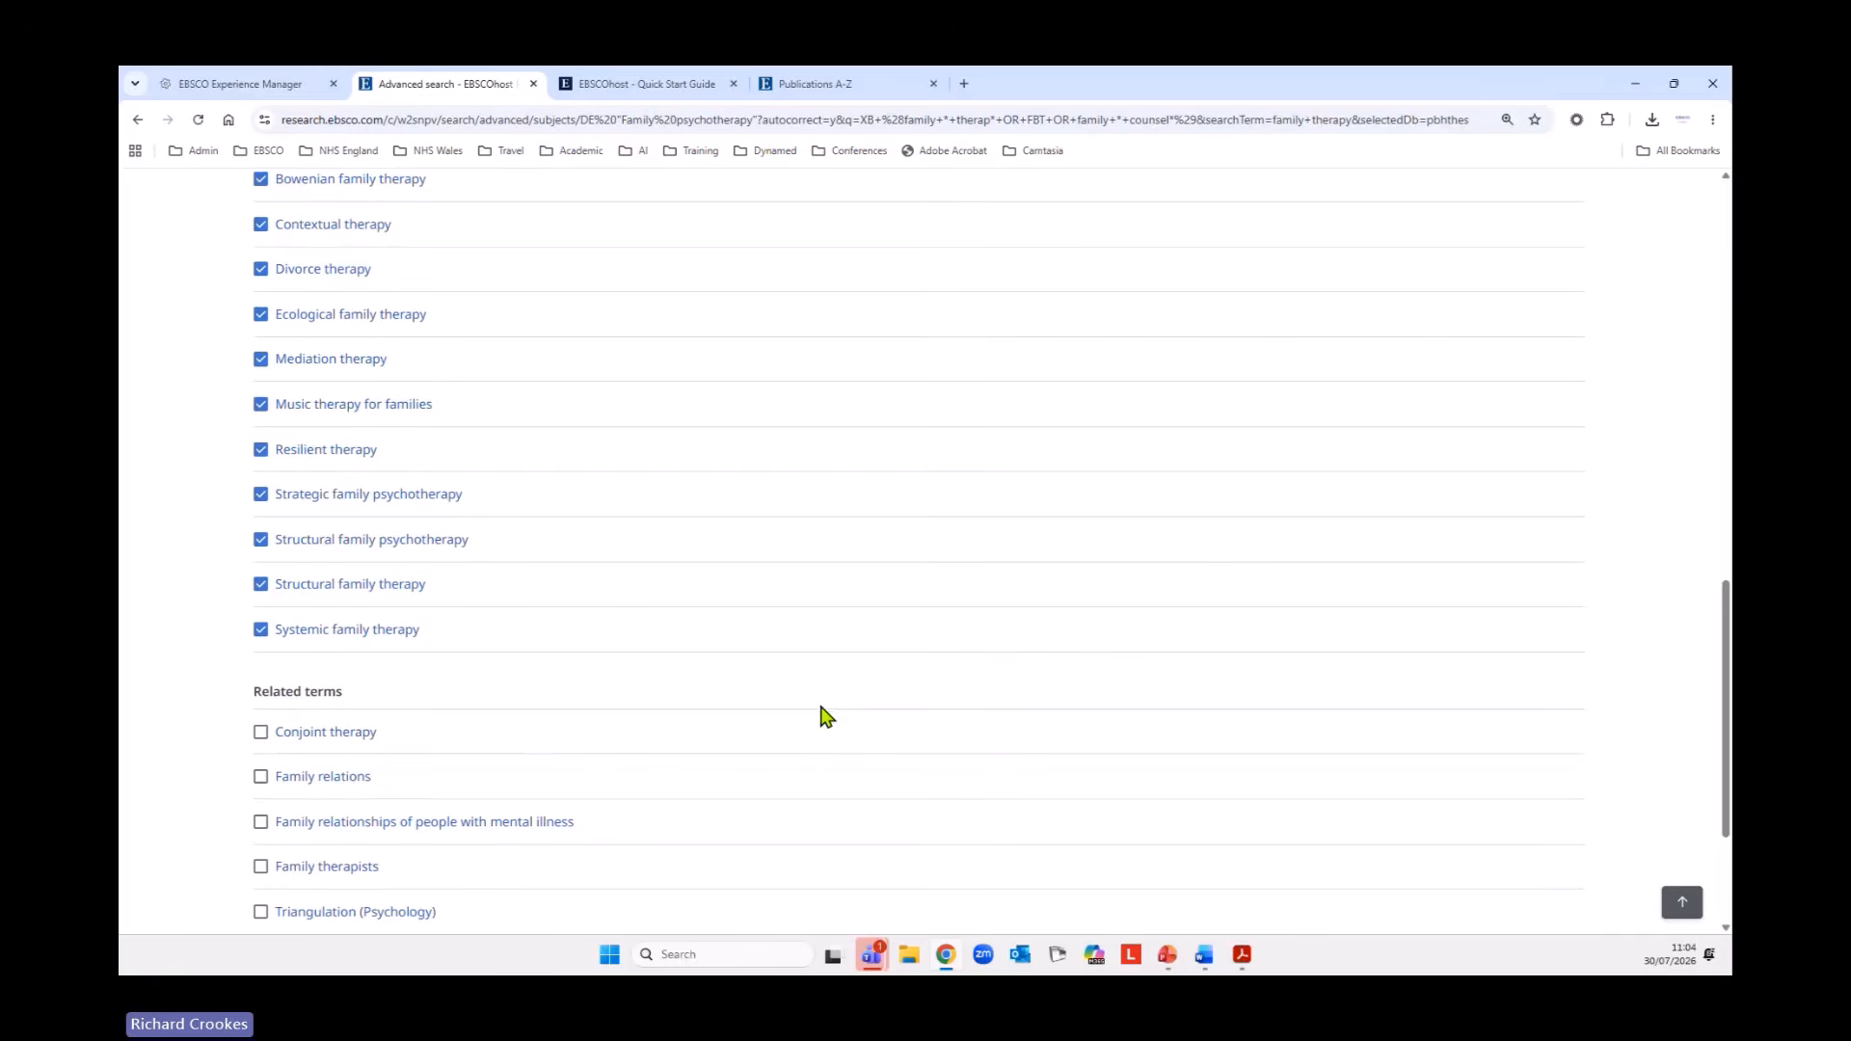
{"action": "scroll", "coordinate": [166, 689], "scroll_direction": "down", "scroll_amount": 1}
{"action": "scroll", "coordinate": [165, 688], "scroll_direction": "down", "scroll_amount": 1}
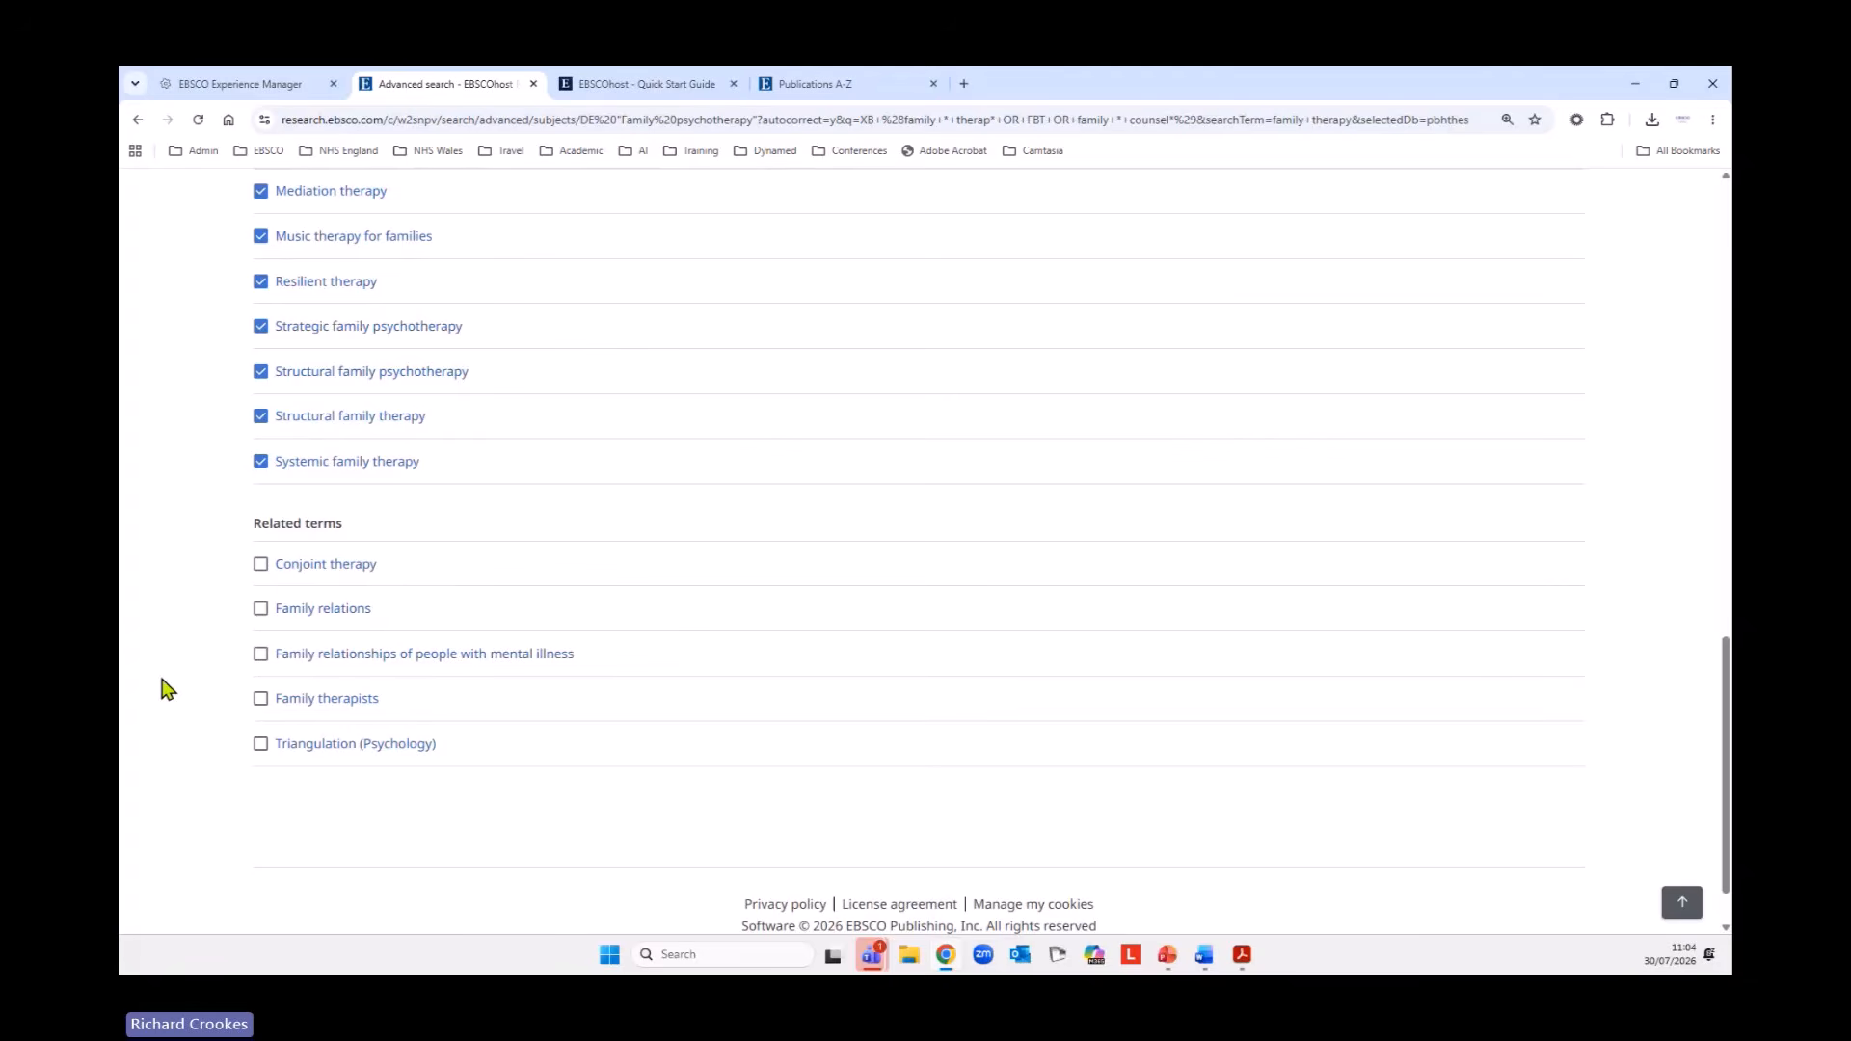
{"action": "left_click", "coordinate": [261, 700]}
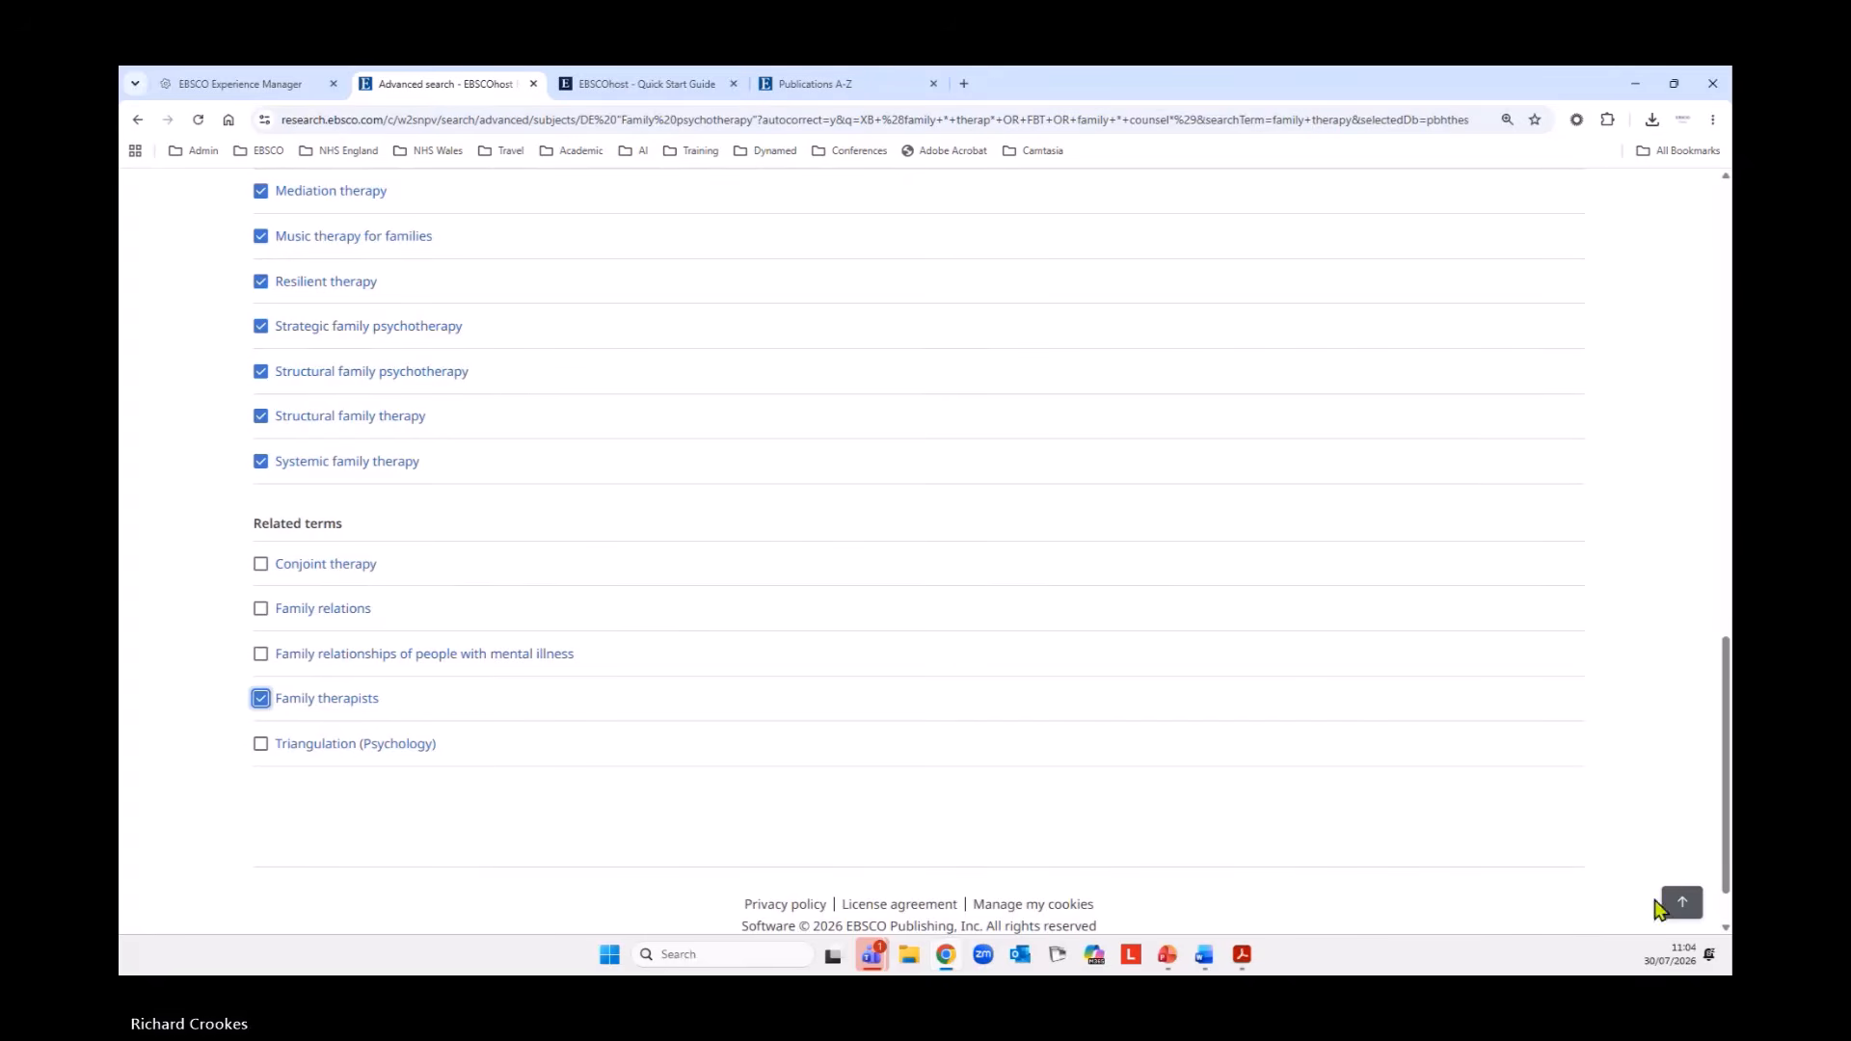
Add the selected family therapy subject terms to the query and run the search.
{"action": "left_click", "coordinate": [1683, 902]}
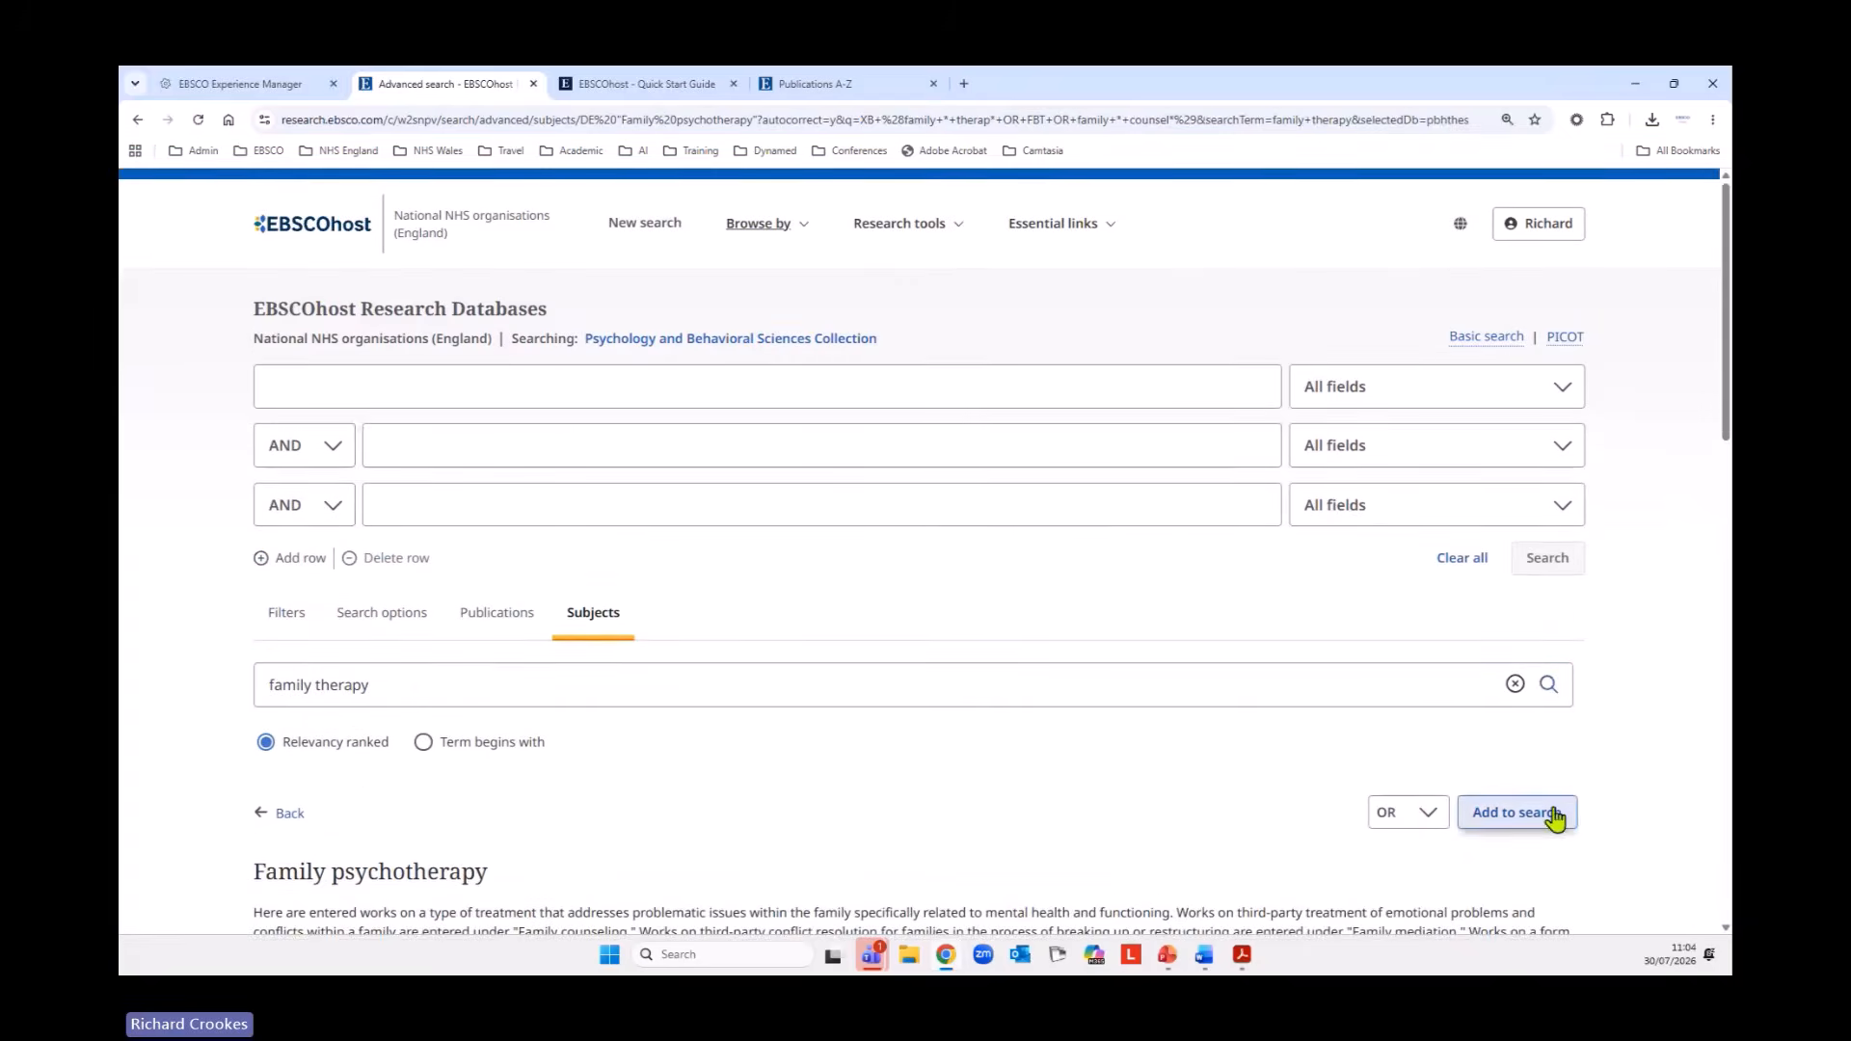
{"action": "left_click", "coordinate": [1553, 814]}
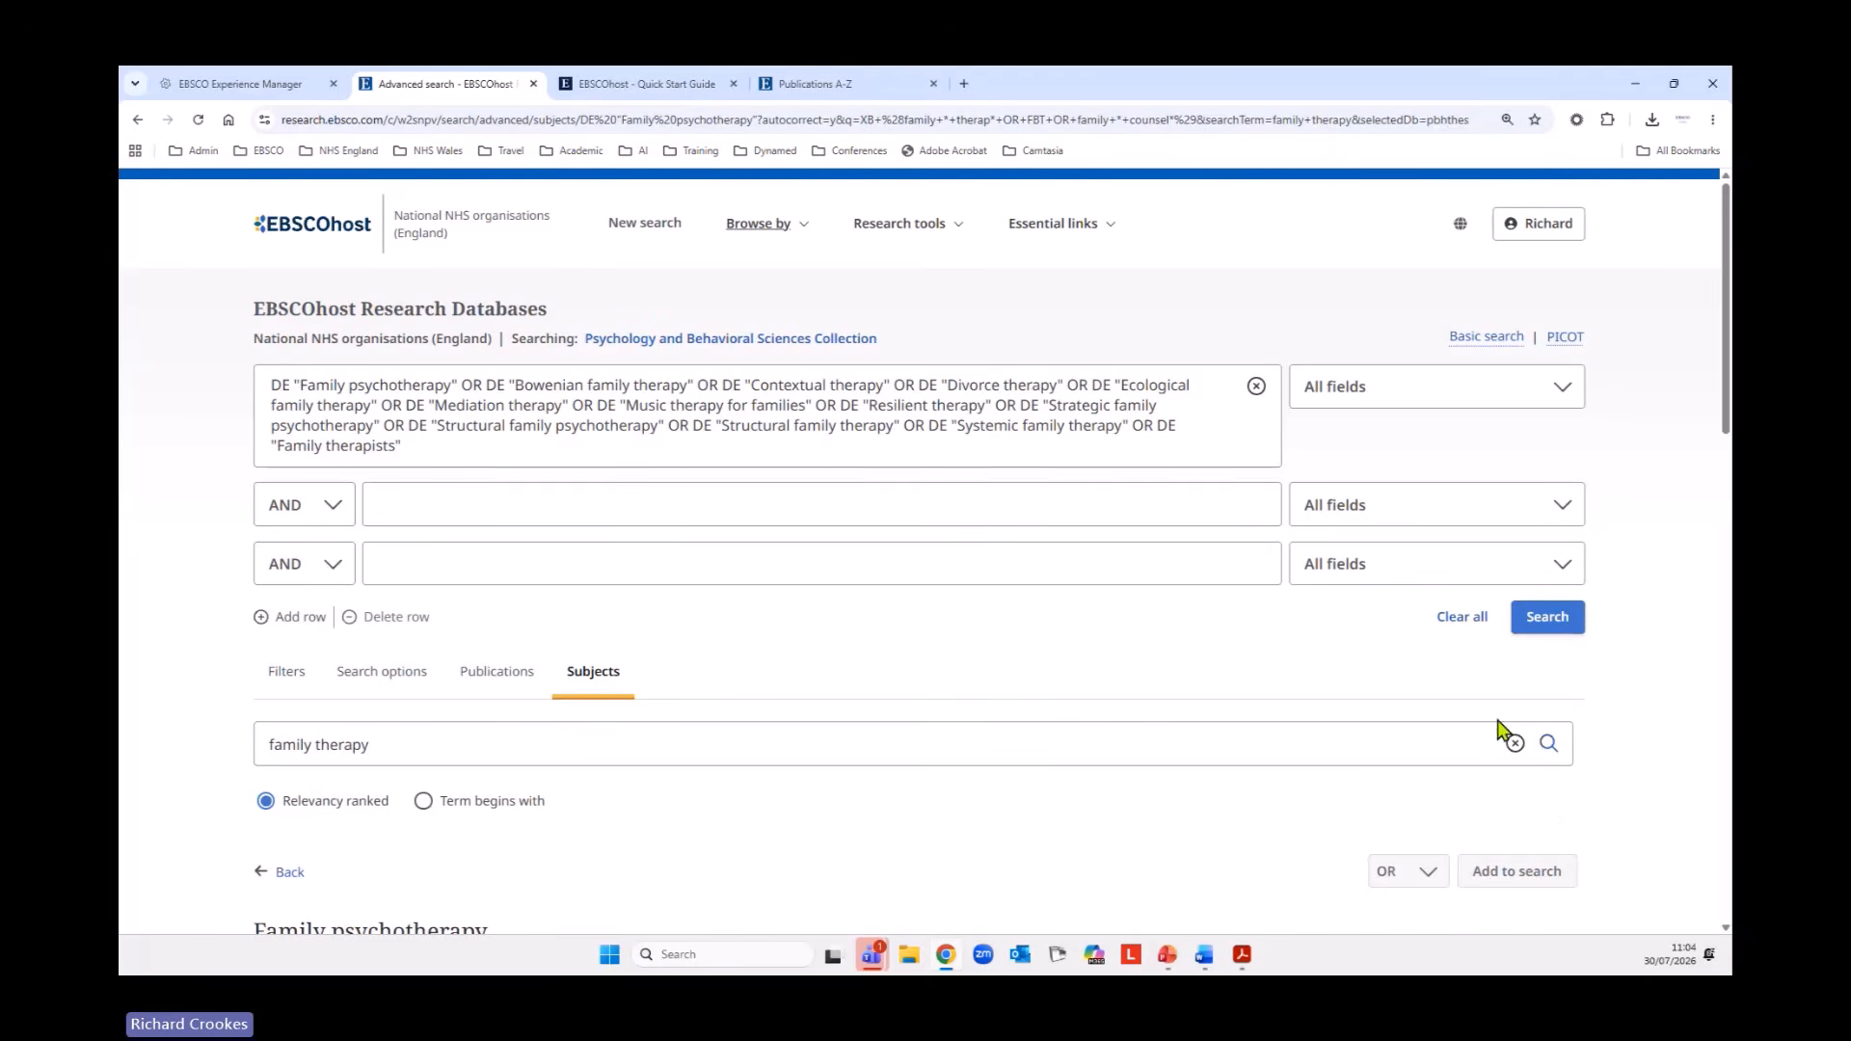
{"action": "left_click", "coordinate": [1548, 623]}
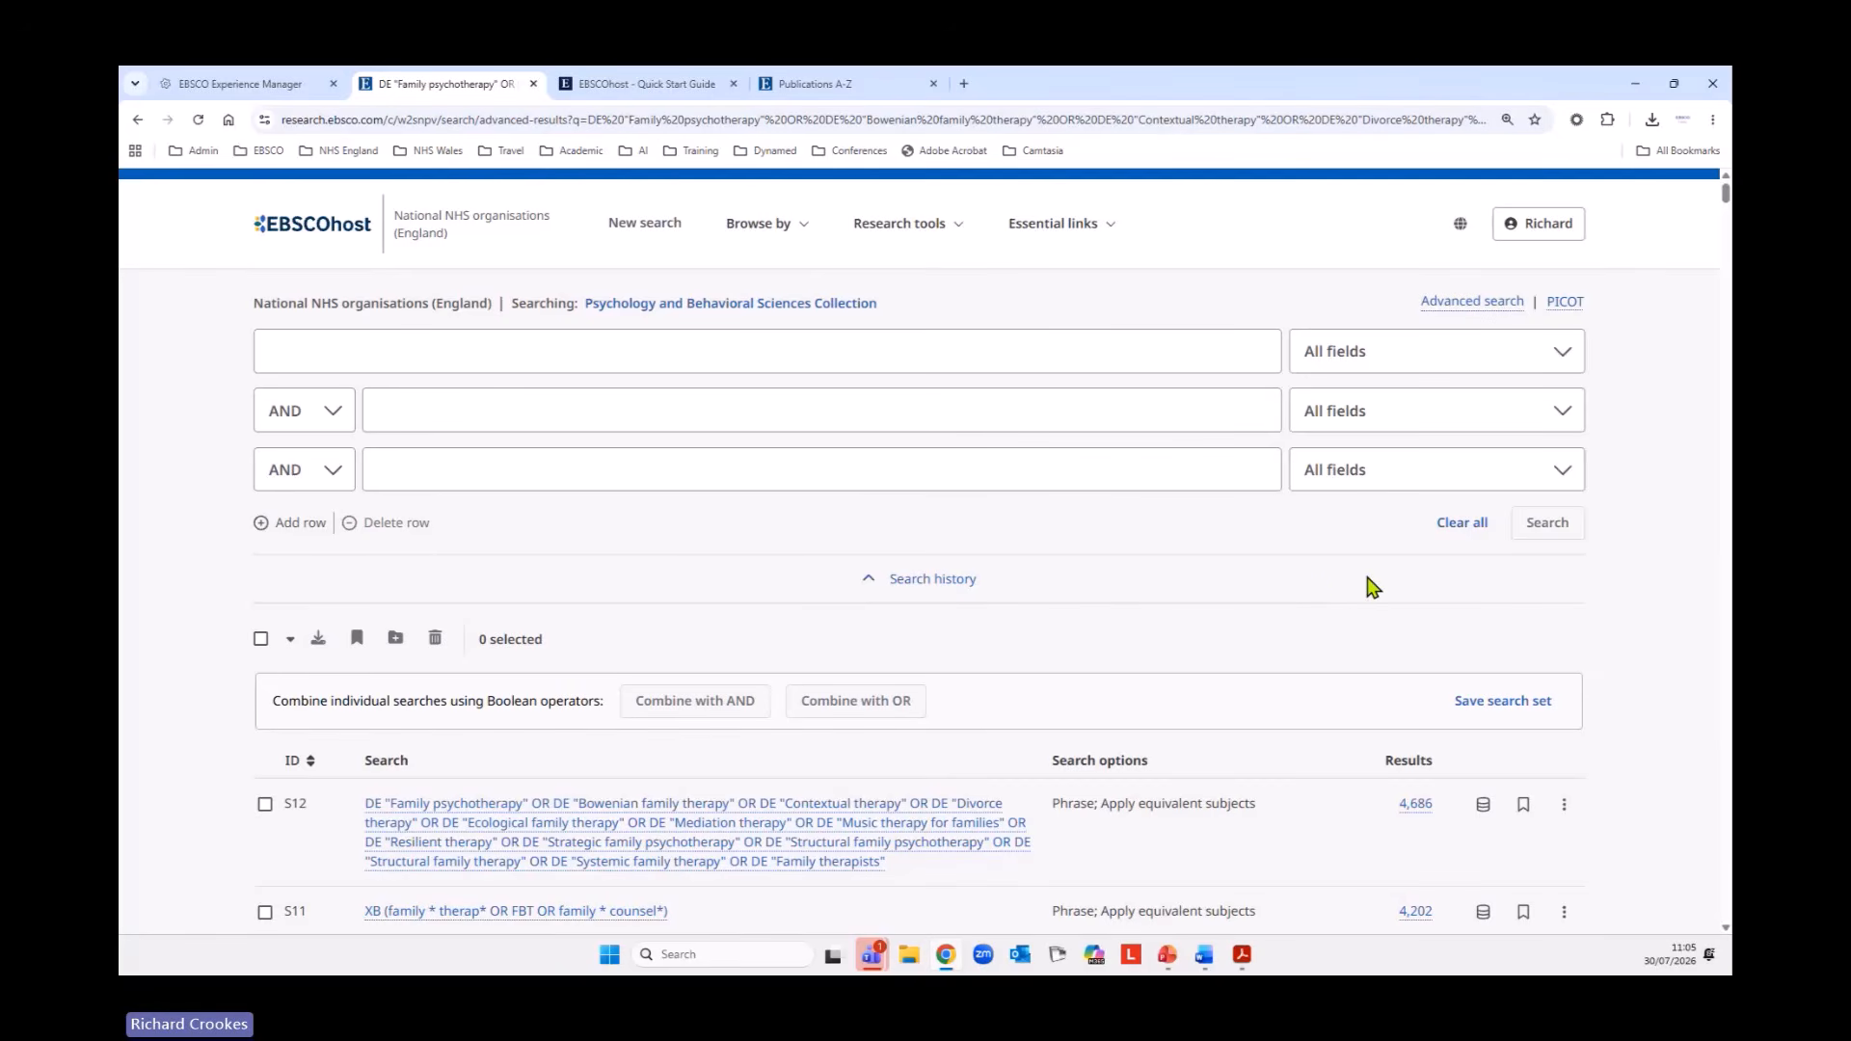
Combine the family therapy keyword search S11 and subject search S12 with OR and run the combined search.
{"action": "scroll", "coordinate": [1350, 588], "scroll_direction": "down", "scroll_amount": 3}
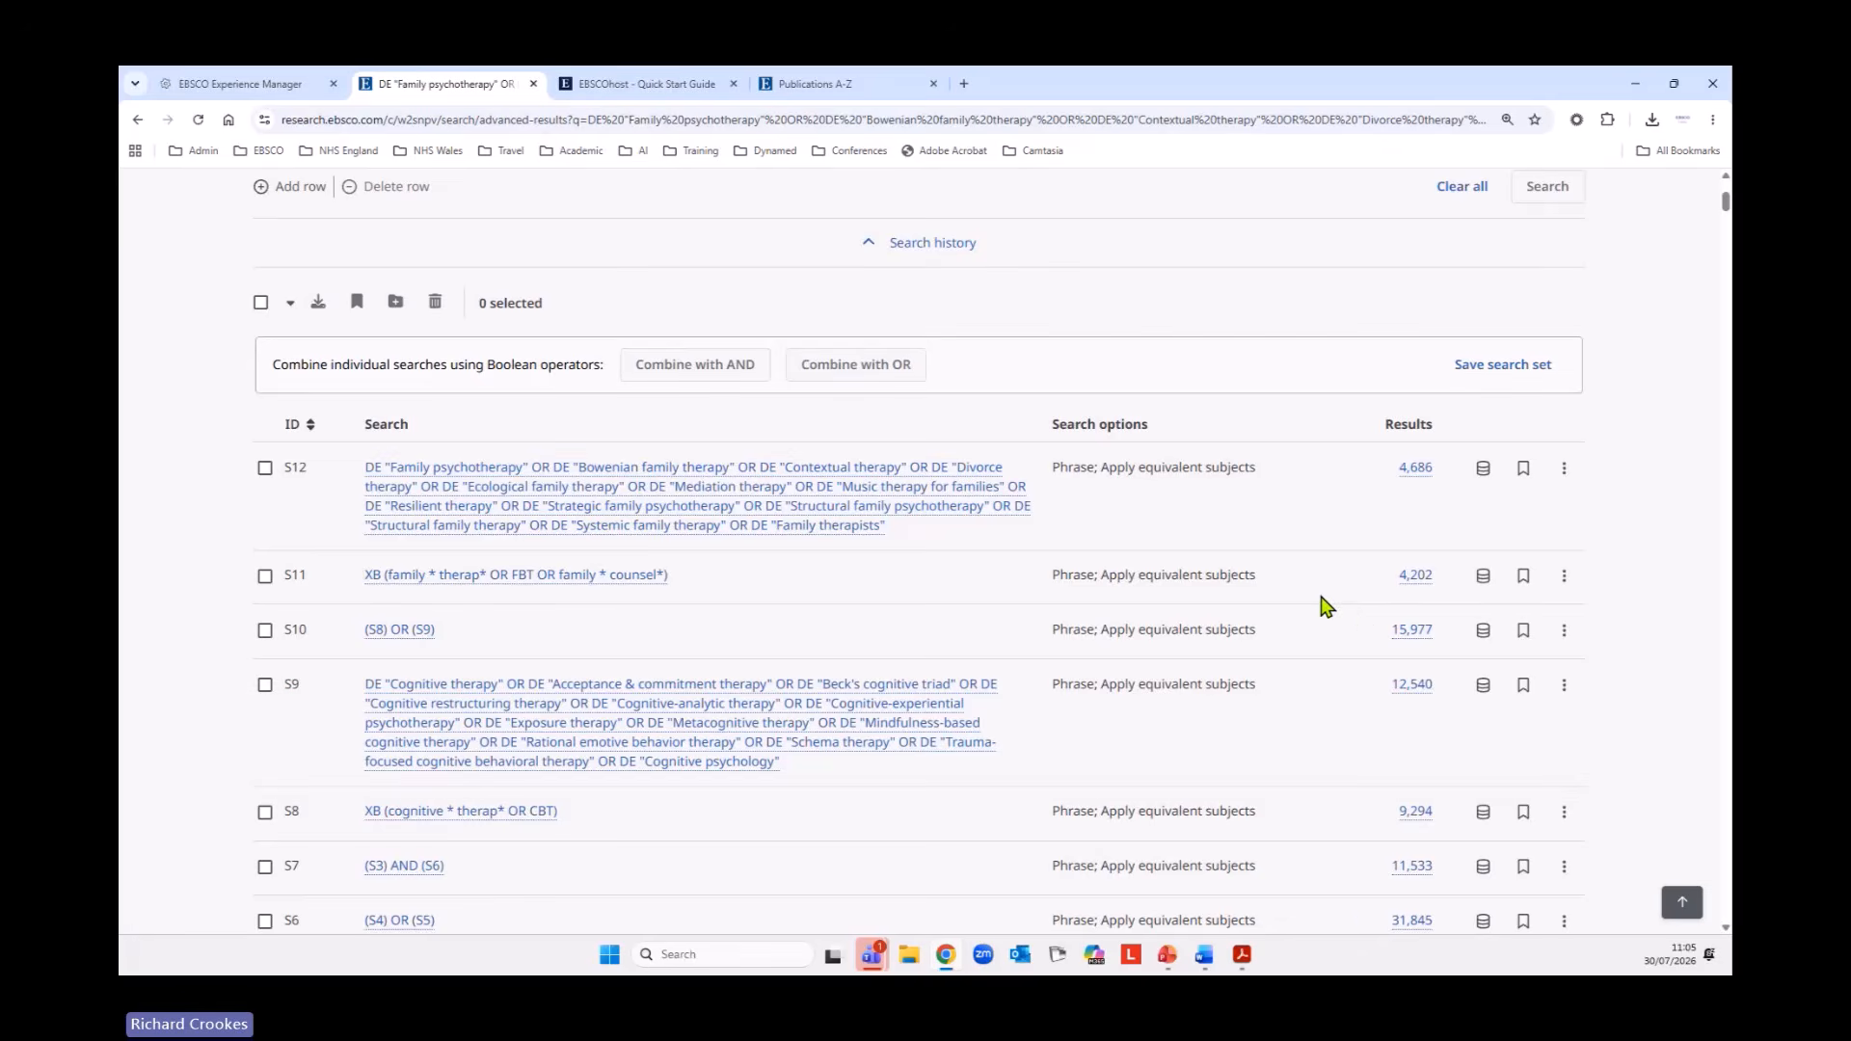
{"action": "left_click", "coordinate": [264, 576]}
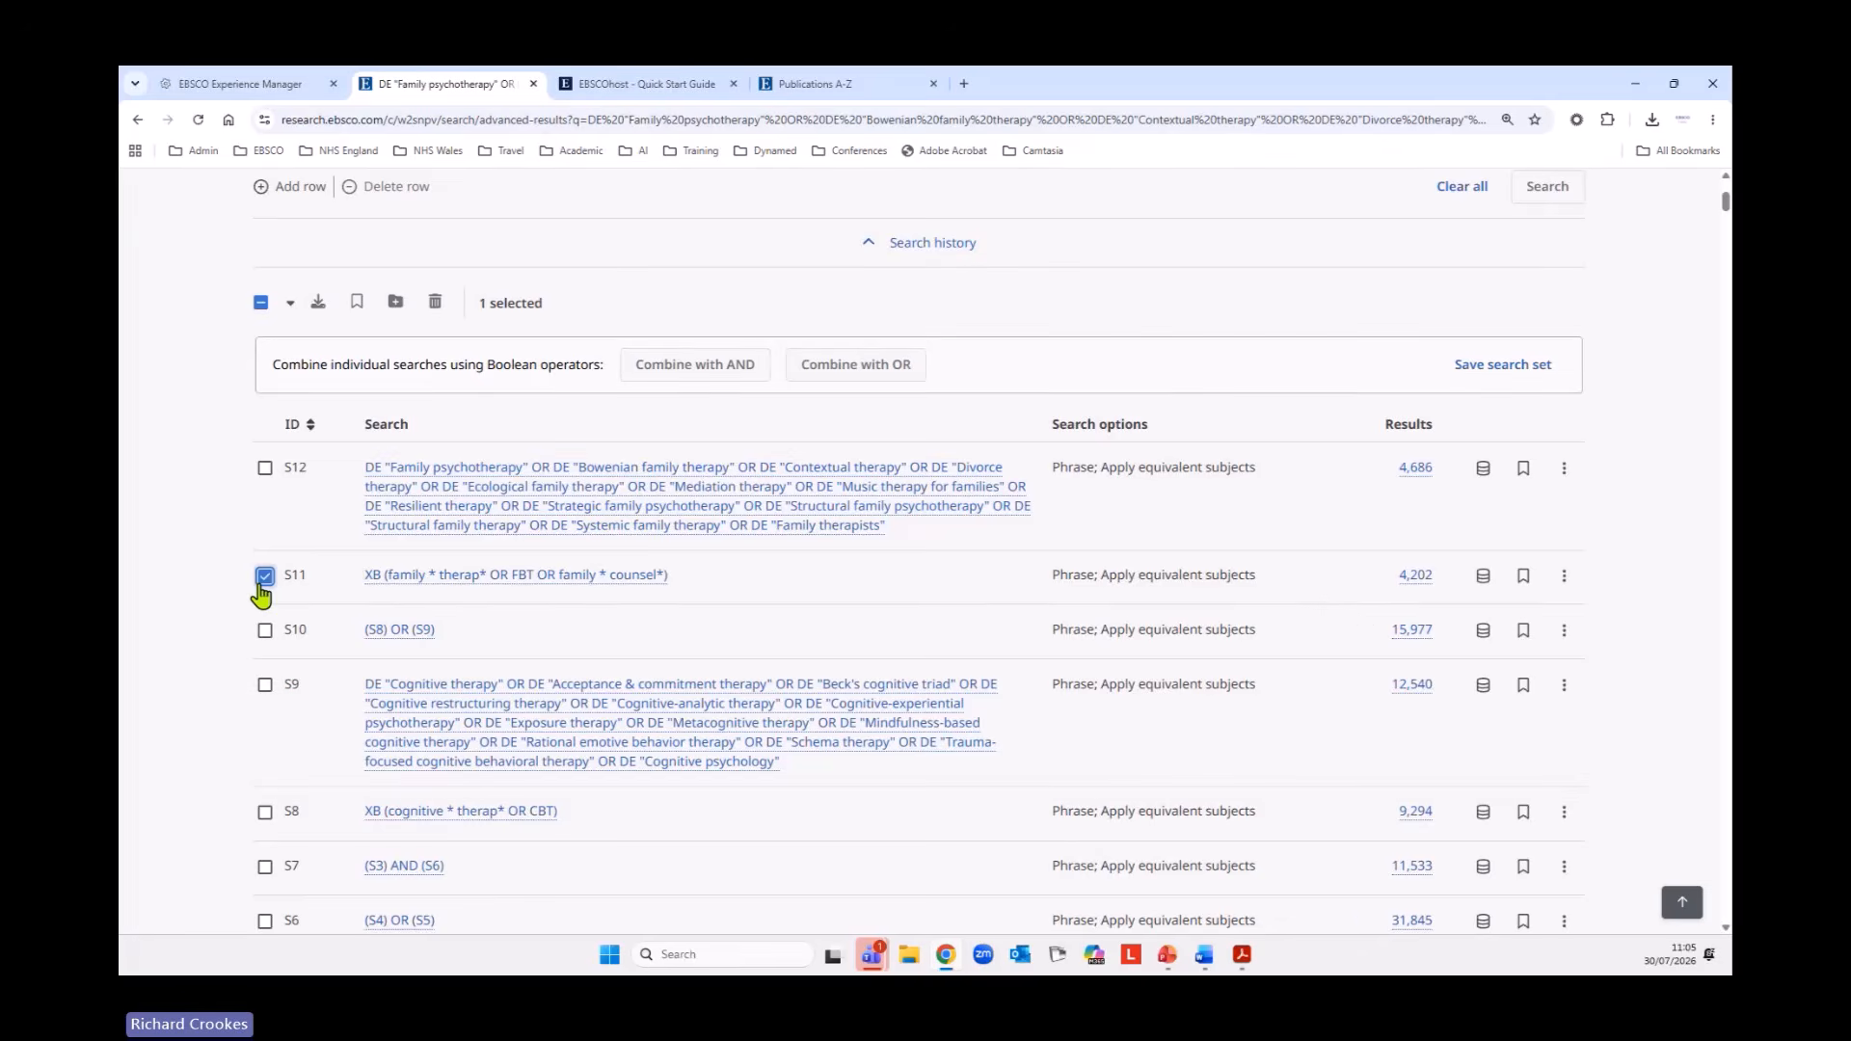
{"action": "left_click", "coordinate": [265, 469]}
{"action": "scroll", "coordinate": [550, 711], "scroll_direction": "up", "scroll_amount": 2}
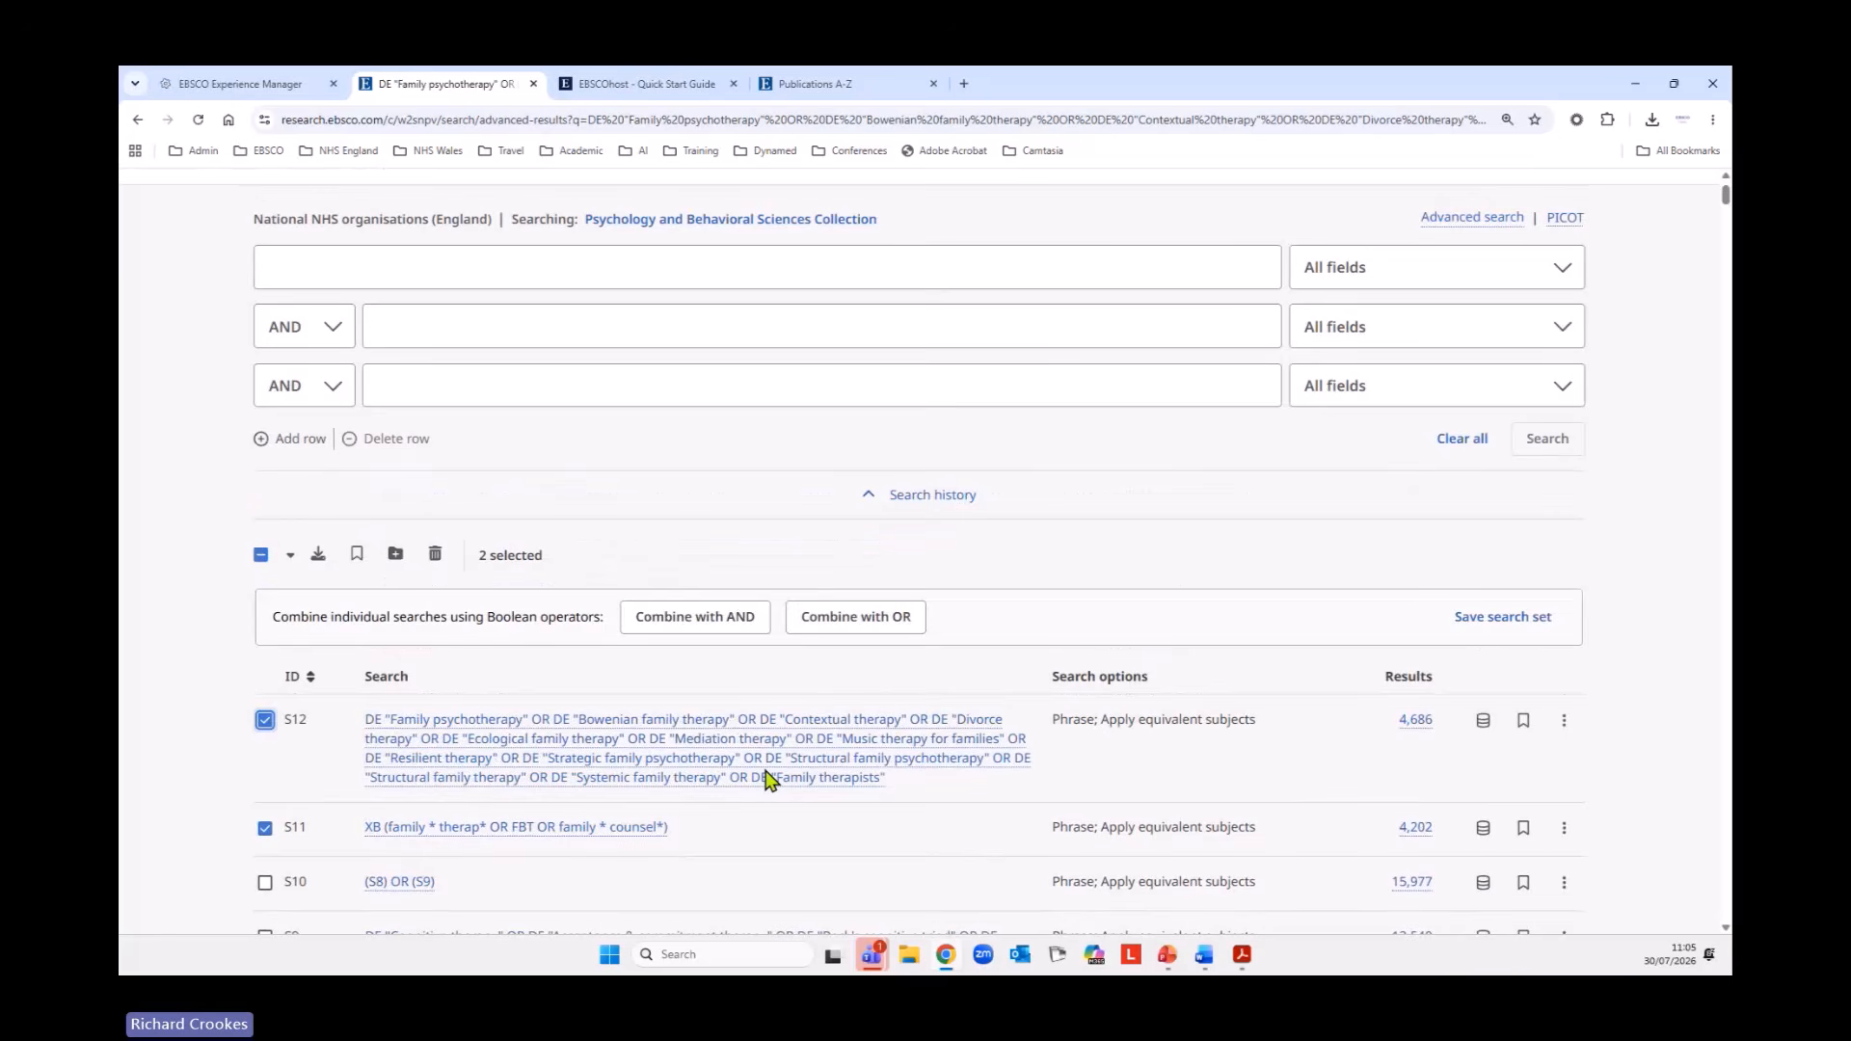
{"action": "left_click", "coordinate": [865, 622]}
{"action": "left_click", "coordinate": [1547, 436]}
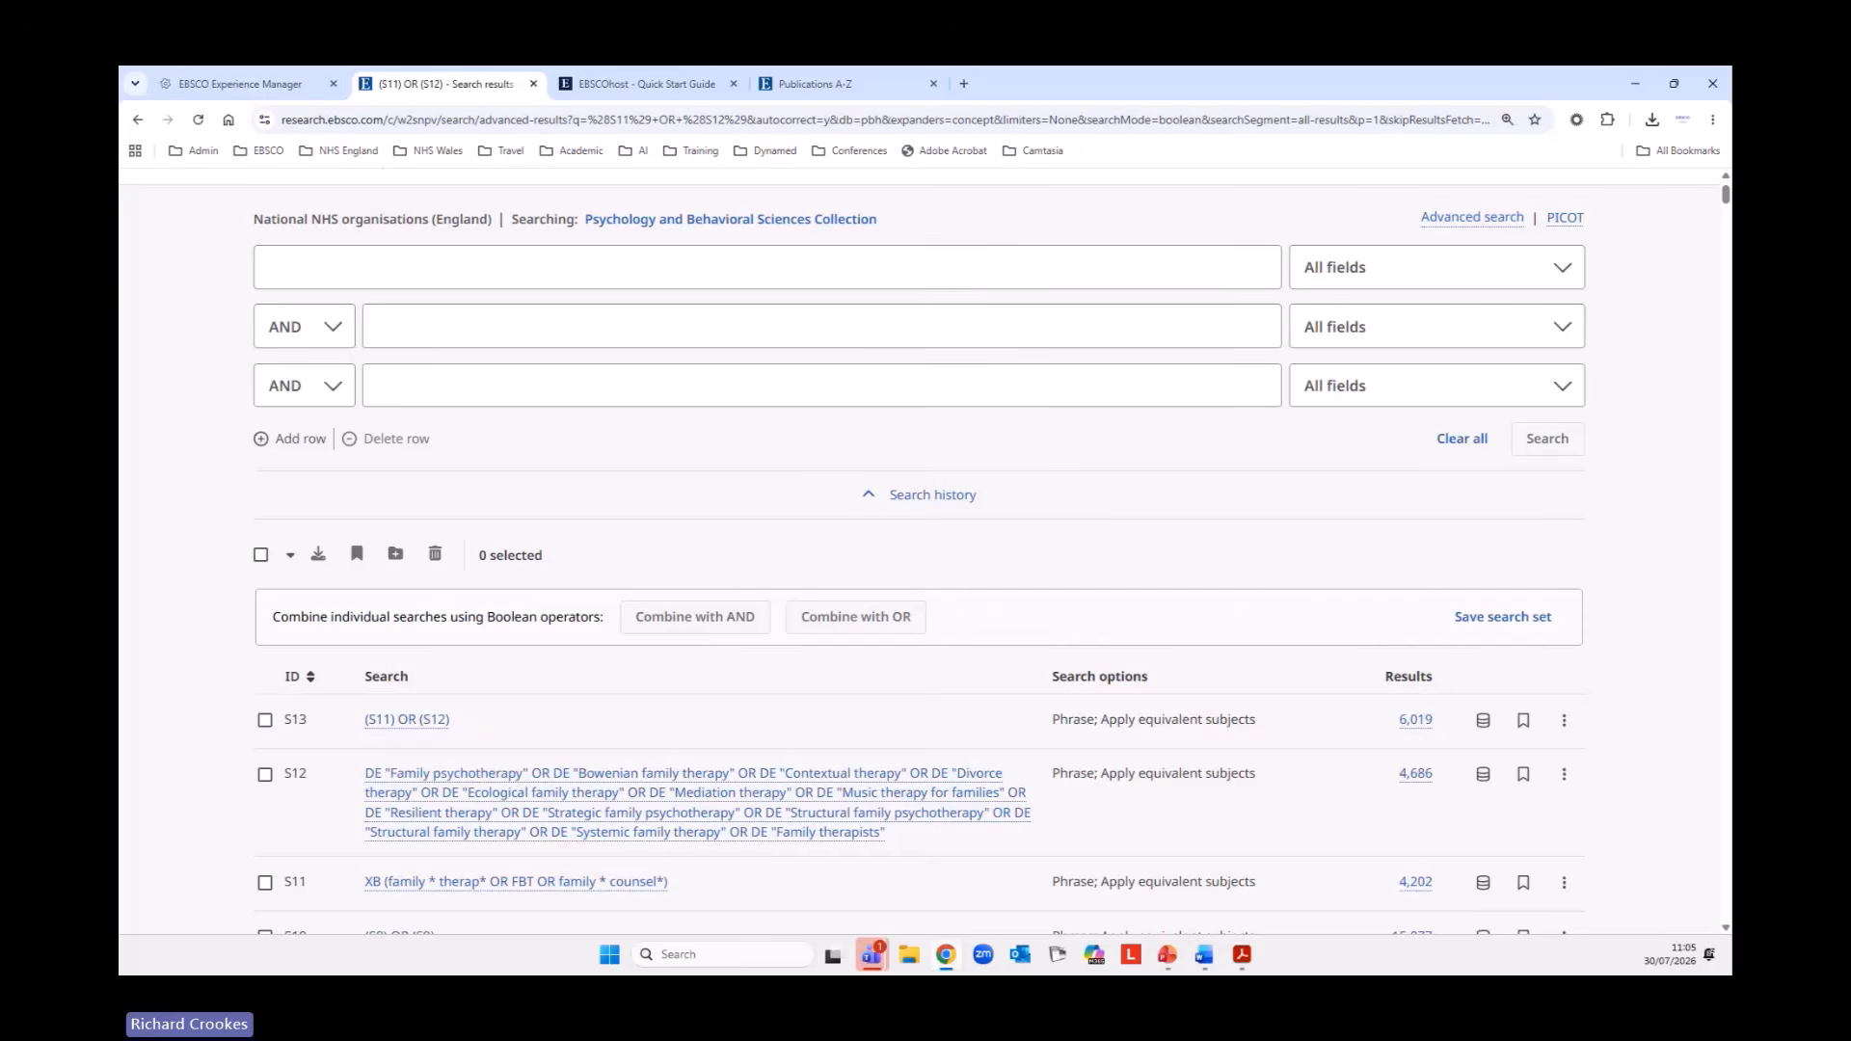
Sort the search history by ID in ascending order and review the searches S1 to S13.
{"action": "key", "text": "alt+Tab"}
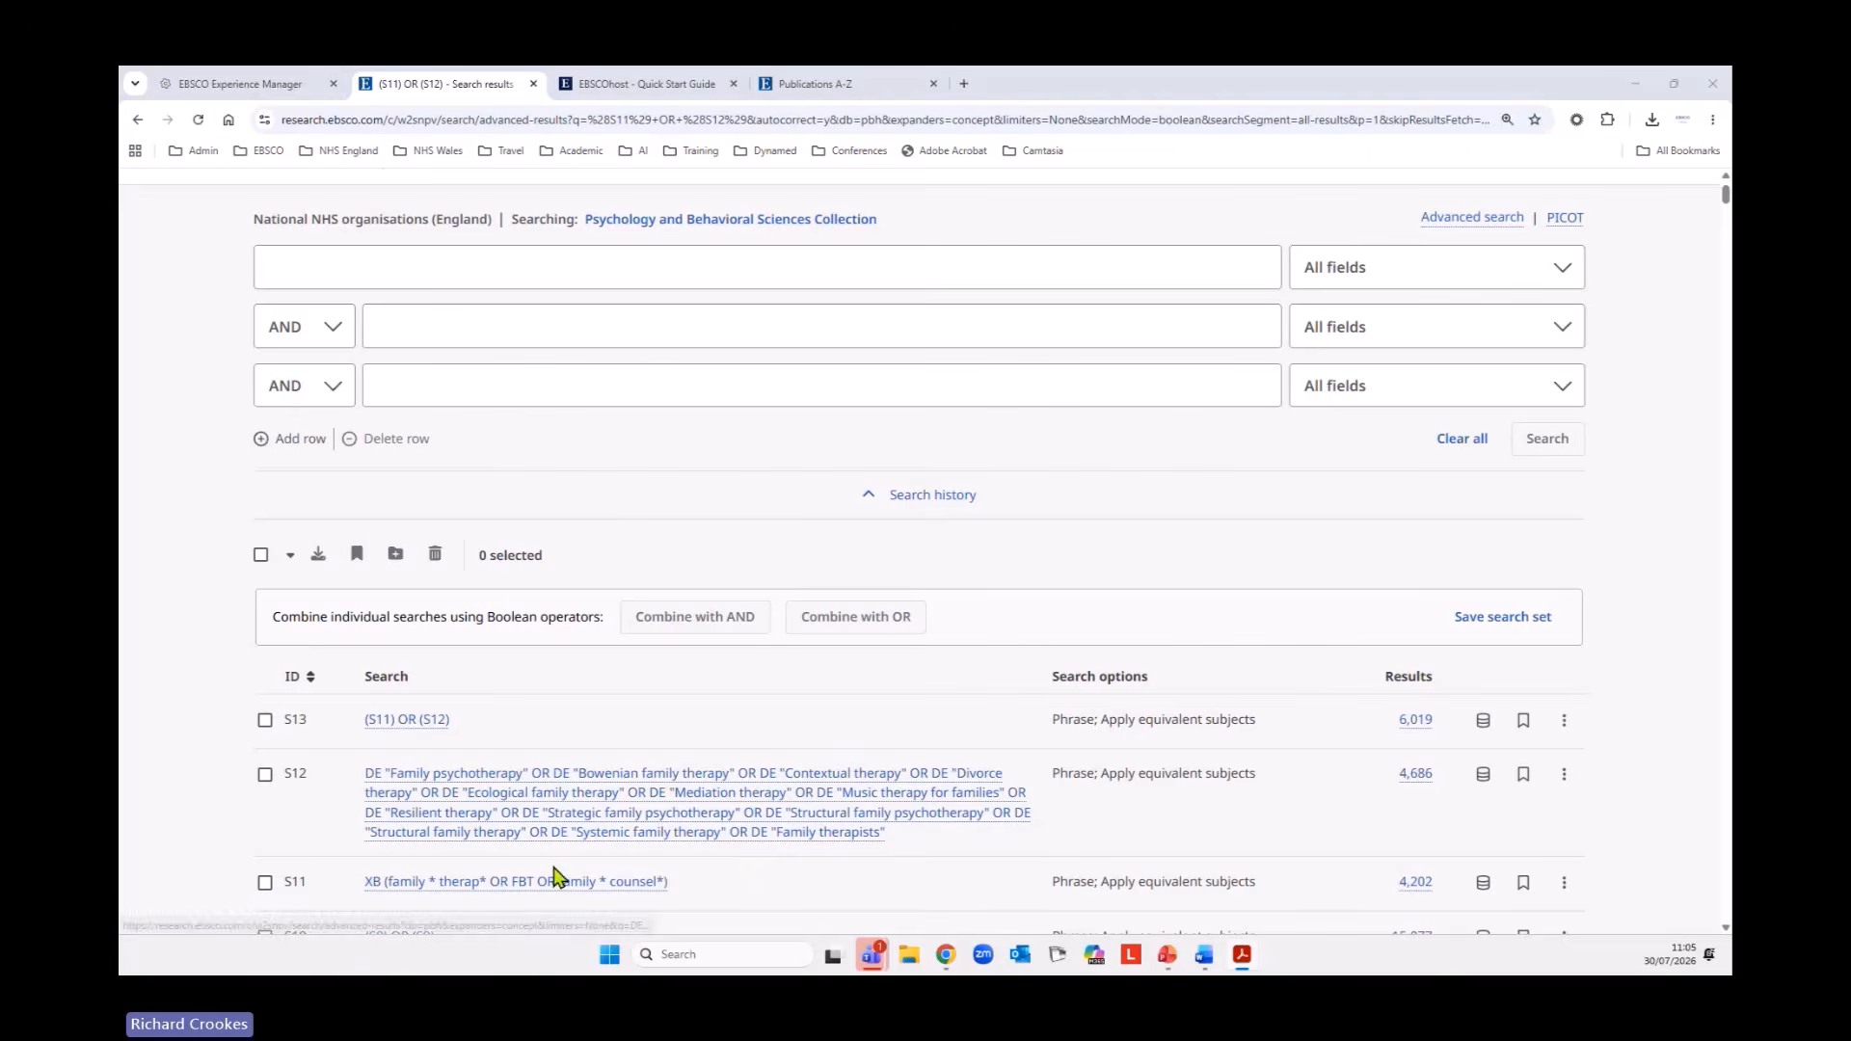
{"action": "left_click", "coordinate": [294, 681]}
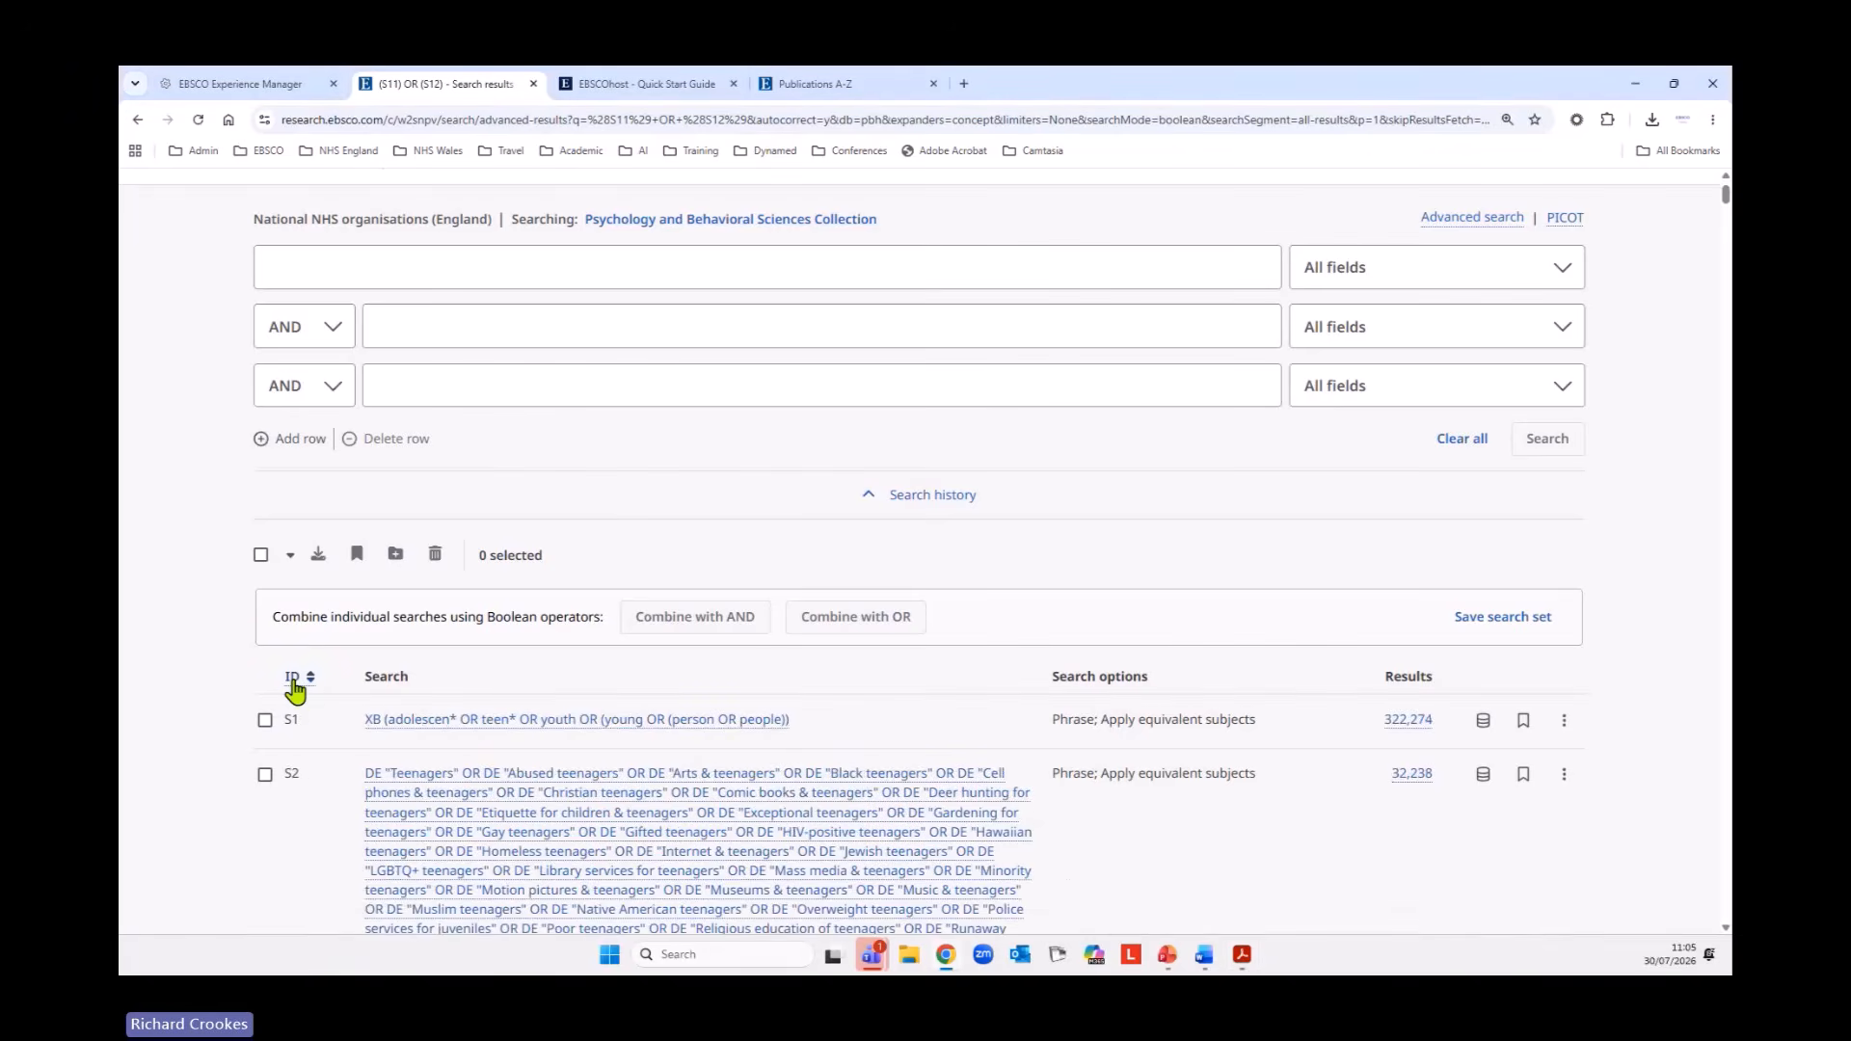
{"action": "scroll", "coordinate": [845, 776], "scroll_direction": "down", "scroll_amount": 1}
{"action": "scroll", "coordinate": [848, 769], "scroll_direction": "down", "scroll_amount": 15}
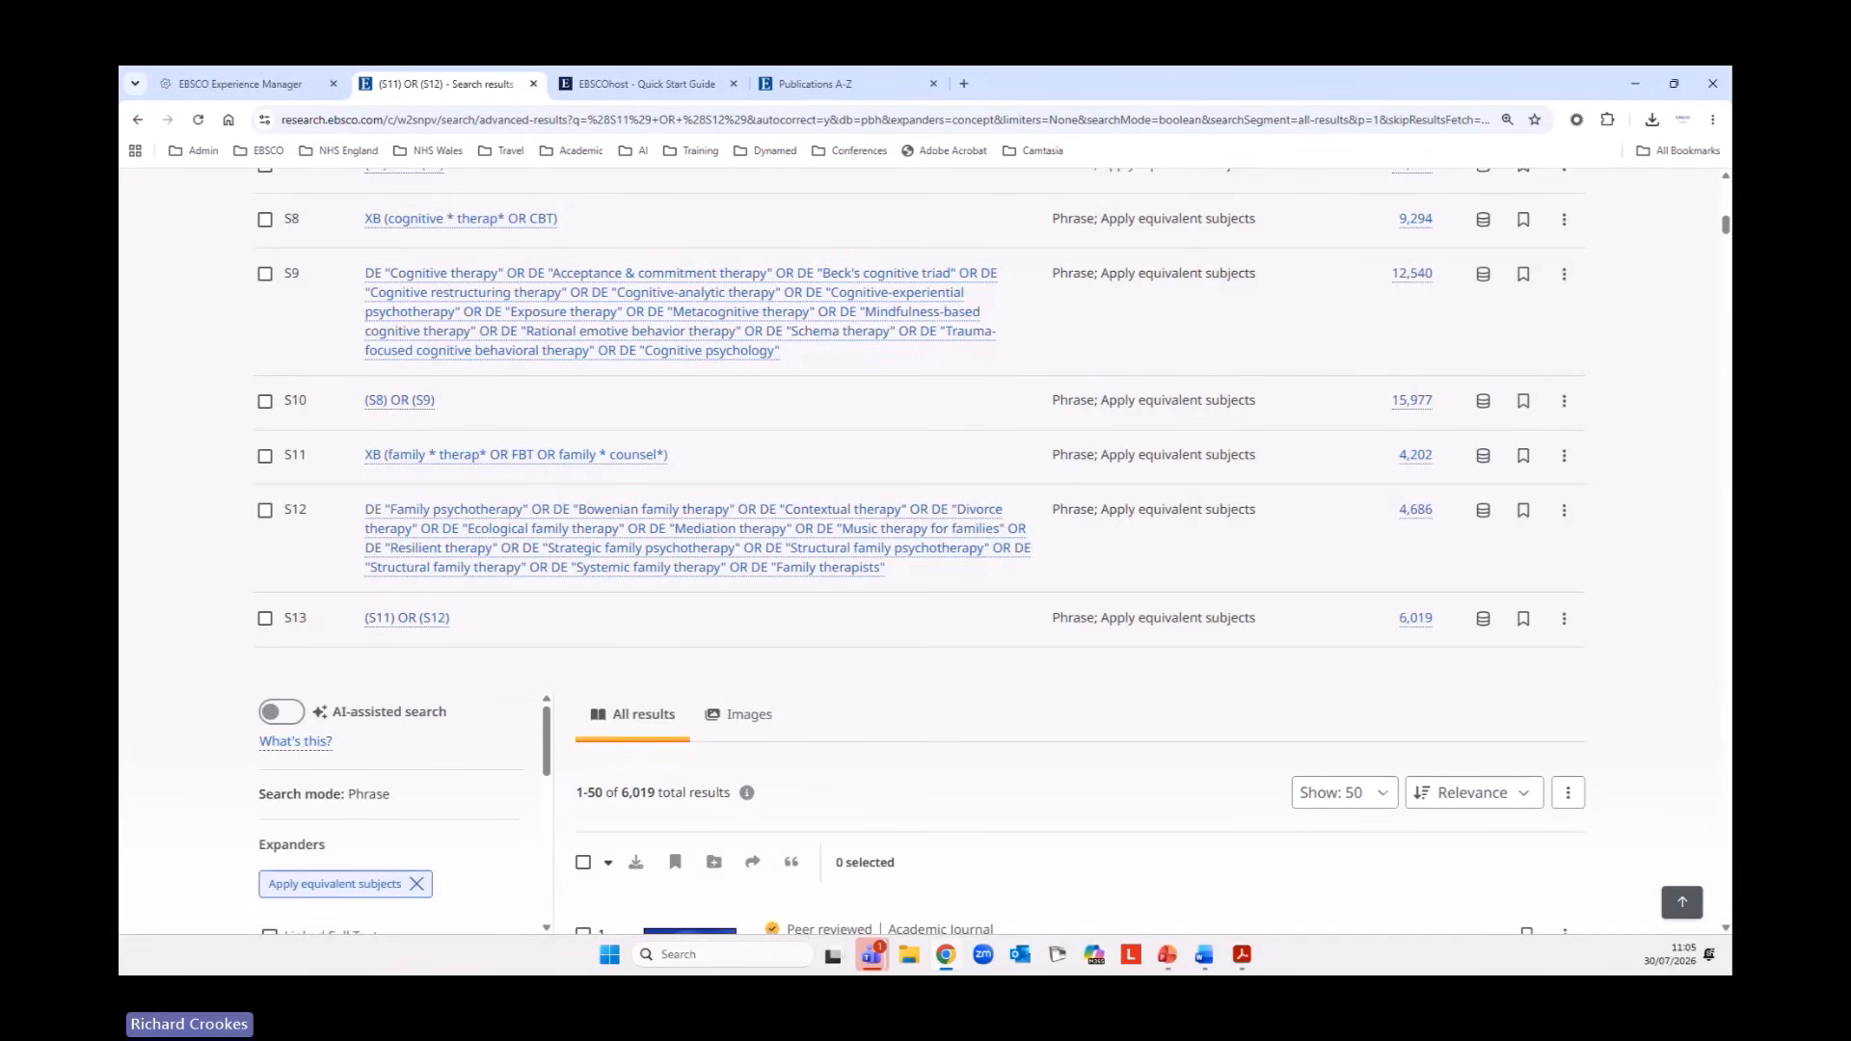
{"action": "scroll", "coordinate": [1061, 730], "scroll_direction": "up", "scroll_amount": 3}
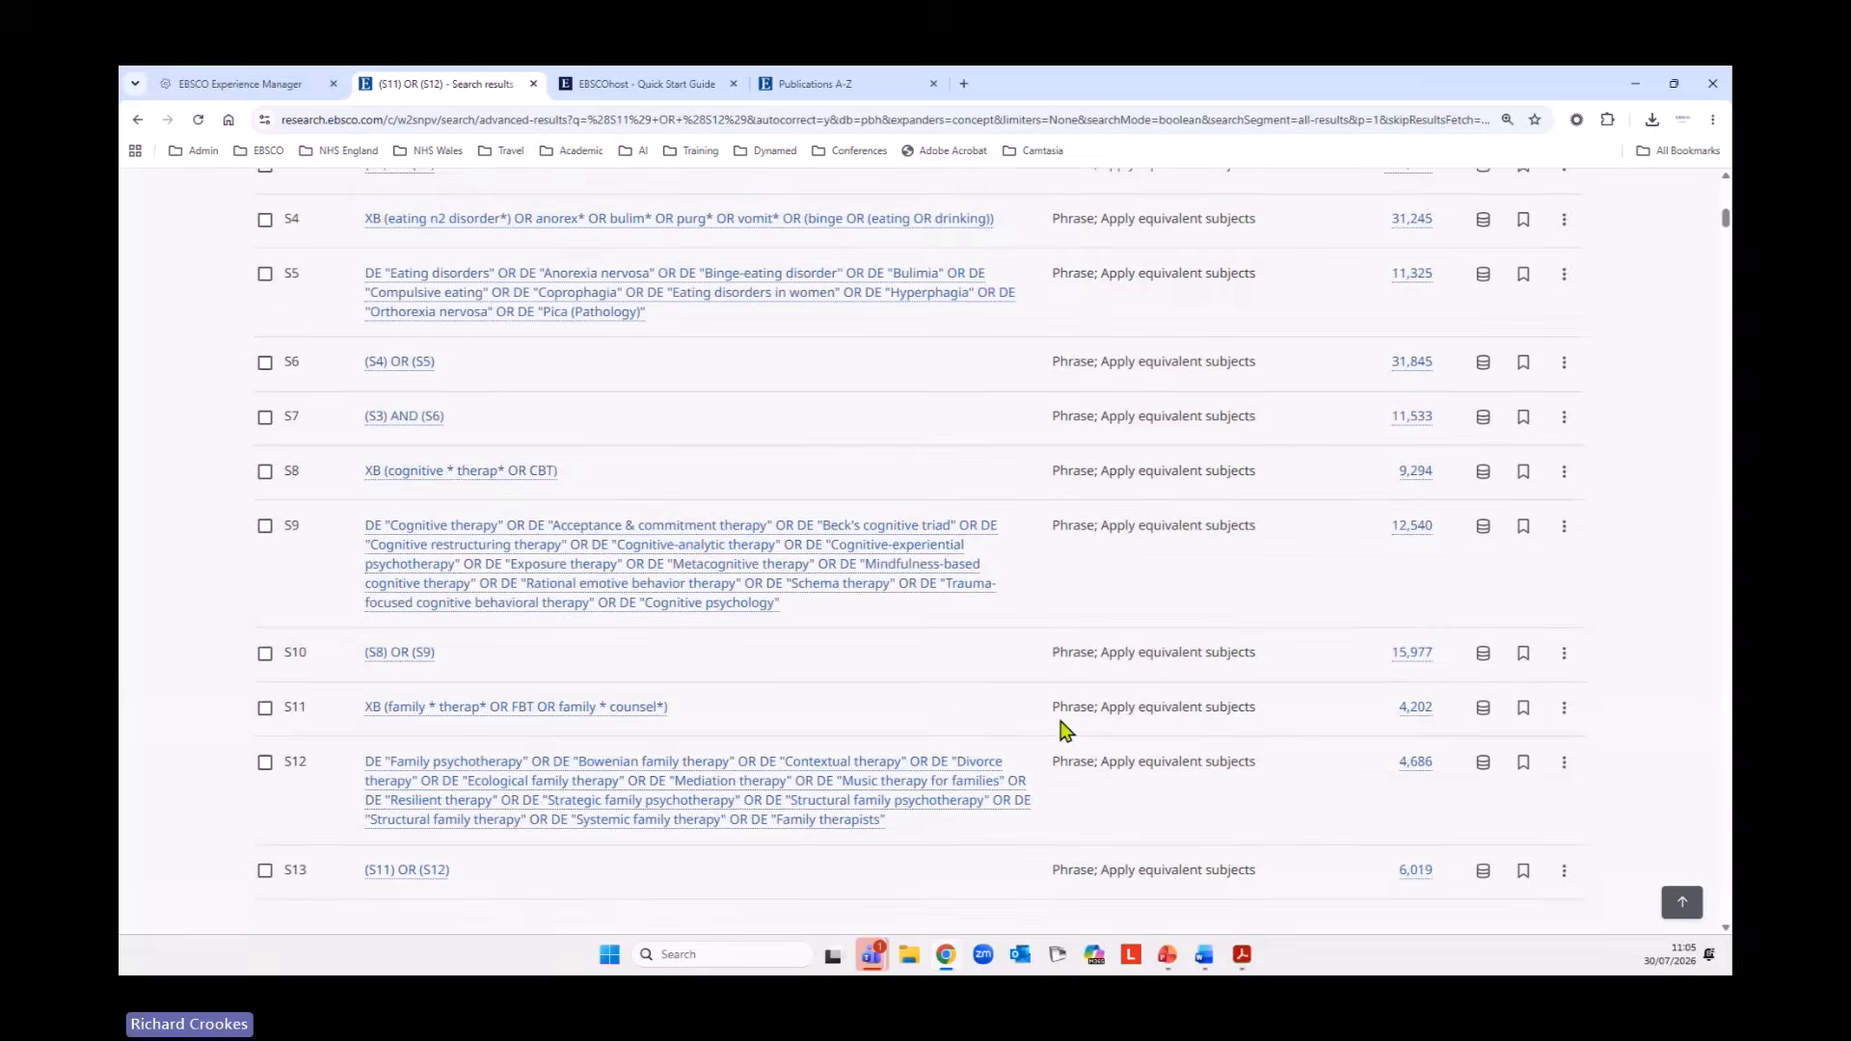
{"action": "scroll", "coordinate": [1061, 730], "scroll_direction": "up", "scroll_amount": 8}
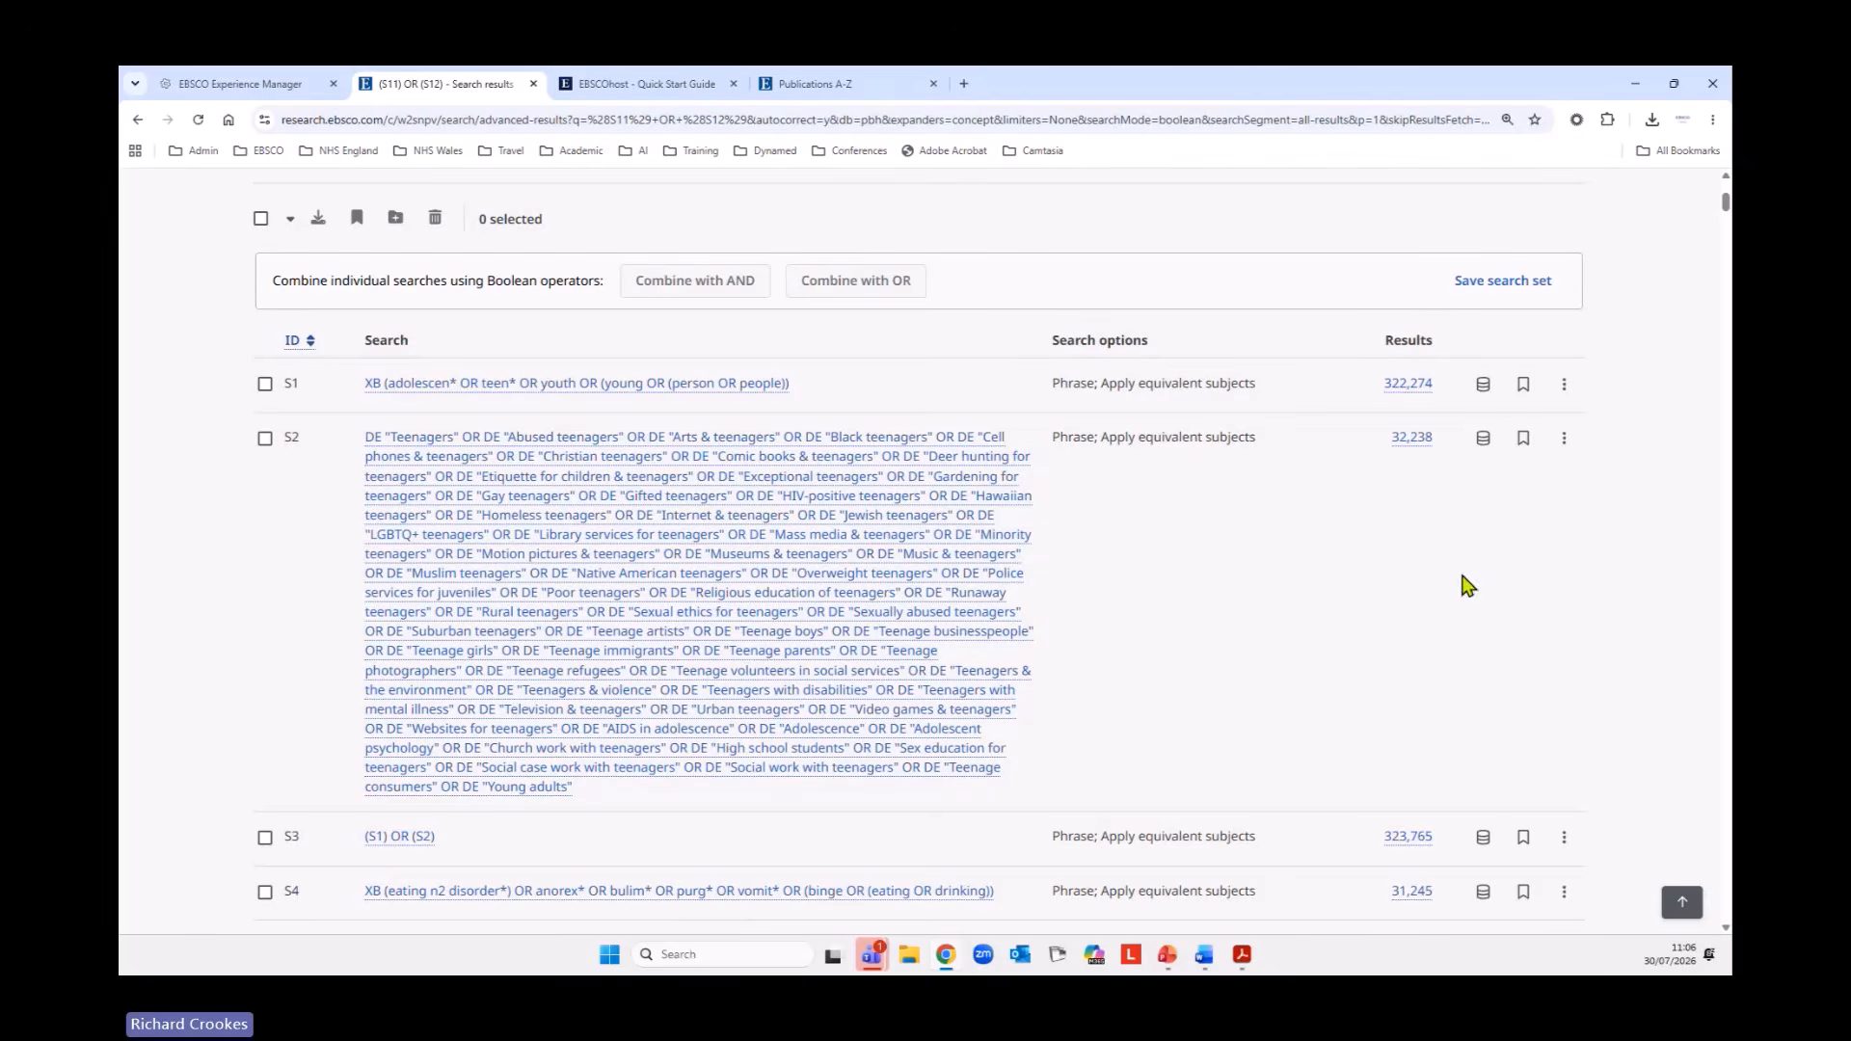
{"action": "scroll", "coordinate": [1157, 626], "scroll_direction": "down", "scroll_amount": 3}
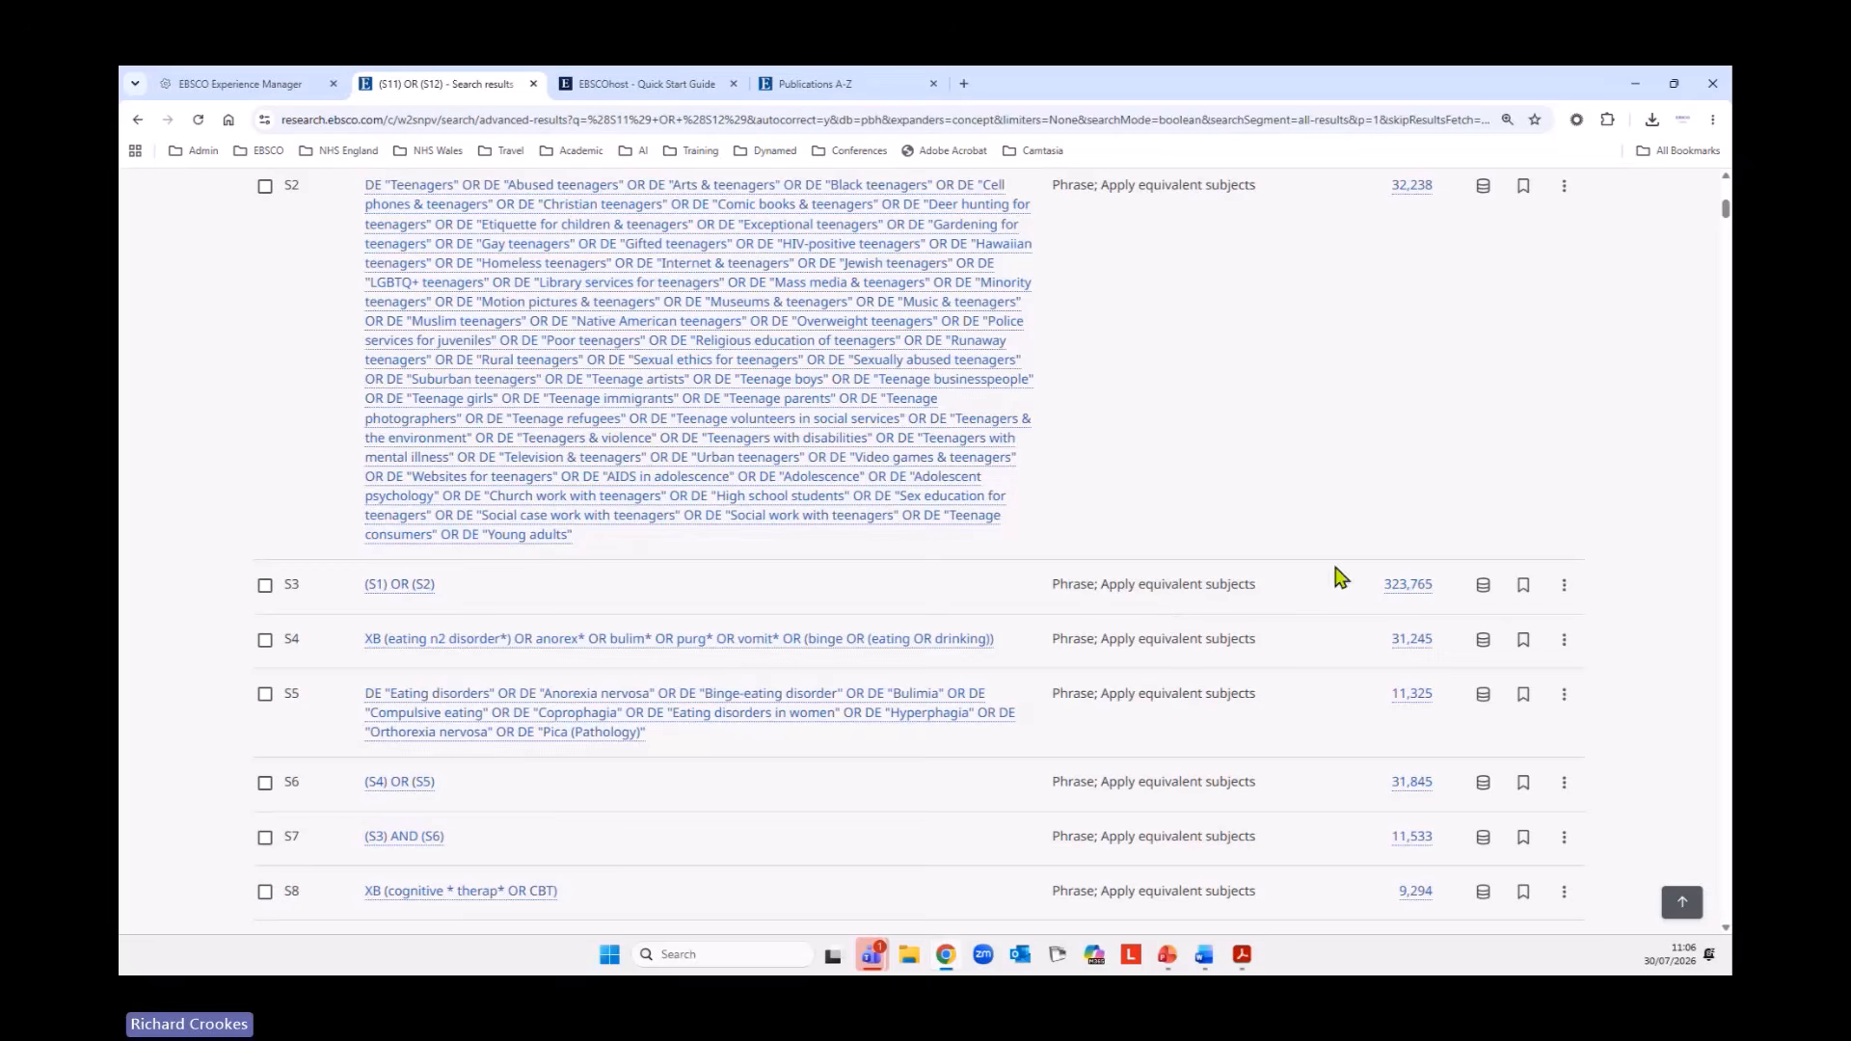
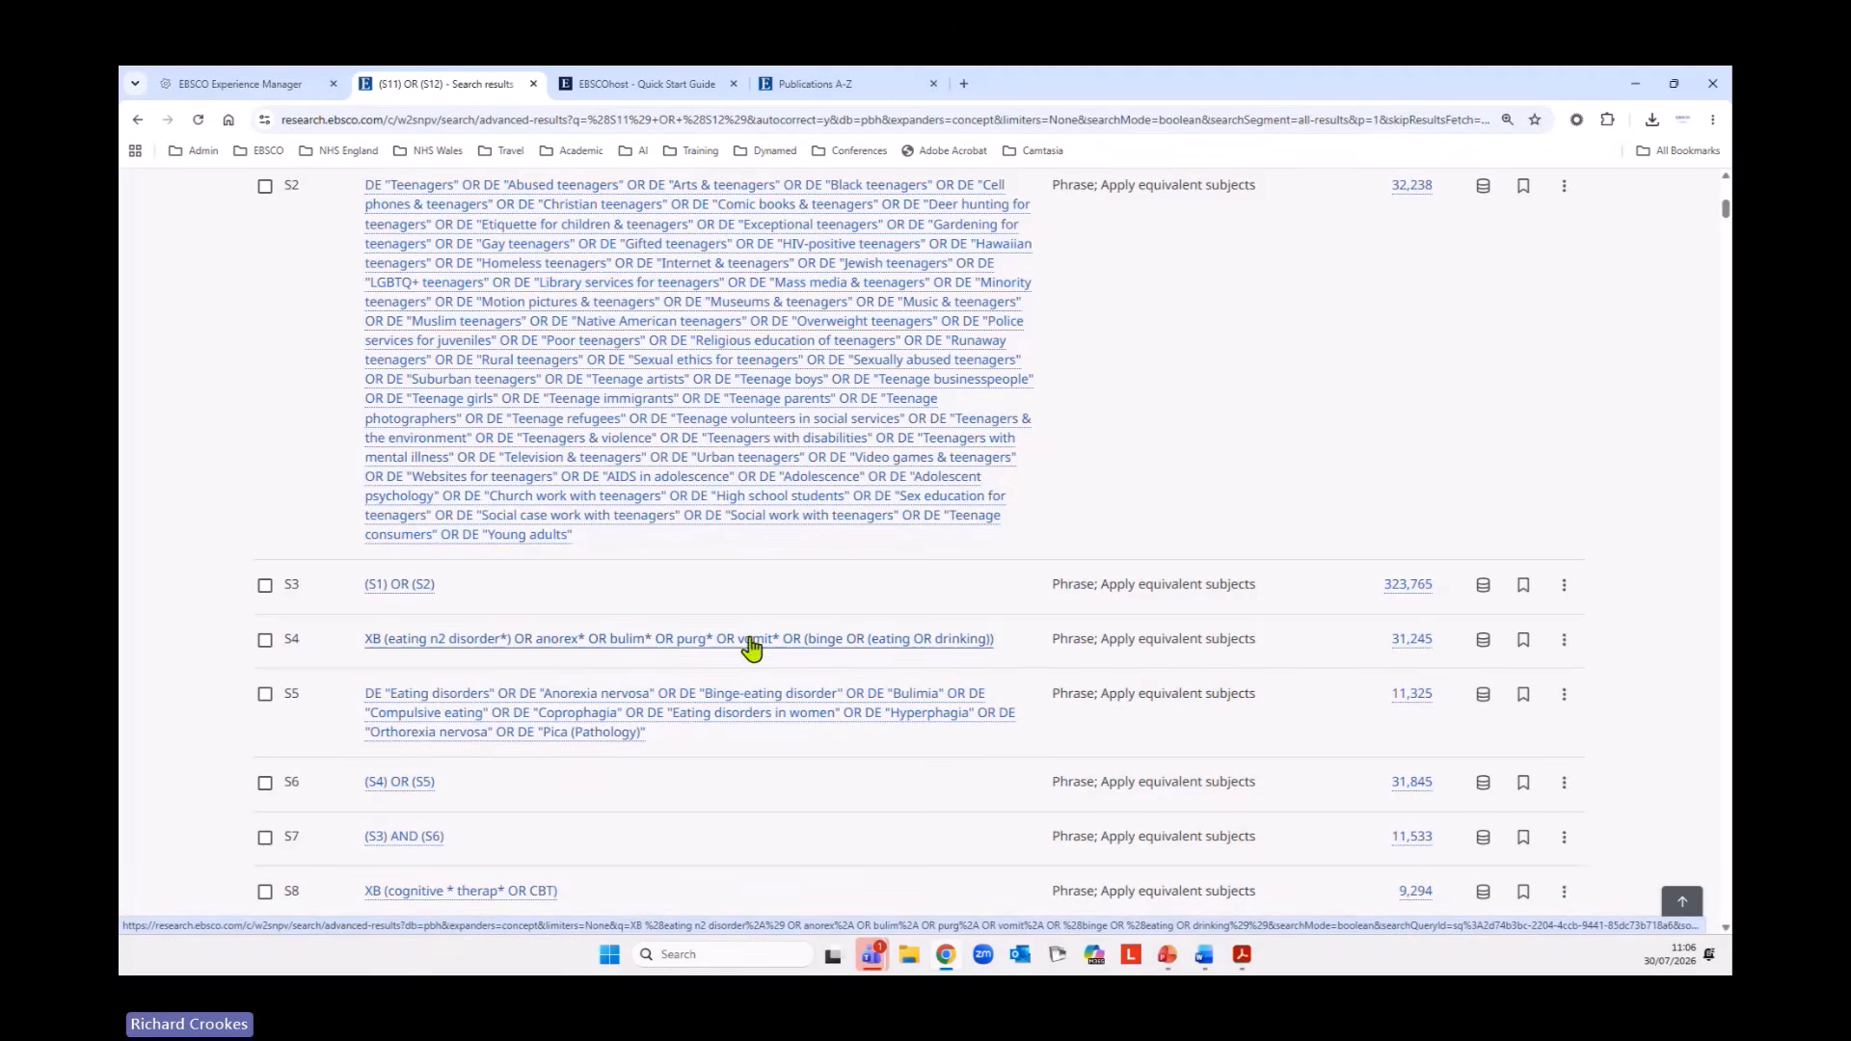
Edit the eating disorder keyword search S4 to use the truncated term bulimi*, update it and return to the search history.
{"action": "left_click", "coordinate": [1564, 640]}
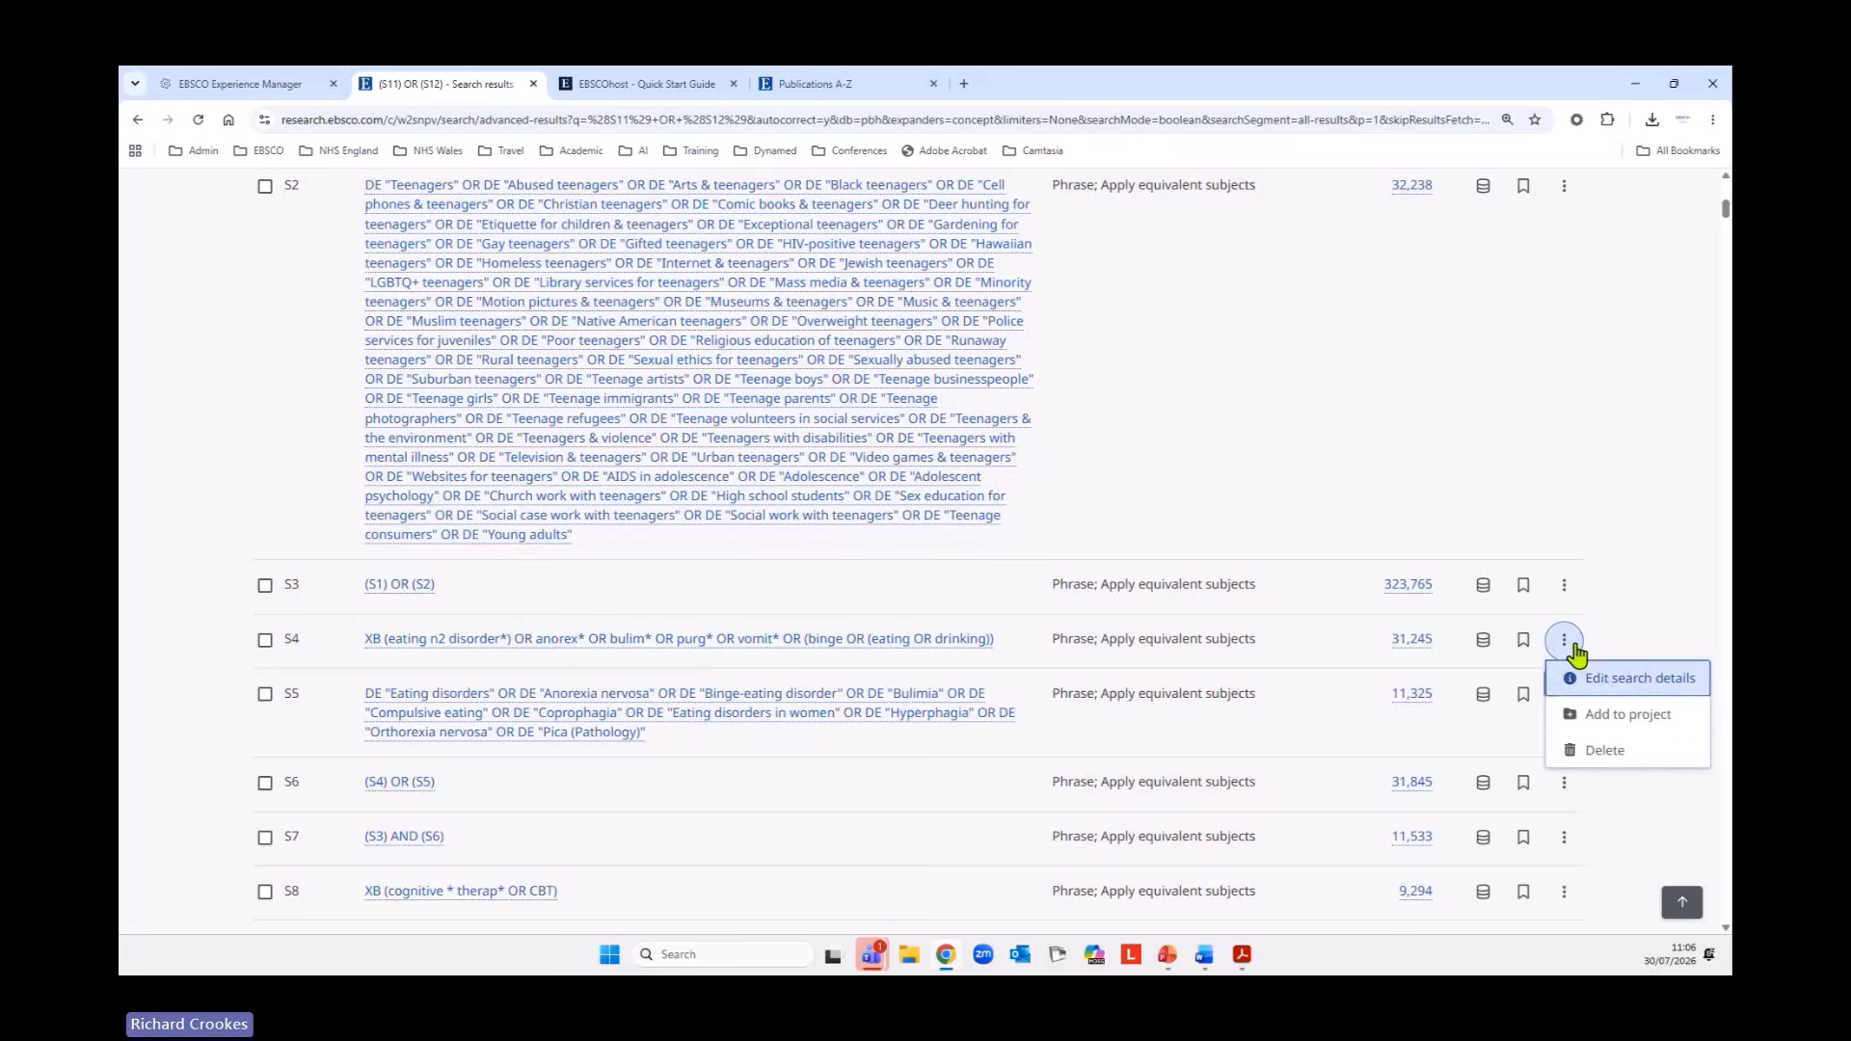
{"action": "left_click", "coordinate": [1637, 680]}
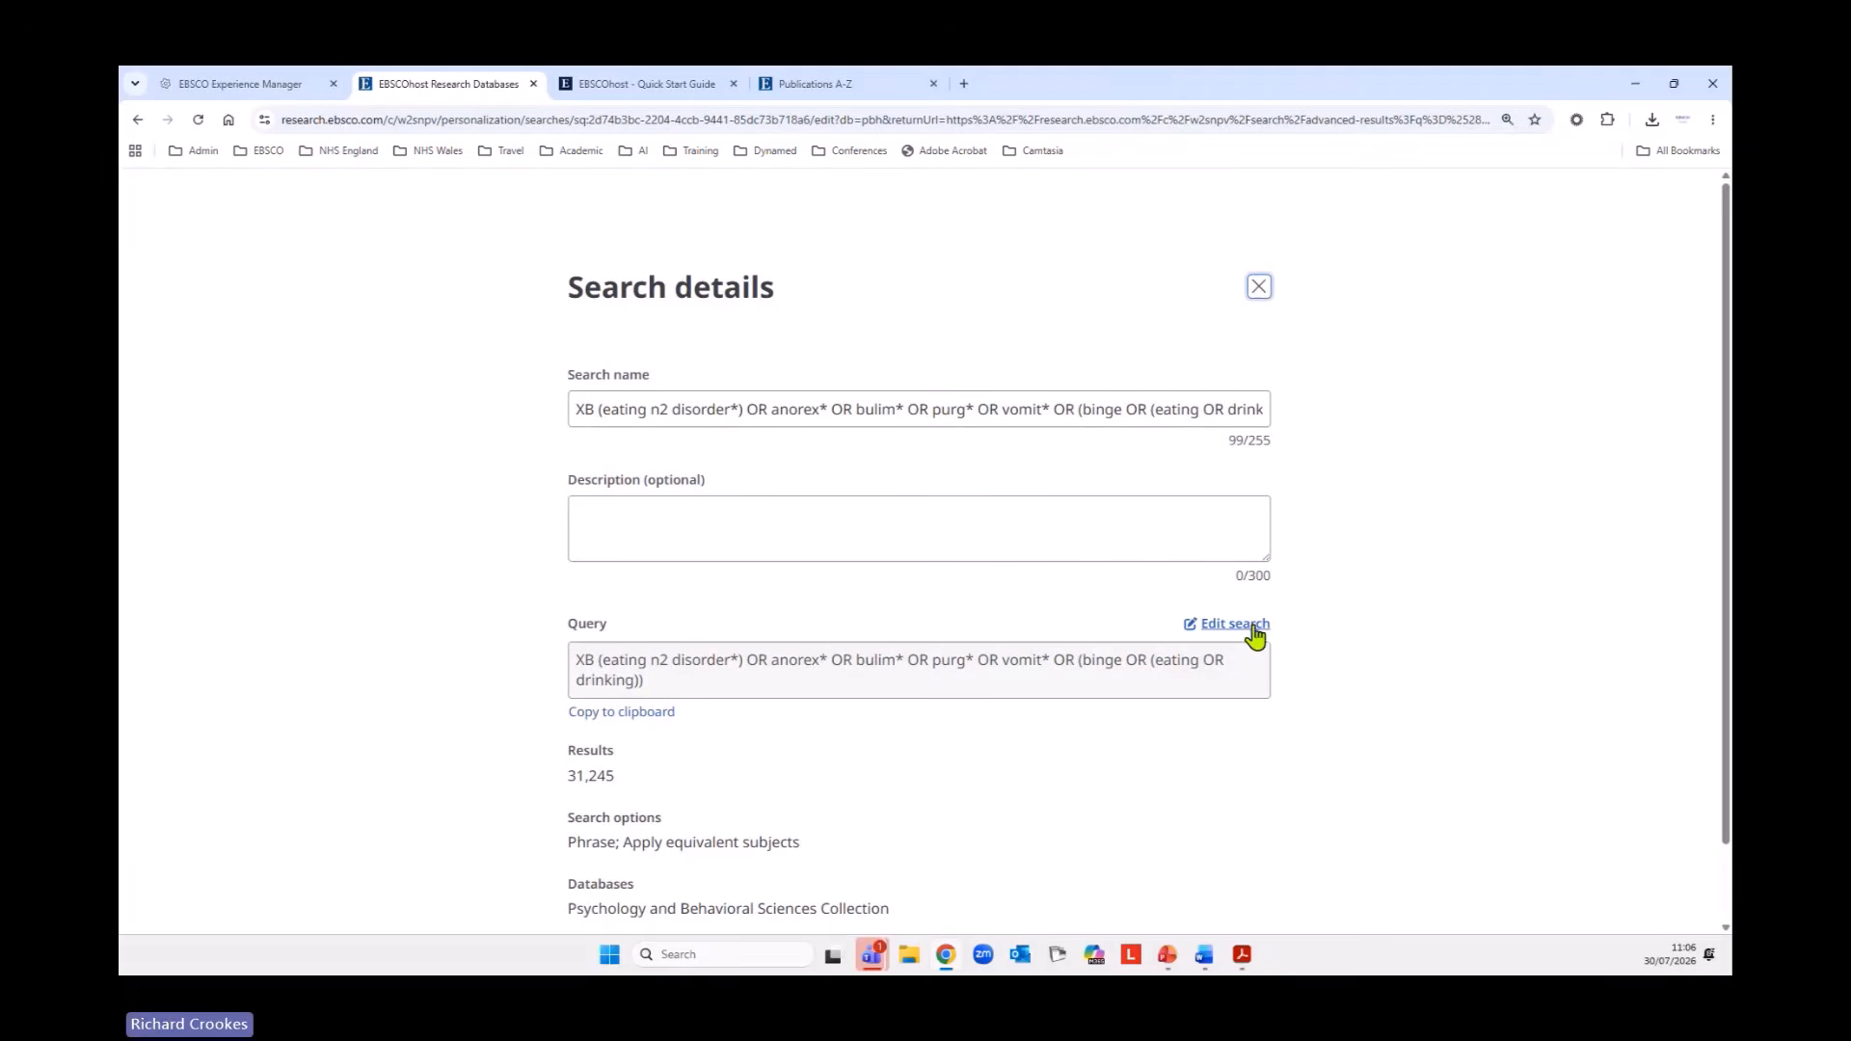
{"action": "left_click", "coordinate": [1250, 632]}
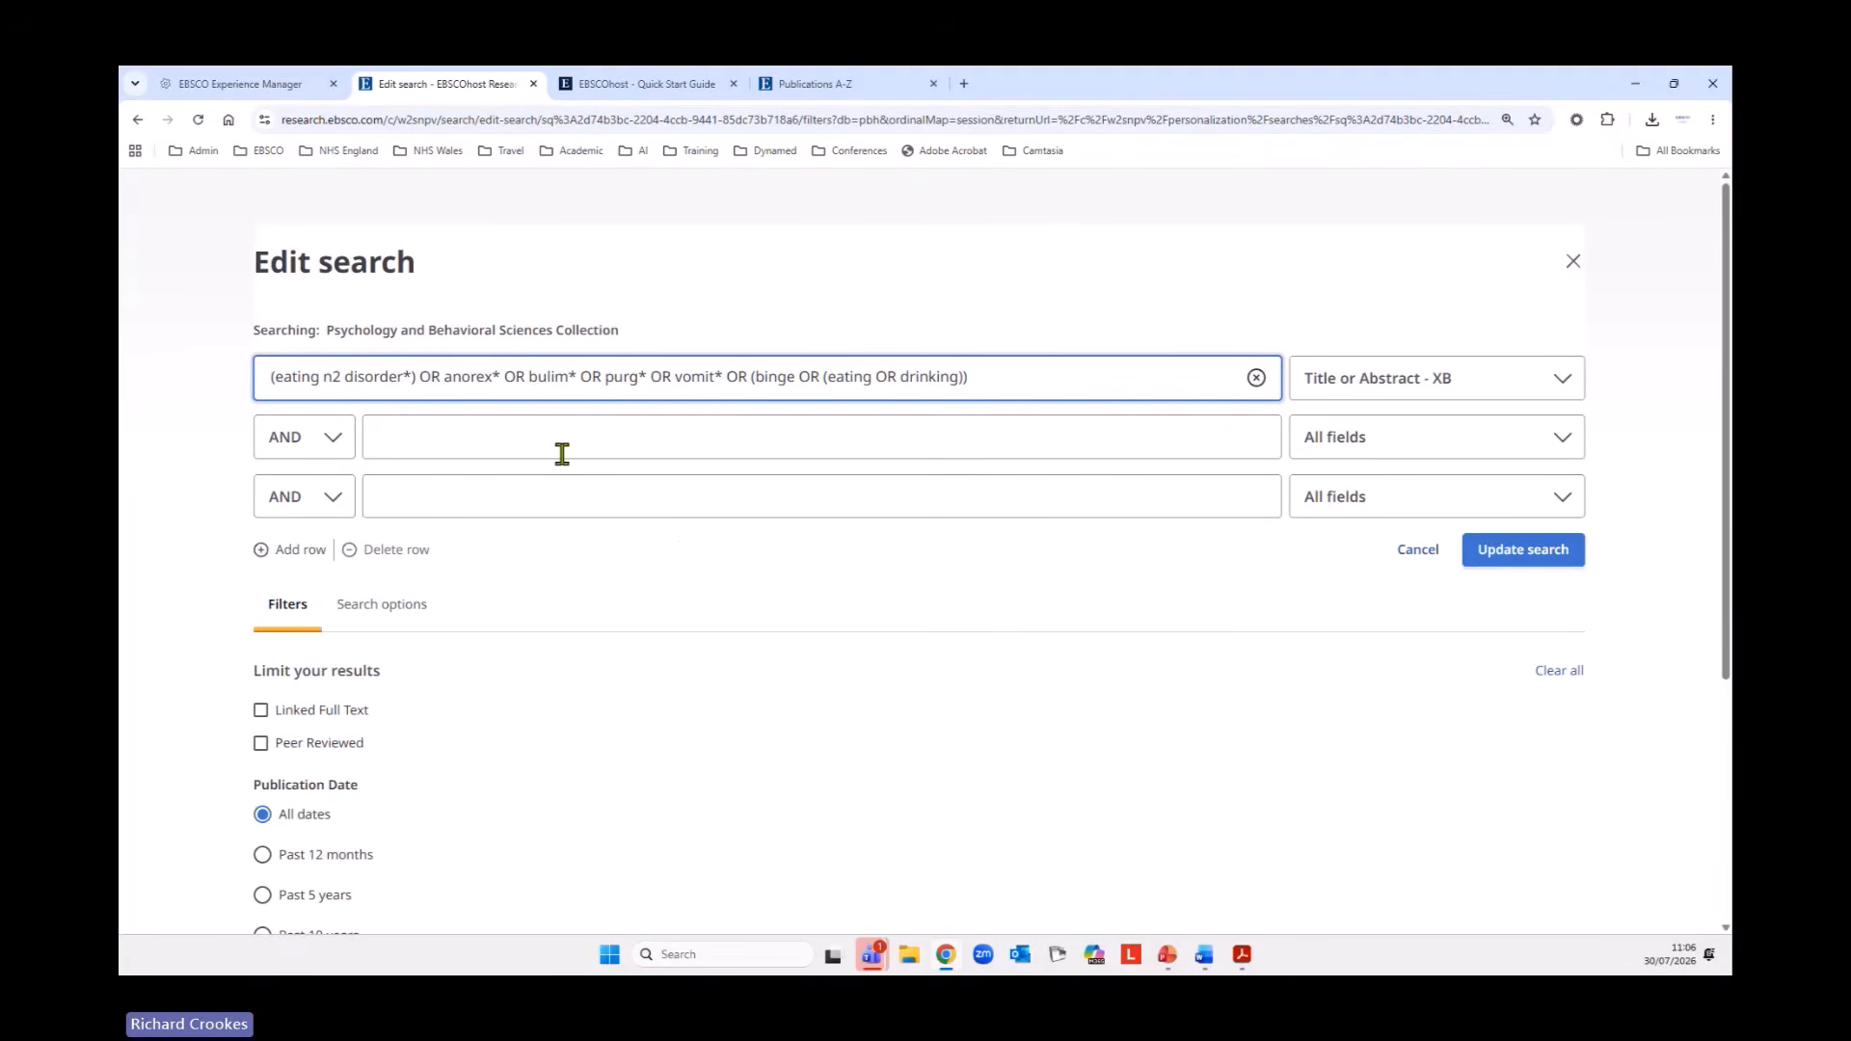
{"action": "left_click", "coordinate": [569, 376]}
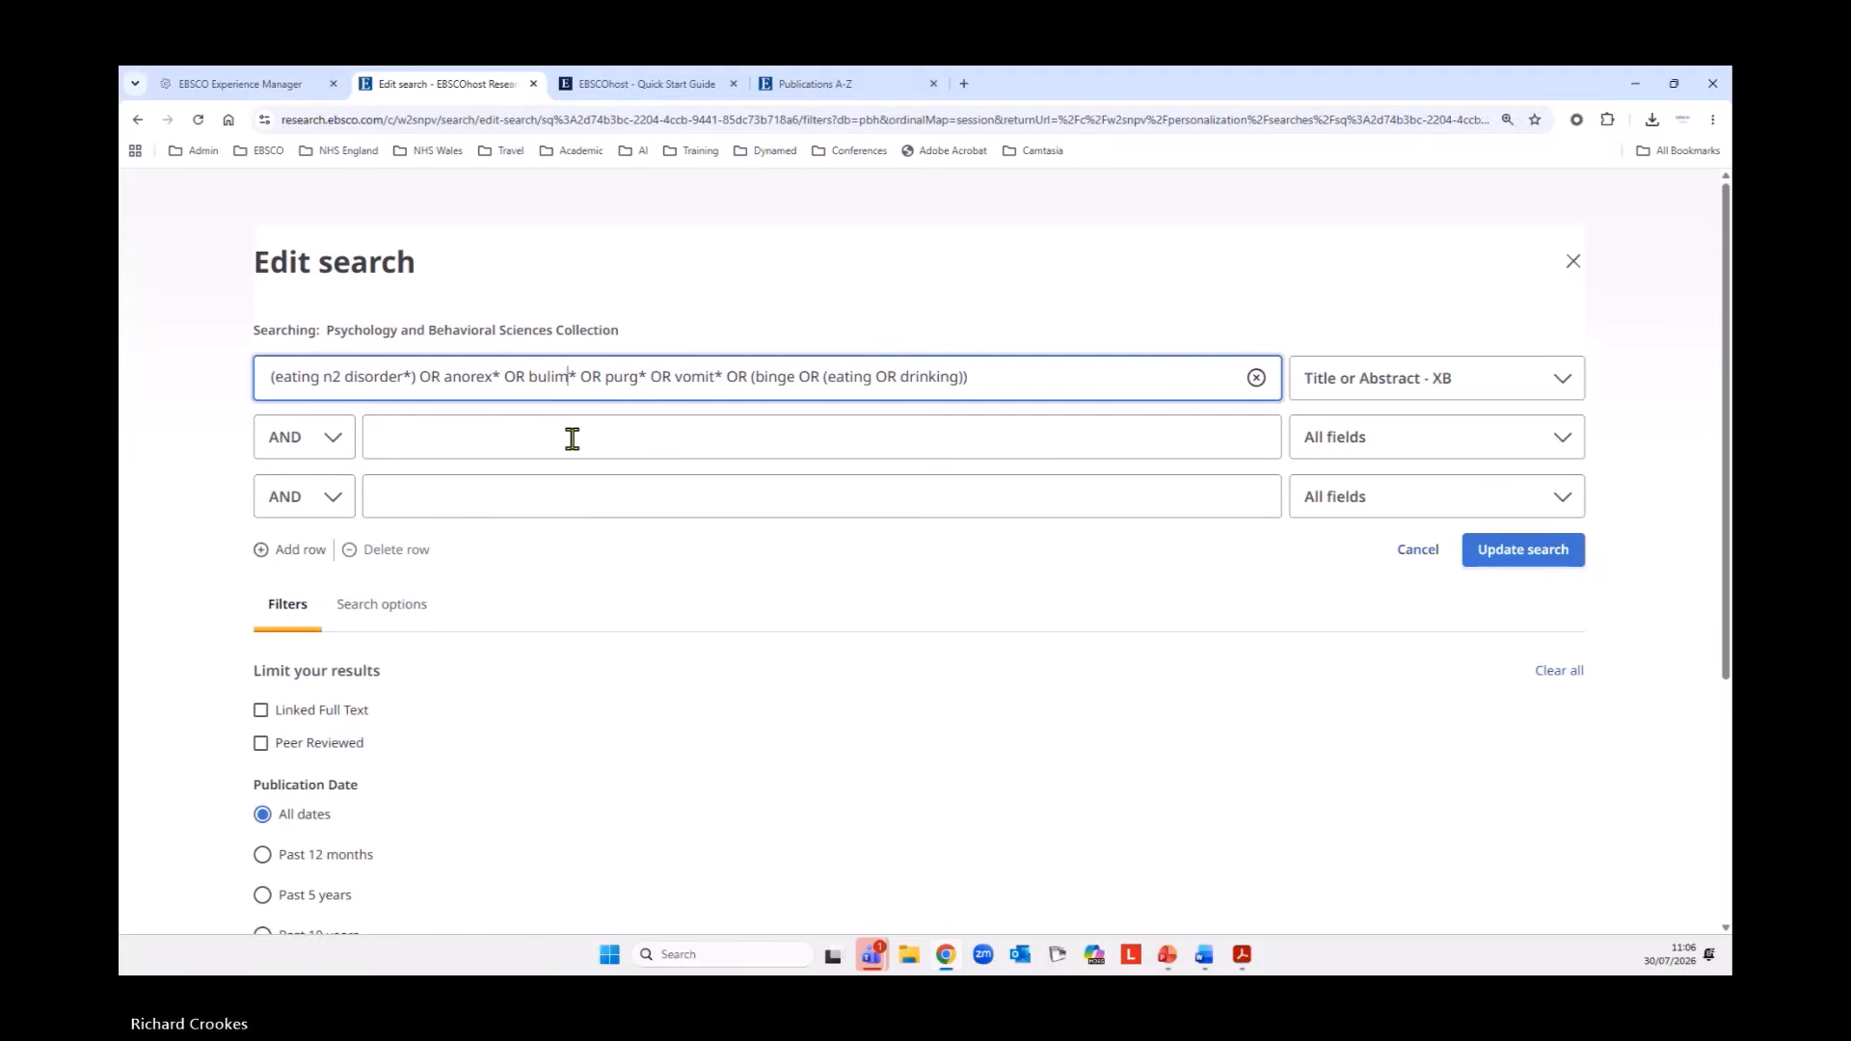
{"action": "type", "text": "i"}
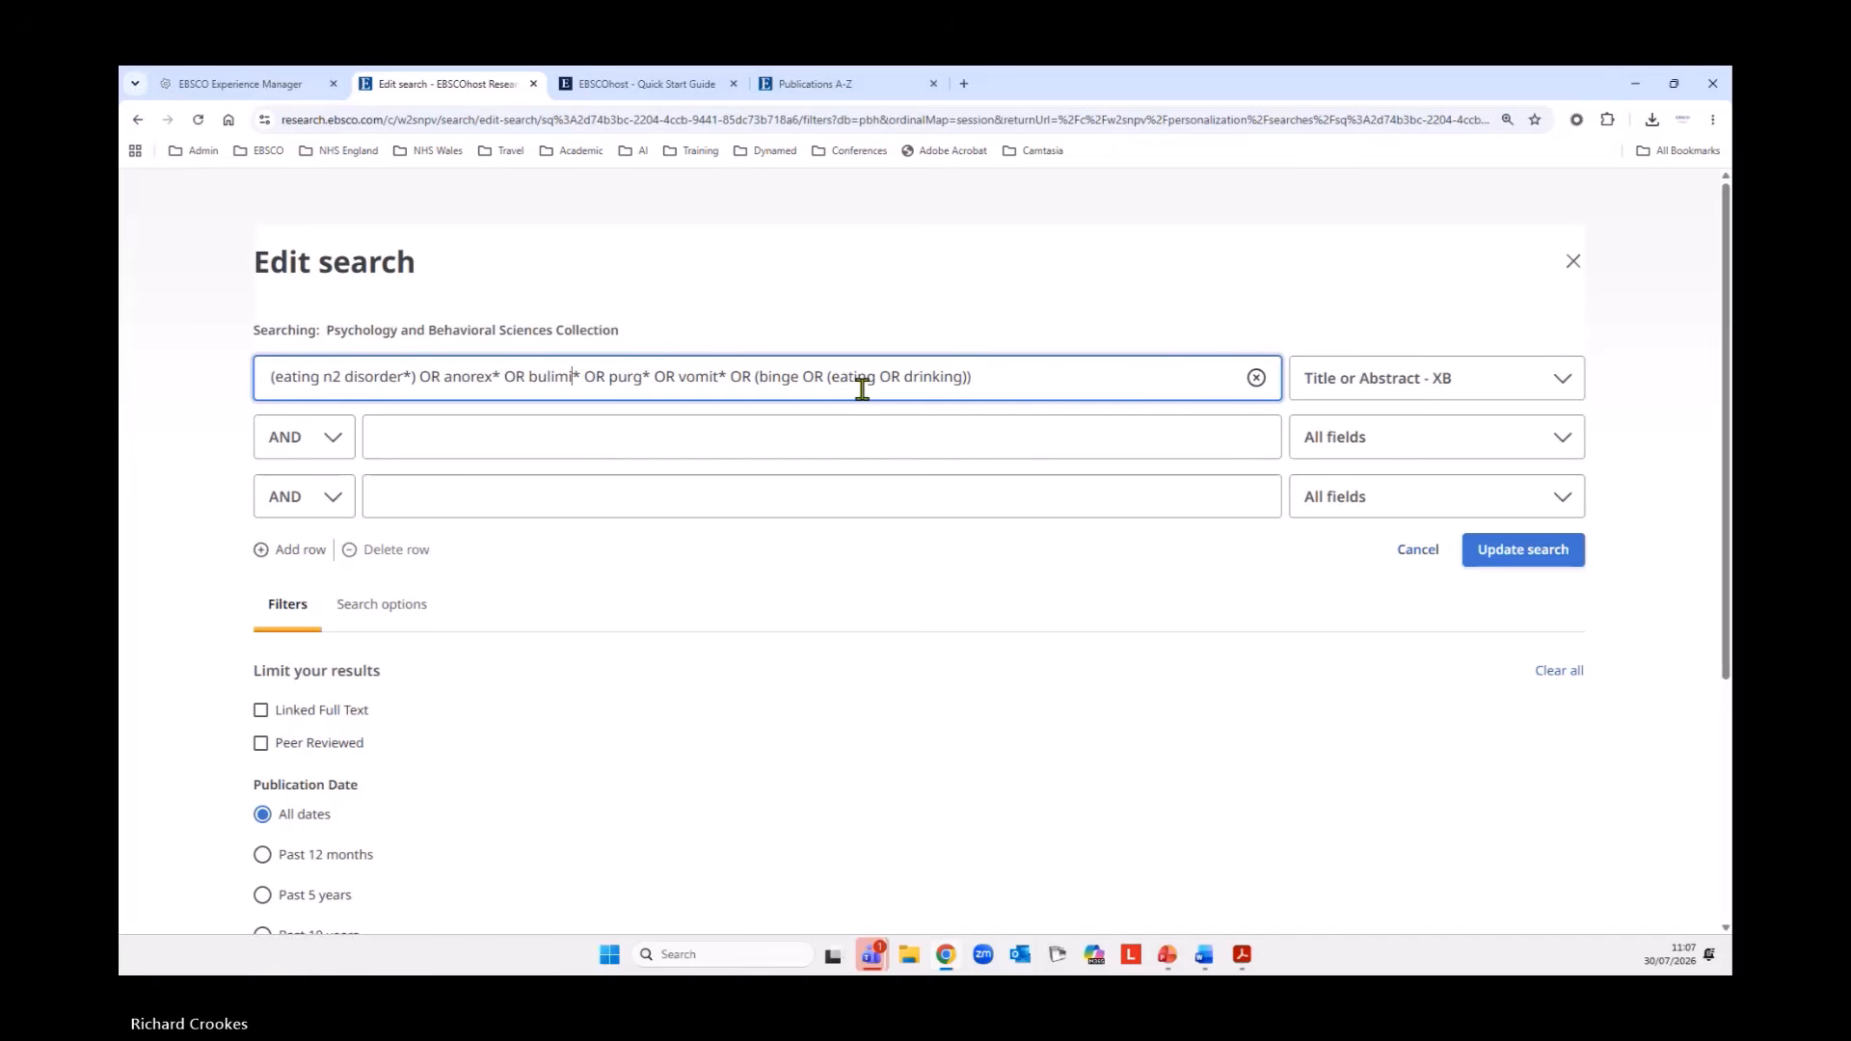
{"action": "left_click", "coordinate": [1523, 559]}
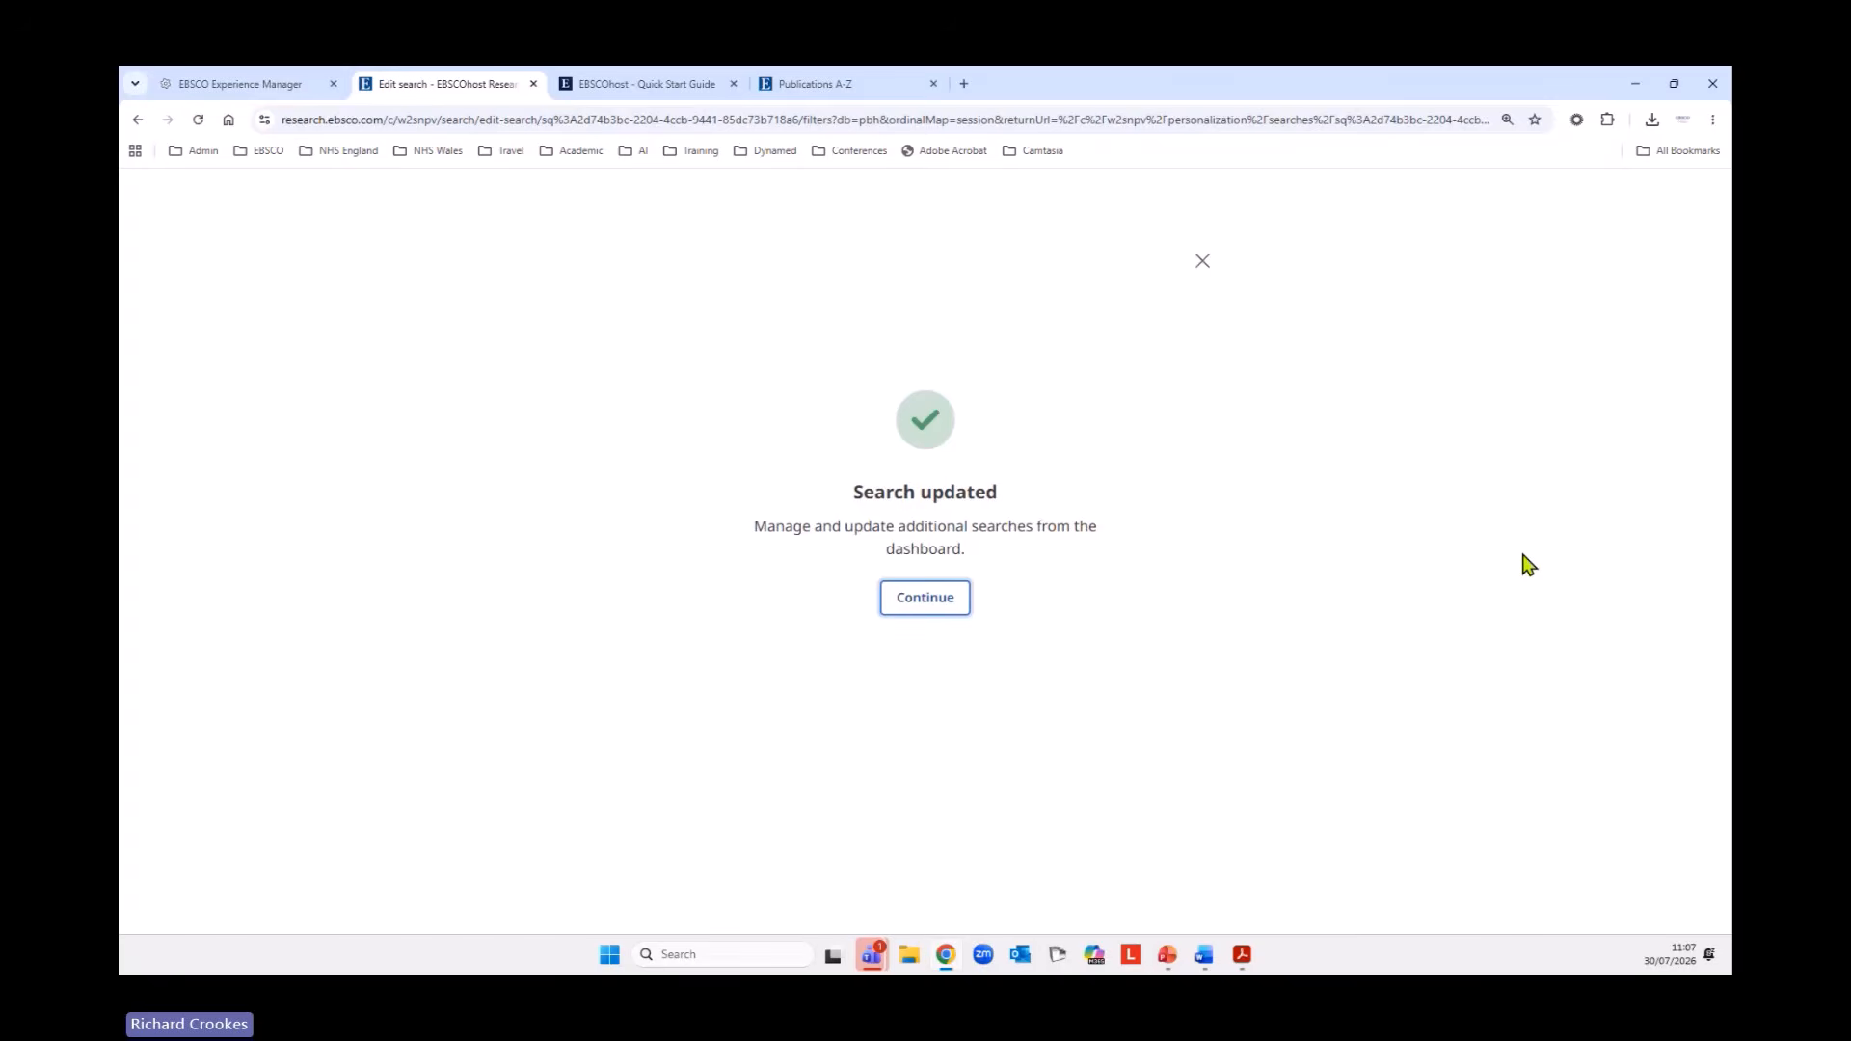
{"action": "left_click", "coordinate": [911, 606]}
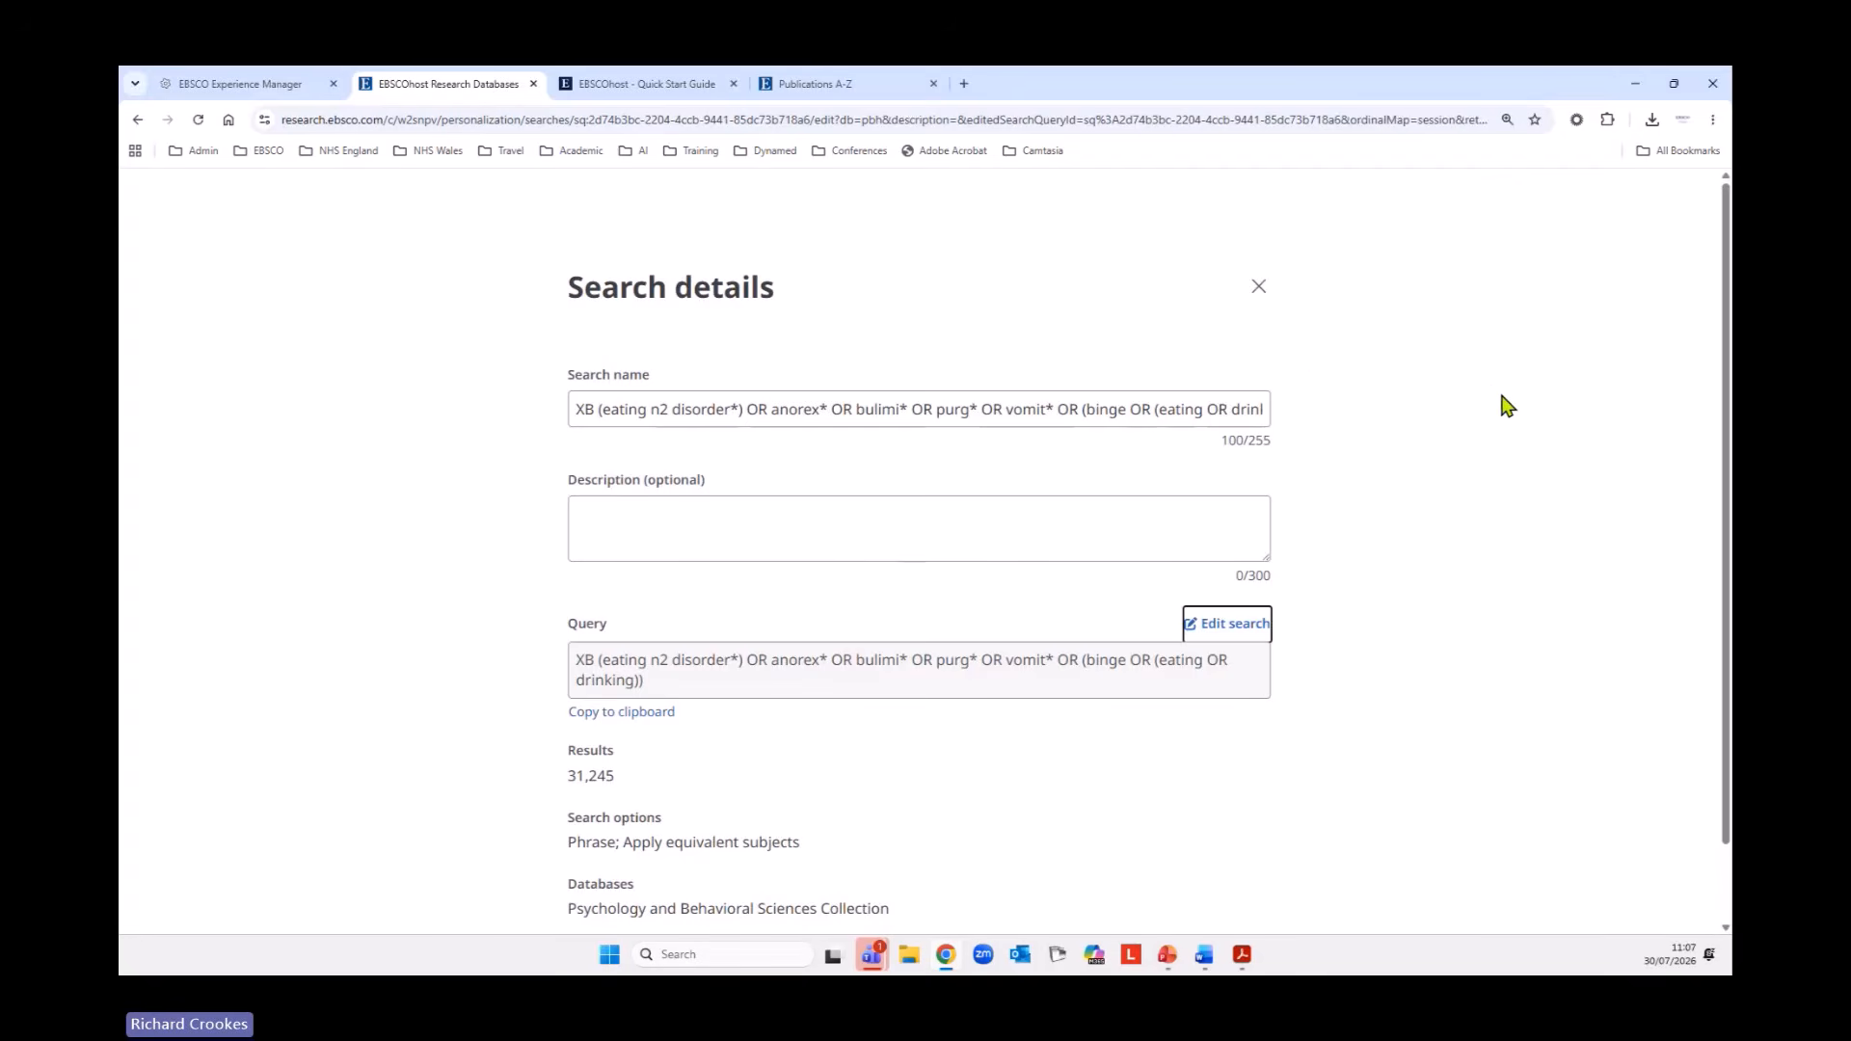
{"action": "left_click", "coordinate": [1267, 285]}
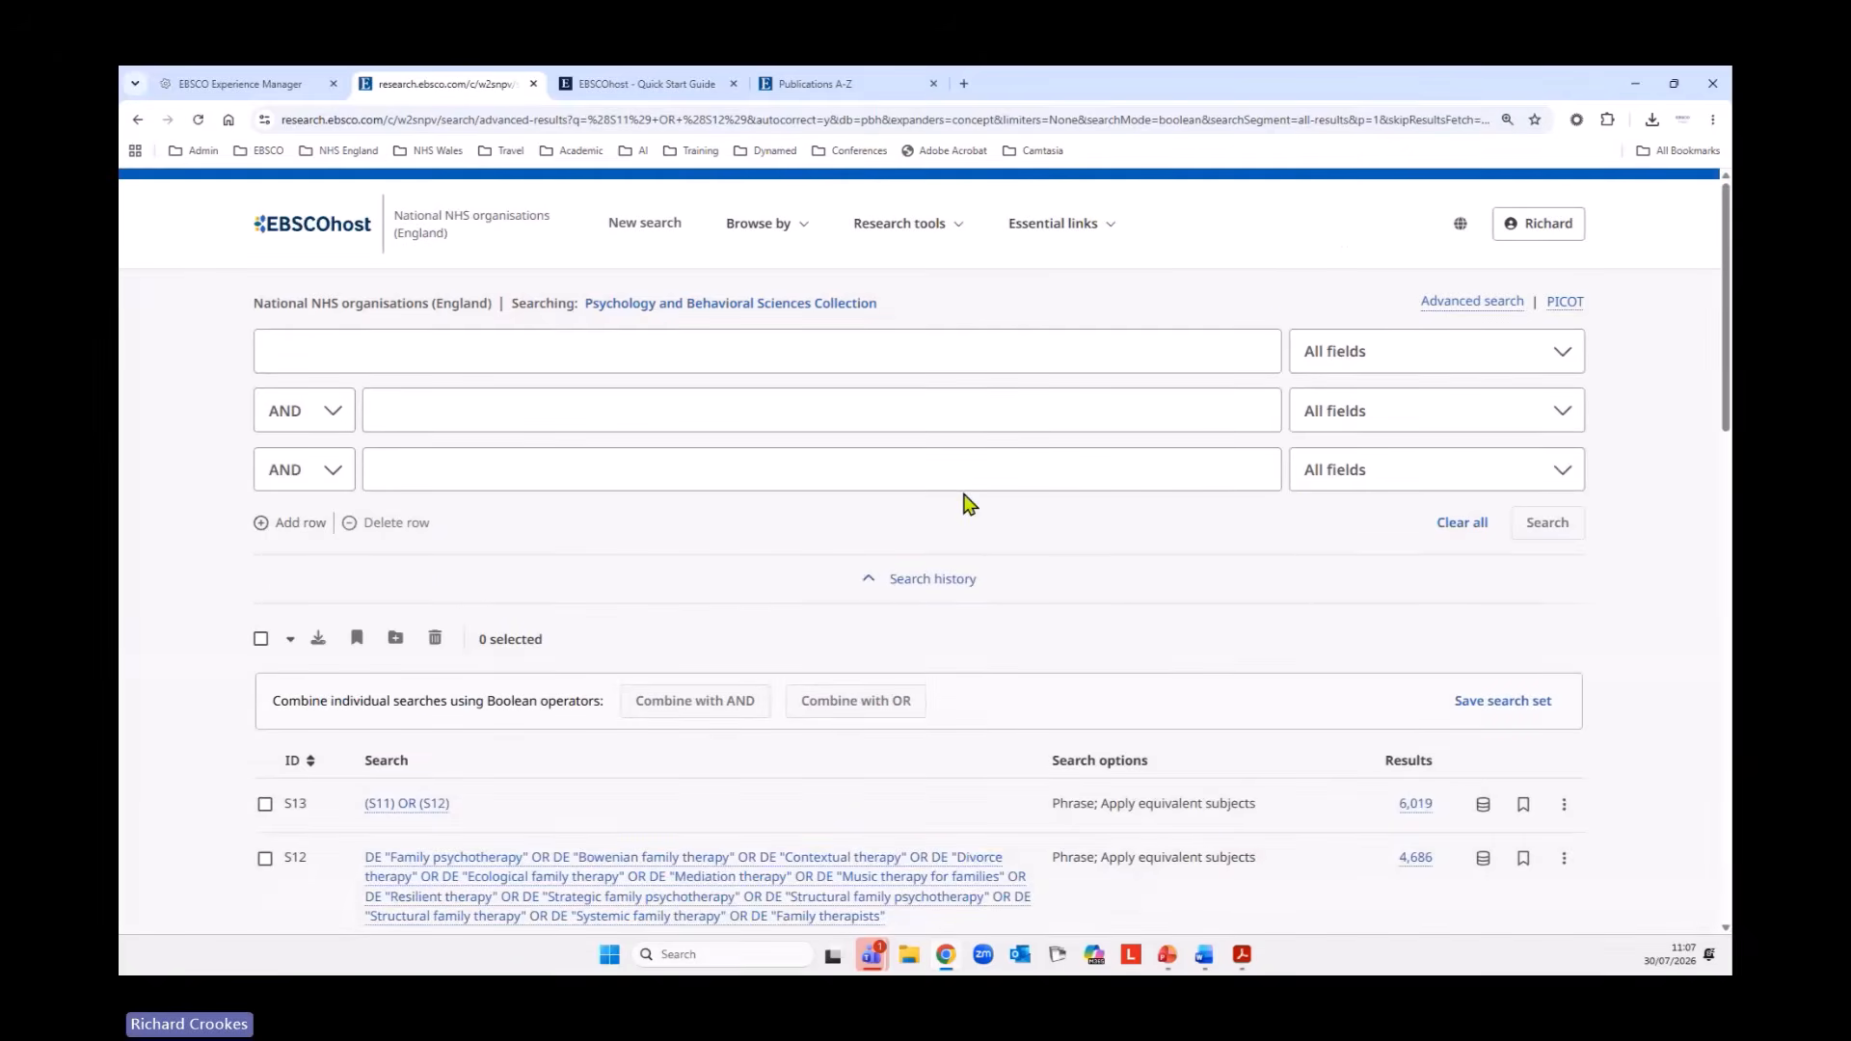
Check the updated search S4, re-sort the search history by ID in ascending order and look through it down to S13.
{"action": "scroll", "coordinate": [1000, 467], "scroll_direction": "down", "scroll_amount": 7}
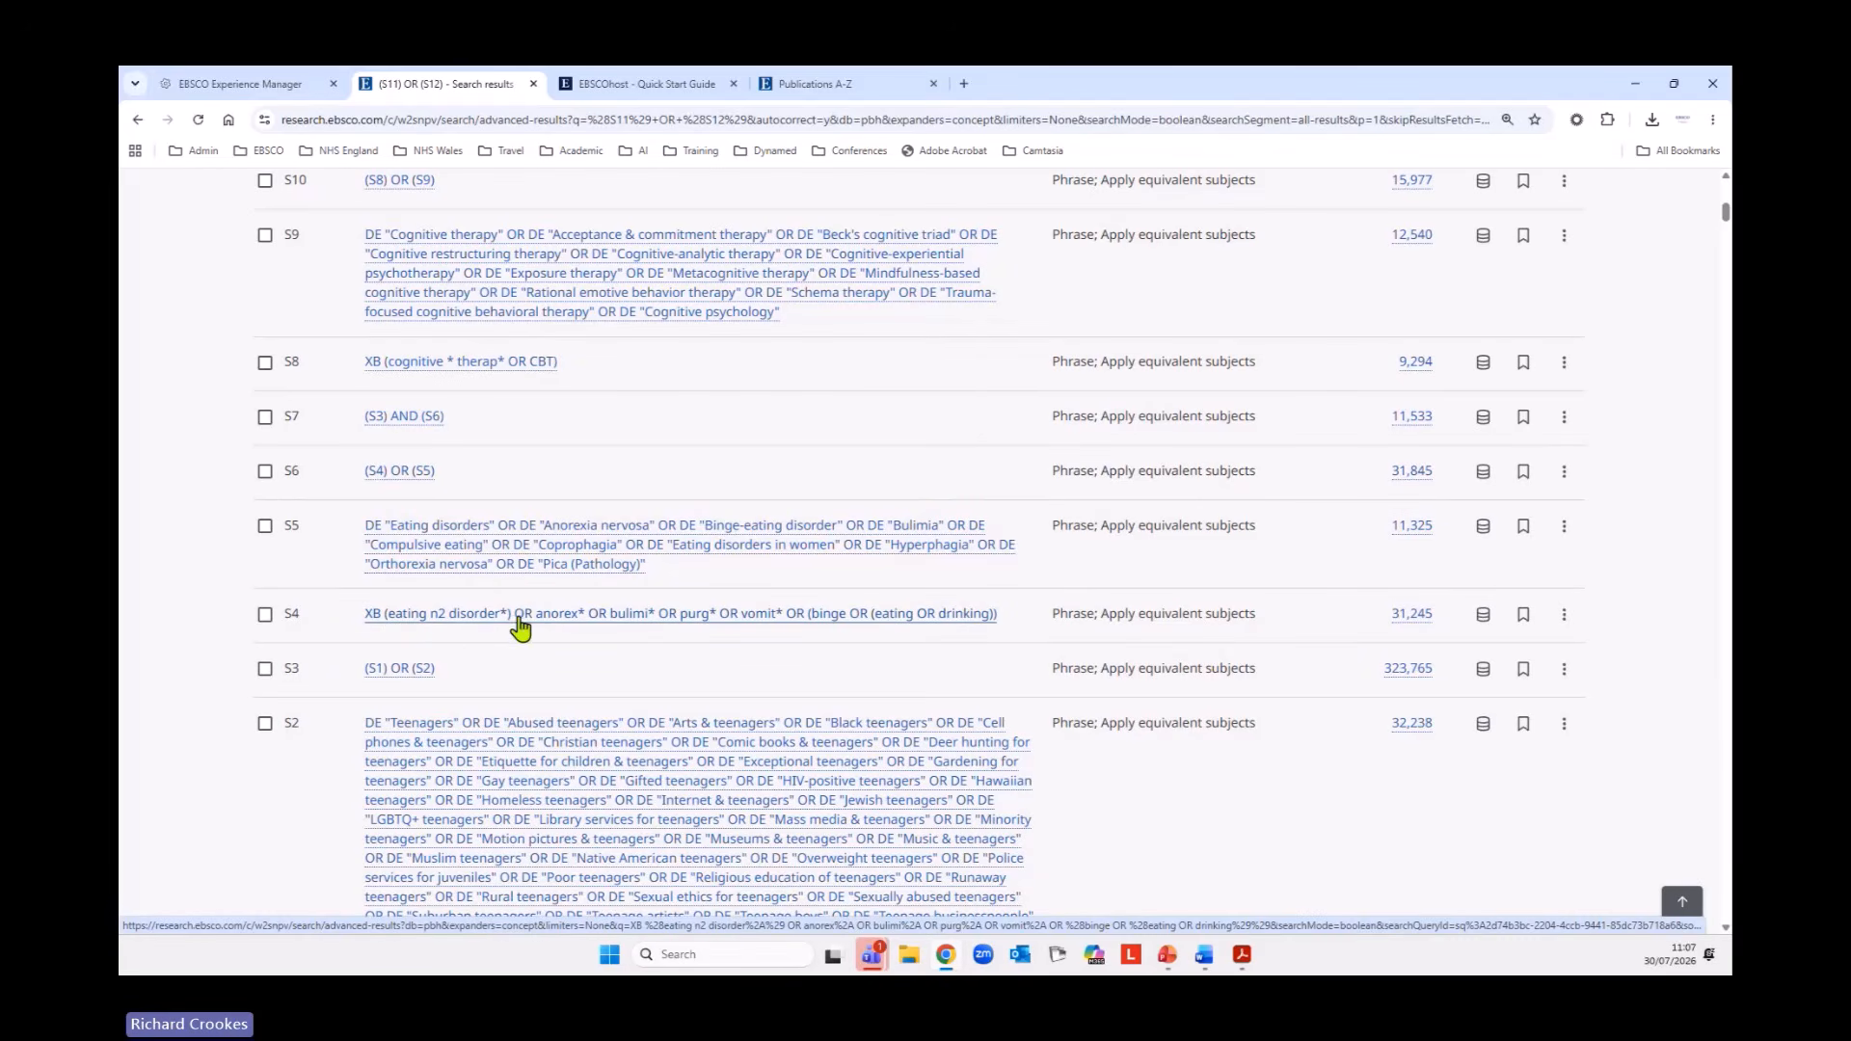
{"action": "scroll", "coordinate": [800, 694], "scroll_direction": "up", "scroll_amount": 3}
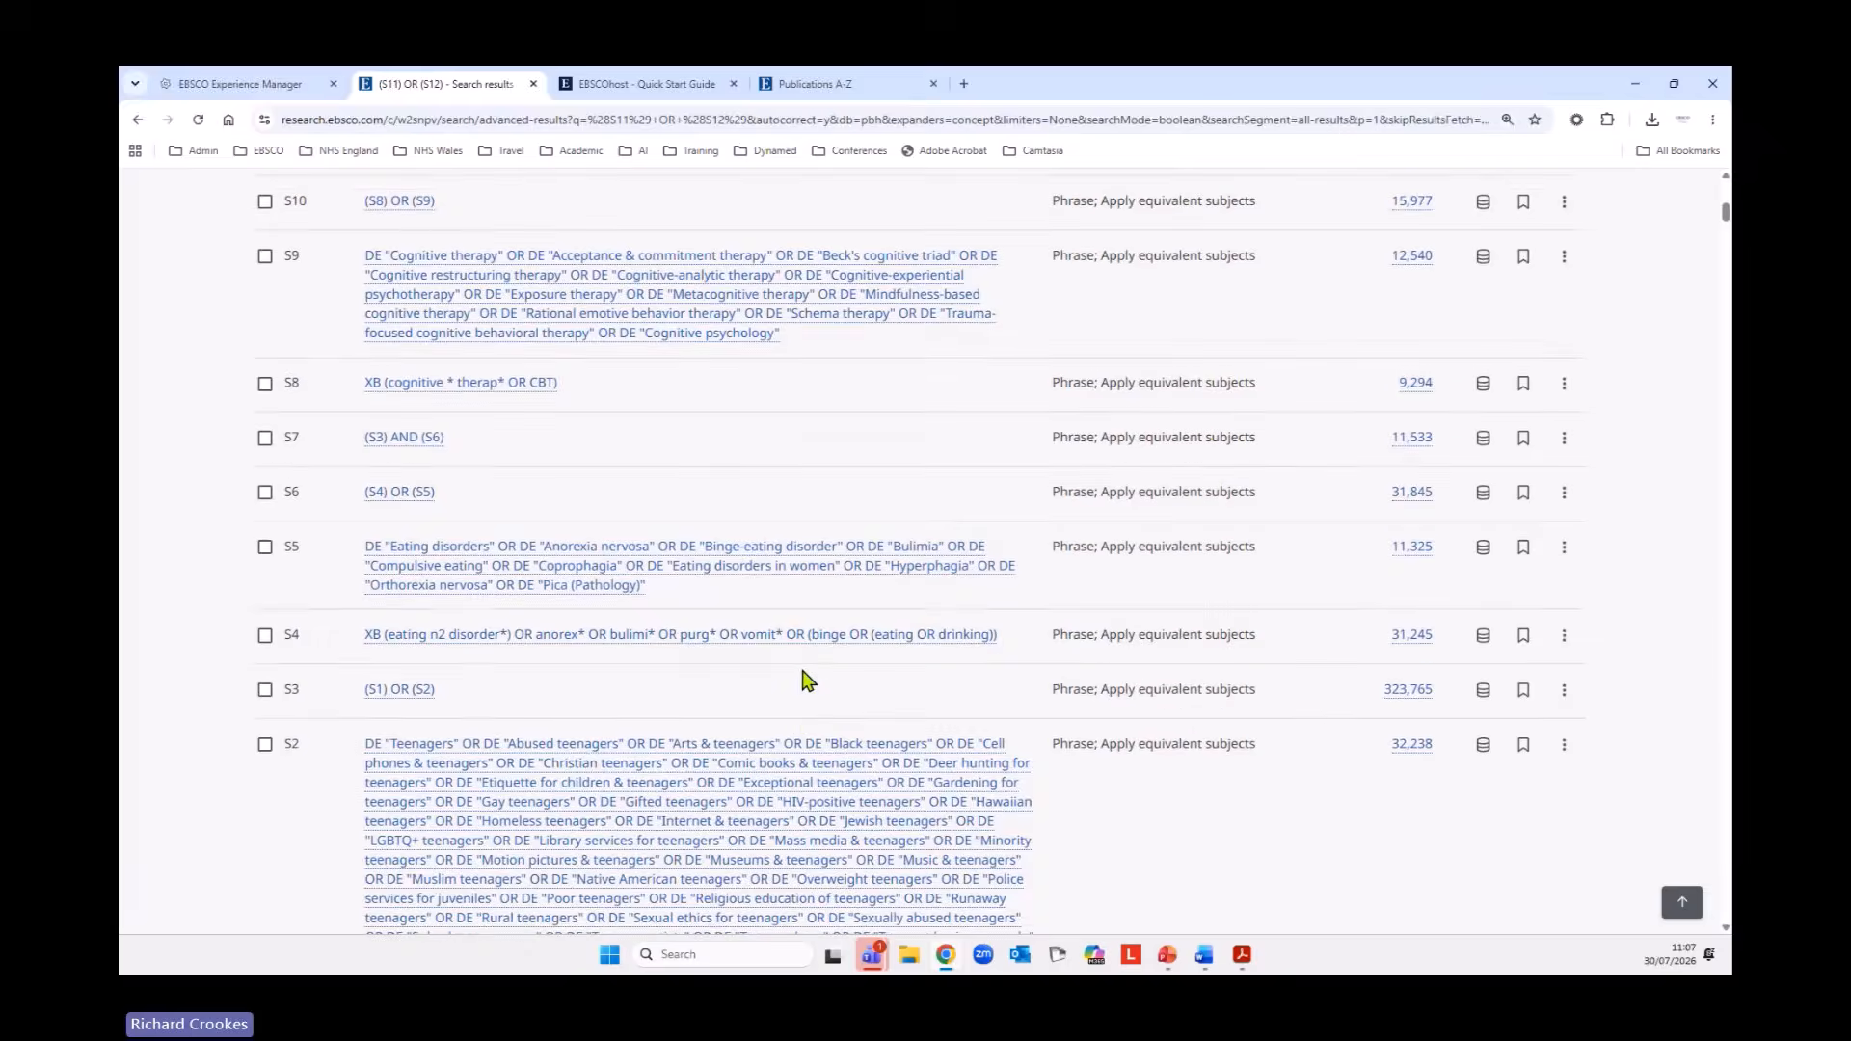
{"action": "scroll", "coordinate": [806, 675], "scroll_direction": "up", "scroll_amount": 4}
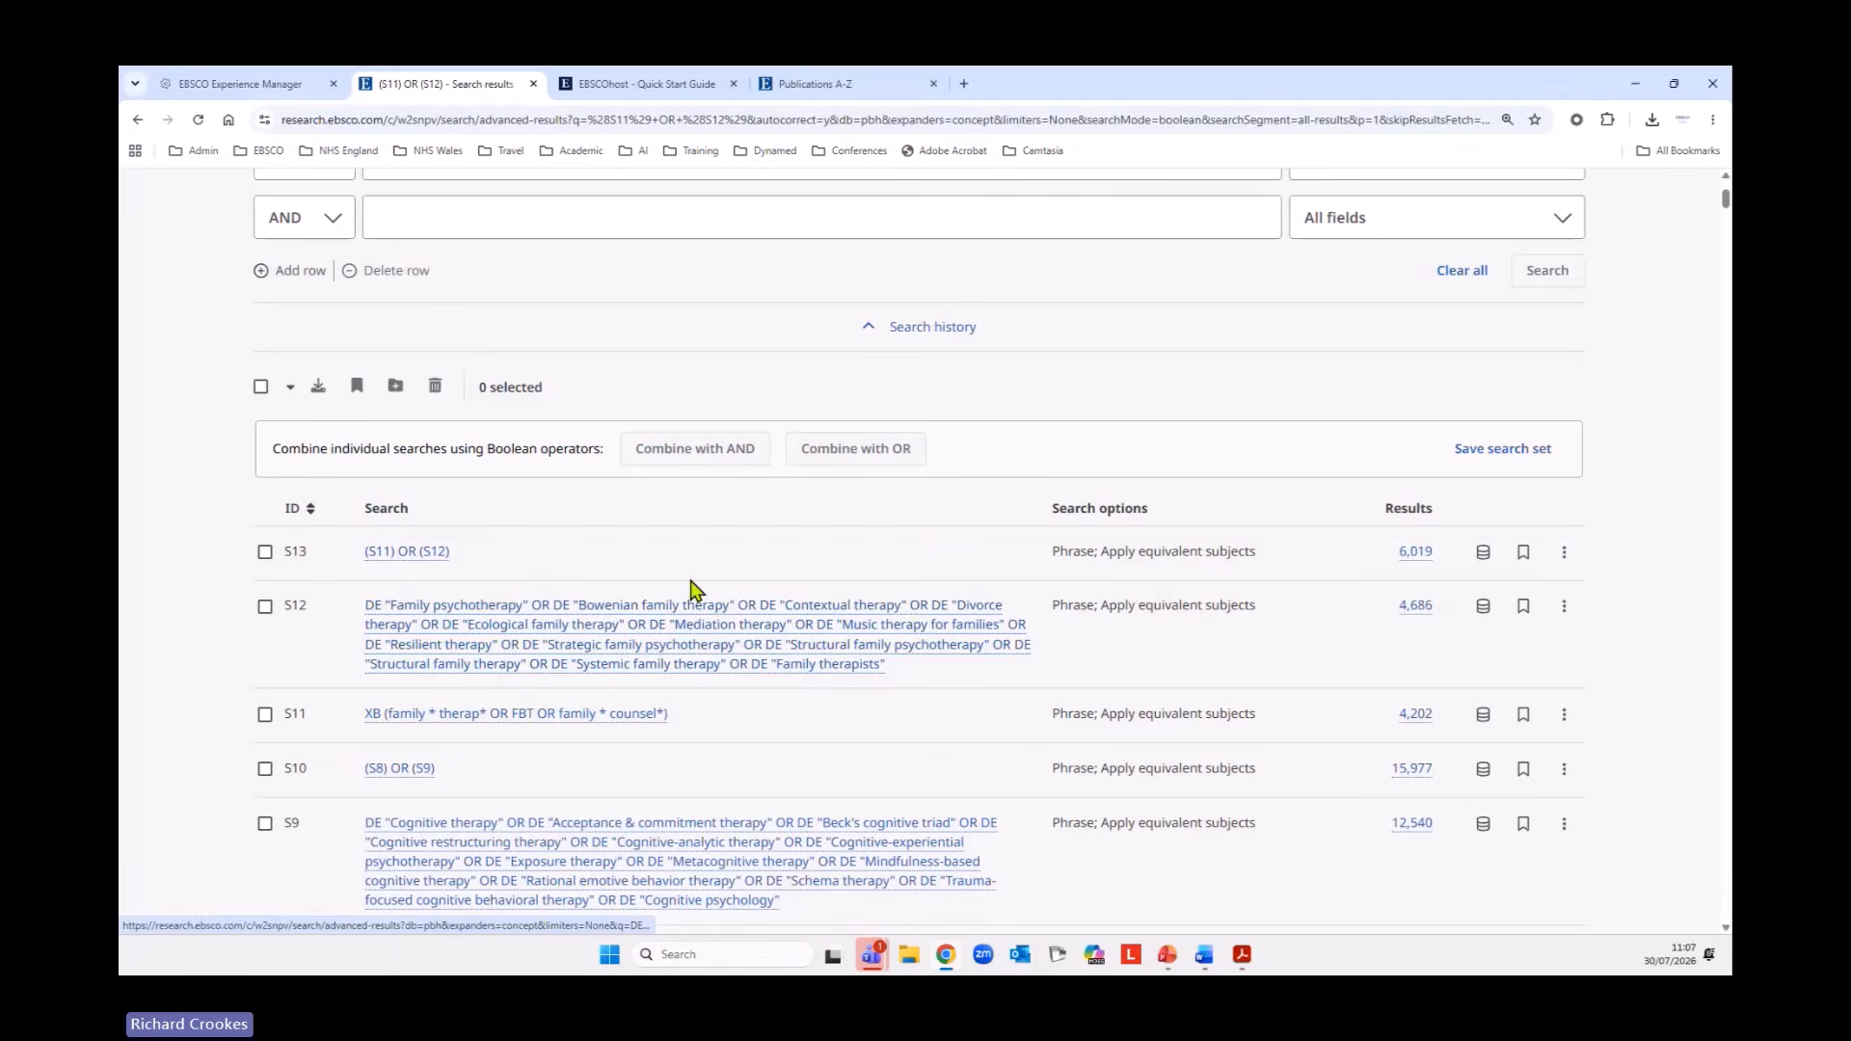
{"action": "left_click", "coordinate": [290, 511]}
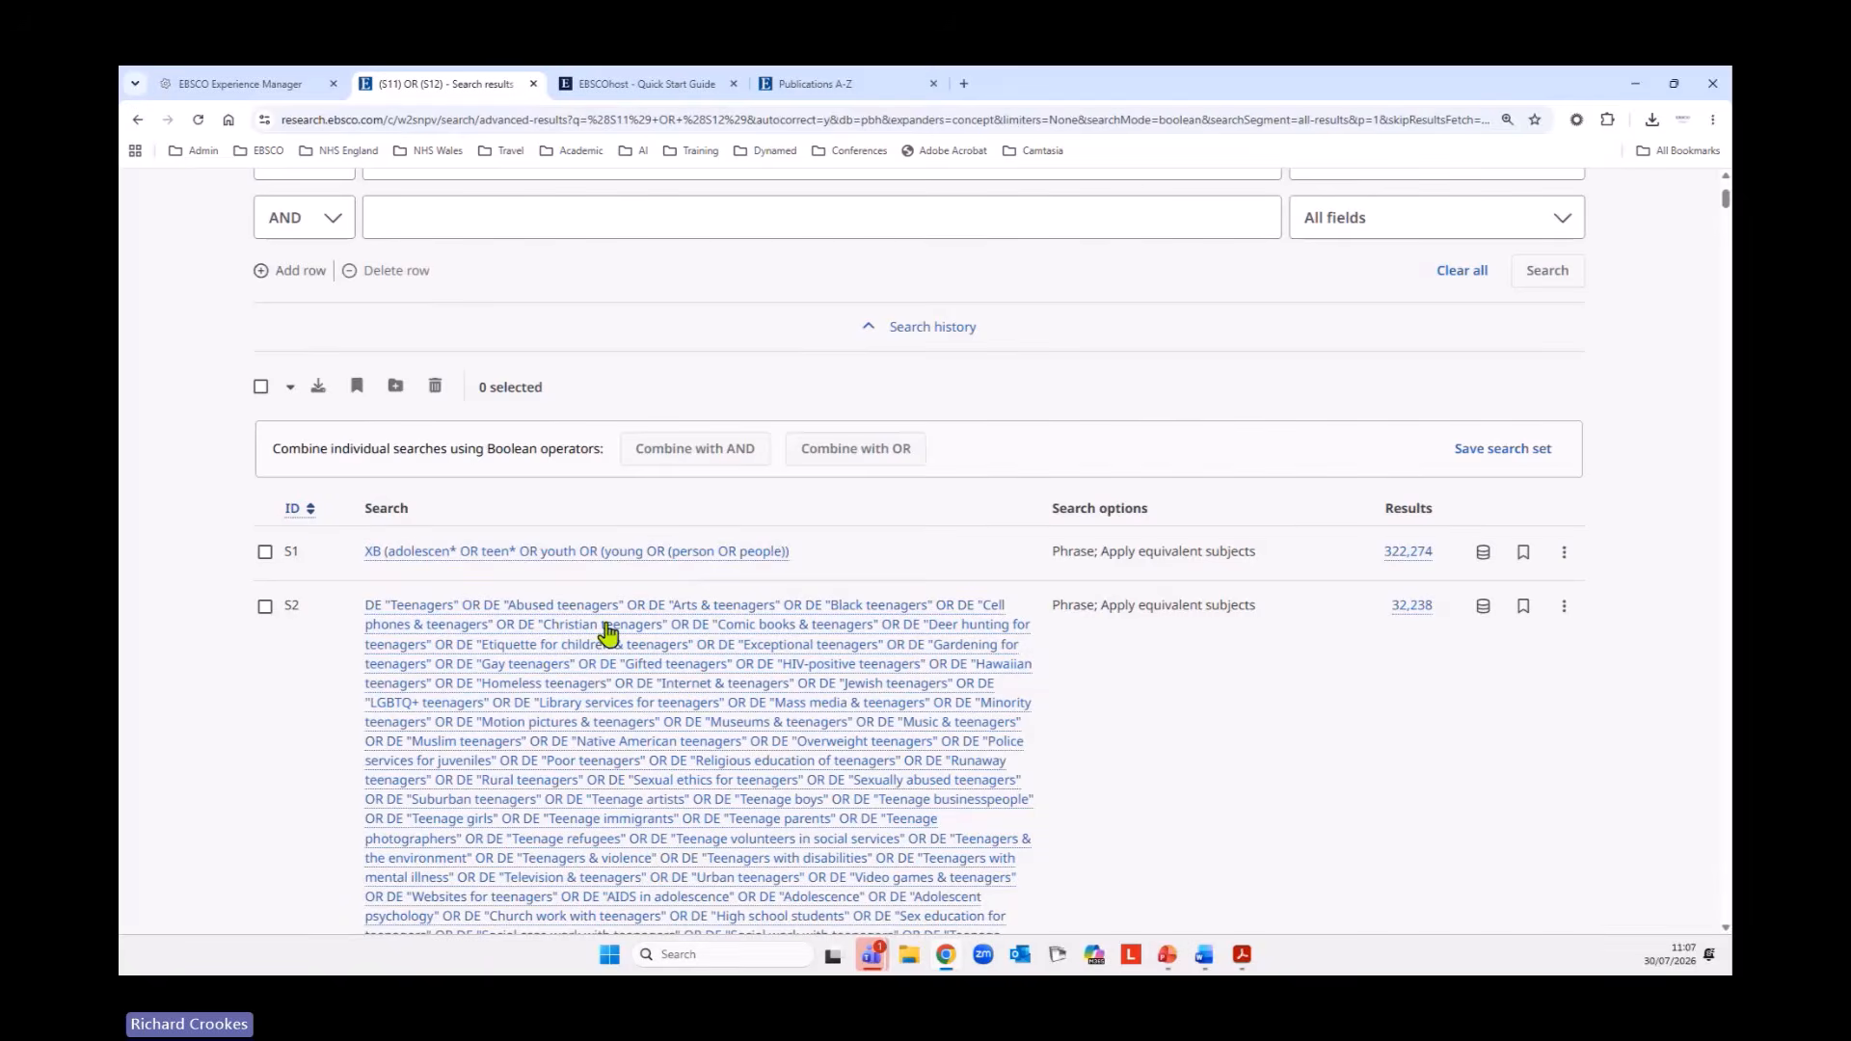
{"action": "scroll", "coordinate": [847, 637], "scroll_direction": "down", "scroll_amount": 1}
{"action": "scroll", "coordinate": [836, 596], "scroll_direction": "down", "scroll_amount": 7}
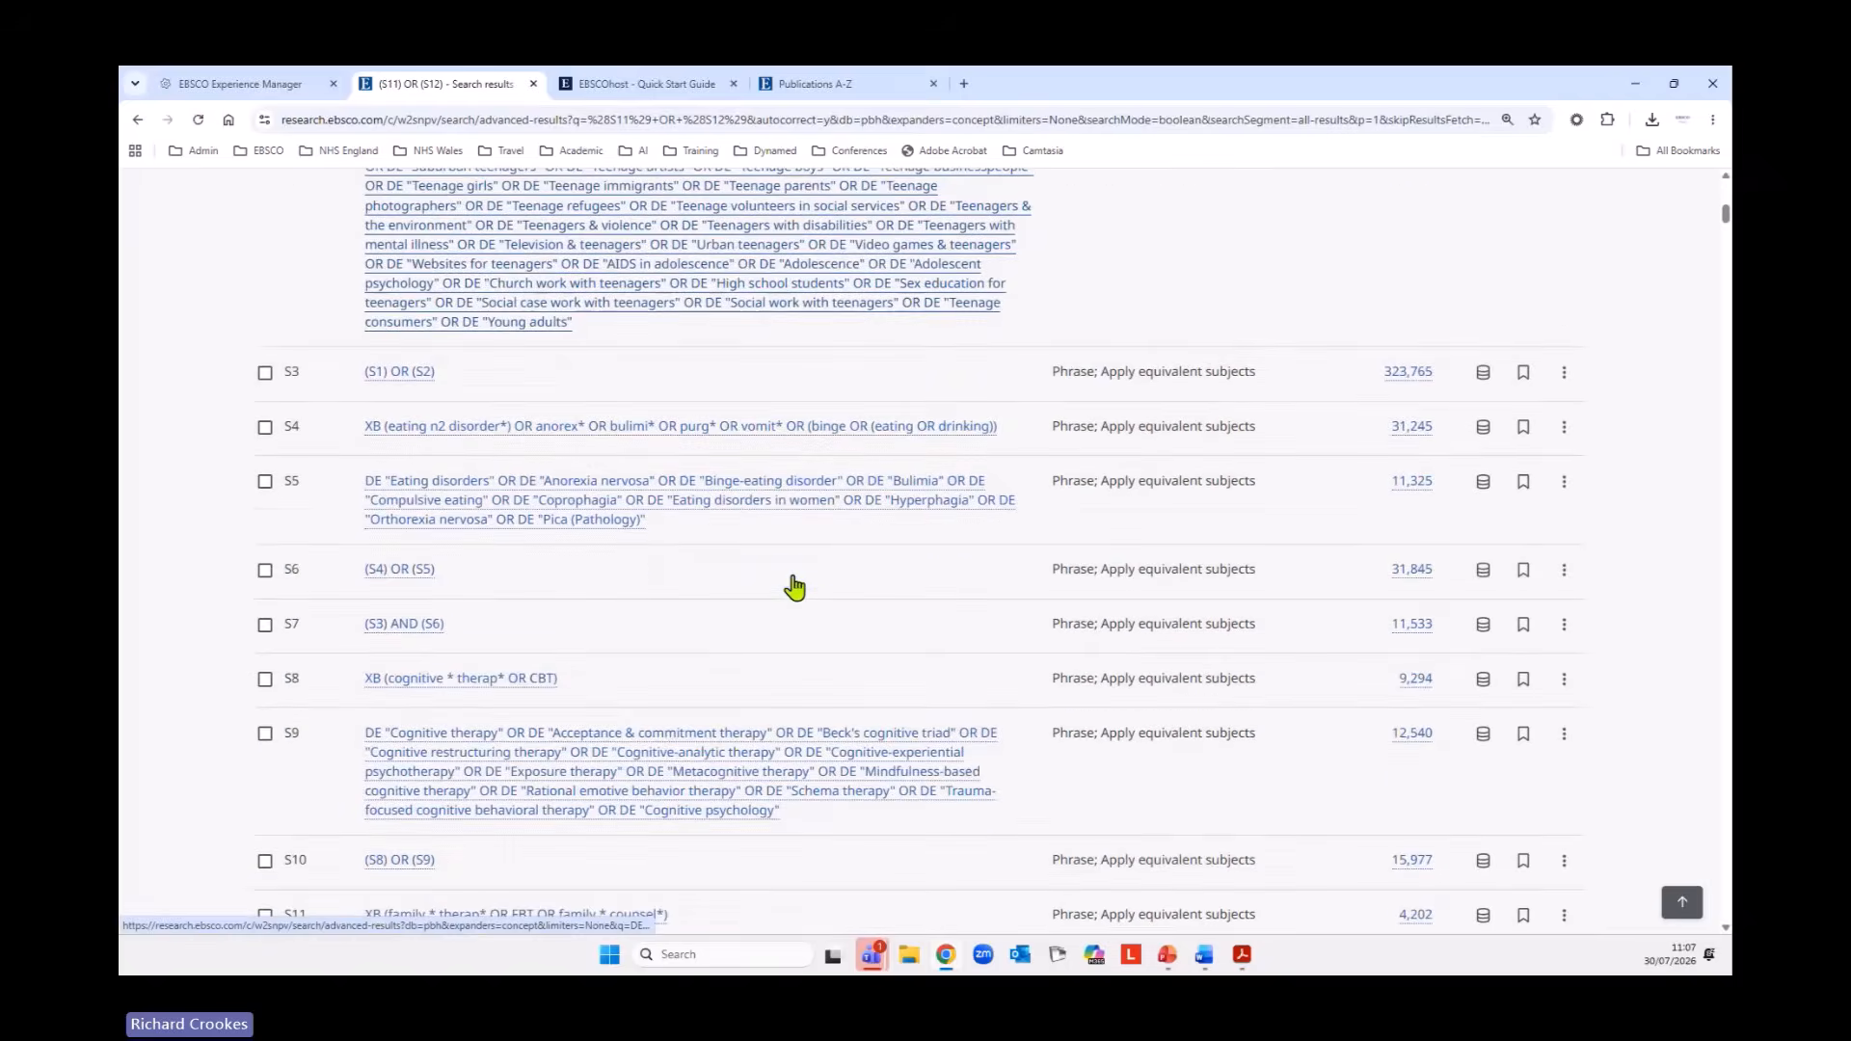
{"action": "scroll", "coordinate": [796, 580], "scroll_direction": "down", "scroll_amount": 2}
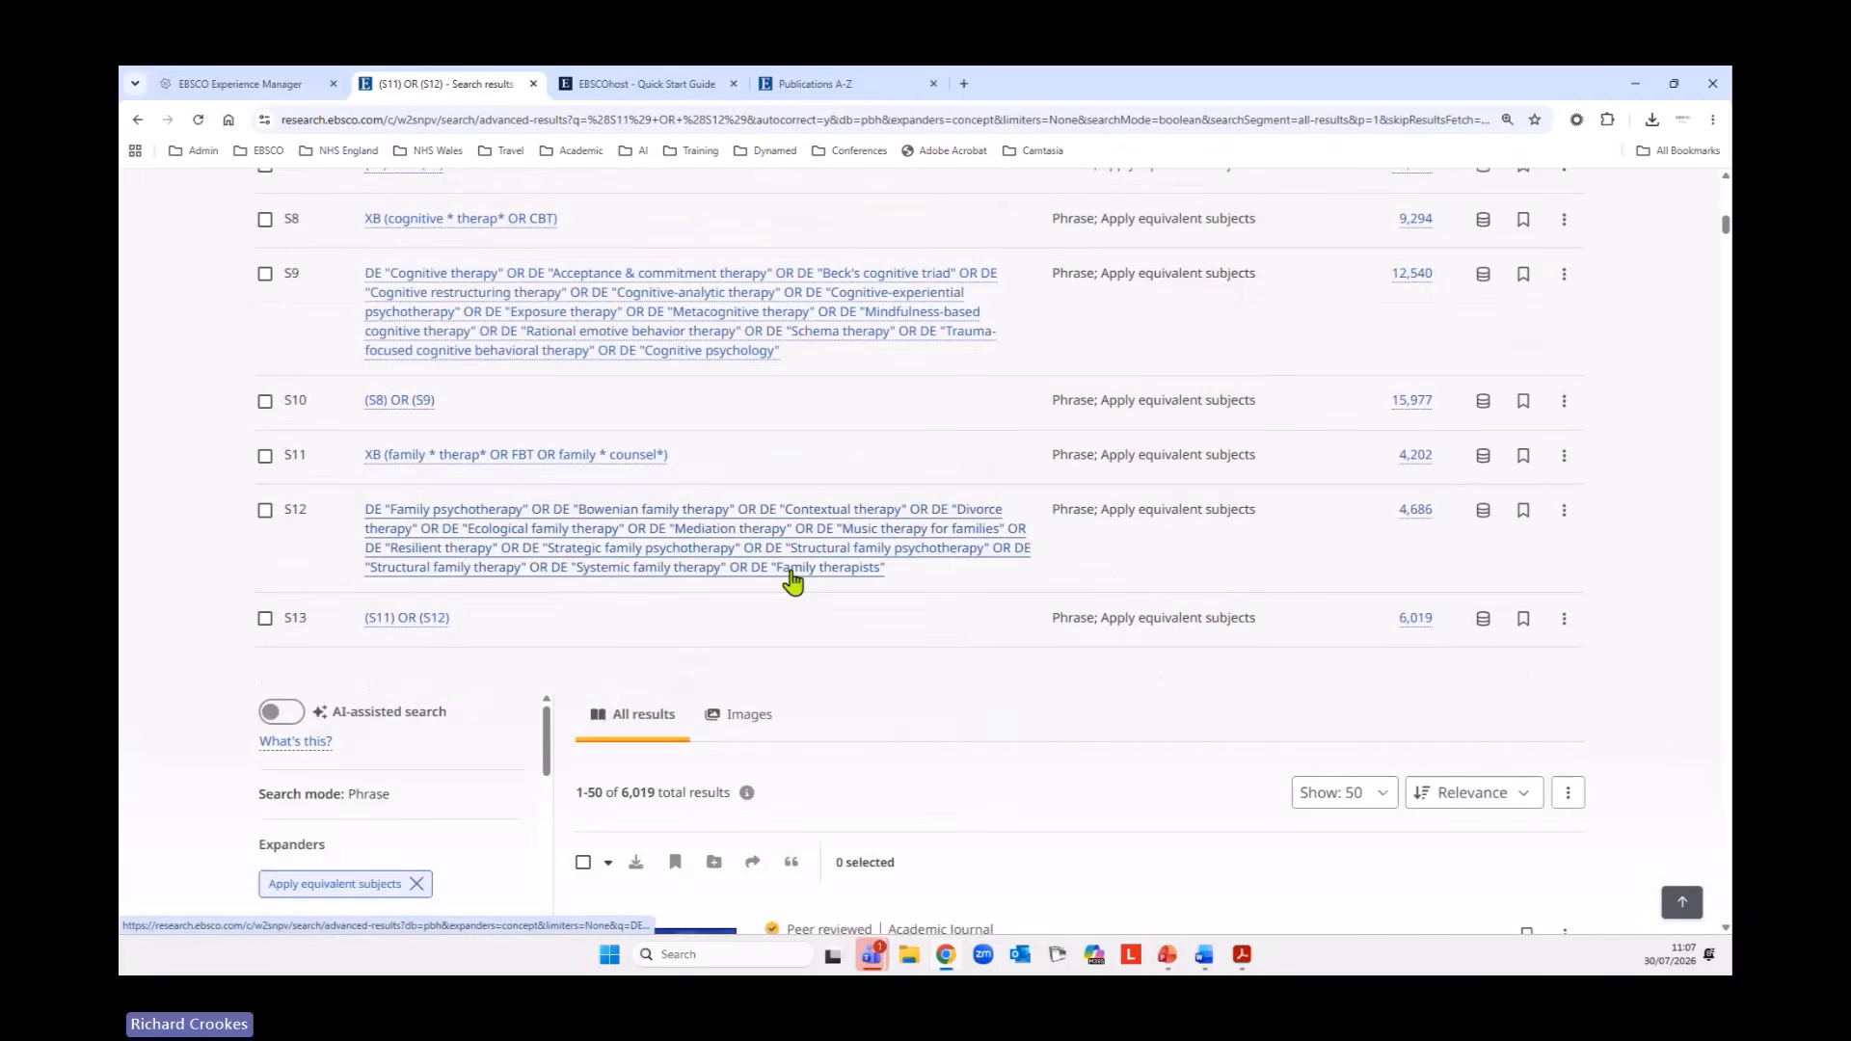
Combine searches S7, S10 and S13 with AND and run the combined search.
{"action": "scroll", "coordinate": [1126, 655], "scroll_direction": "up", "scroll_amount": 1}
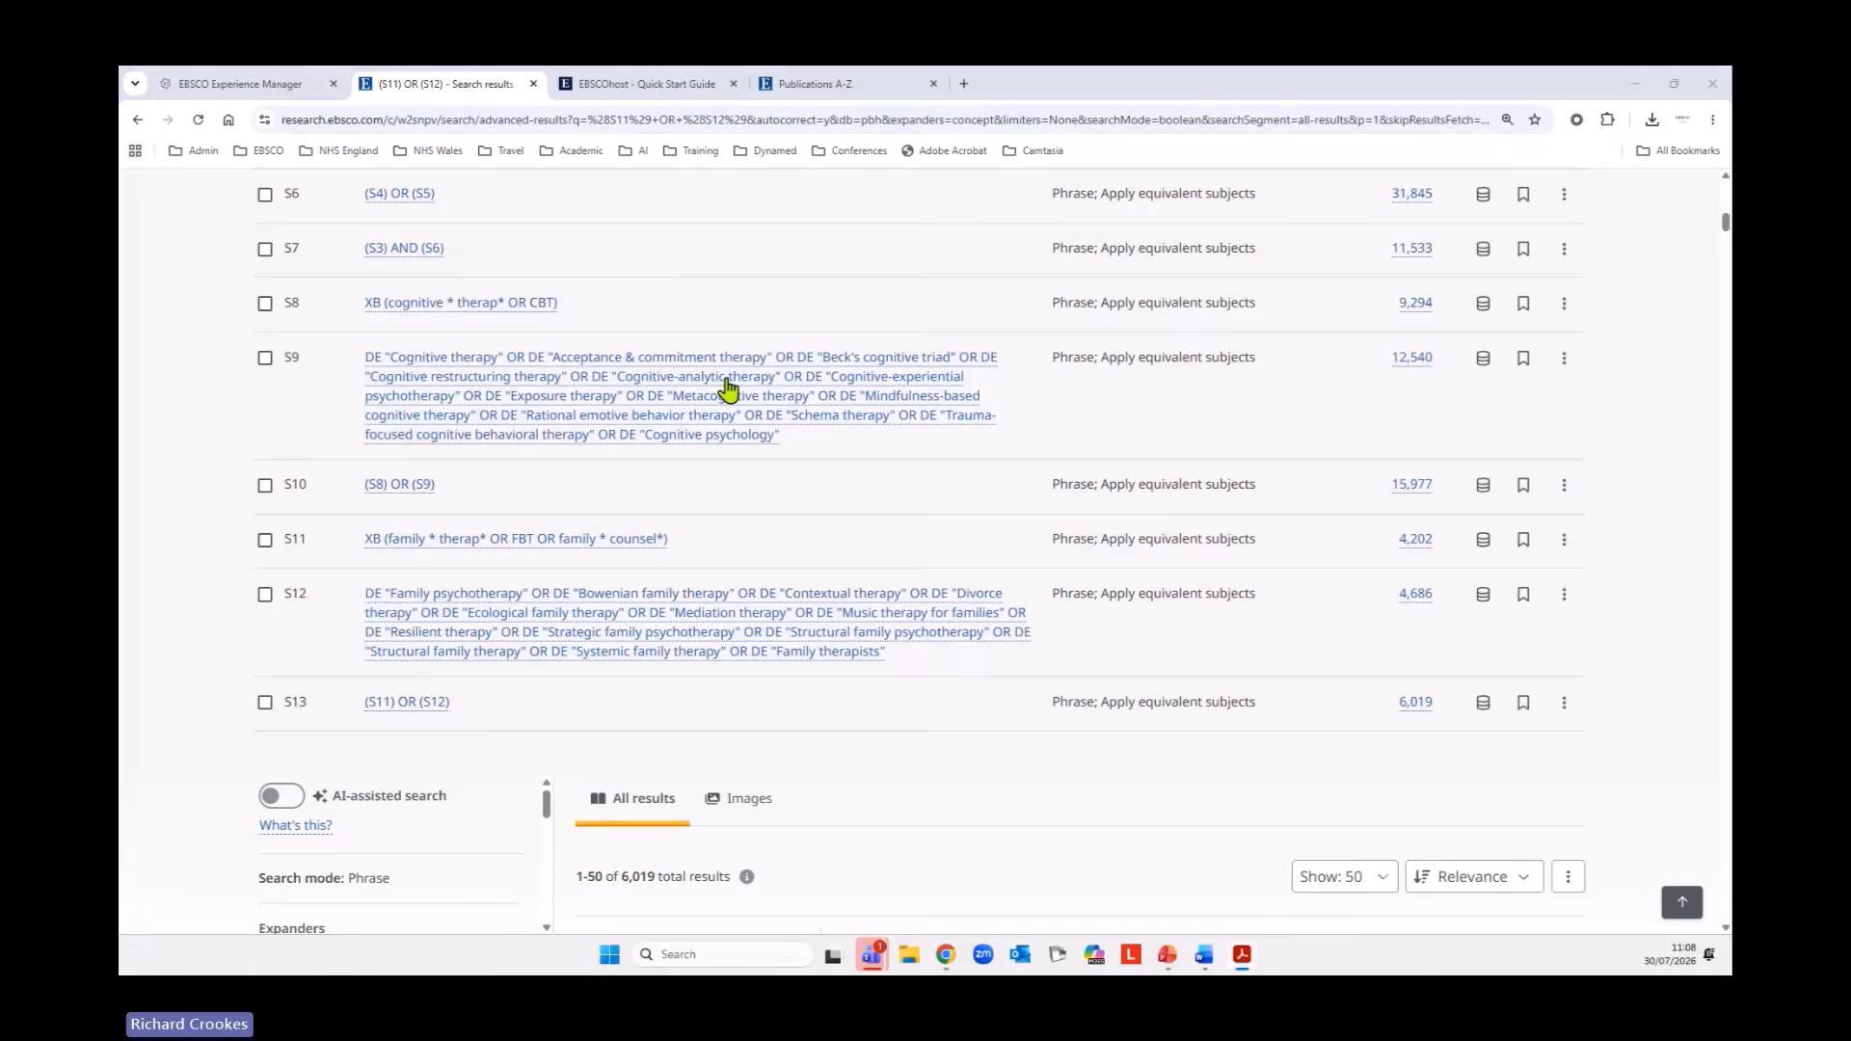
{"action": "scroll", "coordinate": [533, 418], "scroll_direction": "up", "scroll_amount": 4}
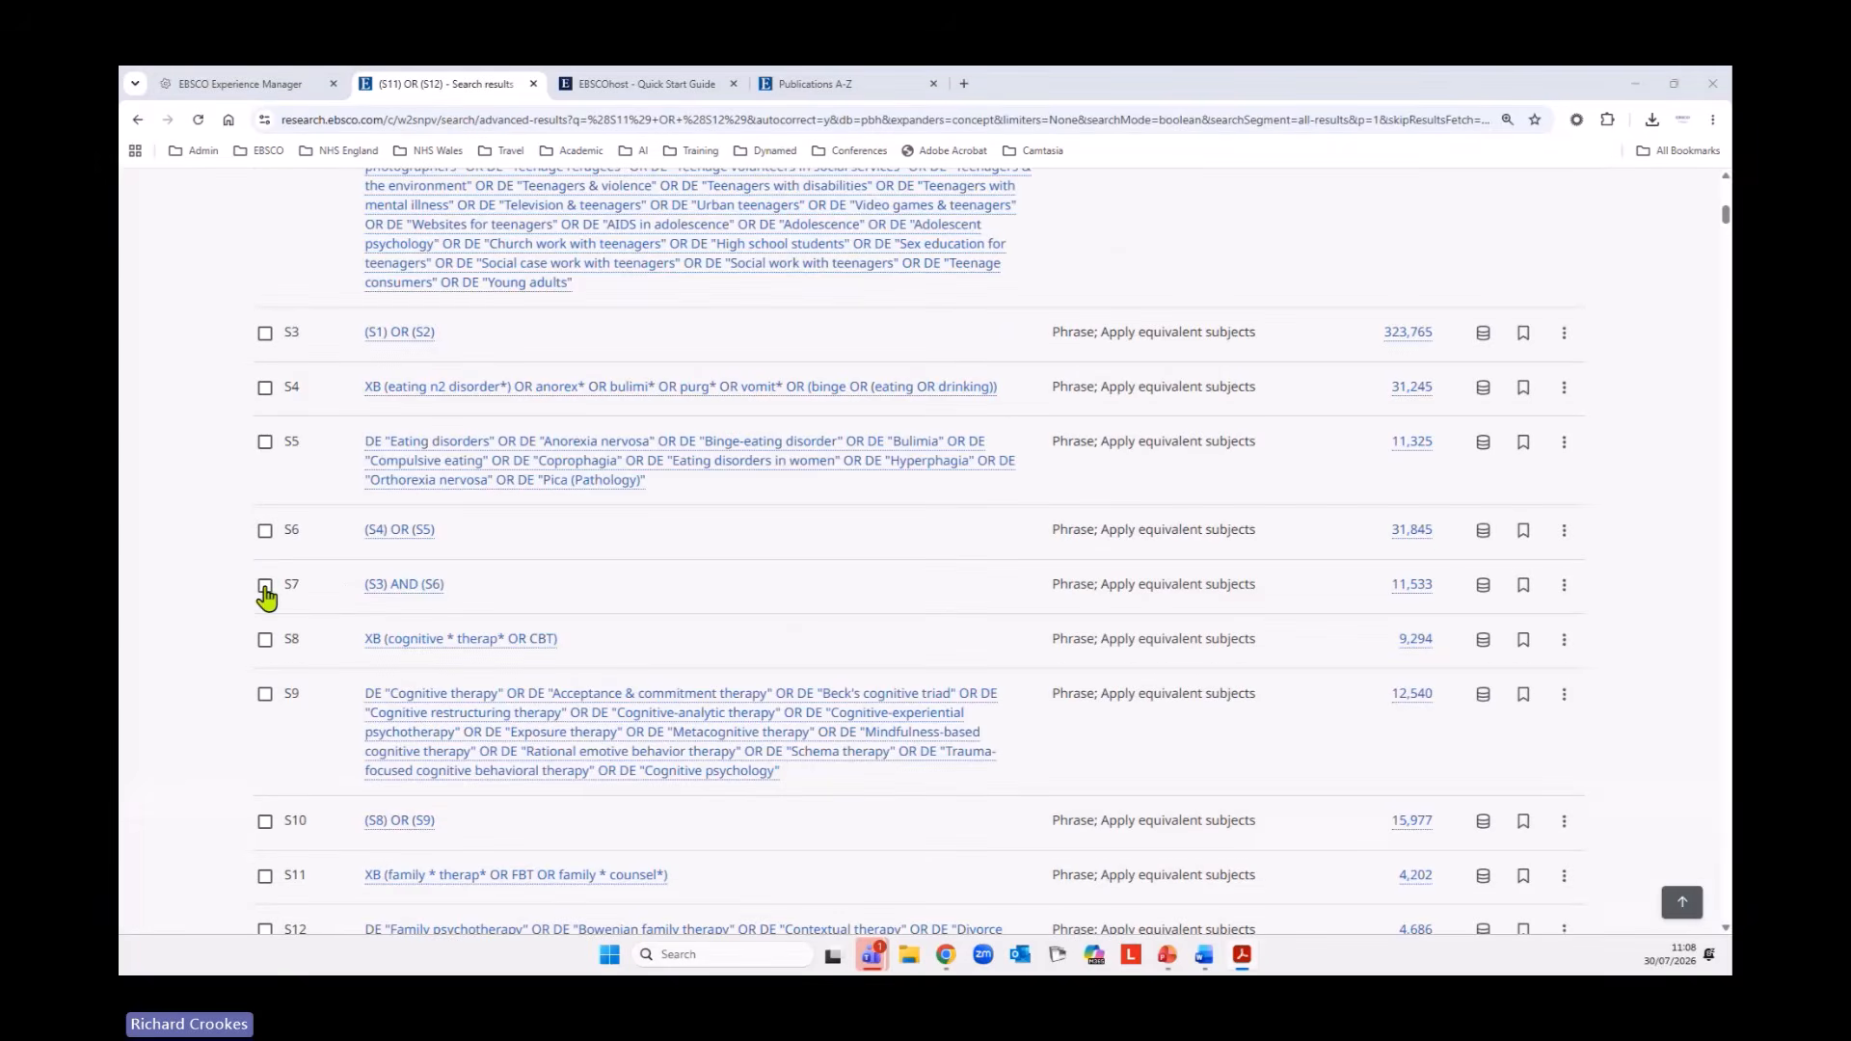
{"action": "left_click", "coordinate": [263, 590]}
{"action": "scroll", "coordinate": [748, 651], "scroll_direction": "down", "scroll_amount": 4}
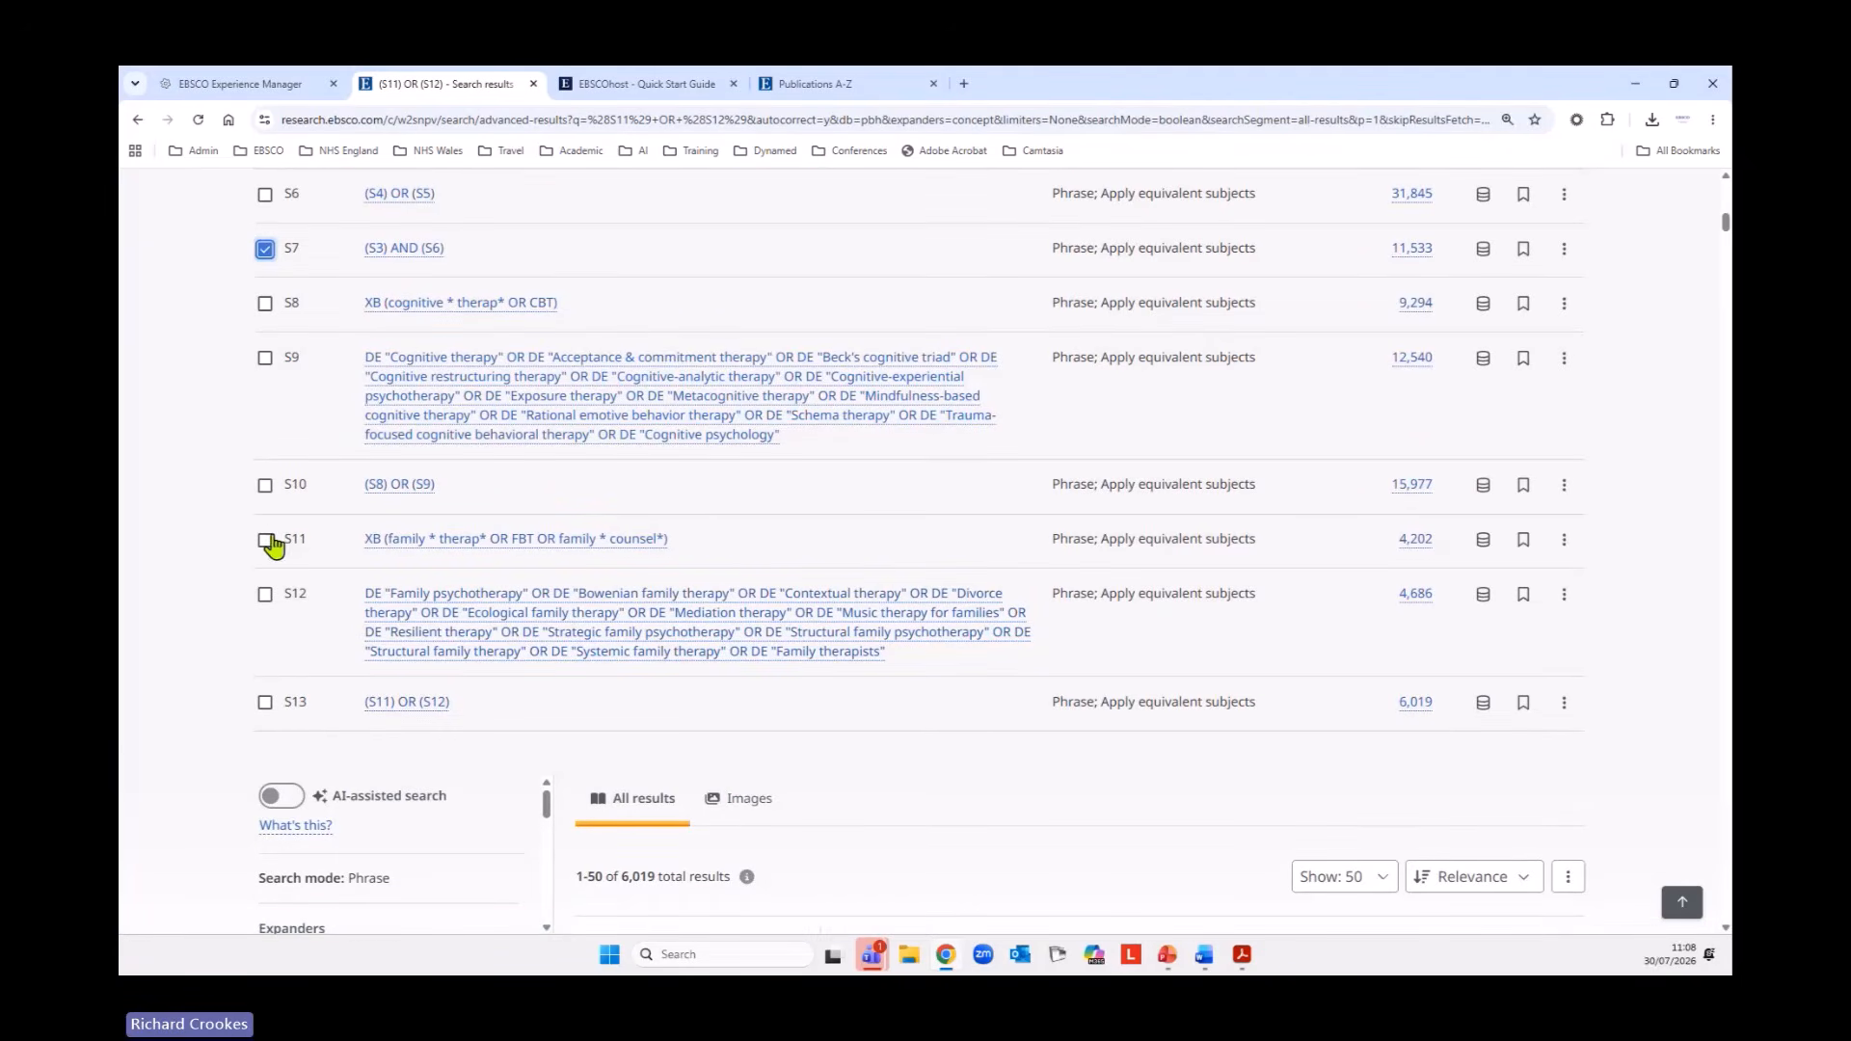
{"action": "left_click", "coordinate": [265, 485]}
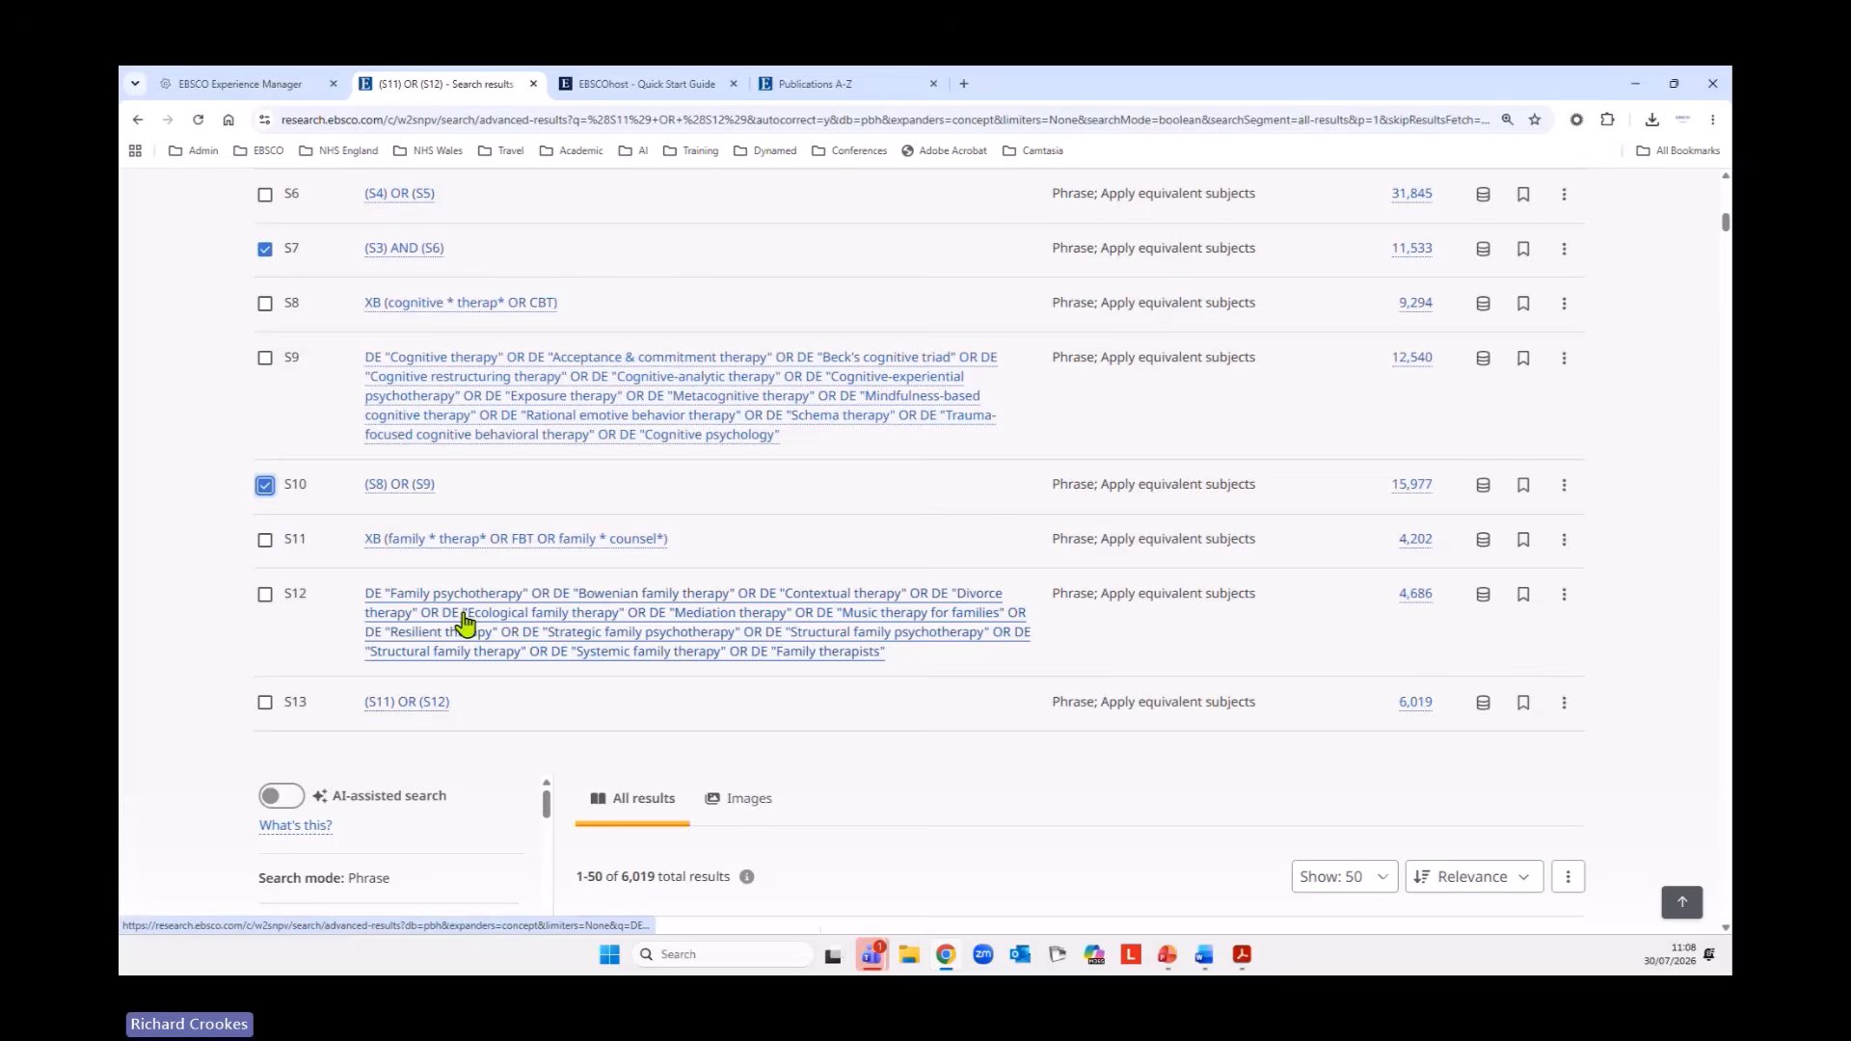
{"action": "left_click", "coordinate": [265, 704]}
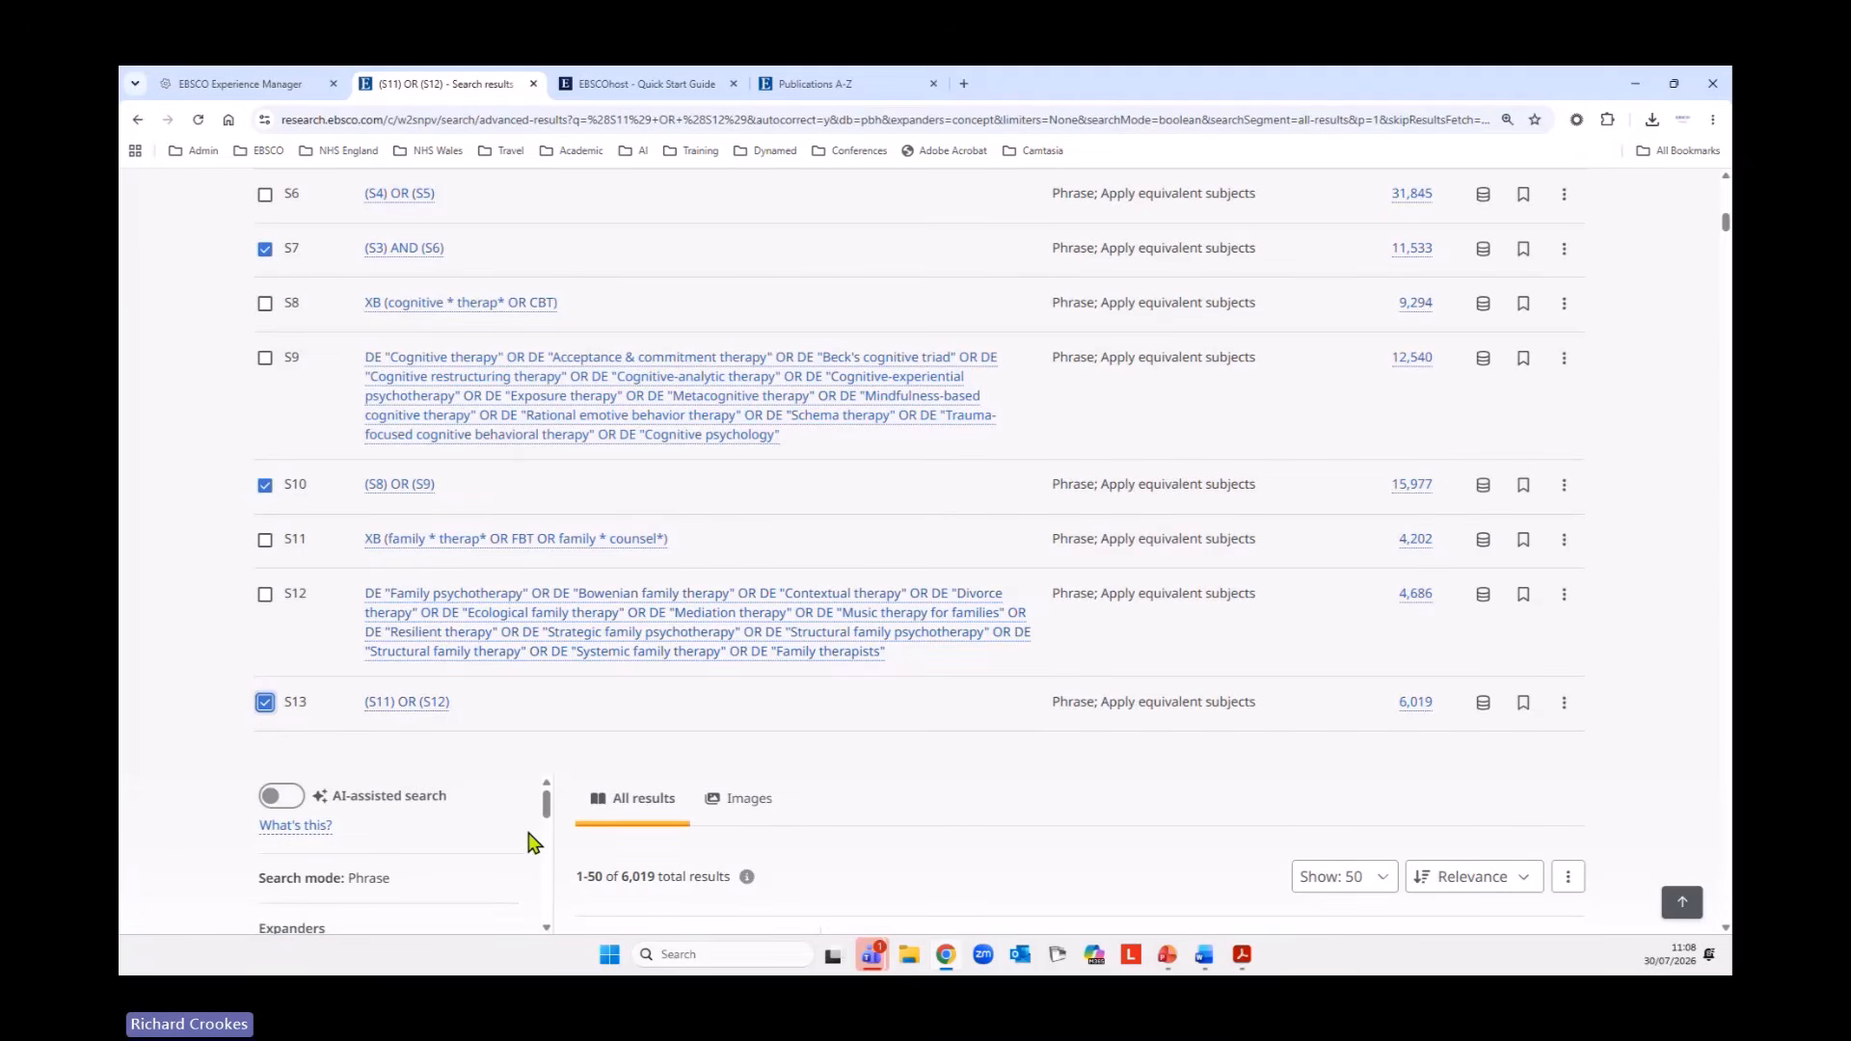
{"action": "scroll", "coordinate": [531, 842], "scroll_direction": "up", "scroll_amount": 10}
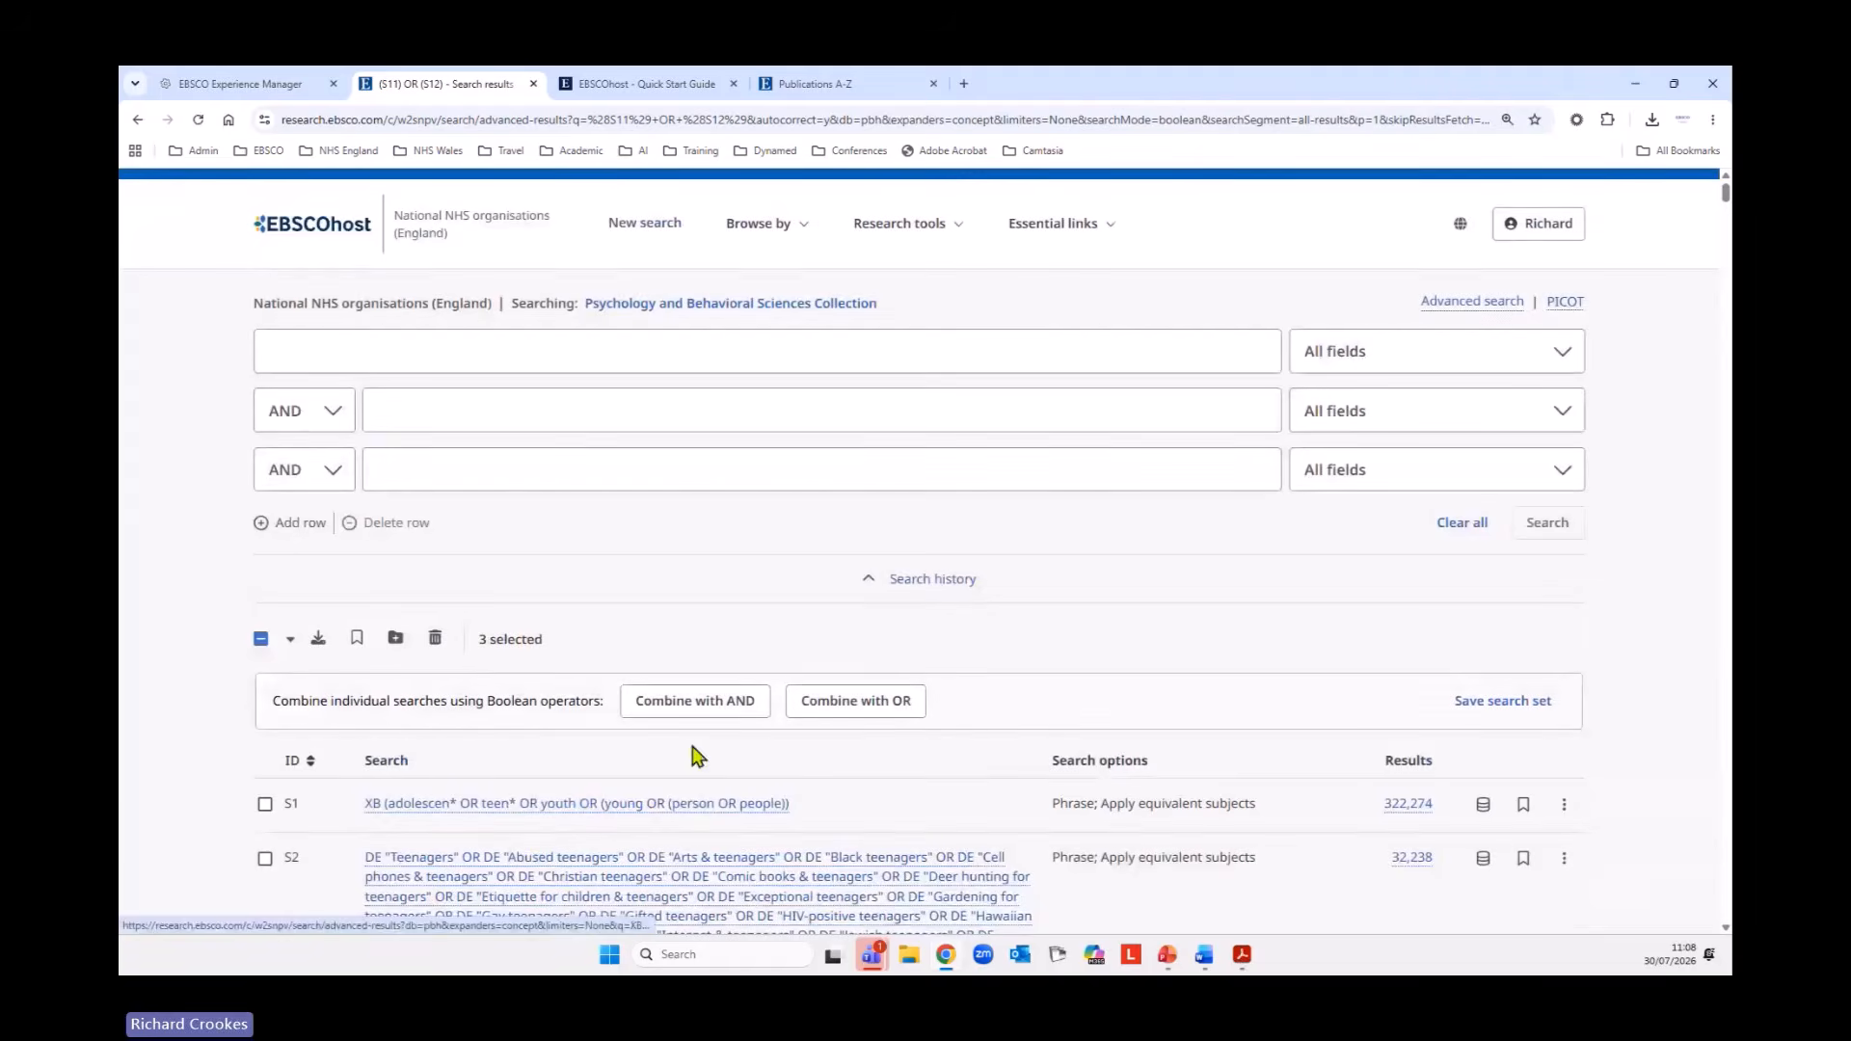
{"action": "left_click", "coordinate": [690, 701]}
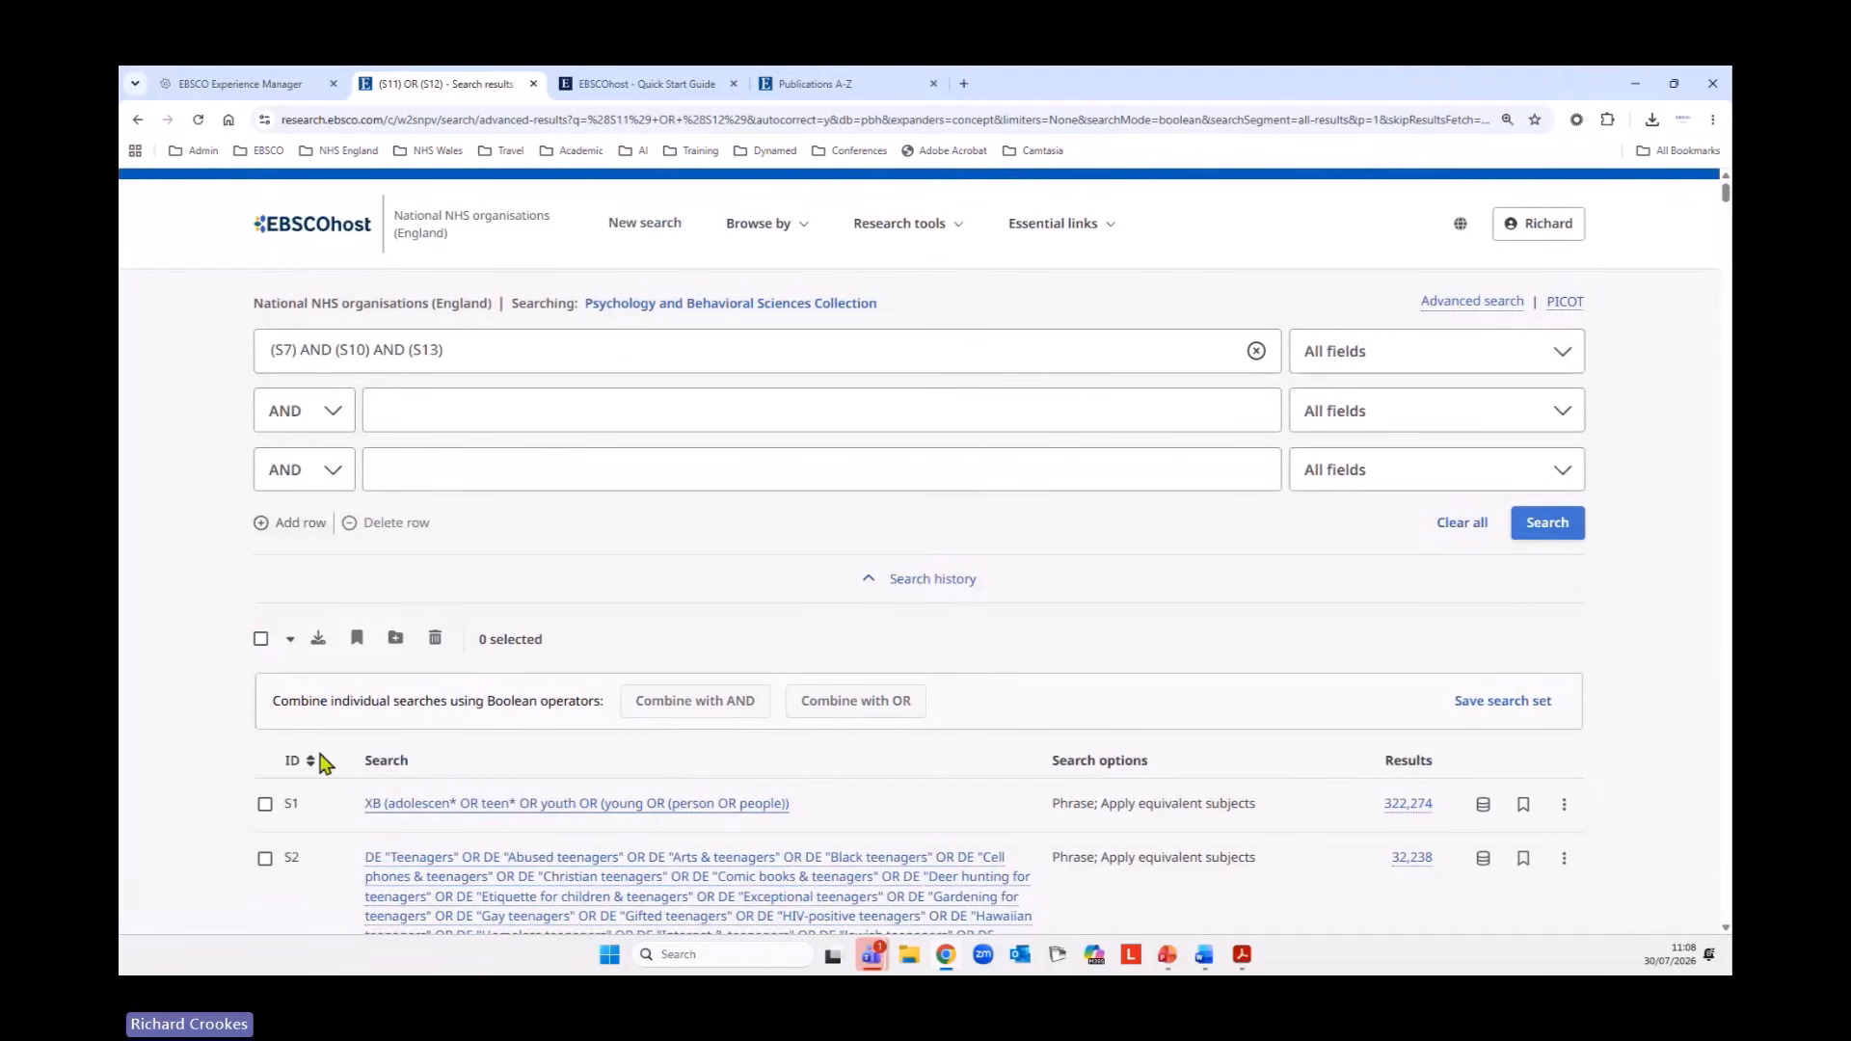
{"action": "left_click_drag", "start_coordinate": [266, 349], "coordinate": [463, 352]}
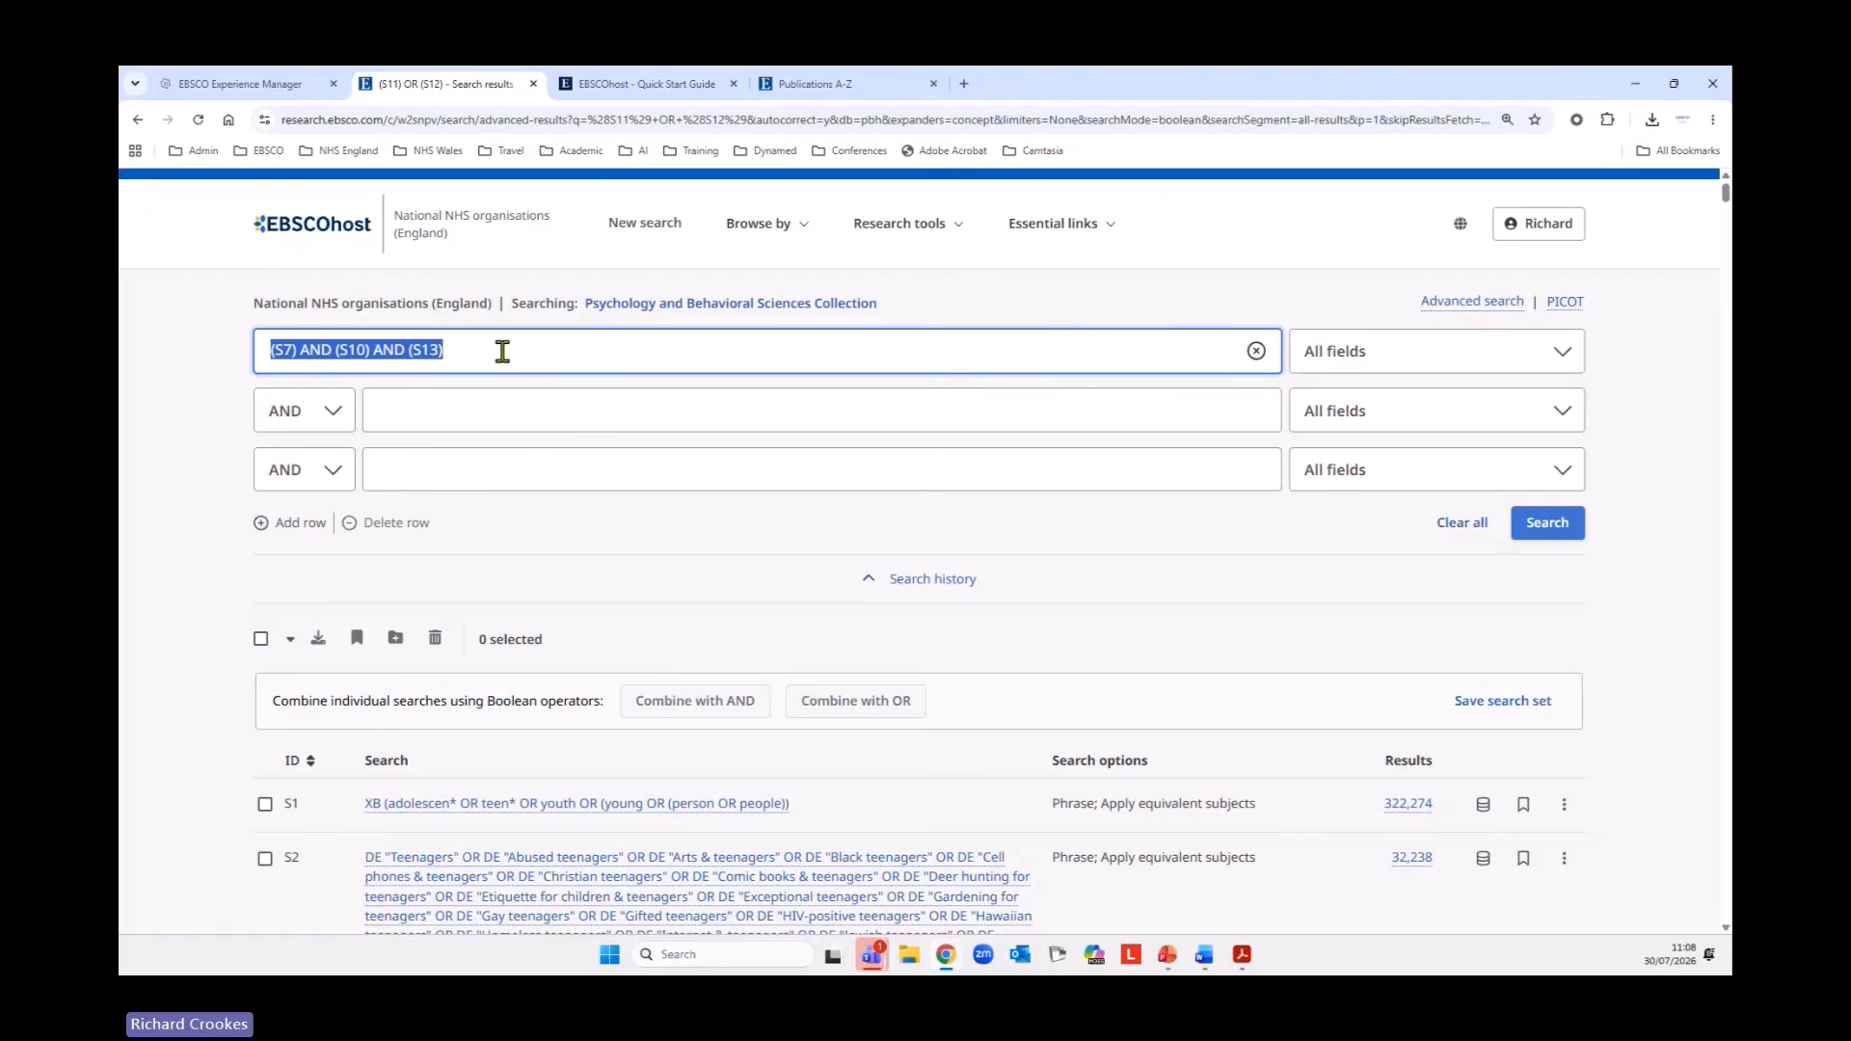
{"action": "left_click", "coordinate": [1555, 529]}
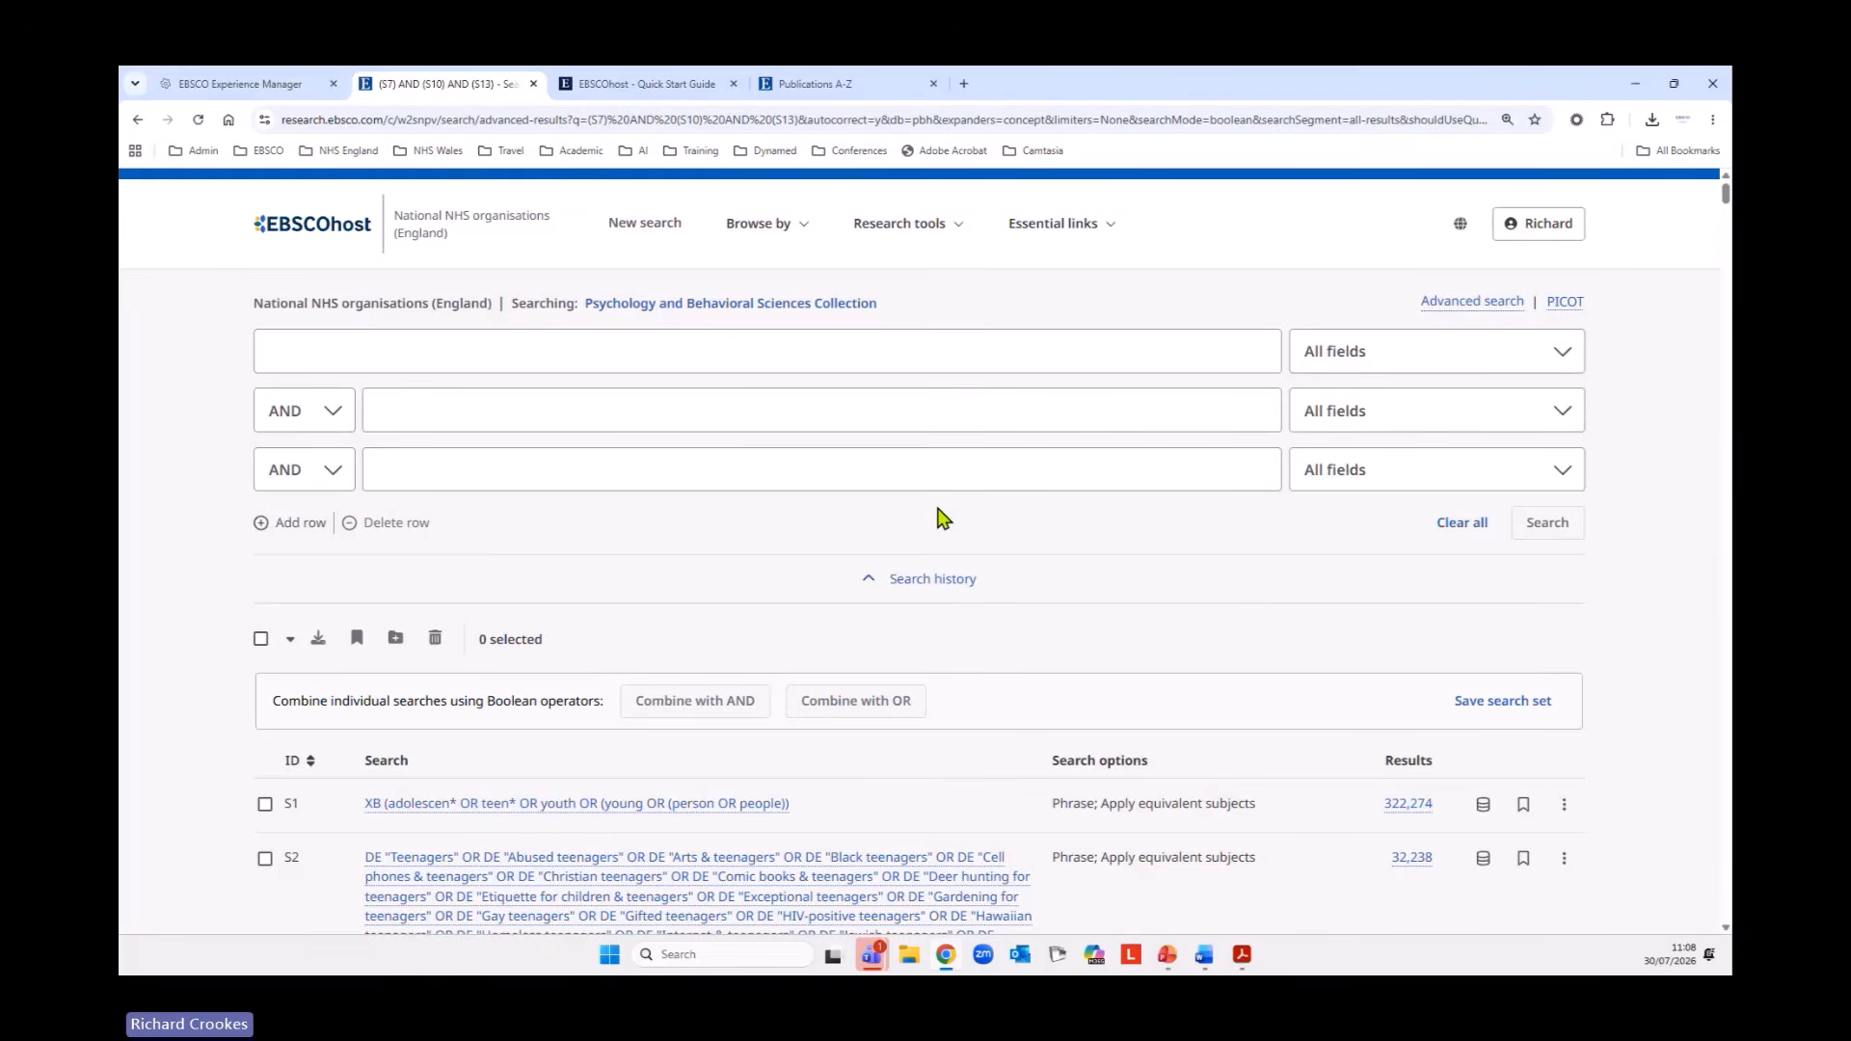
Examine the combined search S14 in the history together with its result list and available filters.
{"action": "scroll", "coordinate": [943, 518], "scroll_direction": "down", "scroll_amount": 10}
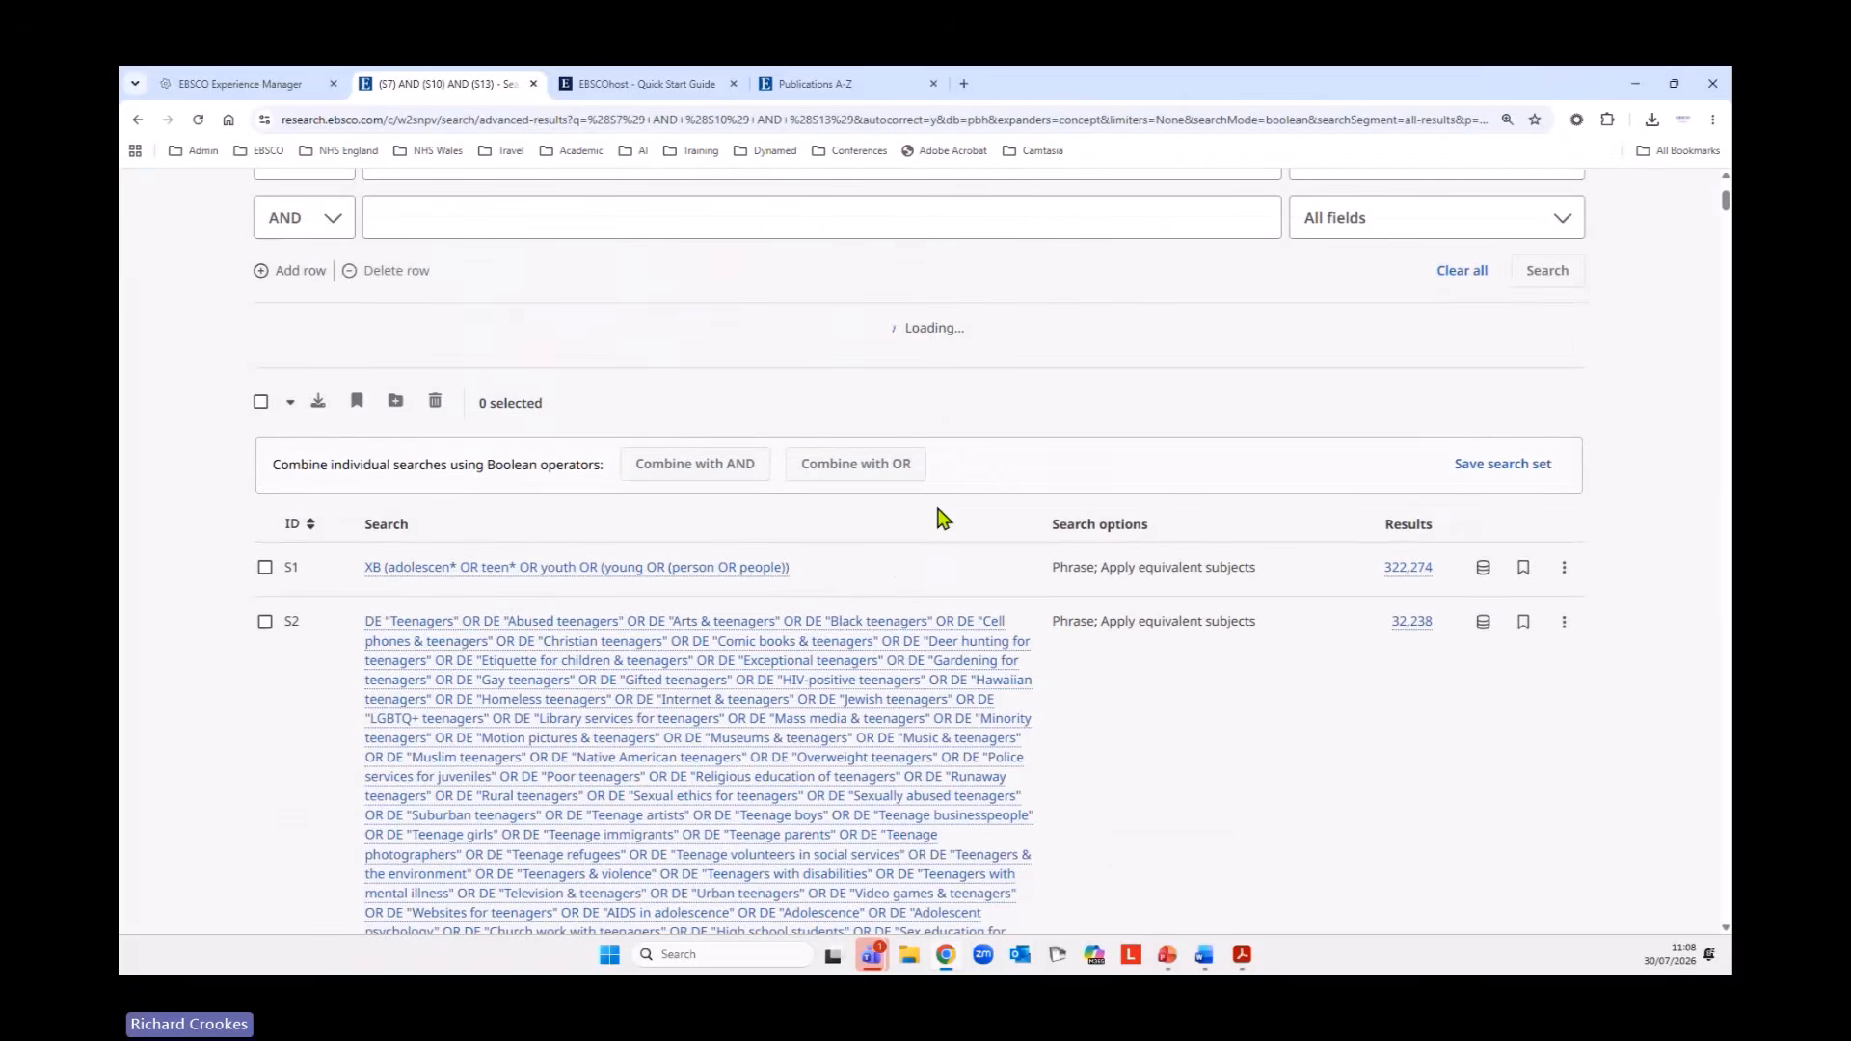
{"action": "scroll", "coordinate": [943, 518], "scroll_direction": "down", "scroll_amount": 6}
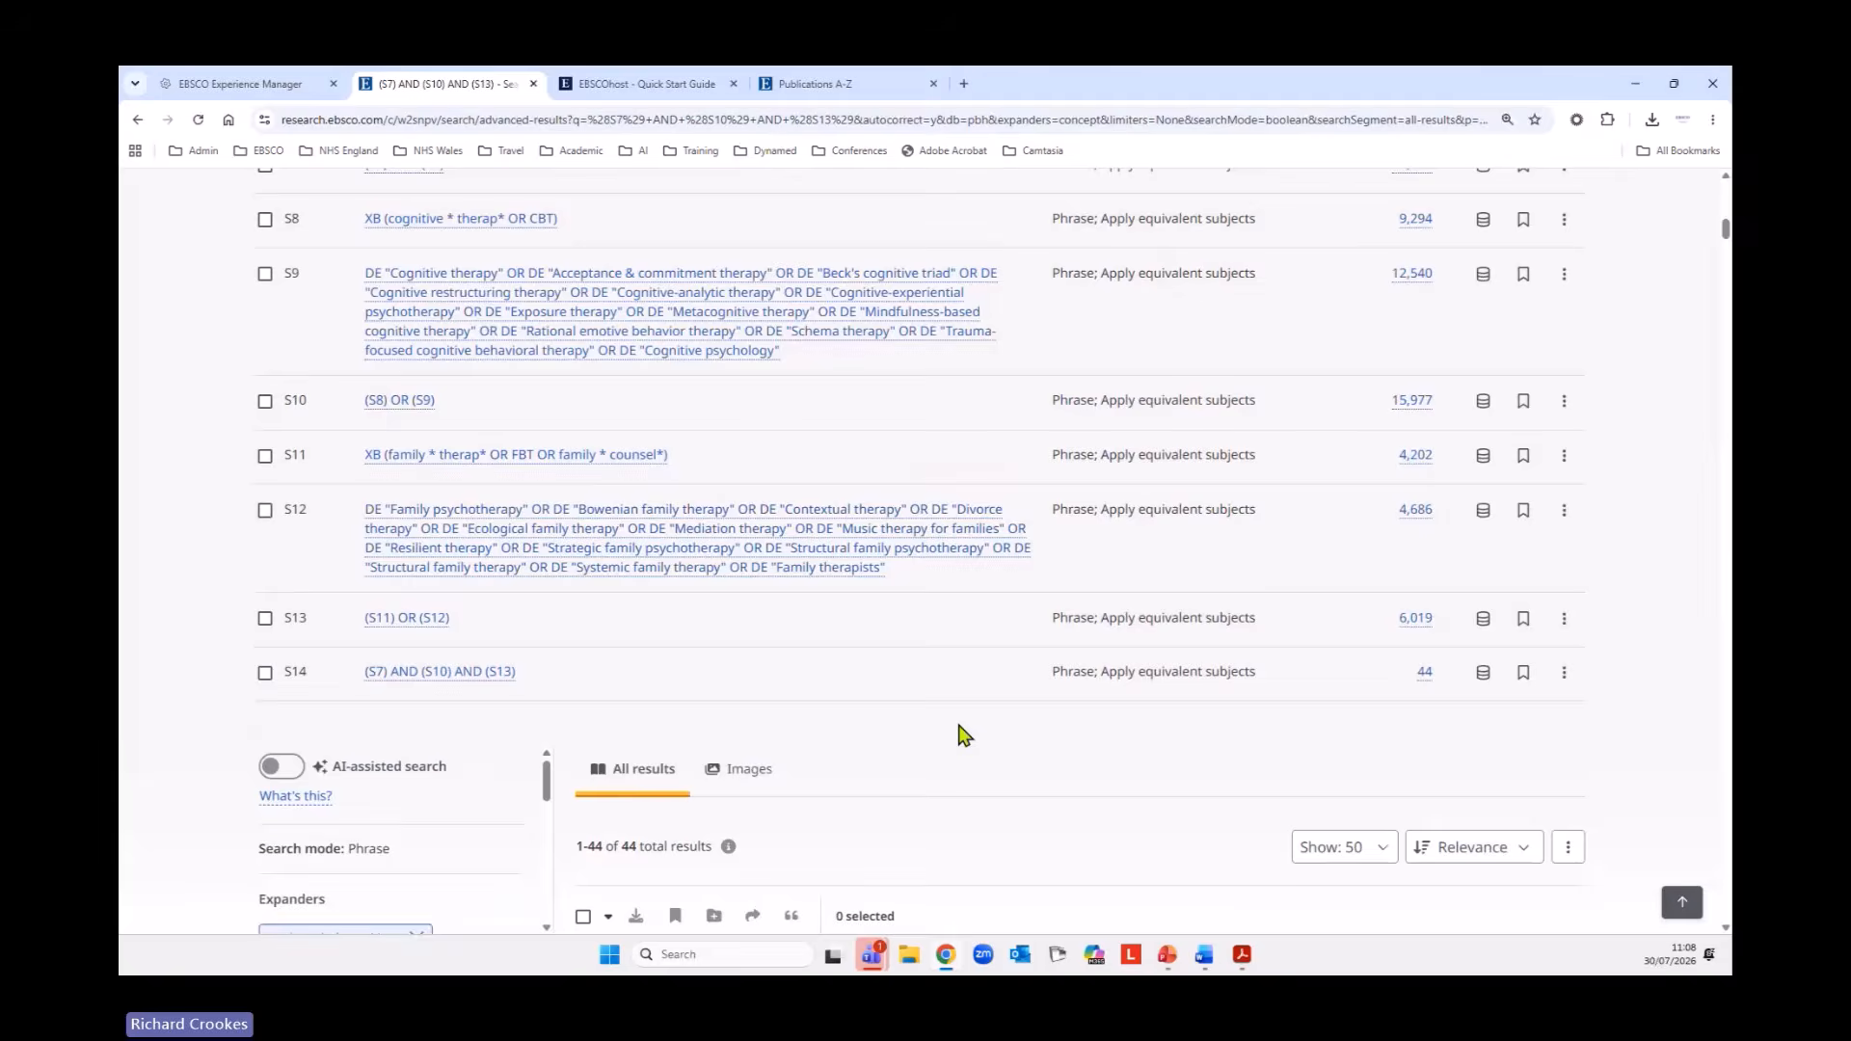
{"action": "scroll", "coordinate": [963, 738], "scroll_direction": "down", "scroll_amount": 1}
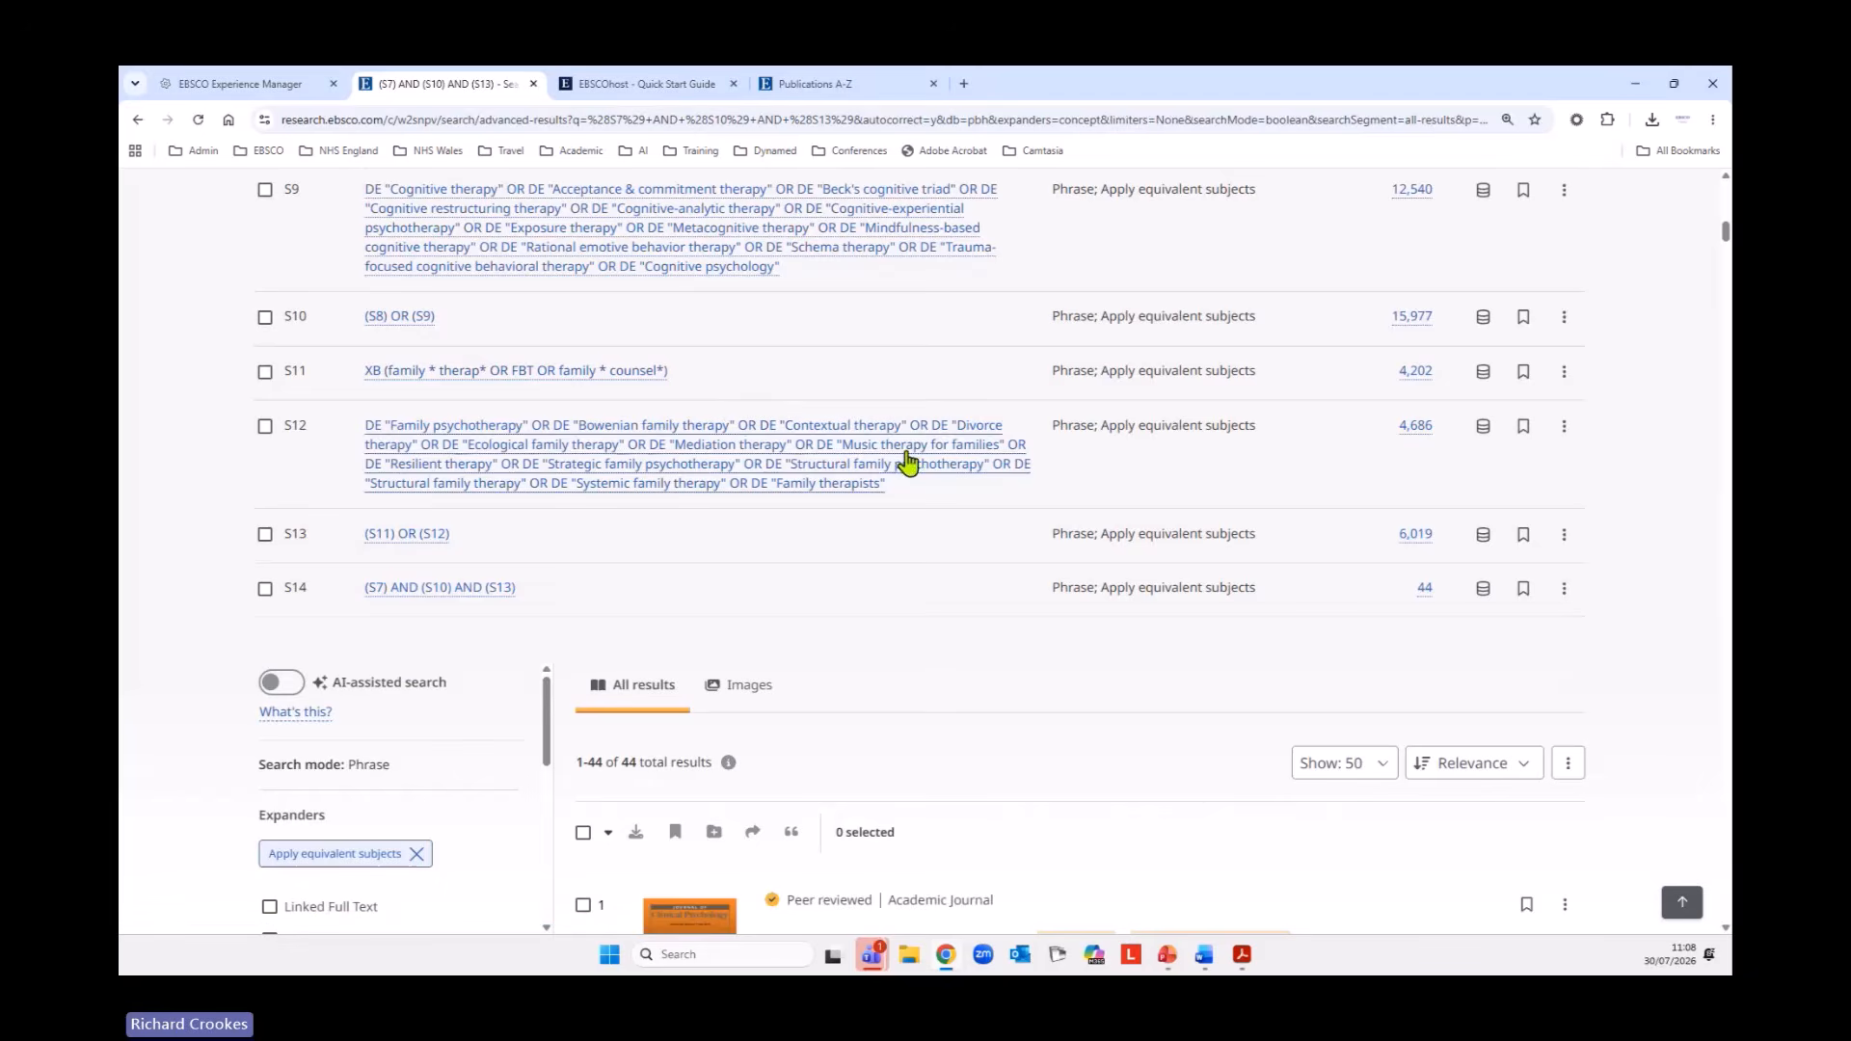
{"action": "scroll", "coordinate": [161, 488], "scroll_direction": "down", "scroll_amount": 3}
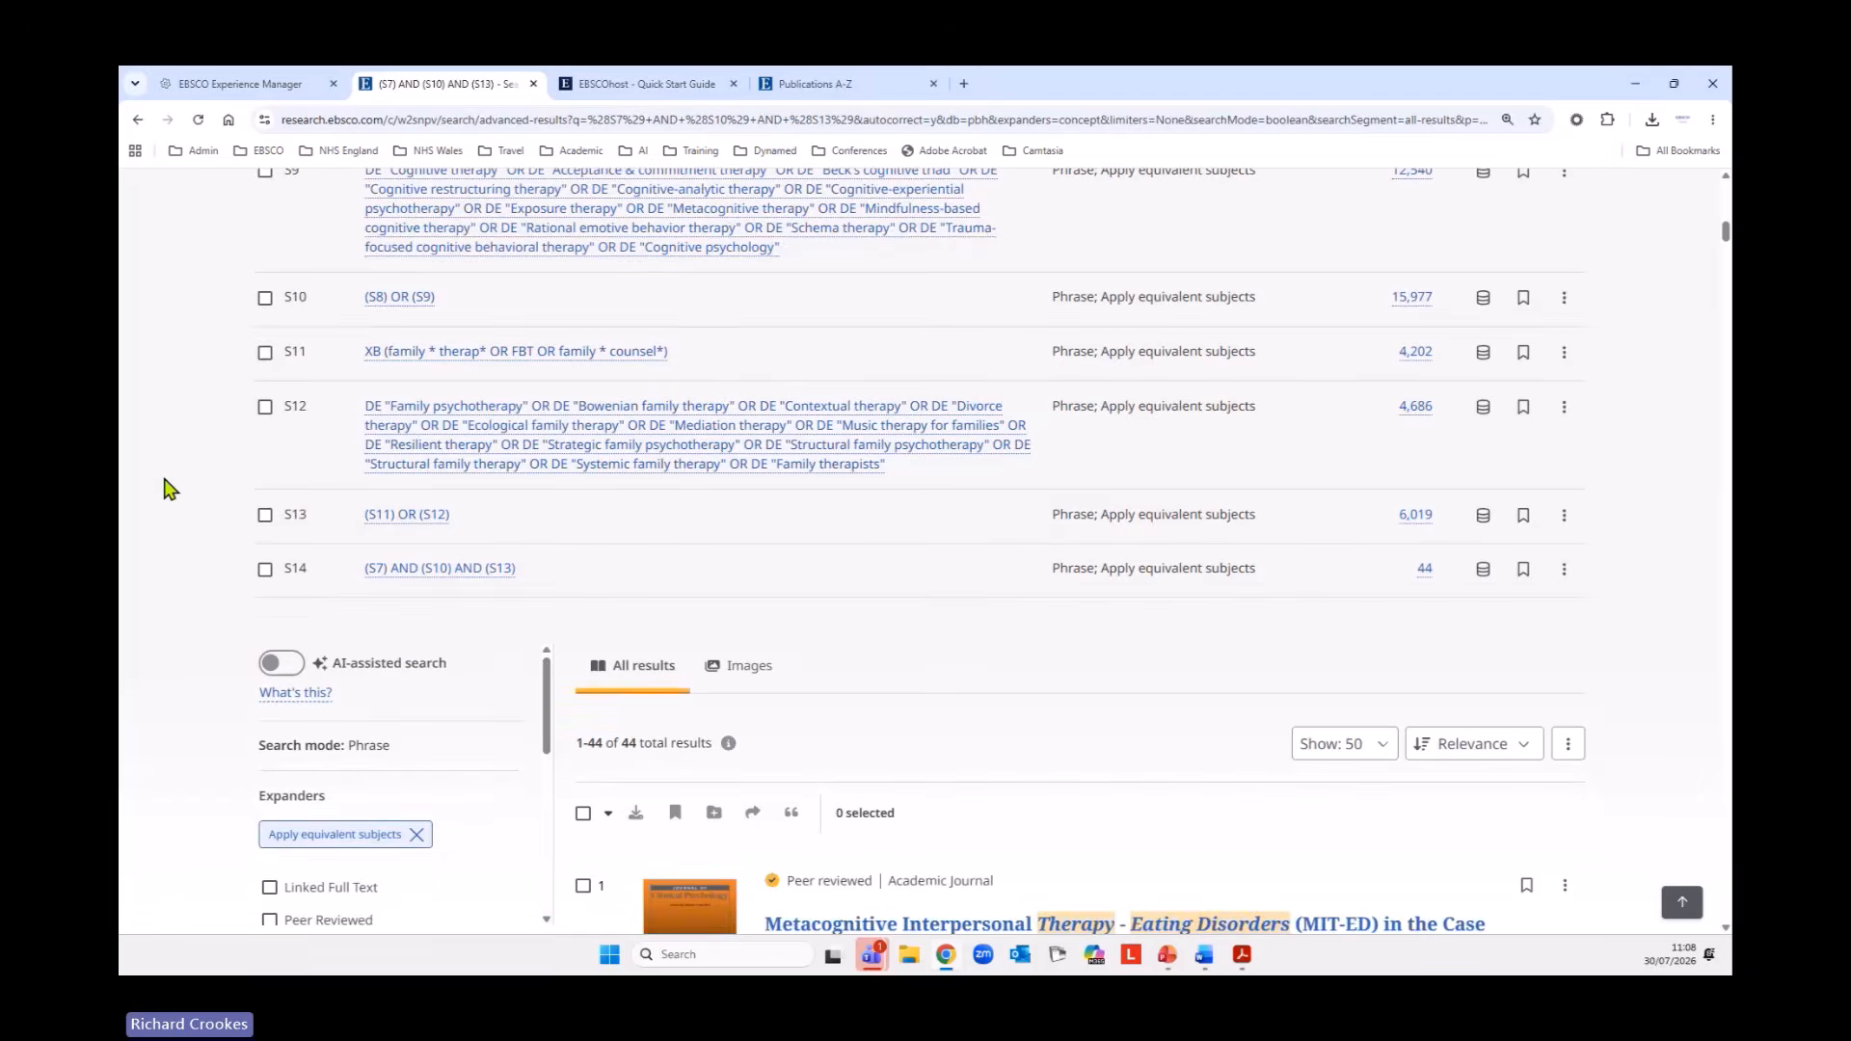
{"action": "scroll", "coordinate": [161, 448], "scroll_direction": "down", "scroll_amount": 3}
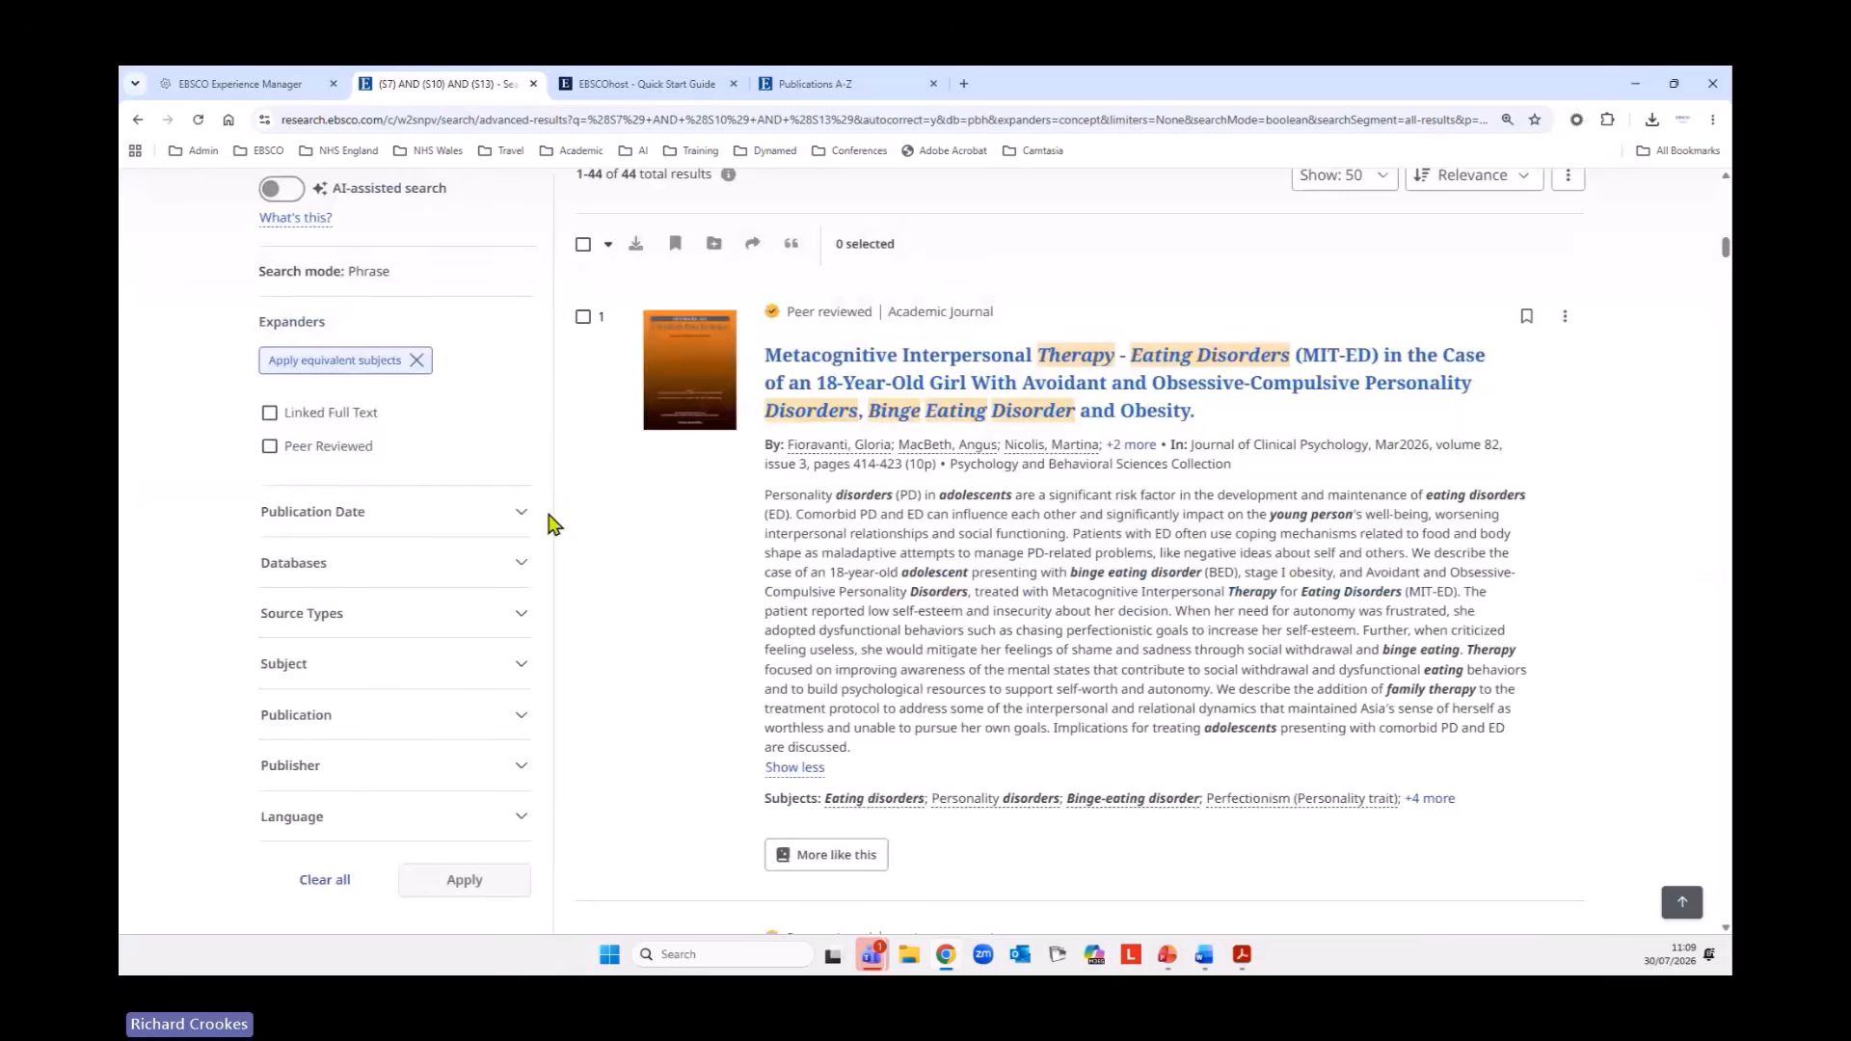
{"action": "scroll", "coordinate": [395, 747], "scroll_direction": "up", "scroll_amount": 2}
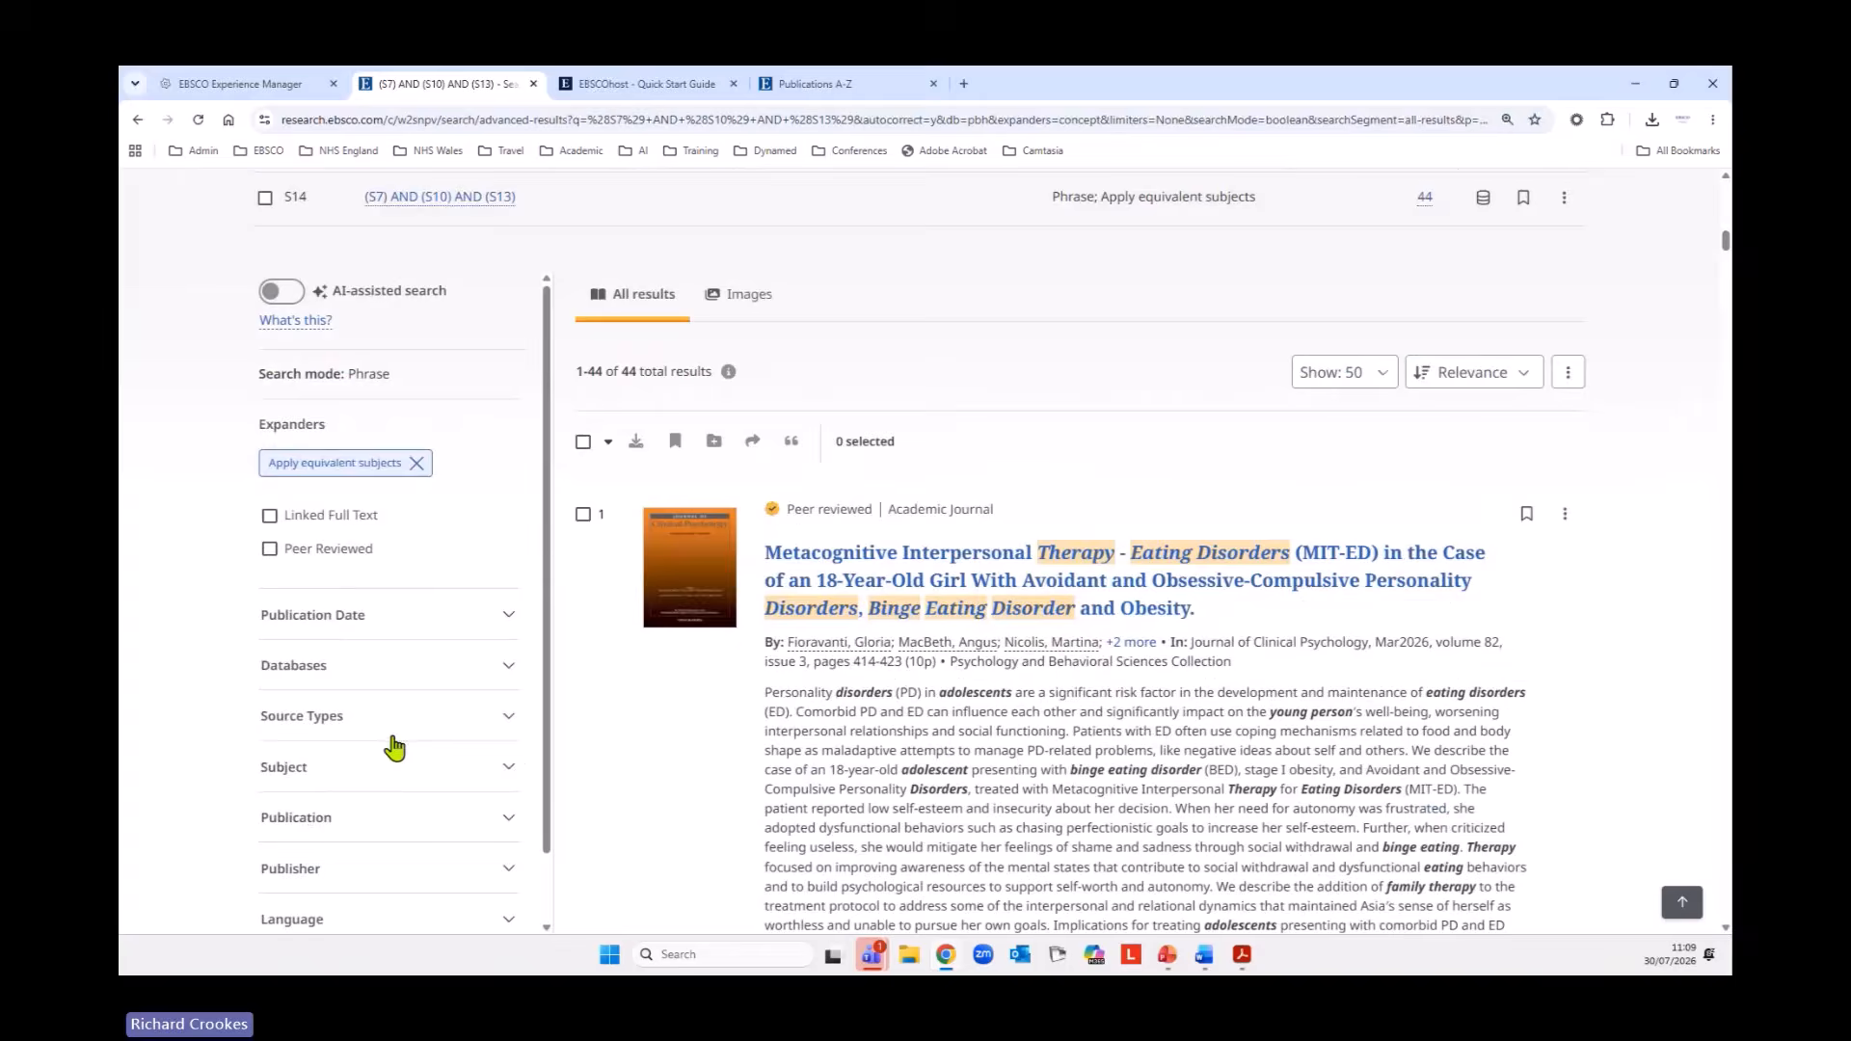
{"action": "scroll", "coordinate": [228, 735], "scroll_direction": "up", "scroll_amount": 6}
Limit the results of the combined search to the past 10 years and English, and check the filters recorded in the history.
{"action": "scroll", "coordinate": [186, 748], "scroll_direction": "down", "scroll_amount": 3}
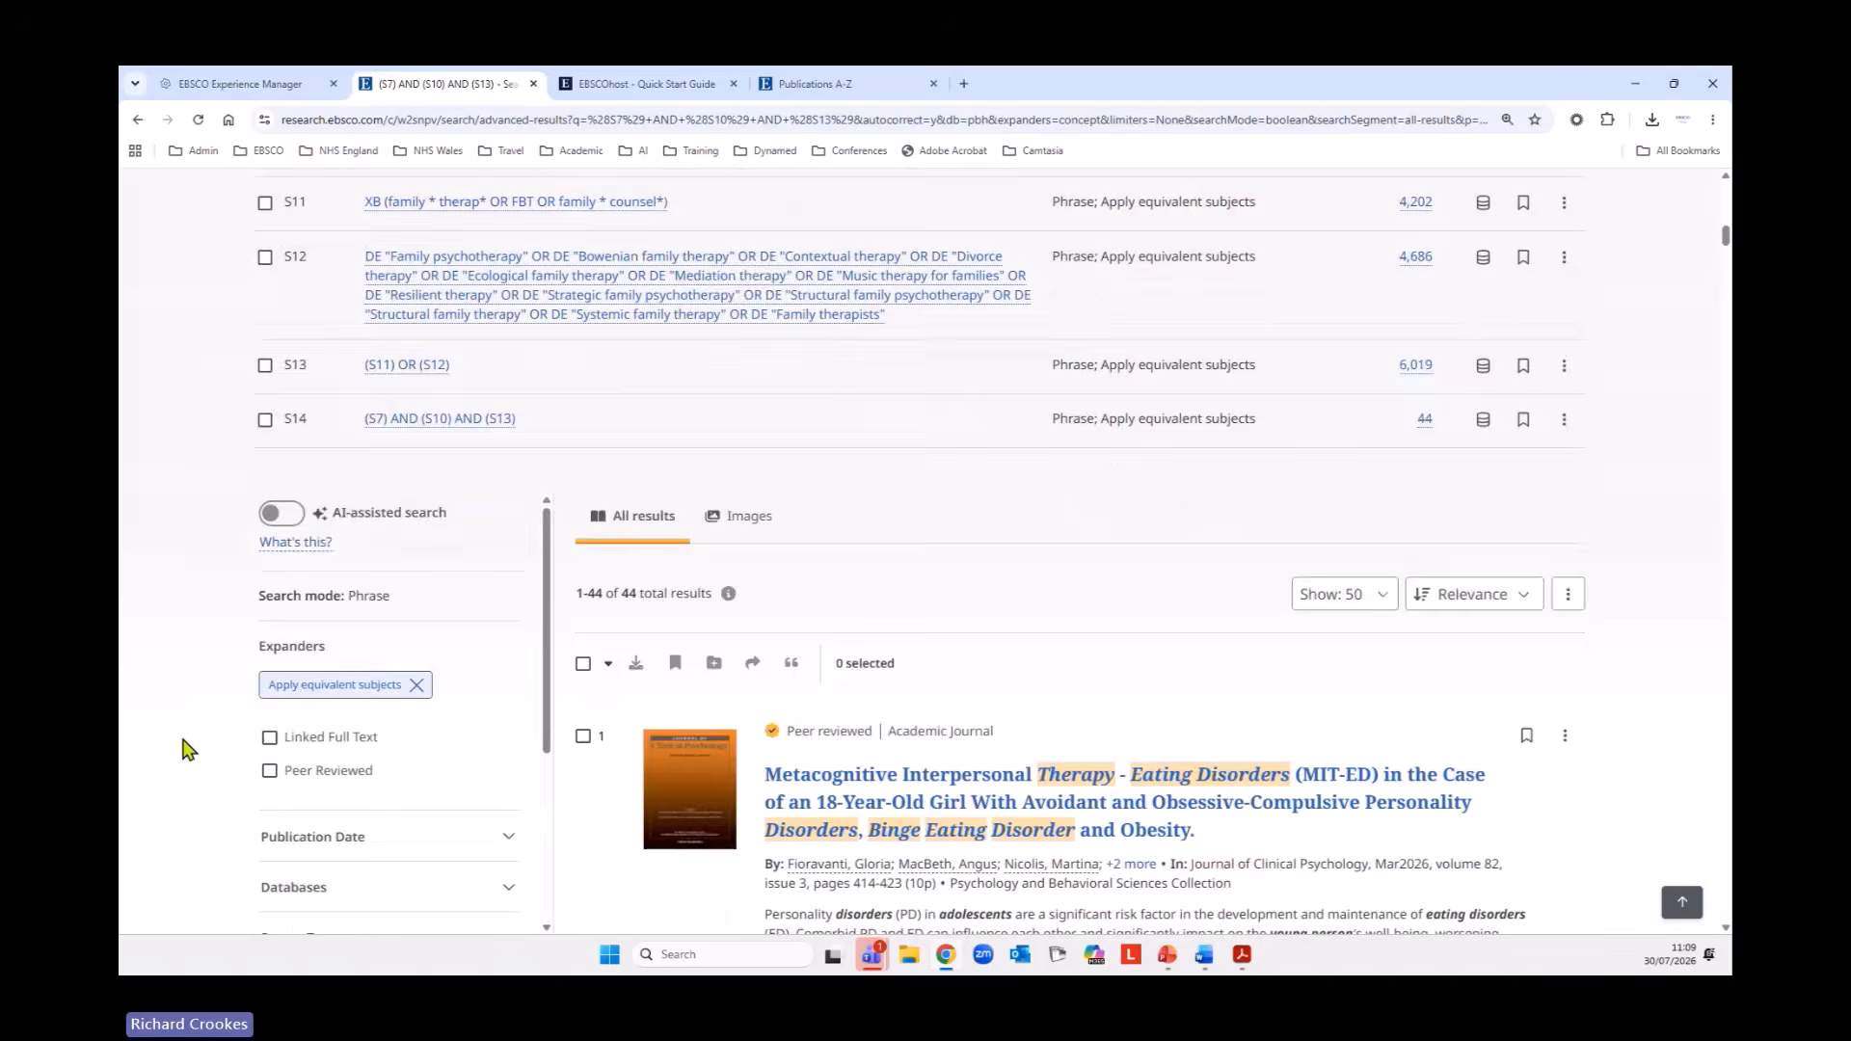
{"action": "scroll", "coordinate": [189, 749], "scroll_direction": "down", "scroll_amount": 3}
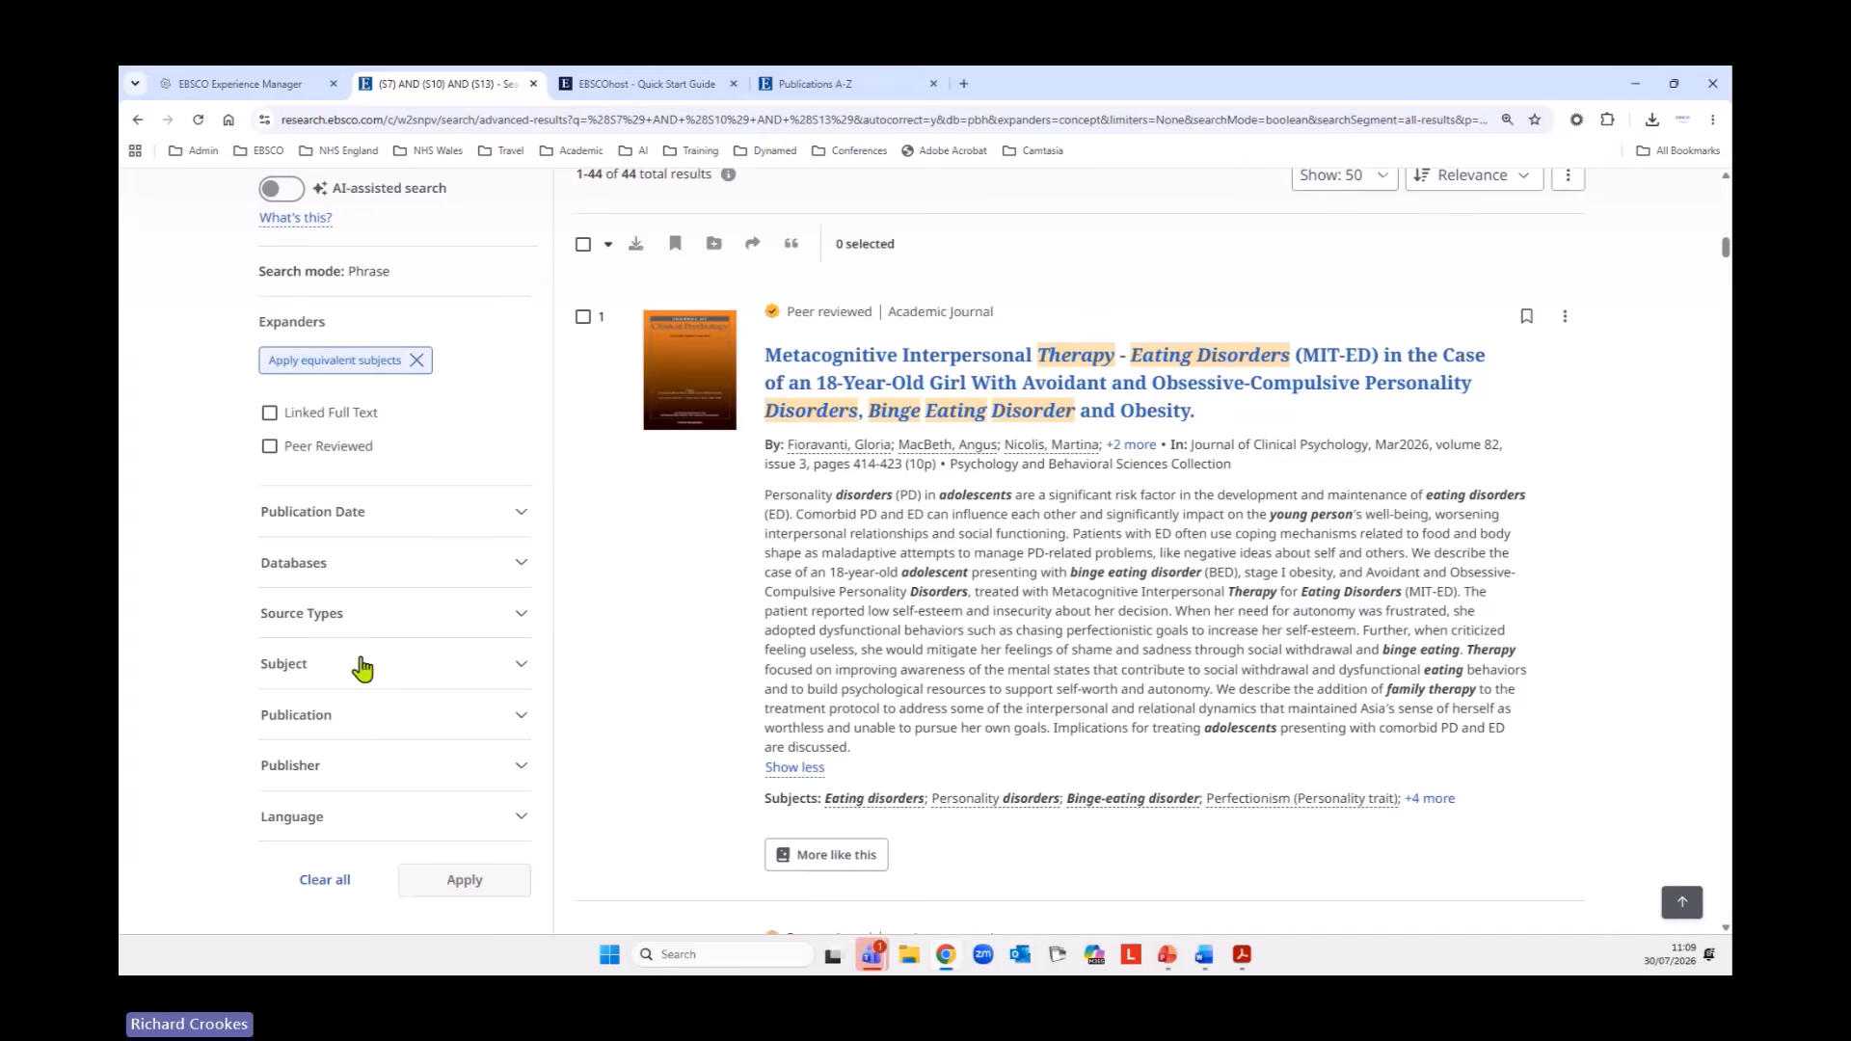
{"action": "left_click", "coordinate": [525, 525]}
{"action": "left_click", "coordinate": [268, 663]}
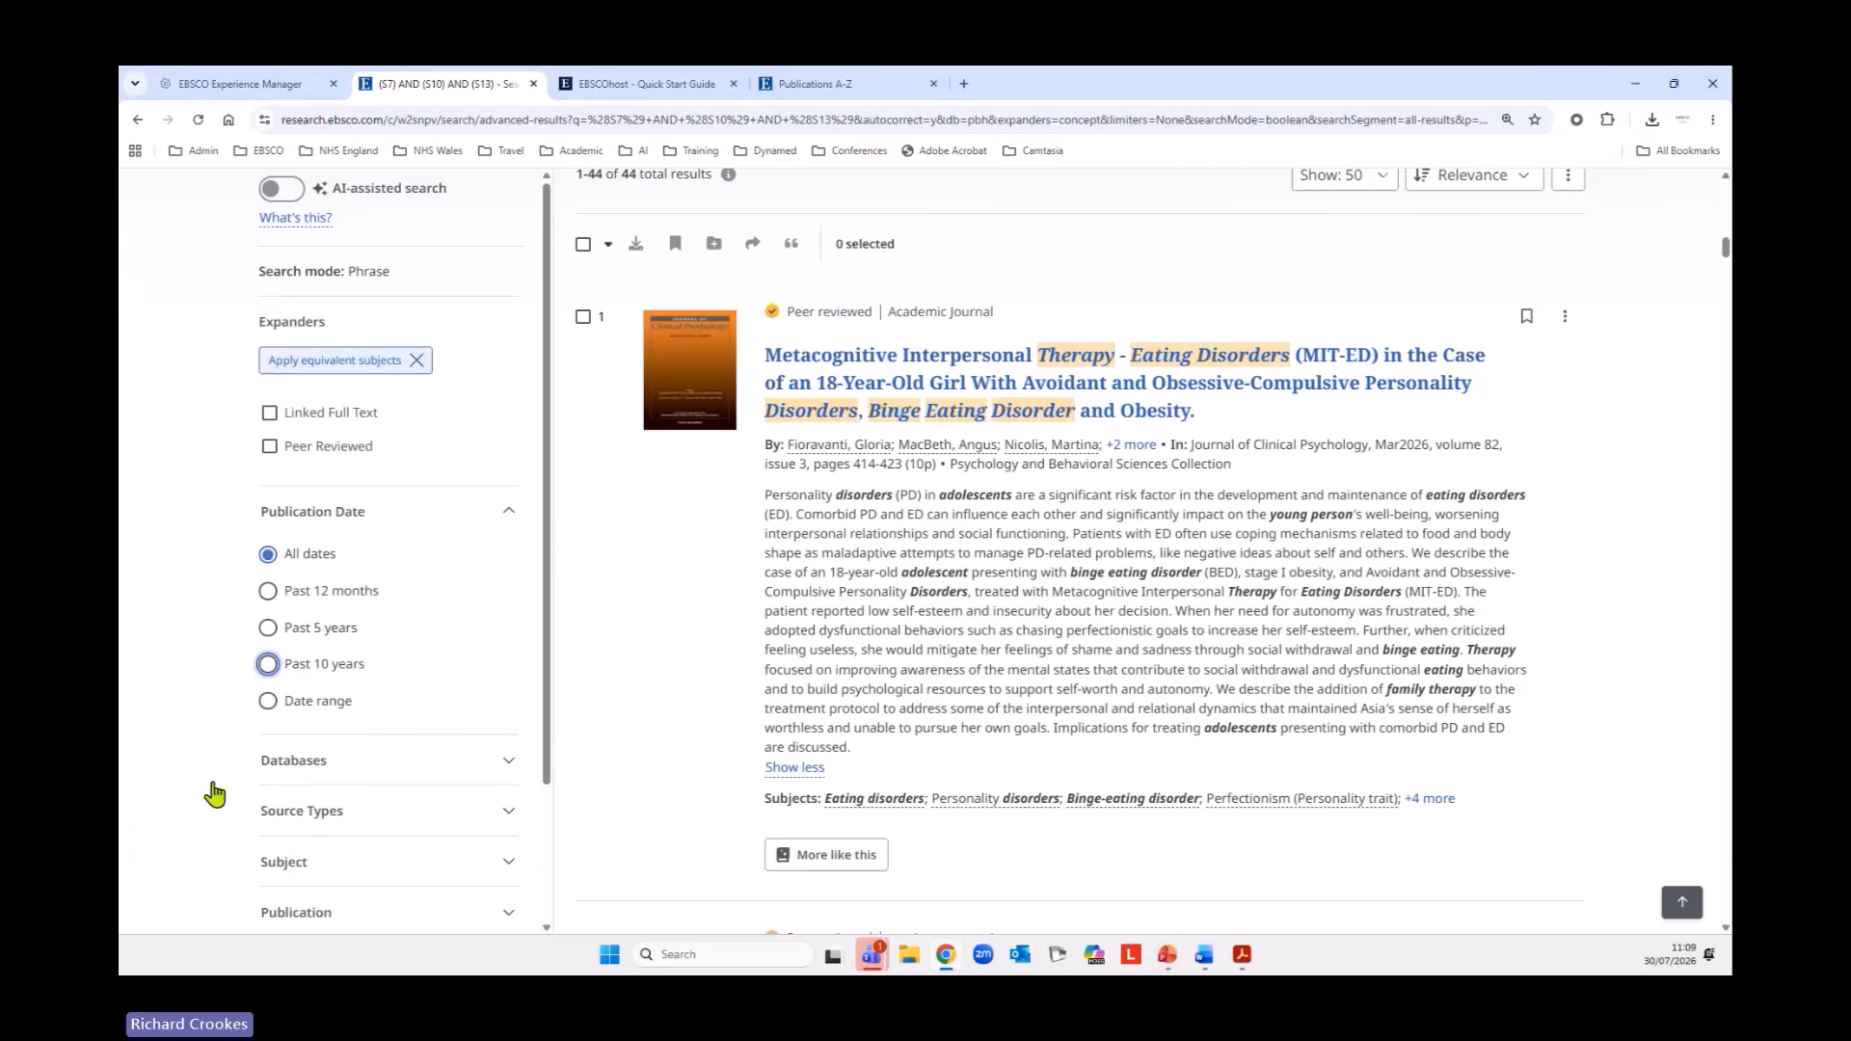
{"action": "scroll", "coordinate": [182, 696], "scroll_direction": "down", "scroll_amount": 3}
{"action": "scroll", "coordinate": [482, 656], "scroll_direction": "down", "scroll_amount": 3}
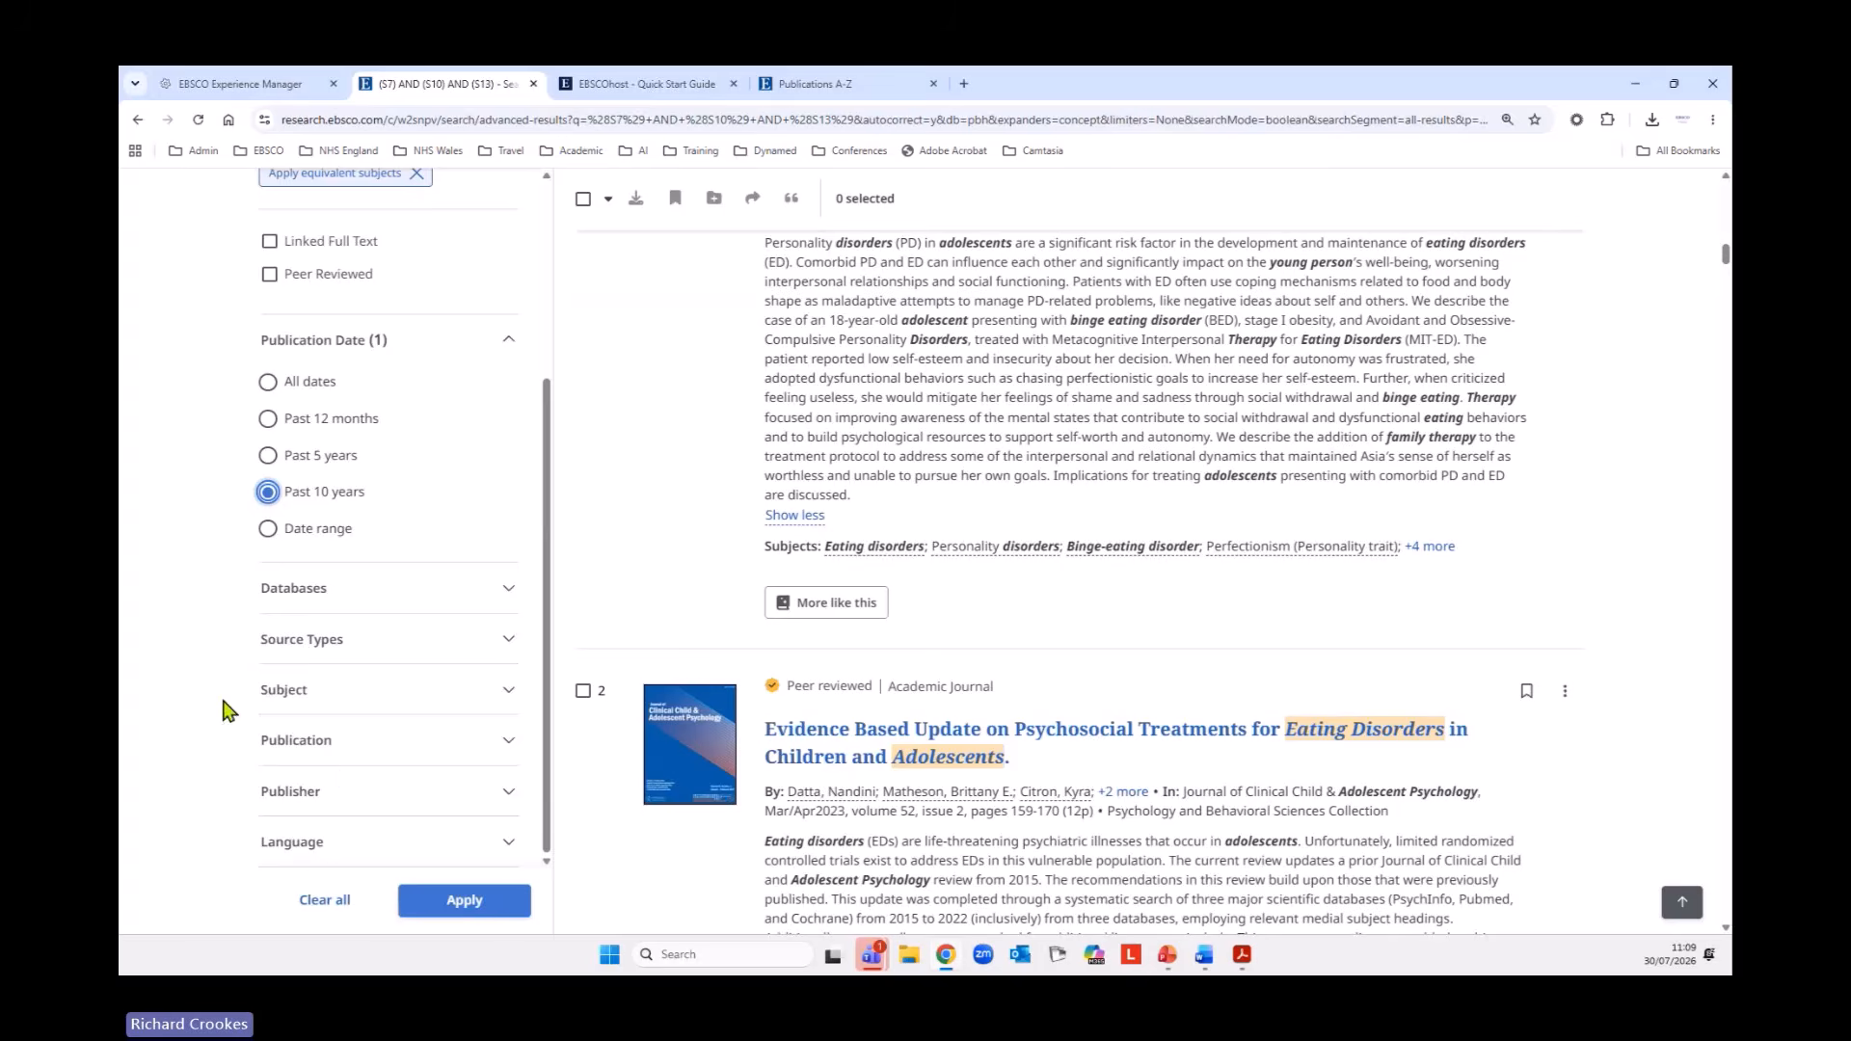
{"action": "left_click", "coordinate": [328, 863]}
{"action": "scroll", "coordinate": [467, 768], "scroll_direction": "down", "scroll_amount": 5}
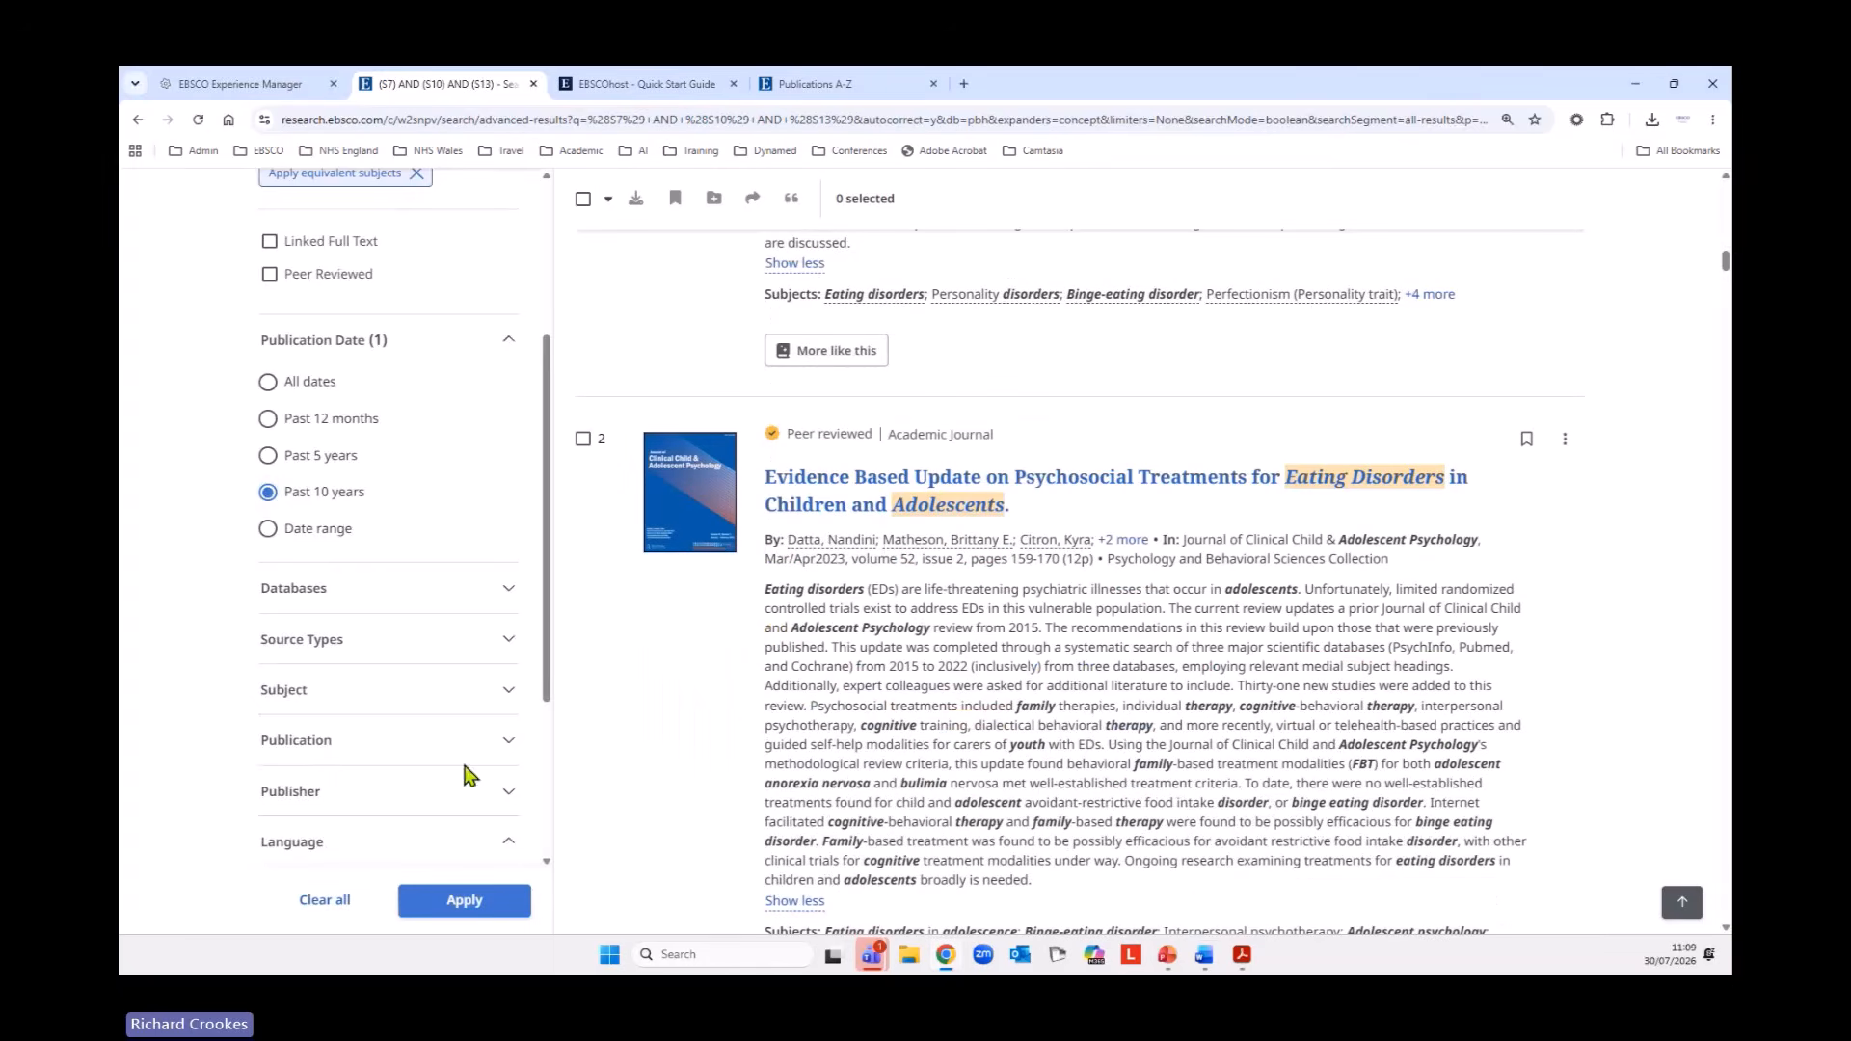
{"action": "left_click", "coordinate": [270, 626]}
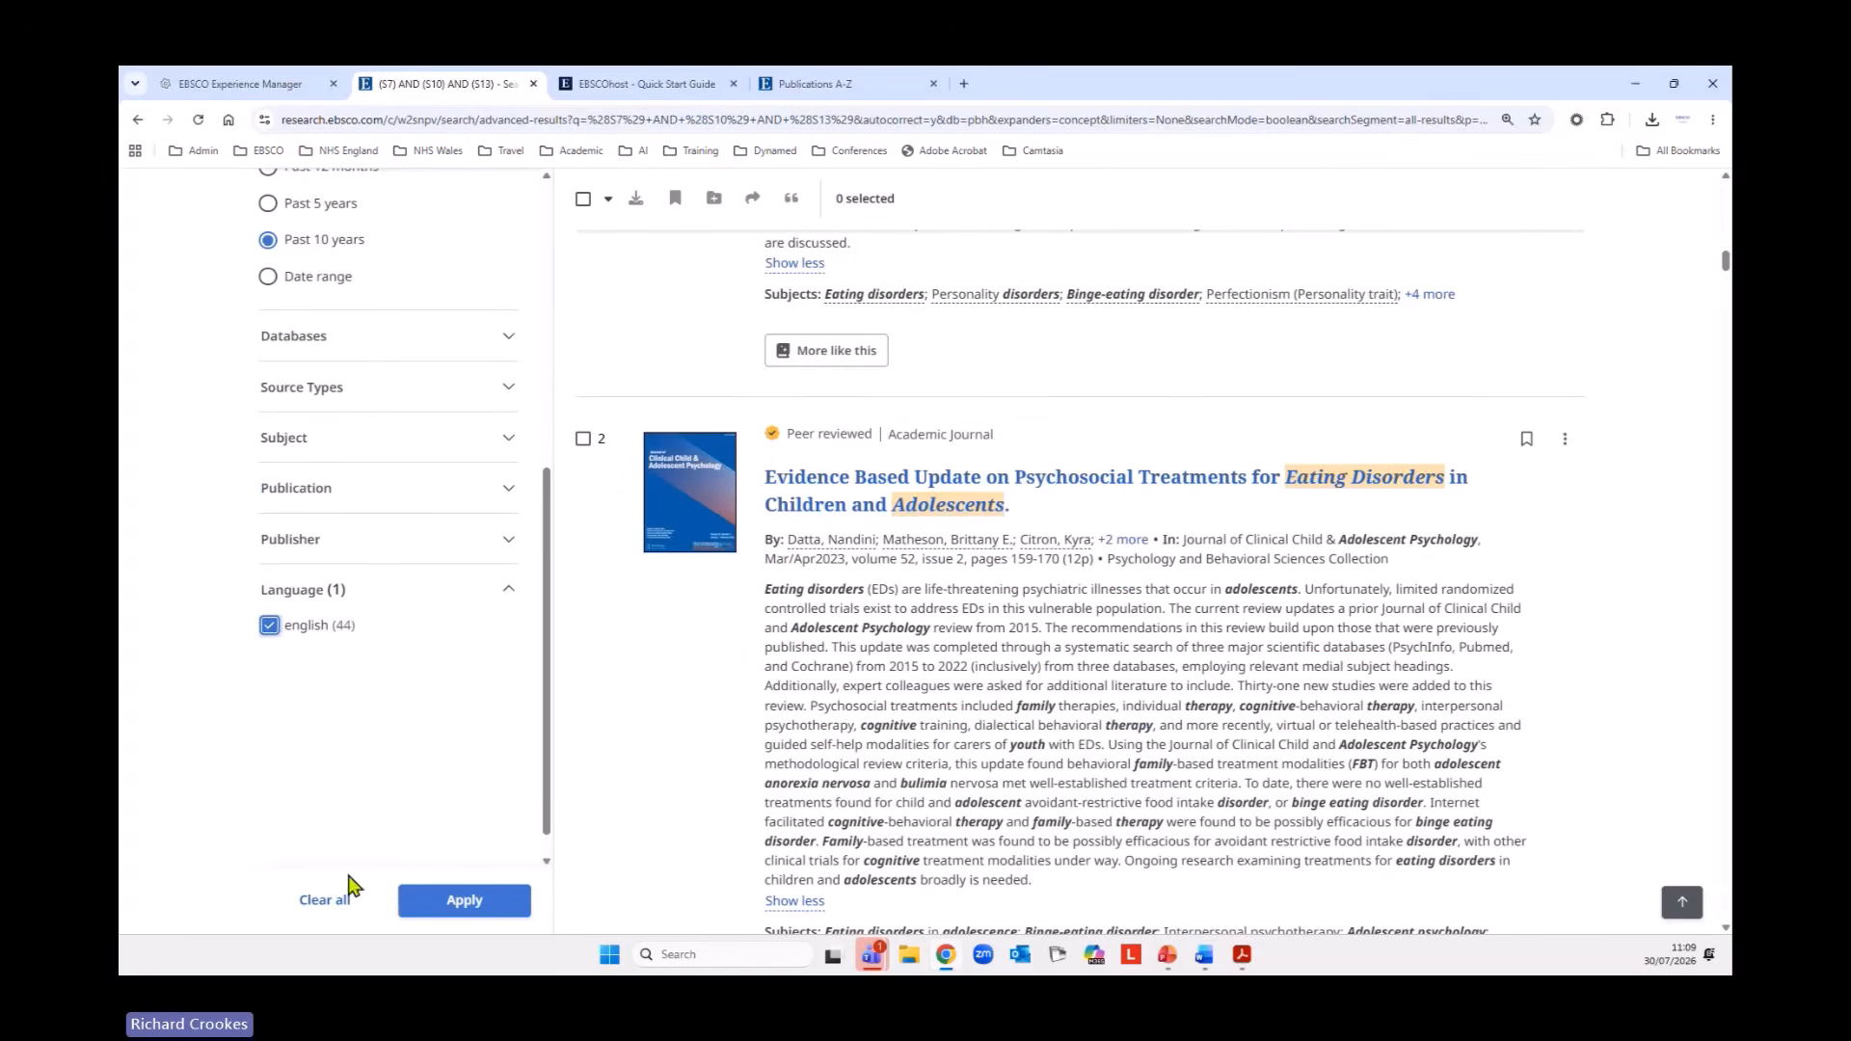
{"action": "left_click", "coordinate": [447, 902]}
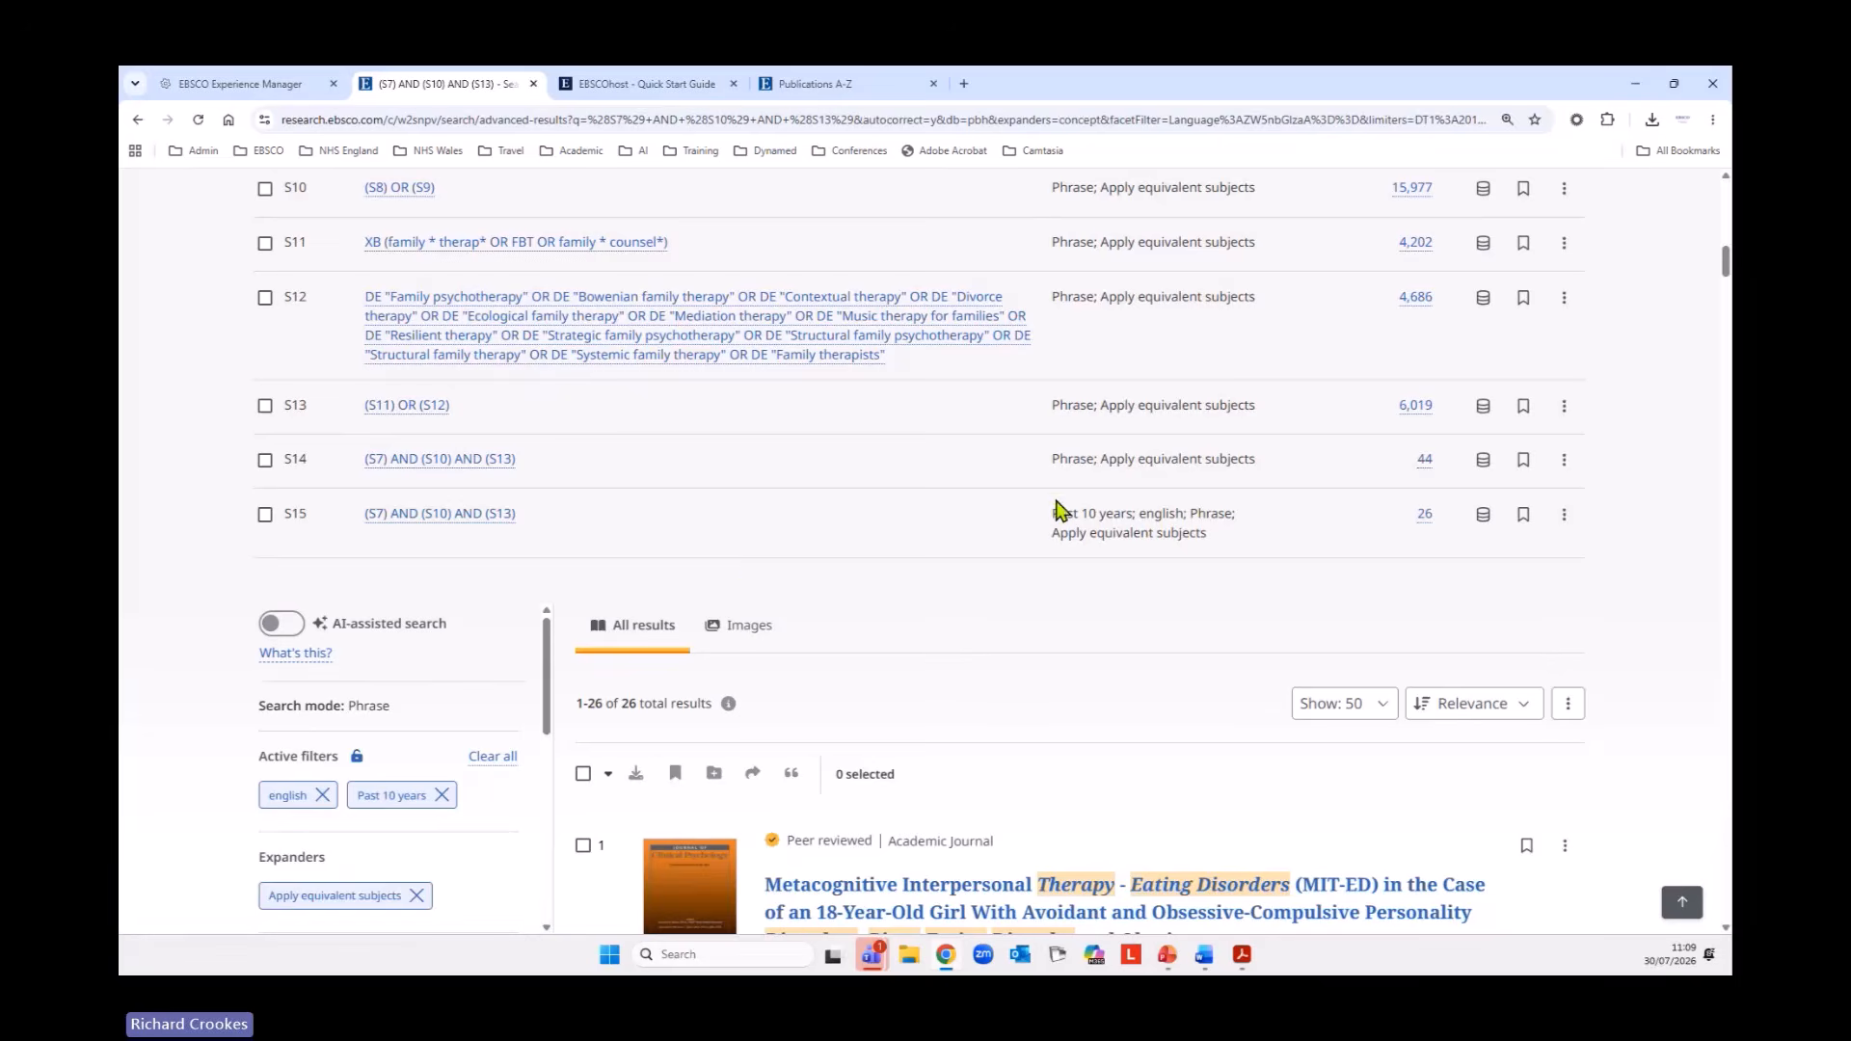
{"action": "left_click_drag", "start_coordinate": [1054, 513], "coordinate": [1184, 513]}
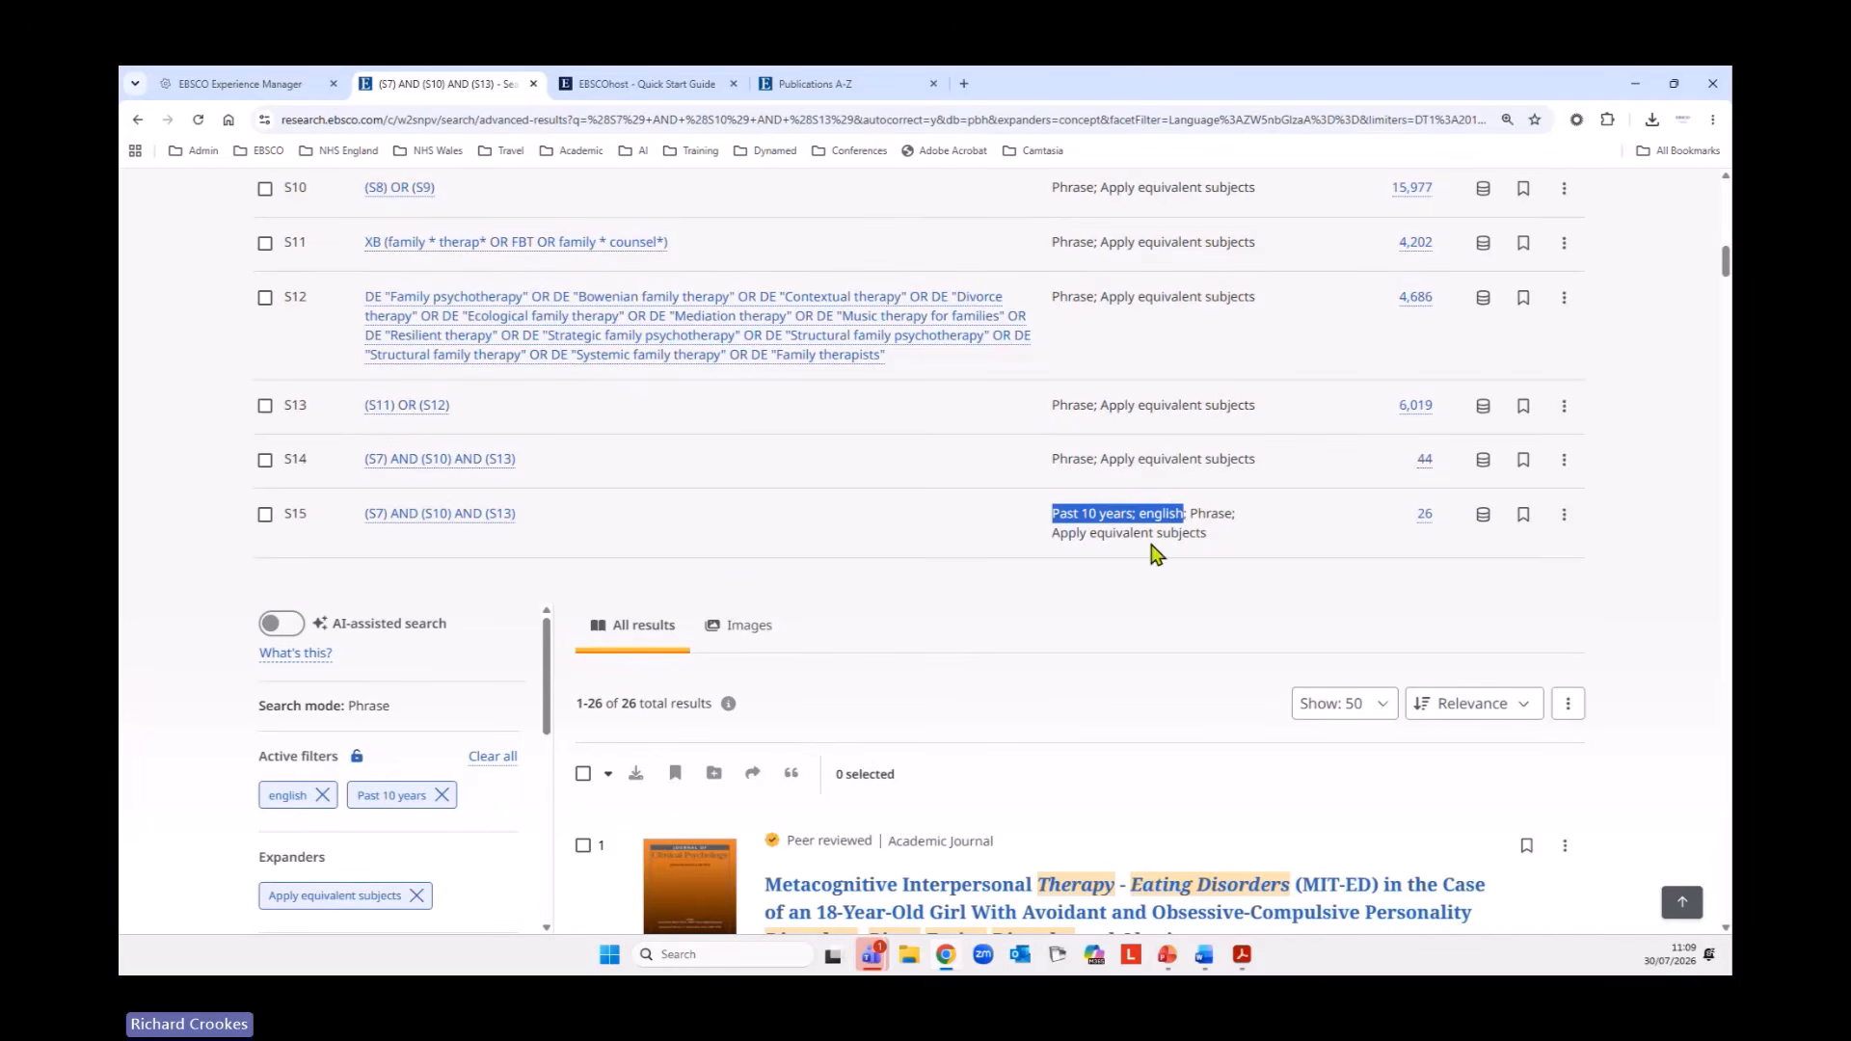
Check which database search S15 ran in and which actions are available for its history entry.
{"action": "left_click", "coordinate": [1430, 550]}
{"action": "left_click", "coordinate": [1486, 516]}
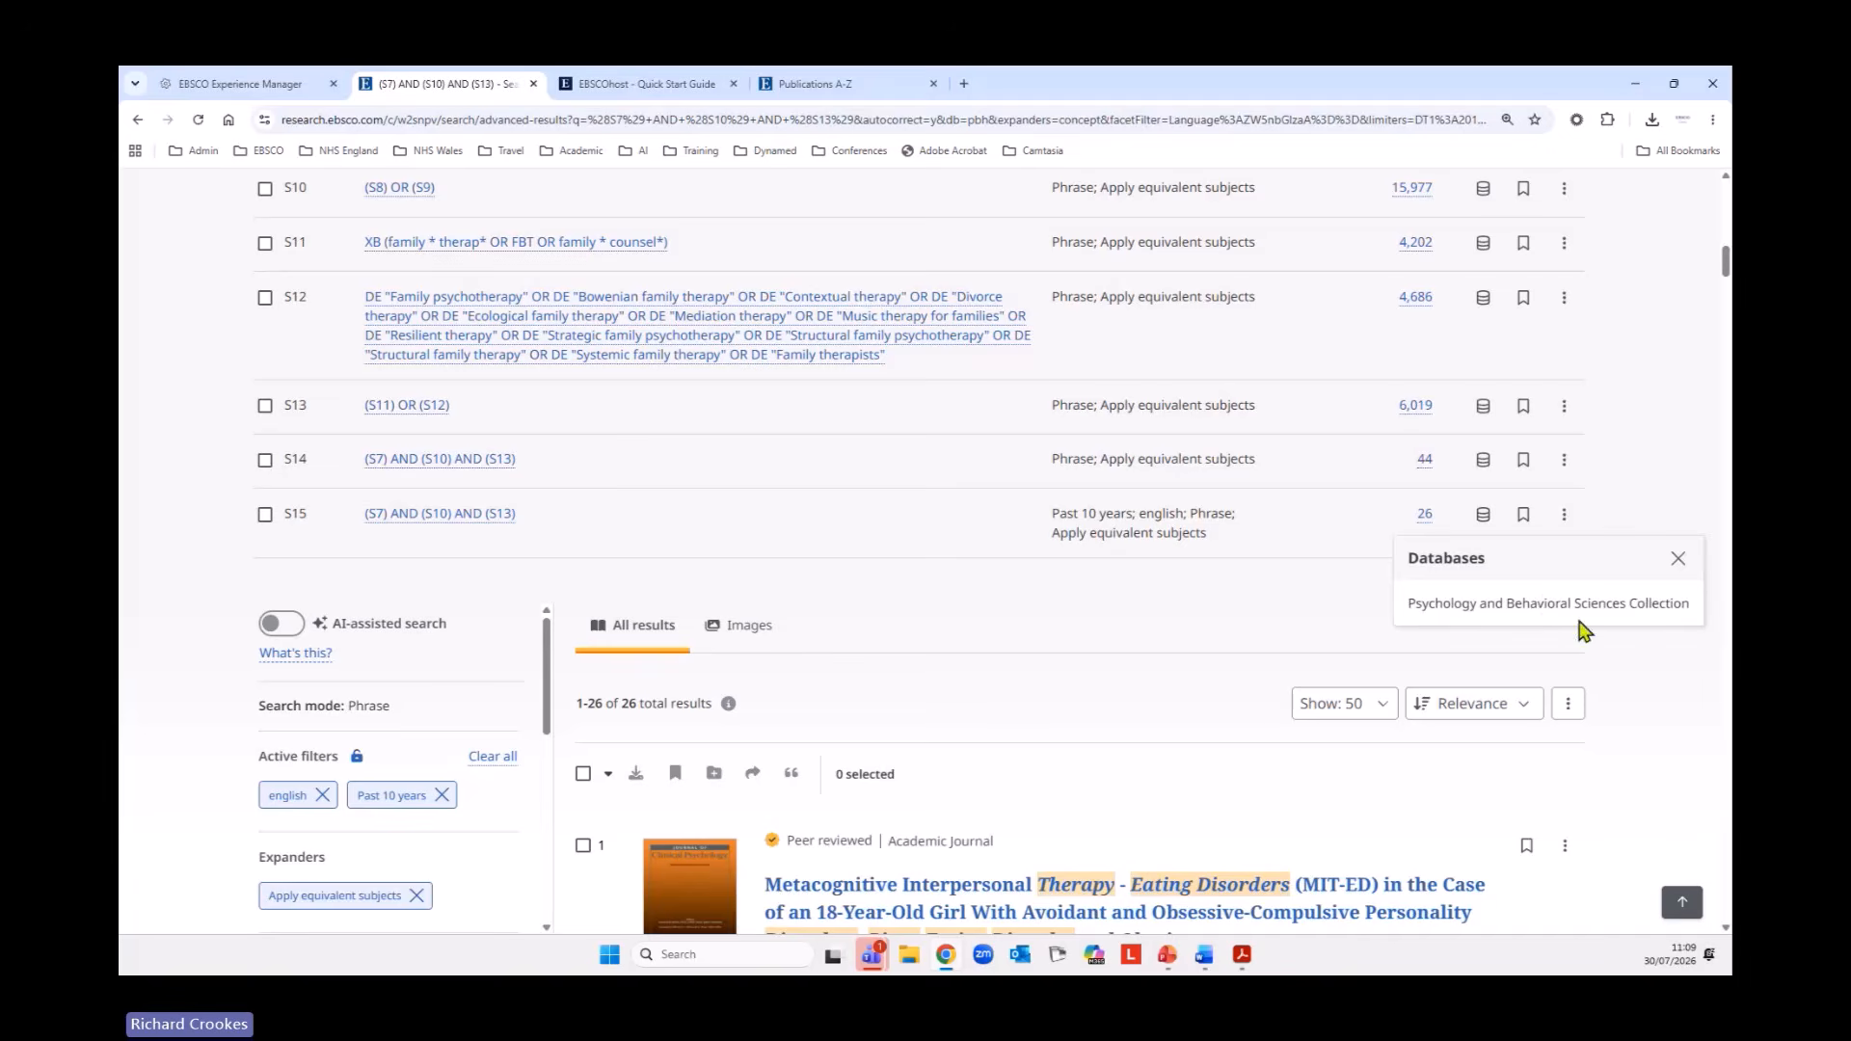
{"action": "left_click", "coordinate": [1678, 559]}
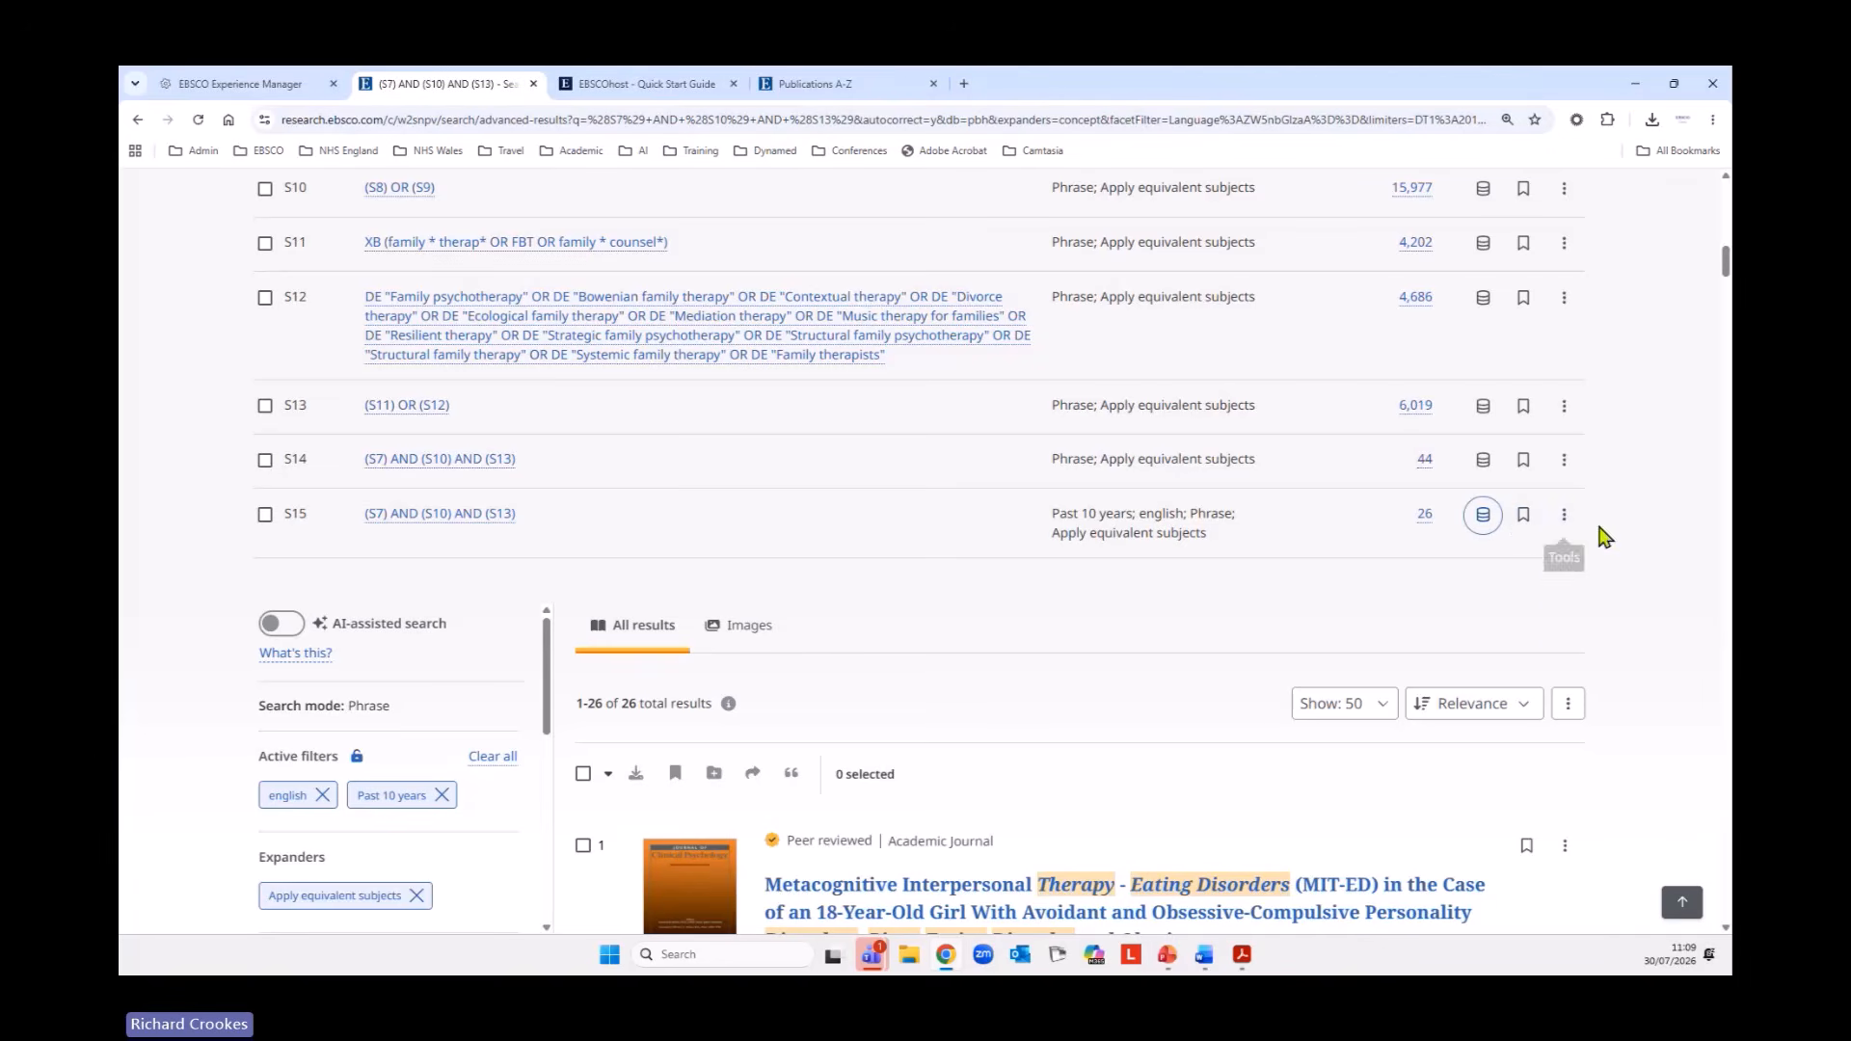
{"action": "left_click", "coordinate": [1564, 517]}
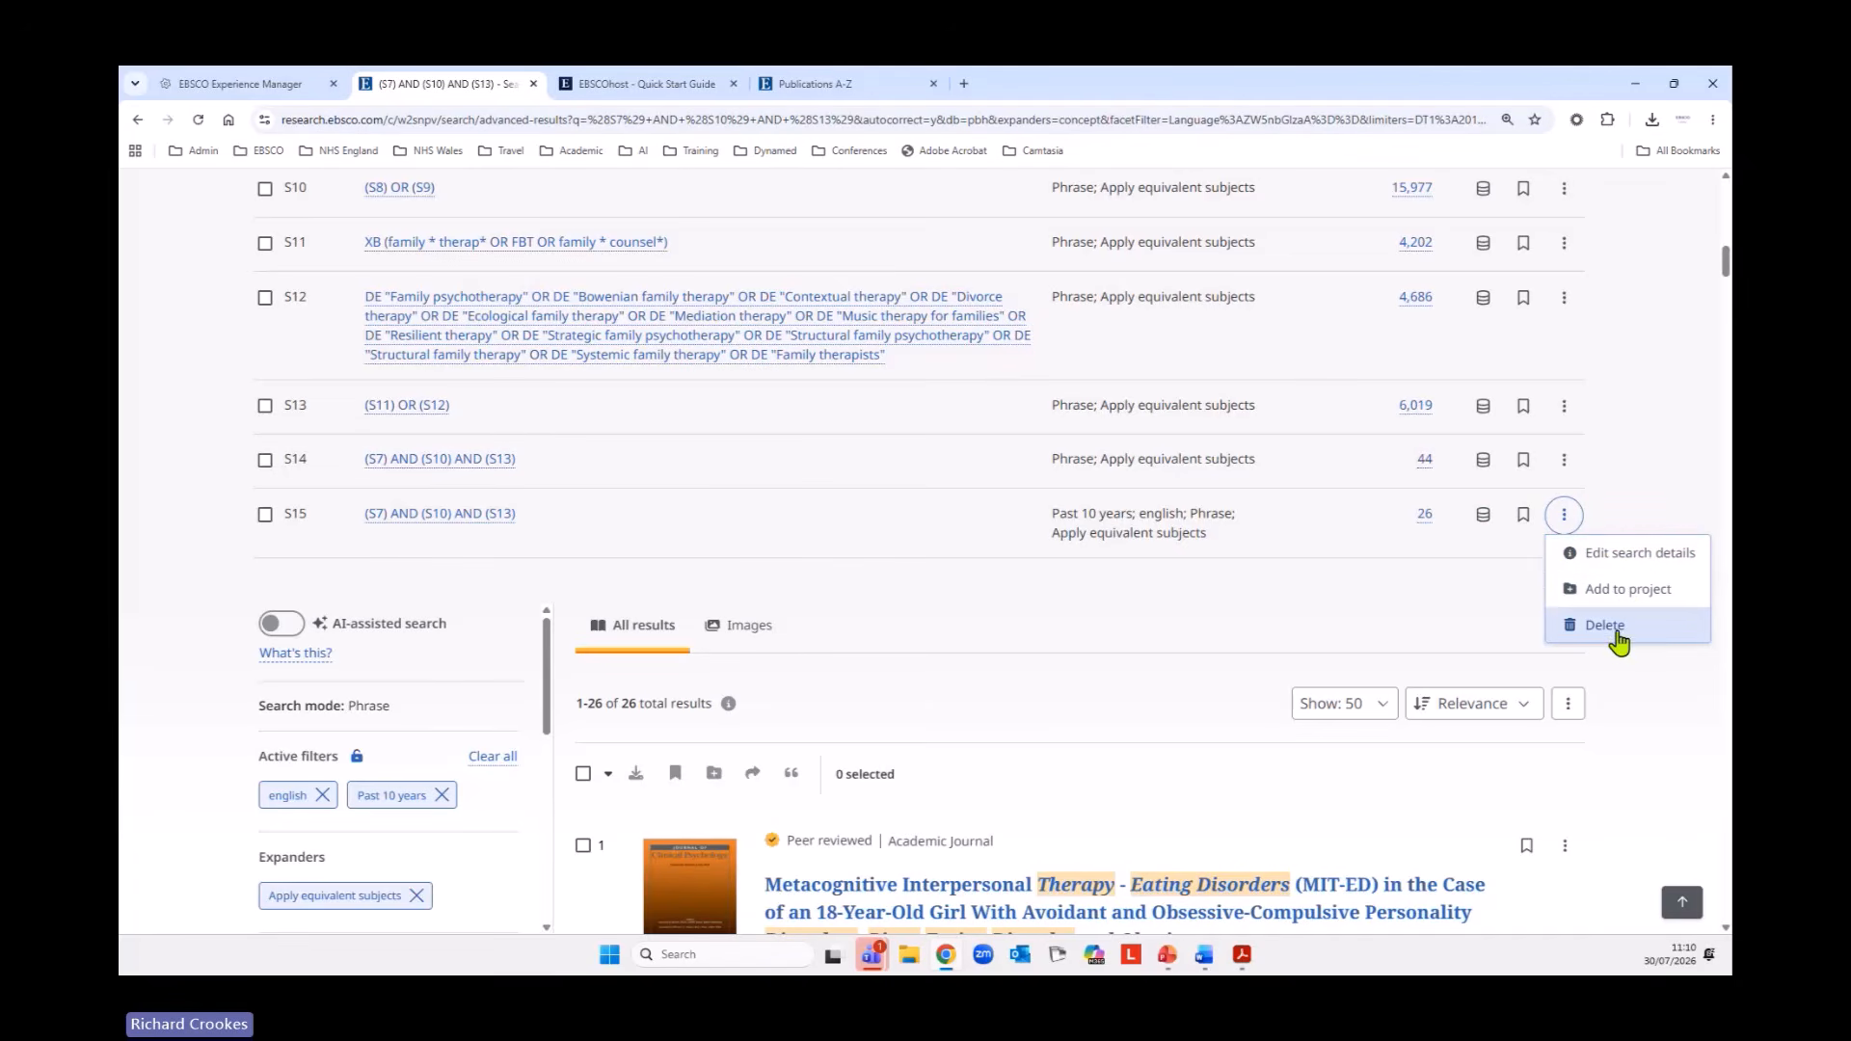
{"action": "left_click", "coordinate": [1001, 641]}
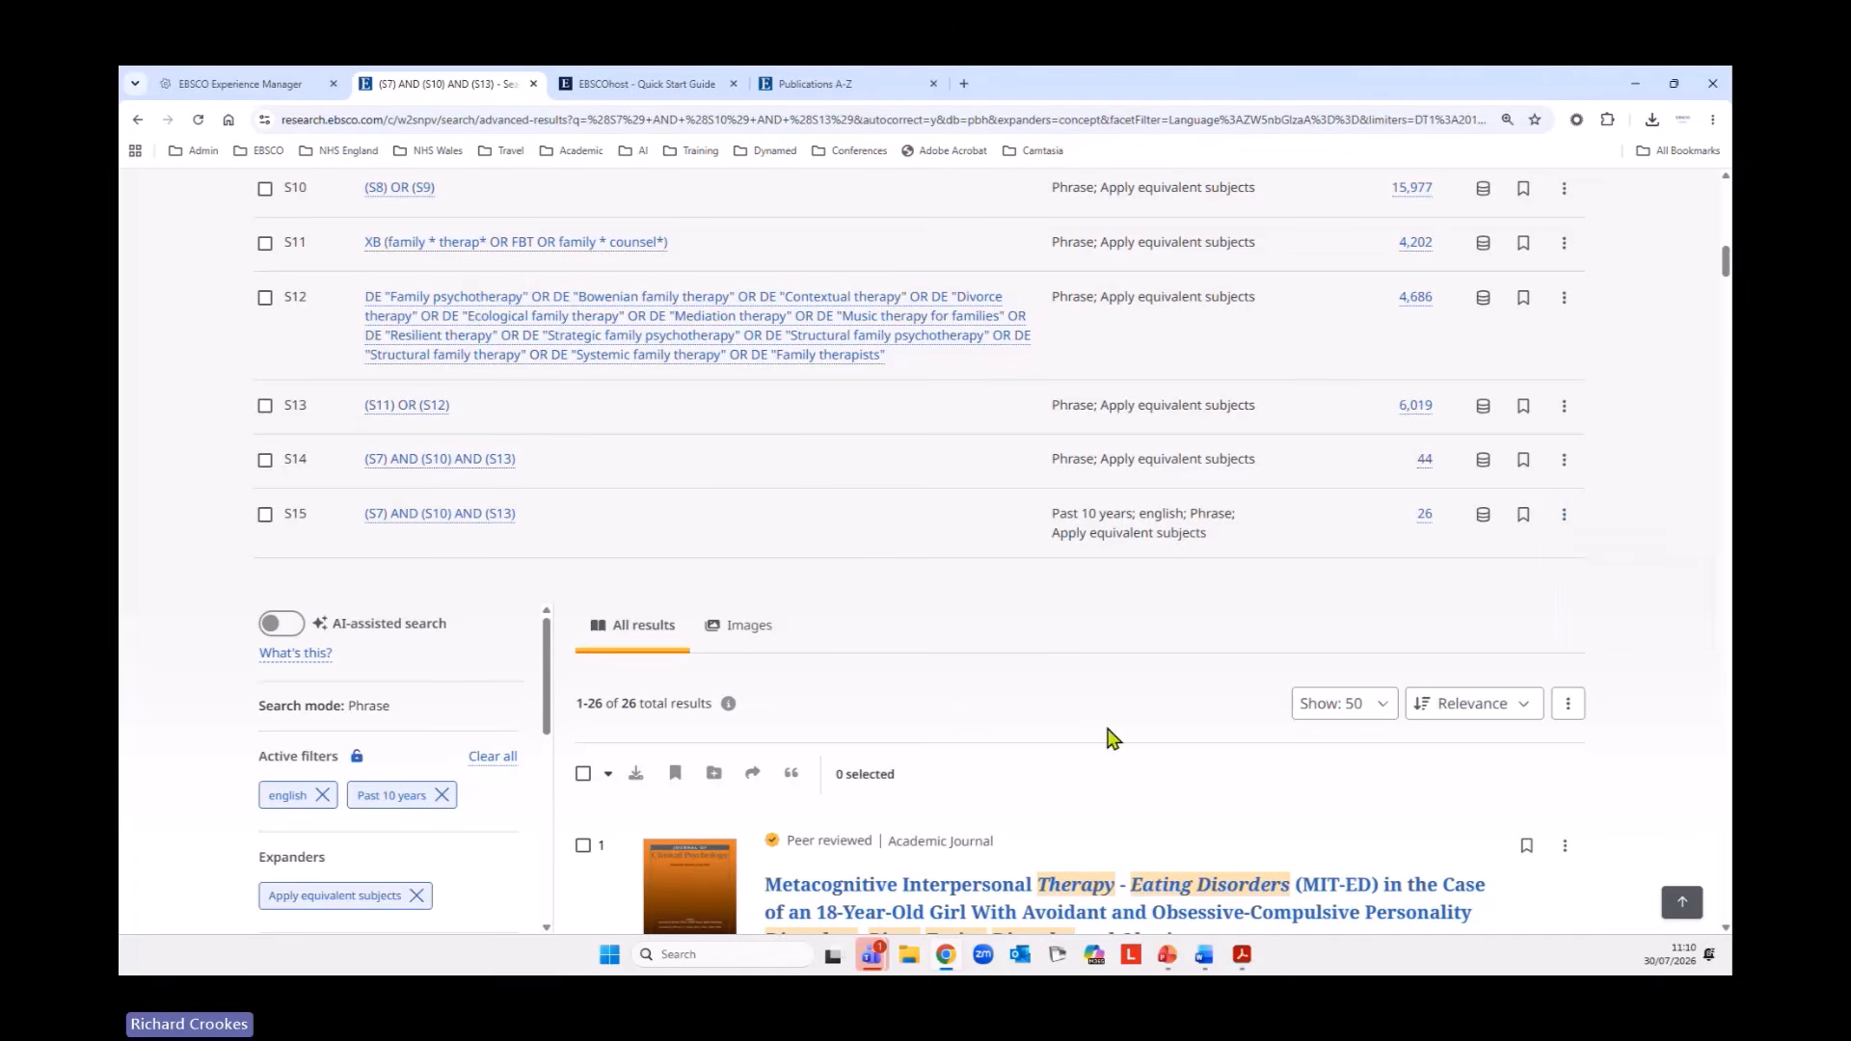
Review the first result, collapsing and re-expanding its abstract and showing its full list of subjects.
{"action": "scroll", "coordinate": [1090, 709], "scroll_direction": "down", "scroll_amount": 3}
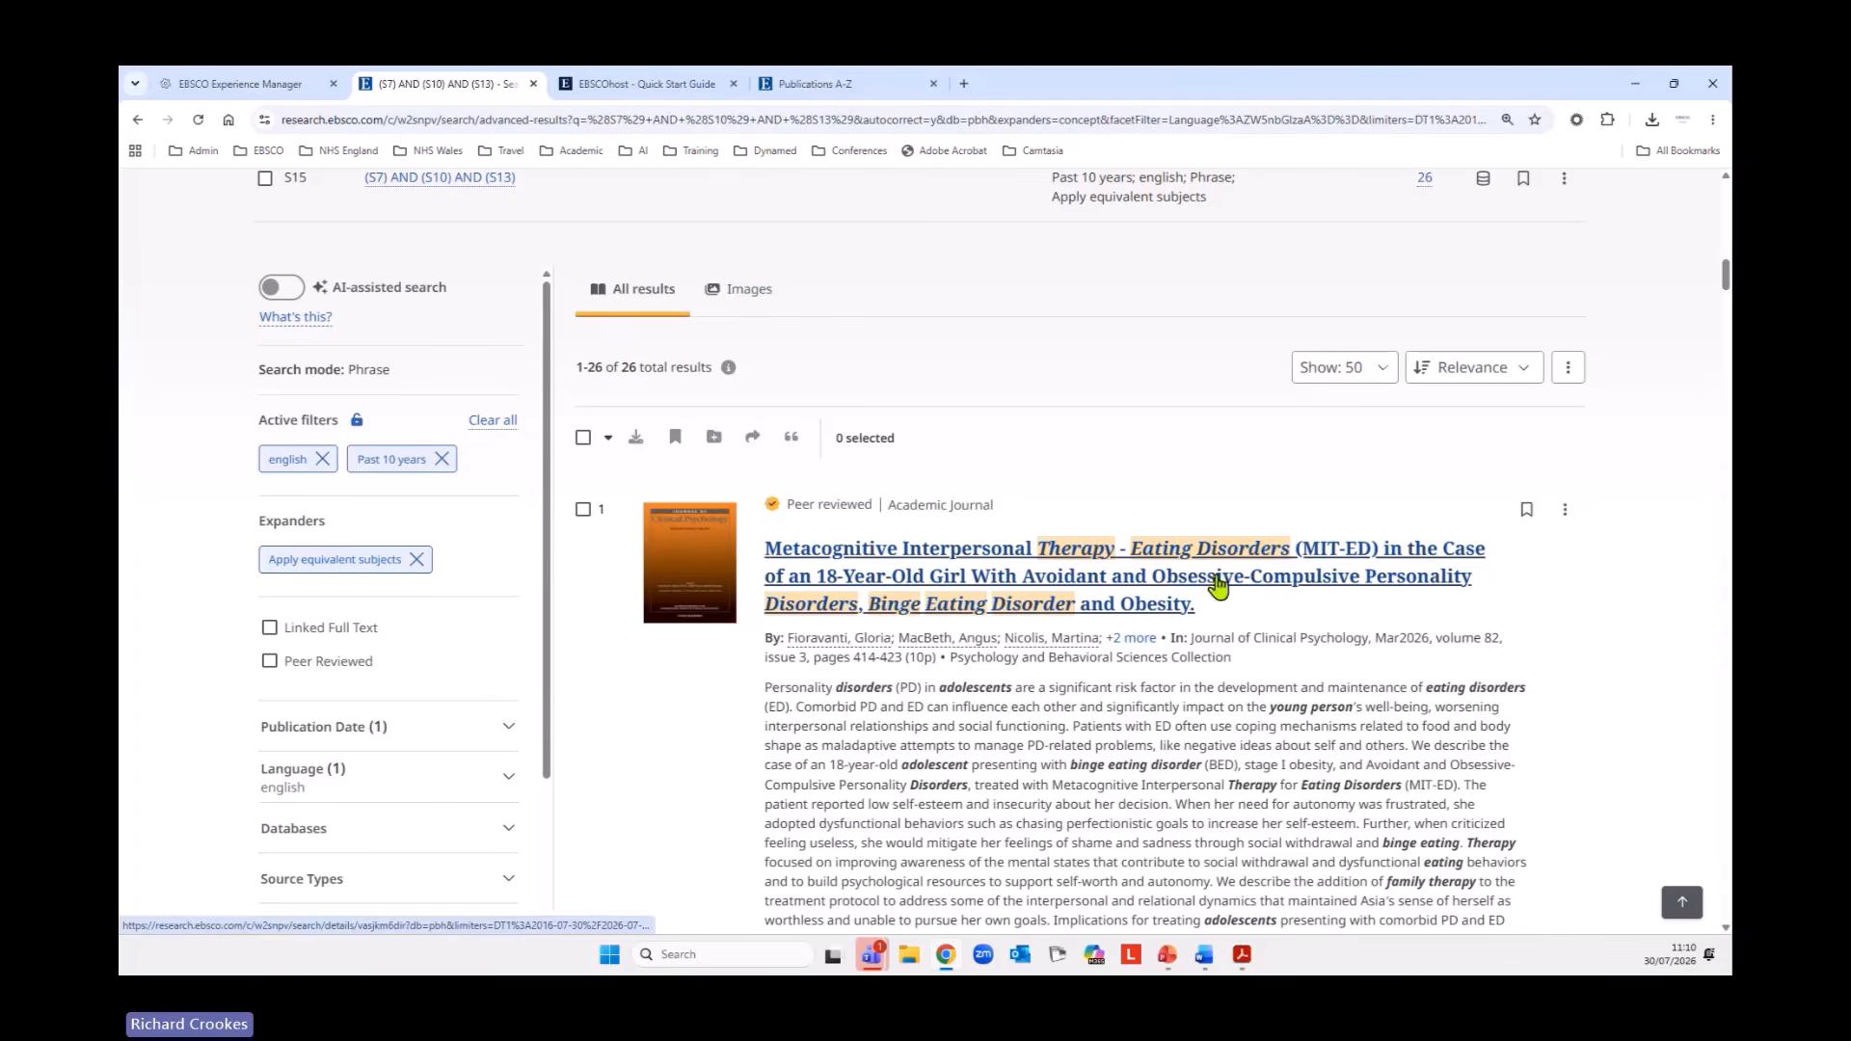
{"action": "scroll", "coordinate": [1223, 586], "scroll_direction": "down", "scroll_amount": 1}
{"action": "scroll", "coordinate": [1223, 586], "scroll_direction": "down", "scroll_amount": 3}
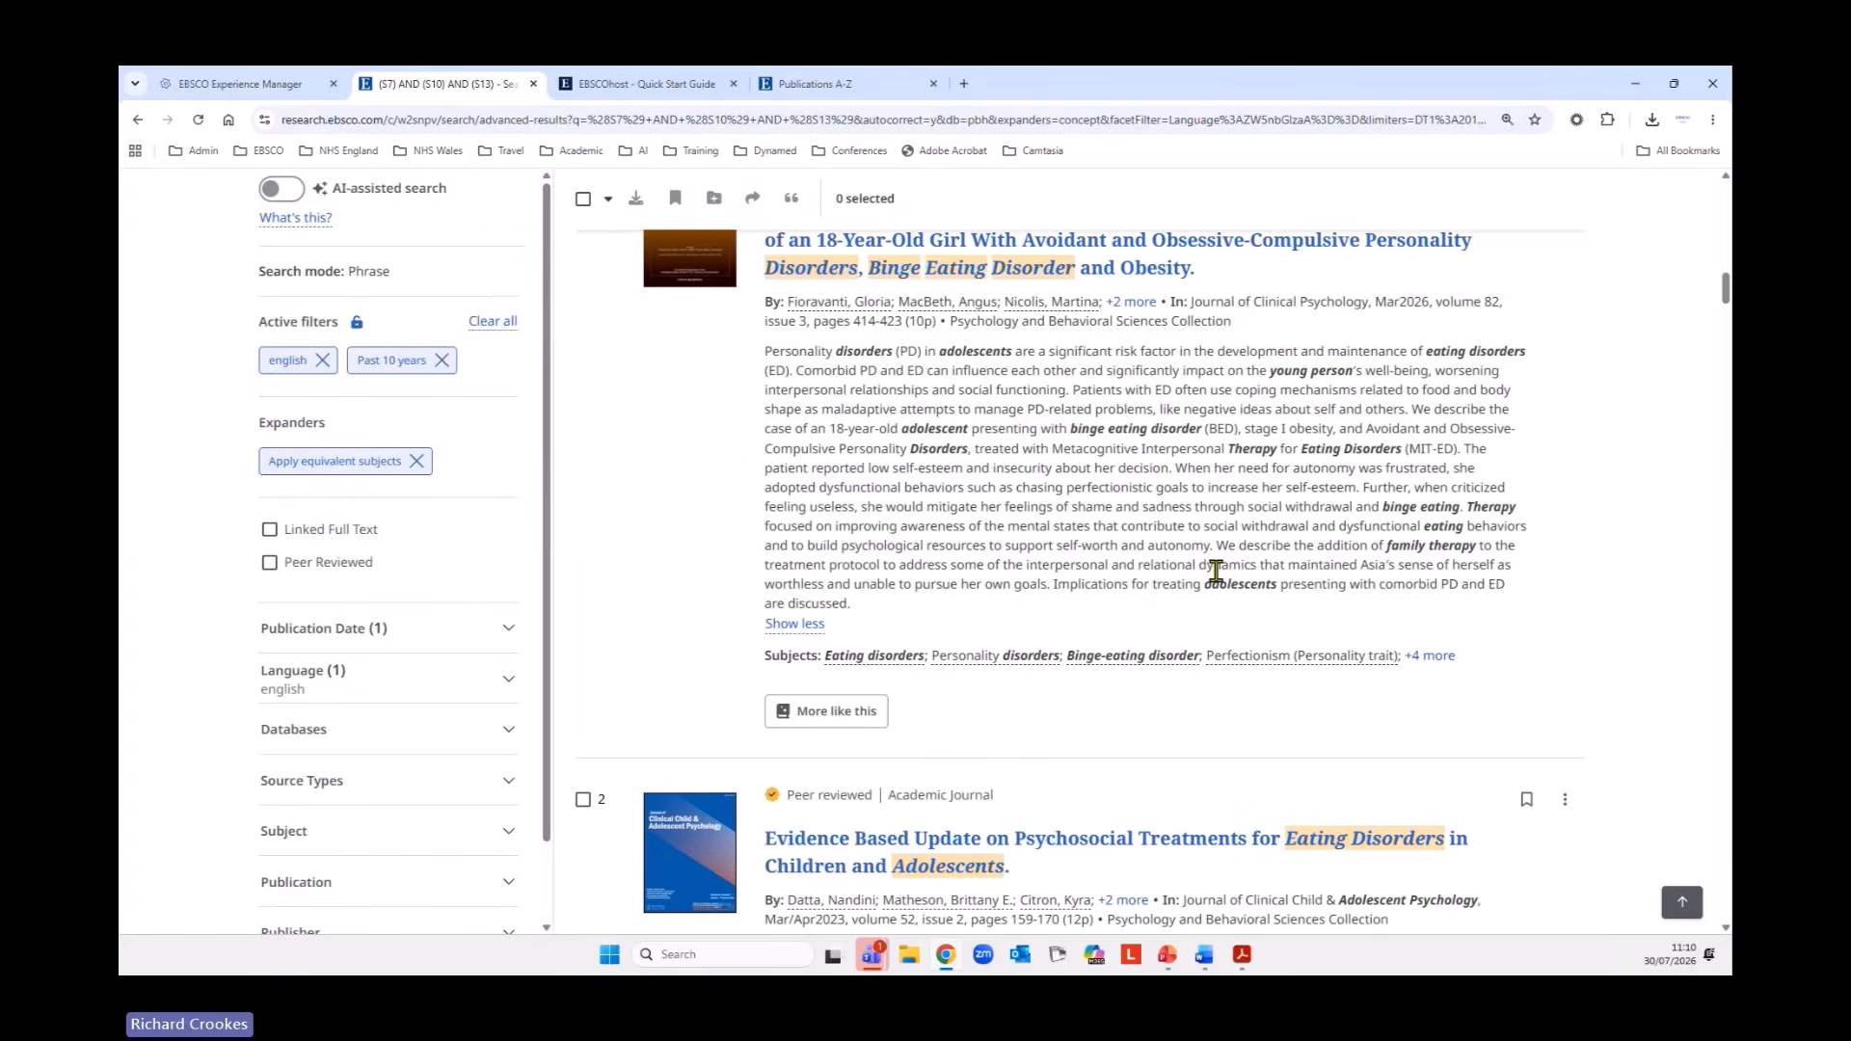
{"action": "left_click", "coordinate": [799, 627]}
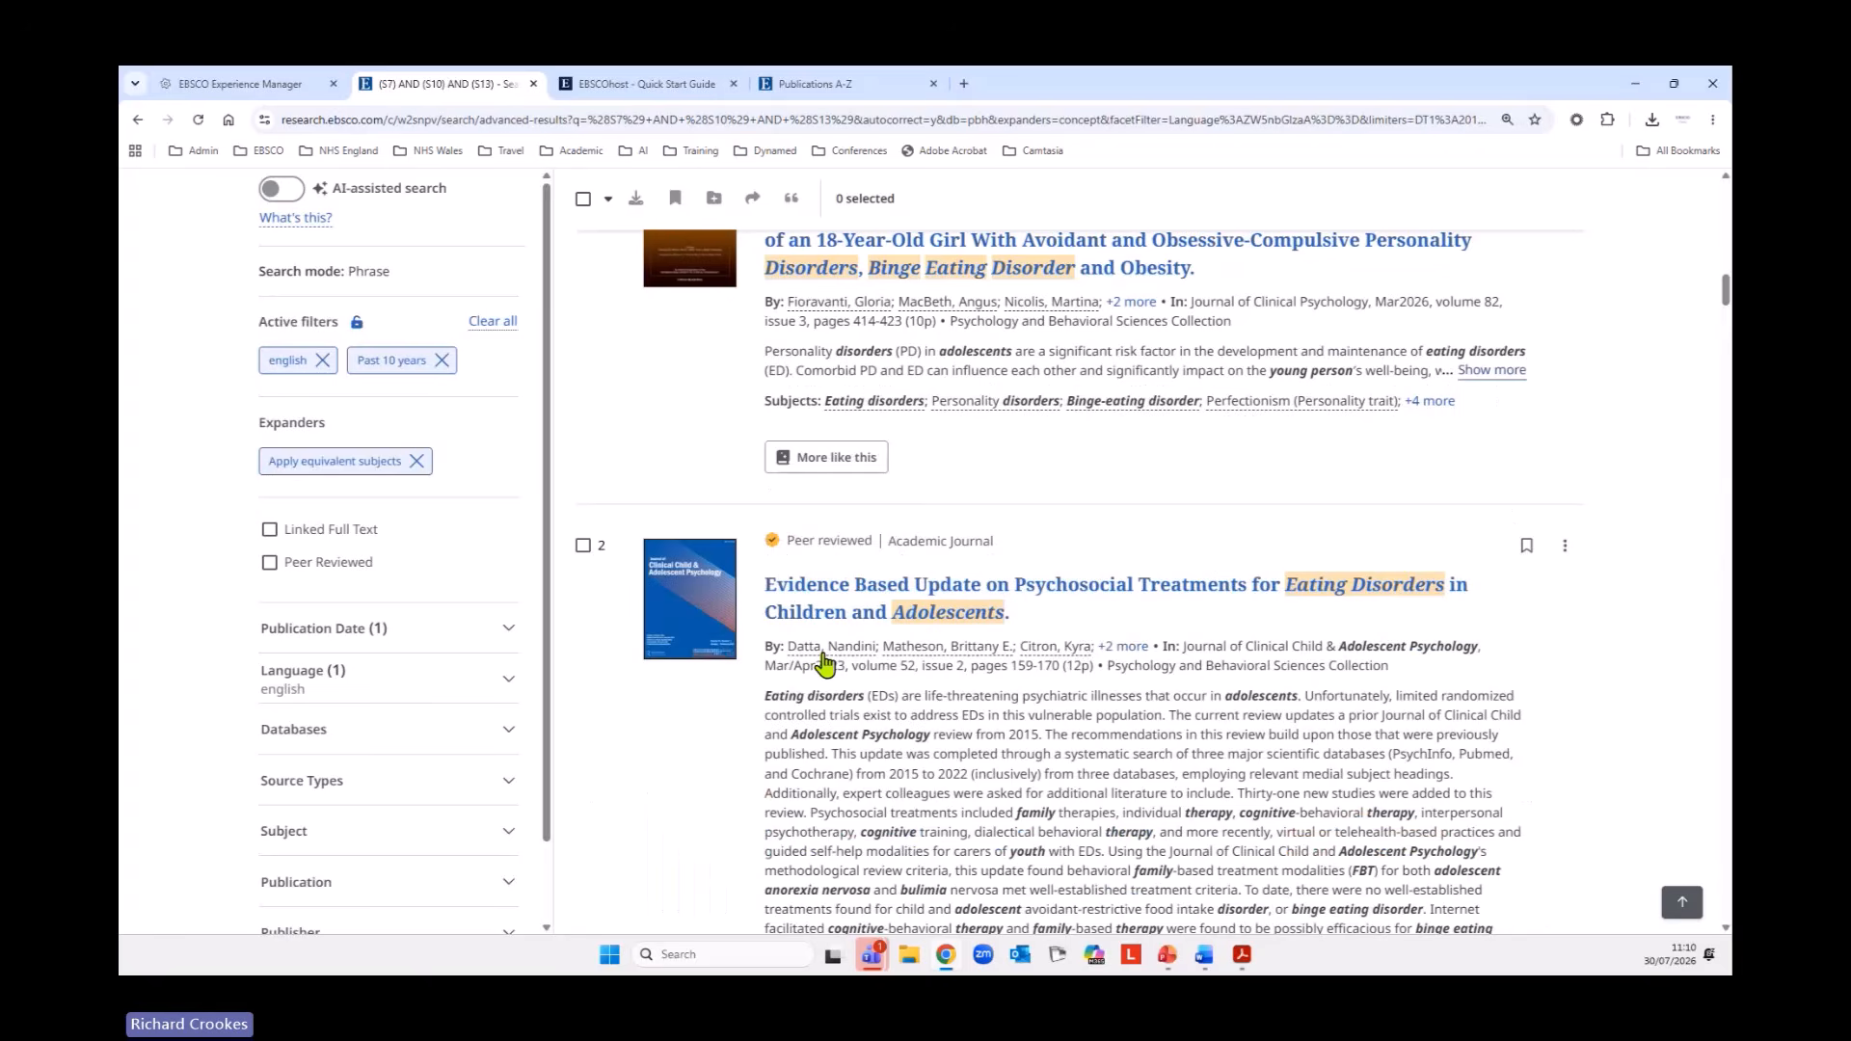
{"action": "left_click", "coordinate": [1512, 374]}
{"action": "scroll", "coordinate": [1162, 542], "scroll_direction": "down", "scroll_amount": 4}
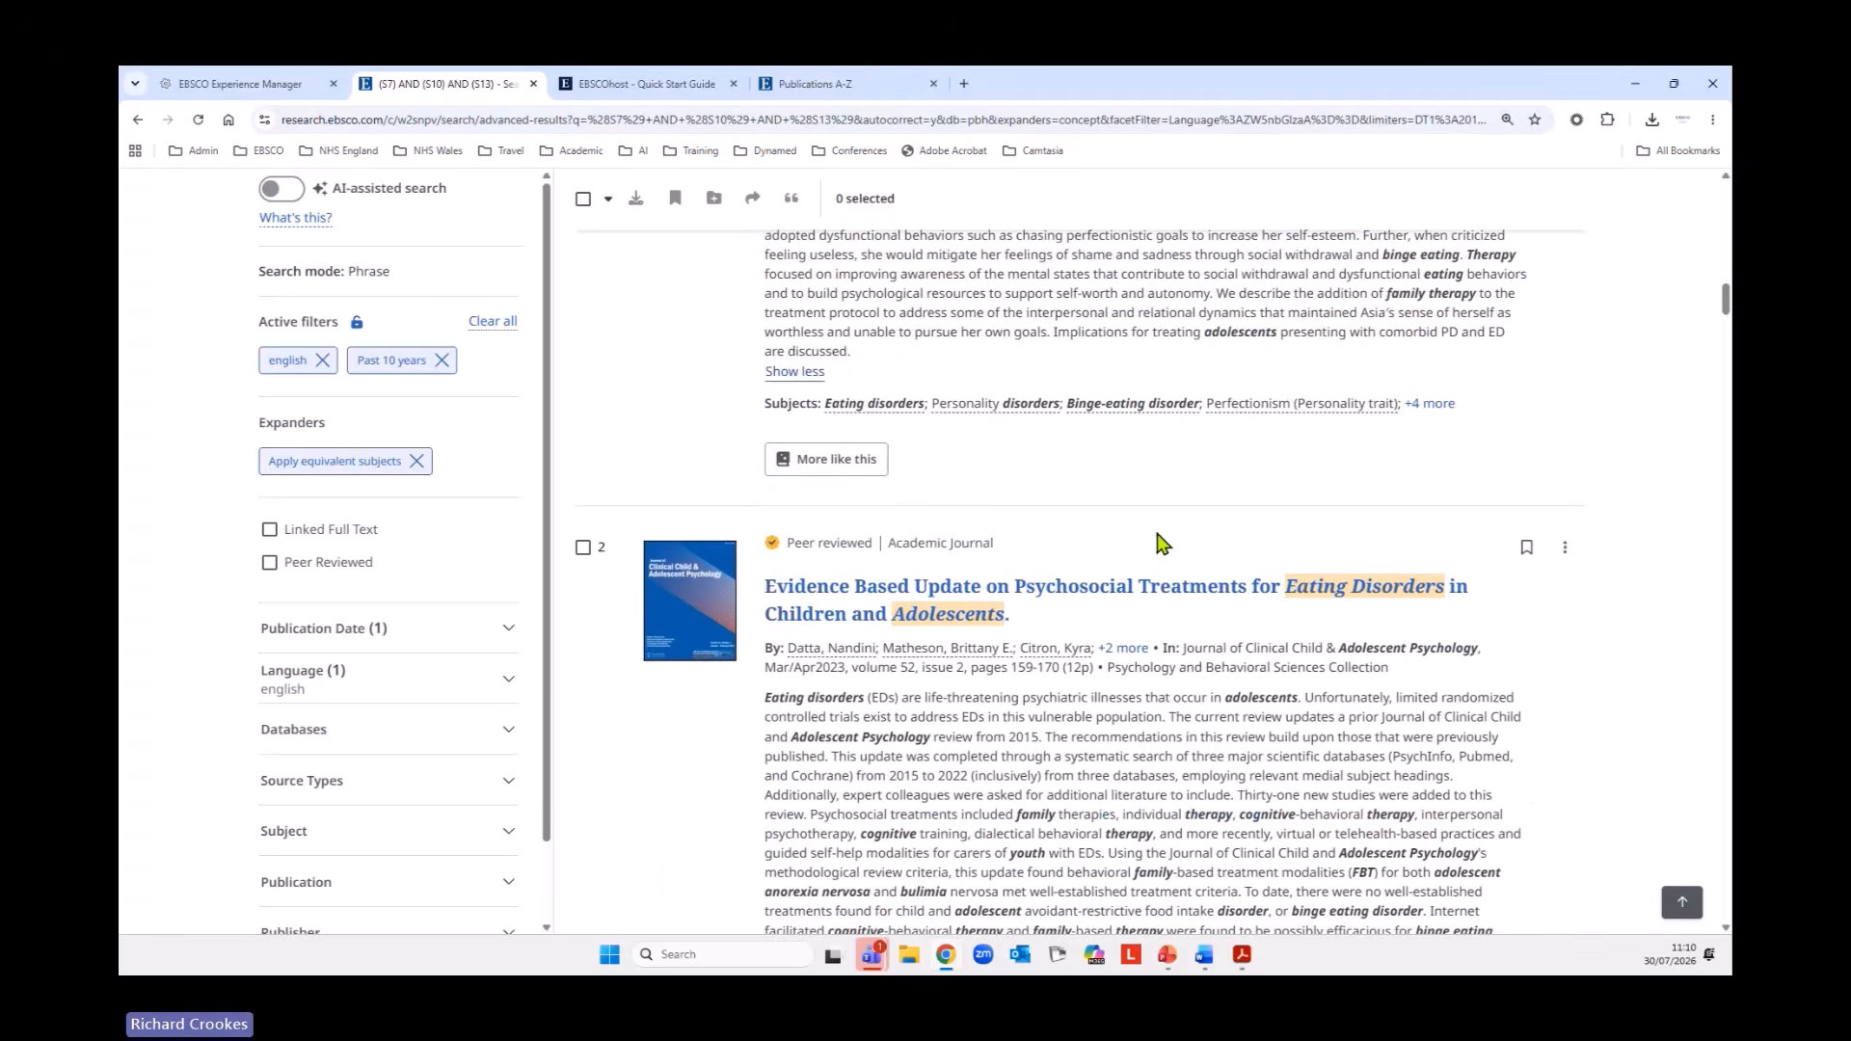
{"action": "scroll", "coordinate": [1162, 542], "scroll_direction": "down", "scroll_amount": 1}
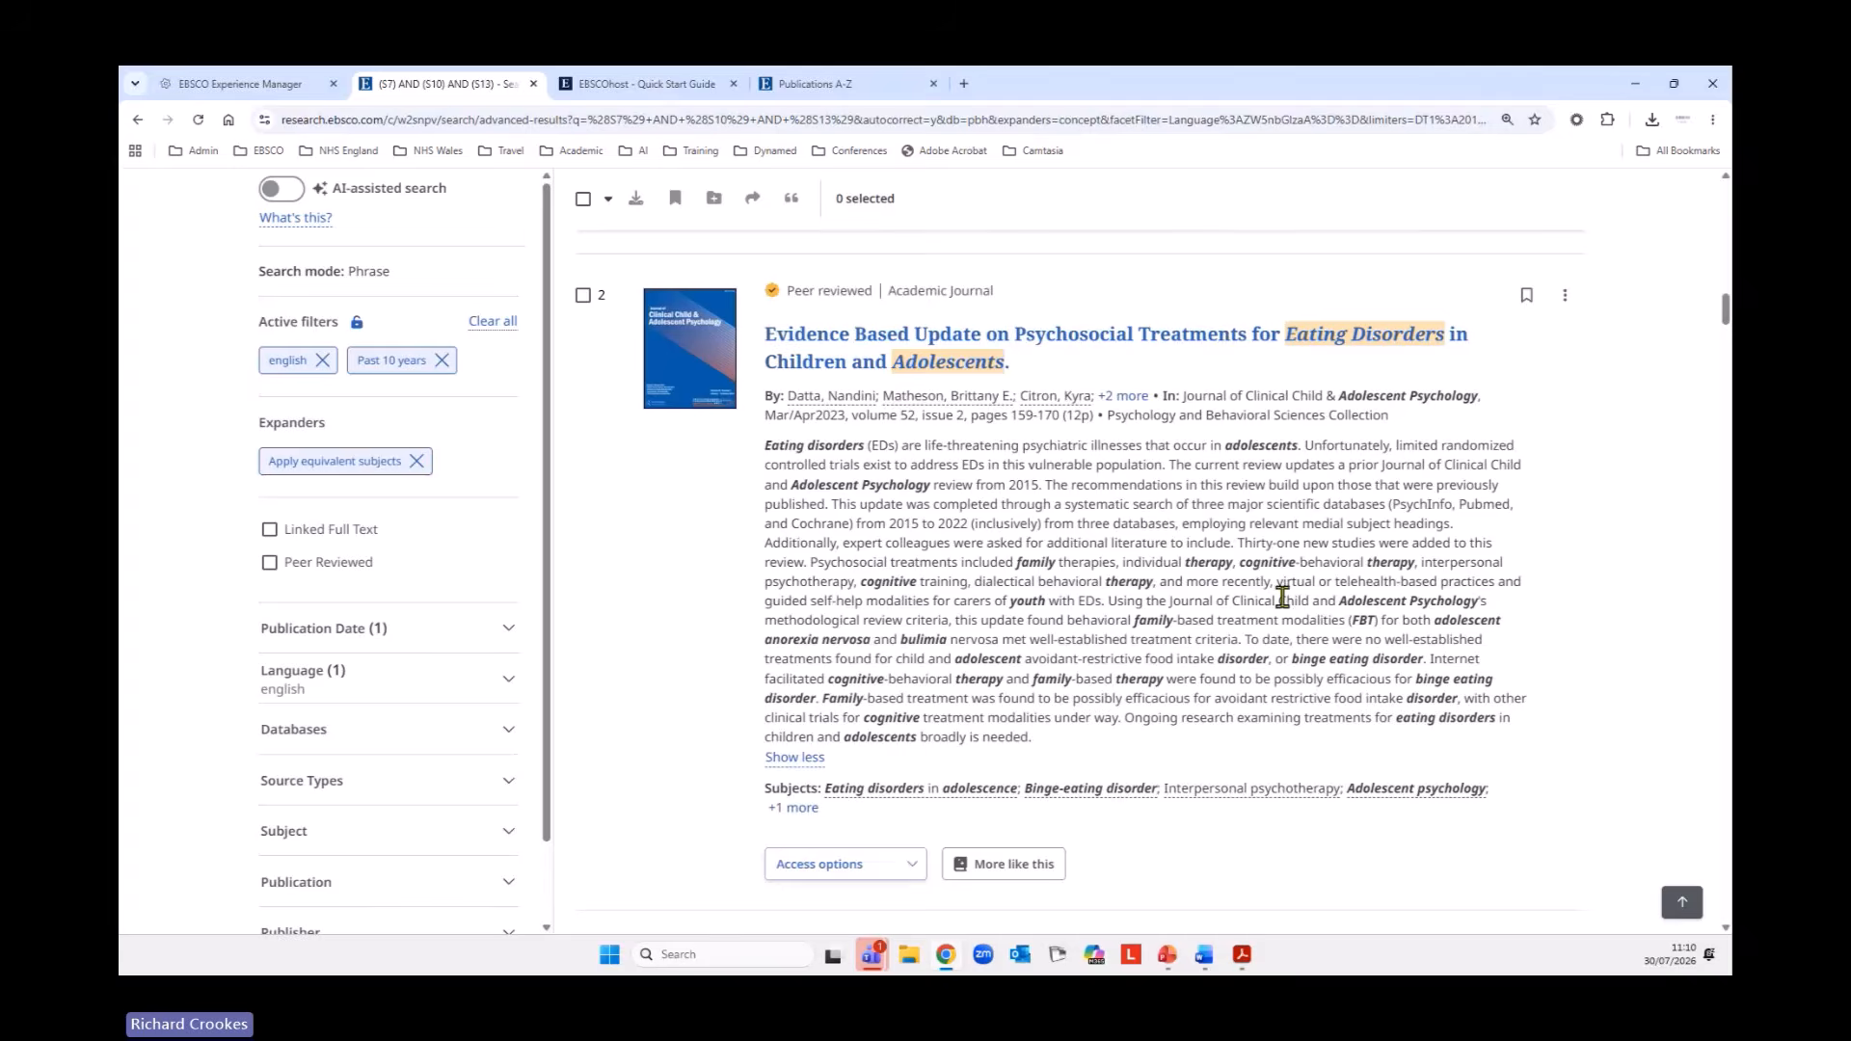
{"action": "scroll", "coordinate": [1283, 598], "scroll_direction": "up", "scroll_amount": 7}
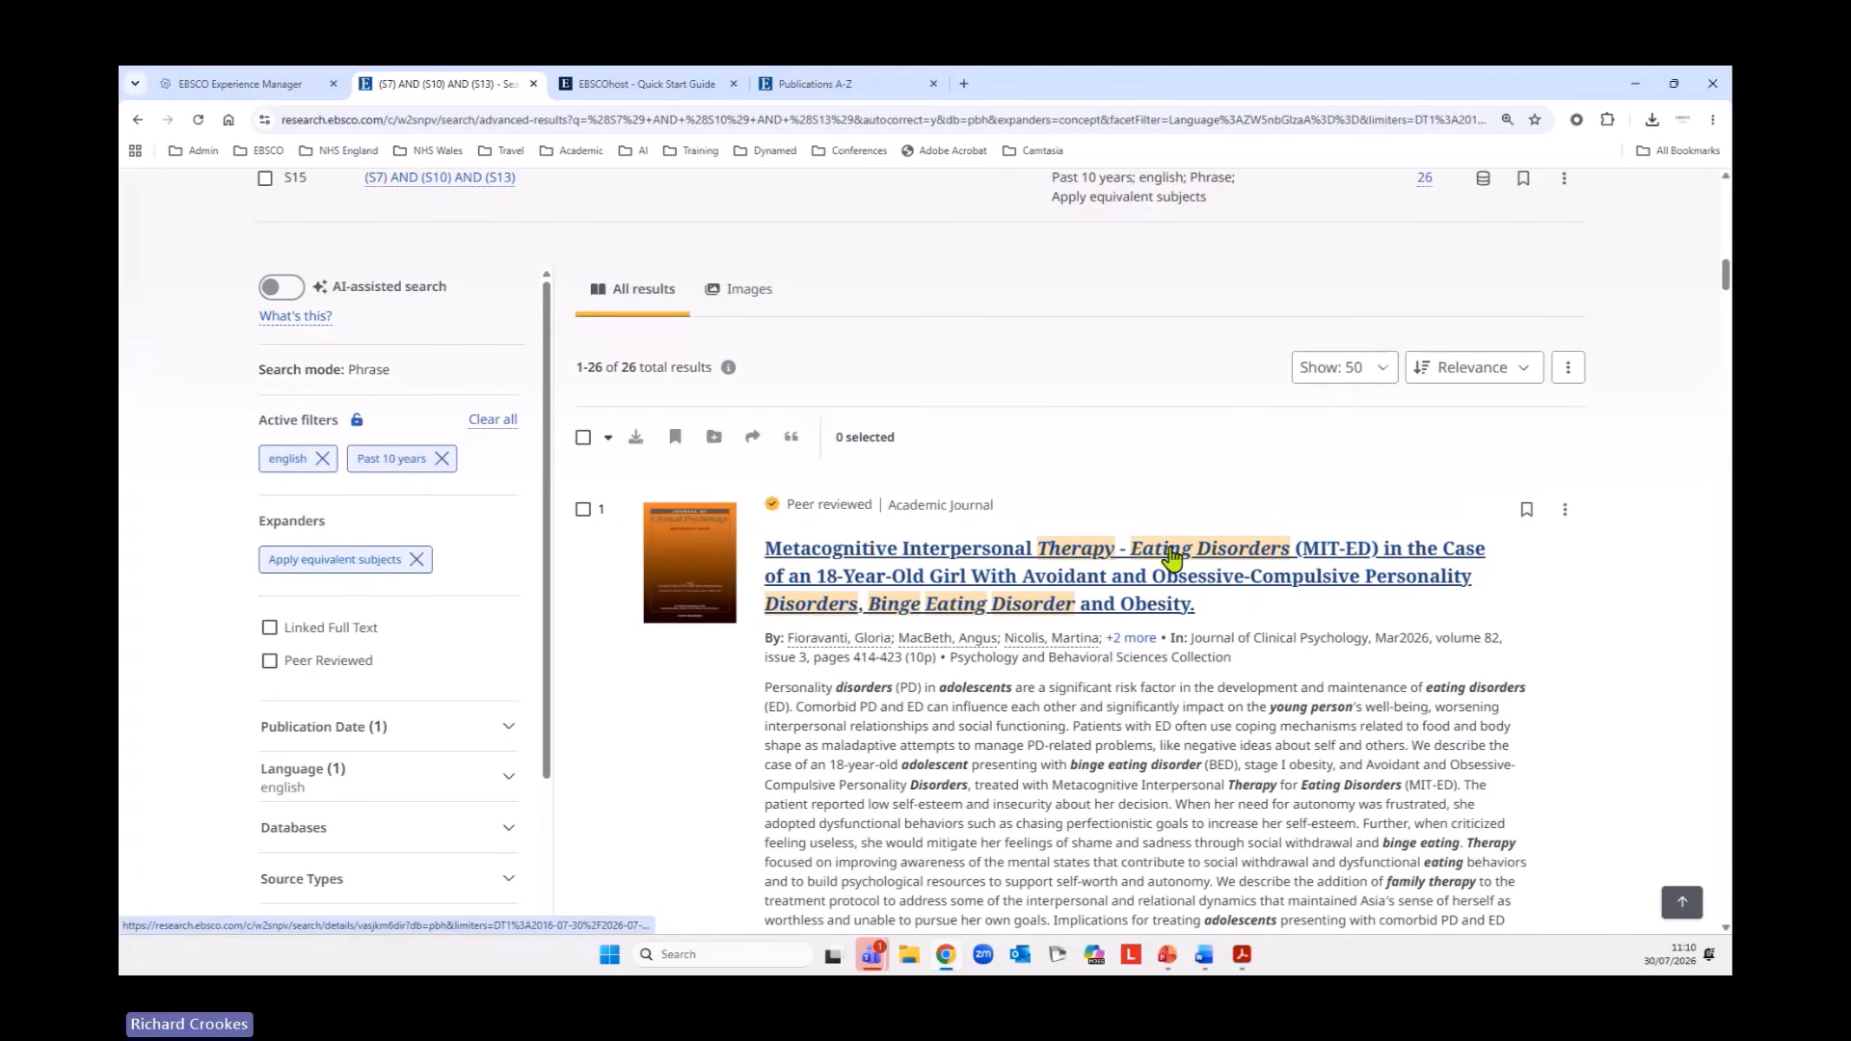
{"action": "scroll", "coordinate": [1061, 761], "scroll_direction": "down", "scroll_amount": 2}
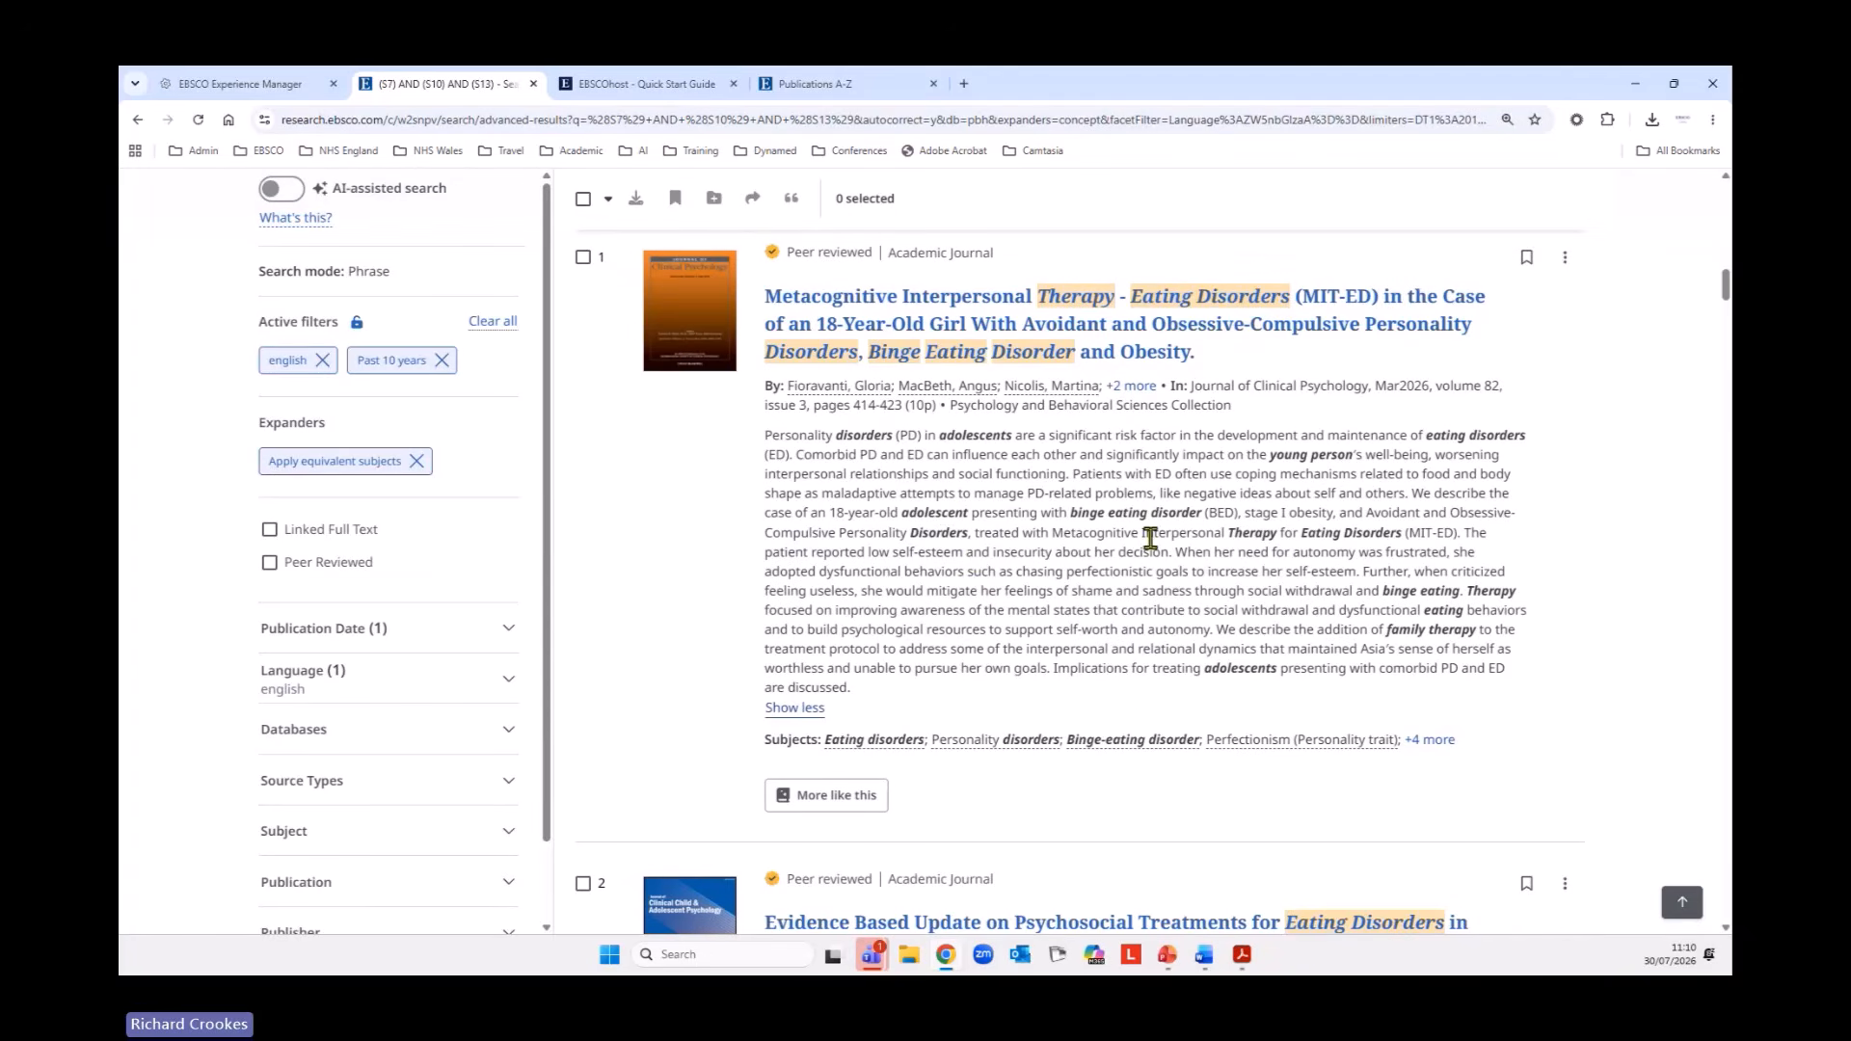
{"action": "left_click", "coordinate": [1446, 742]}
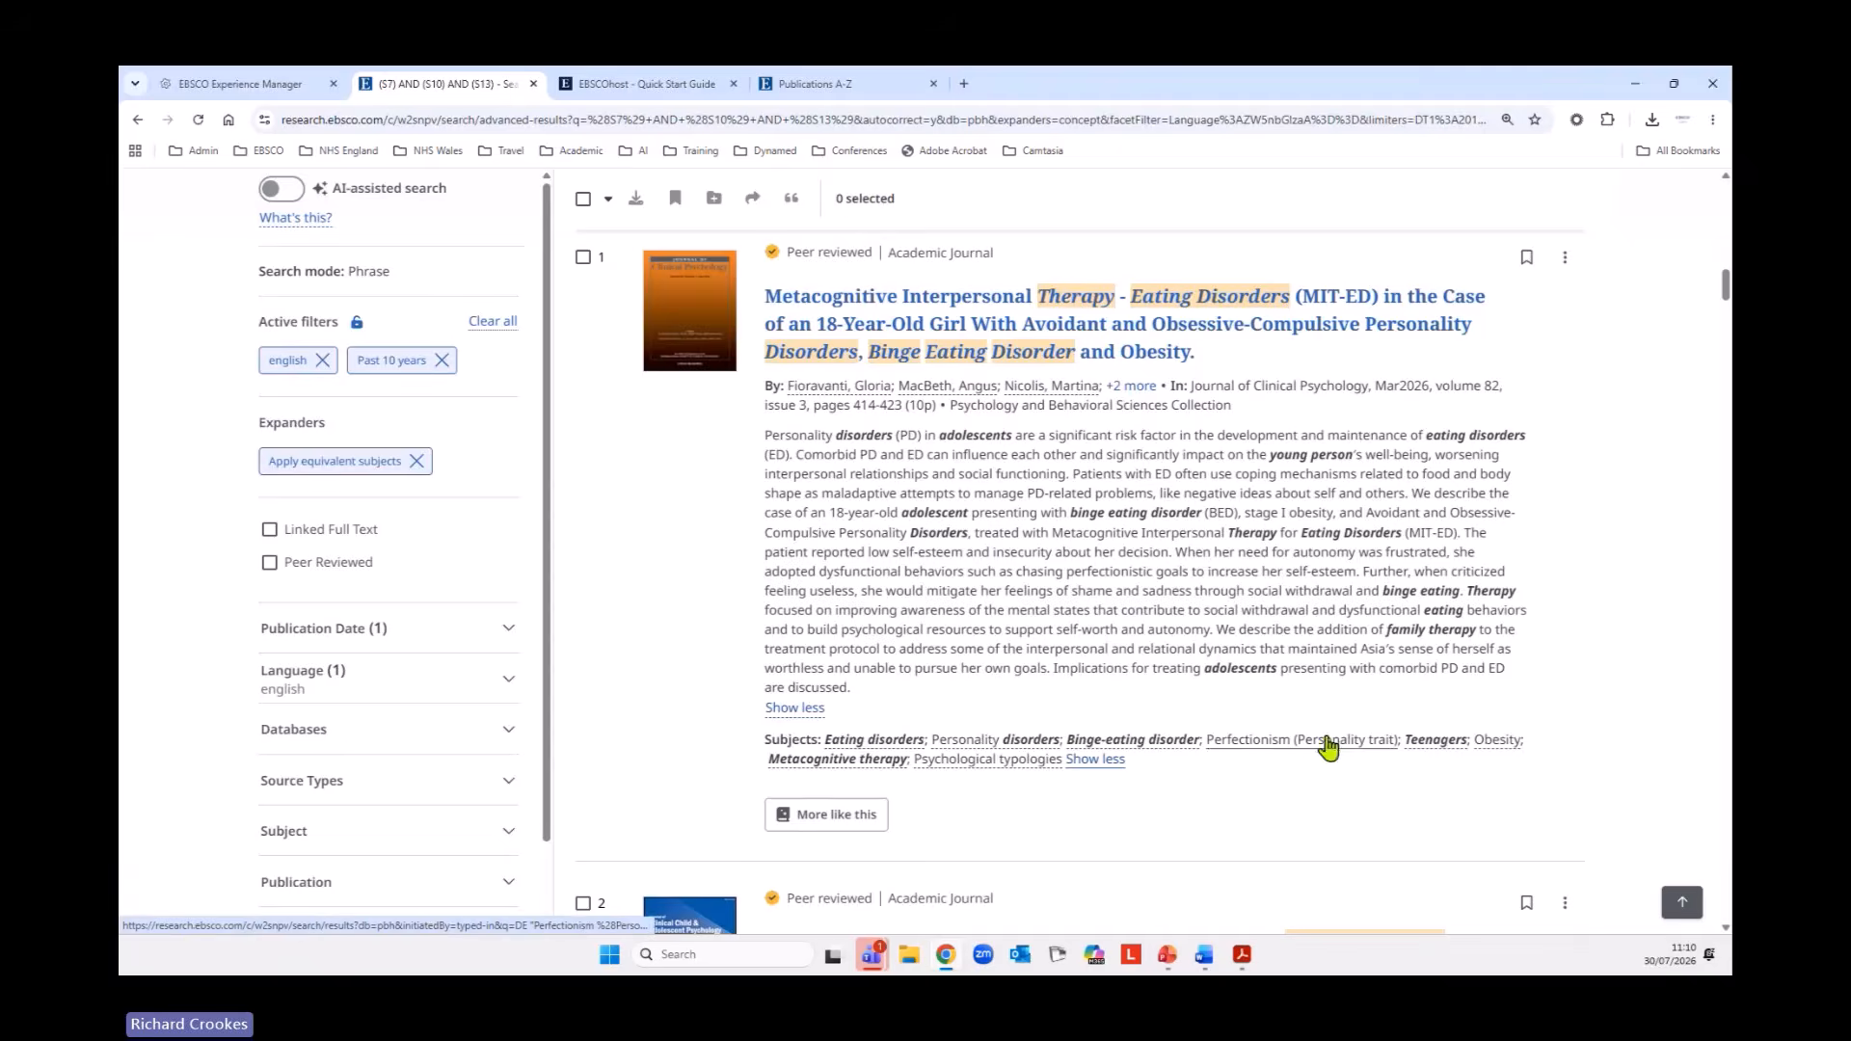
Look through the abstracts and subjects of the second to fourth results for the search concepts.
{"action": "scroll", "coordinate": [1323, 714], "scroll_direction": "down", "scroll_amount": 4}
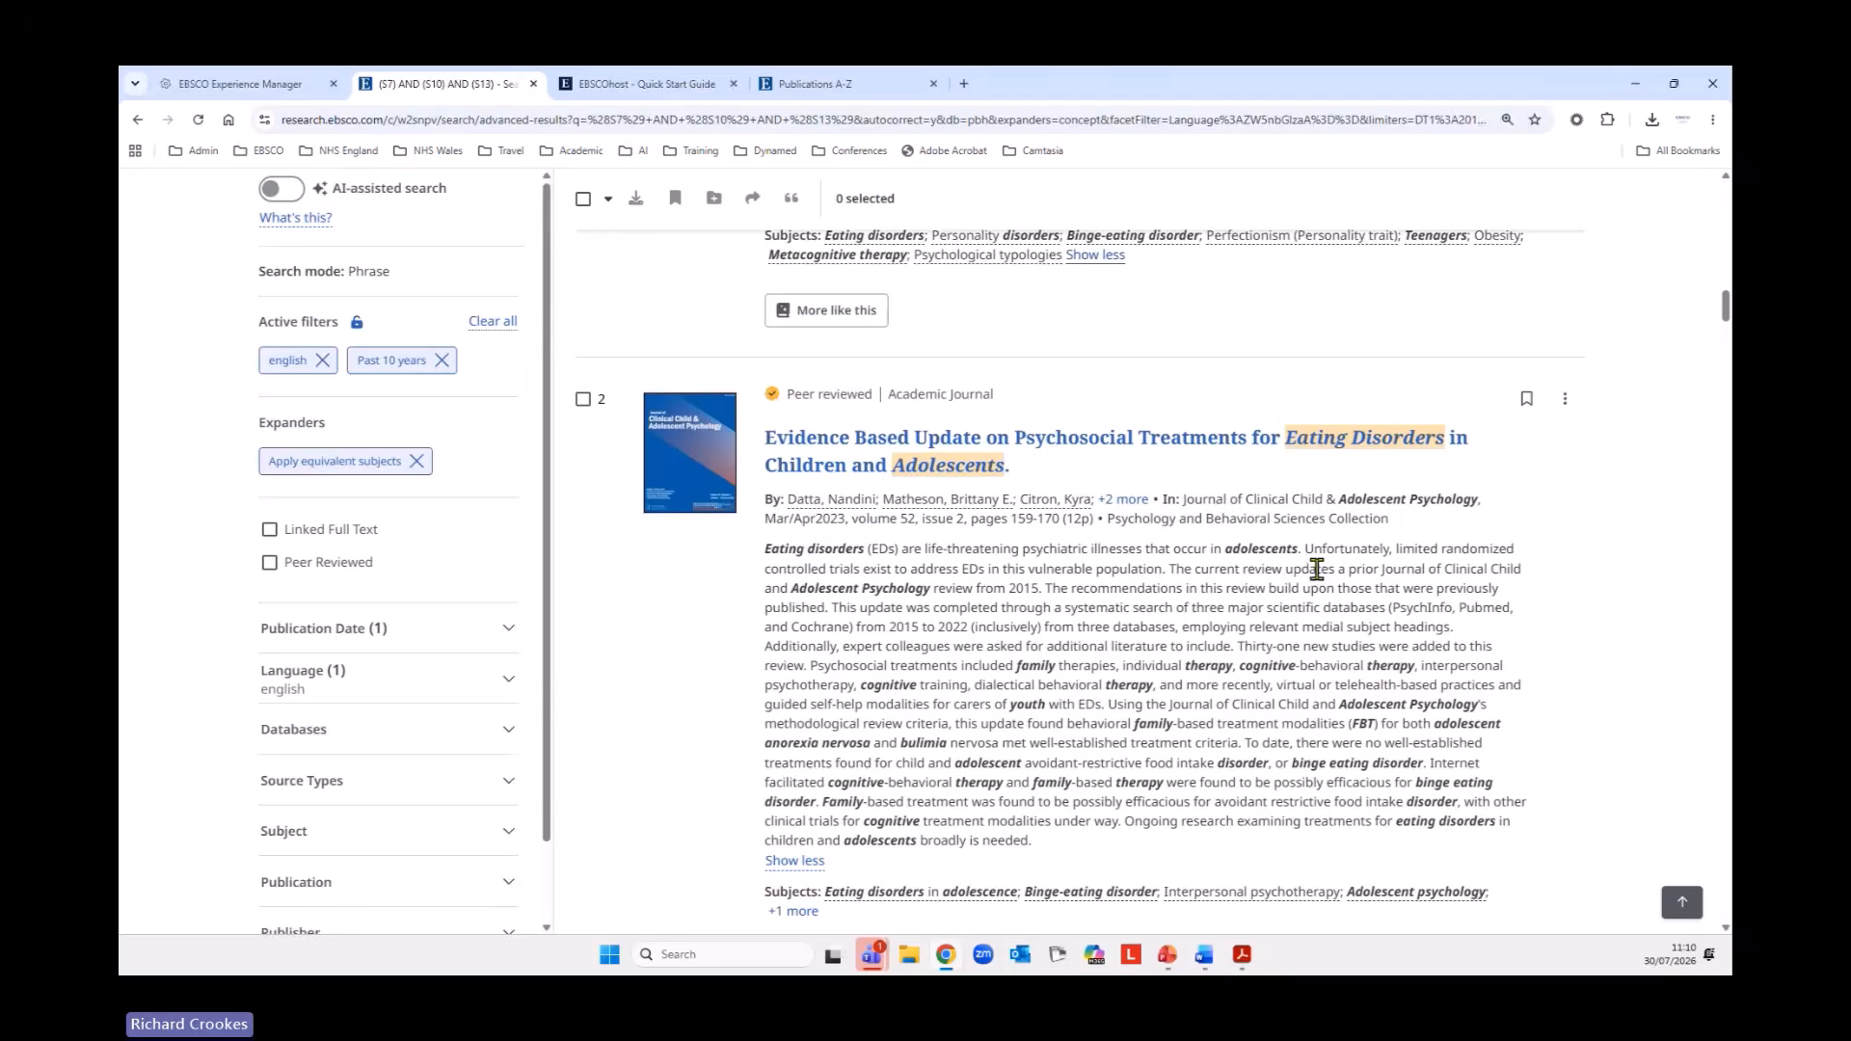
{"action": "scroll", "coordinate": [1318, 569], "scroll_direction": "down", "scroll_amount": 2}
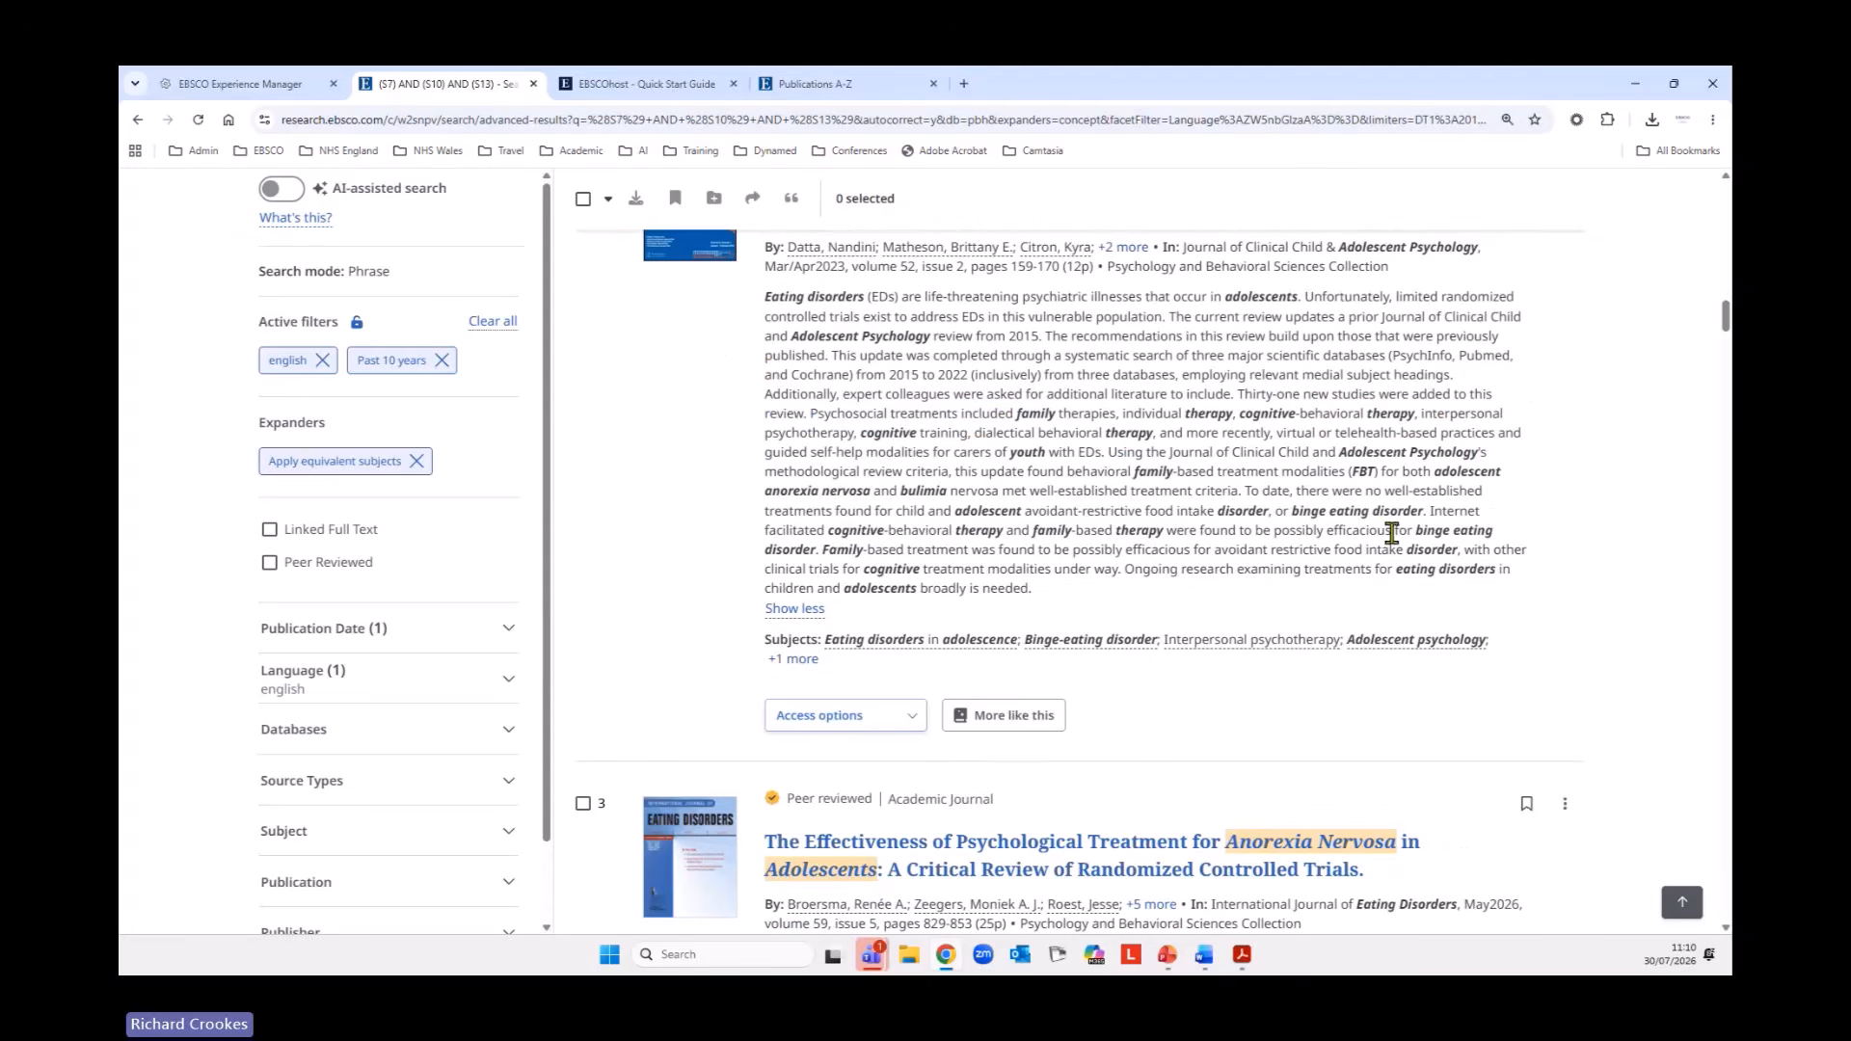
{"action": "scroll", "coordinate": [1406, 518], "scroll_direction": "down", "scroll_amount": 1}
{"action": "scroll", "coordinate": [1410, 517], "scroll_direction": "down", "scroll_amount": 4}
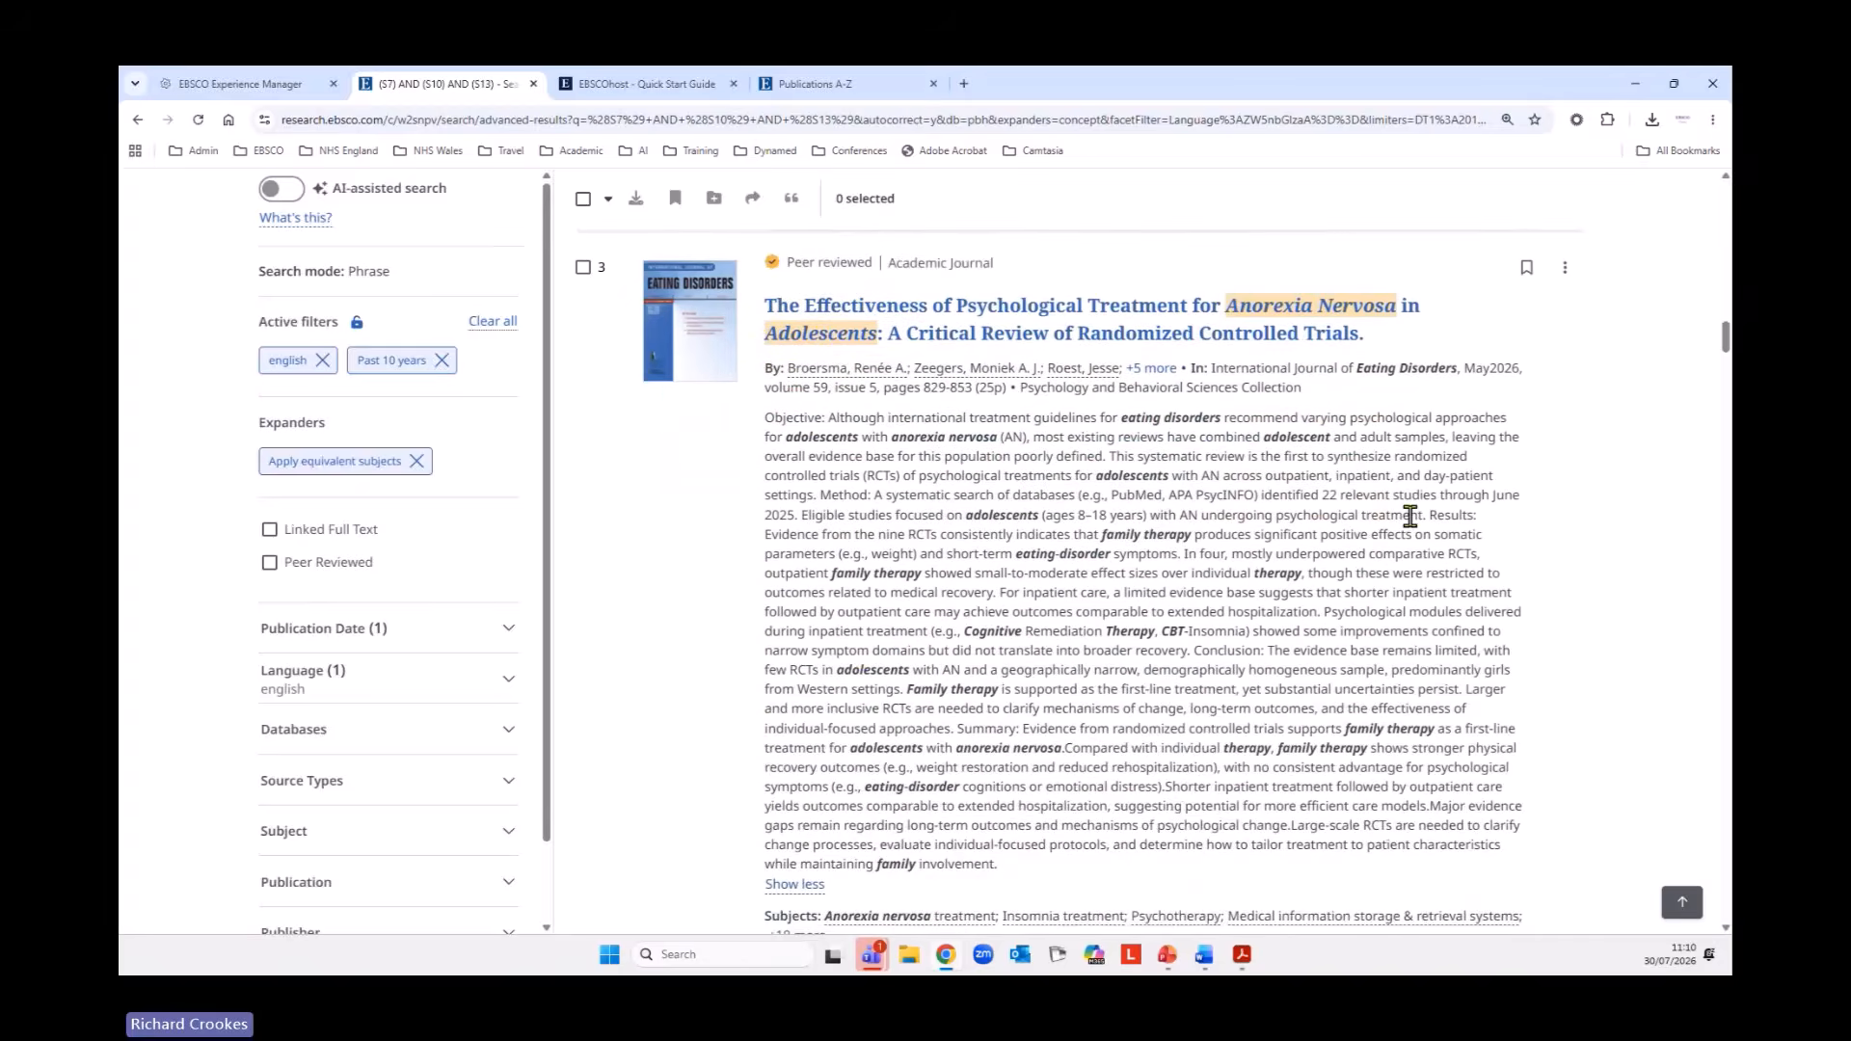
{"action": "scroll", "coordinate": [1410, 517], "scroll_direction": "down", "scroll_amount": 3}
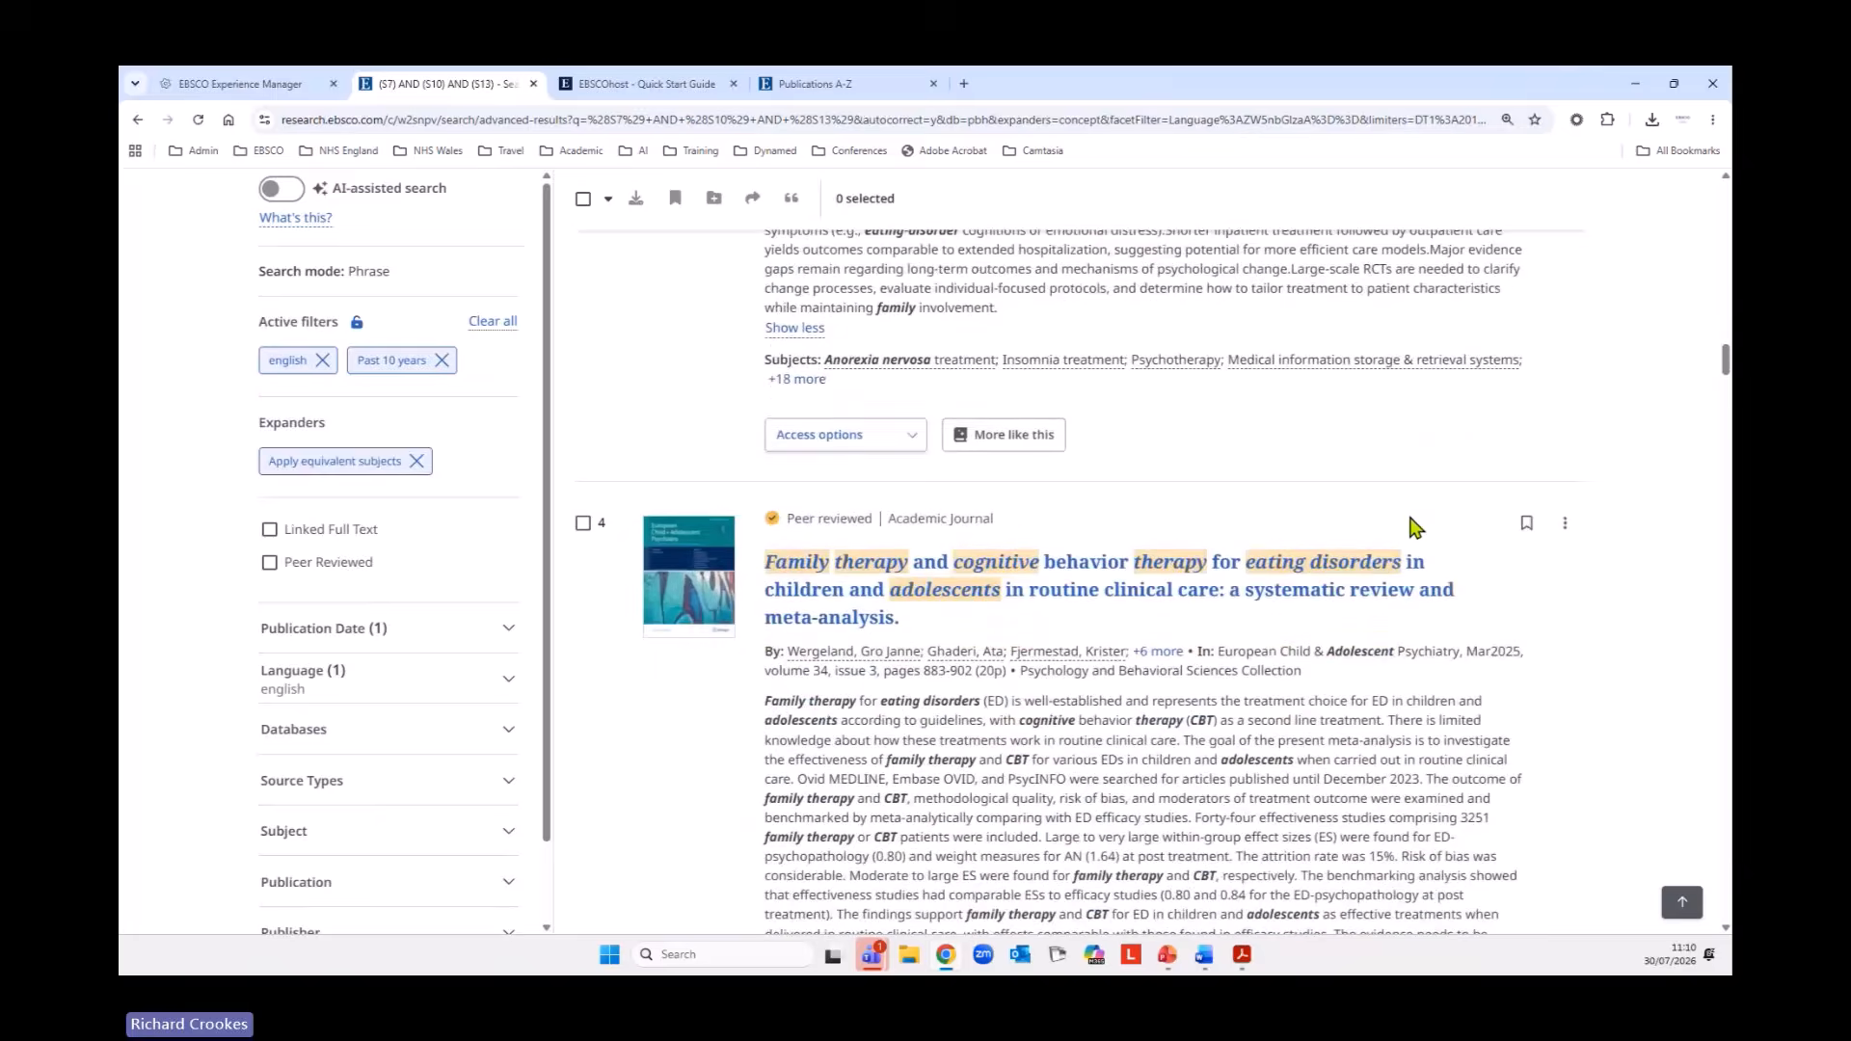
{"action": "scroll", "coordinate": [1414, 526], "scroll_direction": "down", "scroll_amount": 1}
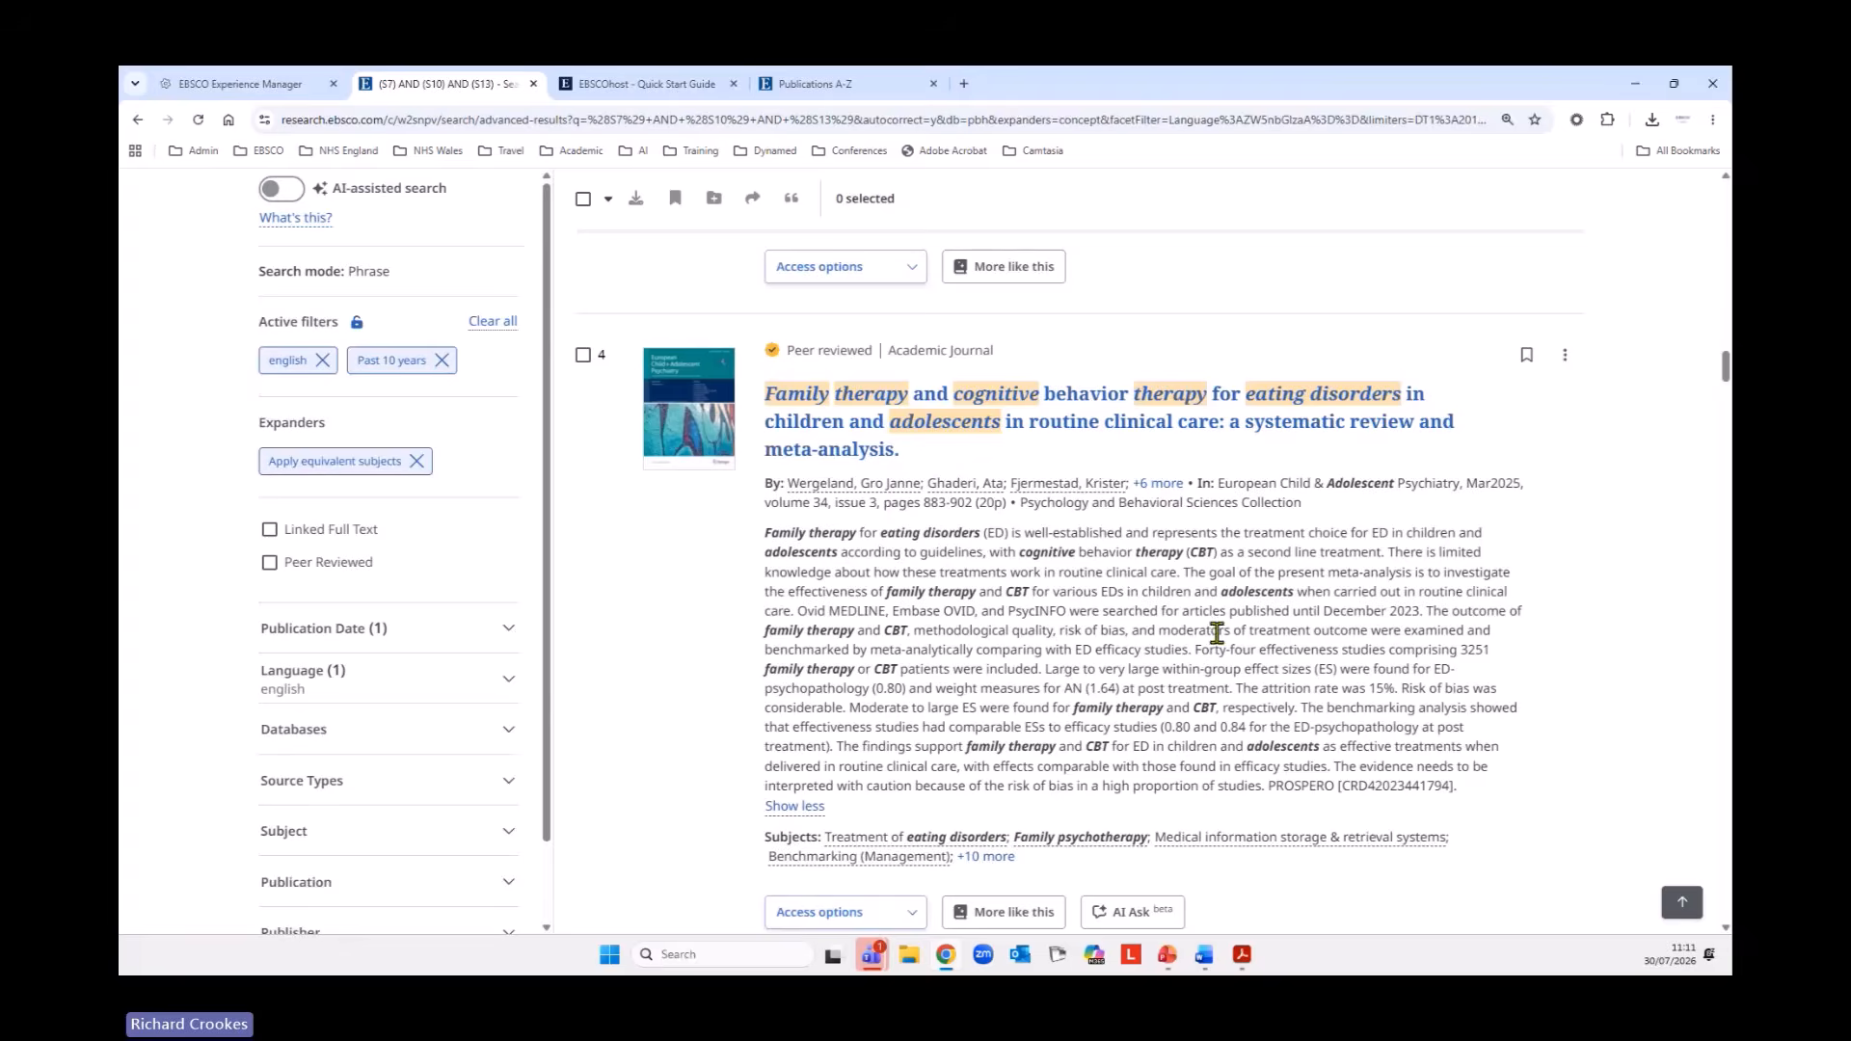
{"action": "scroll", "coordinate": [1217, 617], "scroll_direction": "down", "scroll_amount": 1}
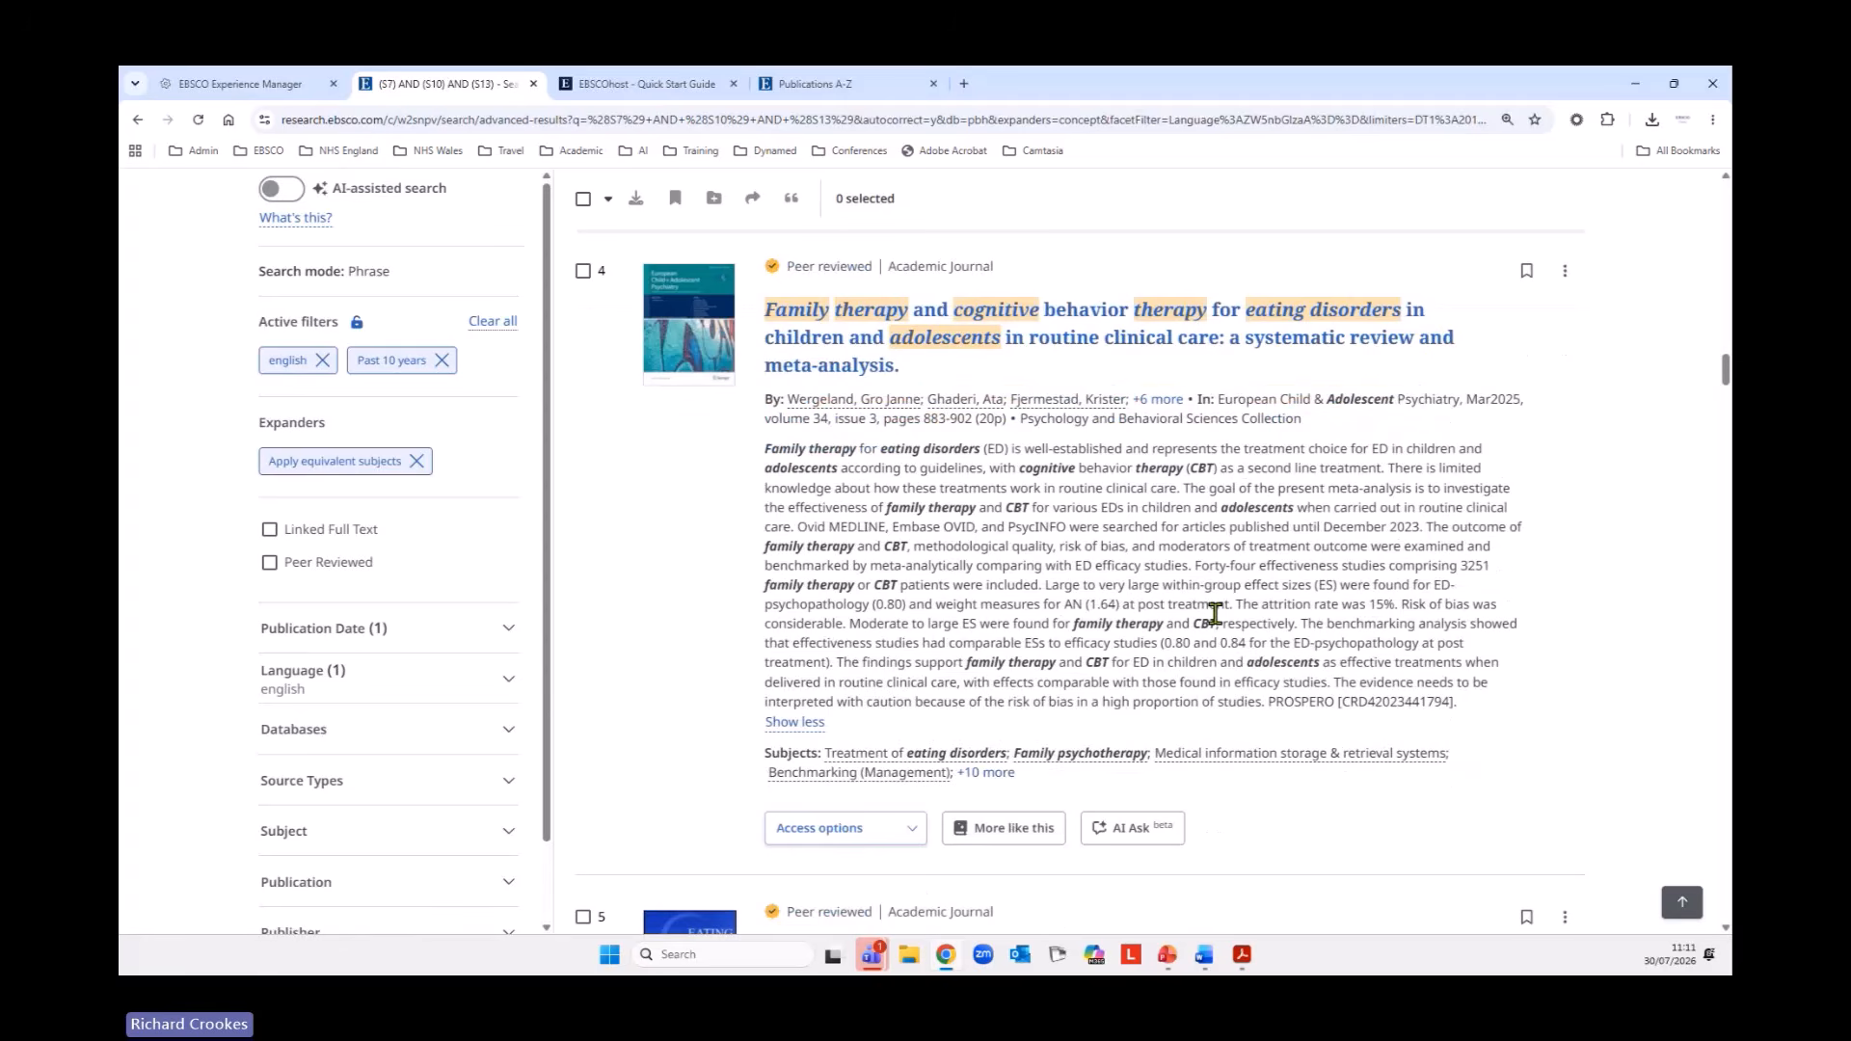
Open the record of the fourth result on family therapy and cognitive behavior therapy and look through its details, abstract and embedded full text.
{"action": "left_click", "coordinate": [1013, 323]}
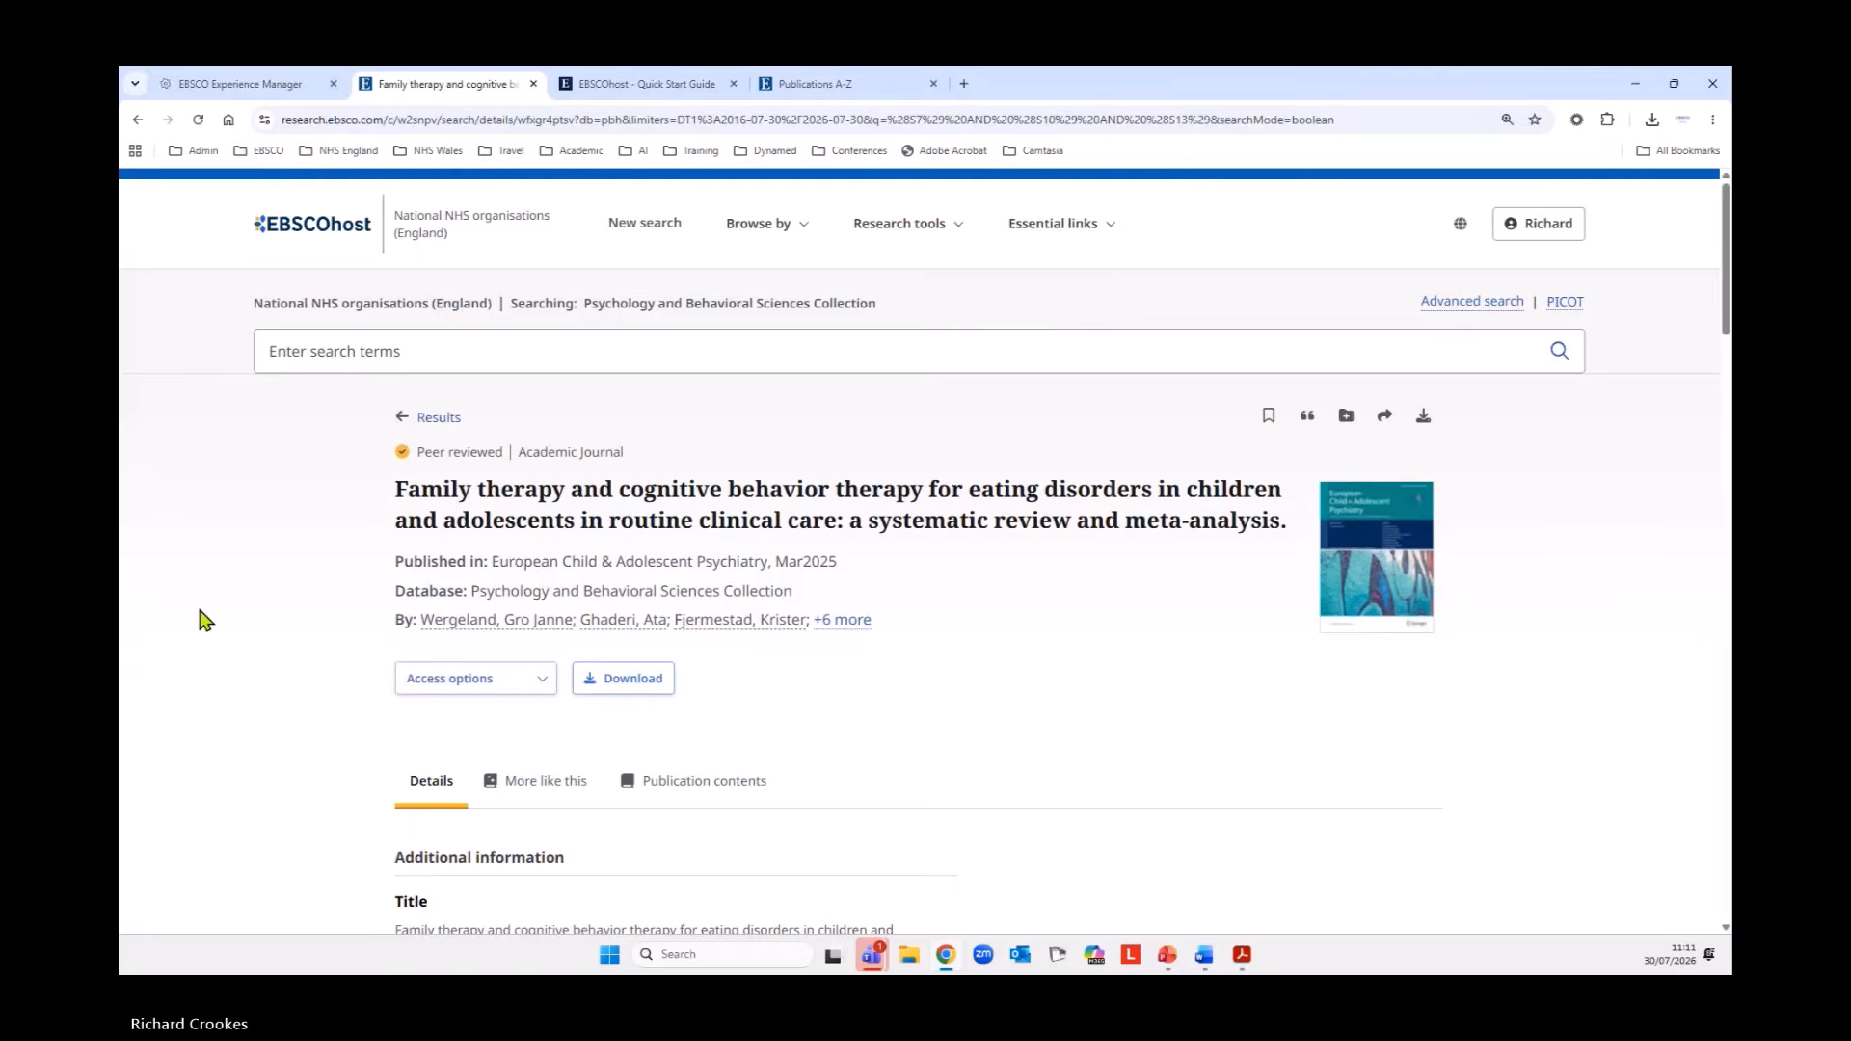
{"action": "scroll", "coordinate": [198, 620], "scroll_direction": "down", "scroll_amount": 2}
{"action": "scroll", "coordinate": [220, 538], "scroll_direction": "down", "scroll_amount": 8}
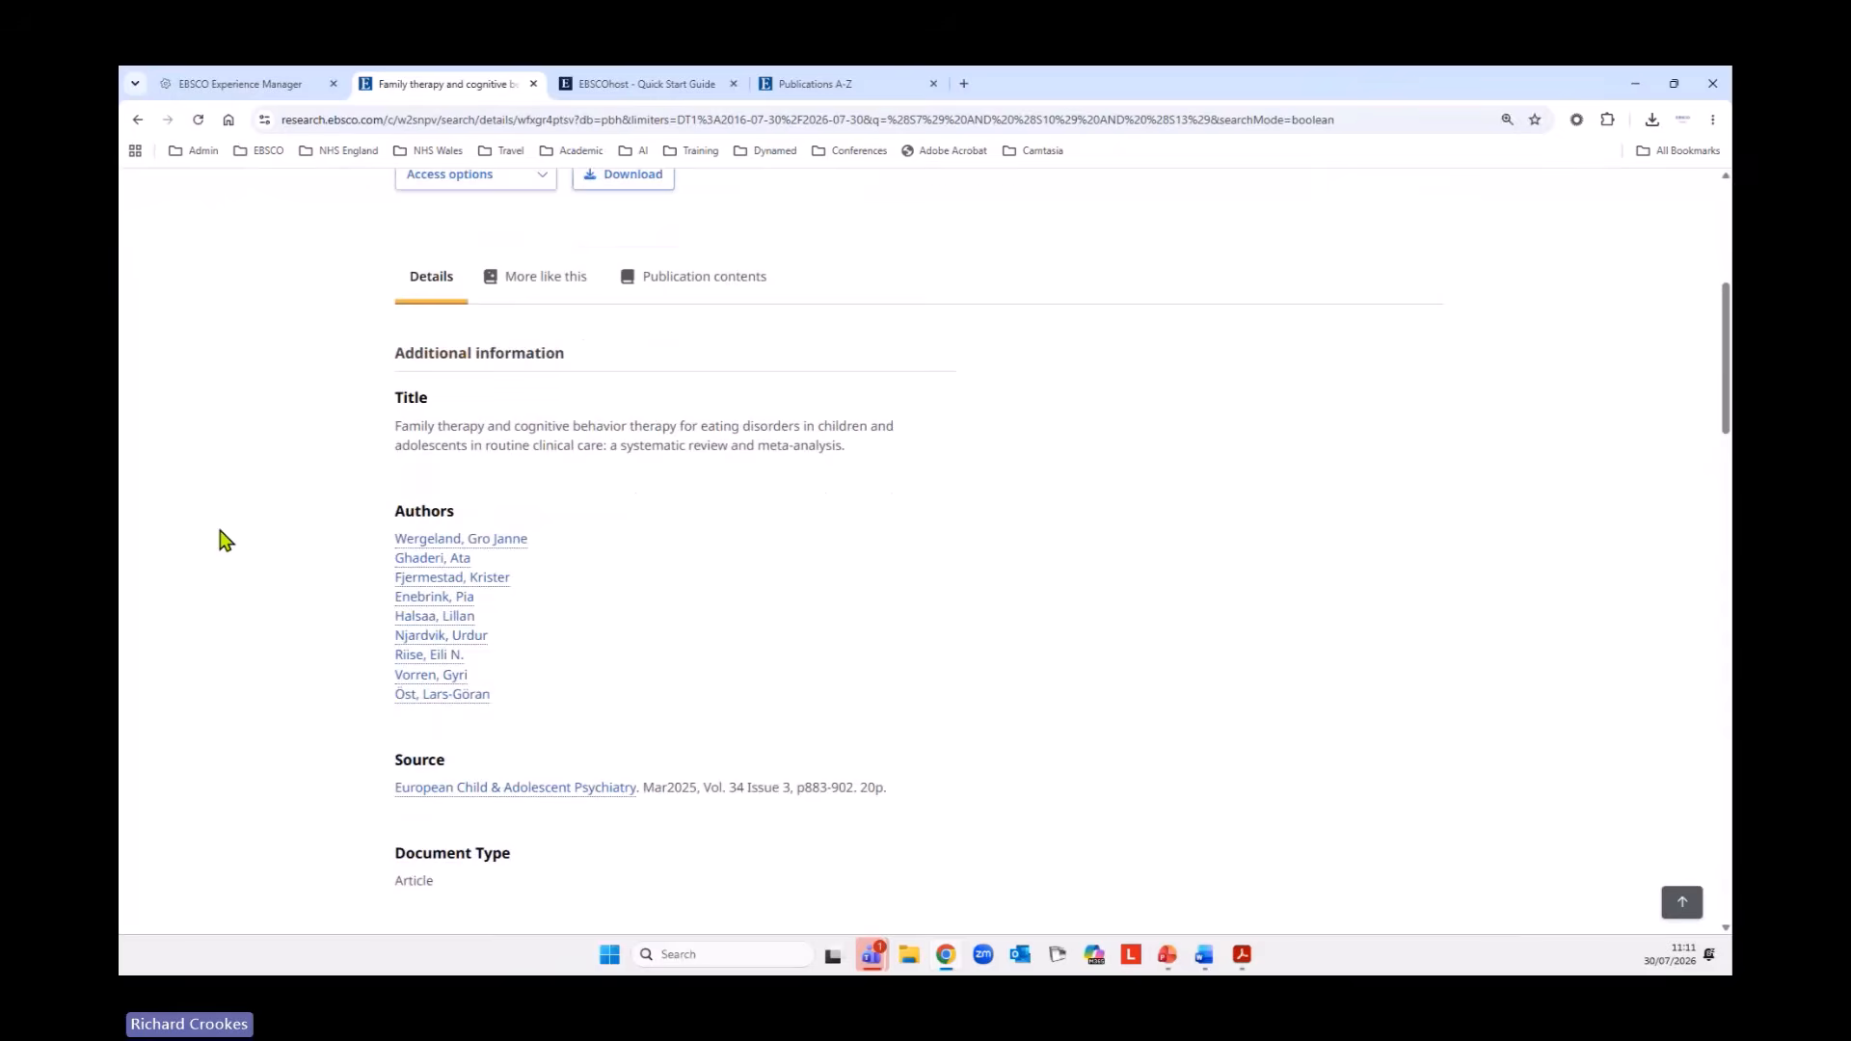
{"action": "scroll", "coordinate": [220, 546], "scroll_direction": "down", "scroll_amount": 9}
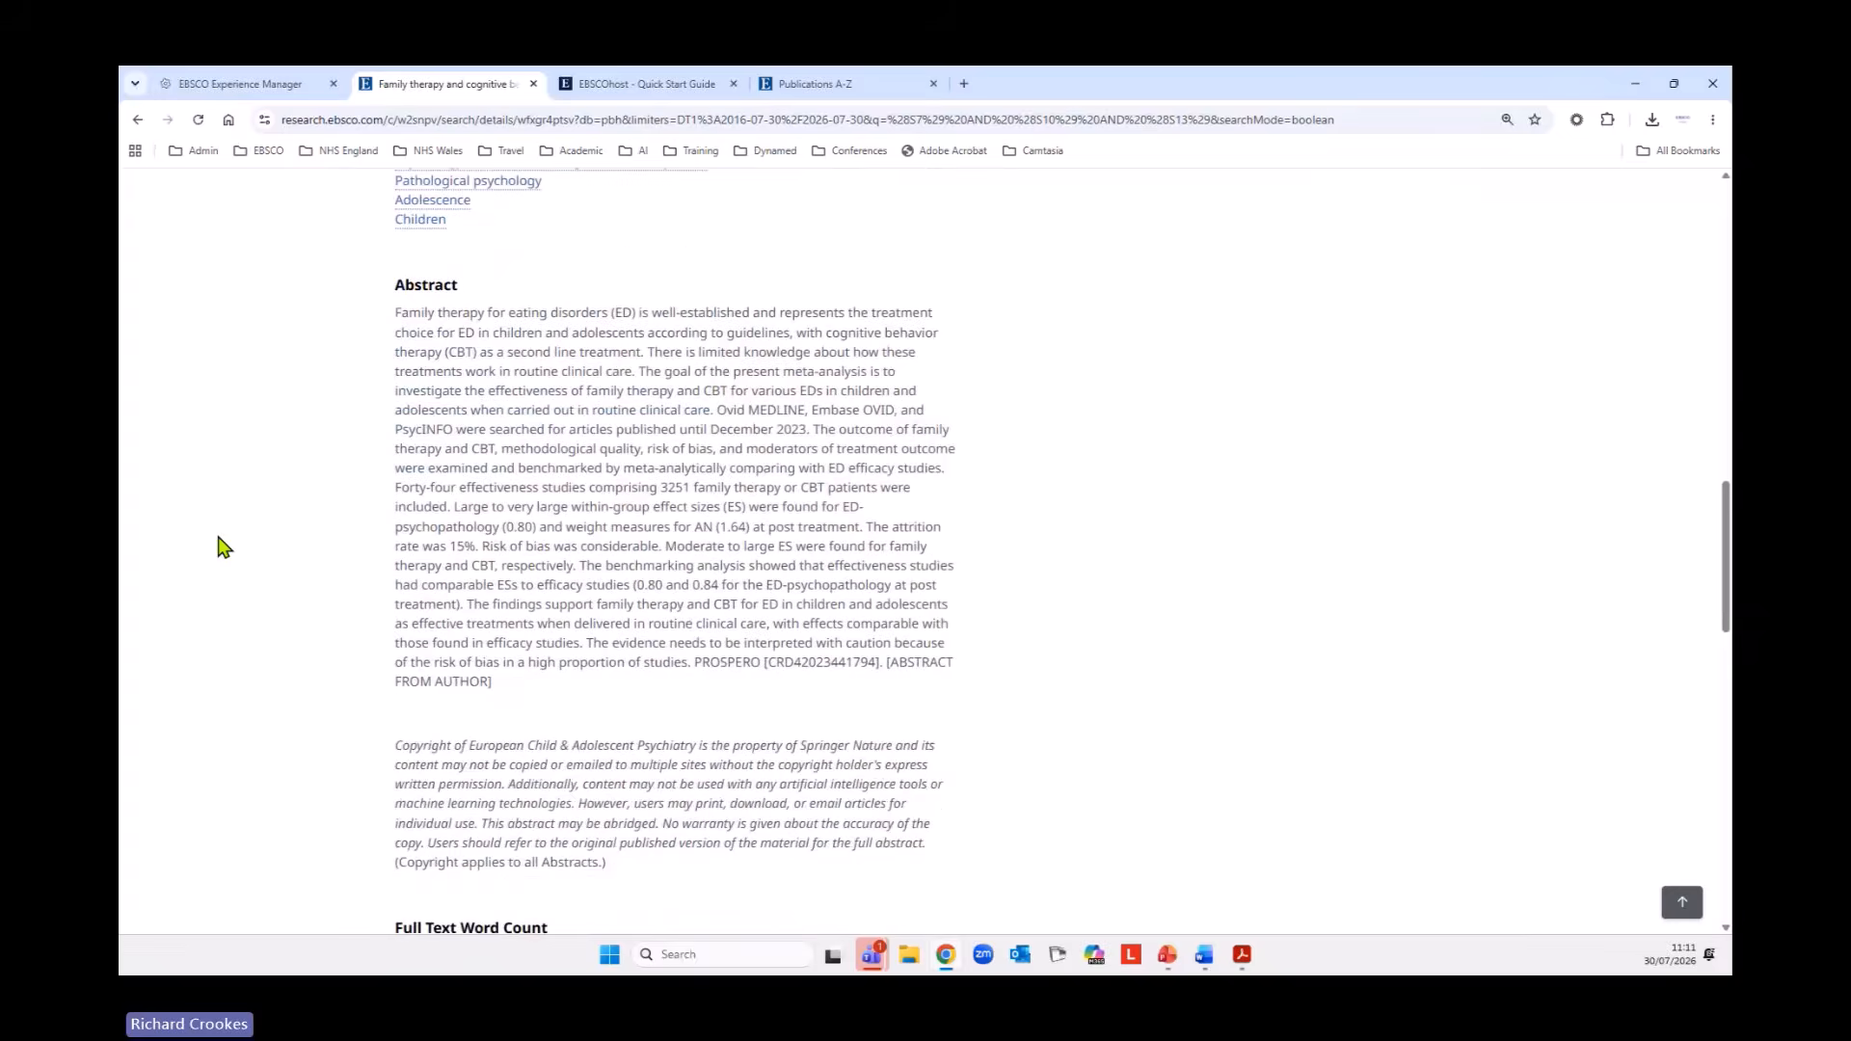
{"action": "scroll", "coordinate": [220, 546], "scroll_direction": "down", "scroll_amount": 6}
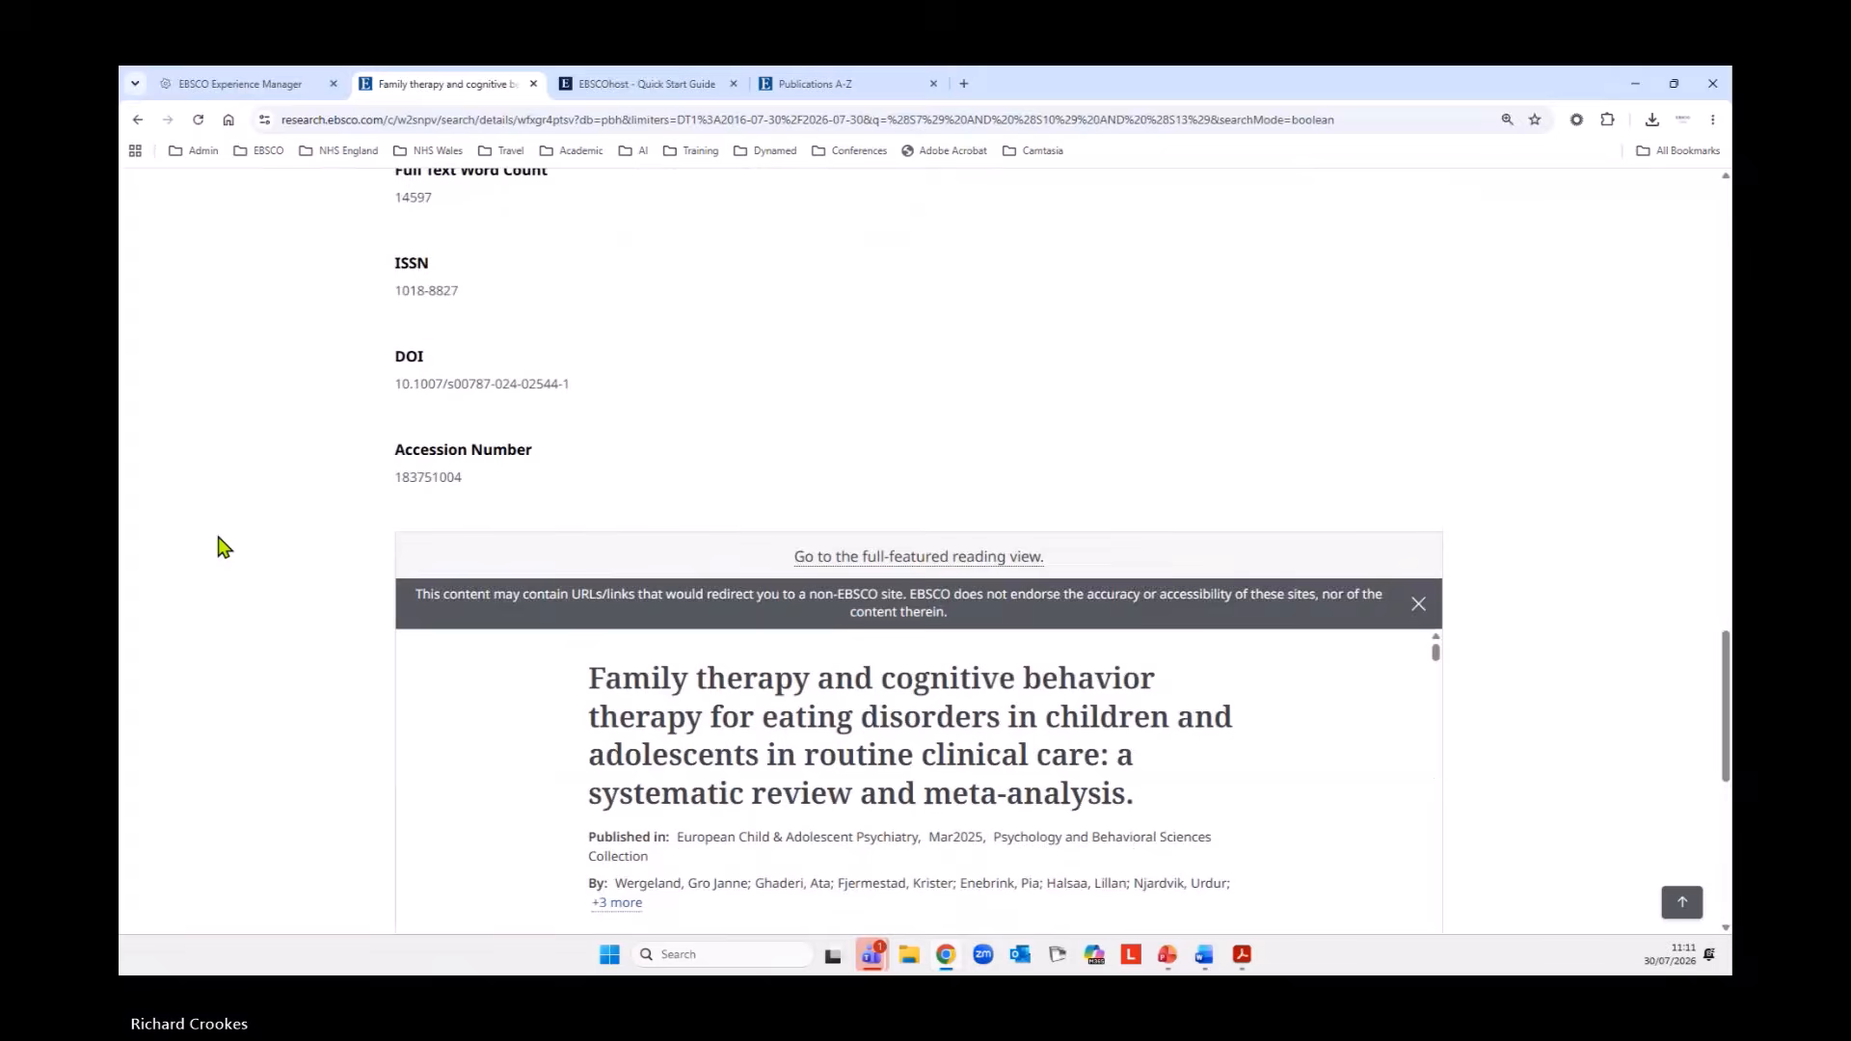
{"action": "scroll", "coordinate": [220, 547], "scroll_direction": "up", "scroll_amount": 5}
{"action": "scroll", "coordinate": [220, 546], "scroll_direction": "up", "scroll_amount": 17}
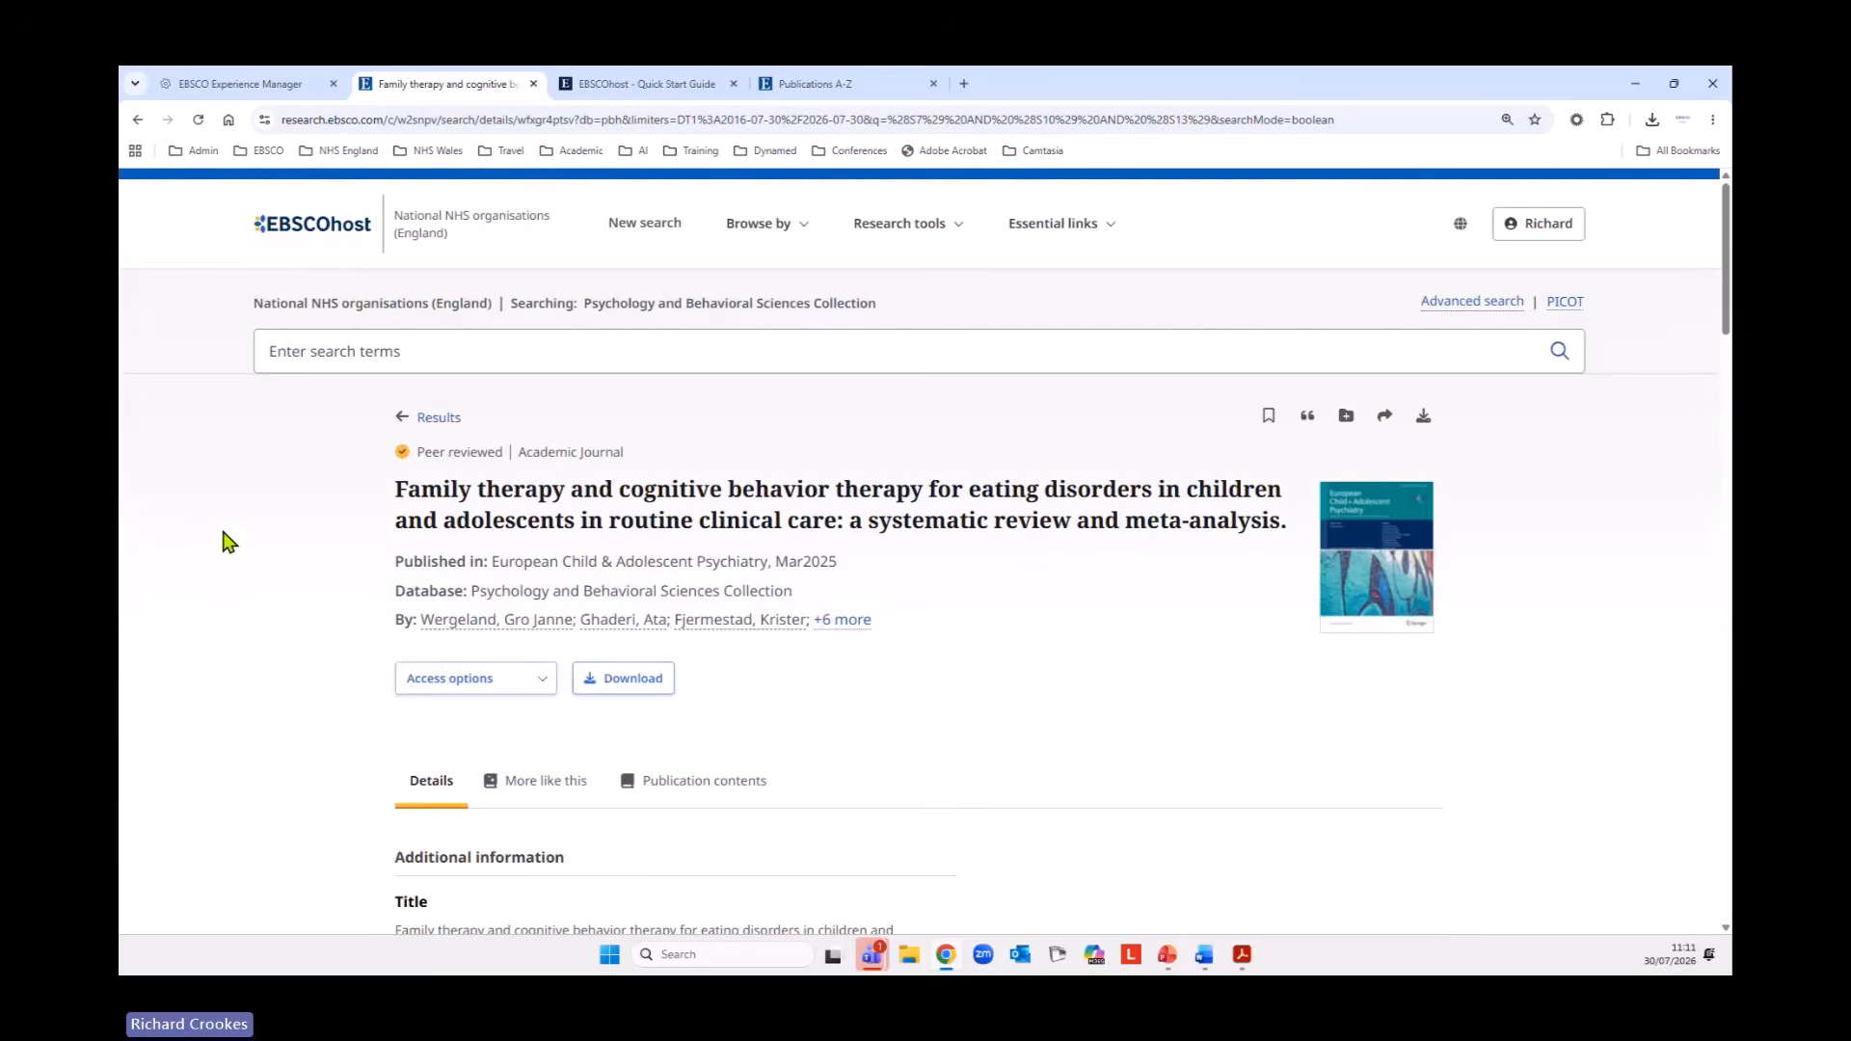
Open the article's PDF from its access options and show the Listen controls for it.
{"action": "left_click", "coordinate": [540, 679]}
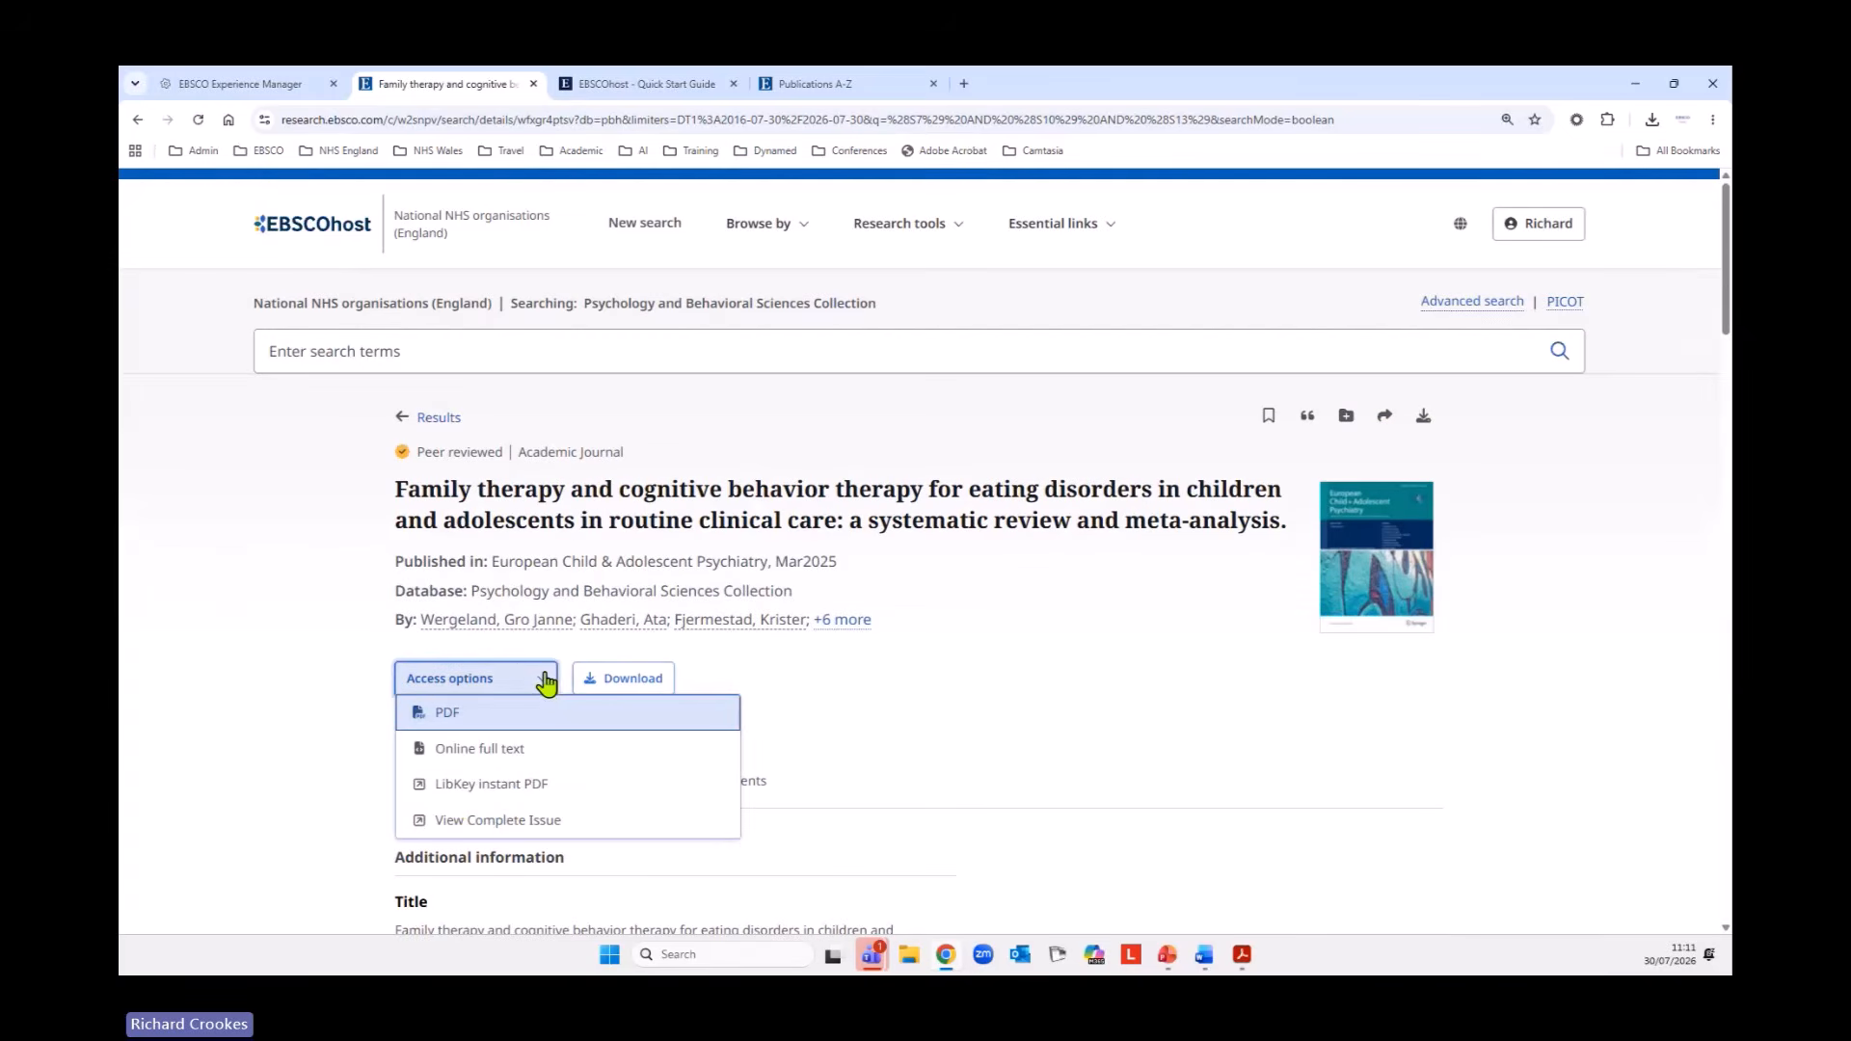
{"action": "left_click", "coordinate": [439, 712]}
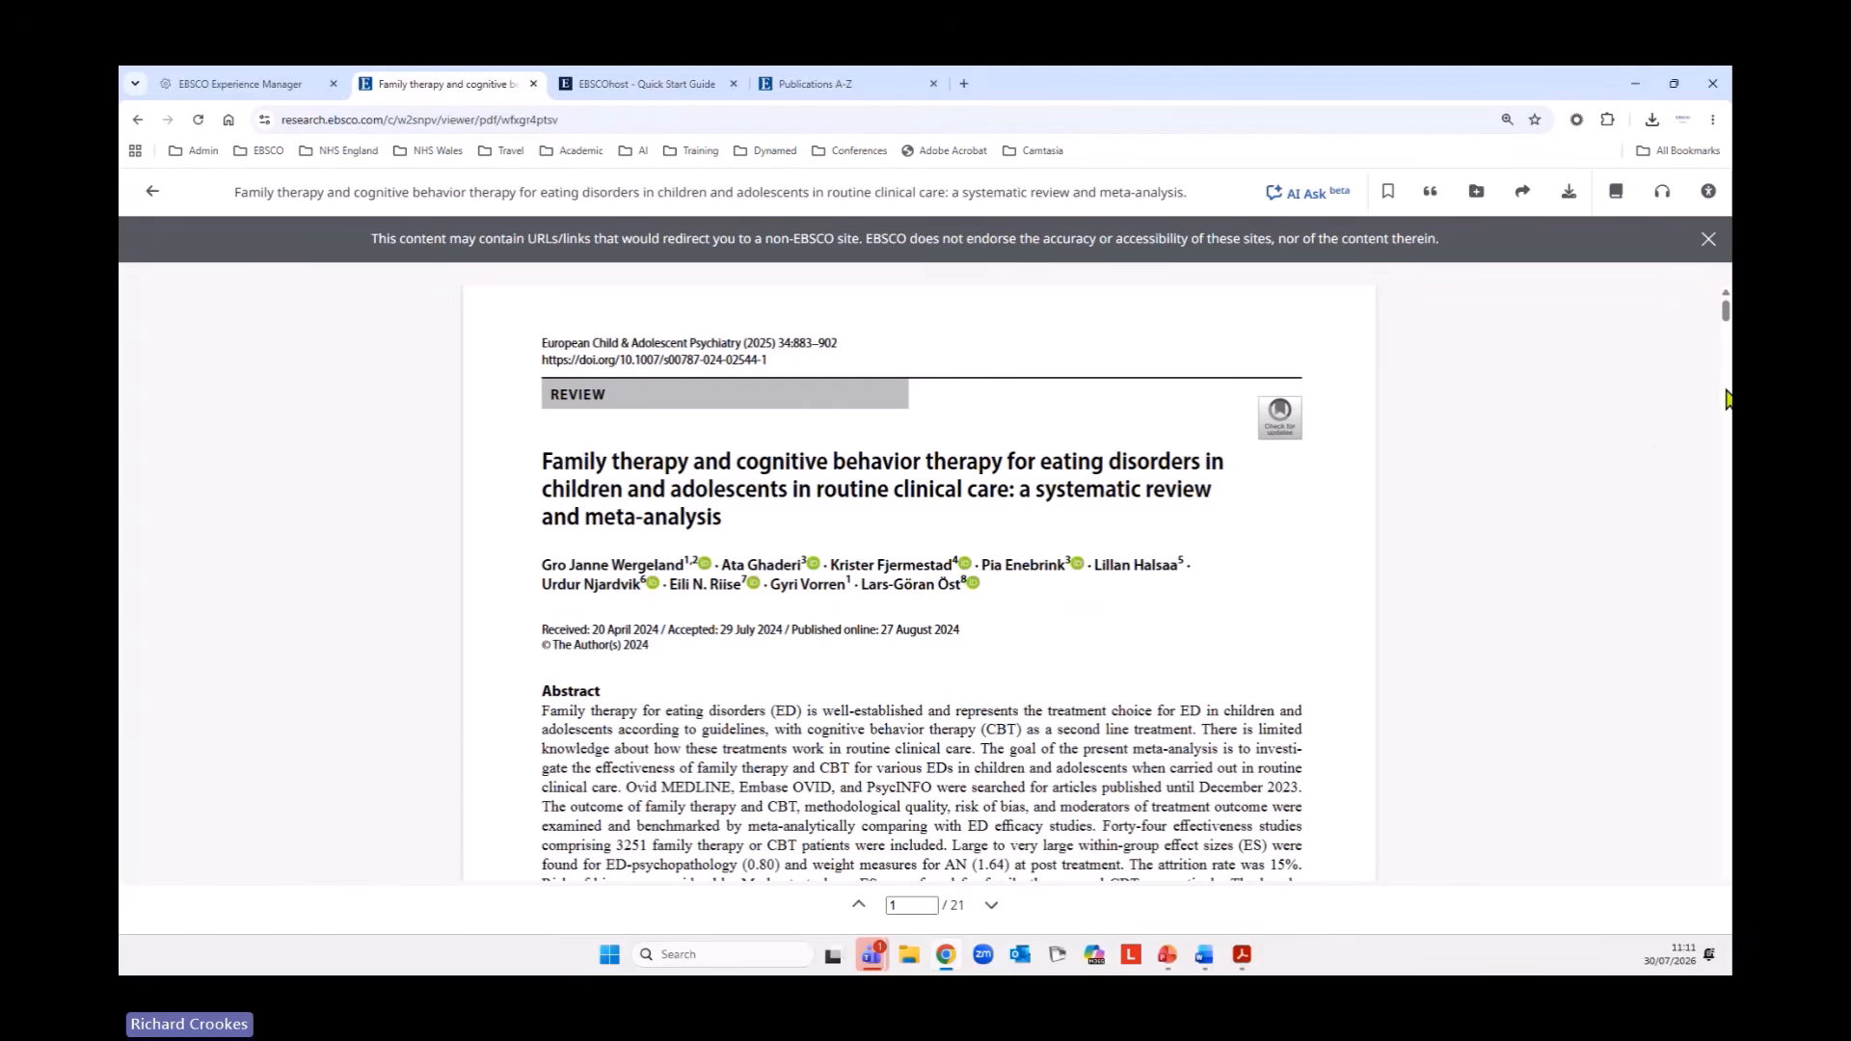
{"action": "left_click", "coordinate": [1654, 213]}
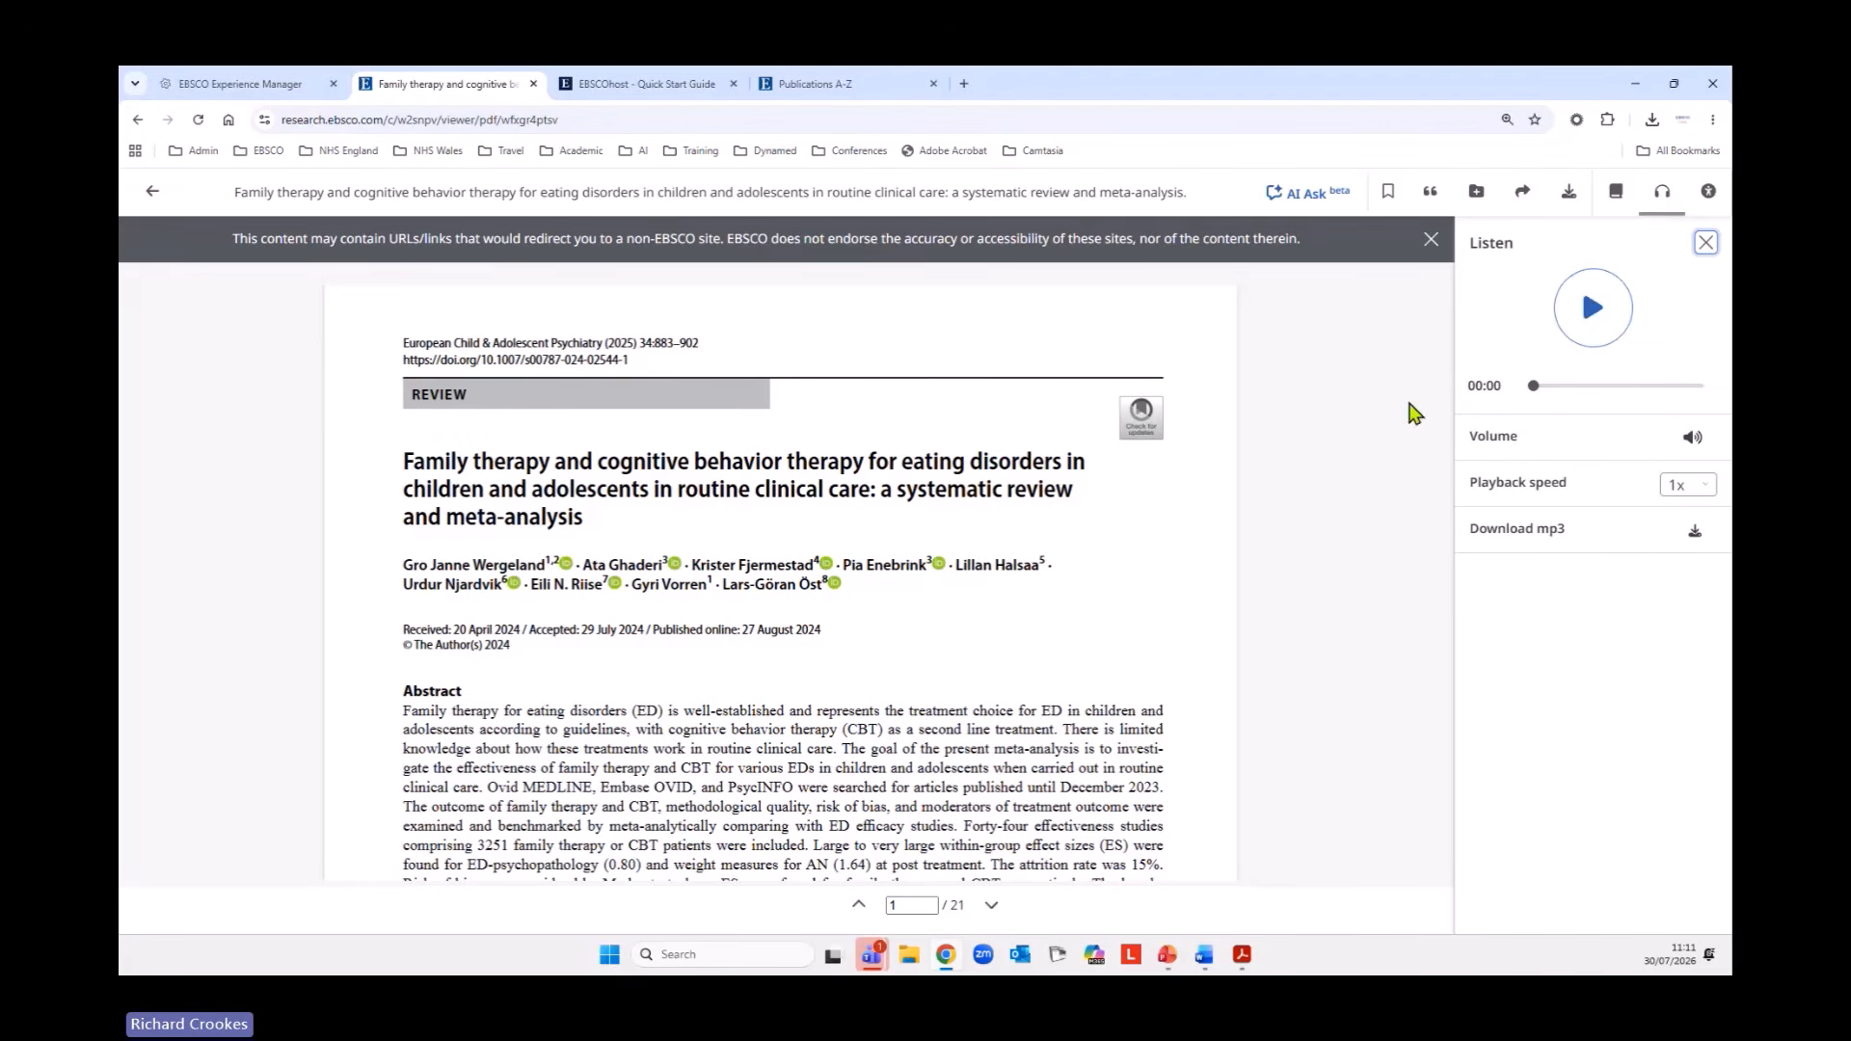
Examine the accessibility support request form for the article, cancel it without submitting and close the Listen controls.
{"action": "left_click", "coordinate": [1713, 195]}
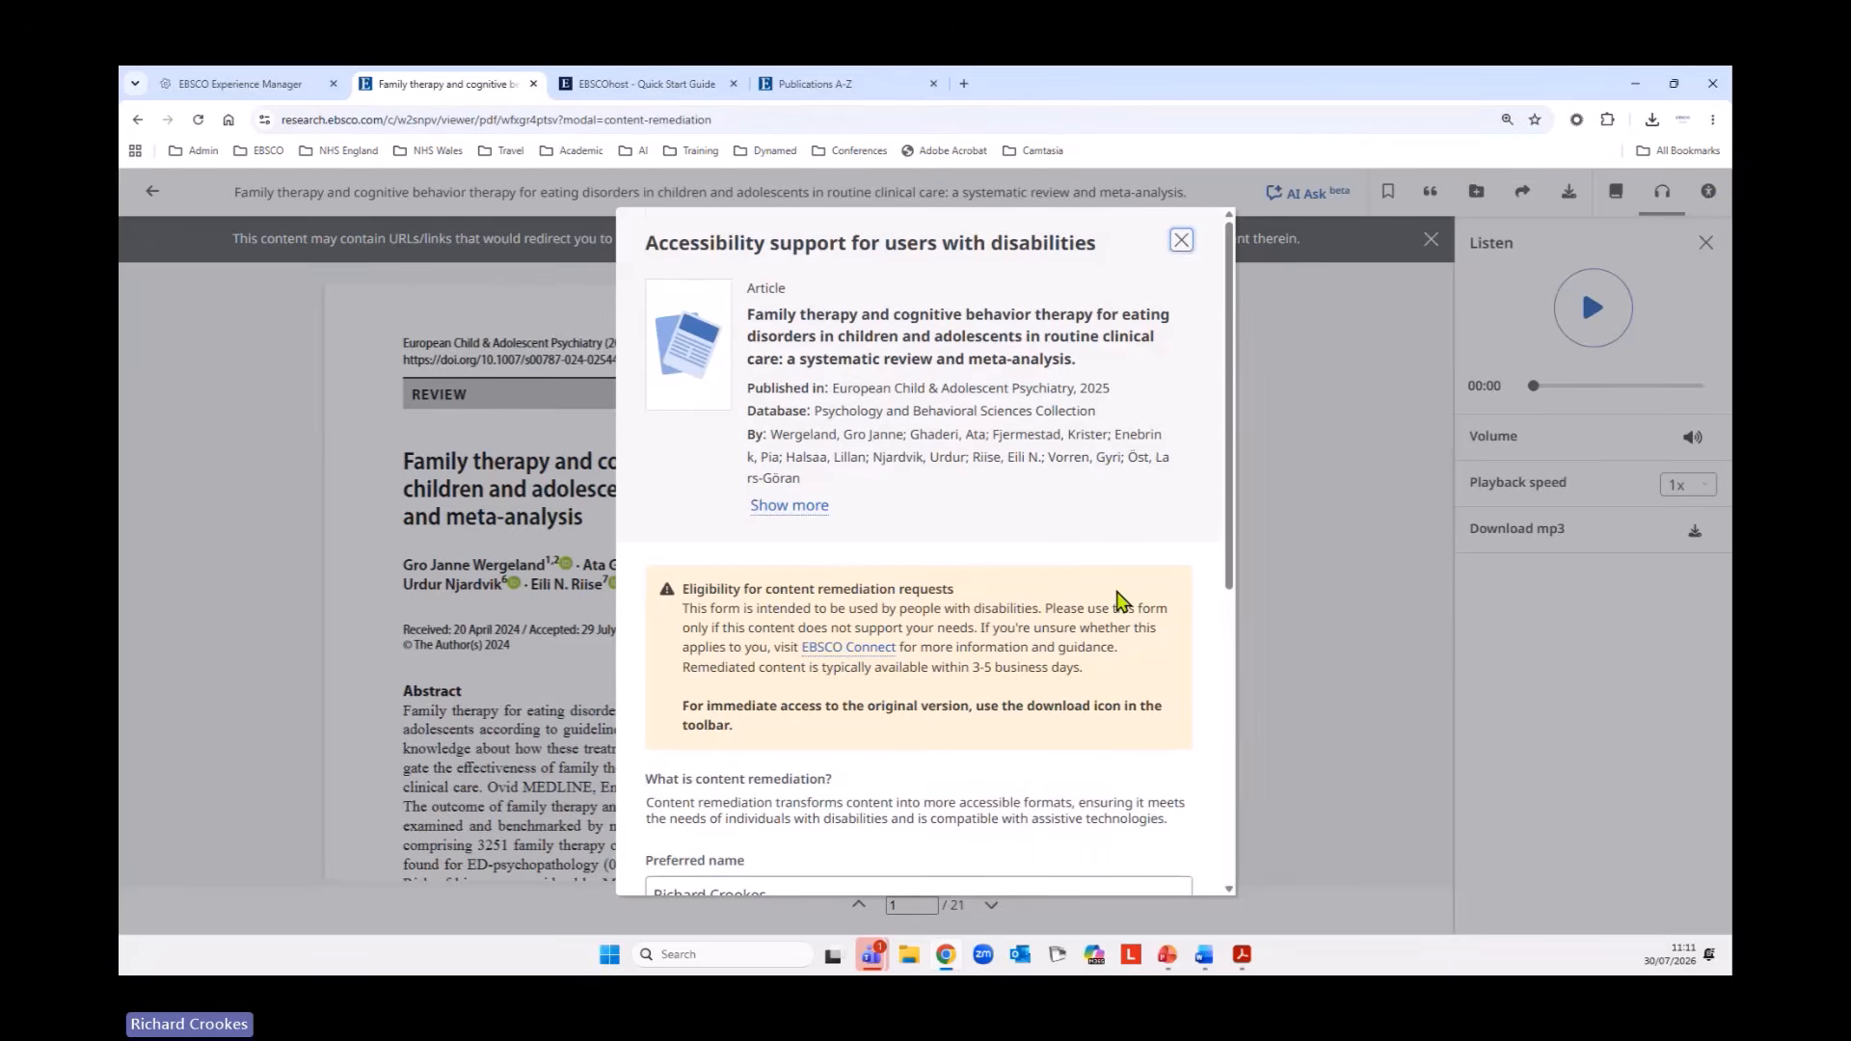
{"action": "scroll", "coordinate": [1118, 600], "scroll_direction": "down", "scroll_amount": 5}
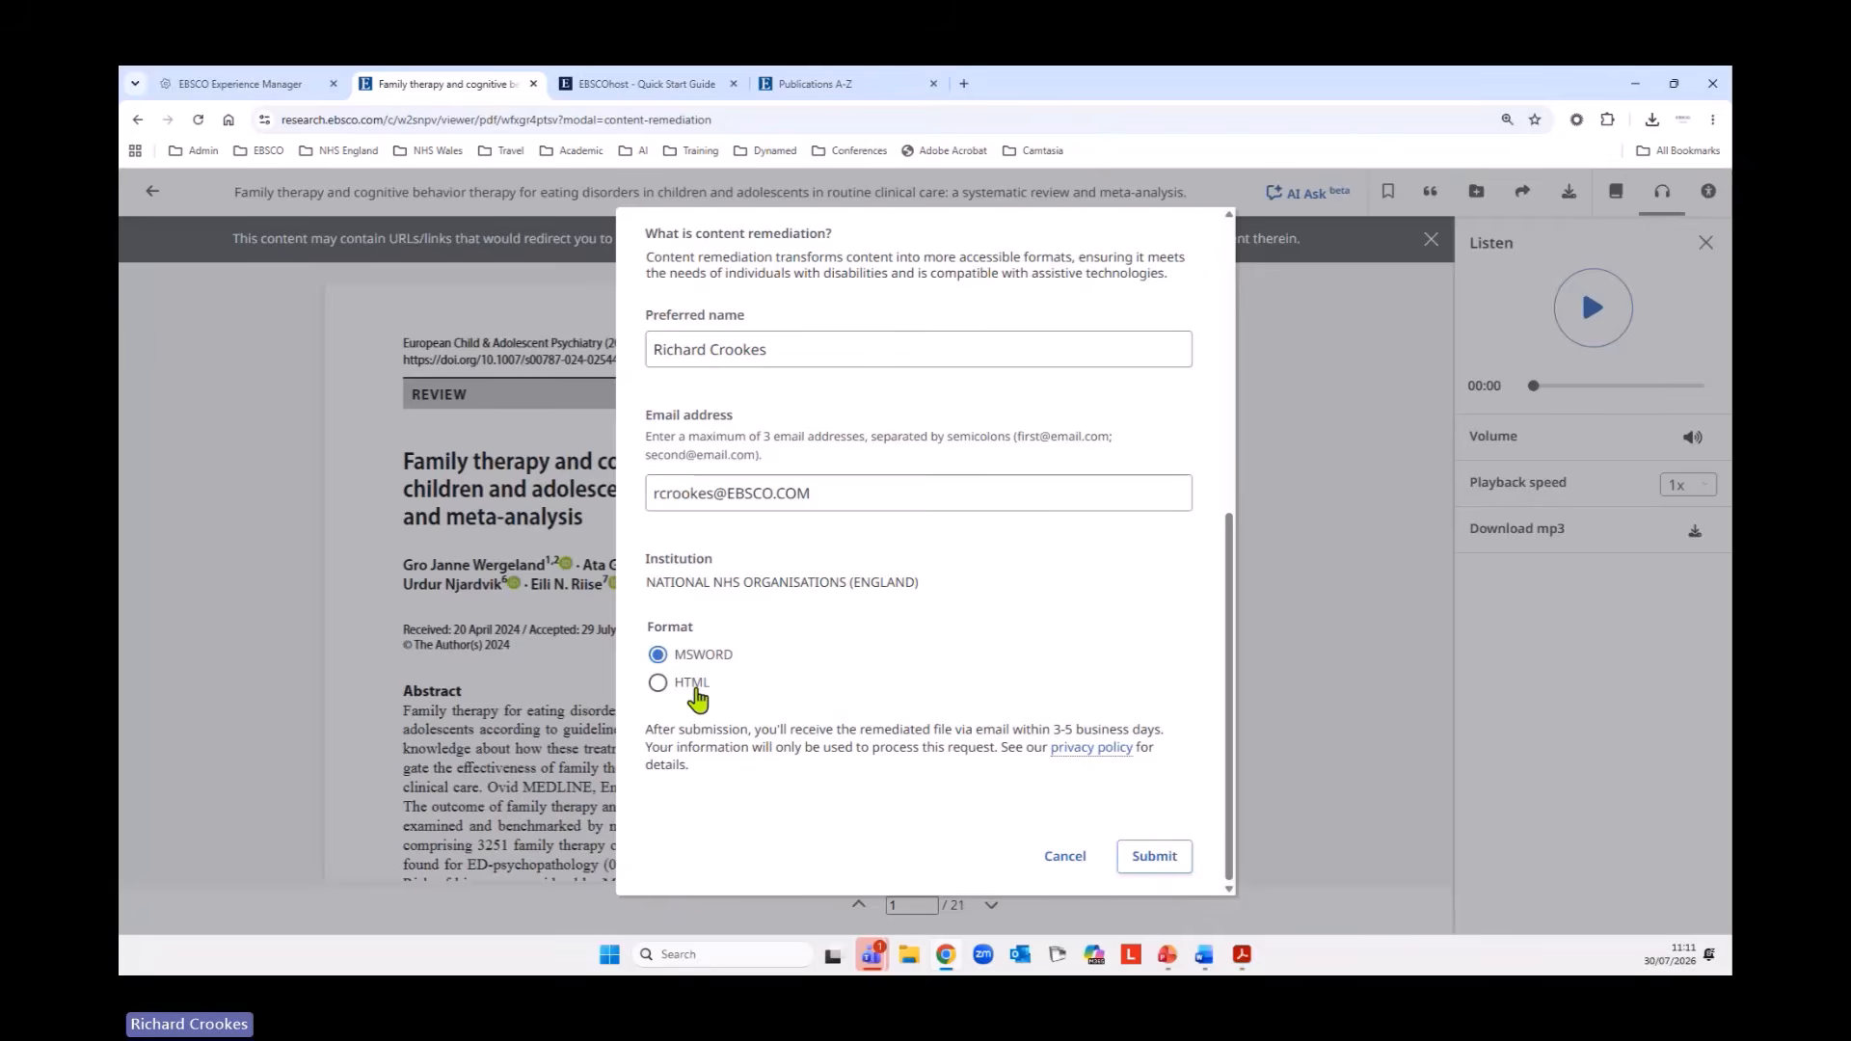
{"action": "scroll", "coordinate": [806, 703], "scroll_direction": "up", "scroll_amount": 3}
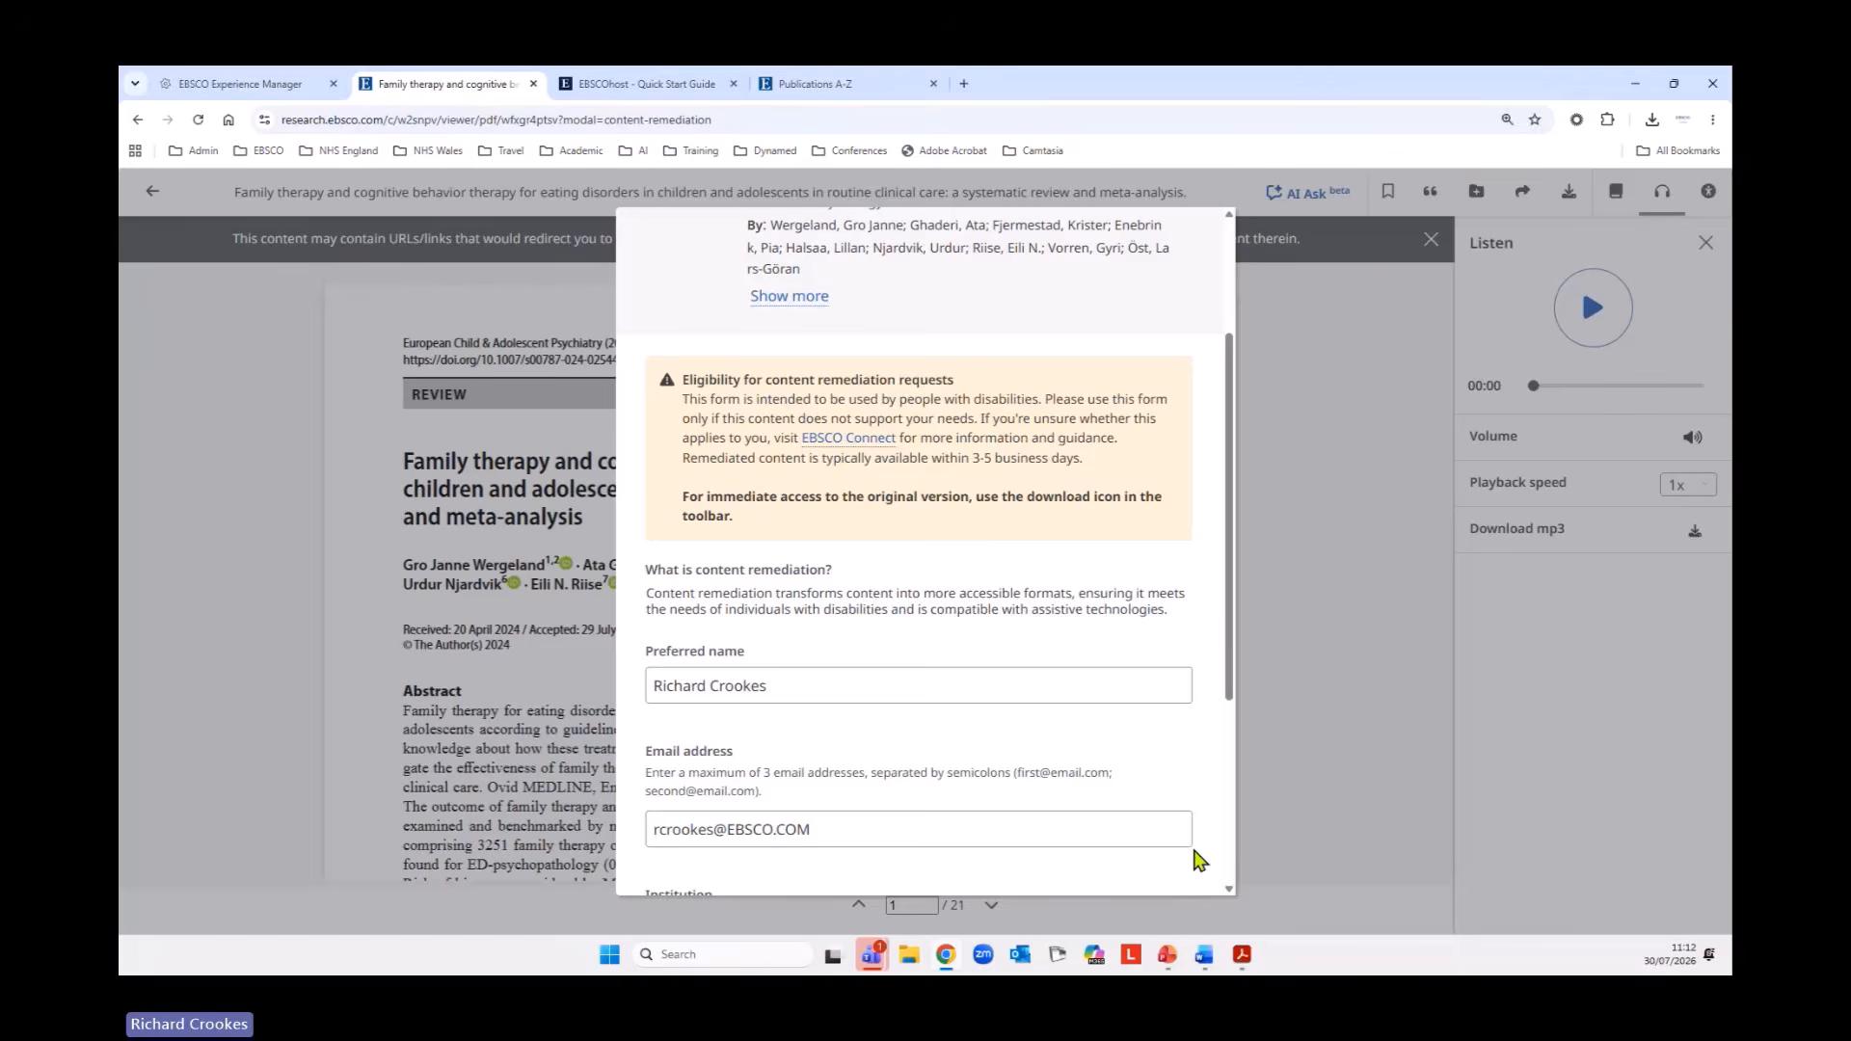
{"action": "scroll", "coordinate": [1196, 743], "scroll_direction": "down", "scroll_amount": 3}
{"action": "left_click", "coordinate": [1068, 858]}
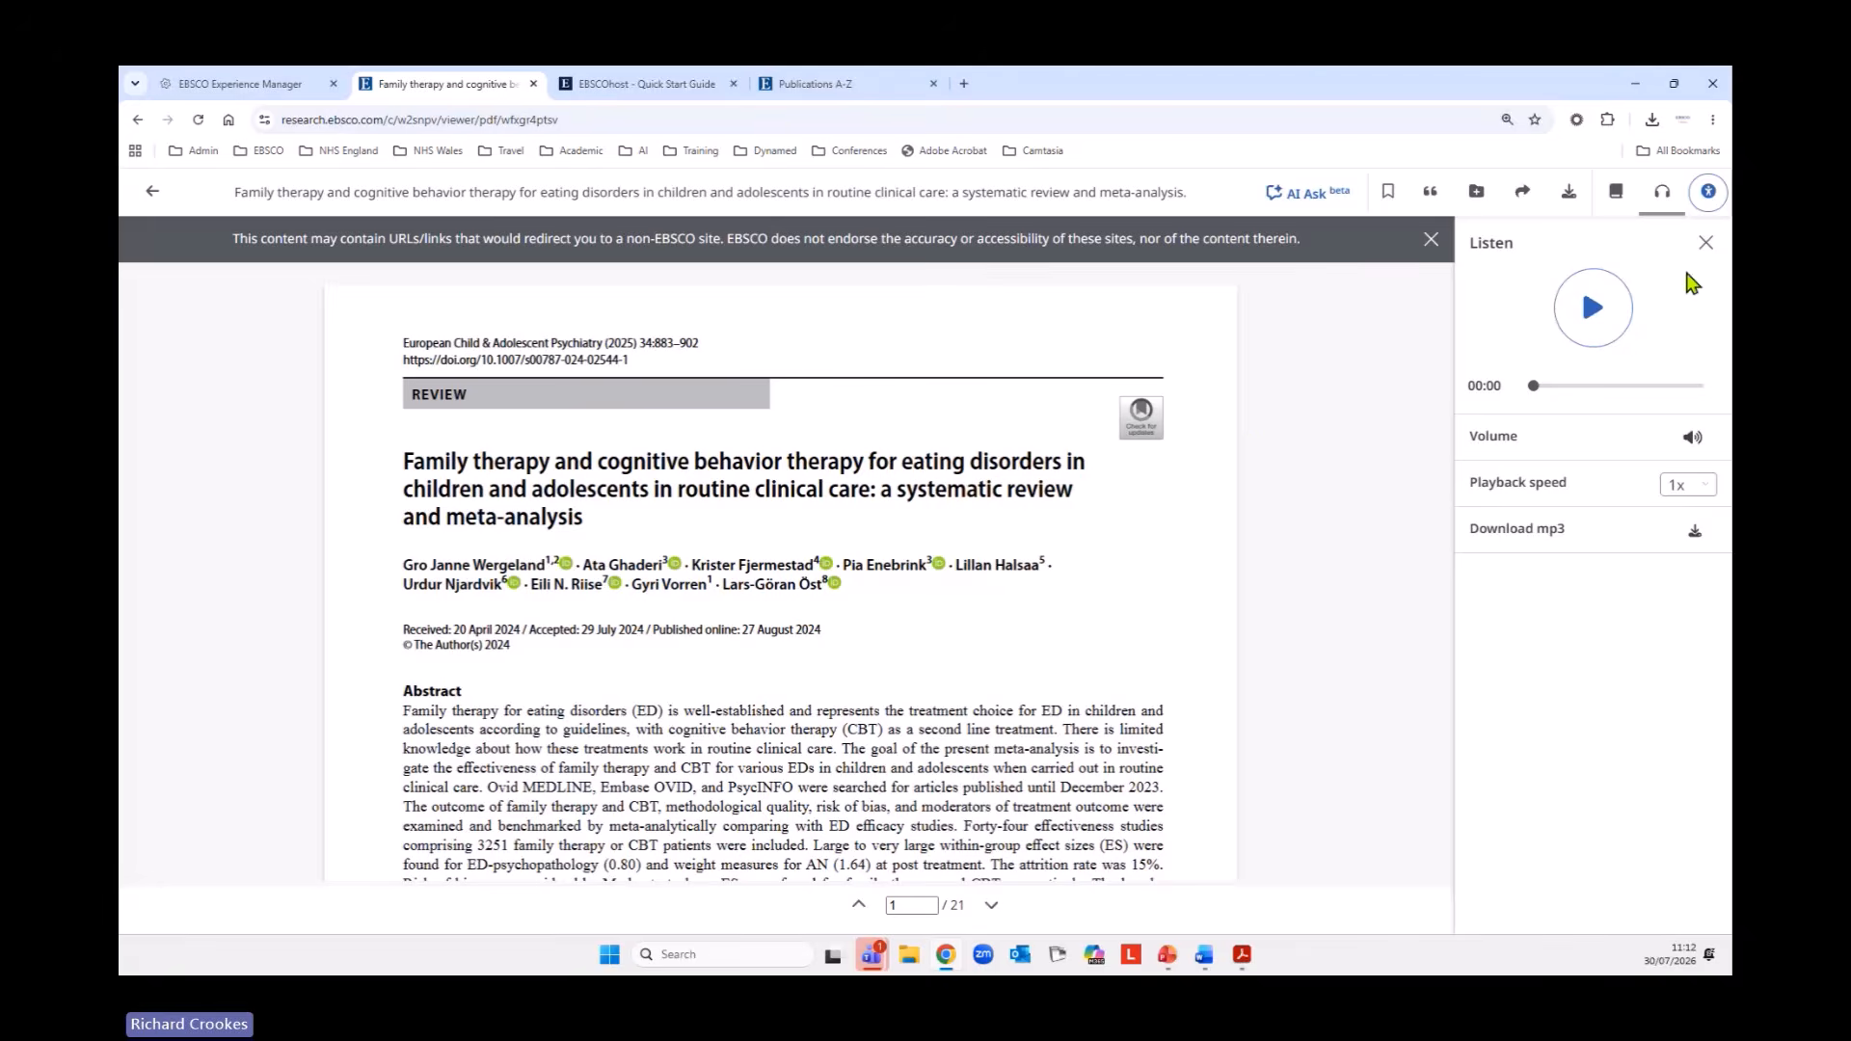
{"action": "left_click", "coordinate": [1705, 243]}
Have AI Ask summarize this document and read through the generated summary.
{"action": "left_click", "coordinate": [1294, 194]}
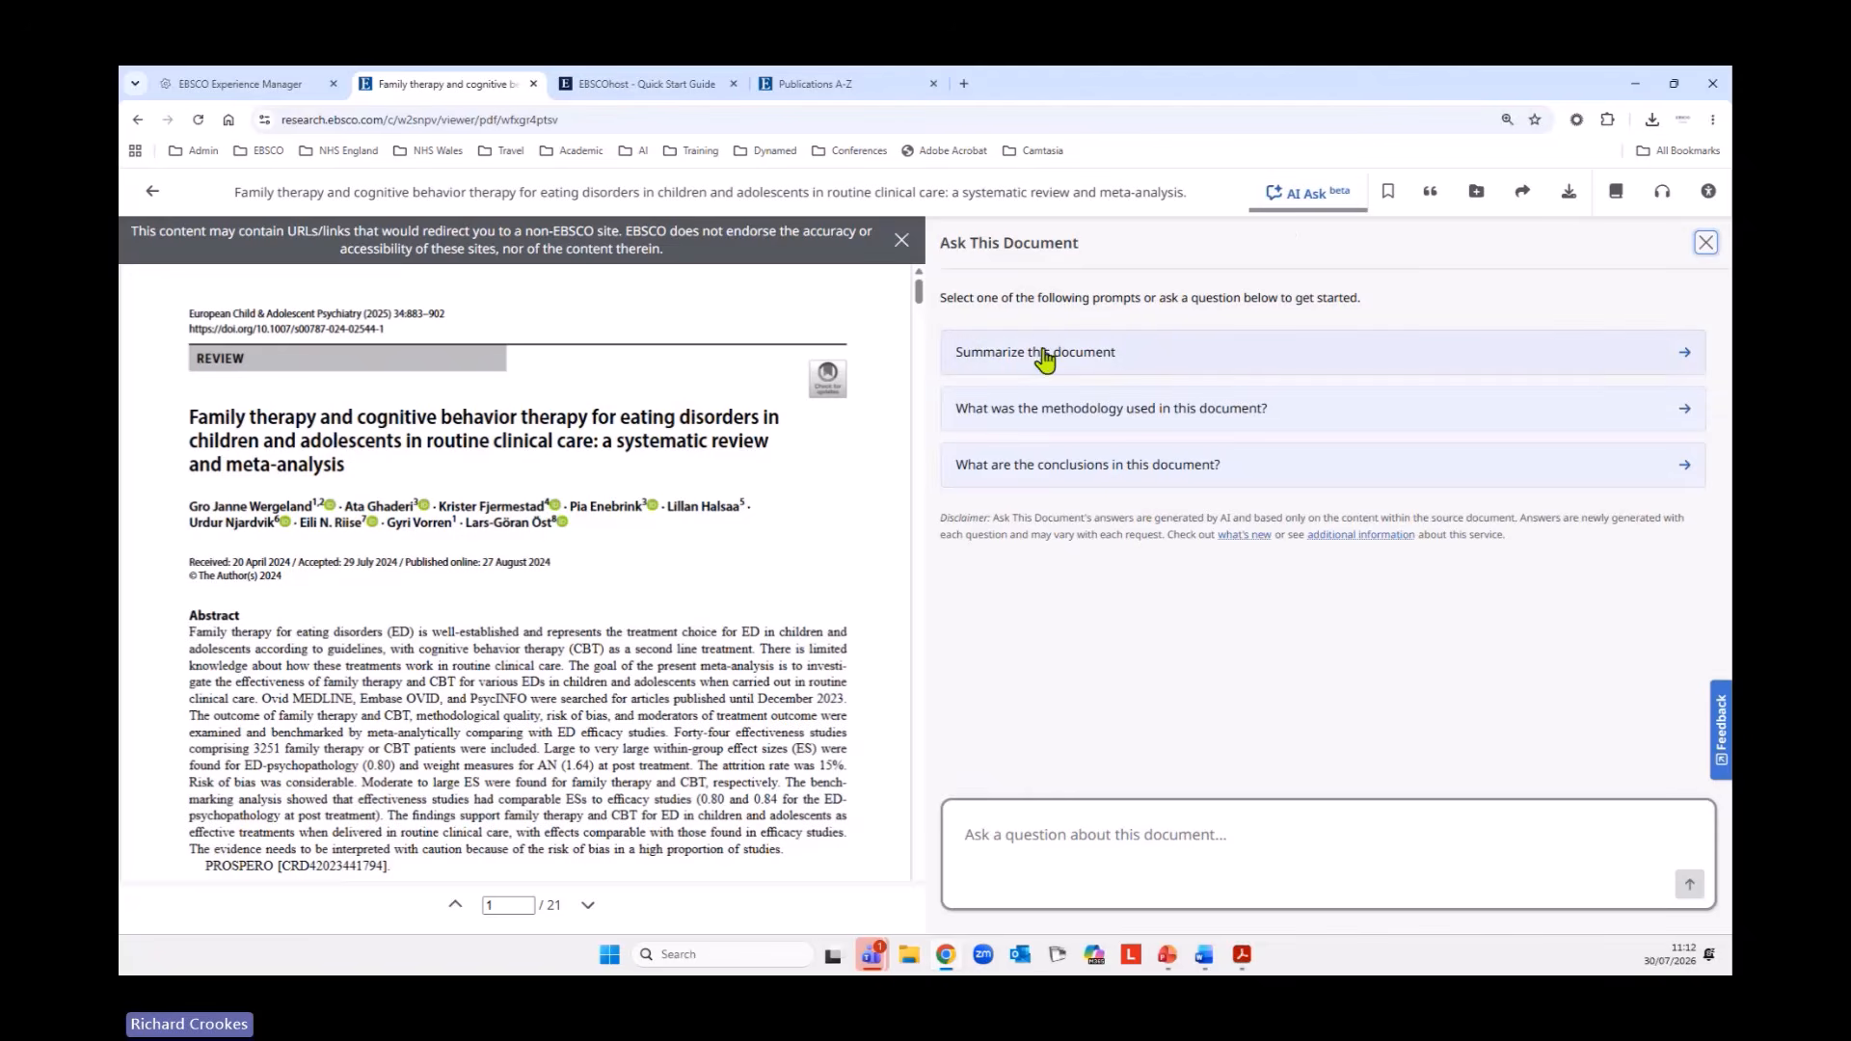
{"action": "left_click", "coordinate": [1689, 370]}
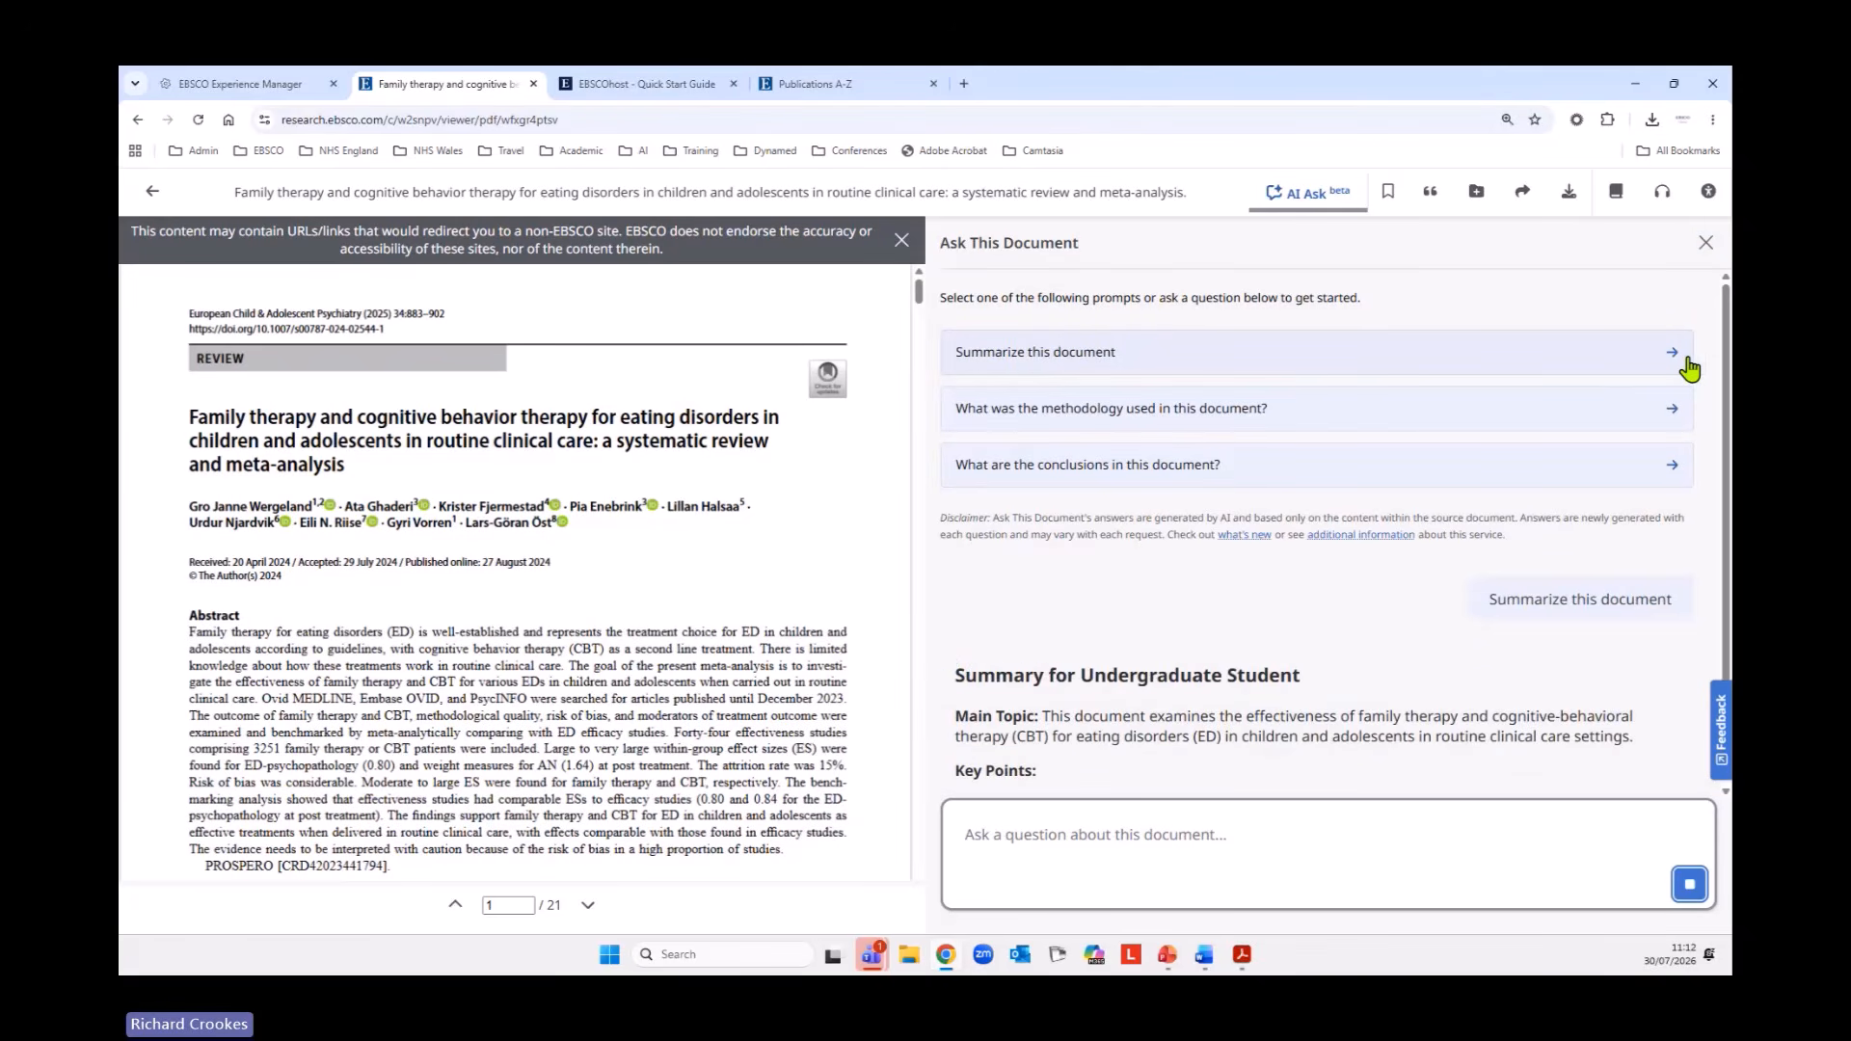
{"action": "scroll", "coordinate": [1493, 672], "scroll_direction": "down", "scroll_amount": 2}
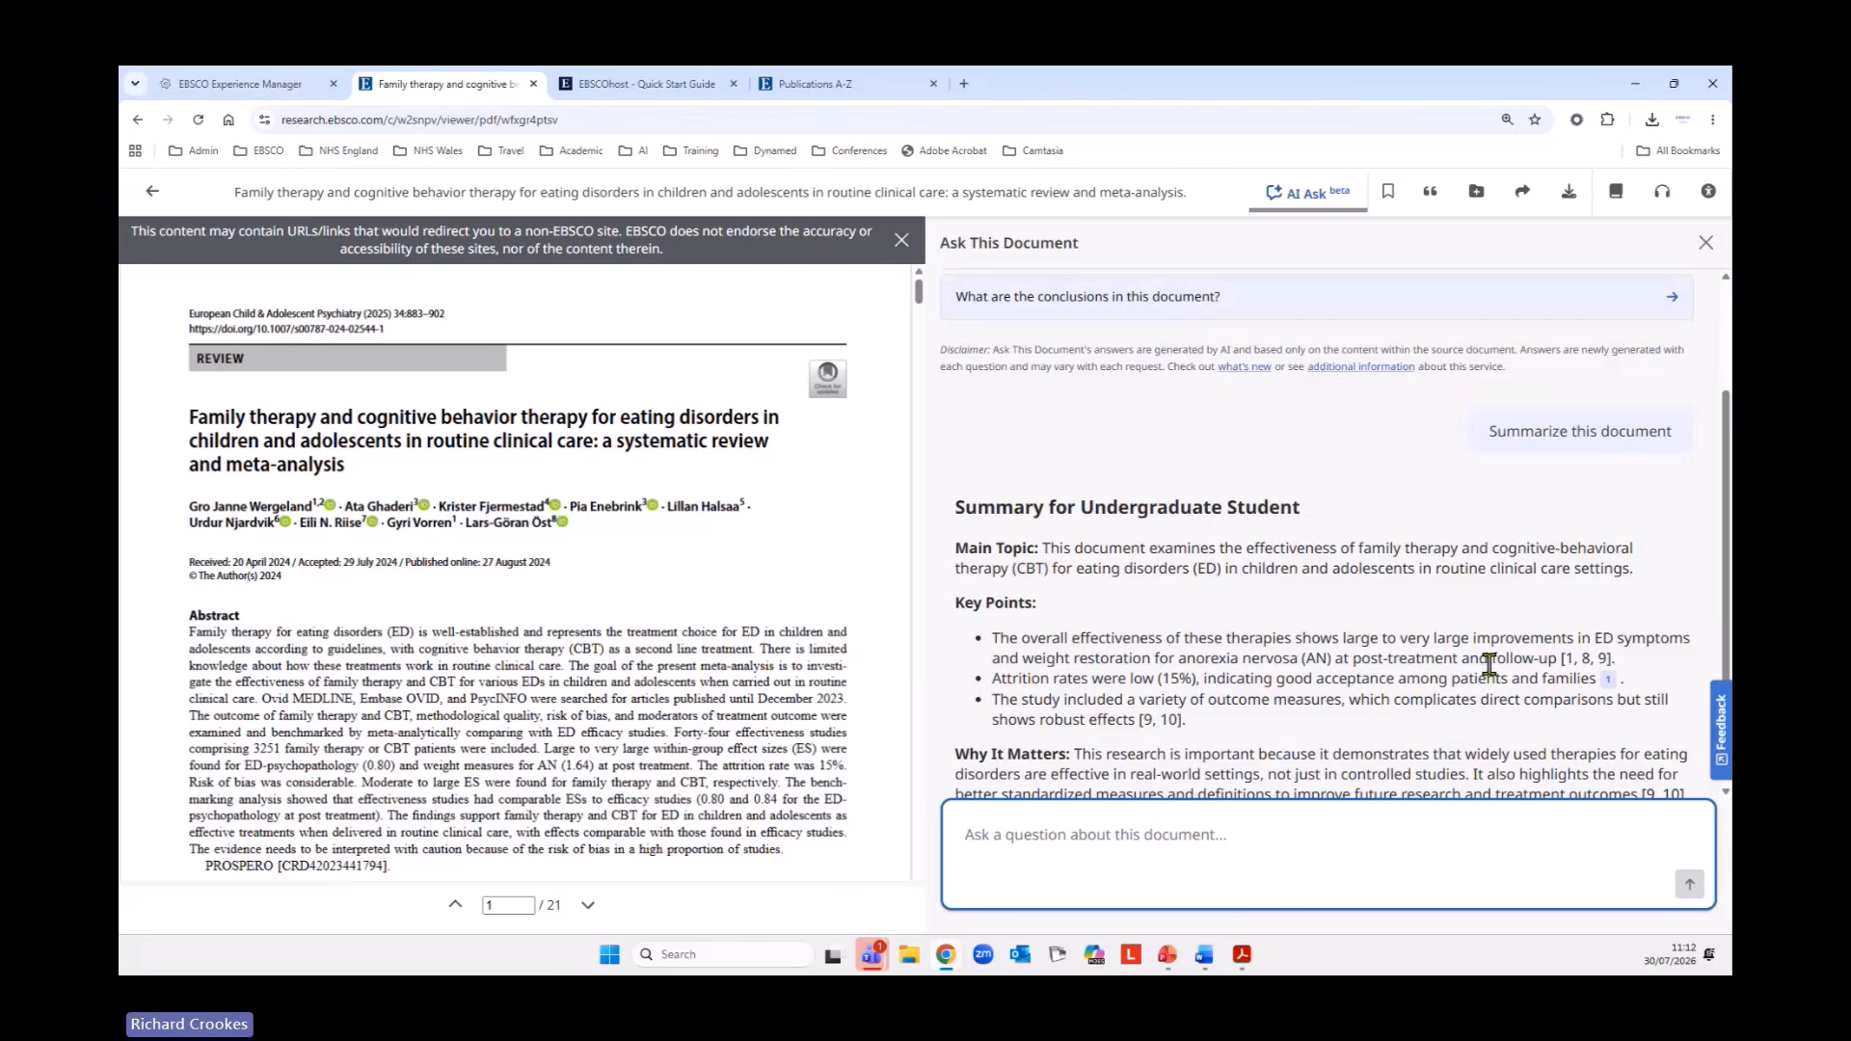
{"action": "scroll", "coordinate": [1490, 665], "scroll_direction": "down", "scroll_amount": 1}
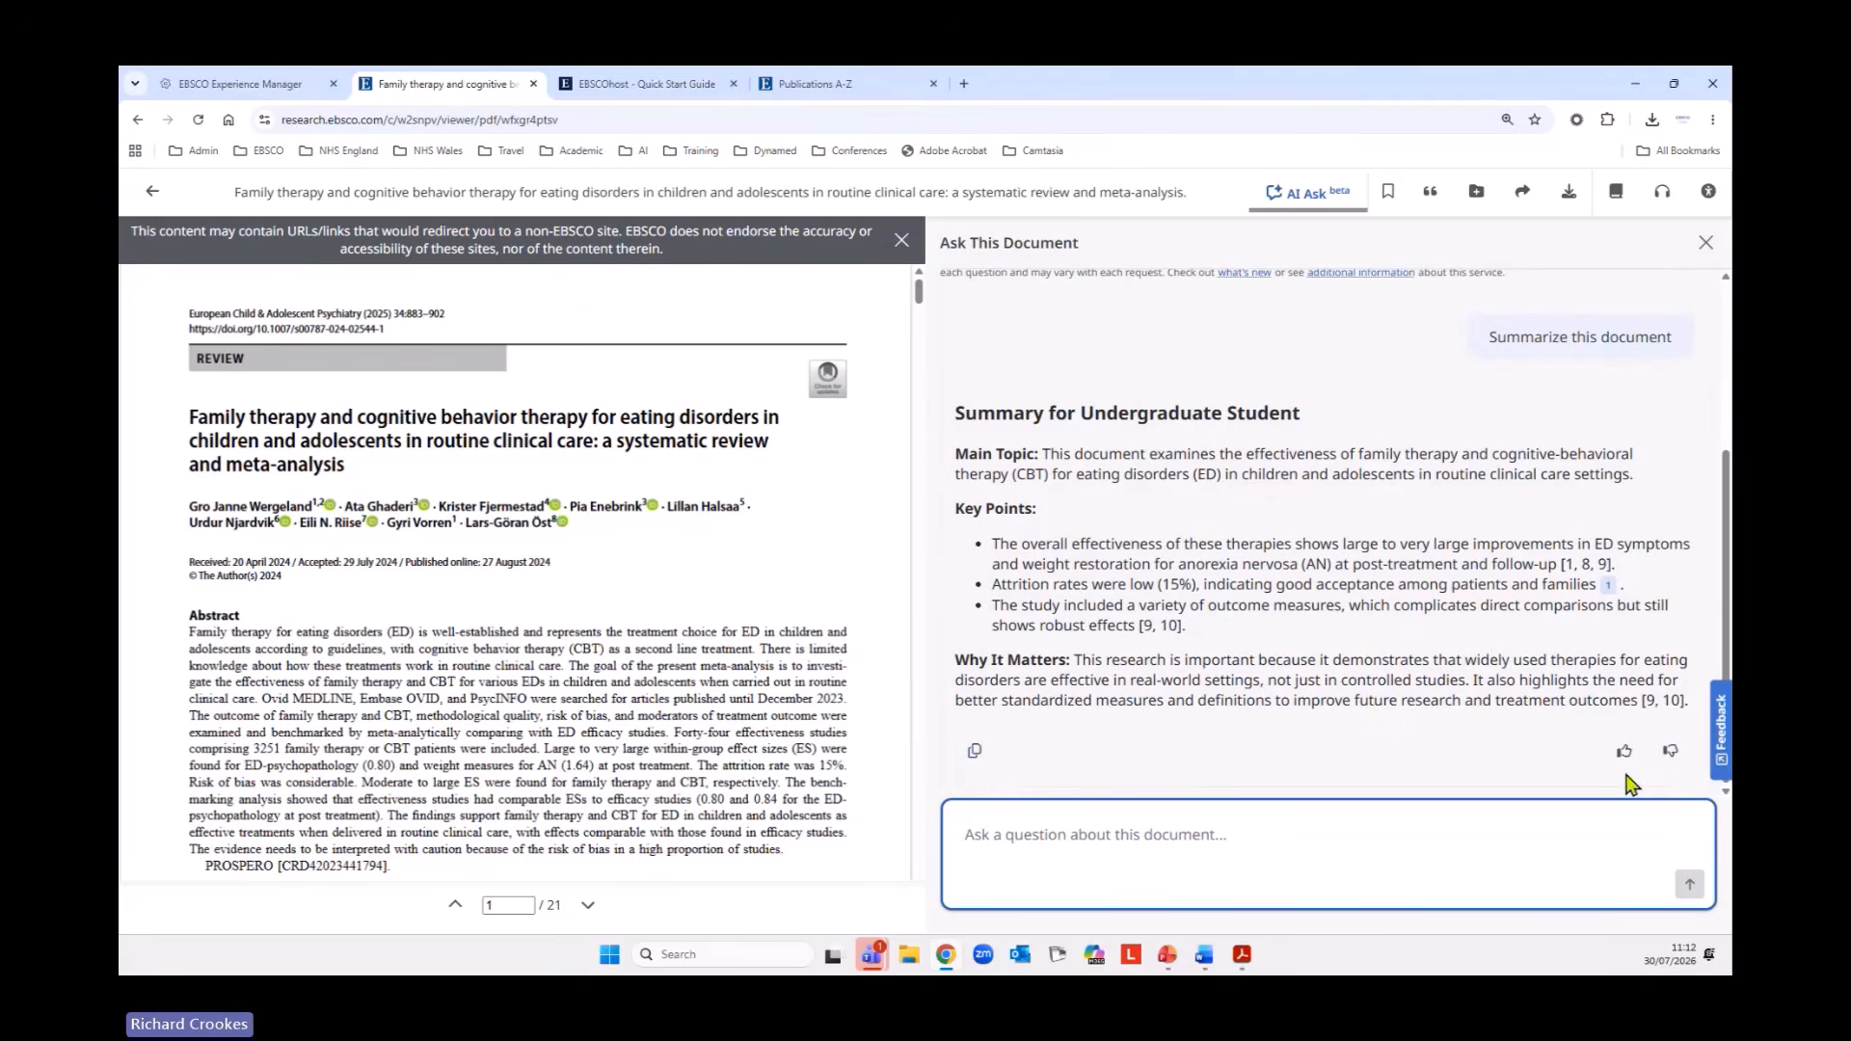
{"action": "scroll", "coordinate": [1354, 661], "scroll_direction": "up", "scroll_amount": 3}
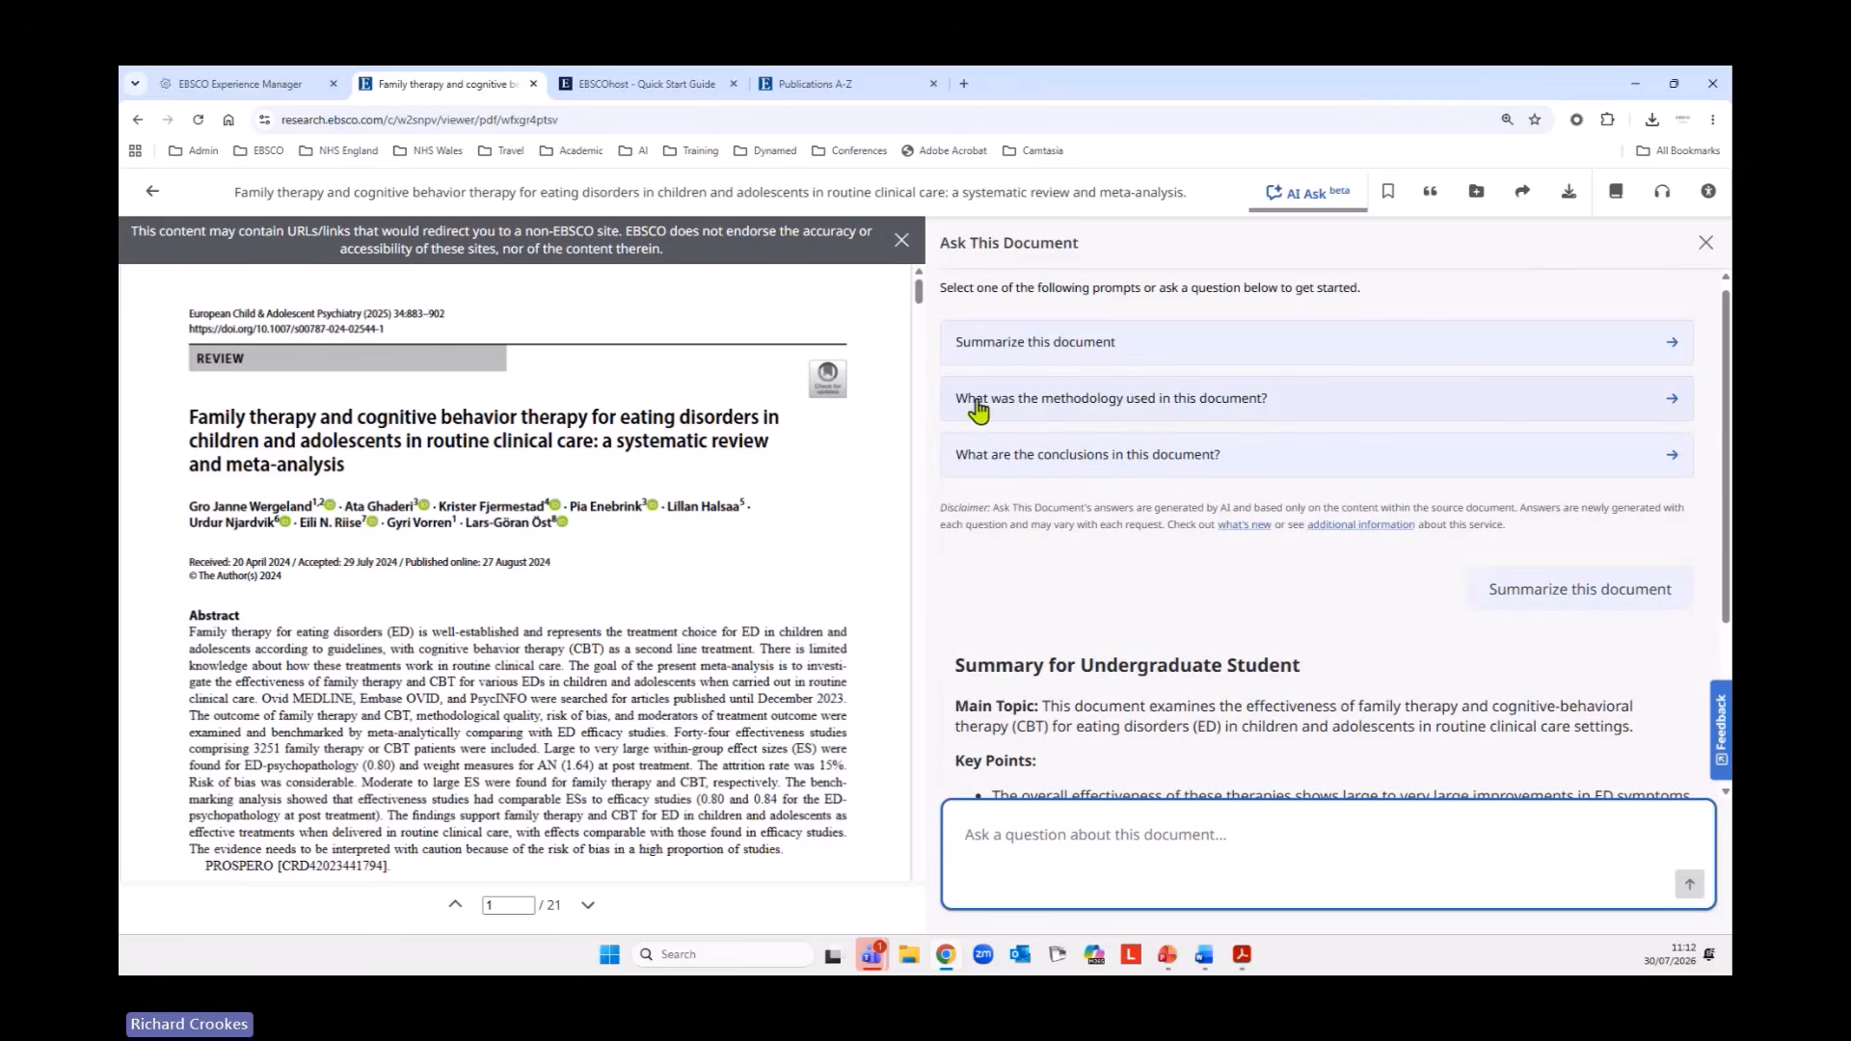
Ask what methodology was used in this document and check the three source passages cited in the answer.
{"action": "left_click", "coordinate": [1674, 403]}
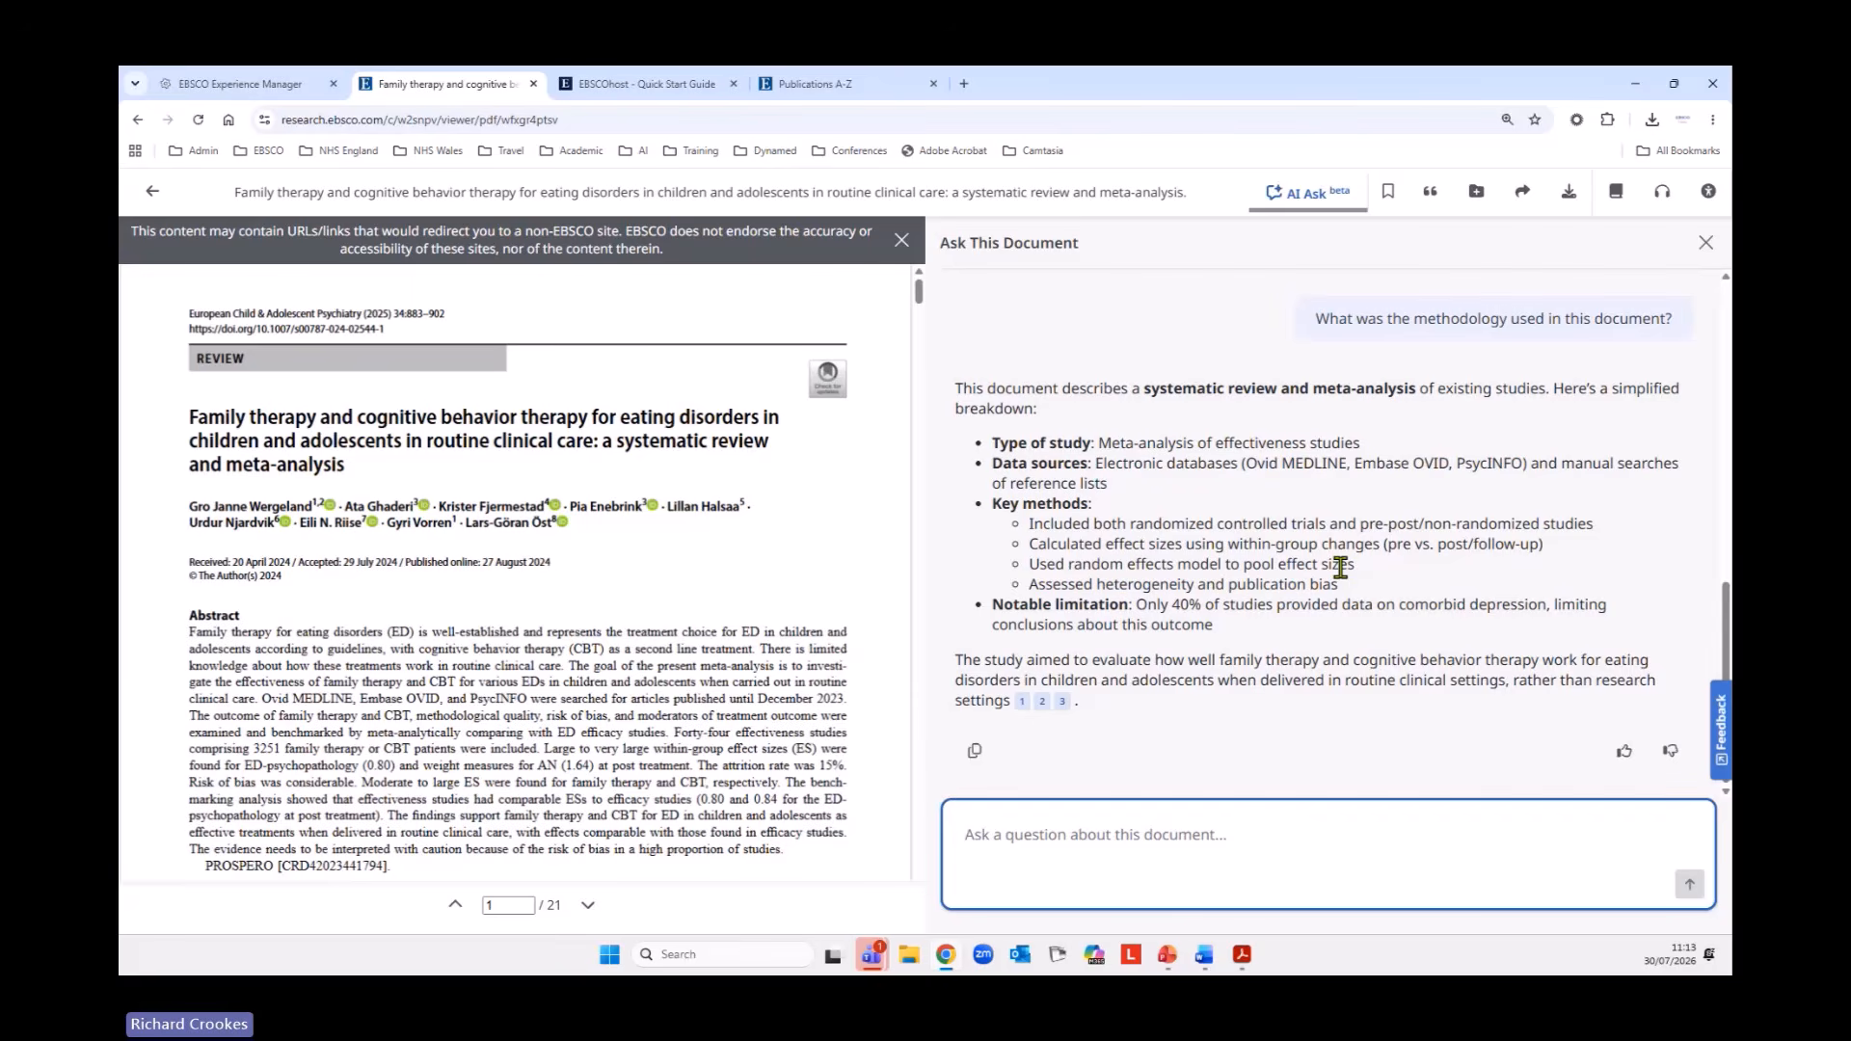
{"action": "left_click", "coordinate": [1022, 702]}
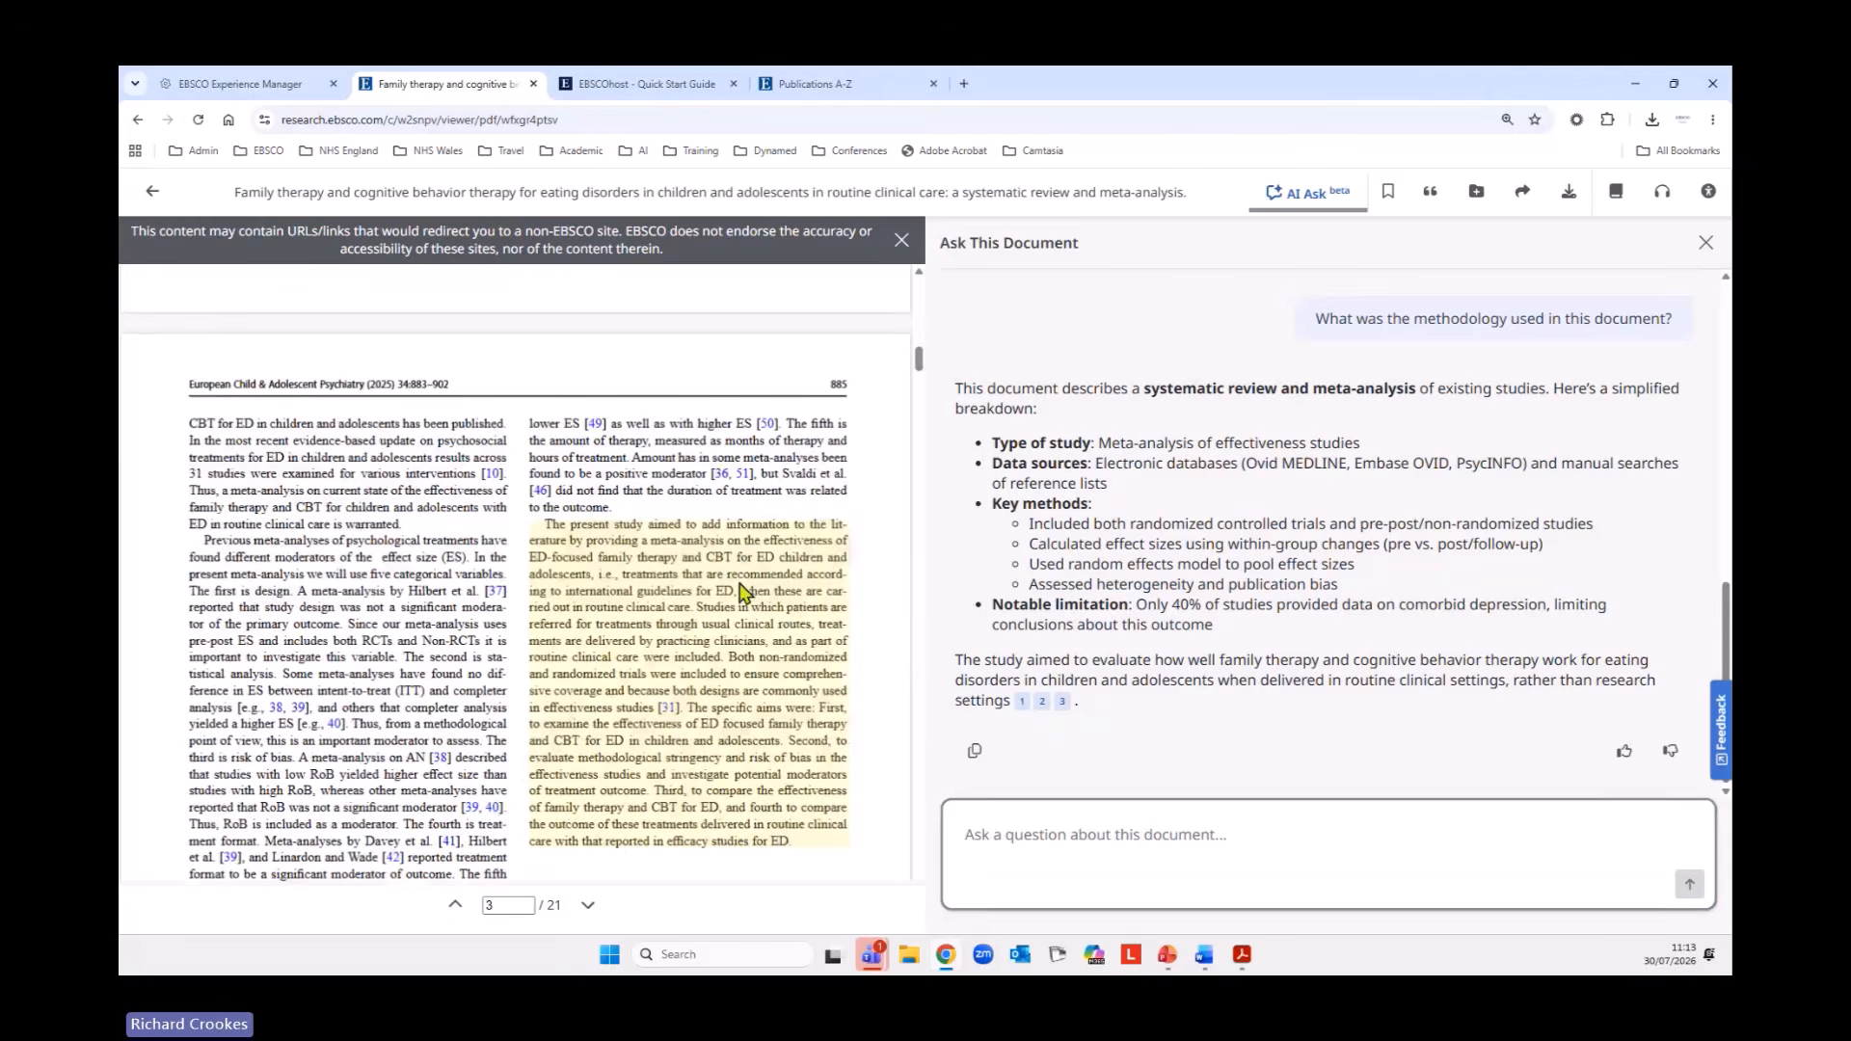
{"action": "left_click", "coordinate": [1043, 702]}
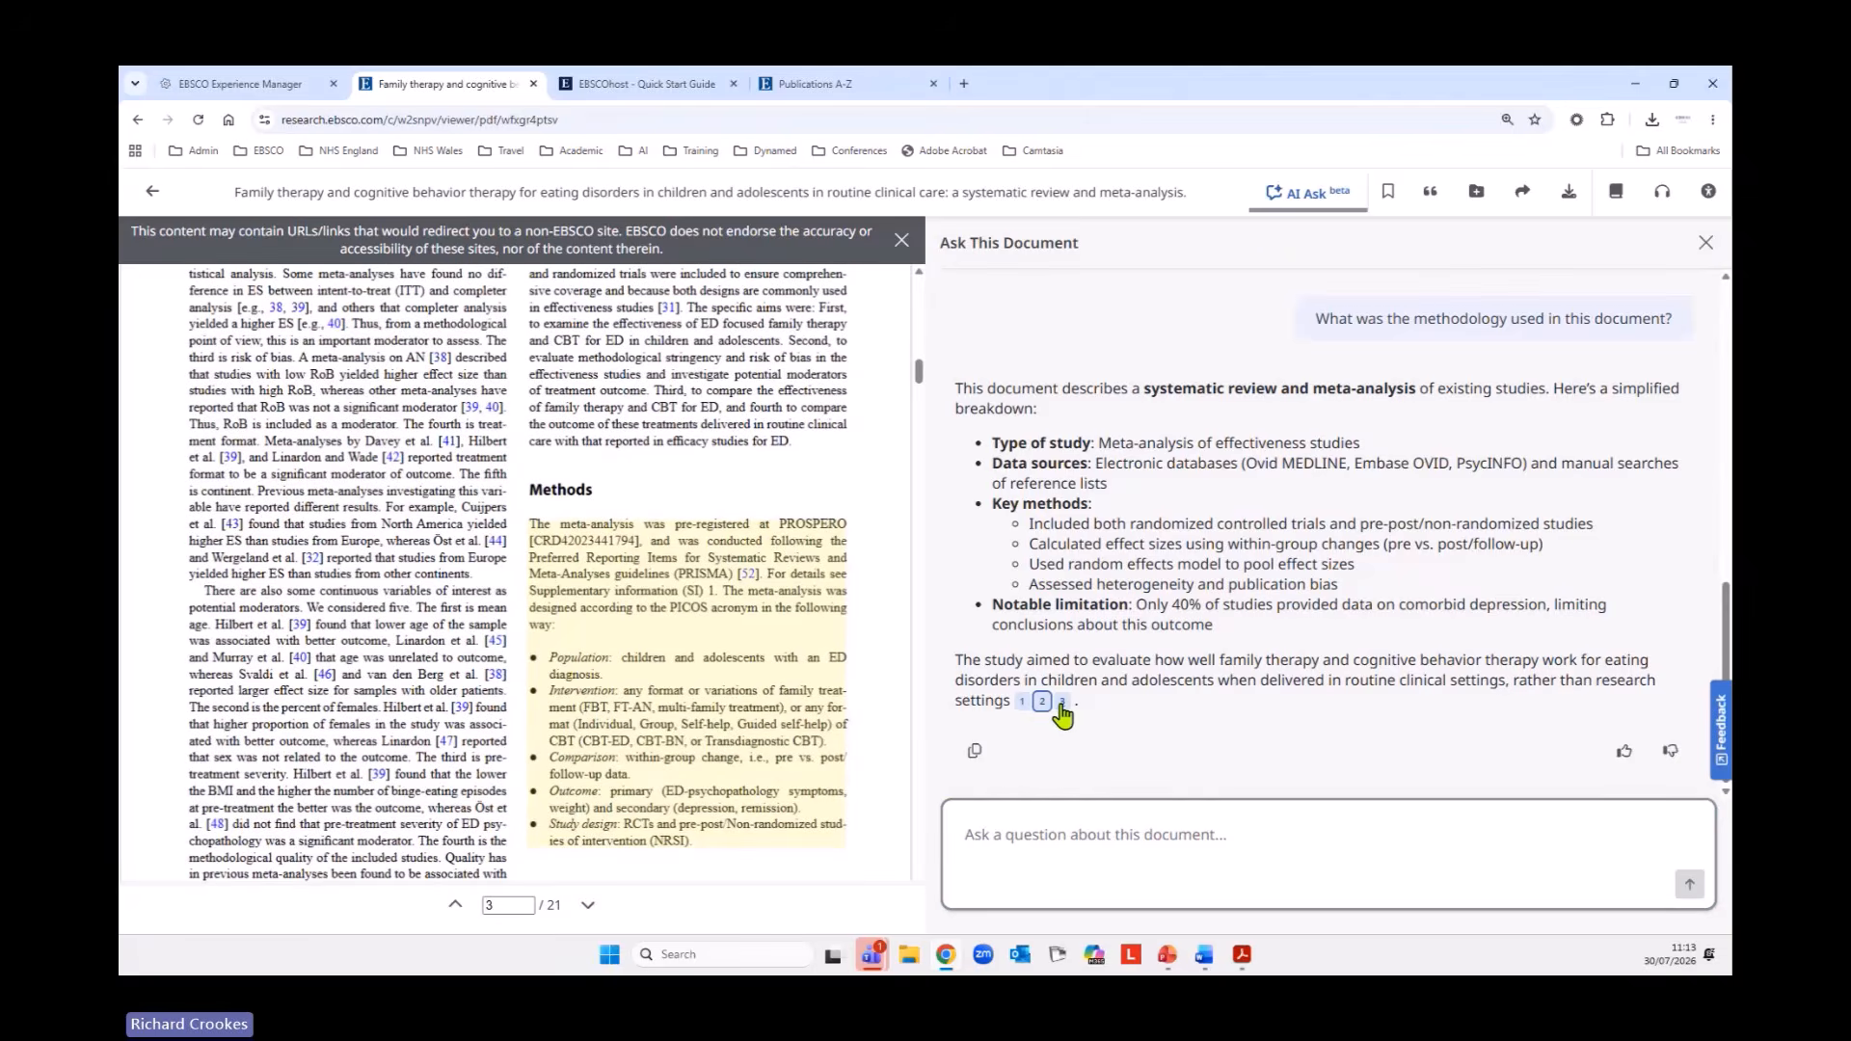
{"action": "left_click", "coordinate": [1062, 703]}
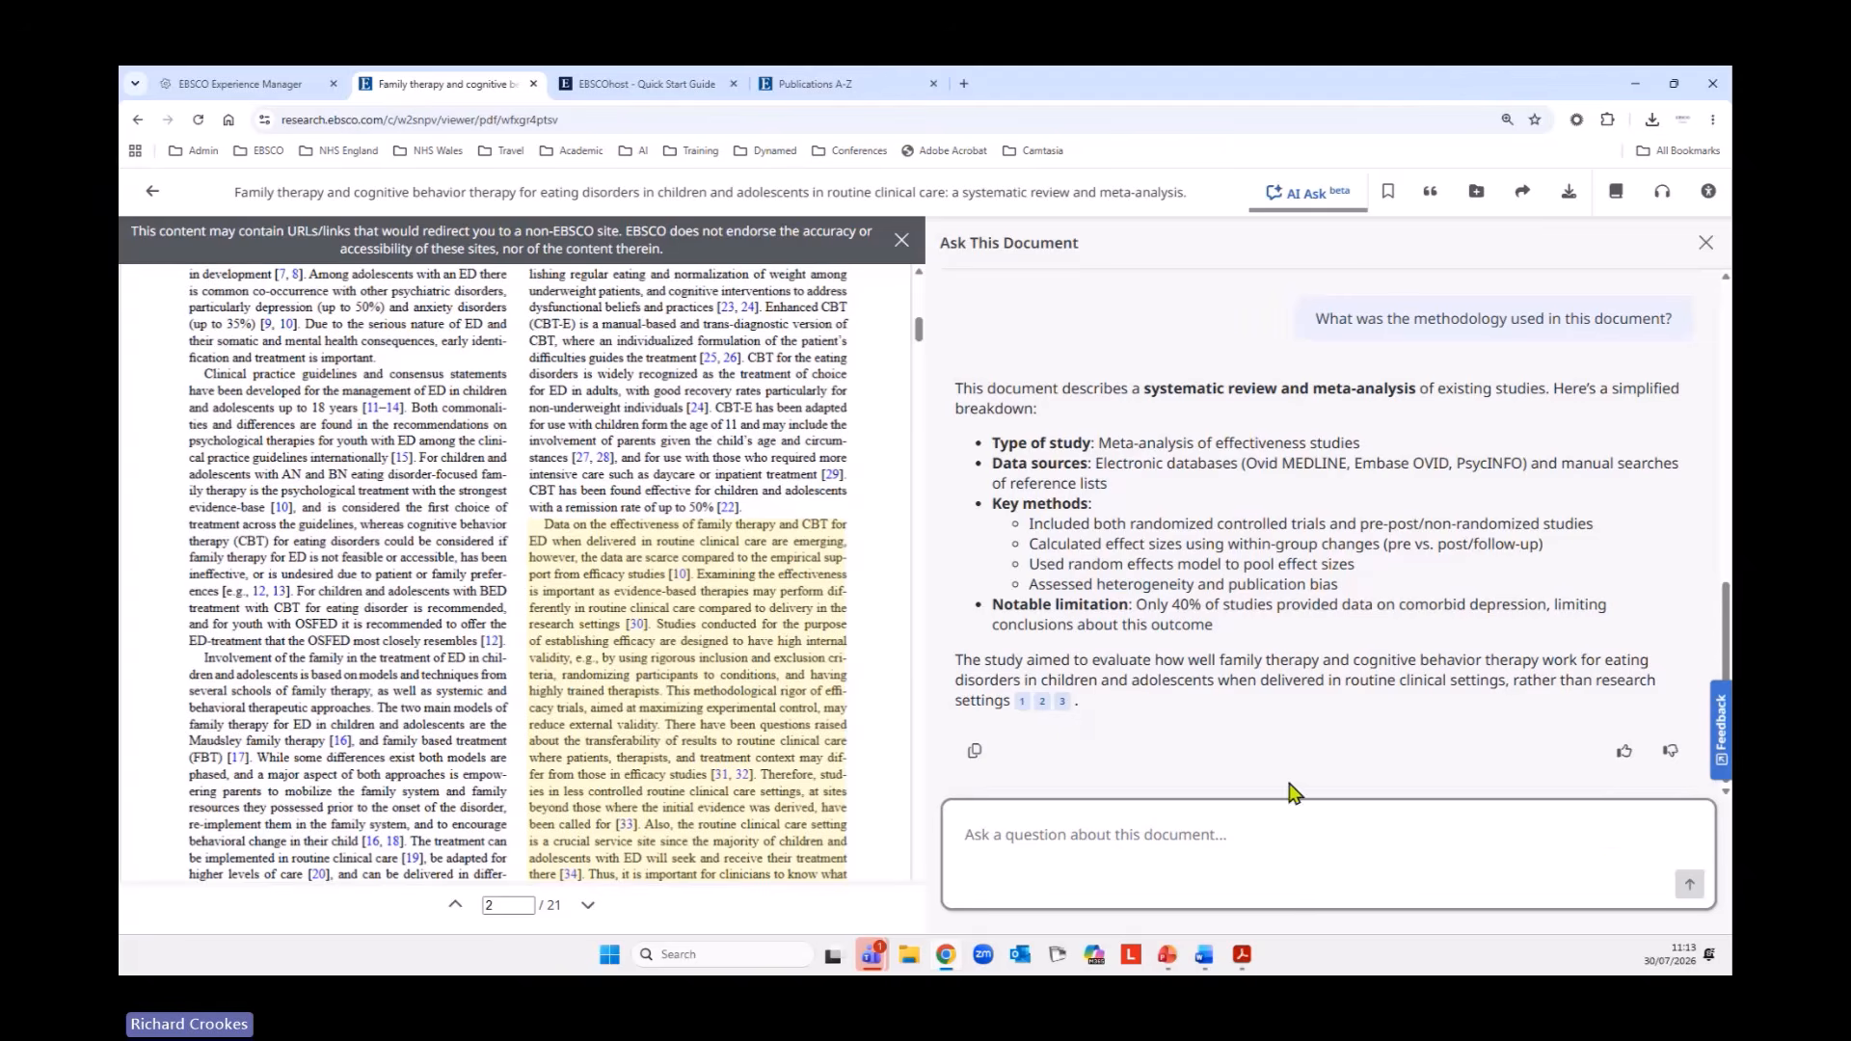
Ask "What are the author affiliations?", read through the answer and check its cited source passages in the PDF.
{"action": "left_click", "coordinate": [1131, 844]}
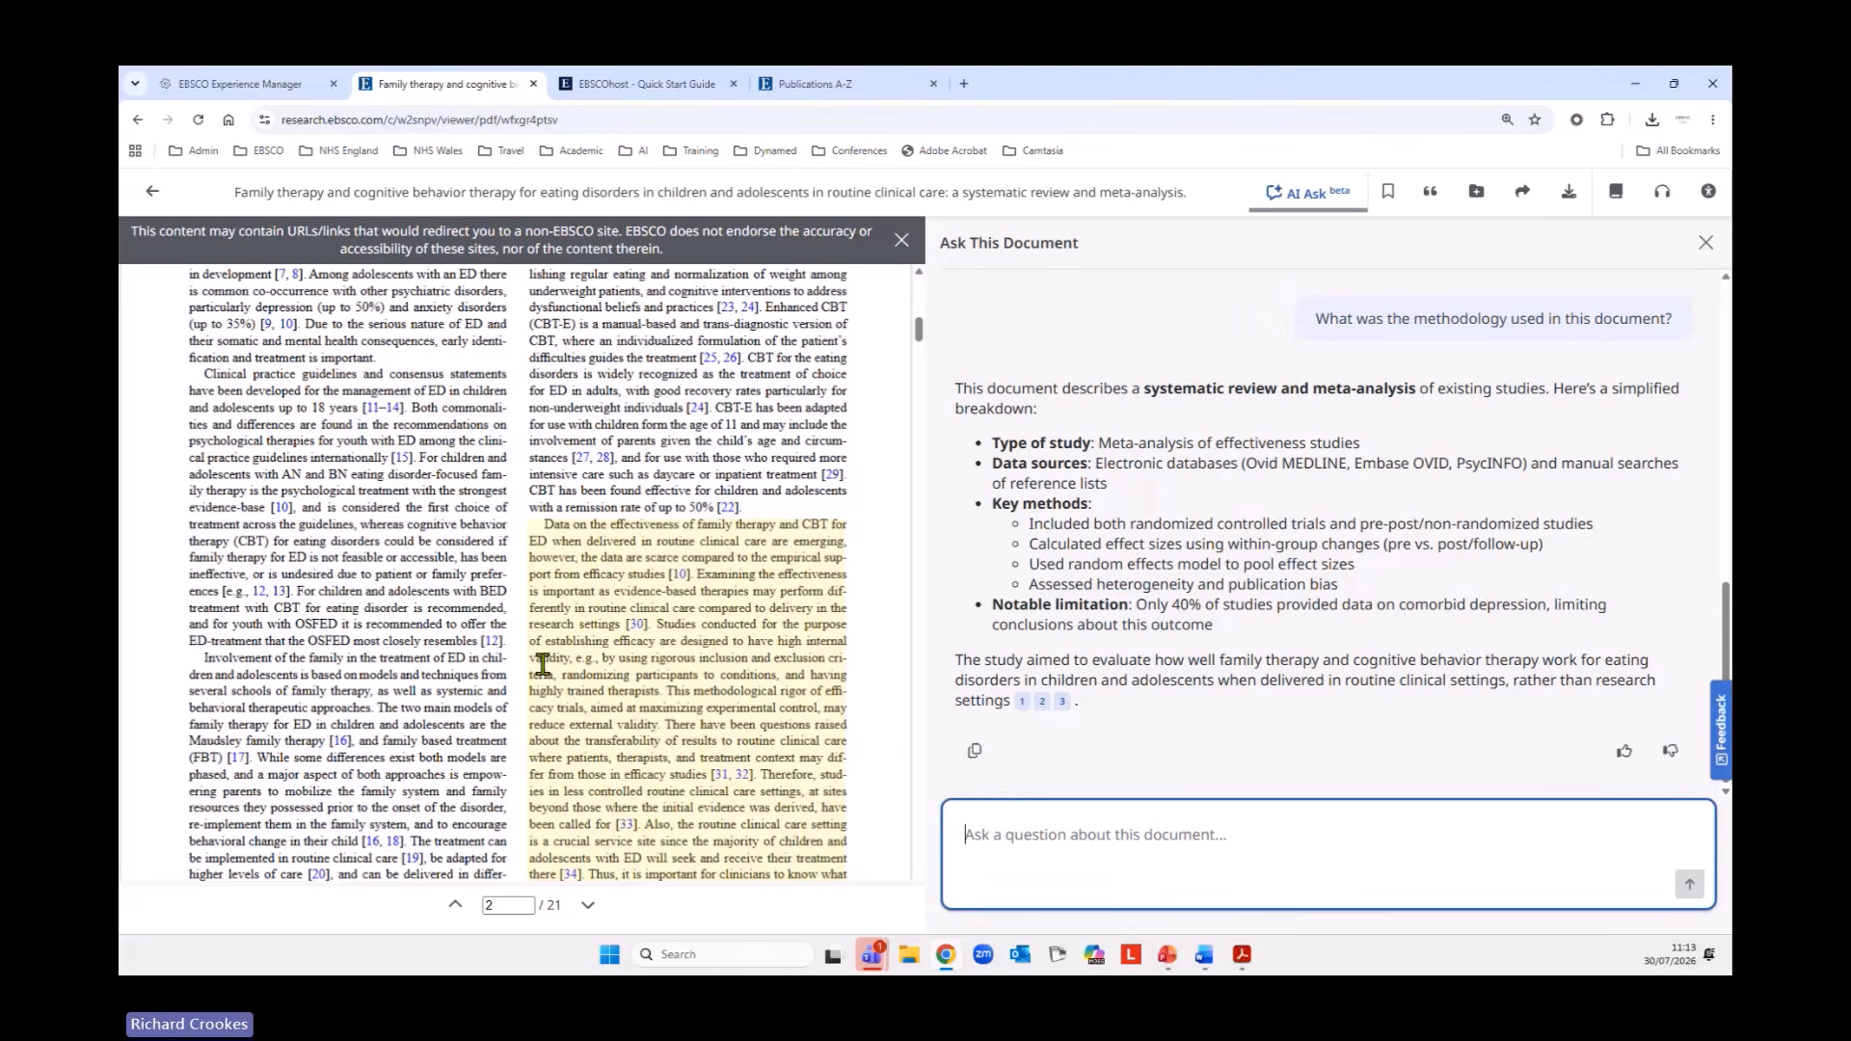
{"action": "type", "text": "What are the author affiliations?"}
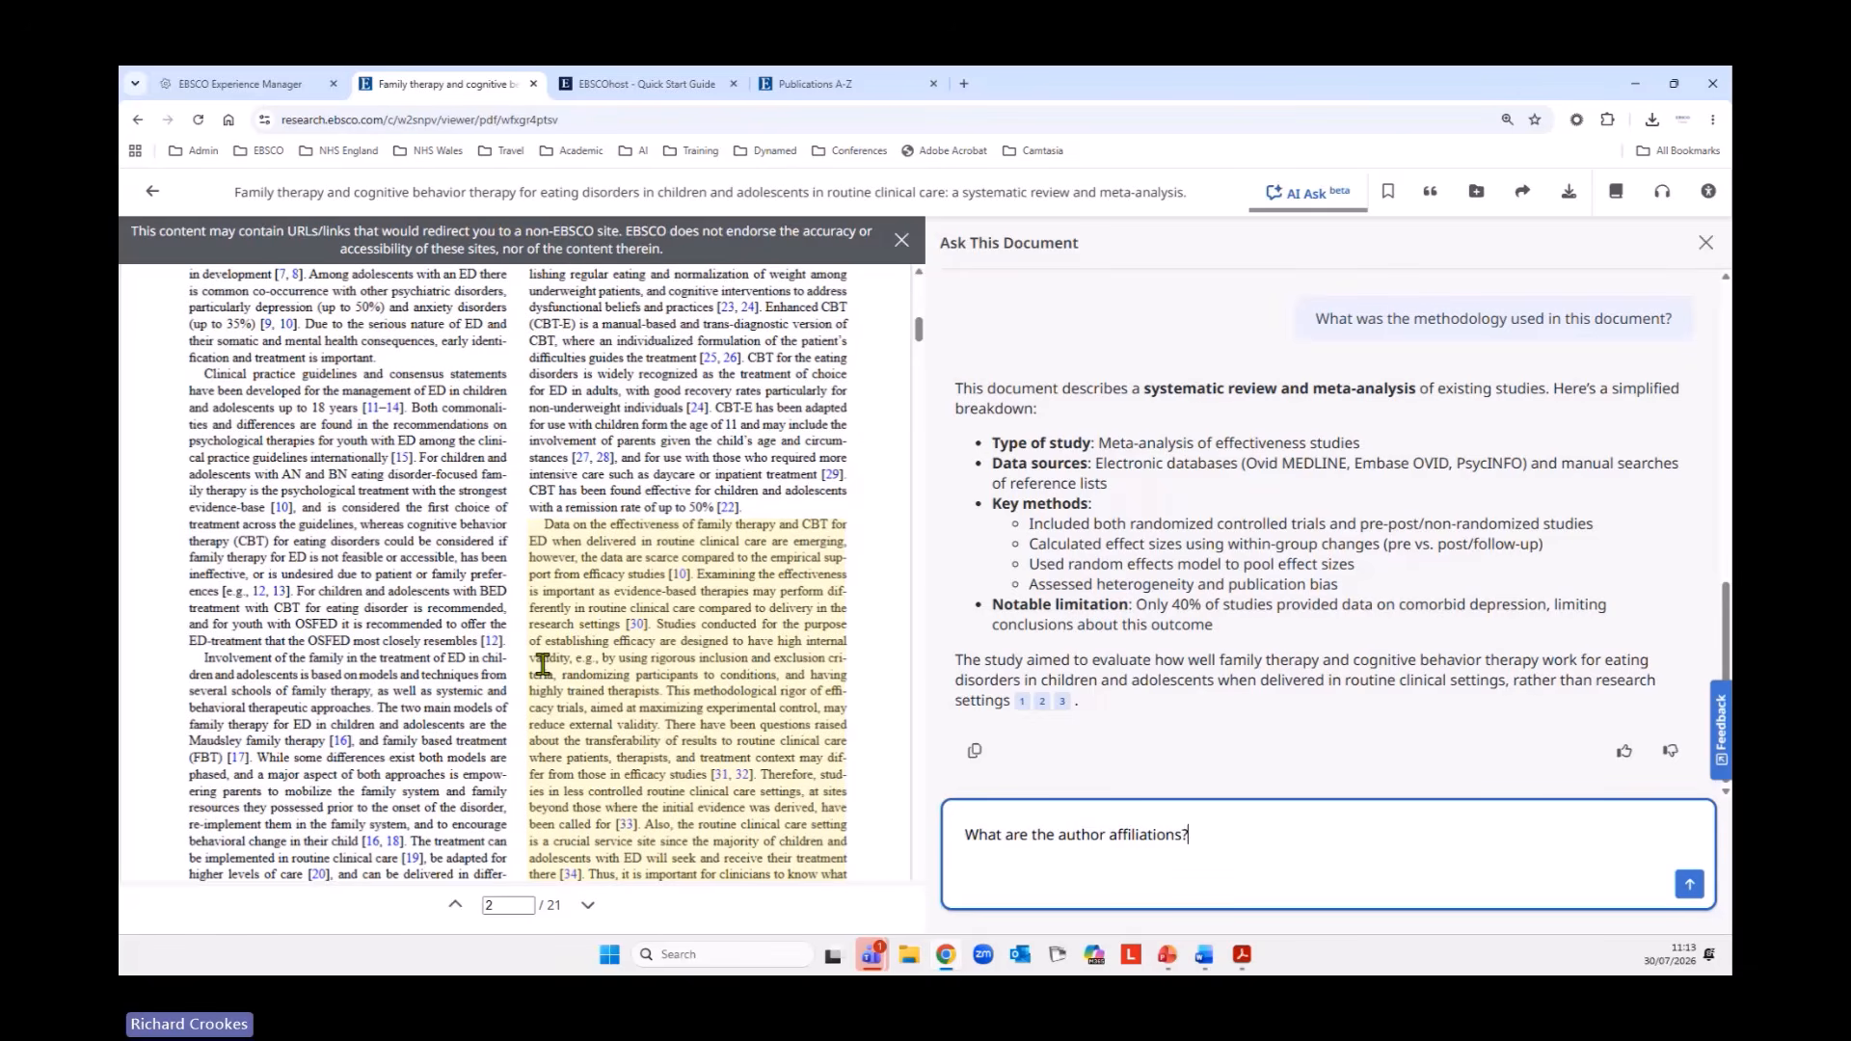
{"action": "key", "text": "Return"}
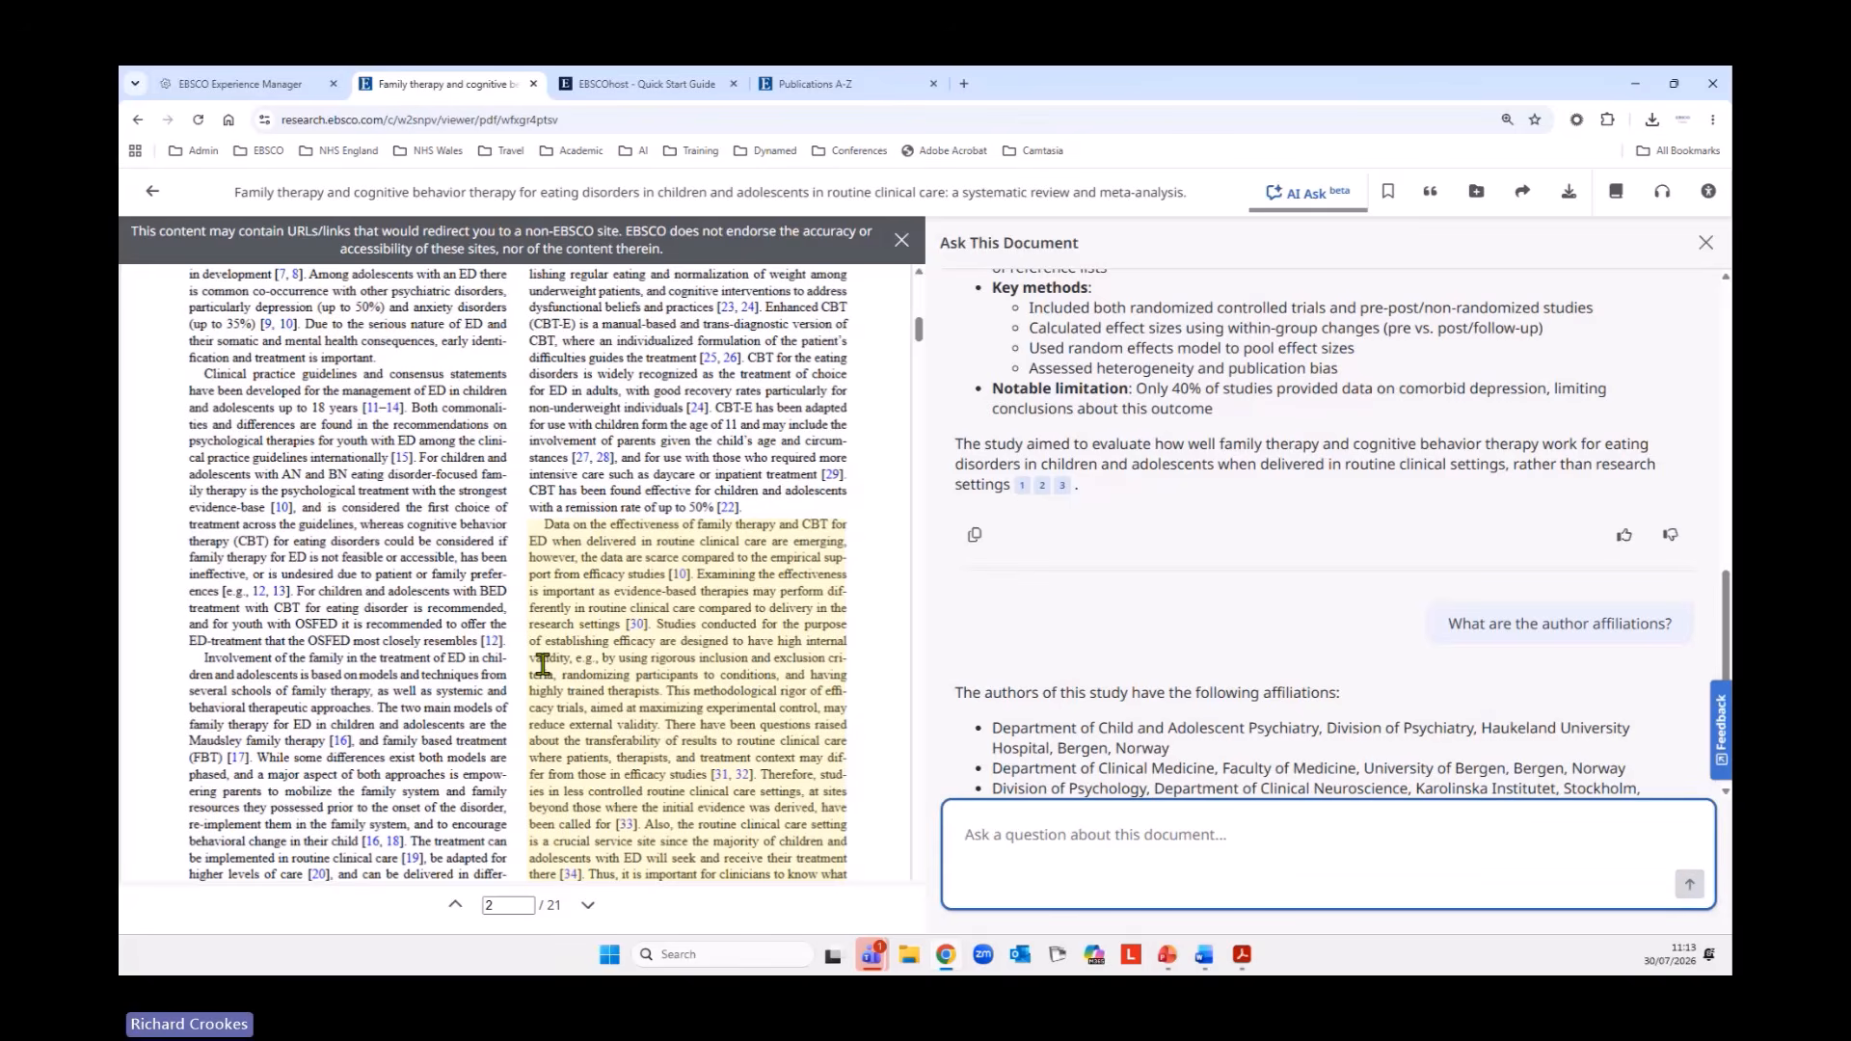
{"action": "scroll", "coordinate": [1350, 654], "scroll_direction": "down", "scroll_amount": 1}
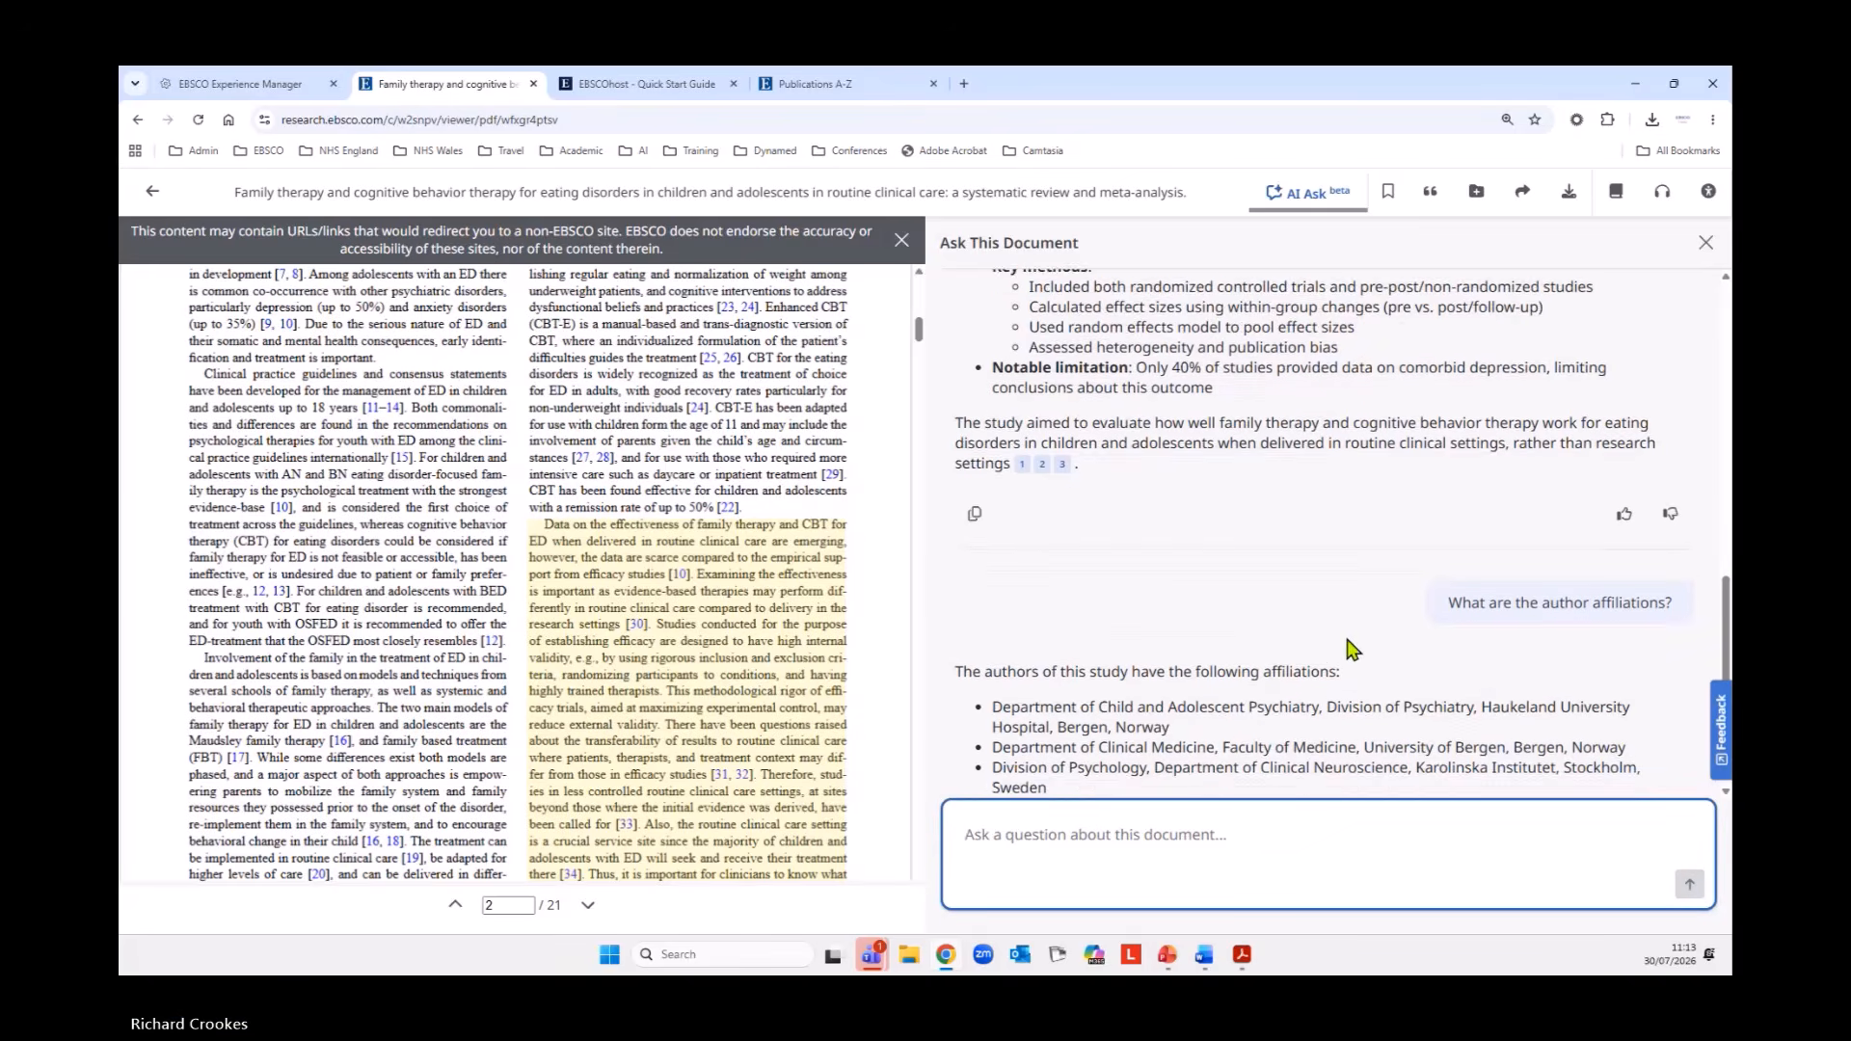
{"action": "scroll", "coordinate": [1466, 665], "scroll_direction": "down", "scroll_amount": 1}
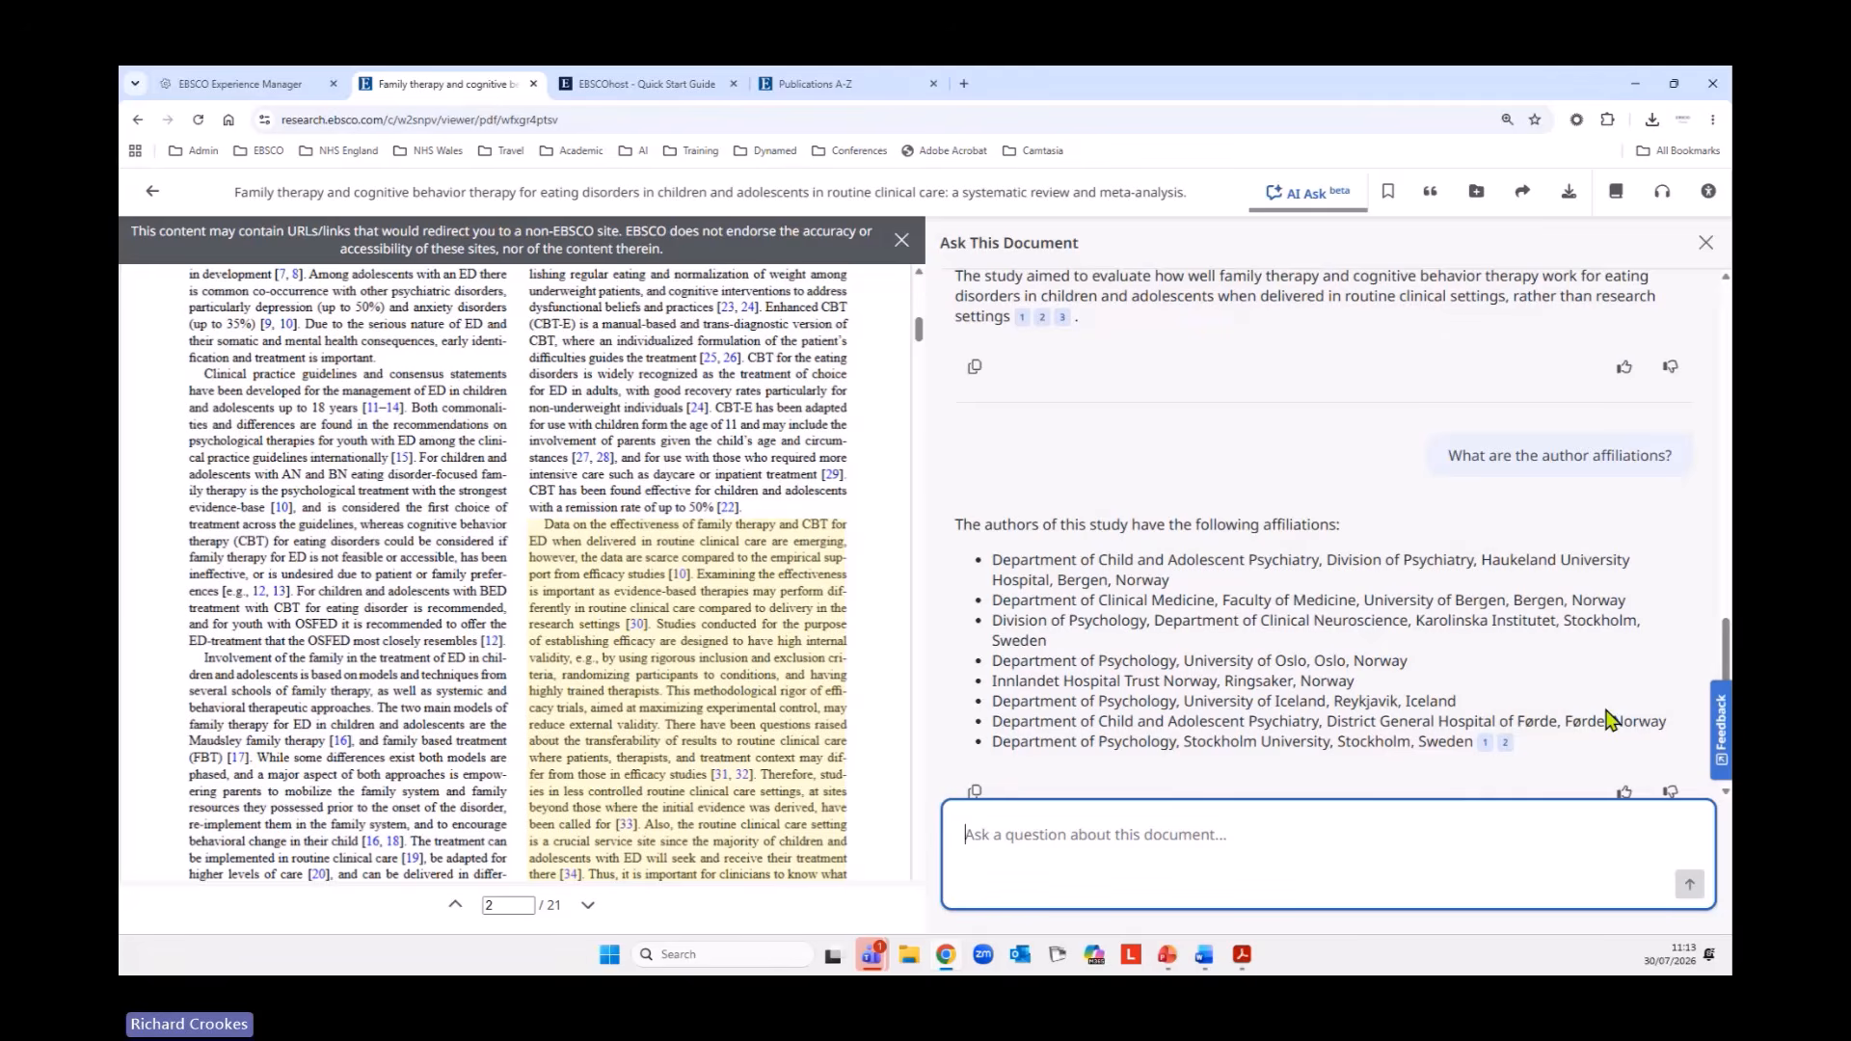
{"action": "left_click", "coordinate": [1506, 743]}
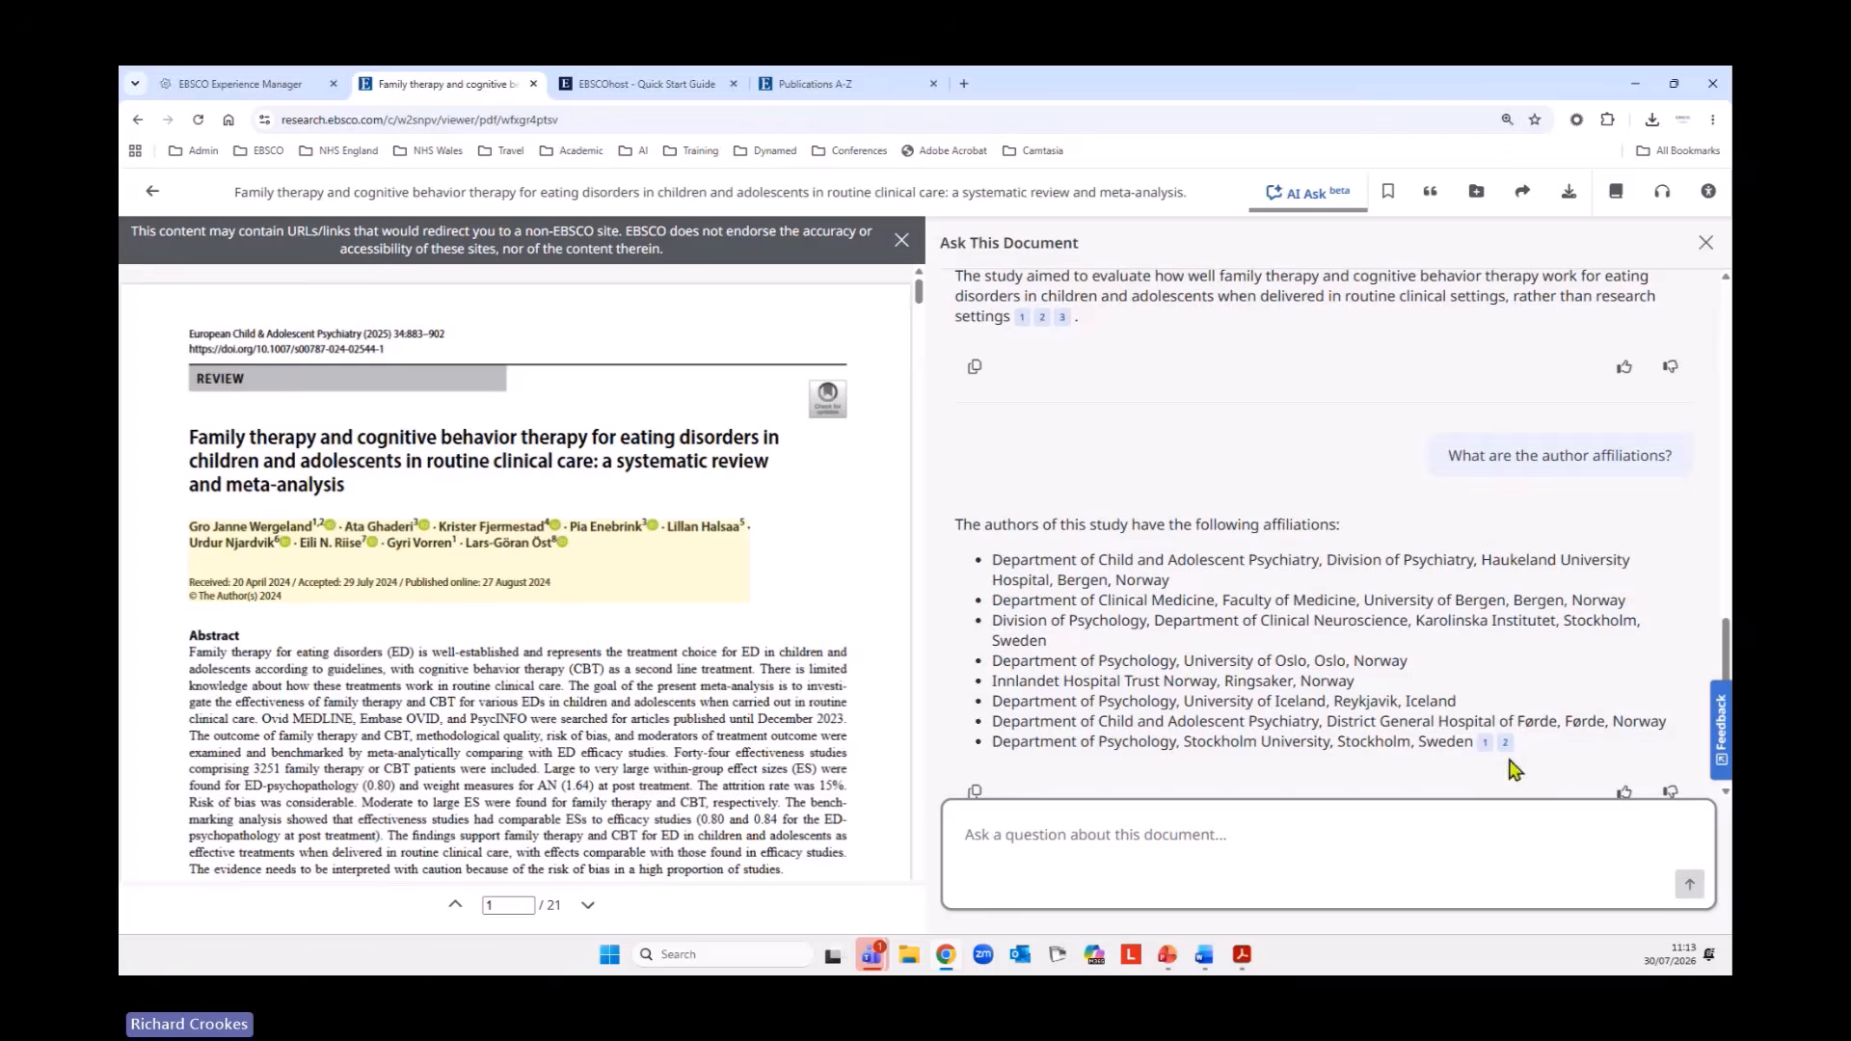
{"action": "left_click", "coordinate": [1506, 744]}
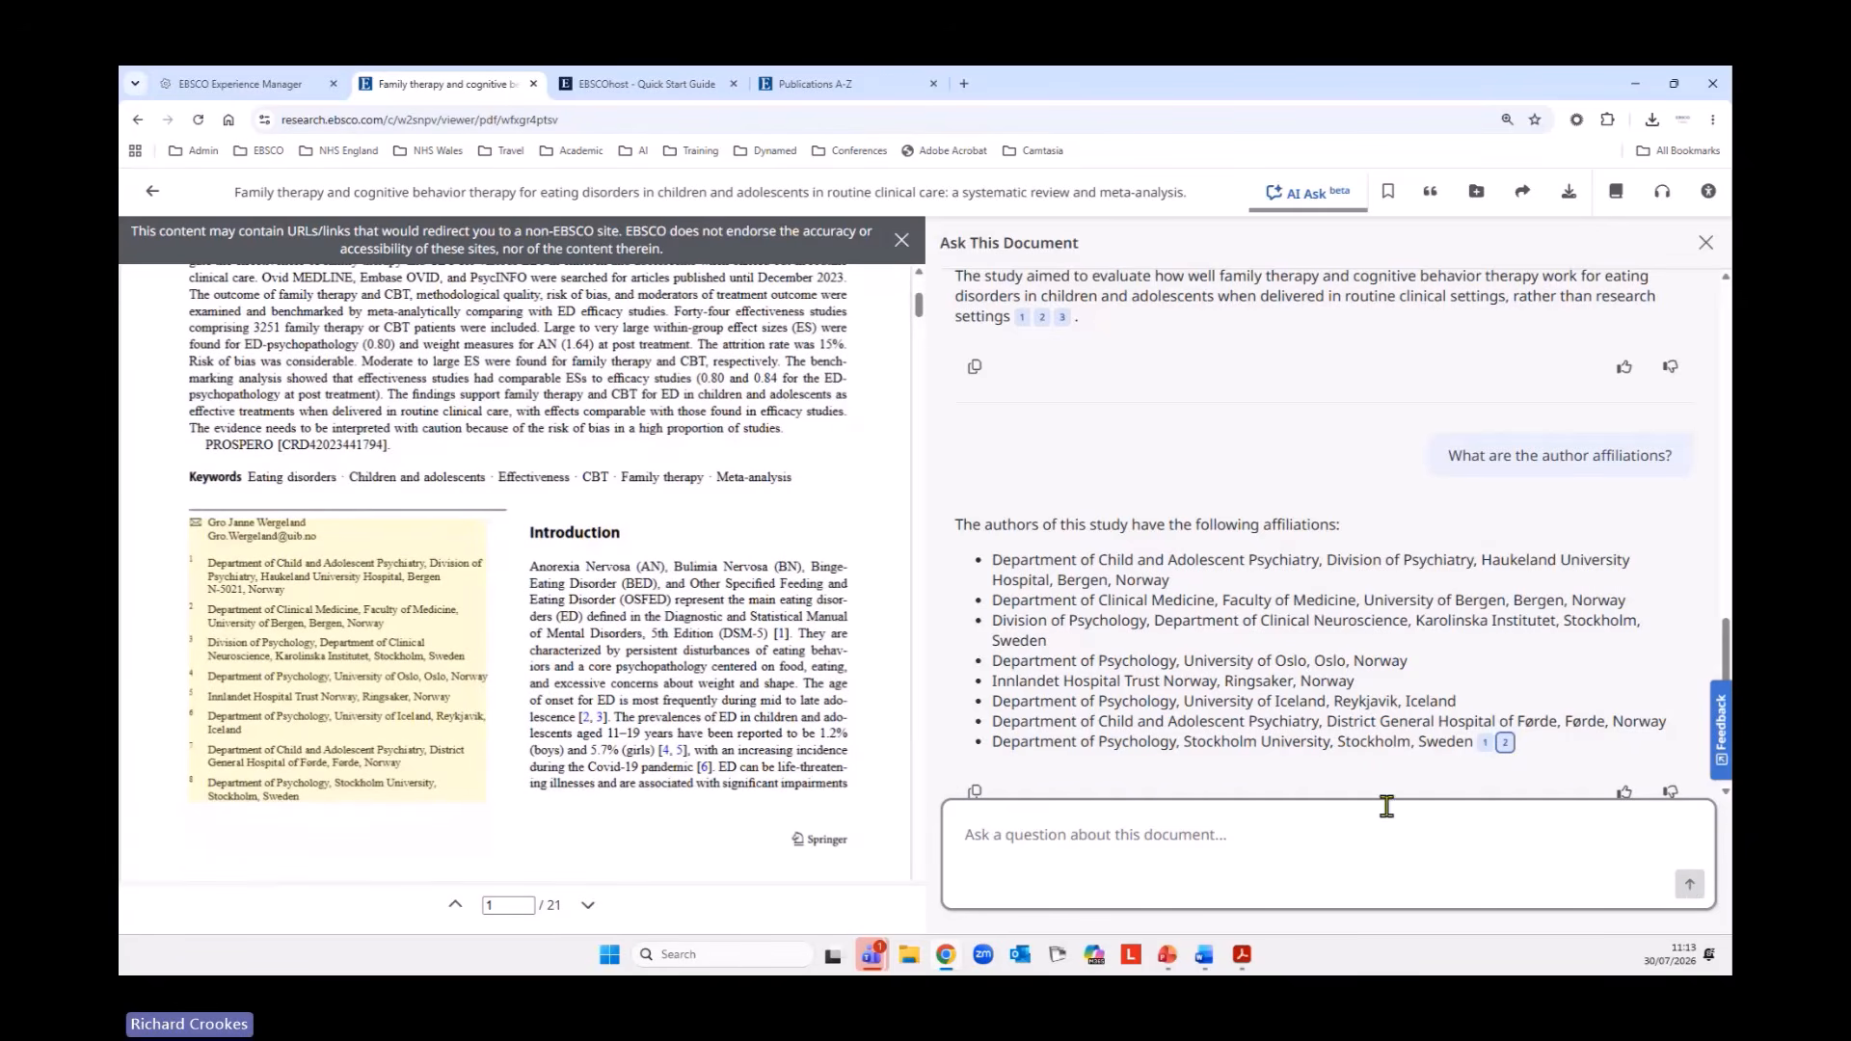
{"action": "left_click", "coordinate": [1444, 812]}
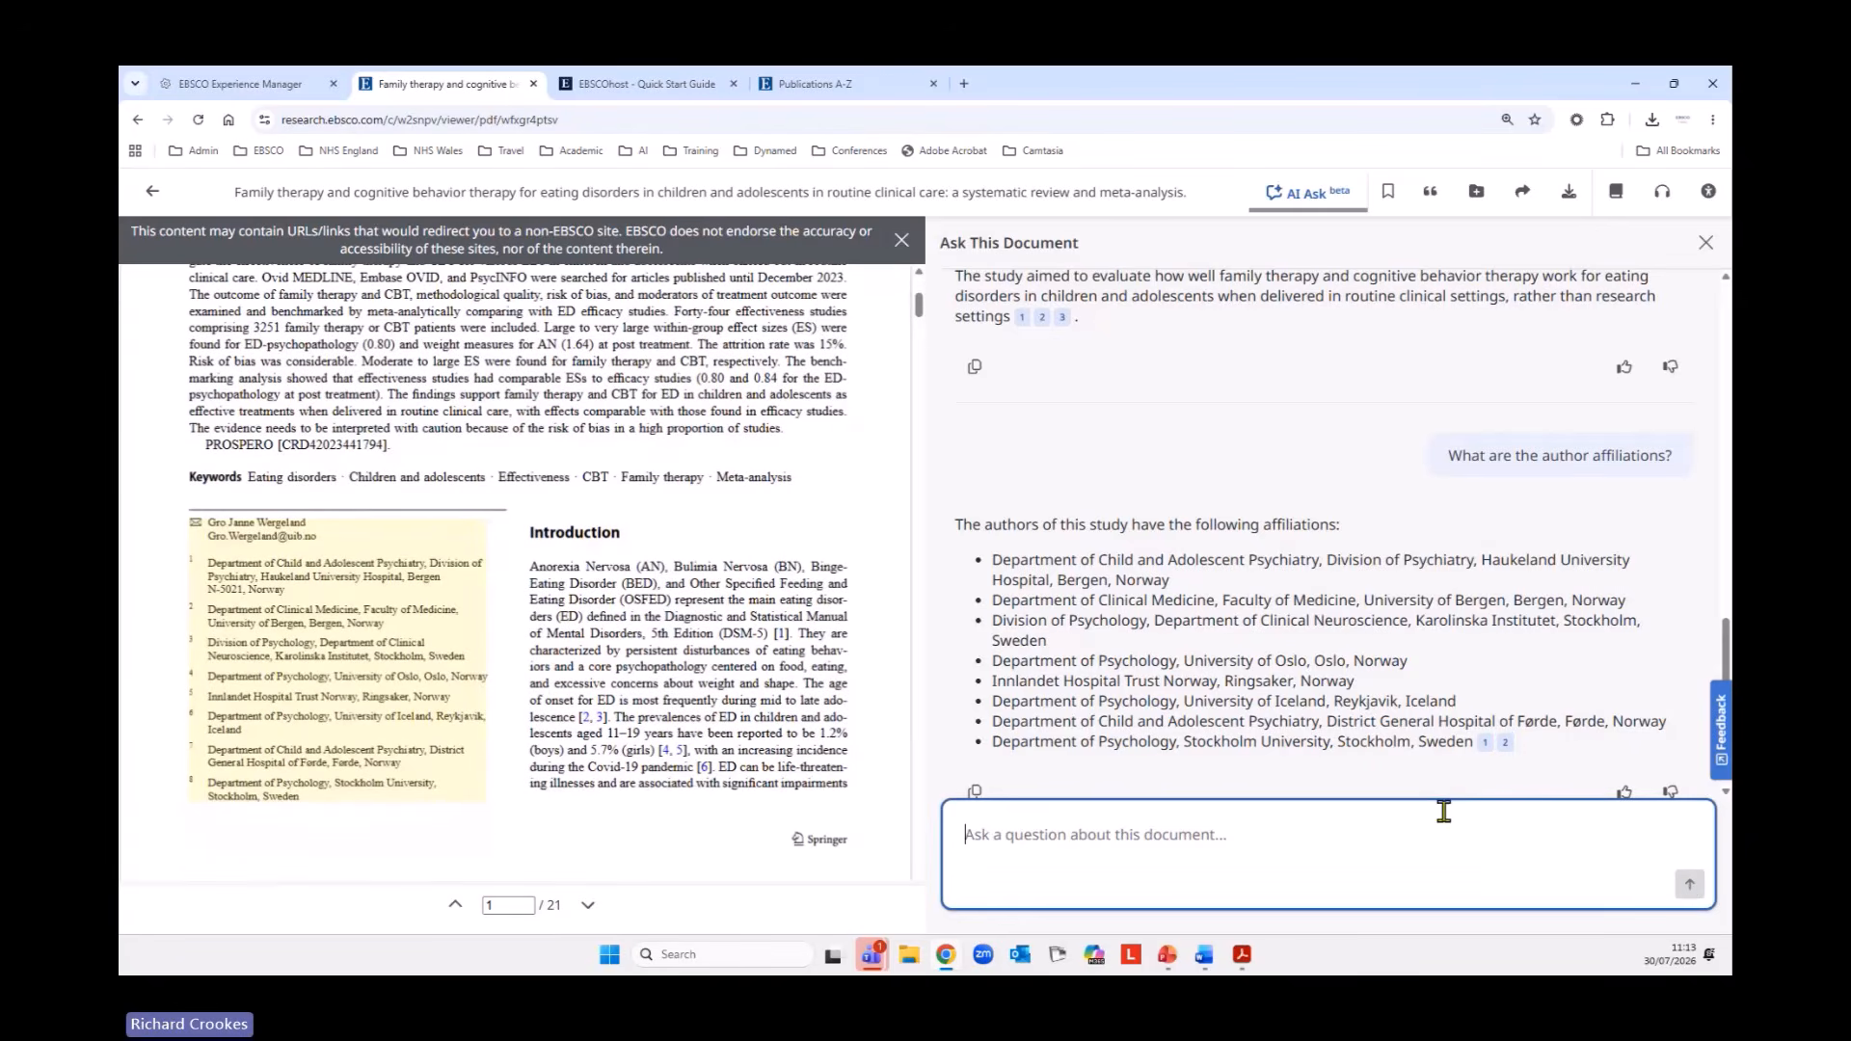
Examine the Ask This Document beta feedback form and its rating options, close it without submitting and close Ask This Document.
{"action": "left_click", "coordinate": [1721, 730]}
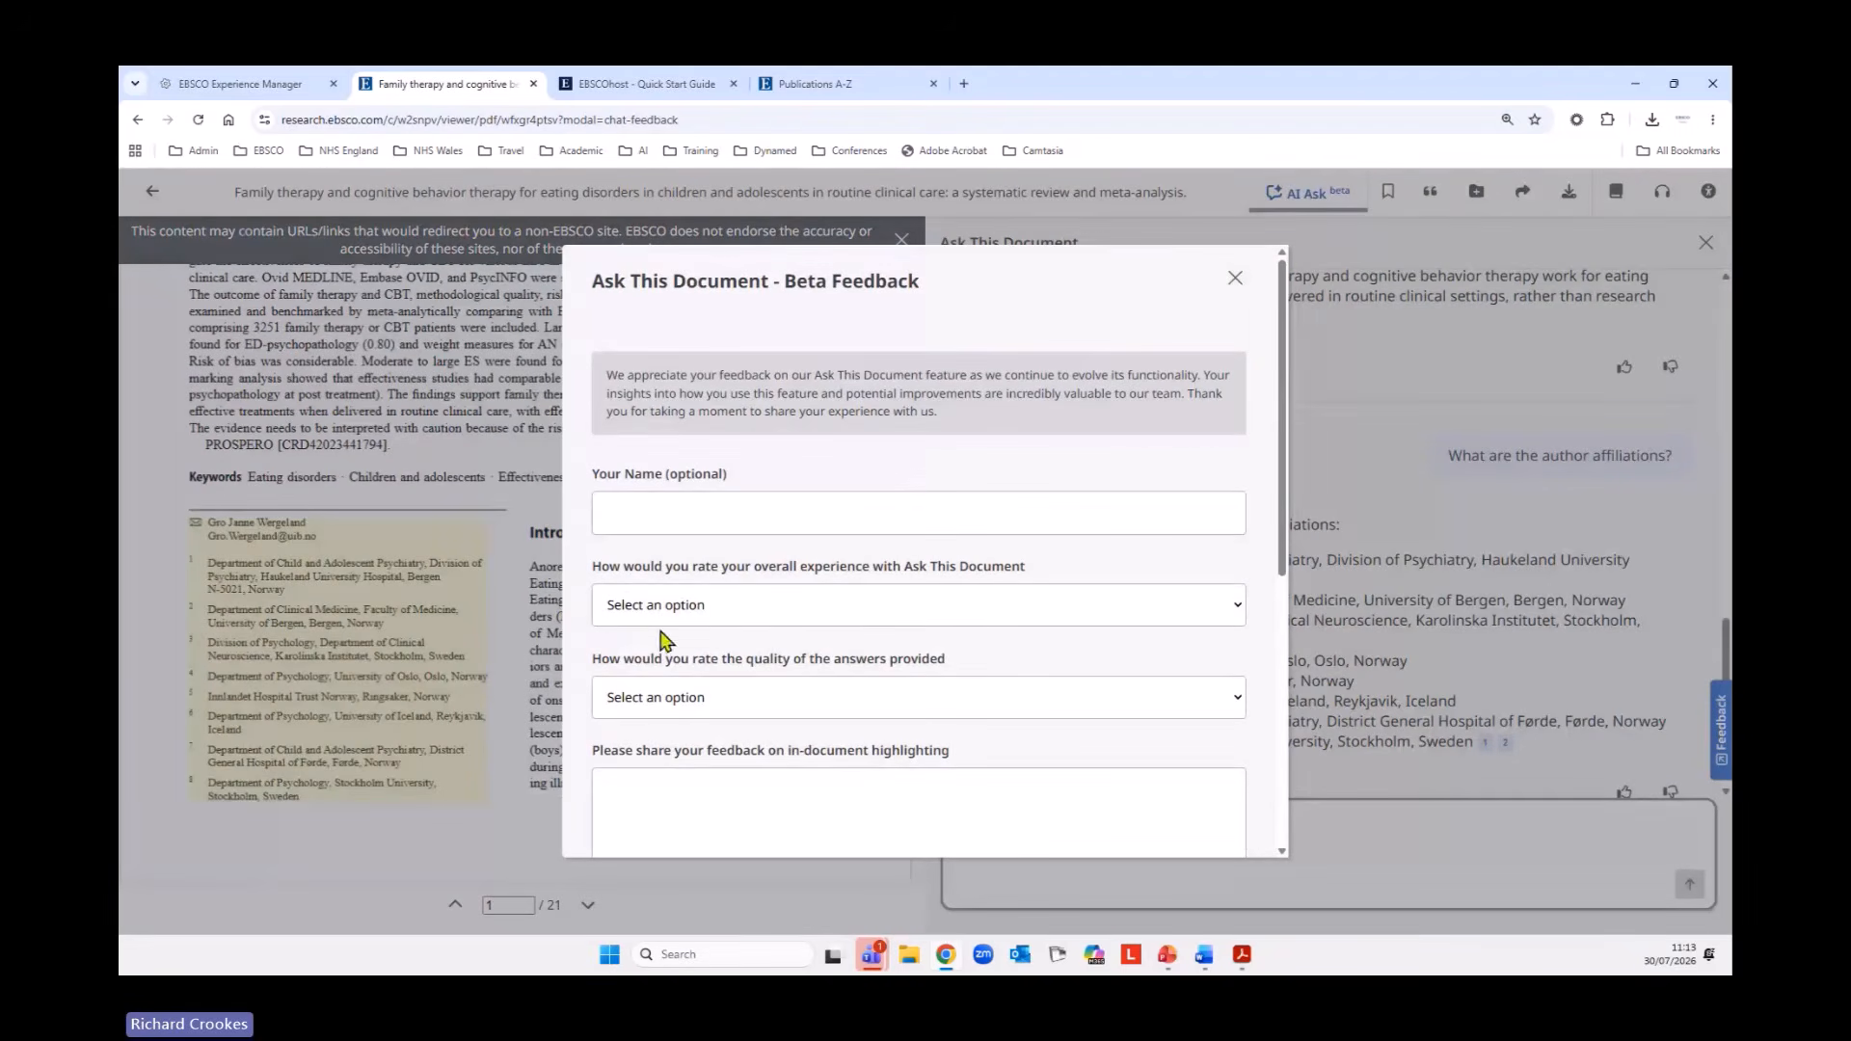
{"action": "left_click", "coordinate": [1216, 615]}
{"action": "left_click", "coordinate": [1216, 615]}
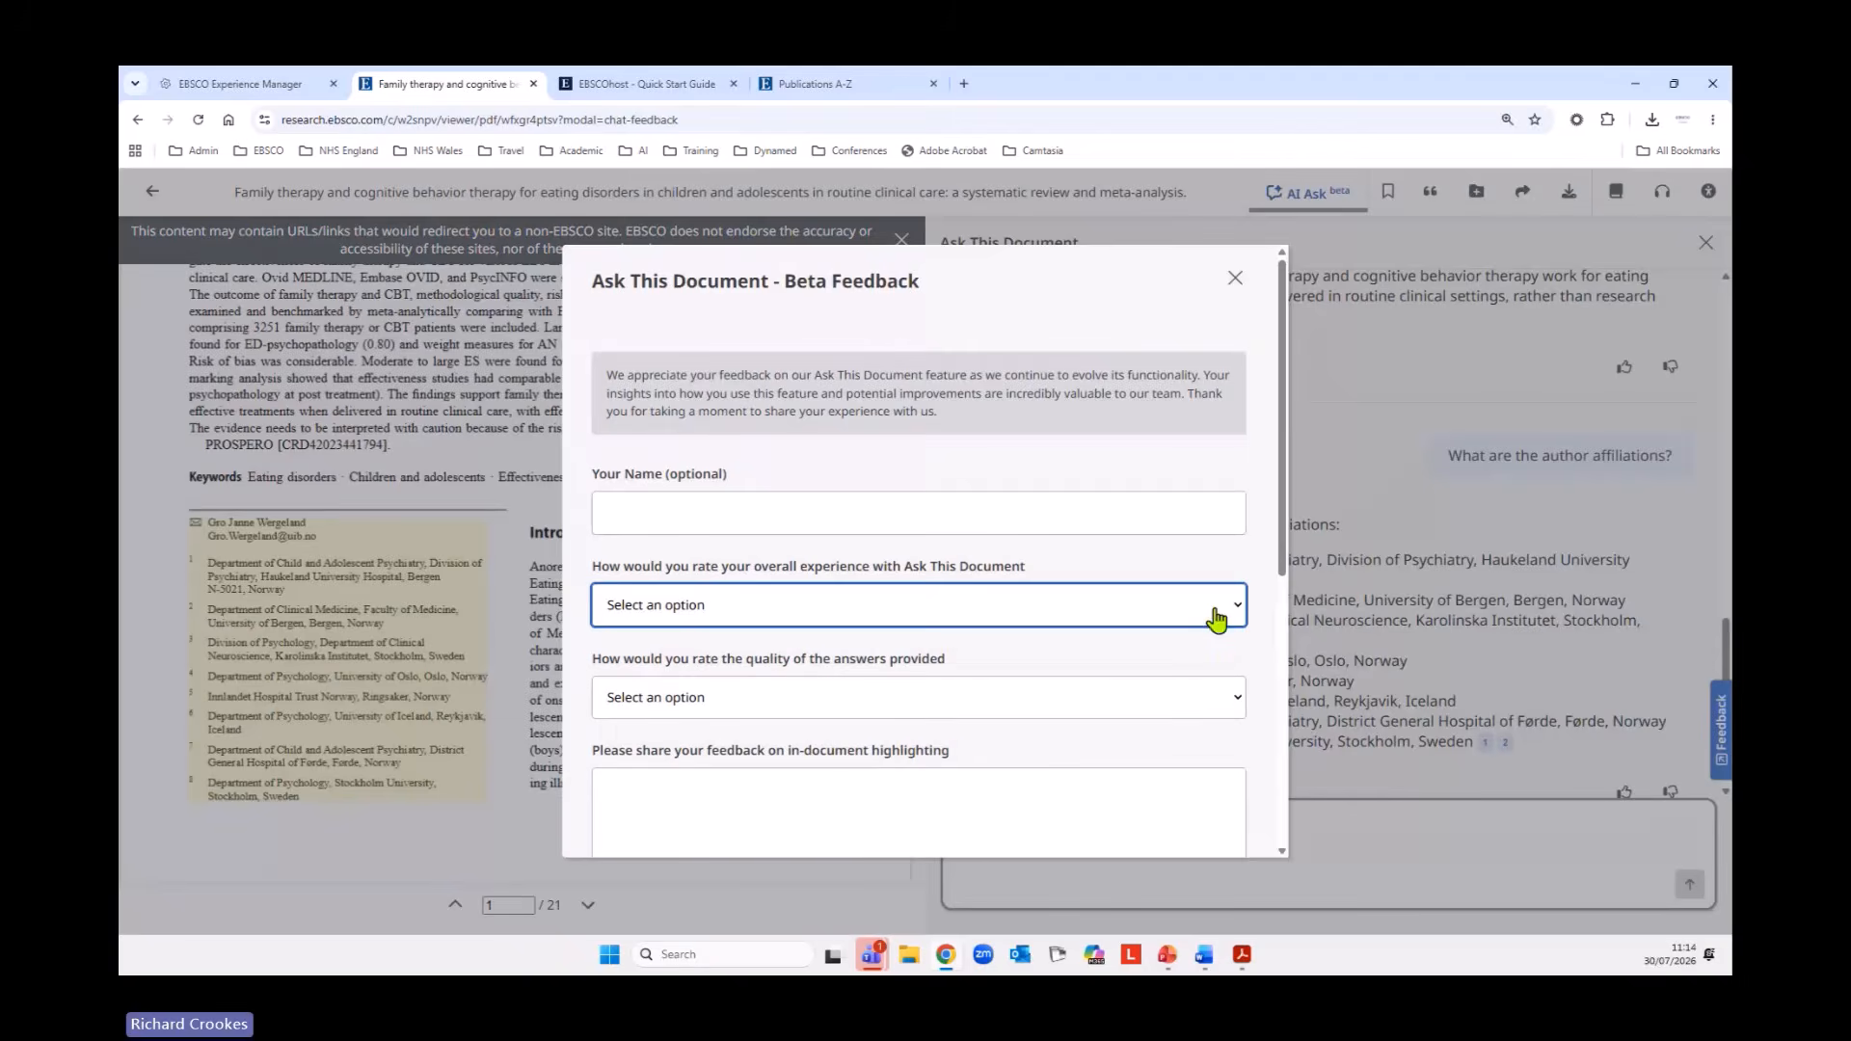
{"action": "left_click", "coordinate": [1253, 712]}
{"action": "left_click", "coordinate": [1243, 704]}
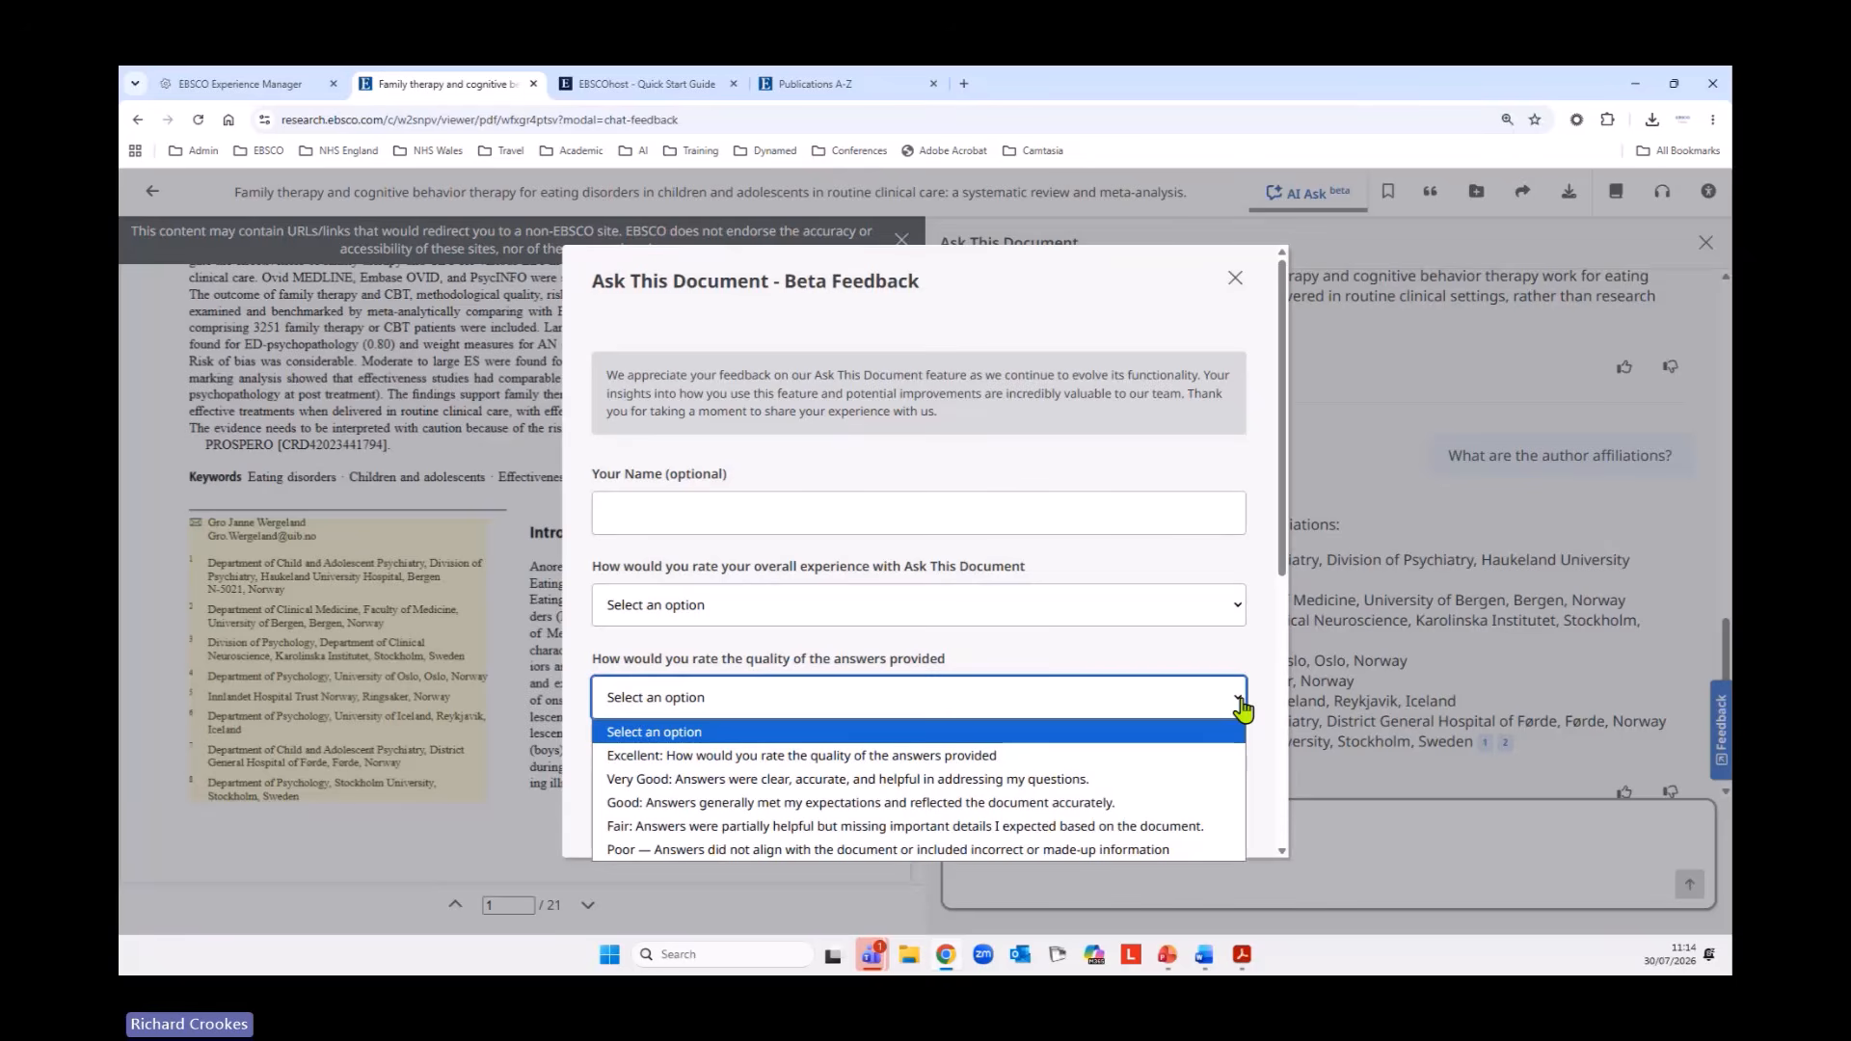
{"action": "left_click", "coordinate": [1244, 709]}
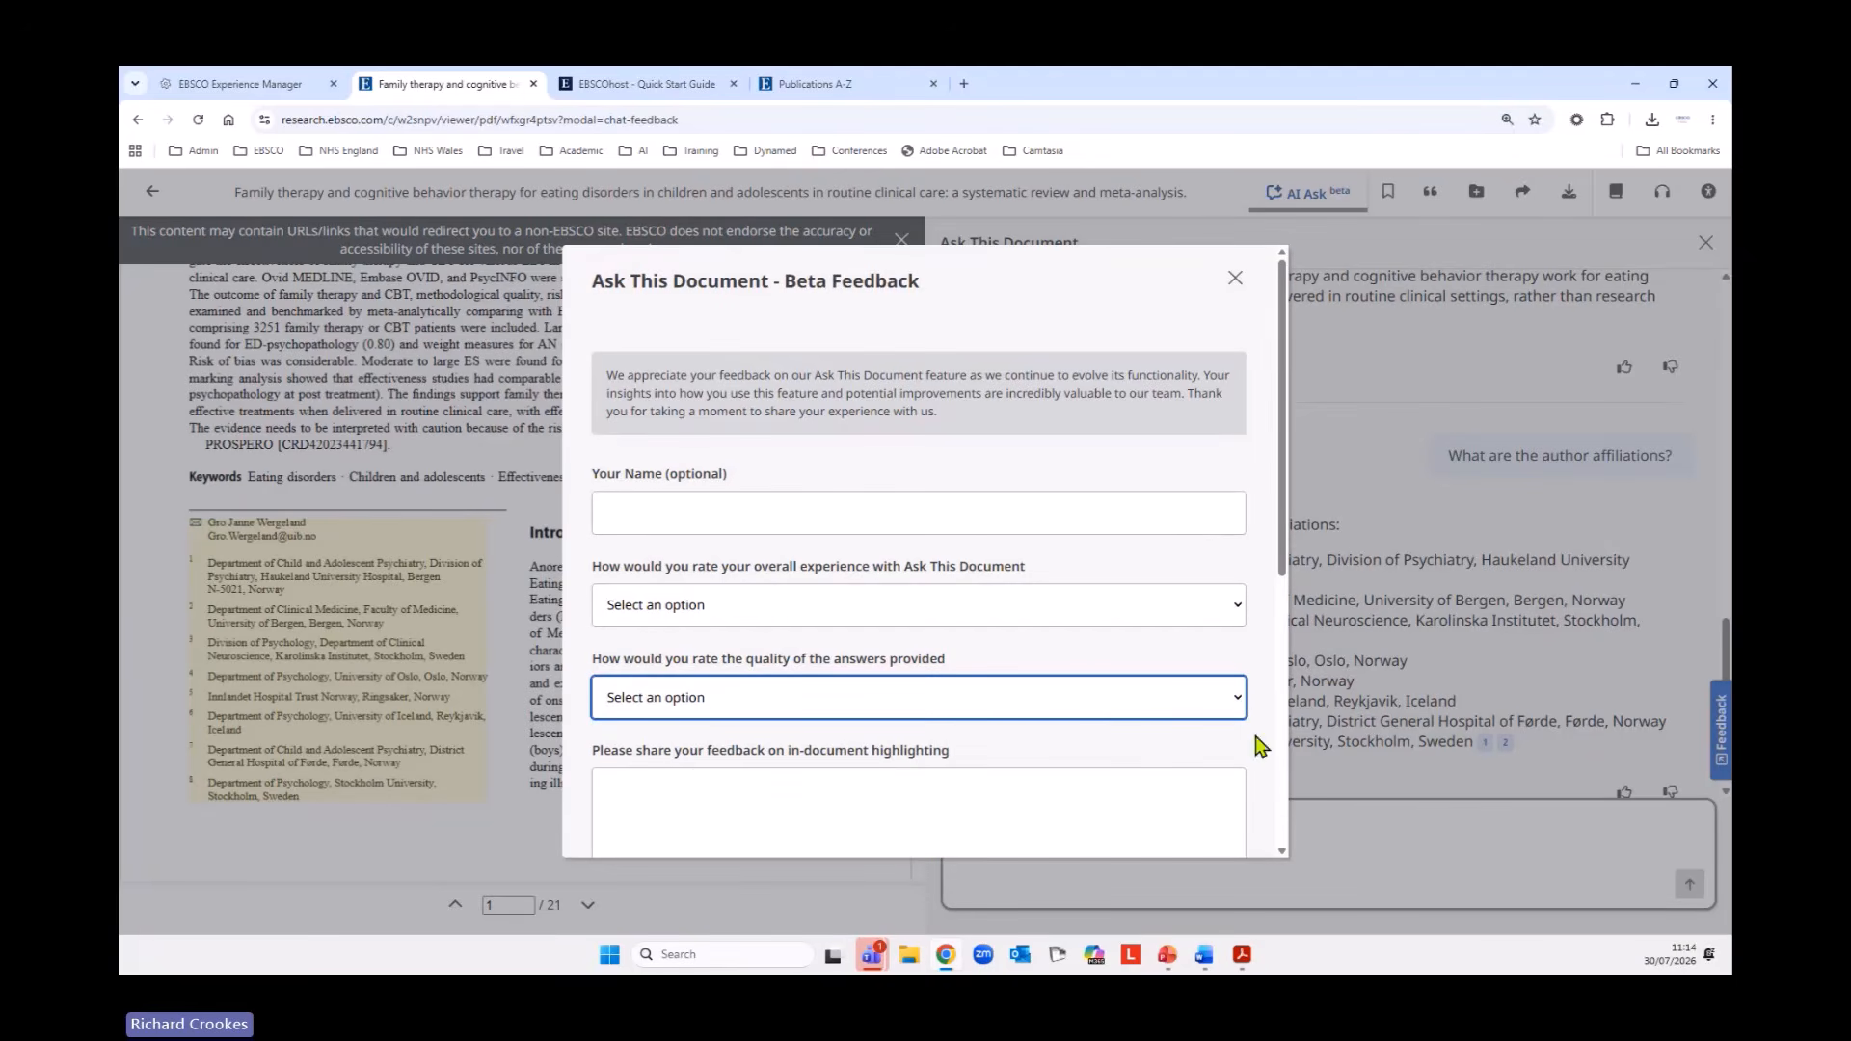
{"action": "left_click", "coordinate": [1236, 279]}
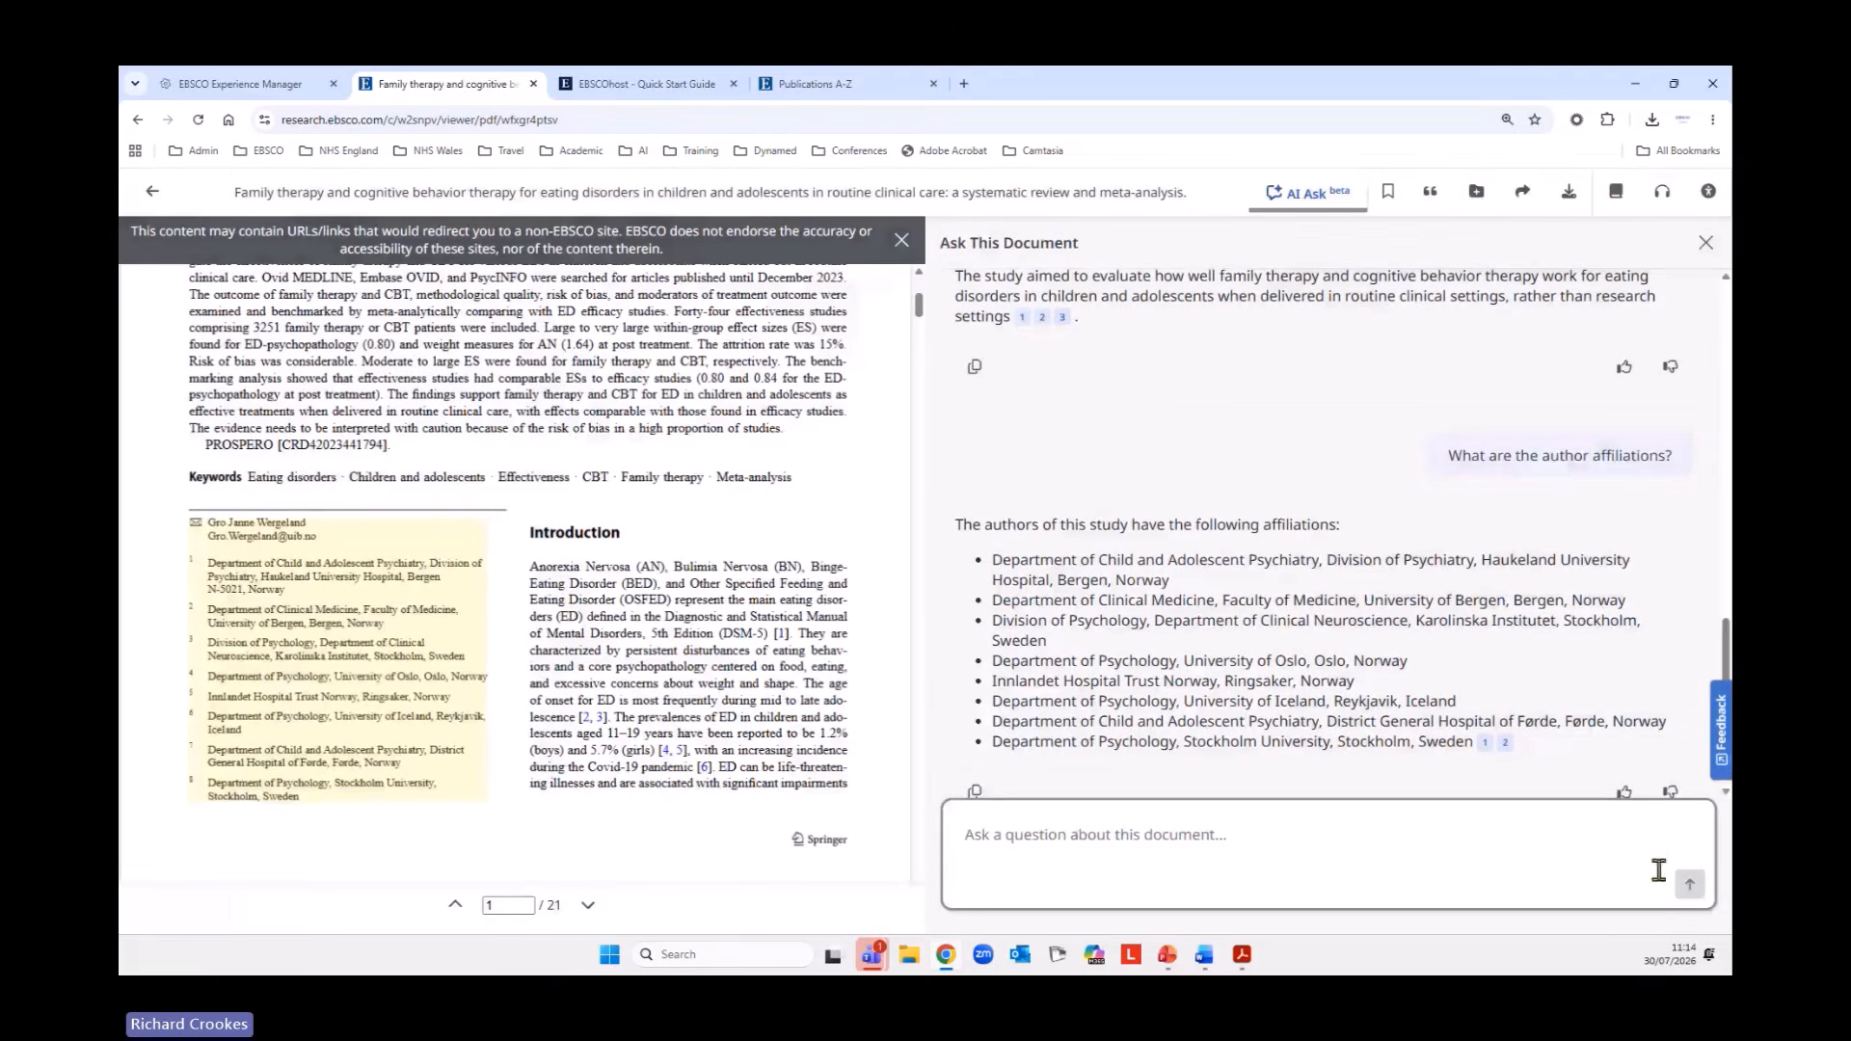
{"action": "scroll", "coordinate": [1726, 425], "scroll_direction": "up", "scroll_amount": 10}
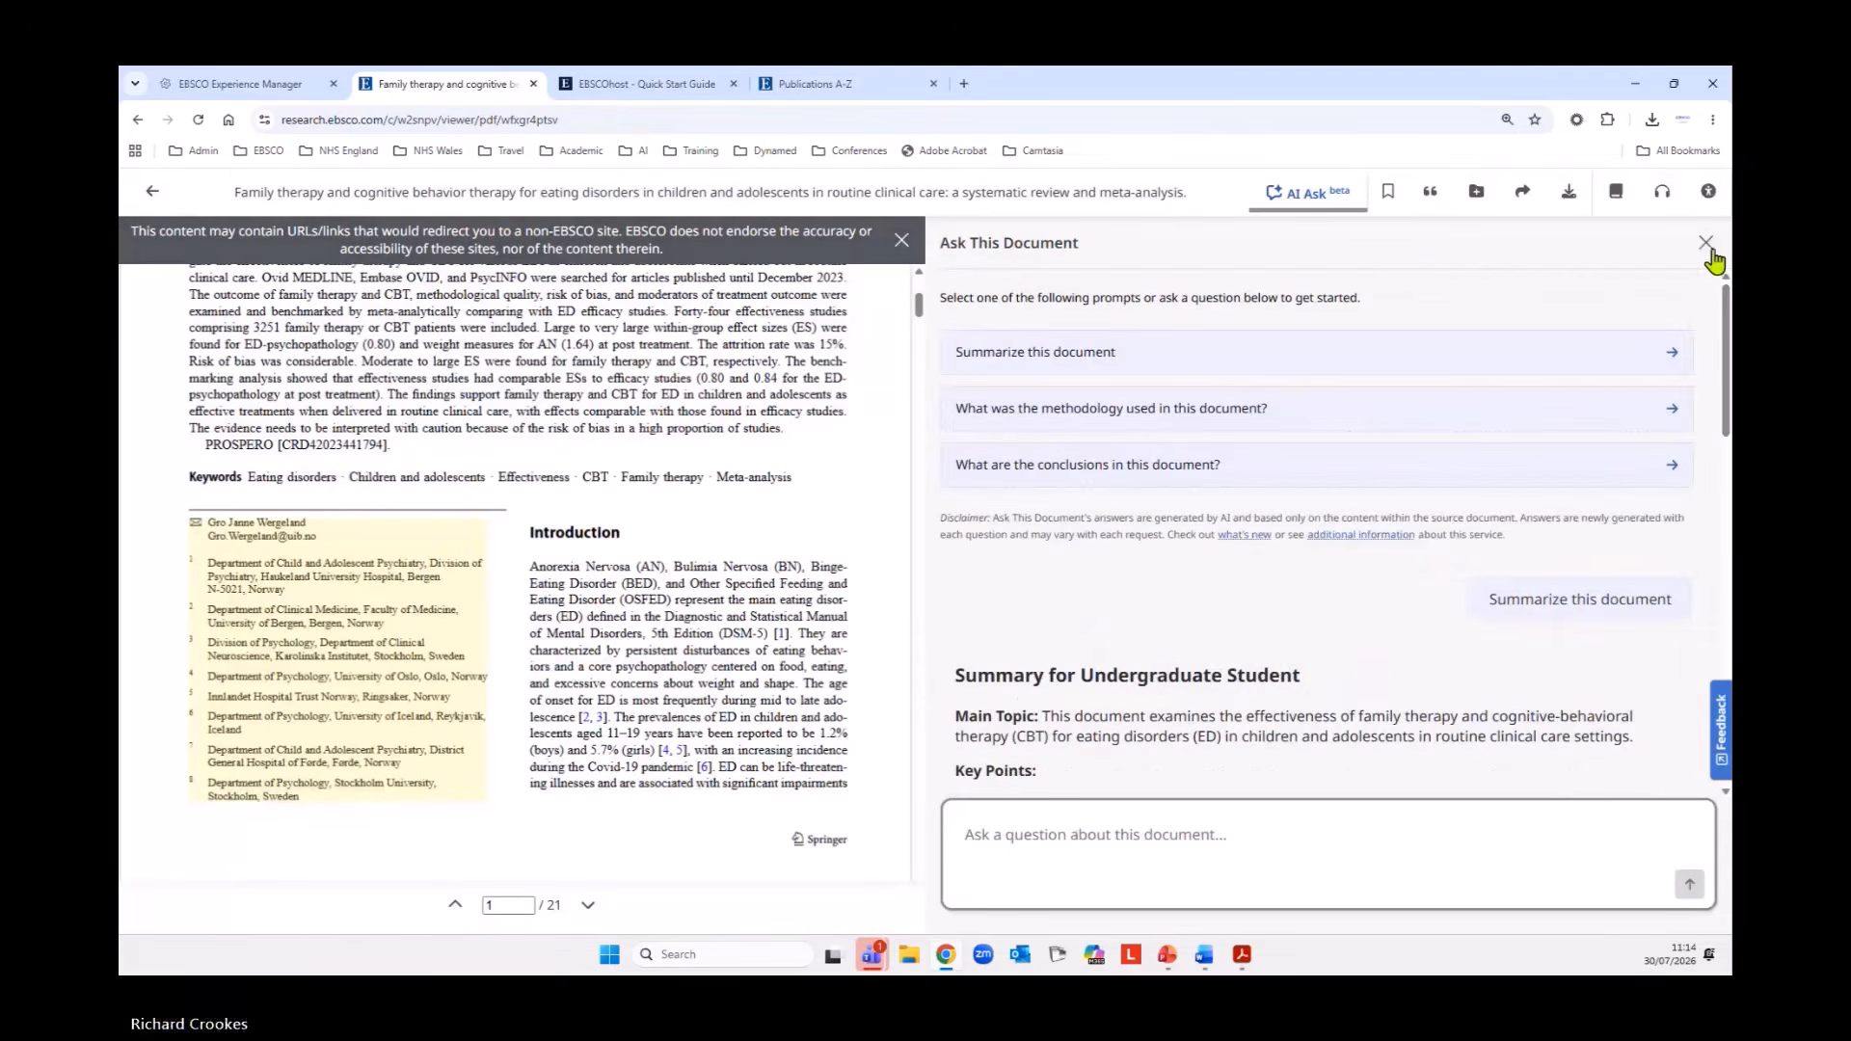
{"action": "left_click", "coordinate": [1706, 242]}
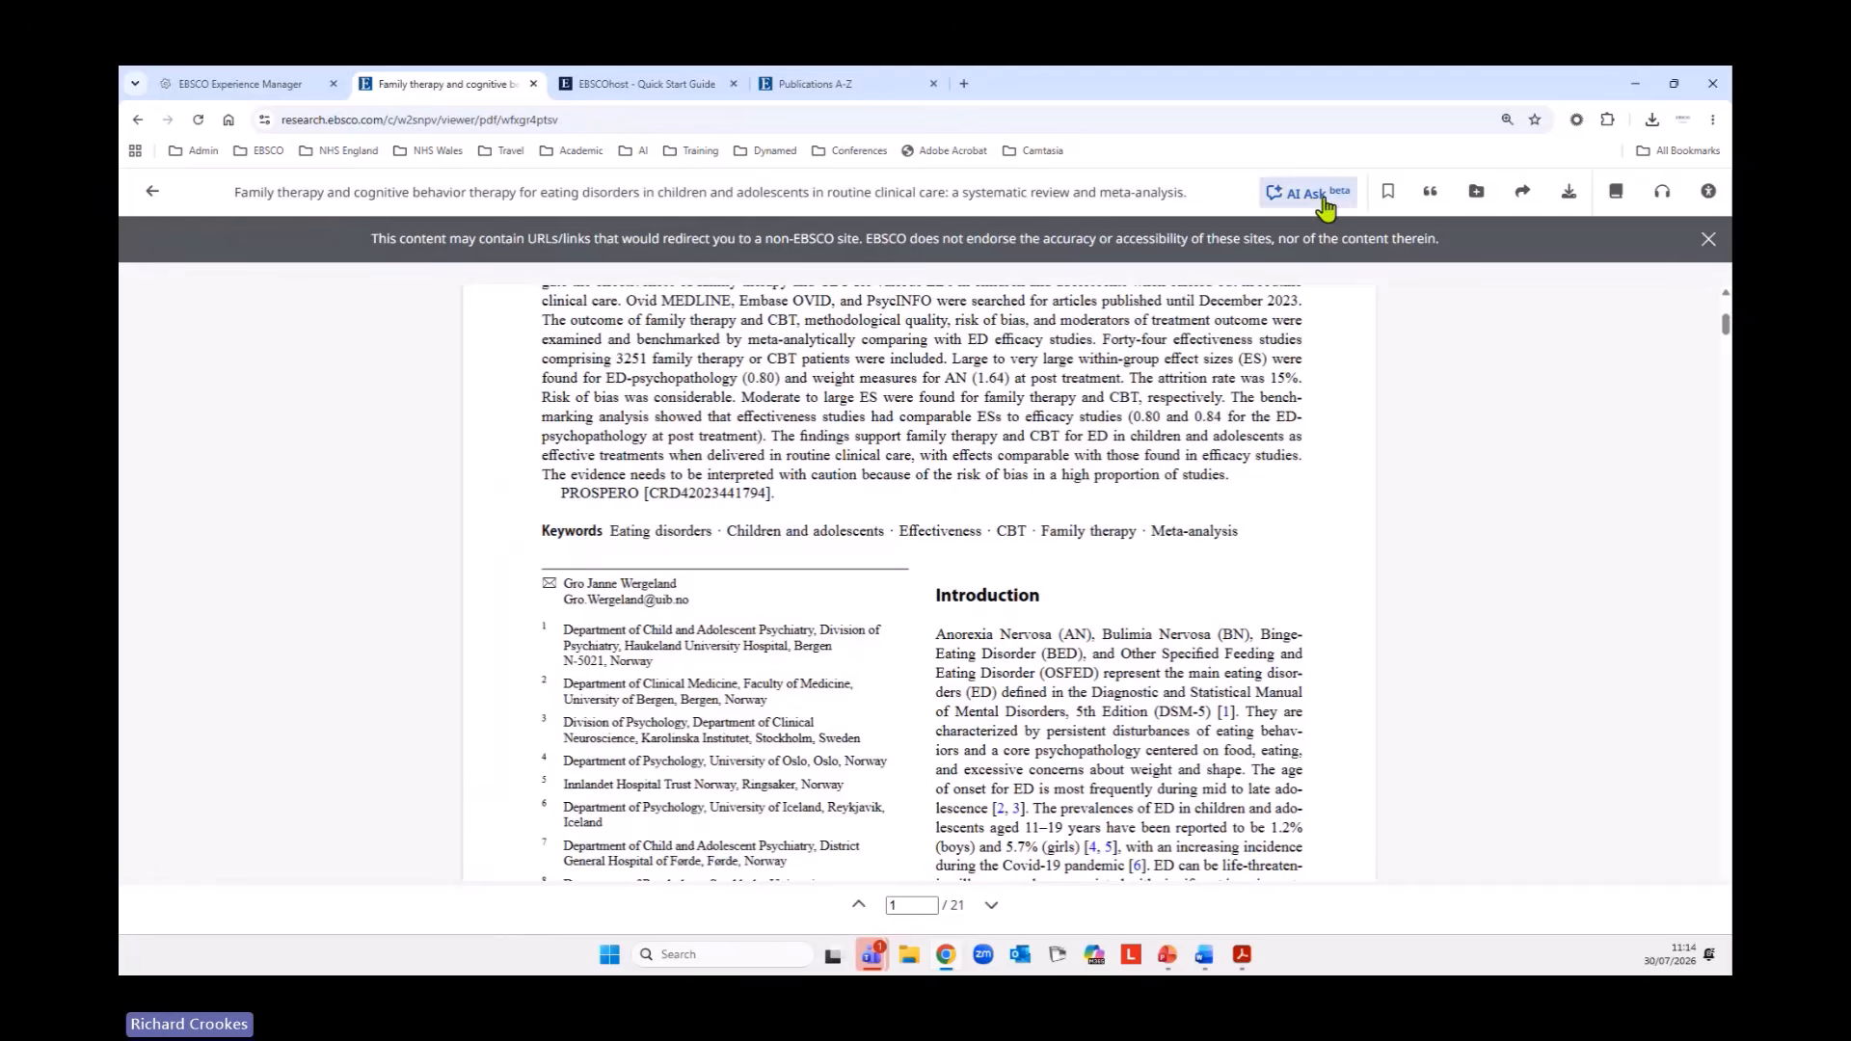
Save the article and show its citation in the APA 7th Edition (American Psychological Assoc.) style.
{"action": "scroll", "coordinate": [1501, 578], "scroll_direction": "up", "scroll_amount": 5}
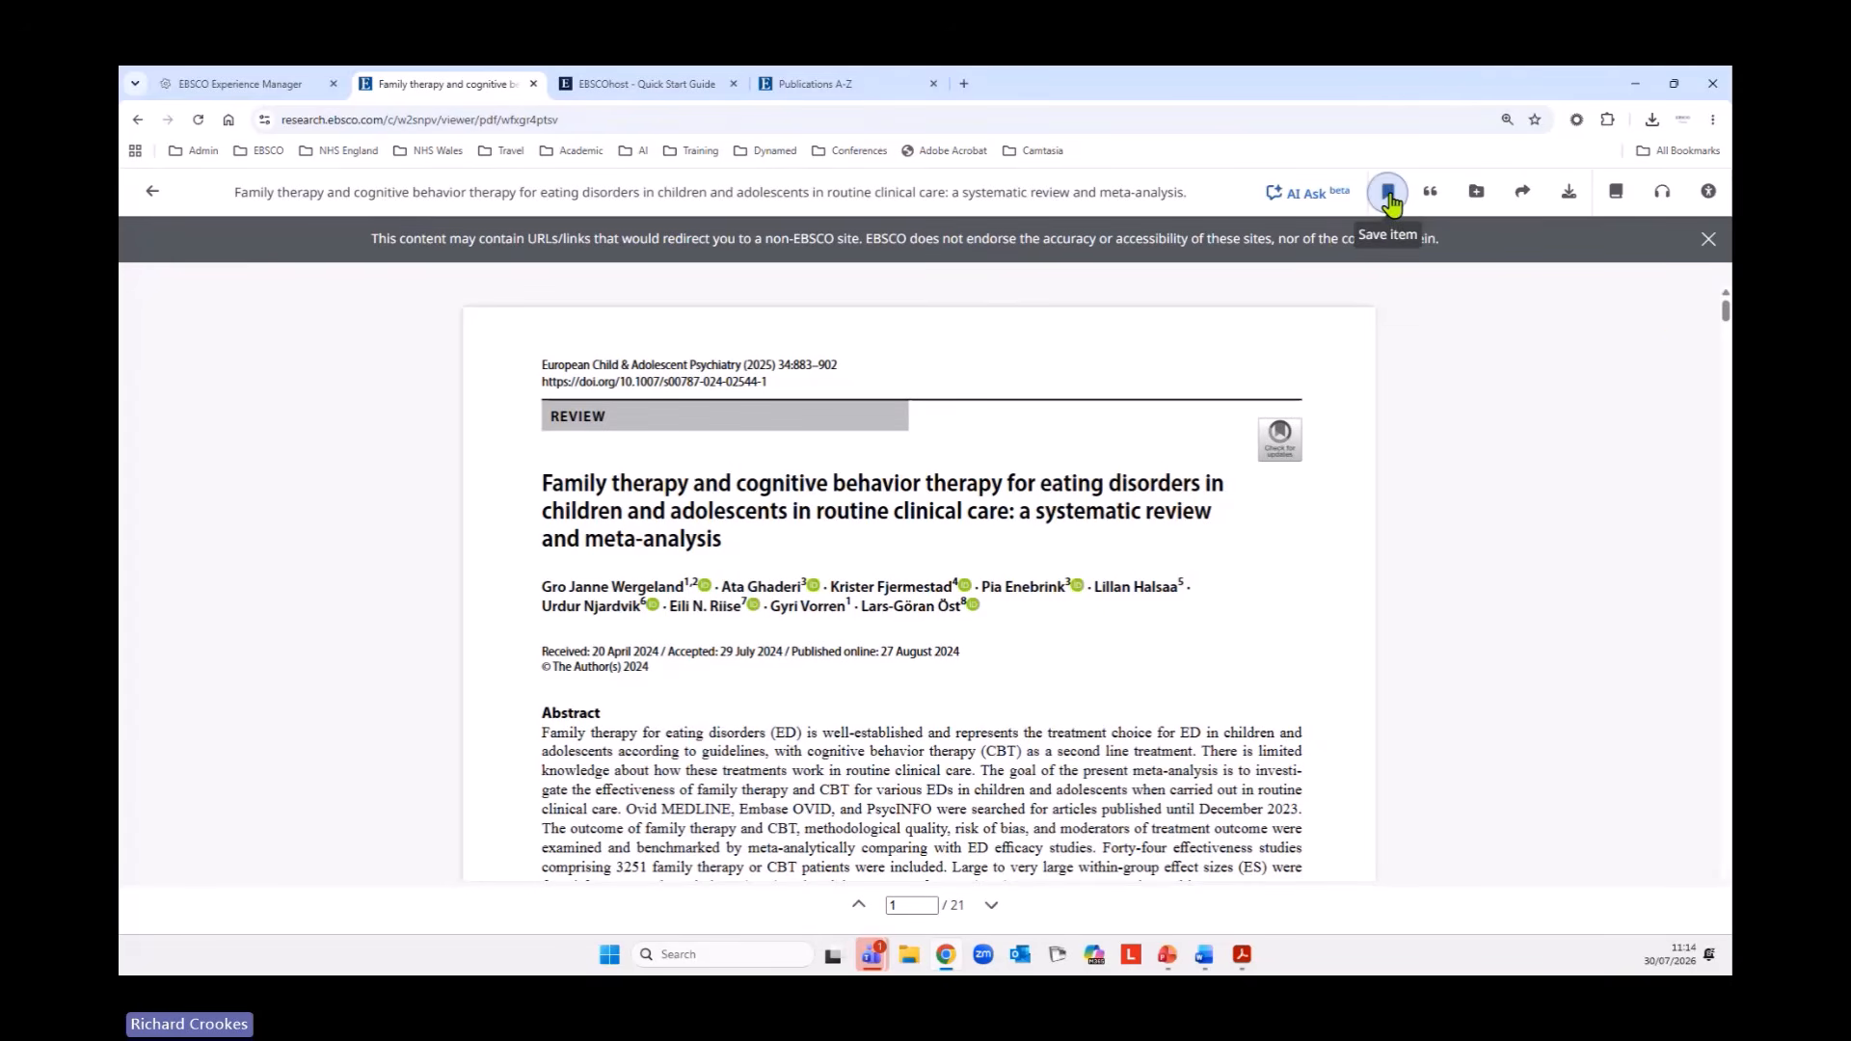
{"action": "left_click", "coordinate": [1432, 193]}
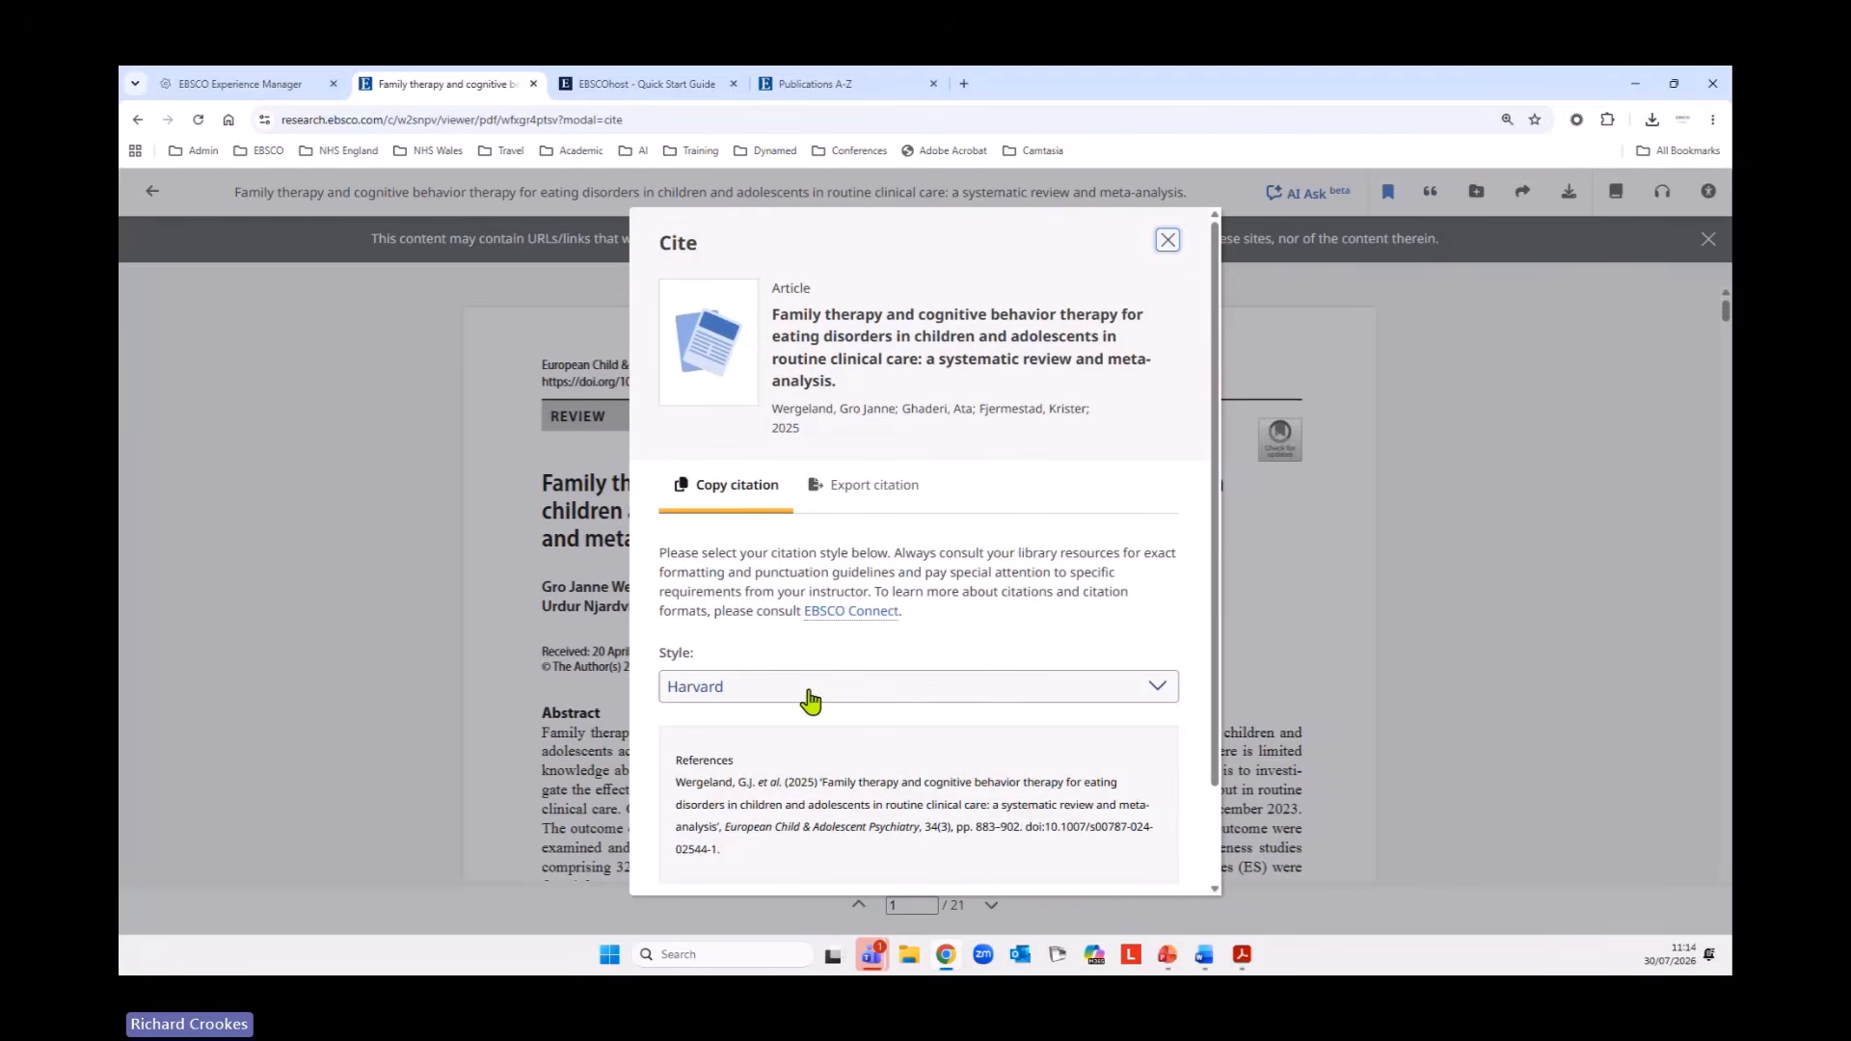
{"action": "left_click", "coordinate": [858, 692]}
{"action": "left_click", "coordinate": [858, 692]}
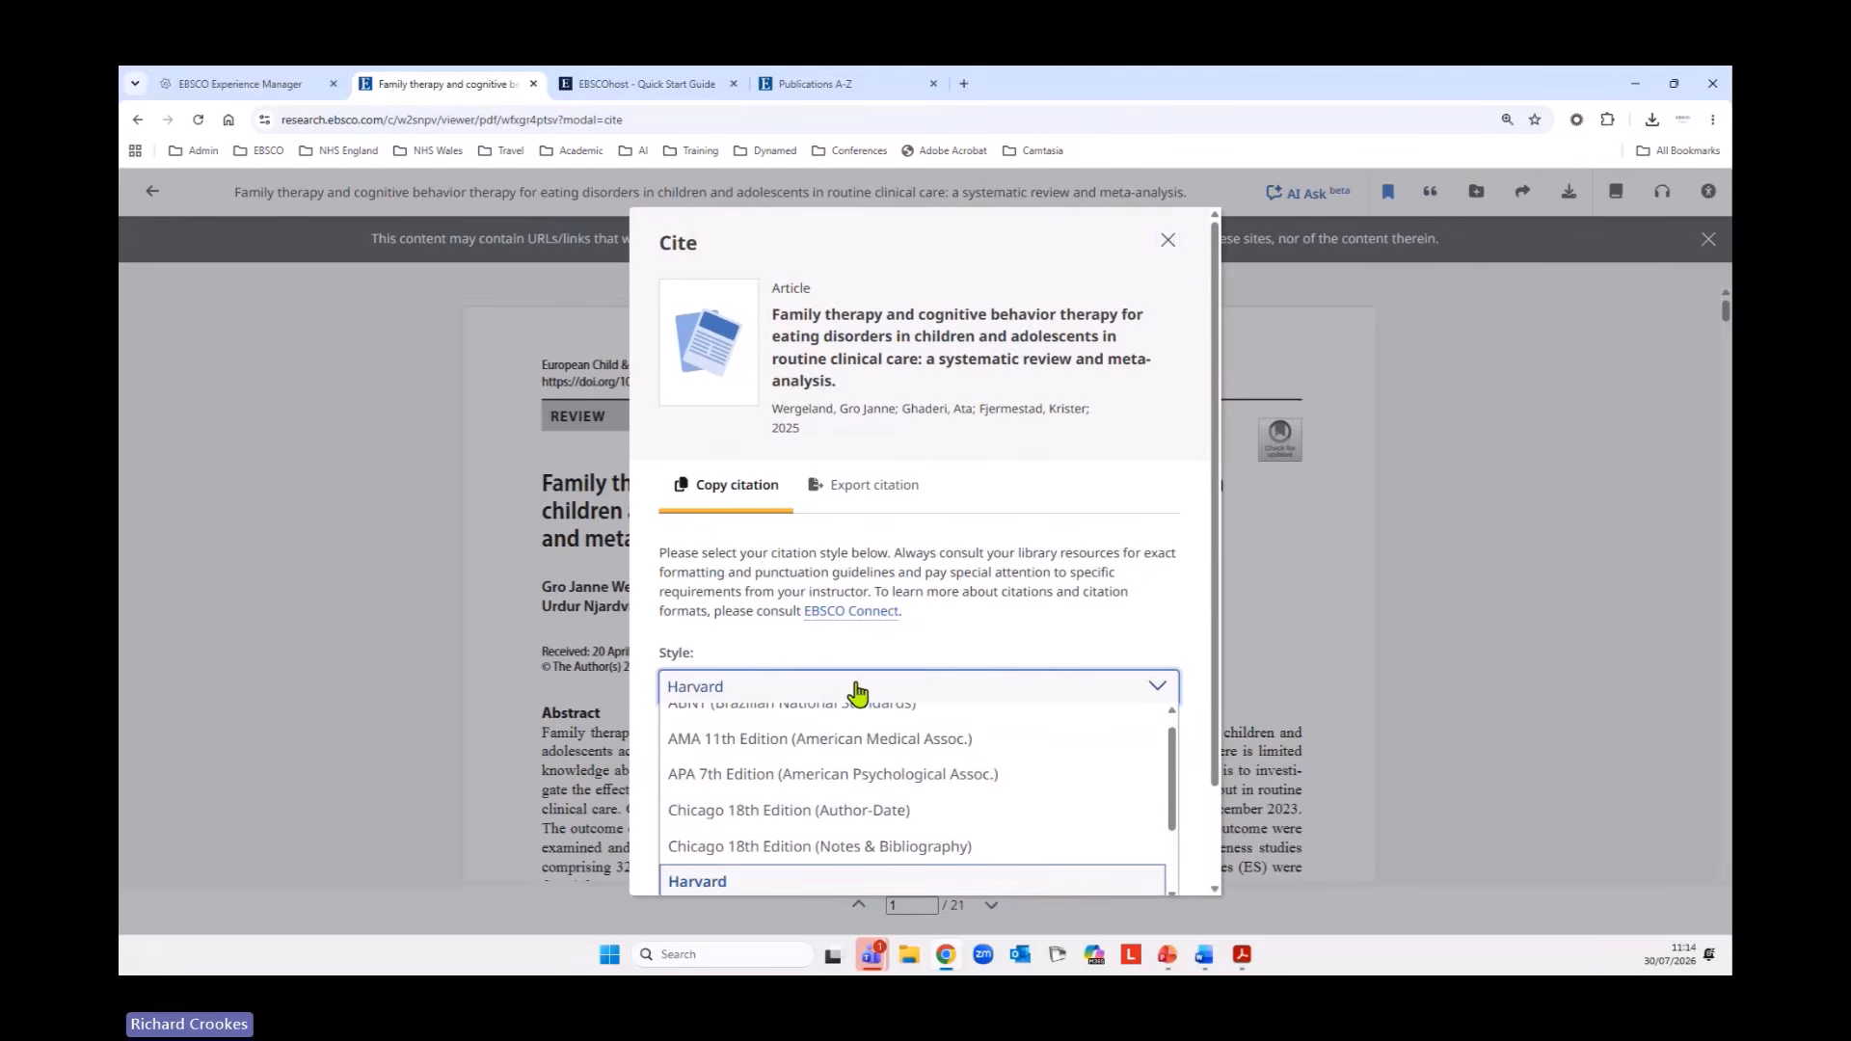
{"action": "left_click", "coordinate": [858, 693]}
{"action": "left_click", "coordinate": [873, 694]}
{"action": "left_click", "coordinate": [719, 776]}
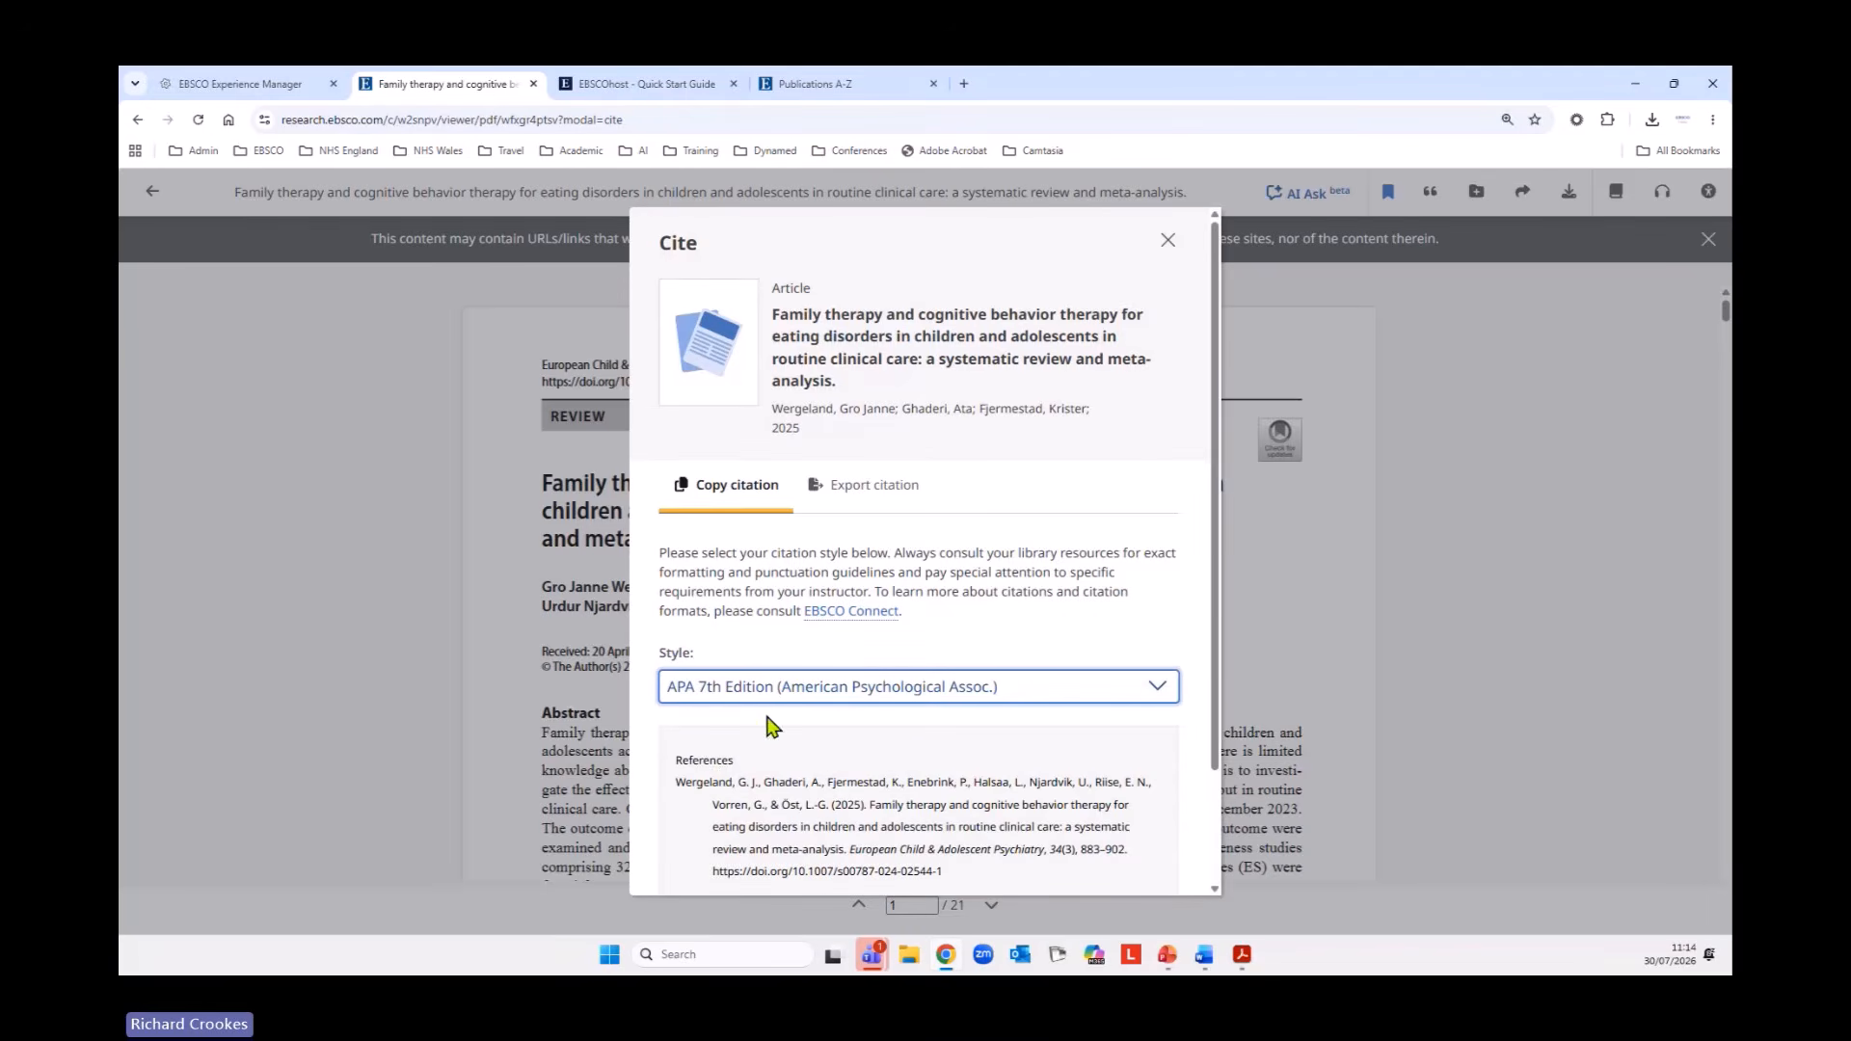
{"action": "scroll", "coordinate": [952, 769], "scroll_direction": "down", "scroll_amount": 2}
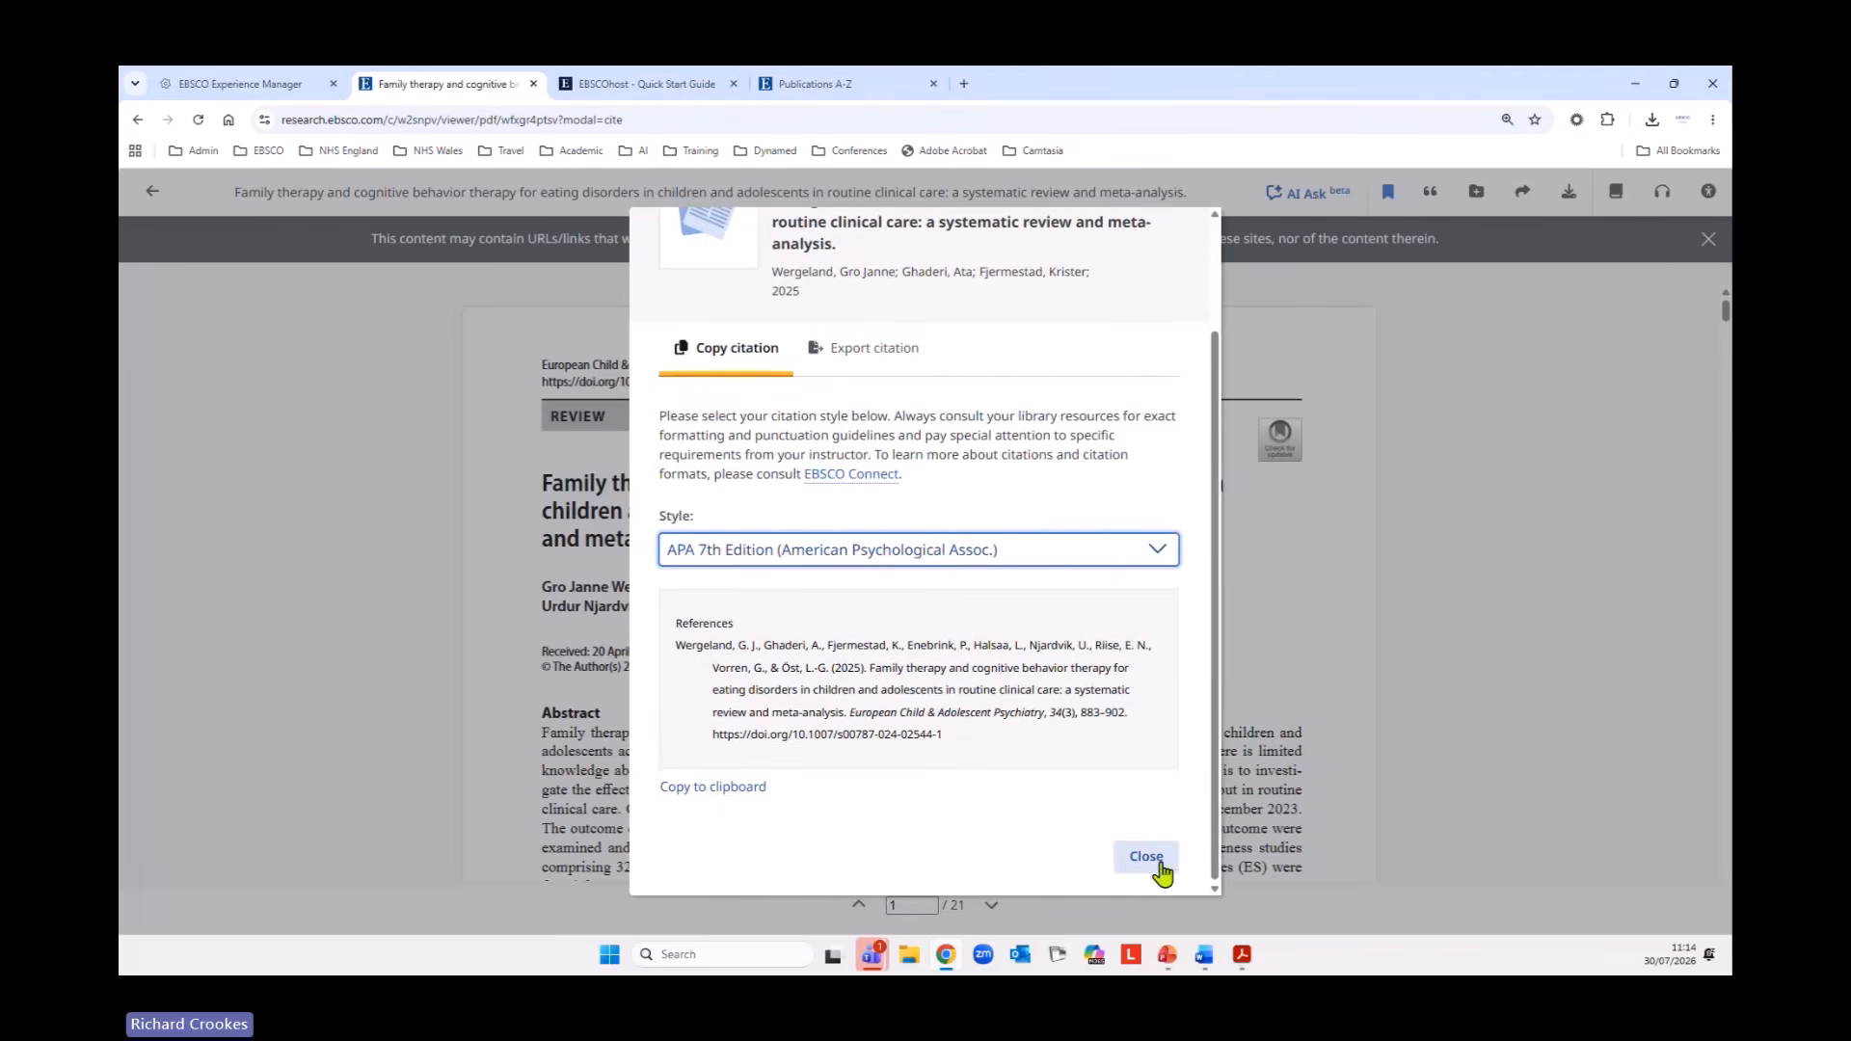
View the article's citation export options and the Add to project form, closing both without exporting or adding anything.
{"action": "left_click", "coordinate": [873, 349]}
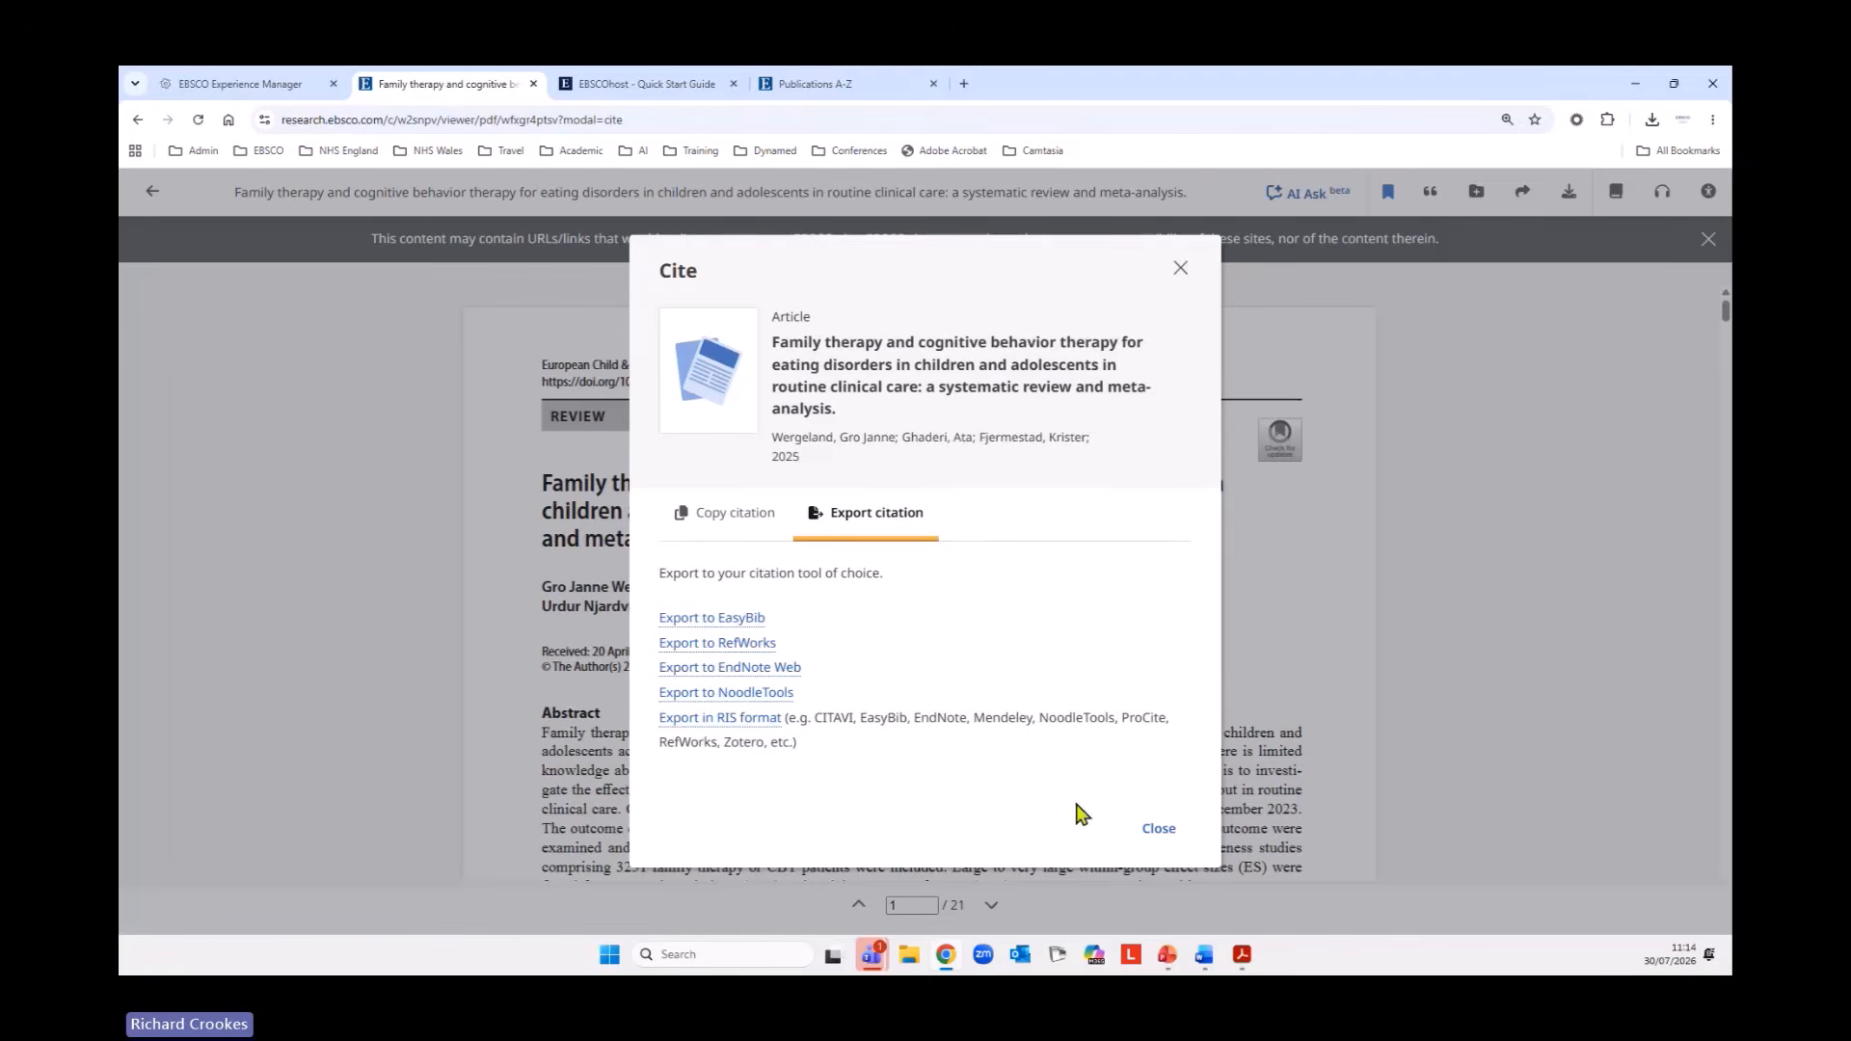
{"action": "left_click", "coordinate": [1161, 831]}
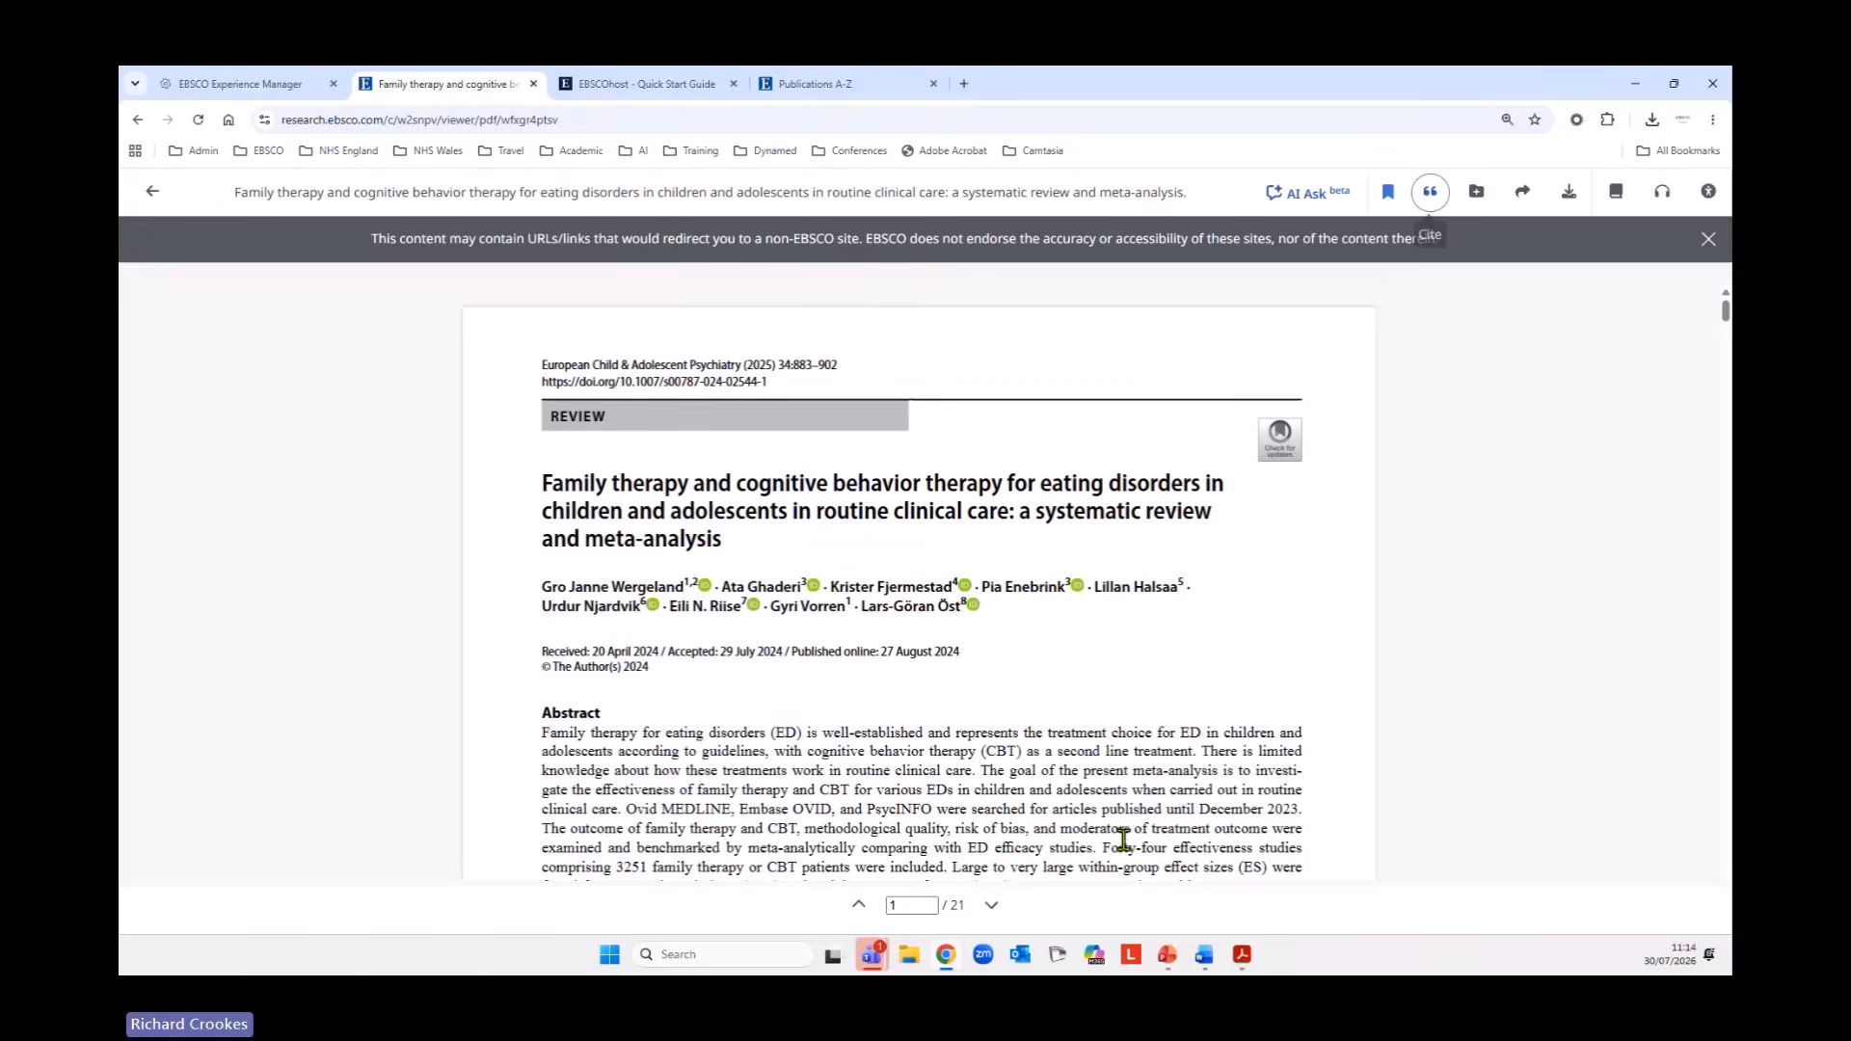
{"action": "left_click", "coordinate": [1478, 195]}
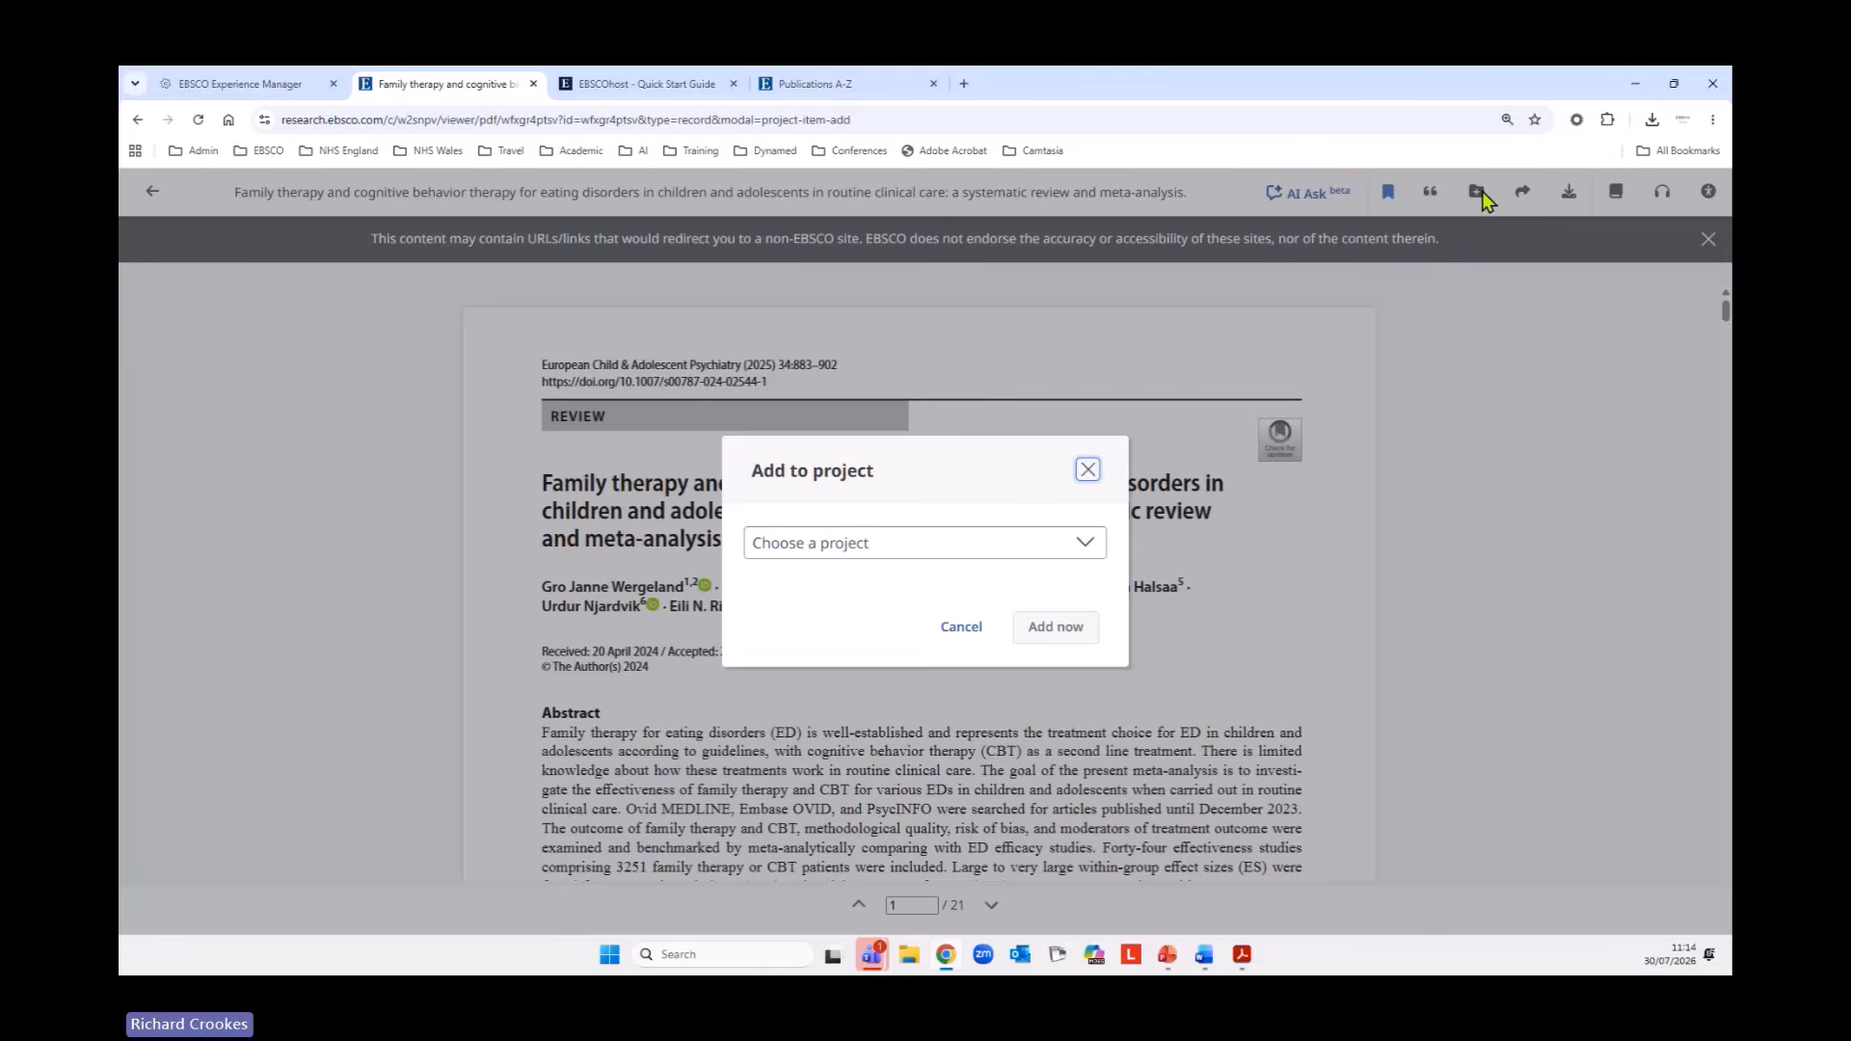
{"action": "left_click", "coordinate": [948, 629]}
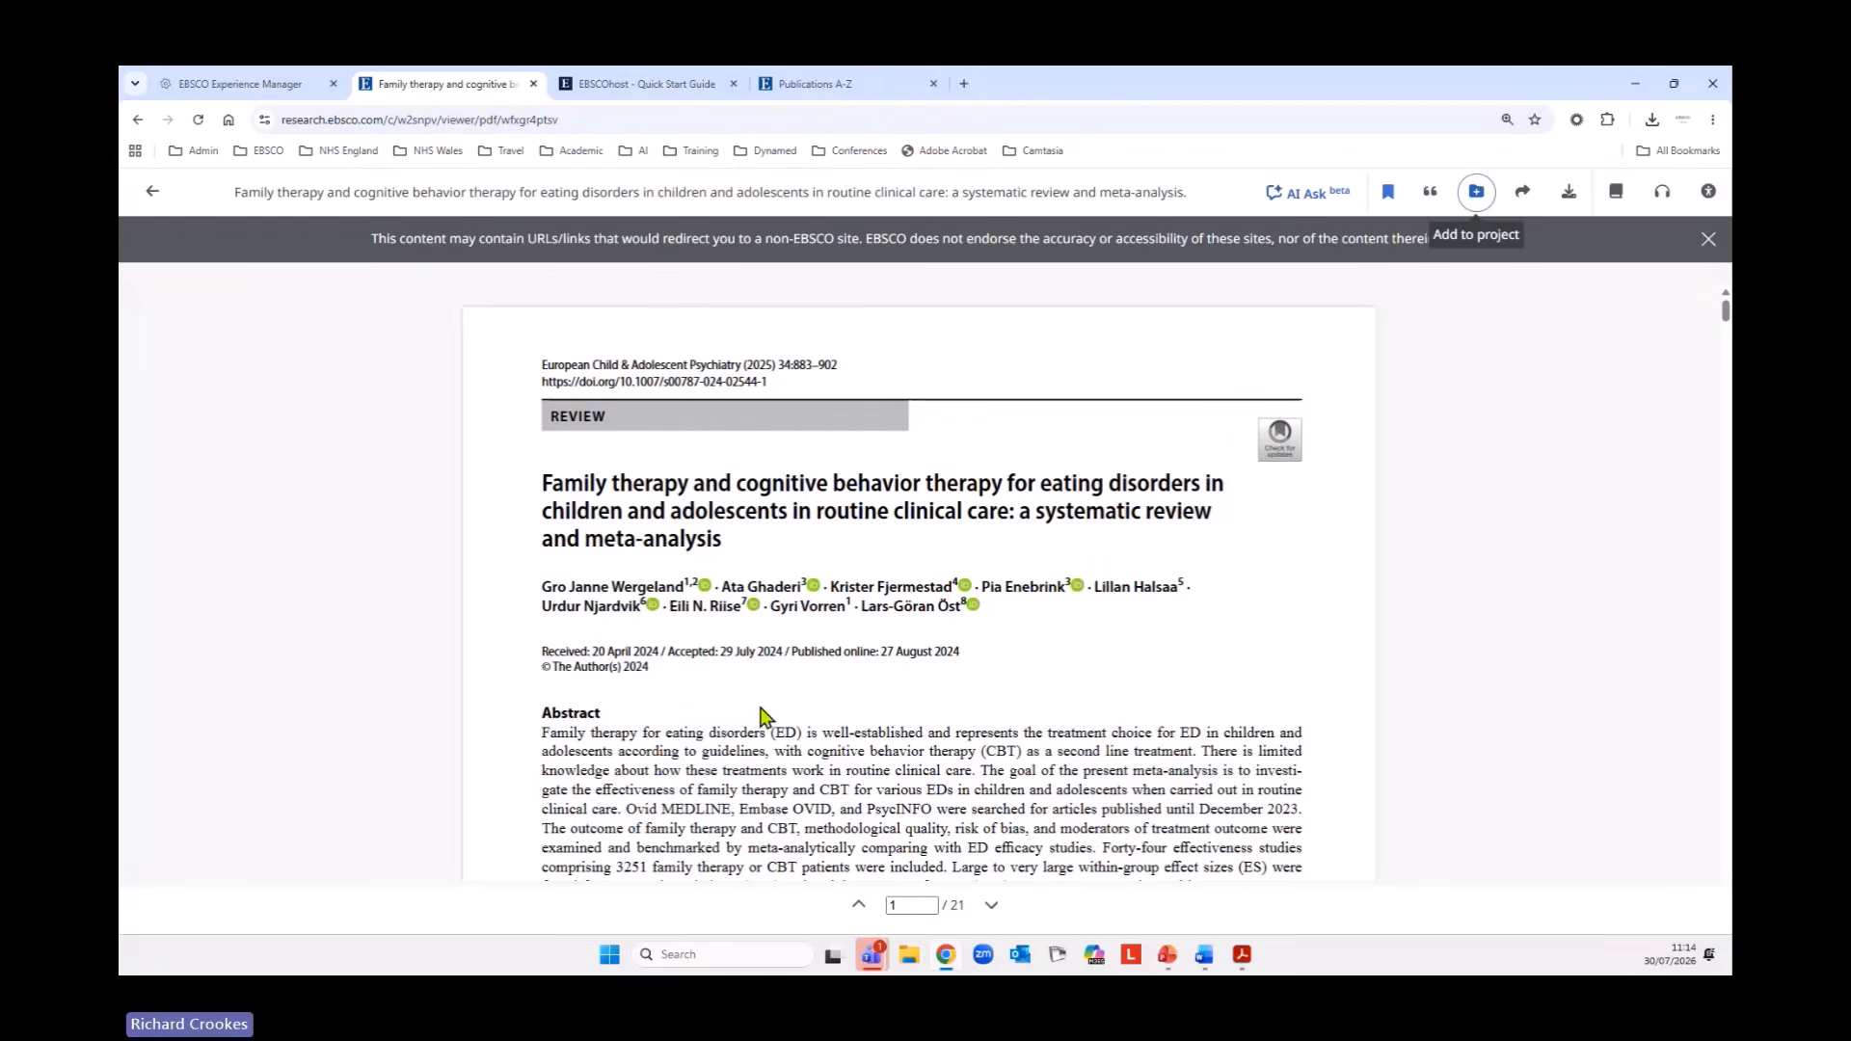
Create a share link for the article, and in its email options keep the detailed citation display and include the abstract.
{"action": "left_click", "coordinate": [1527, 193]}
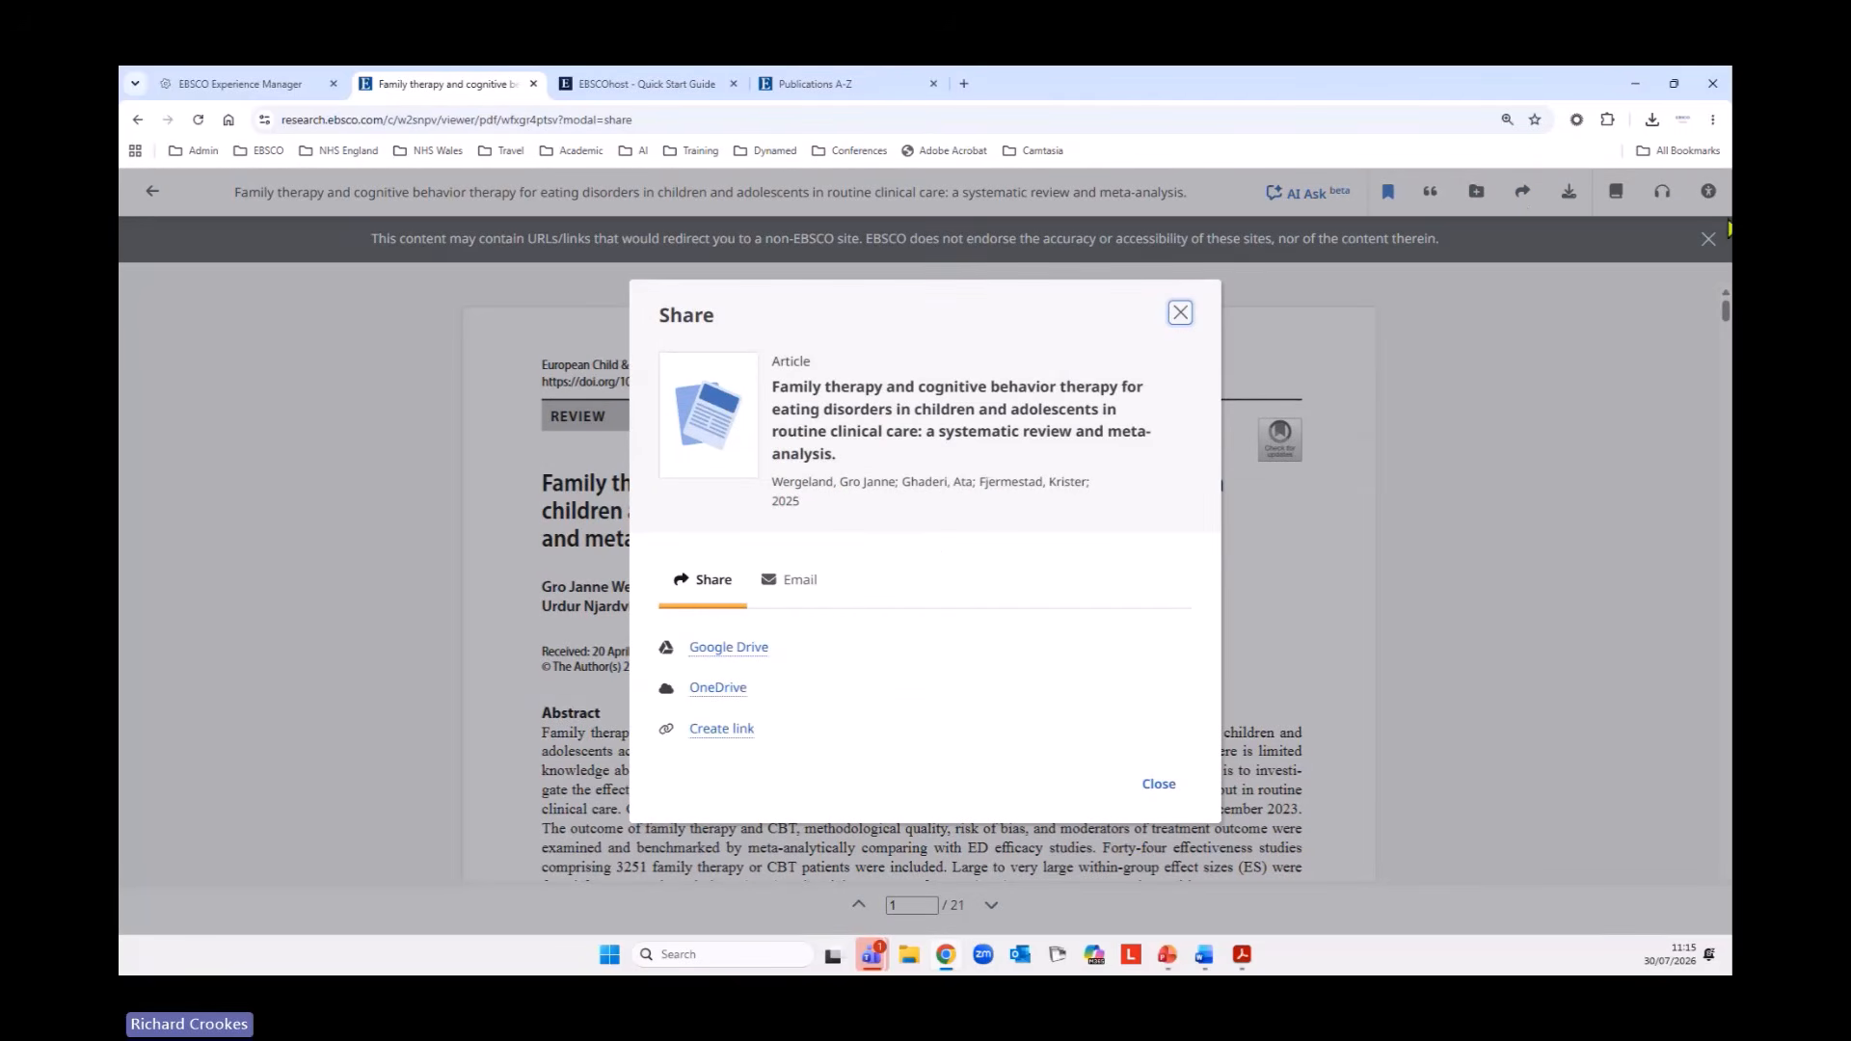
{"action": "left_click", "coordinate": [726, 730]}
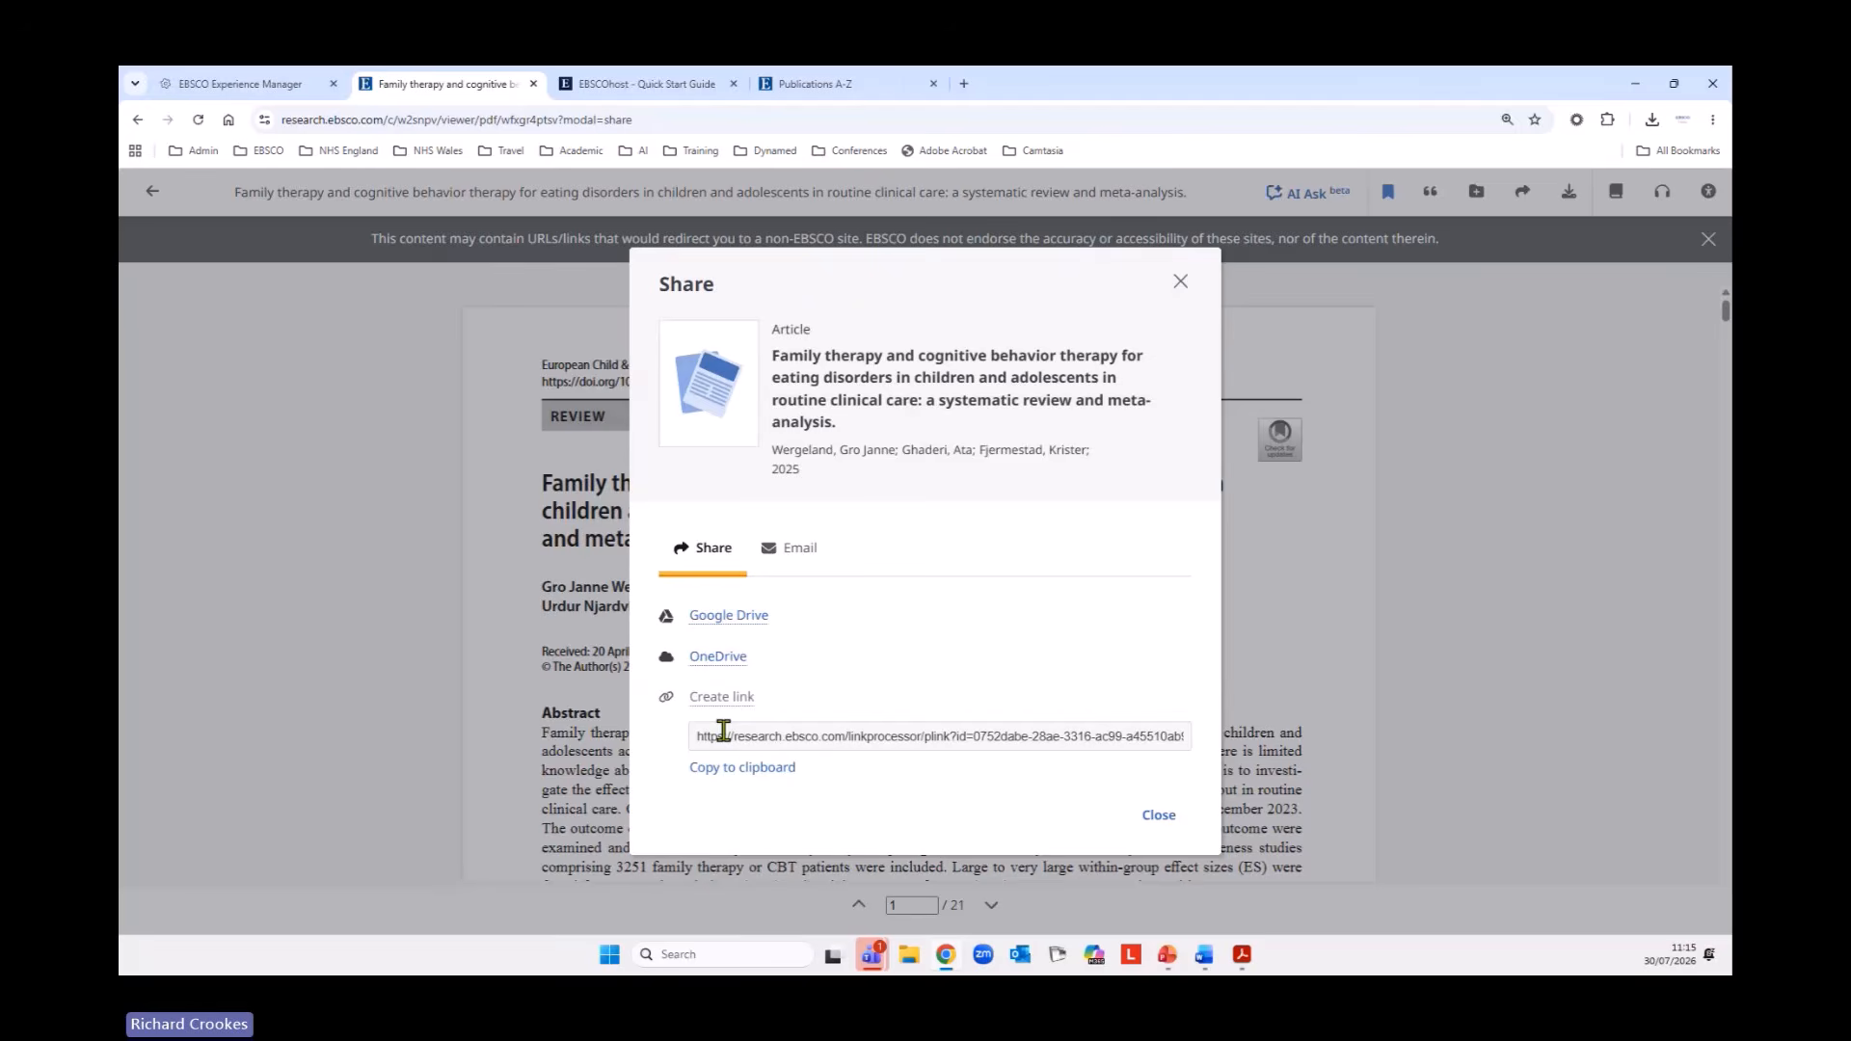
{"action": "left_click", "coordinate": [827, 559]}
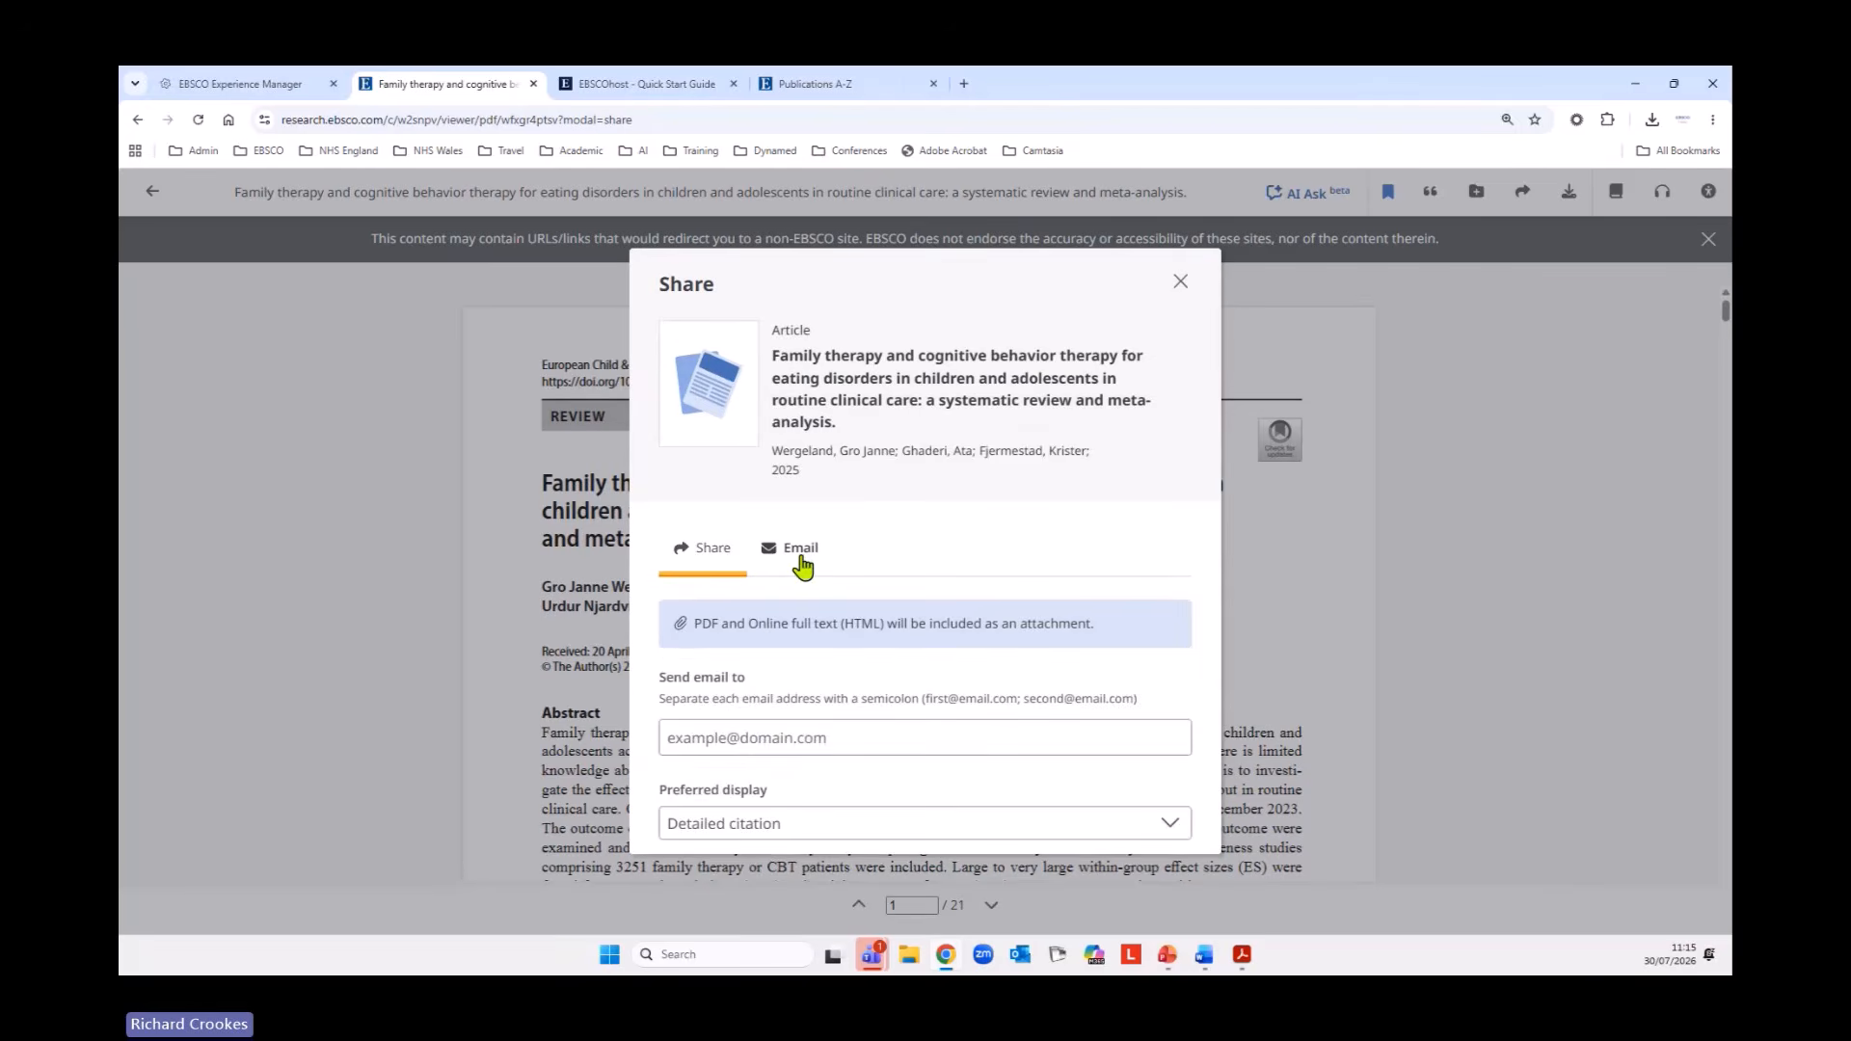
{"action": "scroll", "coordinate": [1073, 622], "scroll_direction": "down", "scroll_amount": 3}
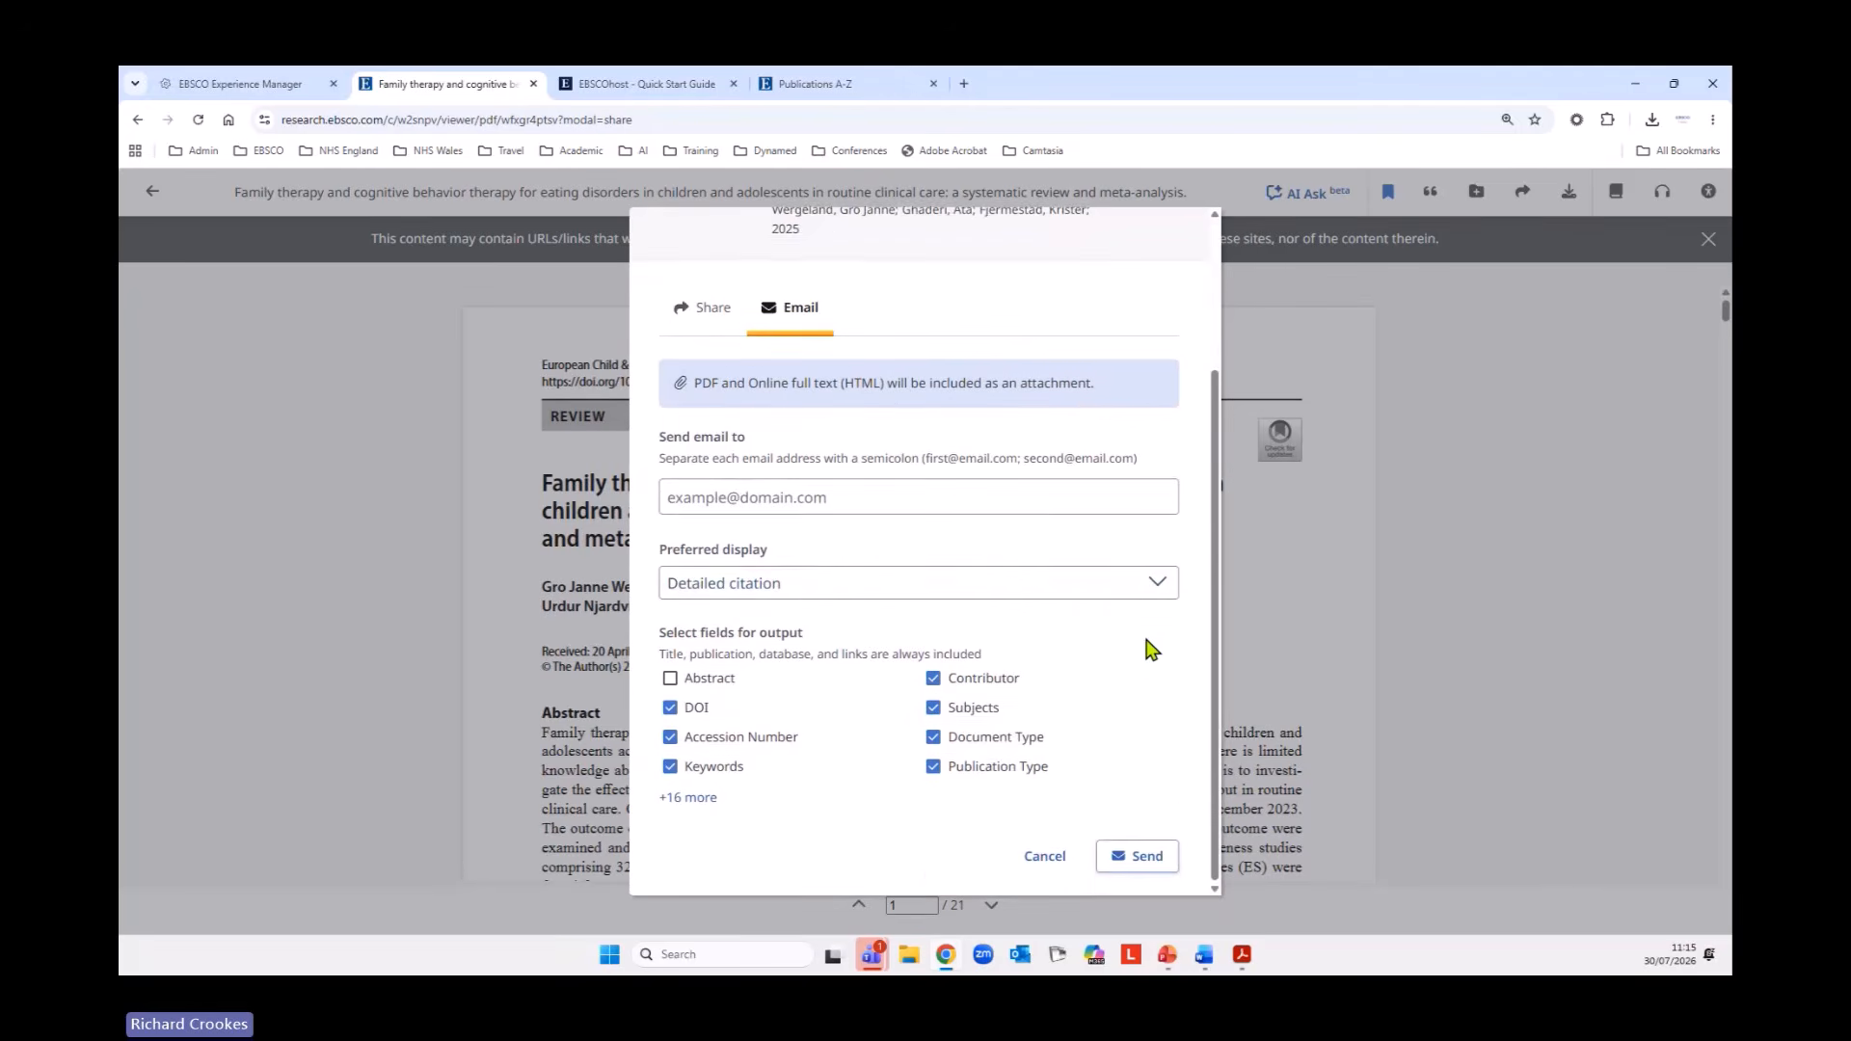
{"action": "left_click", "coordinate": [1175, 582]}
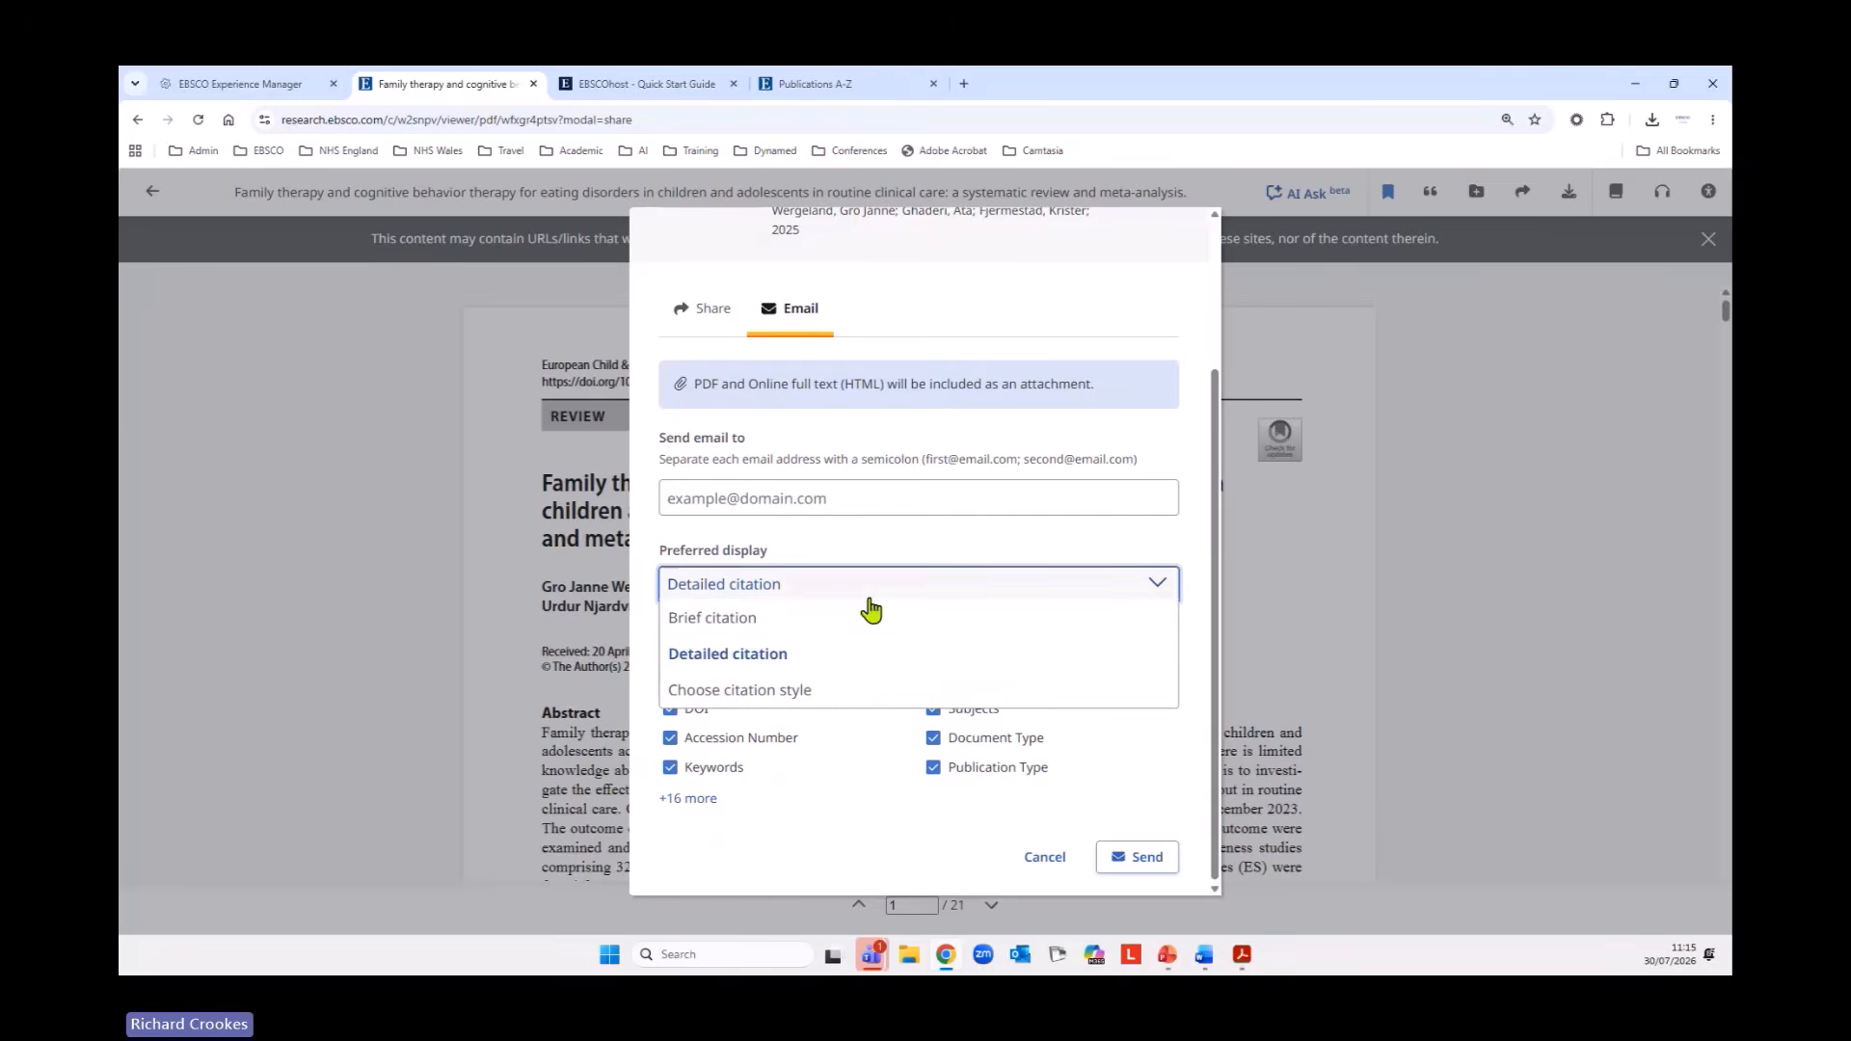
{"action": "left_click", "coordinate": [1157, 583]}
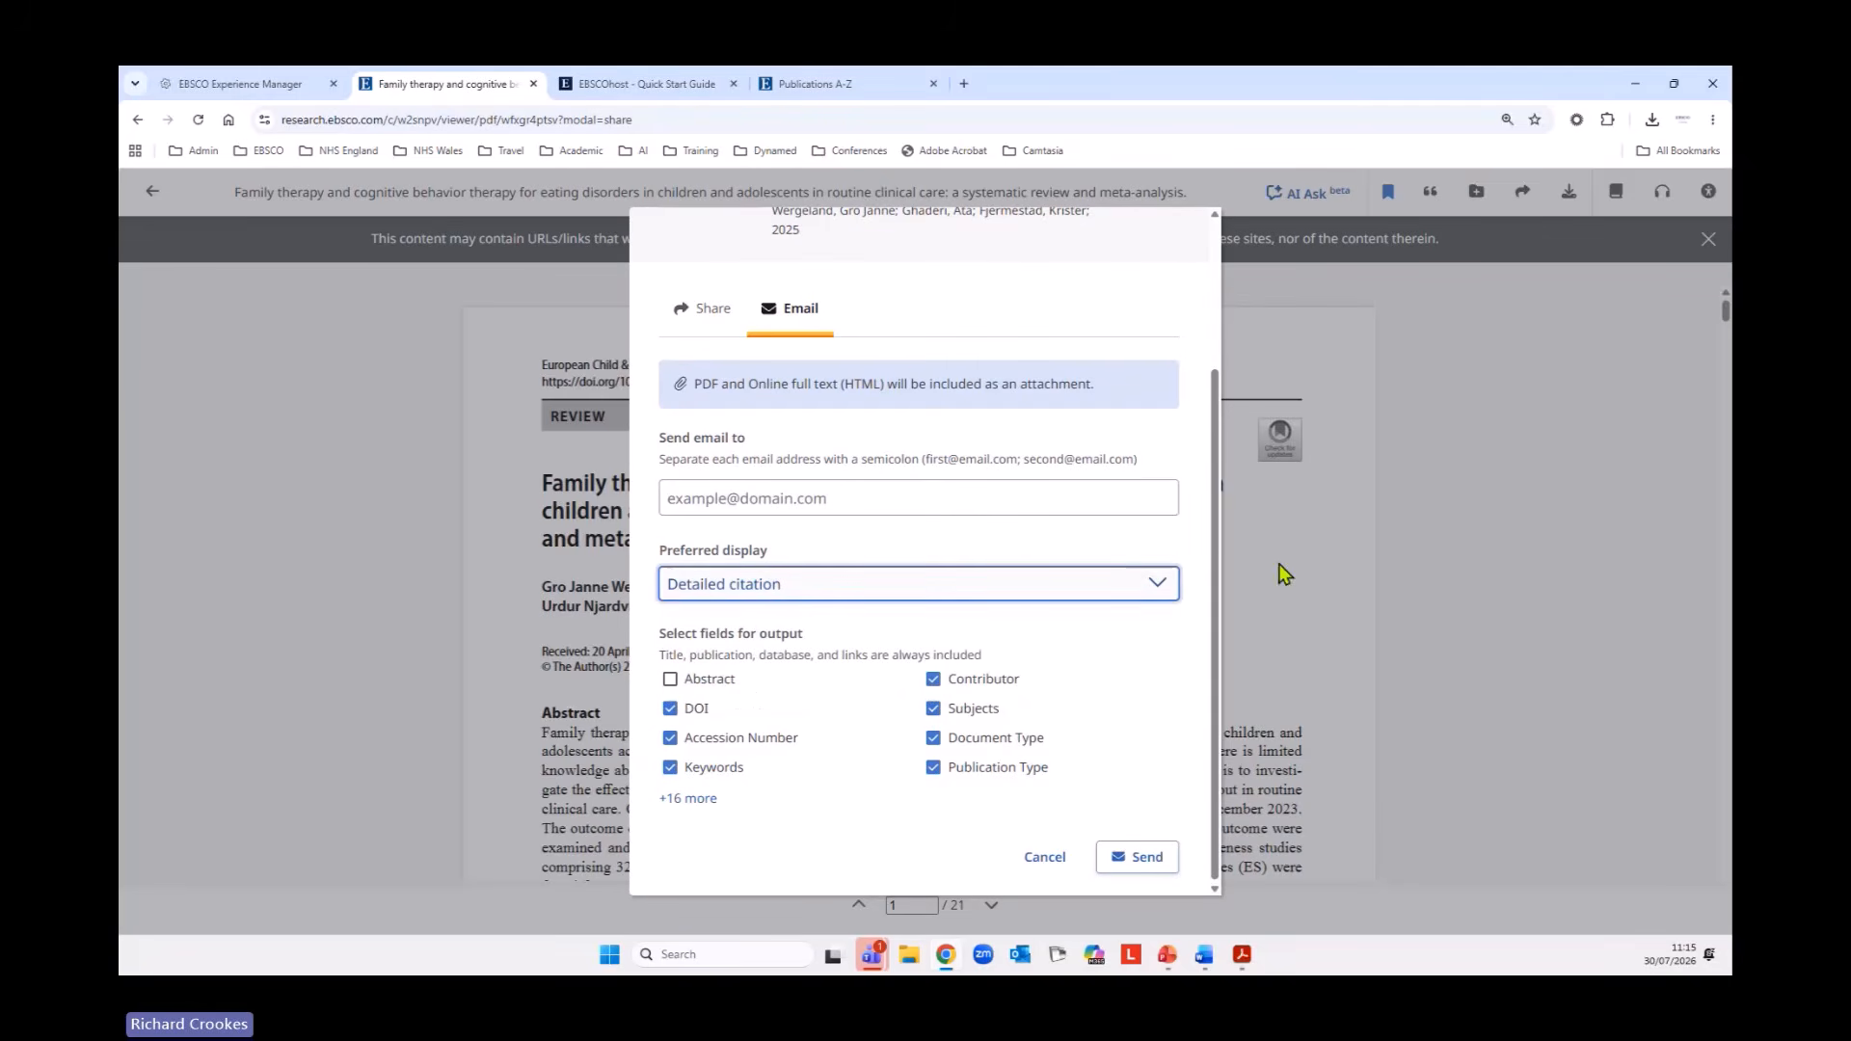
{"action": "left_click", "coordinate": [671, 681]}
{"action": "left_click", "coordinate": [672, 679]}
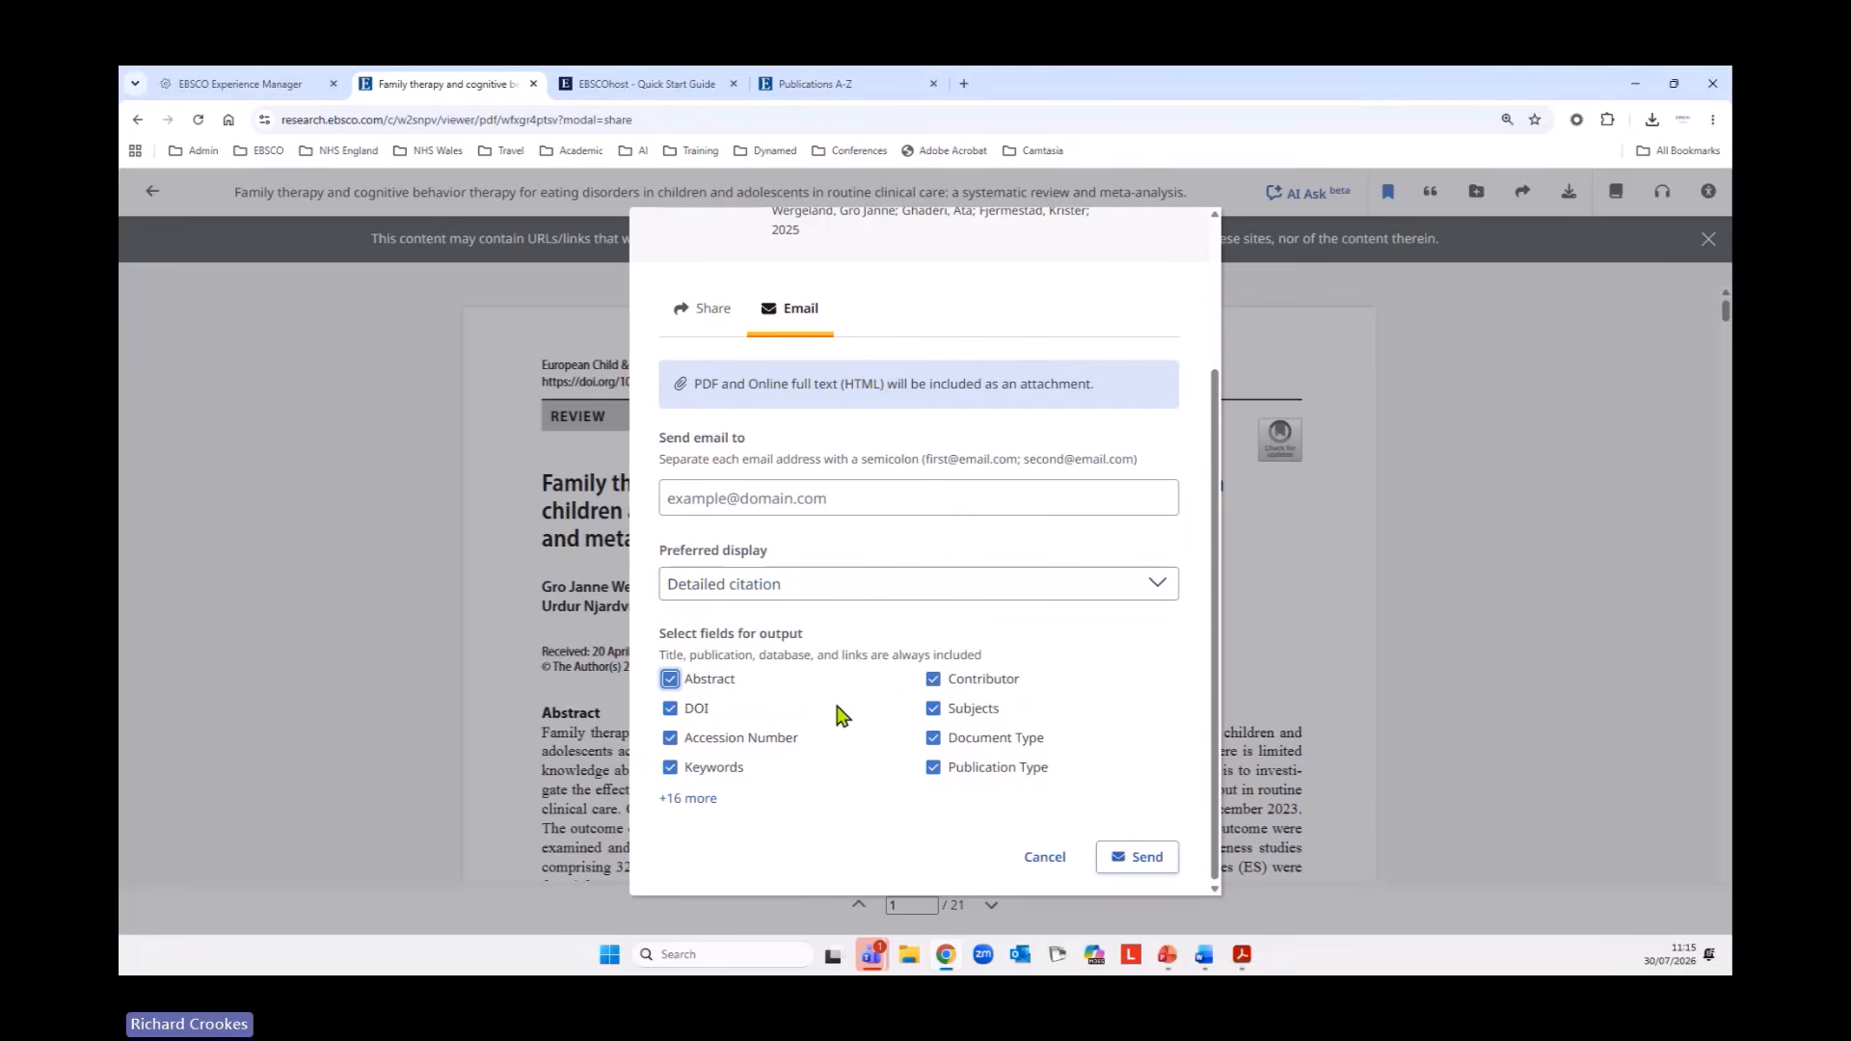
Expand the full list of output fields for the article email and deselect Document Type.
{"action": "left_click", "coordinate": [693, 799]}
{"action": "scroll", "coordinate": [853, 685], "scroll_direction": "down", "scroll_amount": 2}
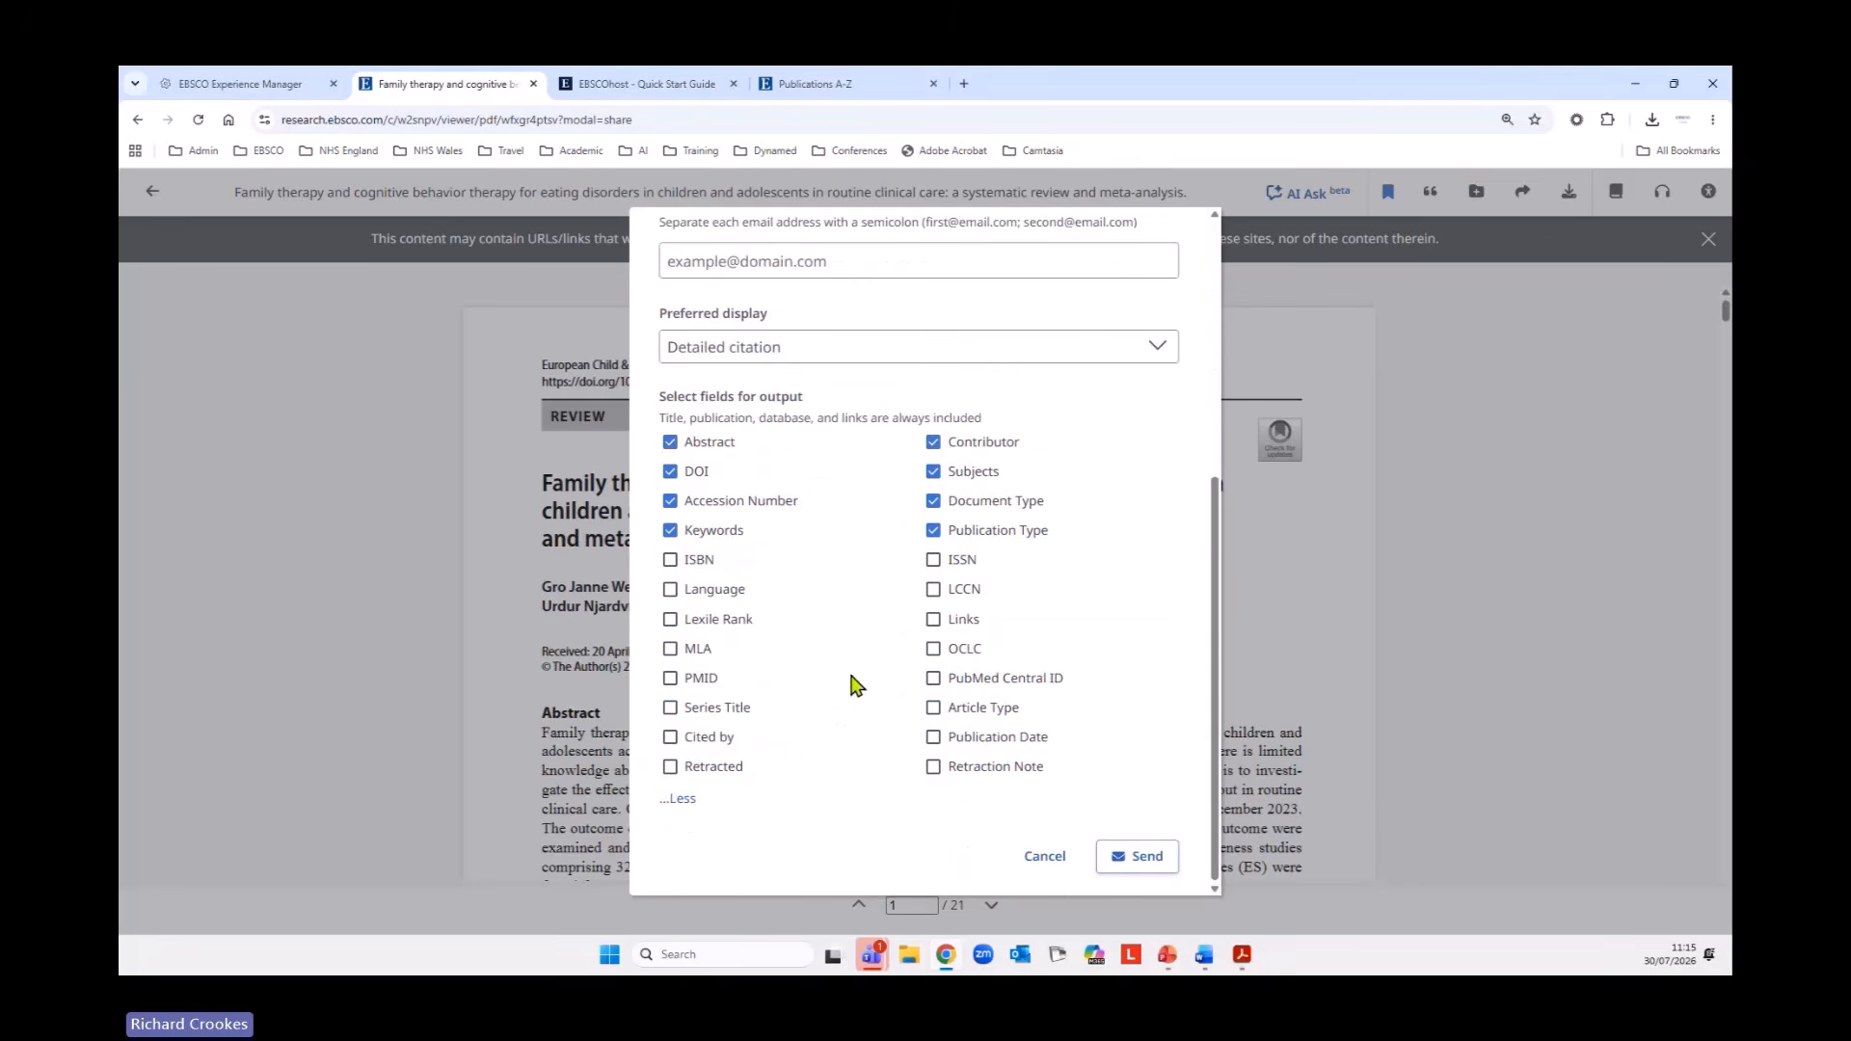
{"action": "left_click", "coordinate": [934, 500]}
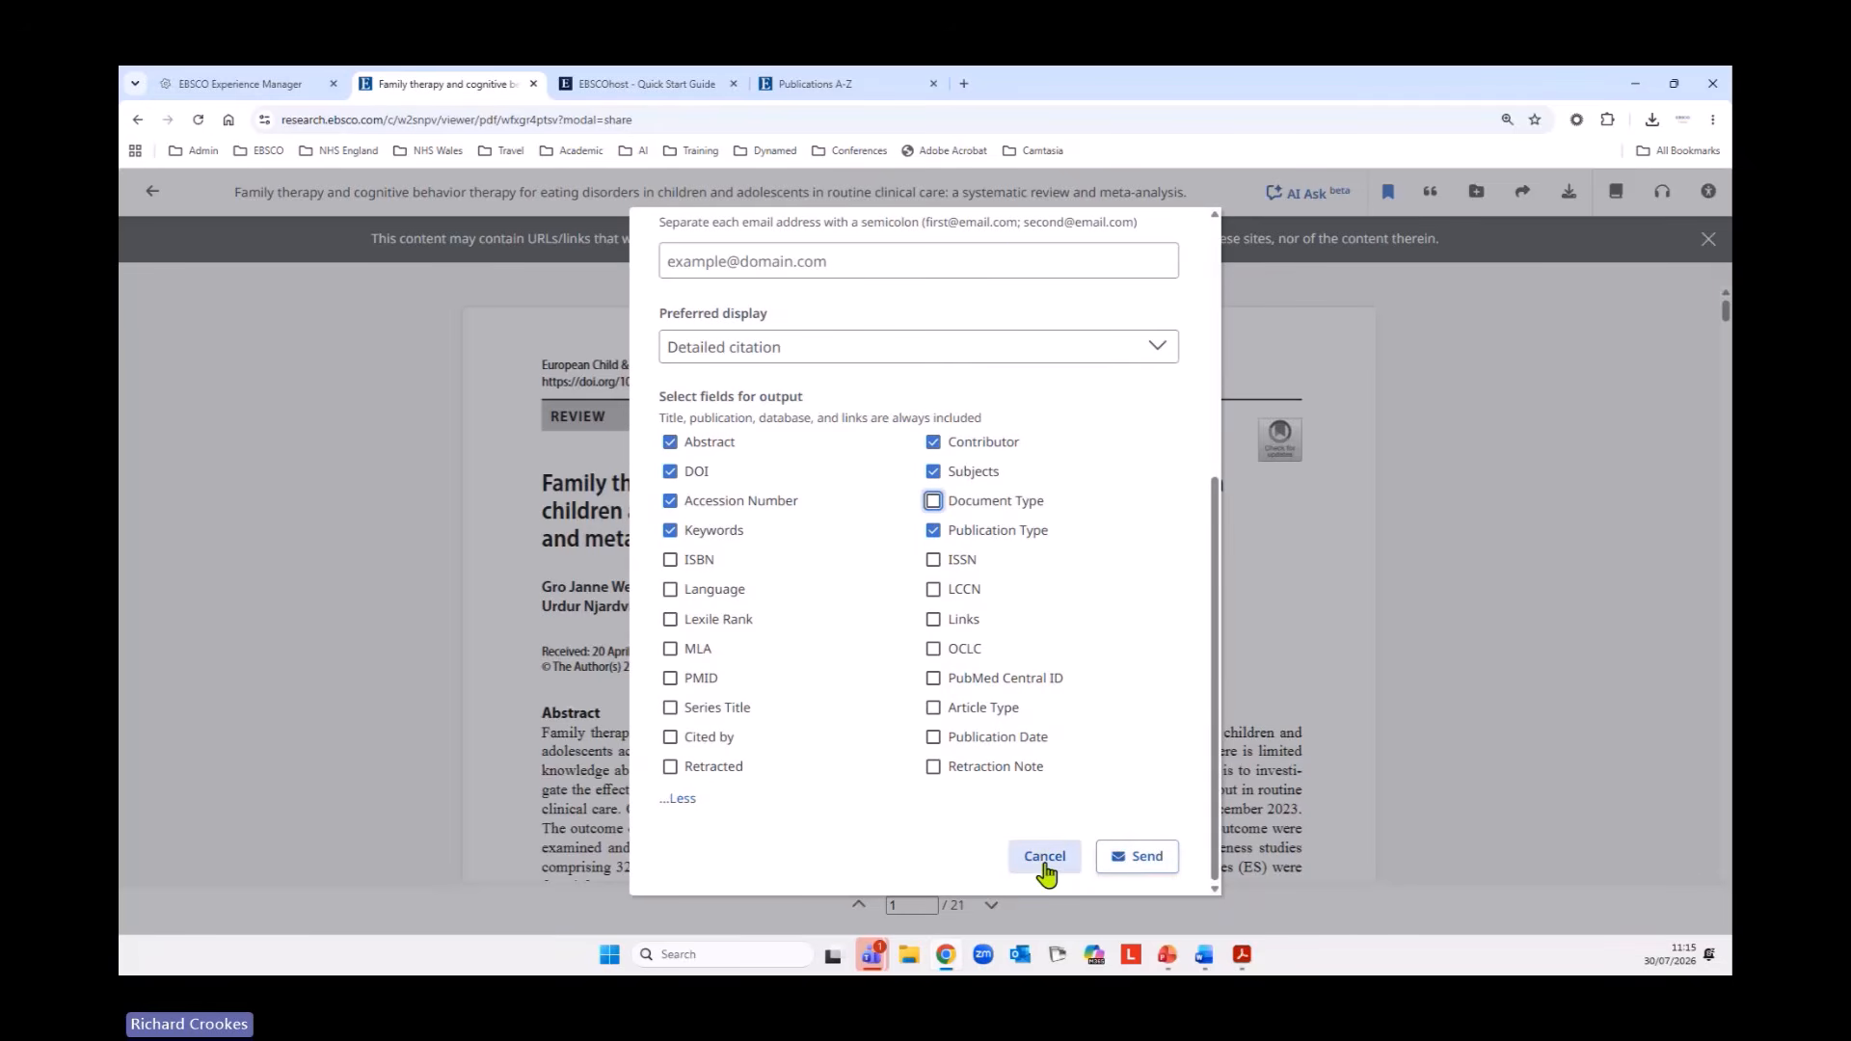
Try the citation style display for the email, switch it to Brief citation with the abstract included, and cancel without sending.
{"action": "left_click", "coordinate": [883, 349]}
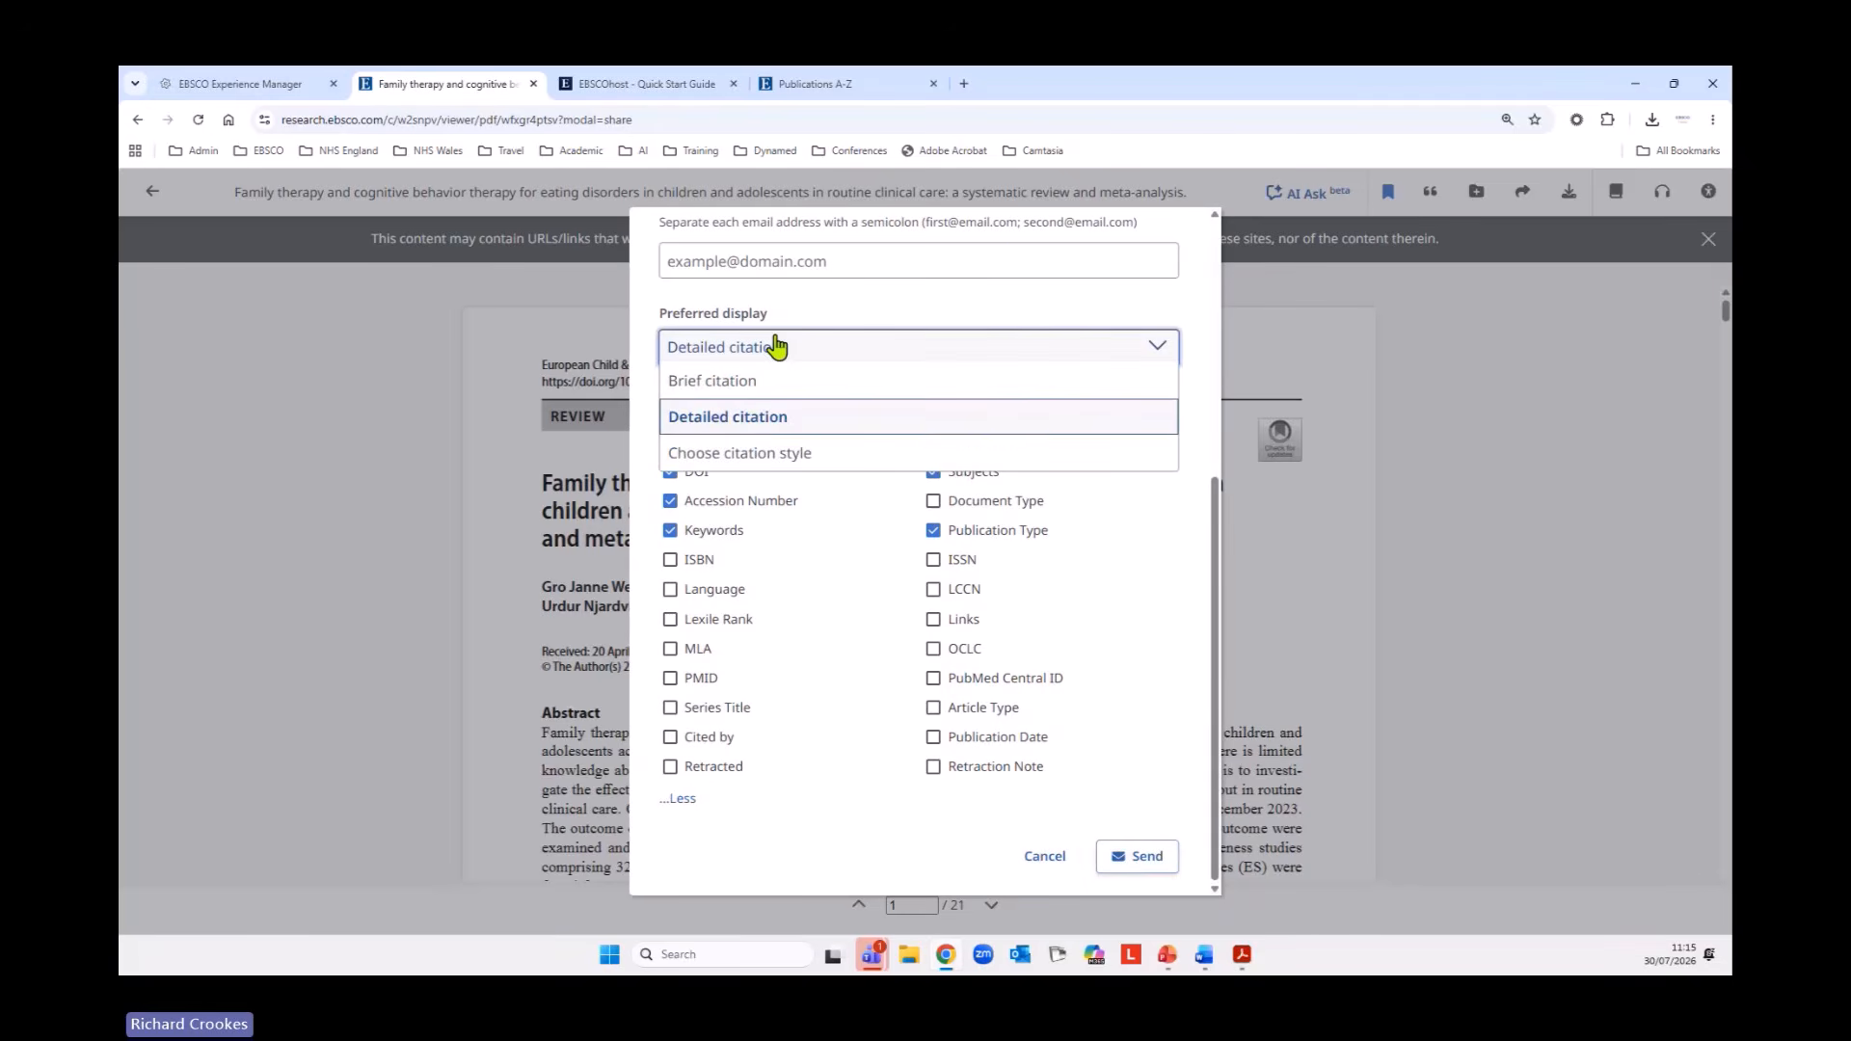
{"action": "left_click", "coordinate": [712, 461]}
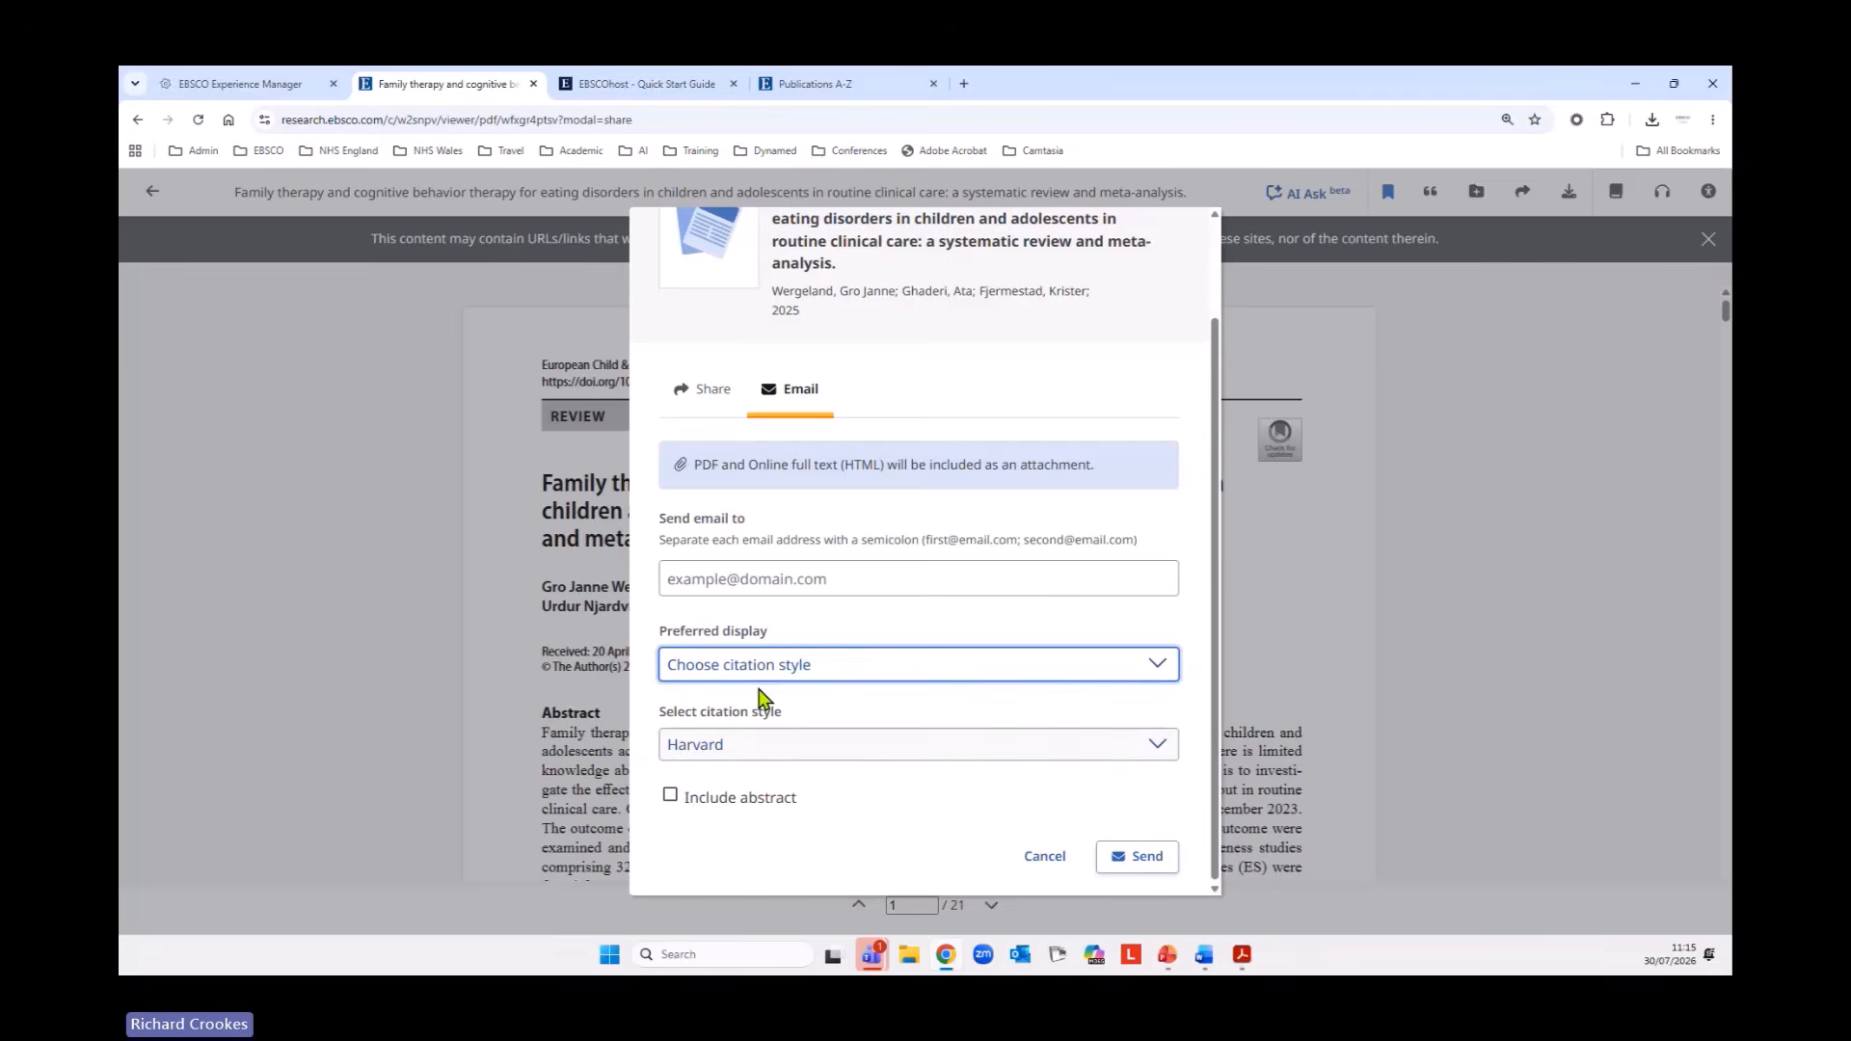
{"action": "left_click", "coordinate": [759, 679]}
{"action": "left_click", "coordinate": [747, 705]}
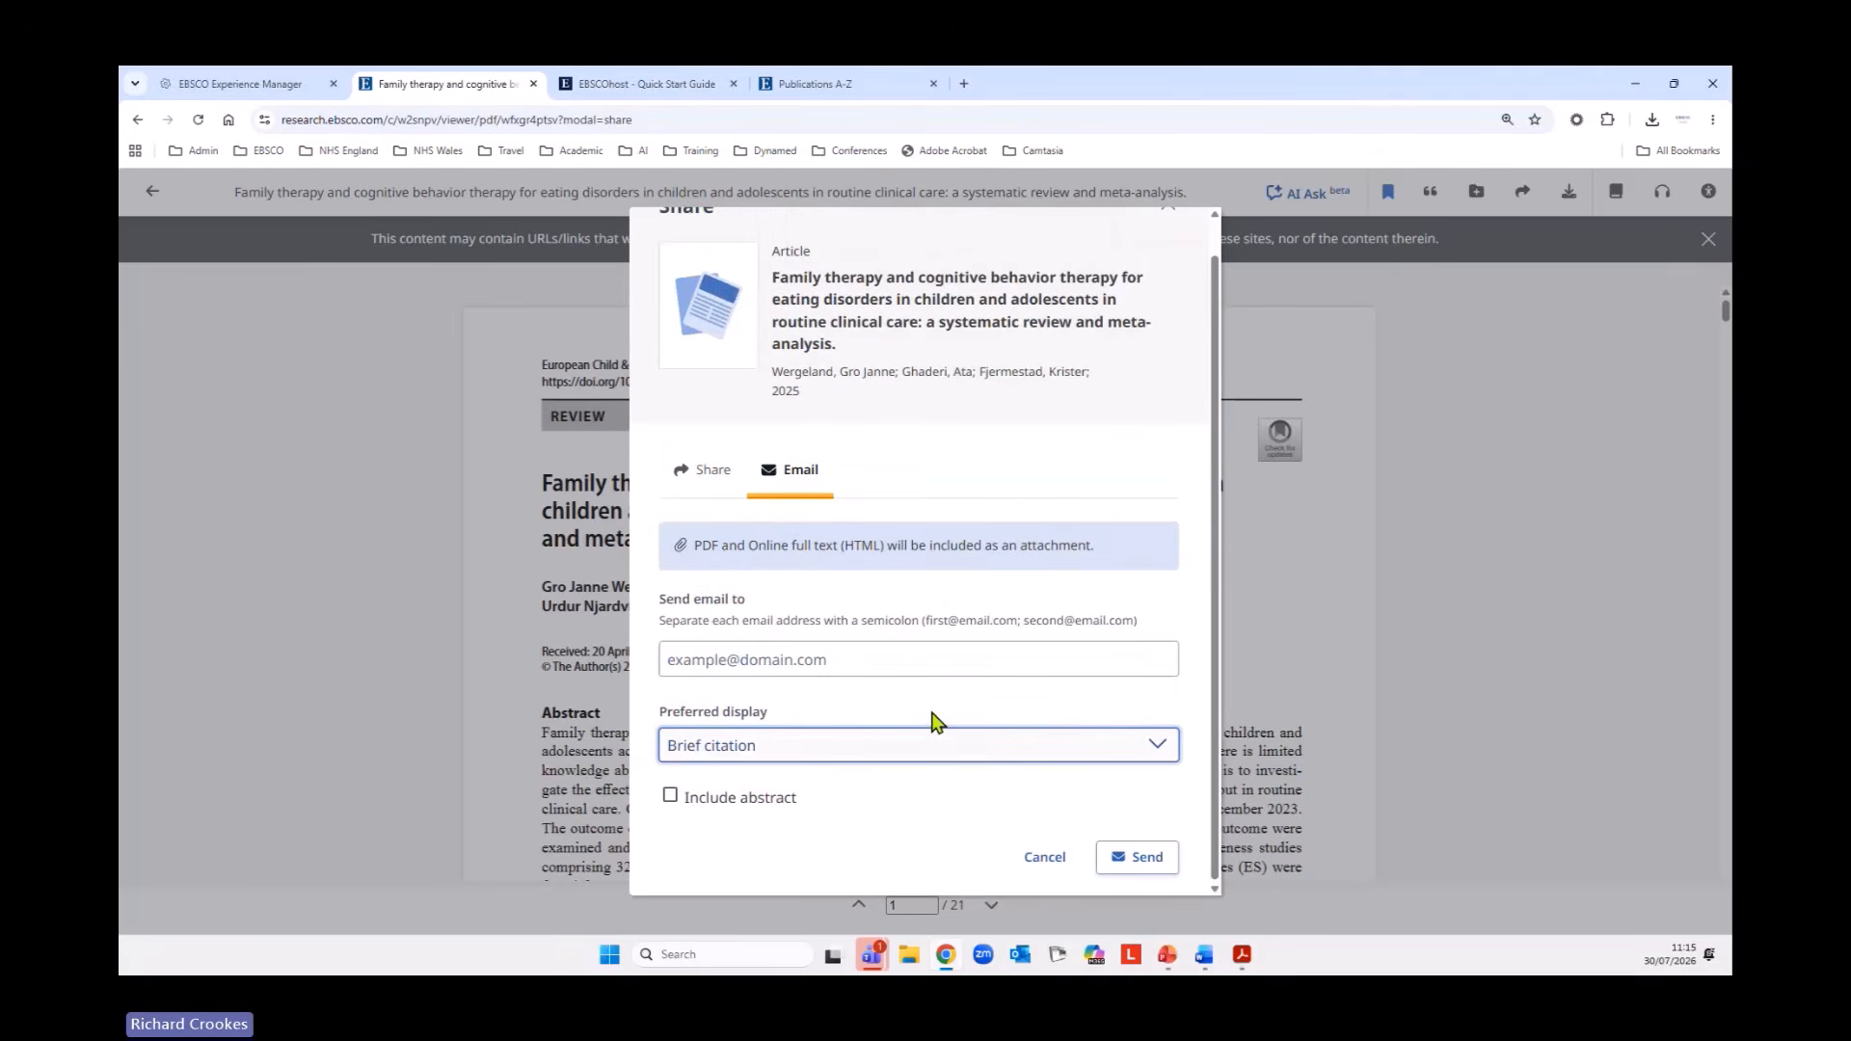
{"action": "left_click", "coordinate": [670, 796]}
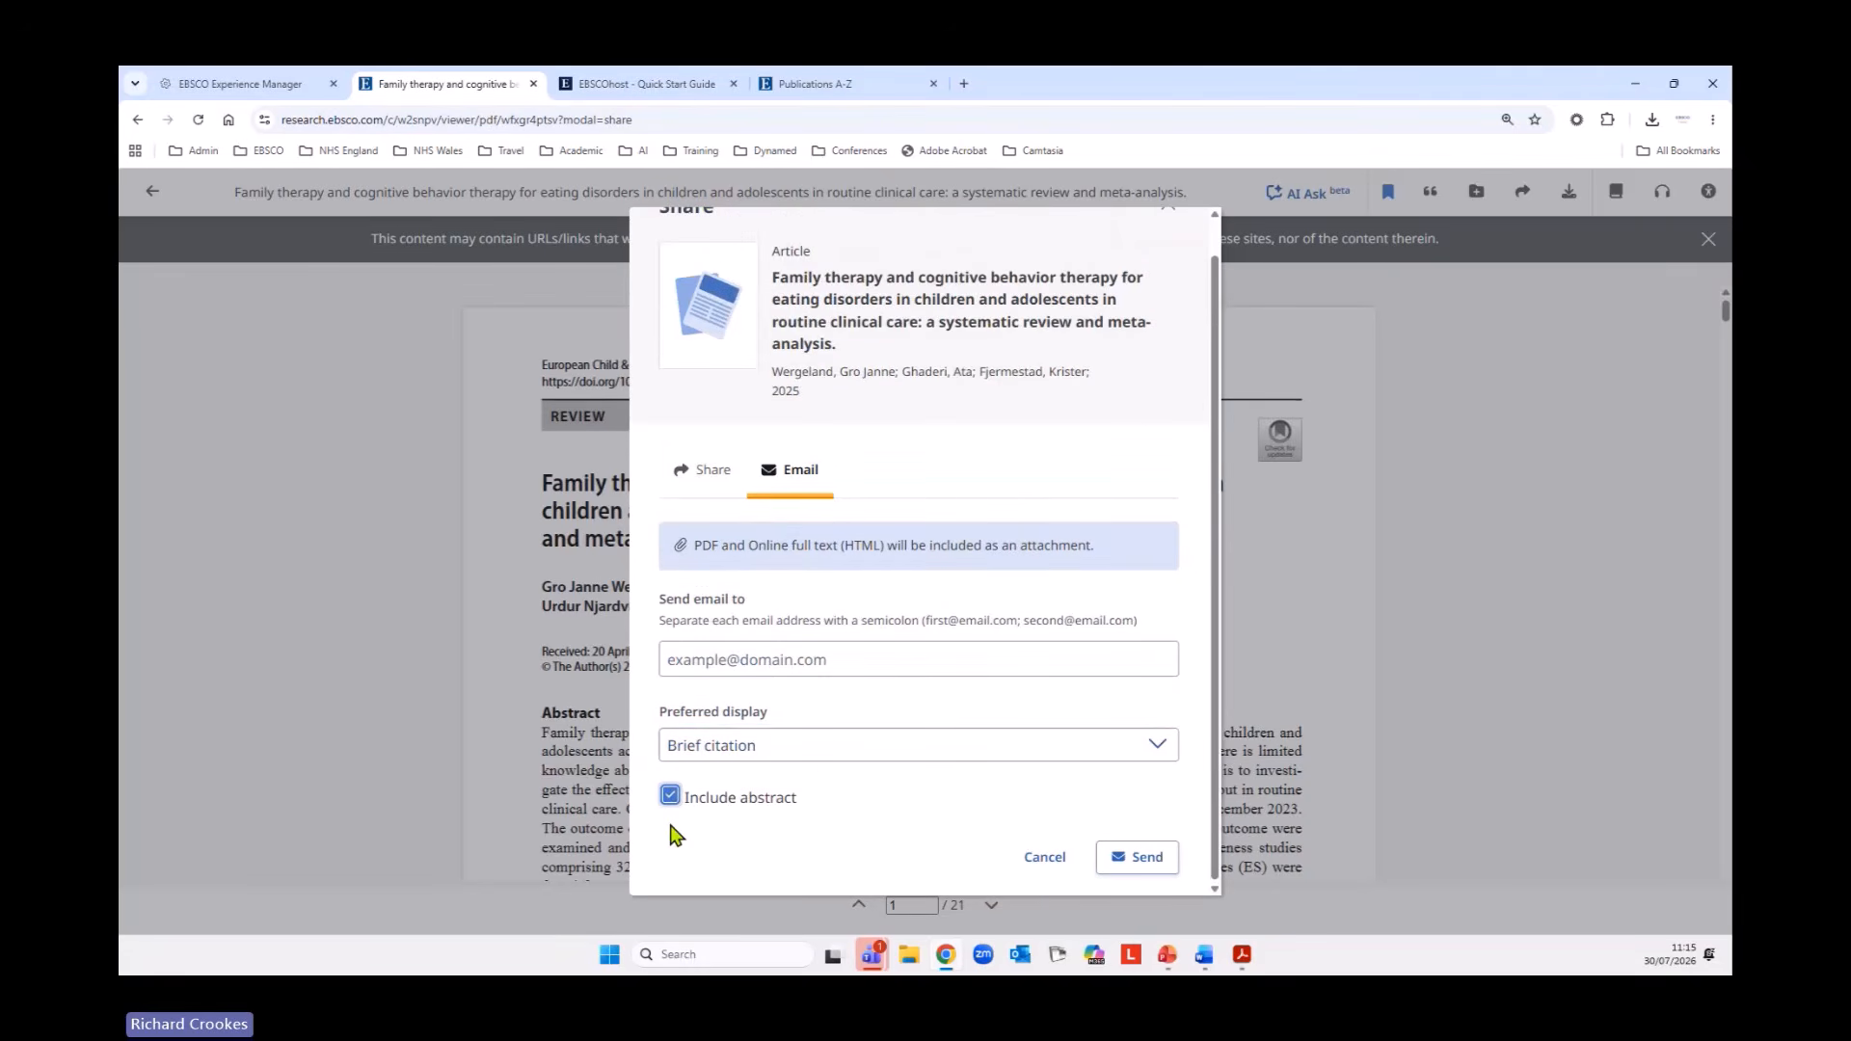
{"action": "left_click", "coordinate": [1043, 857]}
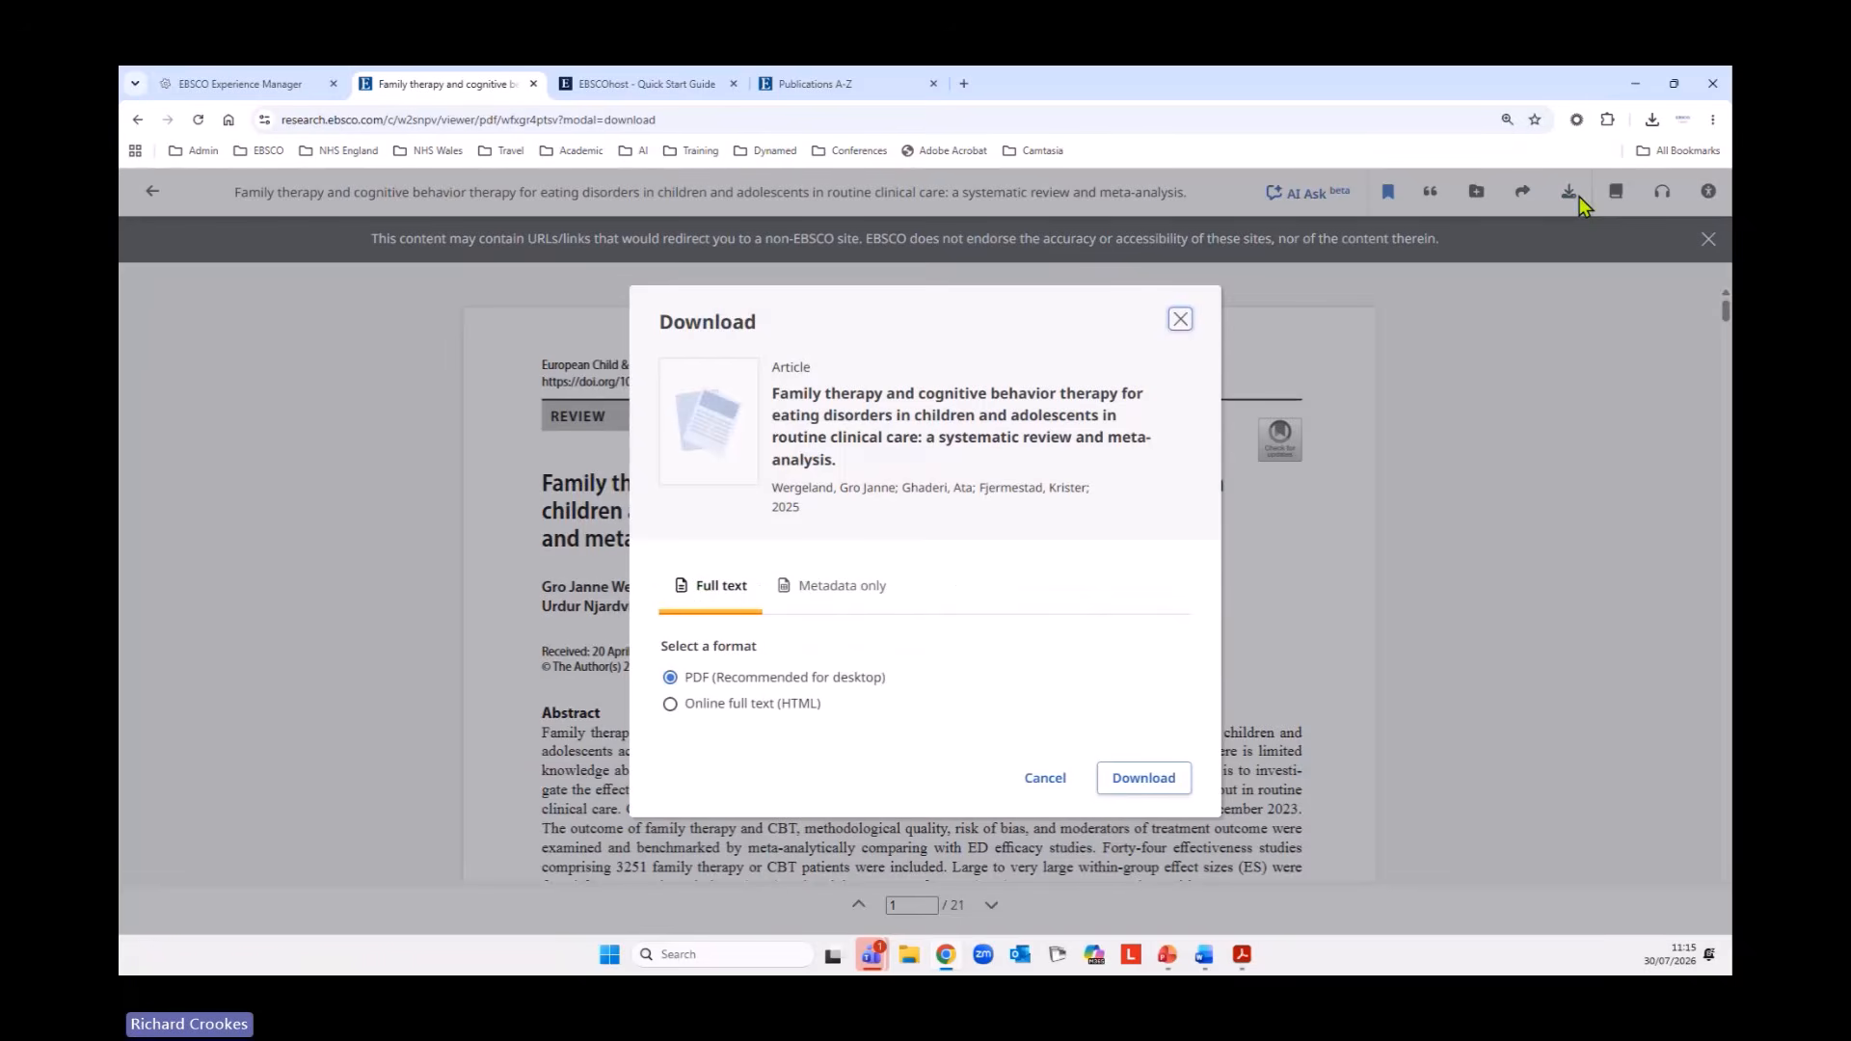
View the article's full-text and metadata-only download formats and close the download options without downloading.
{"action": "left_click", "coordinate": [1578, 195]}
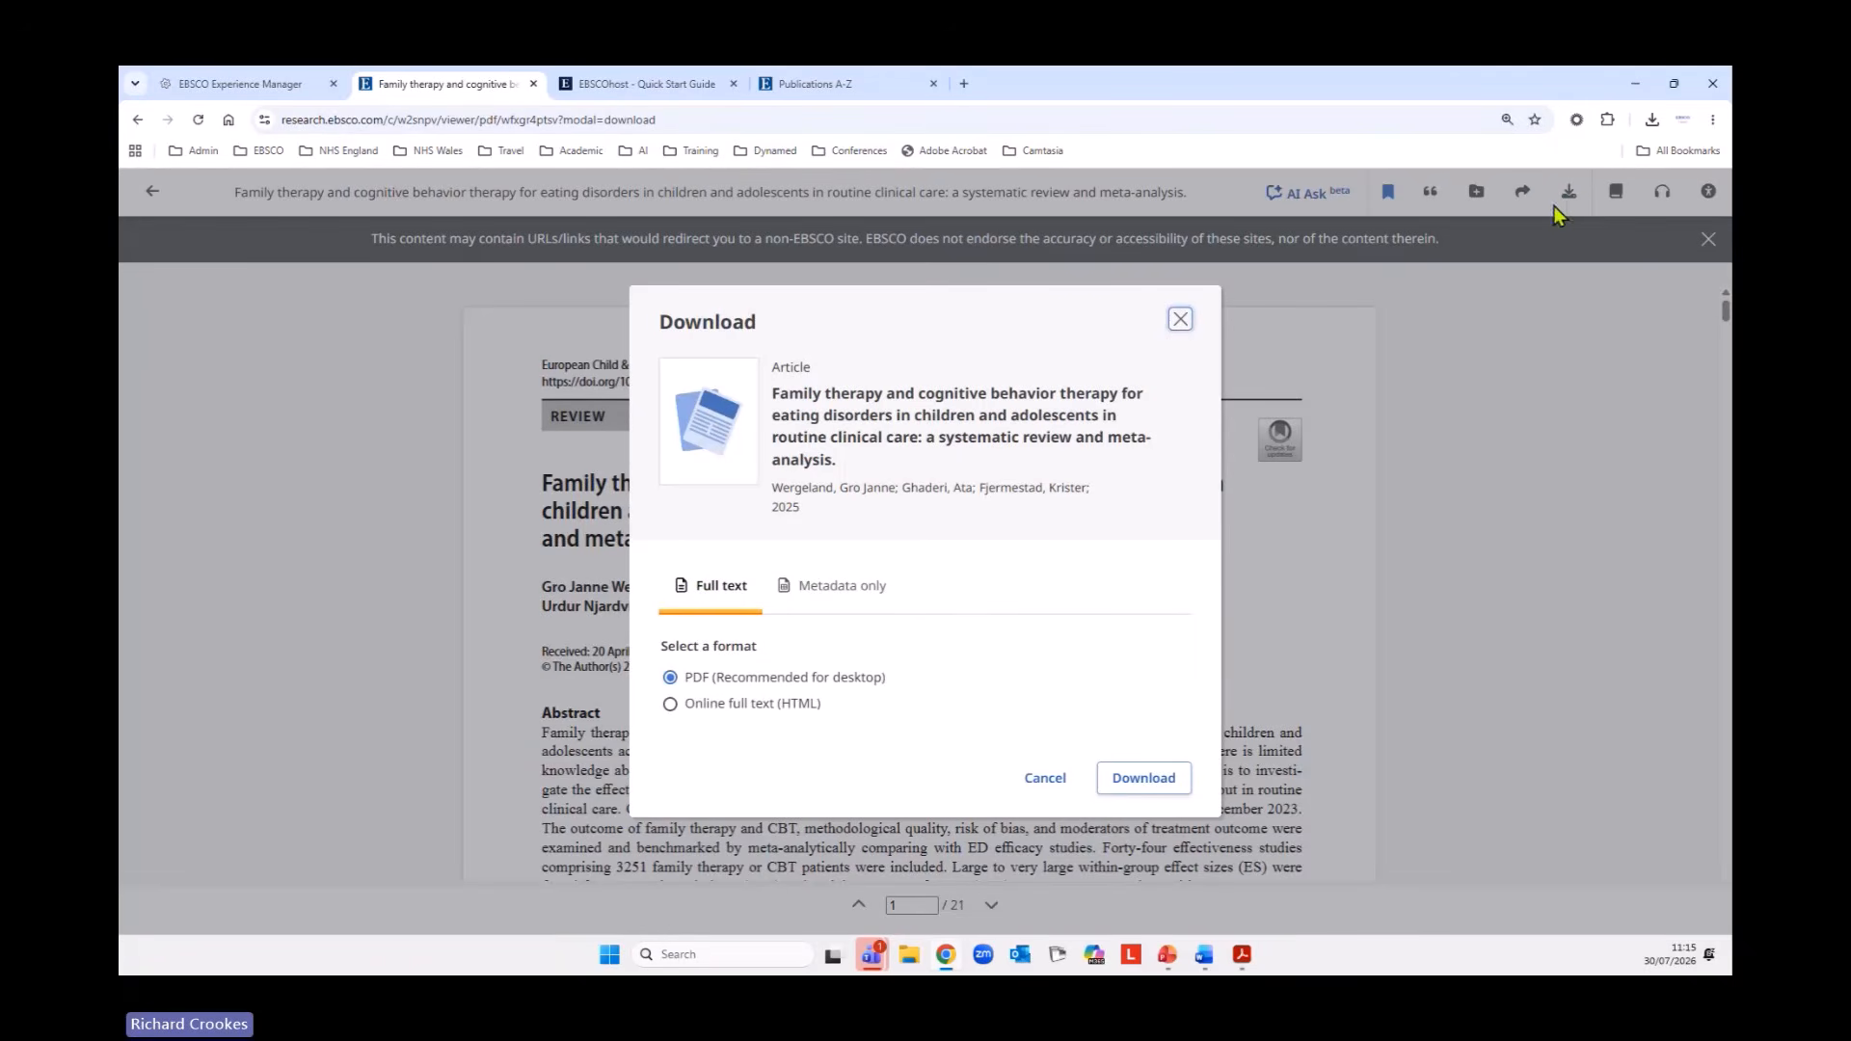
{"action": "left_click", "coordinate": [828, 598]}
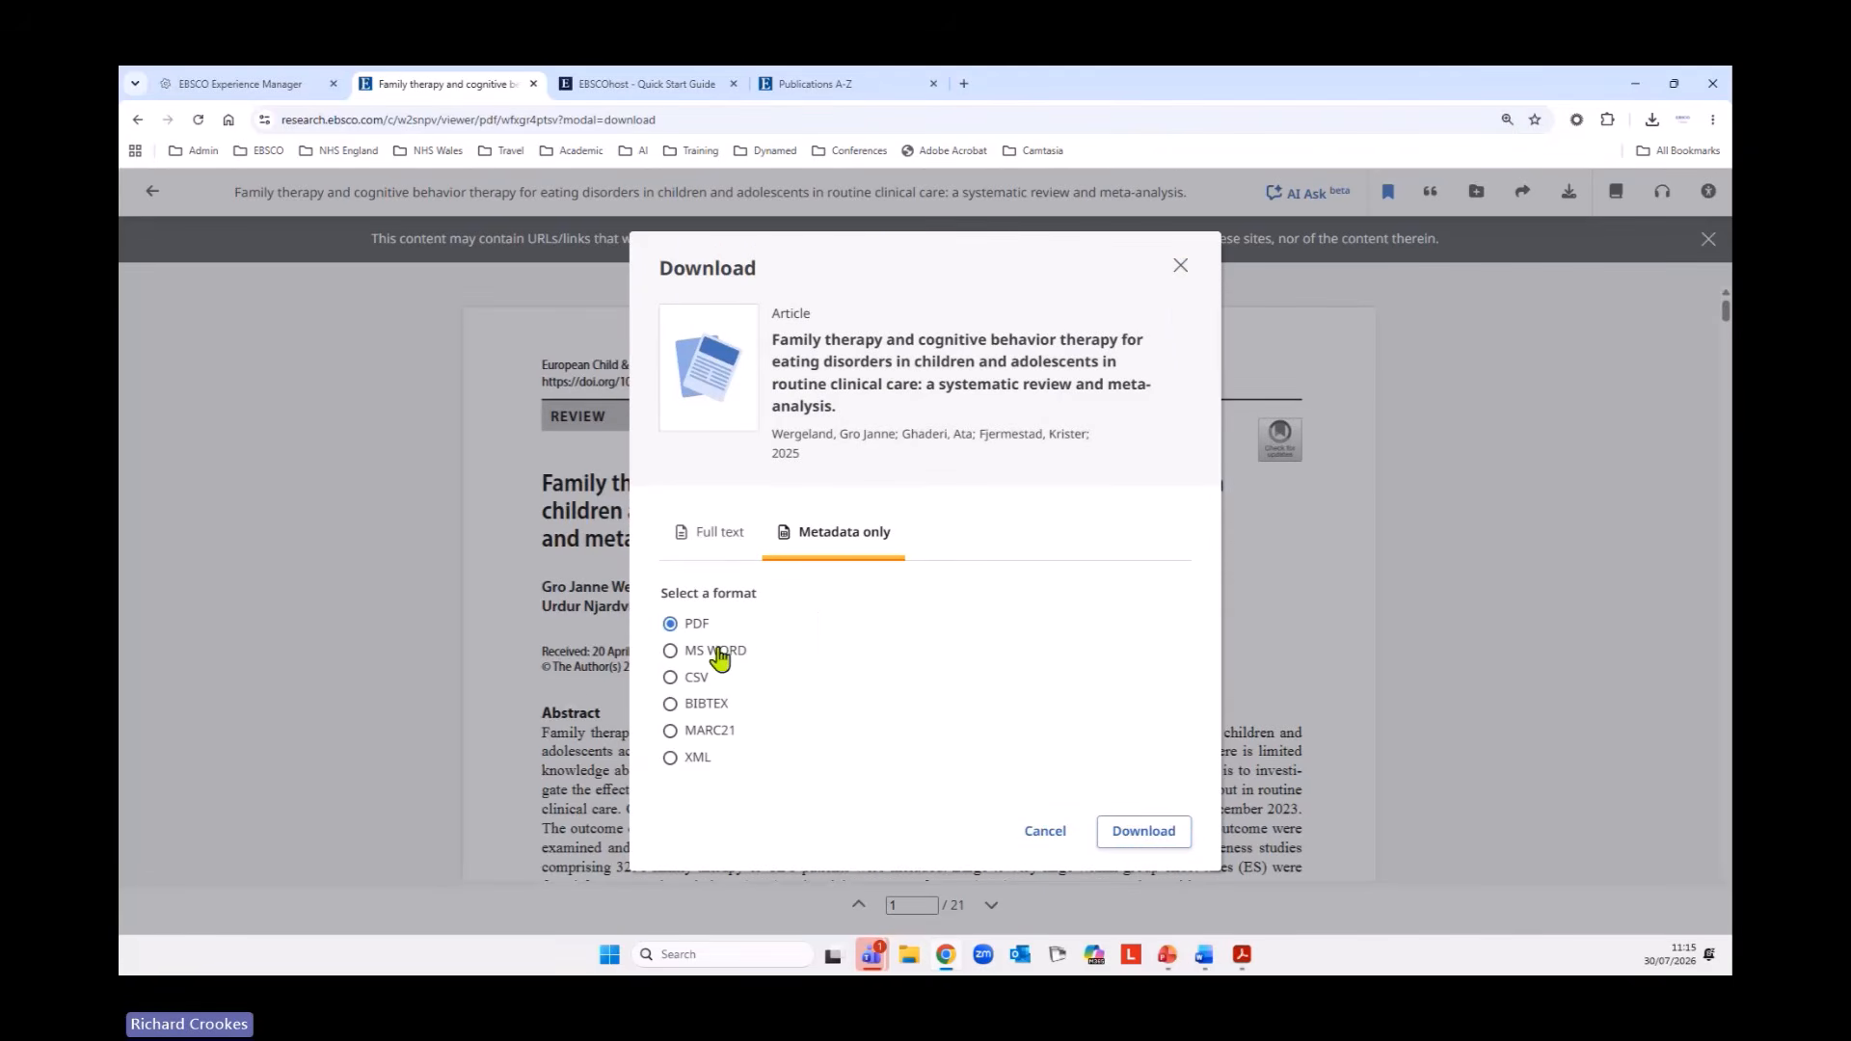
{"action": "left_click", "coordinate": [1043, 833]}
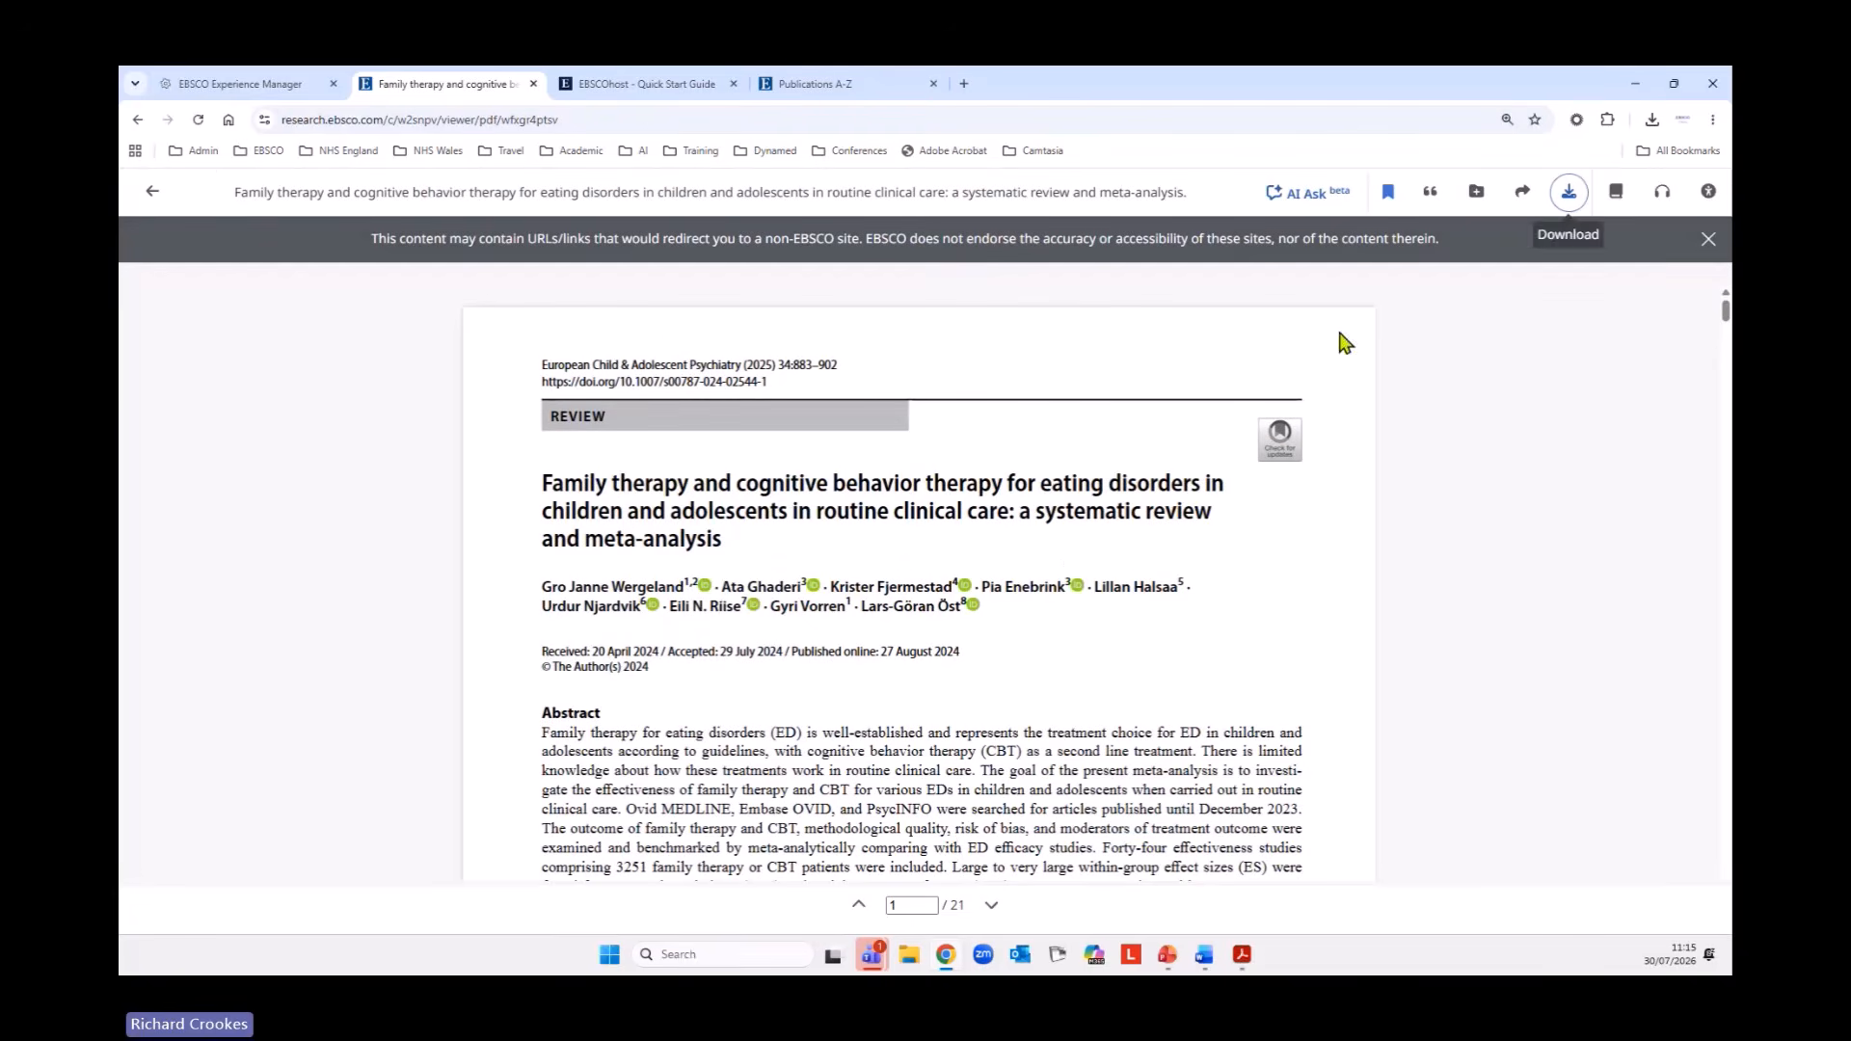
Show the publication contents beside the article, leave the PDF viewer and return to the search results.
{"action": "left_click", "coordinate": [1615, 193]}
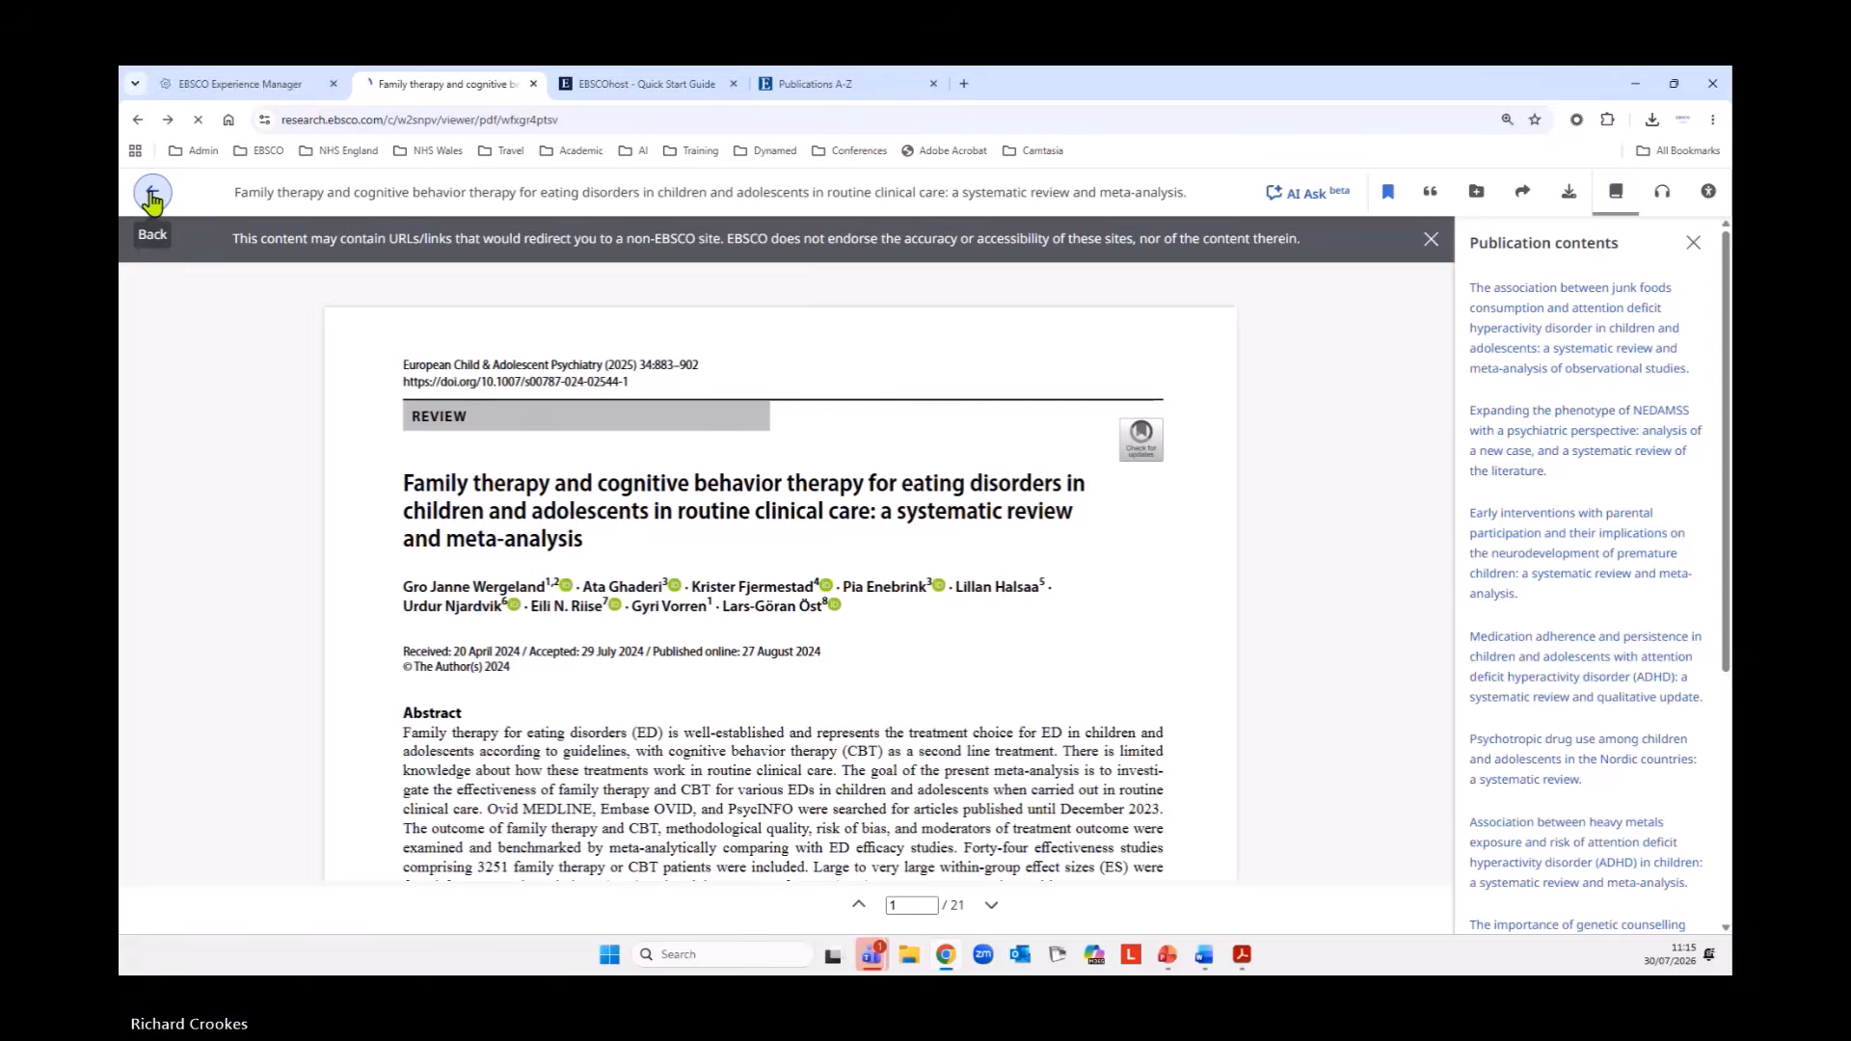
{"action": "left_click", "coordinate": [151, 200]}
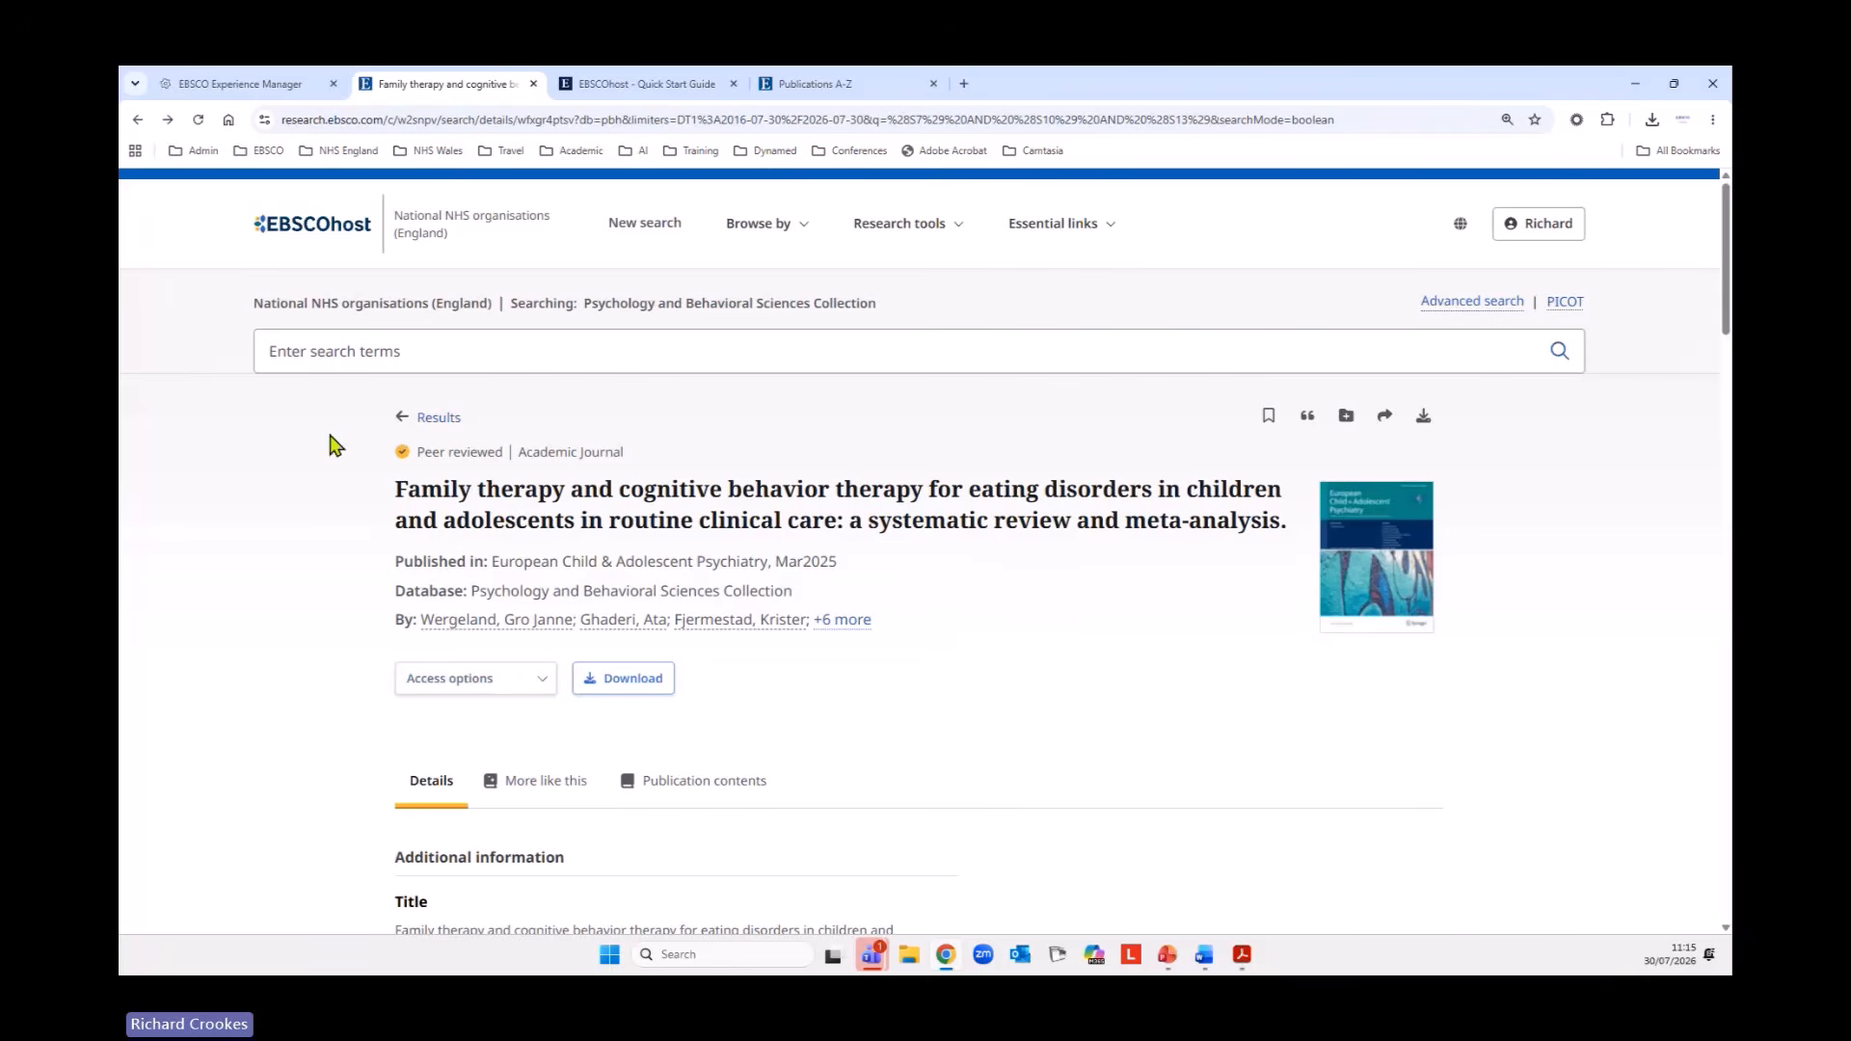
{"action": "left_click", "coordinate": [420, 416]}
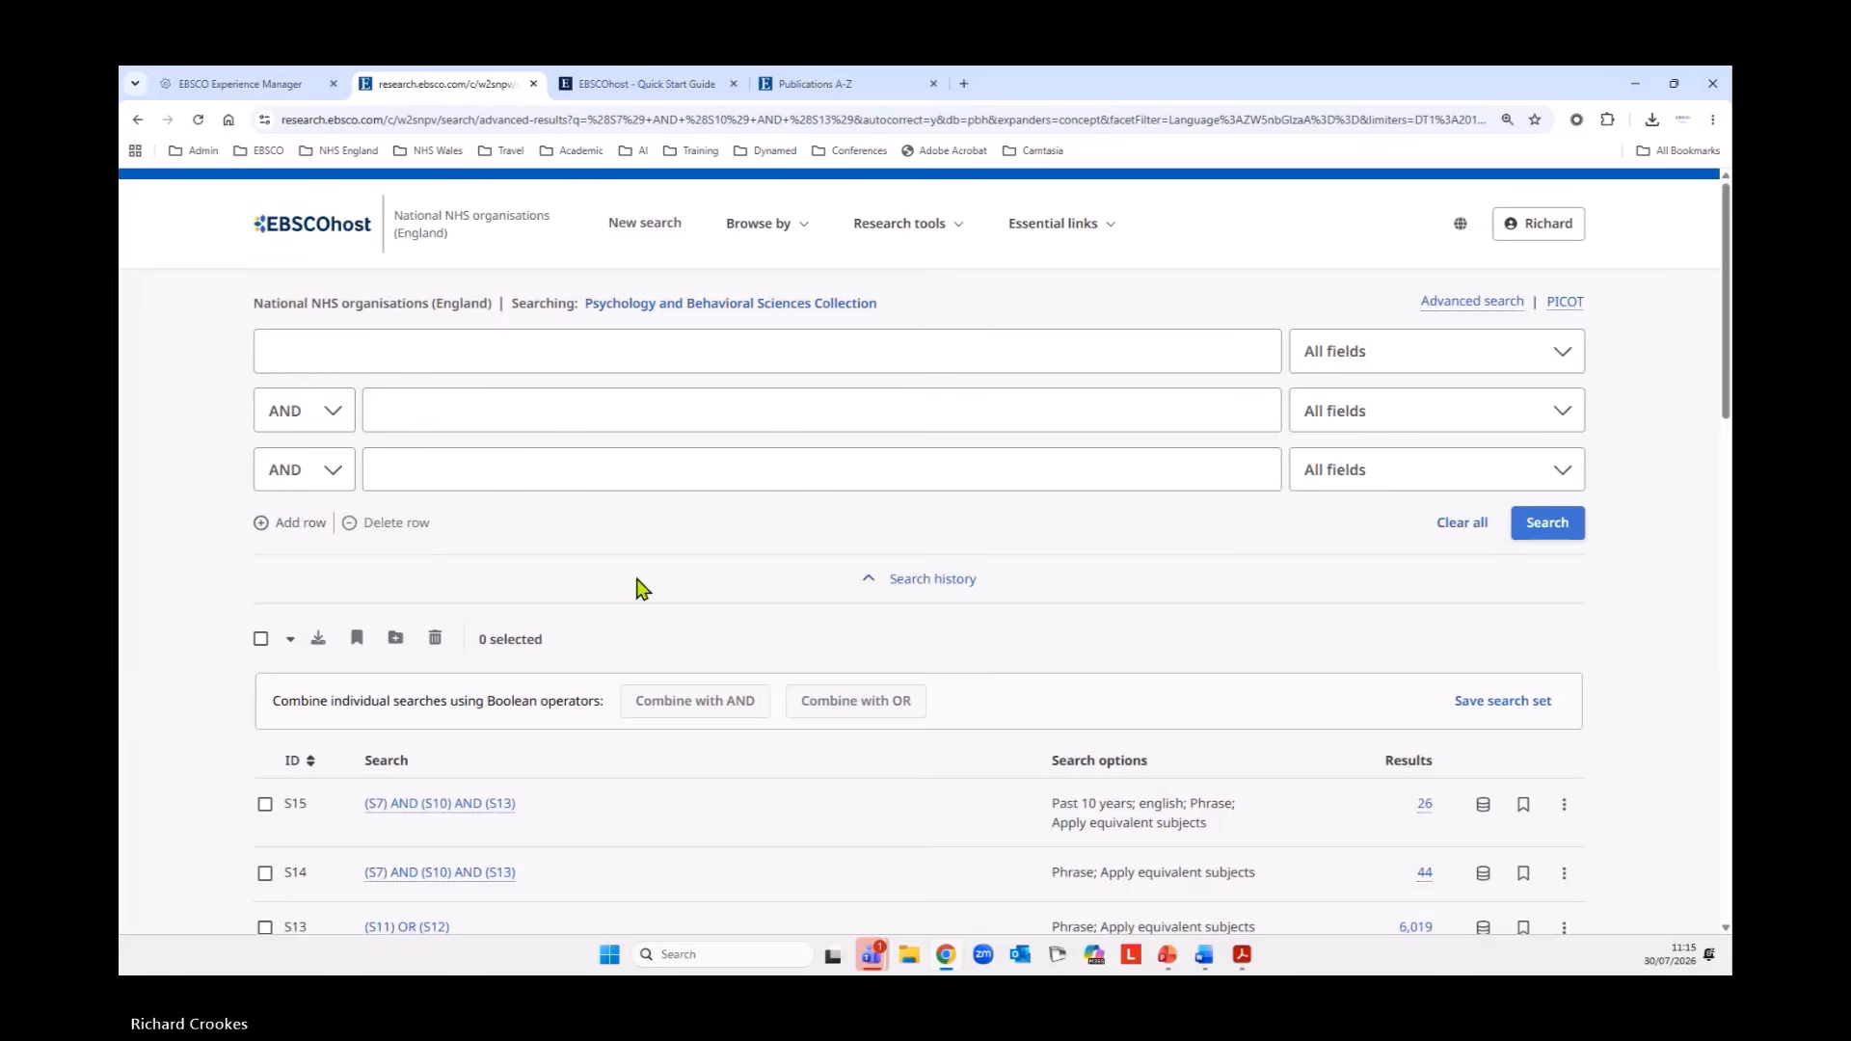
Look over the search history and results, and collapse the search history above the results list.
{"action": "scroll", "coordinate": [763, 645], "scroll_direction": "down", "scroll_amount": 20}
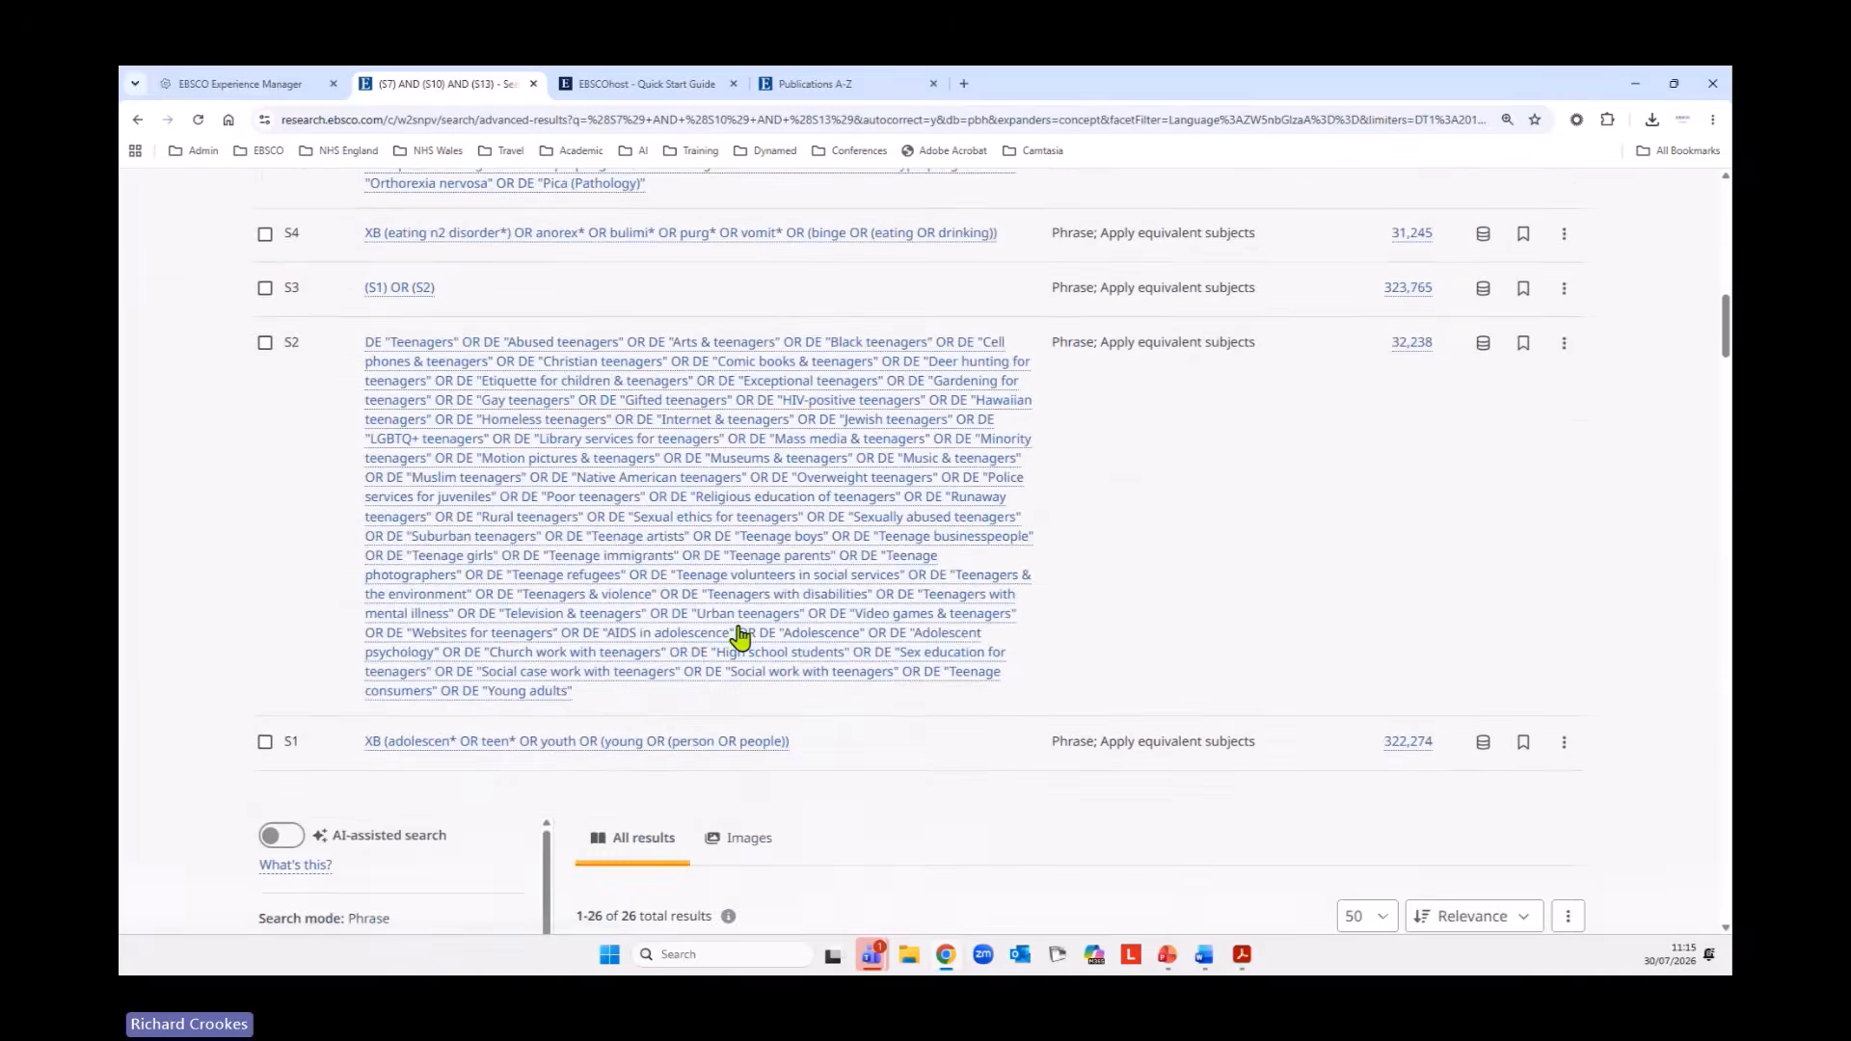
{"action": "scroll", "coordinate": [739, 636], "scroll_direction": "down", "scroll_amount": 20}
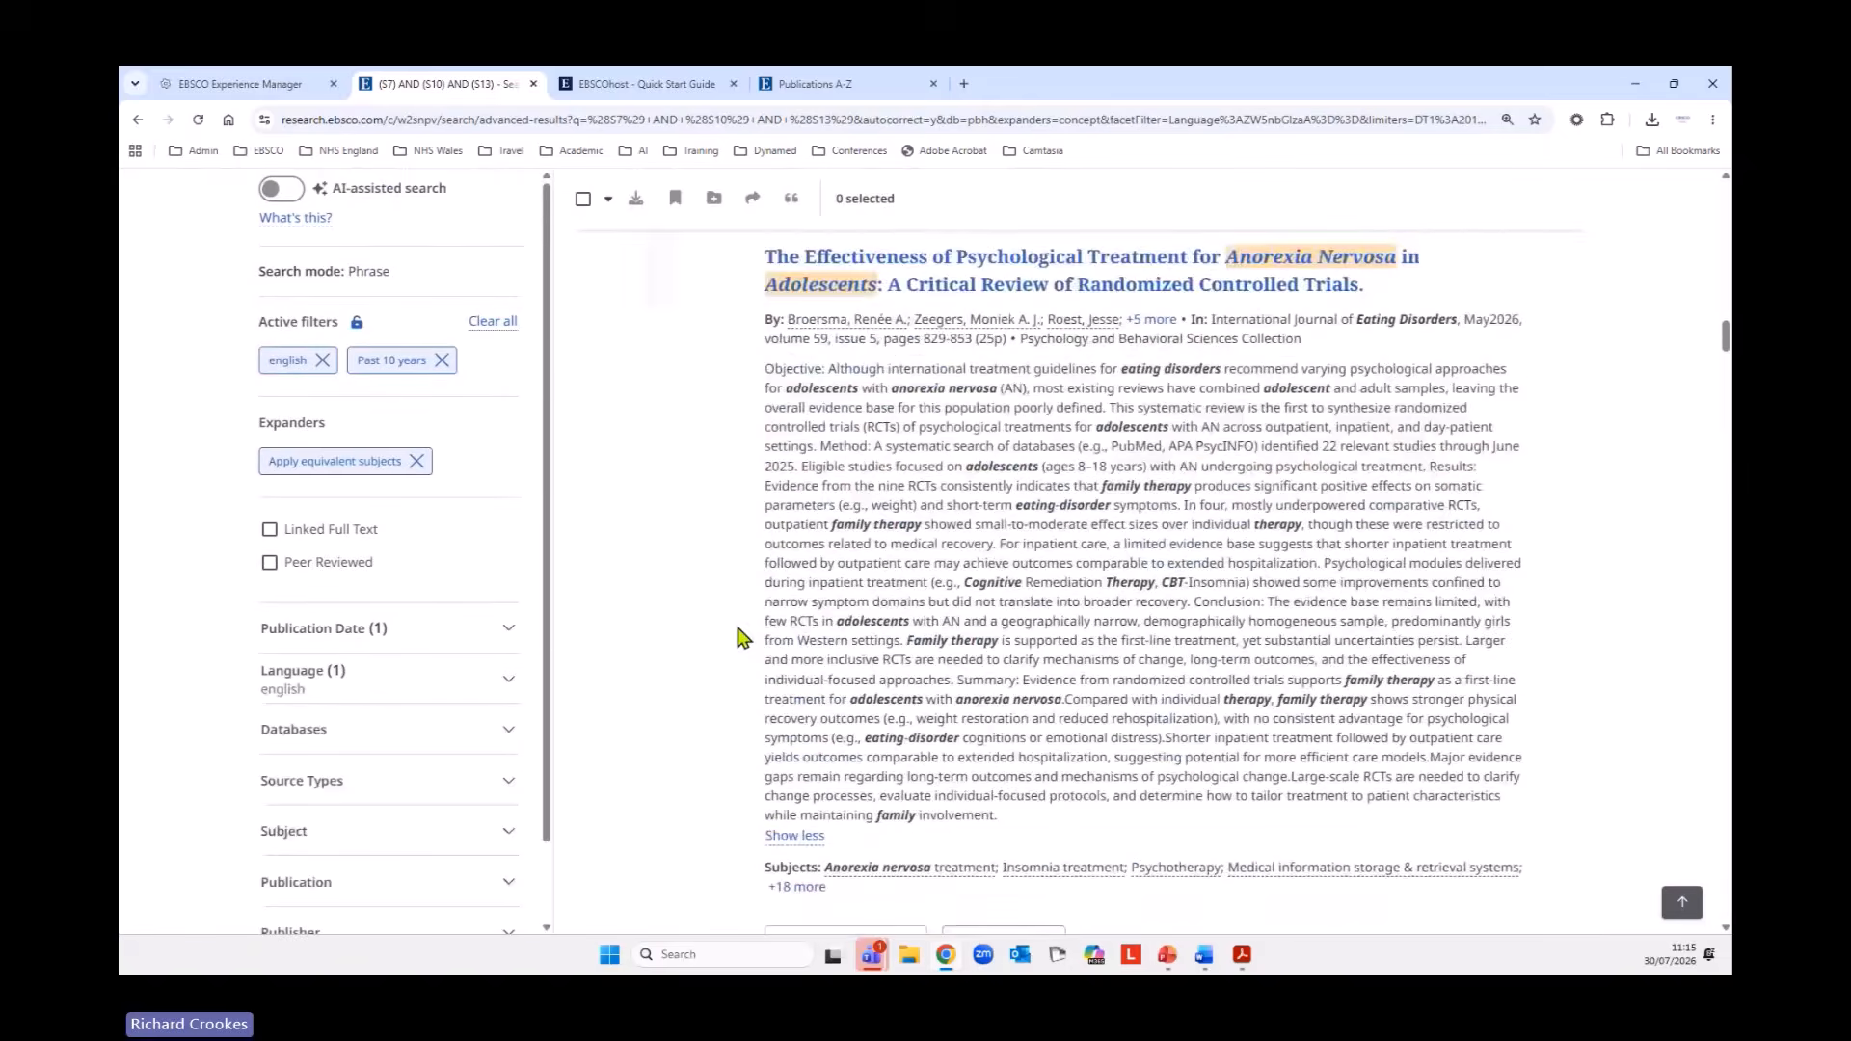
{"action": "scroll", "coordinate": [739, 637], "scroll_direction": "up", "scroll_amount": 20}
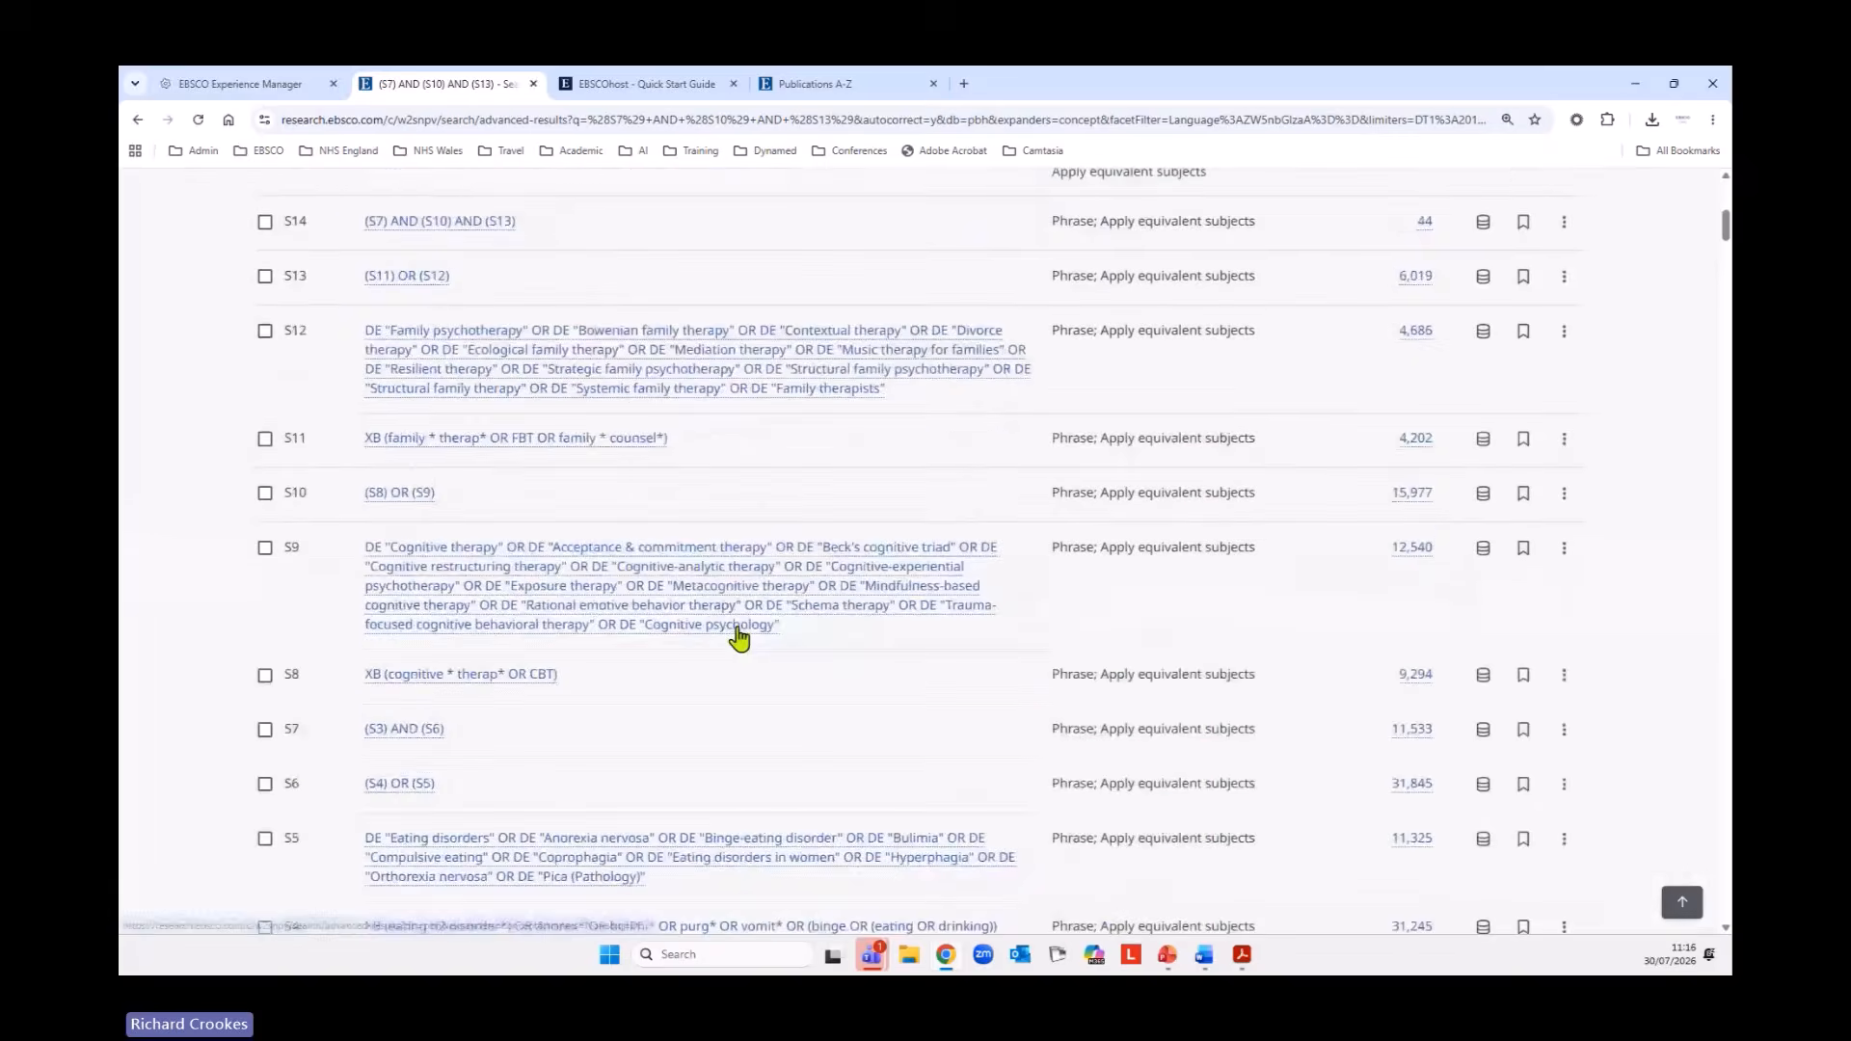
{"action": "left_click", "coordinate": [931, 582]}
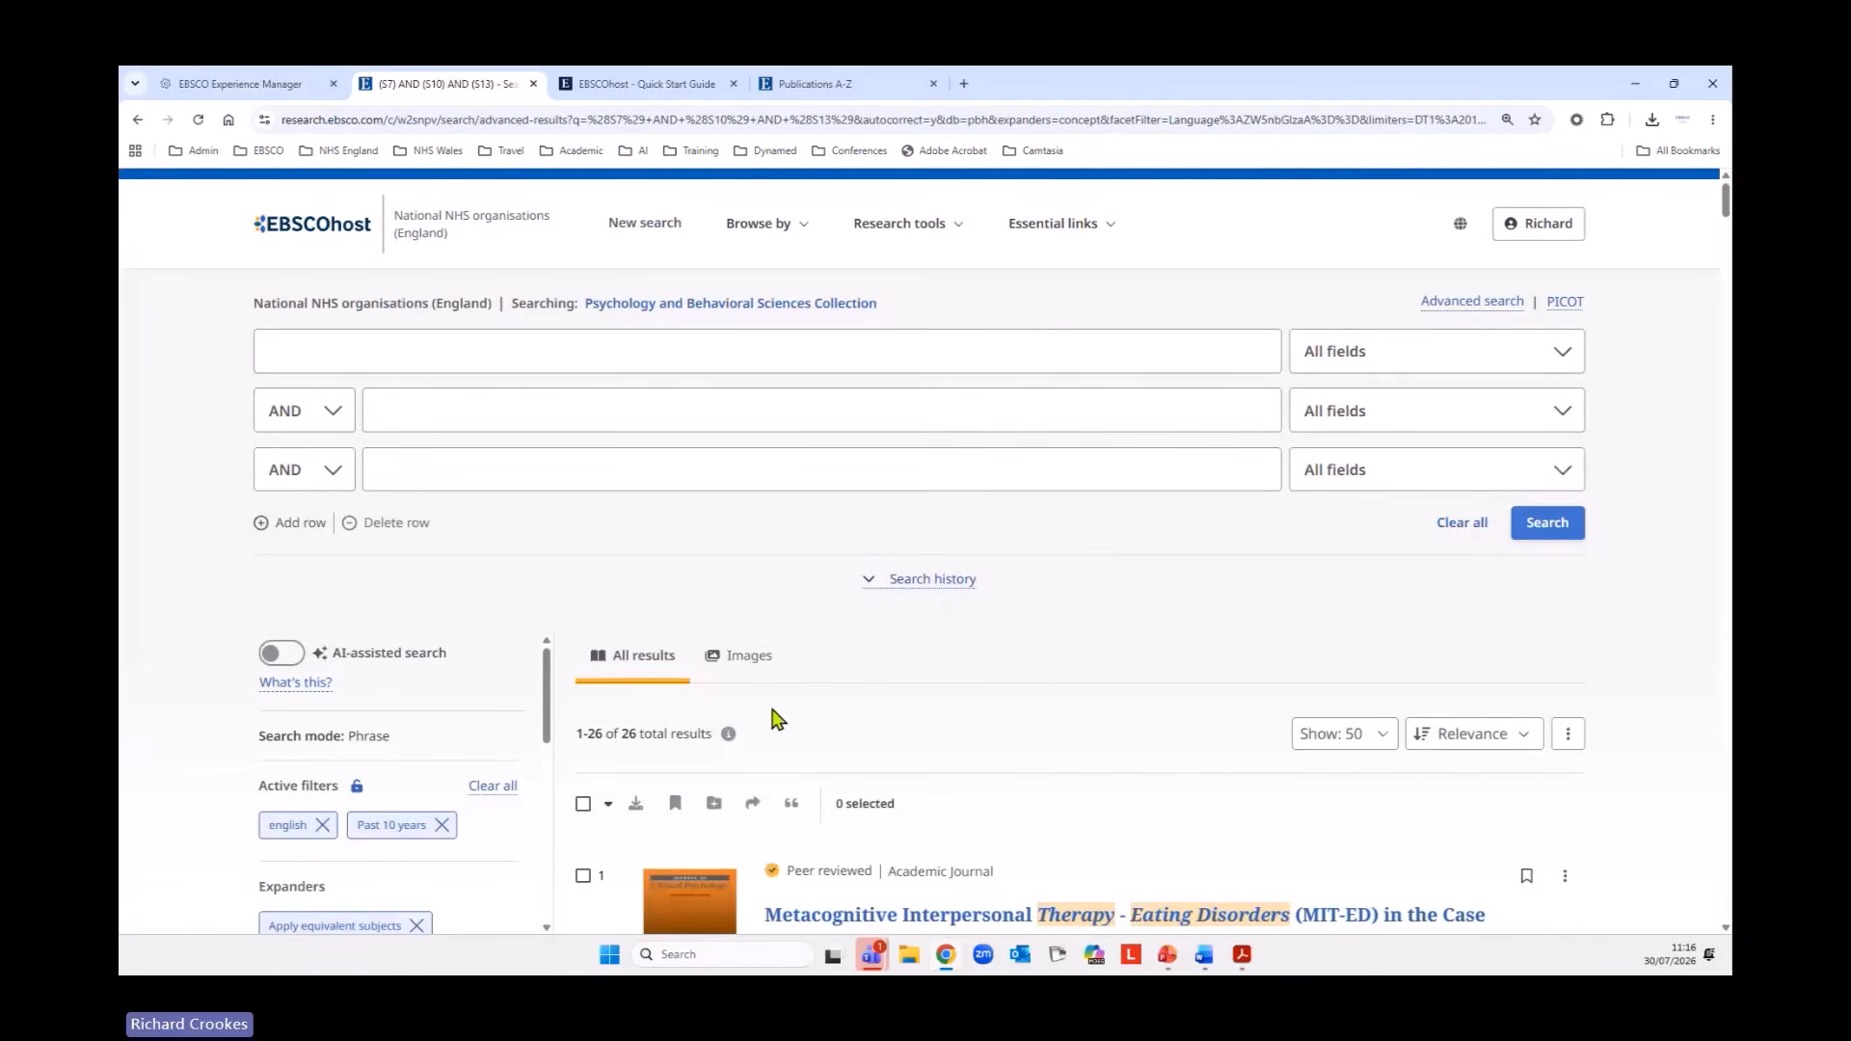
Open the online full text of "Evidence Based Update on Psychosocial Treatments for Eating Disorders in Children and Adolescents" from the results.
{"action": "scroll", "coordinate": [778, 721], "scroll_direction": "down", "scroll_amount": 20}
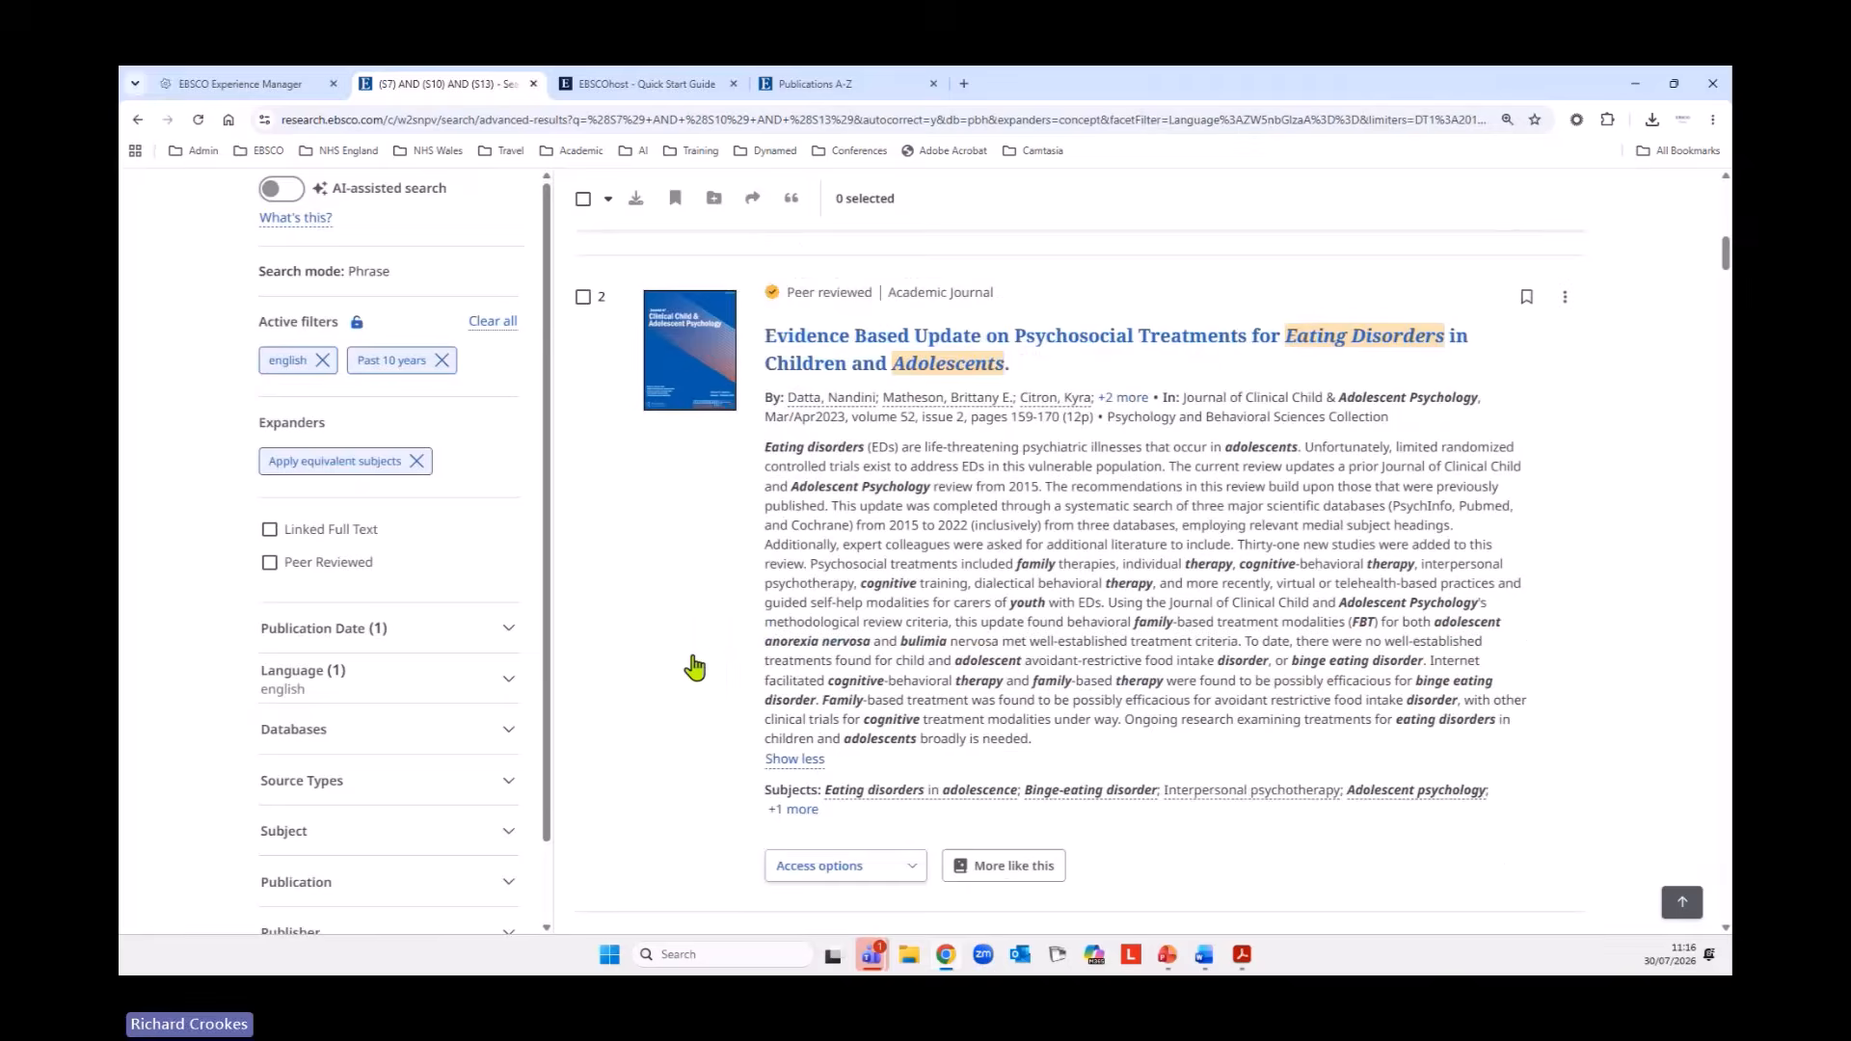
{"action": "scroll", "coordinate": [695, 666], "scroll_direction": "down", "scroll_amount": 3}
{"action": "left_click", "coordinate": [911, 390]}
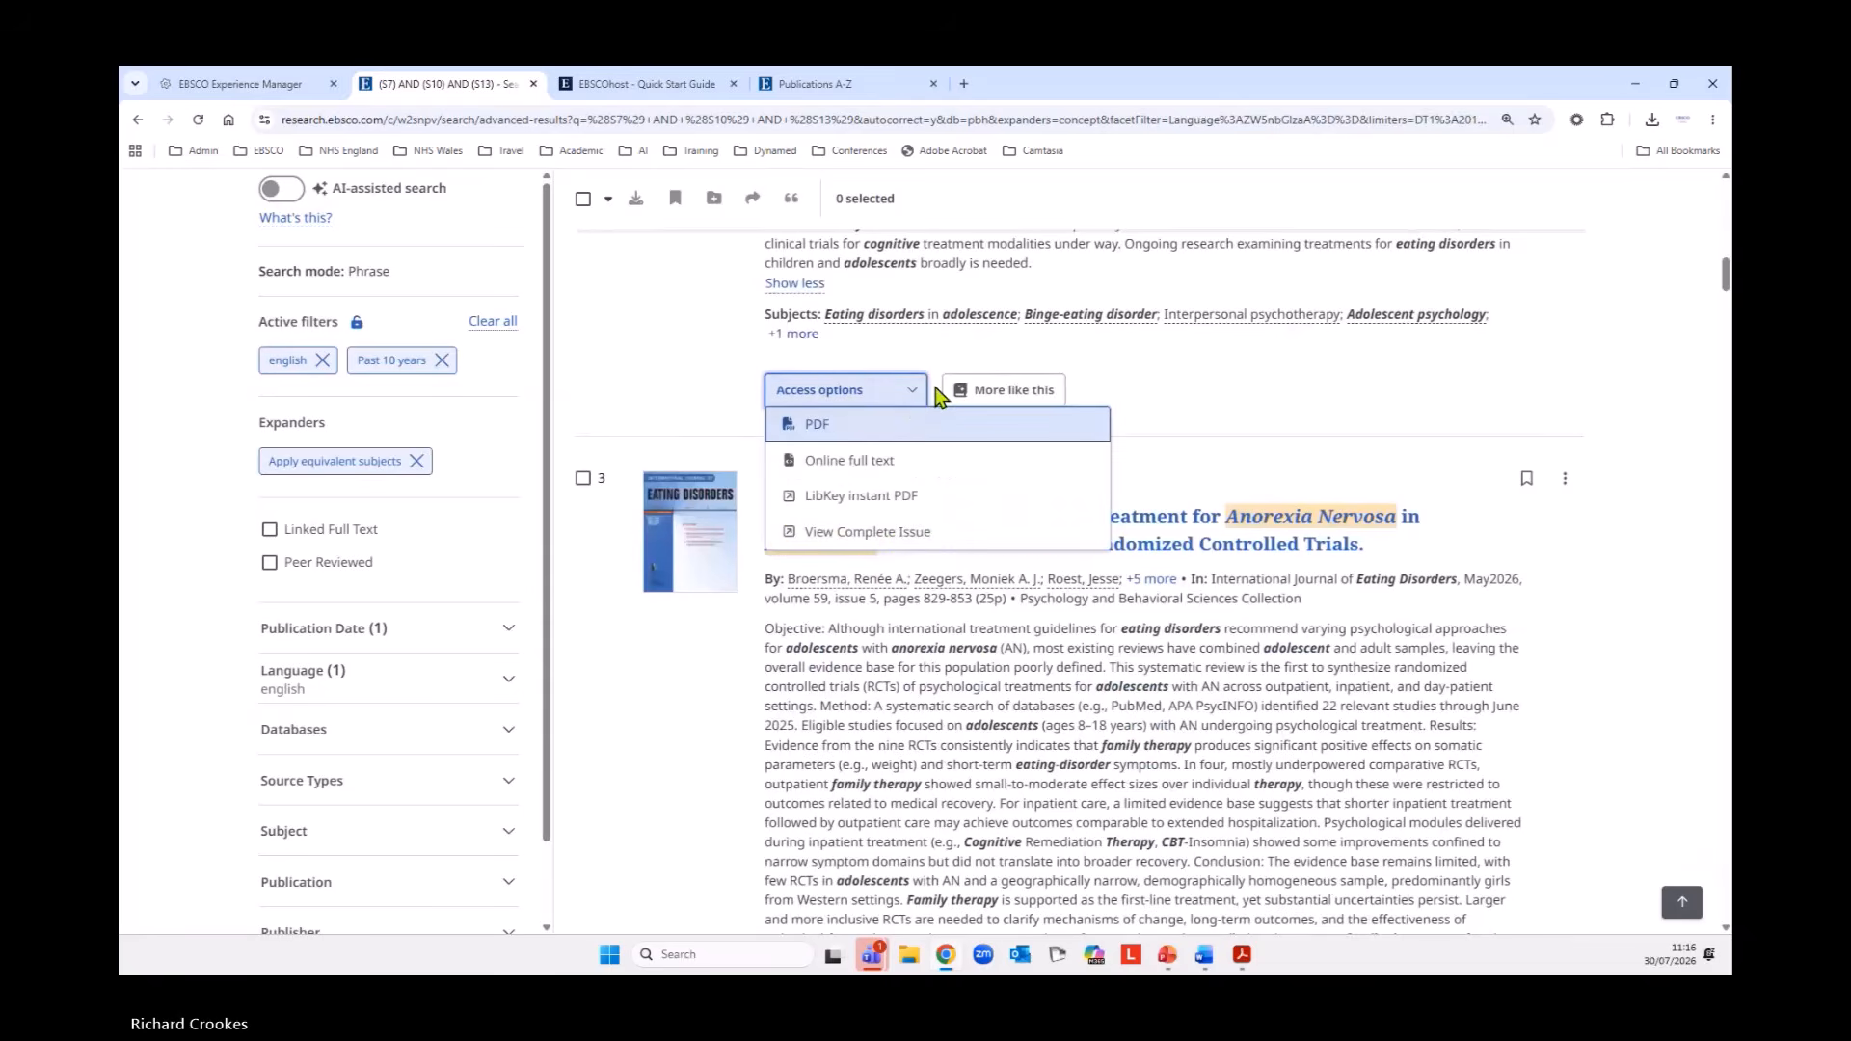
{"action": "left_click", "coordinate": [849, 461]}
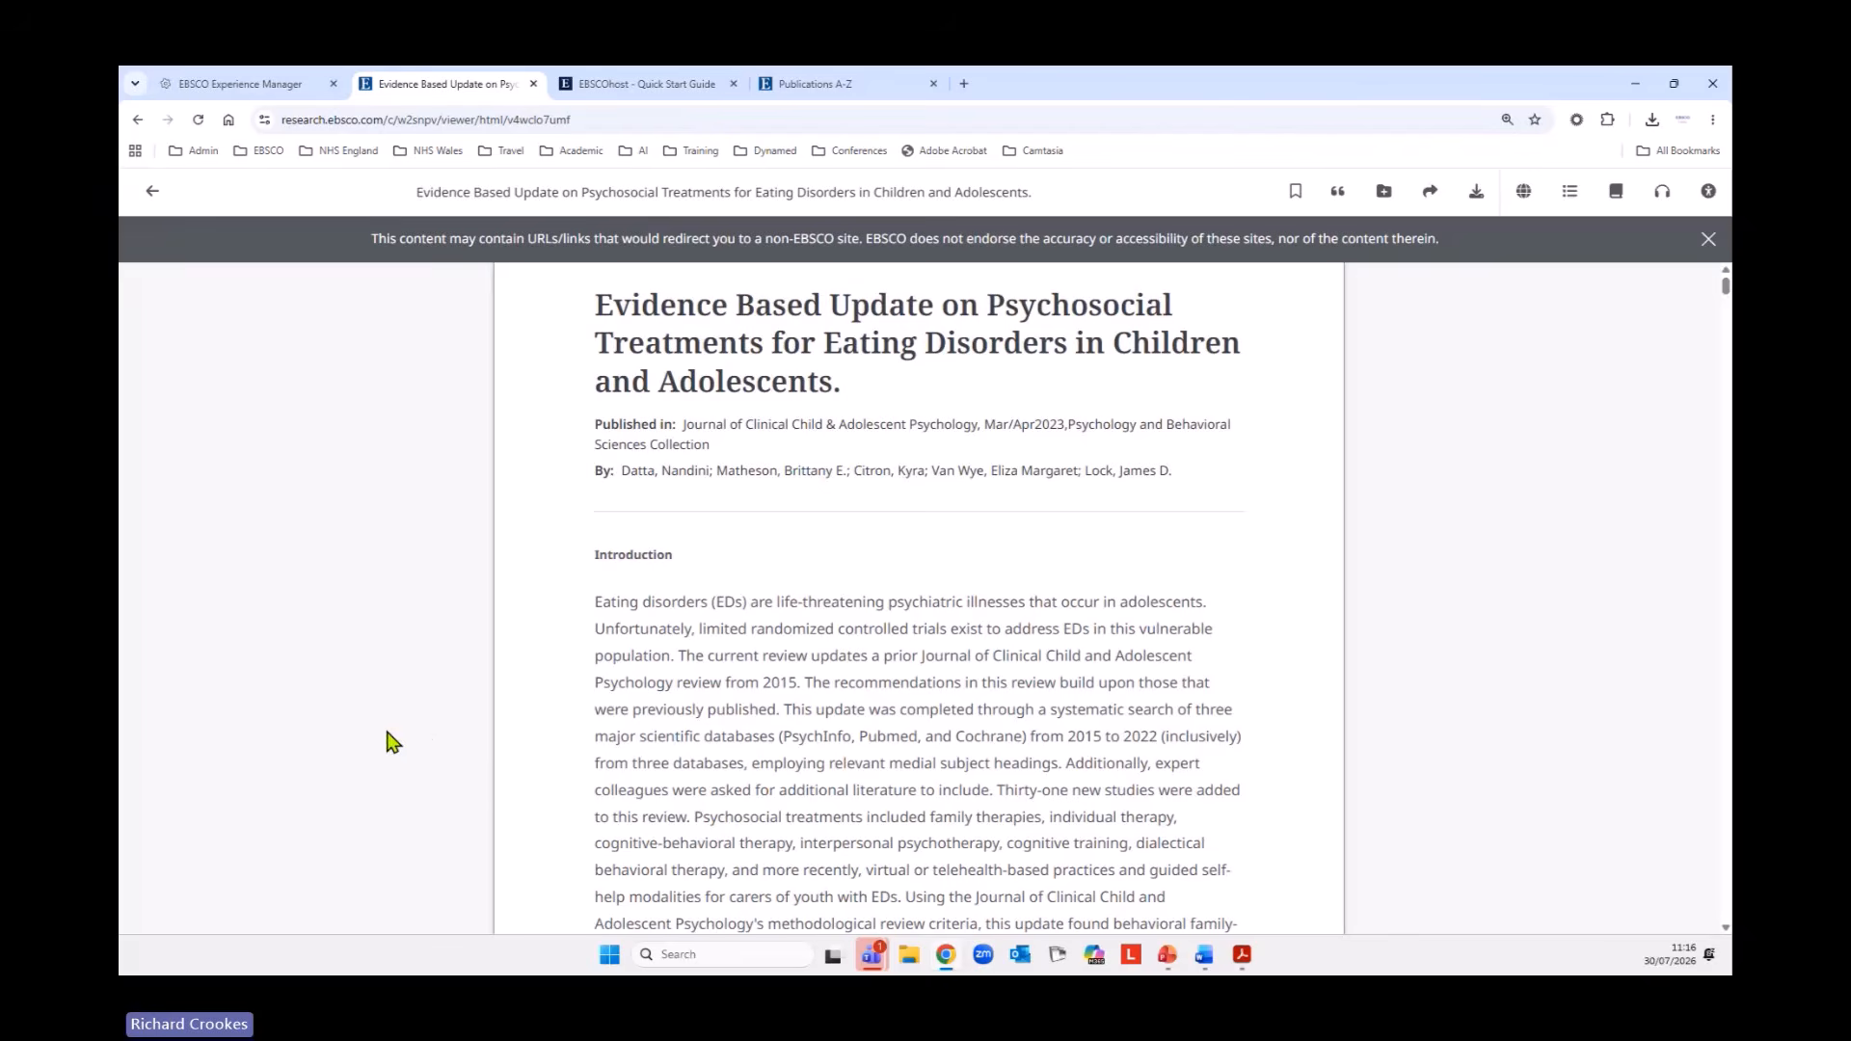
Translate the article's online full text into Dansk and restore it to the original language.
{"action": "left_click", "coordinate": [1526, 192]}
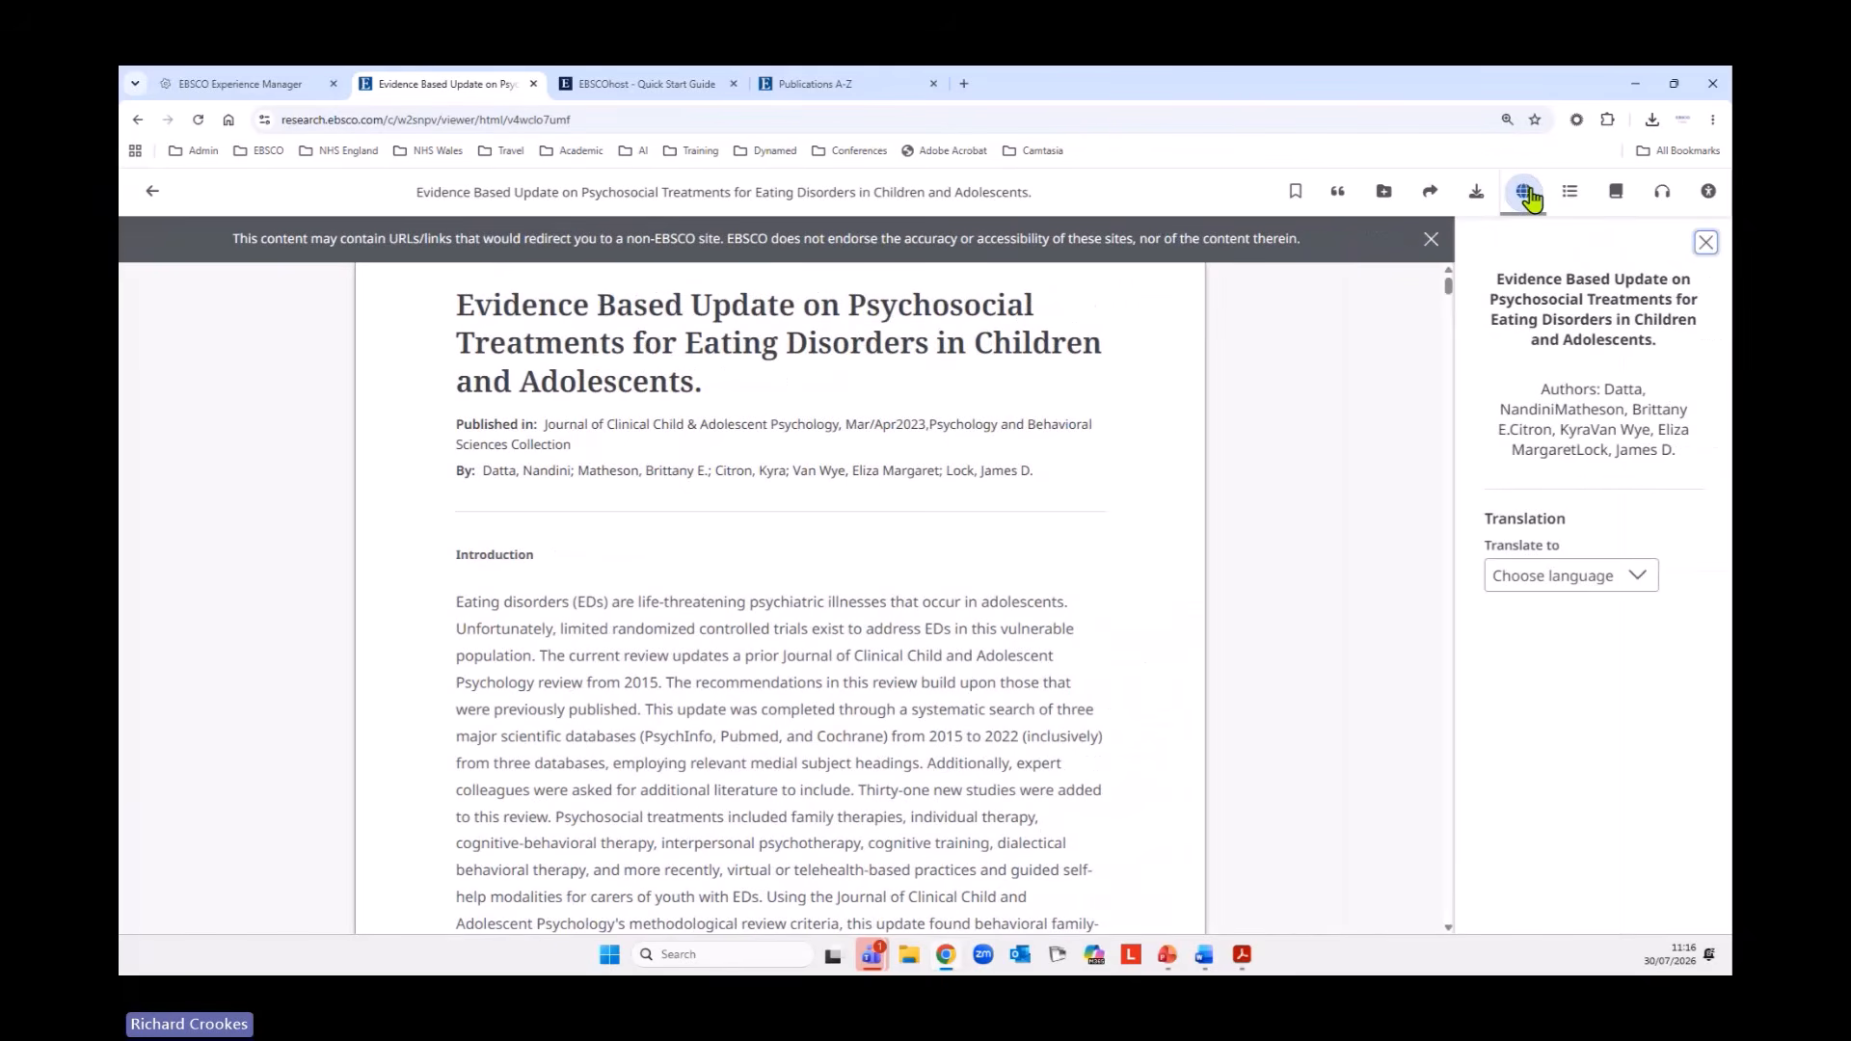
{"action": "left_click", "coordinate": [1638, 577]}
{"action": "scroll", "coordinate": [1616, 740], "scroll_direction": "down", "scroll_amount": 3}
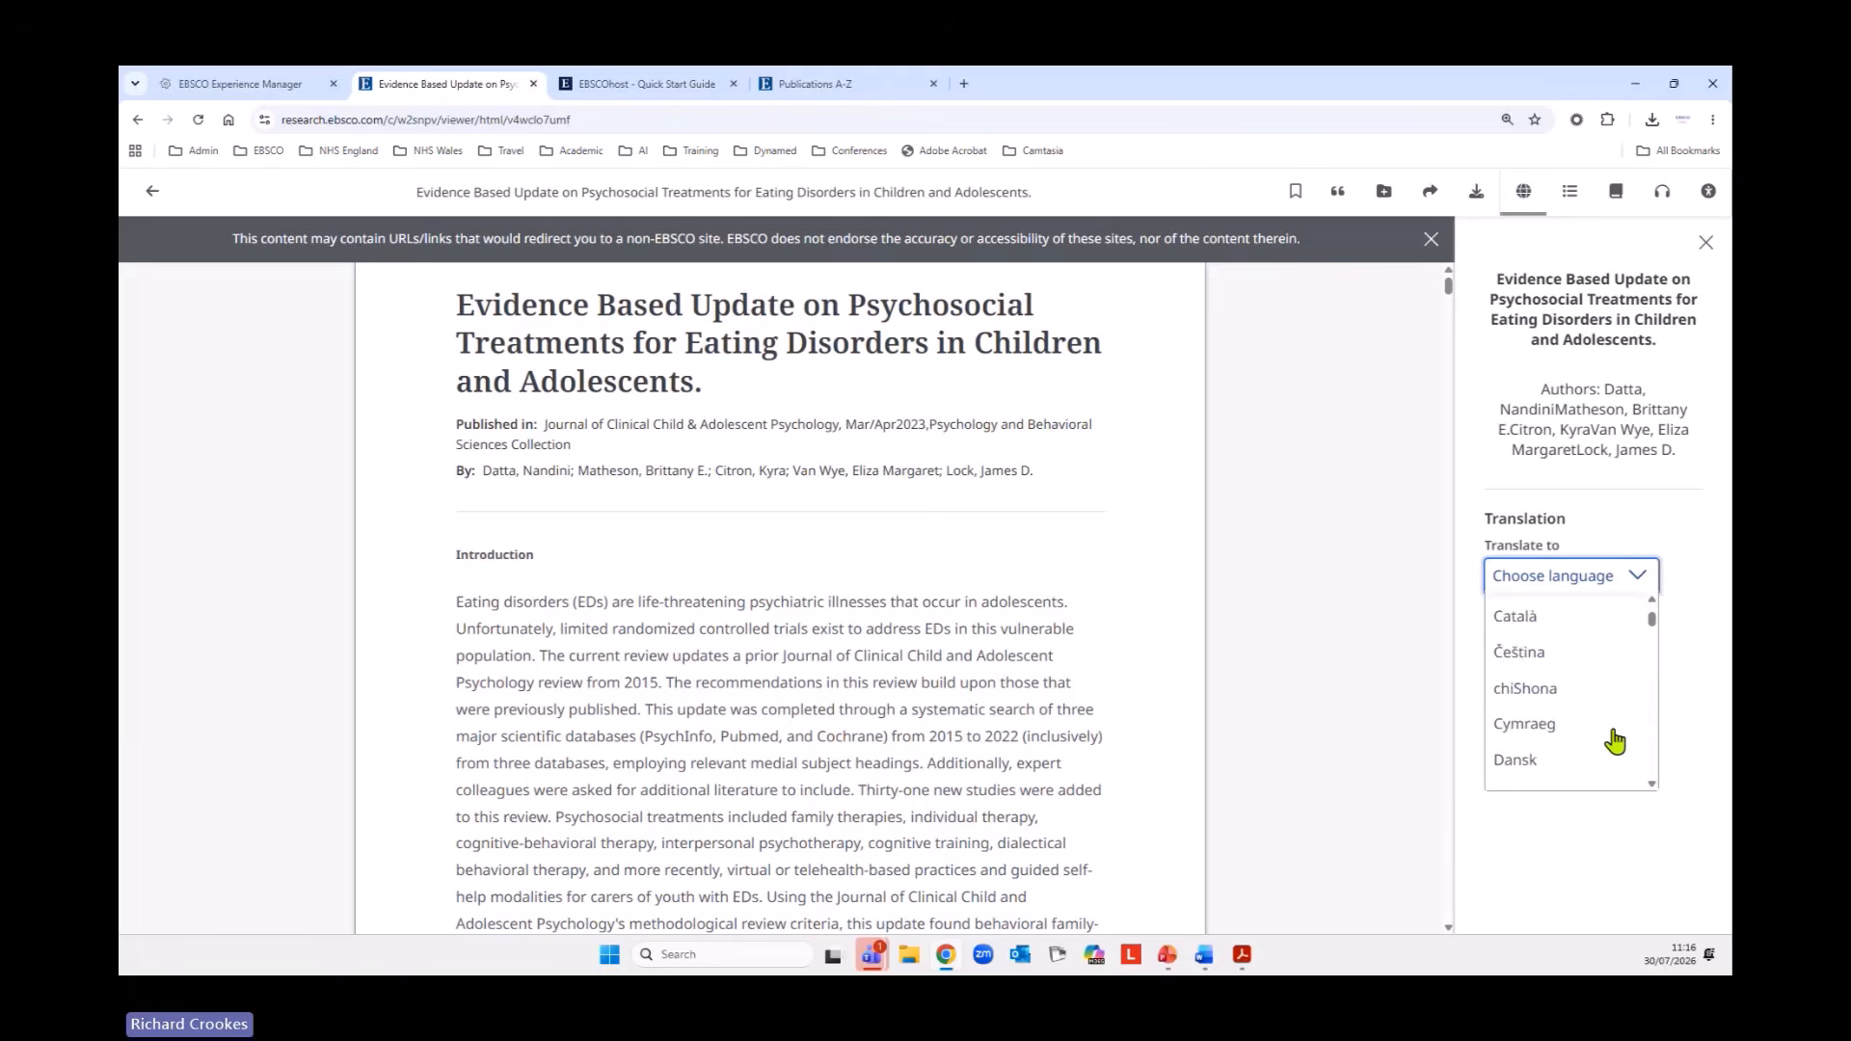
{"action": "left_click", "coordinate": [1551, 685]}
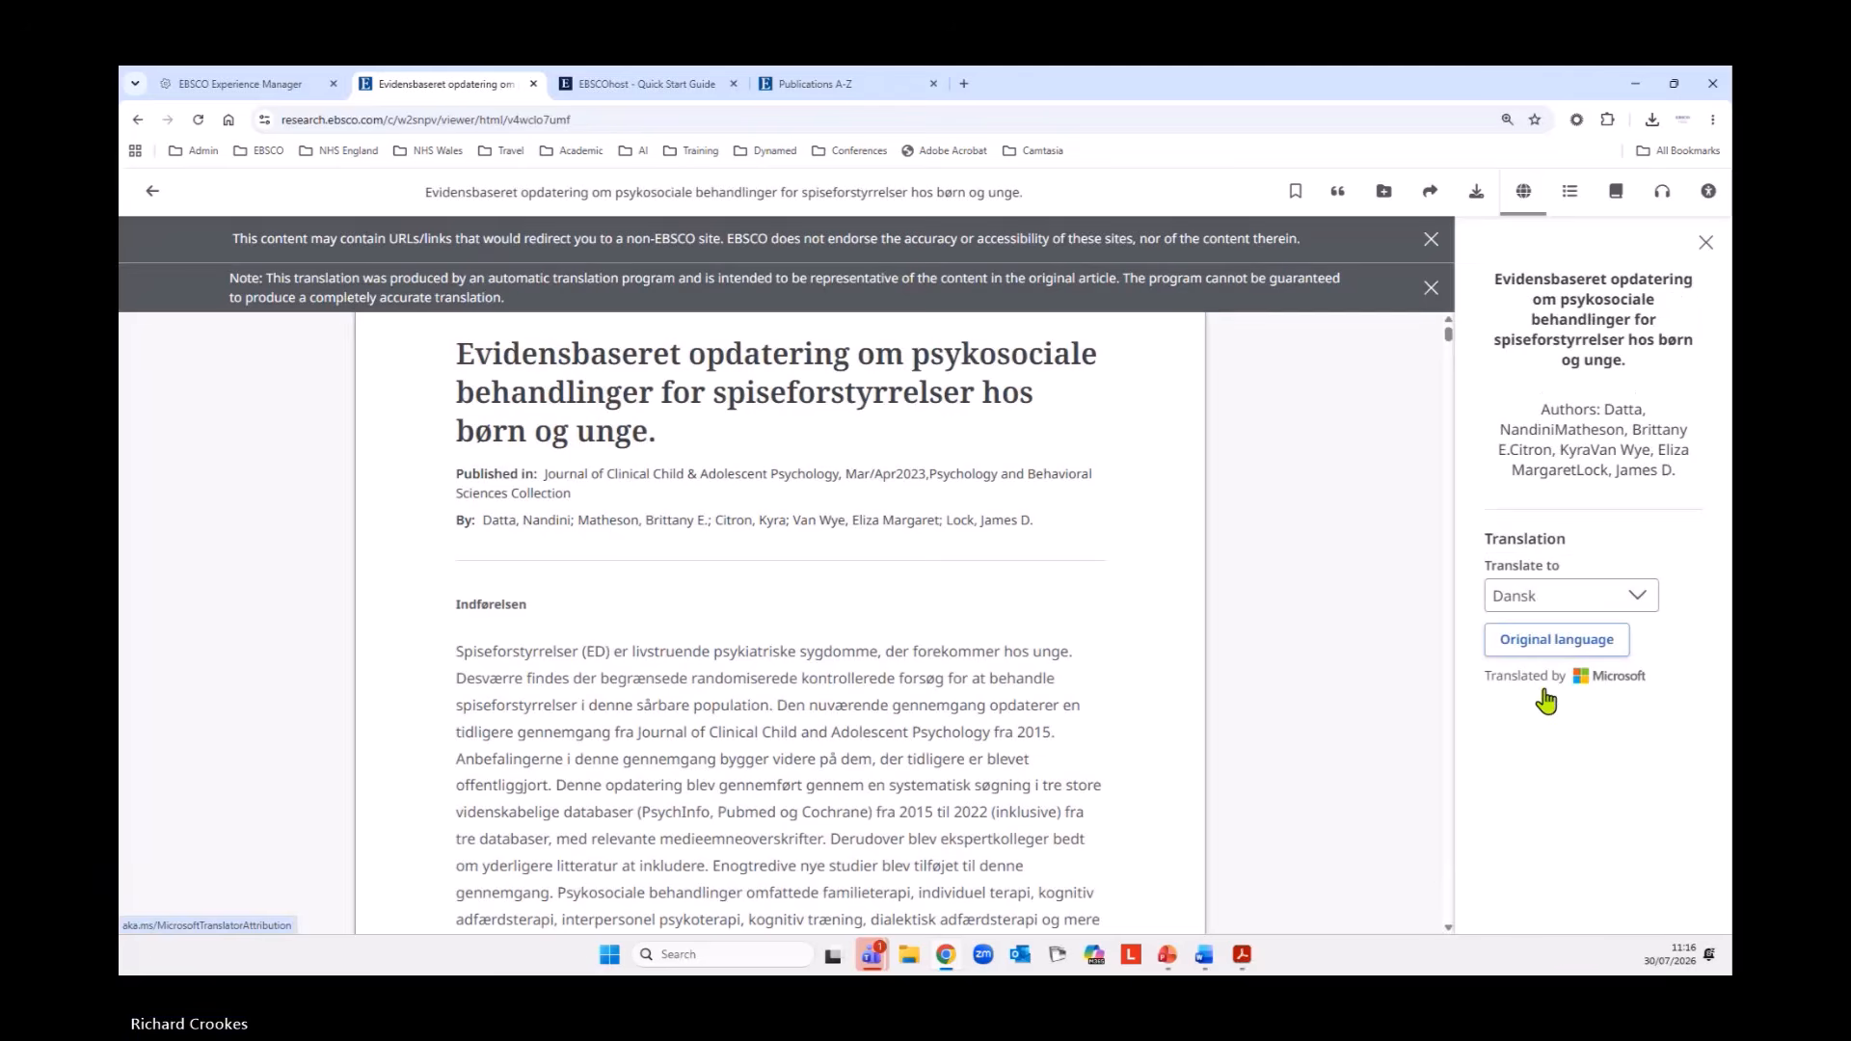
{"action": "left_click", "coordinate": [1605, 644]}
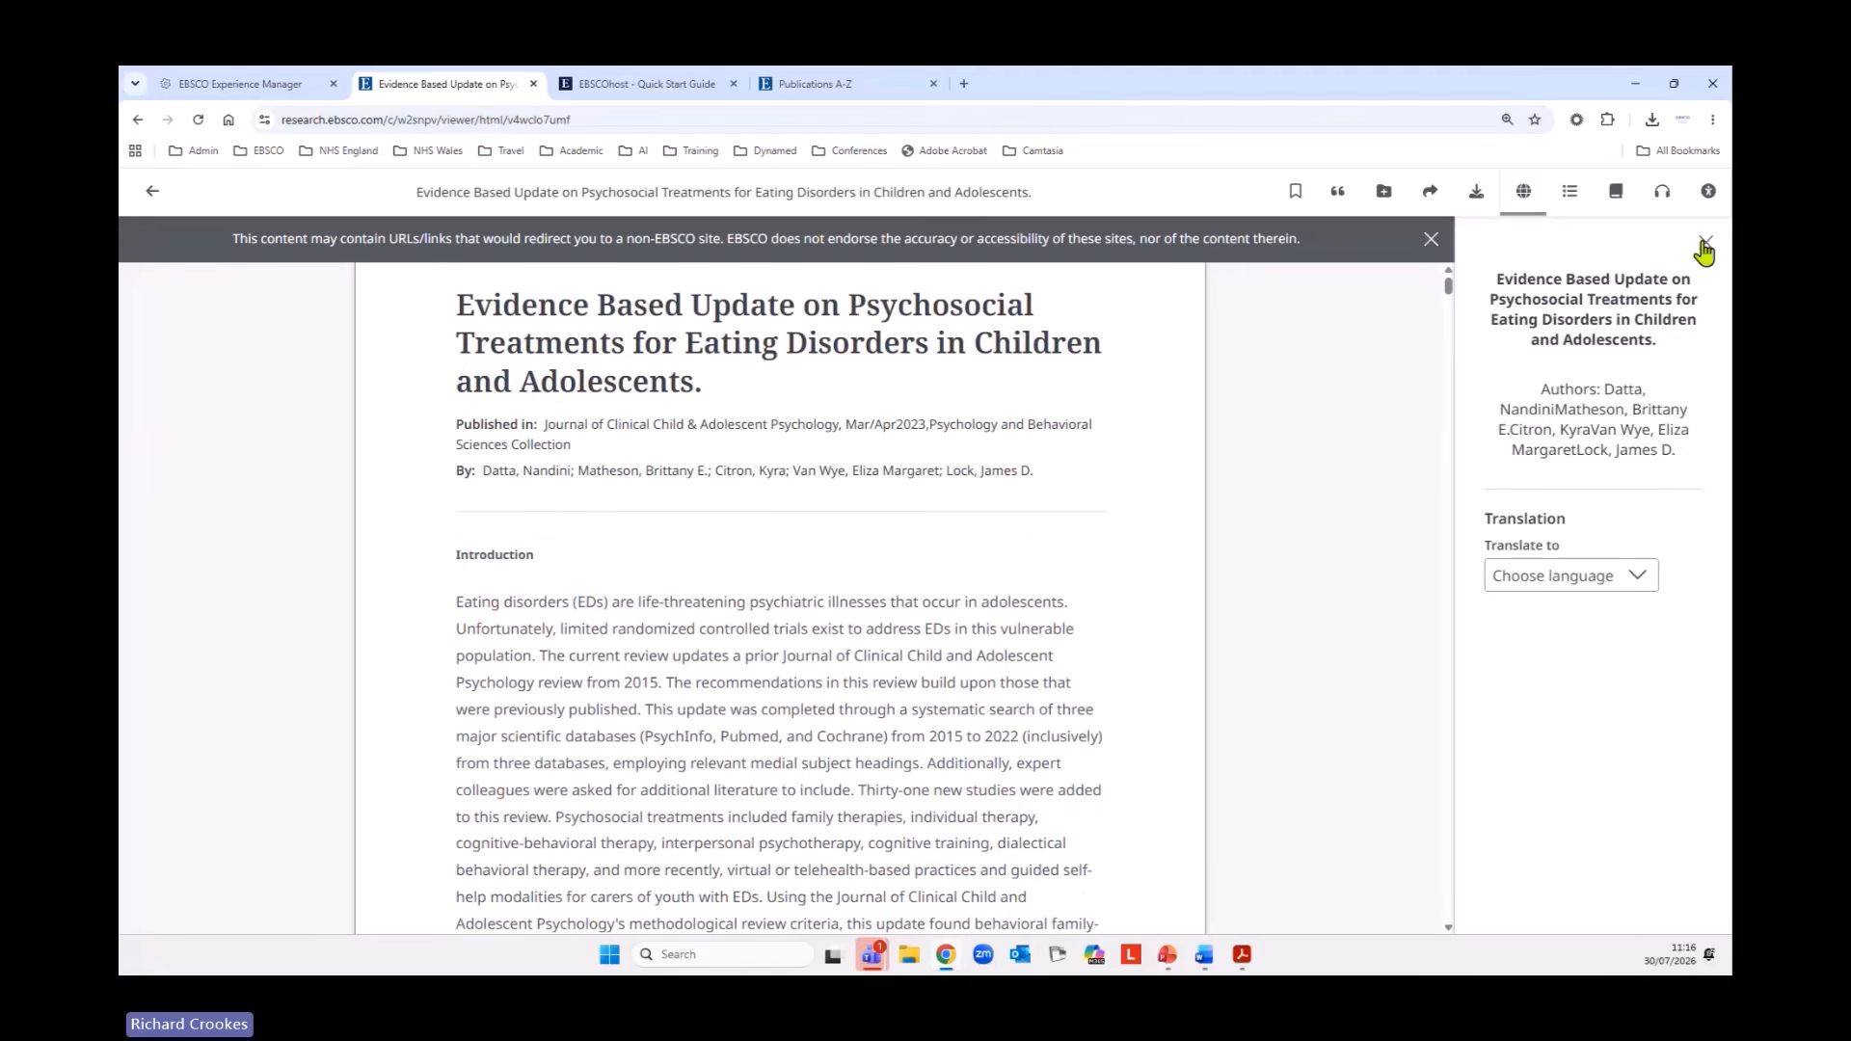
Show the listening options, and use the table of contents to visit Binge Eating Disorder, Emerging Treatments and Recommendations for Best Practice.
{"action": "left_click", "coordinate": [1666, 195]}
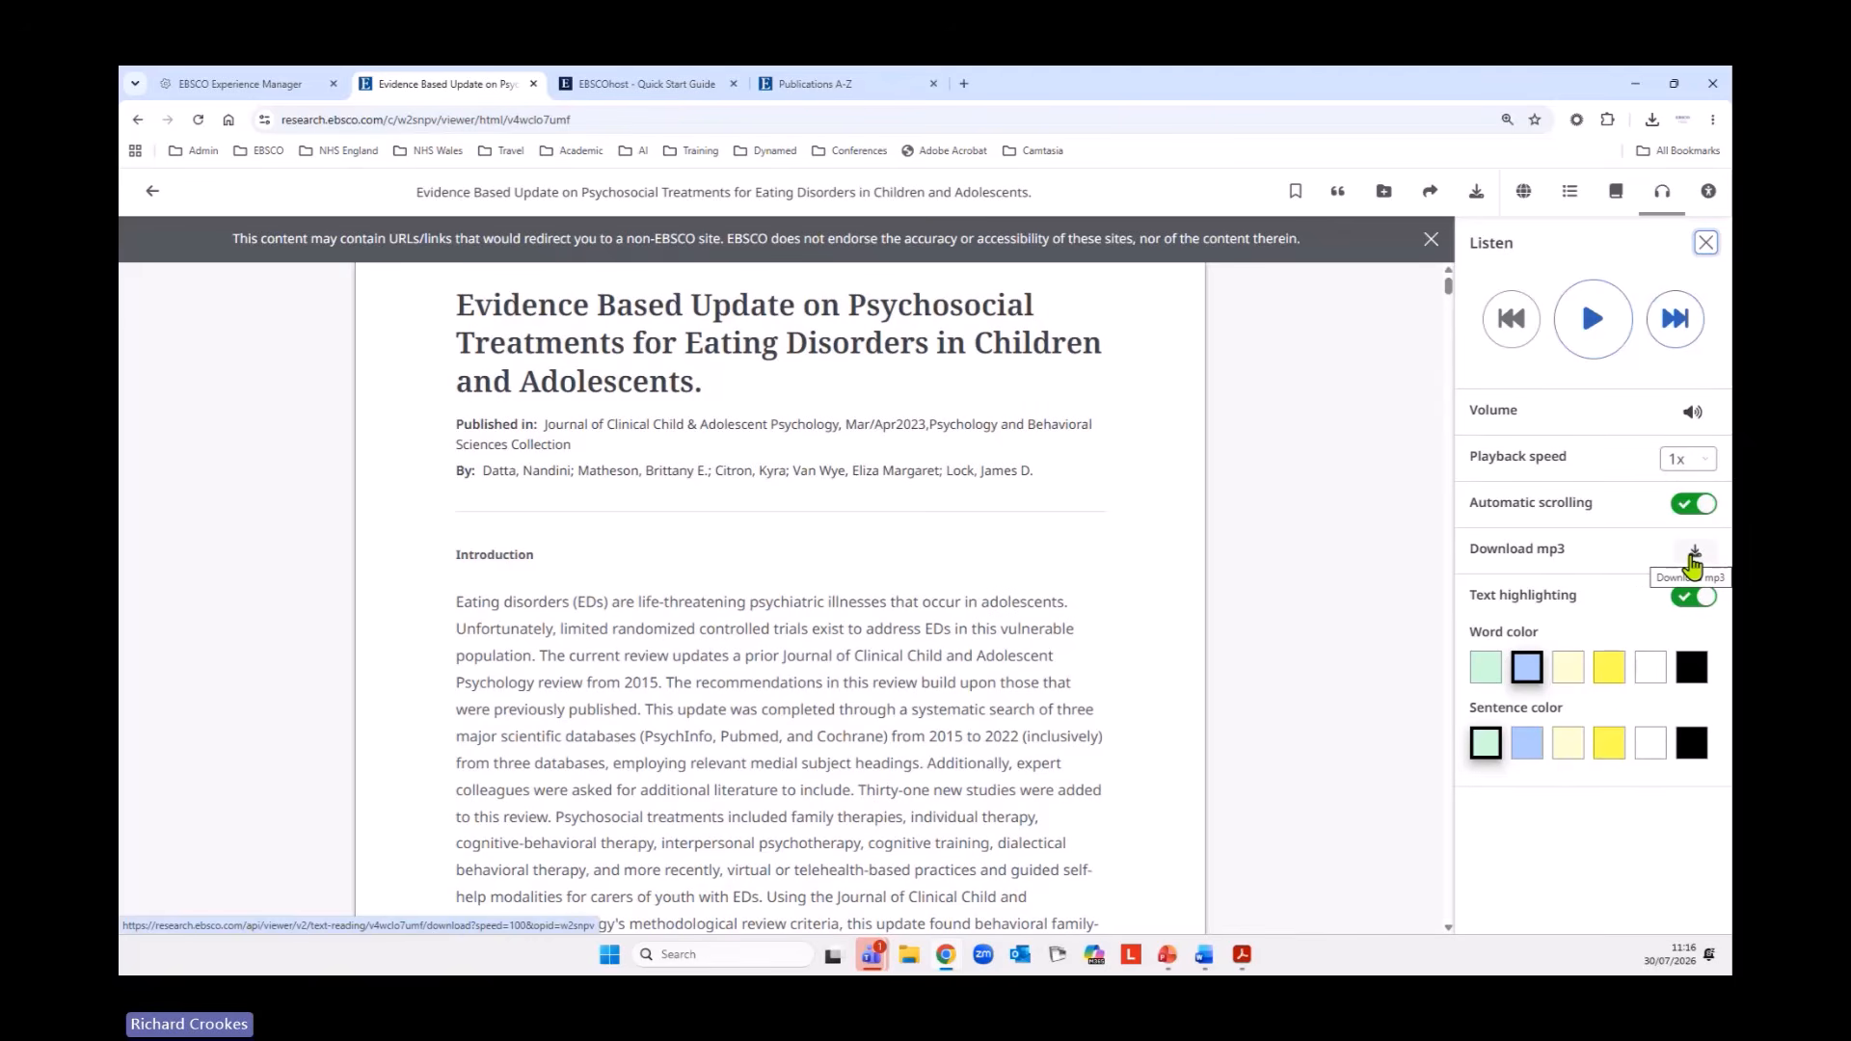
{"action": "left_click", "coordinate": [1571, 193]}
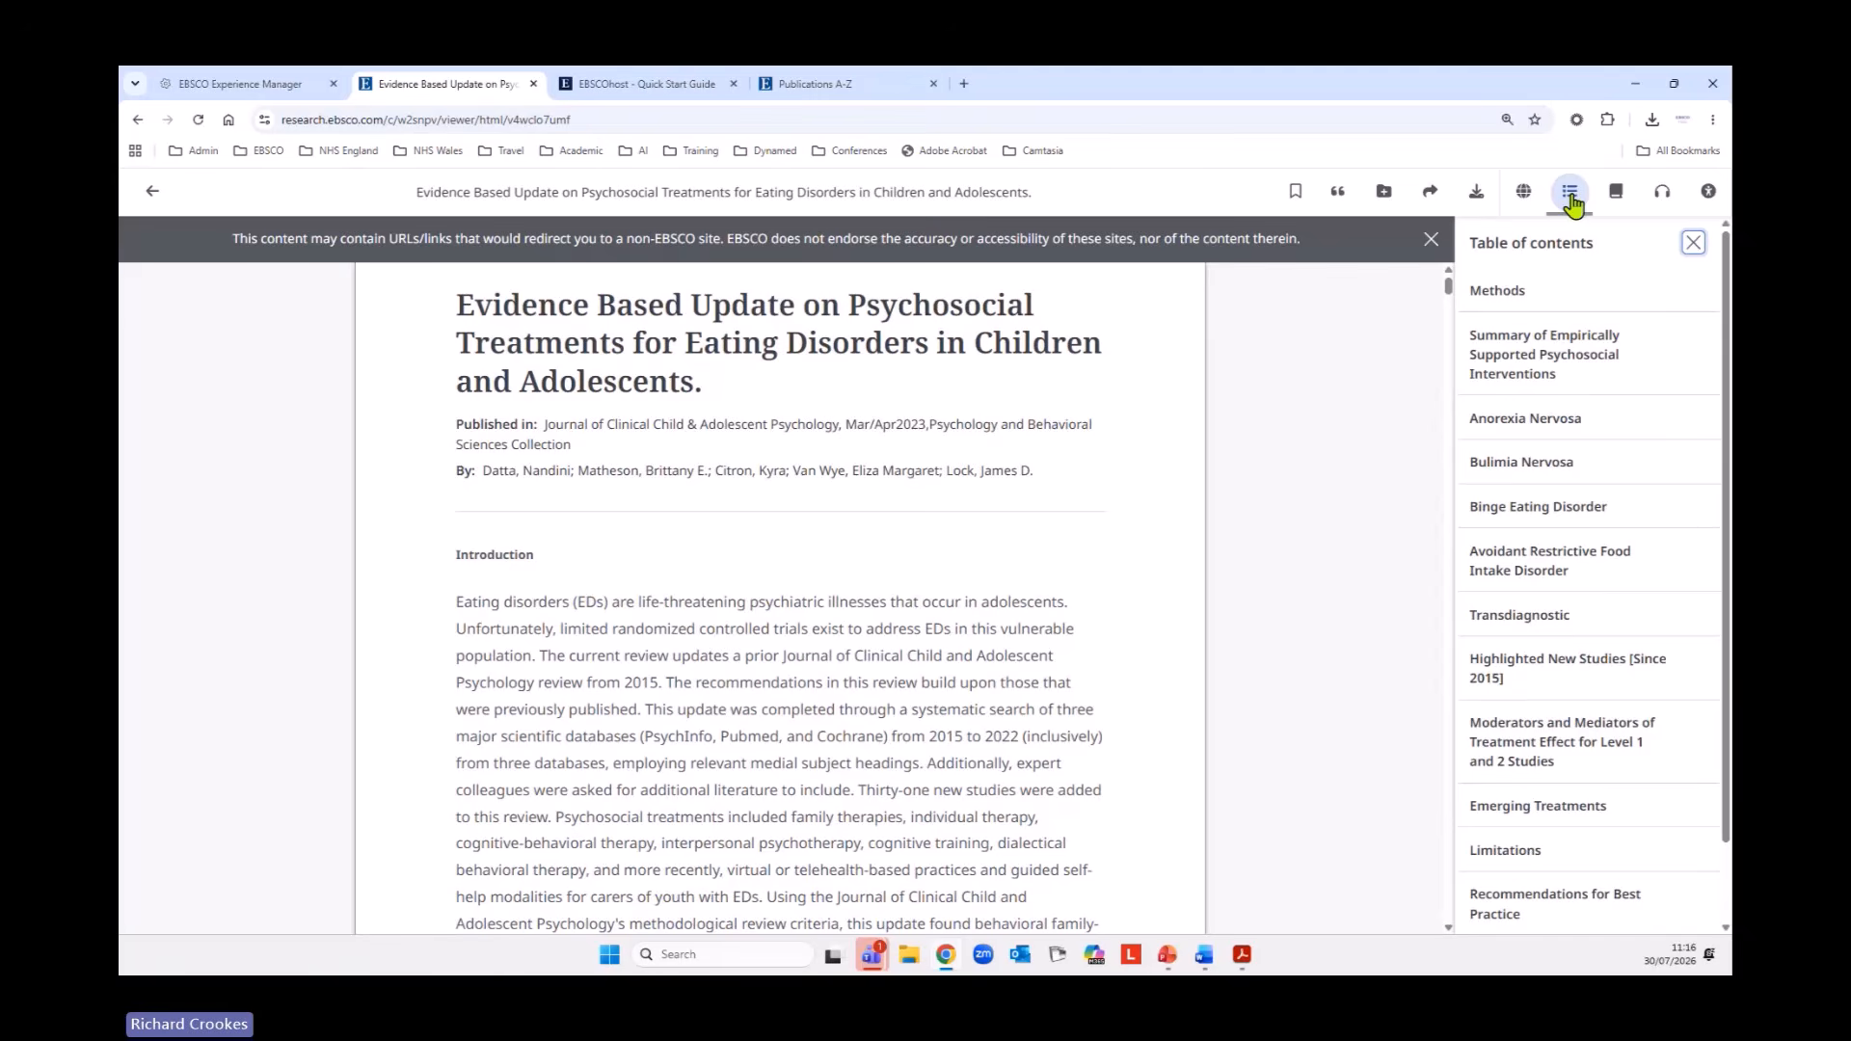
{"action": "left_click", "coordinate": [1545, 510]}
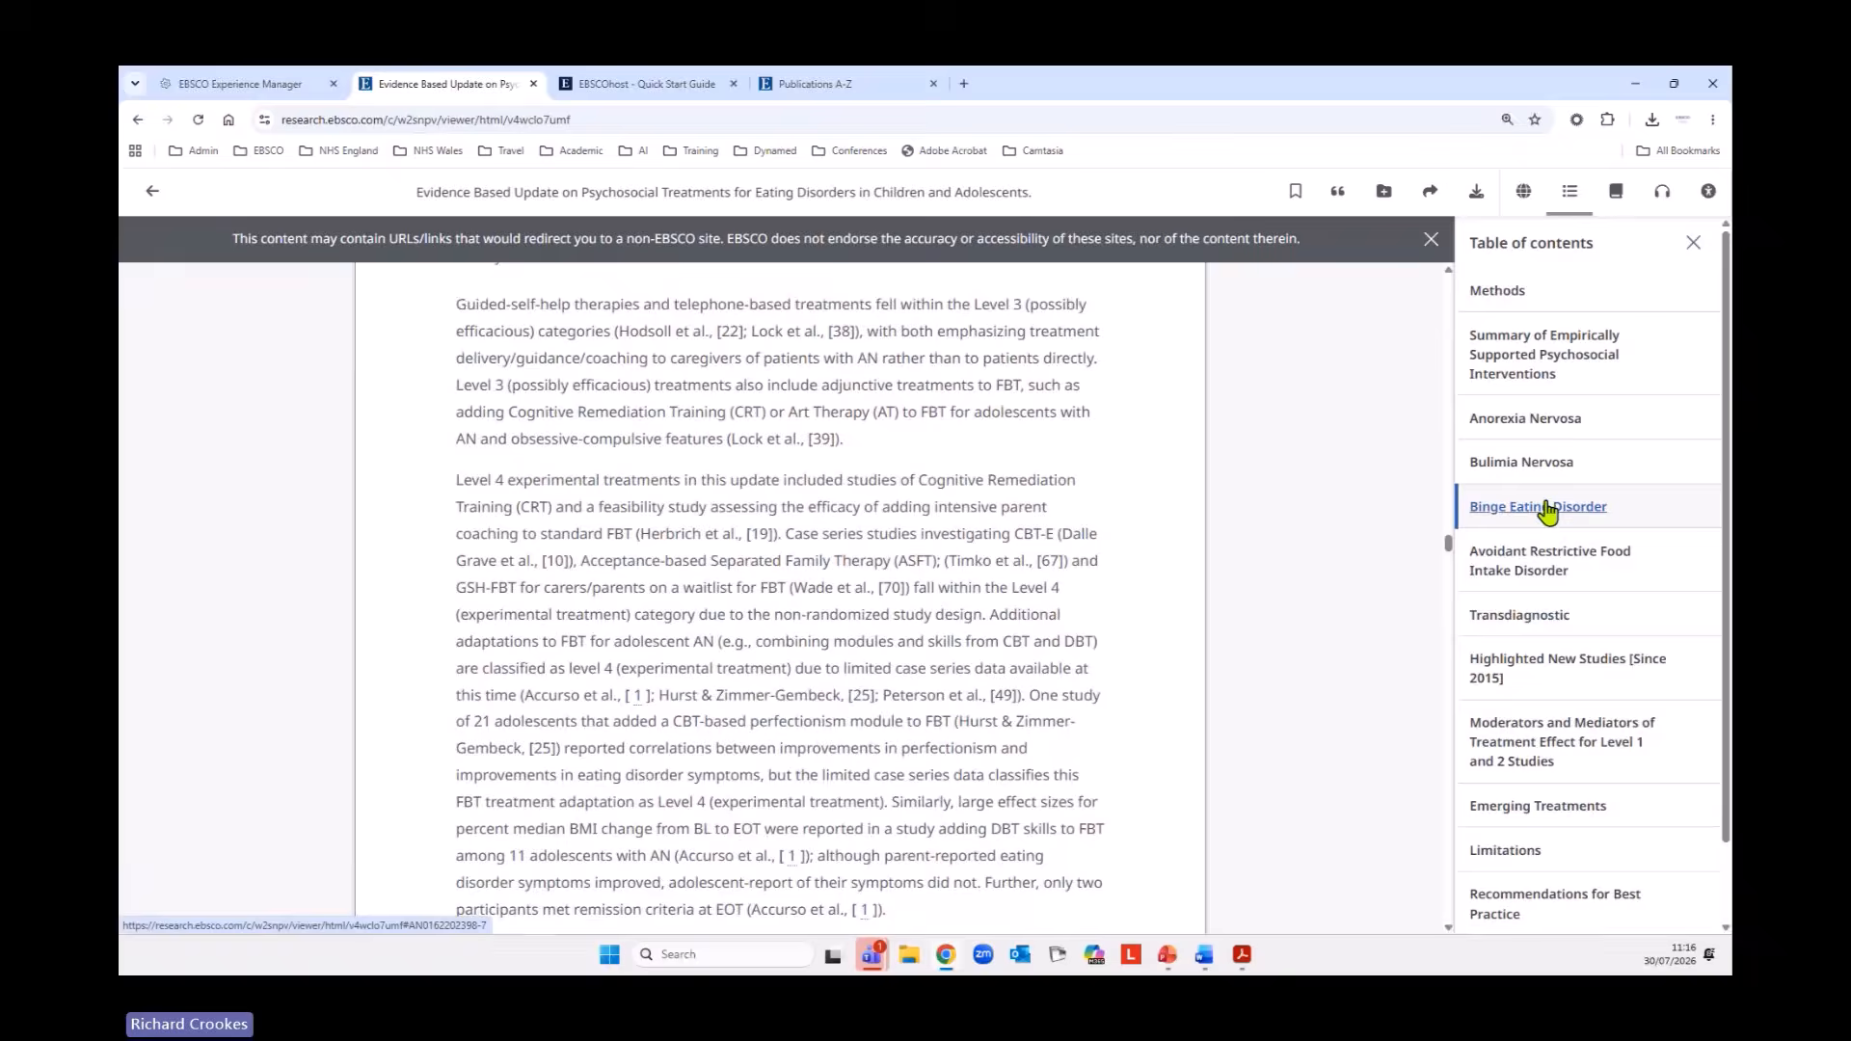
{"action": "scroll", "coordinate": [1592, 652], "scroll_direction": "down", "scroll_amount": 1}
{"action": "left_click", "coordinate": [1593, 725]}
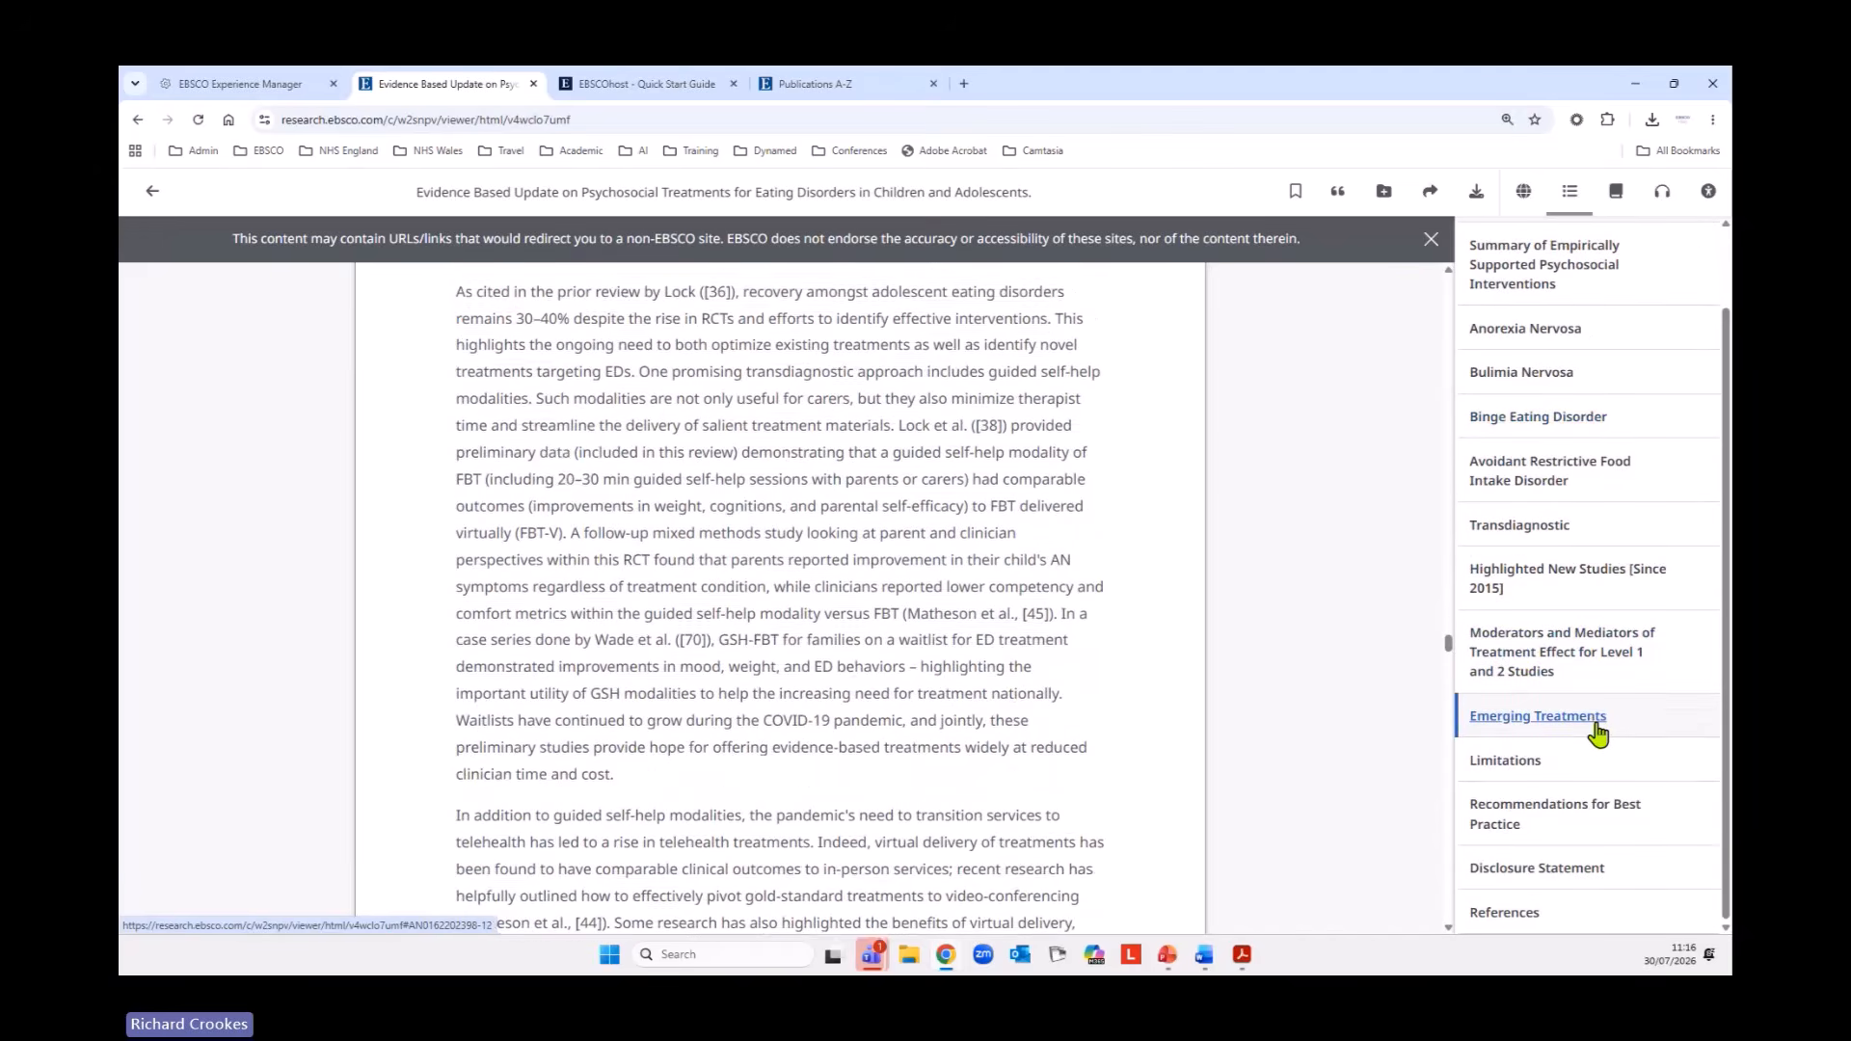
{"action": "left_click", "coordinate": [1579, 817]}
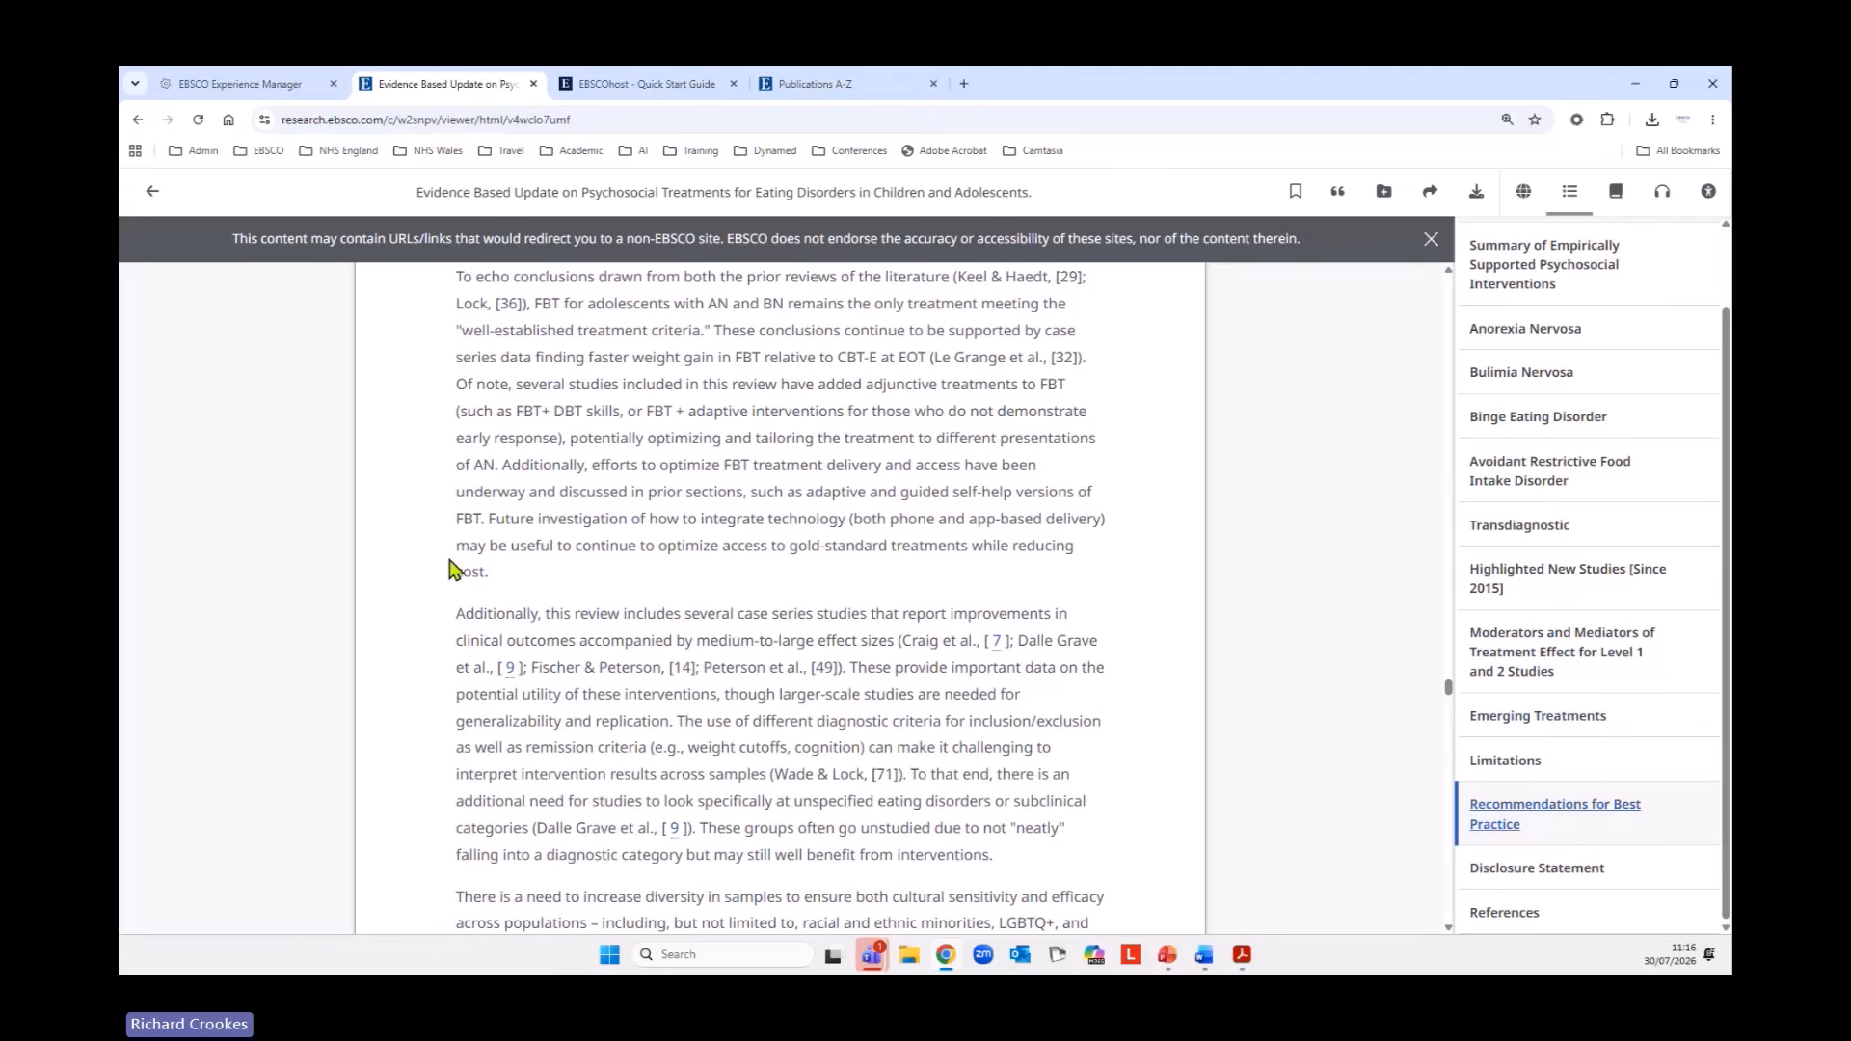
Return to the results list and review the abstracts and subjects of the second and third articles.
{"action": "left_click", "coordinate": [141, 207]}
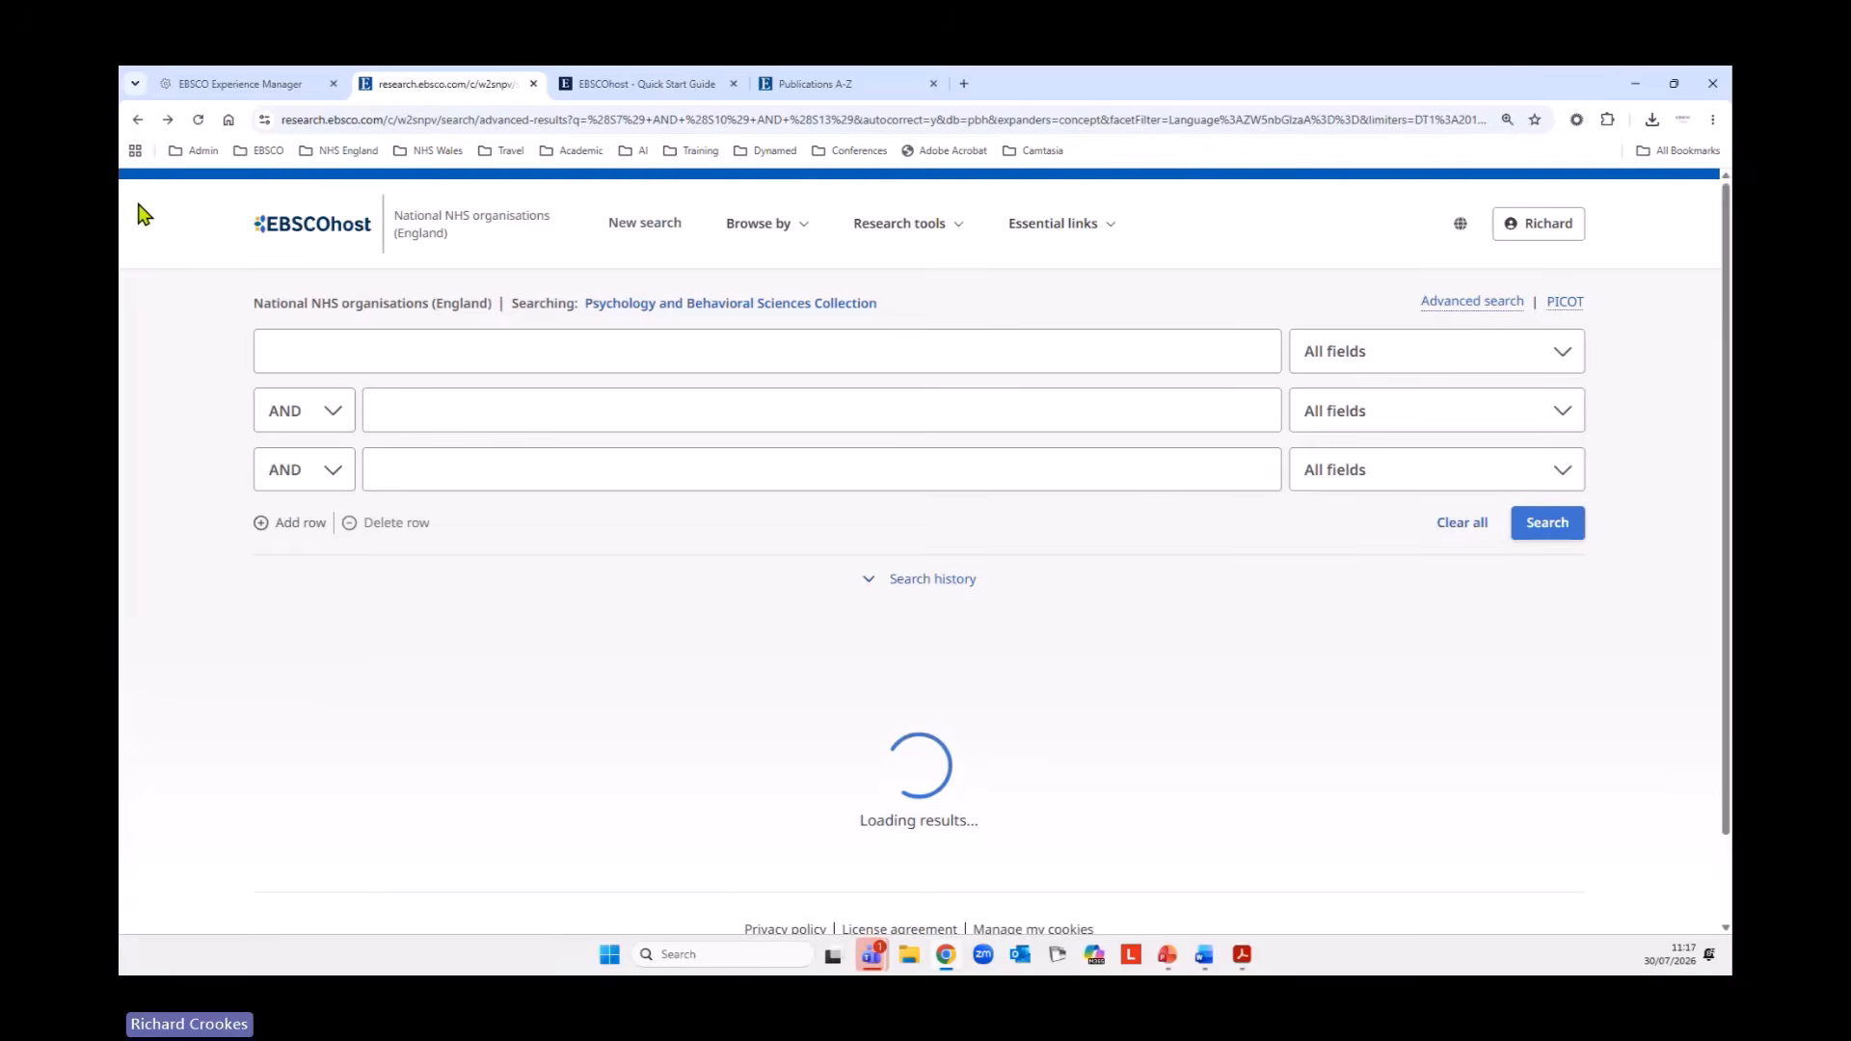
{"action": "scroll", "coordinate": [140, 211], "scroll_direction": "down", "scroll_amount": 10}
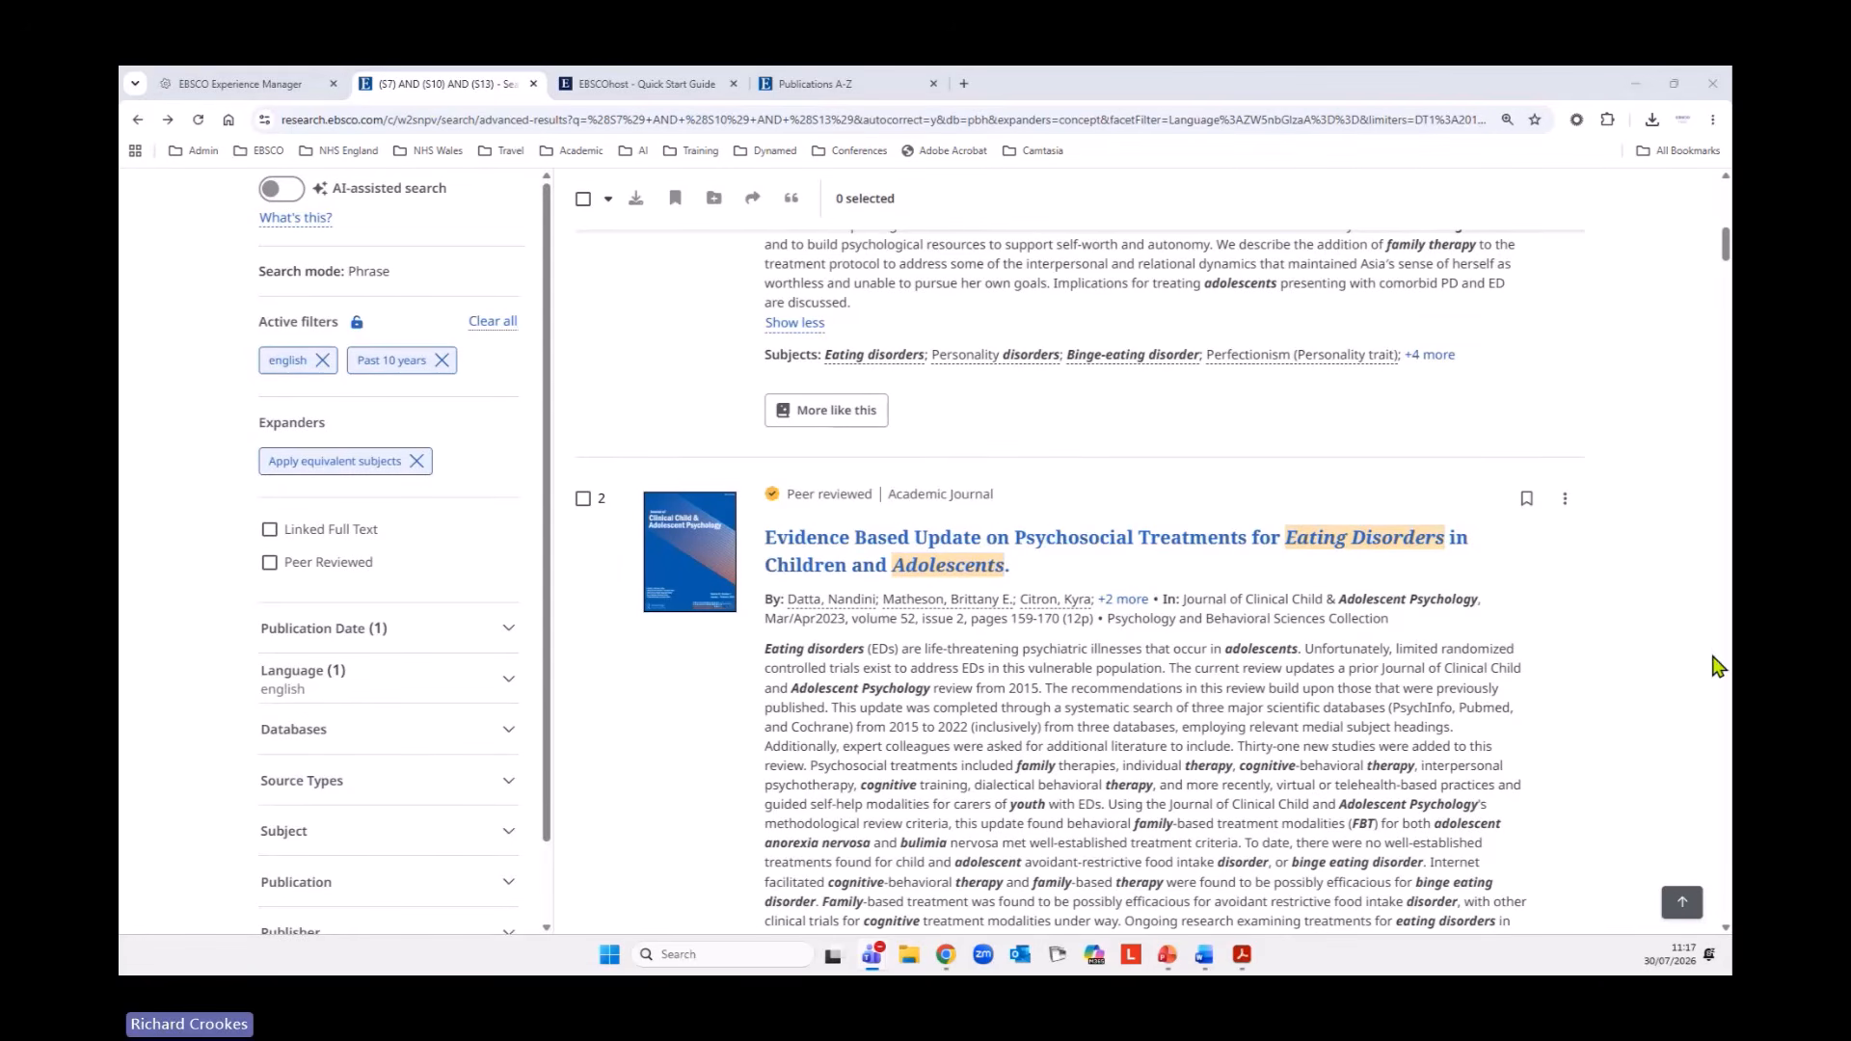
{"action": "scroll", "coordinate": [1437, 583], "scroll_direction": "down", "scroll_amount": 6}
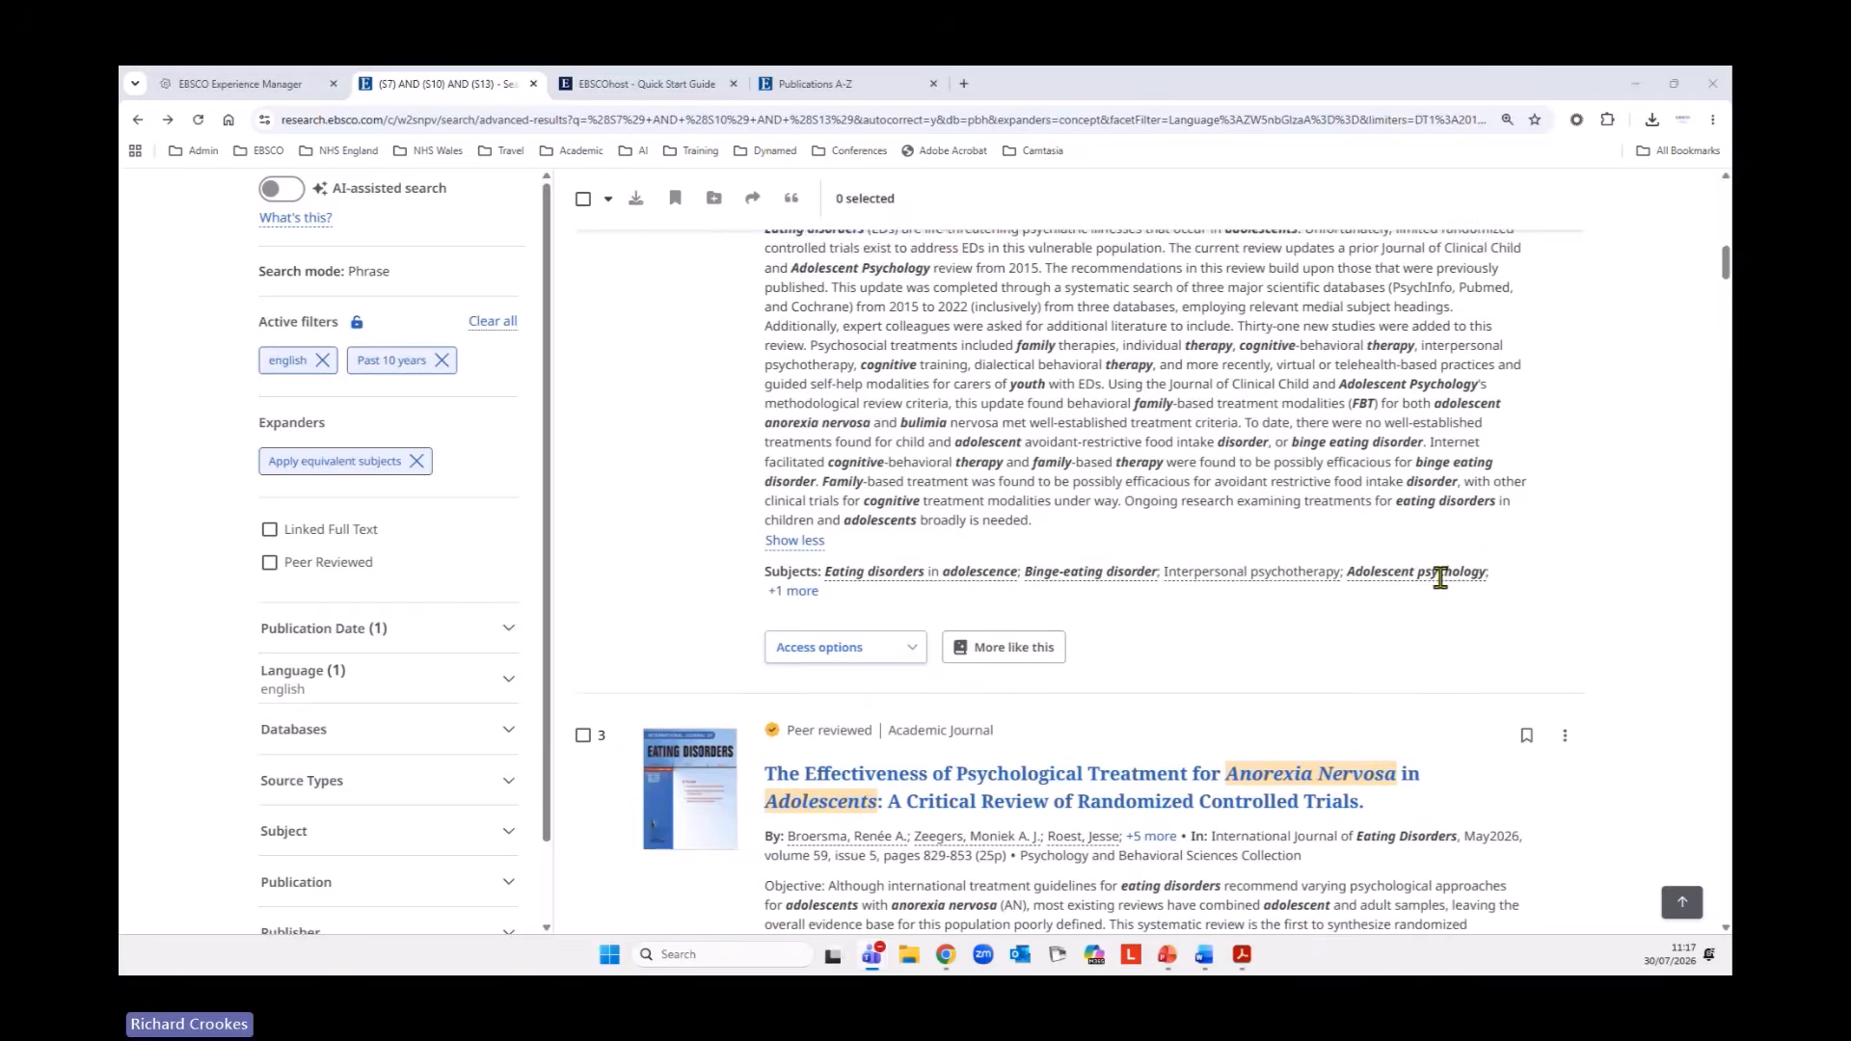
{"action": "scroll", "coordinate": [1058, 584], "scroll_direction": "up", "scroll_amount": 2}
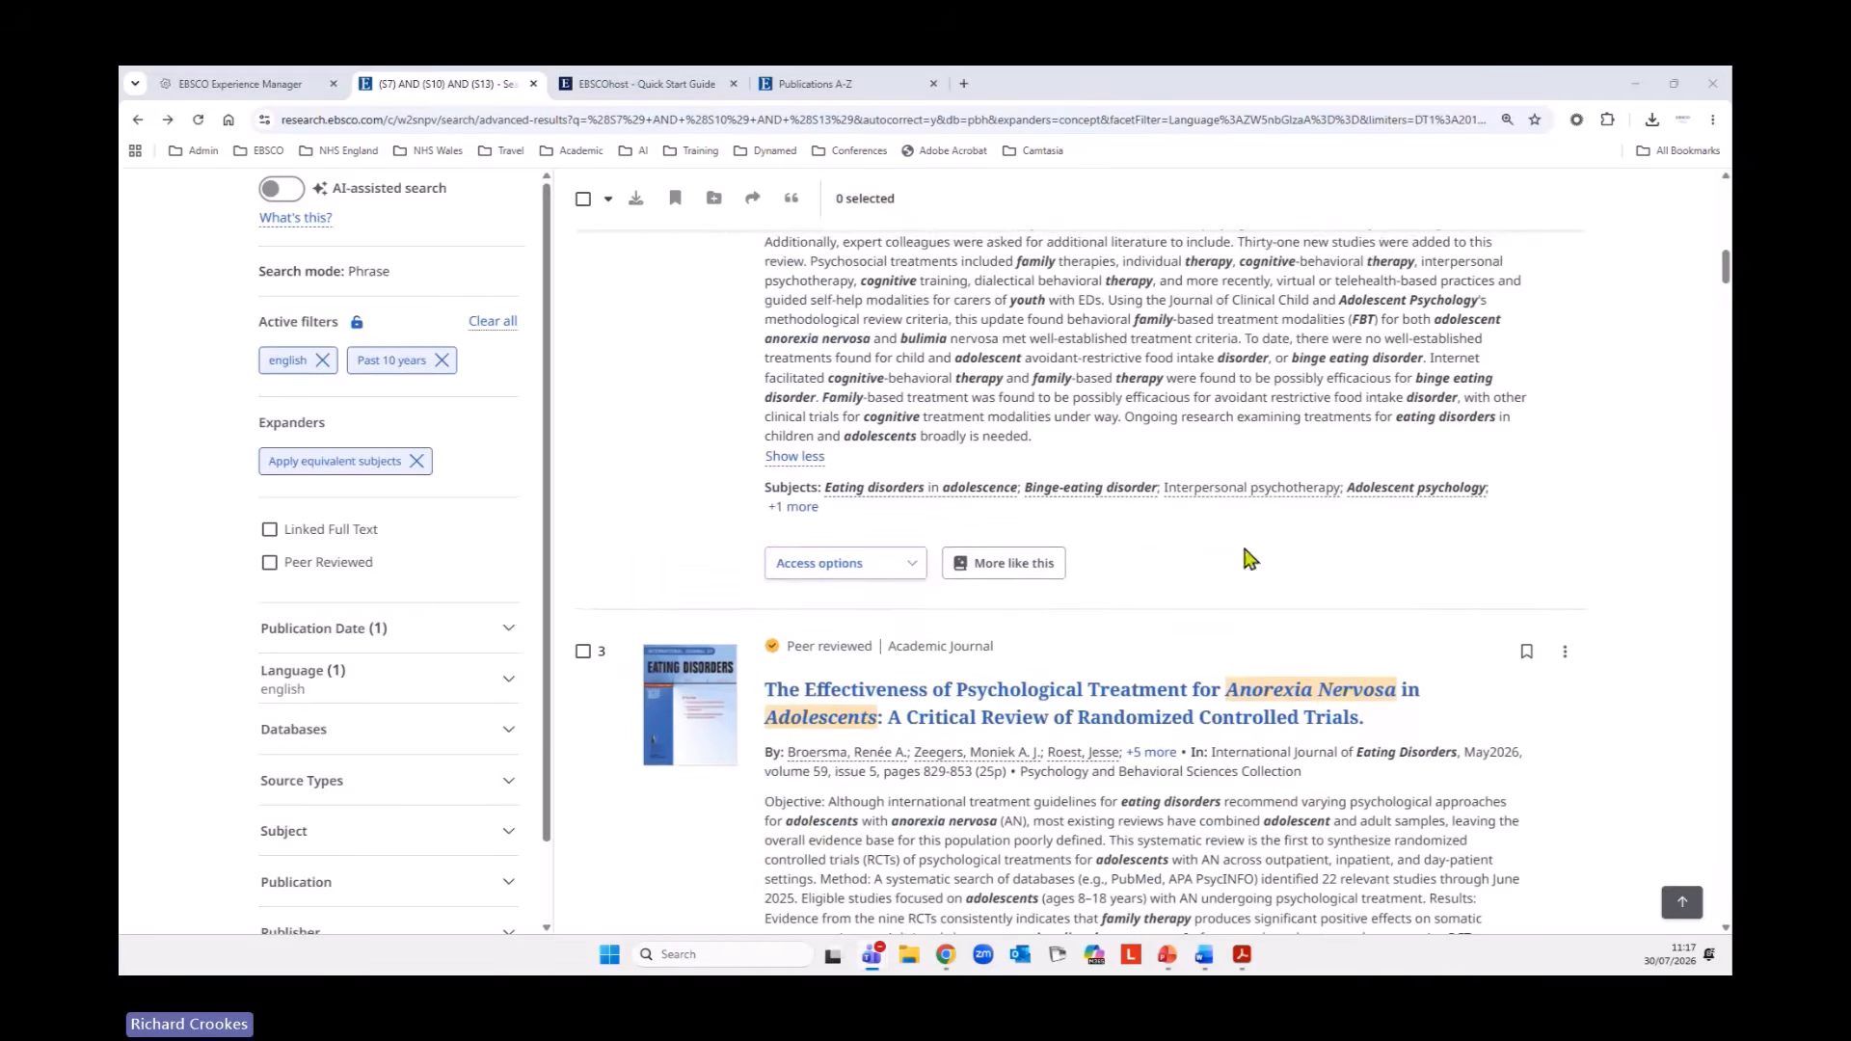
{"action": "scroll", "coordinate": [1389, 693], "scroll_direction": "up", "scroll_amount": 2}
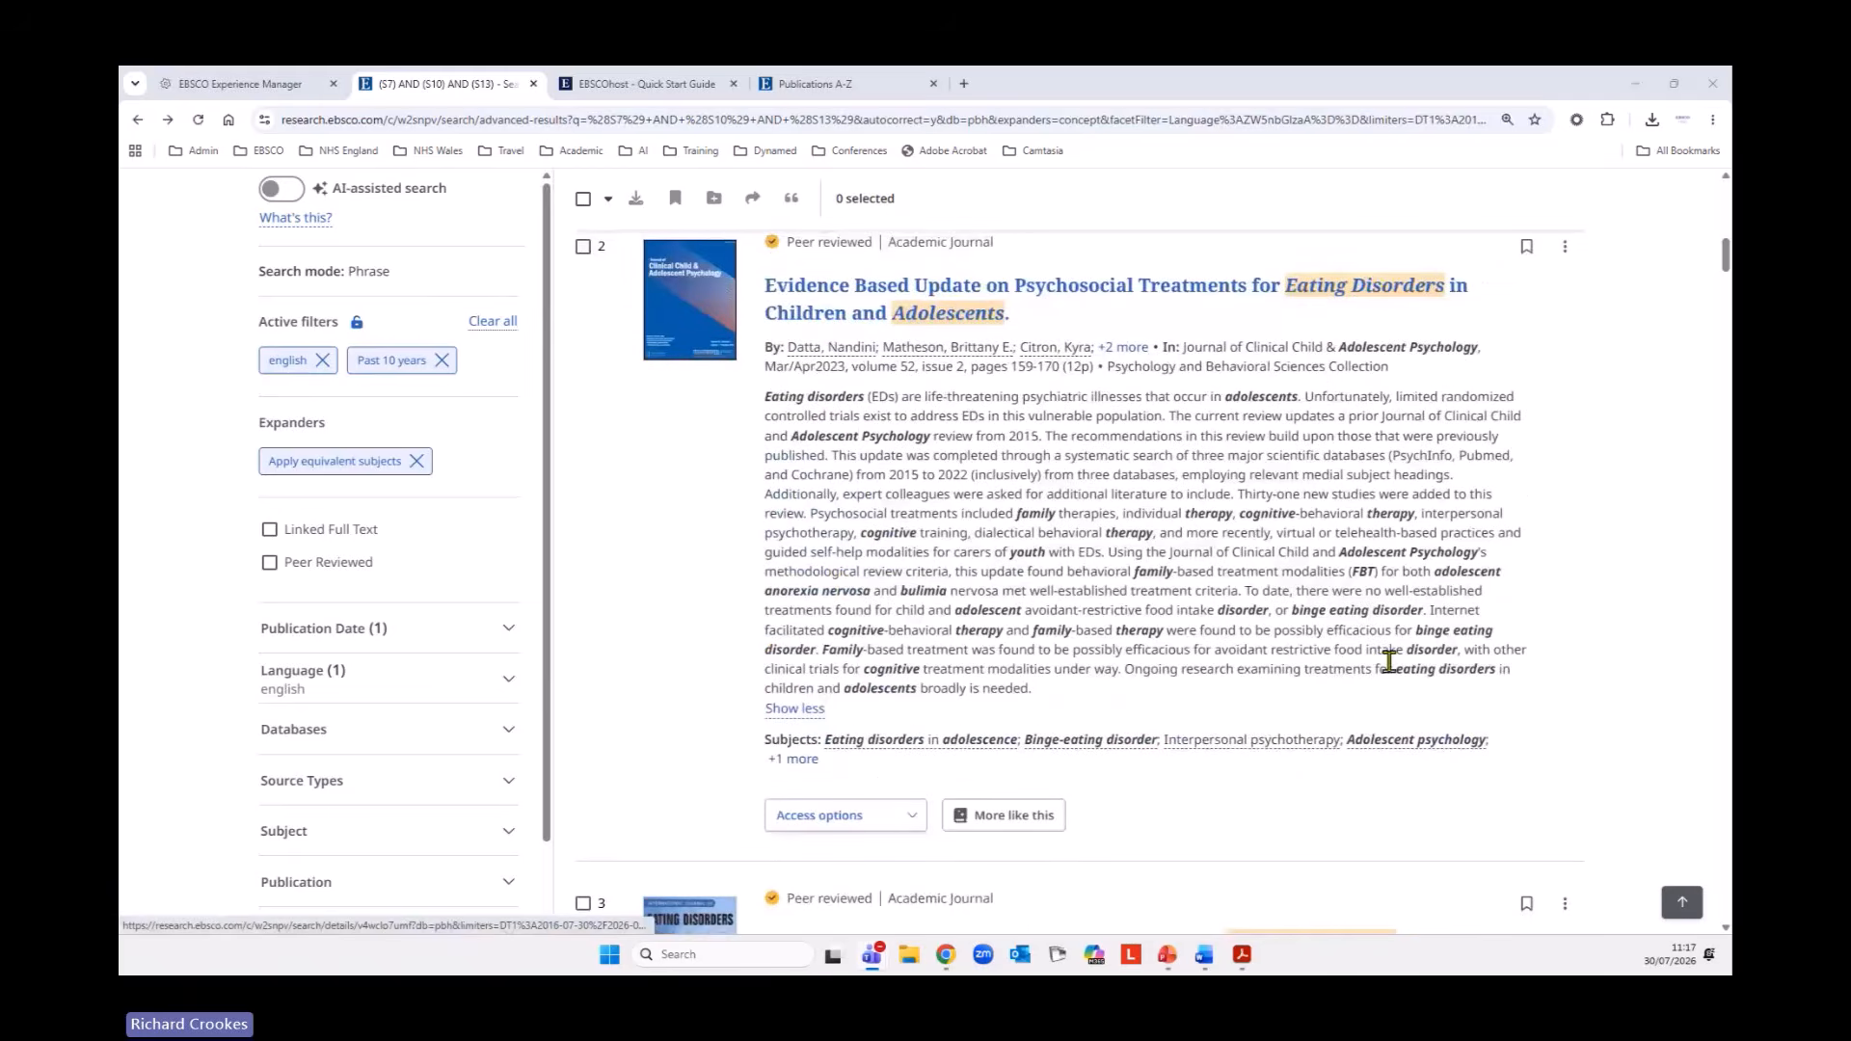
{"action": "scroll", "coordinate": [1397, 693], "scroll_direction": "down", "scroll_amount": 6}
{"action": "scroll", "coordinate": [1380, 656], "scroll_direction": "down", "scroll_amount": 2}
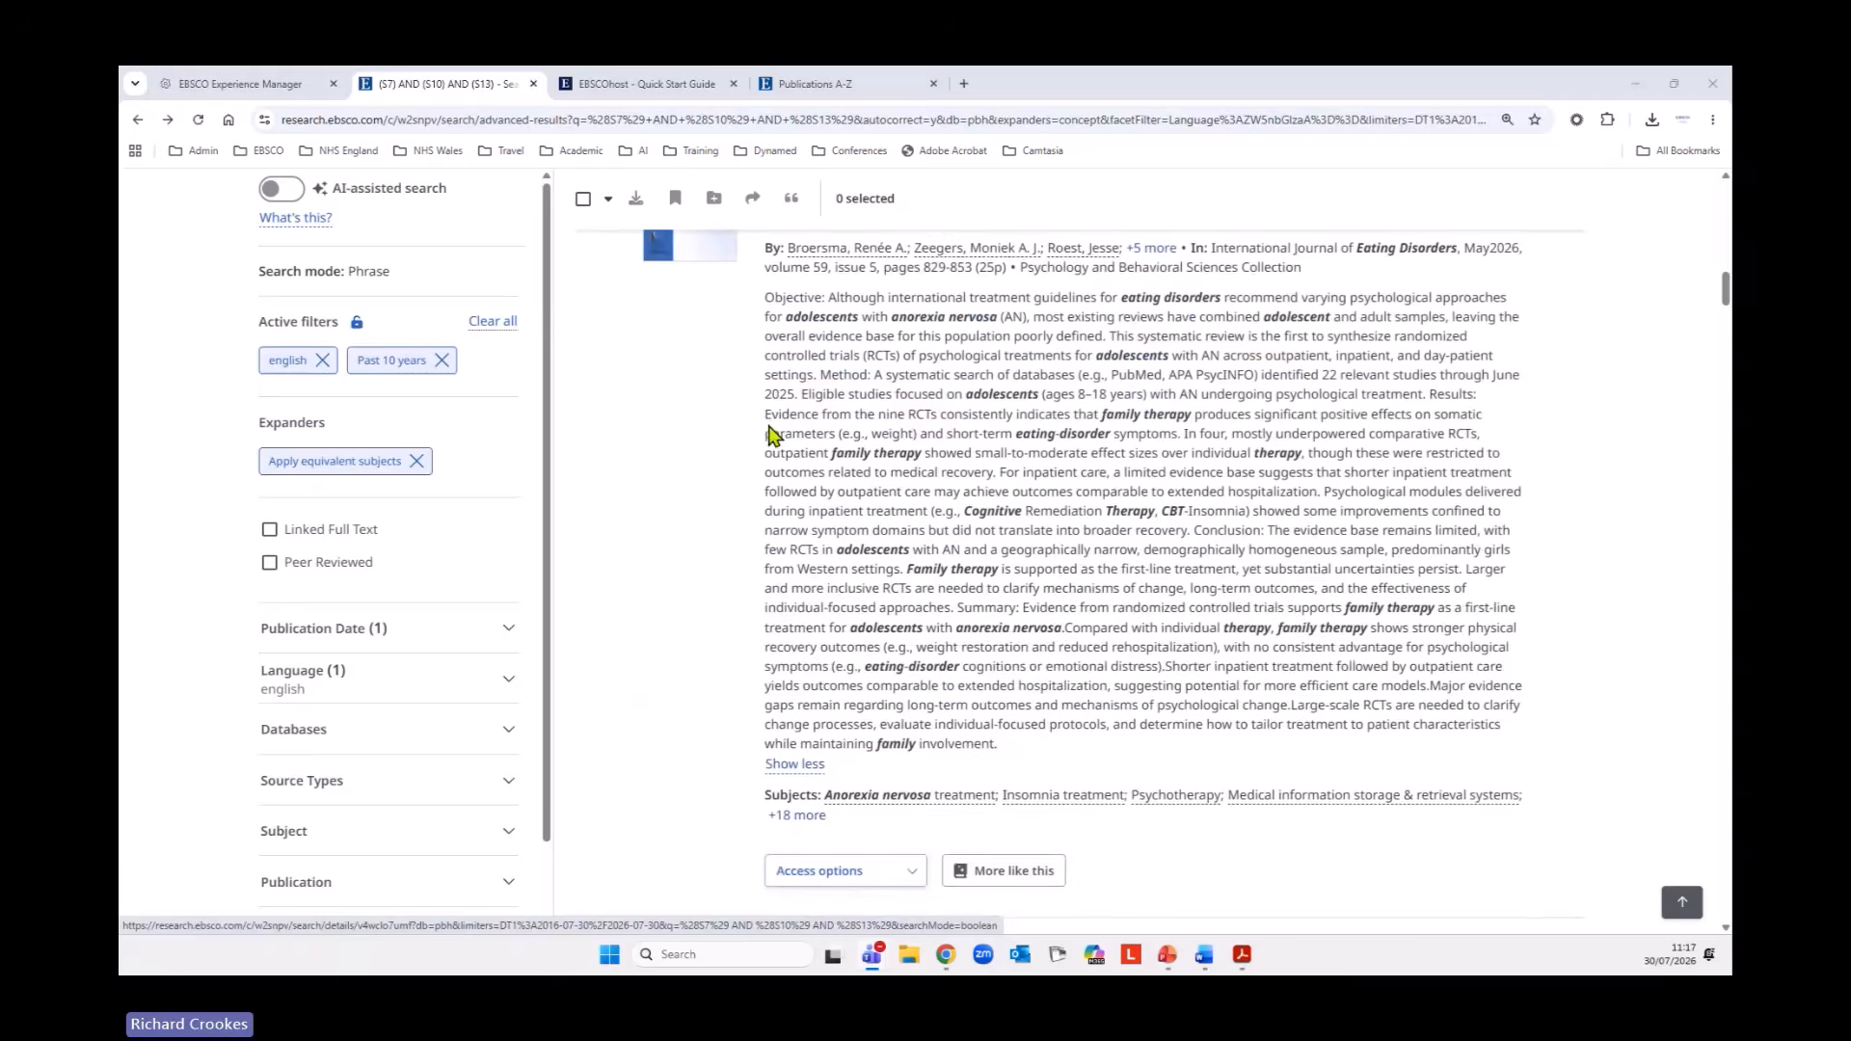
Open the similar-article recommendations for the fourth result and review the first recommendation's full author list, access options, abstract and subjects.
{"action": "scroll", "coordinate": [892, 375], "scroll_direction": "up", "scroll_amount": 1}
{"action": "scroll", "coordinate": [1119, 641], "scroll_direction": "down", "scroll_amount": 5}
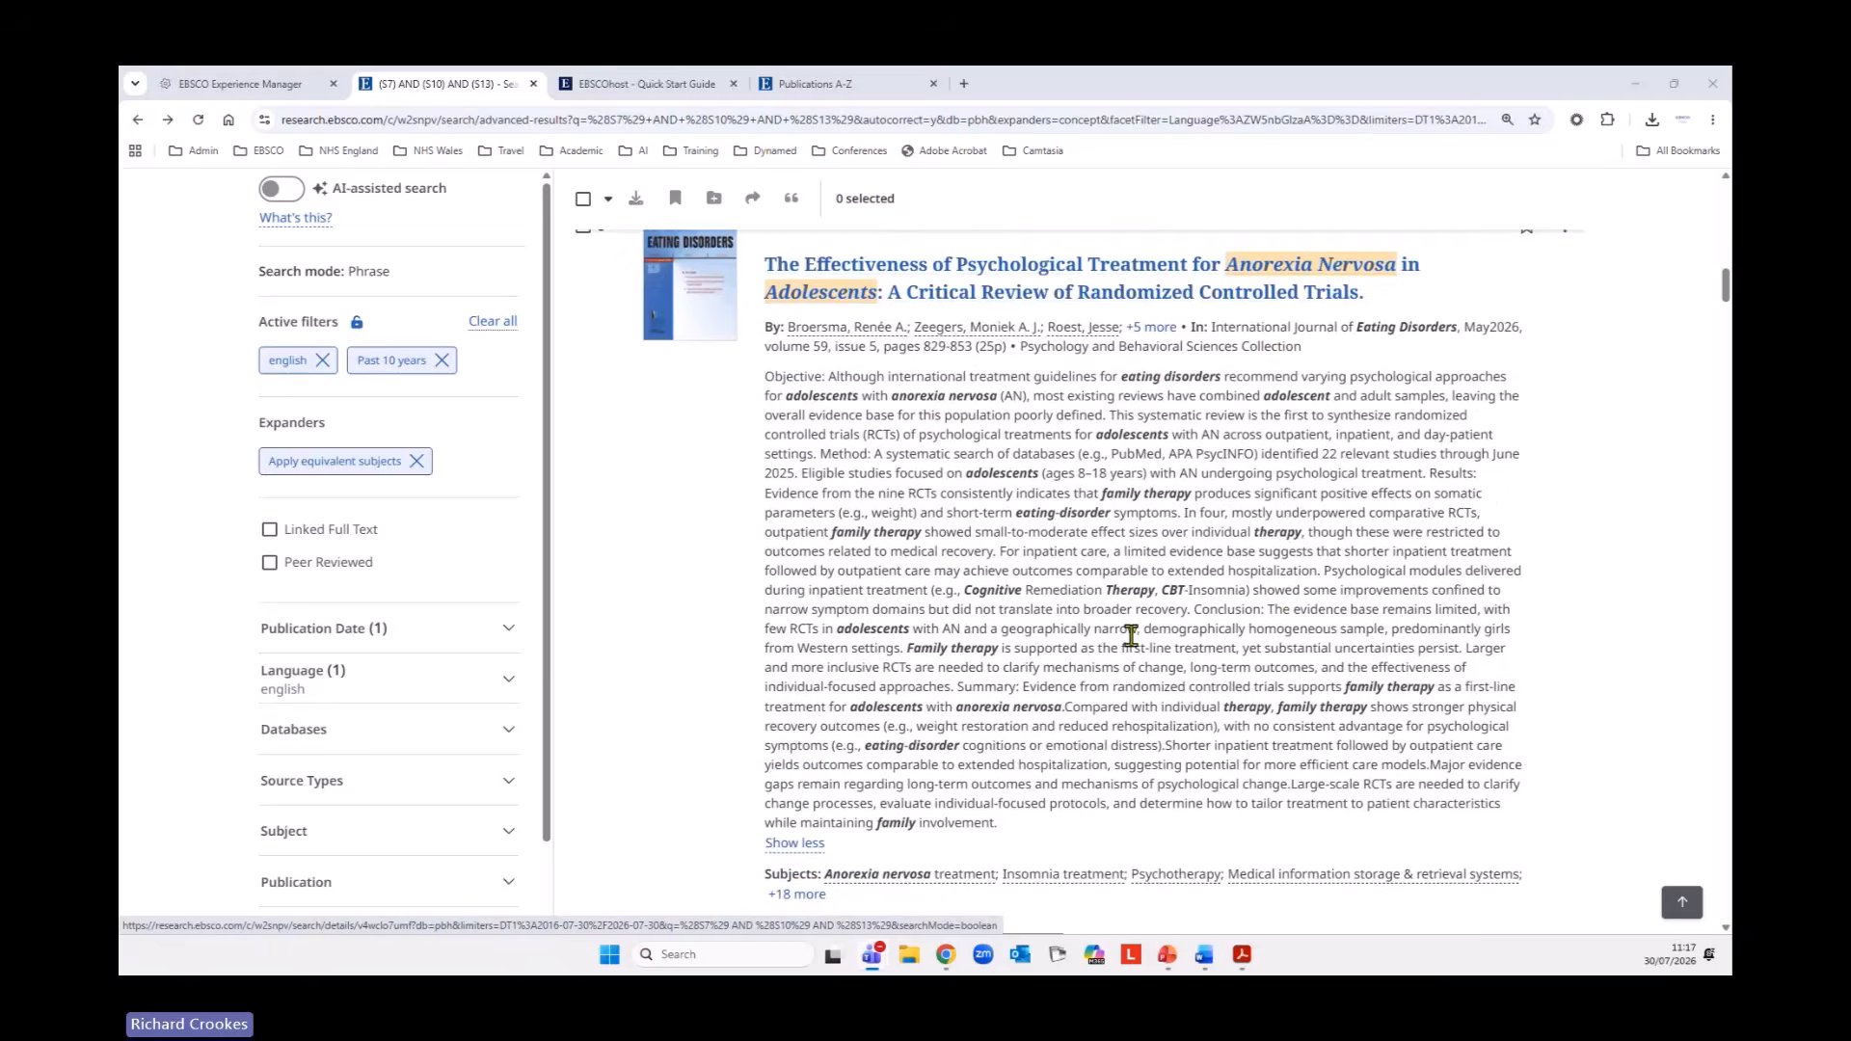
{"action": "scroll", "coordinate": [1045, 687], "scroll_direction": "down", "scroll_amount": 4}
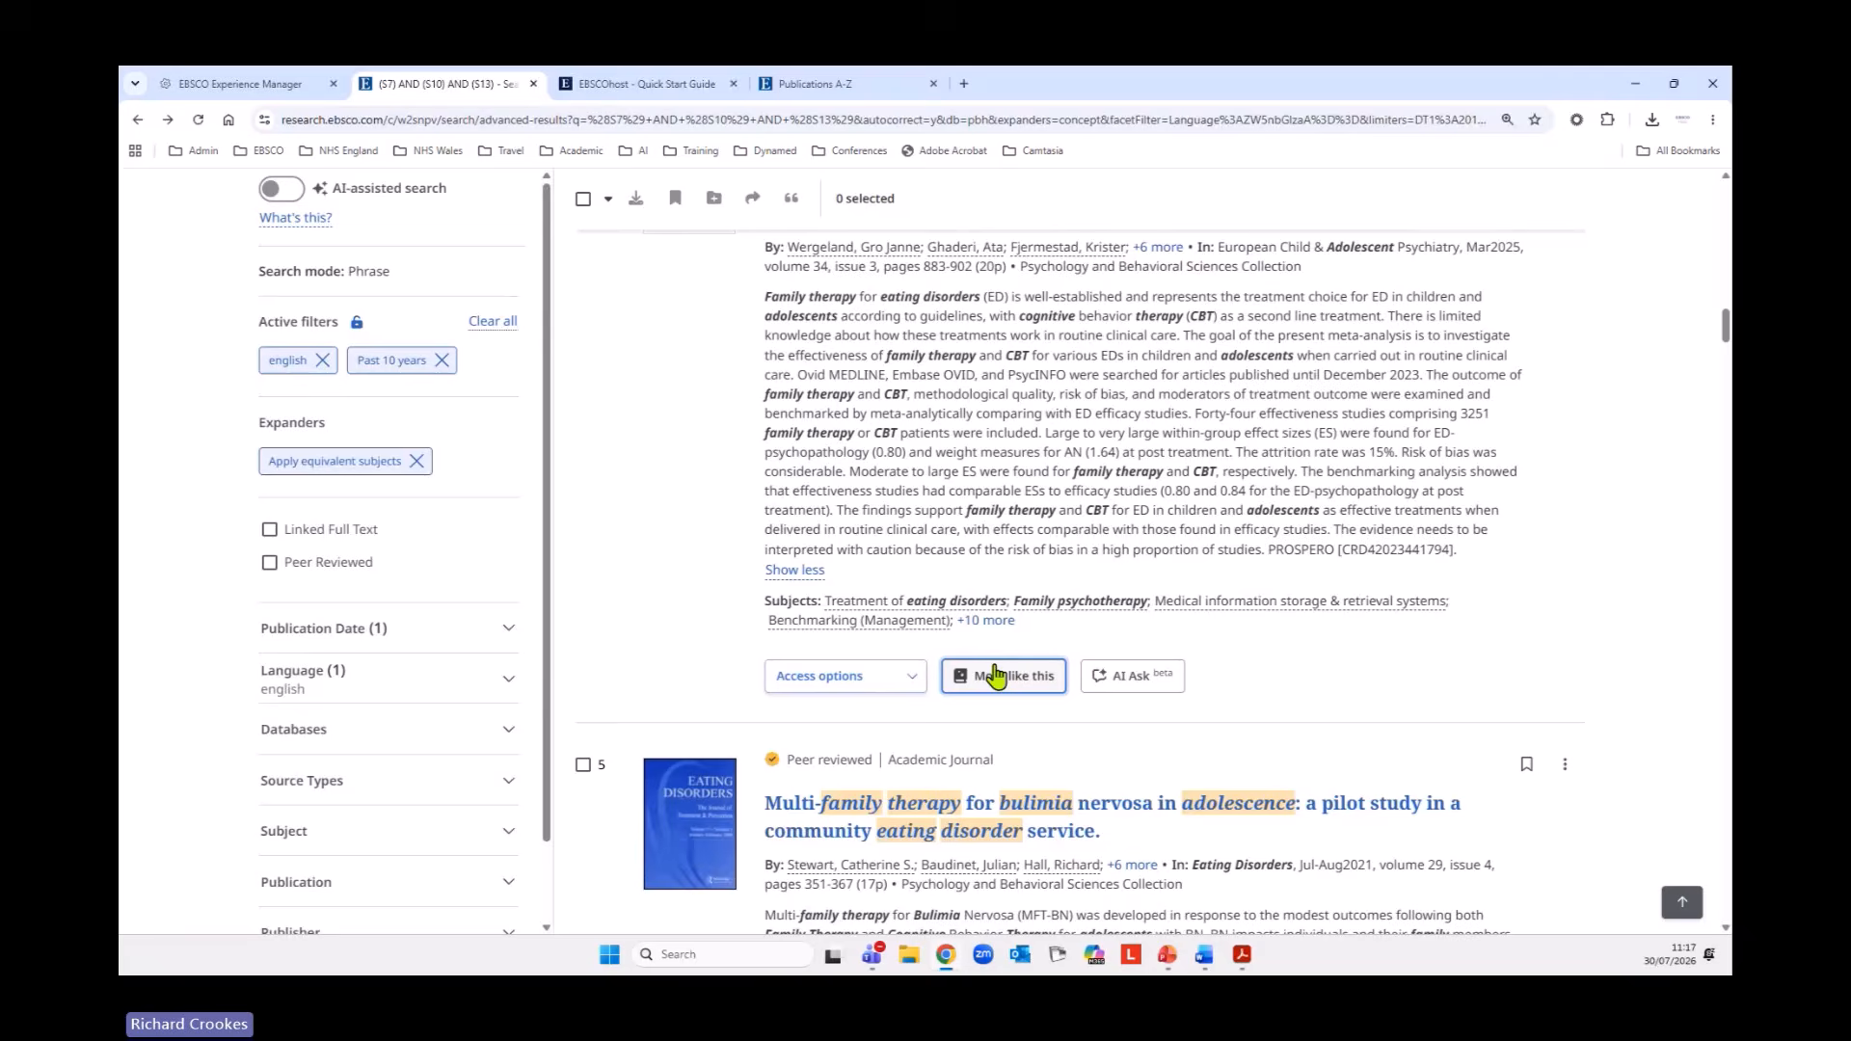
{"action": "left_click", "coordinate": [995, 675]}
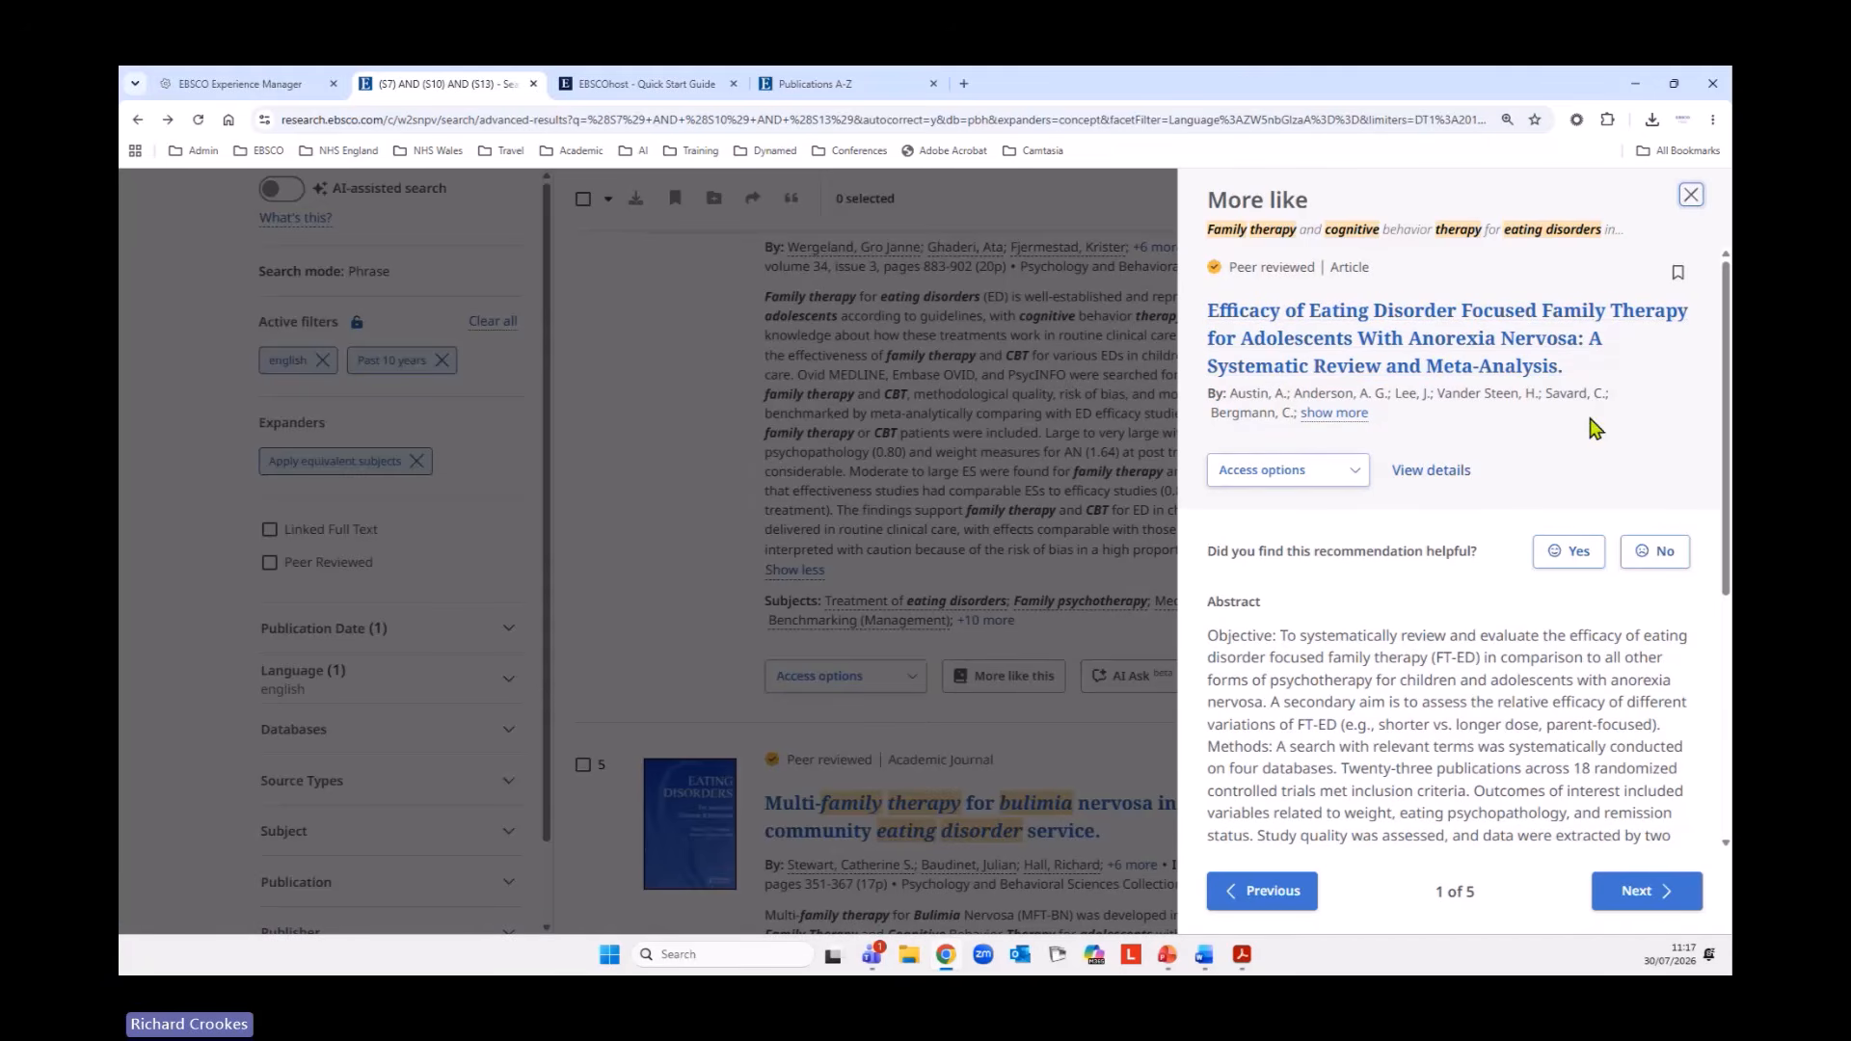
{"action": "left_click", "coordinate": [1335, 413]}
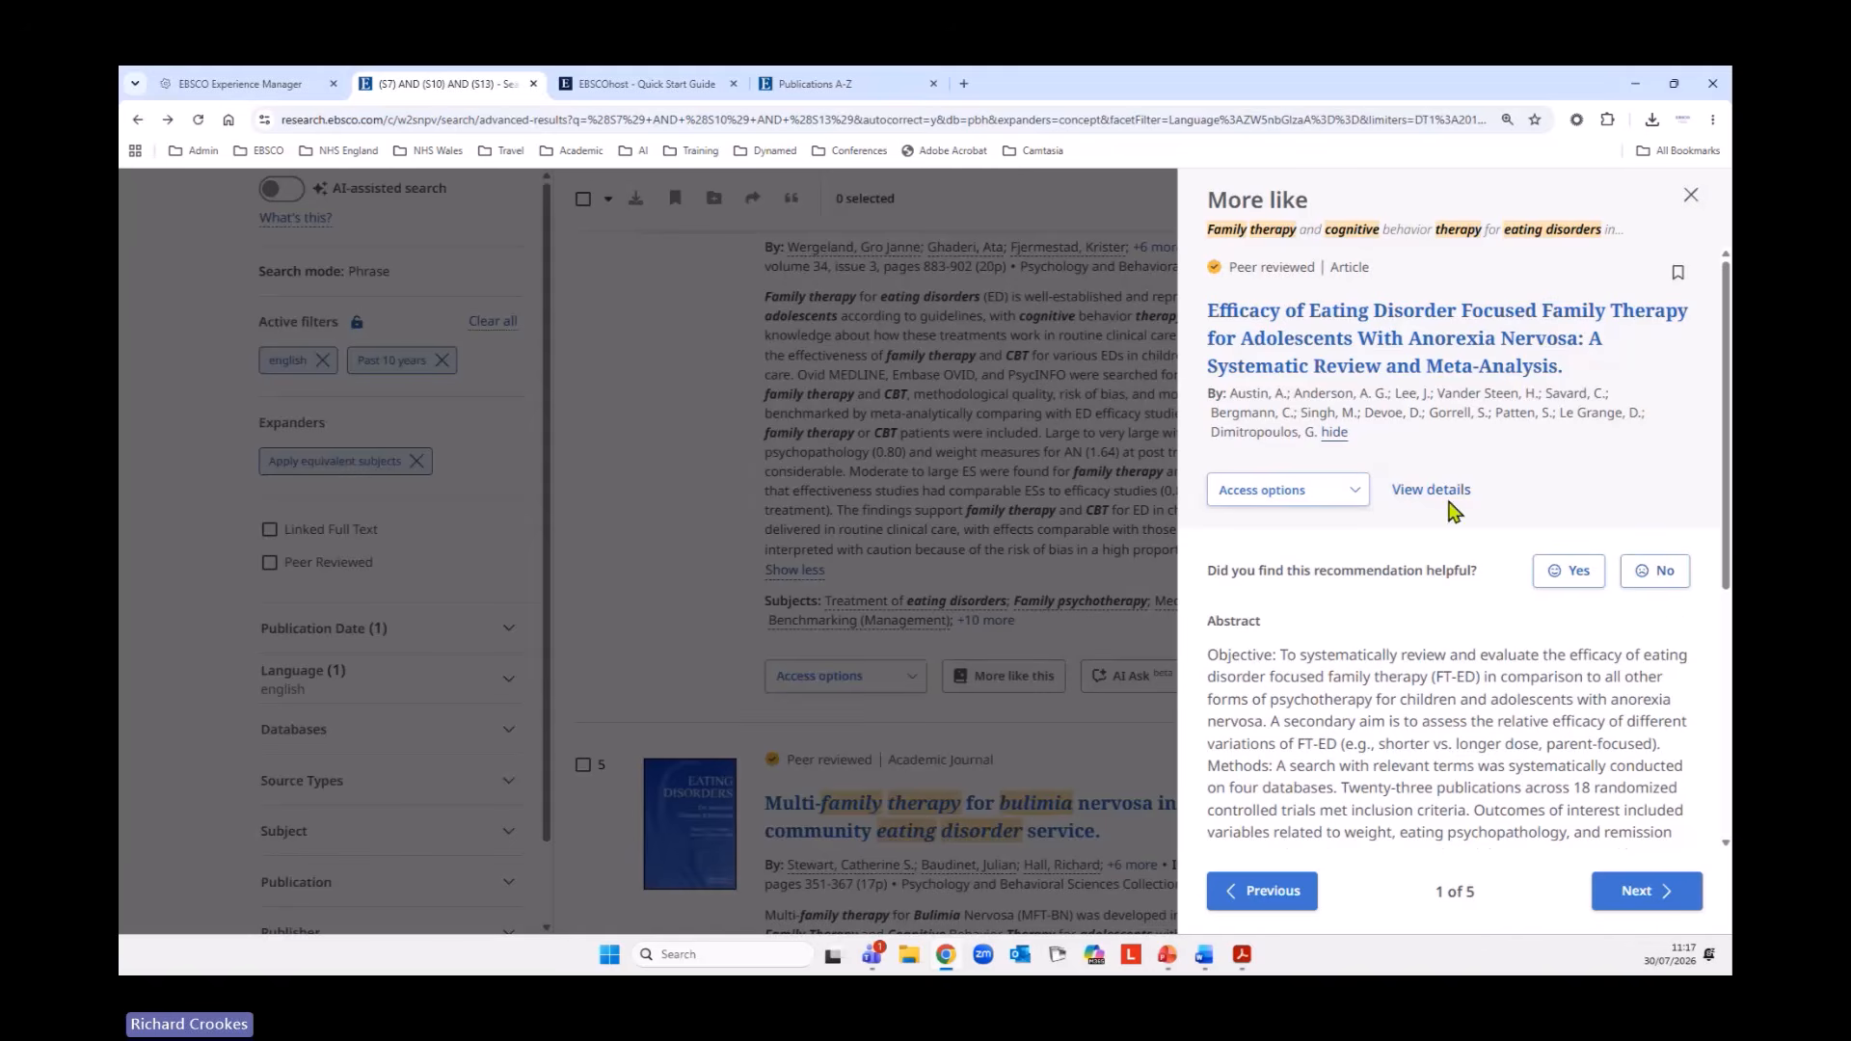
{"action": "left_click", "coordinate": [1343, 494]}
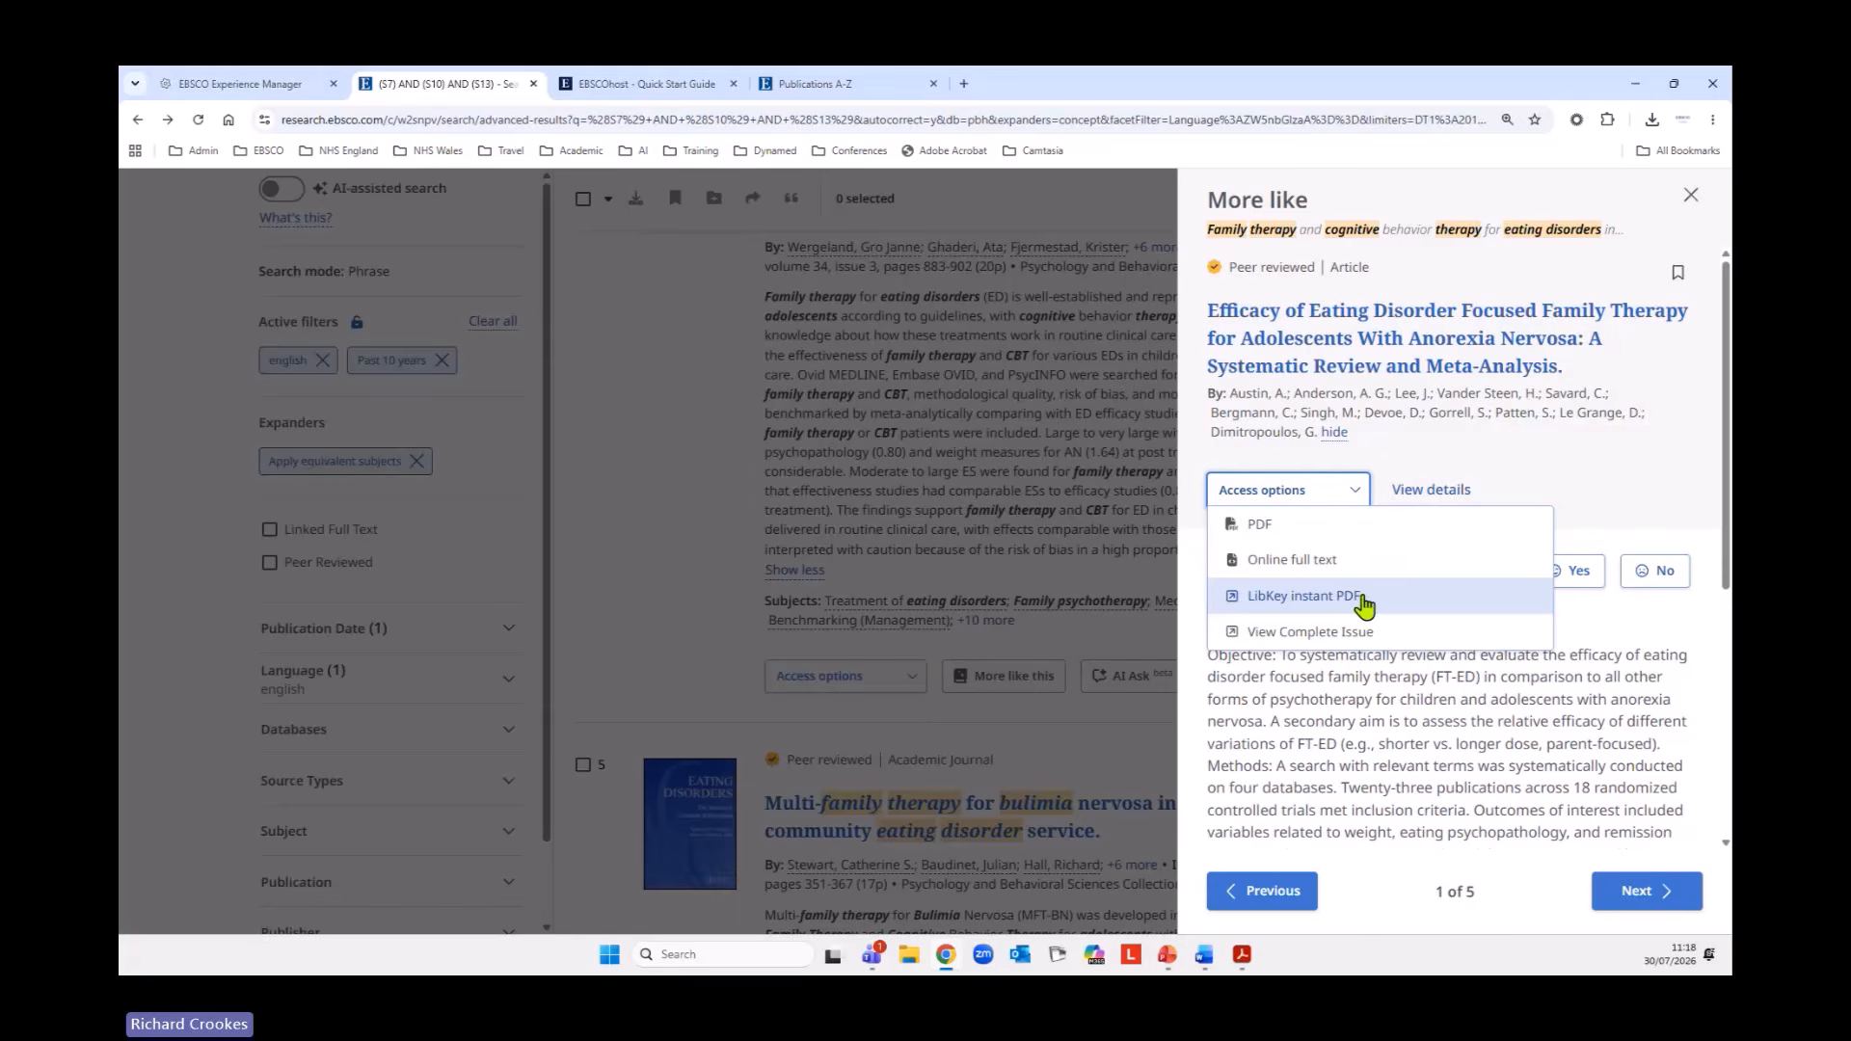
{"action": "left_click", "coordinate": [1406, 702]}
{"action": "scroll", "coordinate": [1493, 725], "scroll_direction": "down", "scroll_amount": 4}
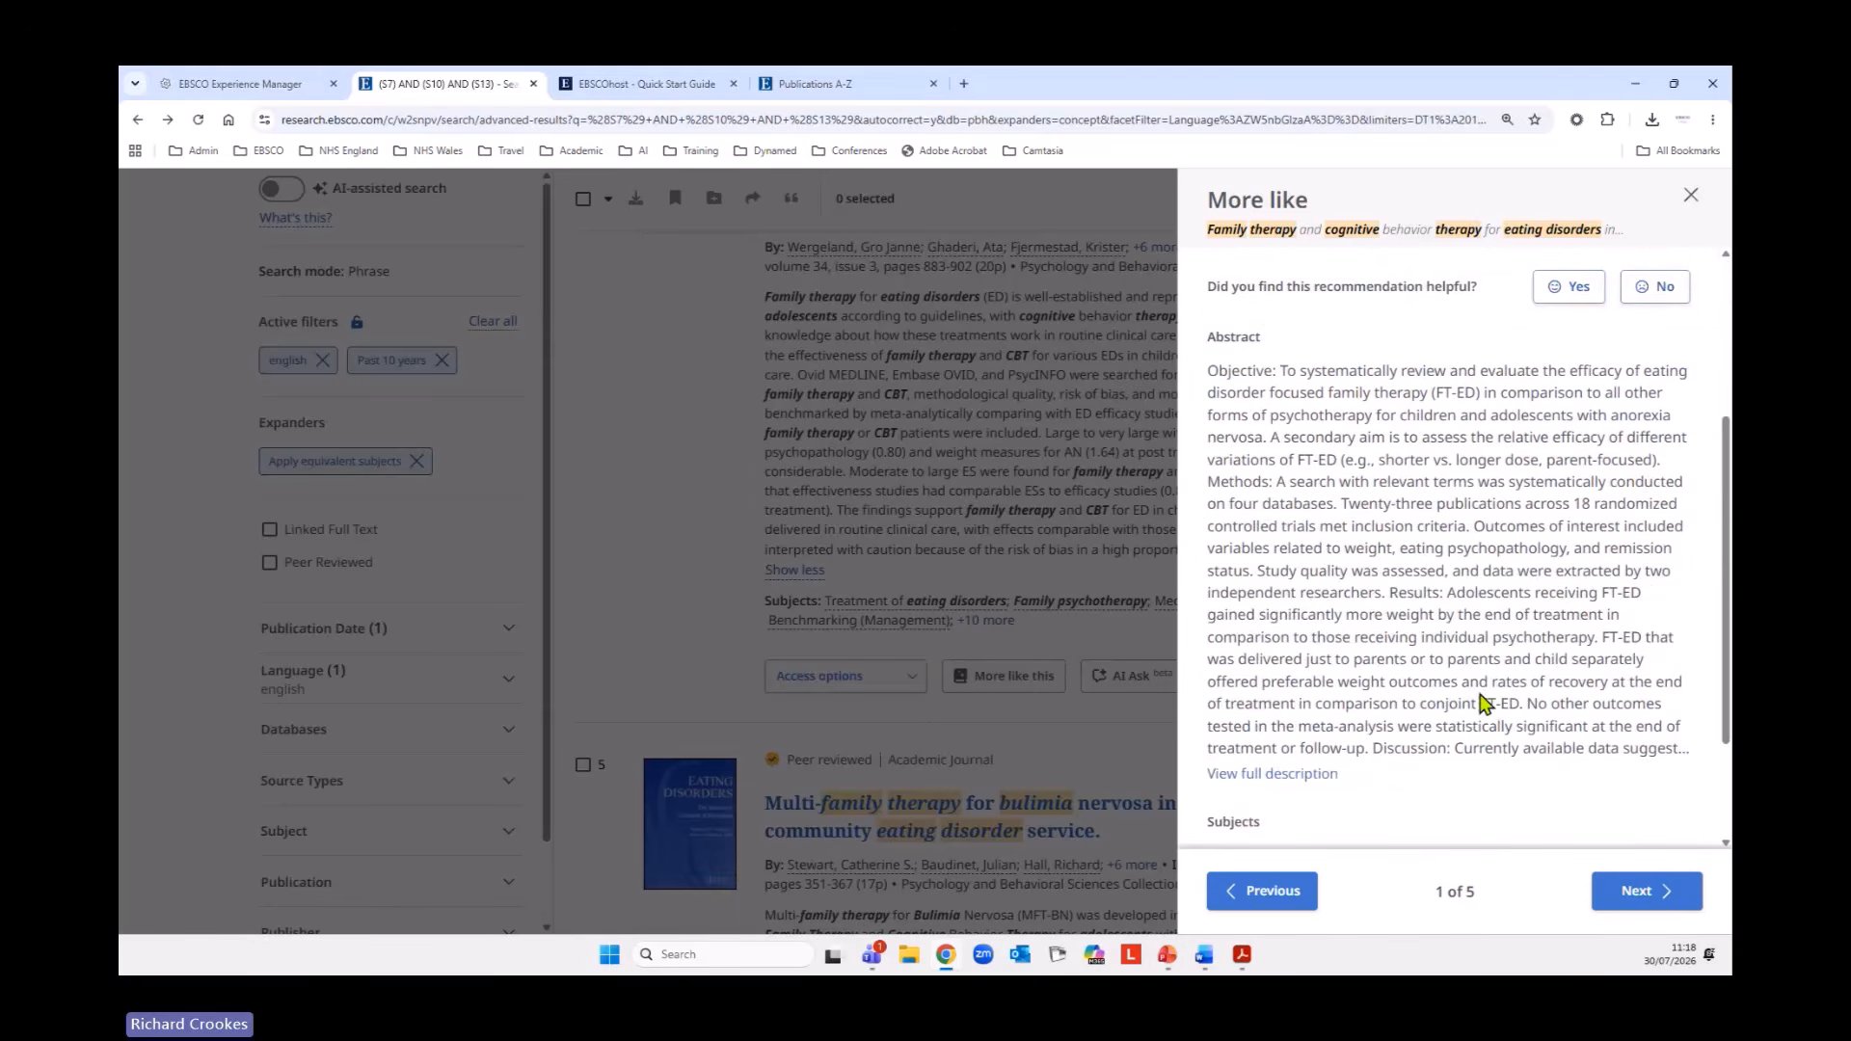
{"action": "scroll", "coordinate": [1467, 622], "scroll_direction": "down", "scroll_amount": 1}
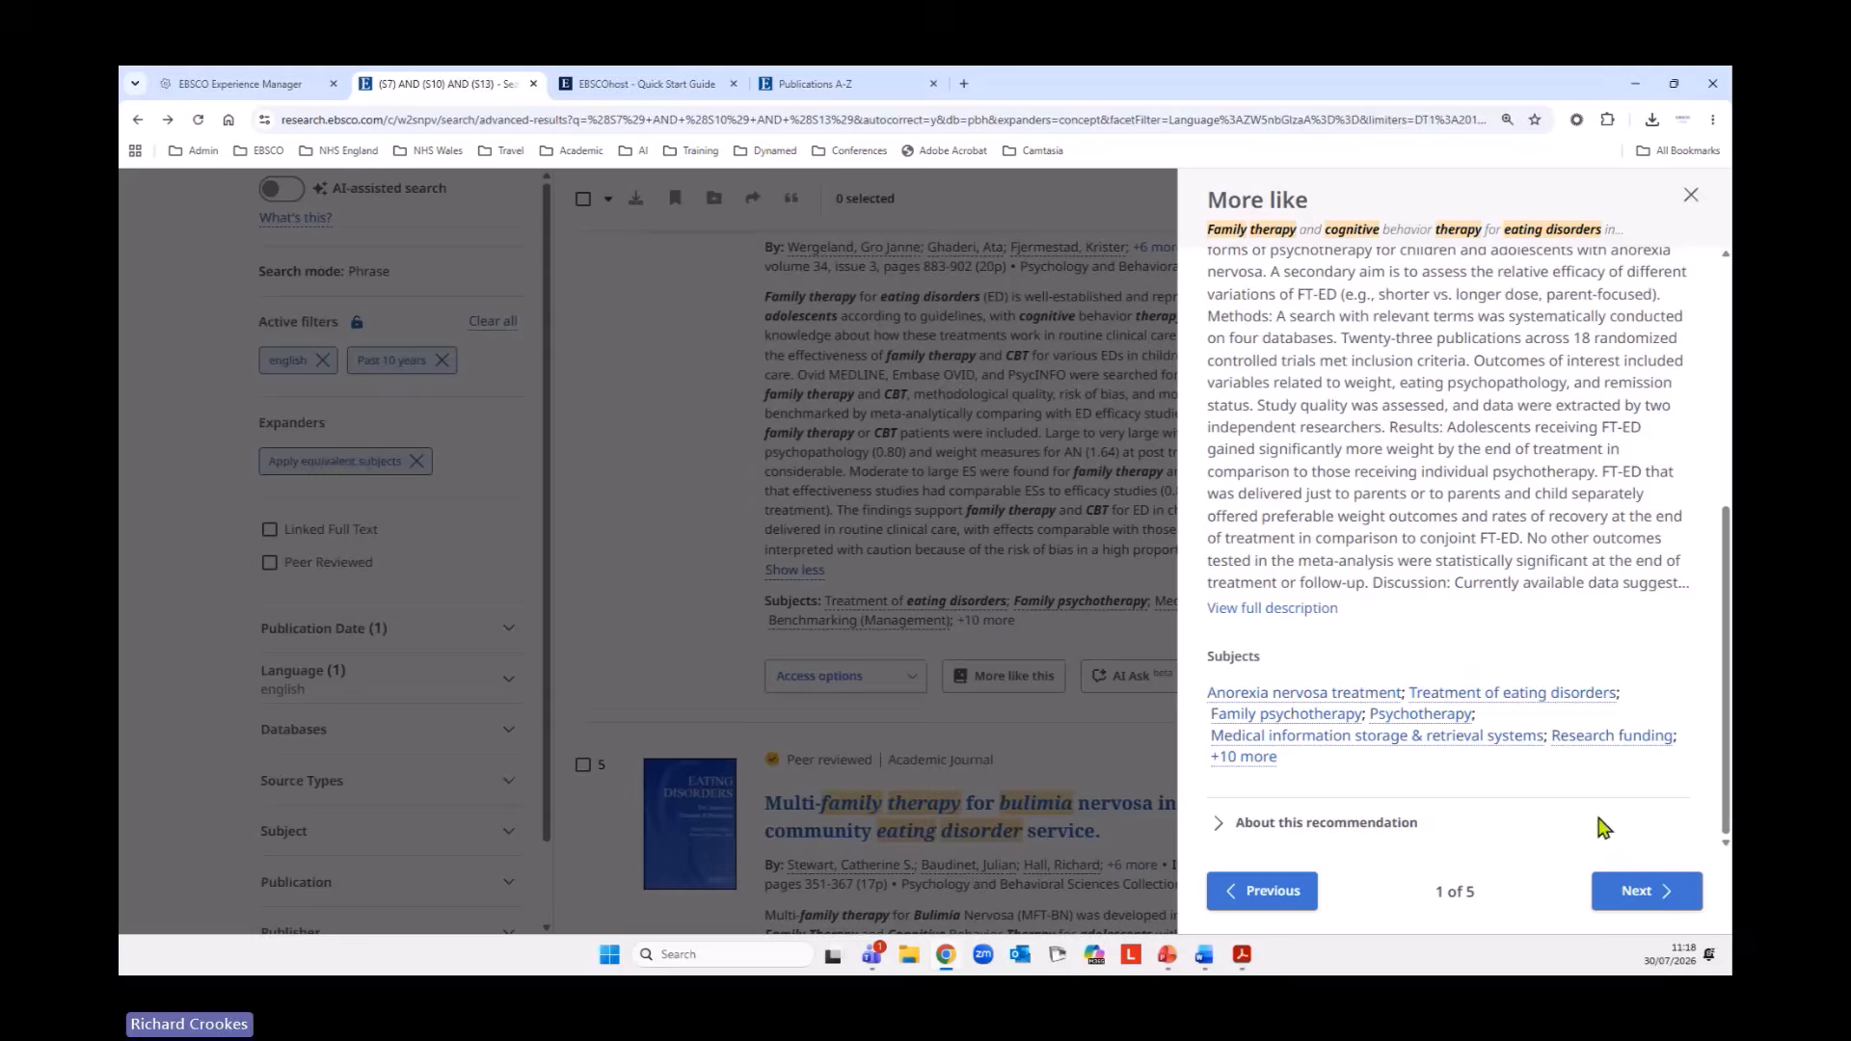
Go to the second recommendation, "Multi-family therapy for eating disorders: A systematic scoping review of the quantitative and qualitative findings", and save it.
{"action": "left_click", "coordinate": [1645, 889]}
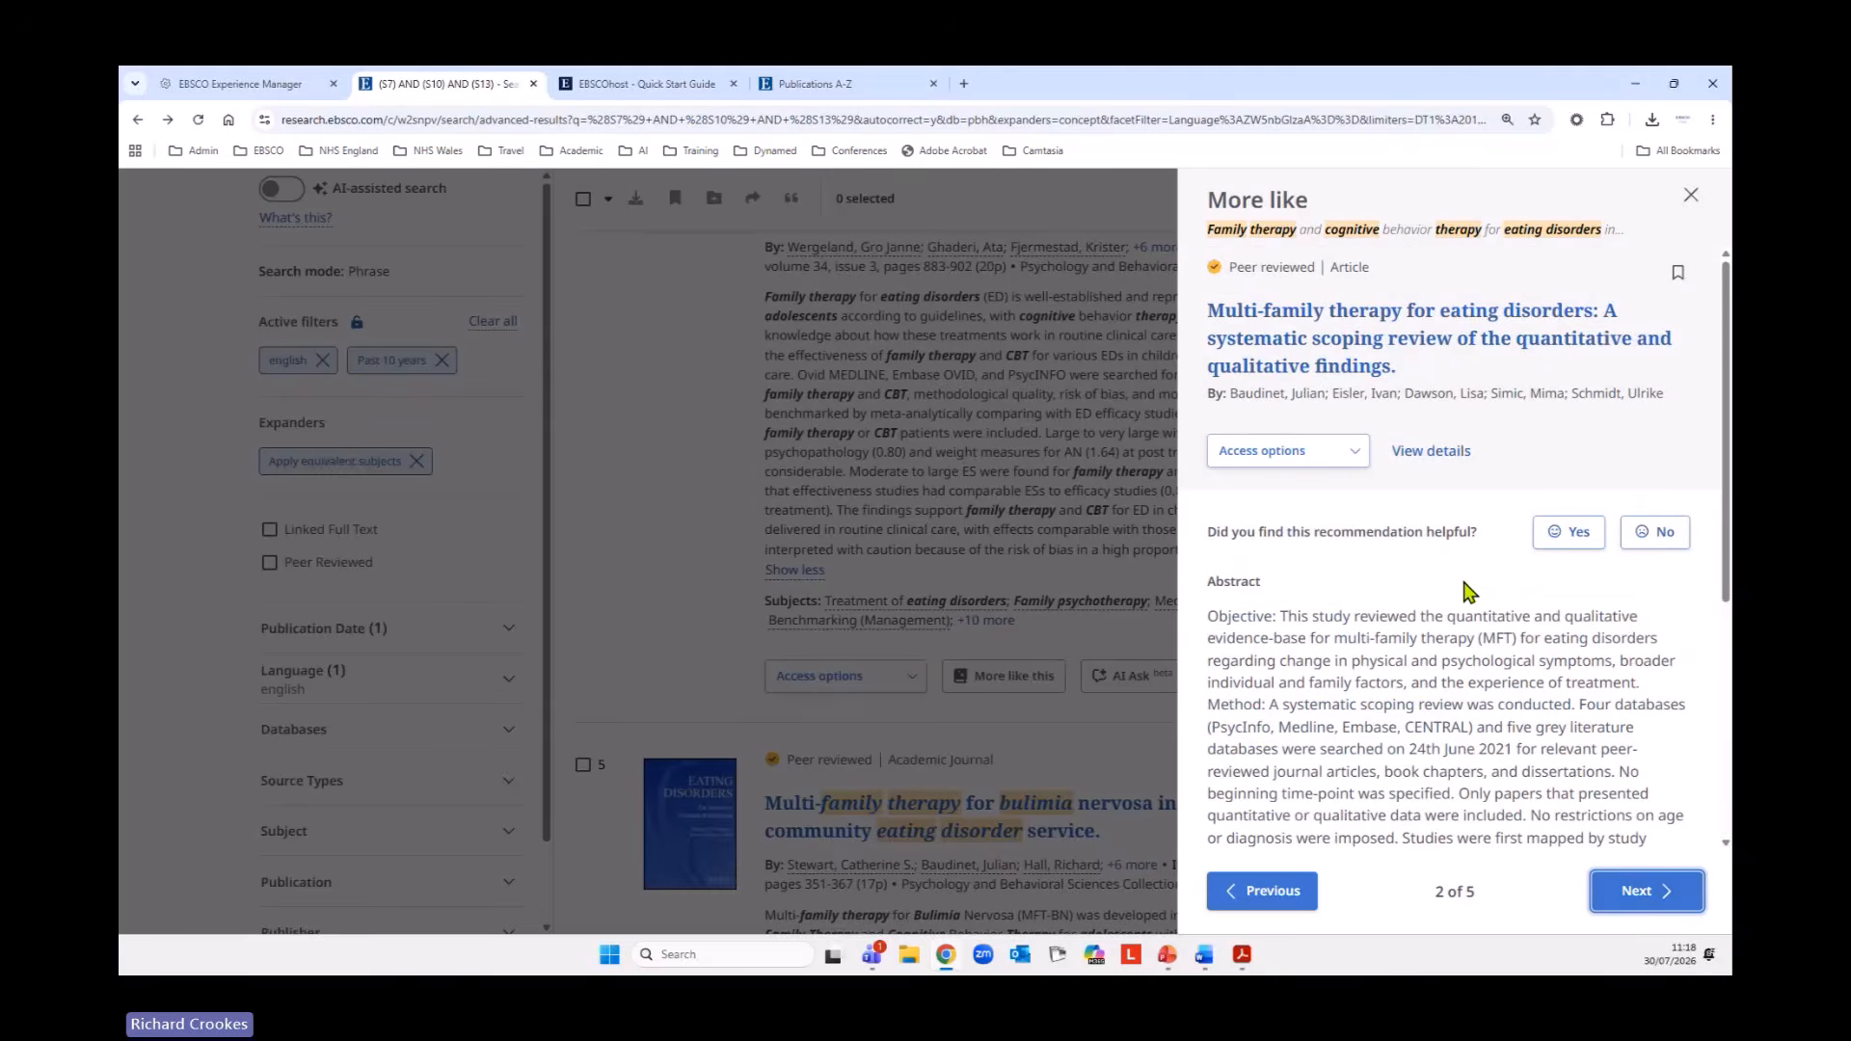
{"action": "left_click", "coordinate": [1255, 891]}
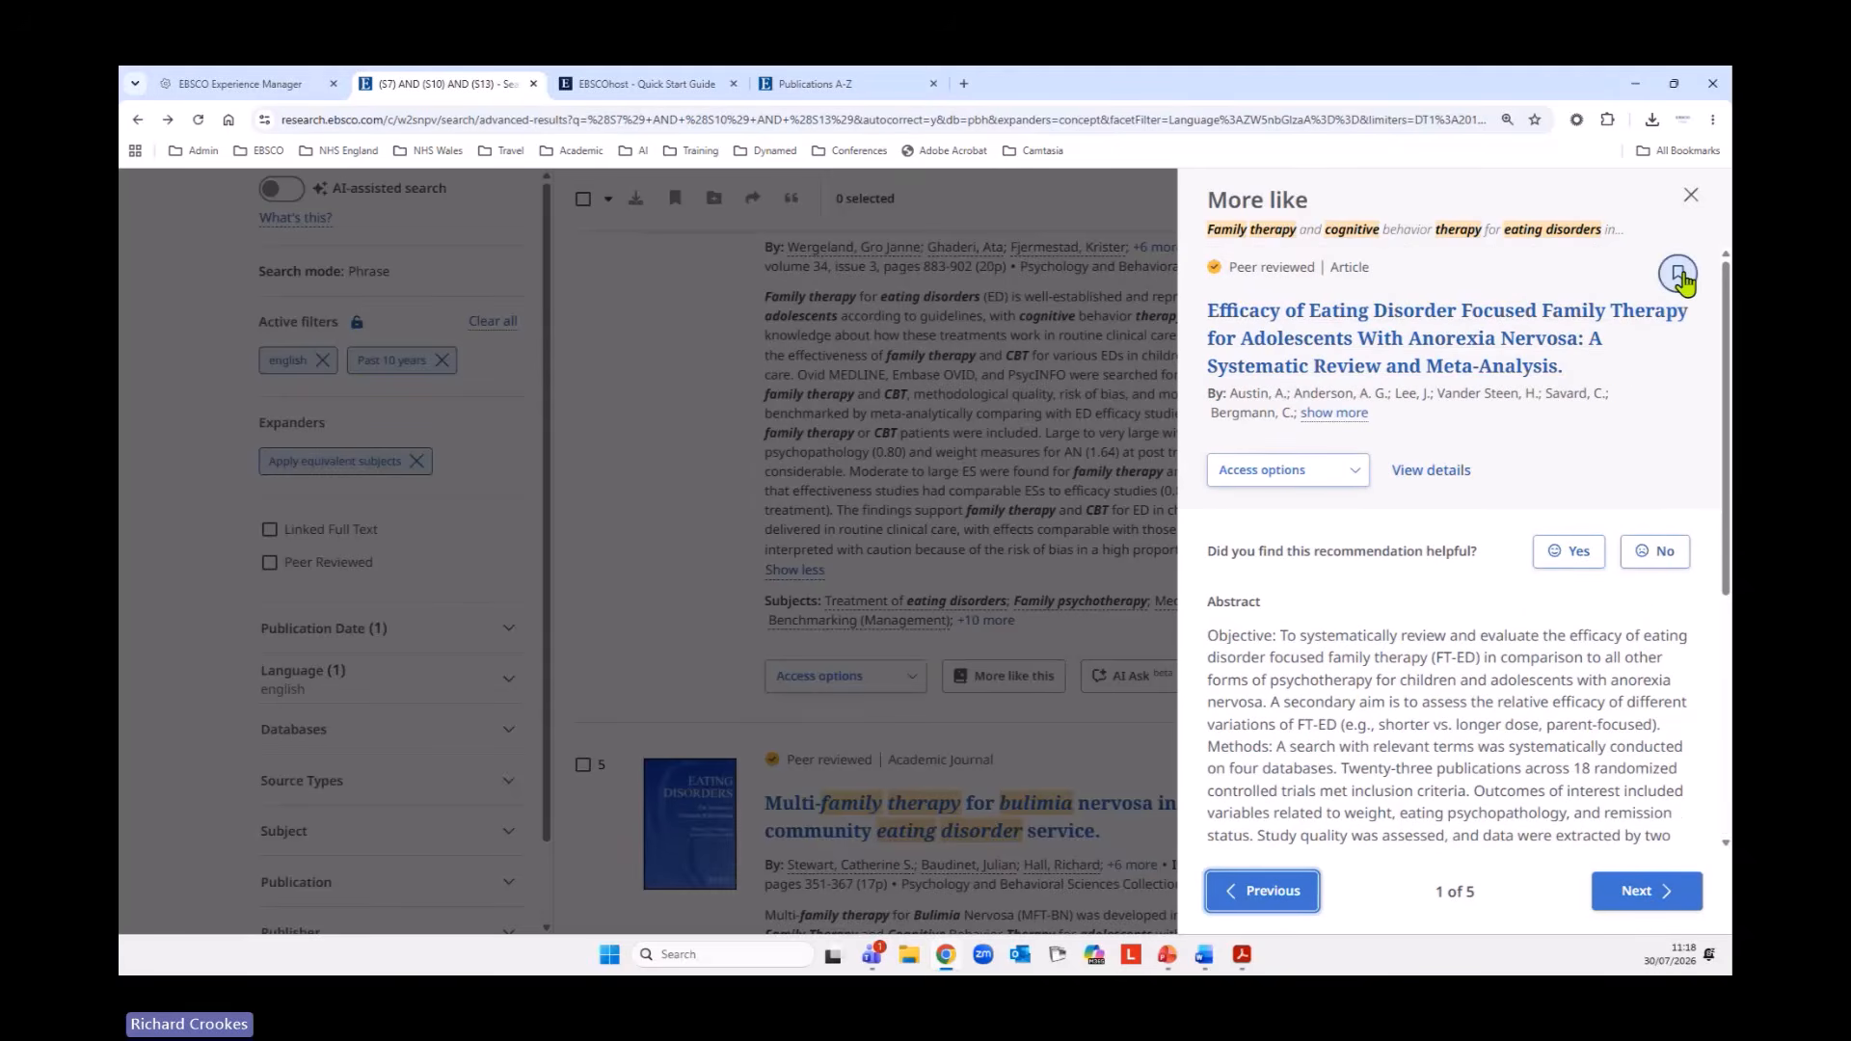
{"action": "left_click", "coordinate": [1634, 891]}
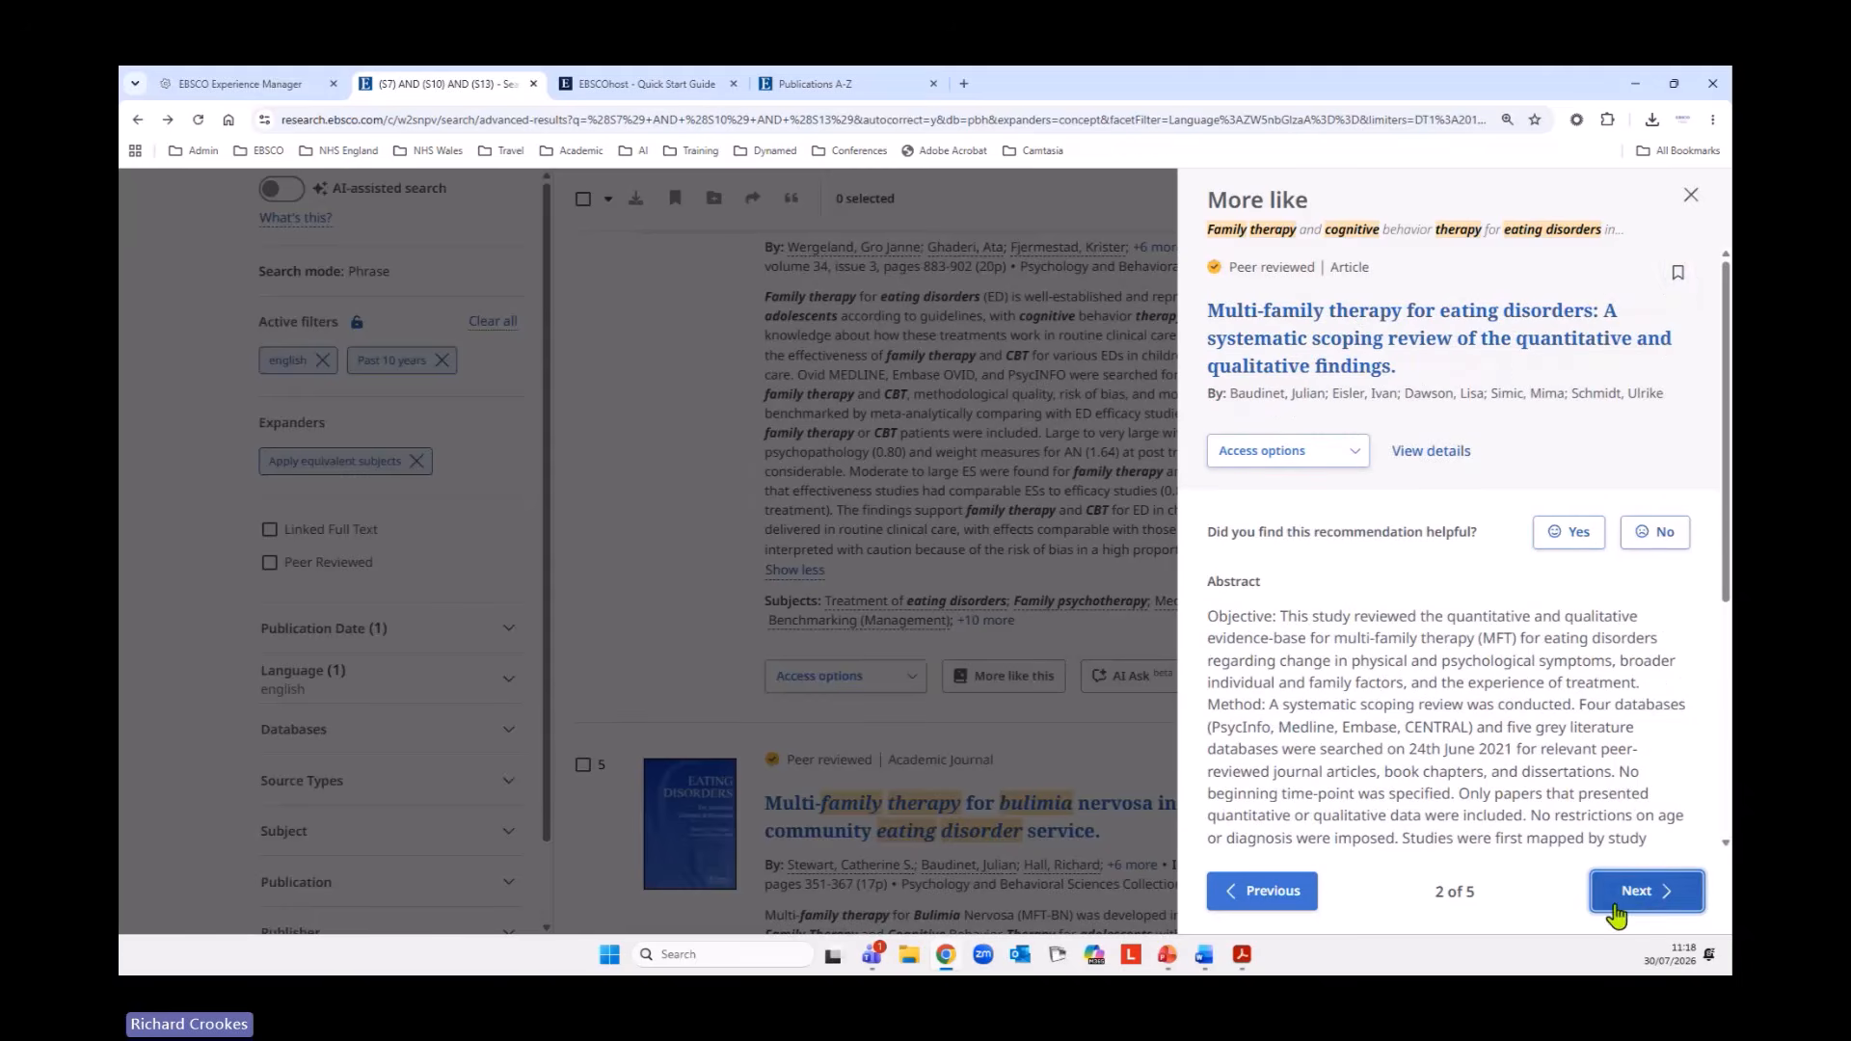
{"action": "left_click", "coordinate": [1678, 274]}
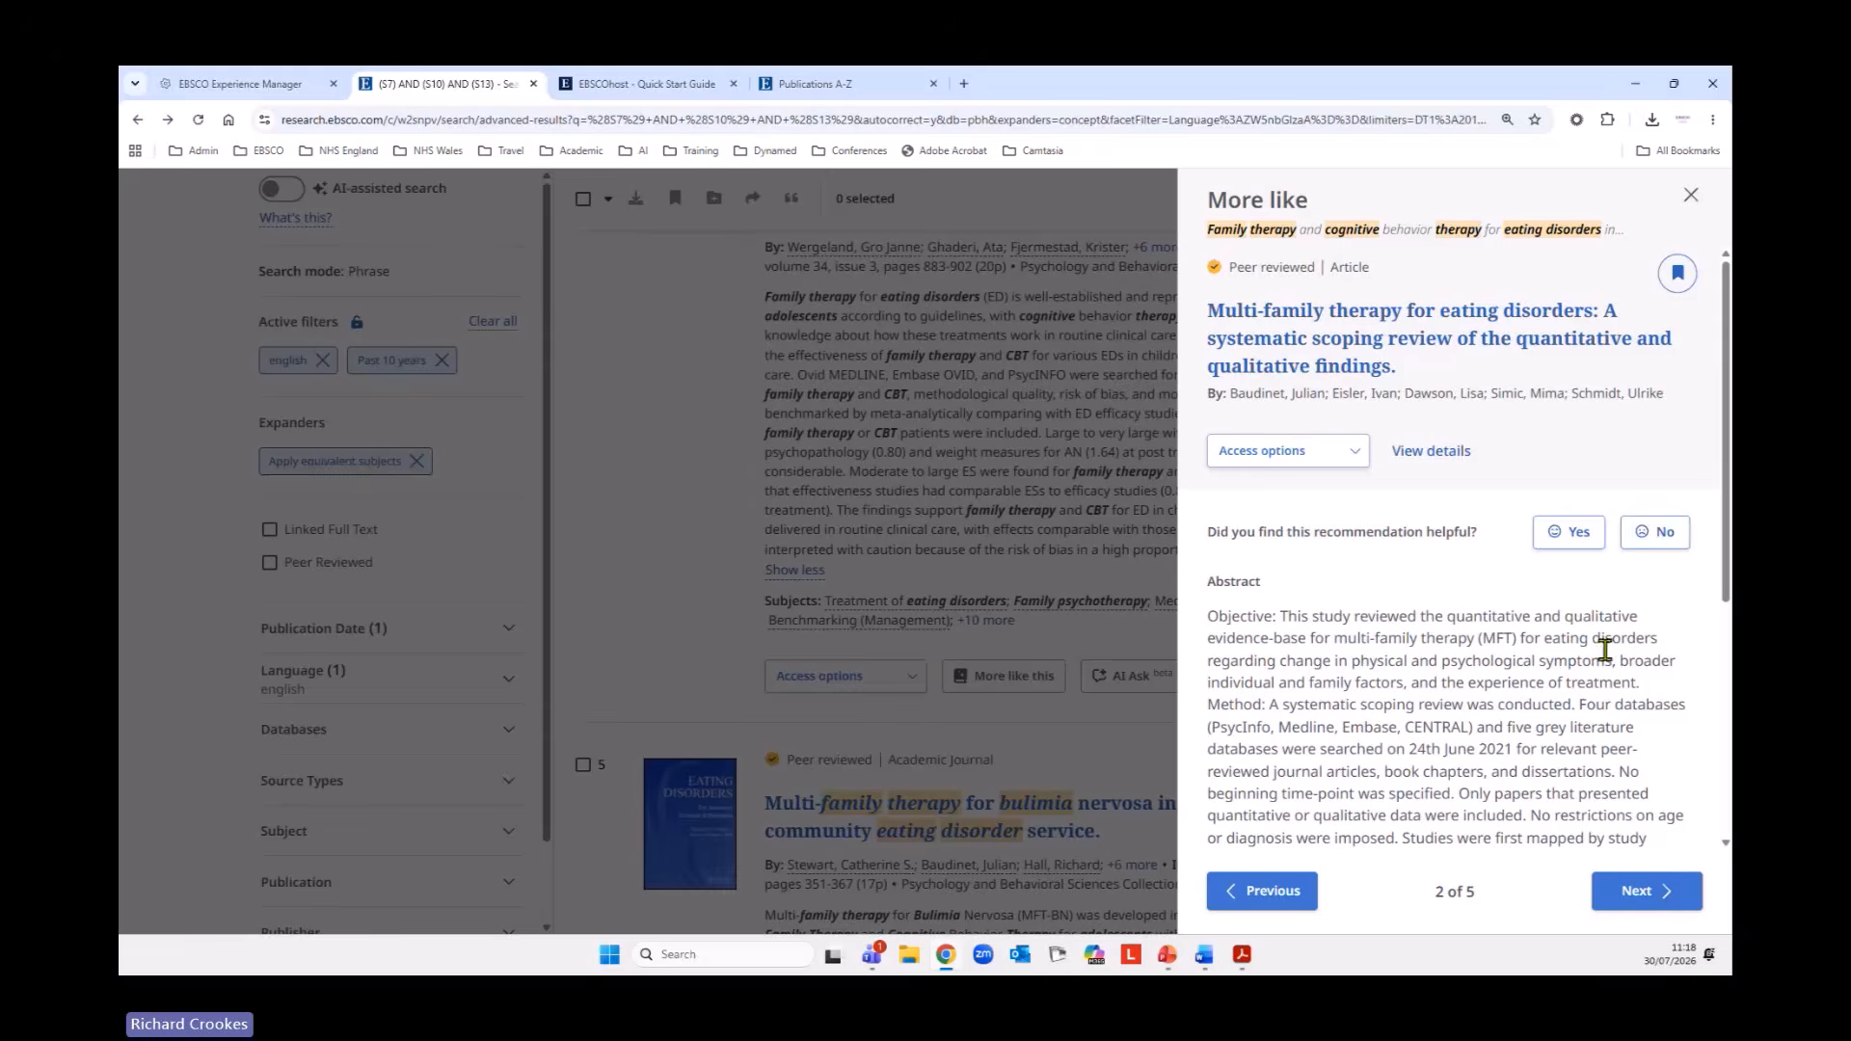
Review the second recommendation's abstract, subjects and the explanation about the recommendation, and close the recommendations.
{"action": "scroll", "coordinate": [1606, 651], "scroll_direction": "down", "scroll_amount": 4}
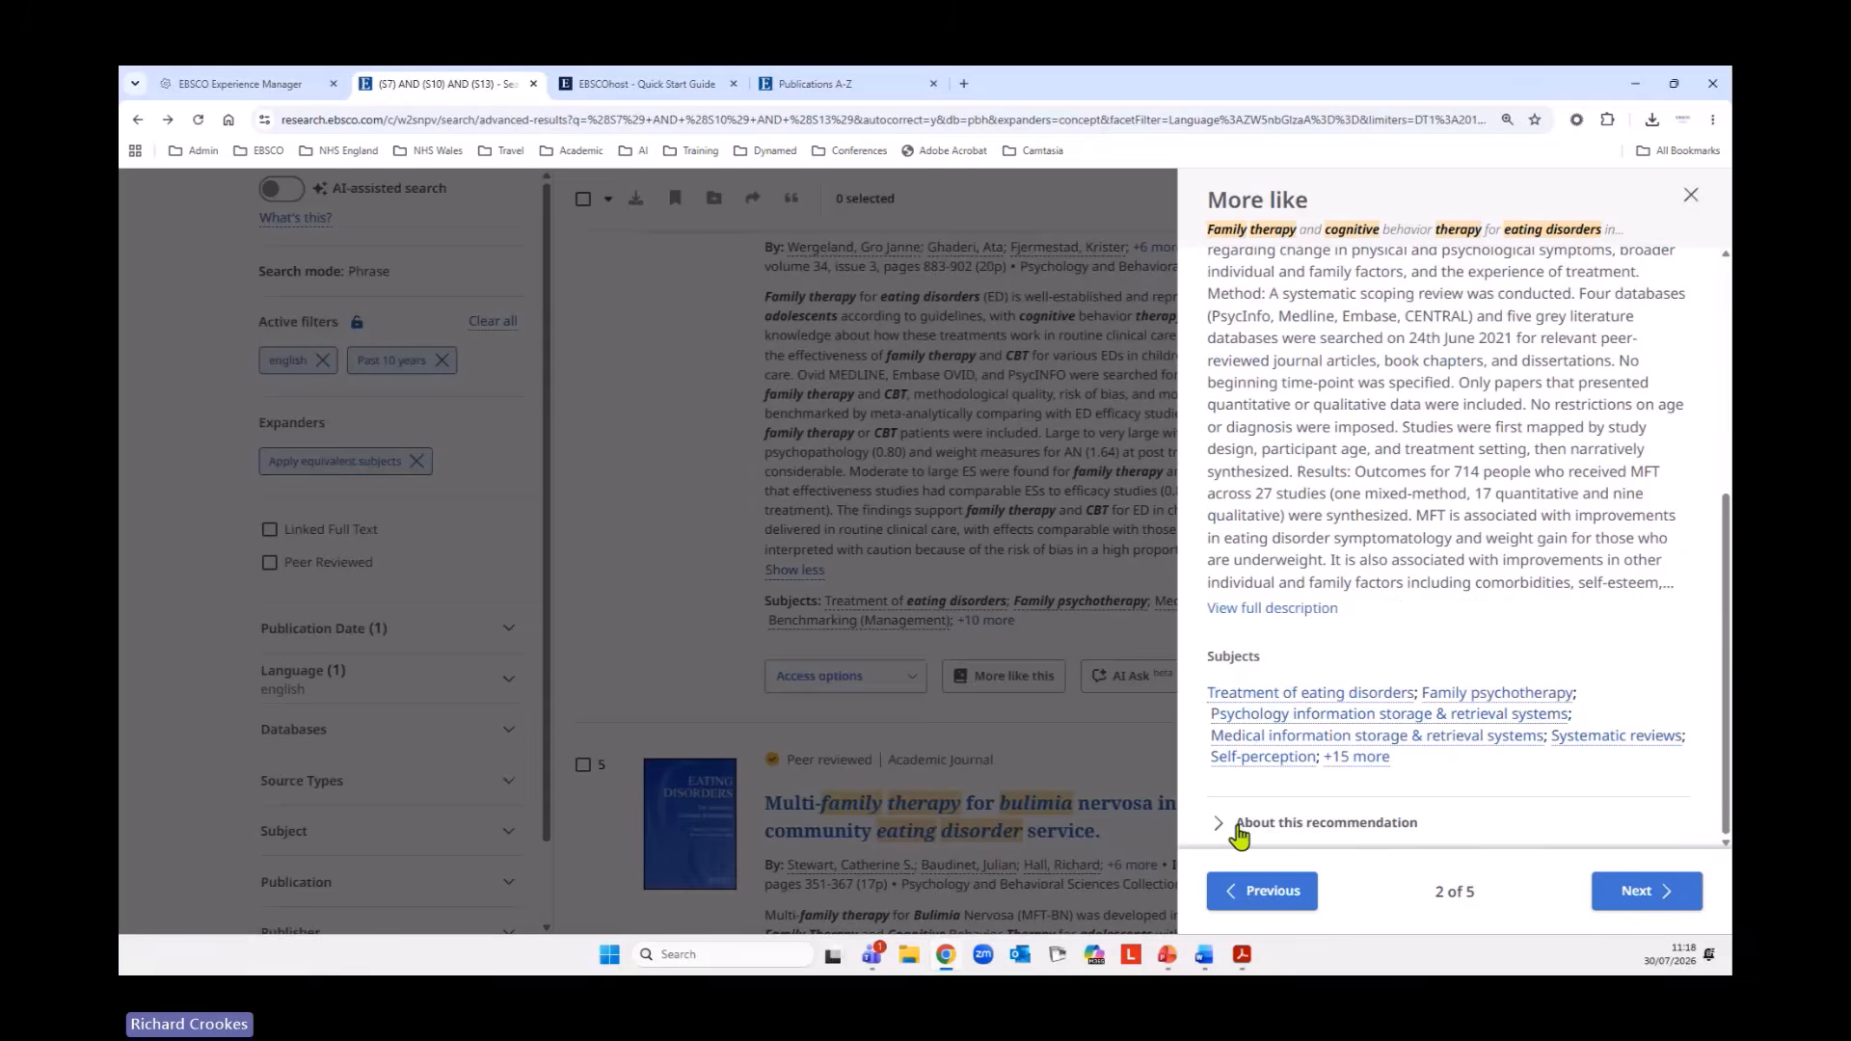
{"action": "left_click", "coordinate": [1240, 830]}
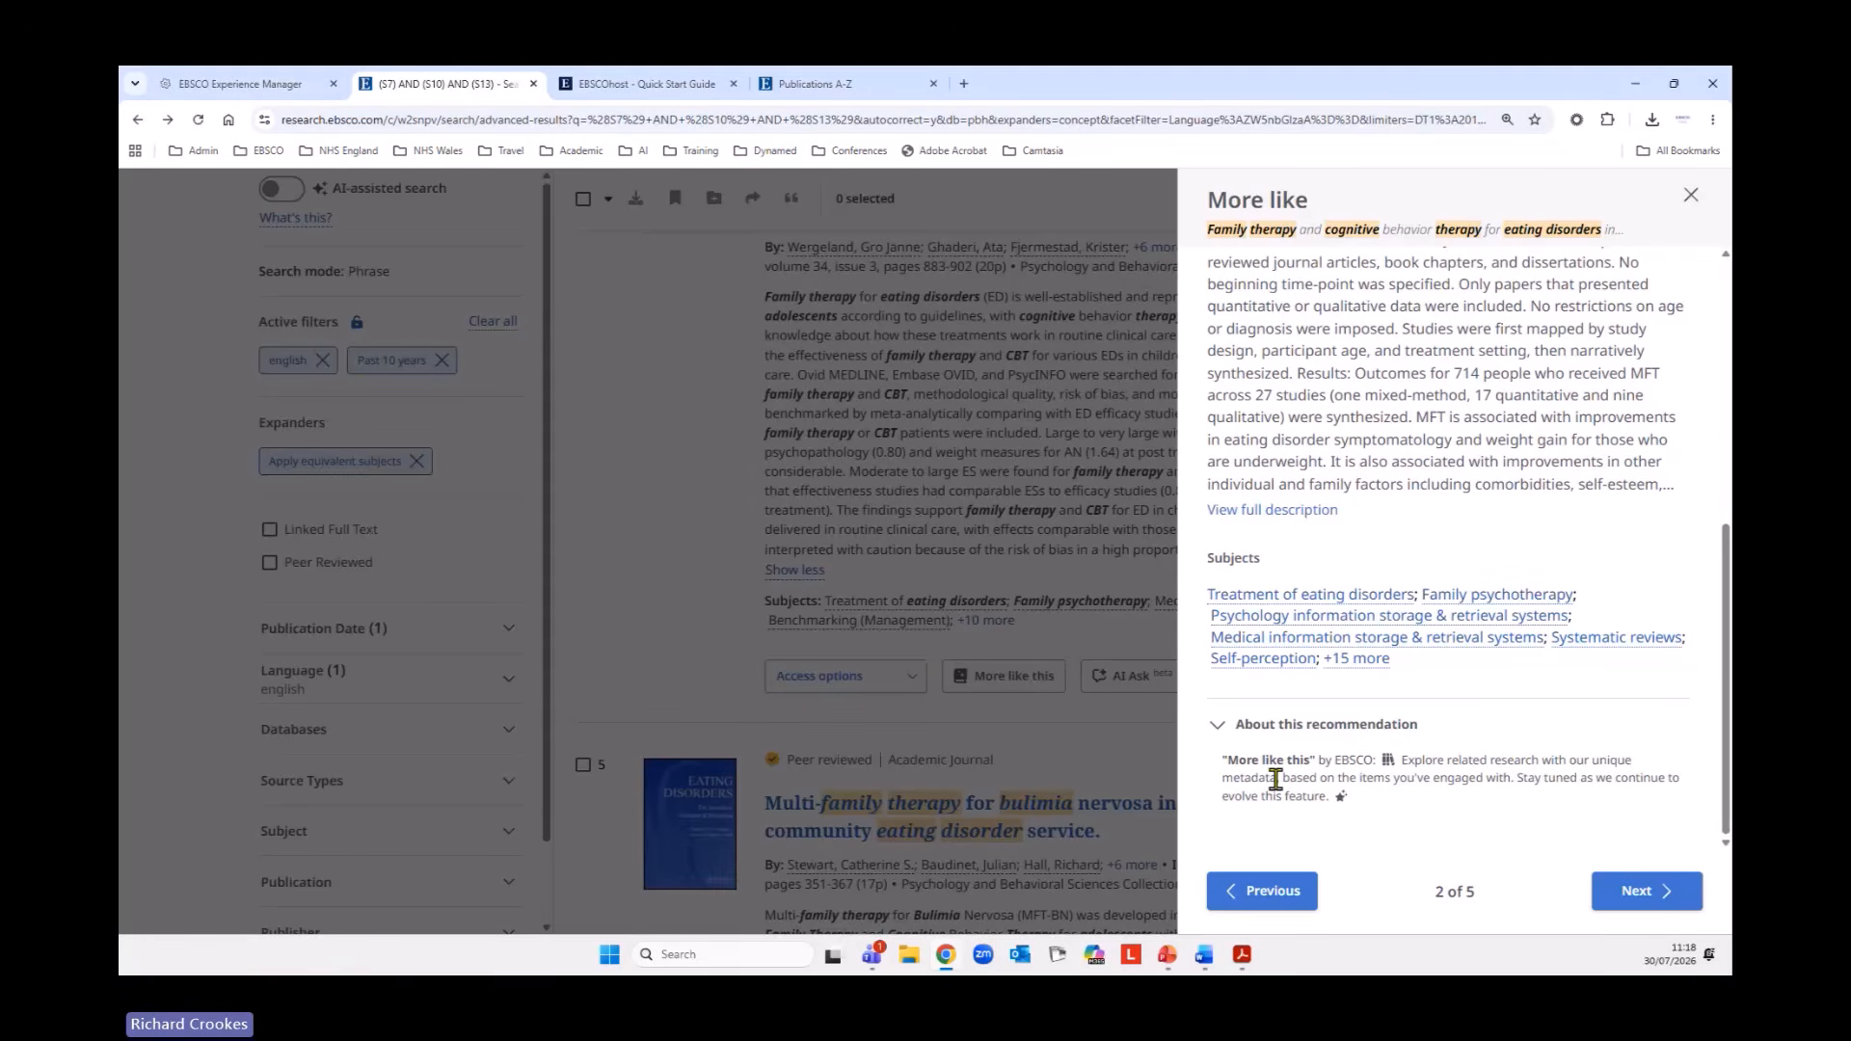
{"action": "left_click", "coordinate": [1691, 195]}
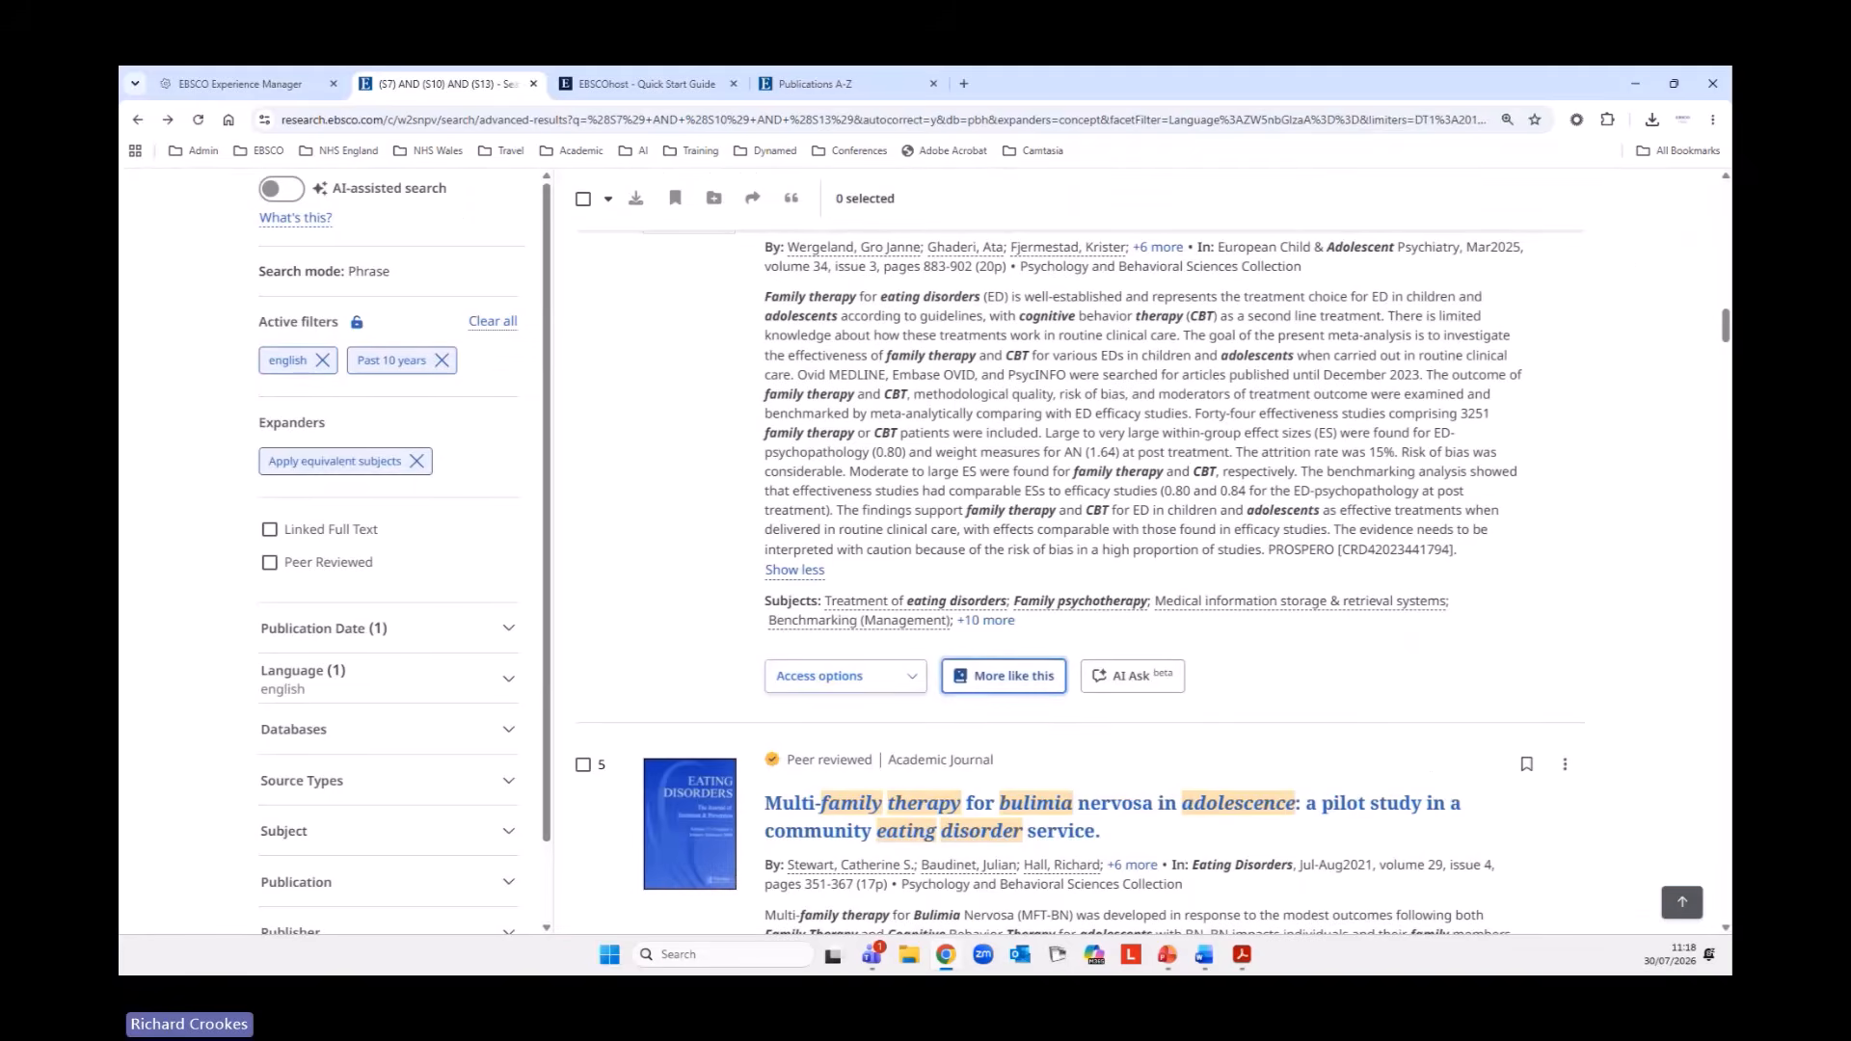
Look through the fifth to ninth results, checking their abstracts, subjects and which ones offer AI Ask.
{"action": "scroll", "coordinate": [1645, 381], "scroll_direction": "down", "scroll_amount": 4}
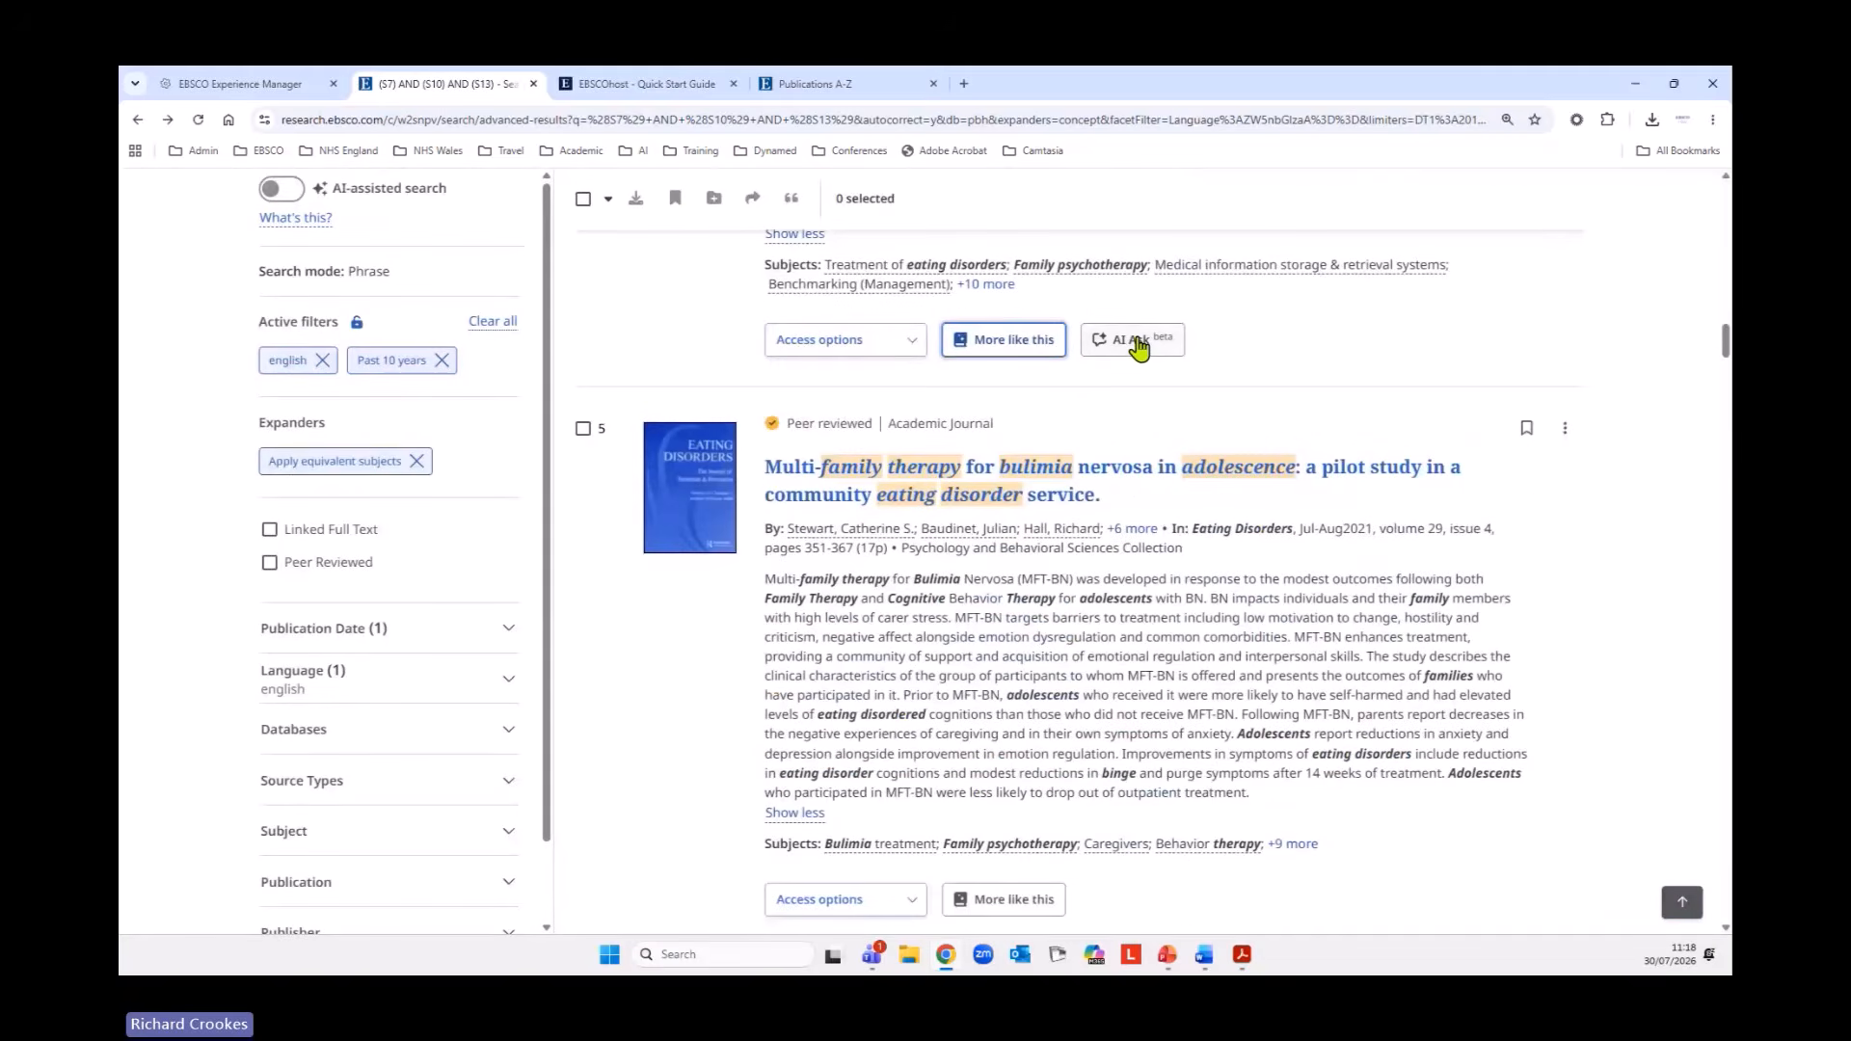
{"action": "scroll", "coordinate": [1385, 508], "scroll_direction": "down", "scroll_amount": 5}
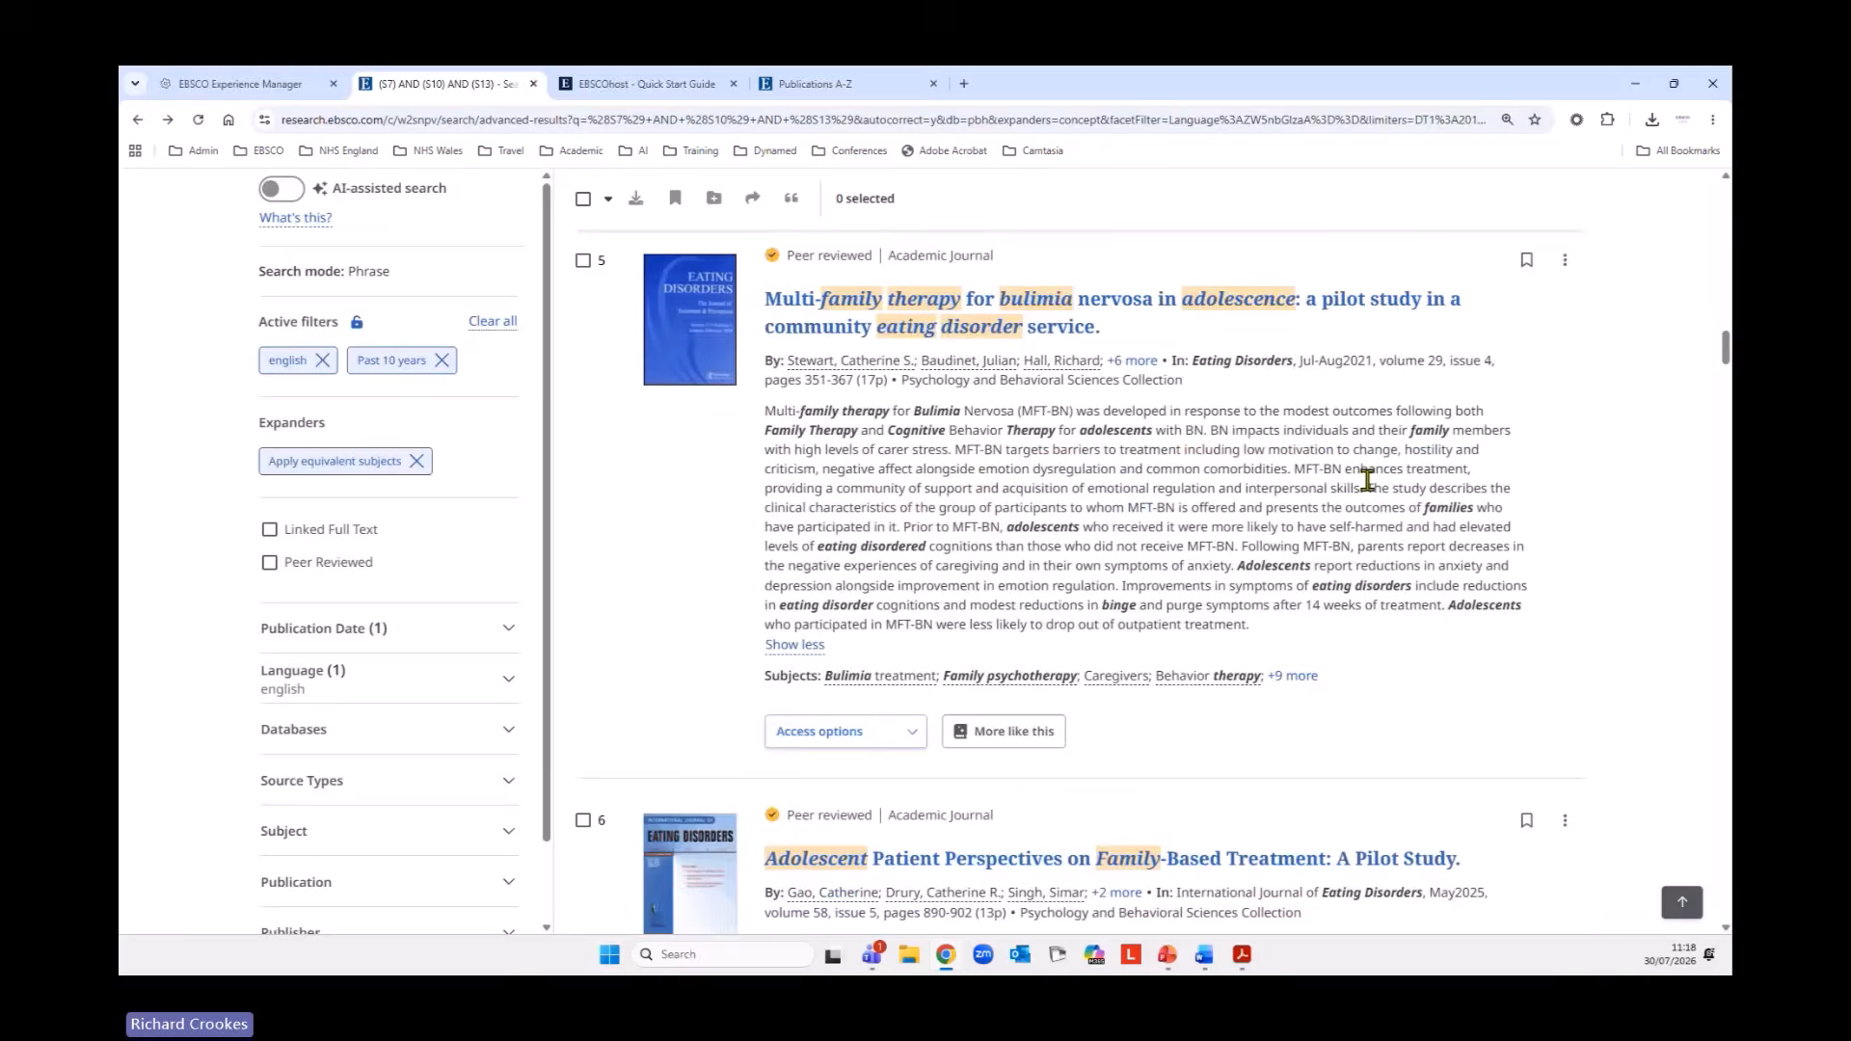
{"action": "scroll", "coordinate": [1359, 480], "scroll_direction": "down", "scroll_amount": 3}
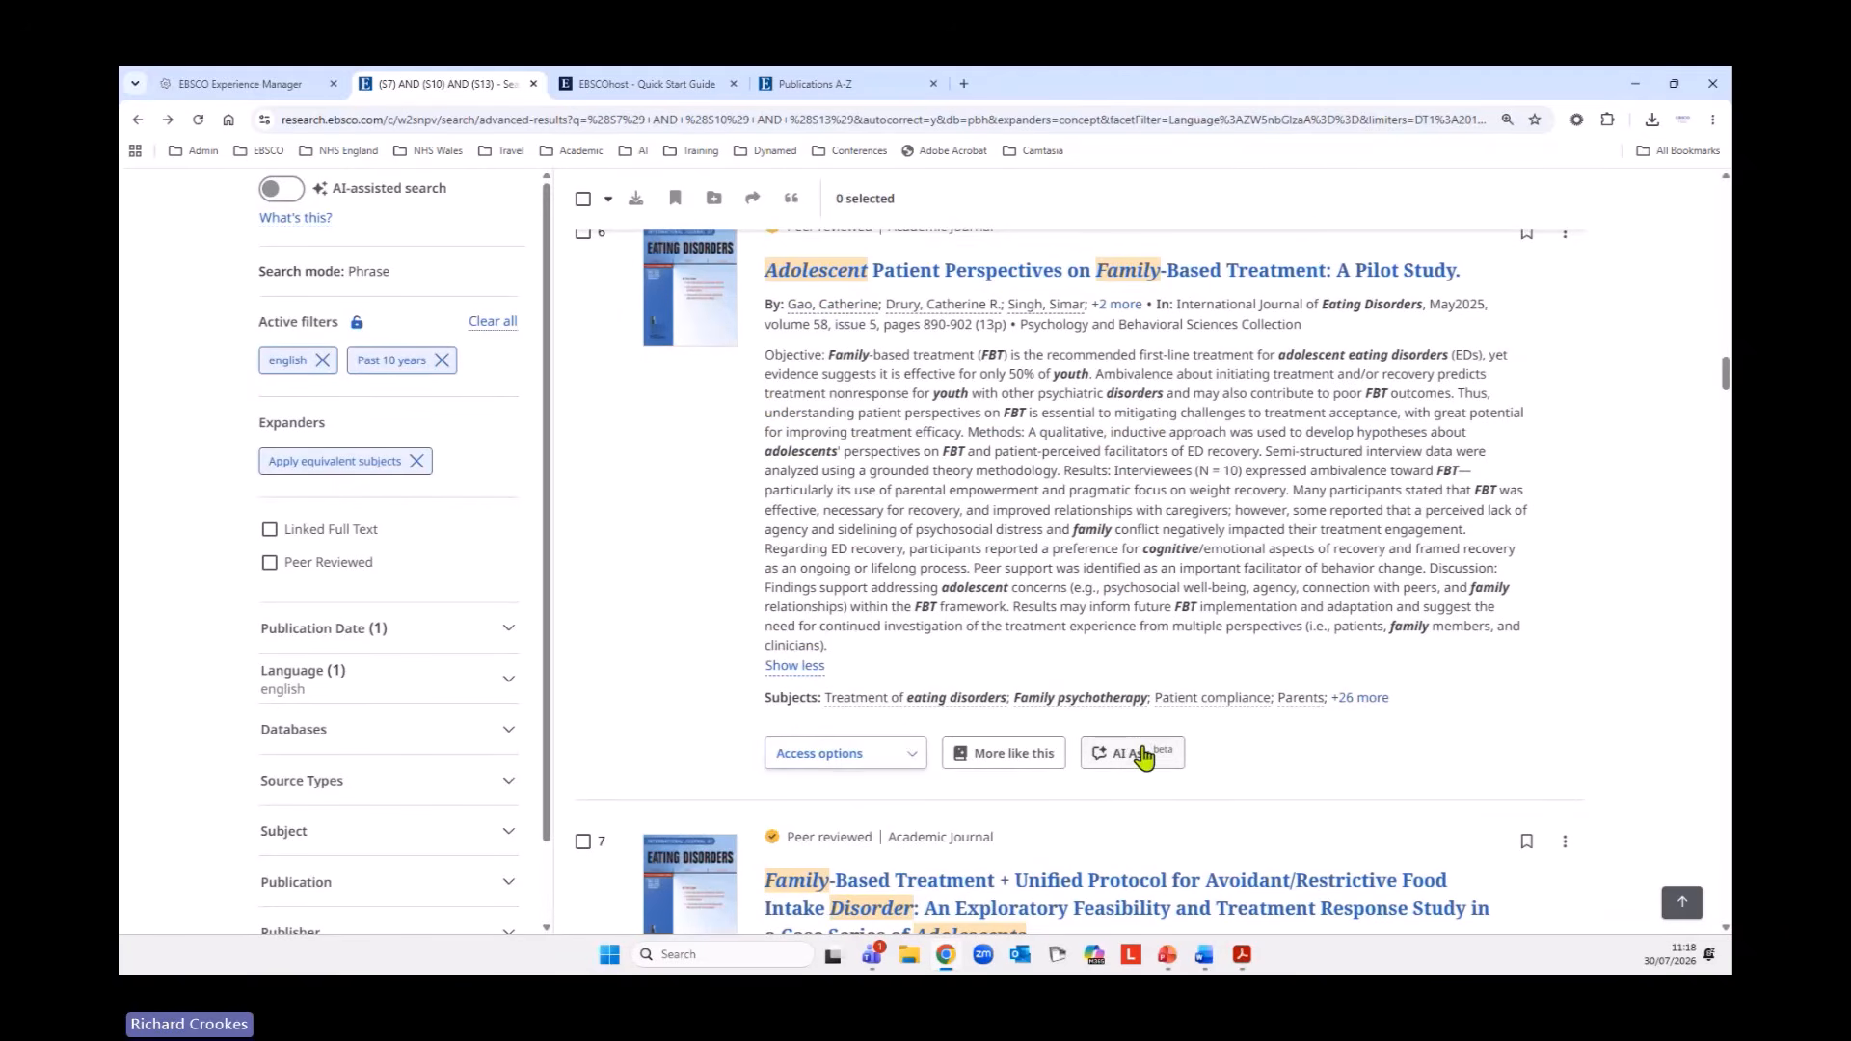
{"action": "scroll", "coordinate": [1464, 571], "scroll_direction": "down", "scroll_amount": 8}
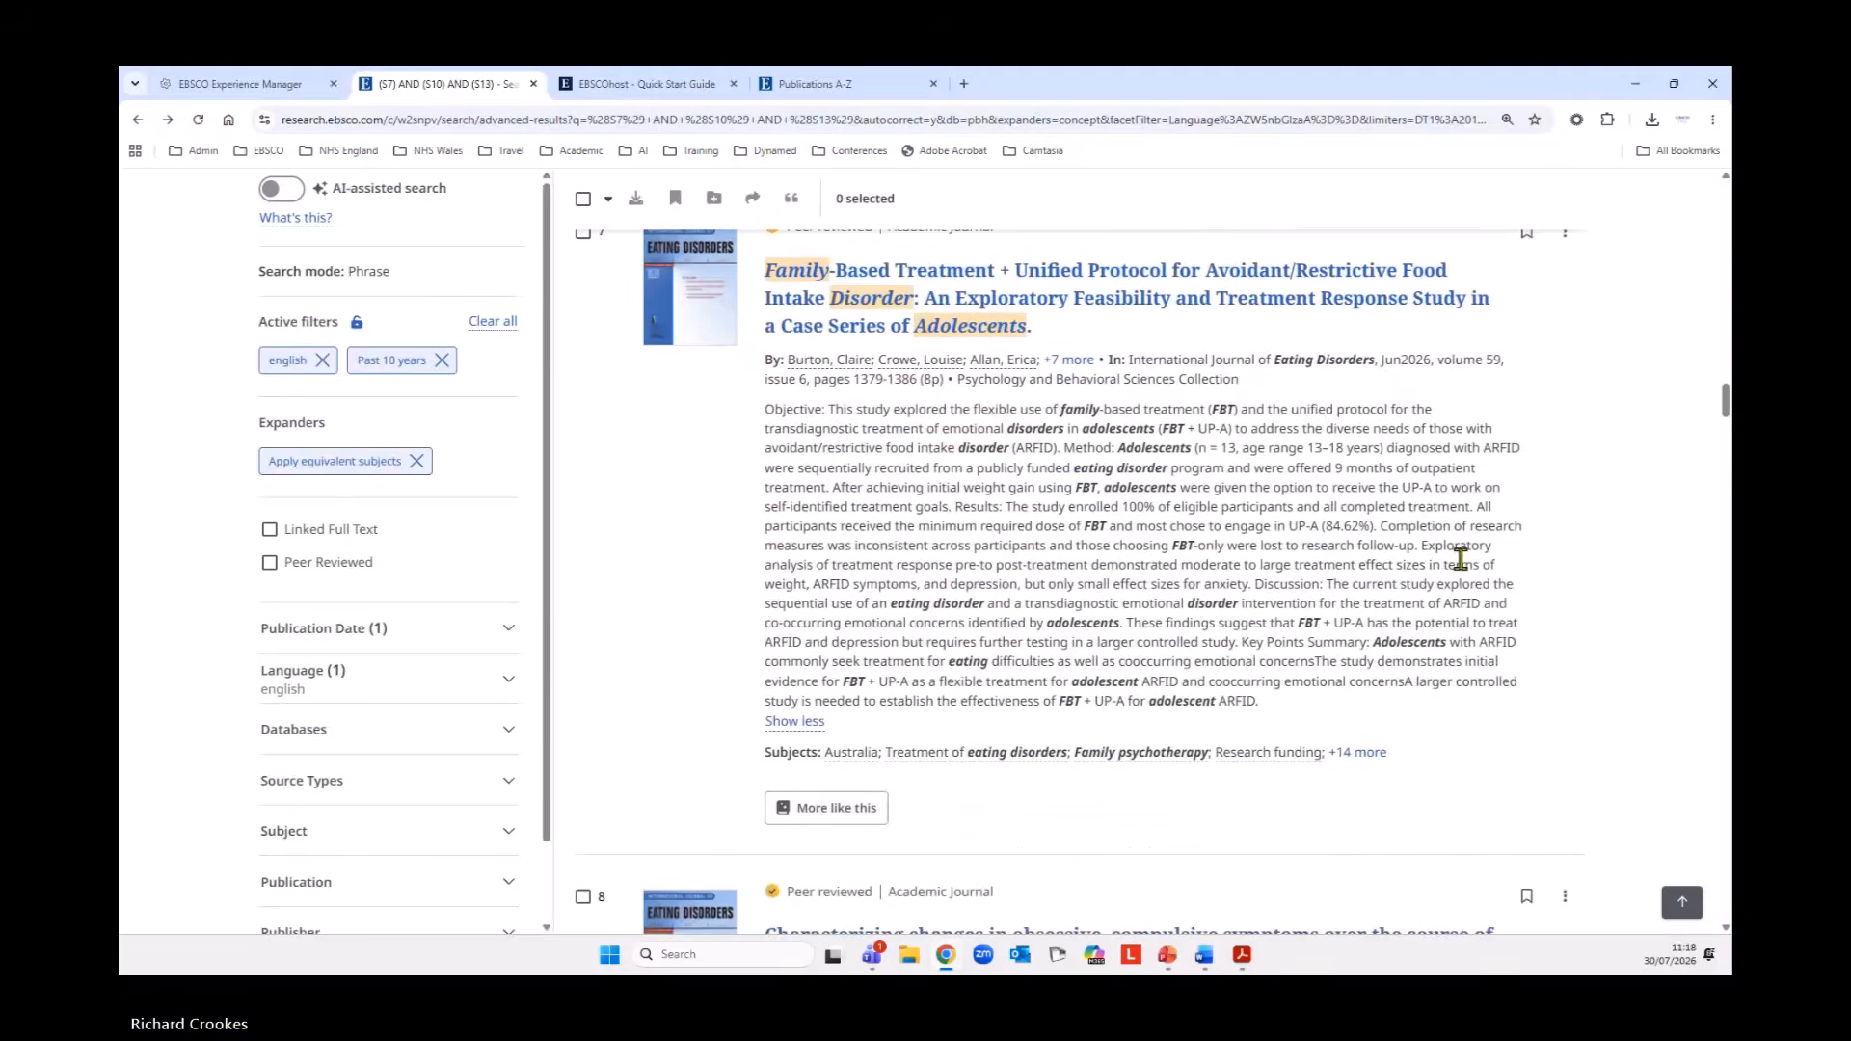
{"action": "scroll", "coordinate": [1464, 571], "scroll_direction": "down", "scroll_amount": 7}
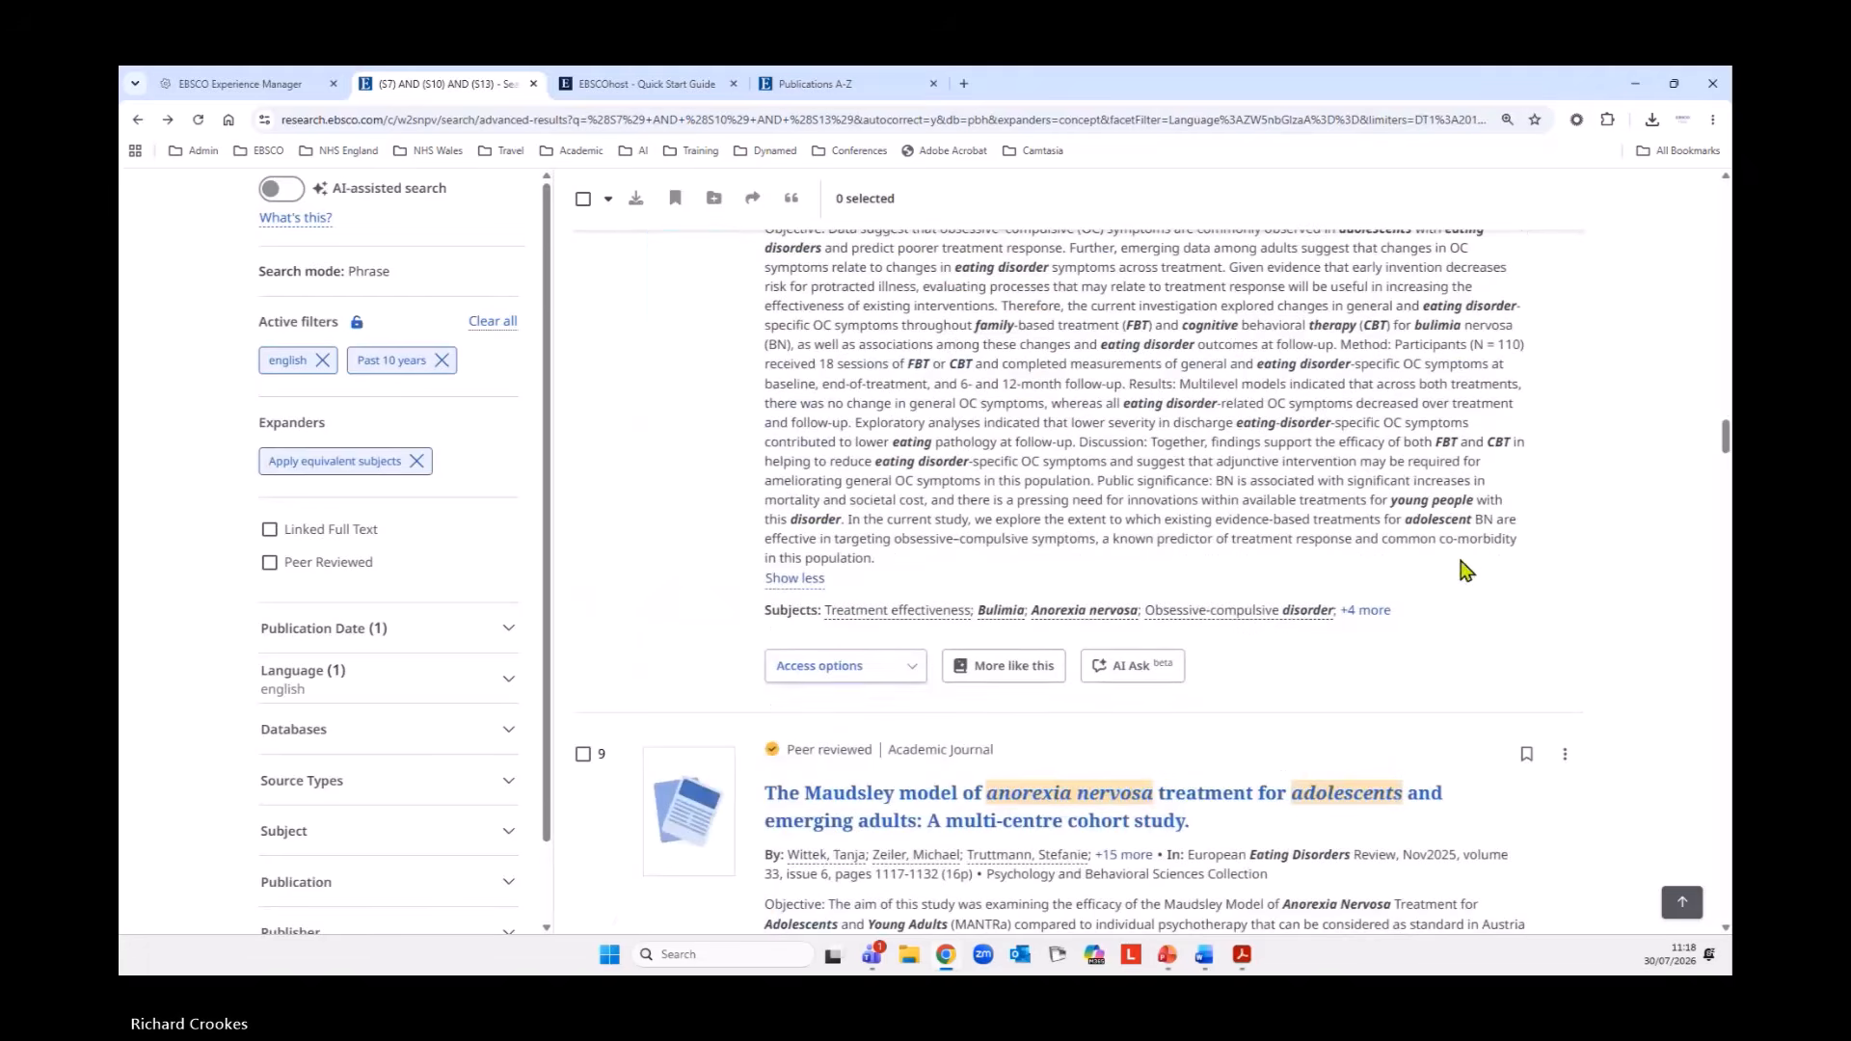
Return to the start of the results, select all on the page and extend the bulk selection with the Select 500 option.
{"action": "left_click", "coordinate": [1686, 906]}
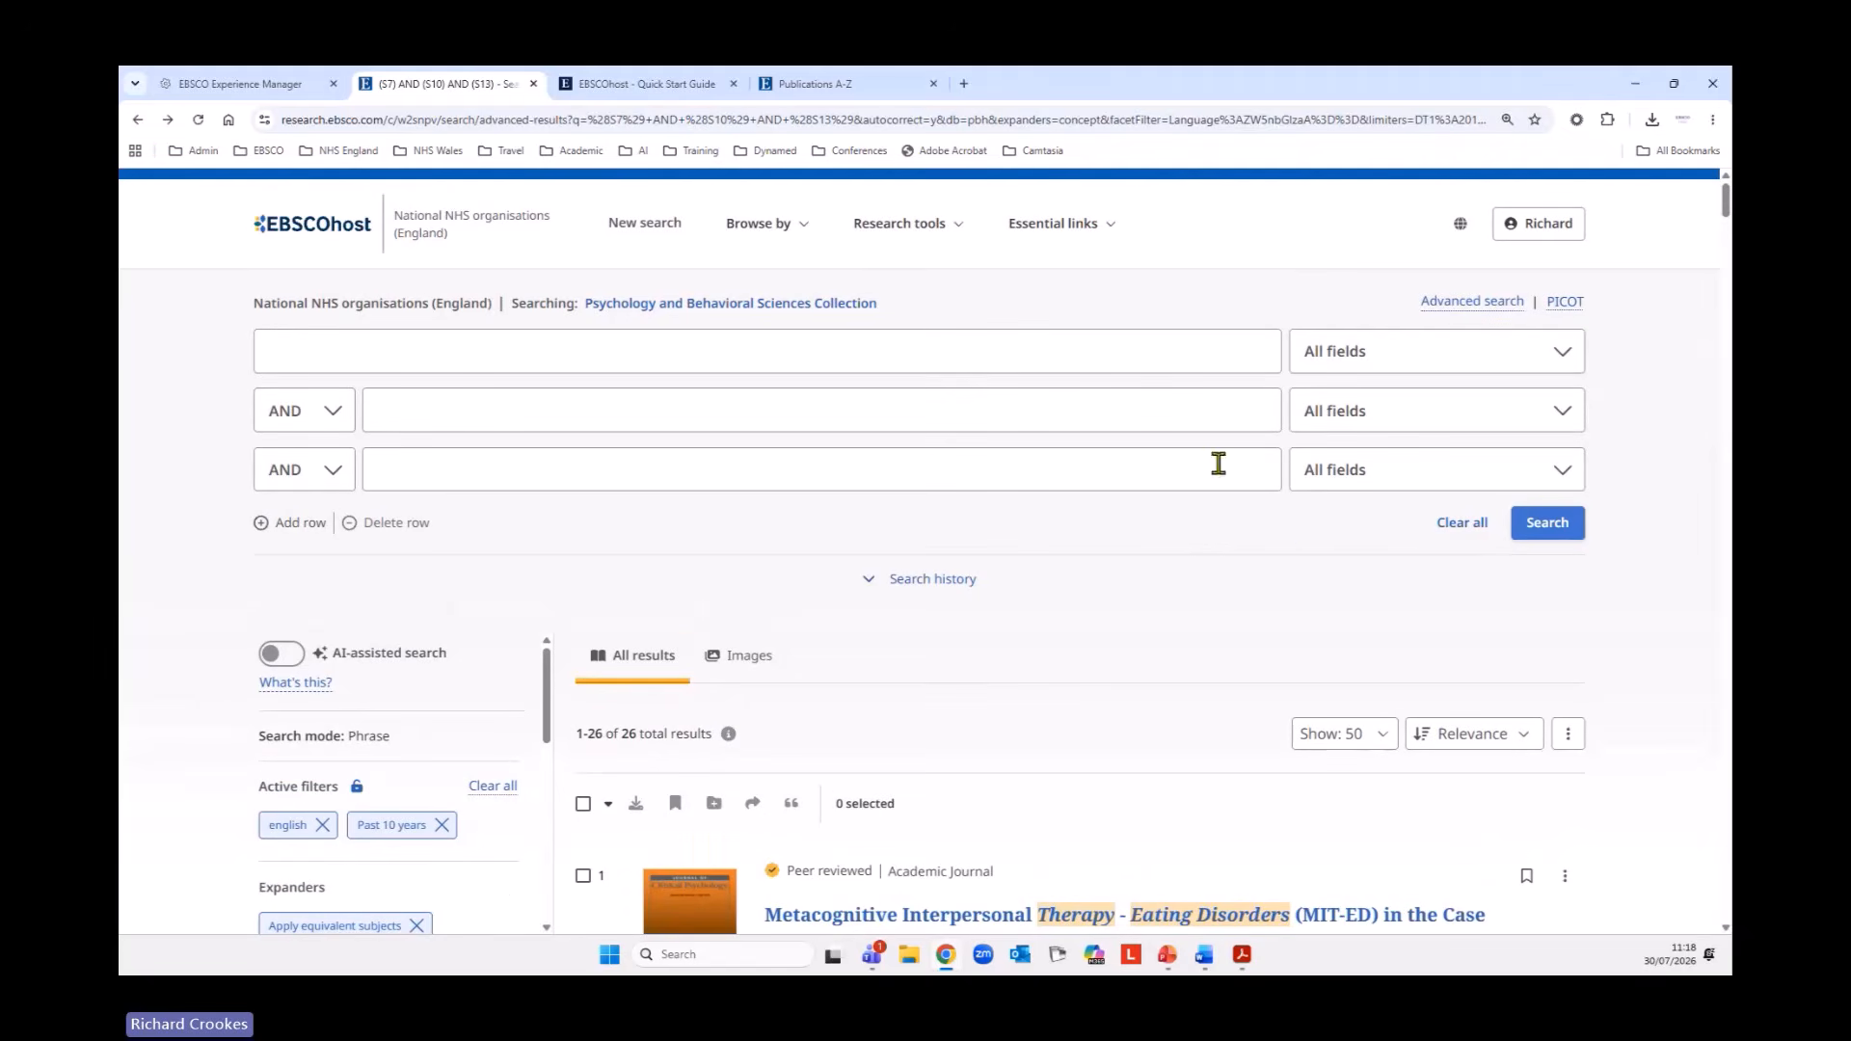
{"action": "scroll", "coordinate": [1384, 555], "scroll_direction": "down", "scroll_amount": 2}
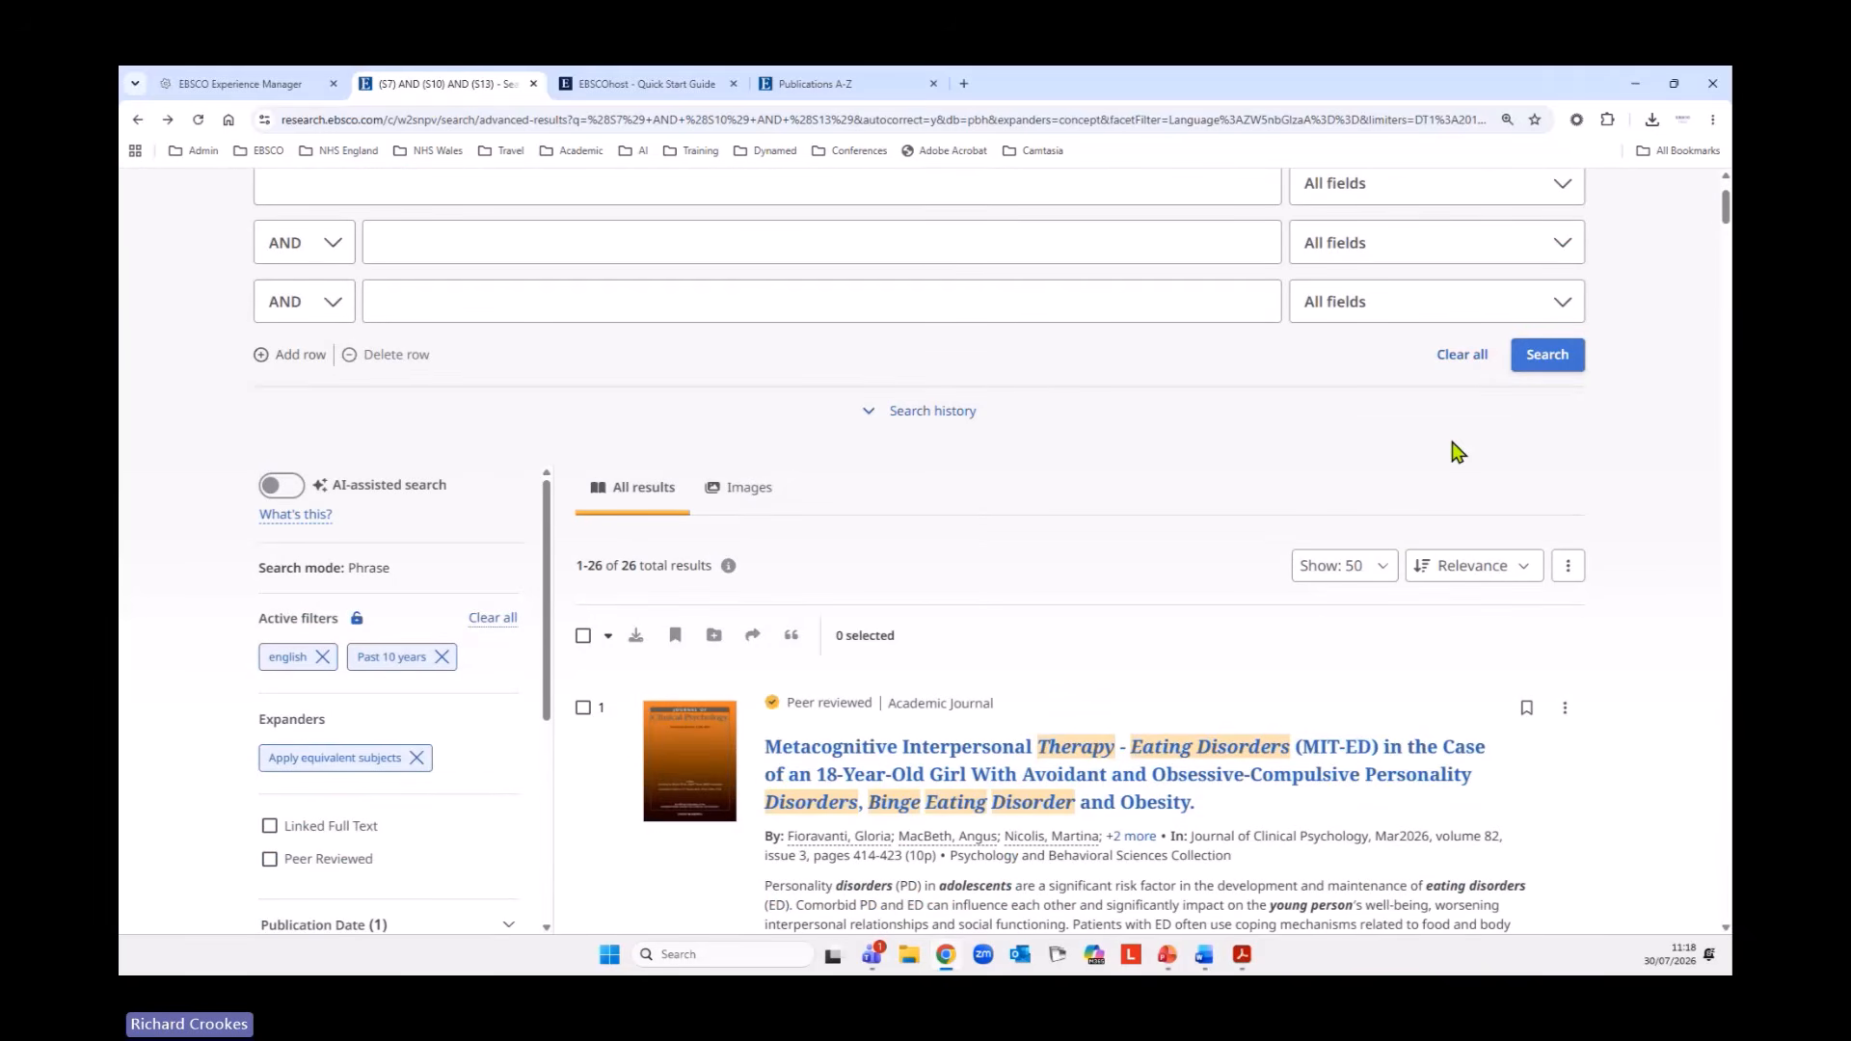
{"action": "scroll", "coordinate": [1444, 637], "scroll_direction": "down", "scroll_amount": 2}
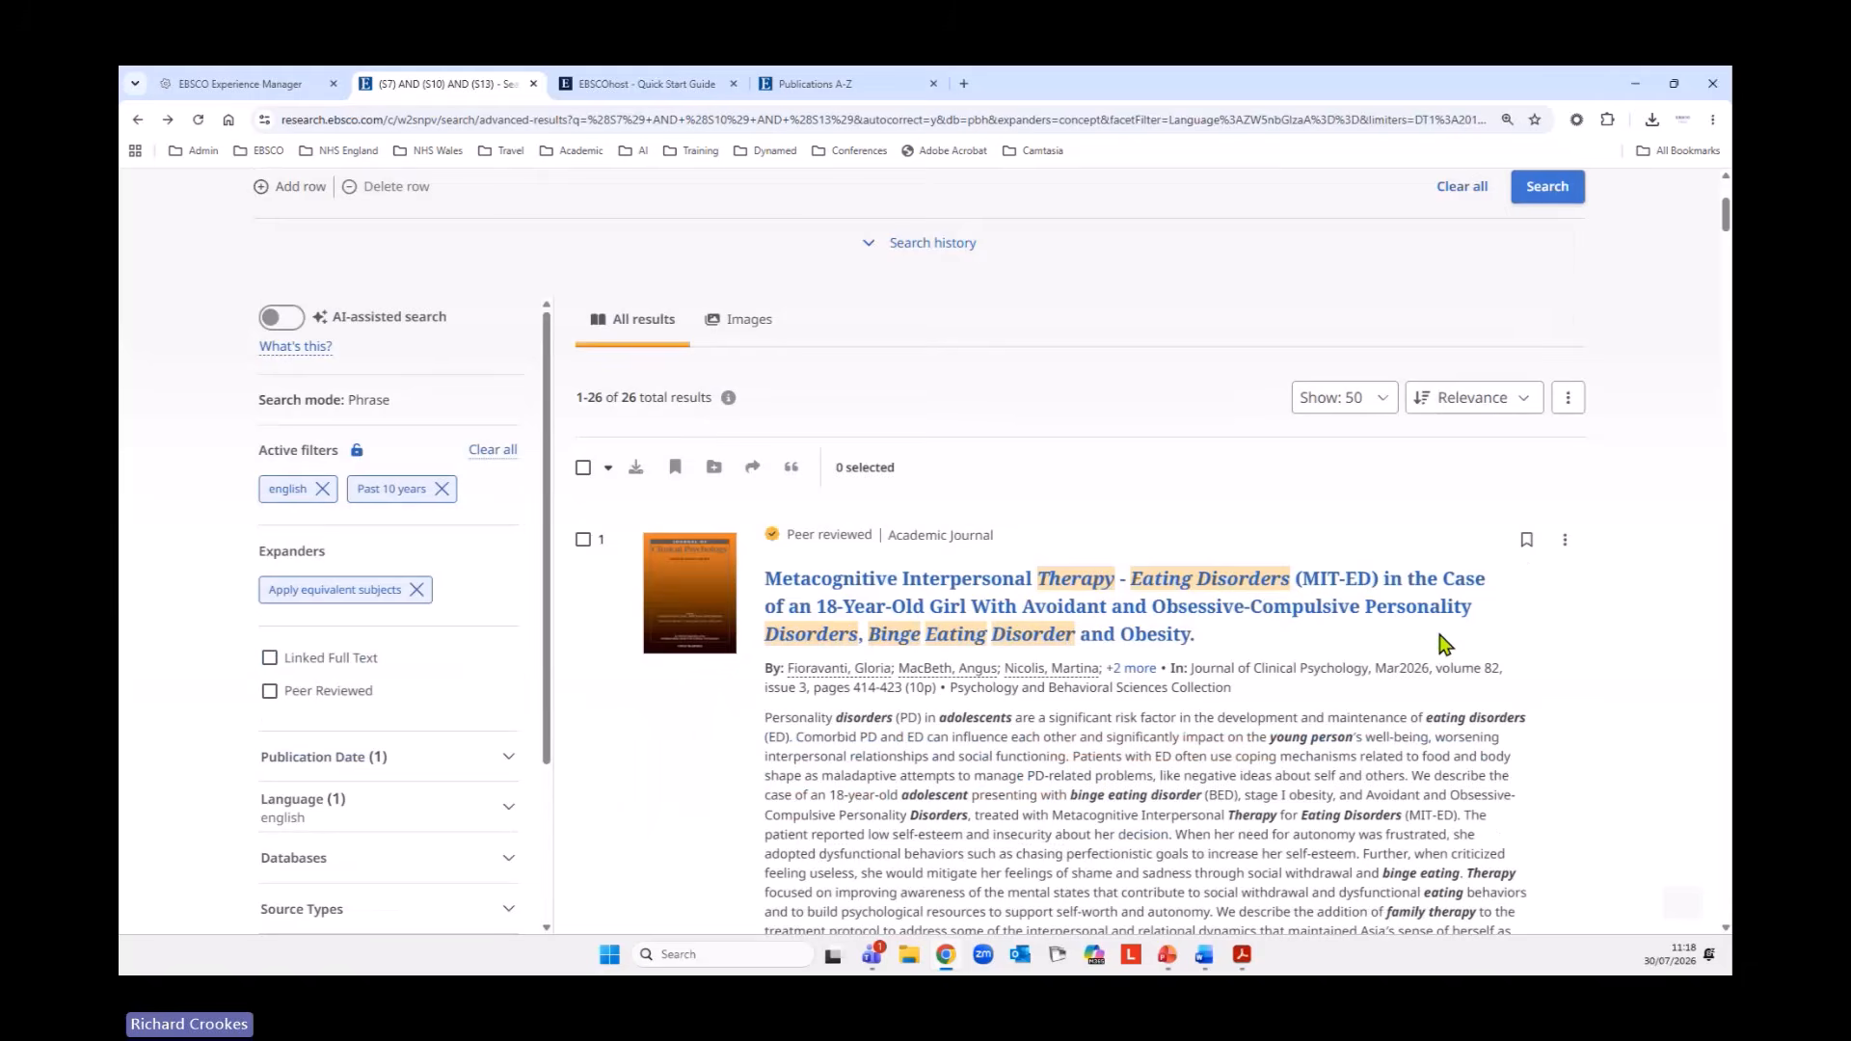
{"action": "left_click", "coordinate": [608, 473]}
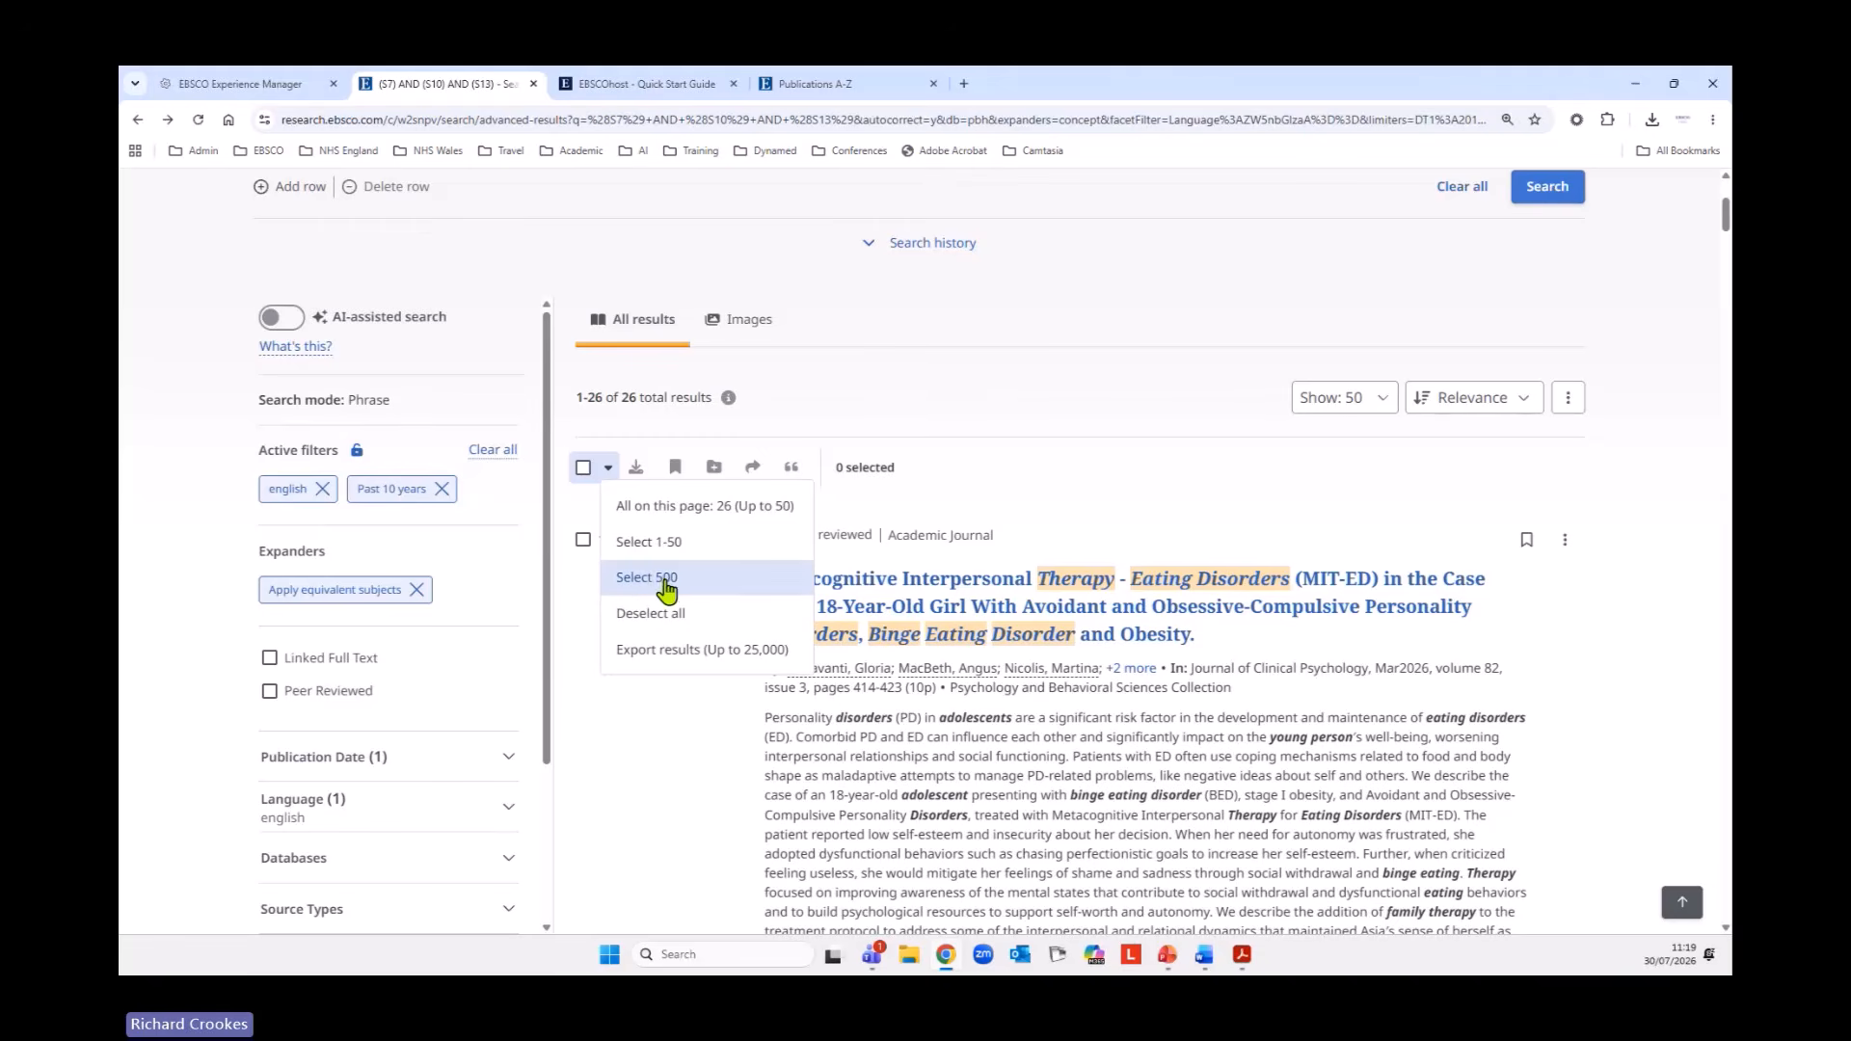
{"action": "left_click", "coordinate": [583, 468]}
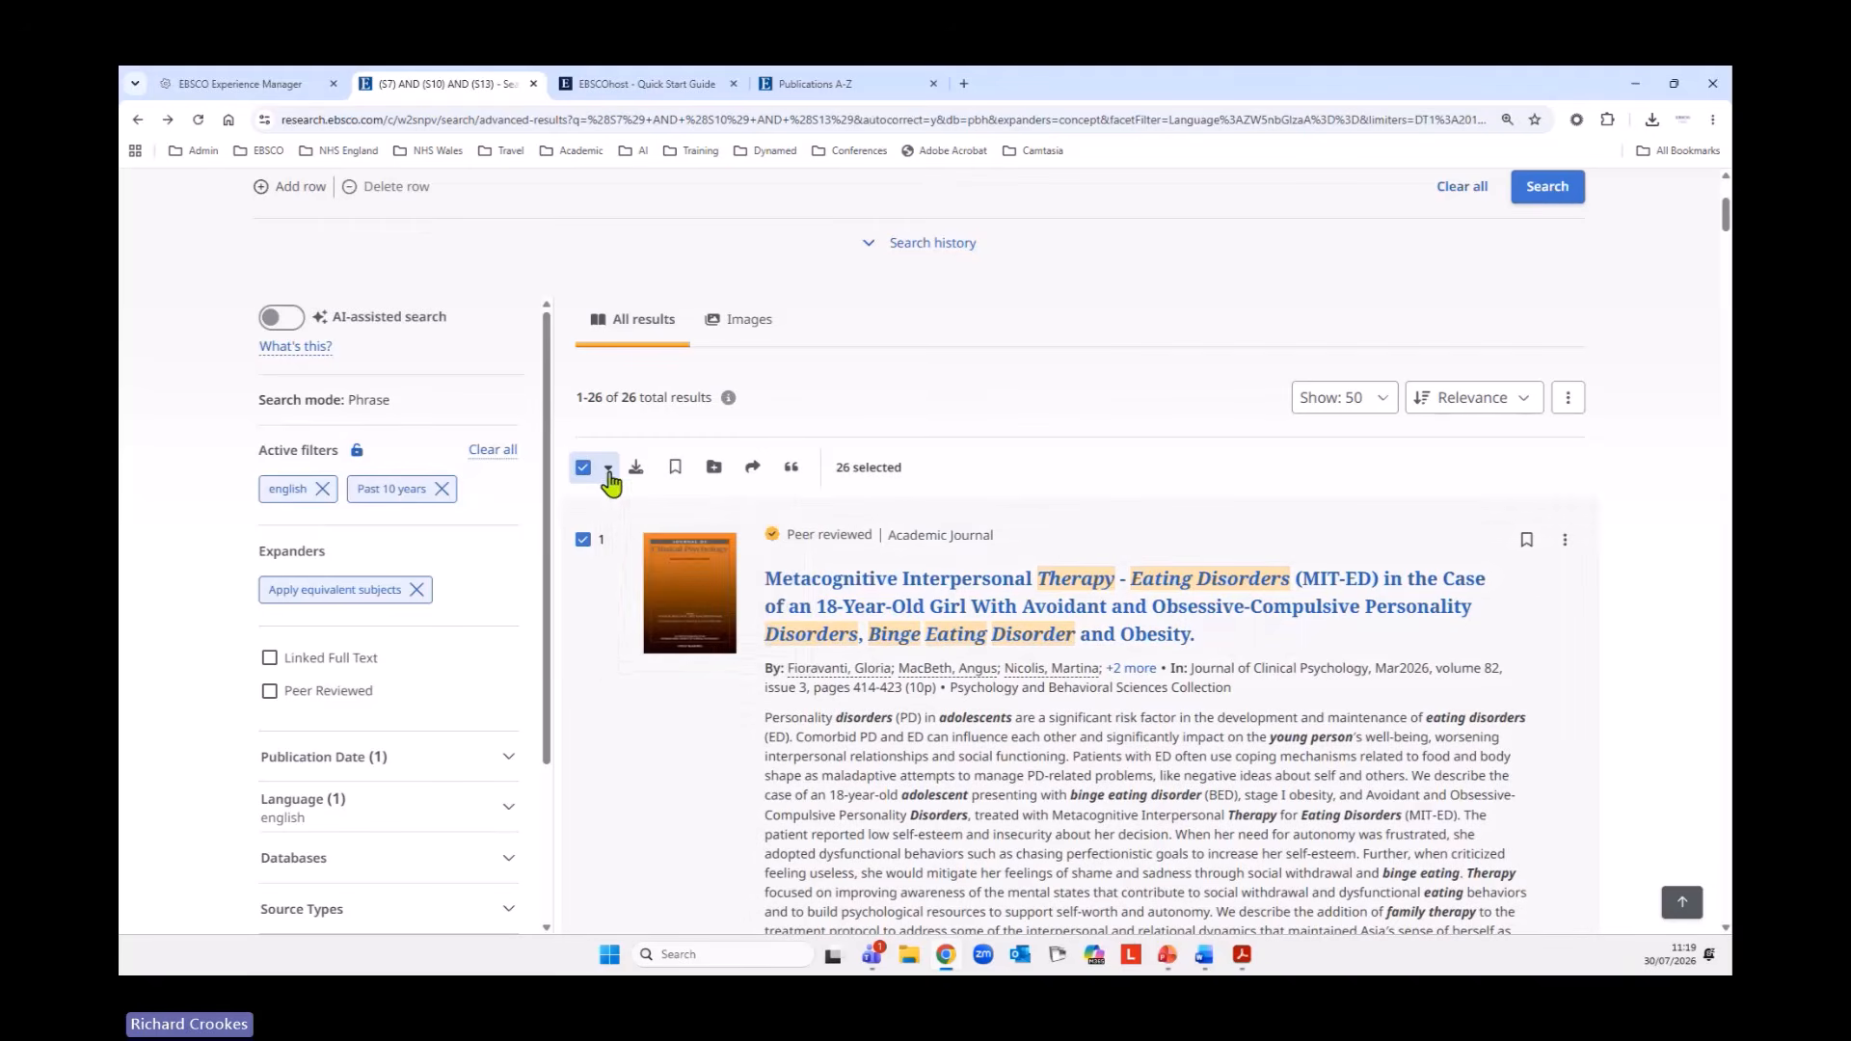
{"action": "left_click", "coordinate": [608, 469]}
{"action": "left_click", "coordinate": [652, 582]}
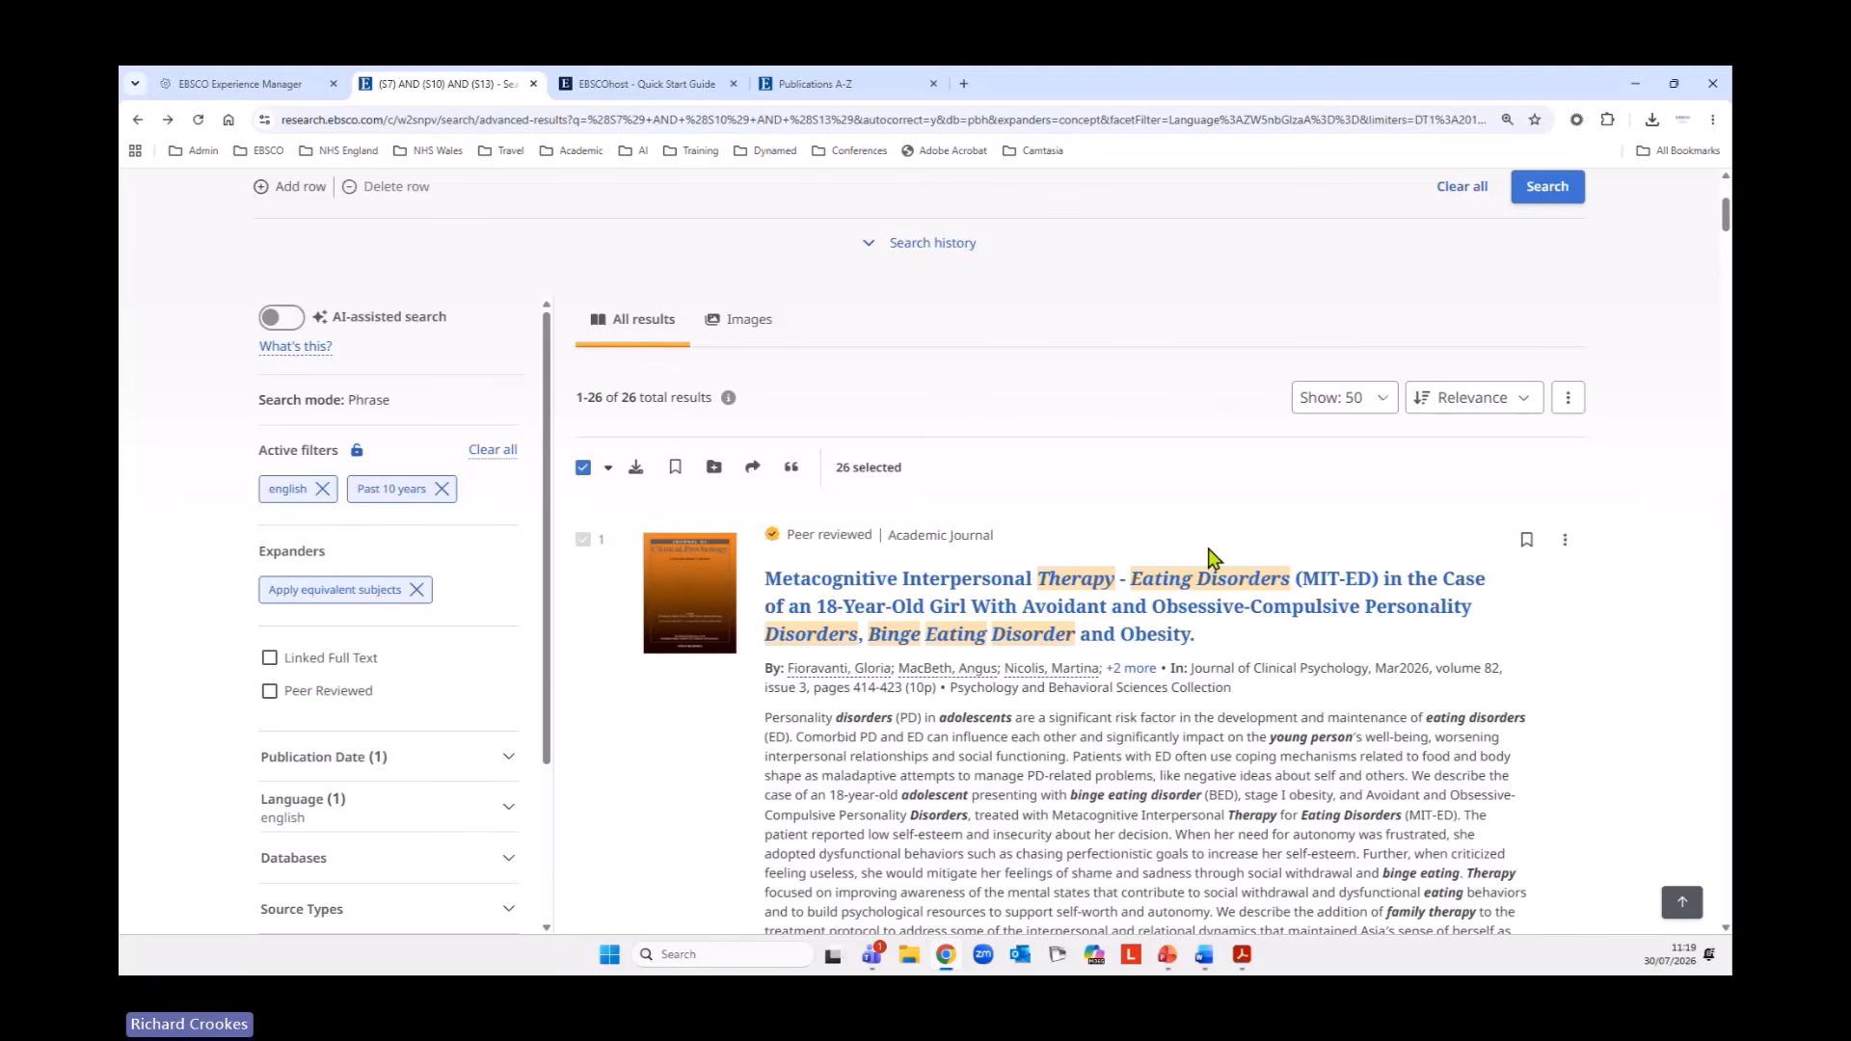
Examine the range and metadata file type options for downloading the selected results, and cancel the download.
{"action": "left_click", "coordinate": [633, 473]}
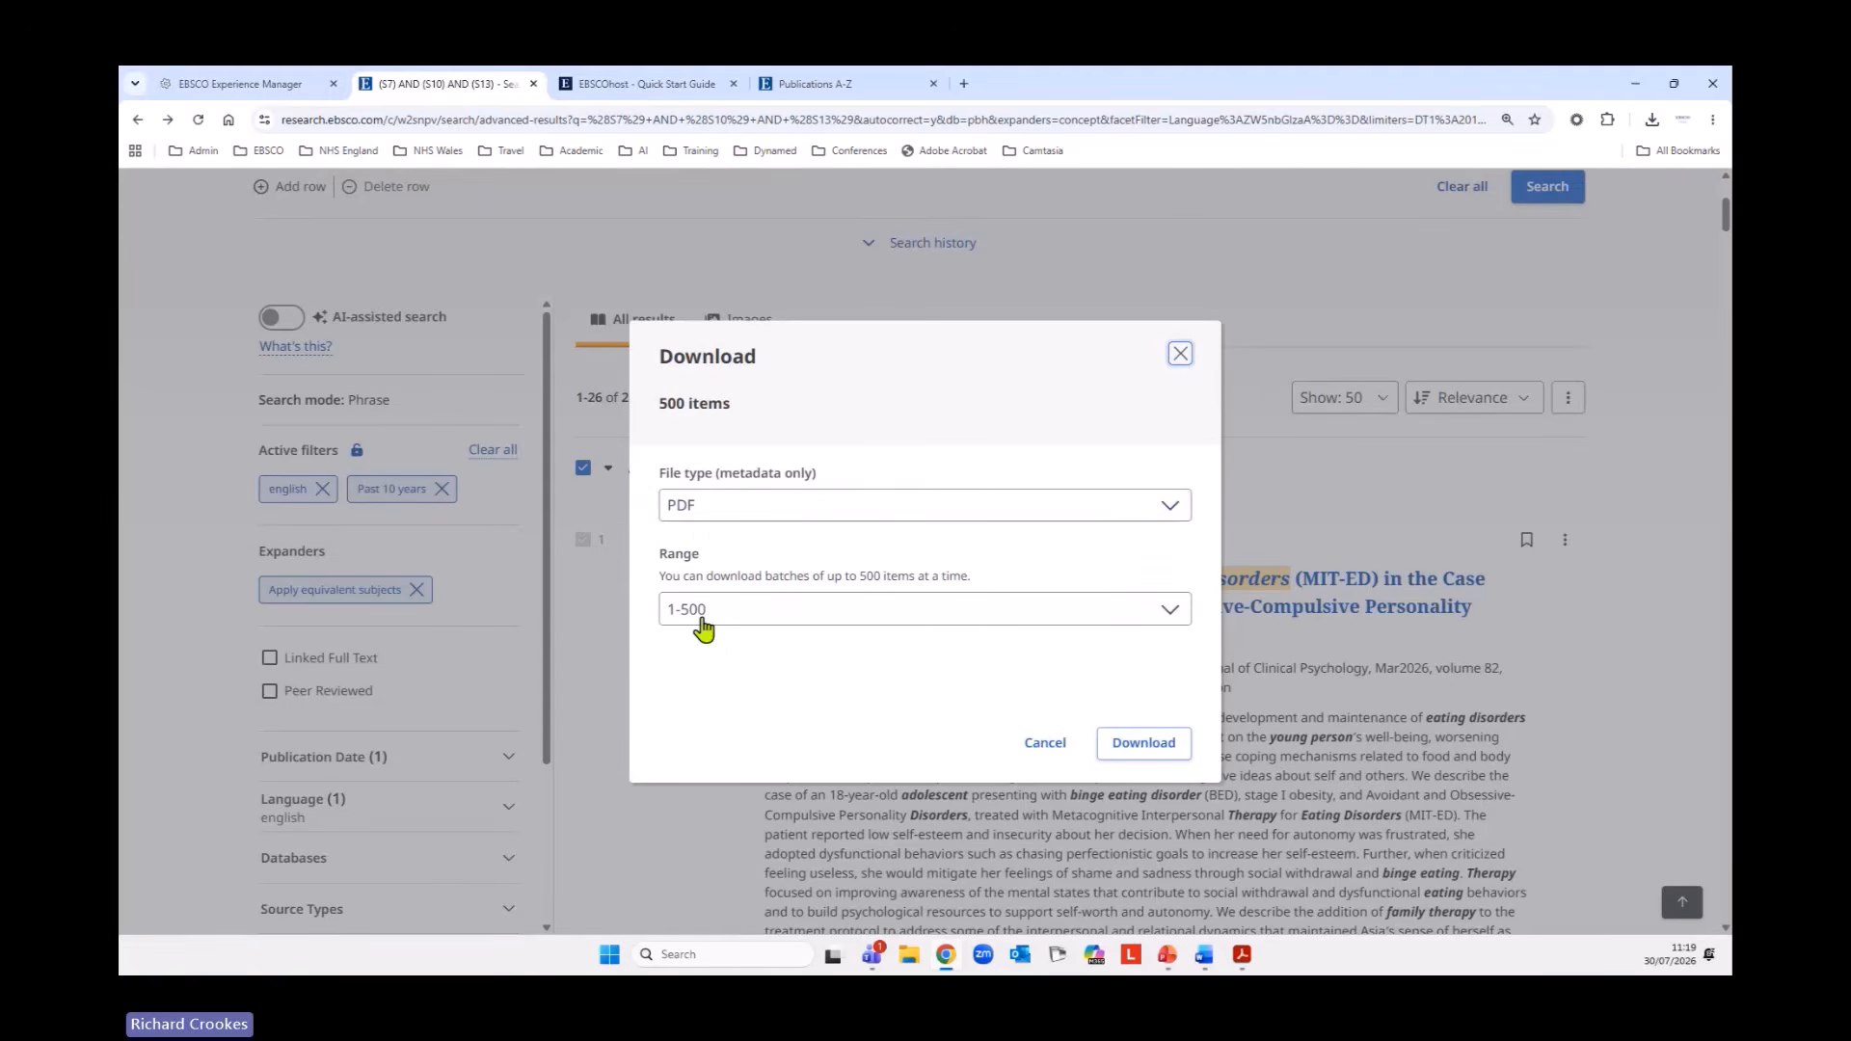
{"action": "left_click", "coordinate": [1061, 610]}
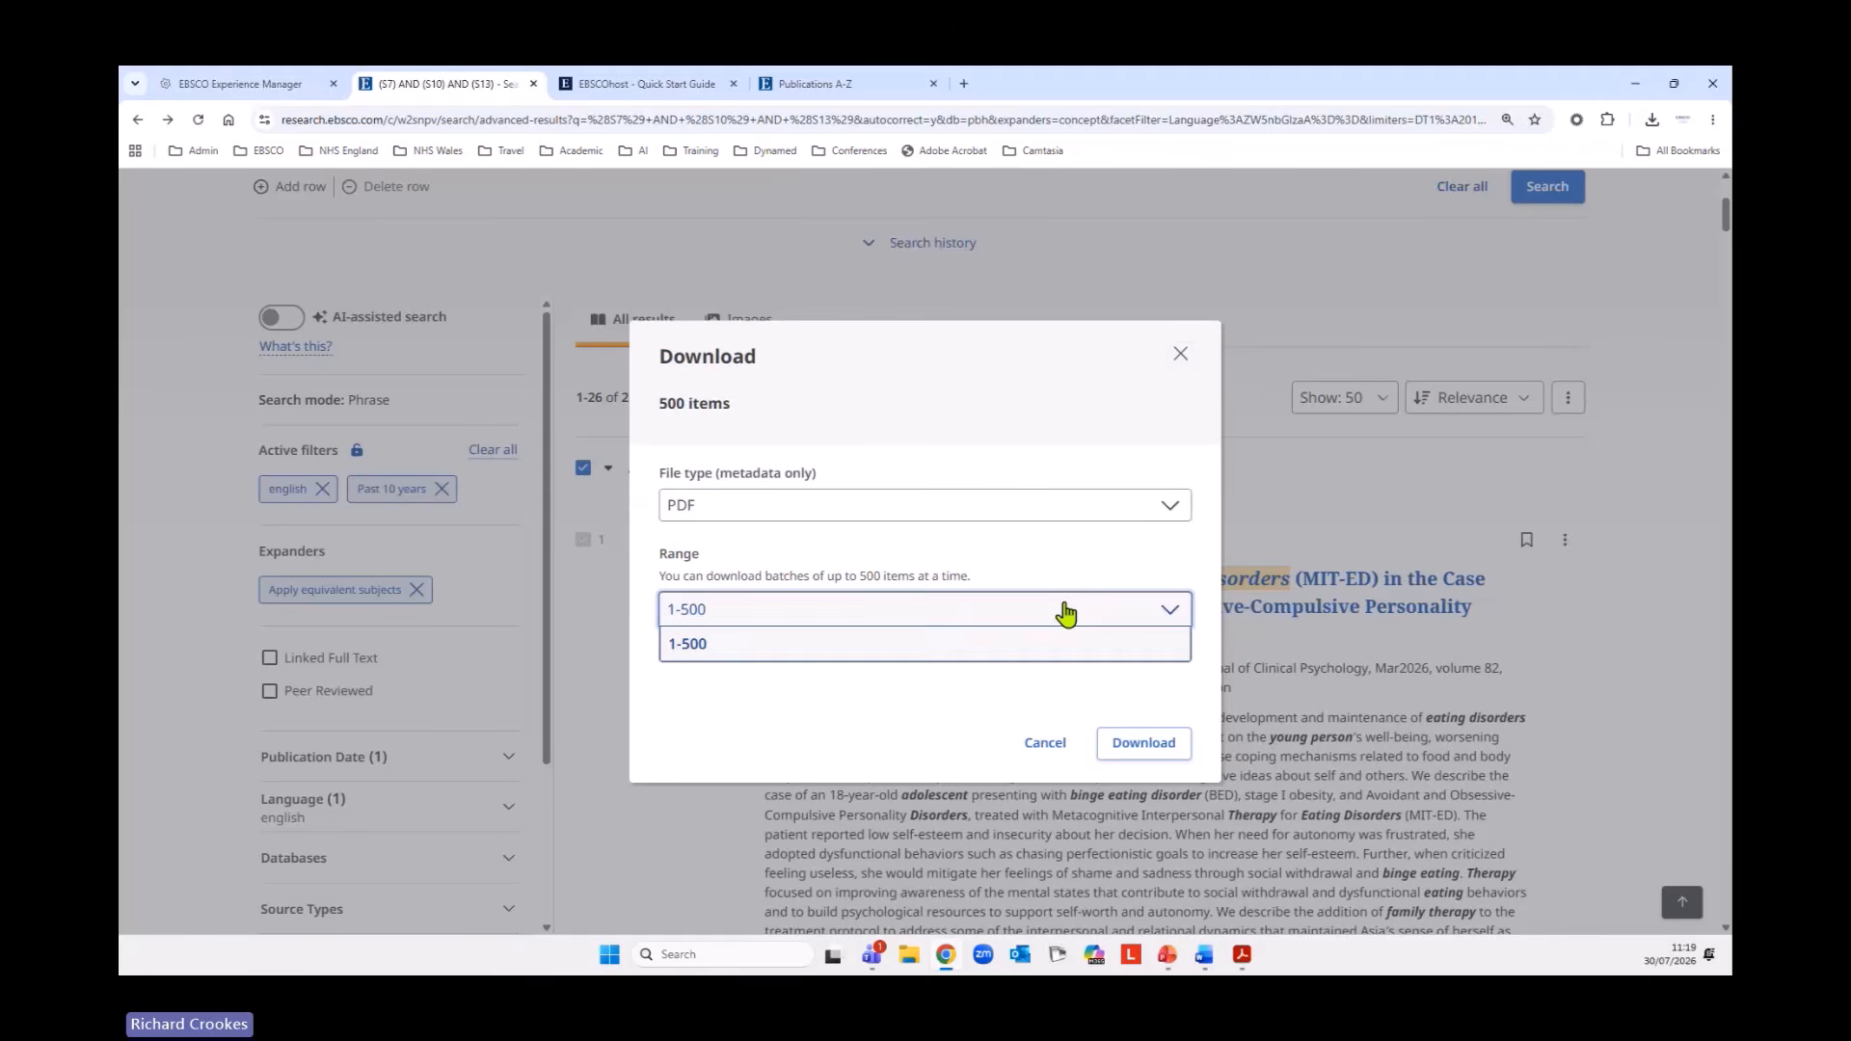
{"action": "left_click", "coordinate": [1060, 610]}
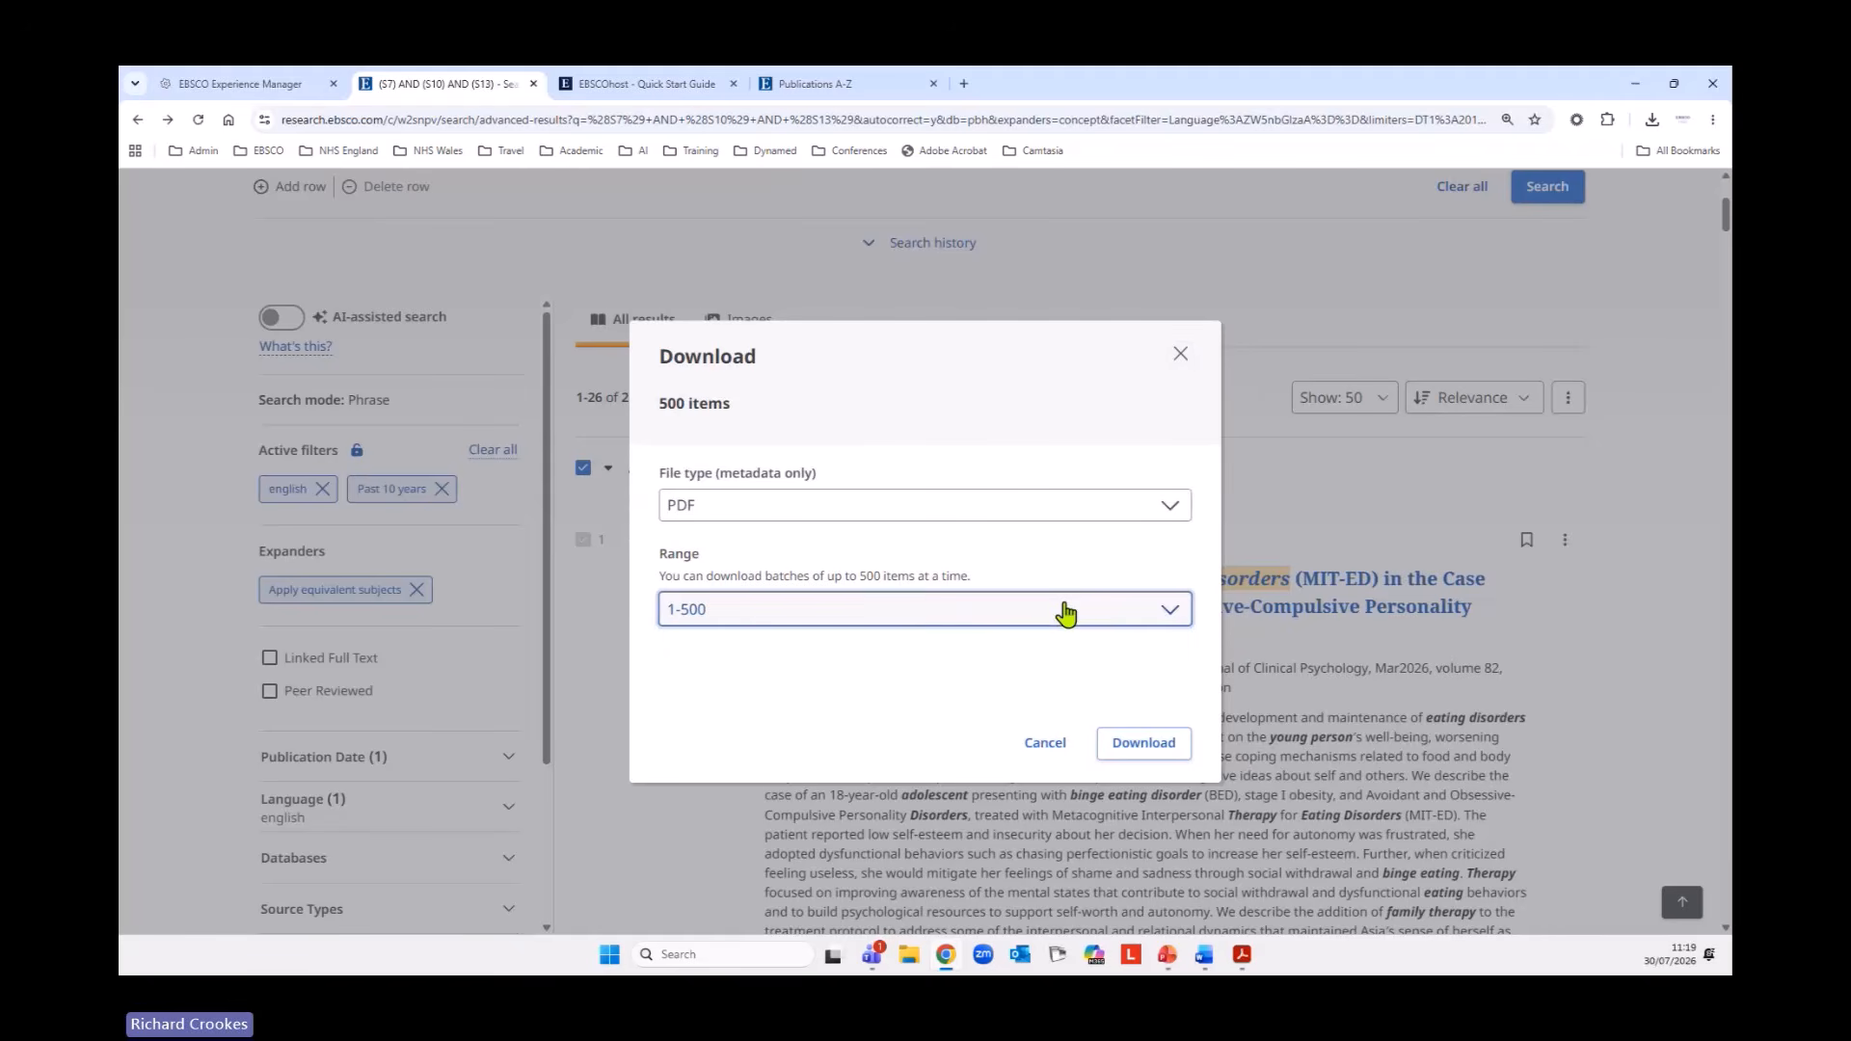
{"action": "left_click", "coordinate": [712, 513]}
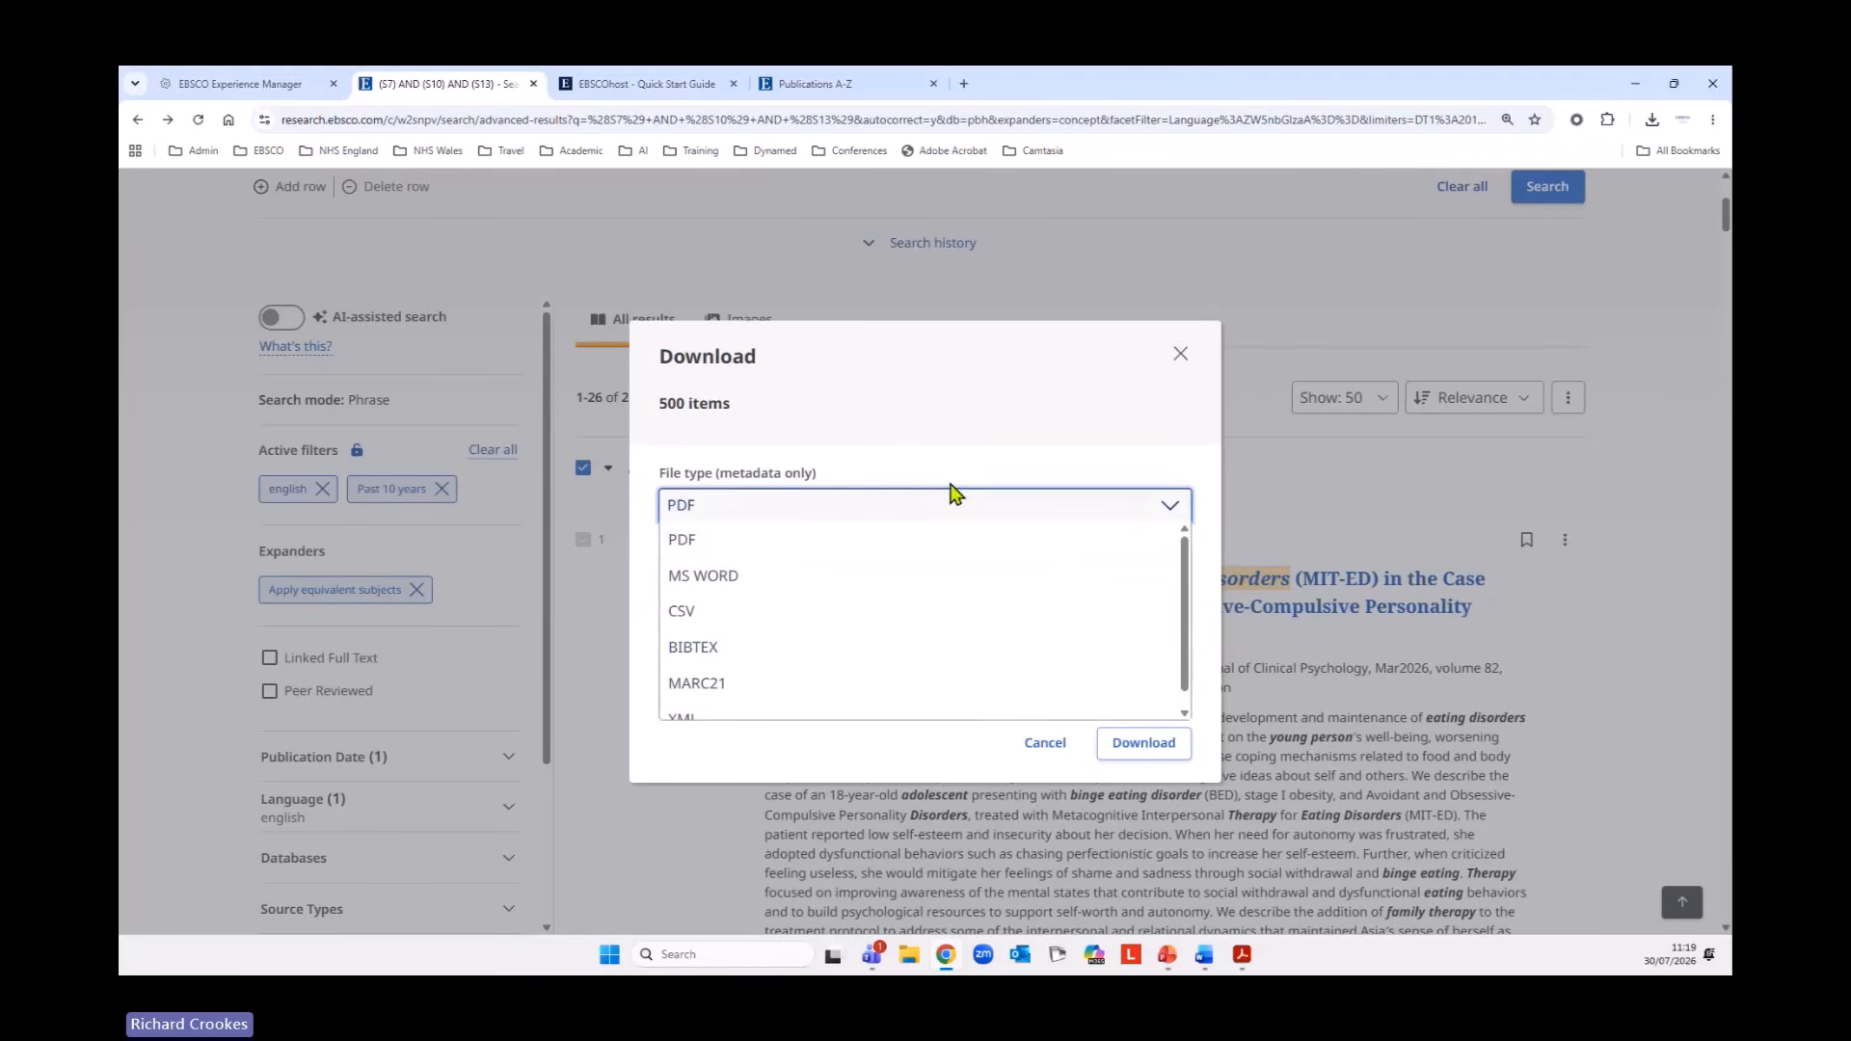
{"action": "left_click", "coordinate": [1053, 443]}
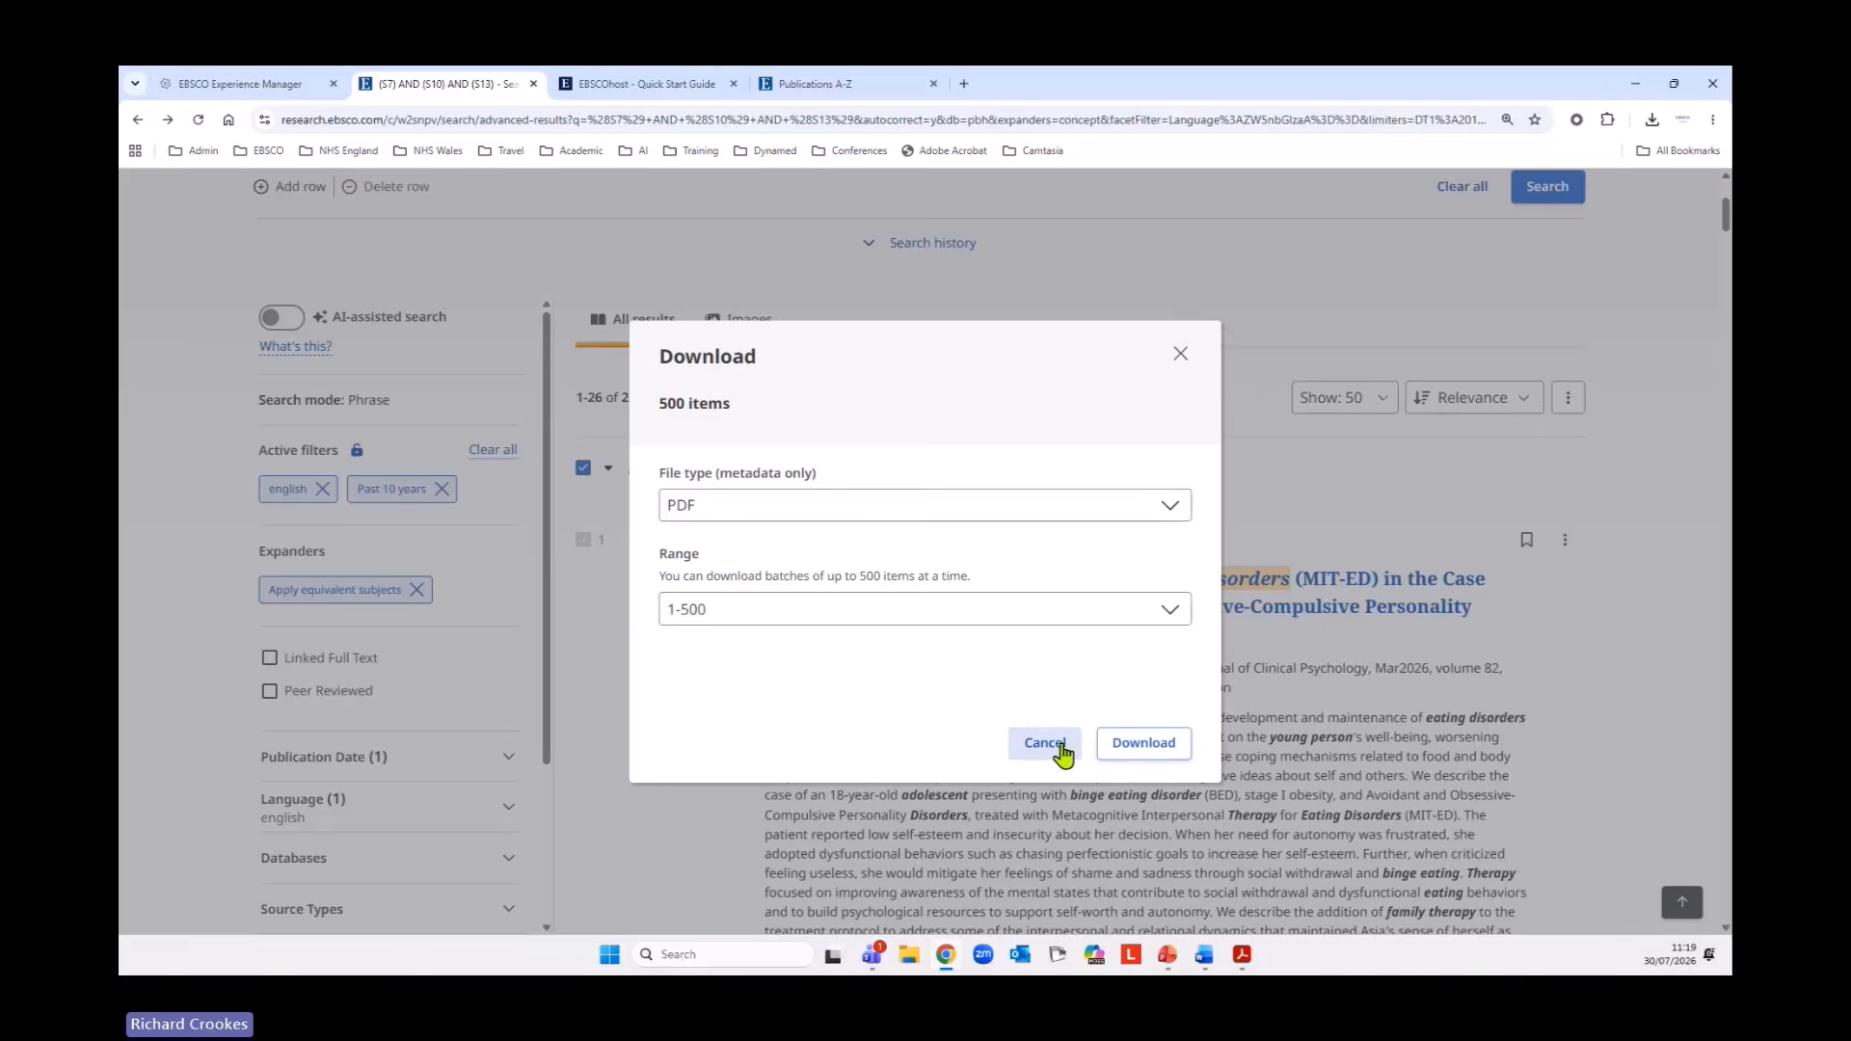
{"action": "left_click", "coordinate": [1064, 751]}
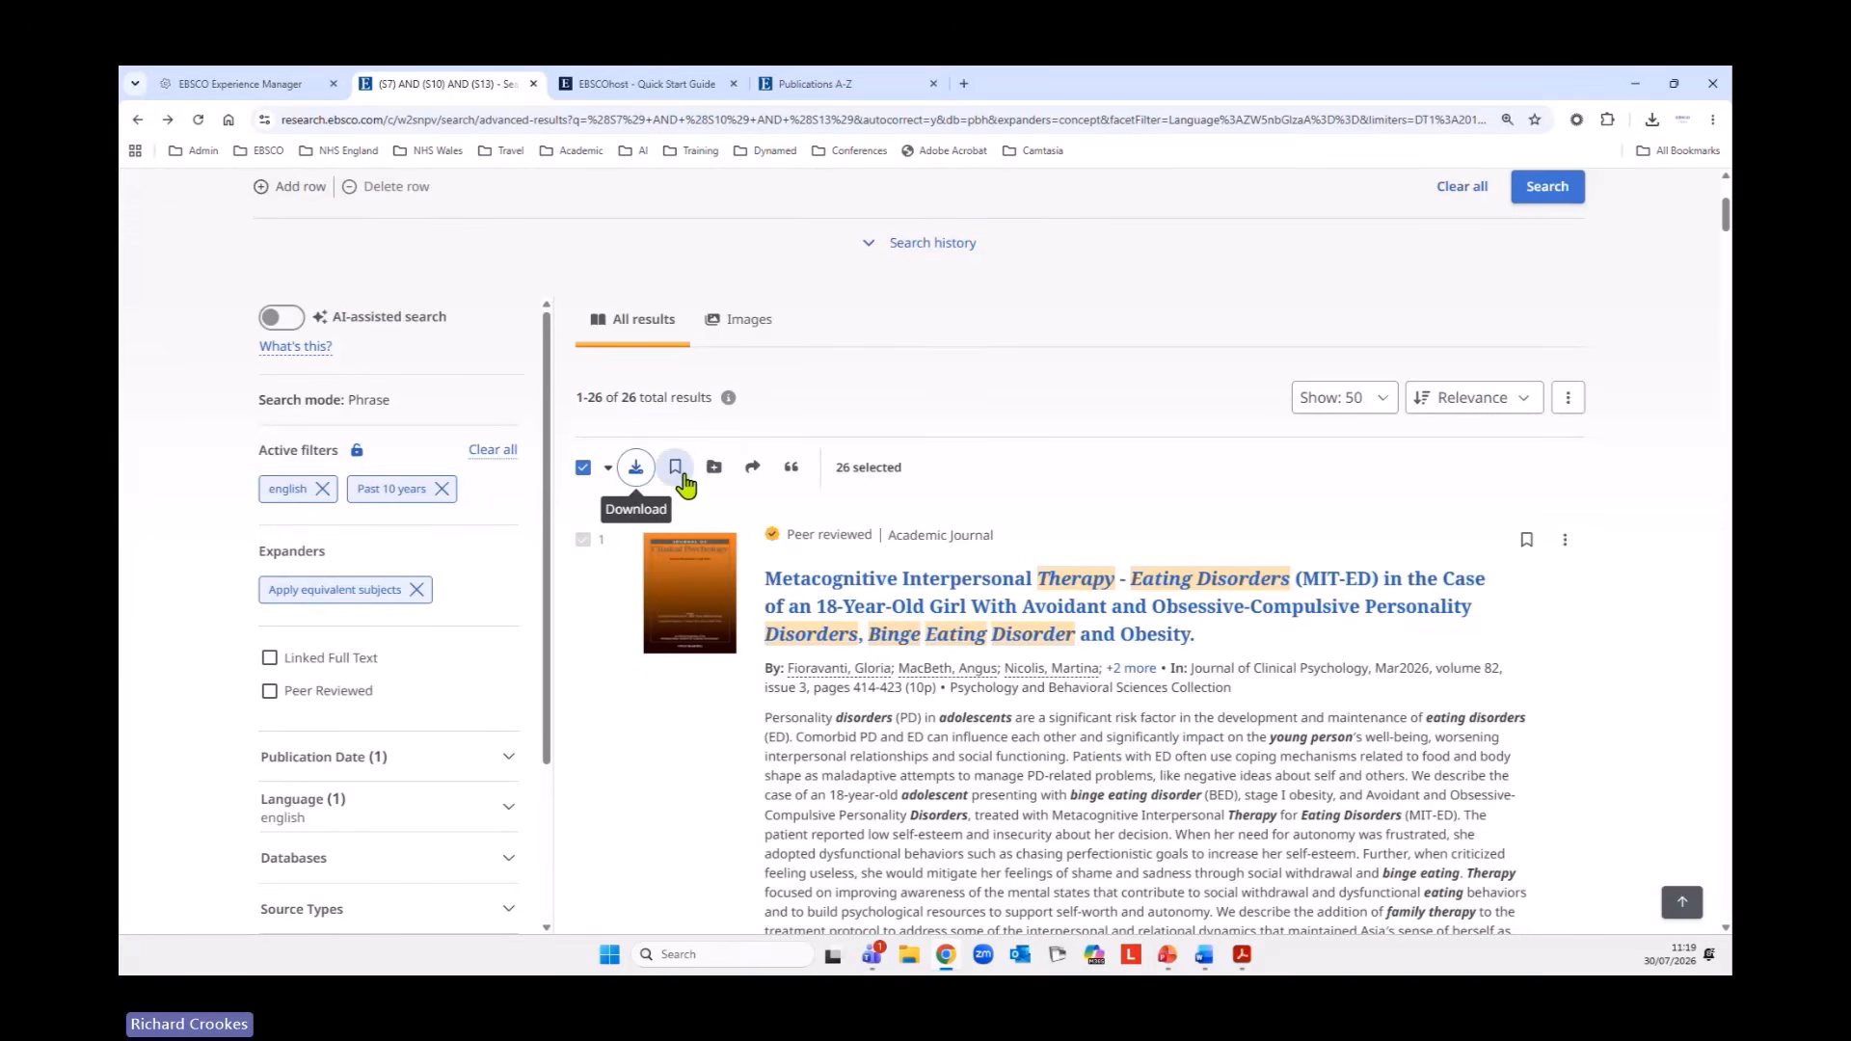
Check the batch range options for saving the selected results, and cancel the save.
{"action": "left_click", "coordinate": [675, 473]}
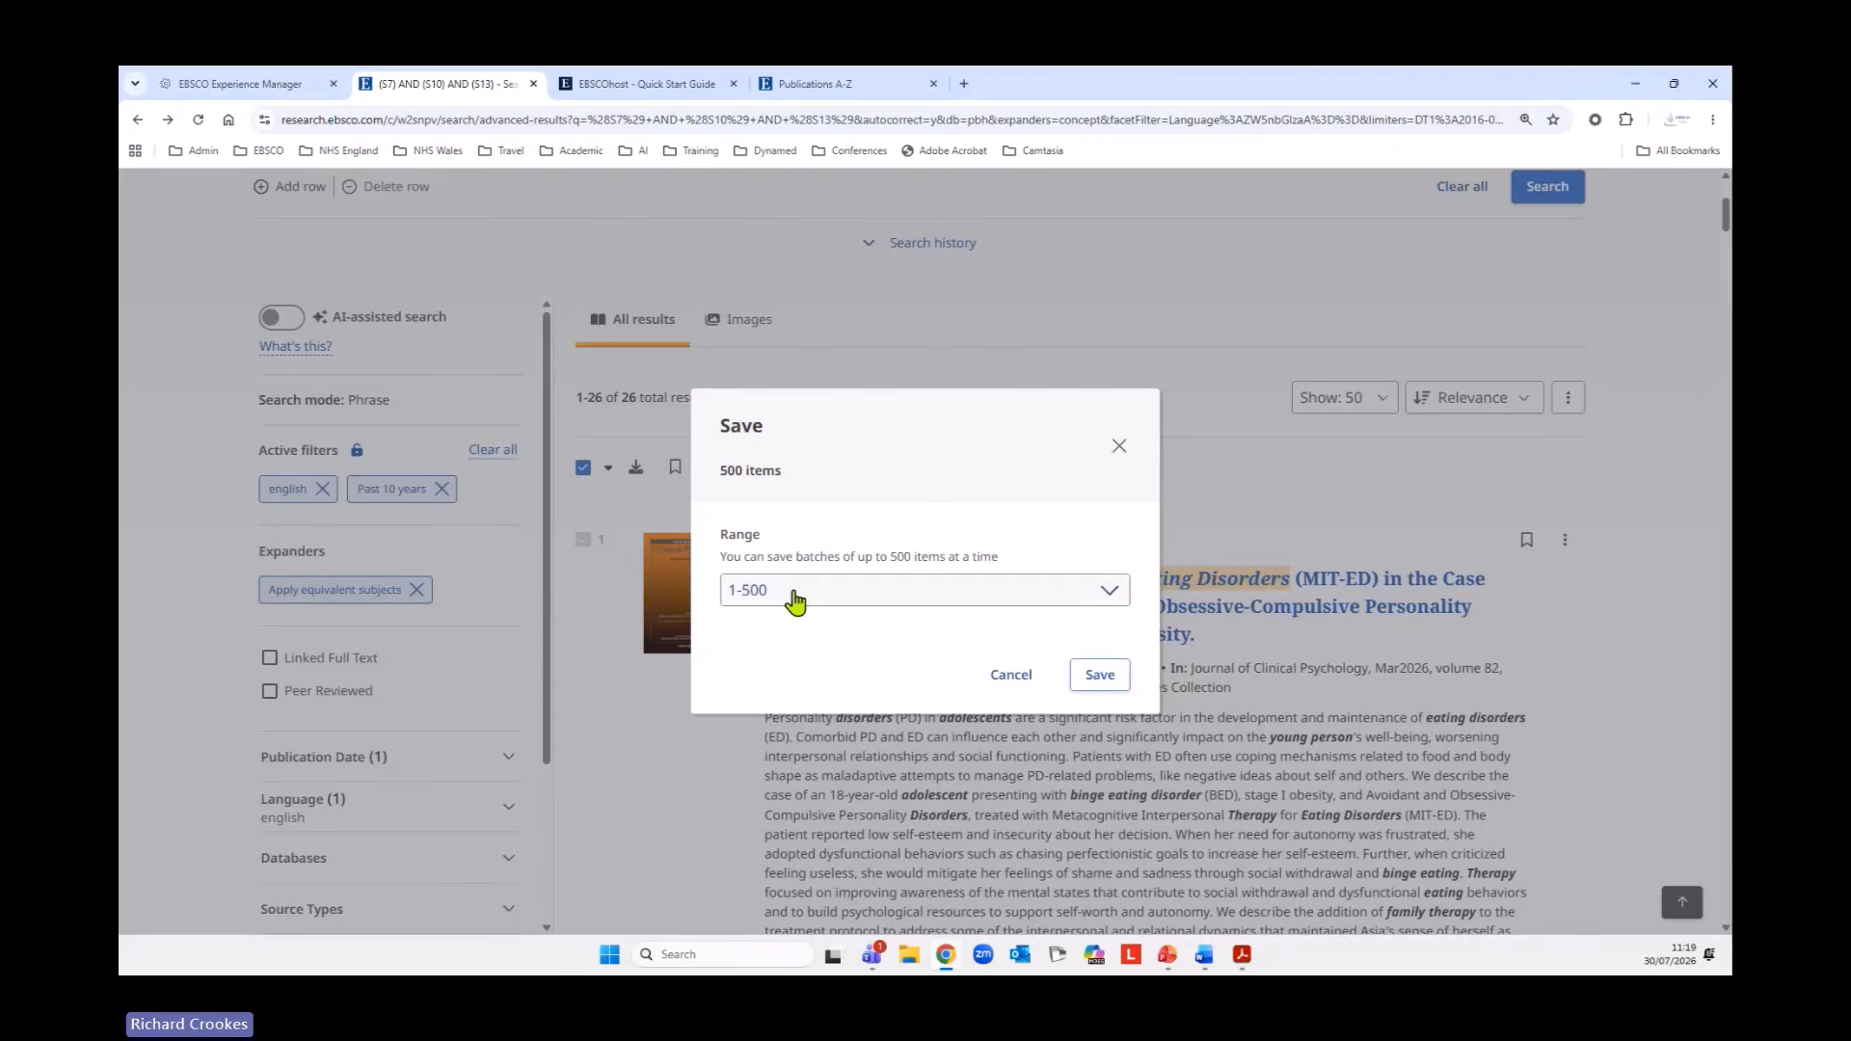
{"action": "left_click", "coordinate": [833, 604]}
{"action": "left_click", "coordinate": [833, 604]}
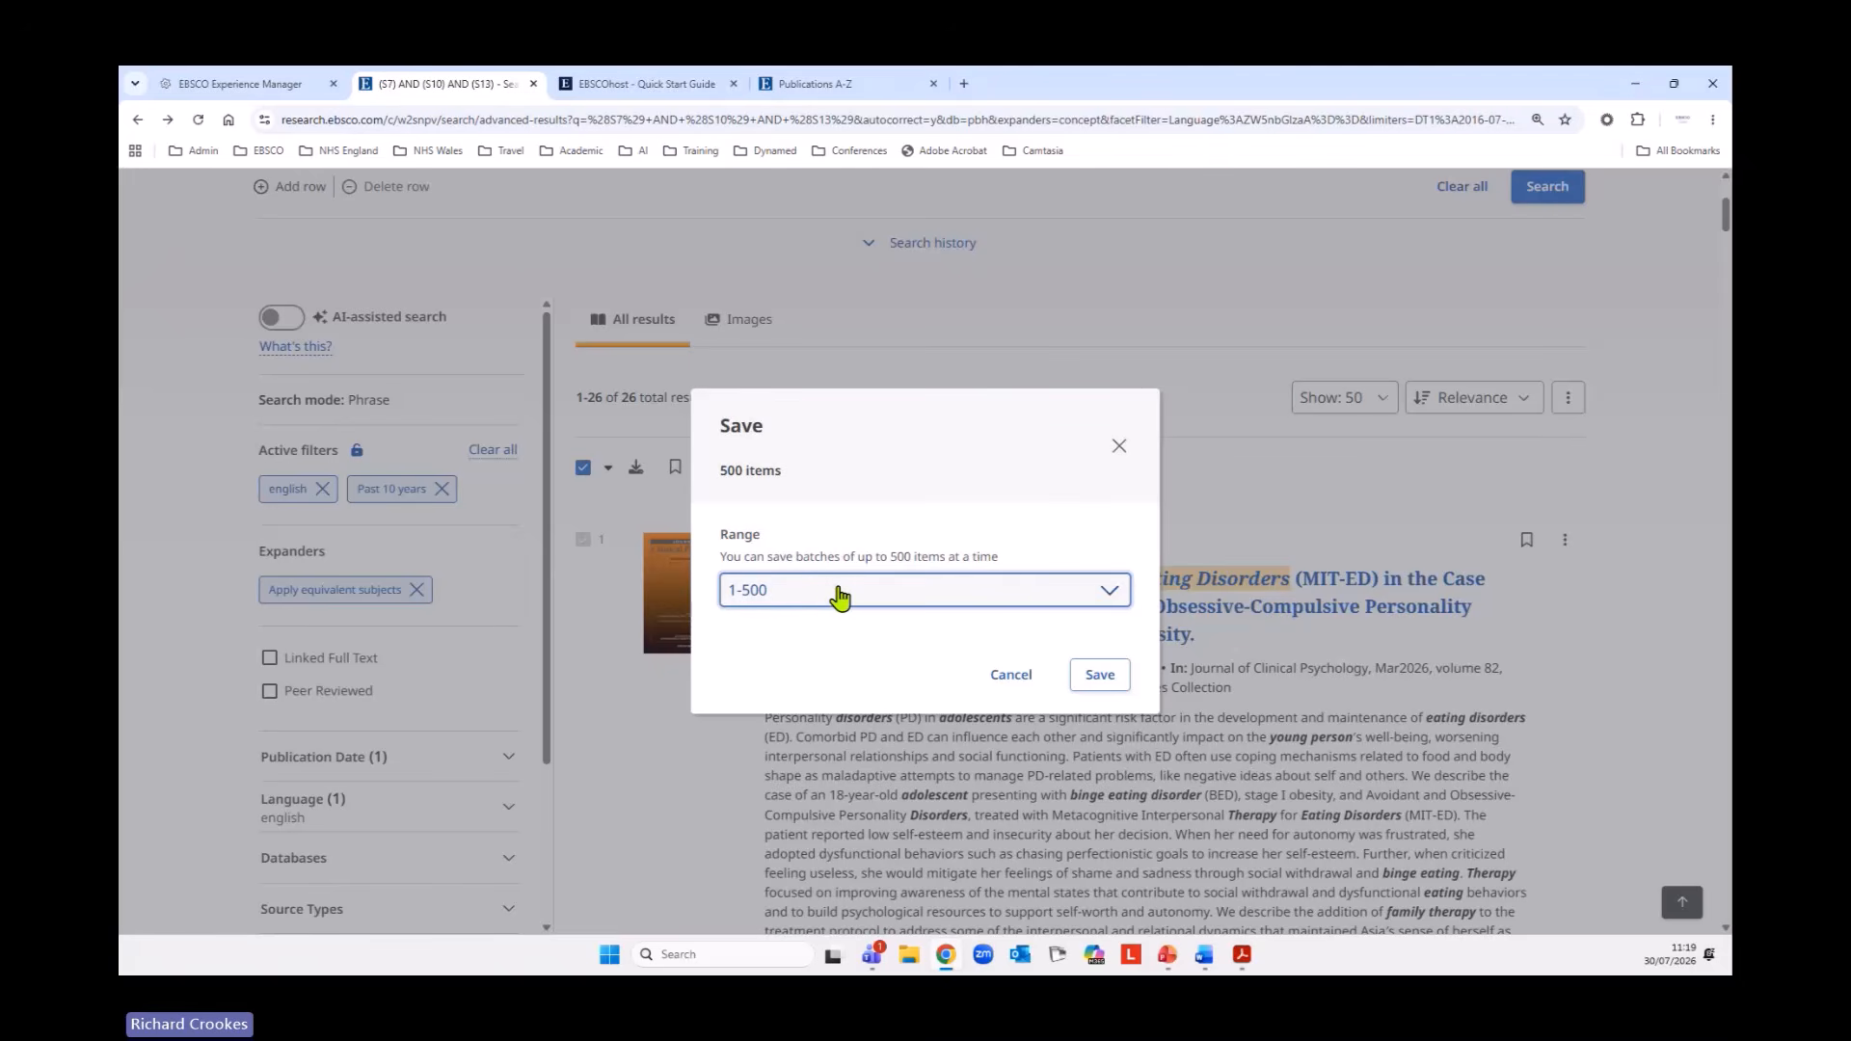
{"action": "left_click", "coordinate": [1015, 676]}
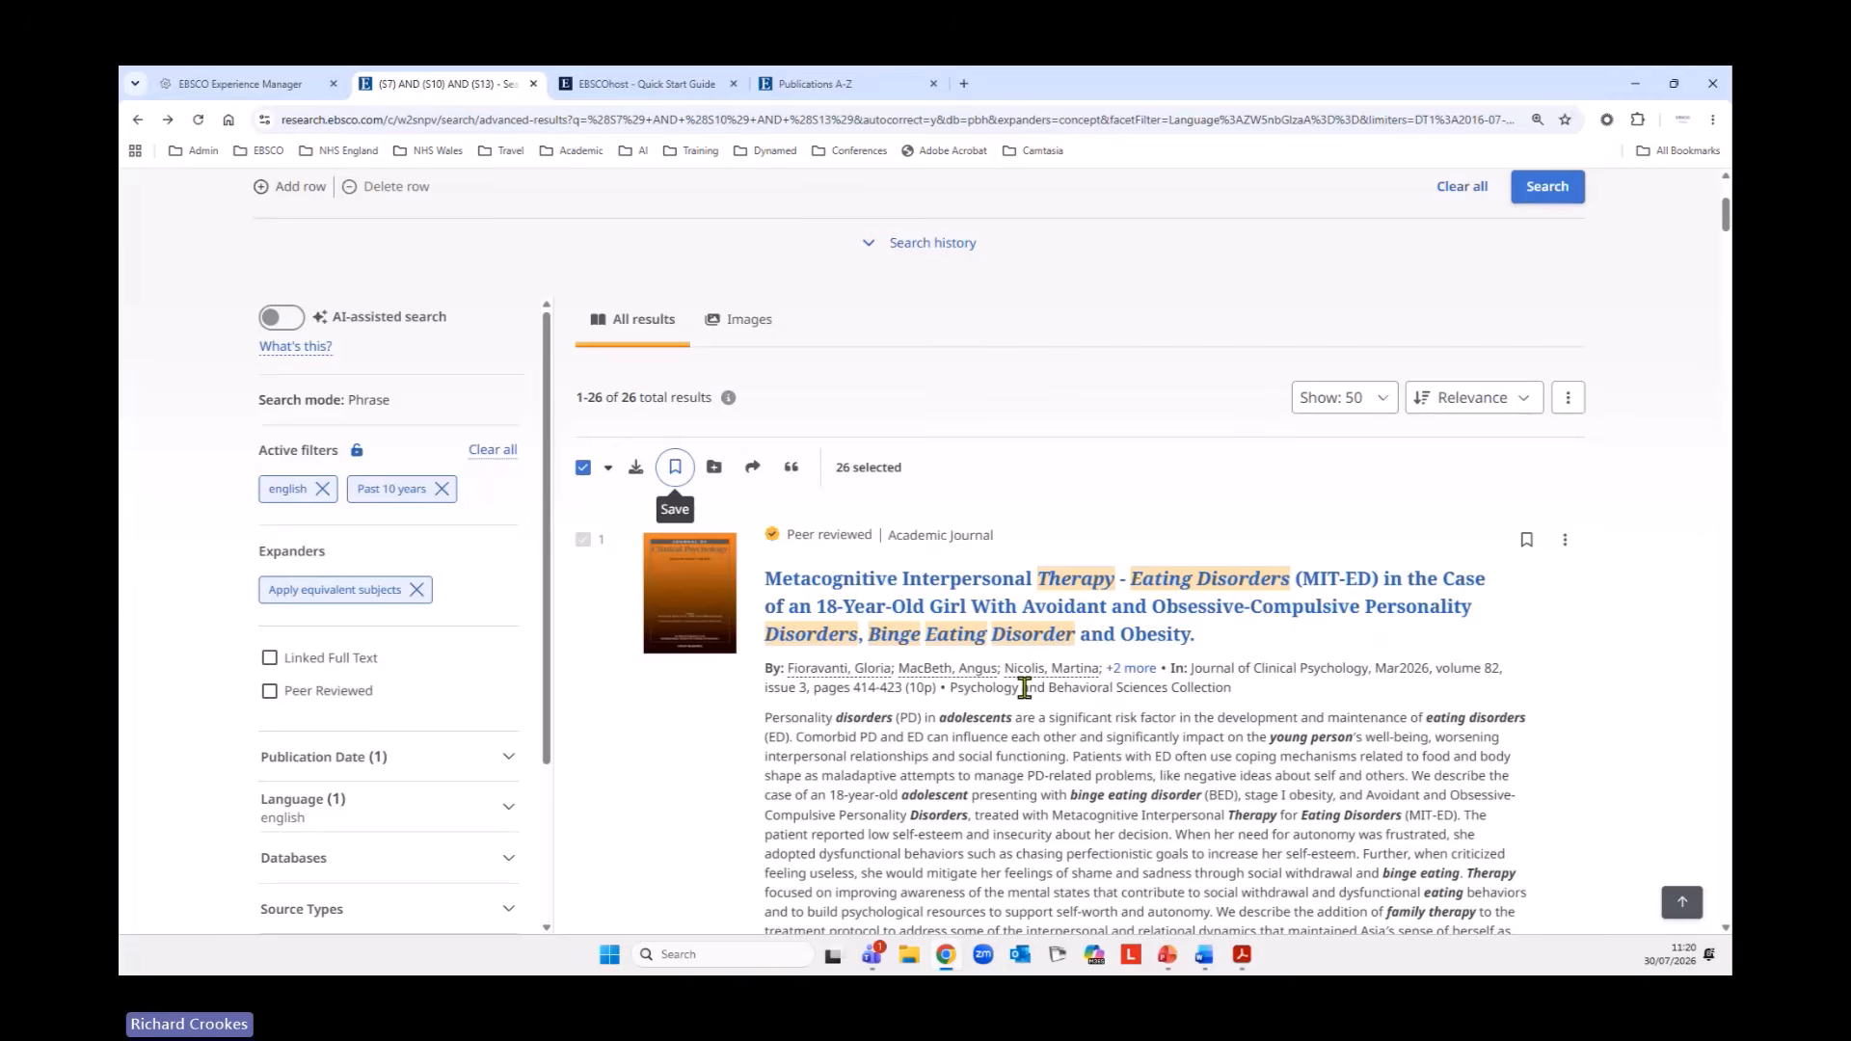
Examine the project choices for adding the selected results to a project, and cancel the addition.
{"action": "left_click", "coordinate": [719, 469]}
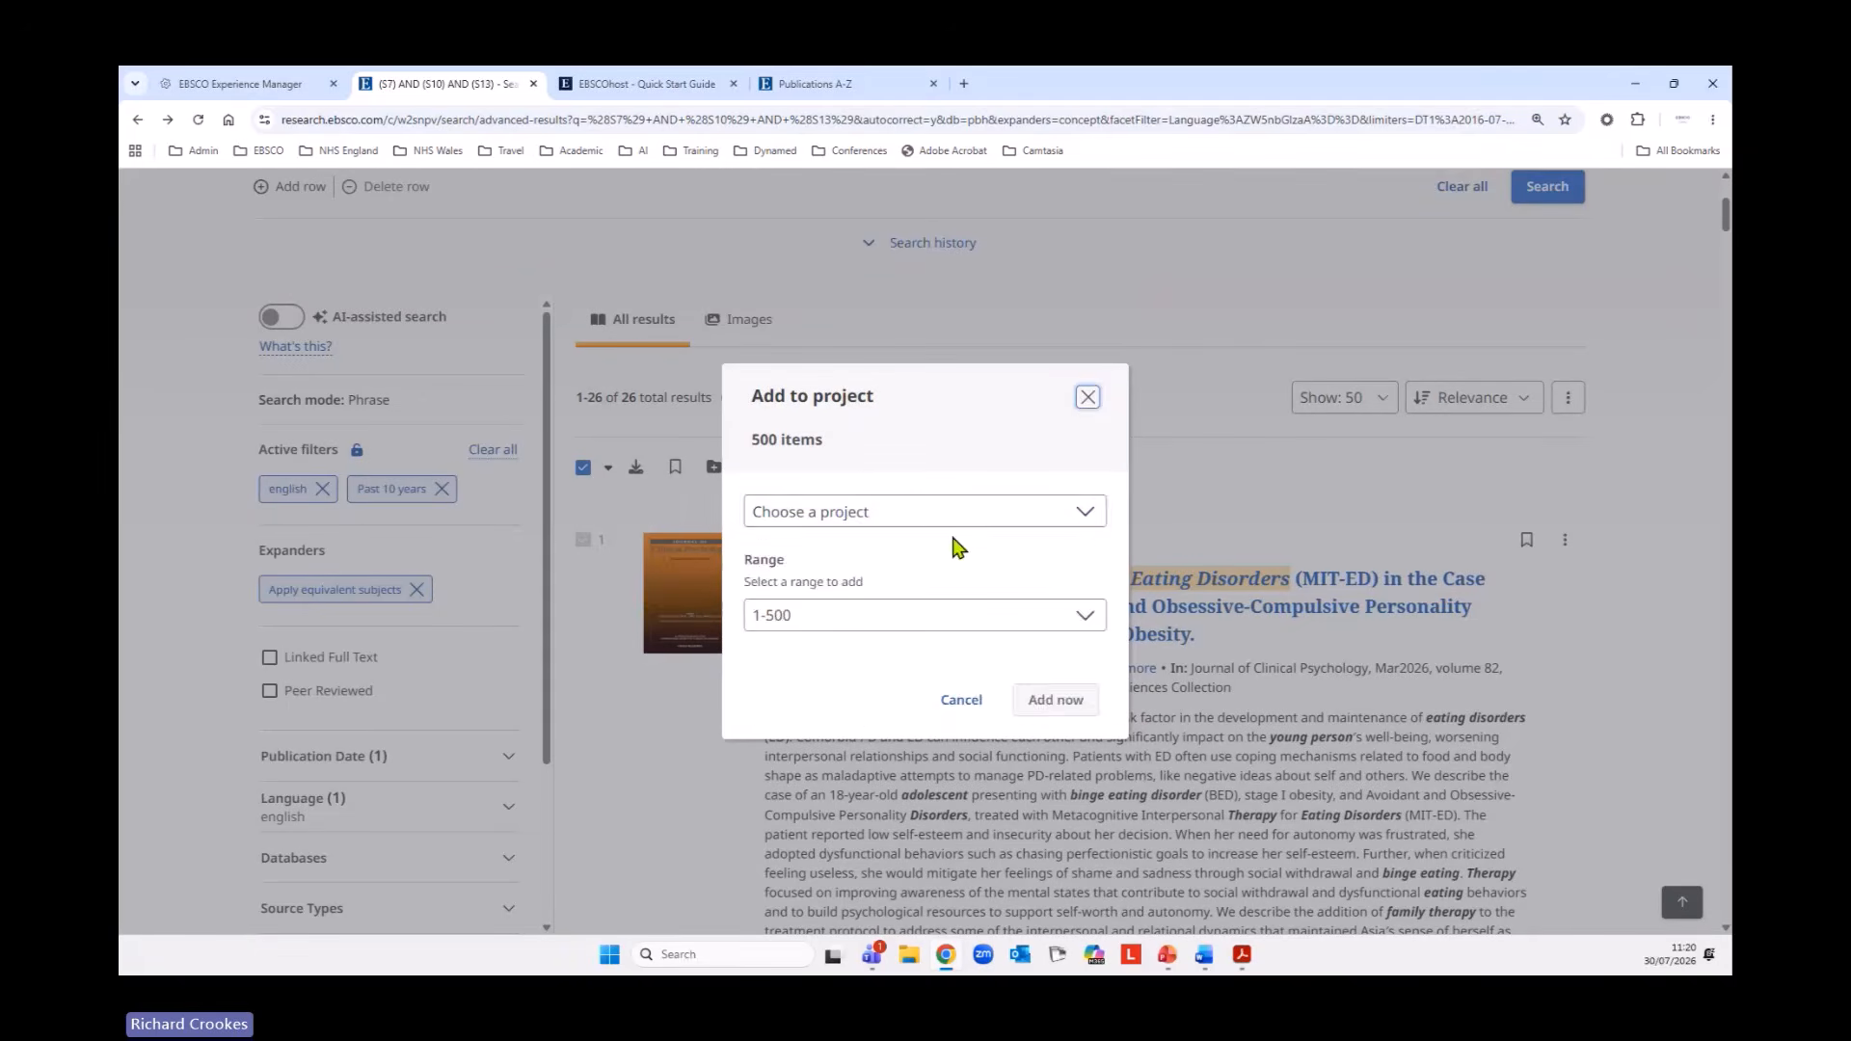
{"action": "left_click", "coordinate": [849, 524]}
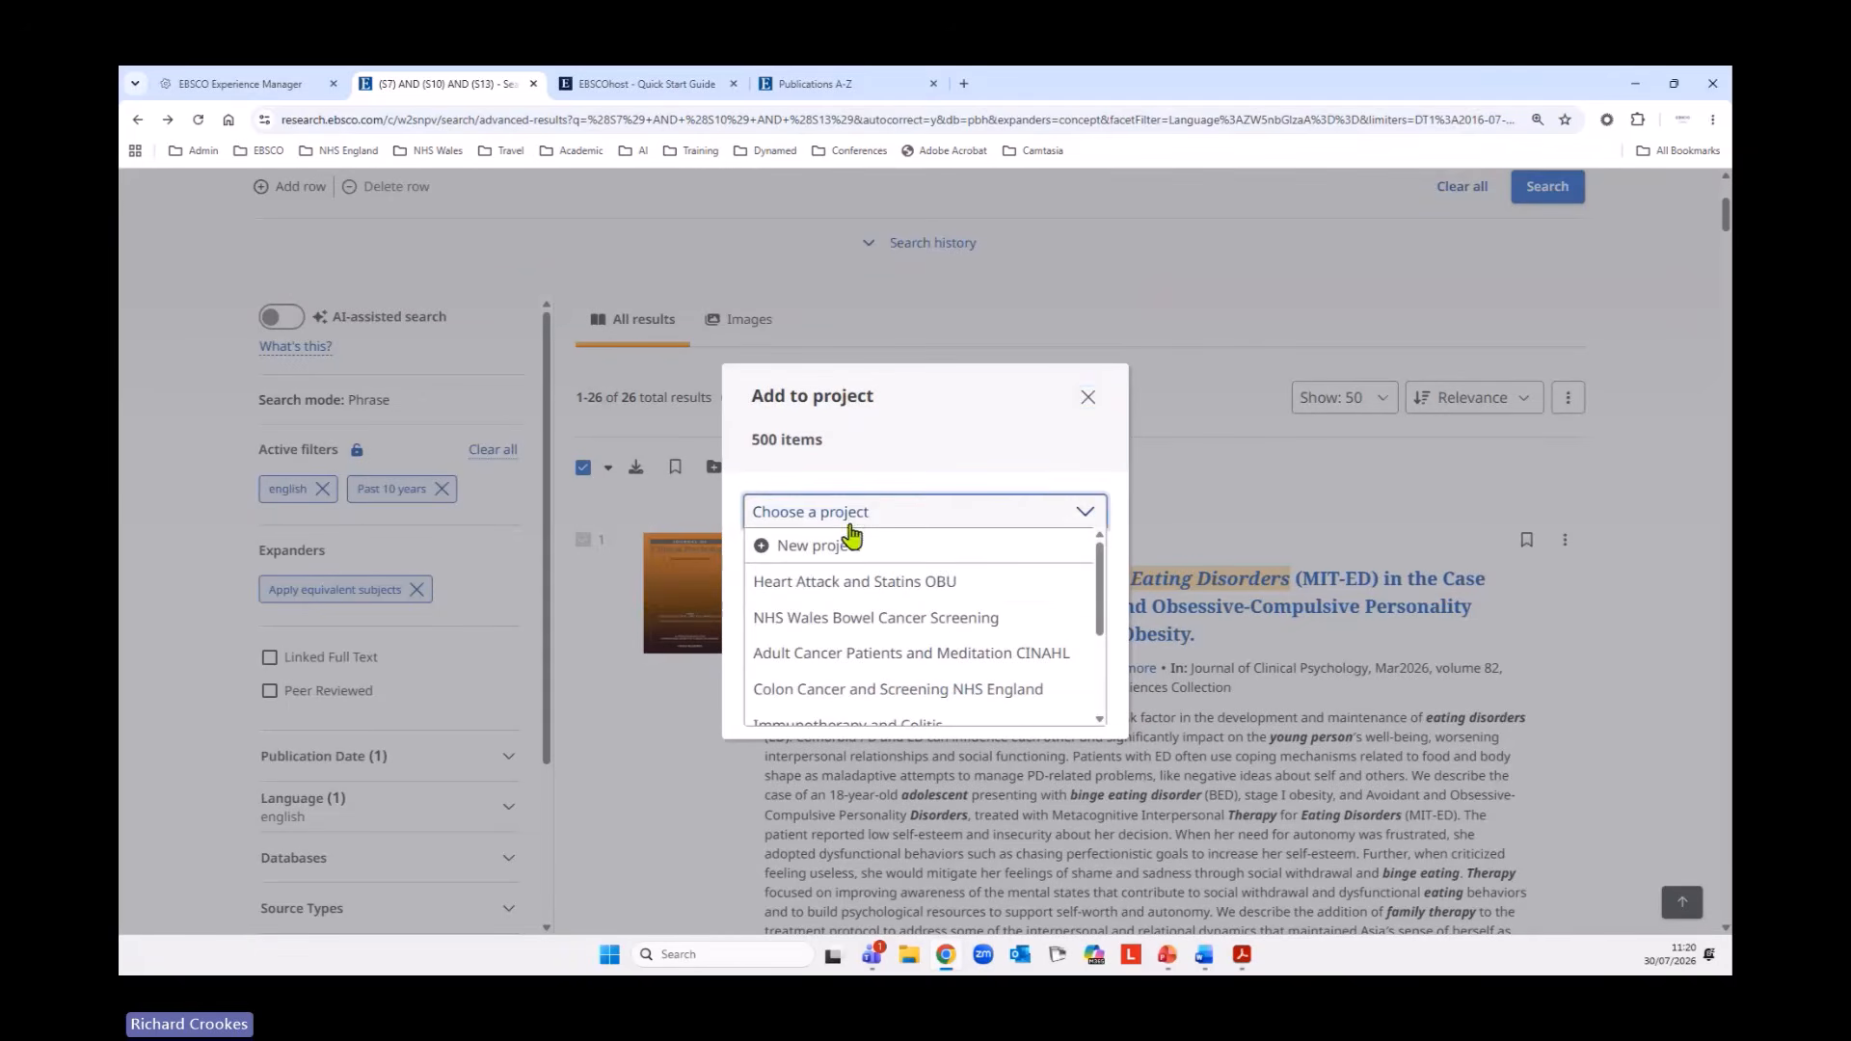
{"action": "left_click", "coordinate": [971, 487]}
{"action": "left_click", "coordinate": [973, 704]}
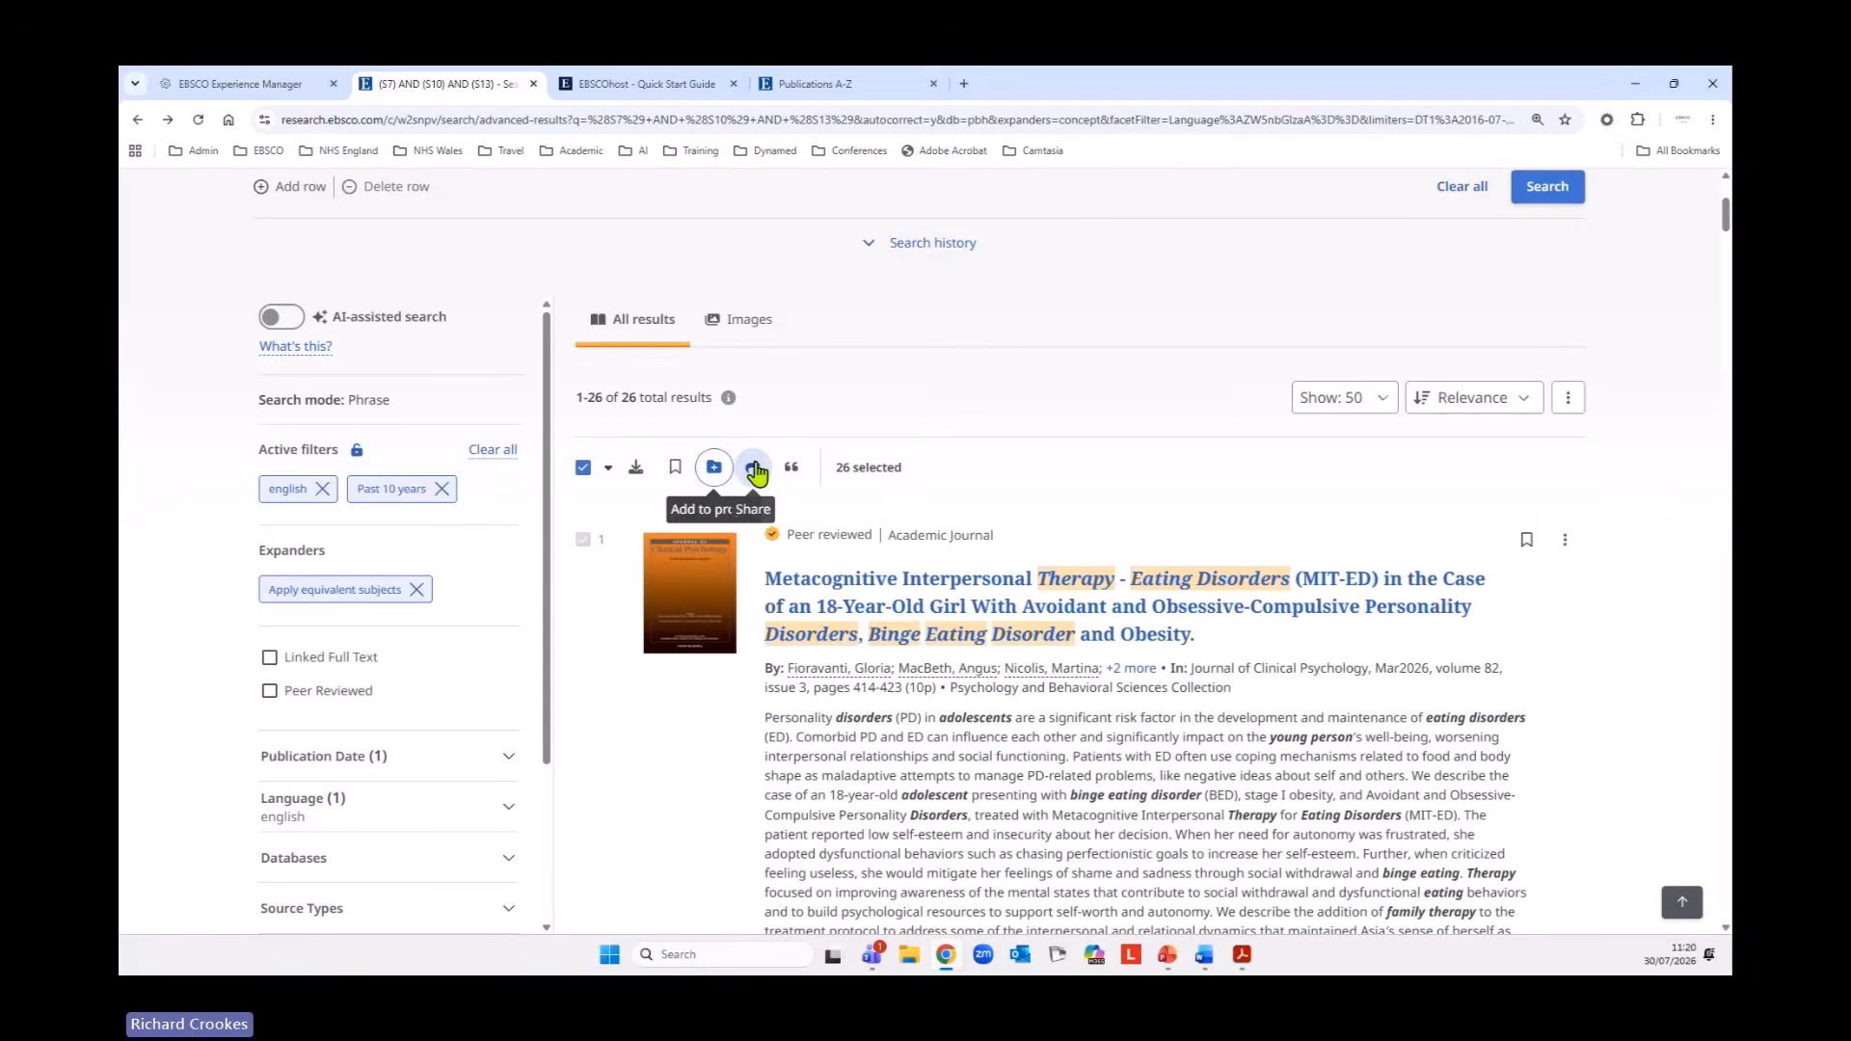
Check the range, Google Drive and OneDrive options for sharing the selected results, and close the share options.
{"action": "left_click", "coordinate": [753, 469]}
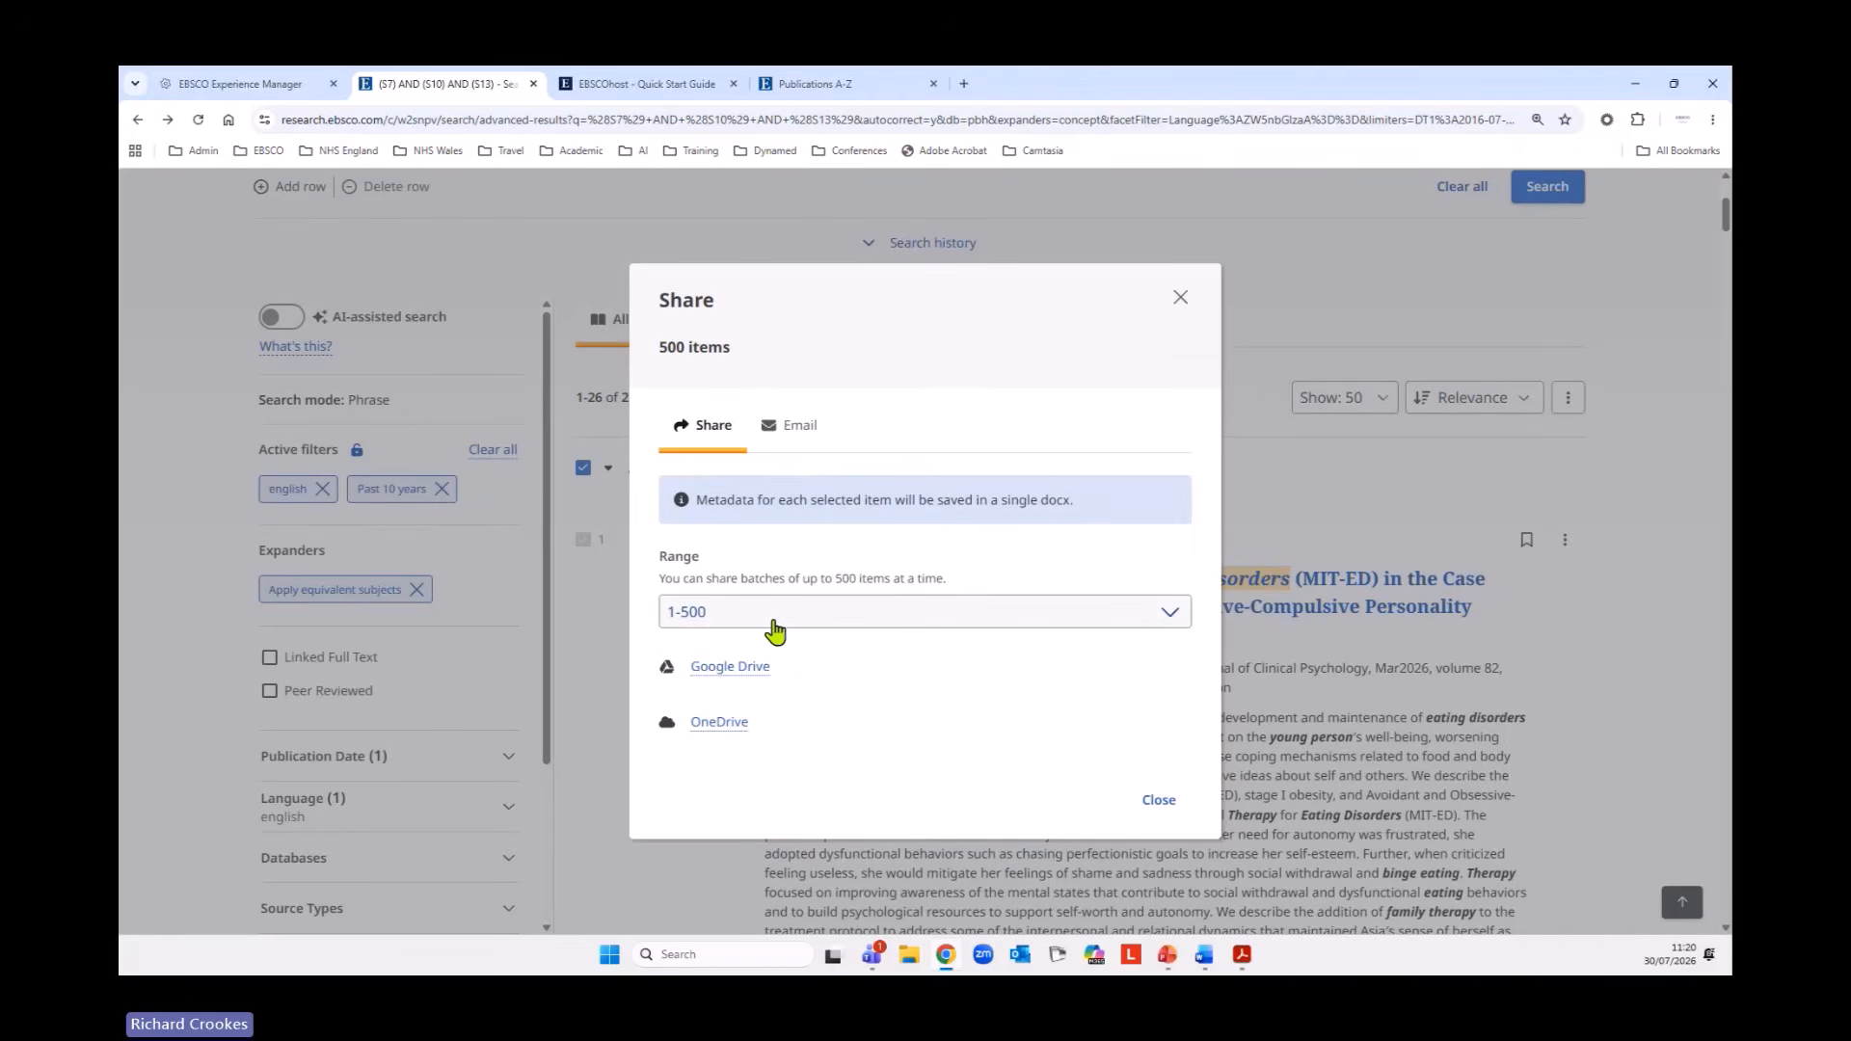
{"action": "left_click", "coordinate": [776, 625]}
{"action": "left_click", "coordinate": [773, 642]}
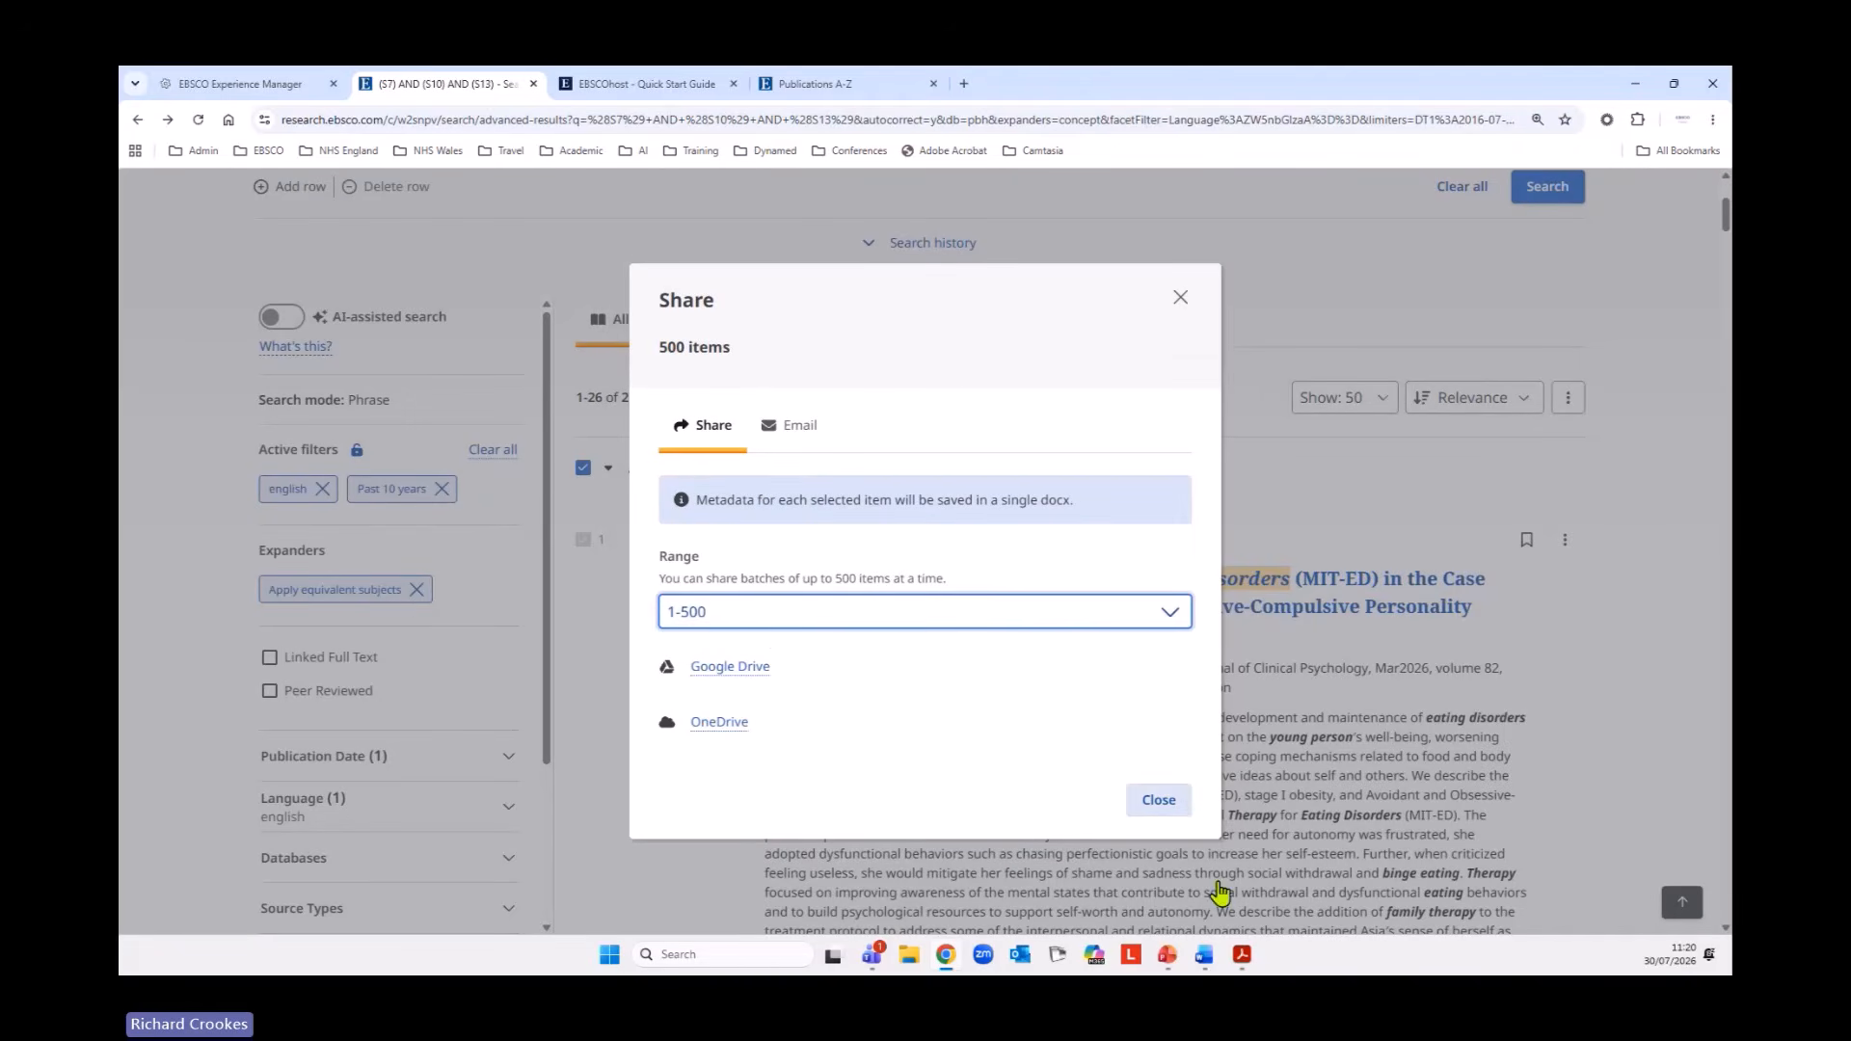
{"action": "left_click", "coordinate": [1027, 882]}
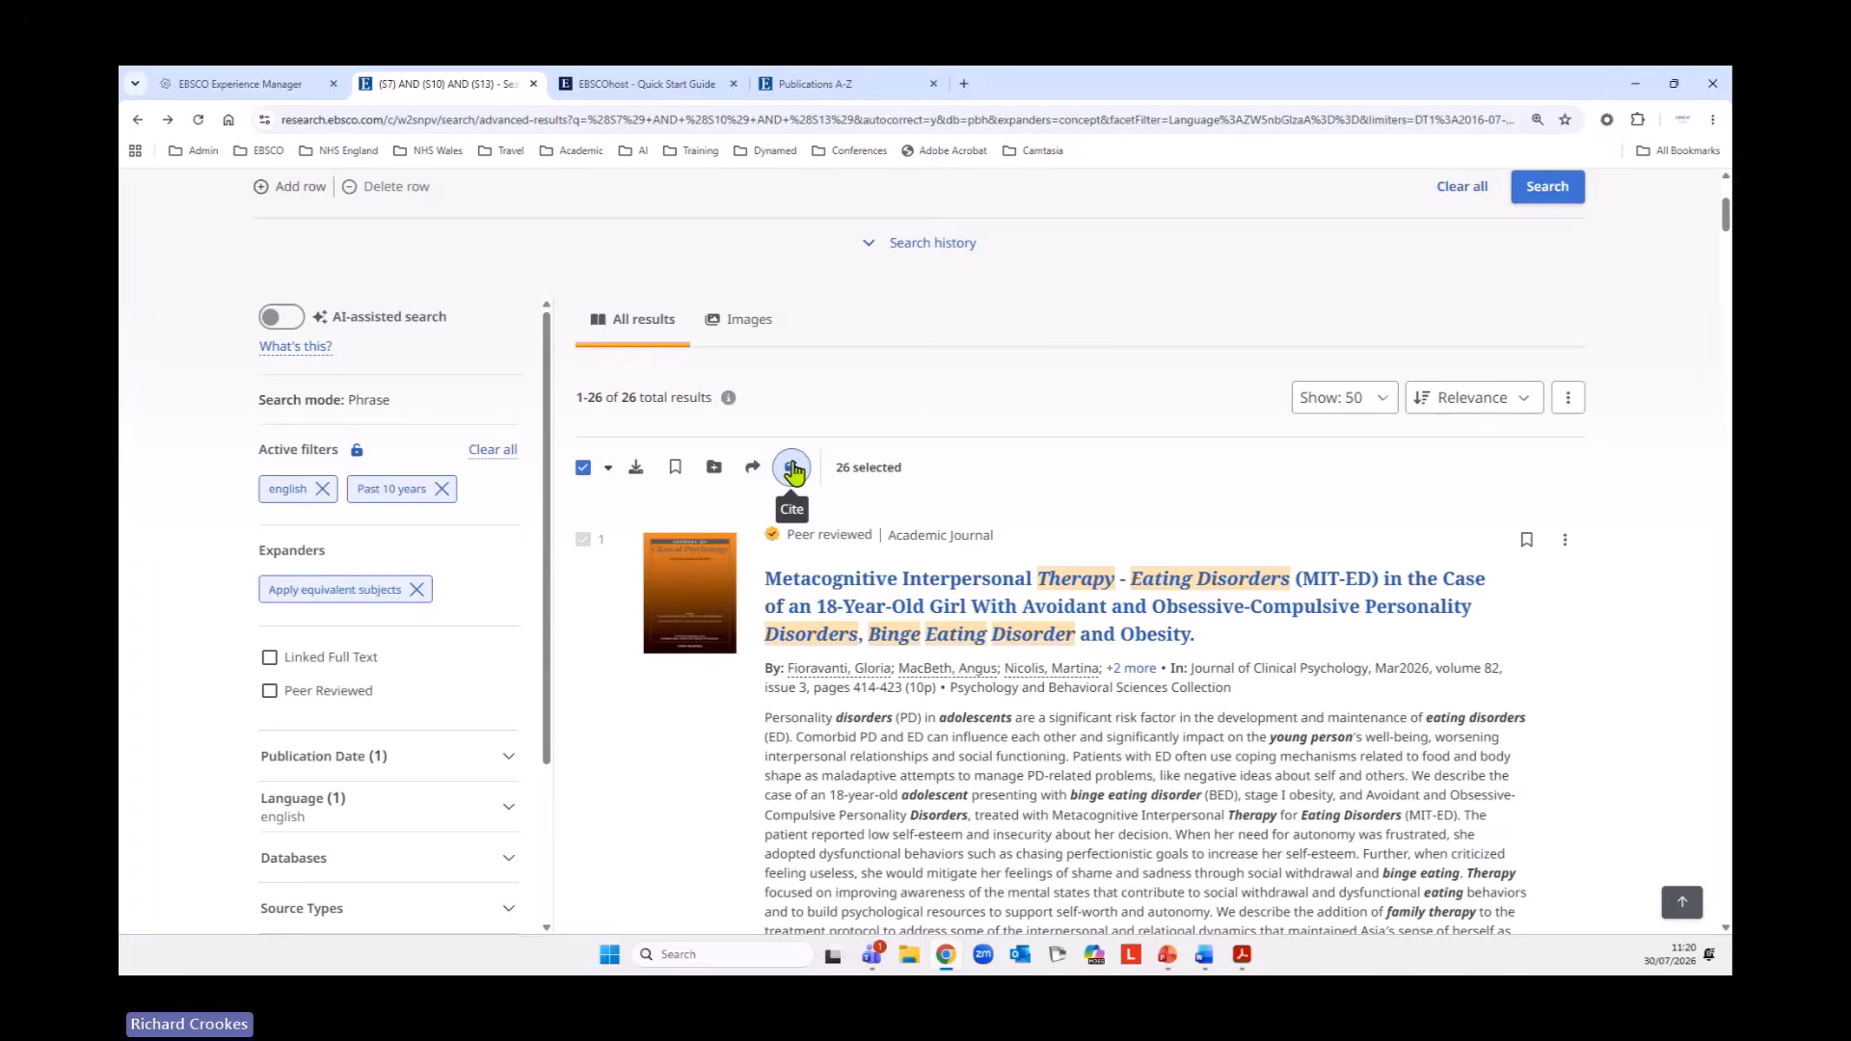
Review the citation style, range and RIS and other export options for the selected results, and close the citation options.
{"action": "left_click", "coordinate": [793, 470]}
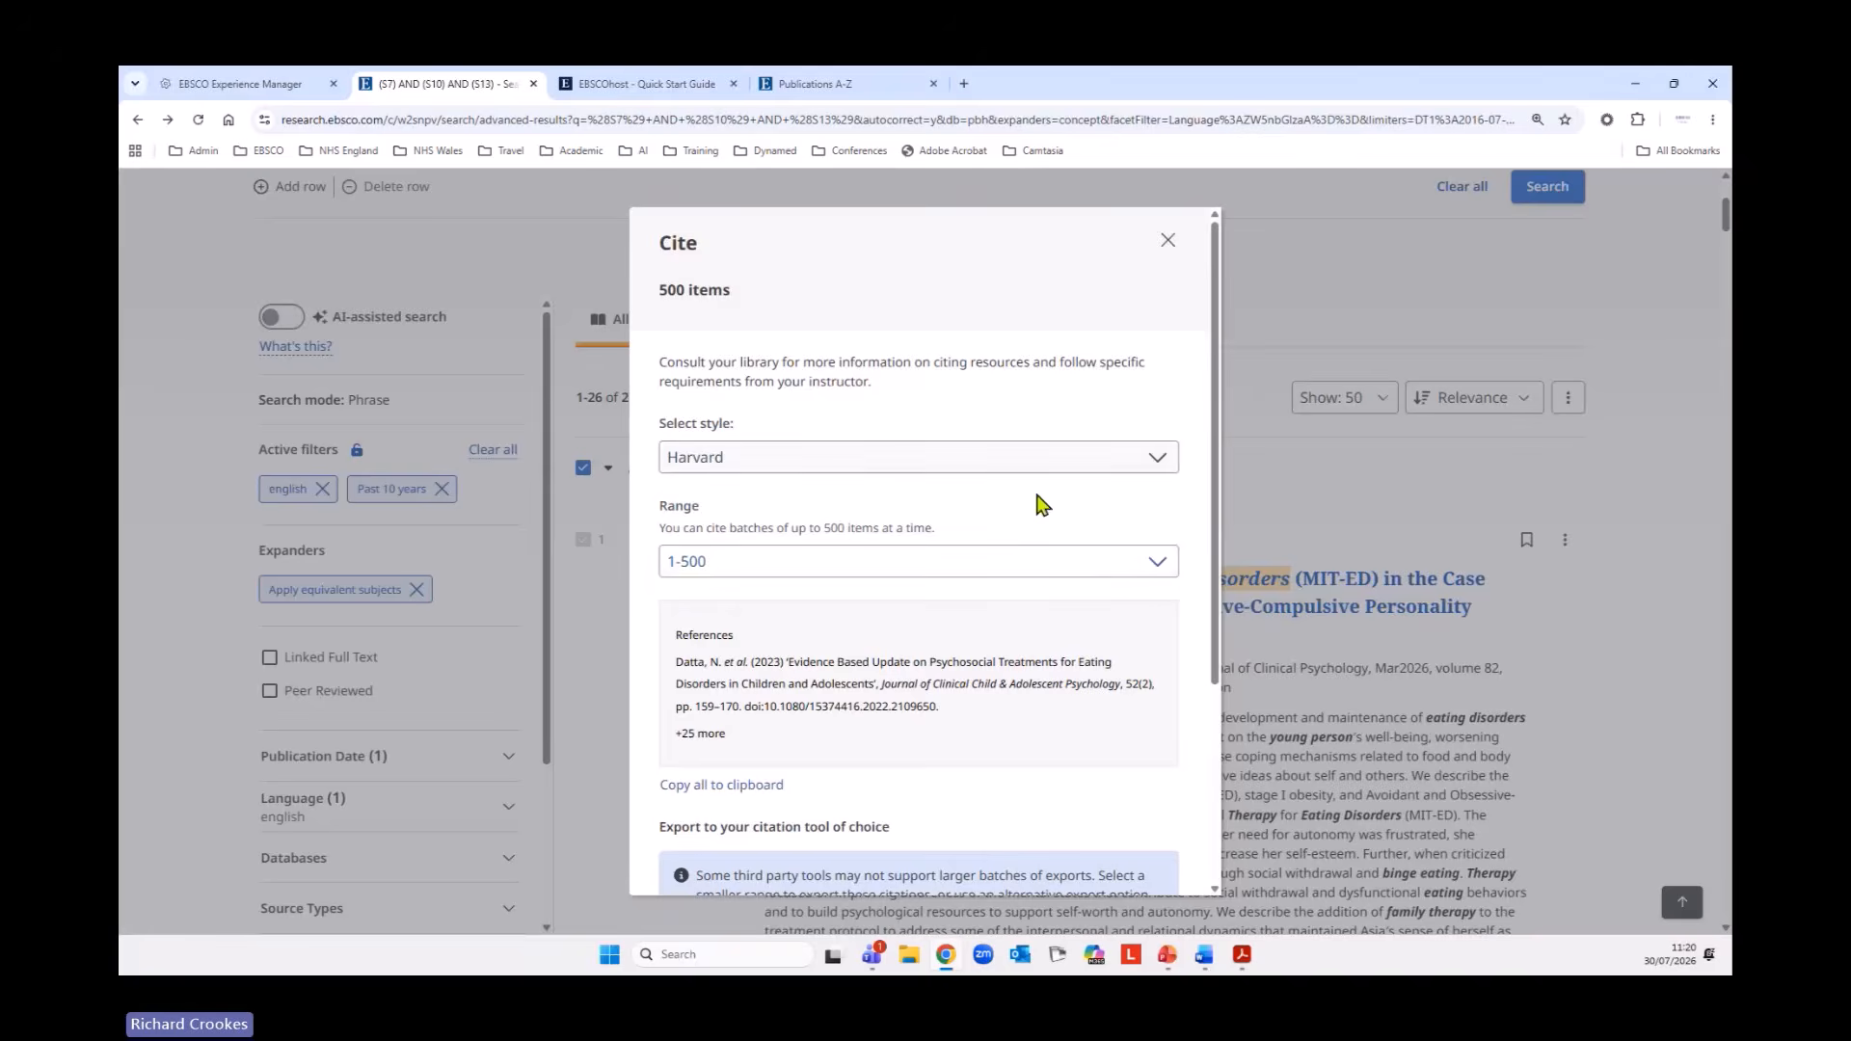
{"action": "scroll", "coordinate": [998, 627], "scroll_direction": "down", "scroll_amount": 3}
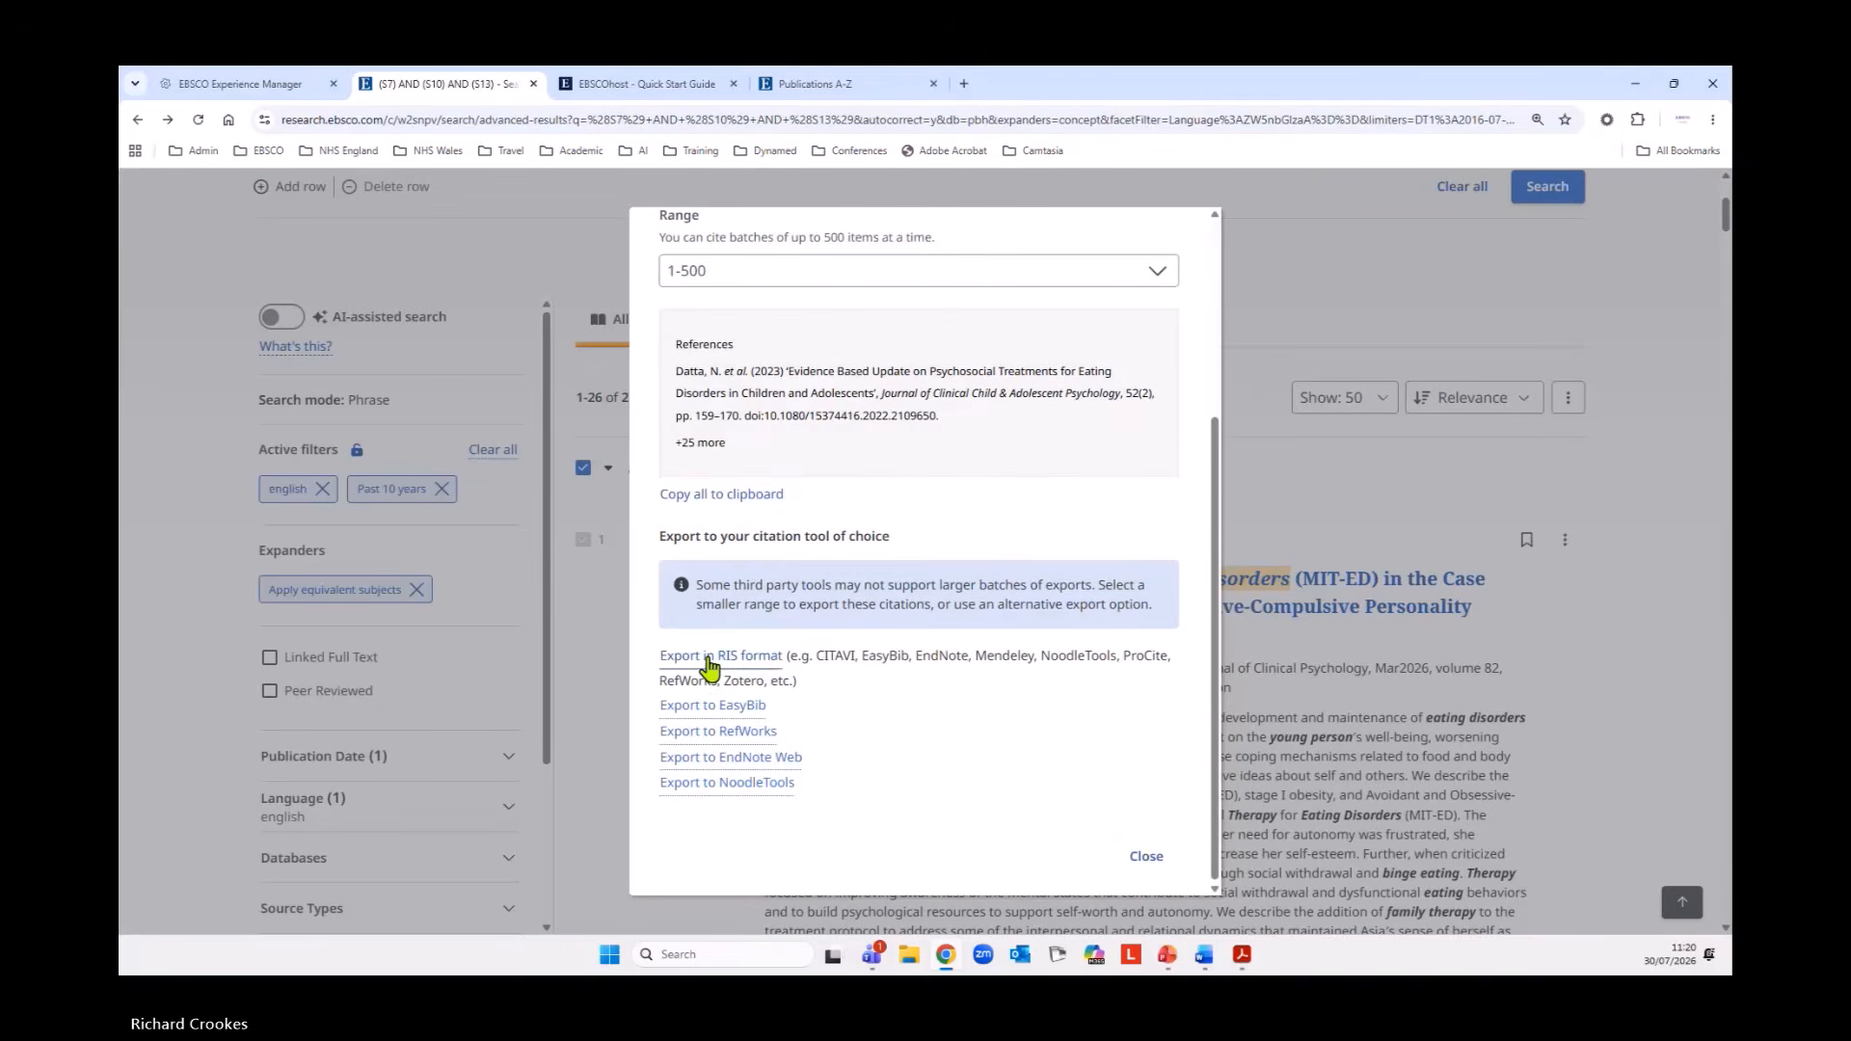
{"action": "left_click", "coordinate": [1152, 863]}
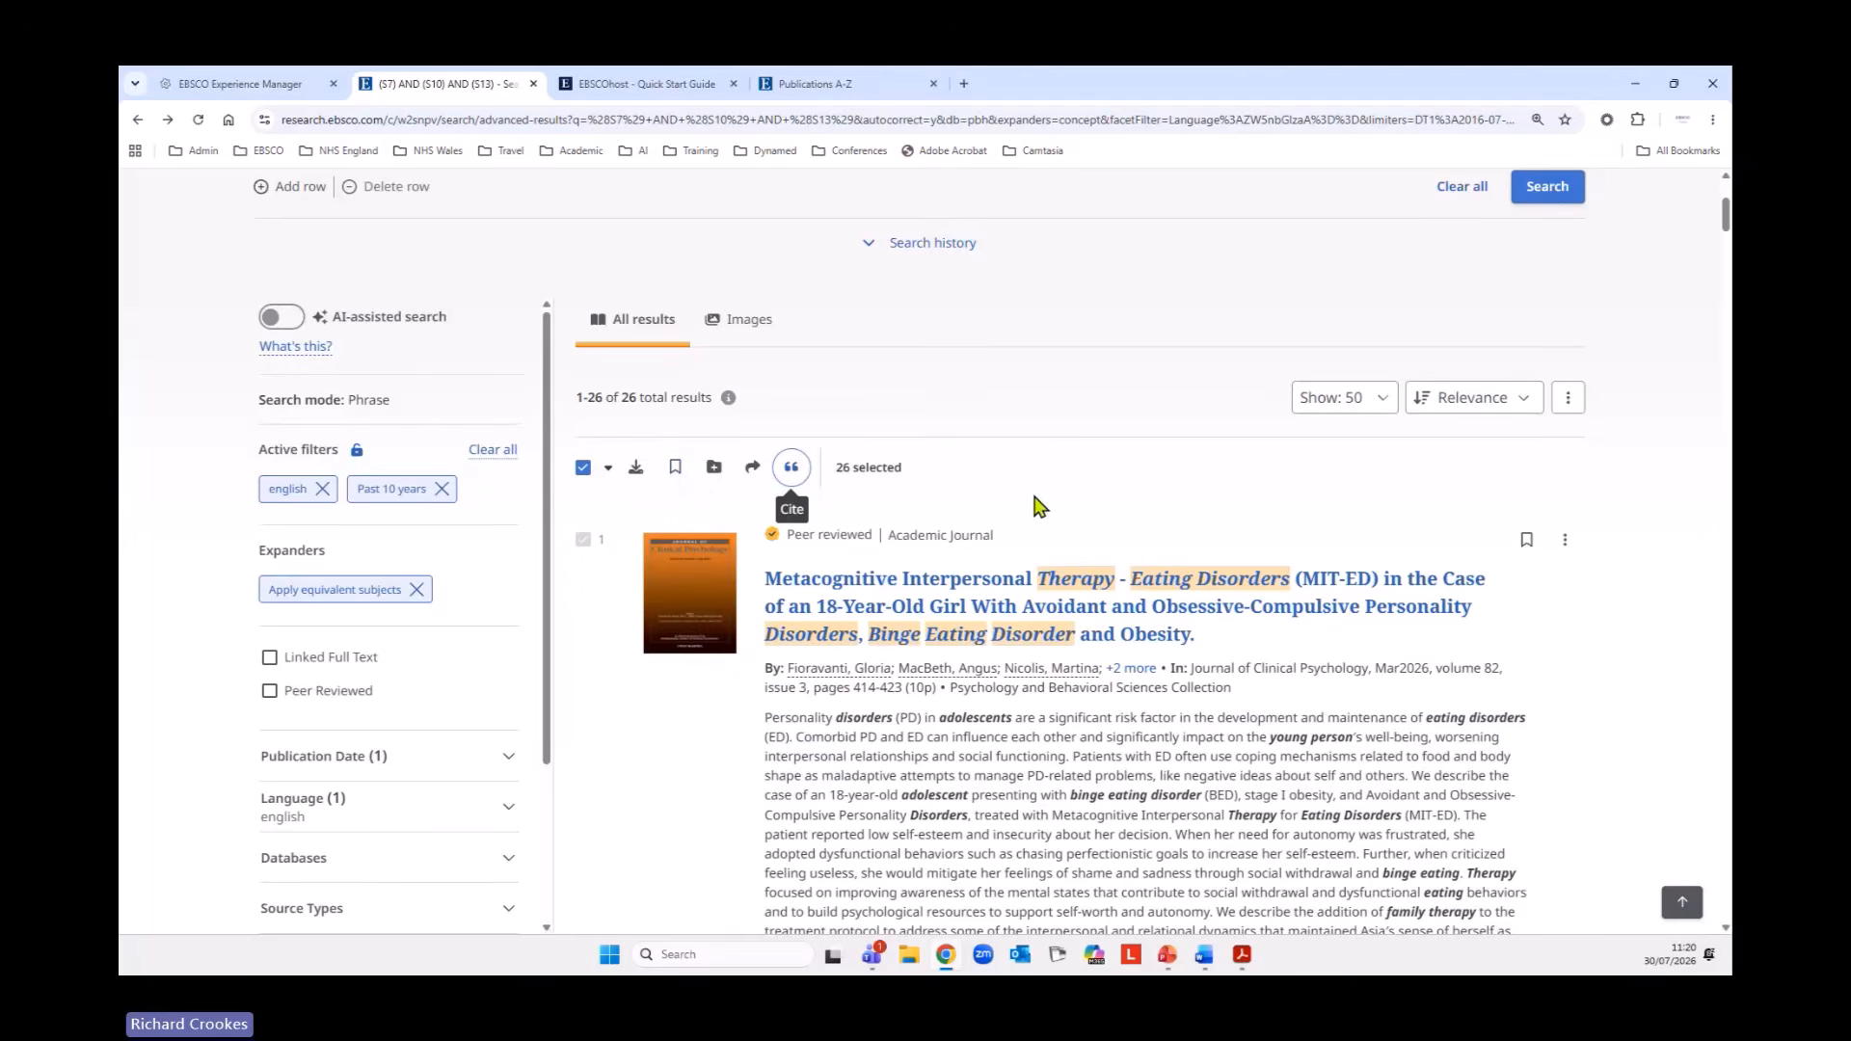
Change the bulk selection to results 1-50 and save the selected articles.
{"action": "left_click", "coordinate": [609, 471]}
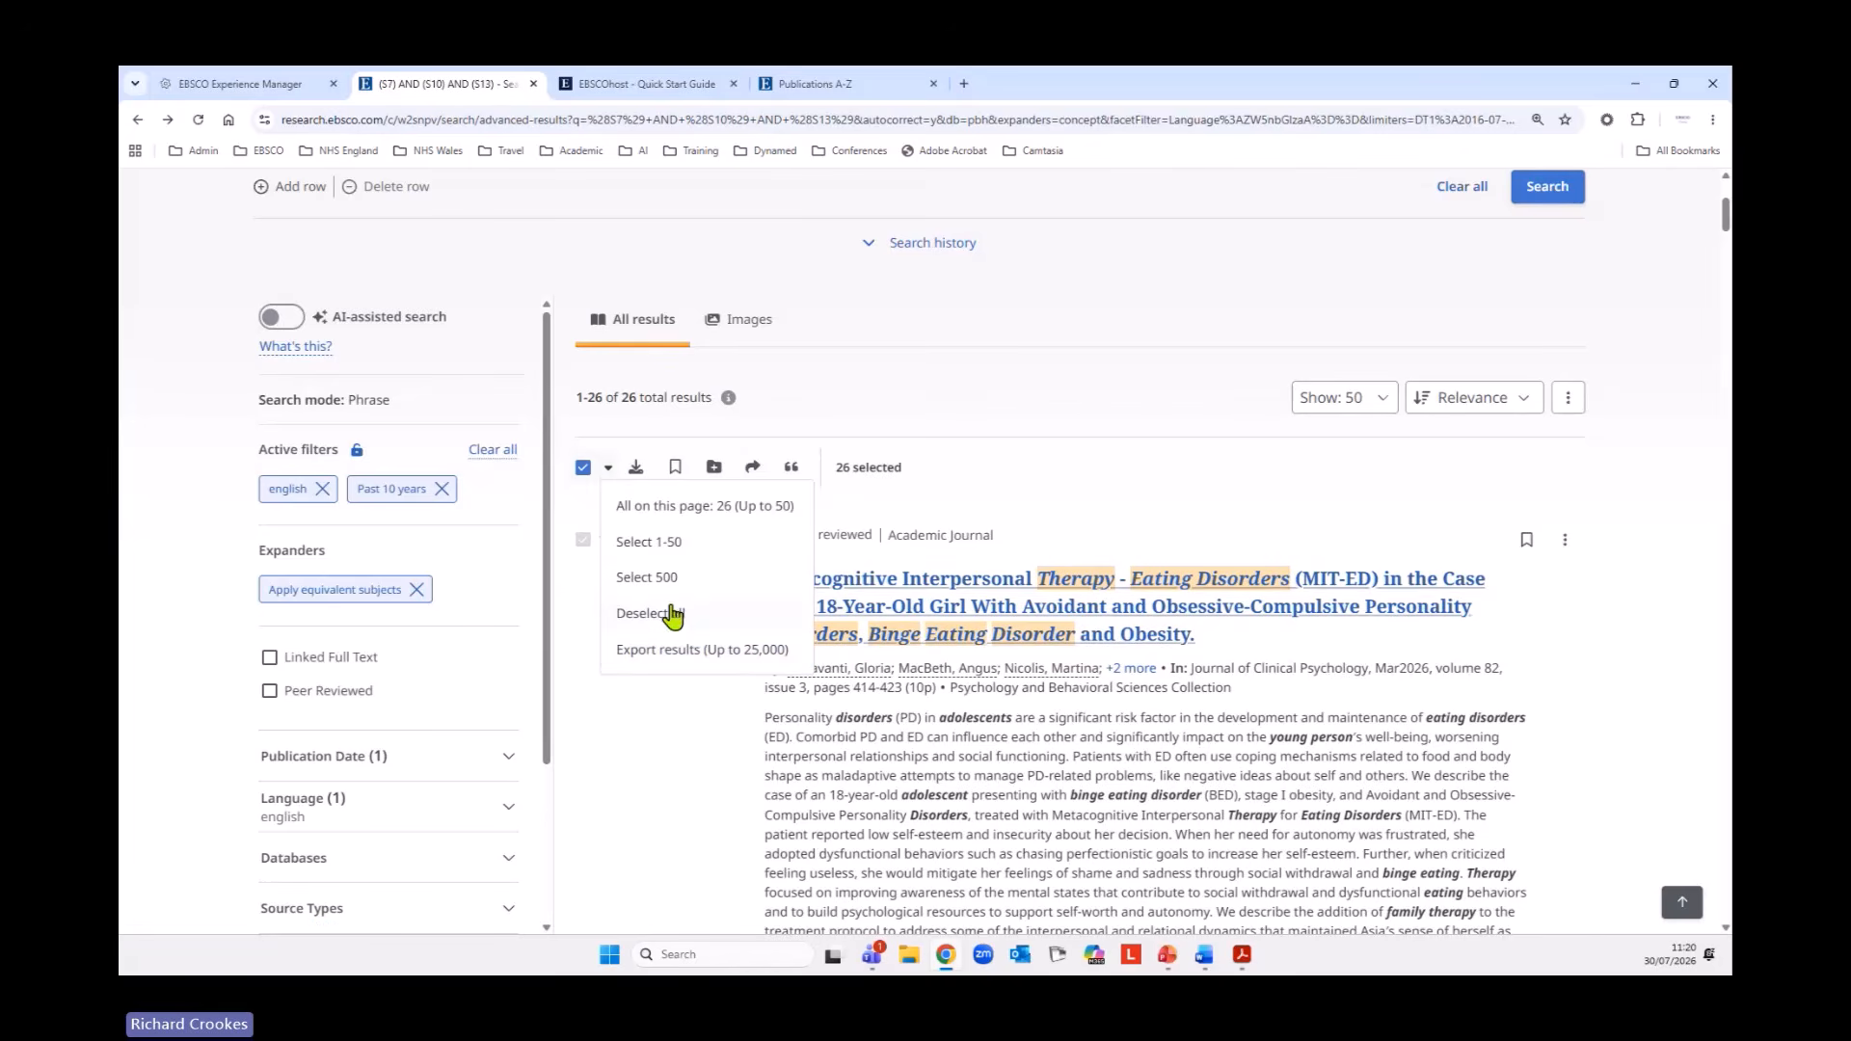
{"action": "left_click", "coordinate": [648, 863]}
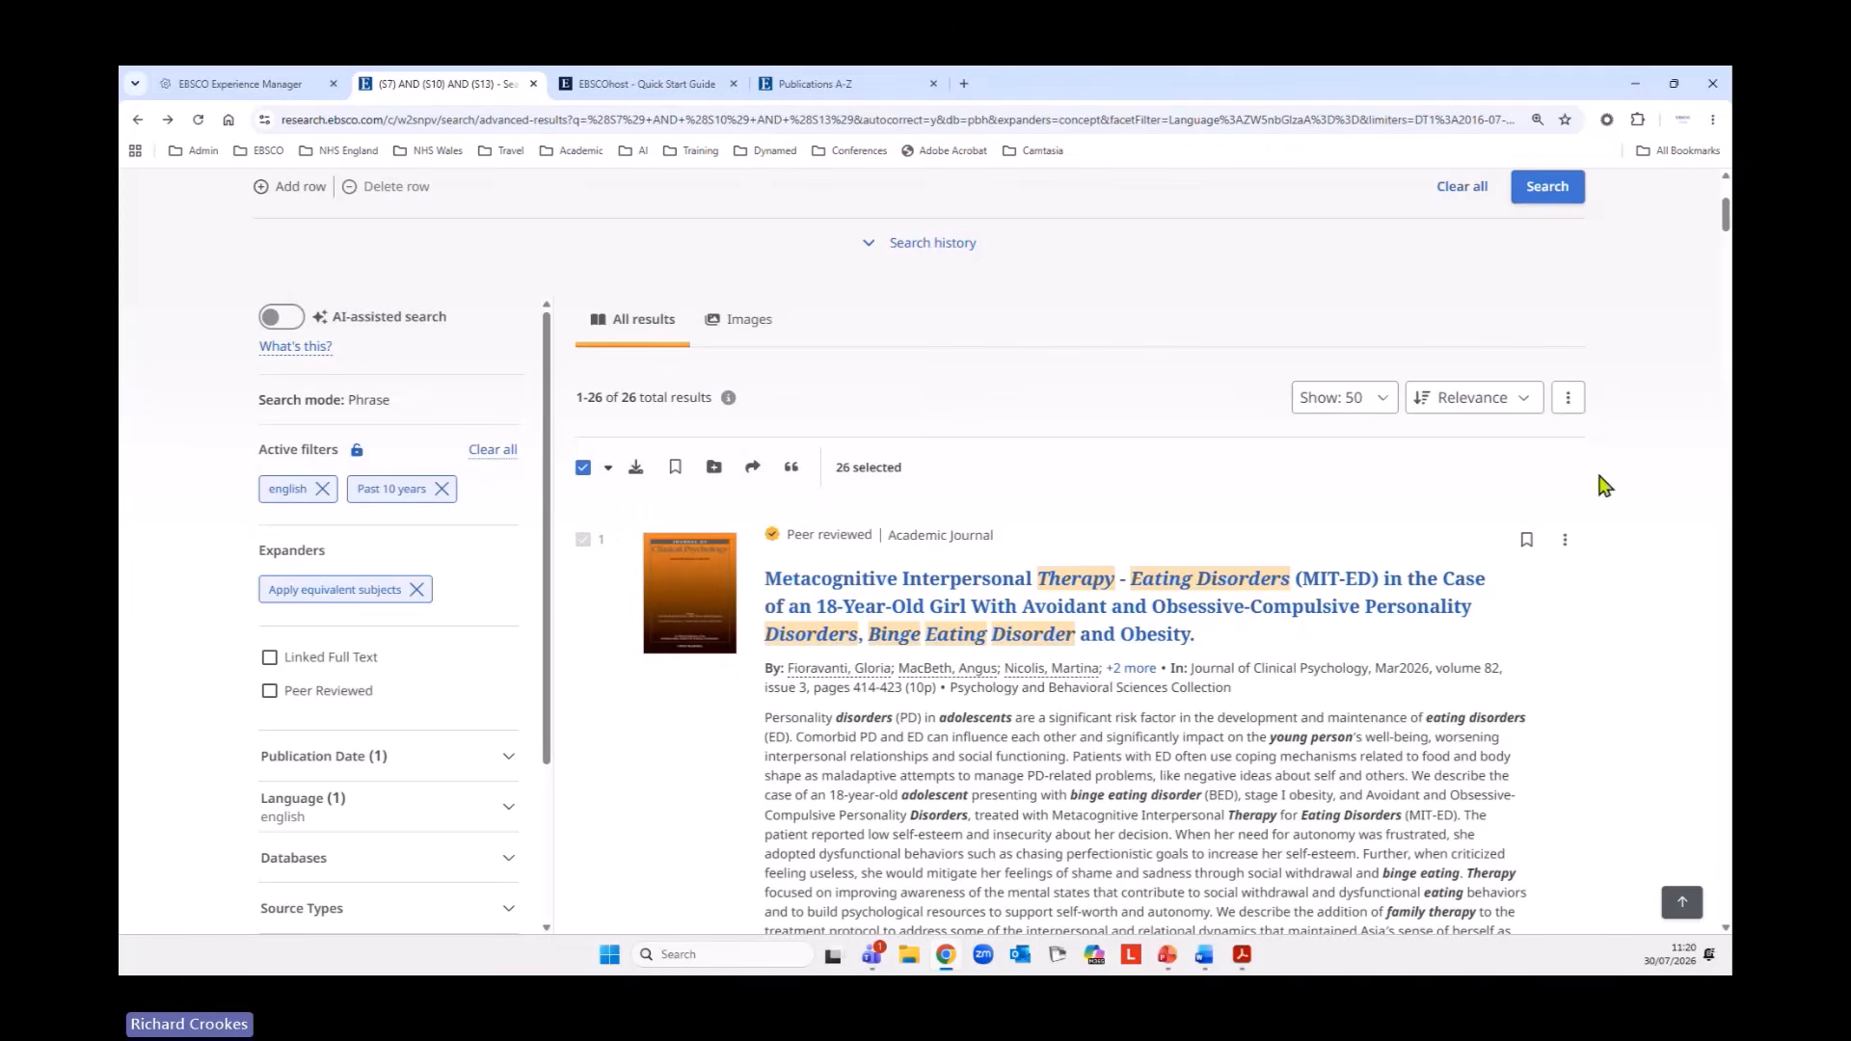
{"action": "left_click", "coordinate": [609, 469]}
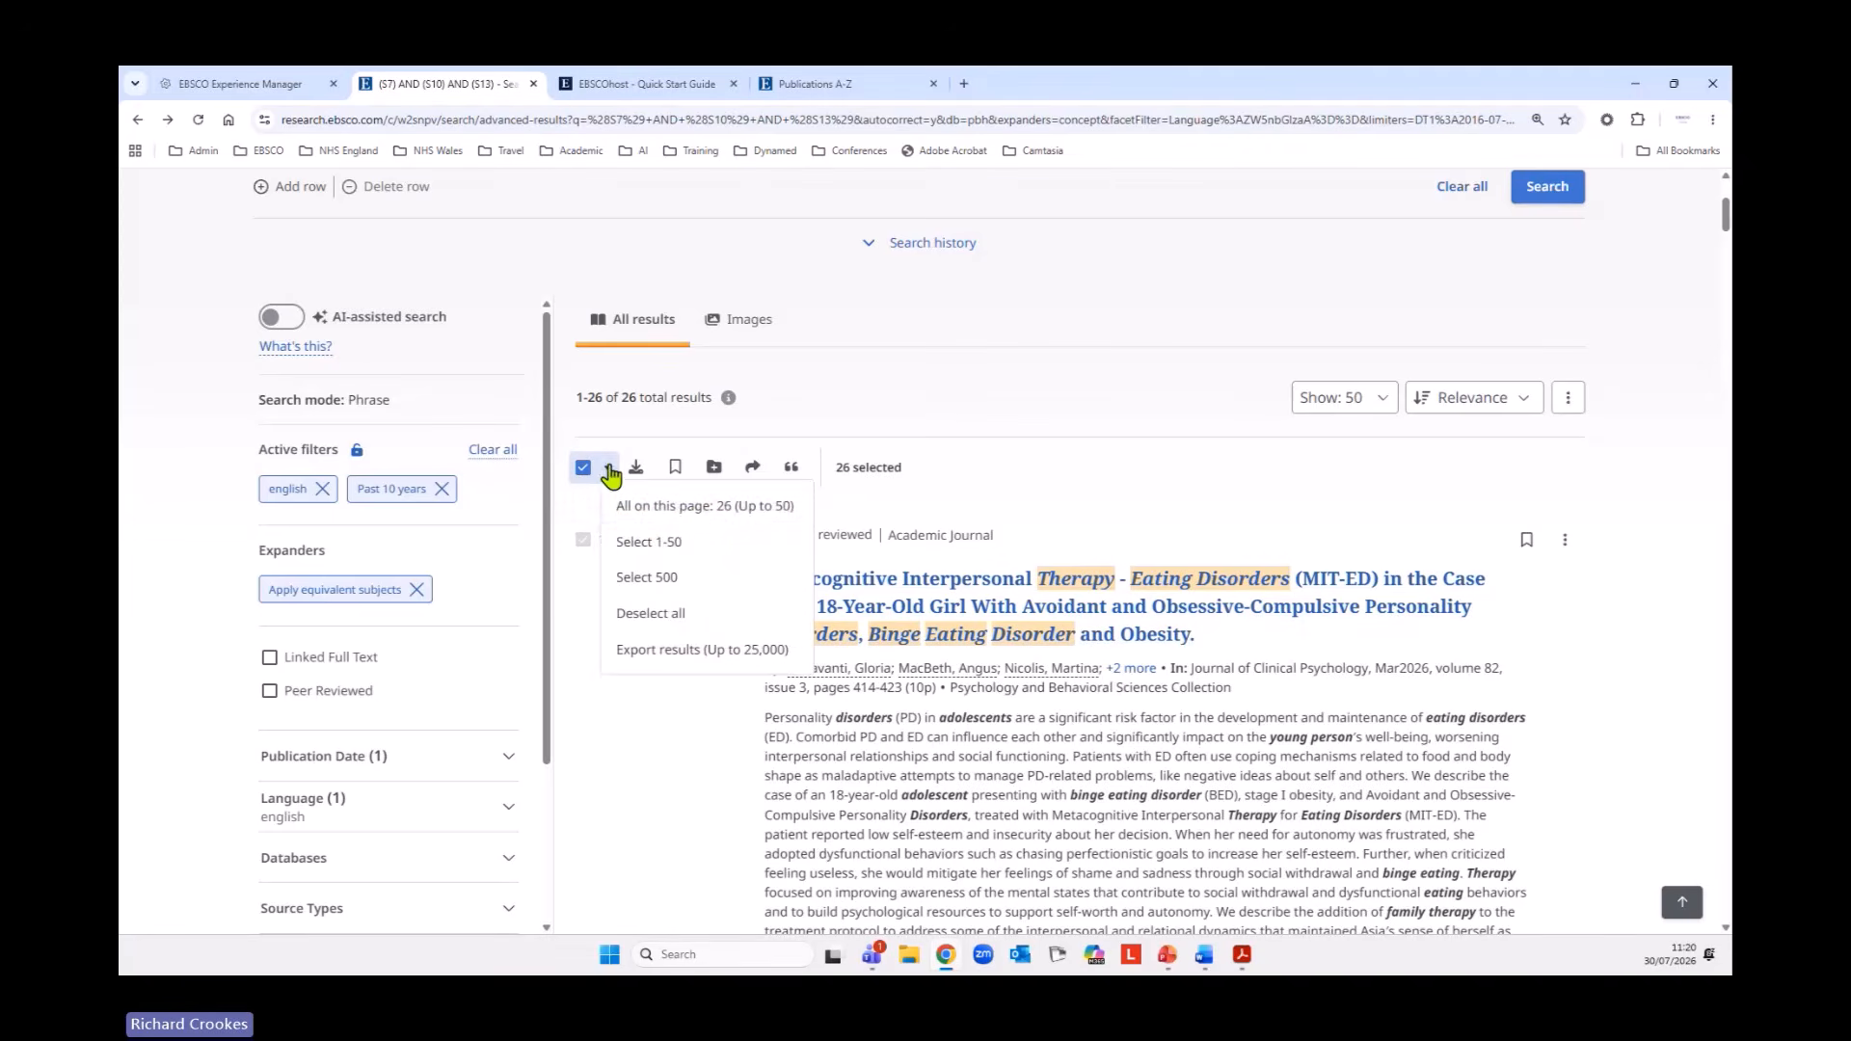
{"action": "left_click", "coordinate": [666, 542]}
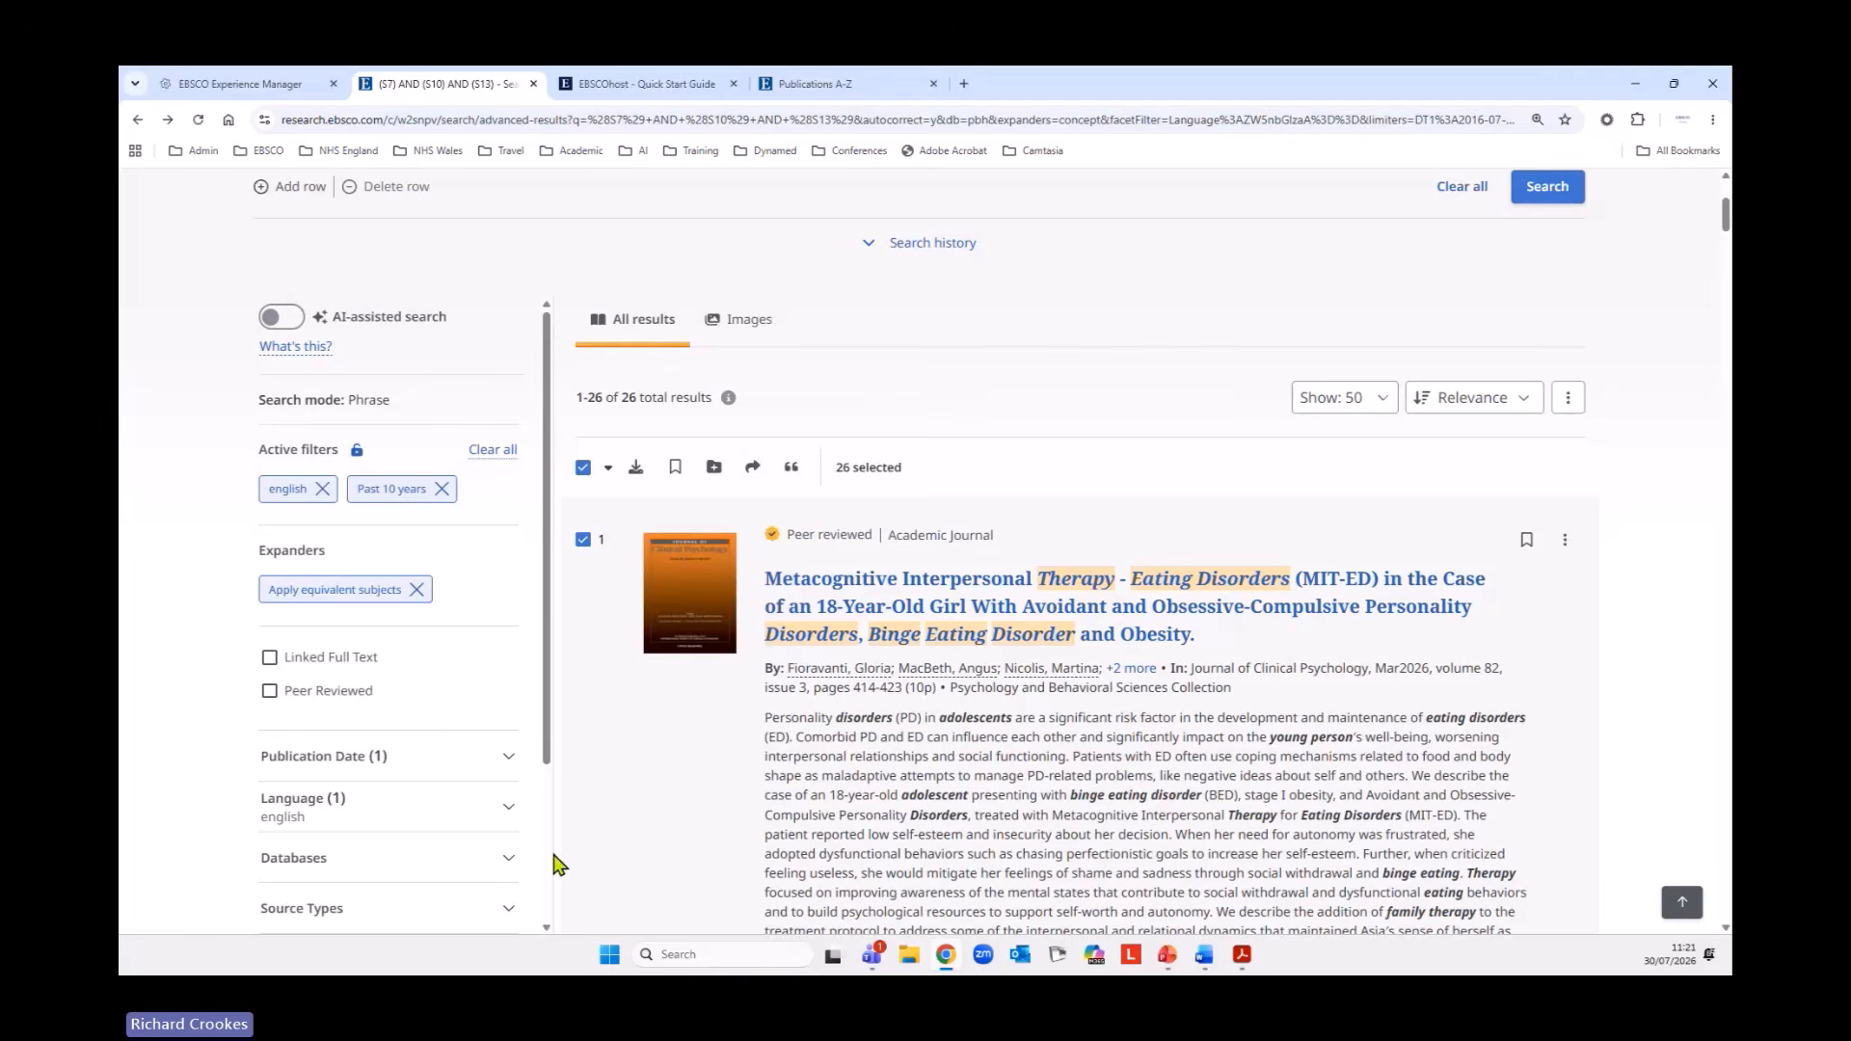
{"action": "left_click", "coordinate": [675, 469]}
Open the account's saved records and look through the saved articles.
{"action": "scroll", "coordinate": [1219, 694], "scroll_direction": "up", "scroll_amount": 3}
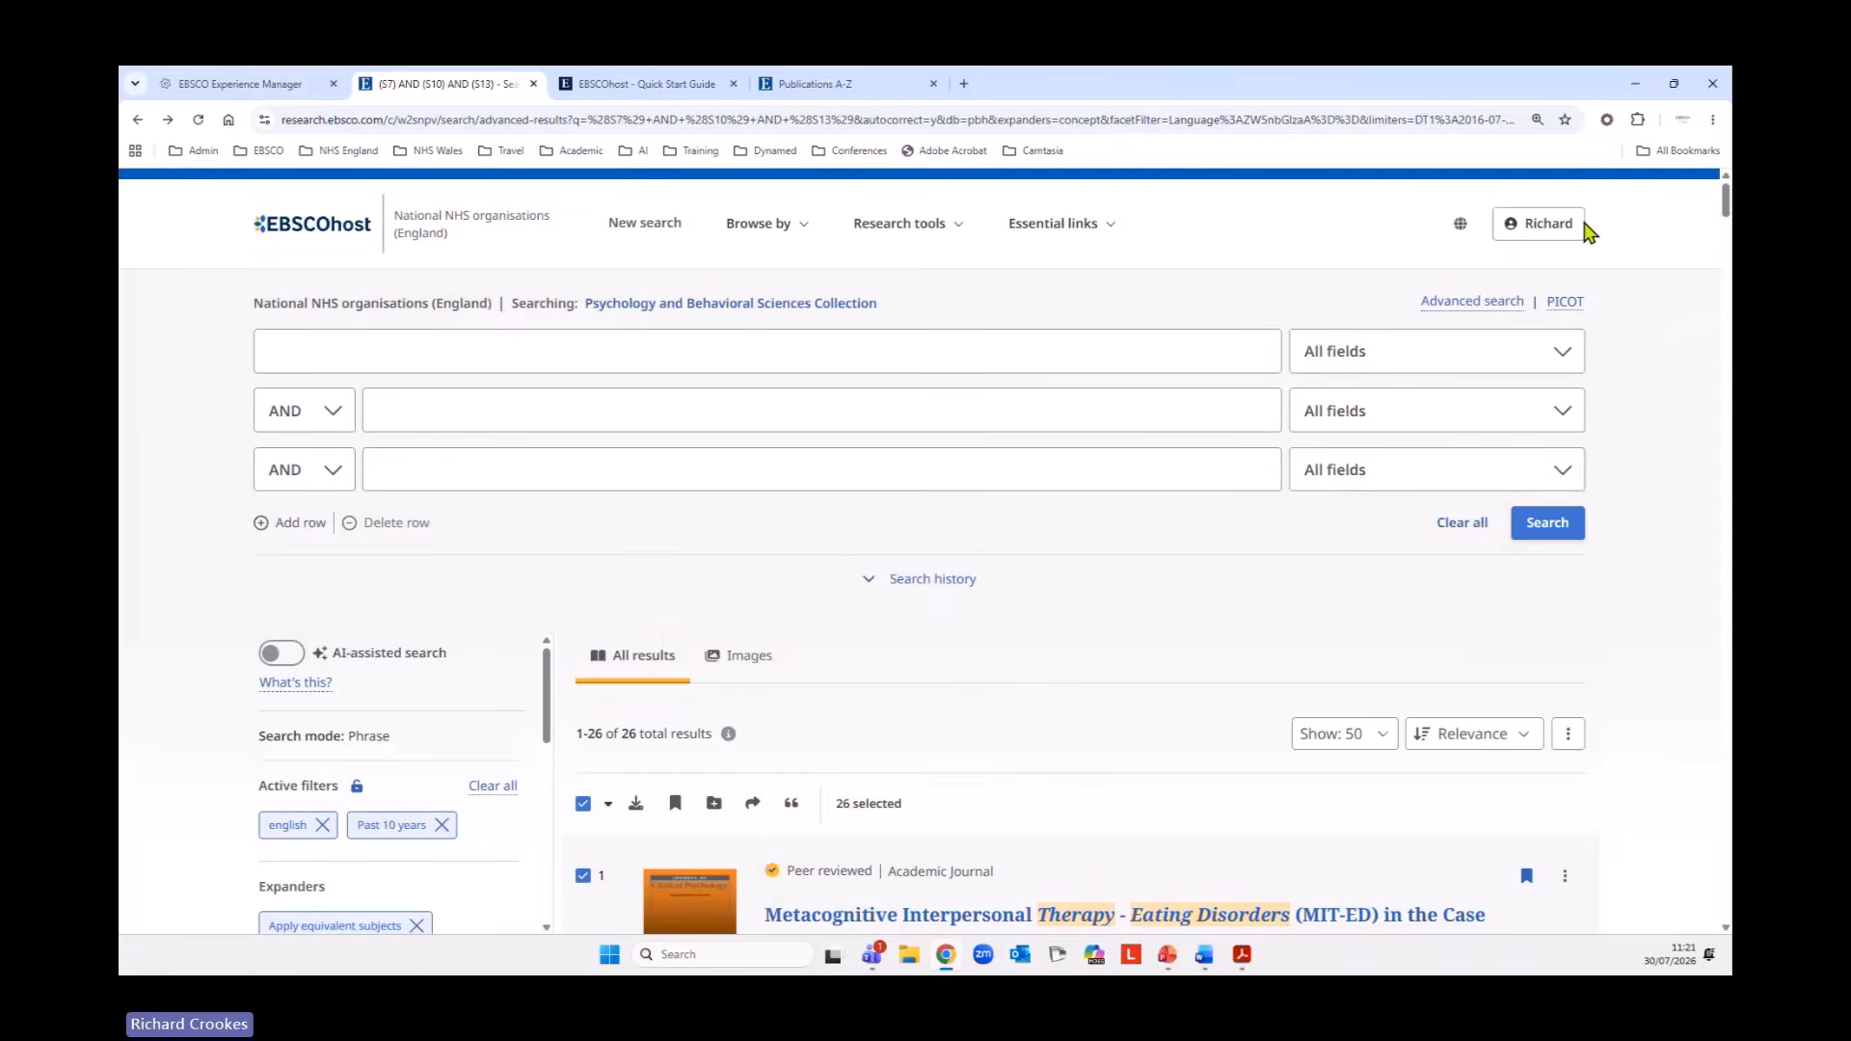
{"action": "left_click", "coordinate": [1553, 227]}
{"action": "left_click", "coordinate": [1369, 354]}
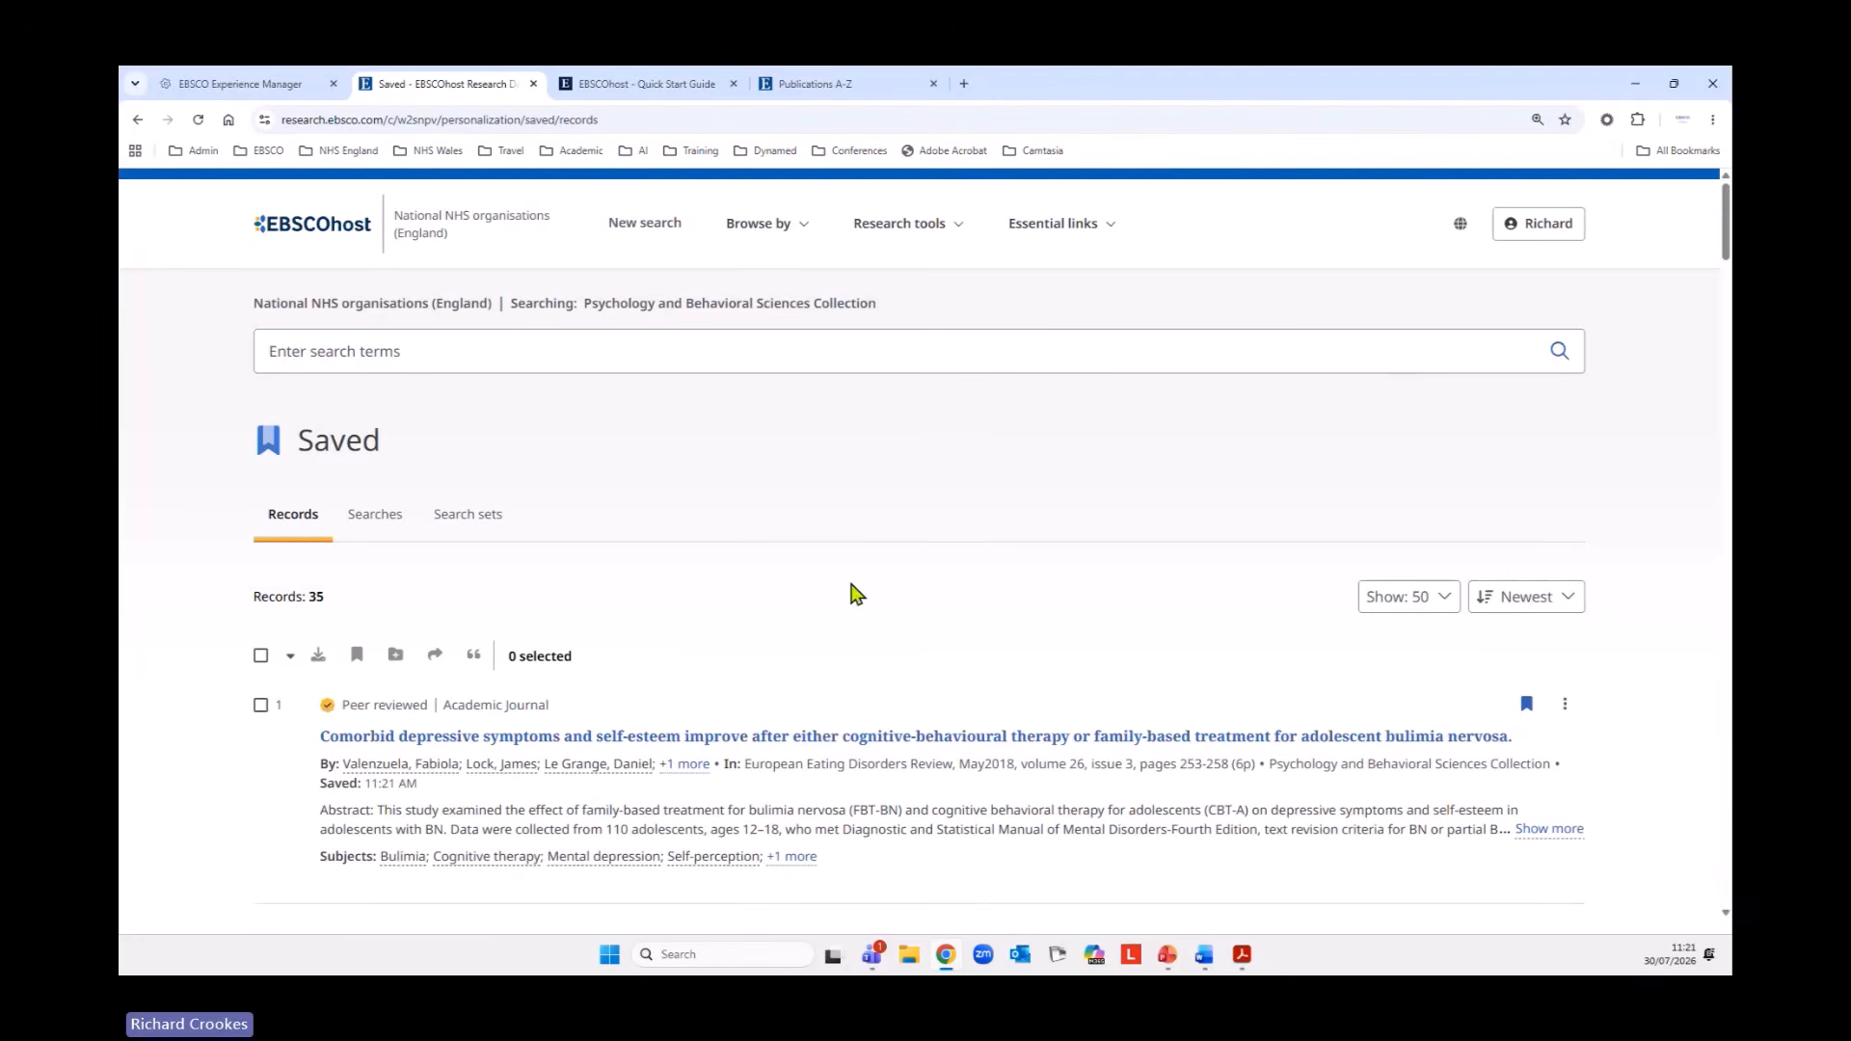
{"action": "scroll", "coordinate": [638, 575], "scroll_direction": "down", "scroll_amount": 2}
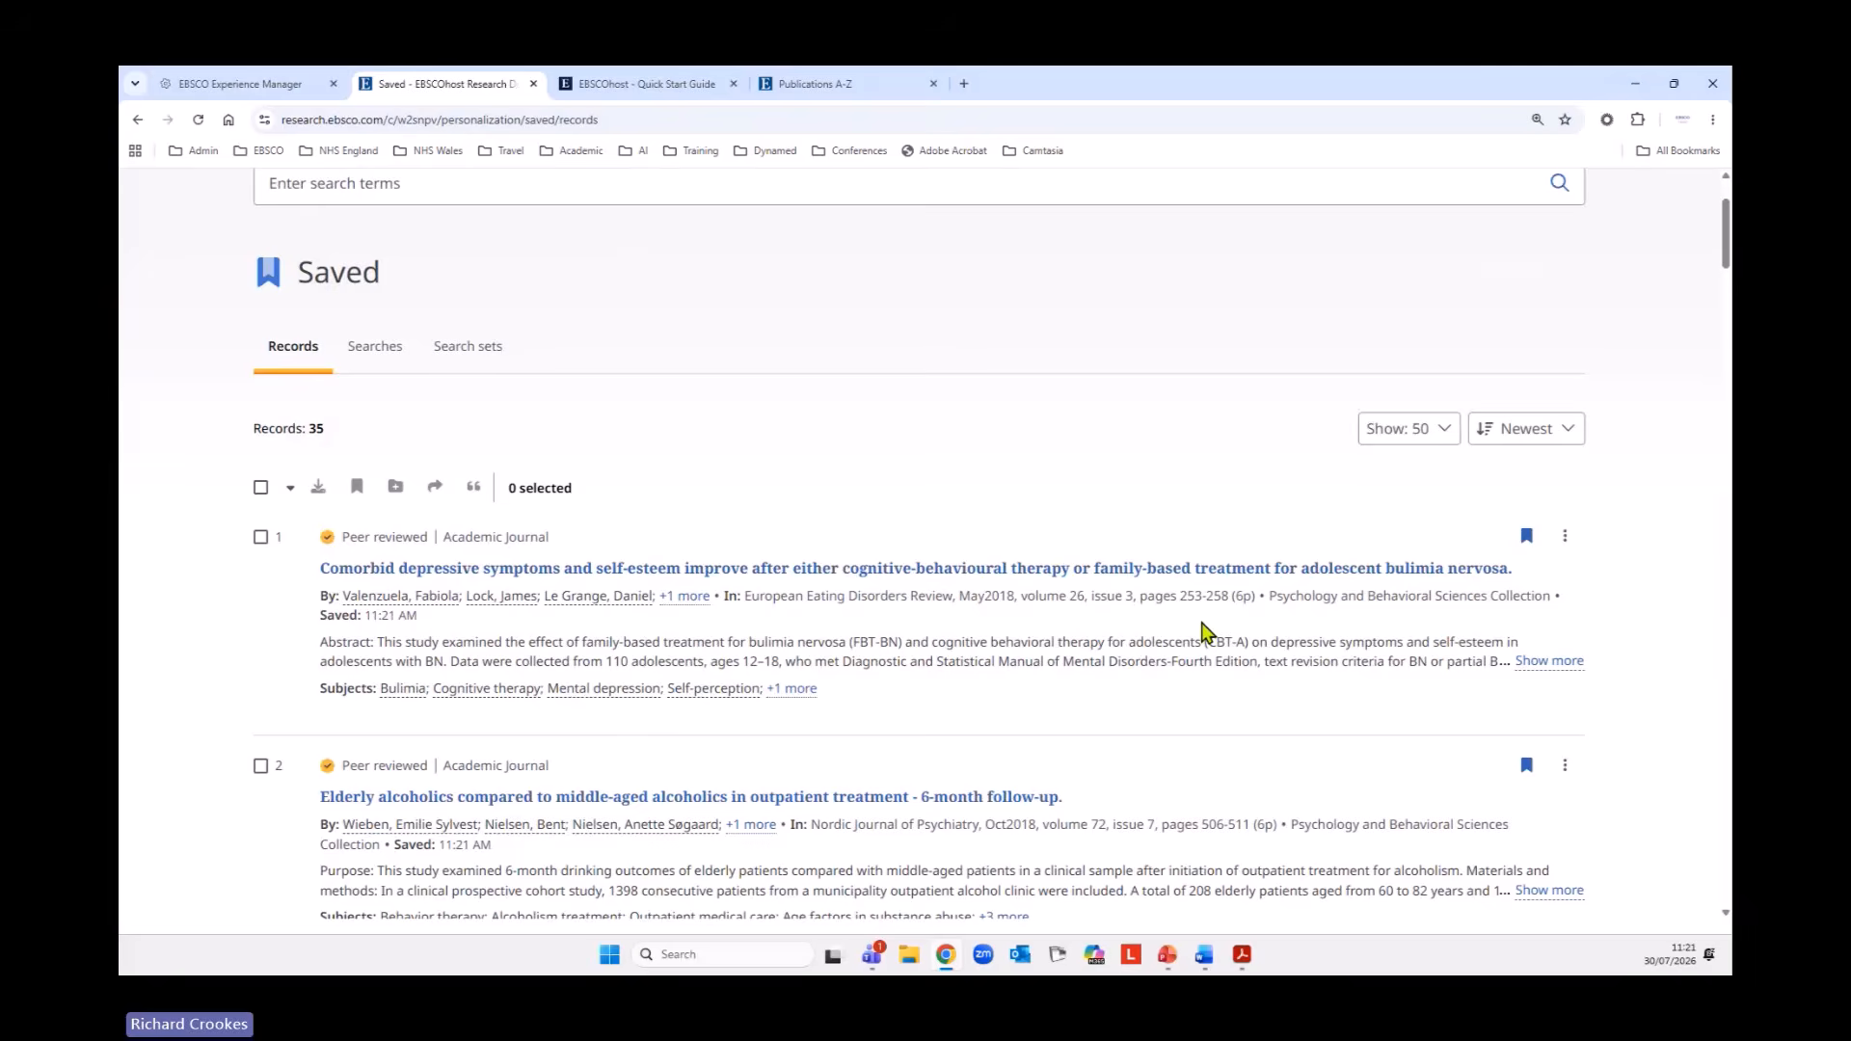
{"action": "scroll", "coordinate": [1203, 631], "scroll_direction": "down", "scroll_amount": 2}
{"action": "scroll", "coordinate": [801, 398], "scroll_direction": "up", "scroll_amount": 2}
{"action": "scroll", "coordinate": [796, 617], "scroll_direction": "down", "scroll_amount": 10}
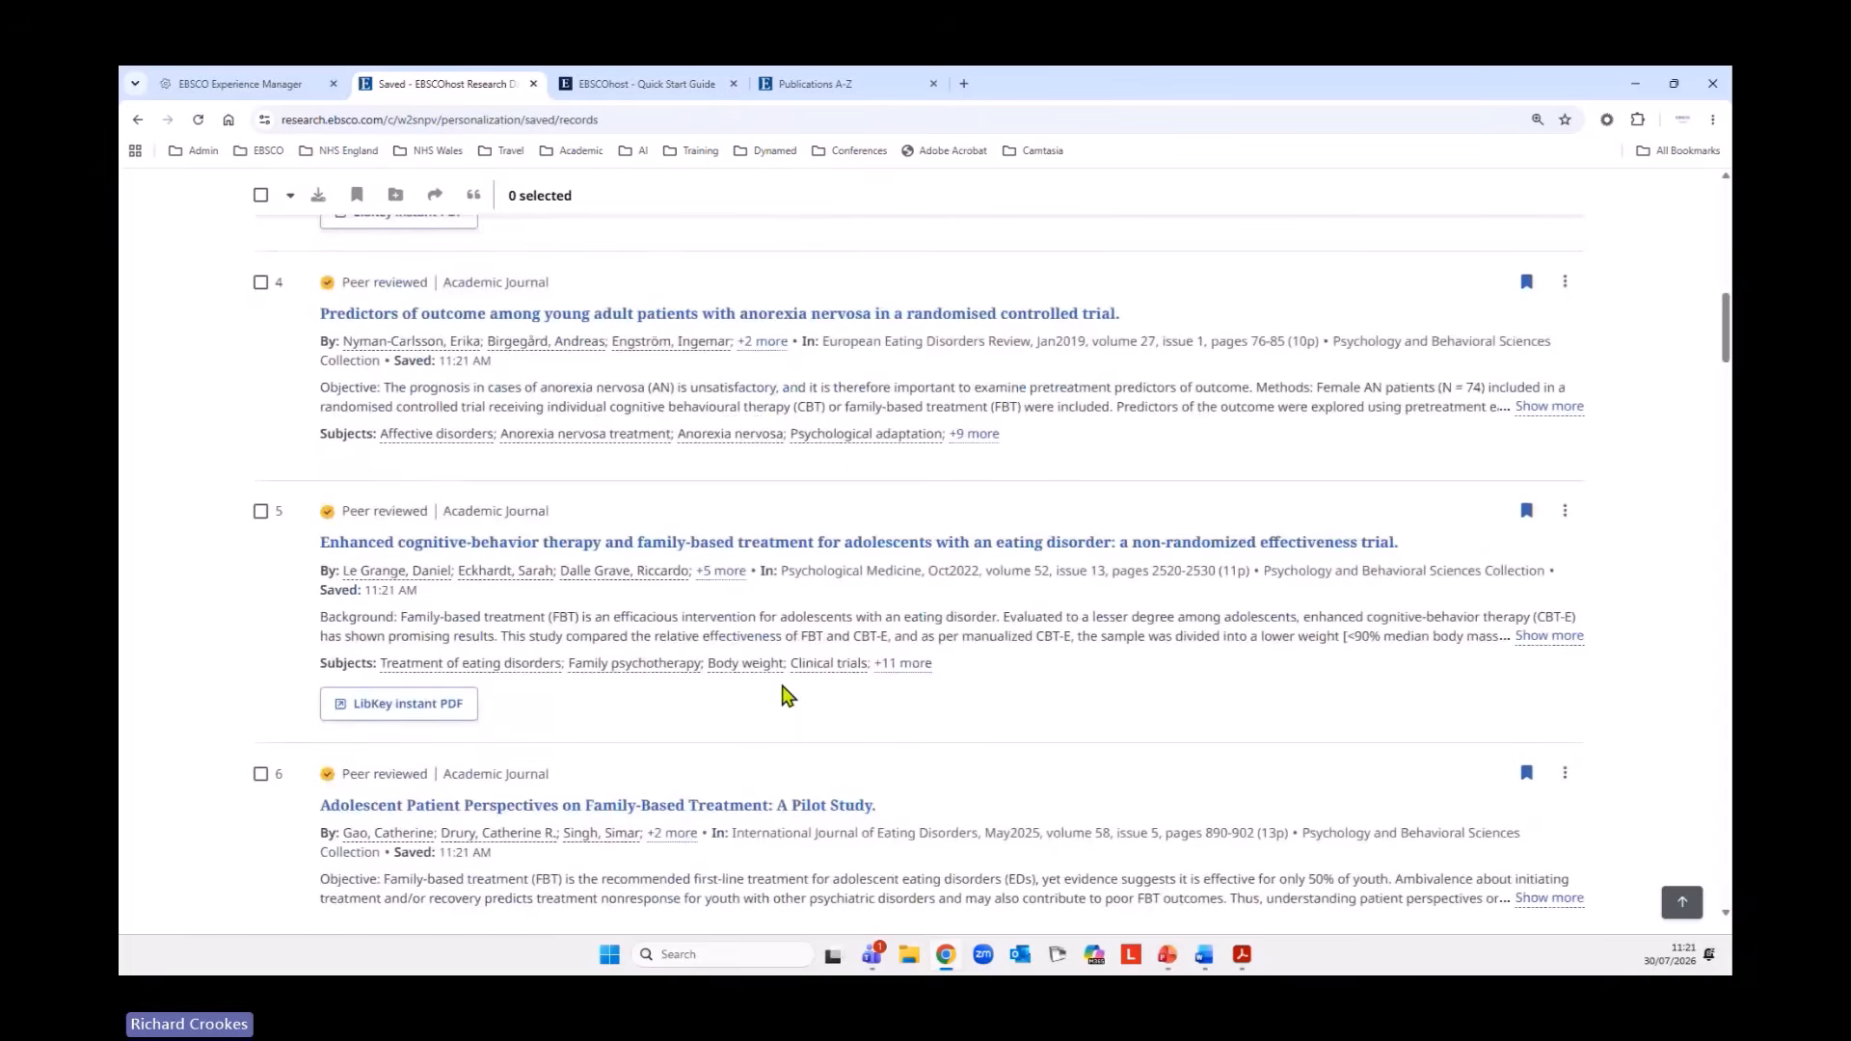
Check the full-text access options of the second saved record, and return to the start of the saved list.
{"action": "scroll", "coordinate": [723, 709], "scroll_direction": "up", "scroll_amount": 4}
{"action": "left_click", "coordinate": [449, 378]}
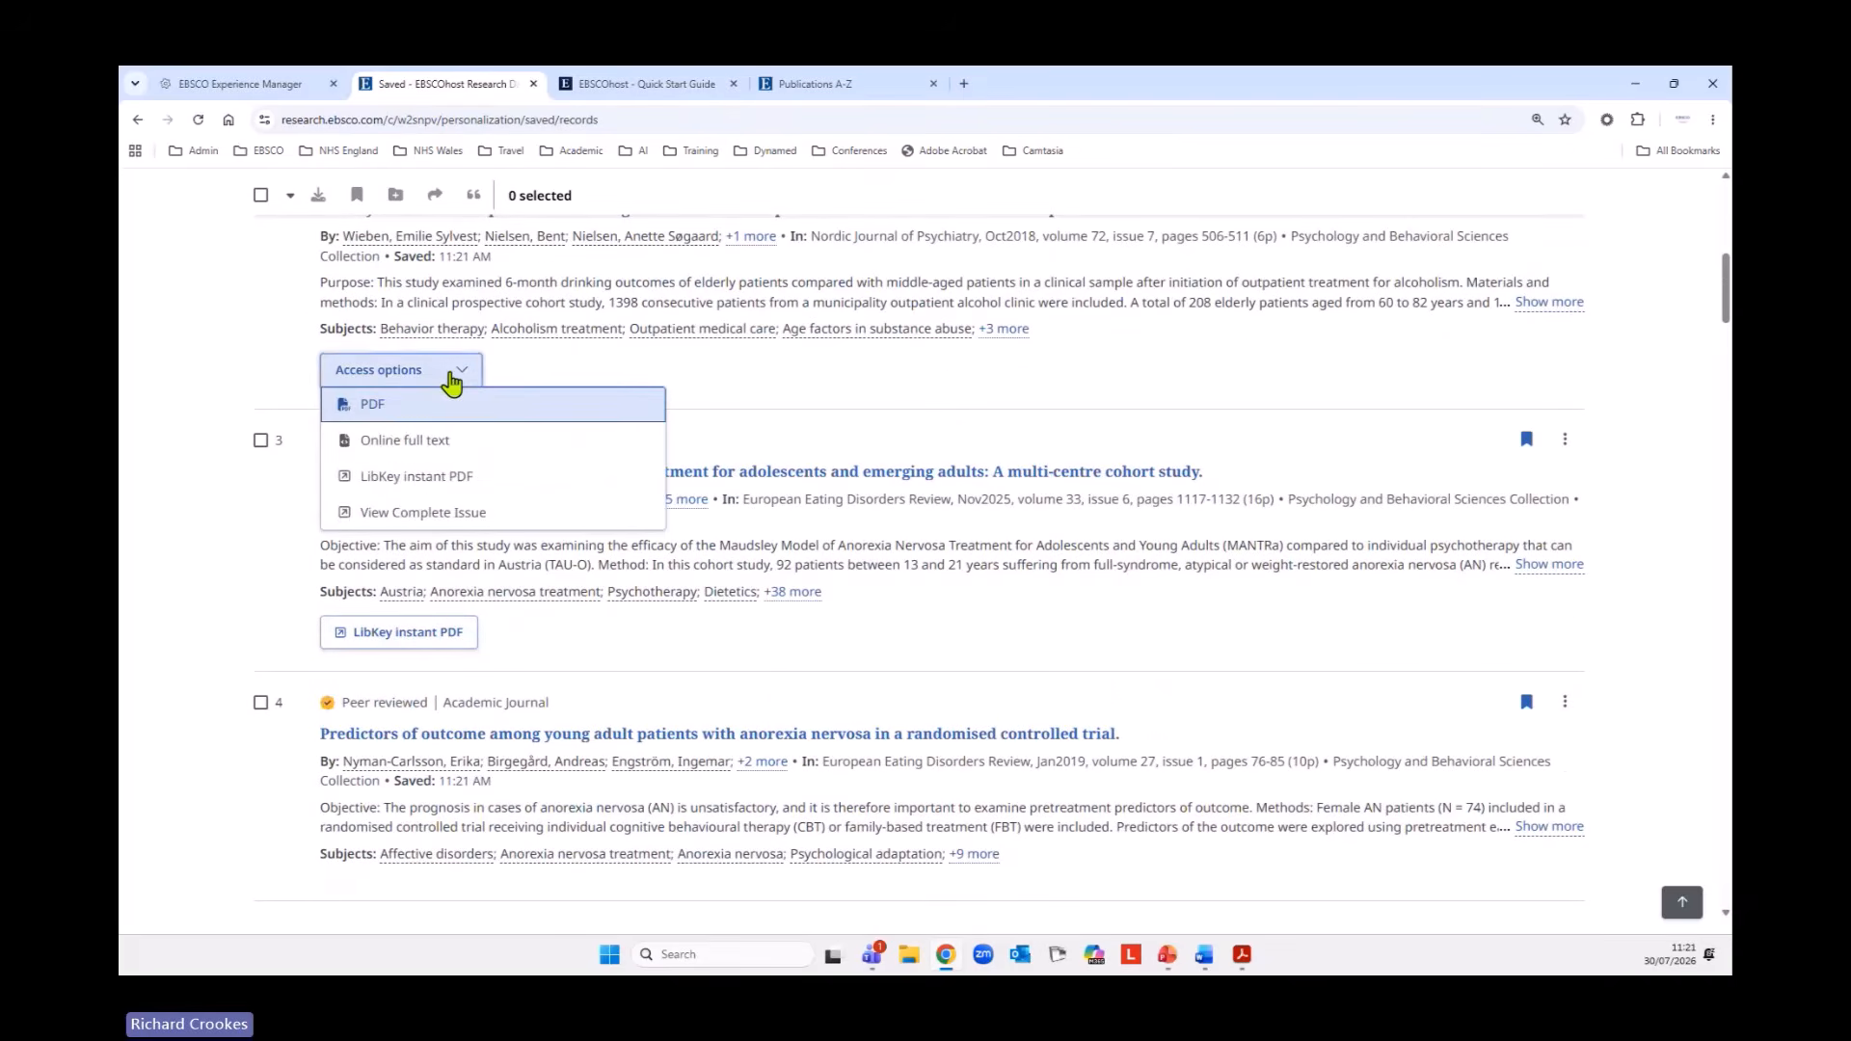
{"action": "left_click", "coordinate": [449, 378]}
{"action": "scroll", "coordinate": [970, 709], "scroll_direction": "down", "scroll_amount": 5}
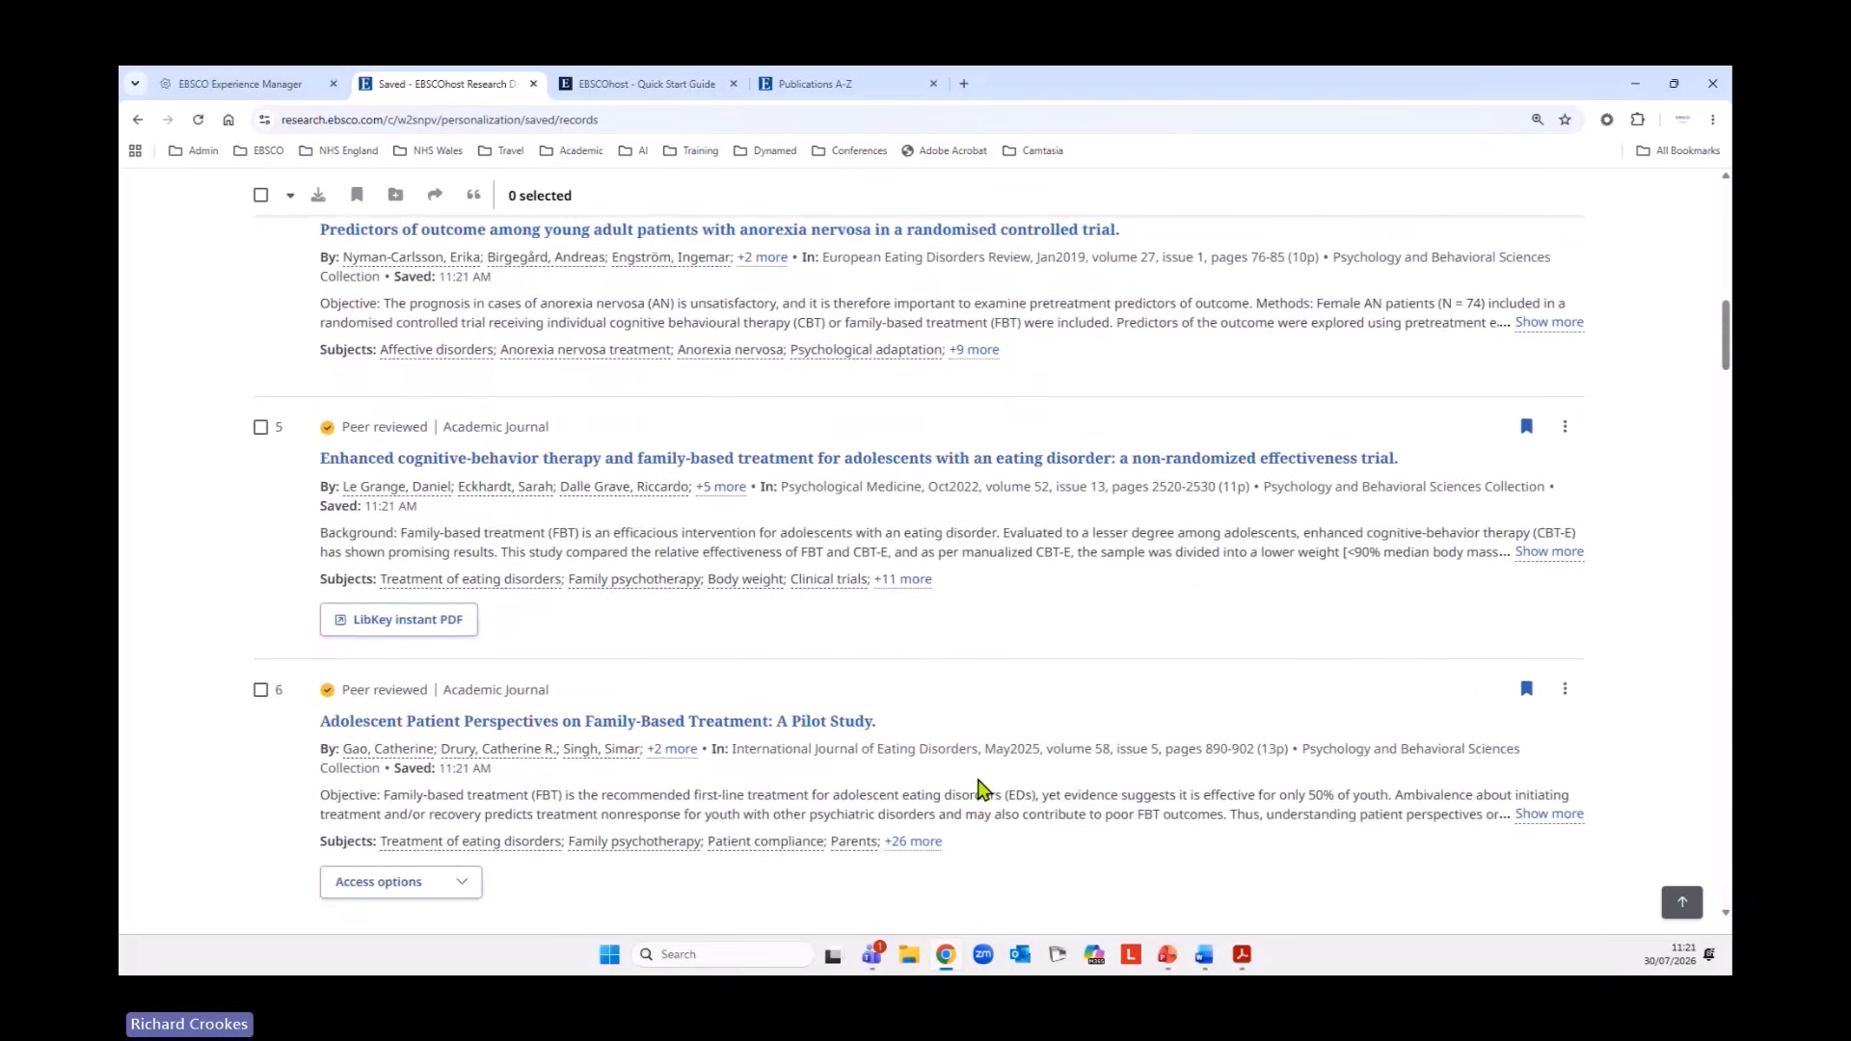
{"action": "scroll", "coordinate": [979, 781], "scroll_direction": "up", "scroll_amount": 11}
{"action": "scroll", "coordinate": [978, 779], "scroll_direction": "up", "scroll_amount": 1}
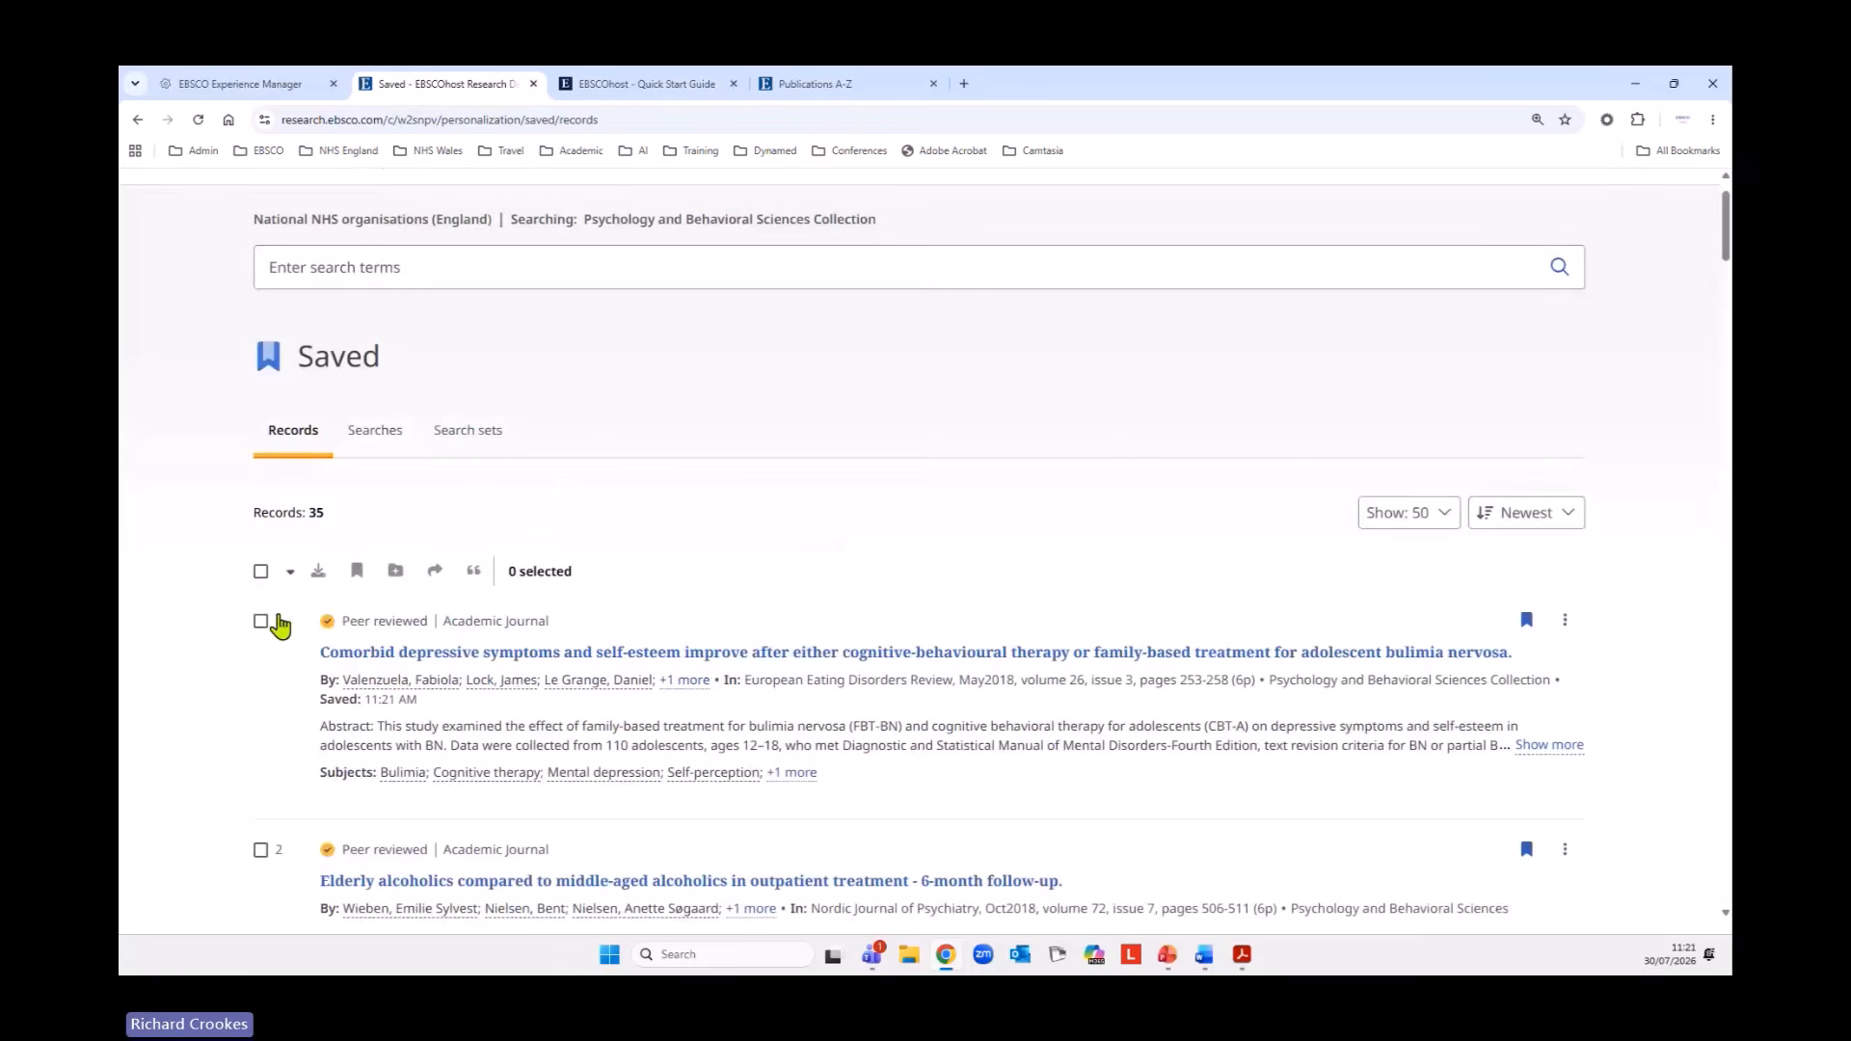
Select all saved records on the page, and clear the selection.
{"action": "left_click", "coordinate": [260, 622]}
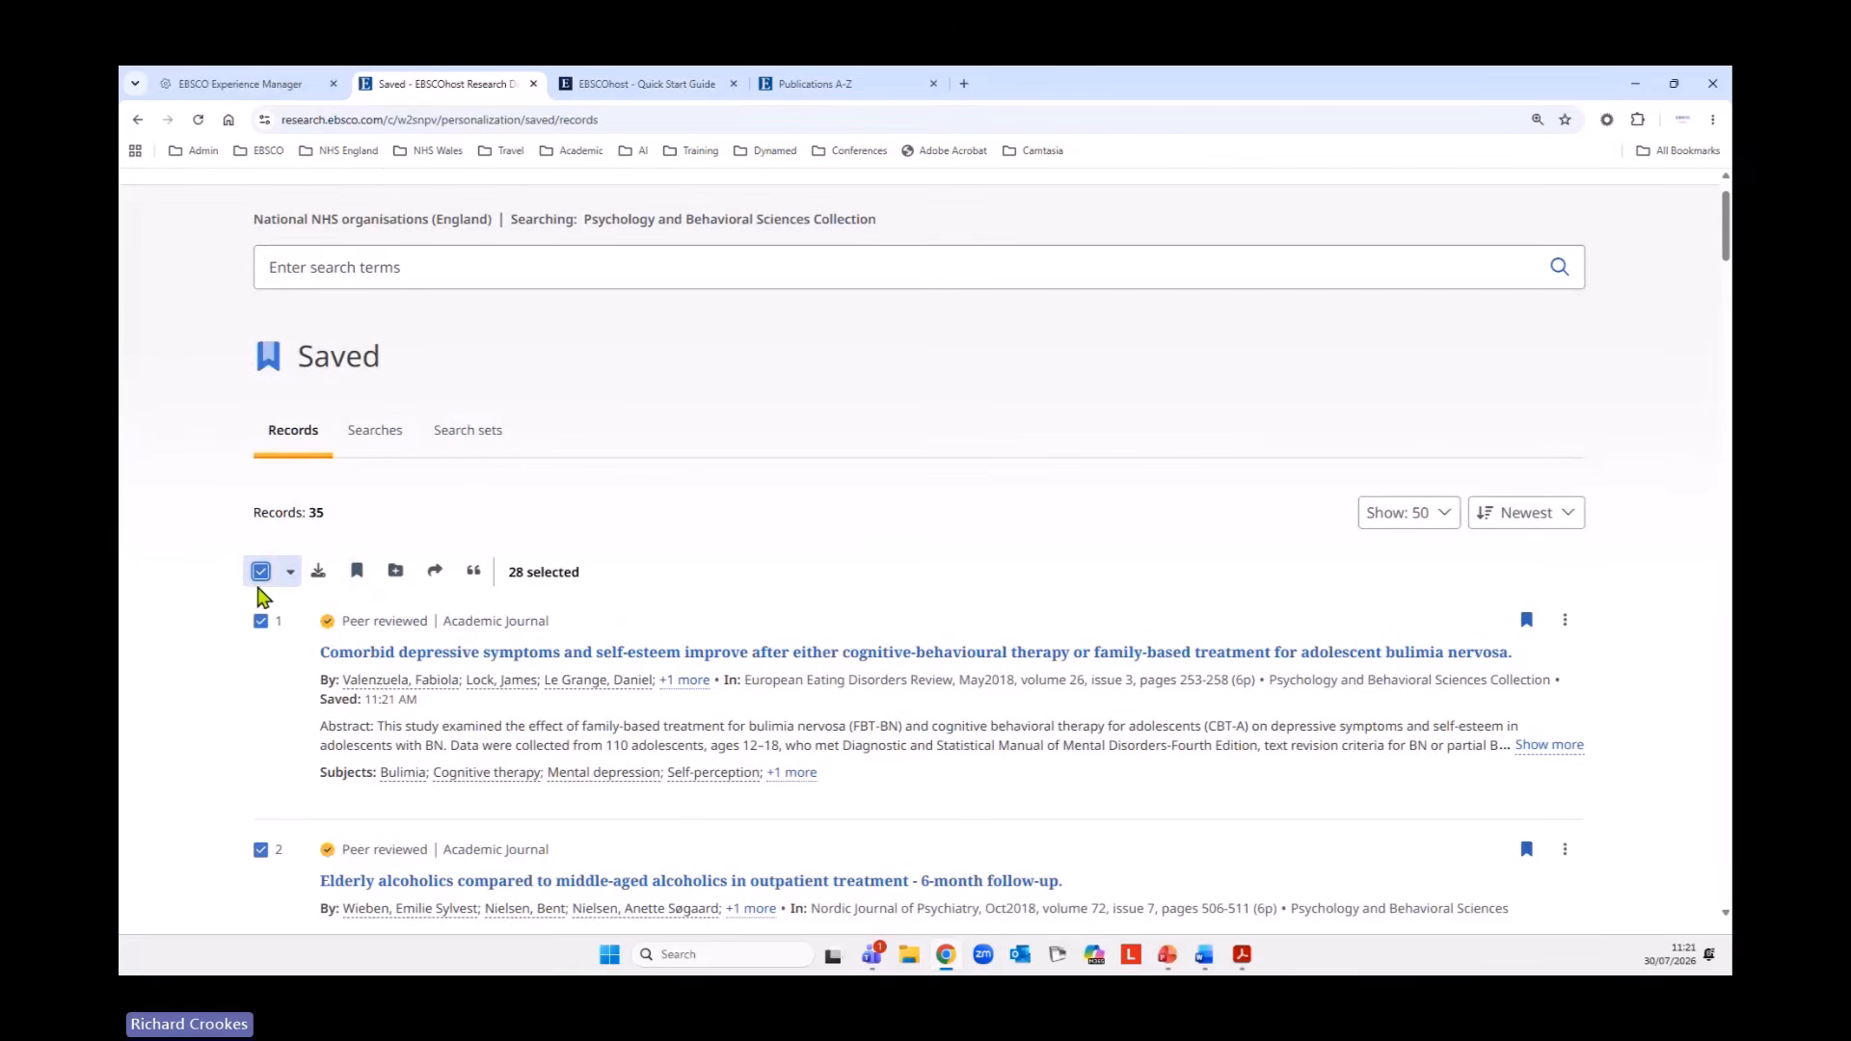
{"action": "left_click", "coordinate": [260, 573]}
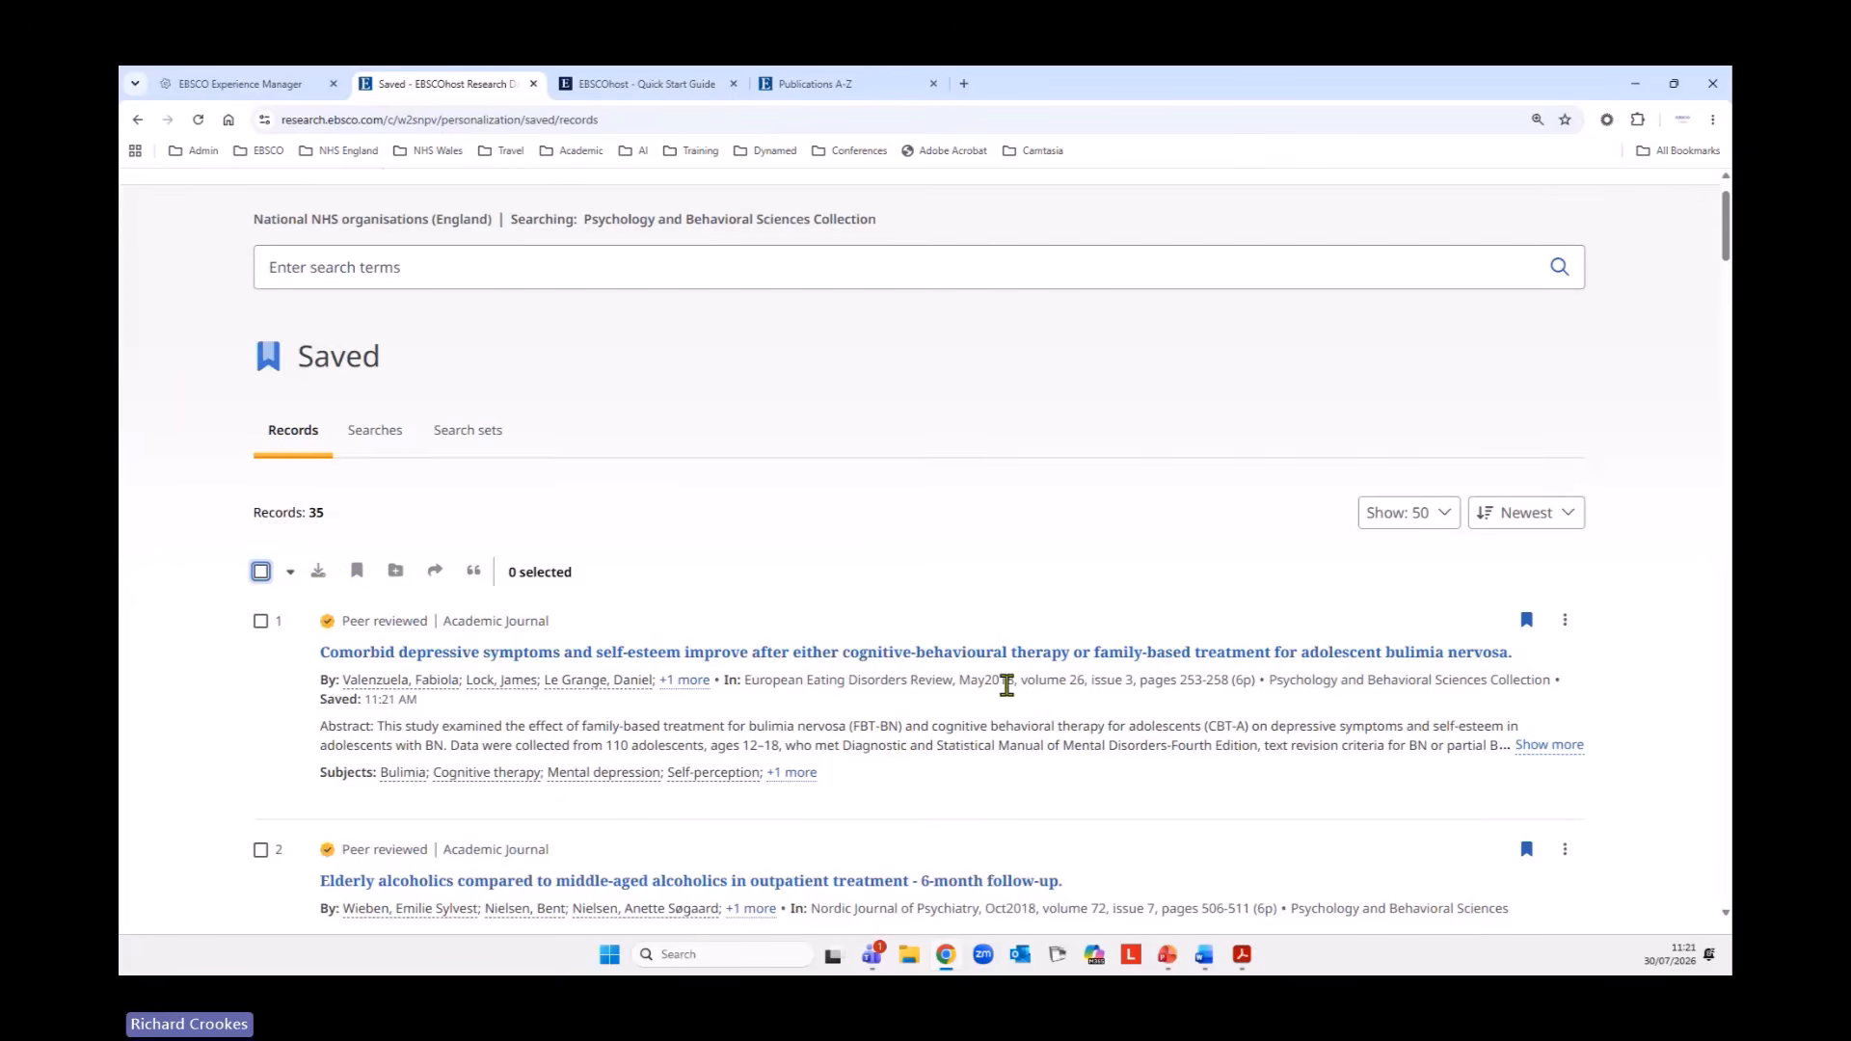
{"action": "scroll", "coordinate": [1007, 684], "scroll_direction": "up", "scroll_amount": 1}
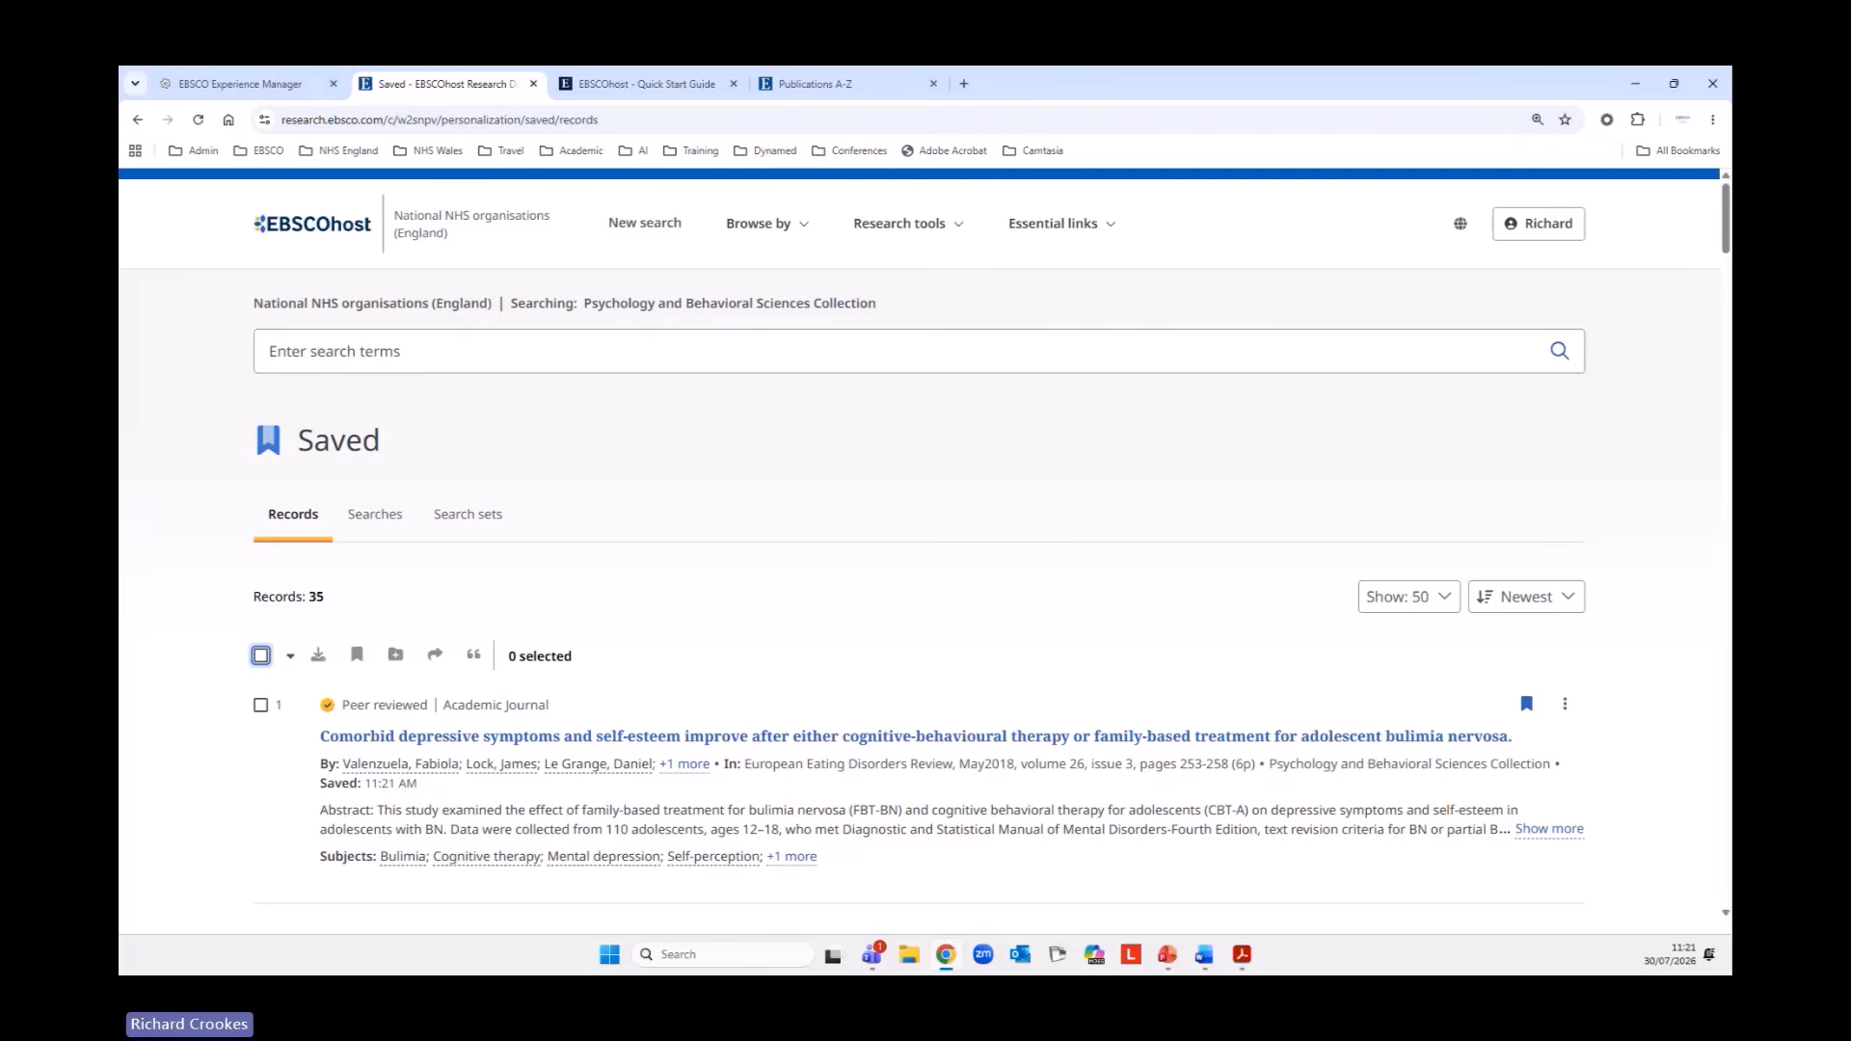
Go back to the (S7) AND (S10) AND (S13) search results and check the saved markers on the first two articles.
{"action": "right_click", "coordinate": [138, 120]}
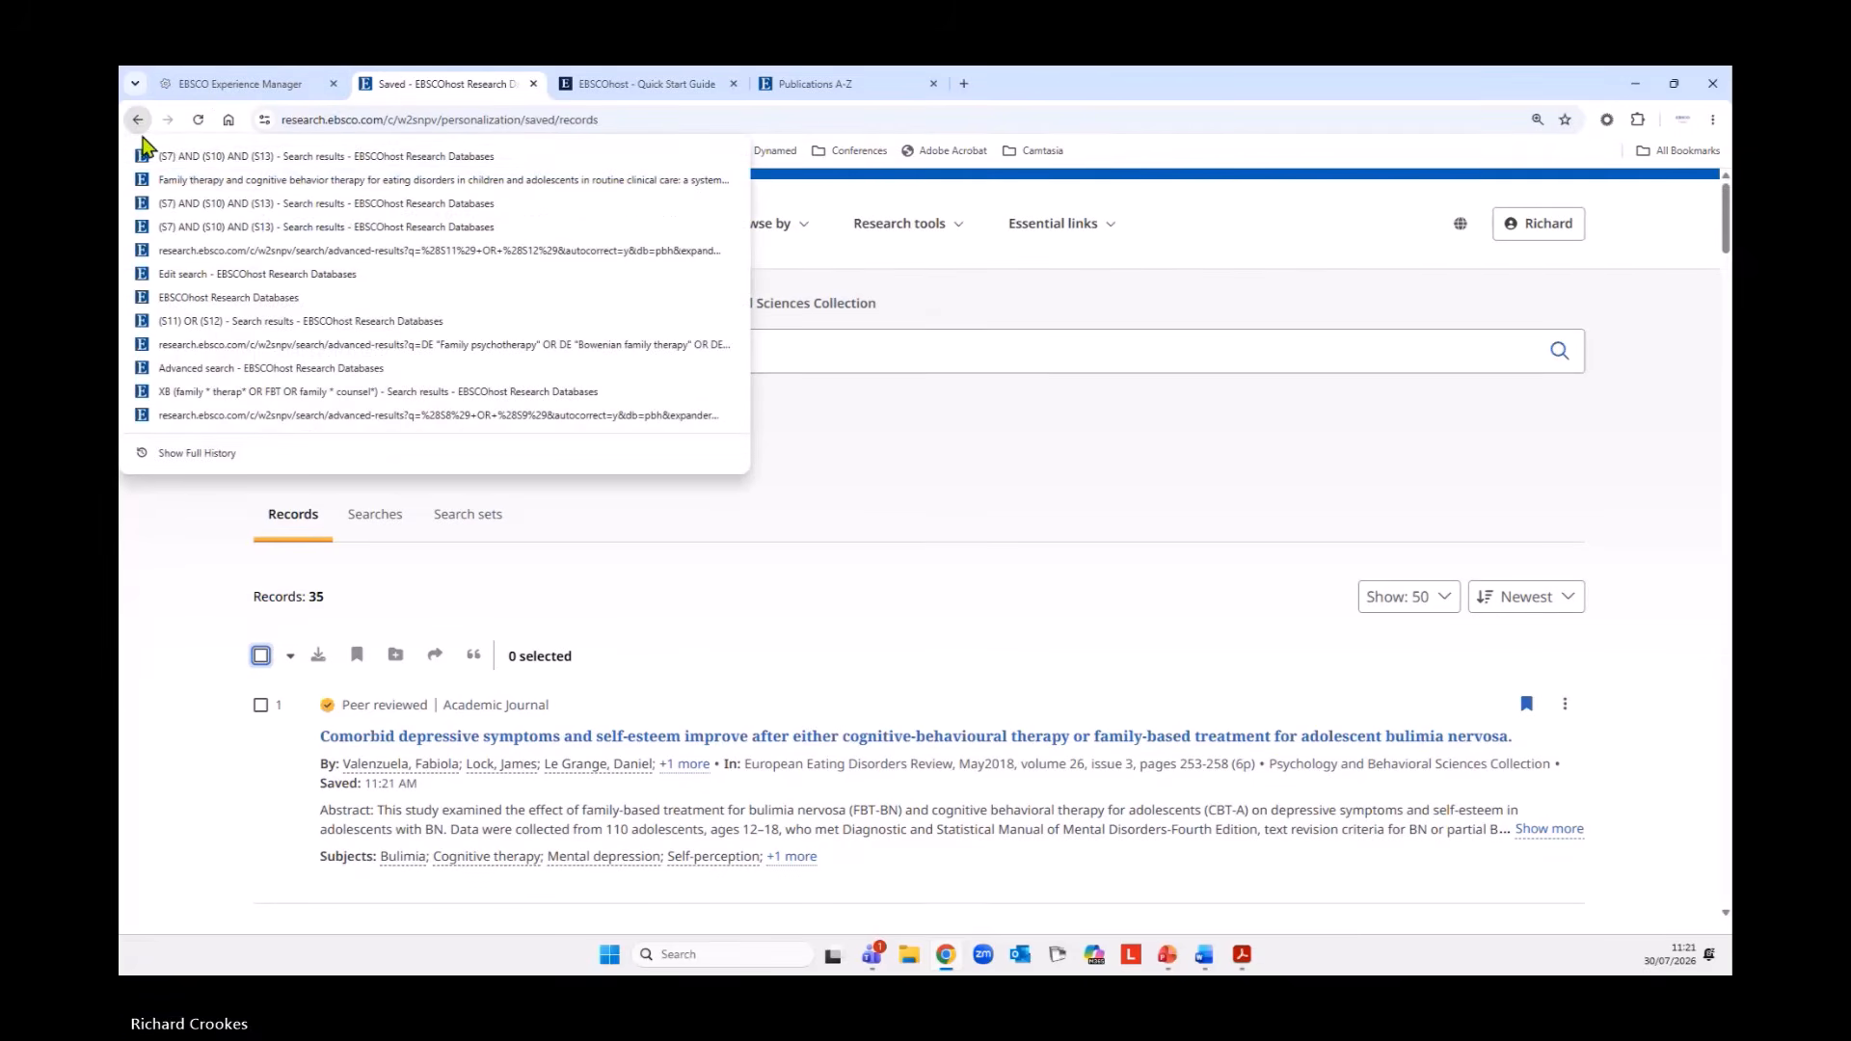
{"action": "left_click", "coordinate": [174, 161]}
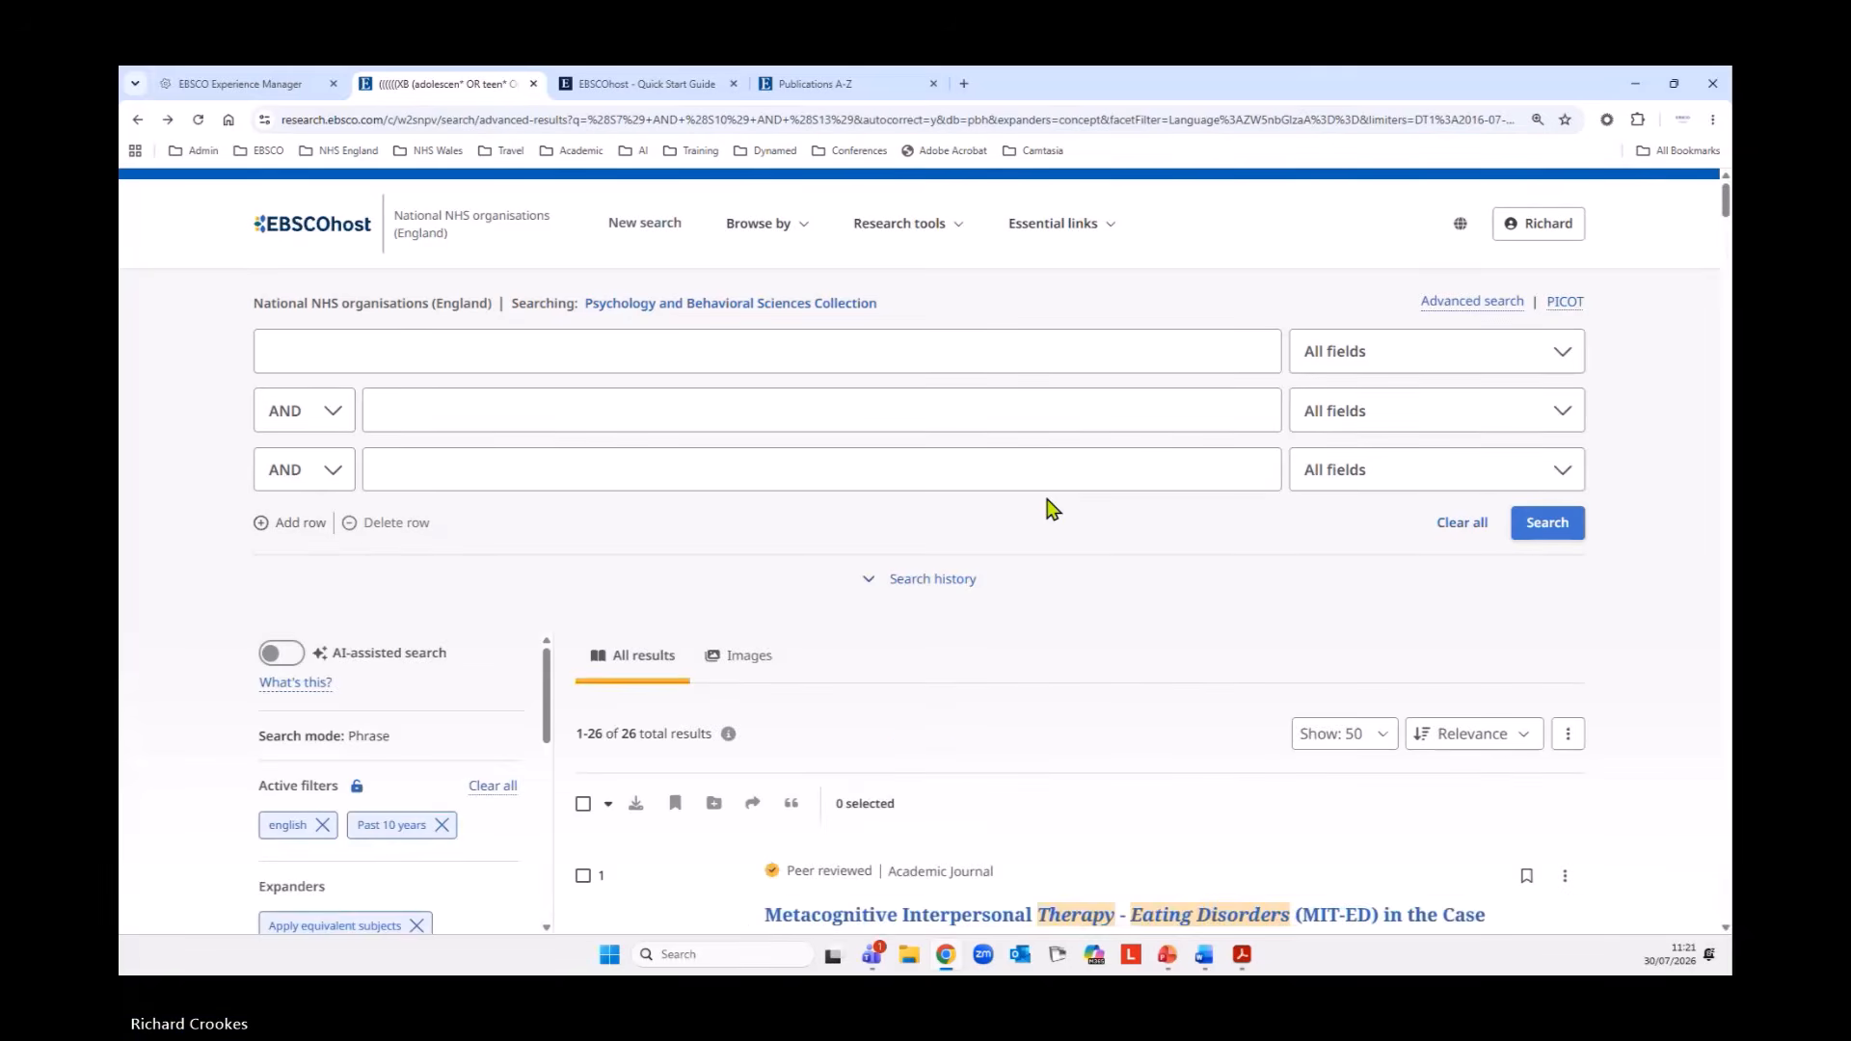
{"action": "scroll", "coordinate": [1051, 509], "scroll_direction": "down", "scroll_amount": 10}
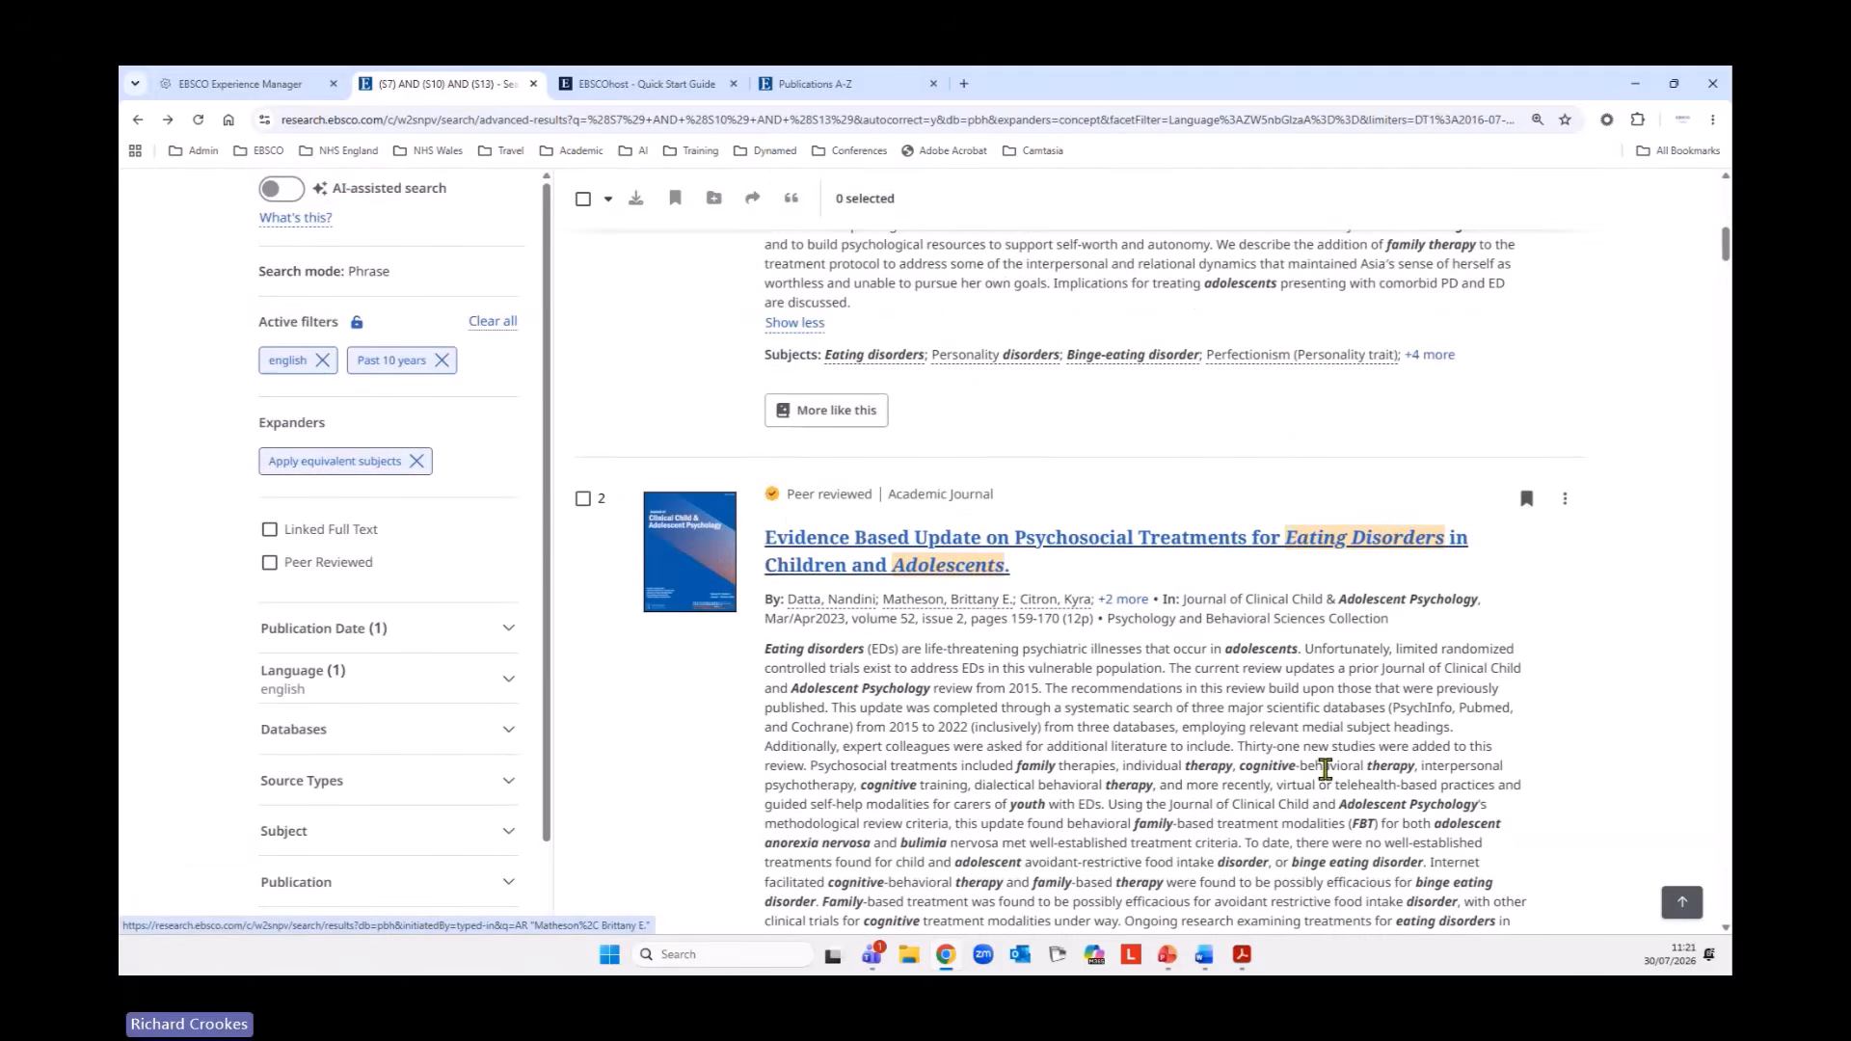
{"action": "scroll", "coordinate": [1323, 771], "scroll_direction": "up", "scroll_amount": 8}
{"action": "scroll", "coordinate": [1331, 779], "scroll_direction": "up", "scroll_amount": 1}
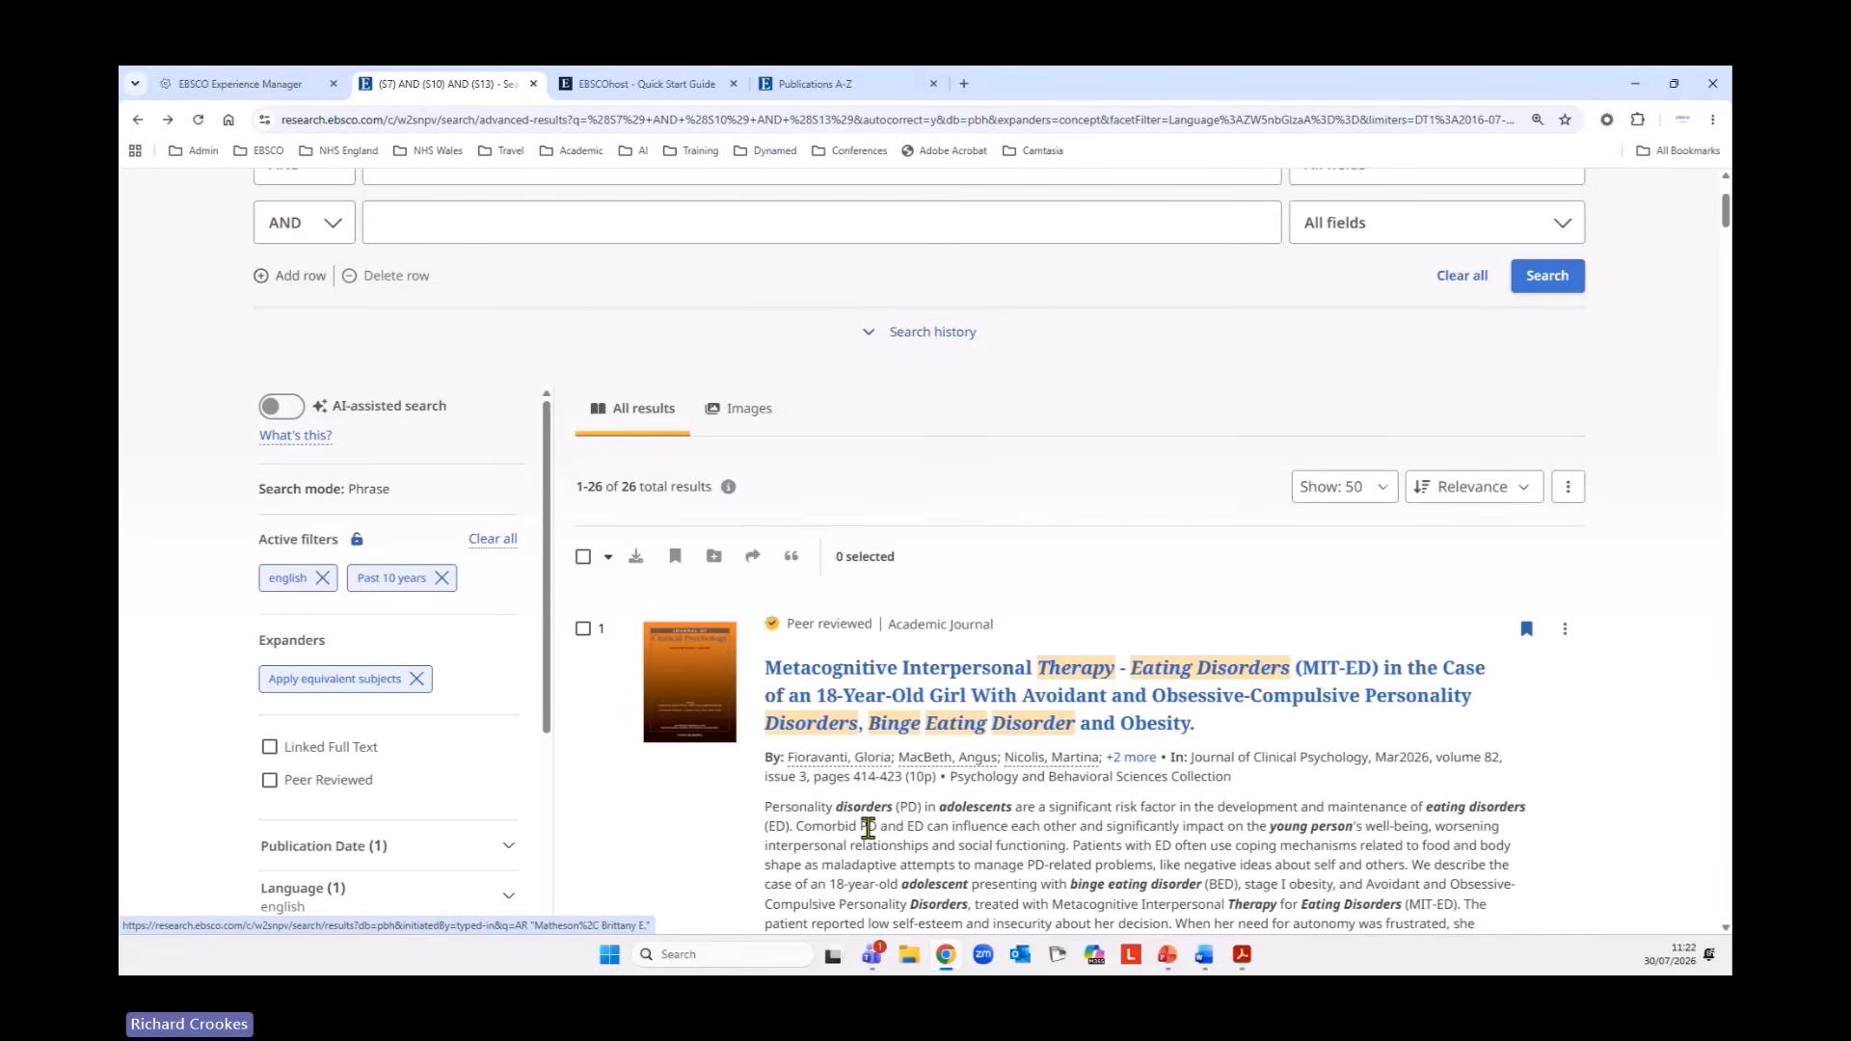
Examine the individual cite, project, share and download actions offered for the first and second results.
{"action": "left_click", "coordinate": [1565, 628]}
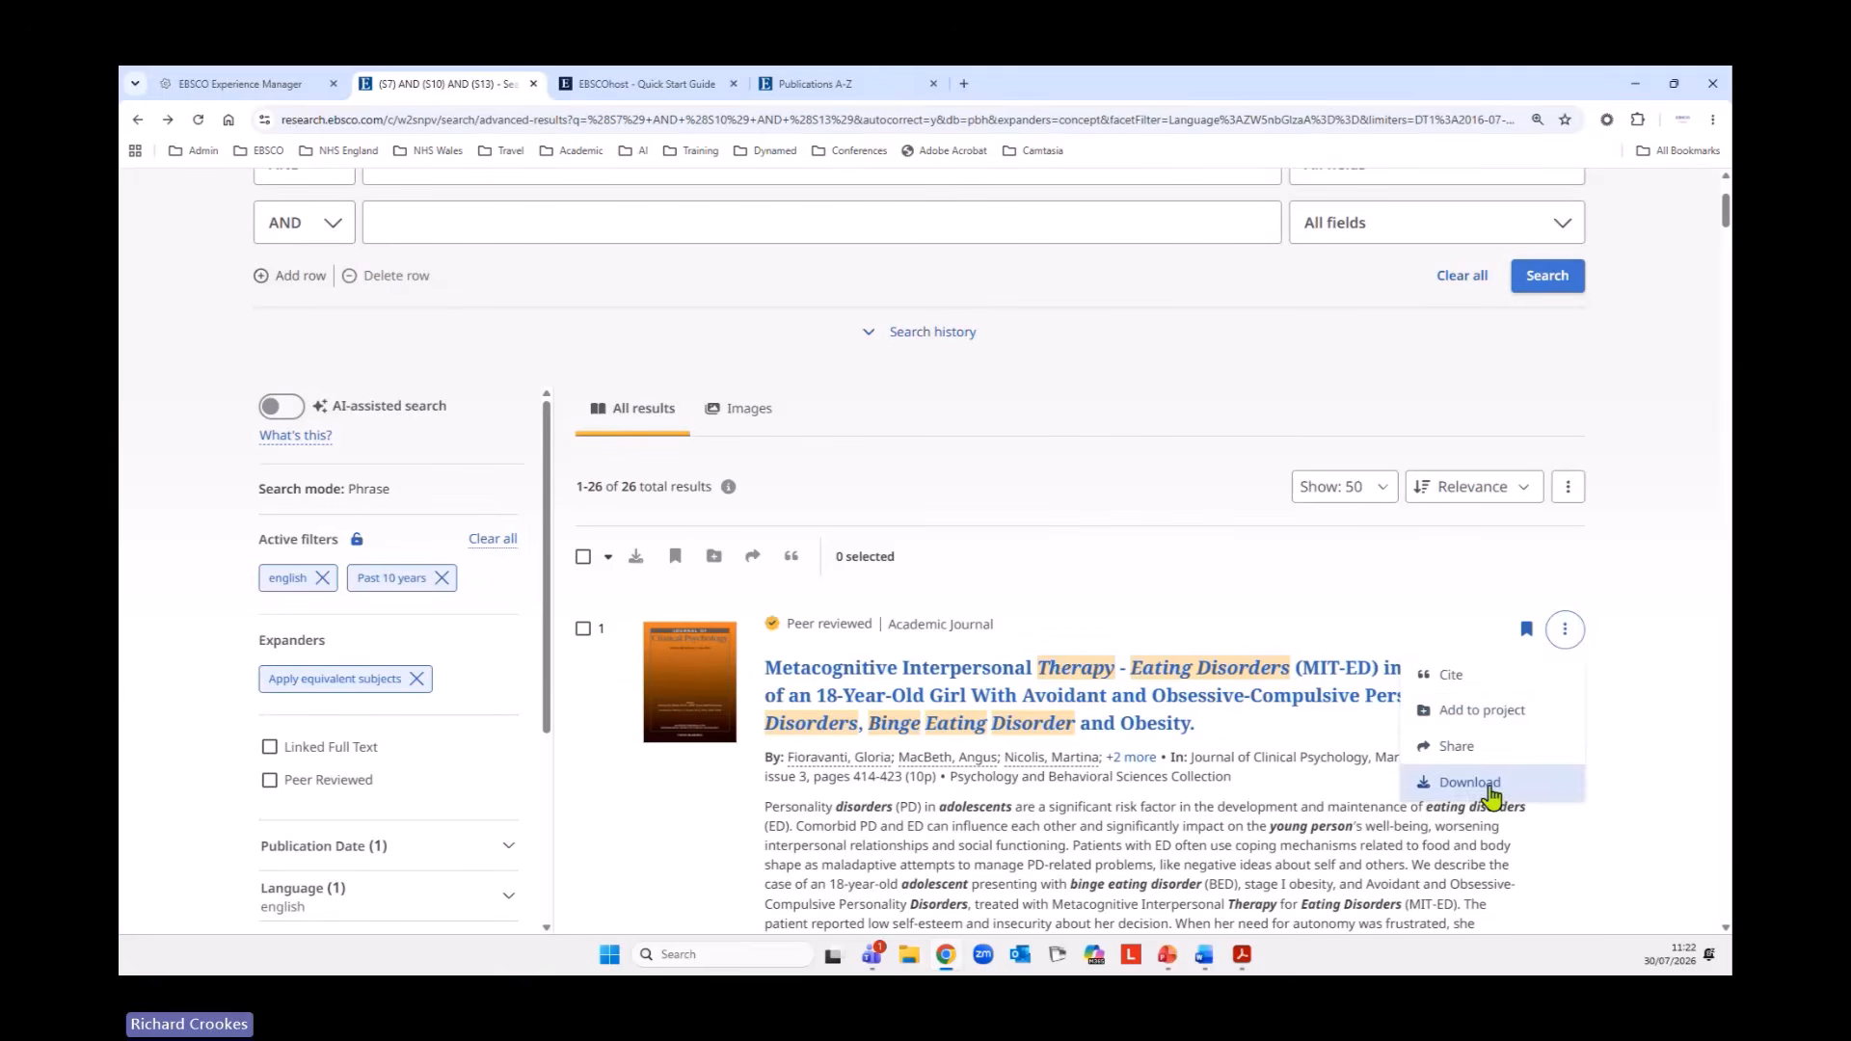
{"action": "scroll", "coordinate": [1199, 794], "scroll_direction": "down", "scroll_amount": 6}
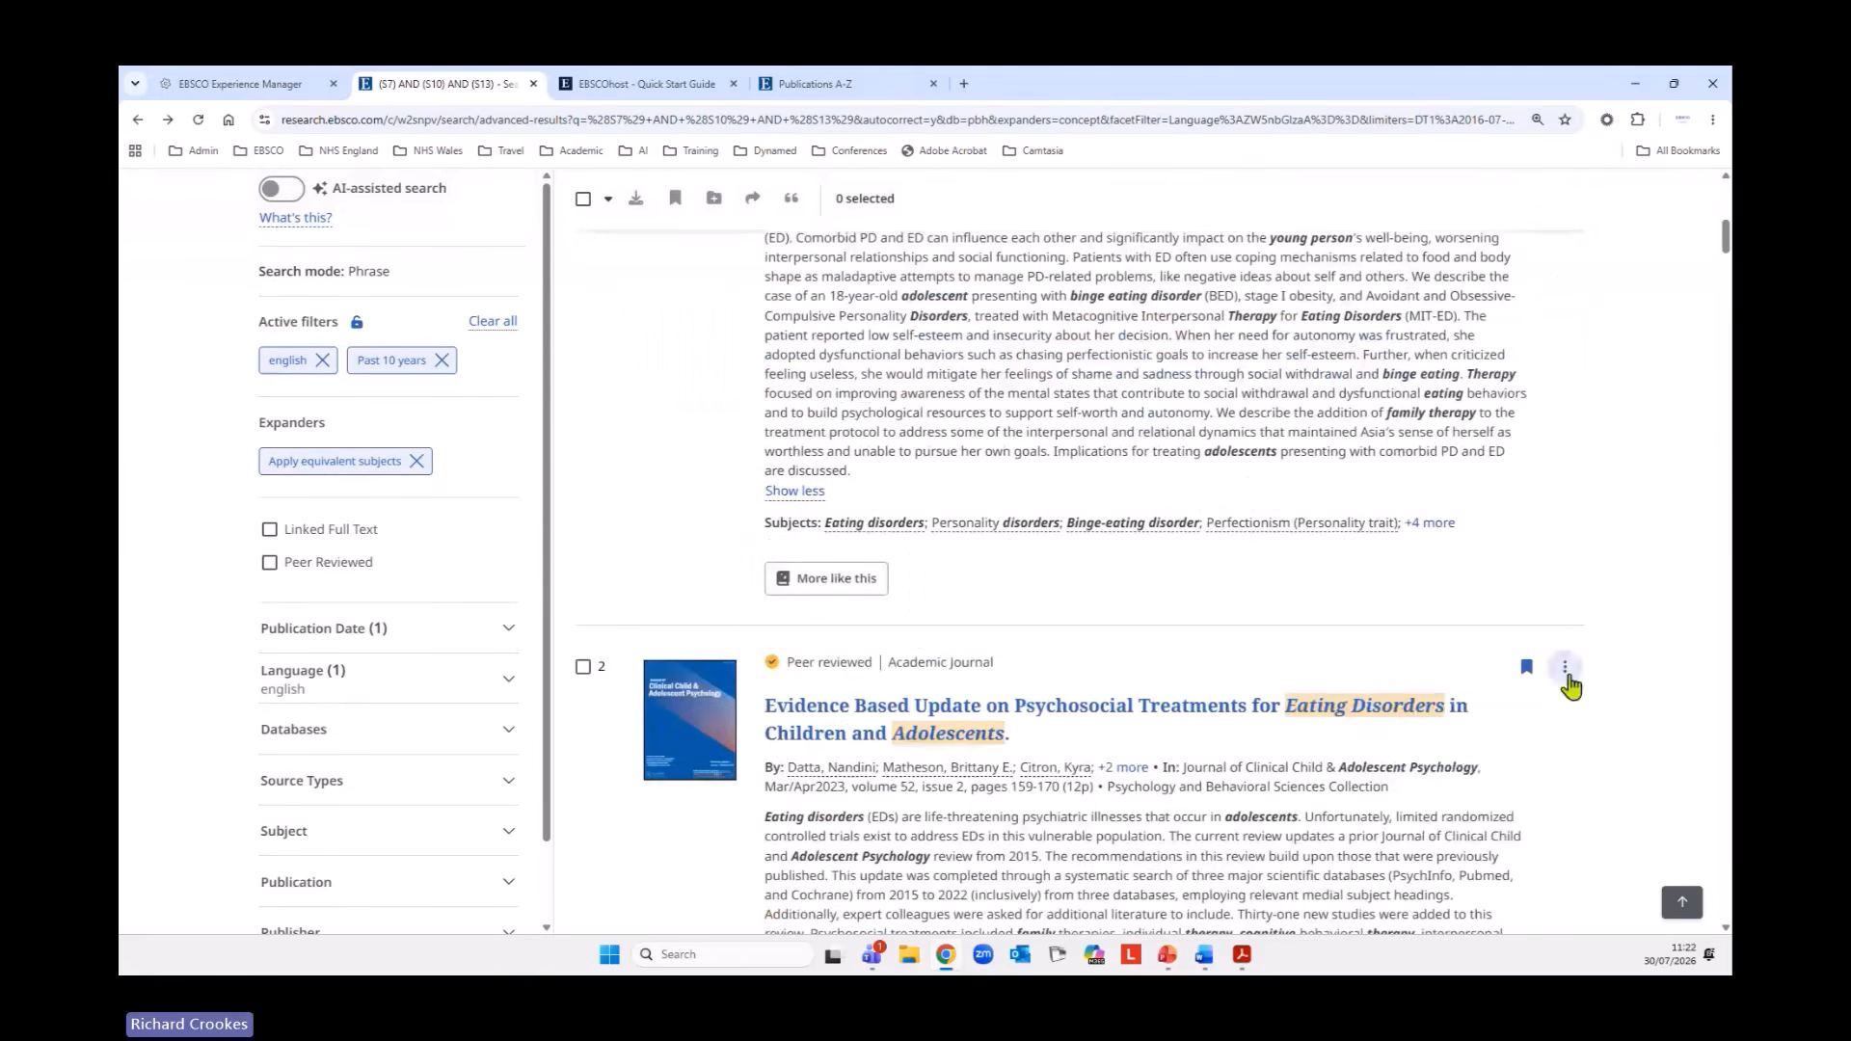
{"action": "left_click", "coordinate": [1565, 667]}
{"action": "scroll", "coordinate": [1203, 765], "scroll_direction": "up", "scroll_amount": 10}
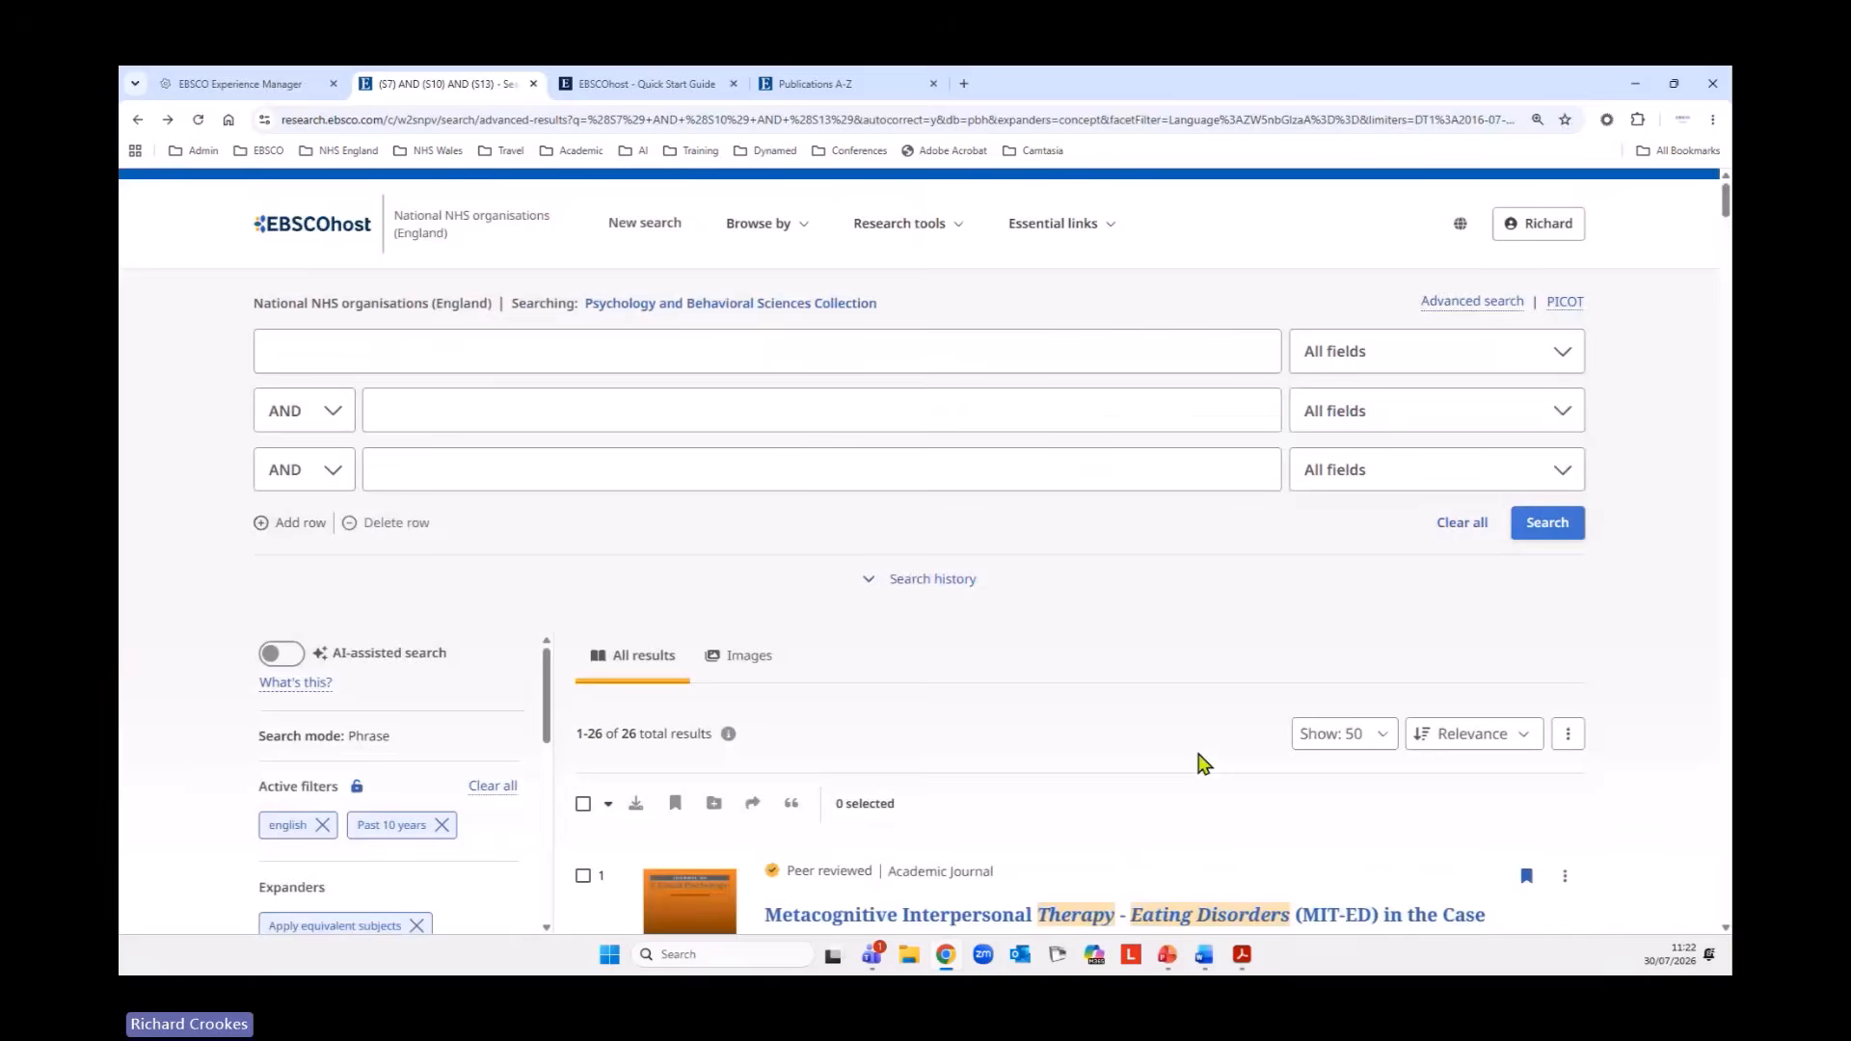
Open the account's projects list and look through the existing projects.
{"action": "scroll", "coordinate": [1119, 715], "scroll_direction": "down", "scroll_amount": 1}
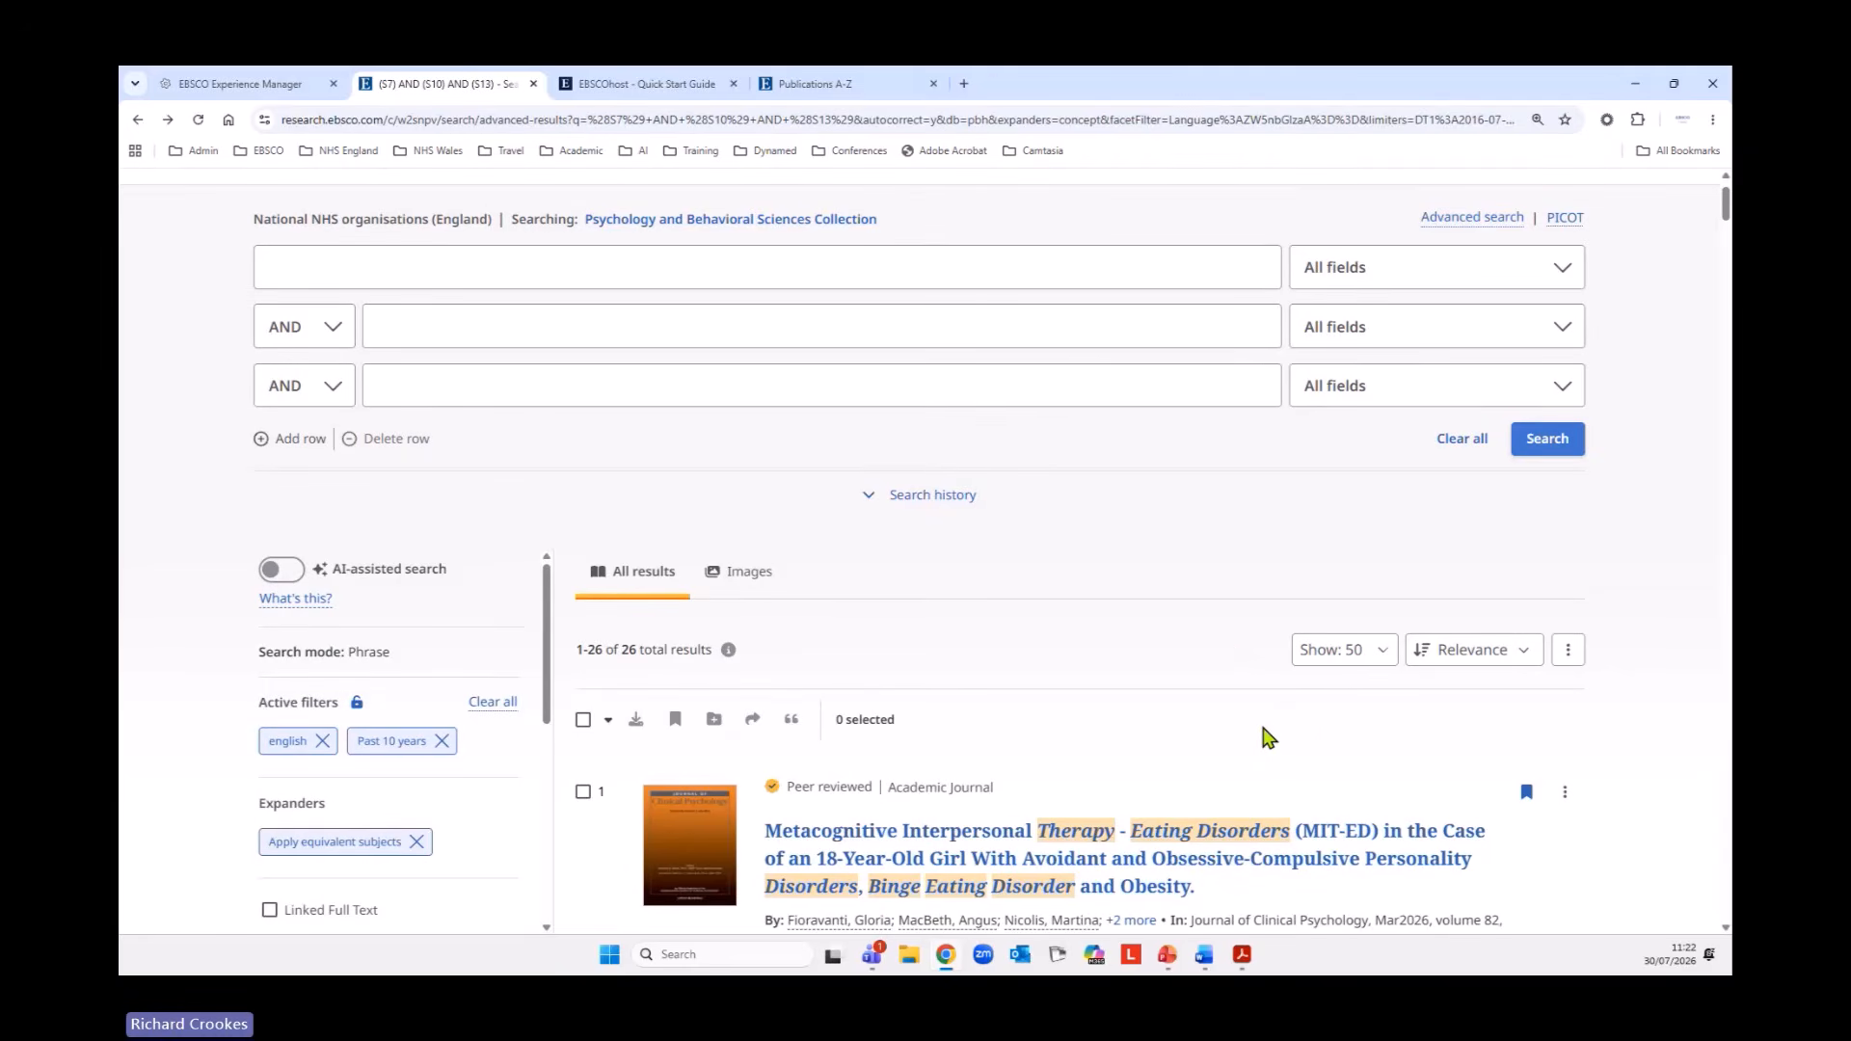
{"action": "scroll", "coordinate": [1268, 738], "scroll_direction": "down", "scroll_amount": 2}
{"action": "scroll", "coordinate": [1268, 737], "scroll_direction": "up", "scroll_amount": 3}
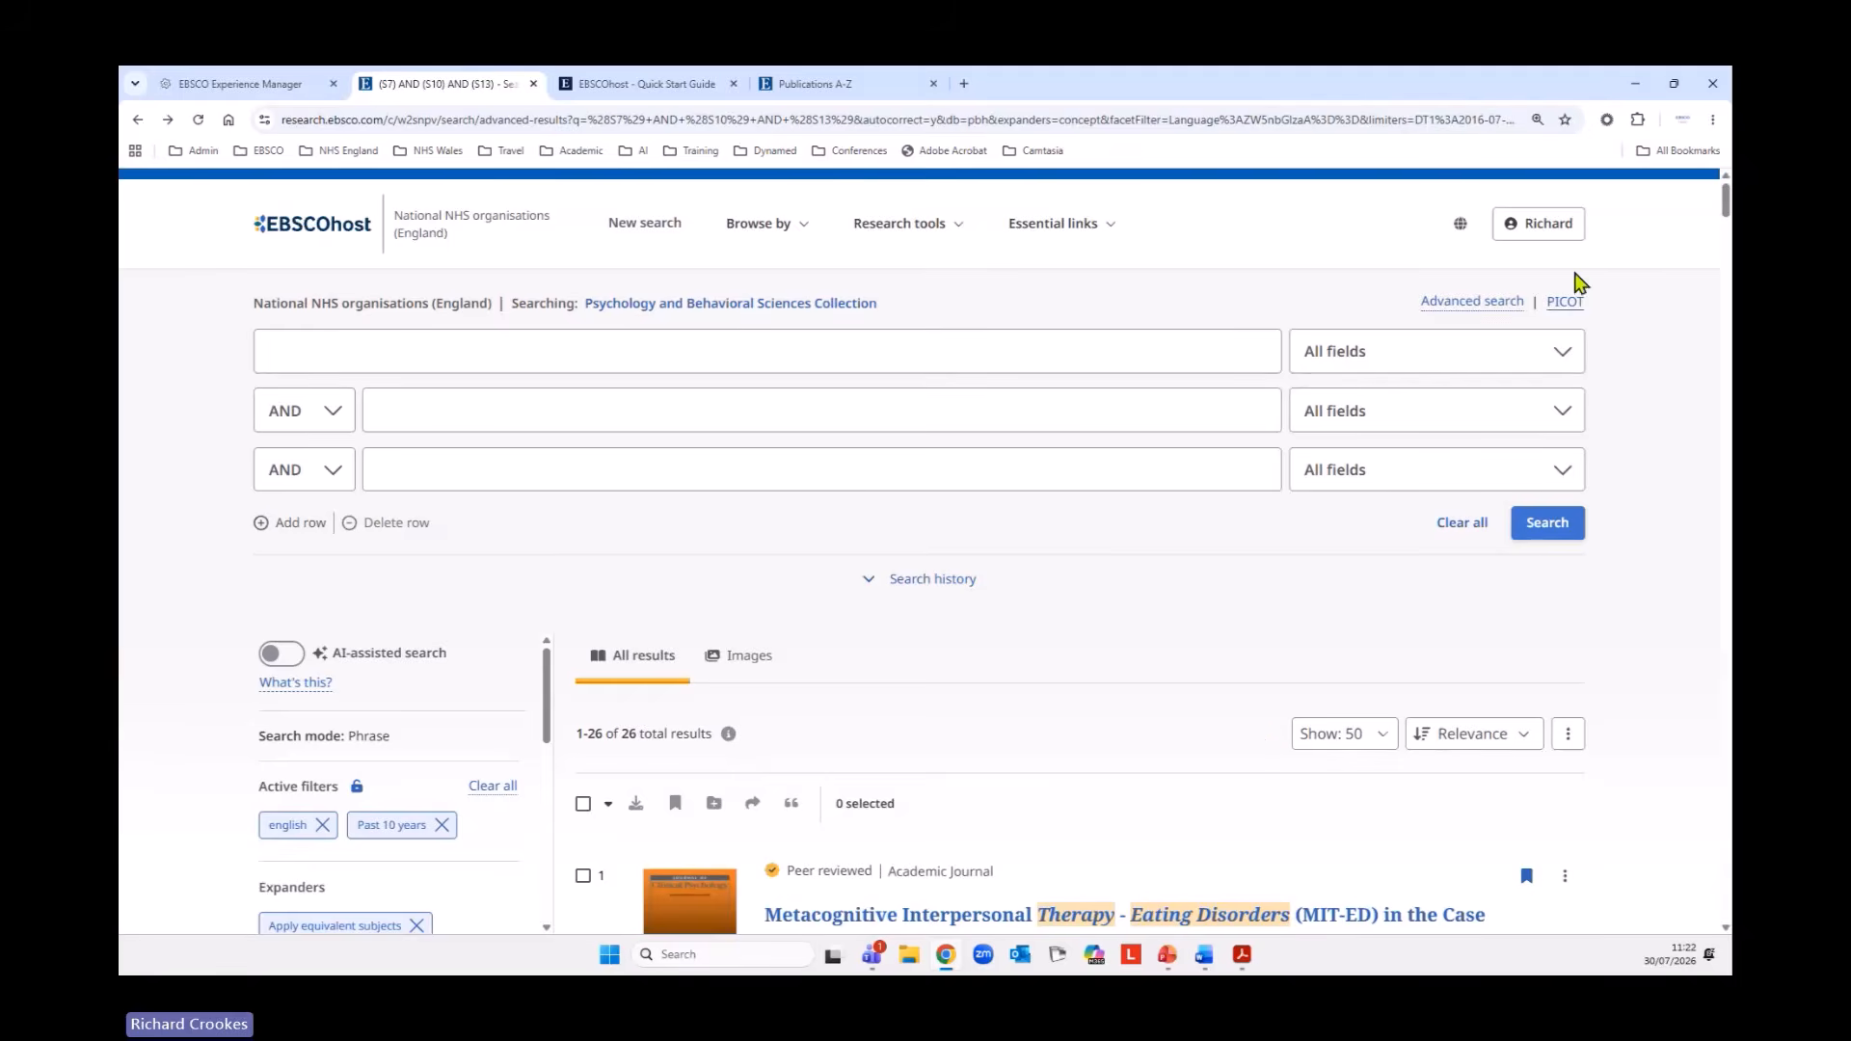
{"action": "left_click", "coordinate": [1552, 236]}
{"action": "left_click", "coordinate": [1368, 307]}
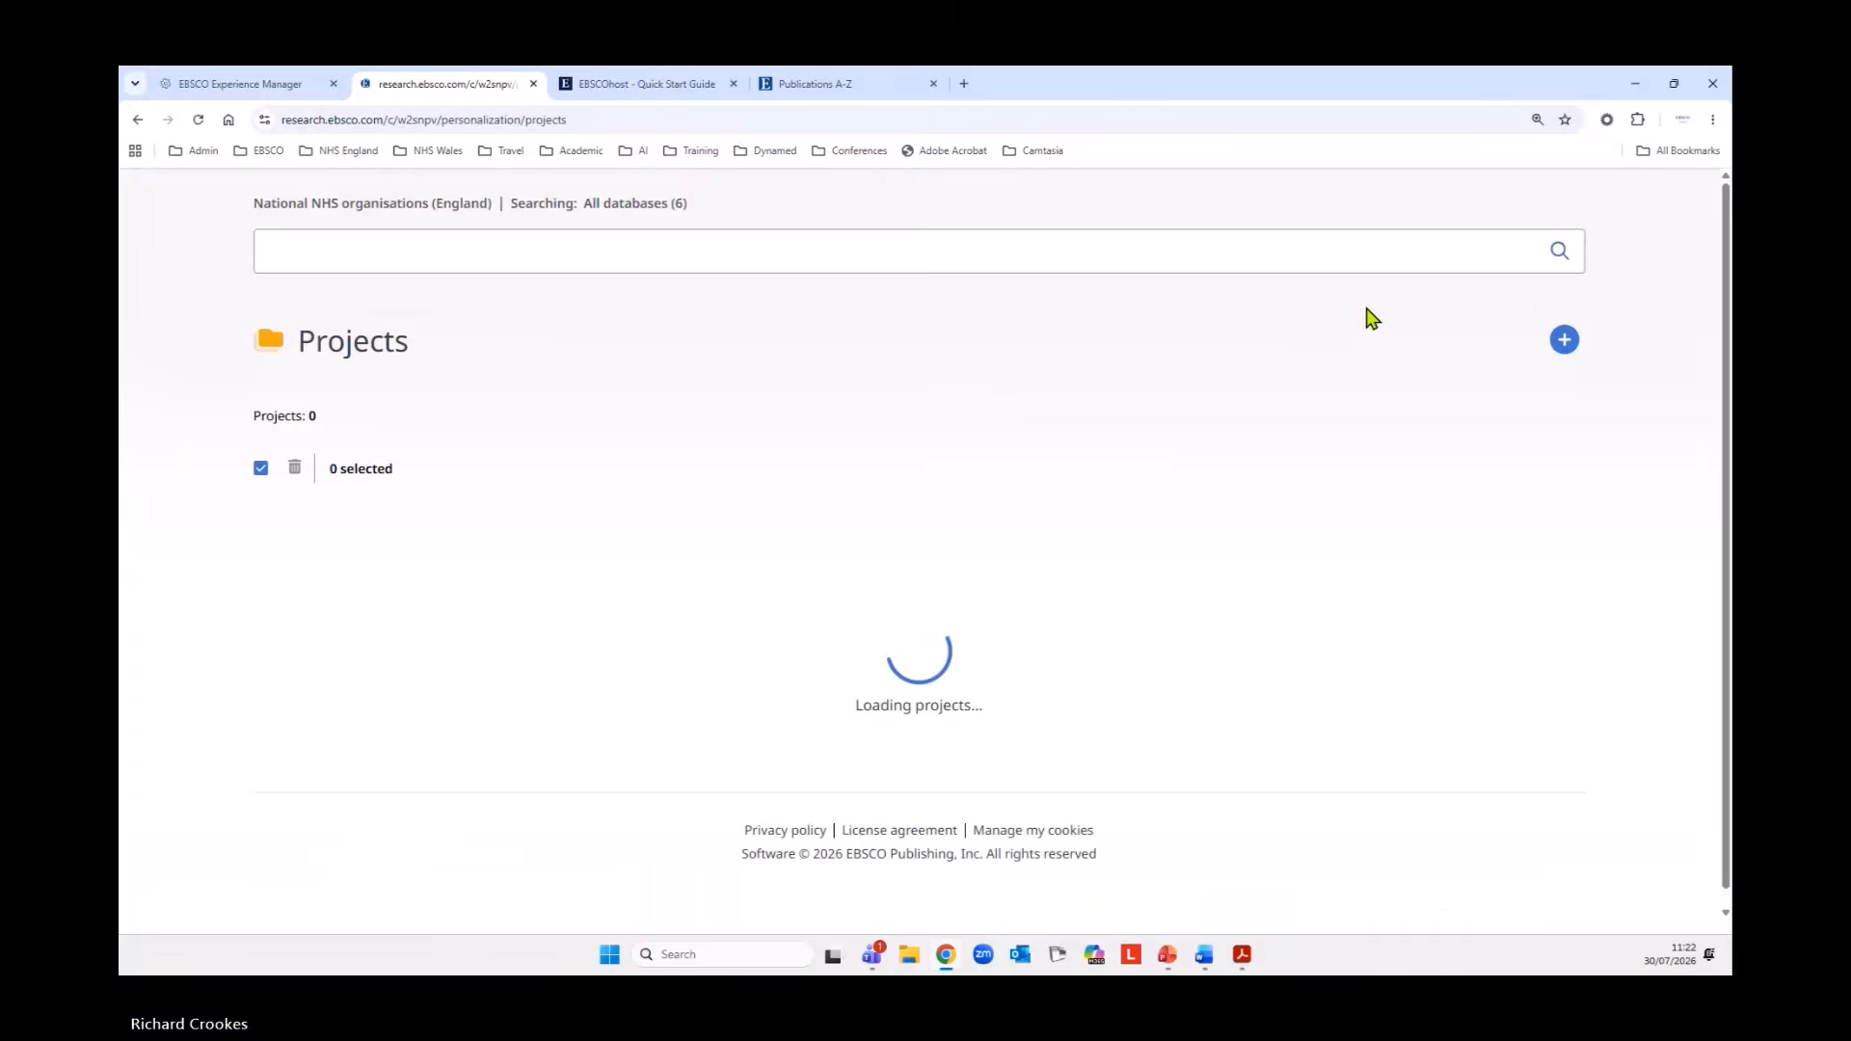
{"action": "scroll", "coordinate": [888, 575], "scroll_direction": "down", "scroll_amount": 3}
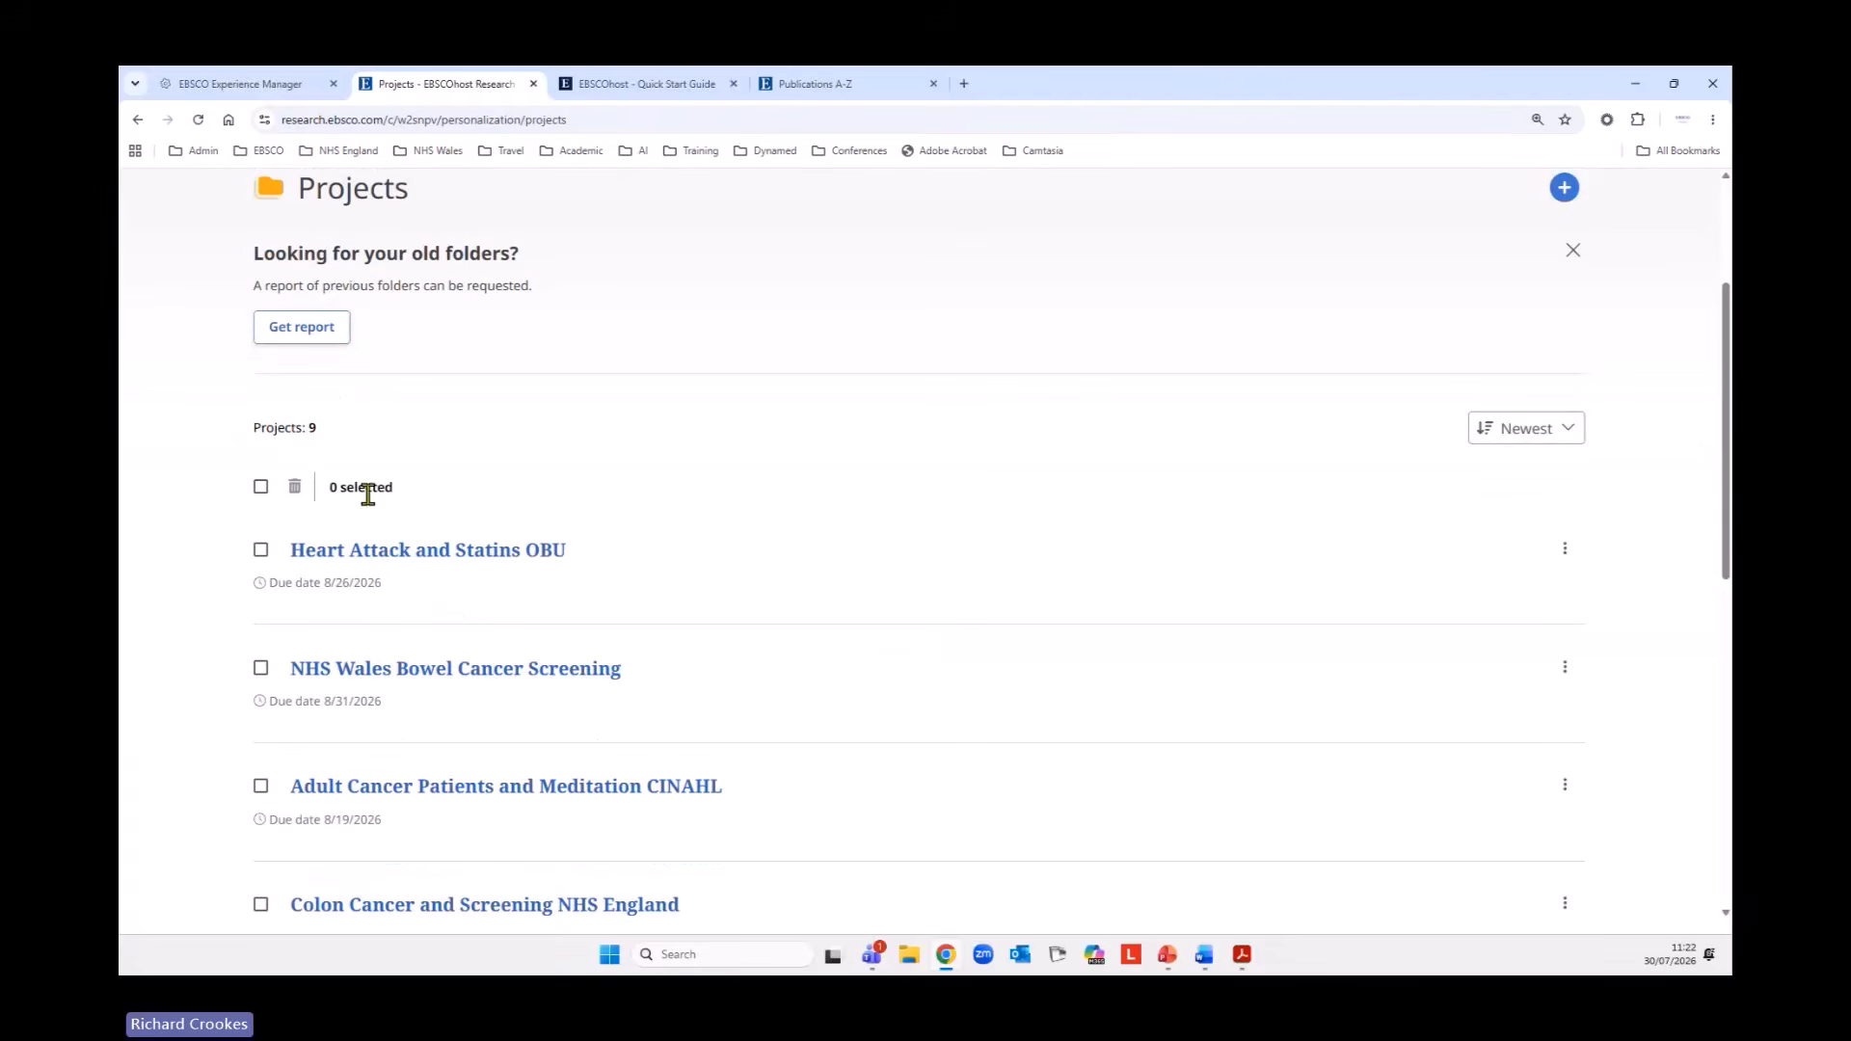
{"action": "scroll", "coordinate": [900, 633], "scroll_direction": "down", "scroll_amount": 5}
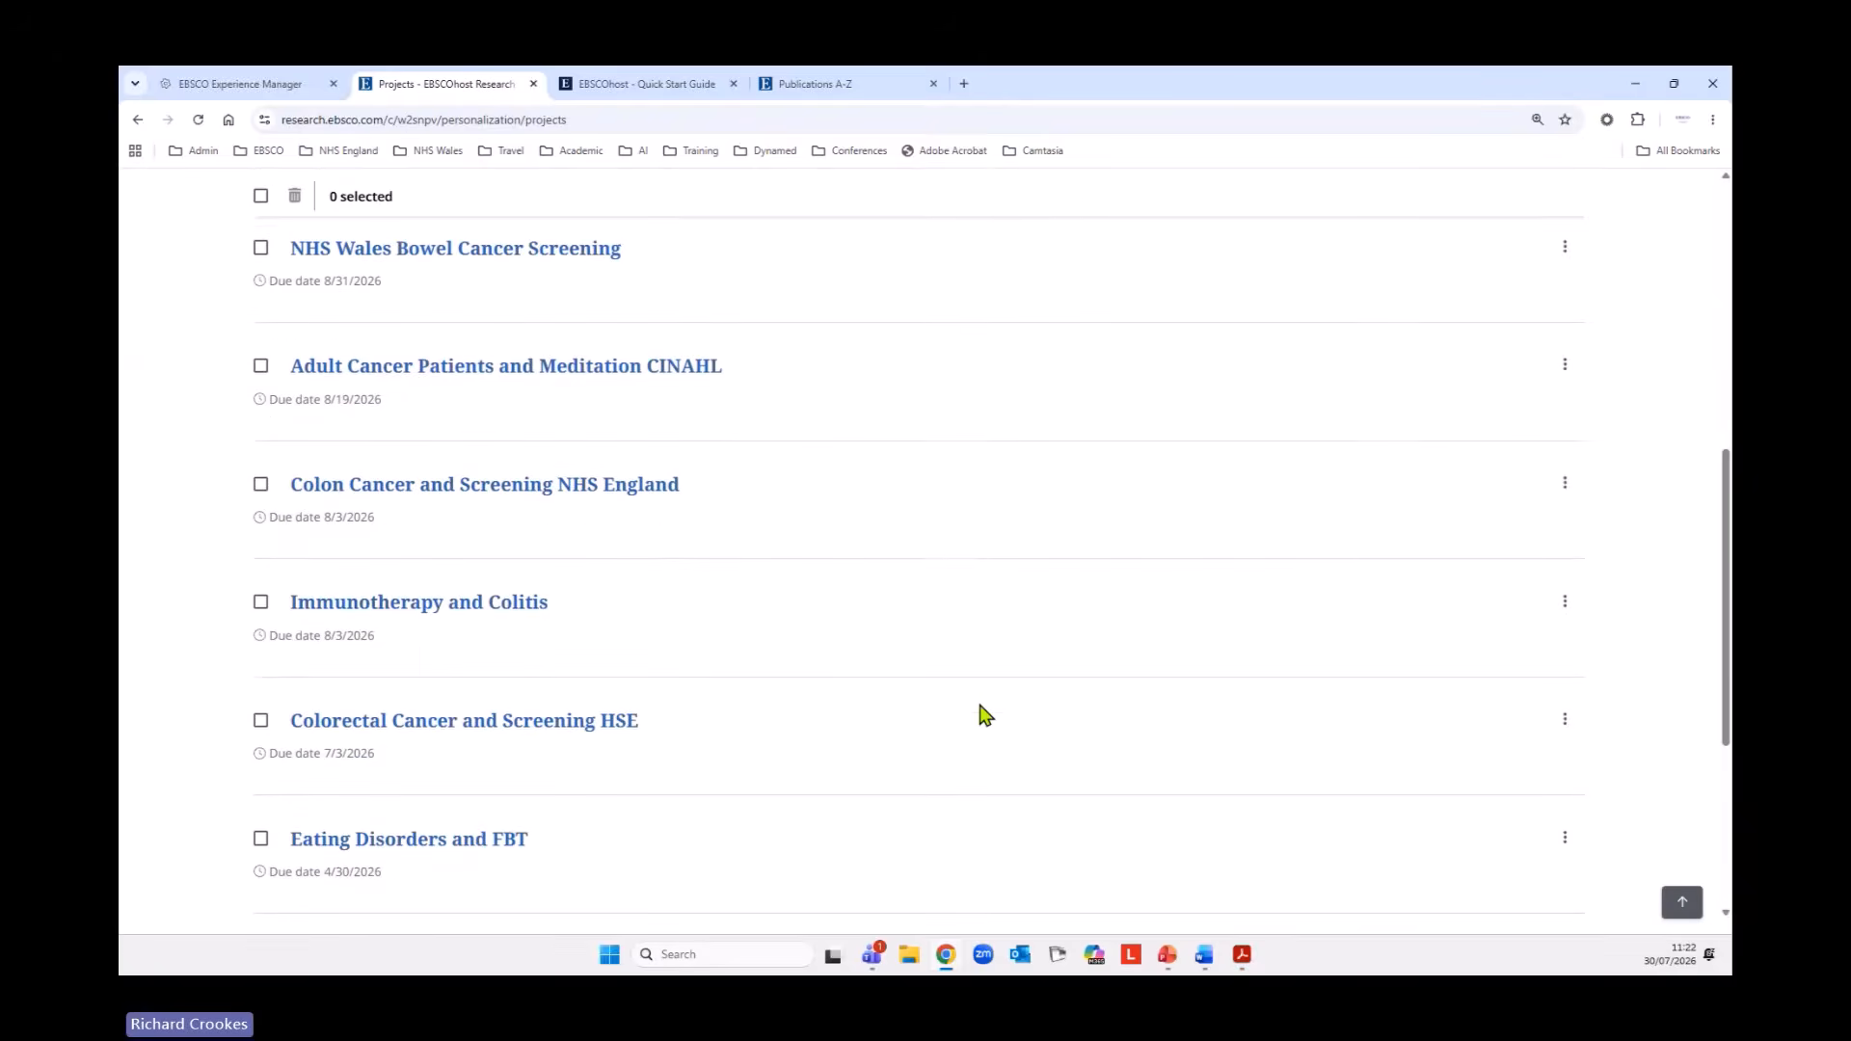
{"action": "scroll", "coordinate": [984, 711], "scroll_direction": "up", "scroll_amount": 4}
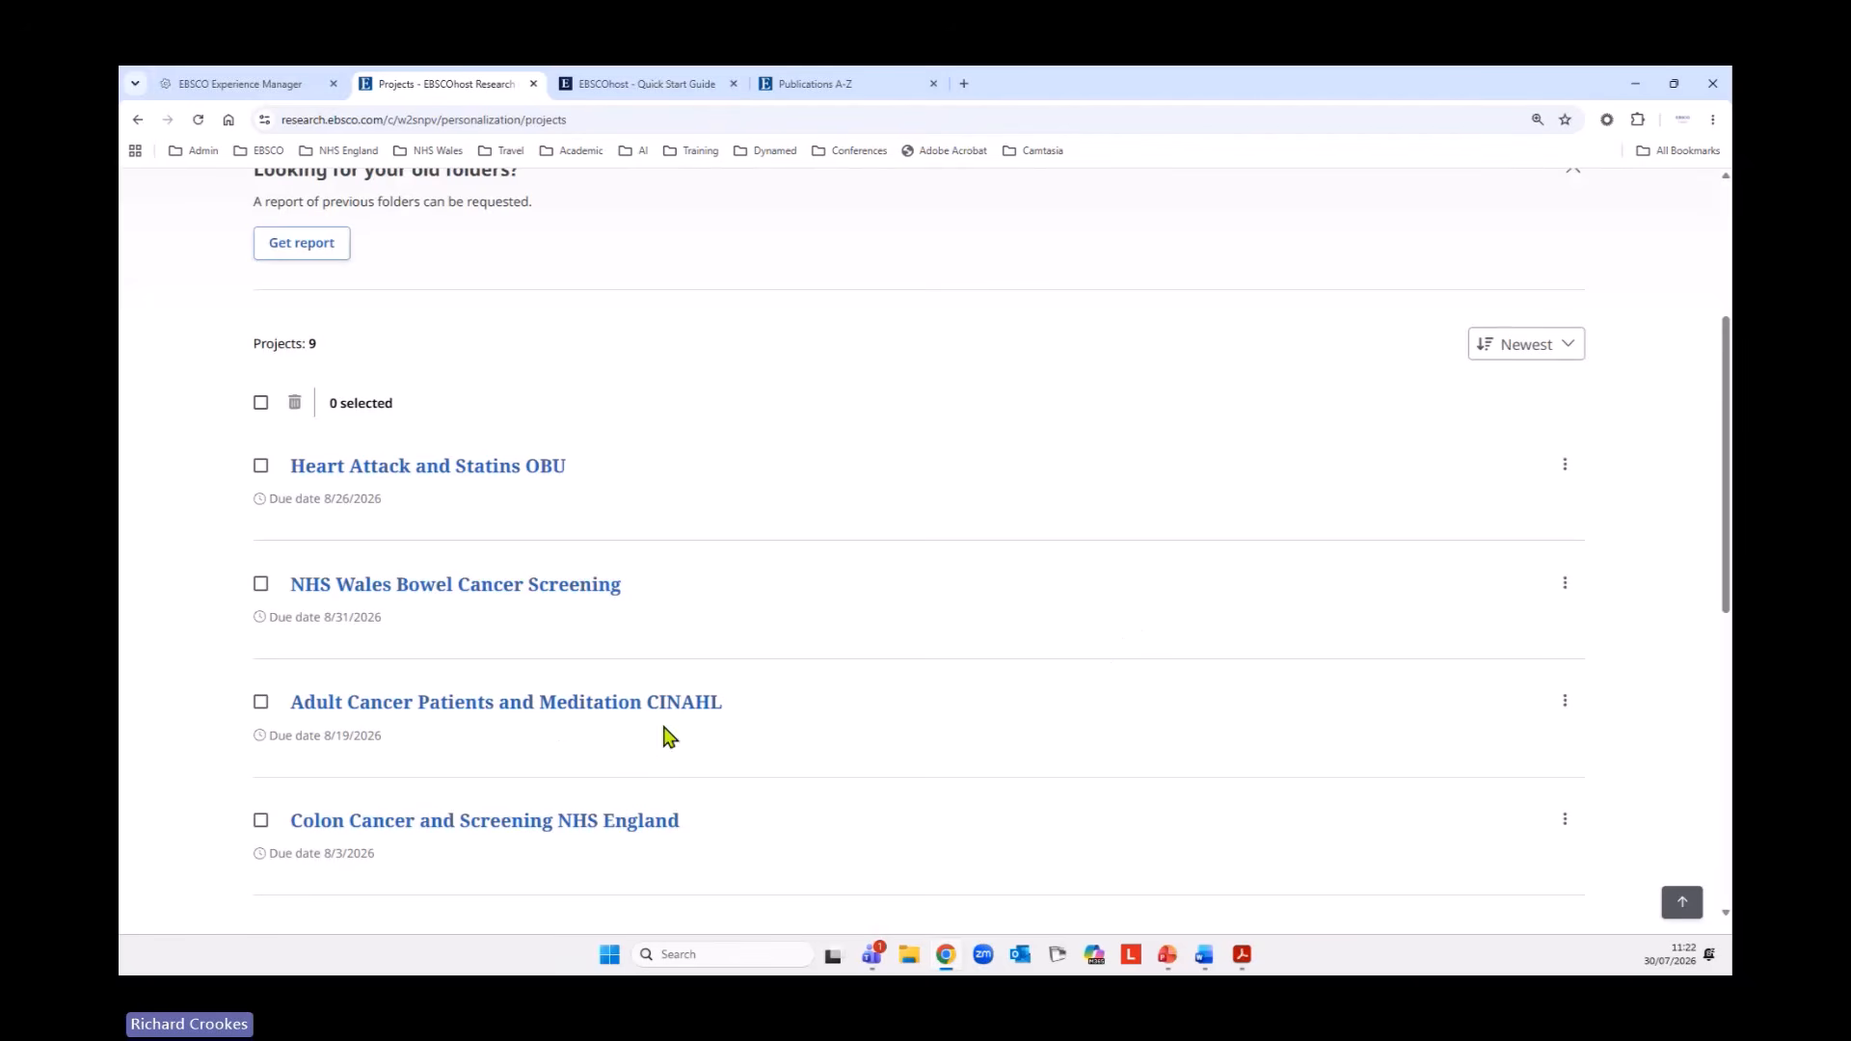
Open the Adult Cancer Patients and Meditation CINAHL project and review its stored records and searches.
{"action": "left_click", "coordinate": [465, 705]}
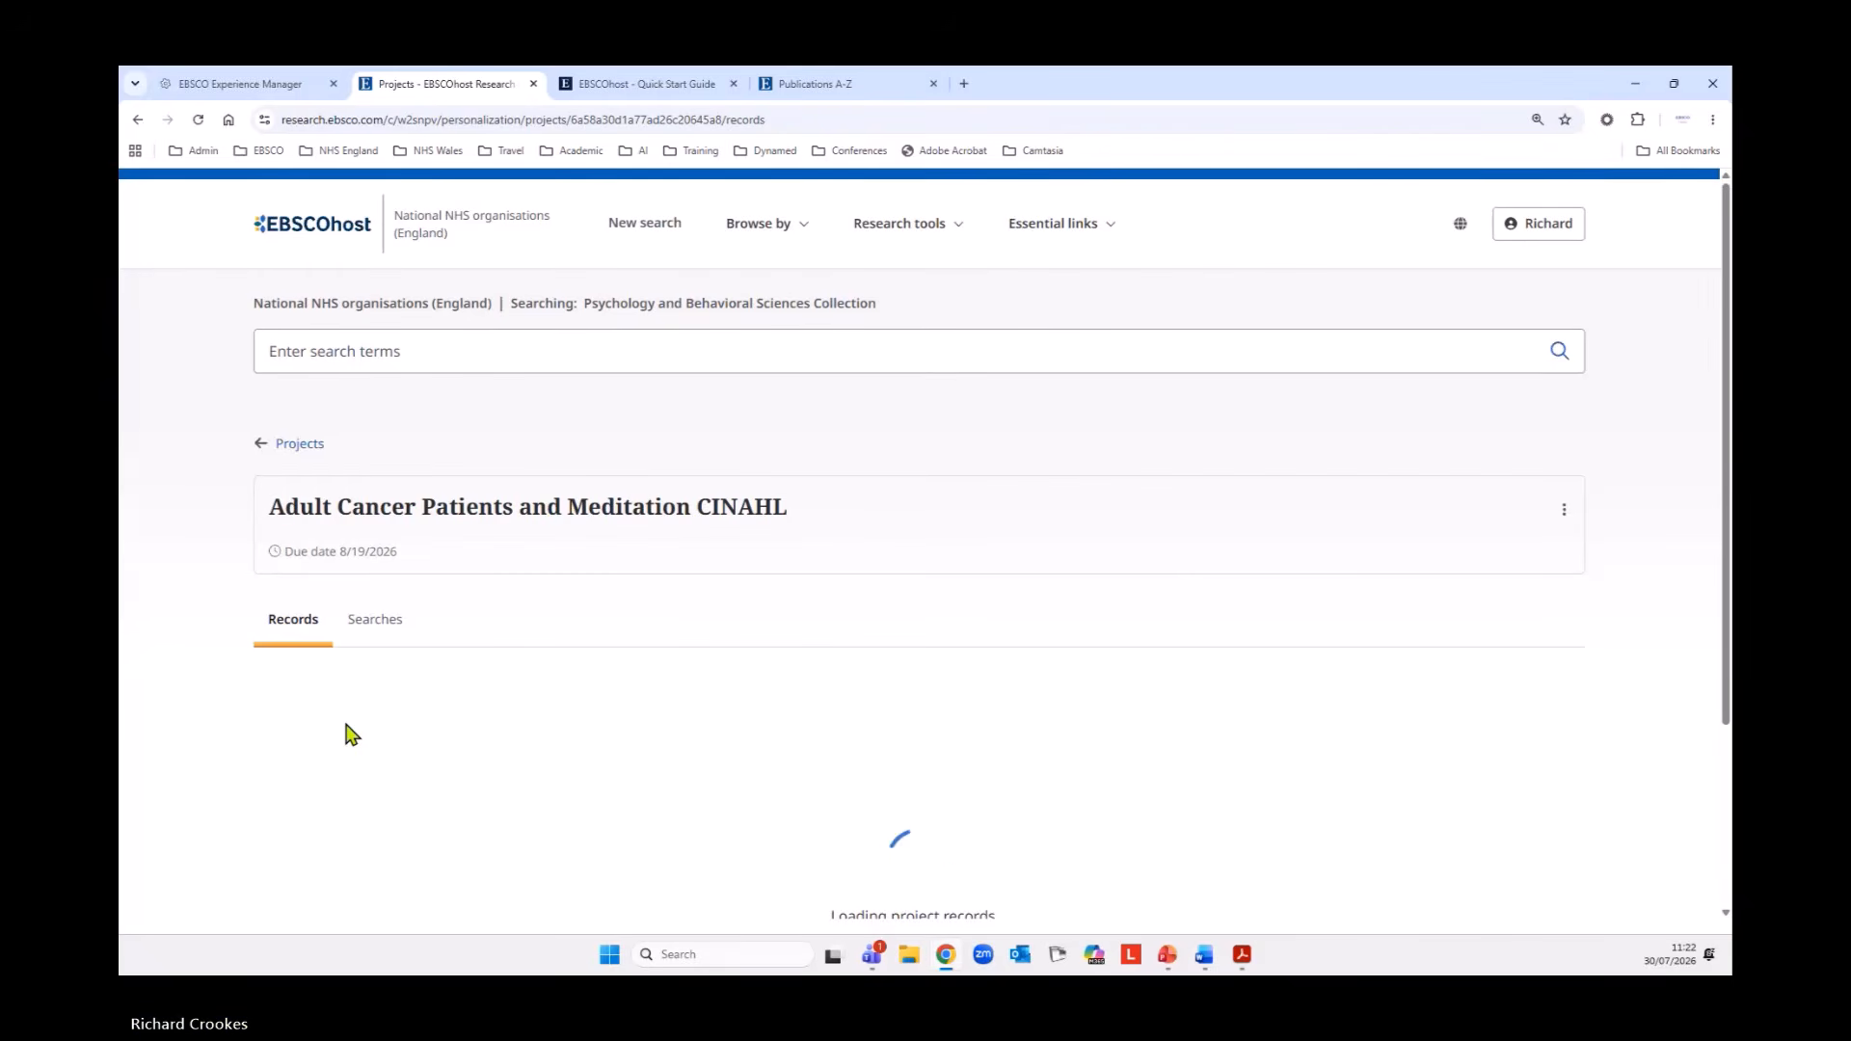
{"action": "scroll", "coordinate": [367, 405], "scroll_direction": "down", "scroll_amount": 3}
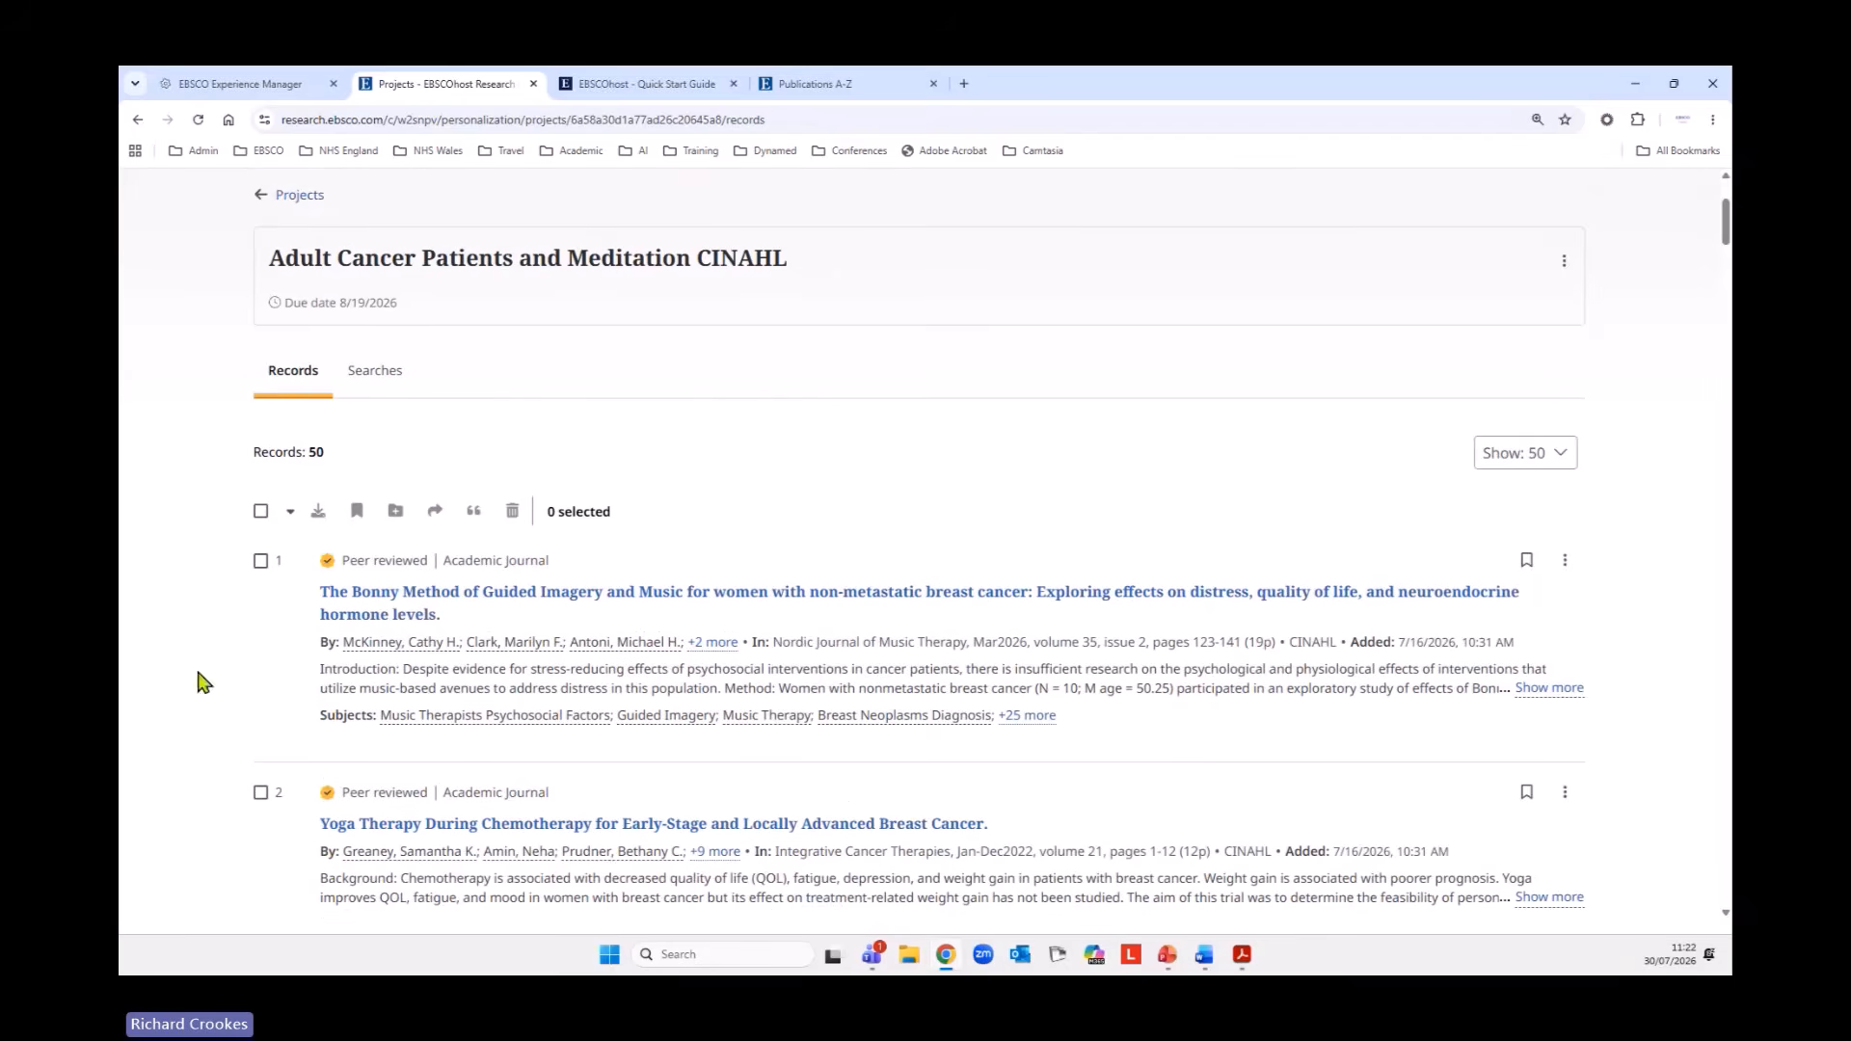
{"action": "scroll", "coordinate": [164, 585], "scroll_direction": "down", "scroll_amount": 5}
{"action": "scroll", "coordinate": [183, 586], "scroll_direction": "up", "scroll_amount": 8}
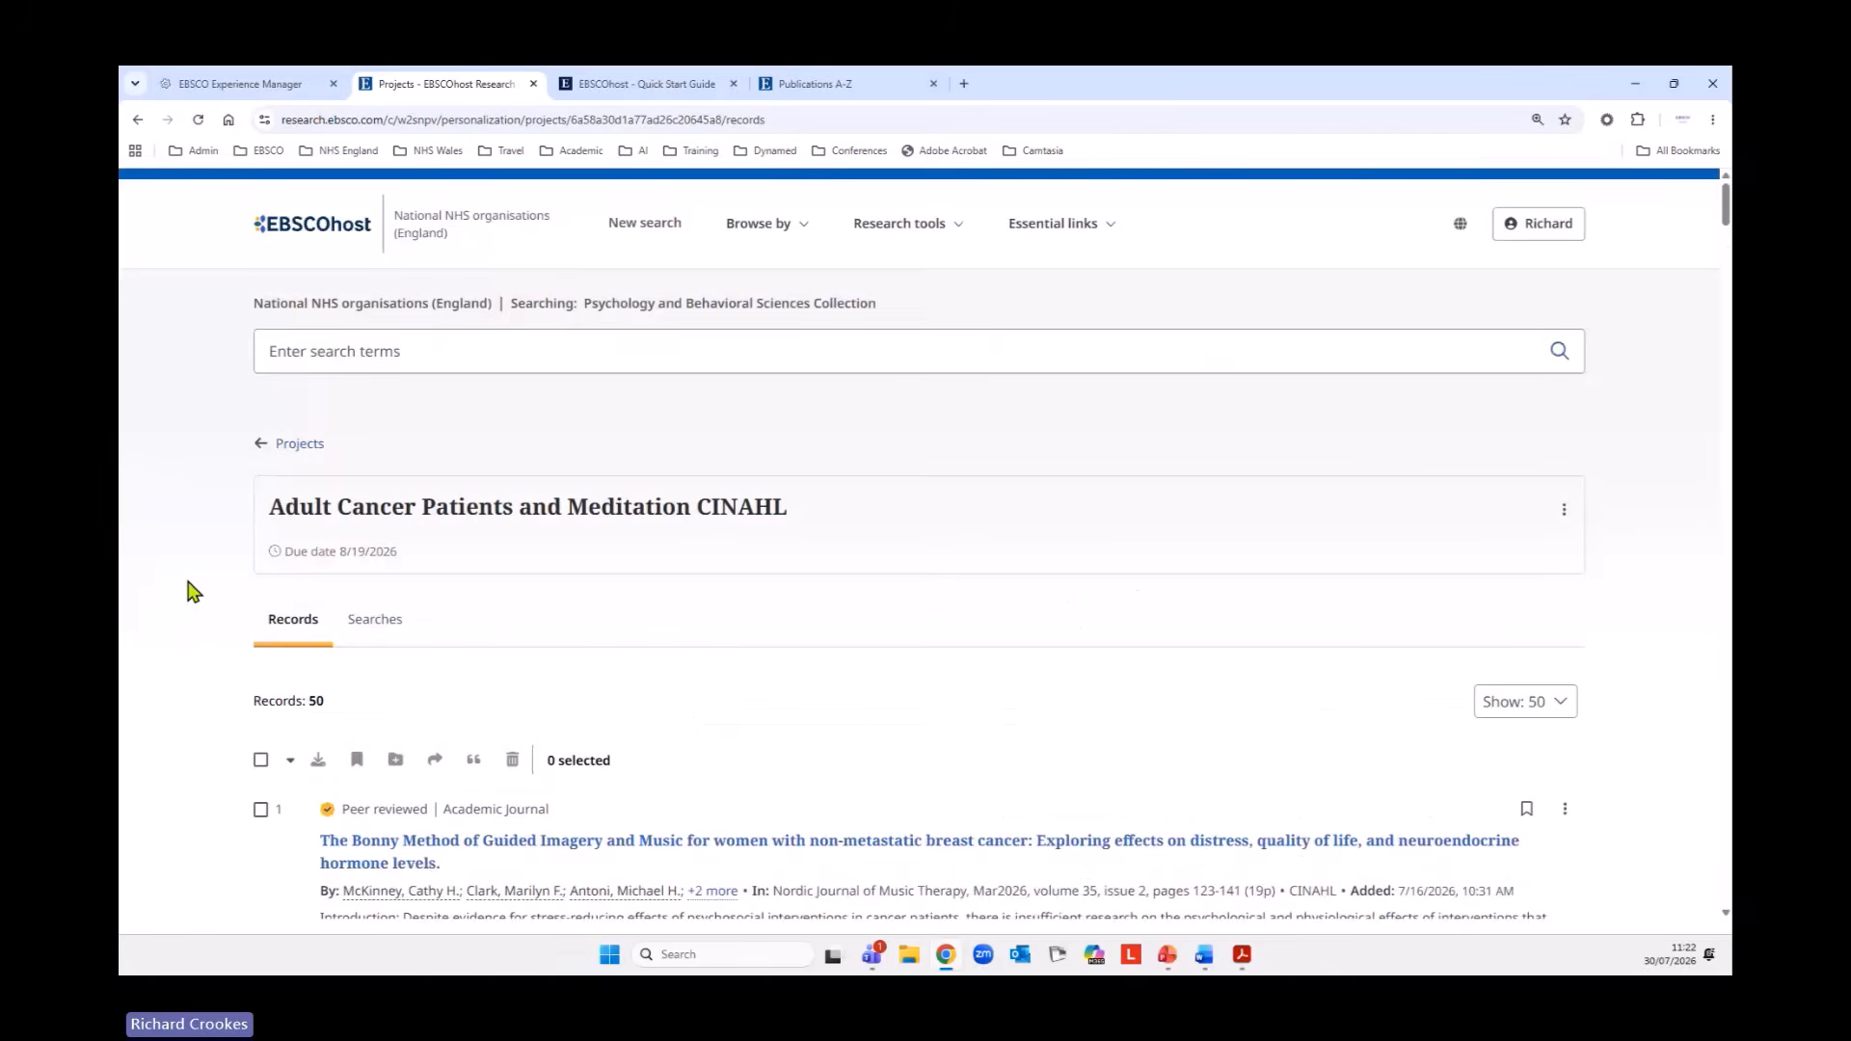
{"action": "left_click", "coordinate": [374, 622]}
{"action": "scroll", "coordinate": [258, 729], "scroll_direction": "down", "scroll_amount": 2}
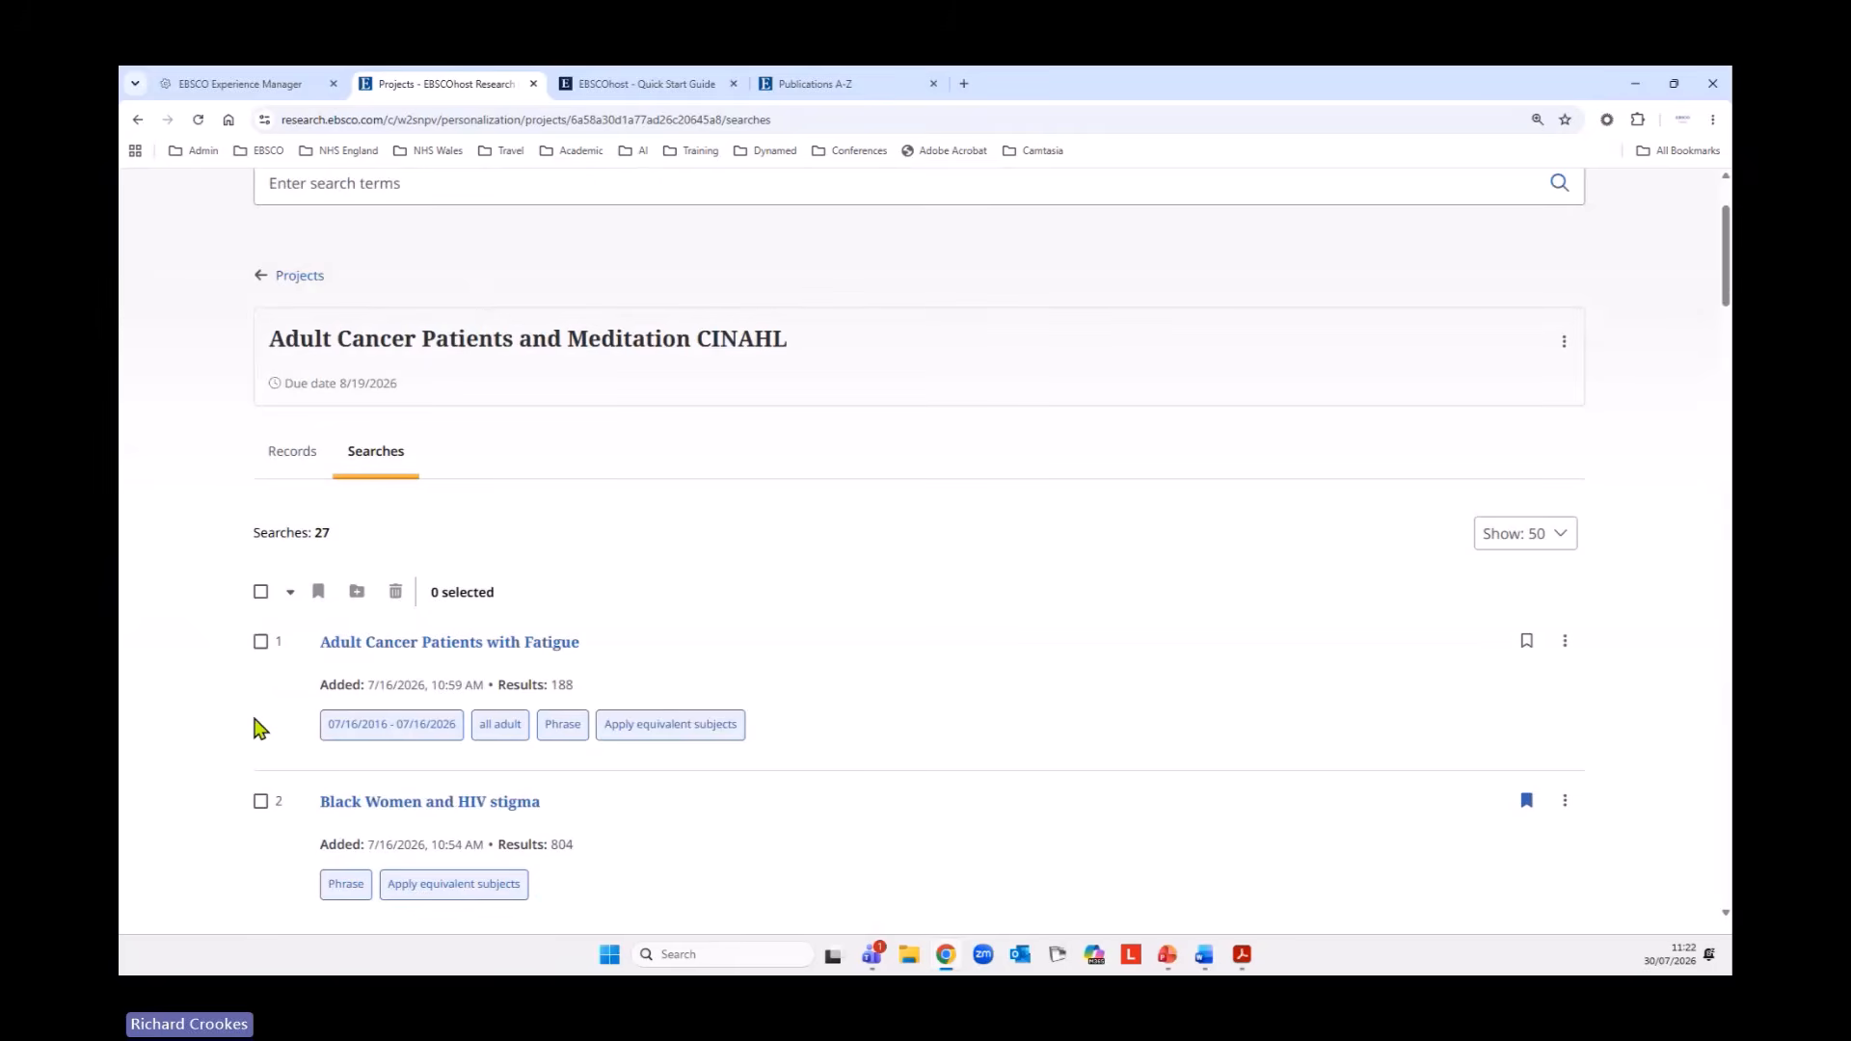
{"action": "scroll", "coordinate": [849, 702], "scroll_direction": "up", "scroll_amount": 2}
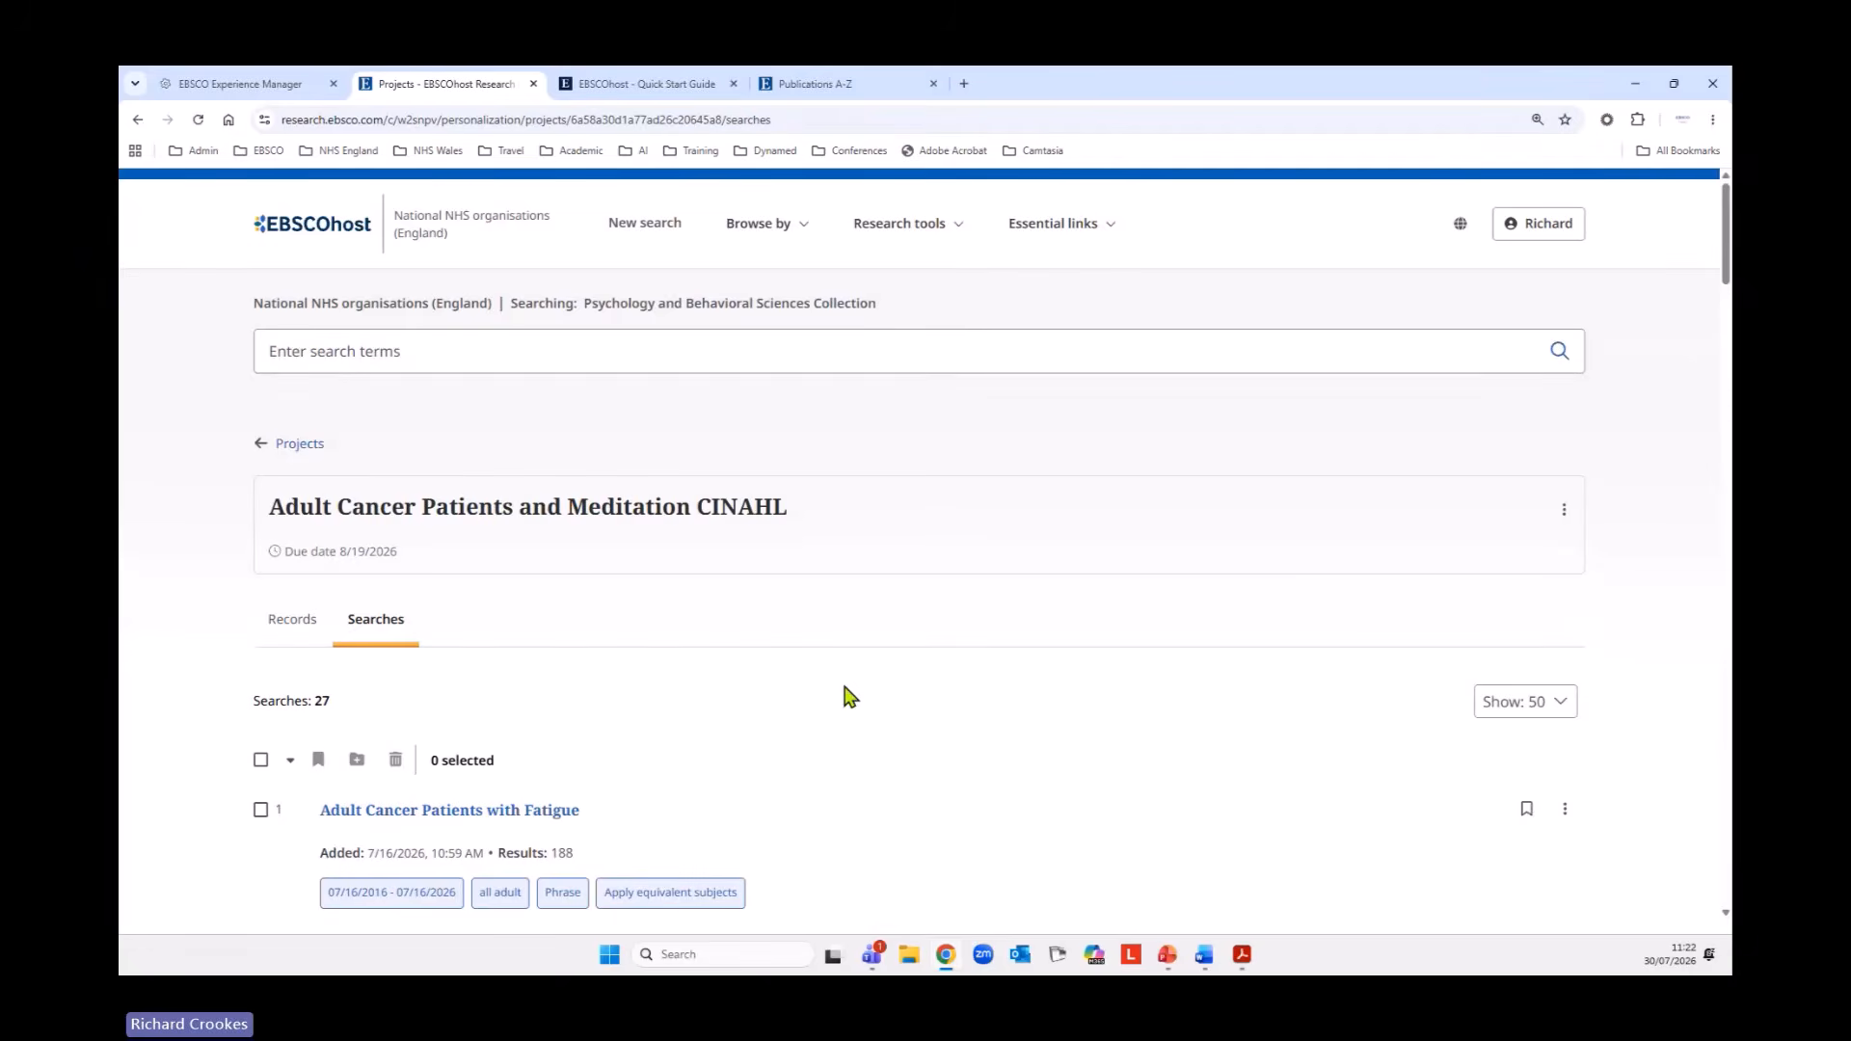
Return to the projects list and create a new project named PBSC Search CBT and FBT.
{"action": "left_click", "coordinate": [307, 446]}
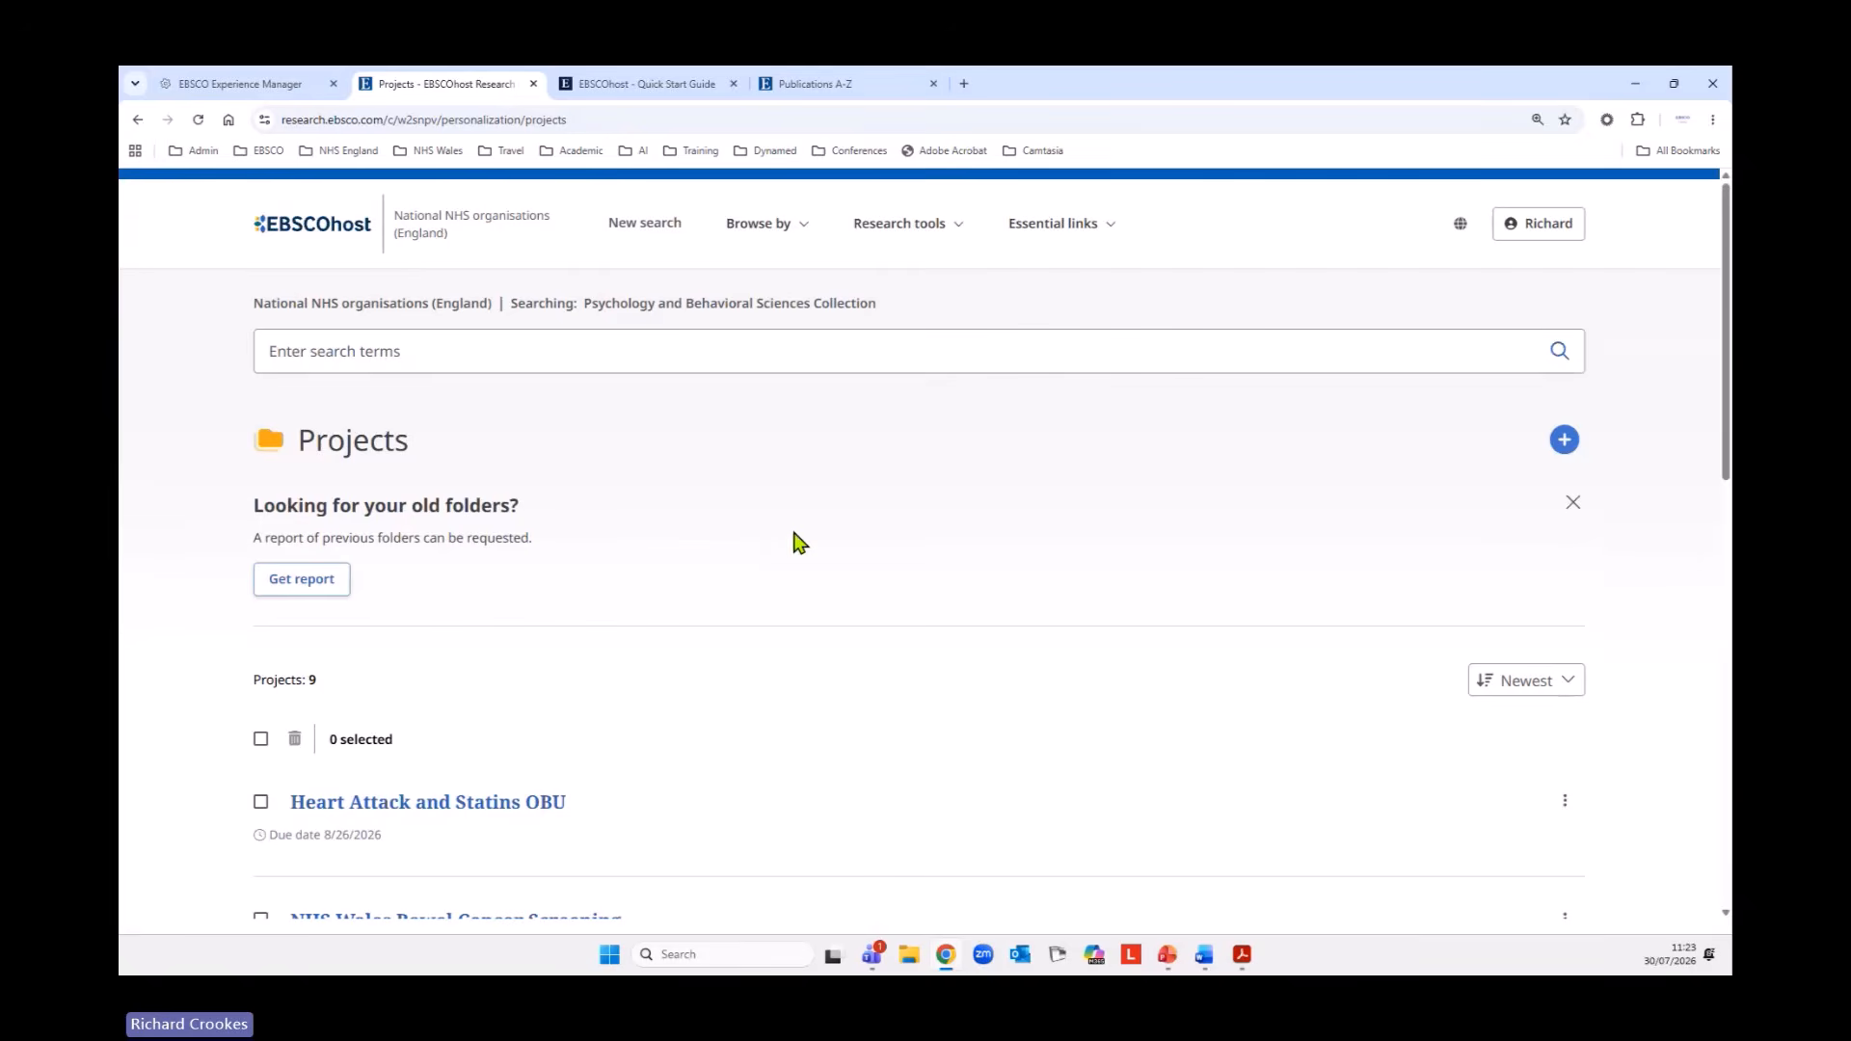
{"action": "left_click", "coordinate": [1564, 441]}
{"action": "left_click", "coordinate": [958, 416]}
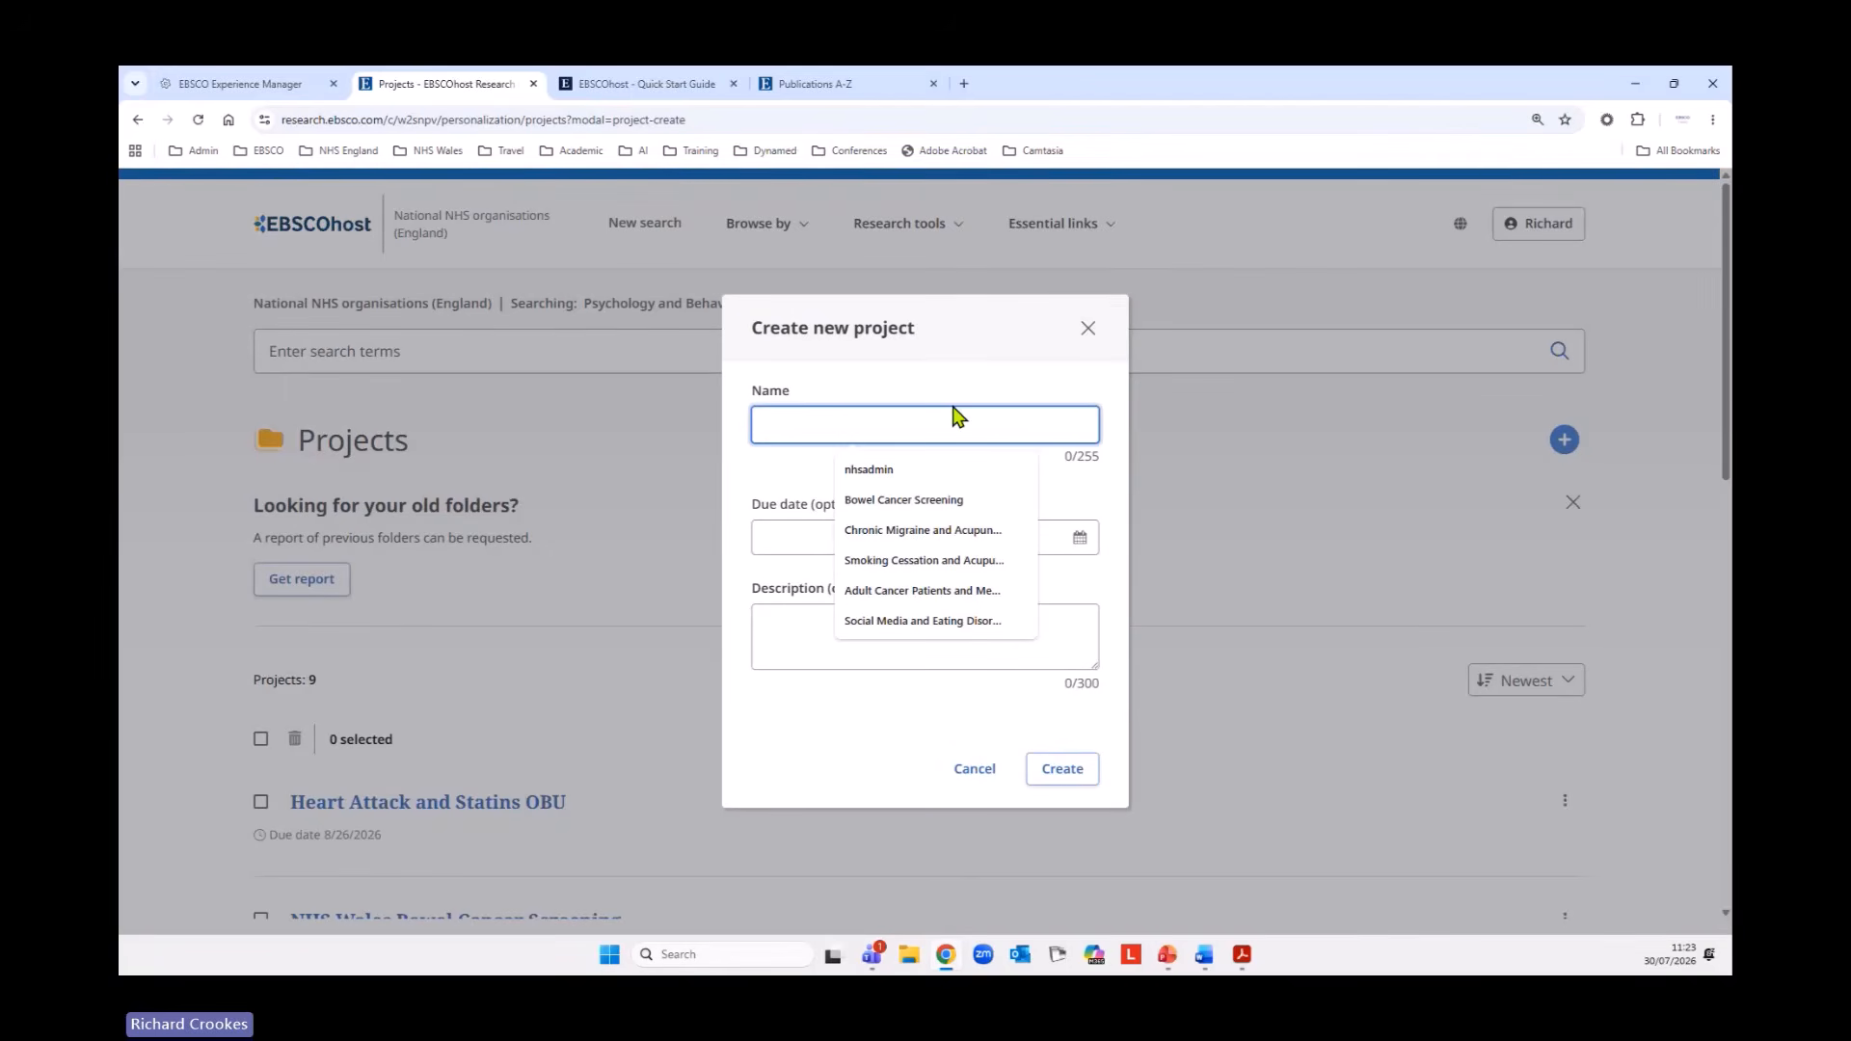
{"action": "type", "text": "PBSC S"}
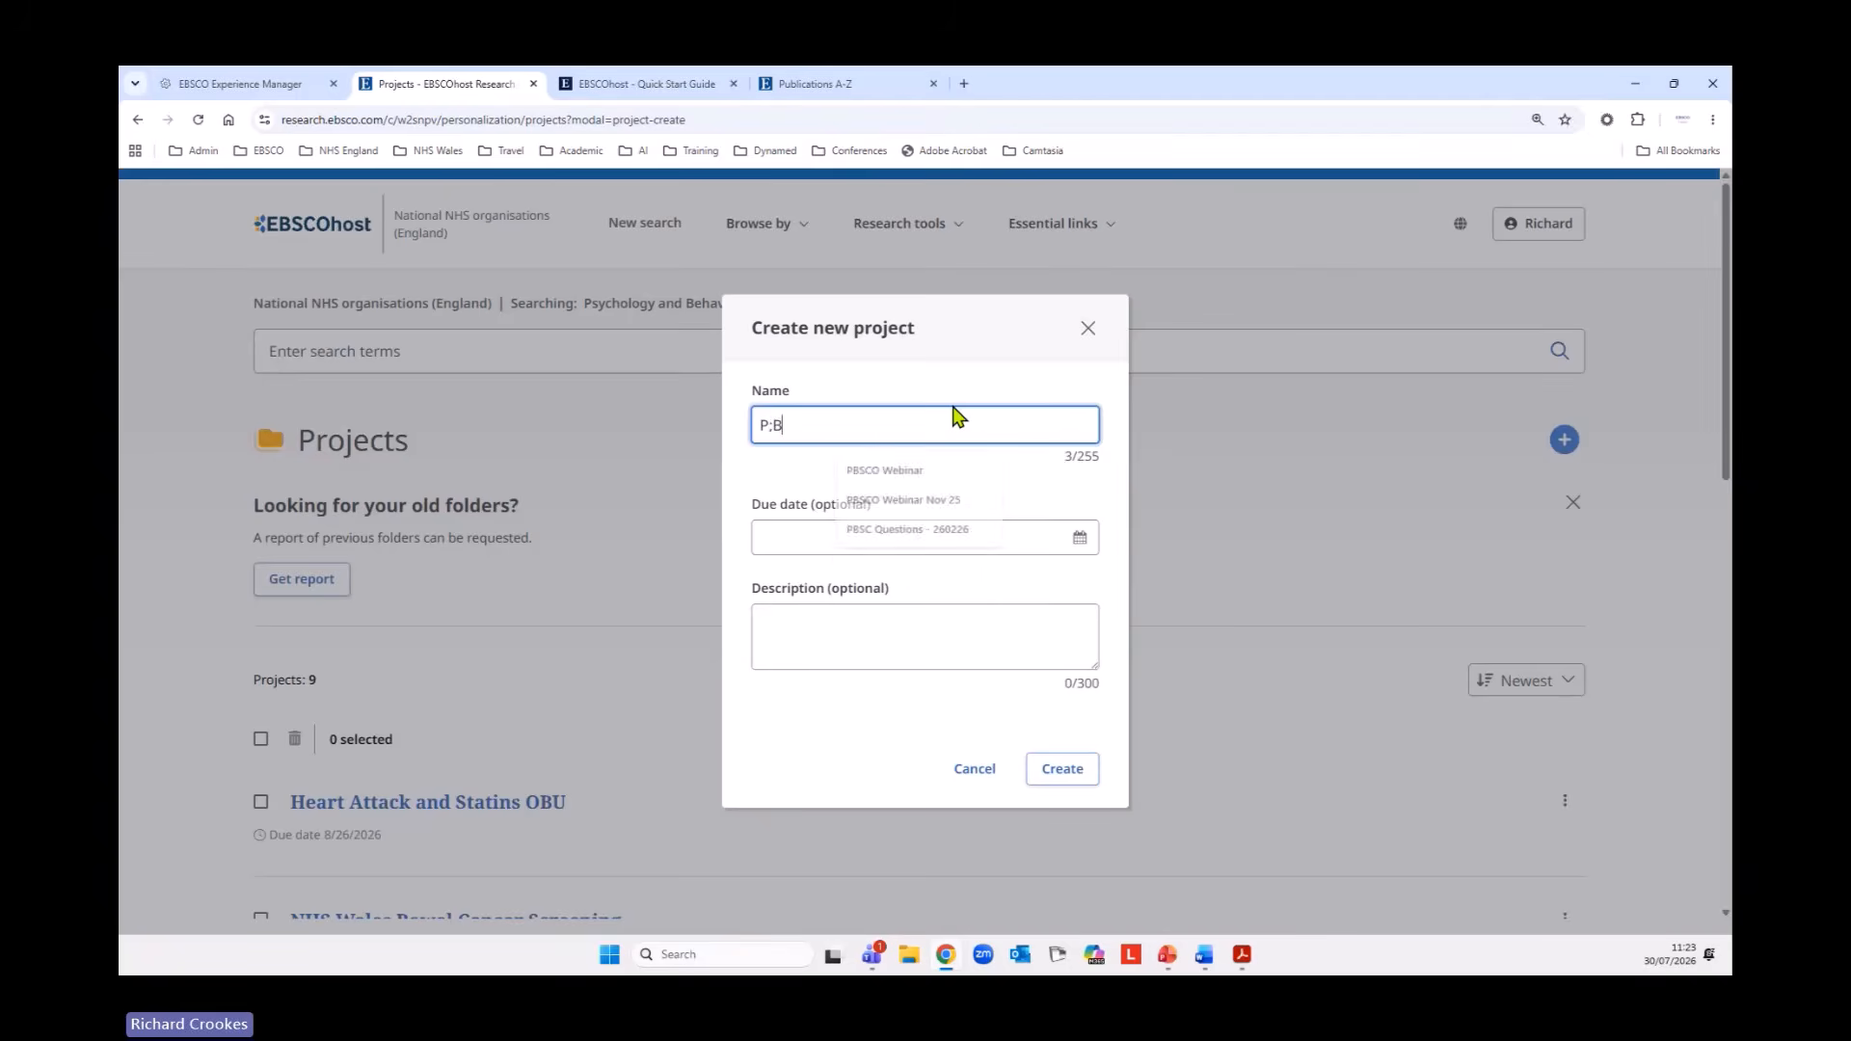
{"action": "type", "text": "e"}
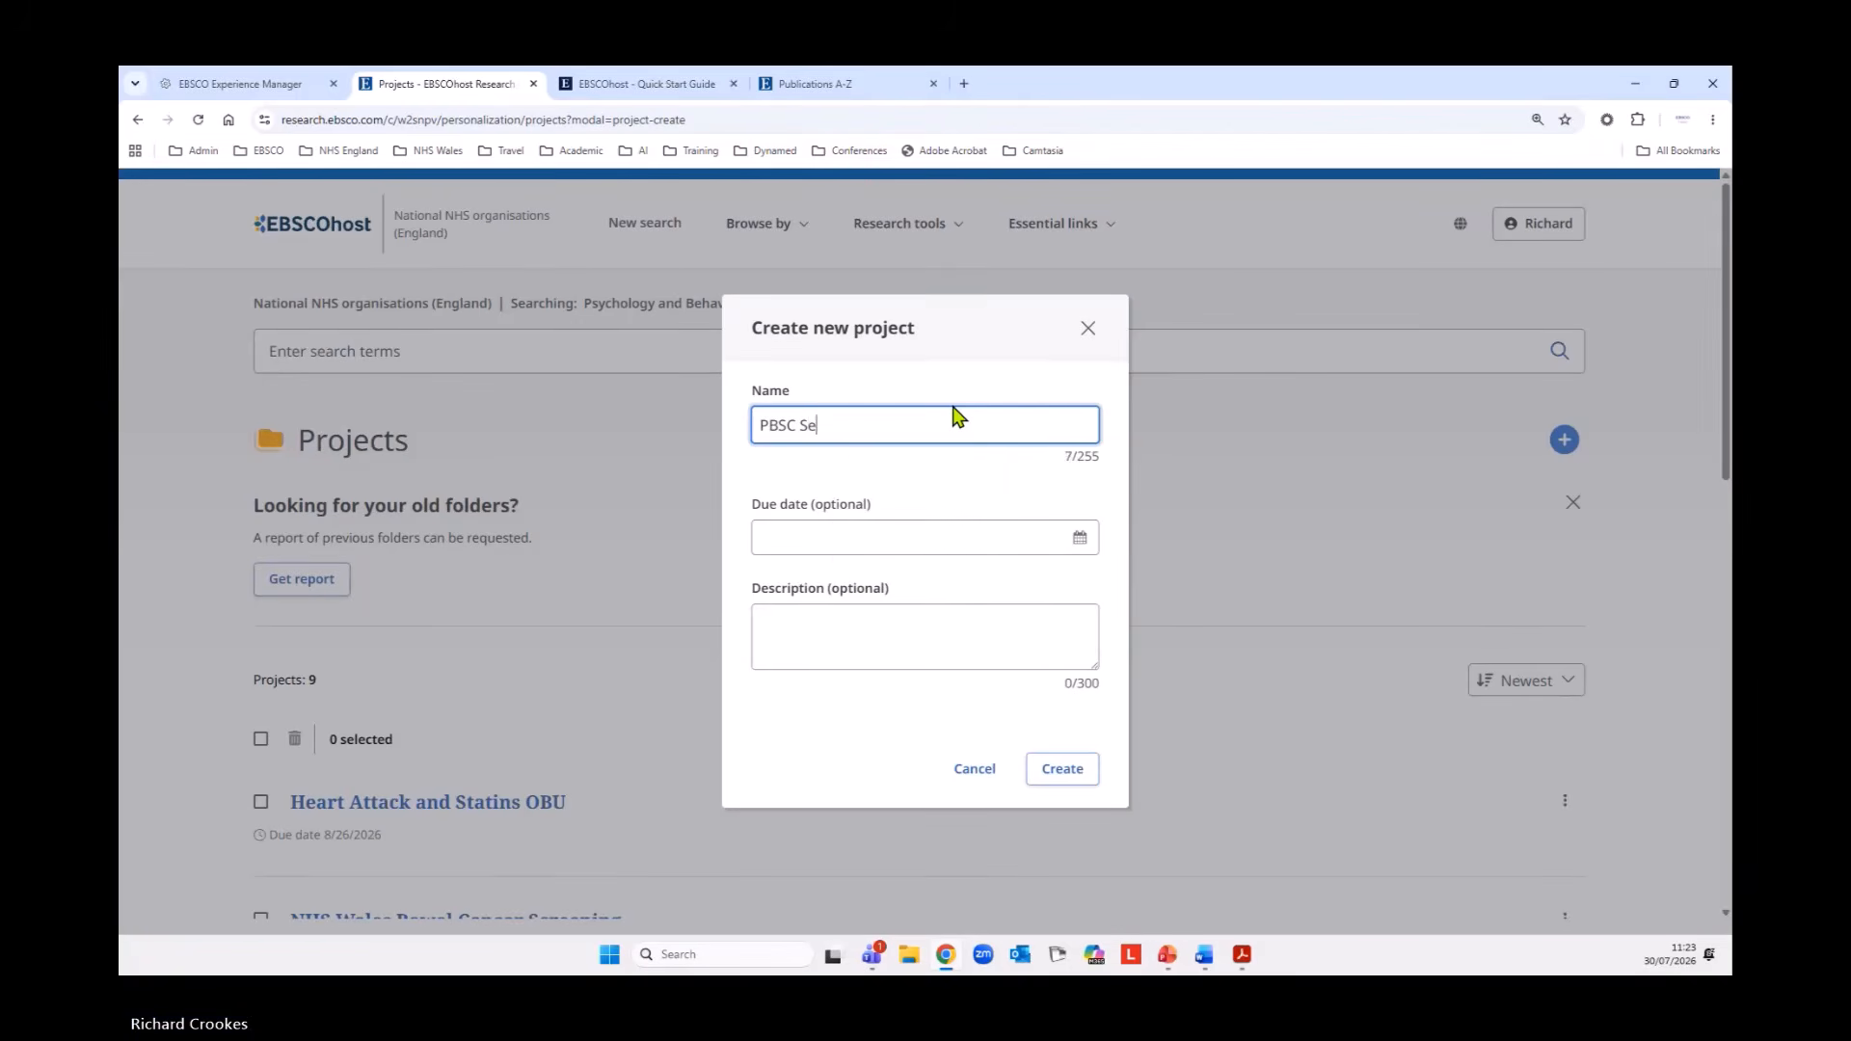
{"action": "type", "text": "arch CBT and FBT"}
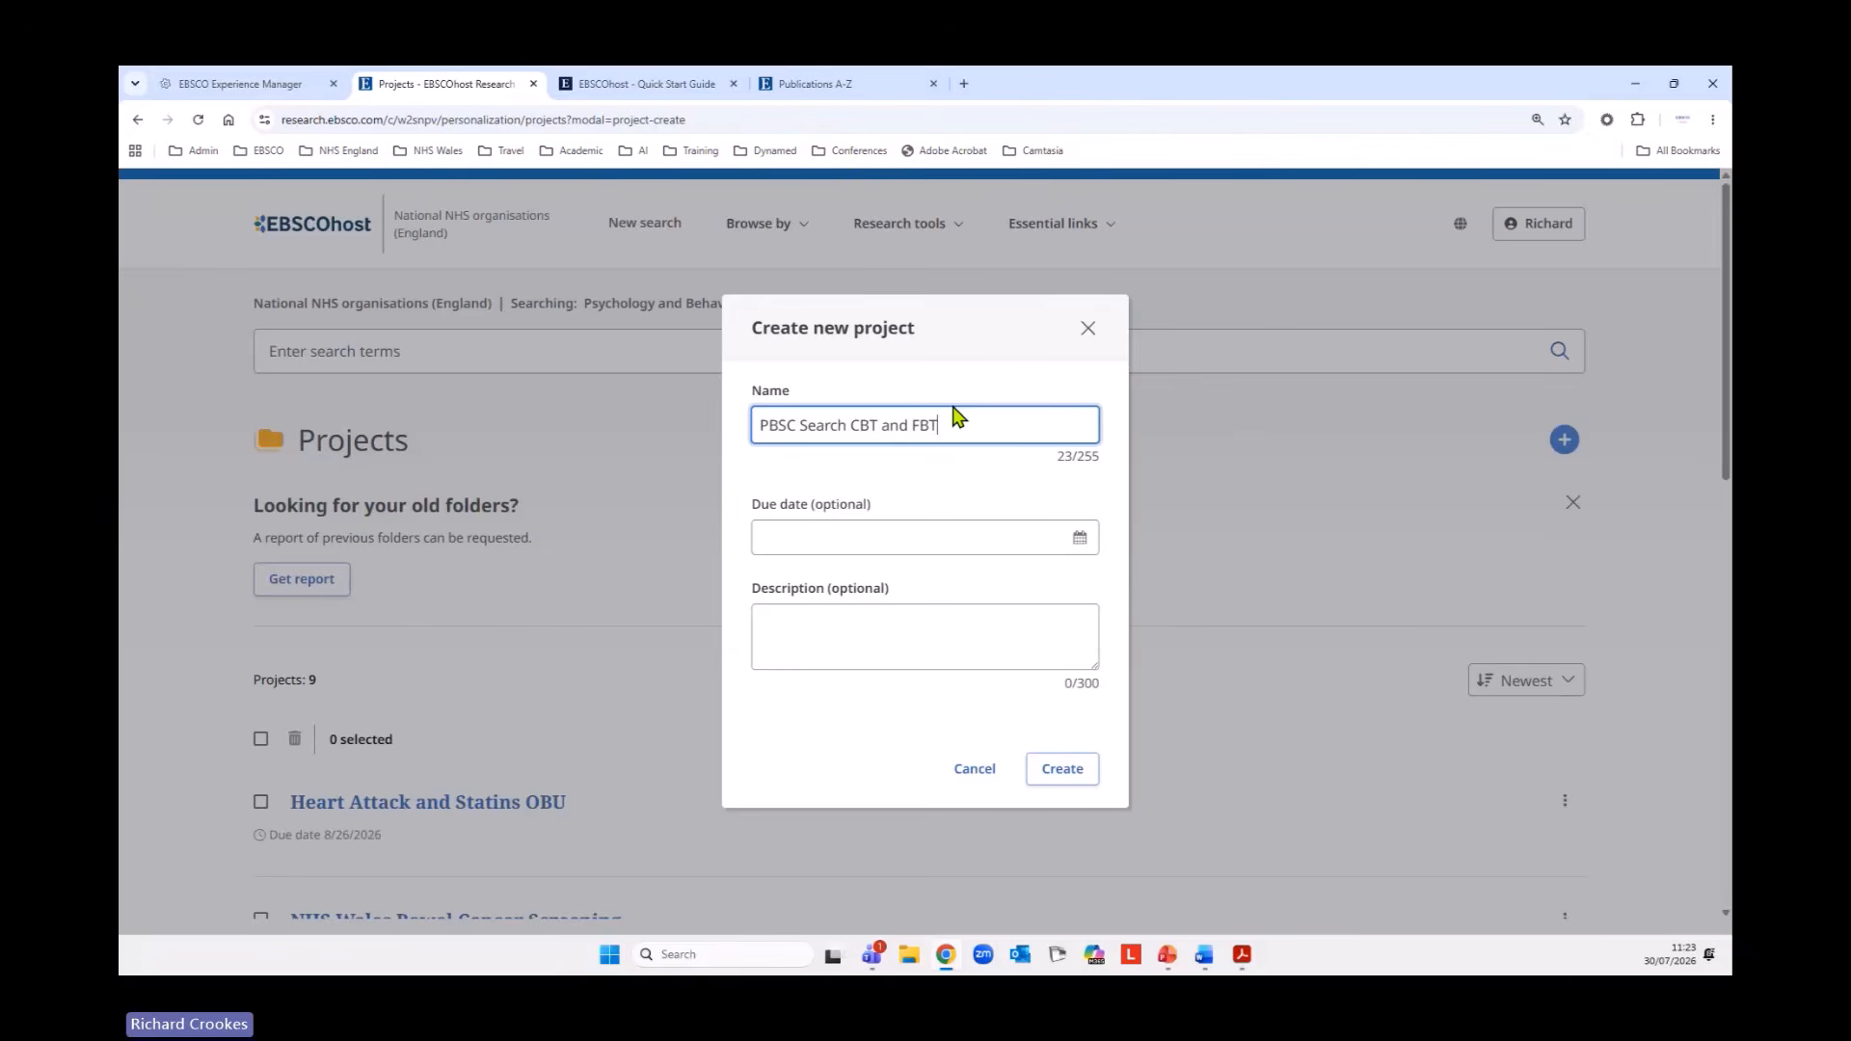
{"action": "left_click", "coordinate": [1049, 768]}
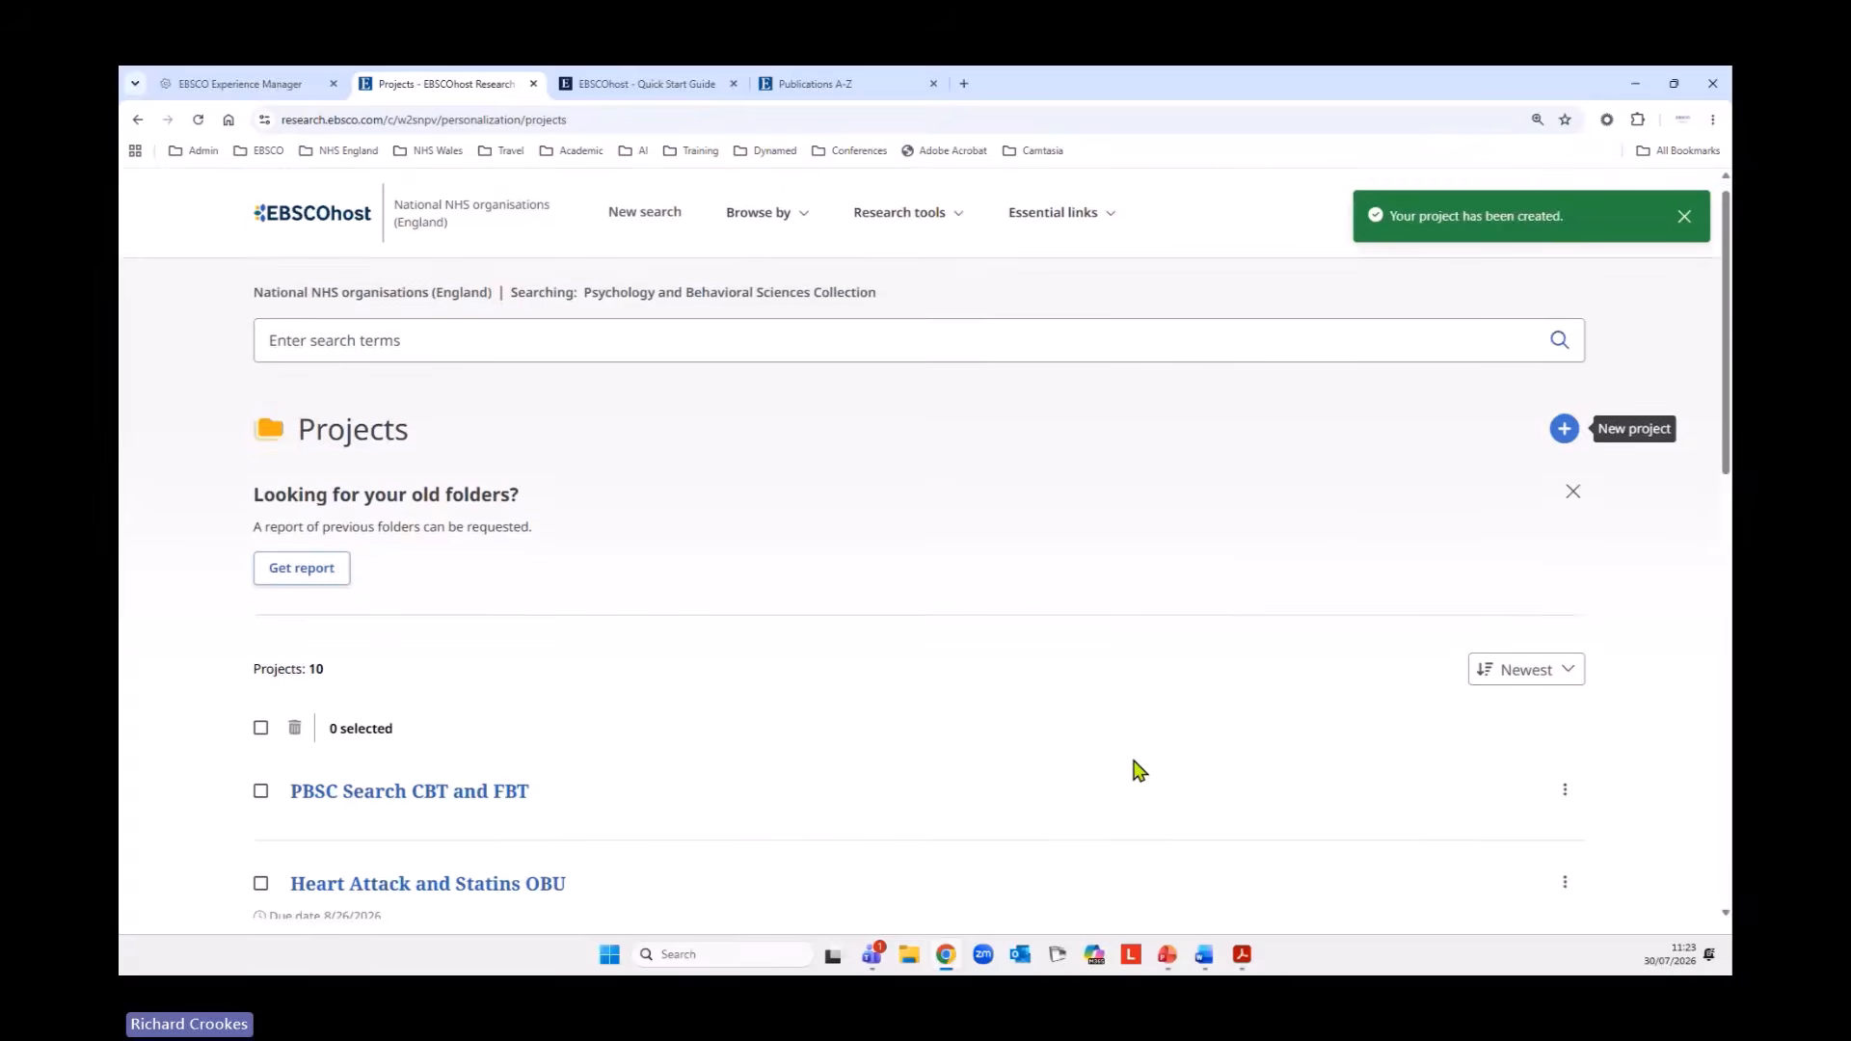
{"action": "scroll", "coordinate": [1138, 772], "scroll_direction": "down", "scroll_amount": 2}
{"action": "scroll", "coordinate": [617, 775], "scroll_direction": "up", "scroll_amount": 2}
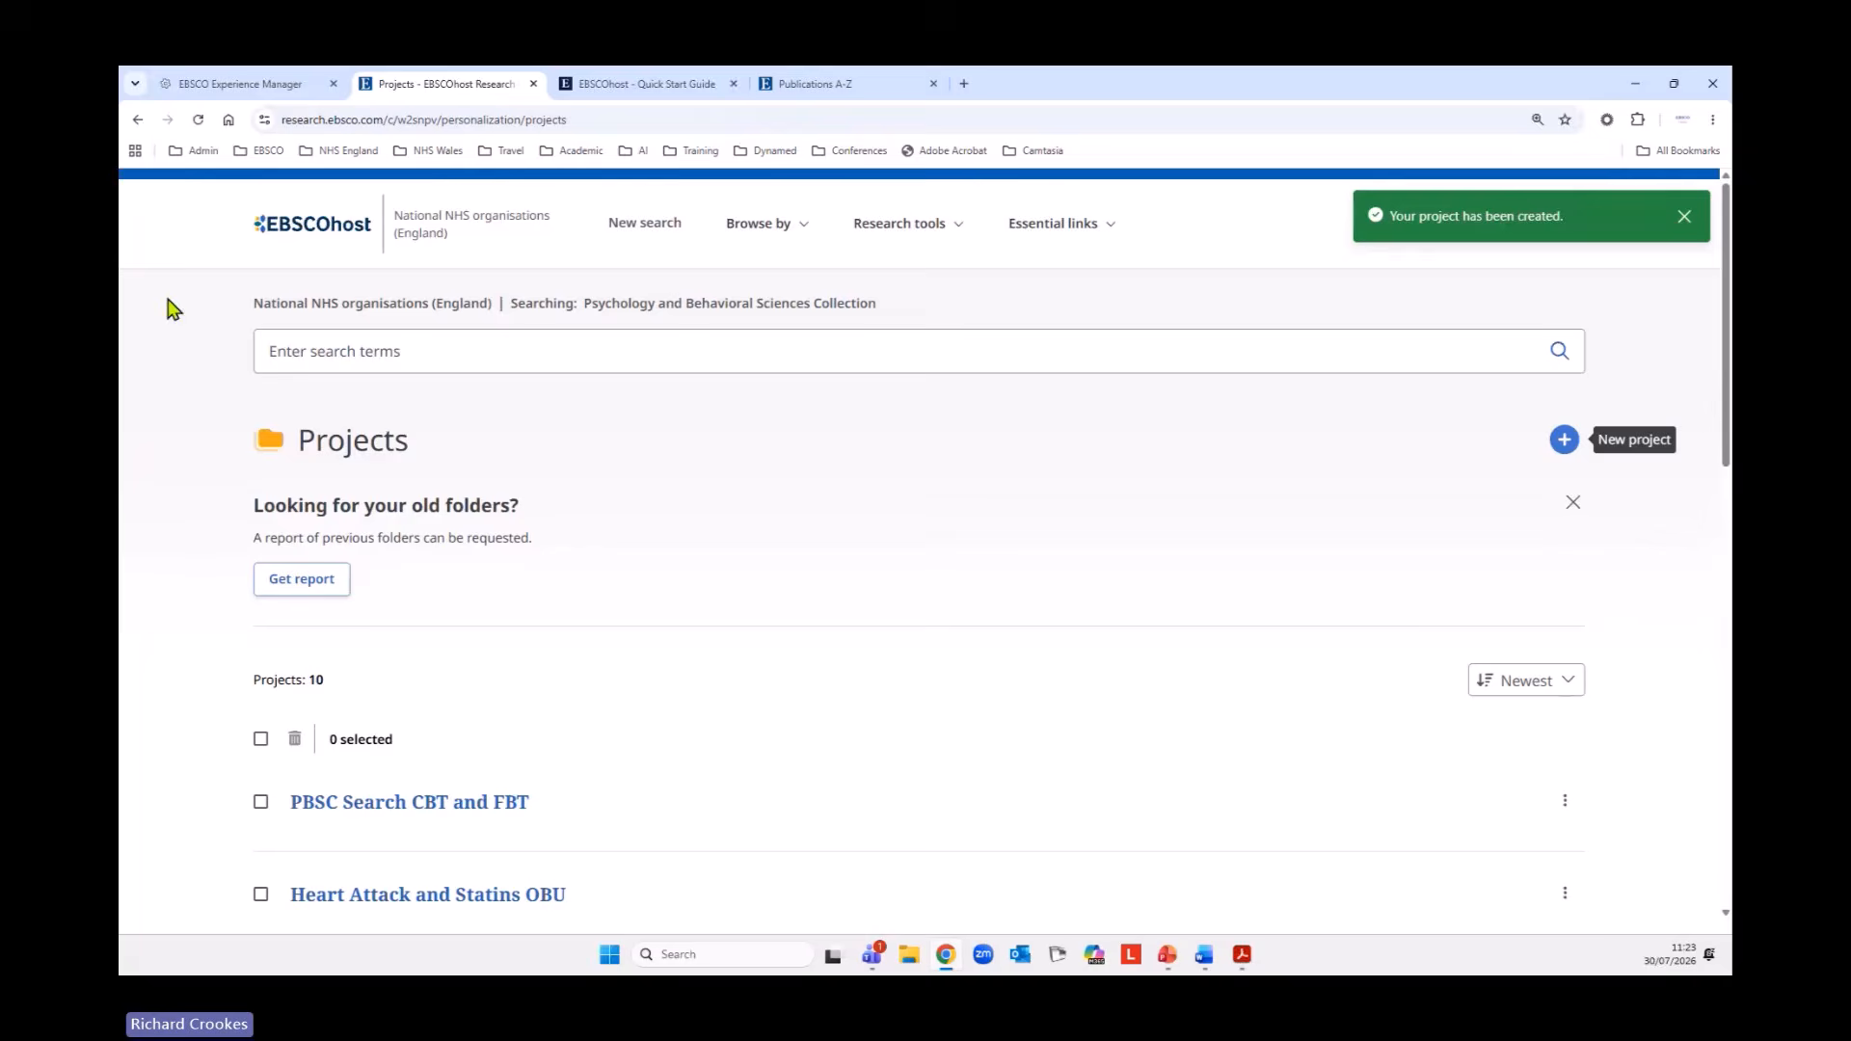
Go back from the projects list to the (S7) AND (S10) AND (S13) search results.
{"action": "right_click", "coordinate": [138, 119]}
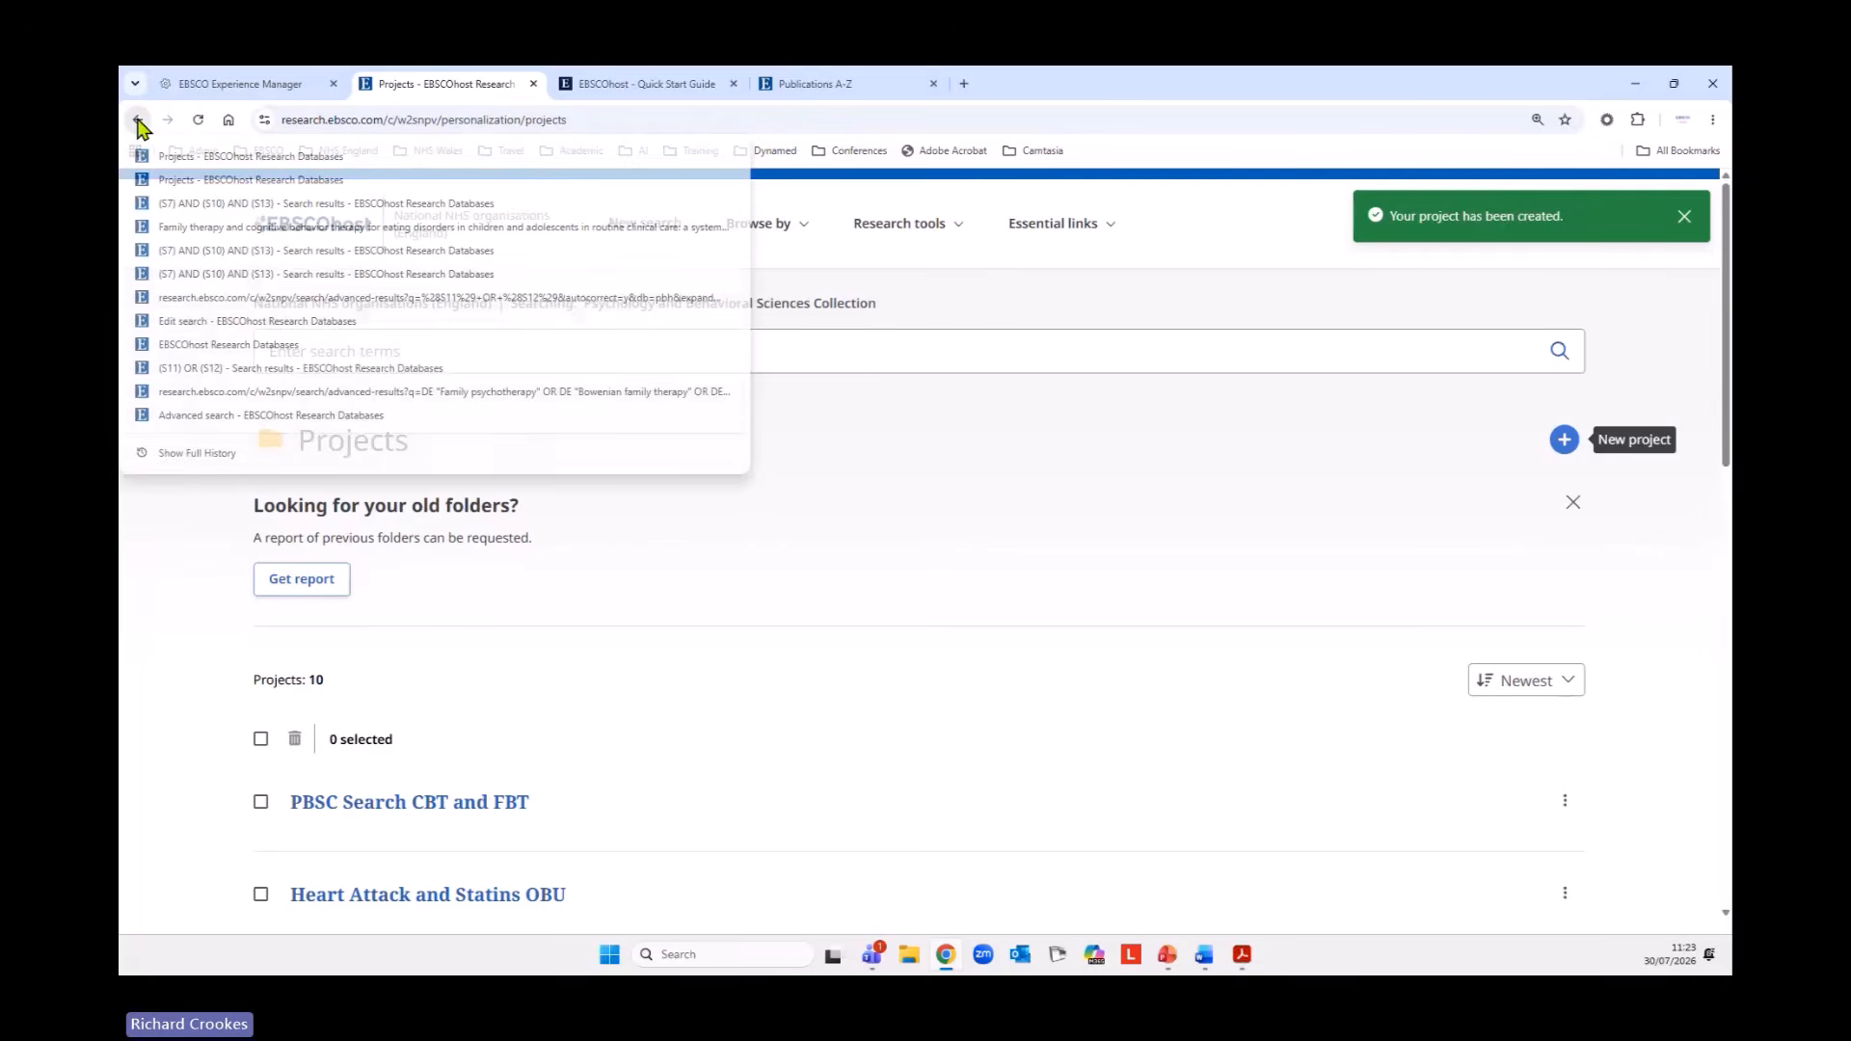
{"action": "left_click", "coordinate": [196, 206]}
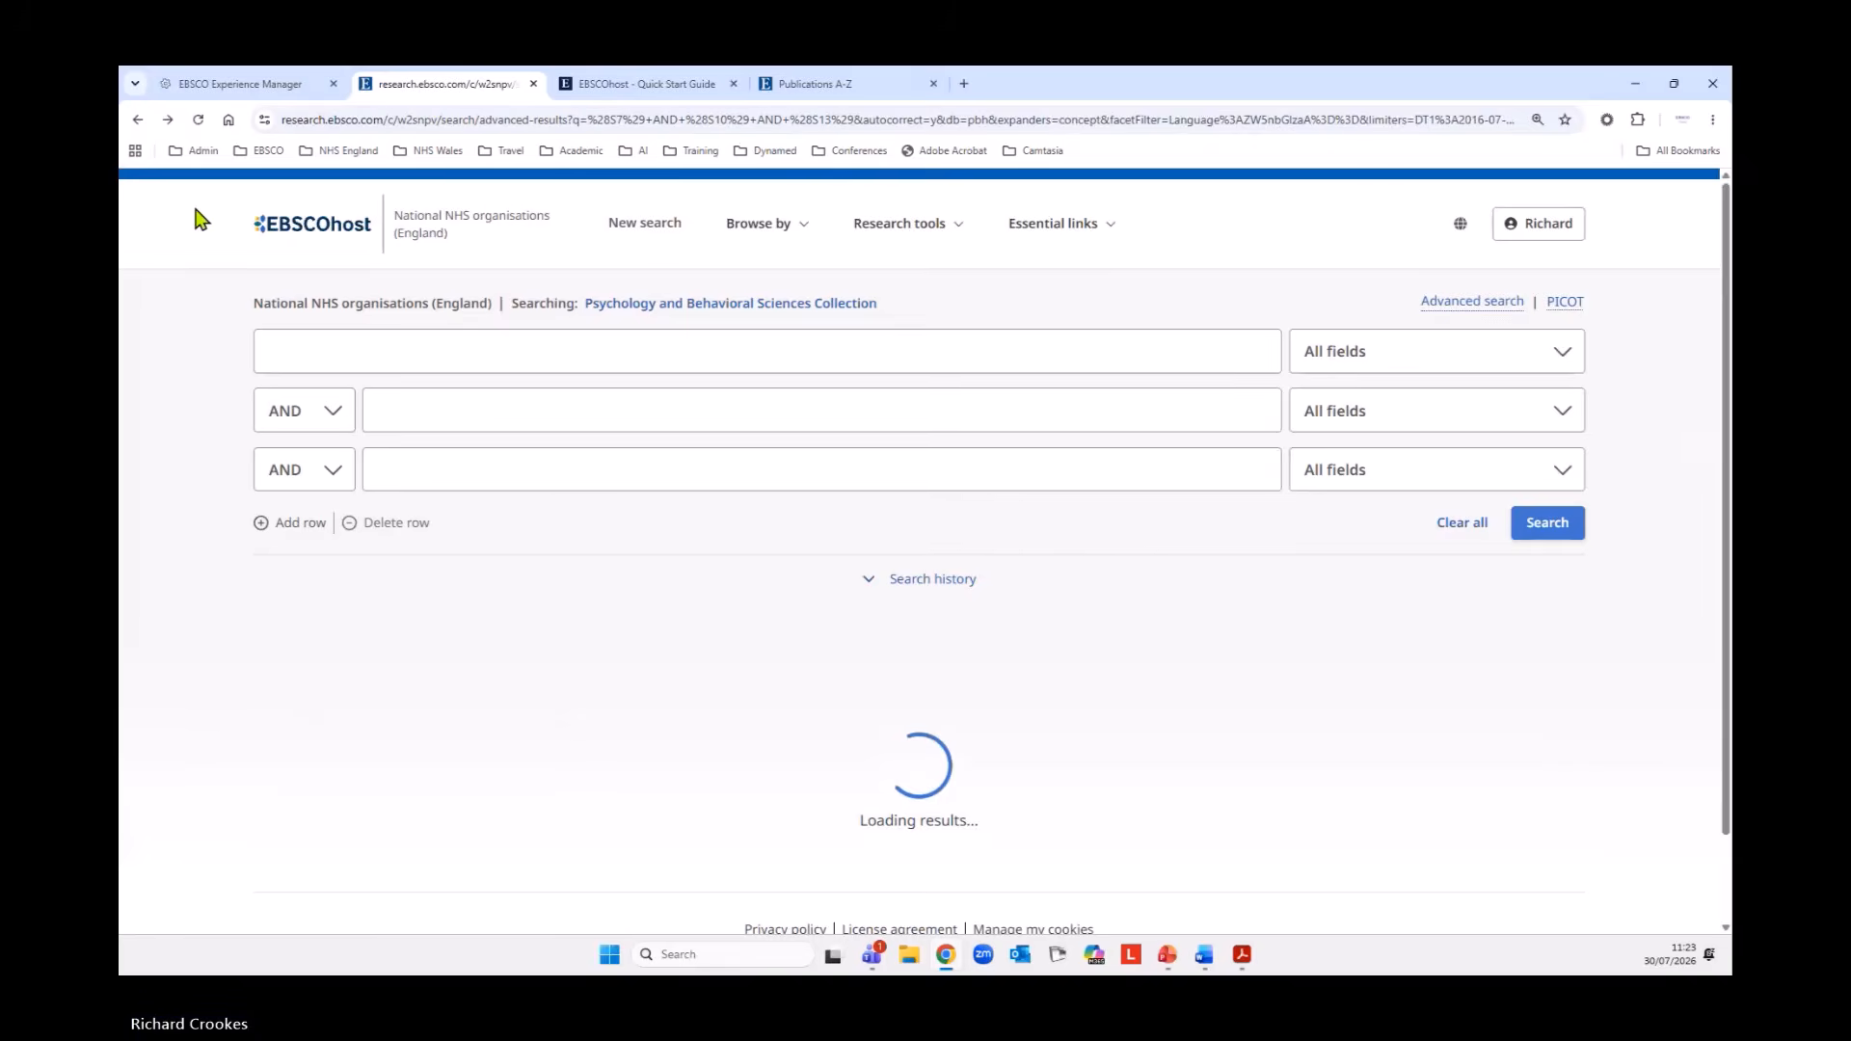
{"action": "scroll", "coordinate": [887, 484], "scroll_direction": "down", "scroll_amount": 10}
{"action": "scroll", "coordinate": [992, 529], "scroll_direction": "up", "scroll_amount": 9}
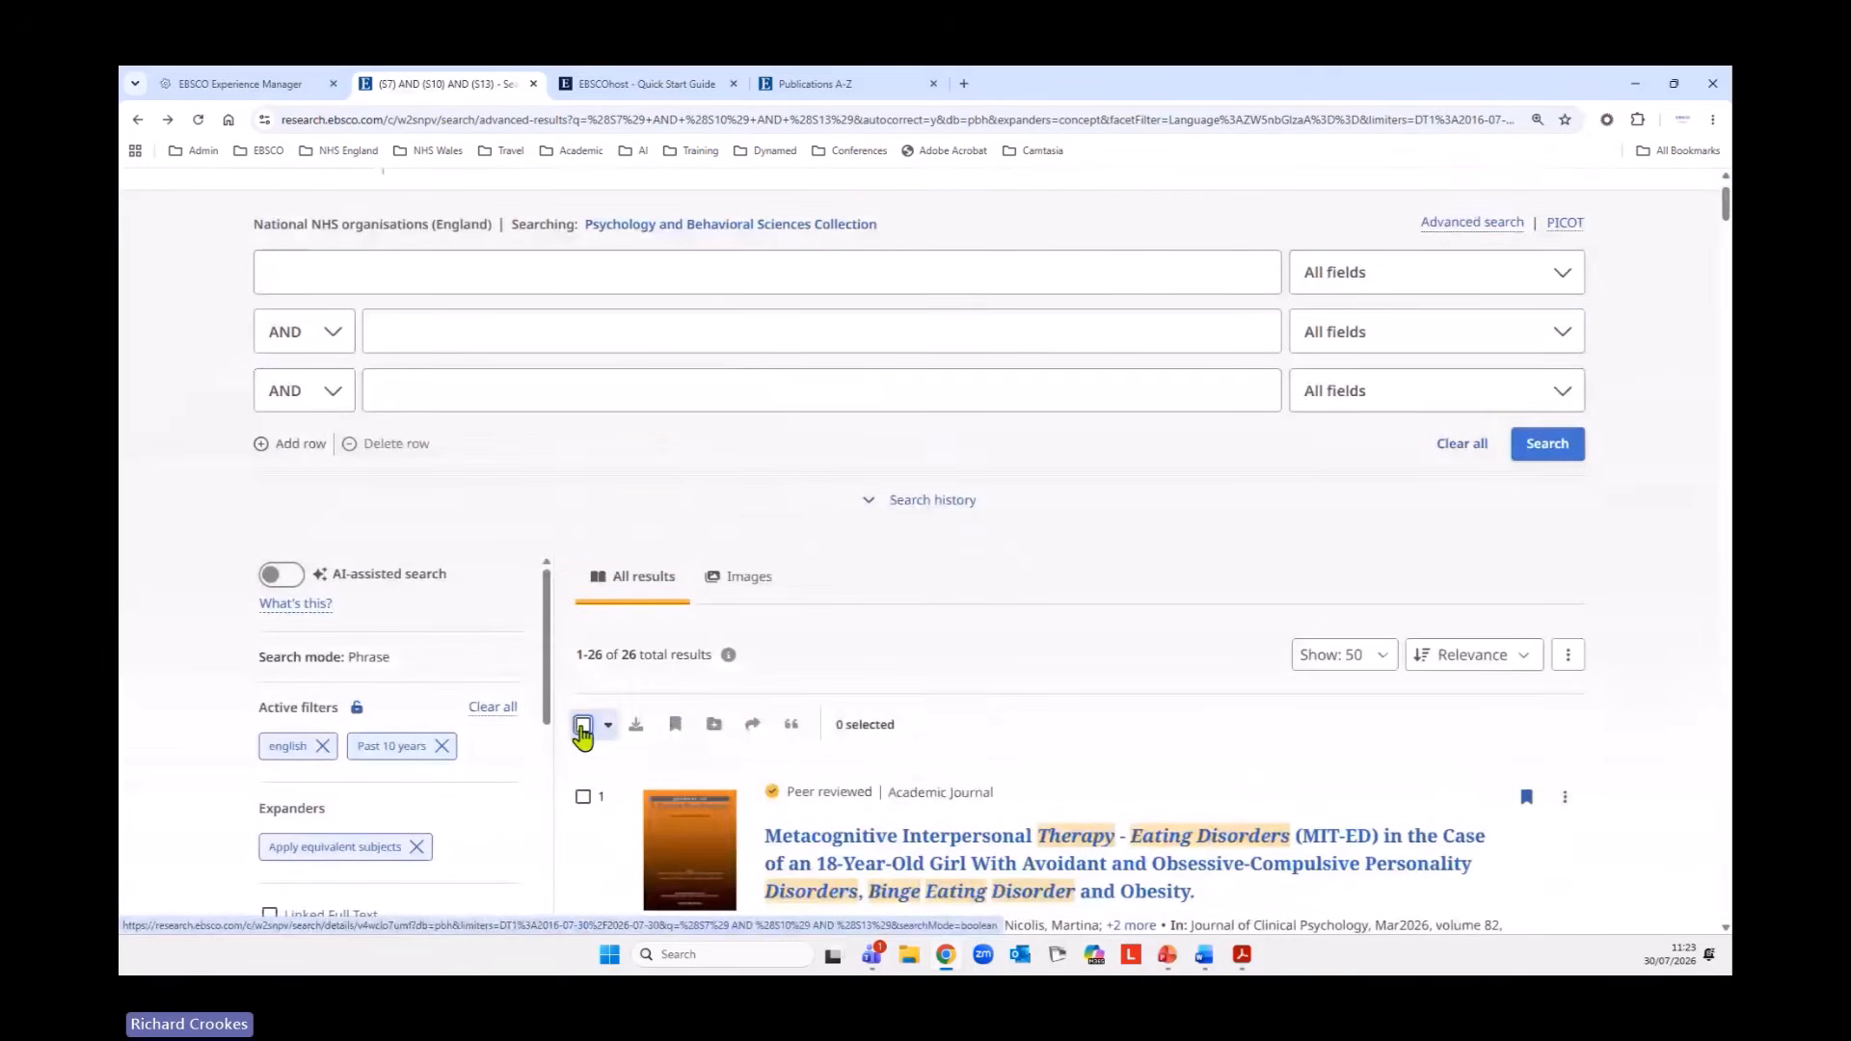
Select all results on the page and add them to the PBSC Search CBT and FBT project.
{"action": "left_click", "coordinate": [583, 724]}
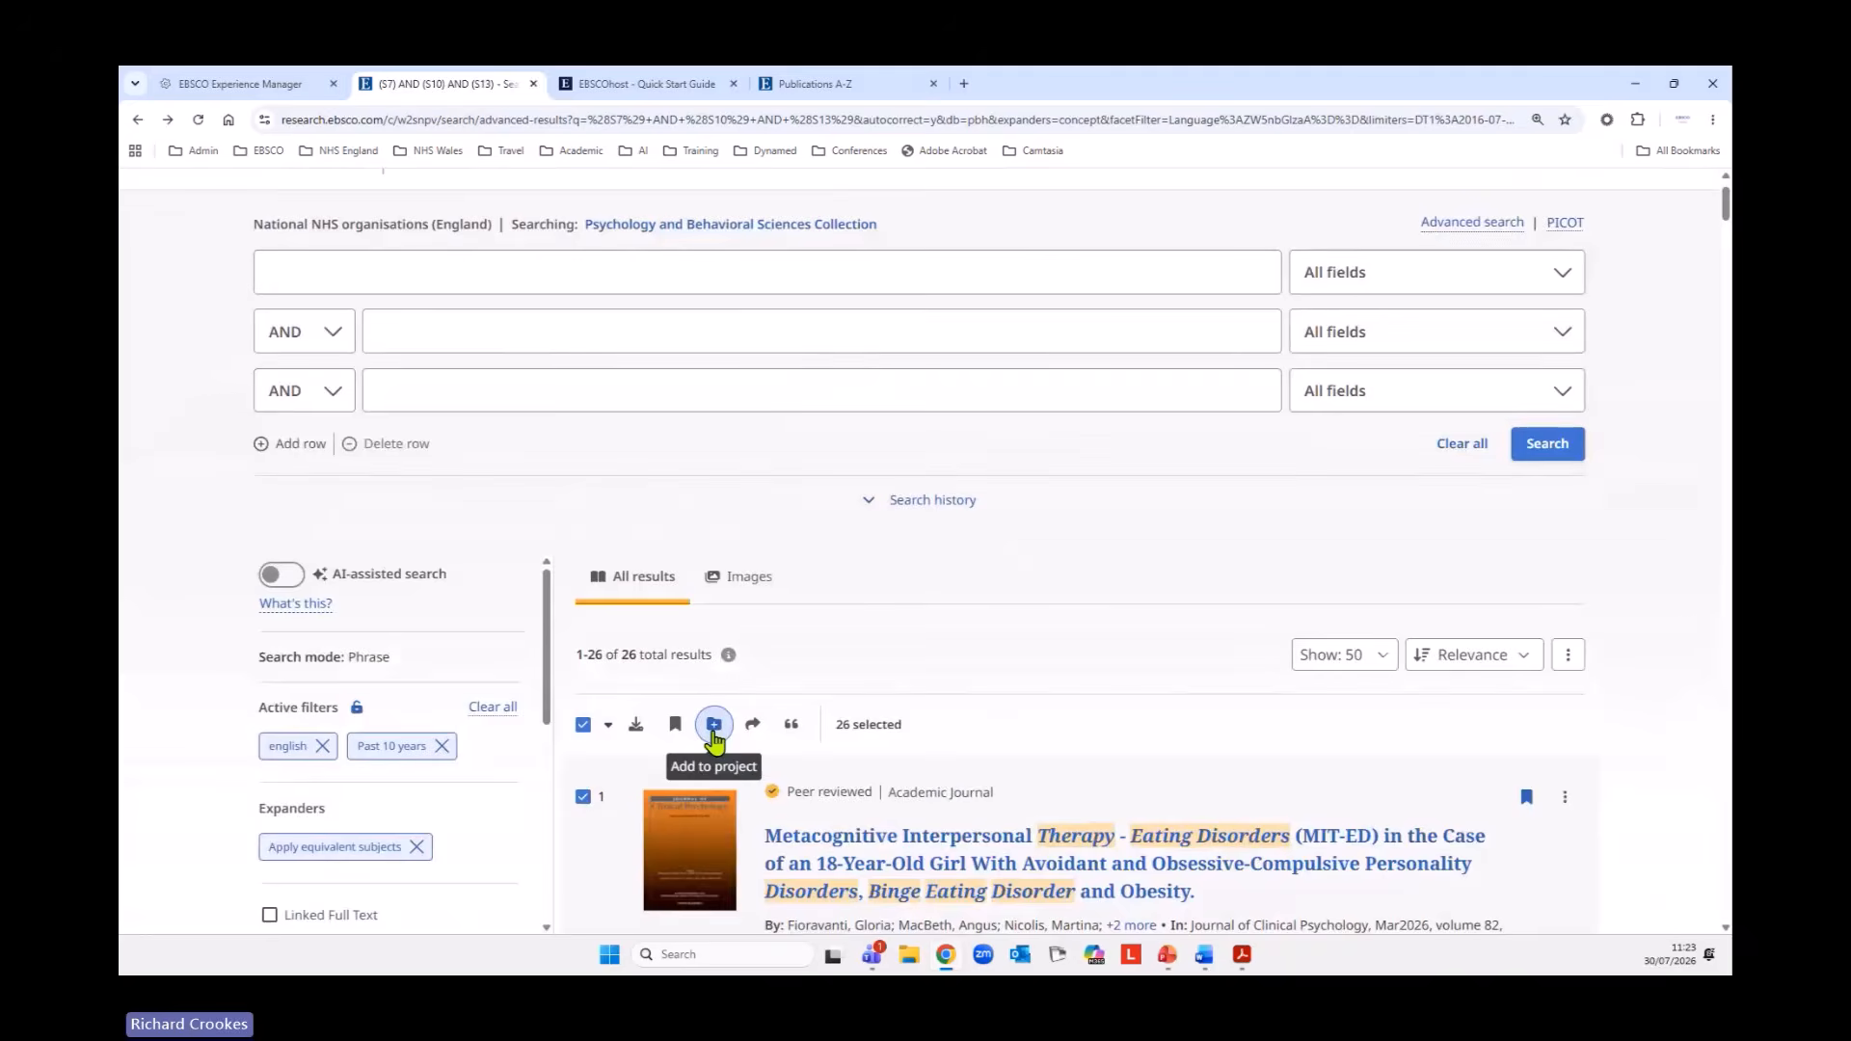
{"action": "left_click", "coordinate": [713, 734]}
{"action": "left_click", "coordinate": [887, 565]}
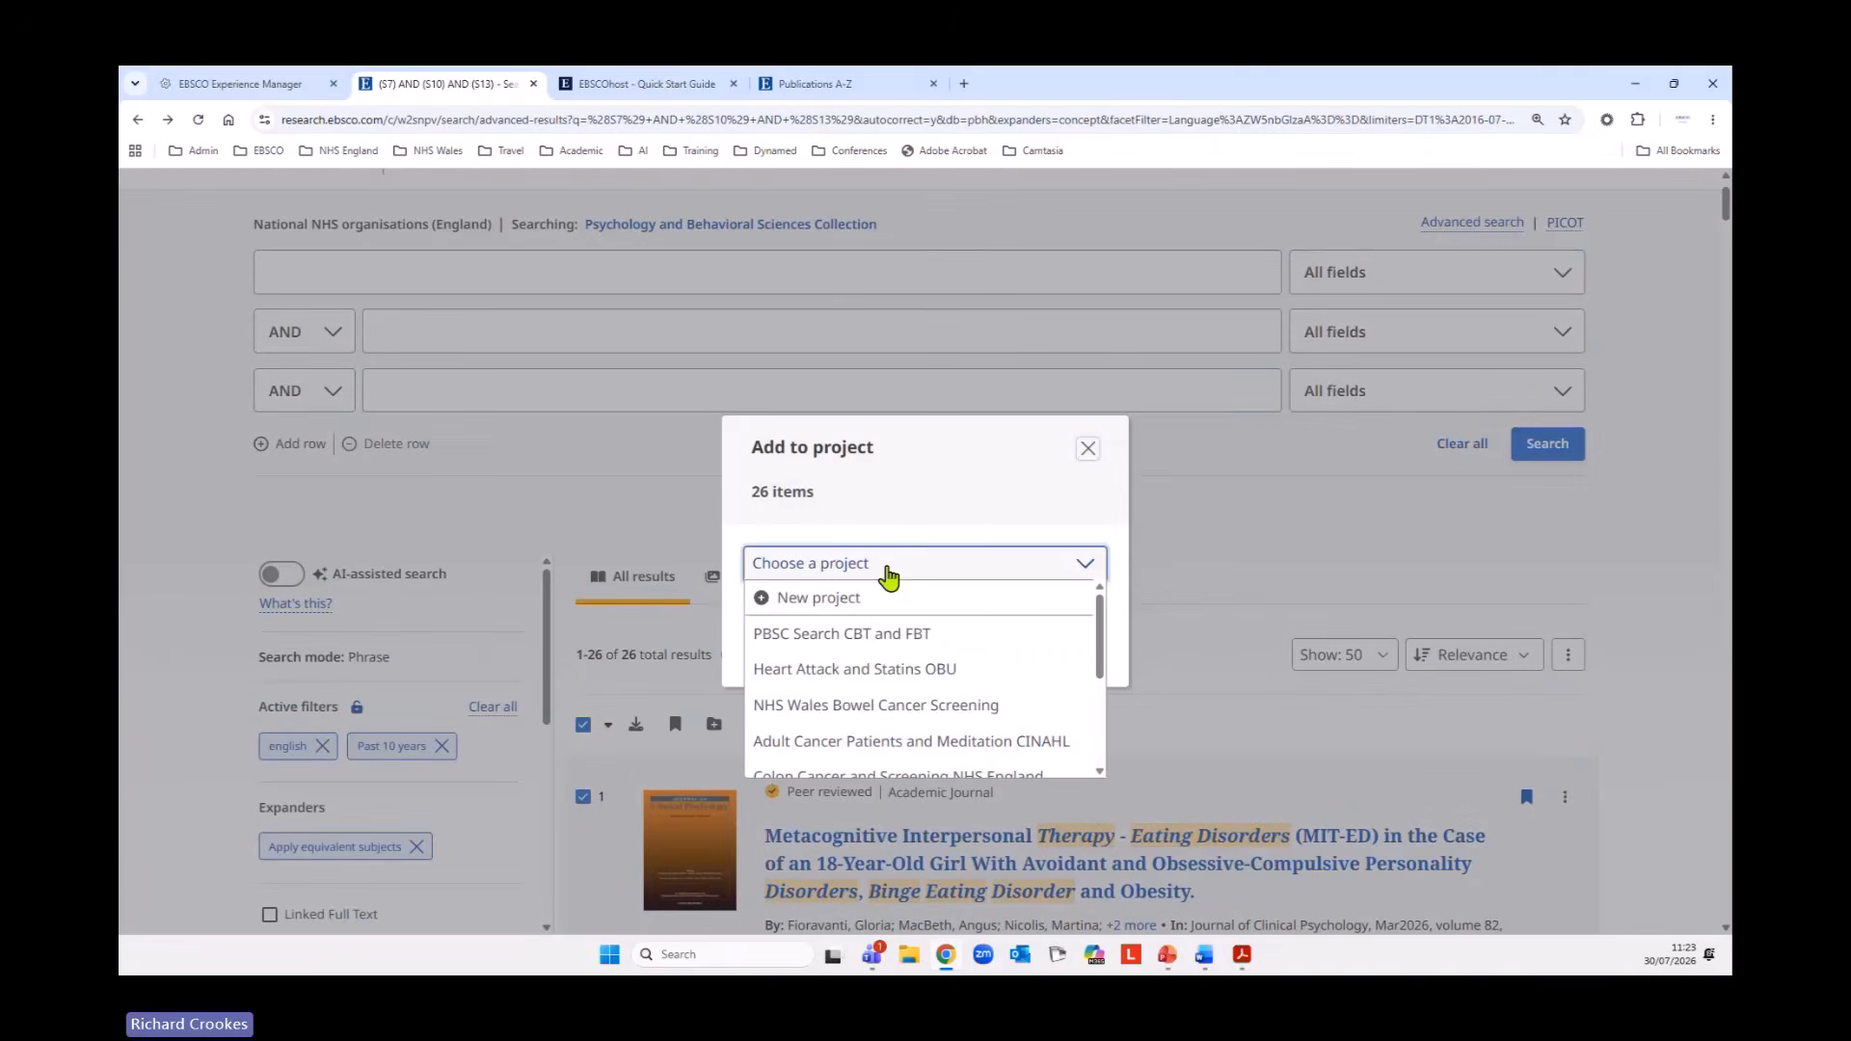
{"action": "left_click", "coordinate": [835, 635]}
{"action": "left_click", "coordinate": [1035, 653]}
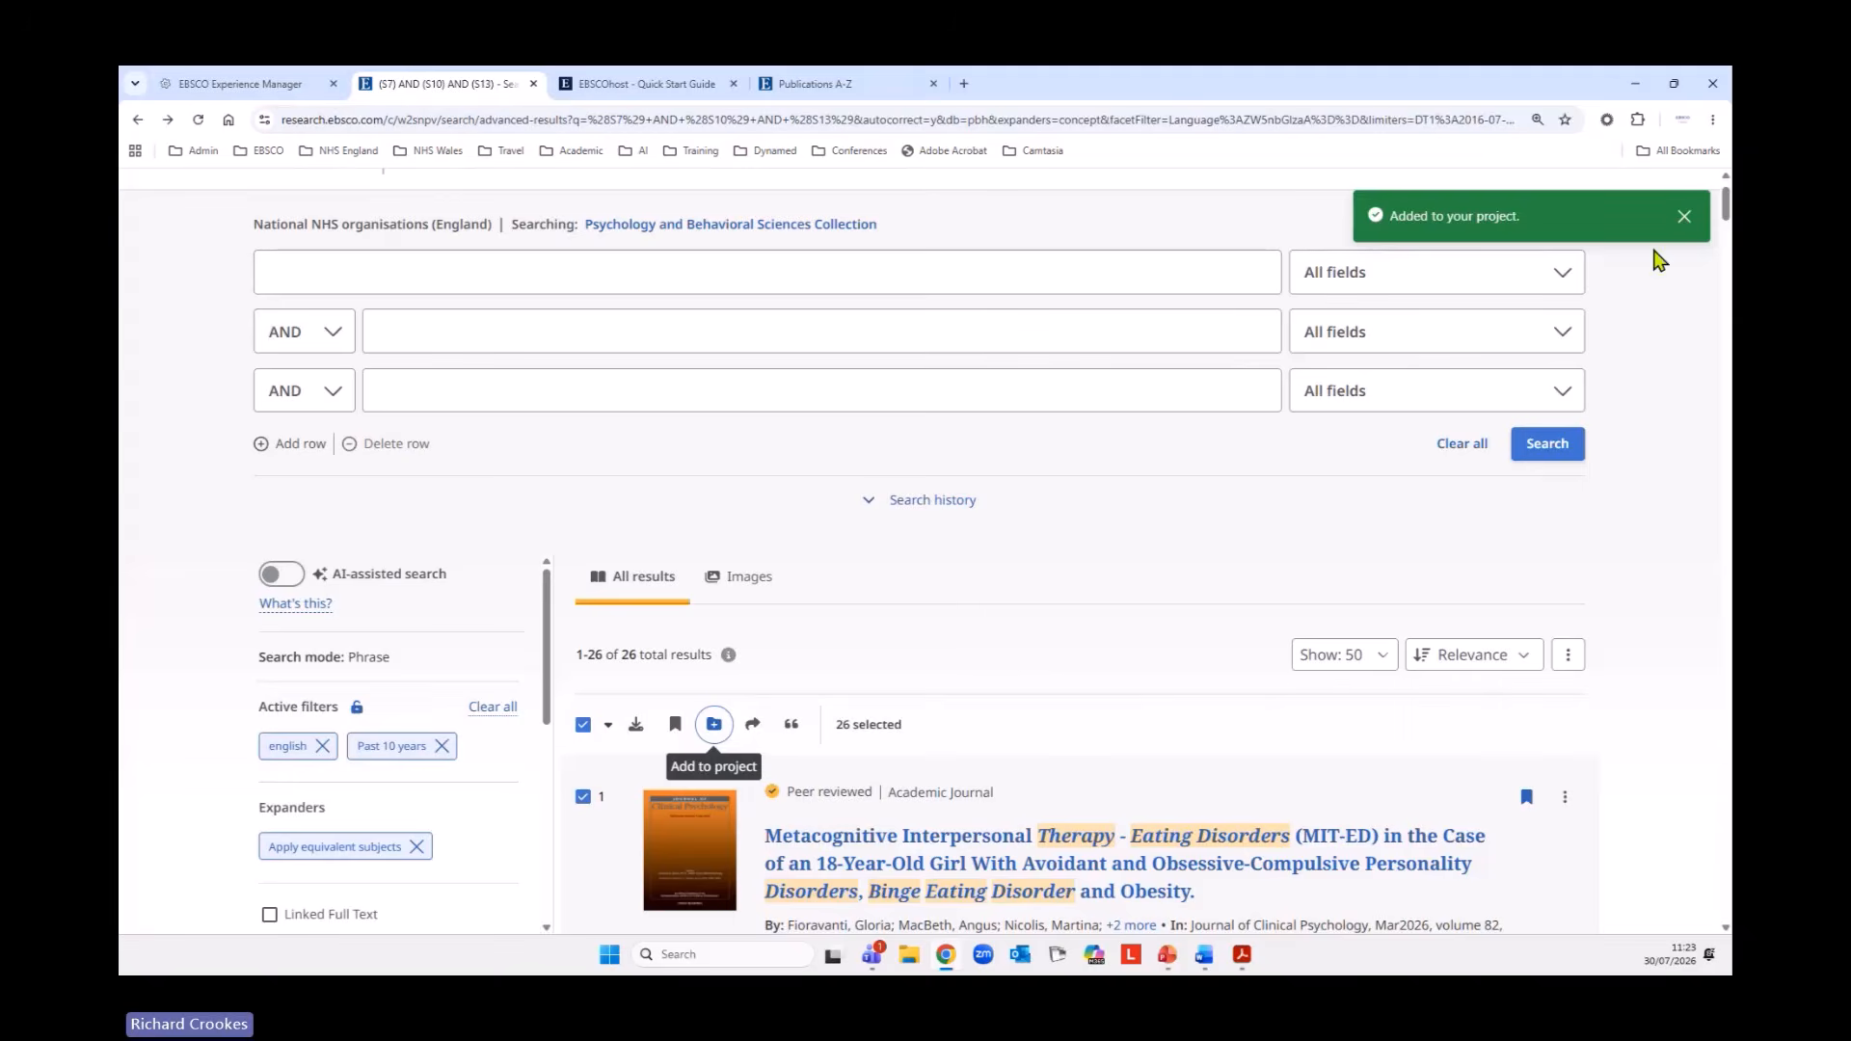
Open the PBSC Search CBT and FBT project from the projects list and review the records stored in it.
{"action": "scroll", "coordinate": [1634, 455], "scroll_direction": "up", "scroll_amount": 1}
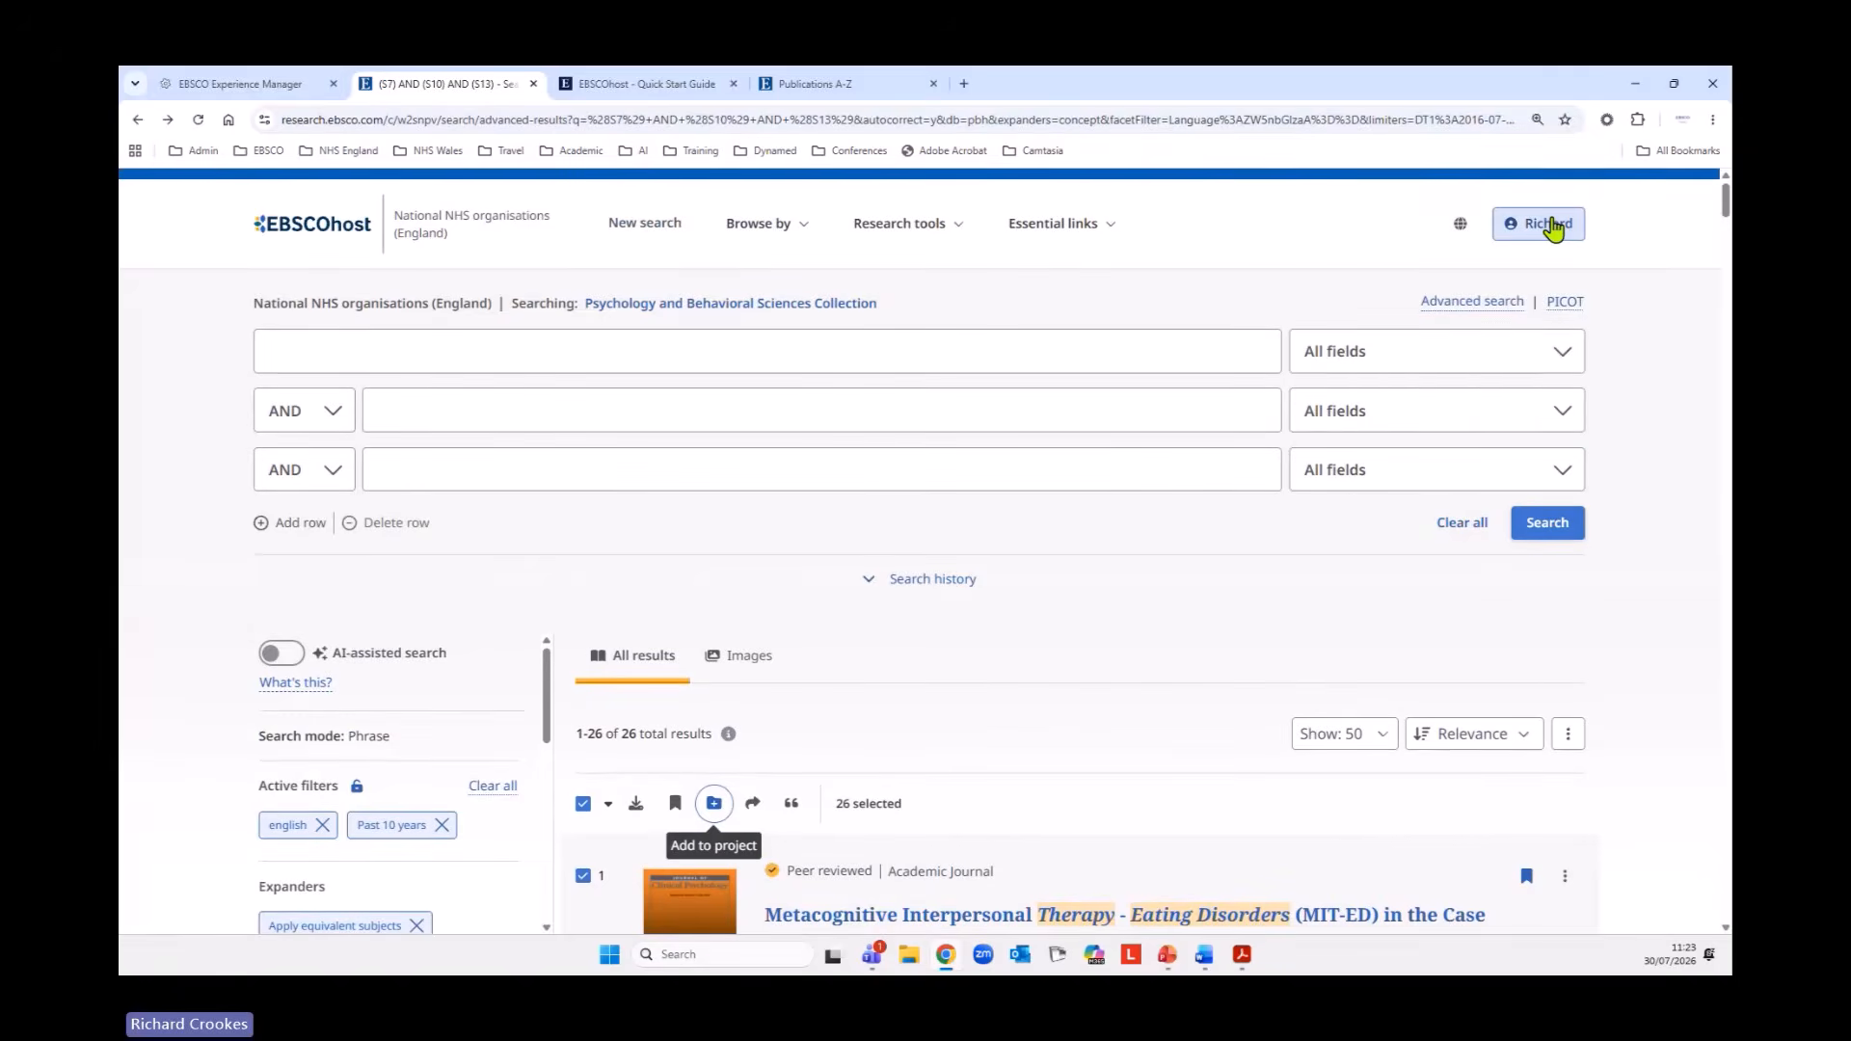
{"action": "left_click", "coordinate": [1548, 224]}
{"action": "left_click", "coordinate": [1358, 309]}
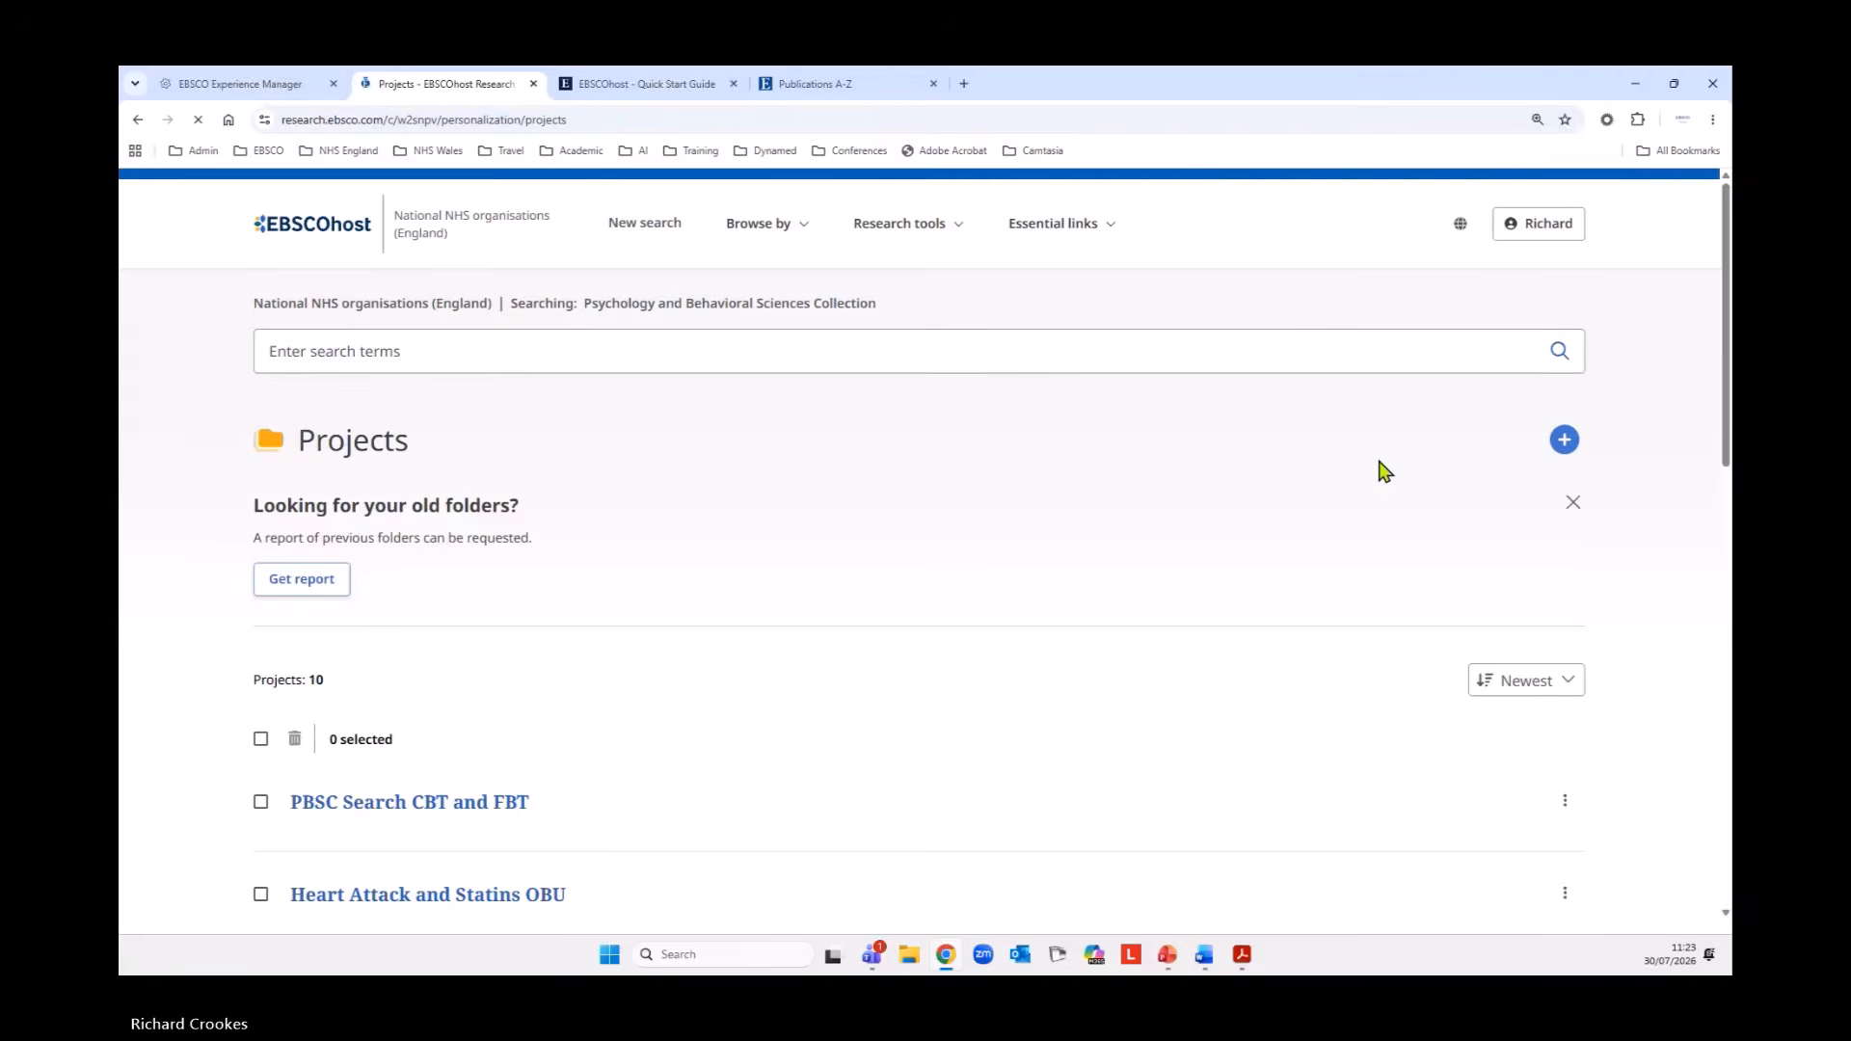
{"action": "scroll", "coordinate": [938, 623], "scroll_direction": "down", "scroll_amount": 2}
{"action": "left_click", "coordinate": [427, 642]}
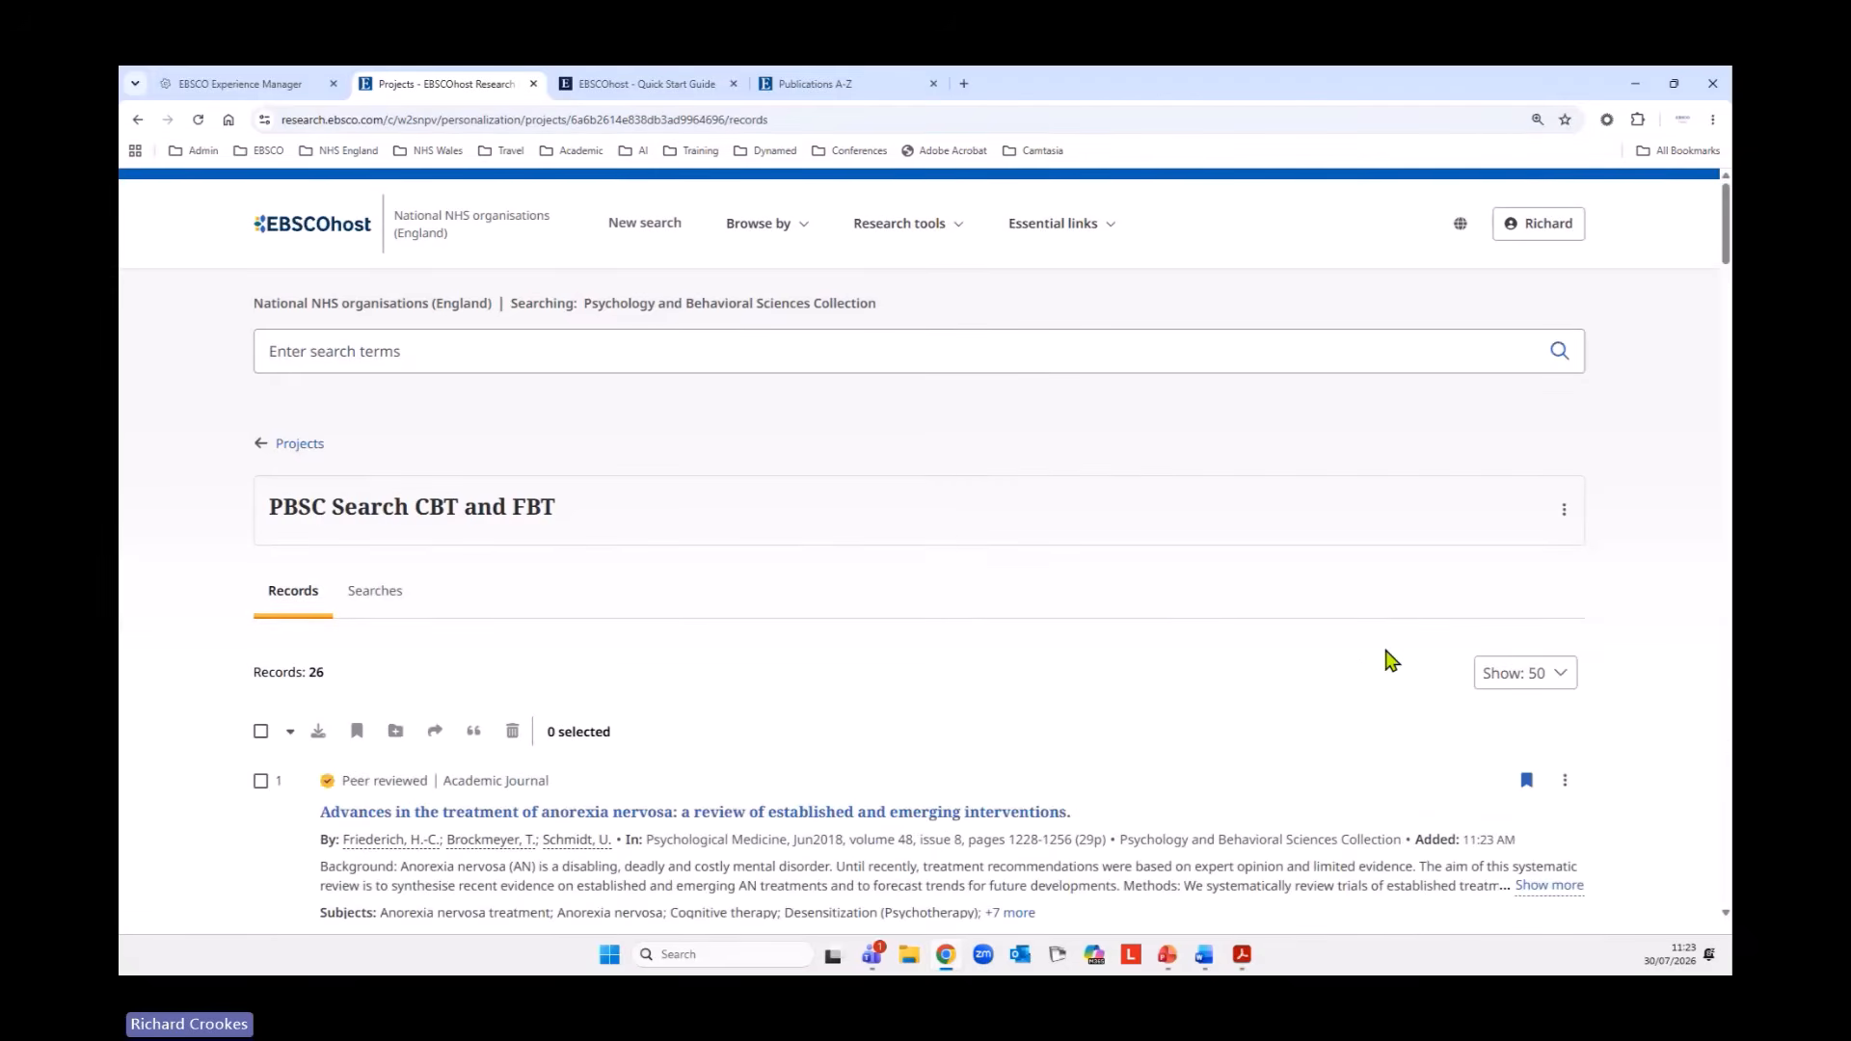
{"action": "scroll", "coordinate": [1170, 617], "scroll_direction": "down", "scroll_amount": 10}
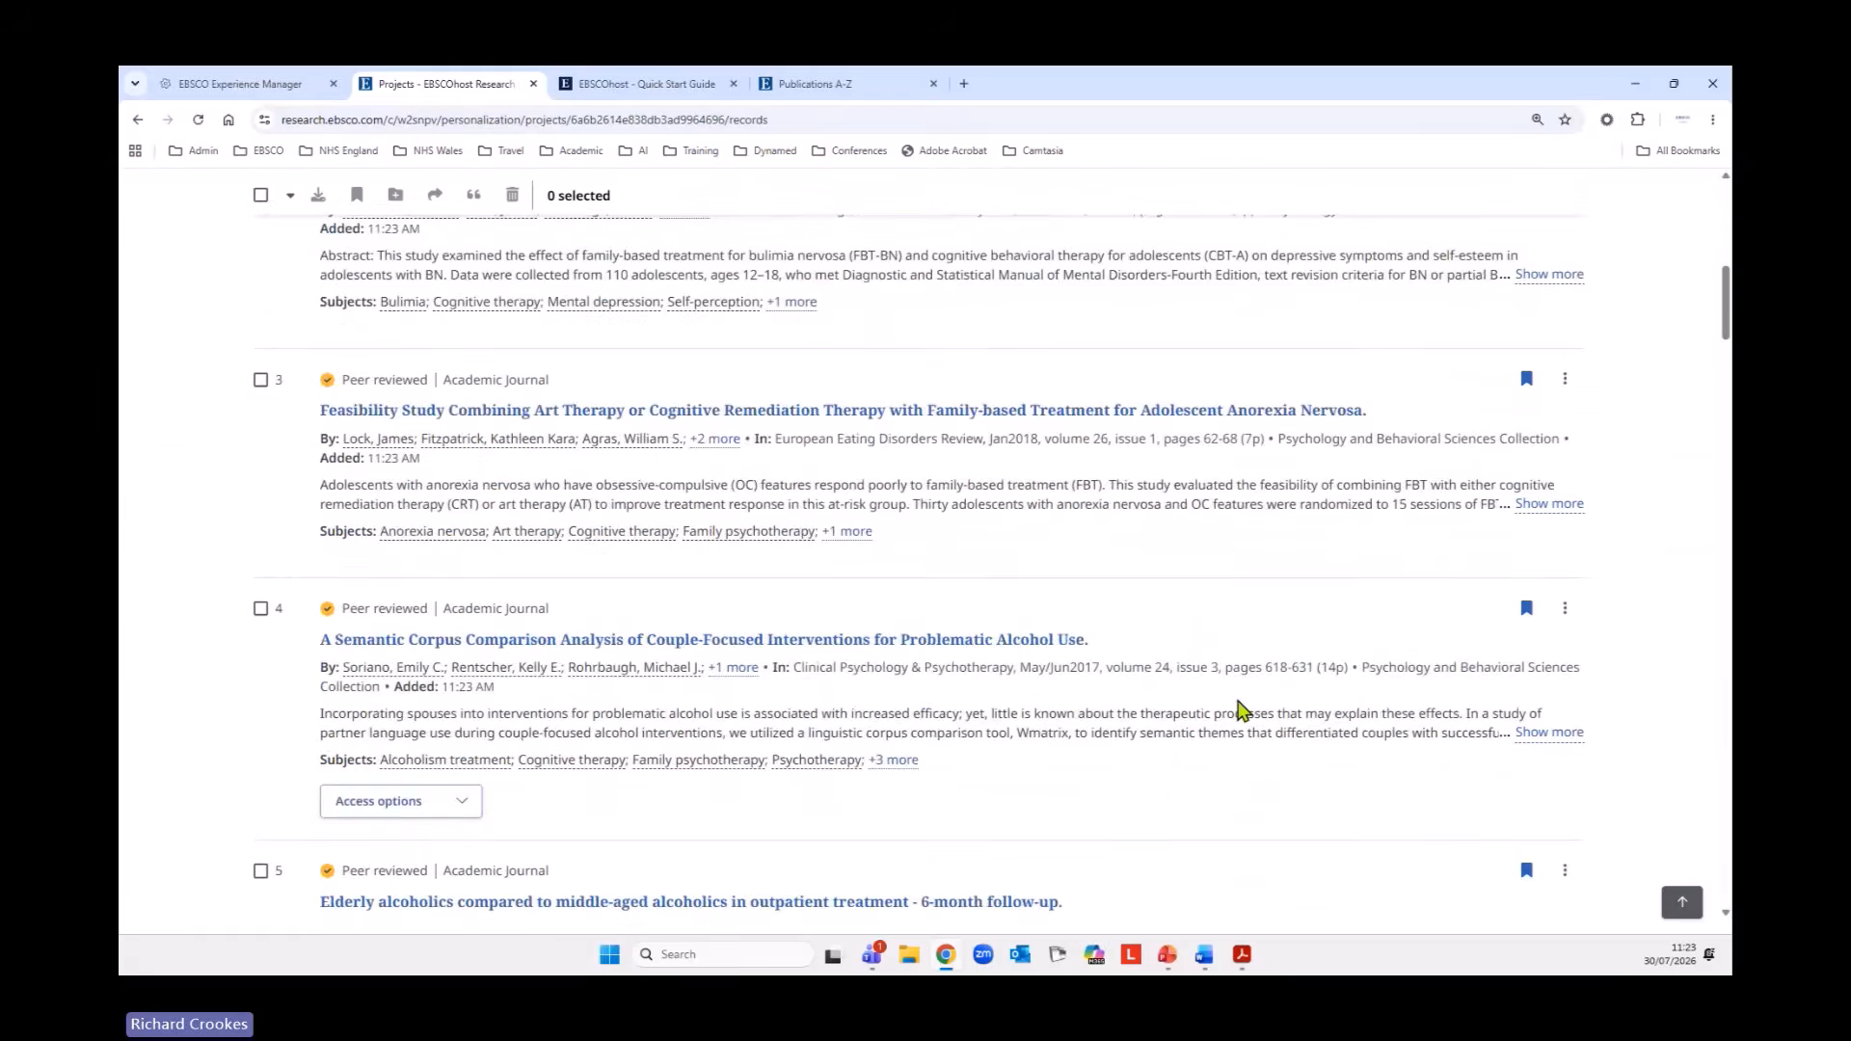
{"action": "scroll", "coordinate": [1244, 723], "scroll_direction": "up", "scroll_amount": 5}
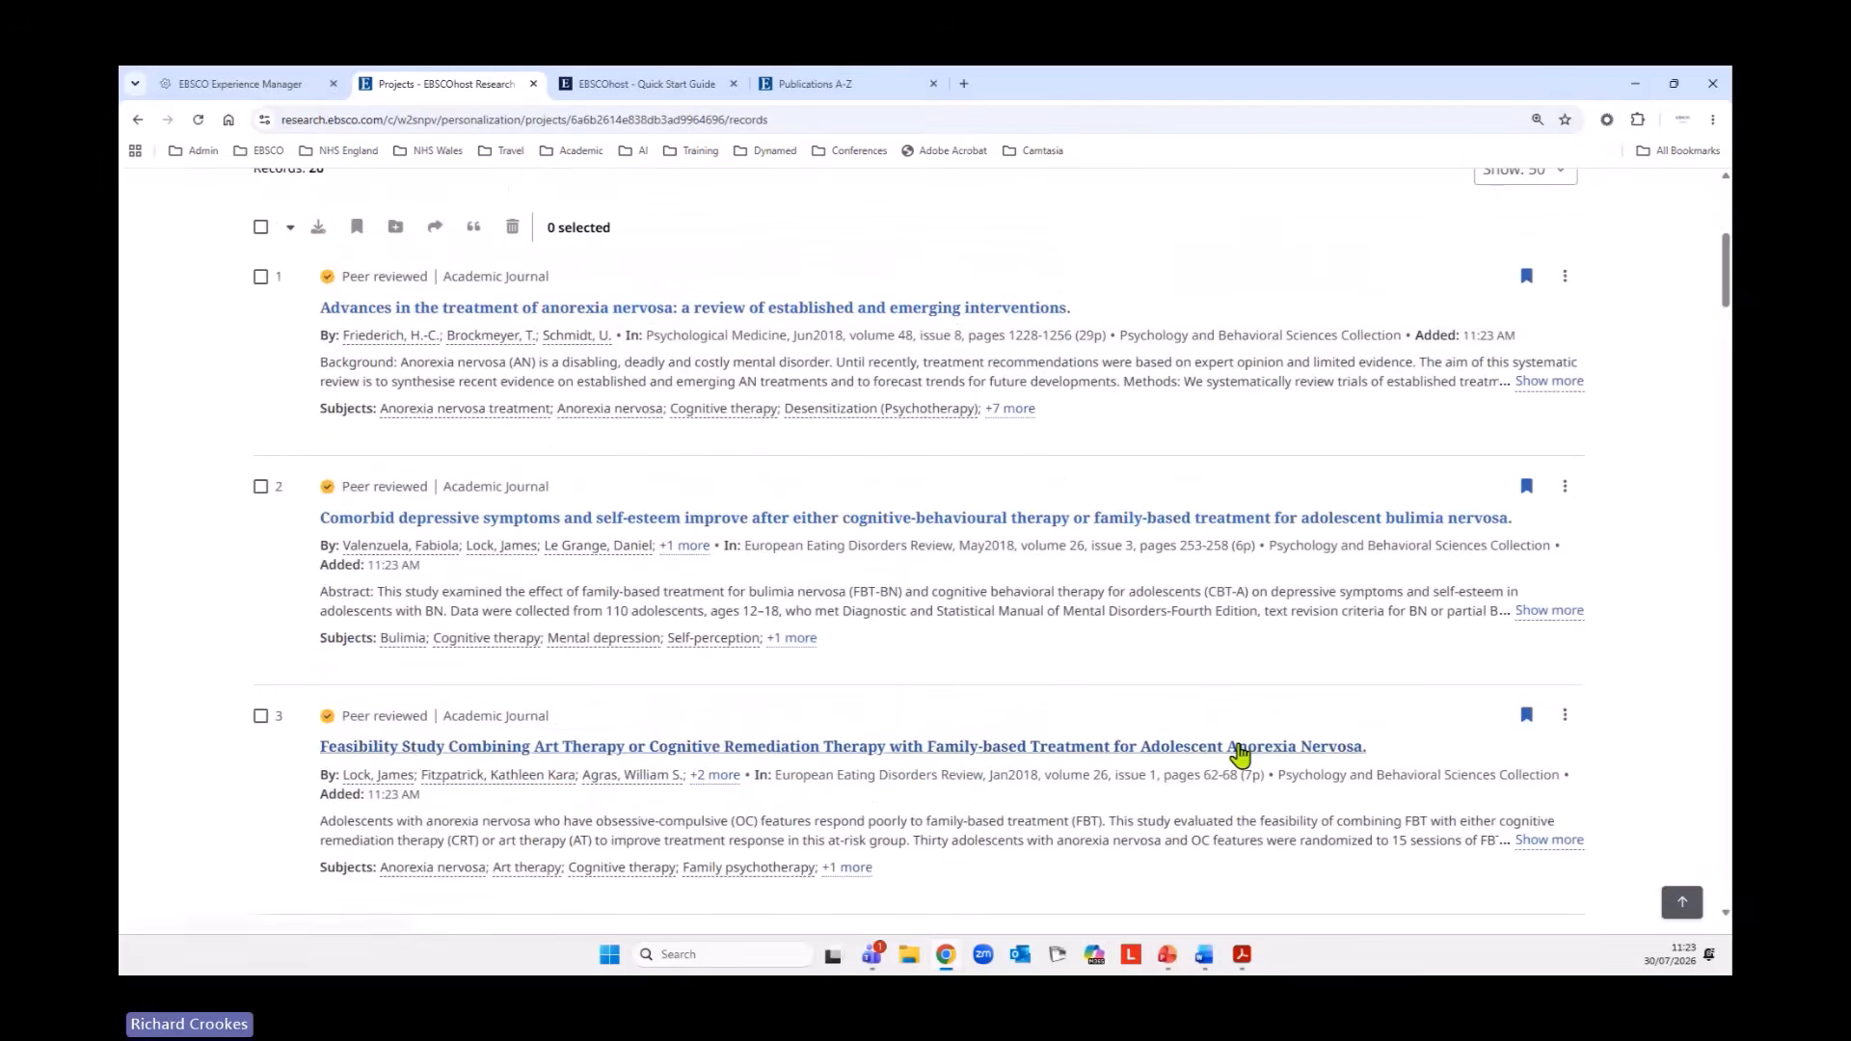
{"action": "scroll", "coordinate": [1241, 755], "scroll_direction": "up", "scroll_amount": 5}
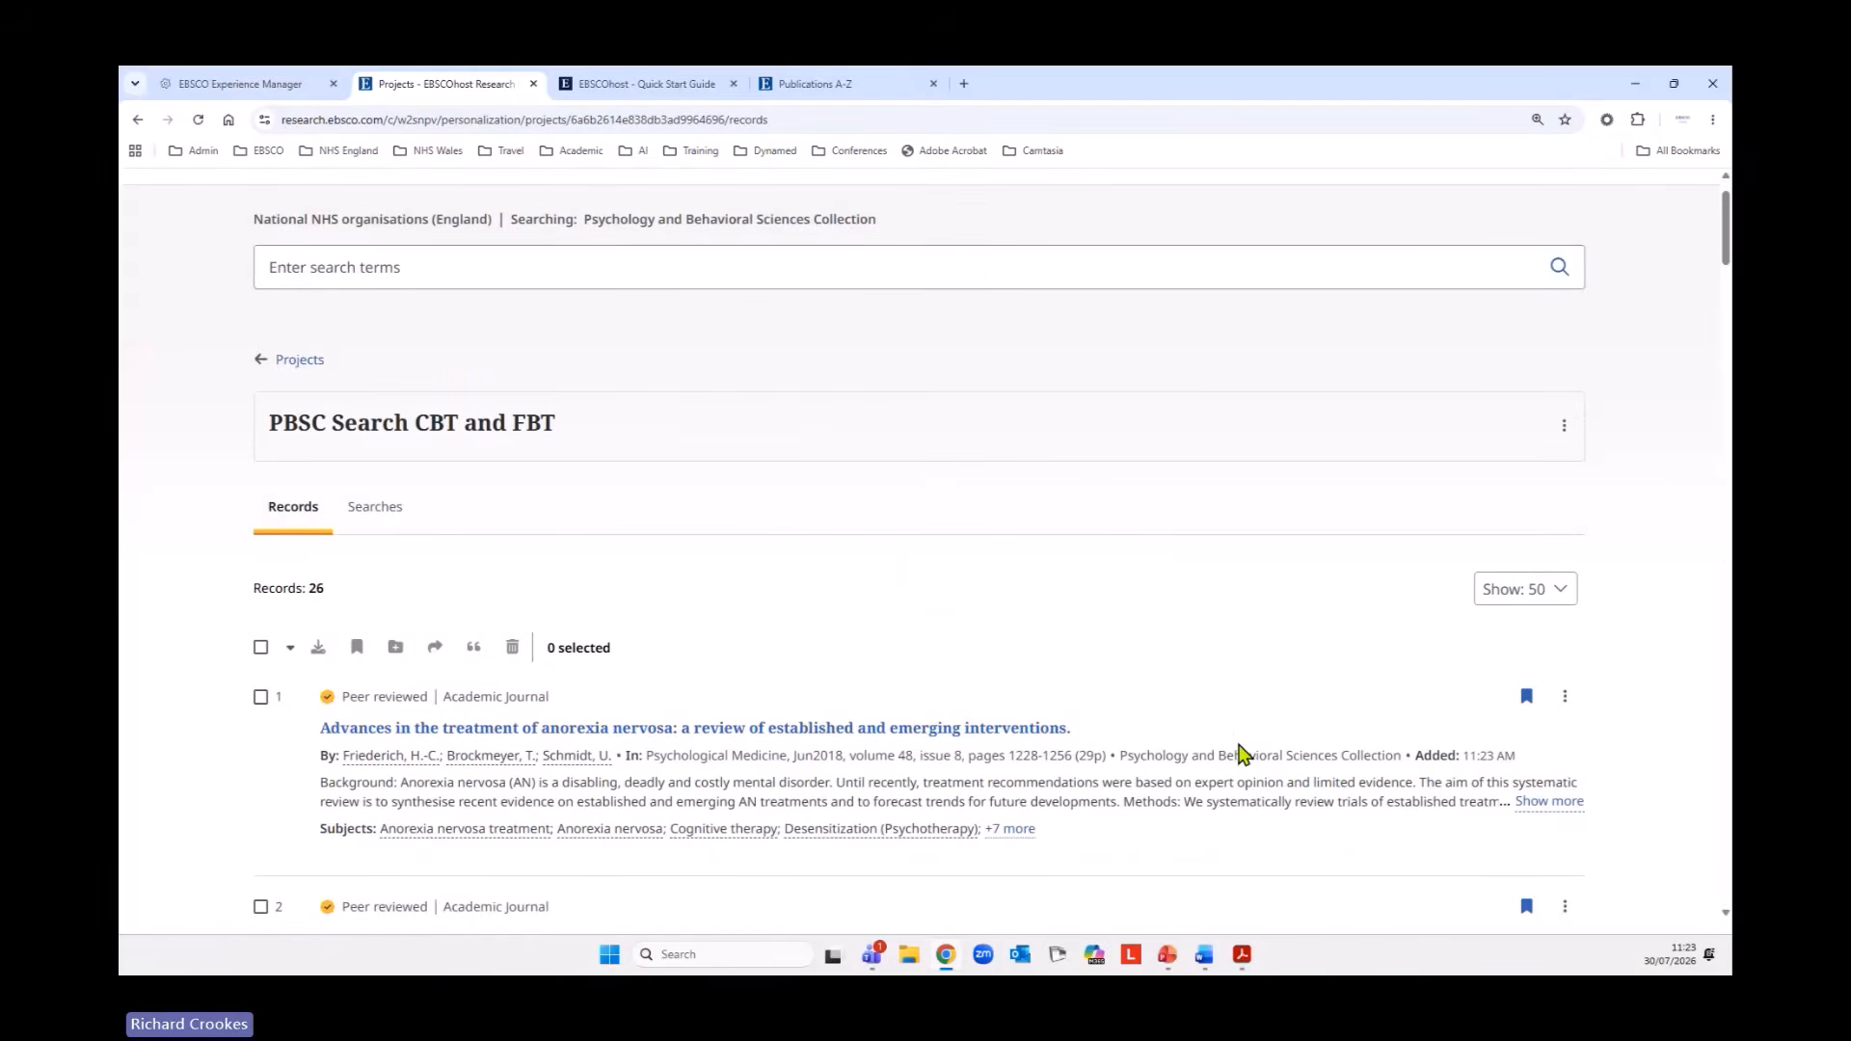
{"action": "scroll", "coordinate": [1241, 755], "scroll_direction": "up", "scroll_amount": 1}
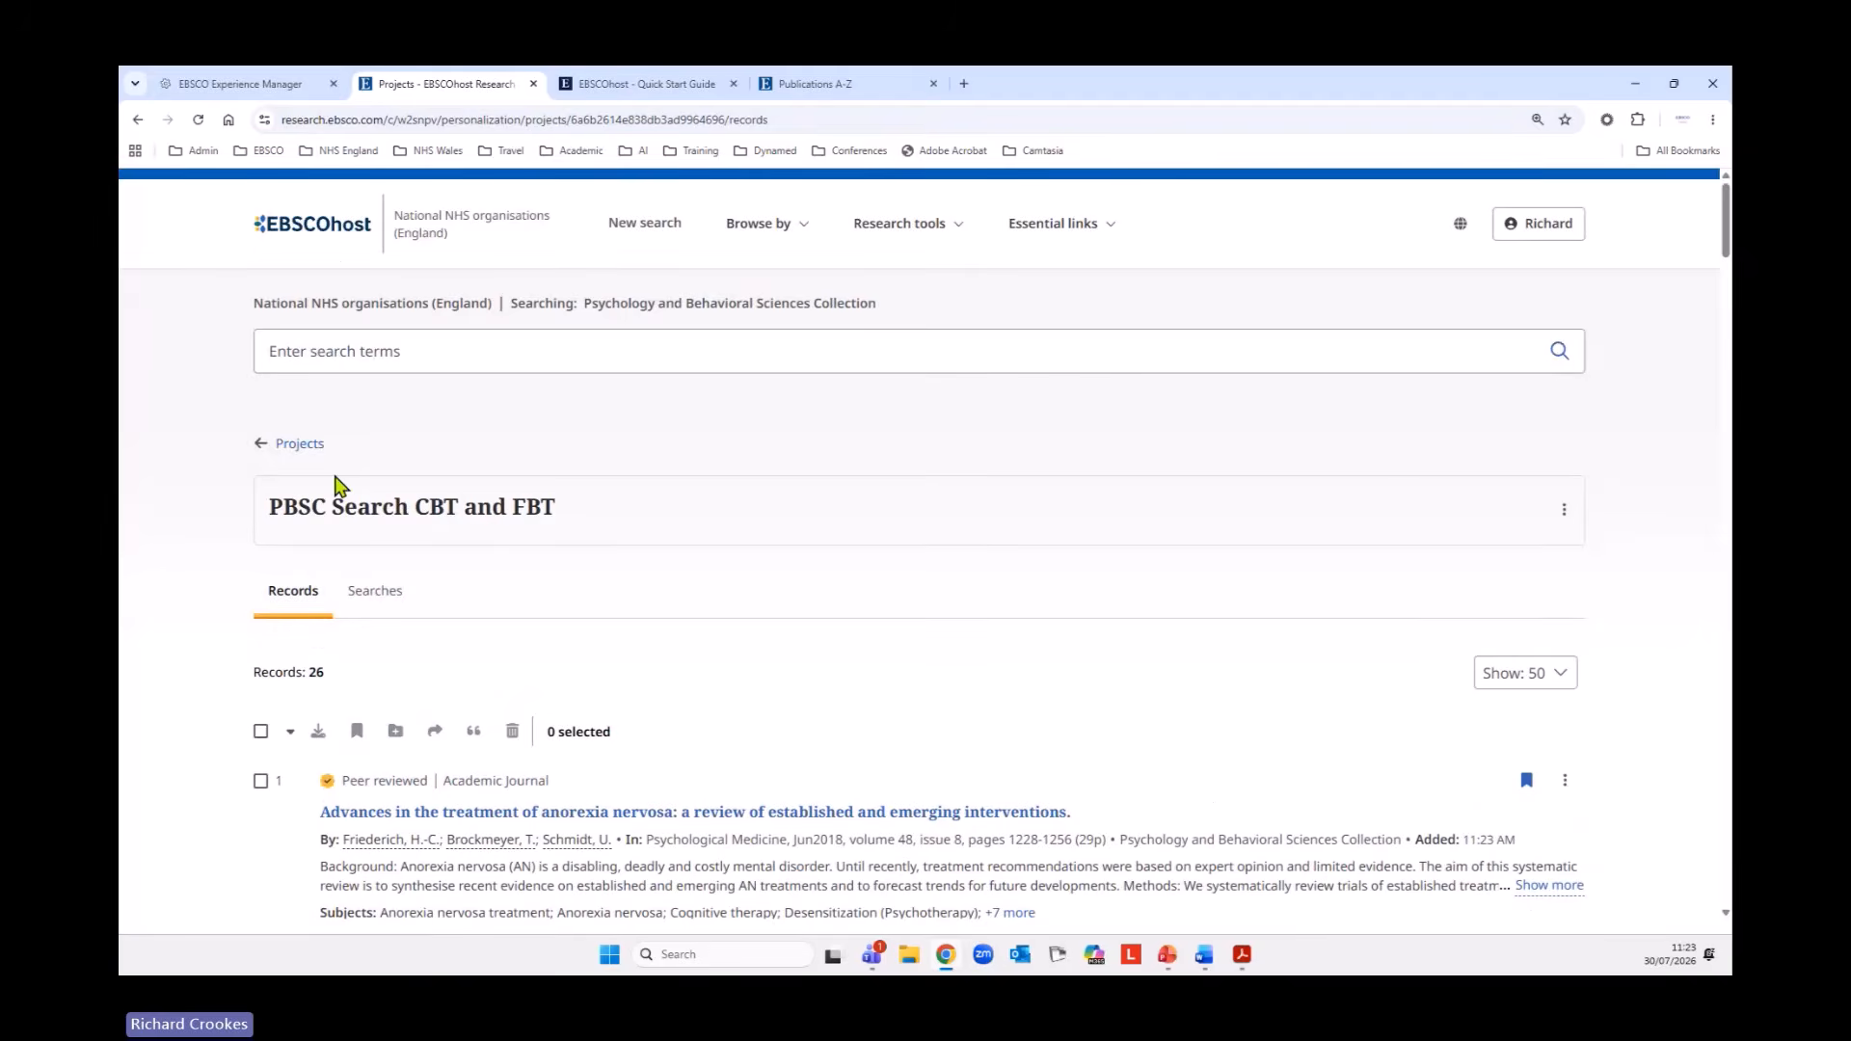
Leave the project for the (S7) AND (S10) AND (S13) search results and expand the search history.
{"action": "left_click", "coordinate": [304, 446]}
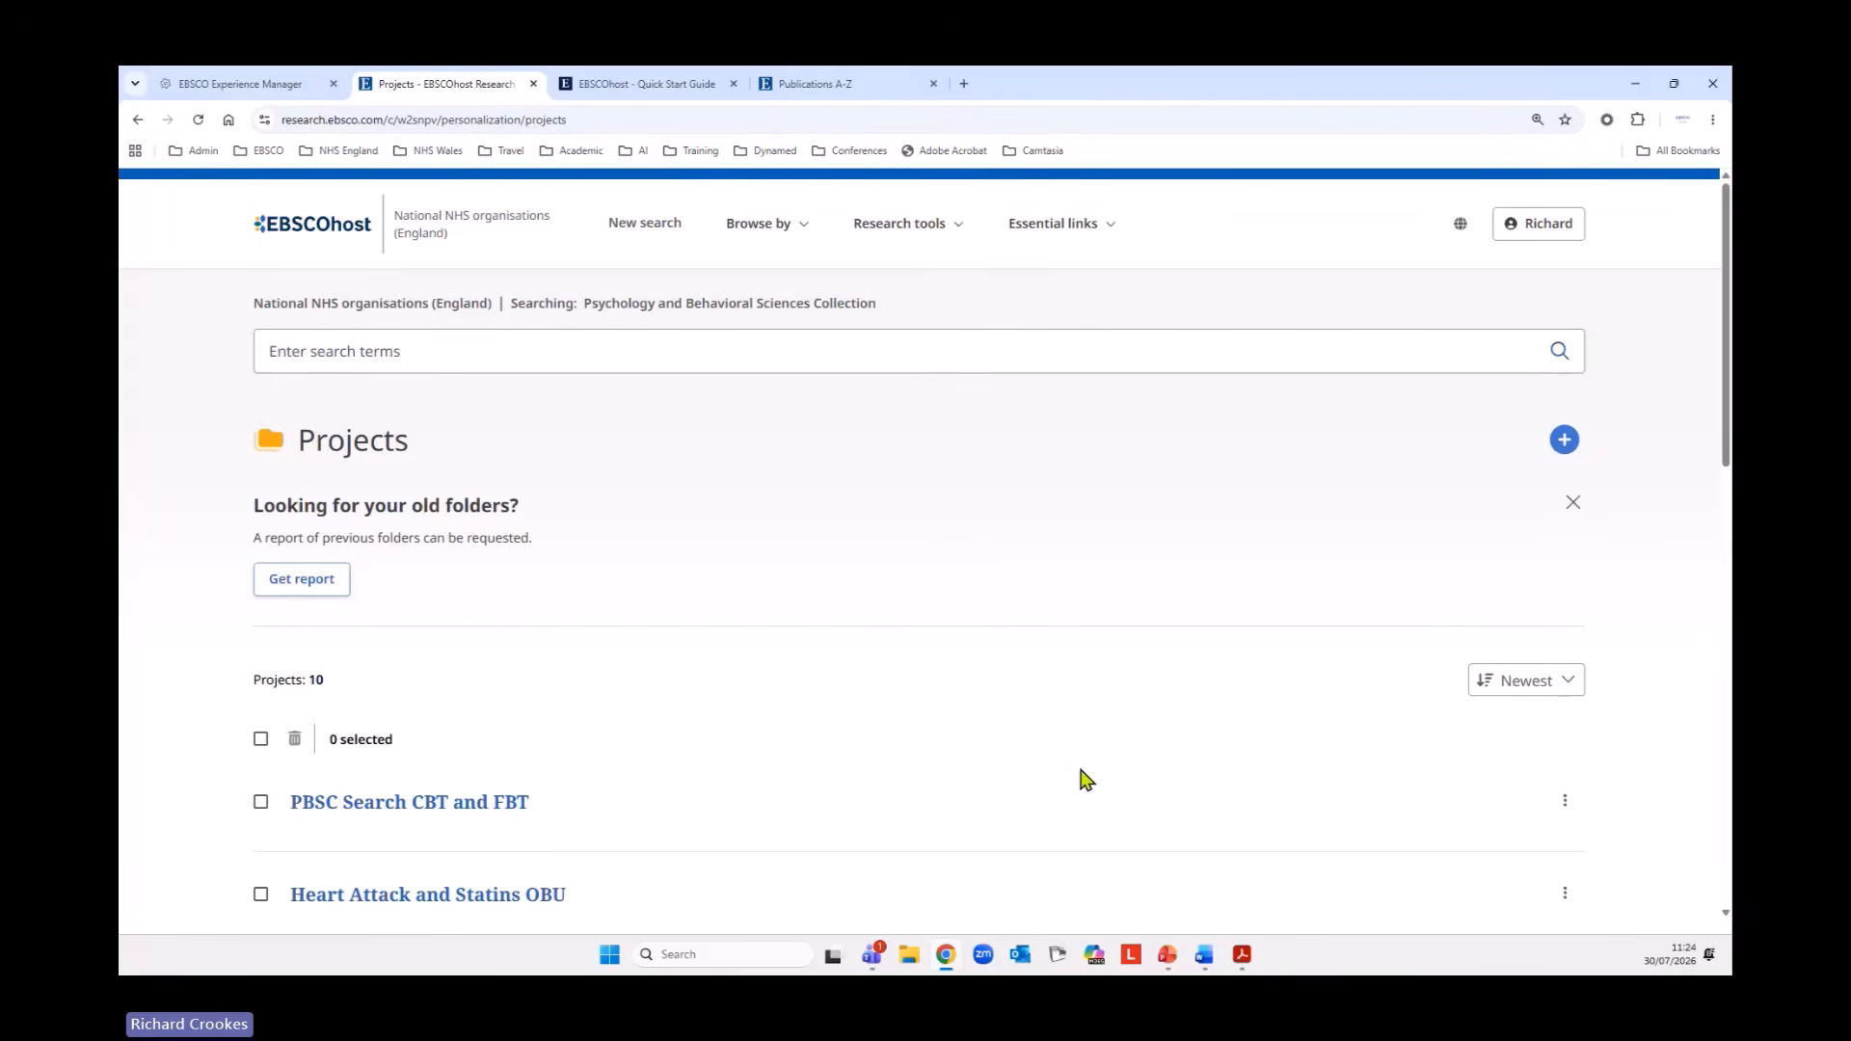
{"action": "right_click", "coordinate": [138, 119]}
{"action": "left_click", "coordinate": [218, 250]}
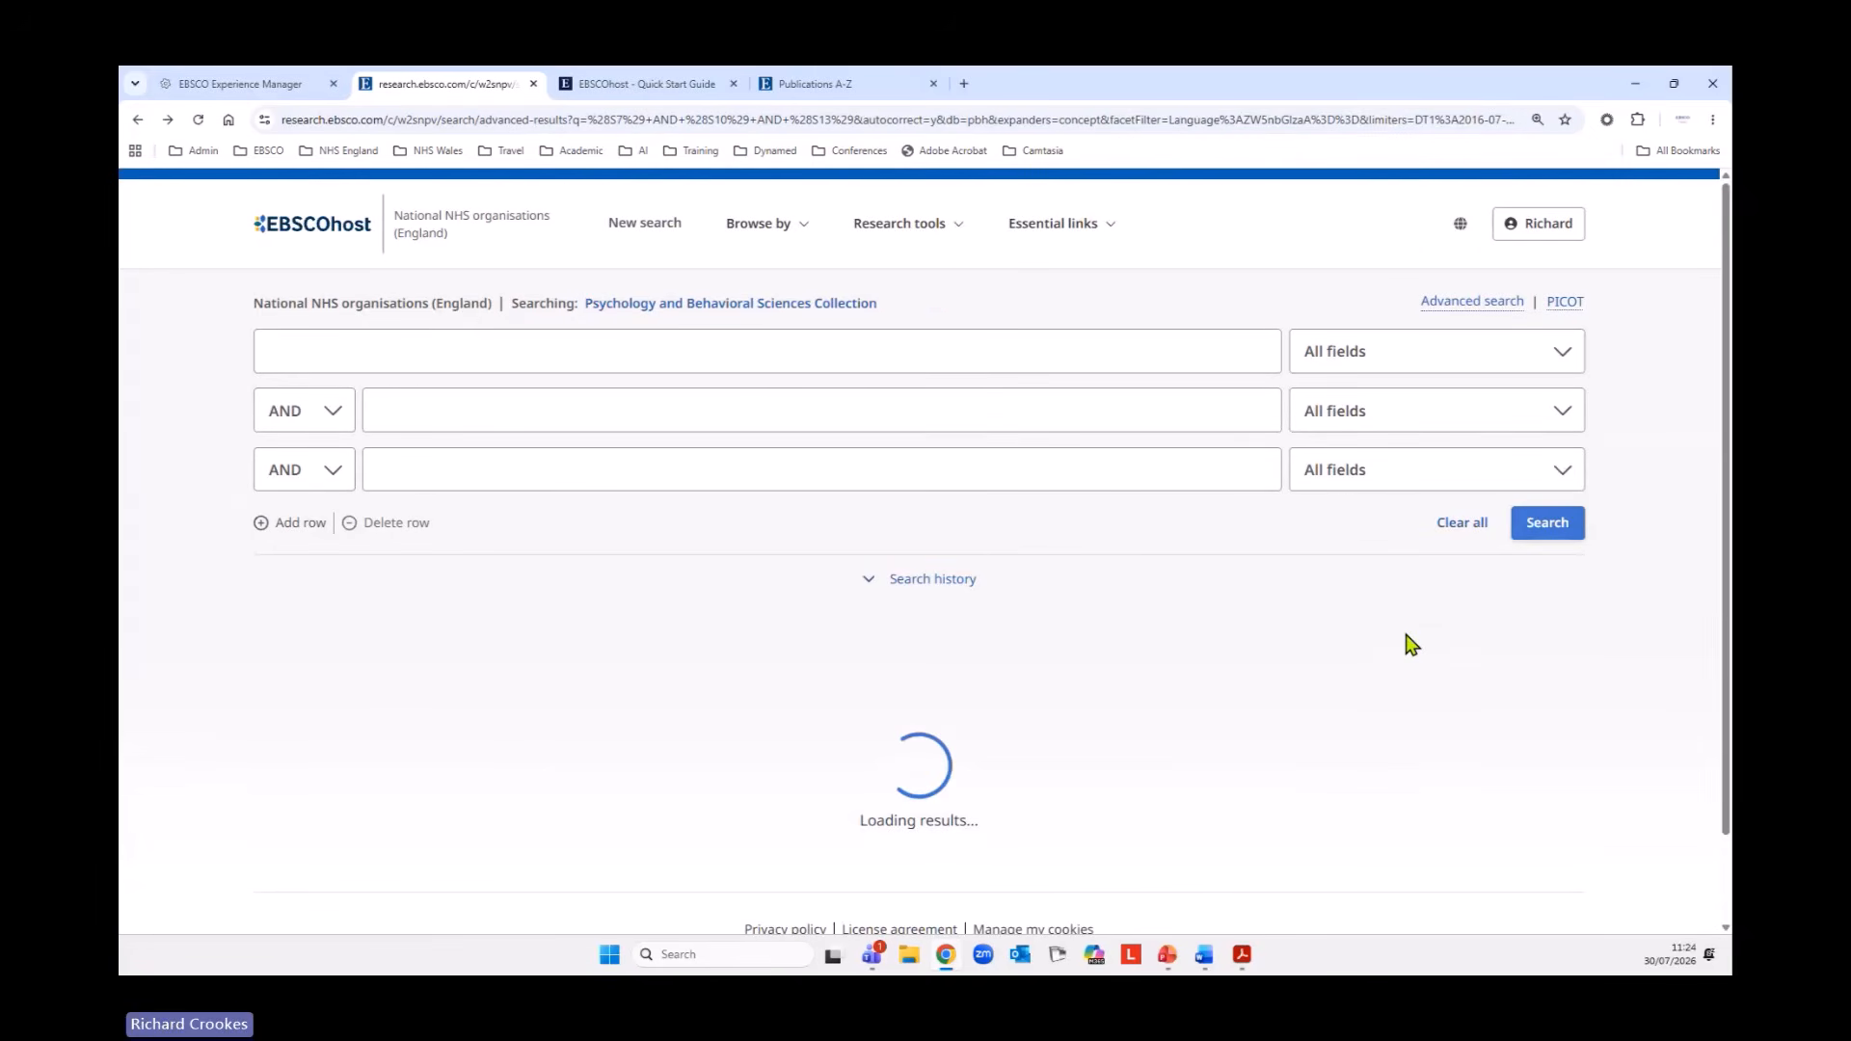
{"action": "scroll", "coordinate": [1406, 644], "scroll_direction": "down", "scroll_amount": 10}
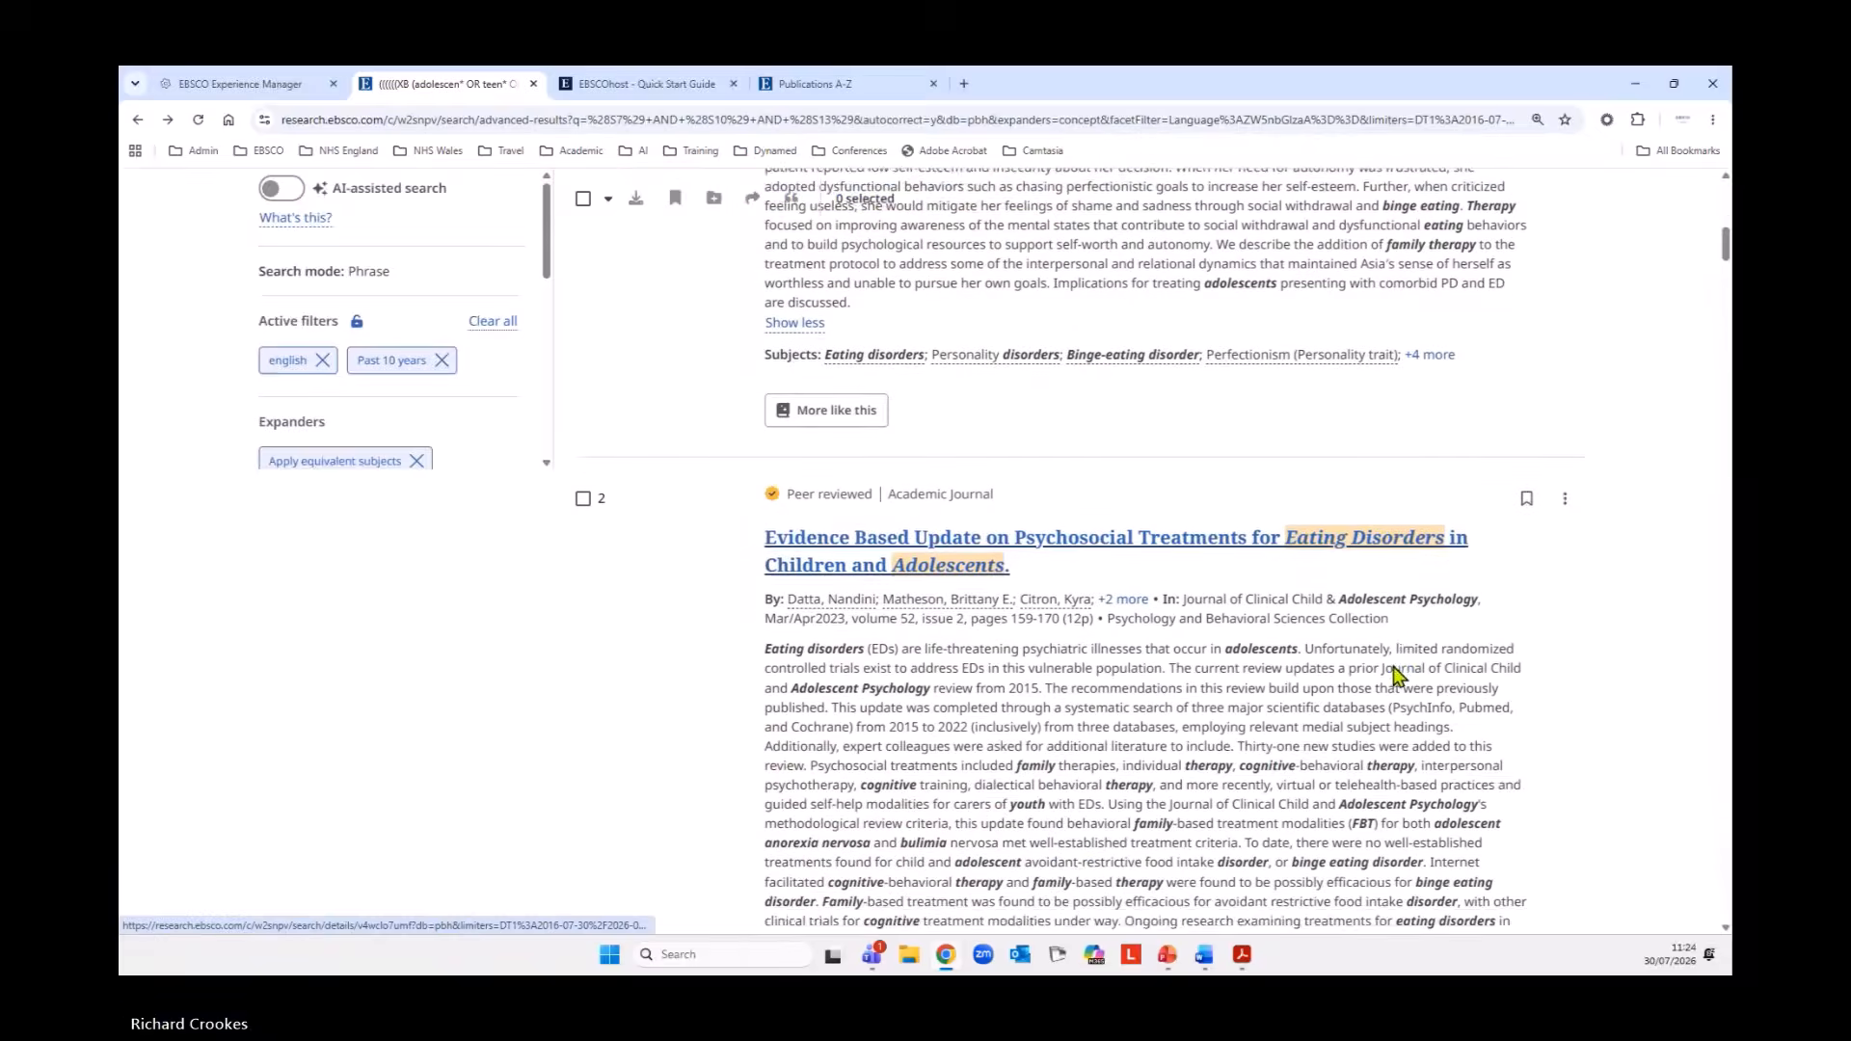
{"action": "scroll", "coordinate": [1399, 675], "scroll_direction": "up", "scroll_amount": 10}
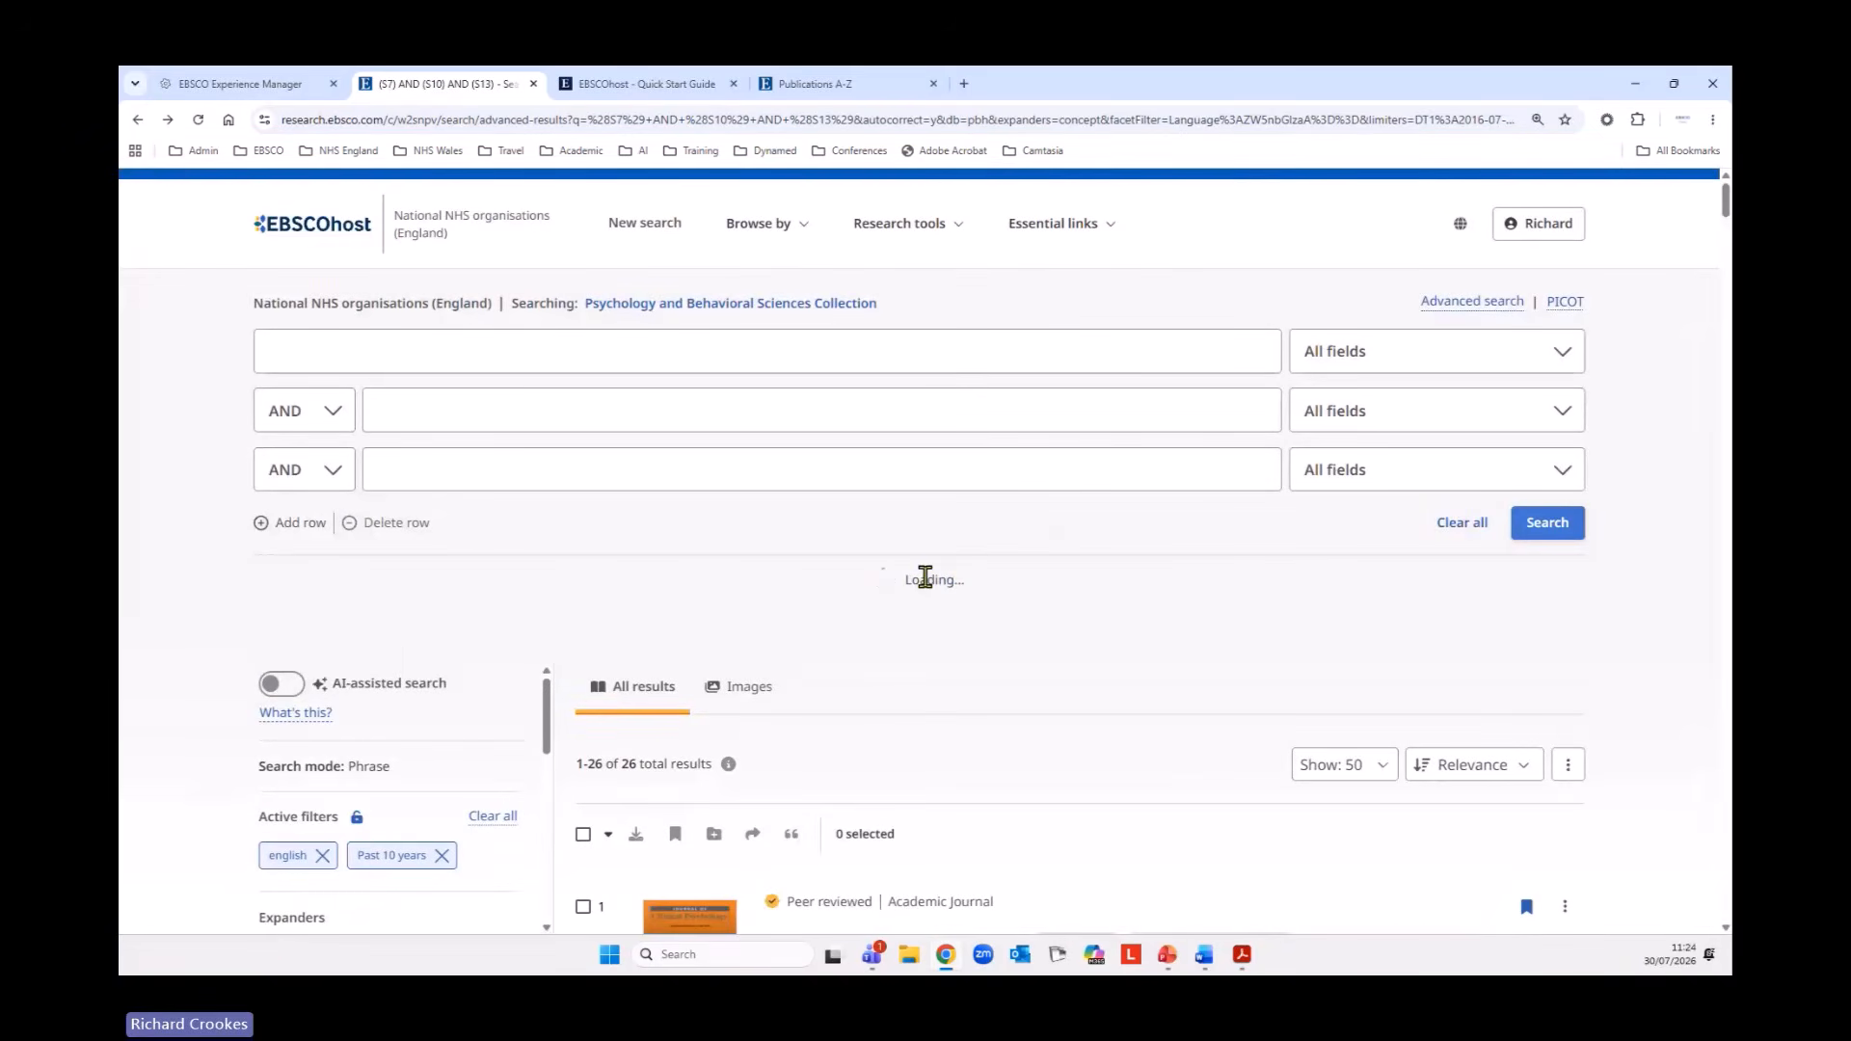
Select every search in the history, sorted by ID from S1 upward, and open the download options for them.
{"action": "scroll", "coordinate": [983, 593], "scroll_direction": "down", "scroll_amount": 3}
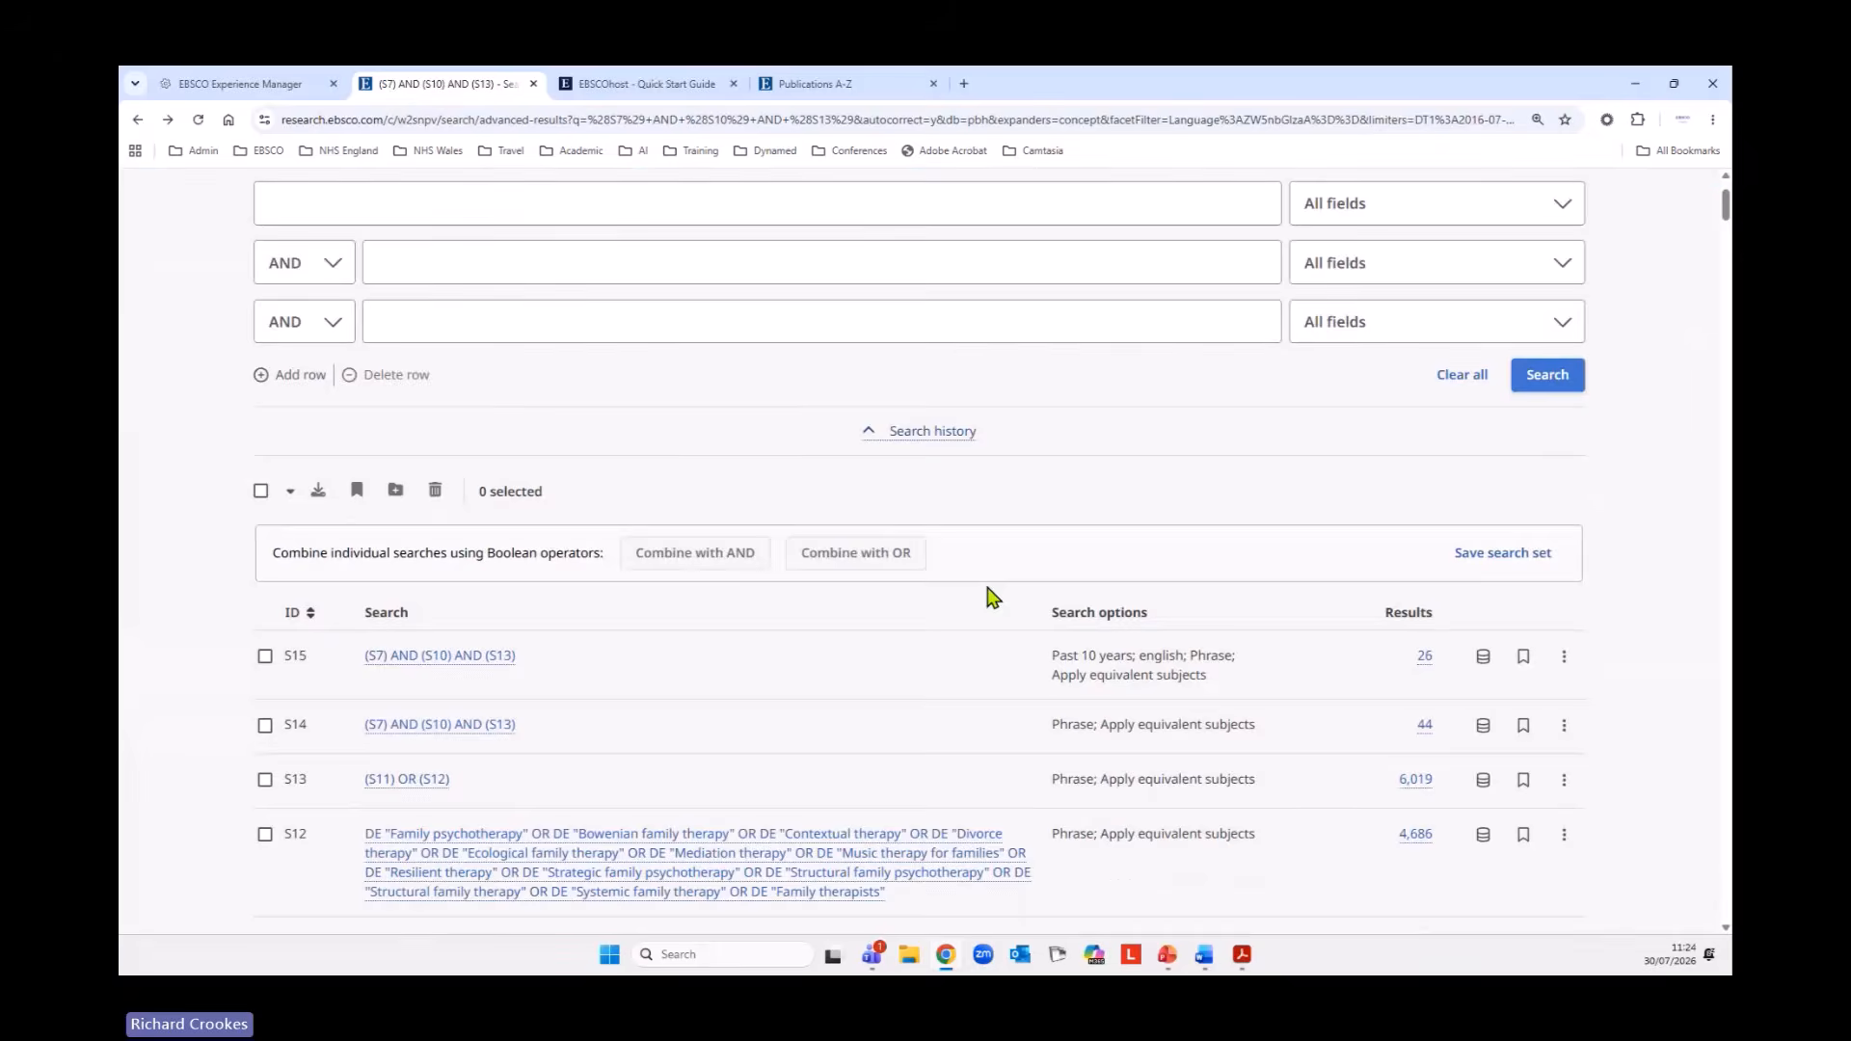
{"action": "left_click", "coordinate": [262, 390]}
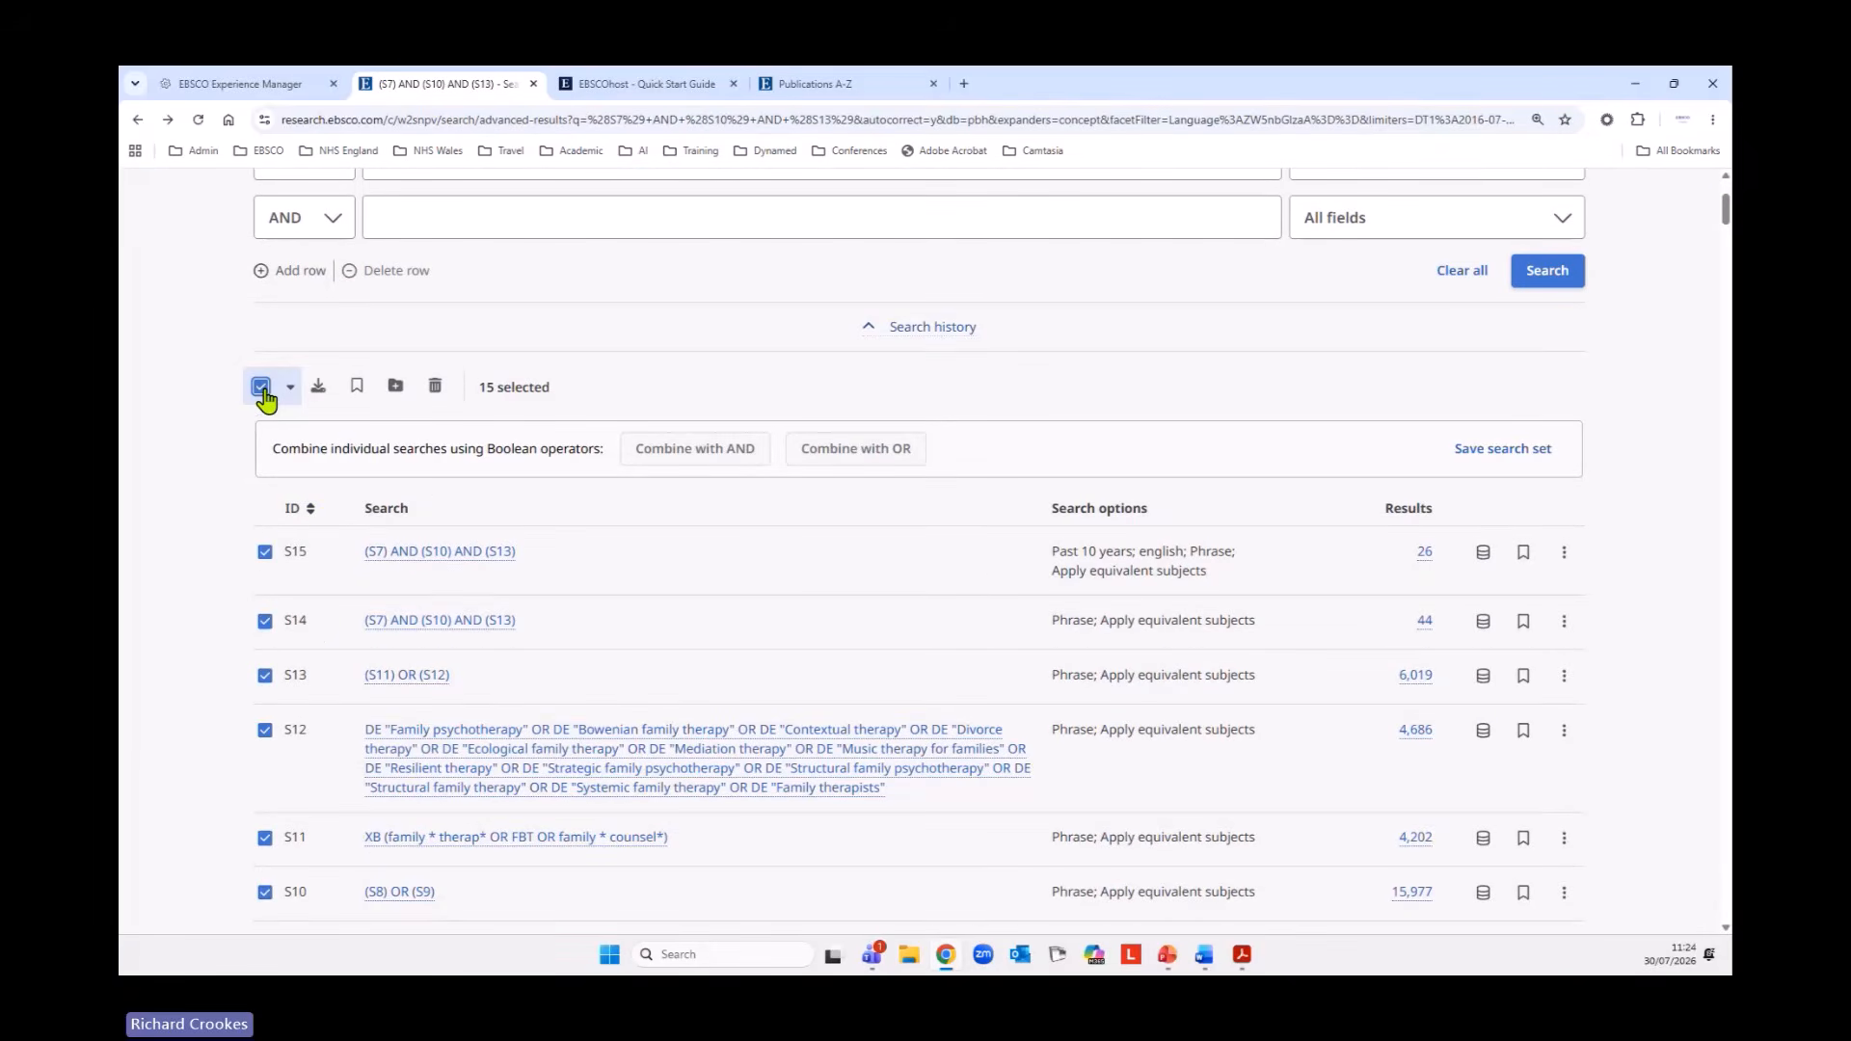
{"action": "left_click", "coordinate": [294, 511]}
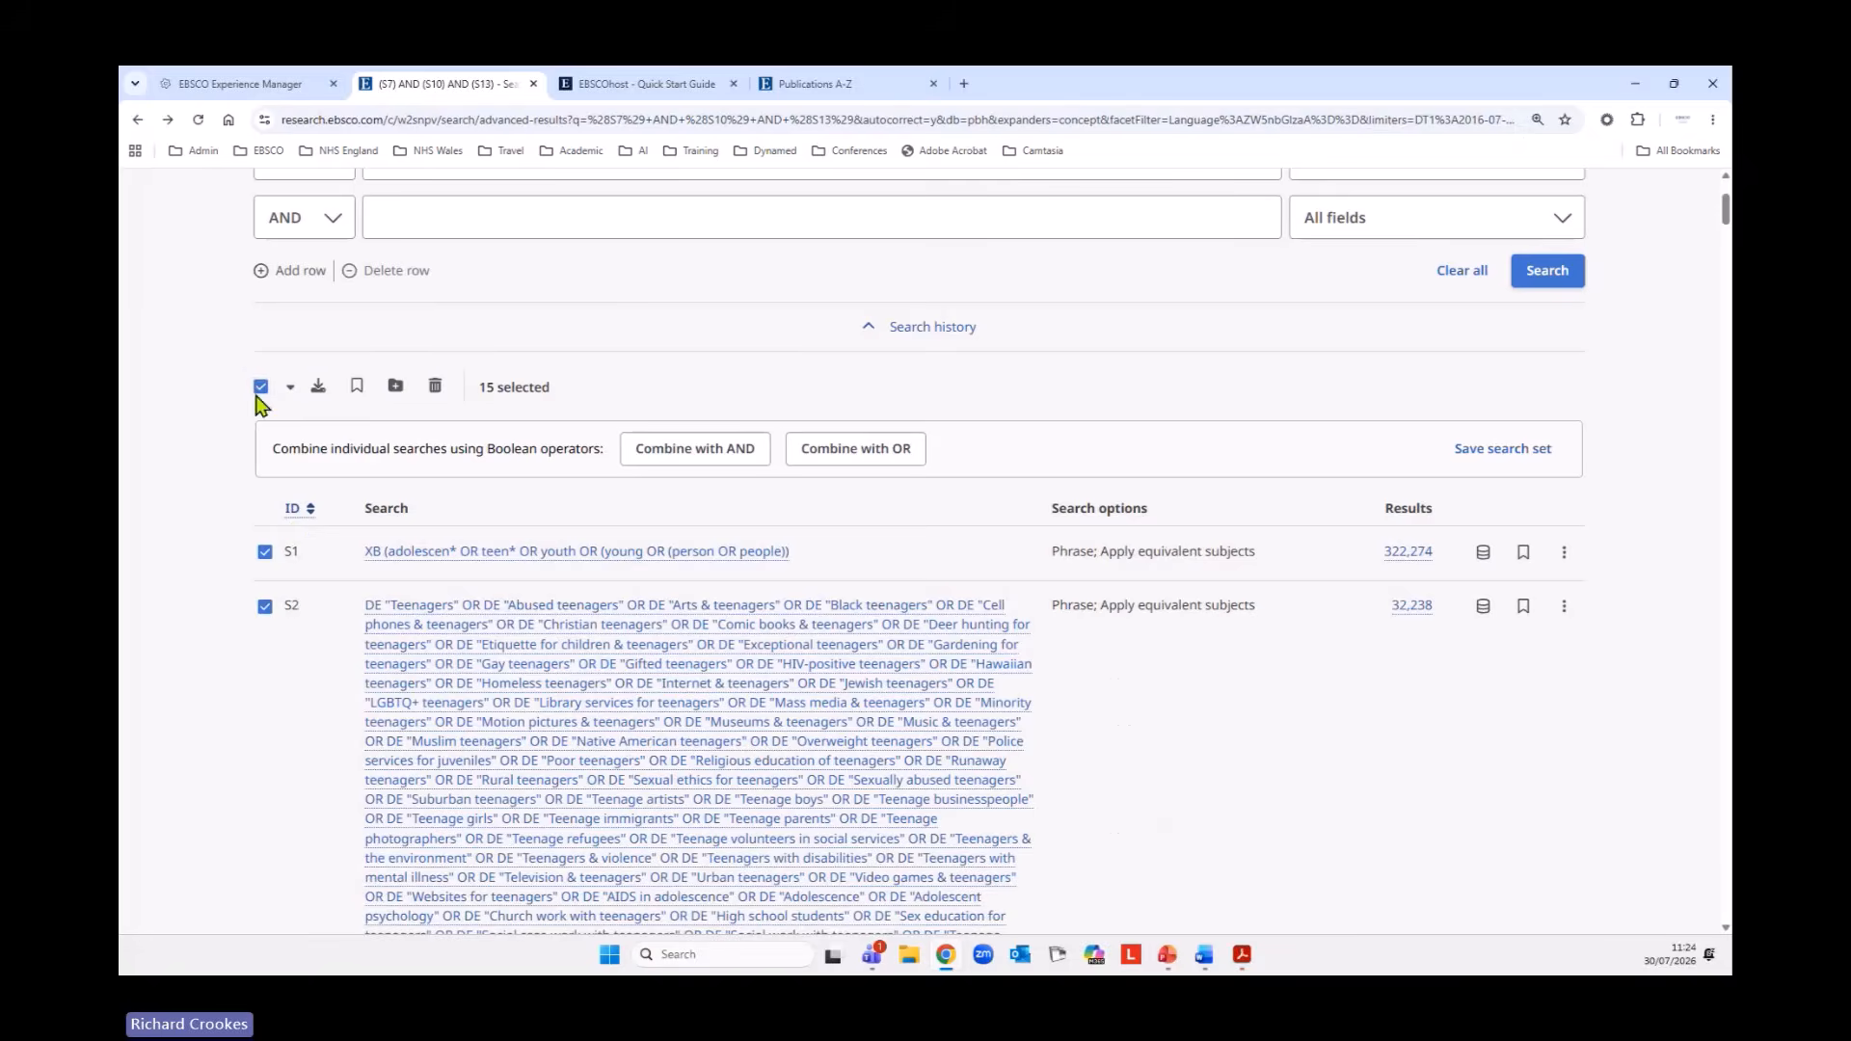
{"action": "left_click", "coordinate": [316, 390]}
{"action": "scroll", "coordinate": [772, 552], "scroll_direction": "down", "scroll_amount": 20}
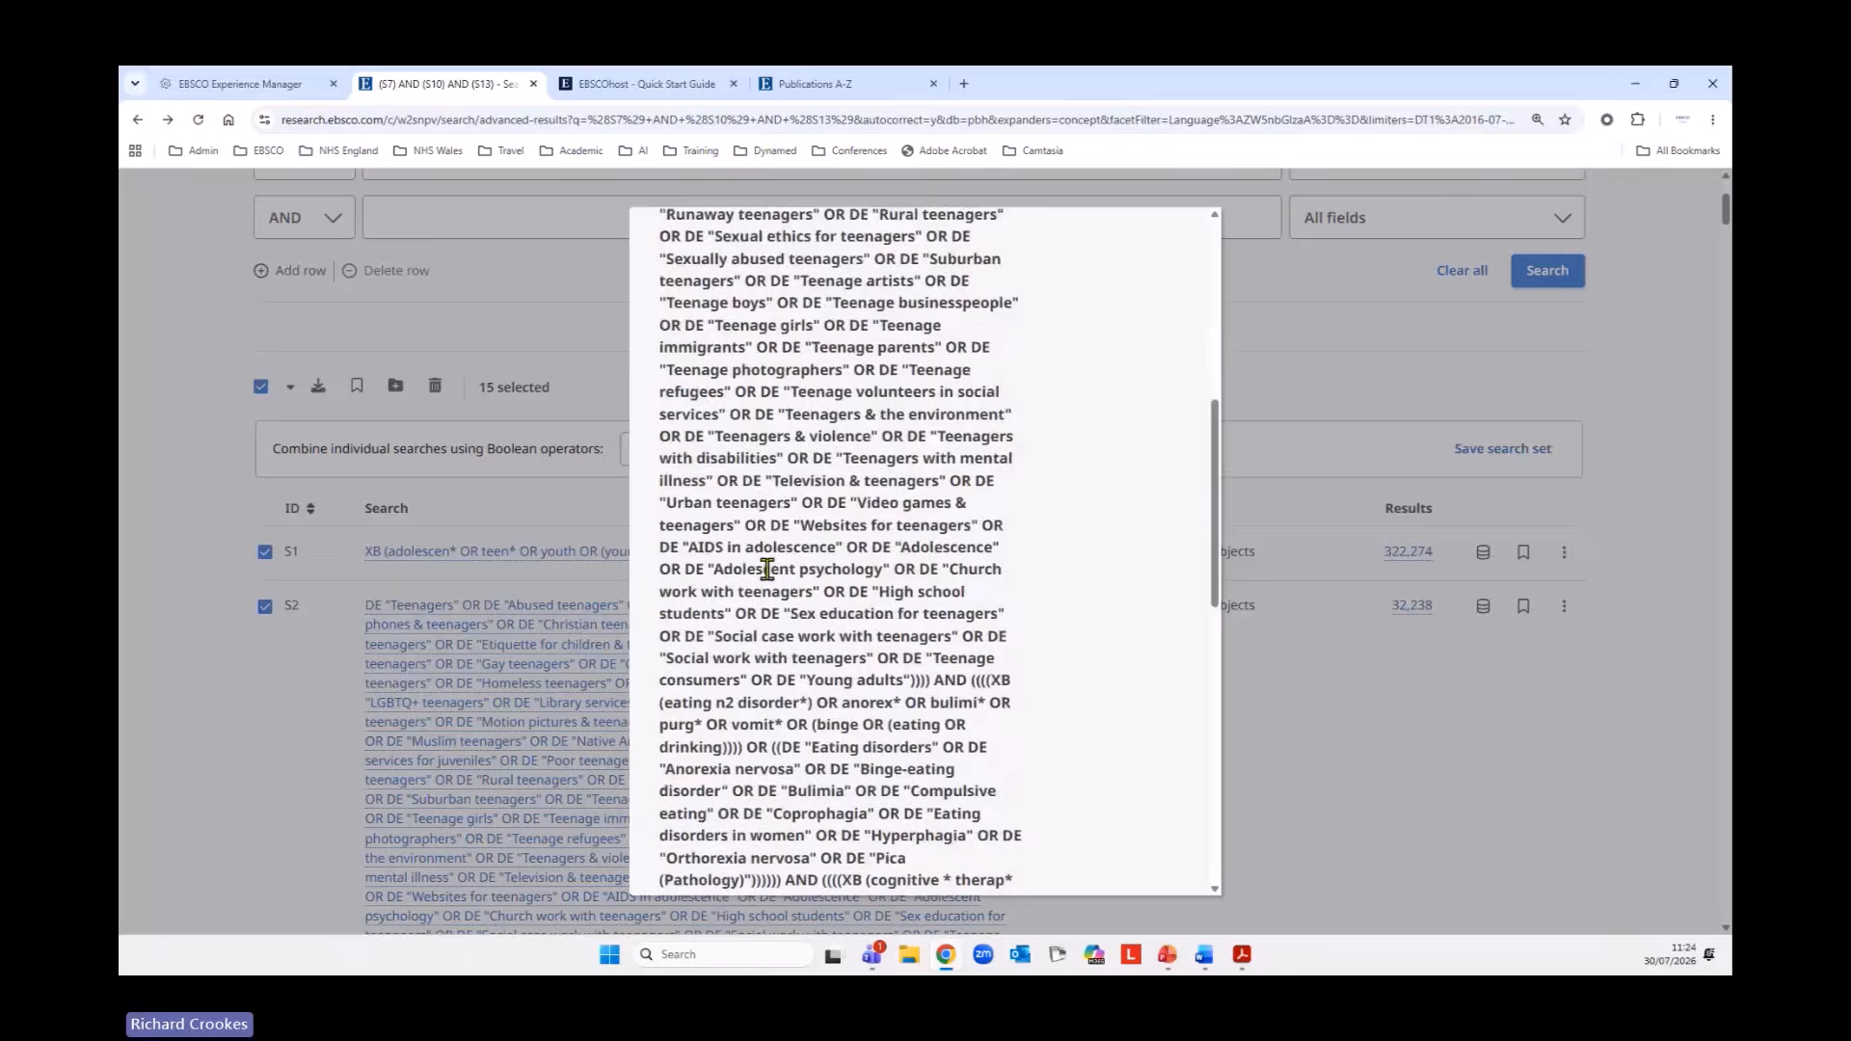
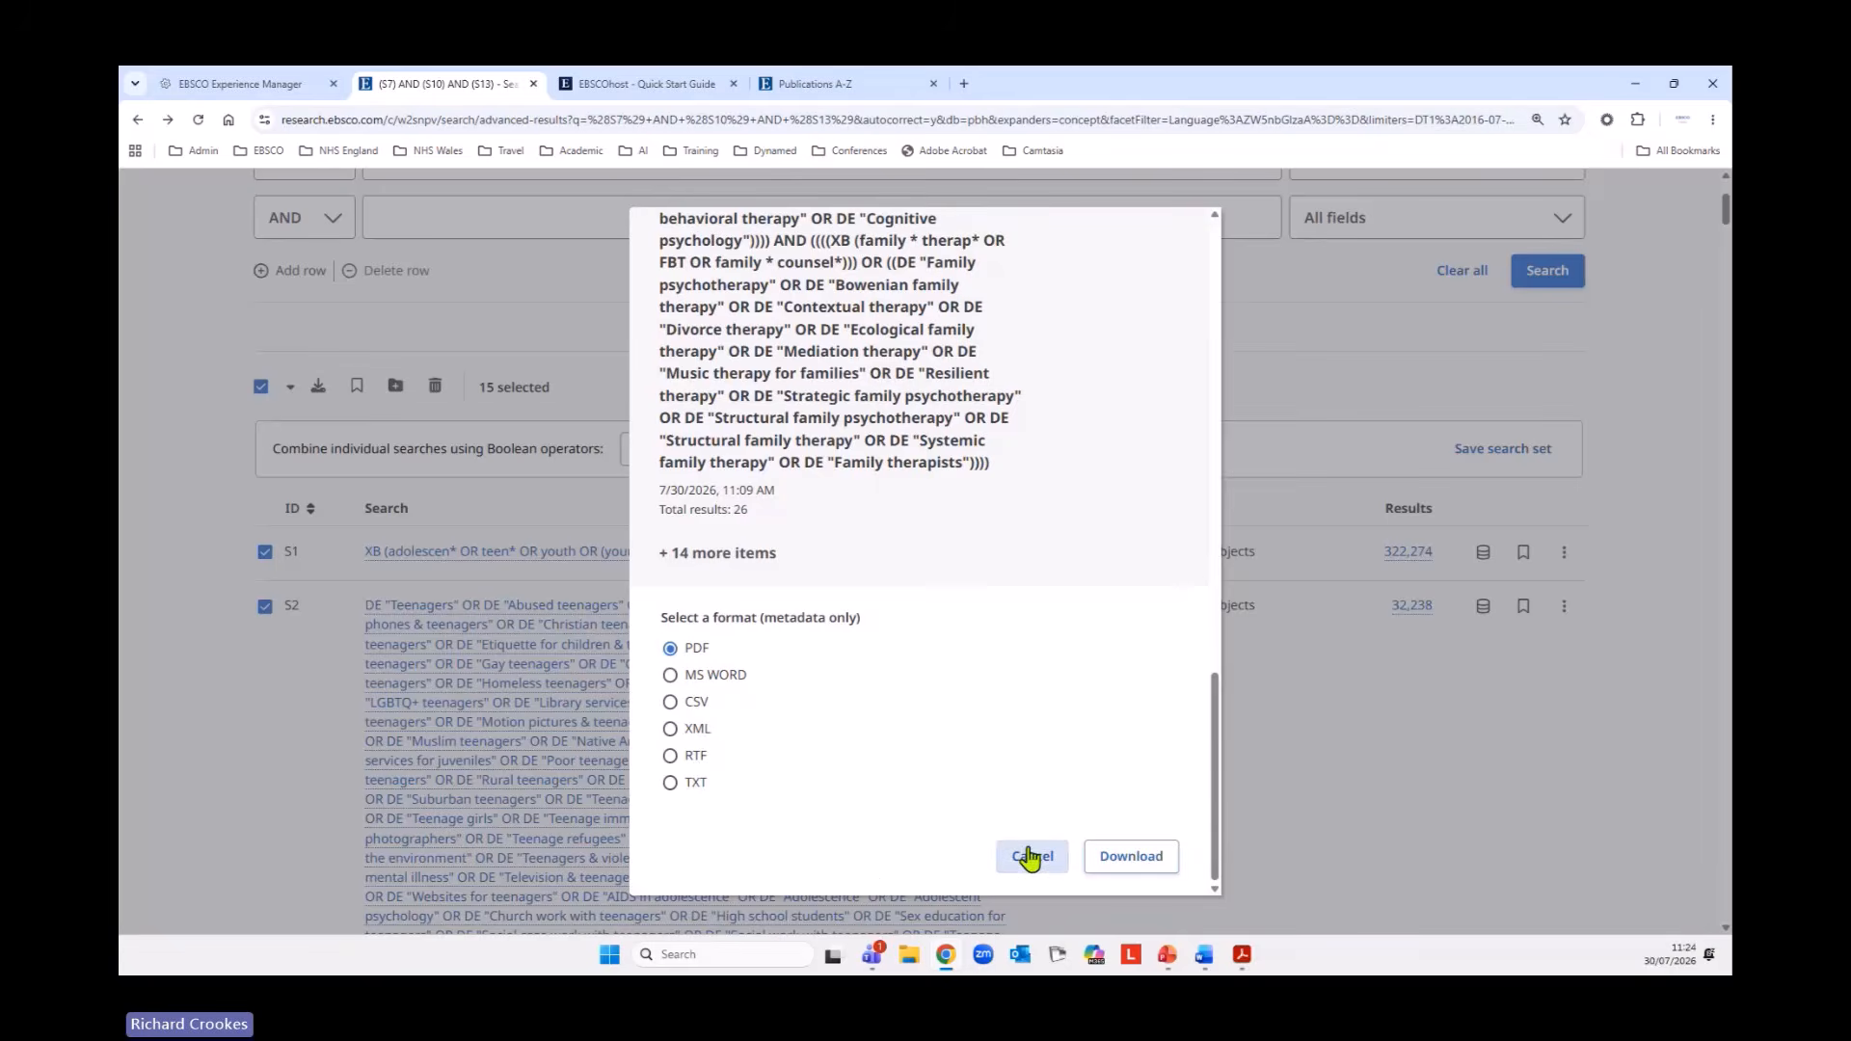
Close the download options and add all the selected history searches to the PBSC Search CBT and FBT project.
{"action": "left_click", "coordinate": [1125, 858]}
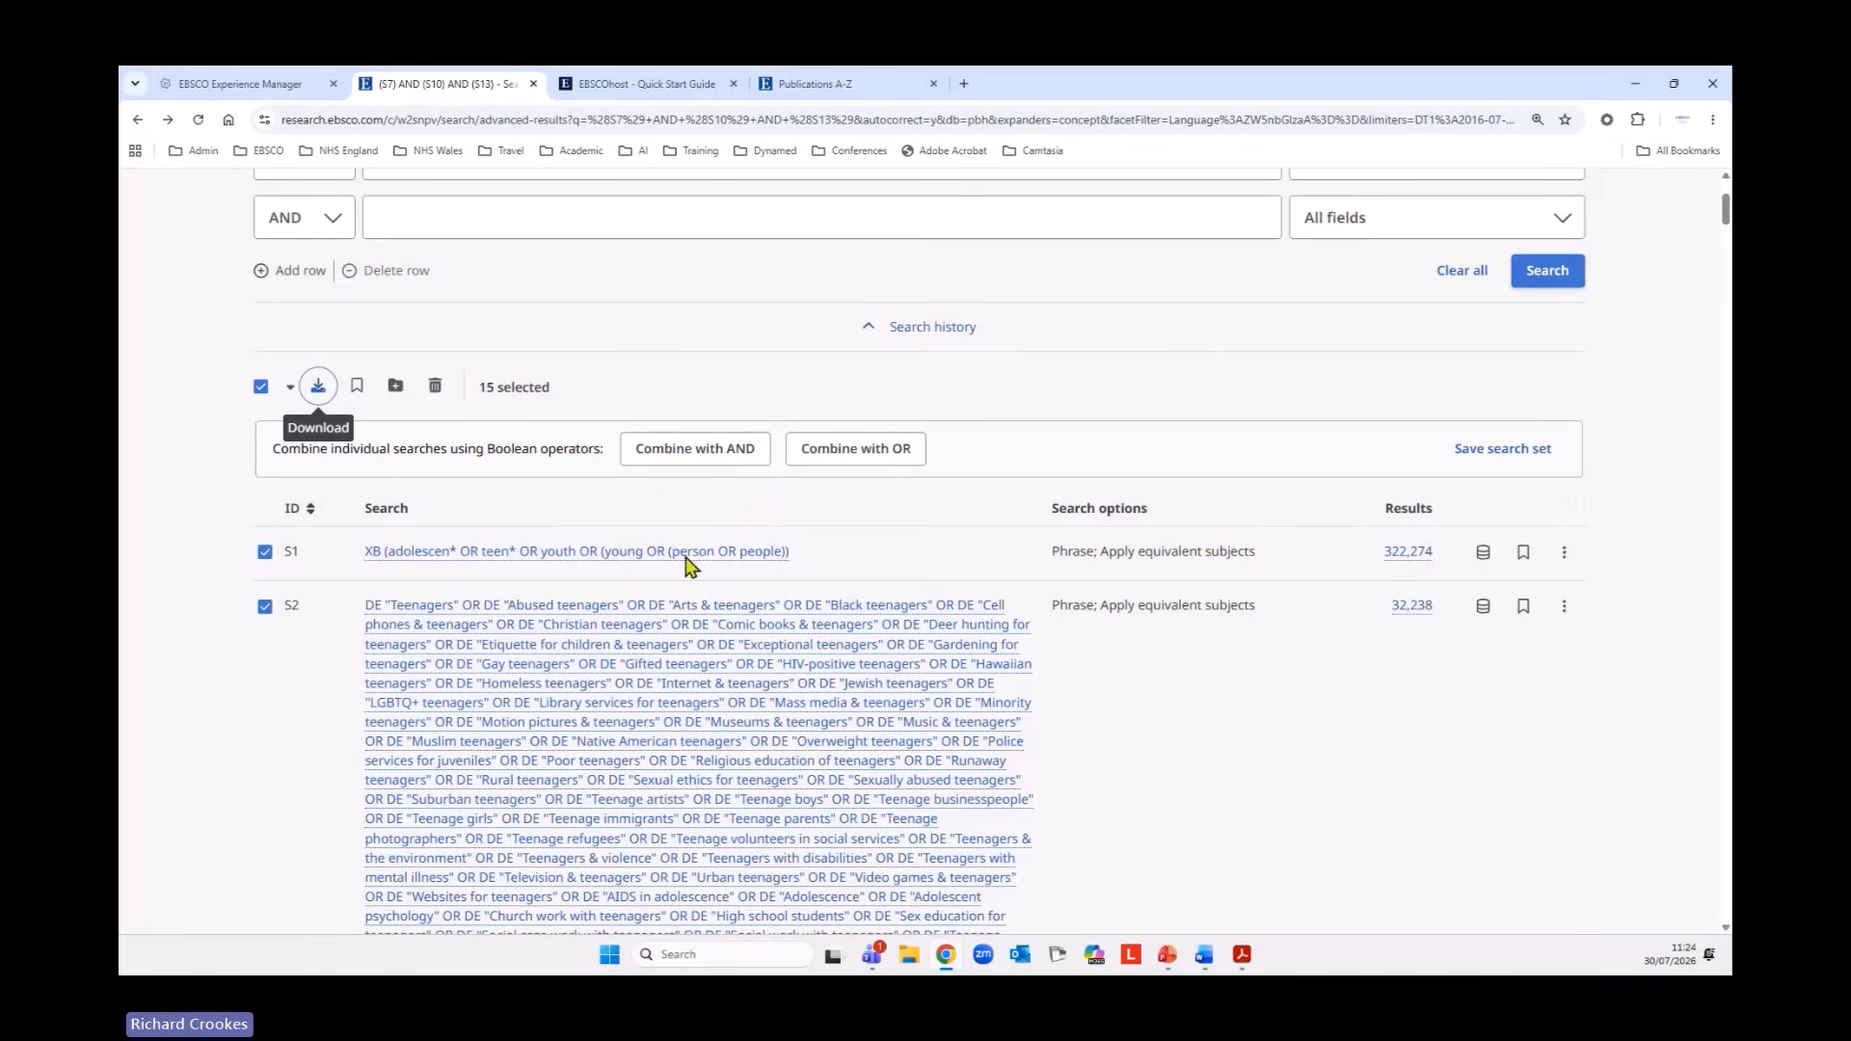
{"action": "left_click", "coordinate": [398, 390]}
{"action": "left_click", "coordinate": [820, 567]}
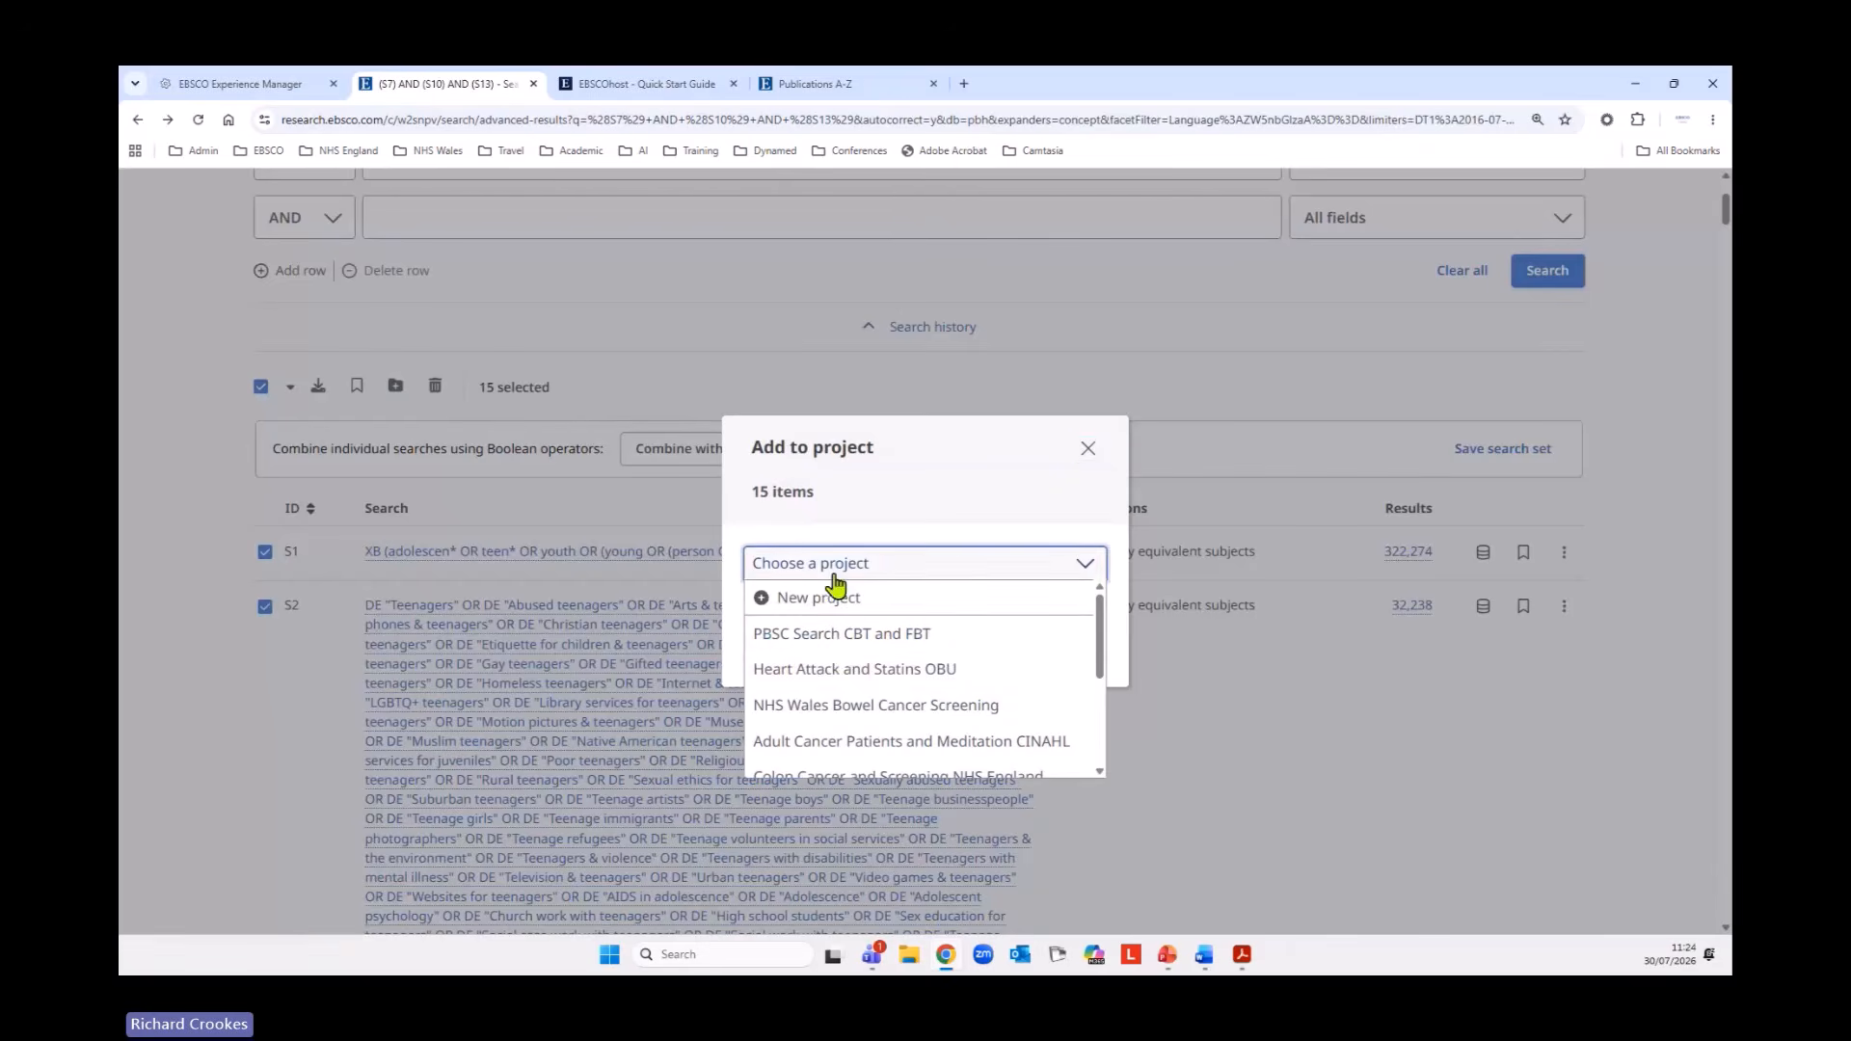
{"action": "left_click", "coordinate": [841, 644]}
{"action": "left_click", "coordinate": [1051, 651]}
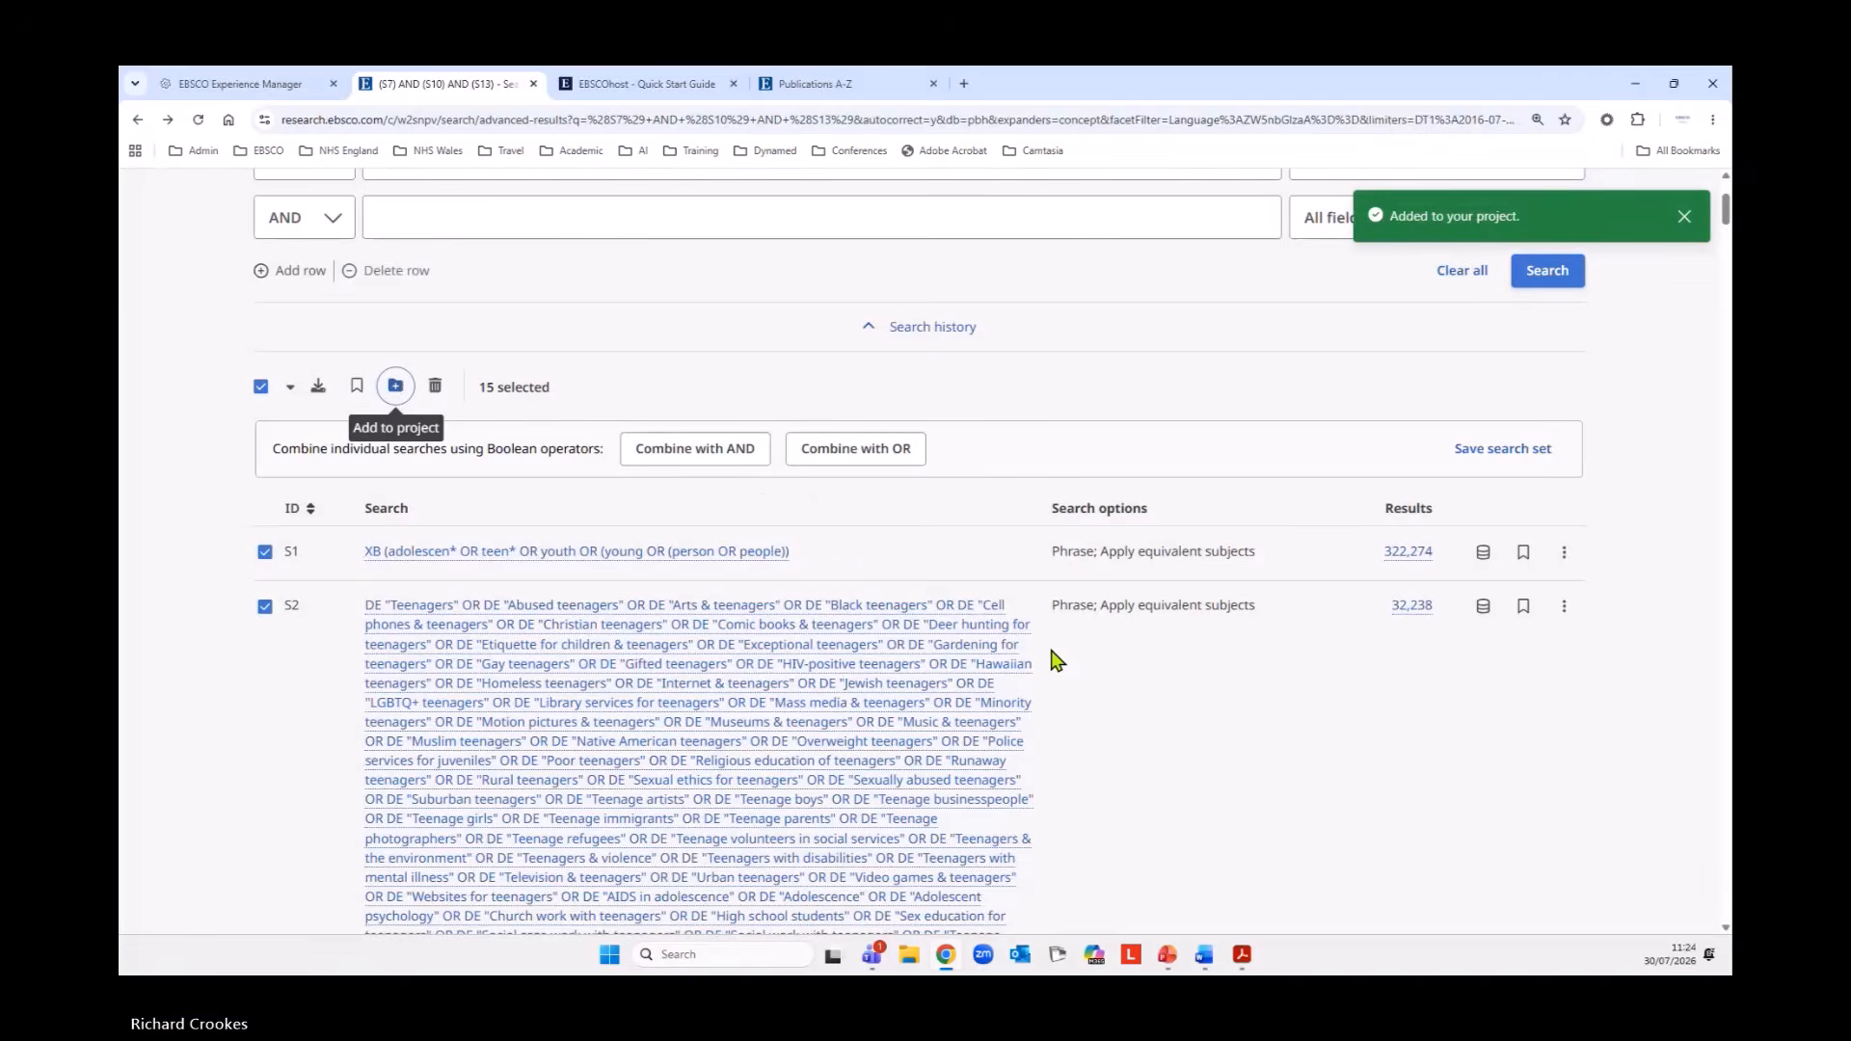
{"action": "scroll", "coordinate": [1051, 656], "scroll_direction": "up", "scroll_amount": 3}
{"action": "left_click", "coordinate": [1684, 218]}
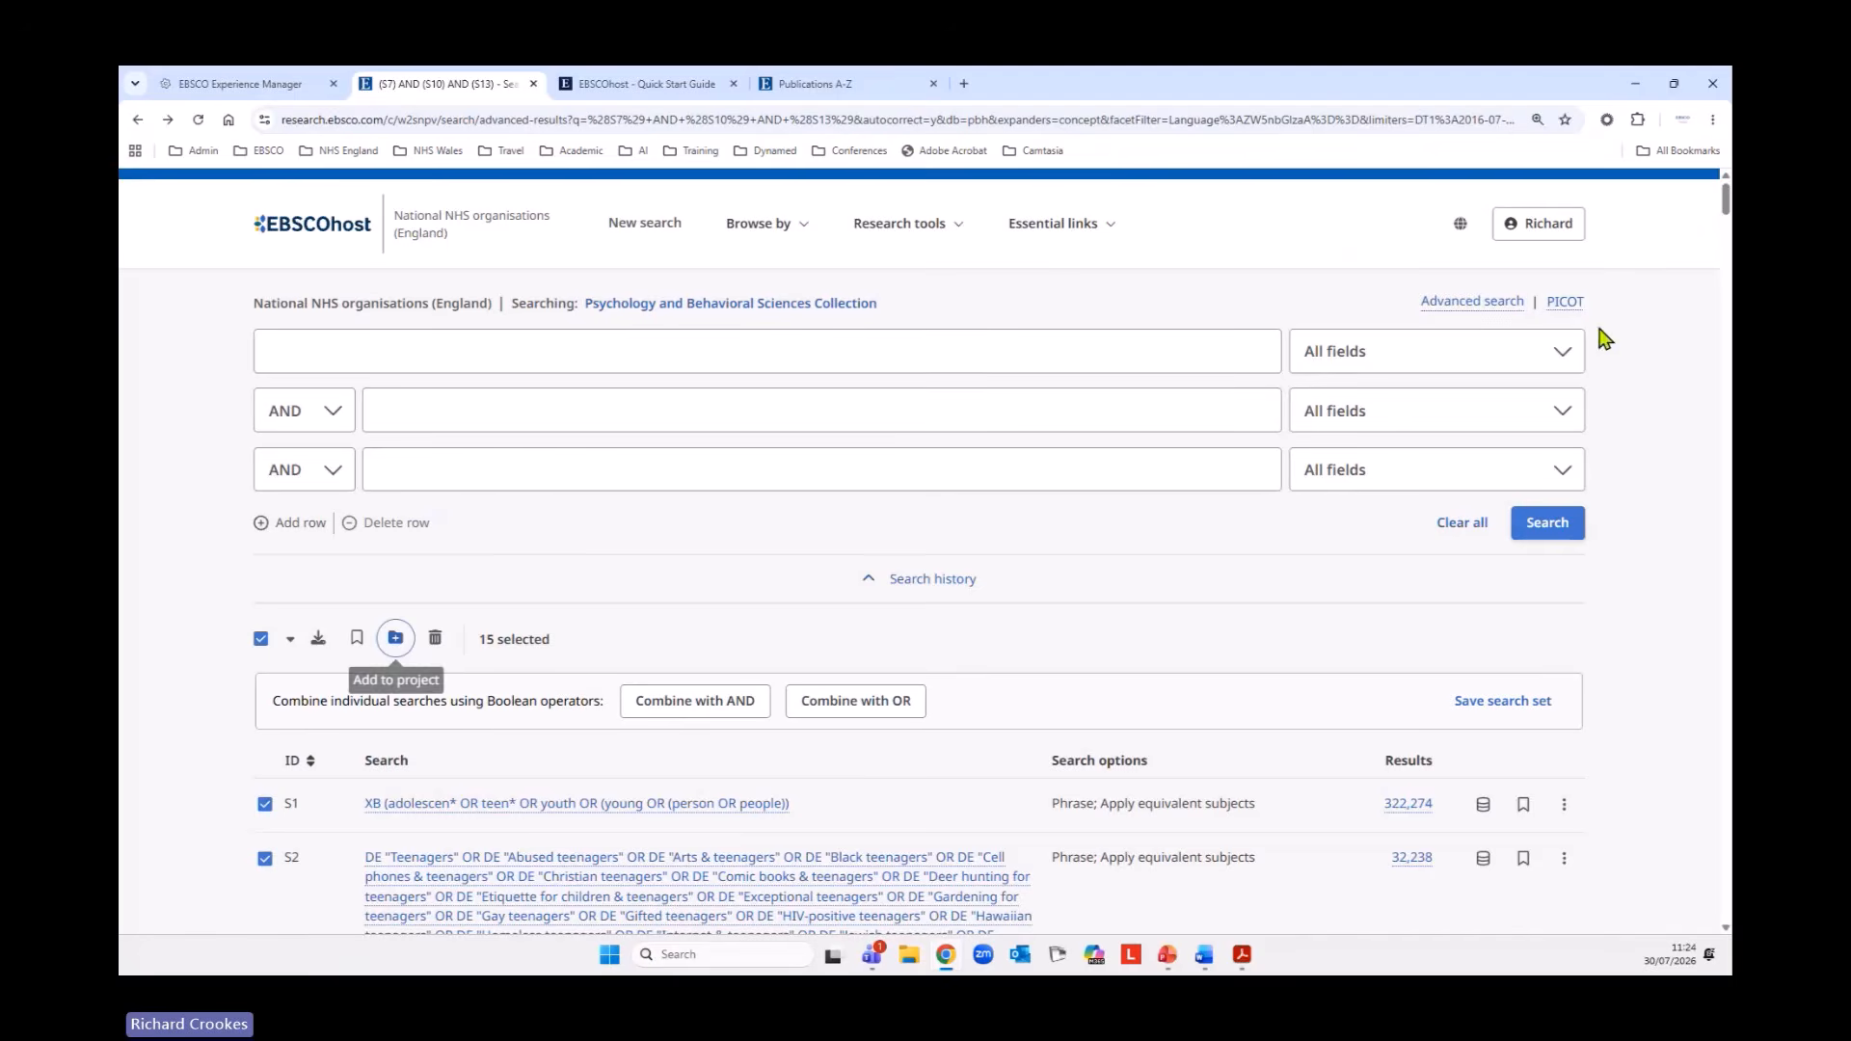
Open the PBSC Search CBT and FBT project from the account's projects list and display its saved searches.
{"action": "left_click", "coordinate": [1561, 249]}
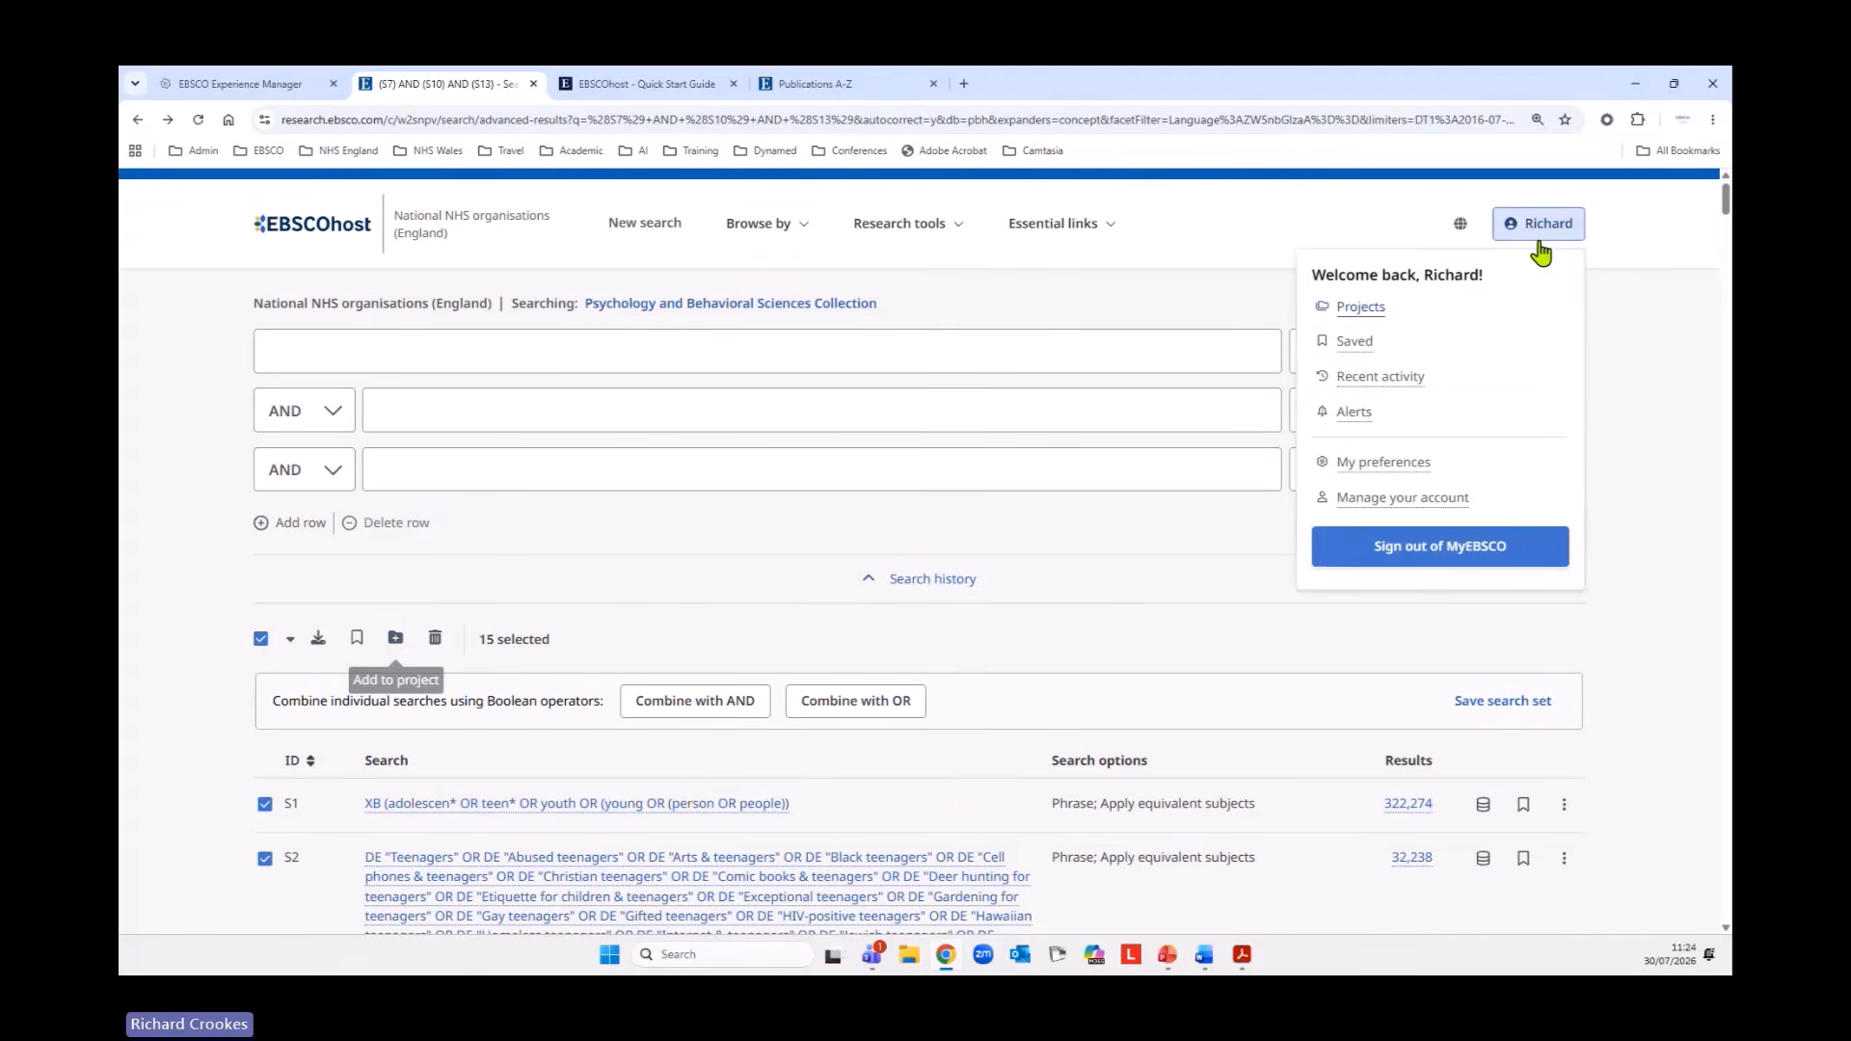
{"action": "left_click", "coordinate": [1360, 306]}
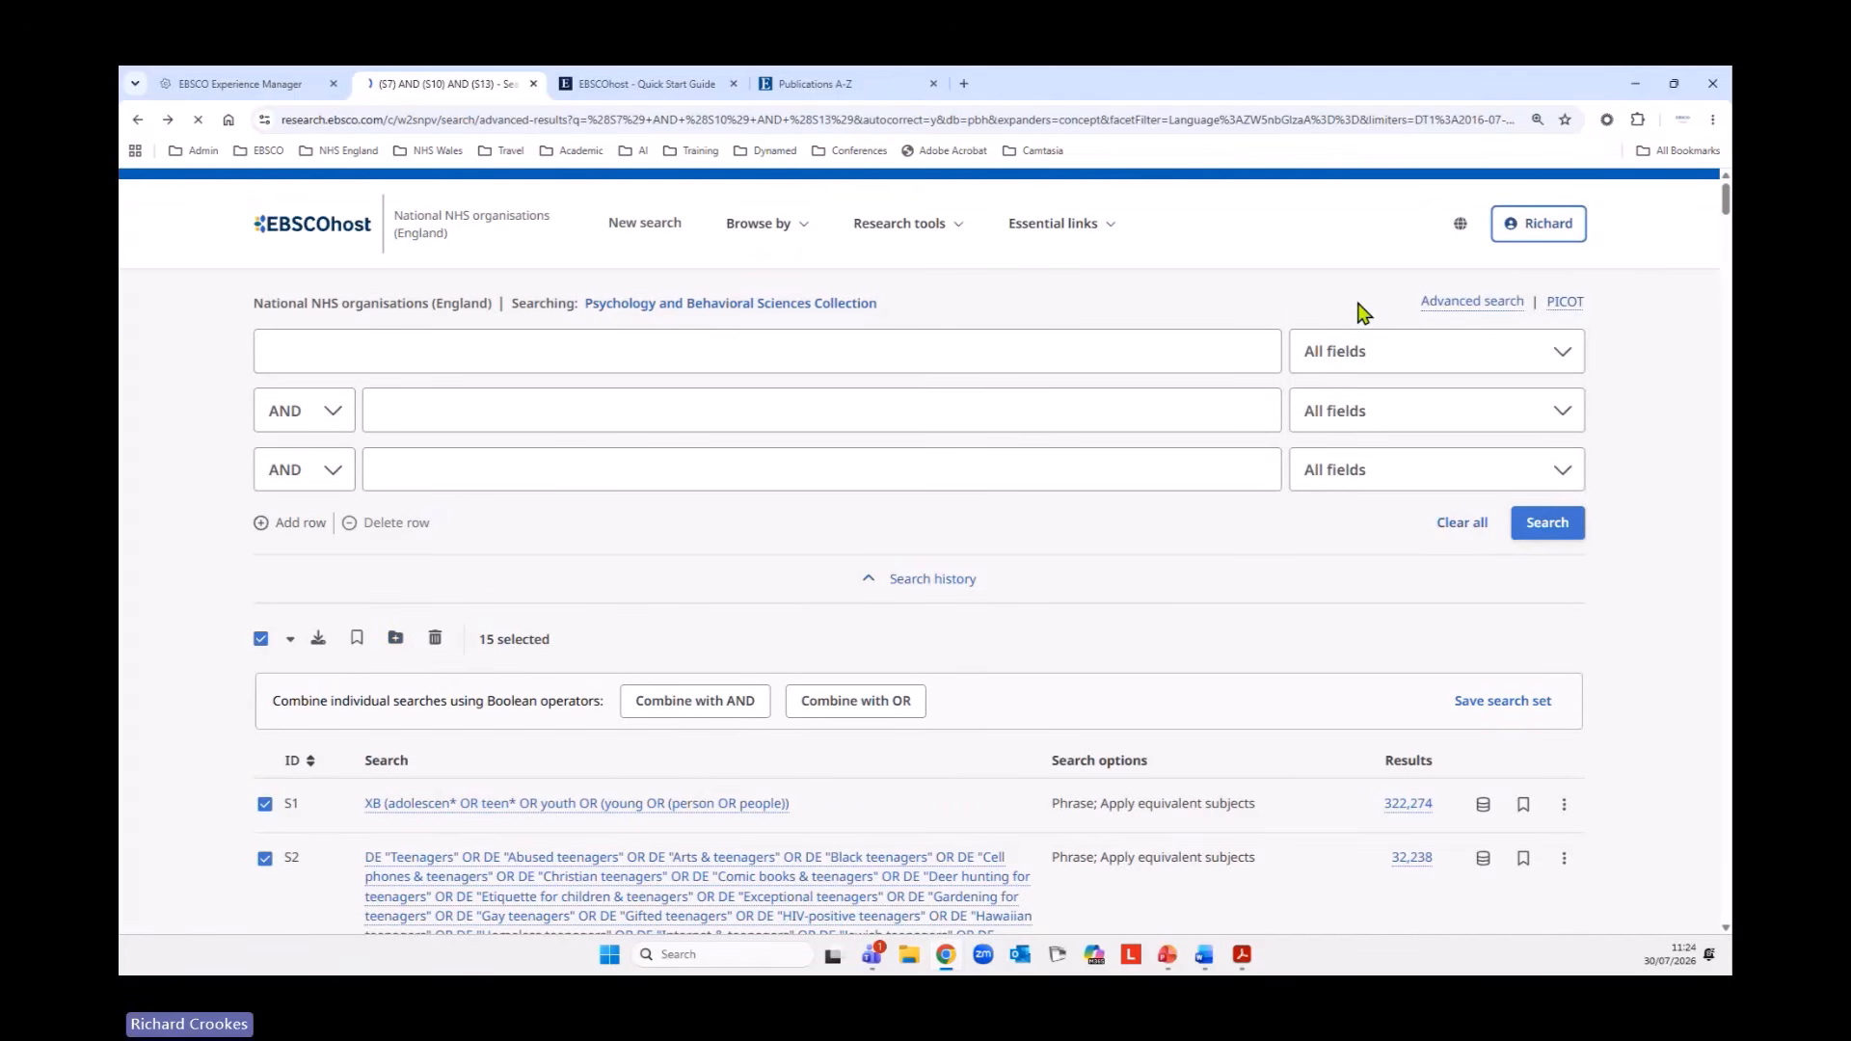
{"action": "scroll", "coordinate": [401, 464], "scroll_direction": "down", "scroll_amount": 3}
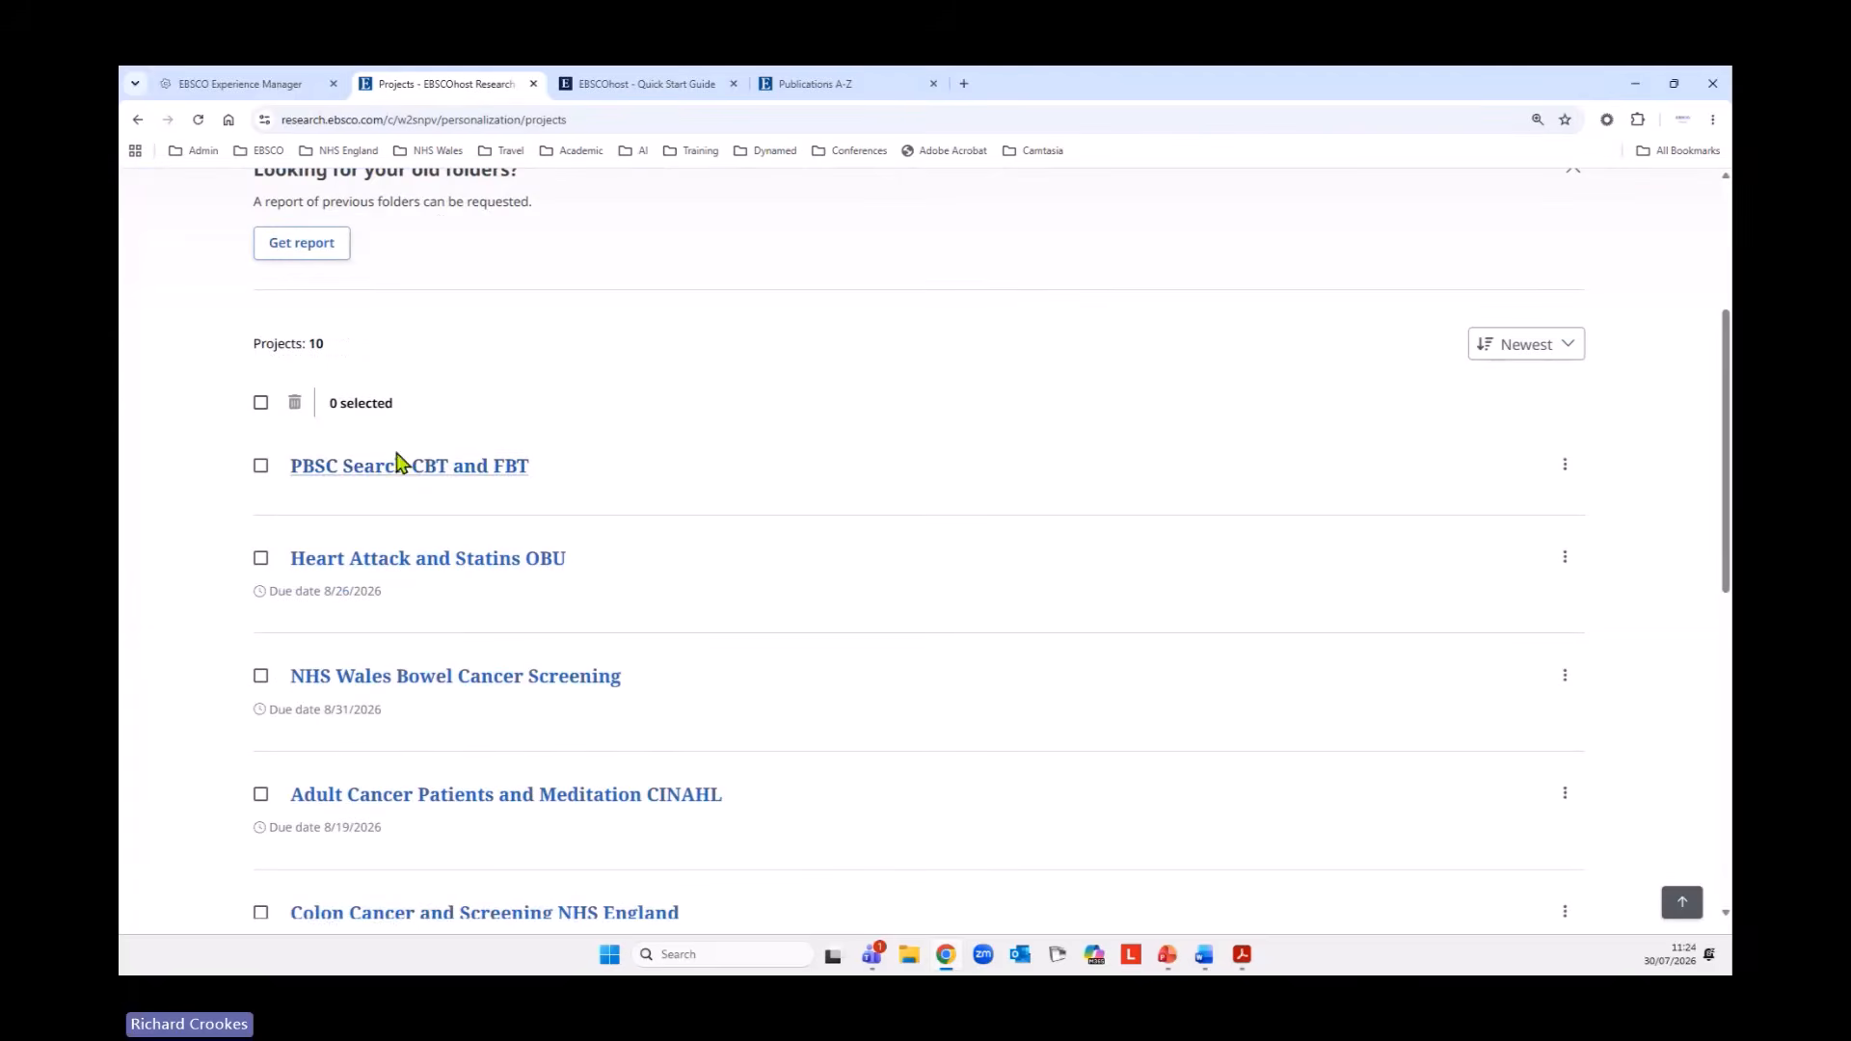
{"action": "left_click", "coordinate": [401, 466]}
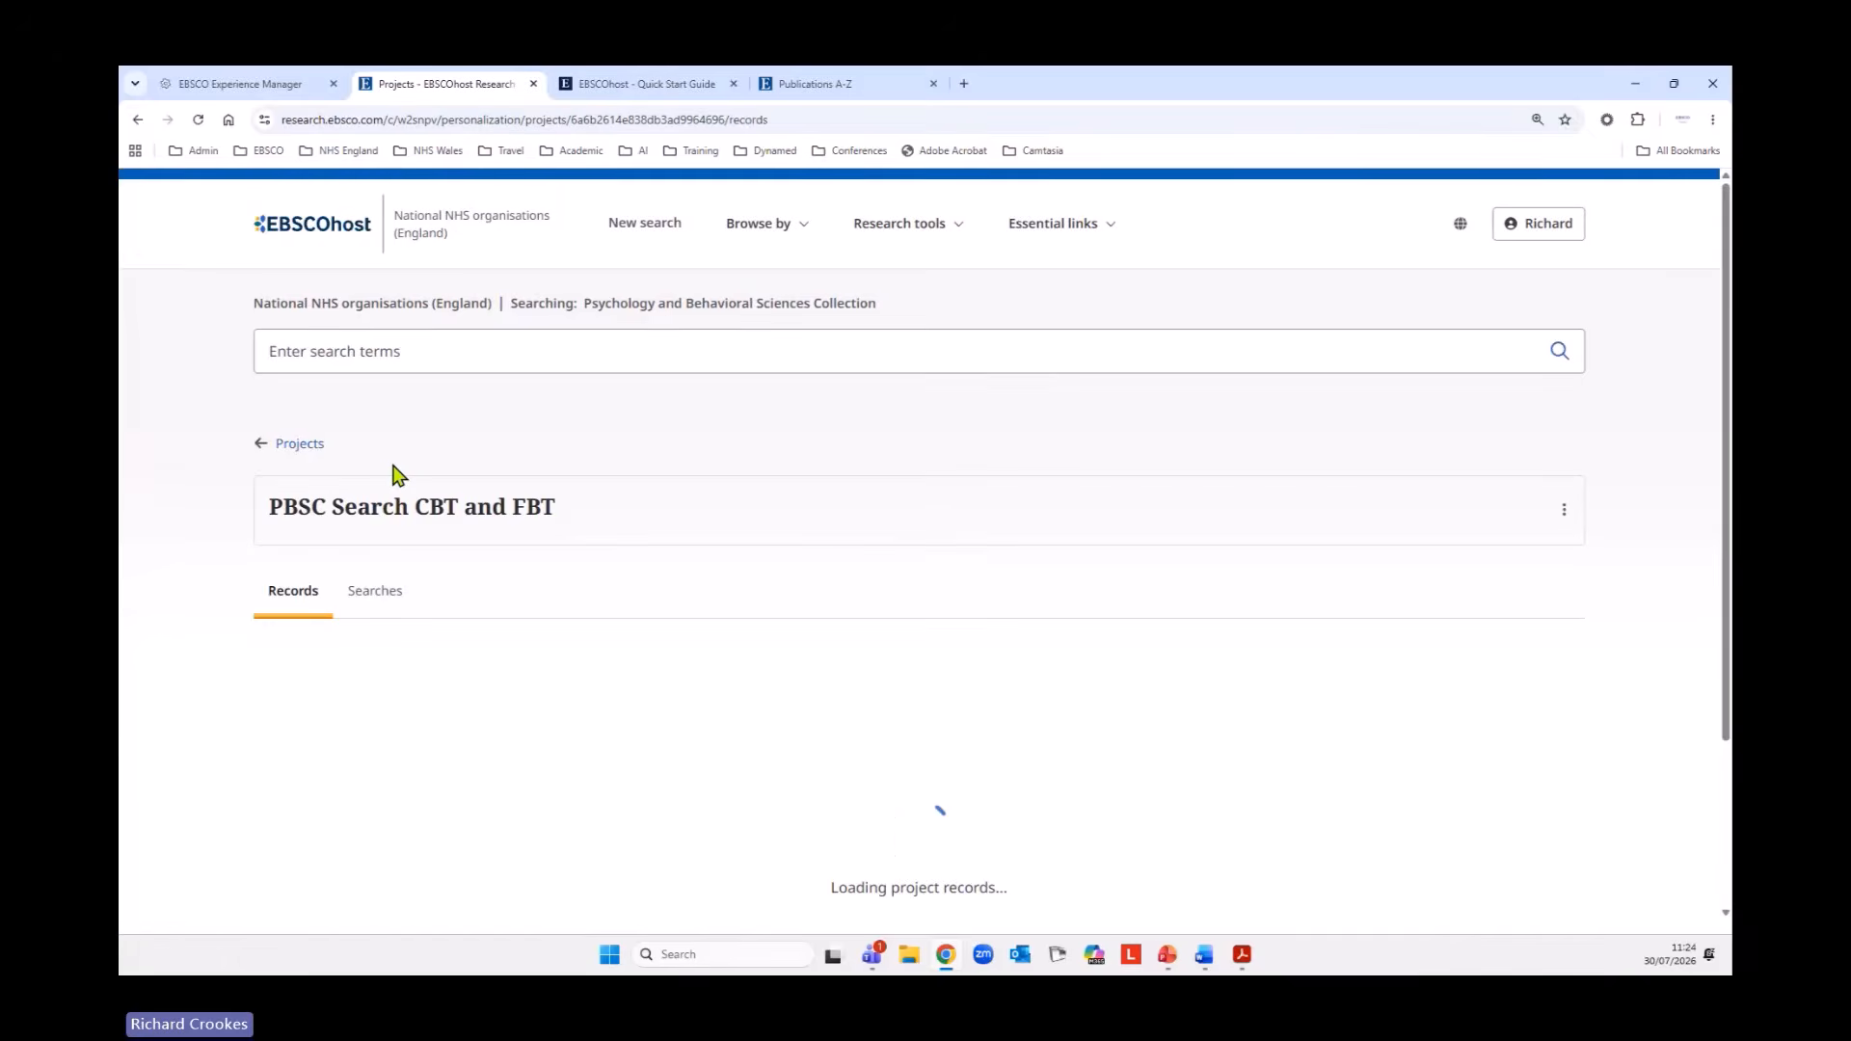
{"action": "scroll", "coordinate": [604, 499], "scroll_direction": "down", "scroll_amount": 2}
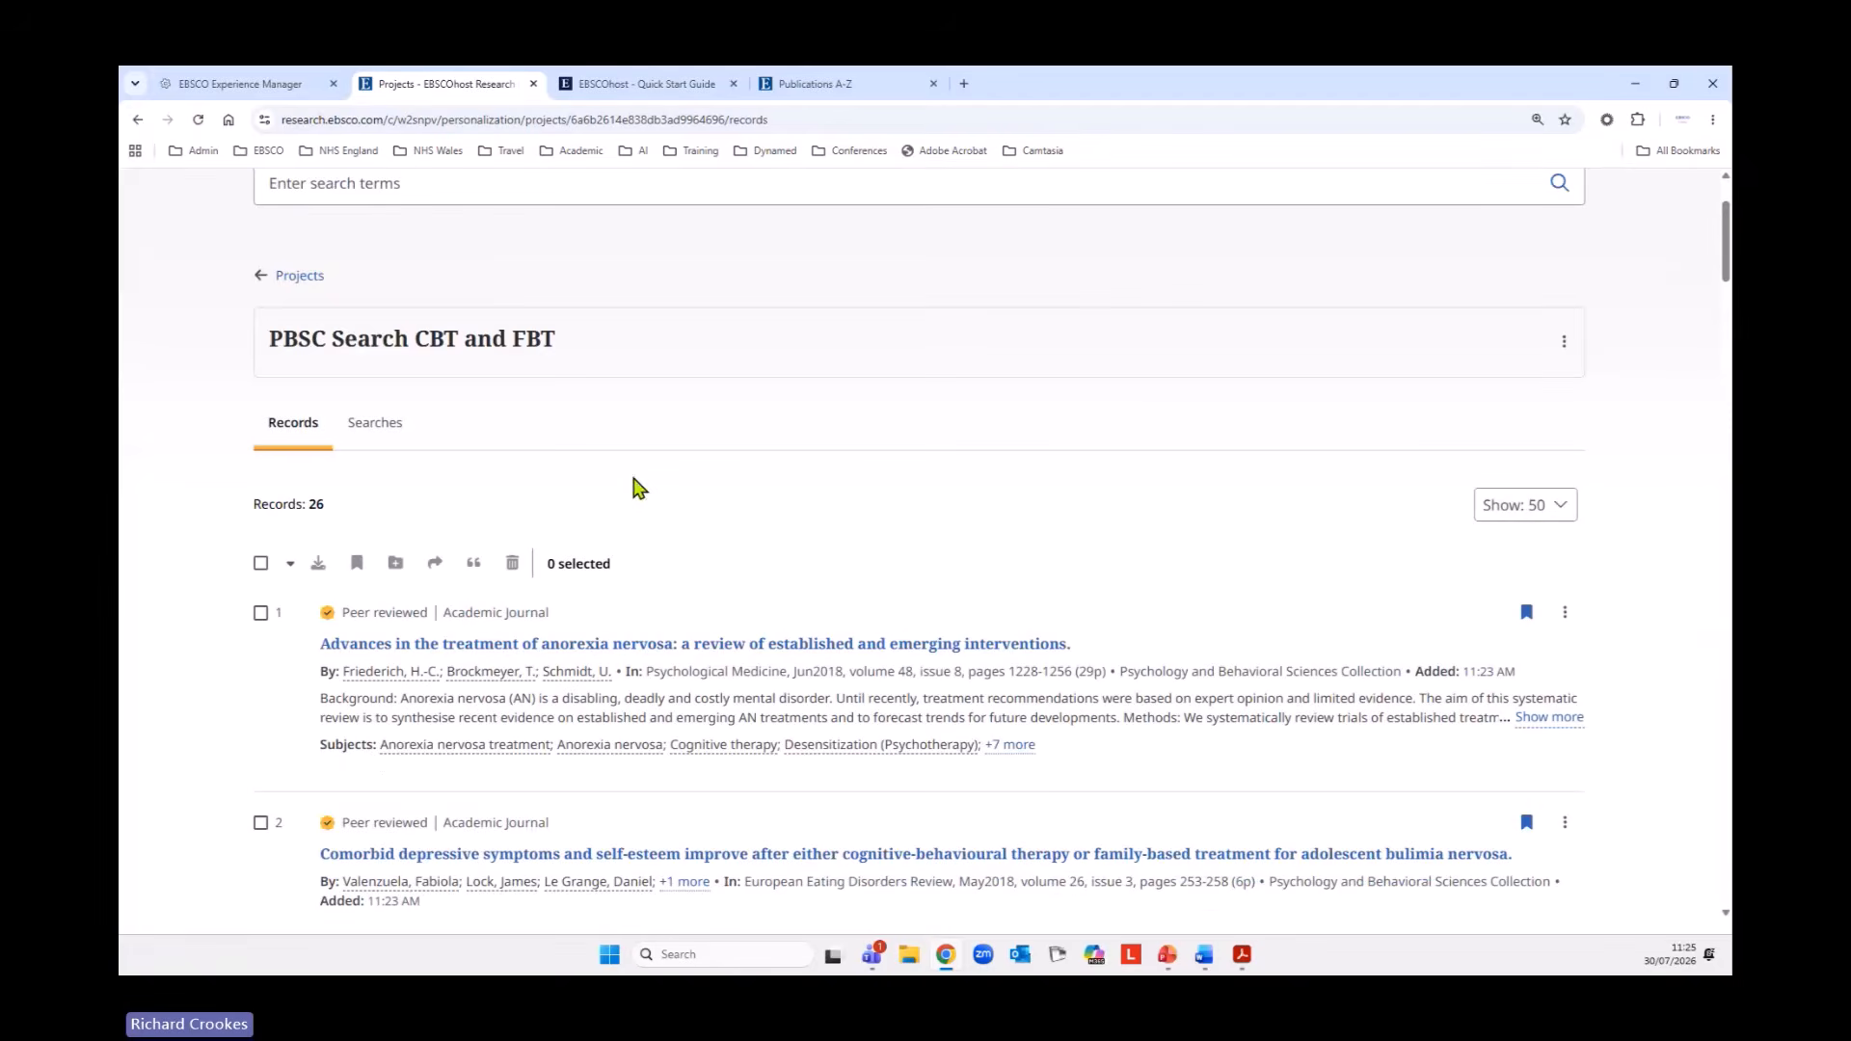
{"action": "left_click", "coordinate": [378, 438]}
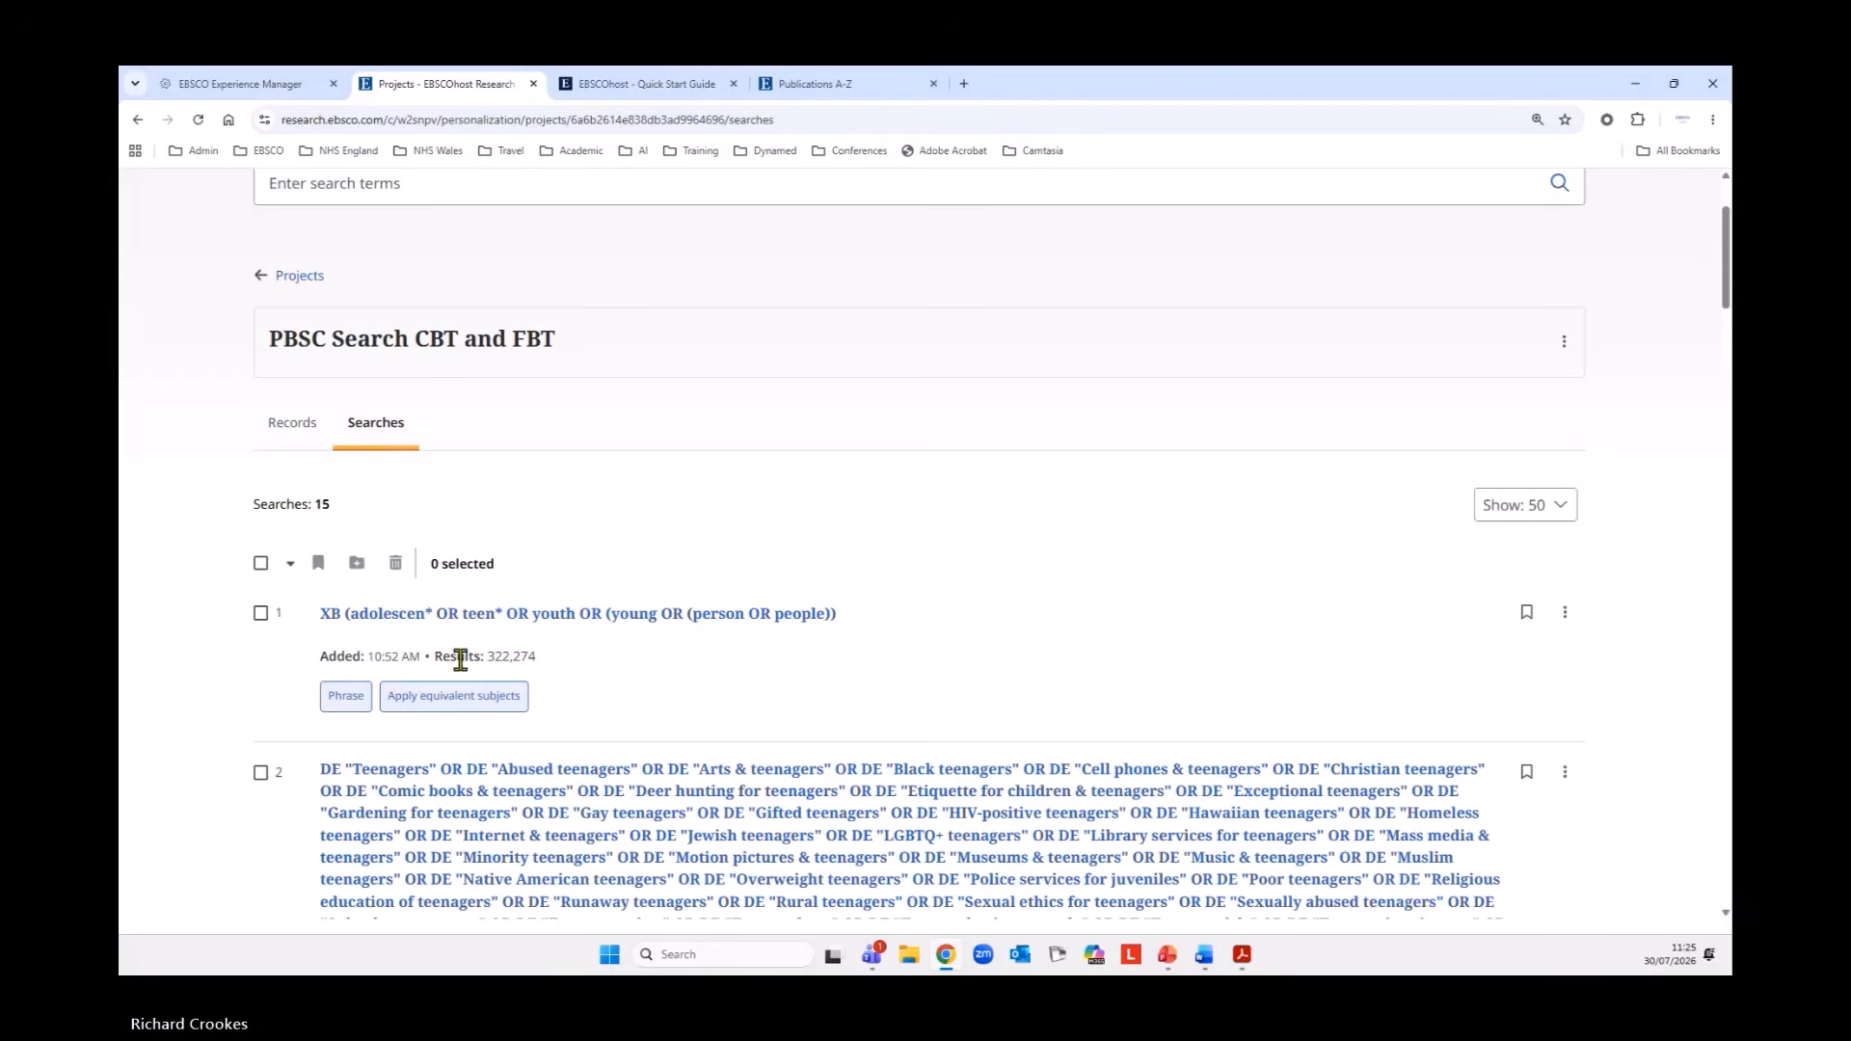
Review the searches stored in the project, briefly select all of them, and clear the selection.
{"action": "scroll", "coordinate": [164, 627], "scroll_direction": "down", "scroll_amount": 15}
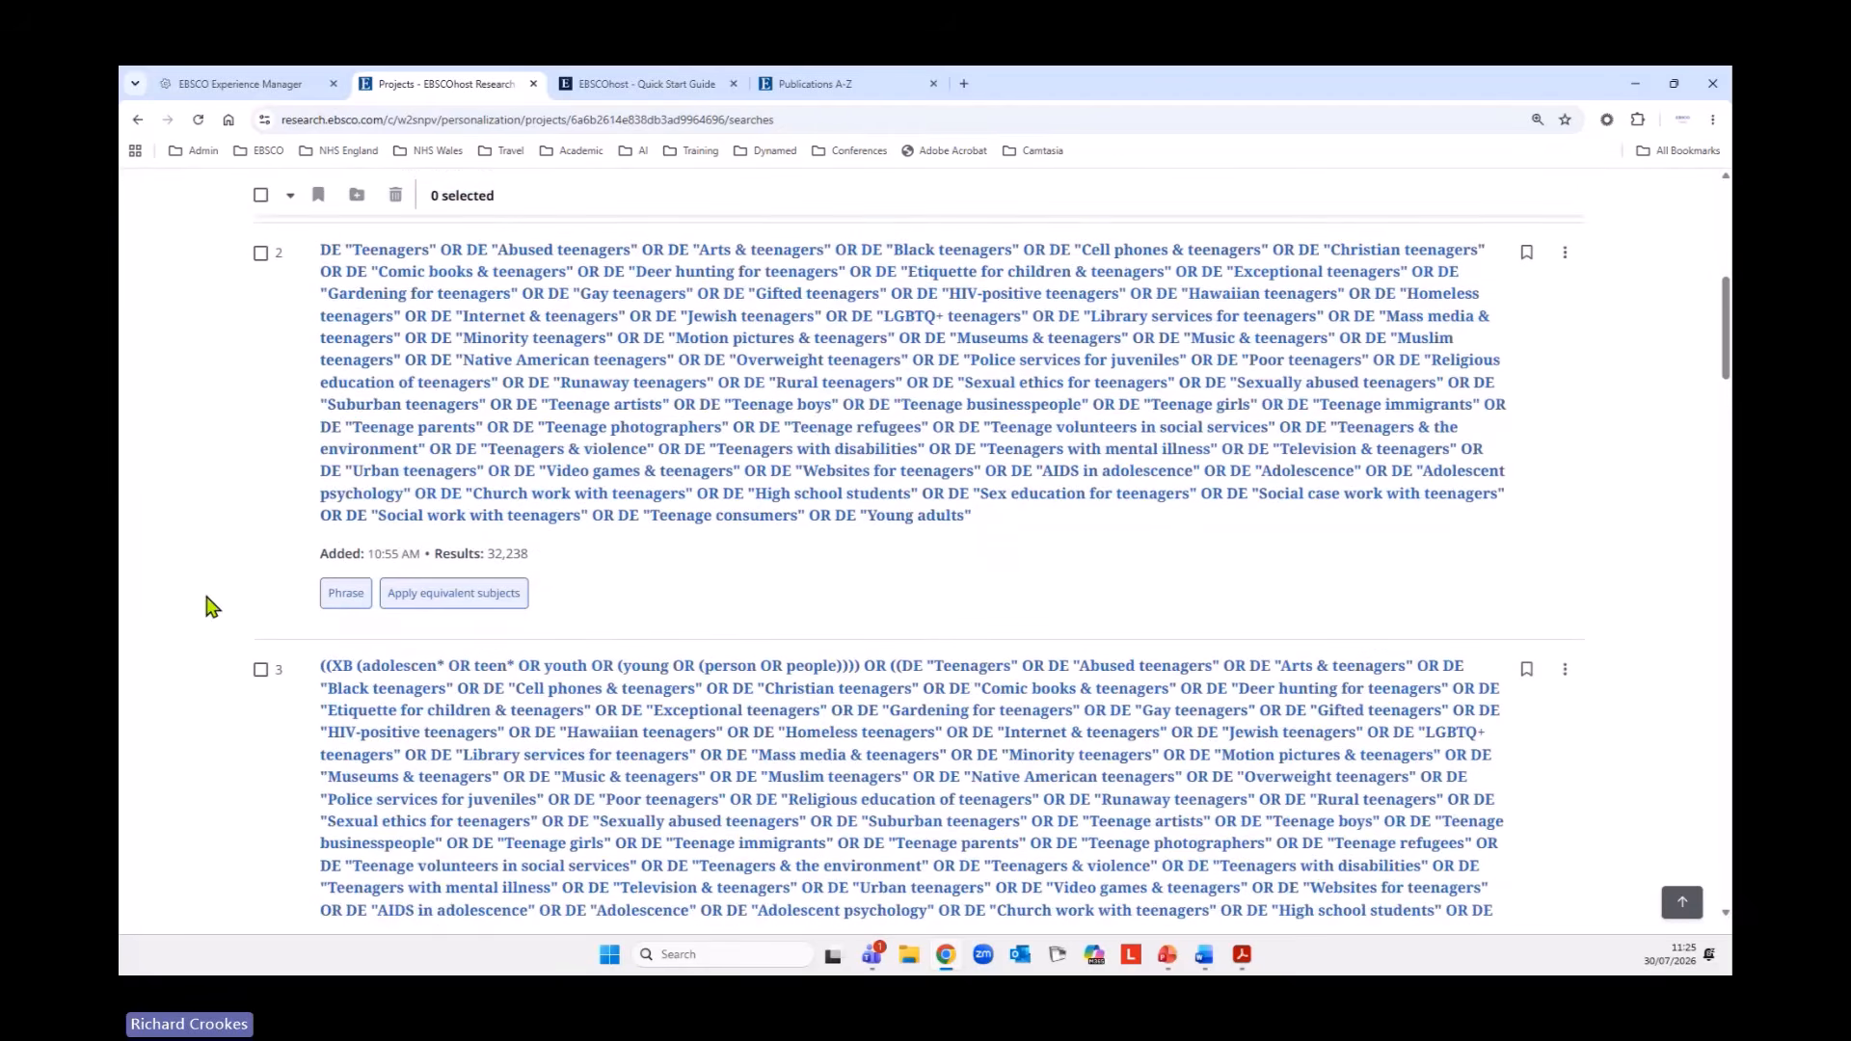
{"action": "scroll", "coordinate": [199, 681], "scroll_direction": "down", "scroll_amount": 5}
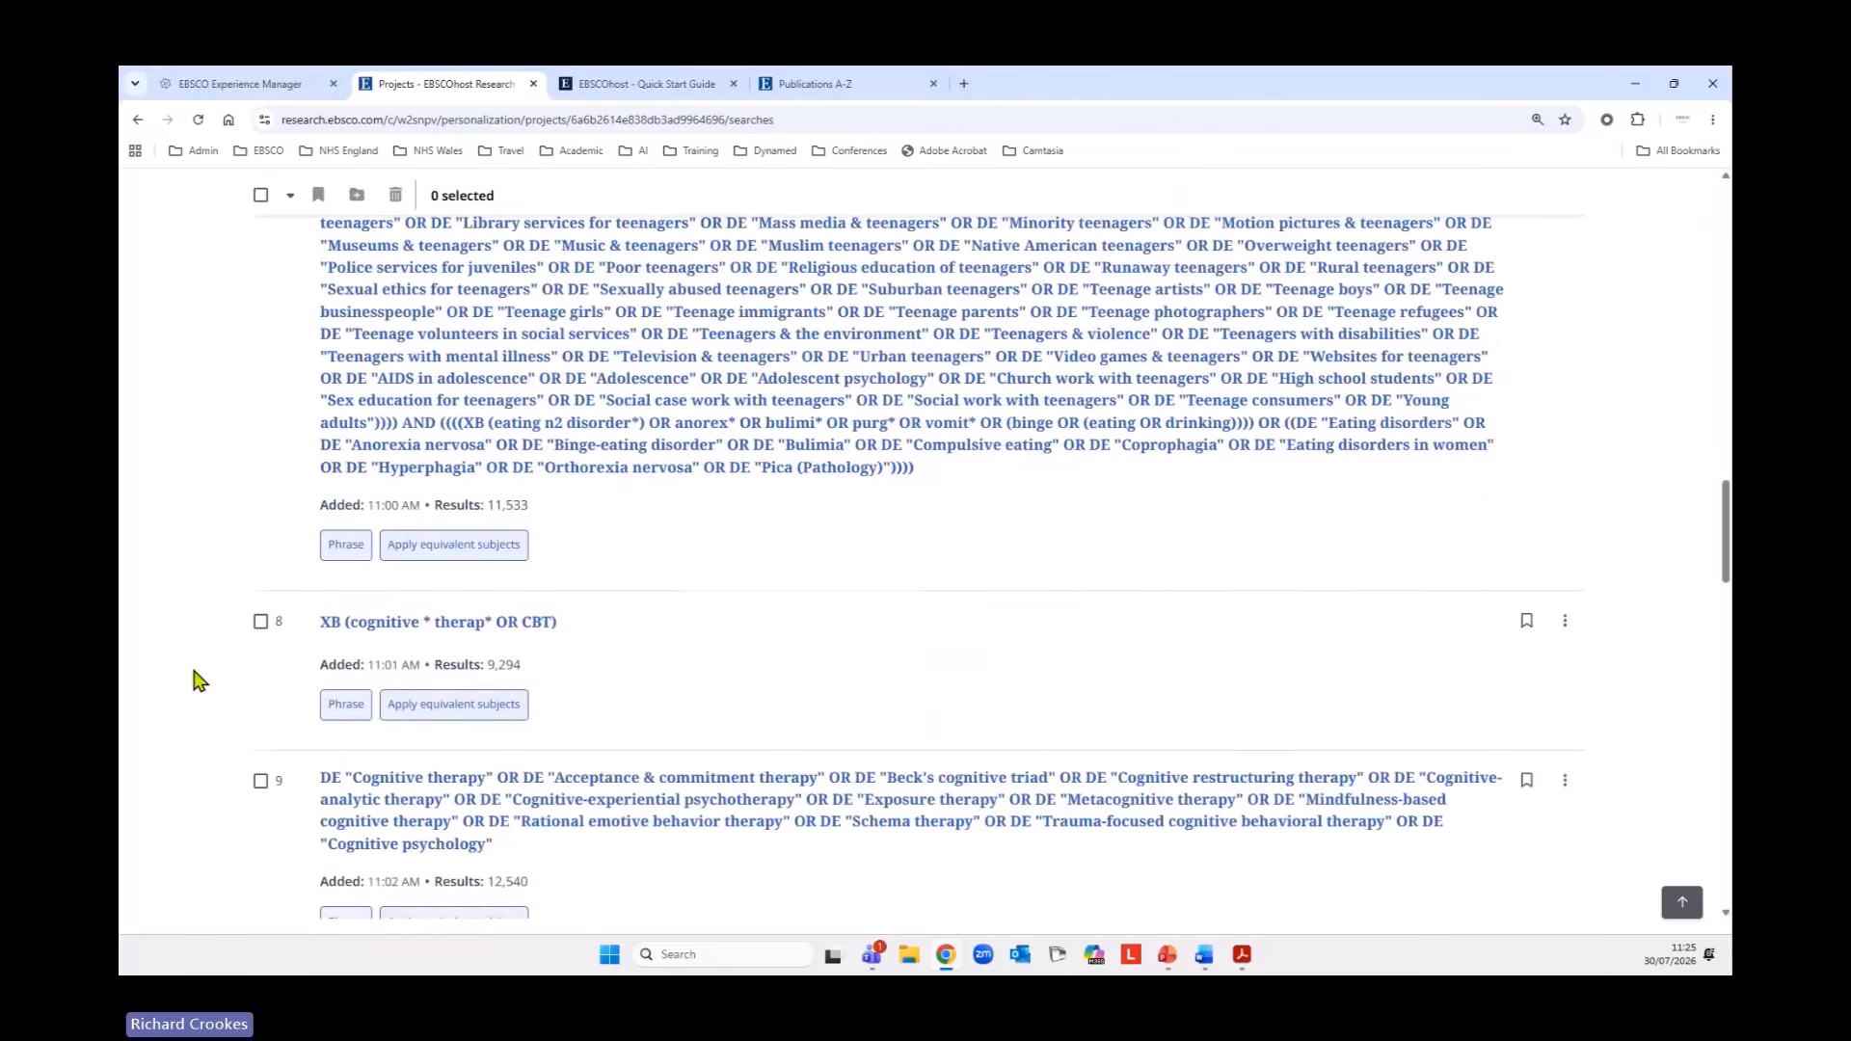
{"action": "scroll", "coordinate": [200, 681], "scroll_direction": "up", "scroll_amount": 20}
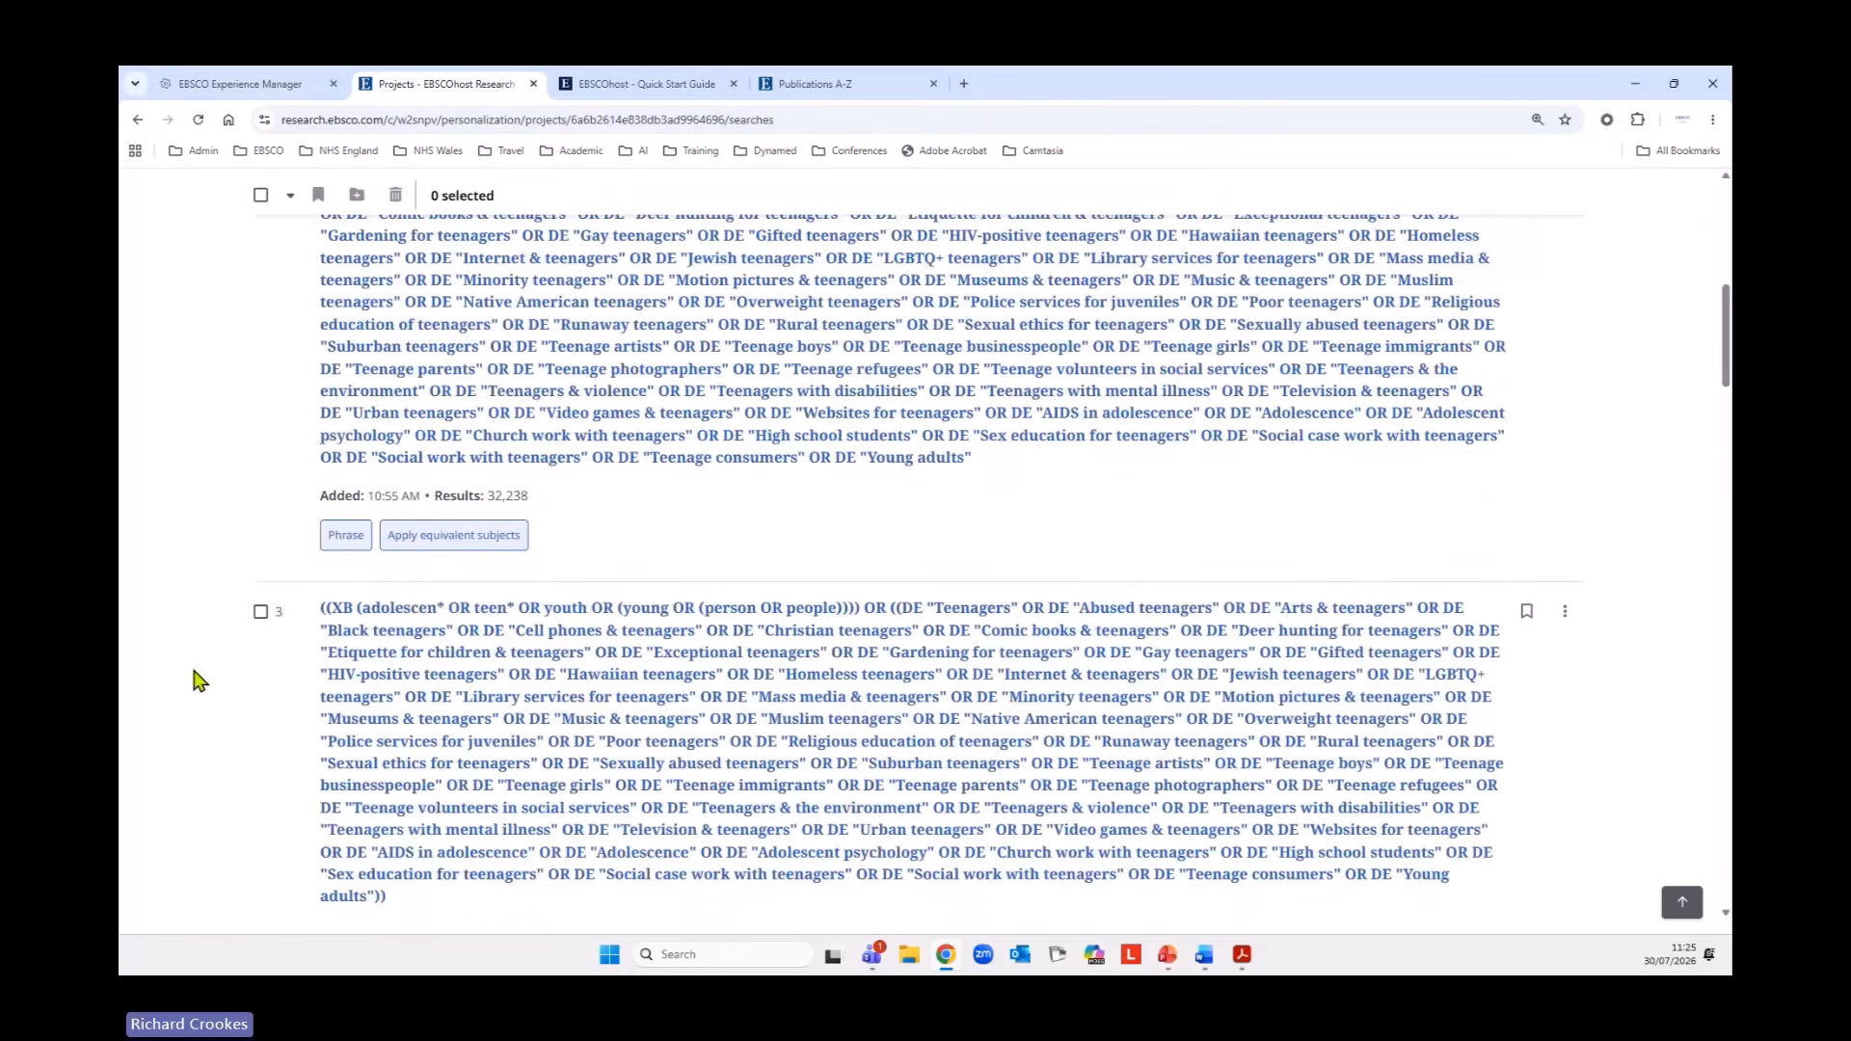
{"action": "scroll", "coordinate": [200, 680], "scroll_direction": "up", "scroll_amount": 2}
{"action": "left_click", "coordinate": [260, 731]}
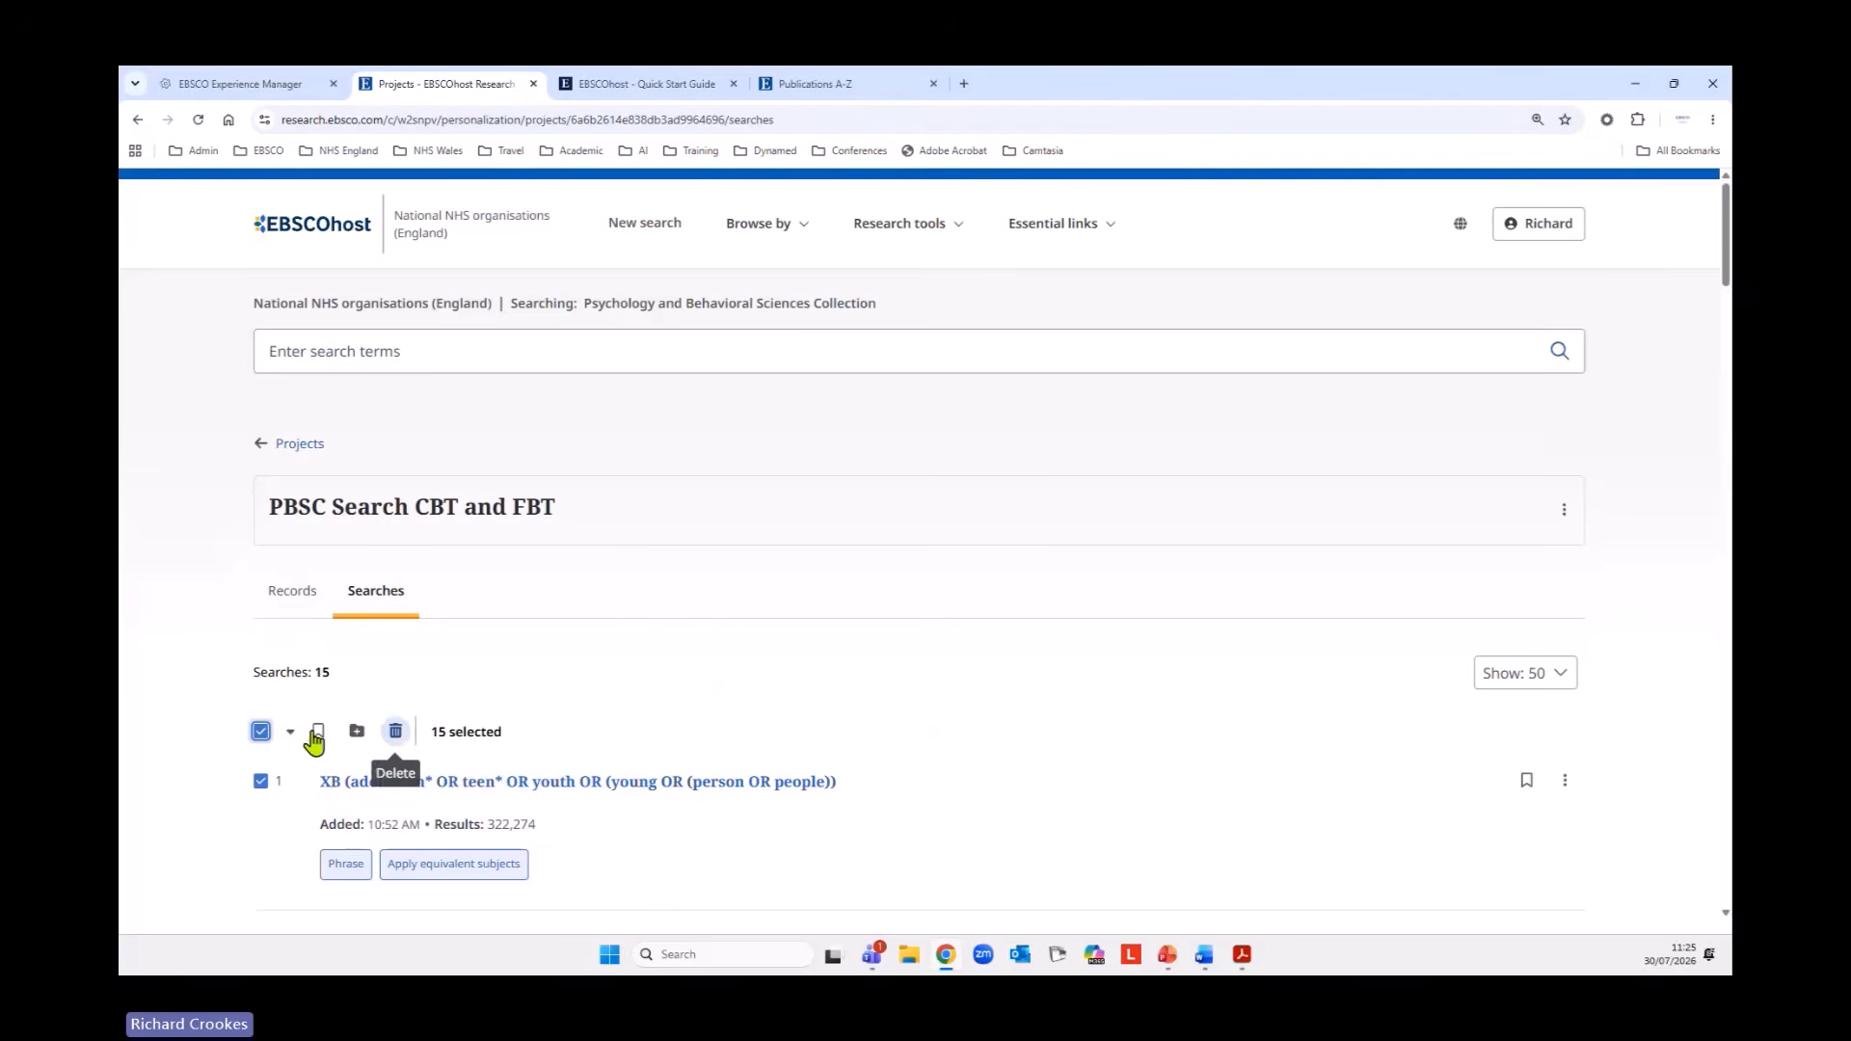
{"action": "left_click", "coordinate": [261, 732]}
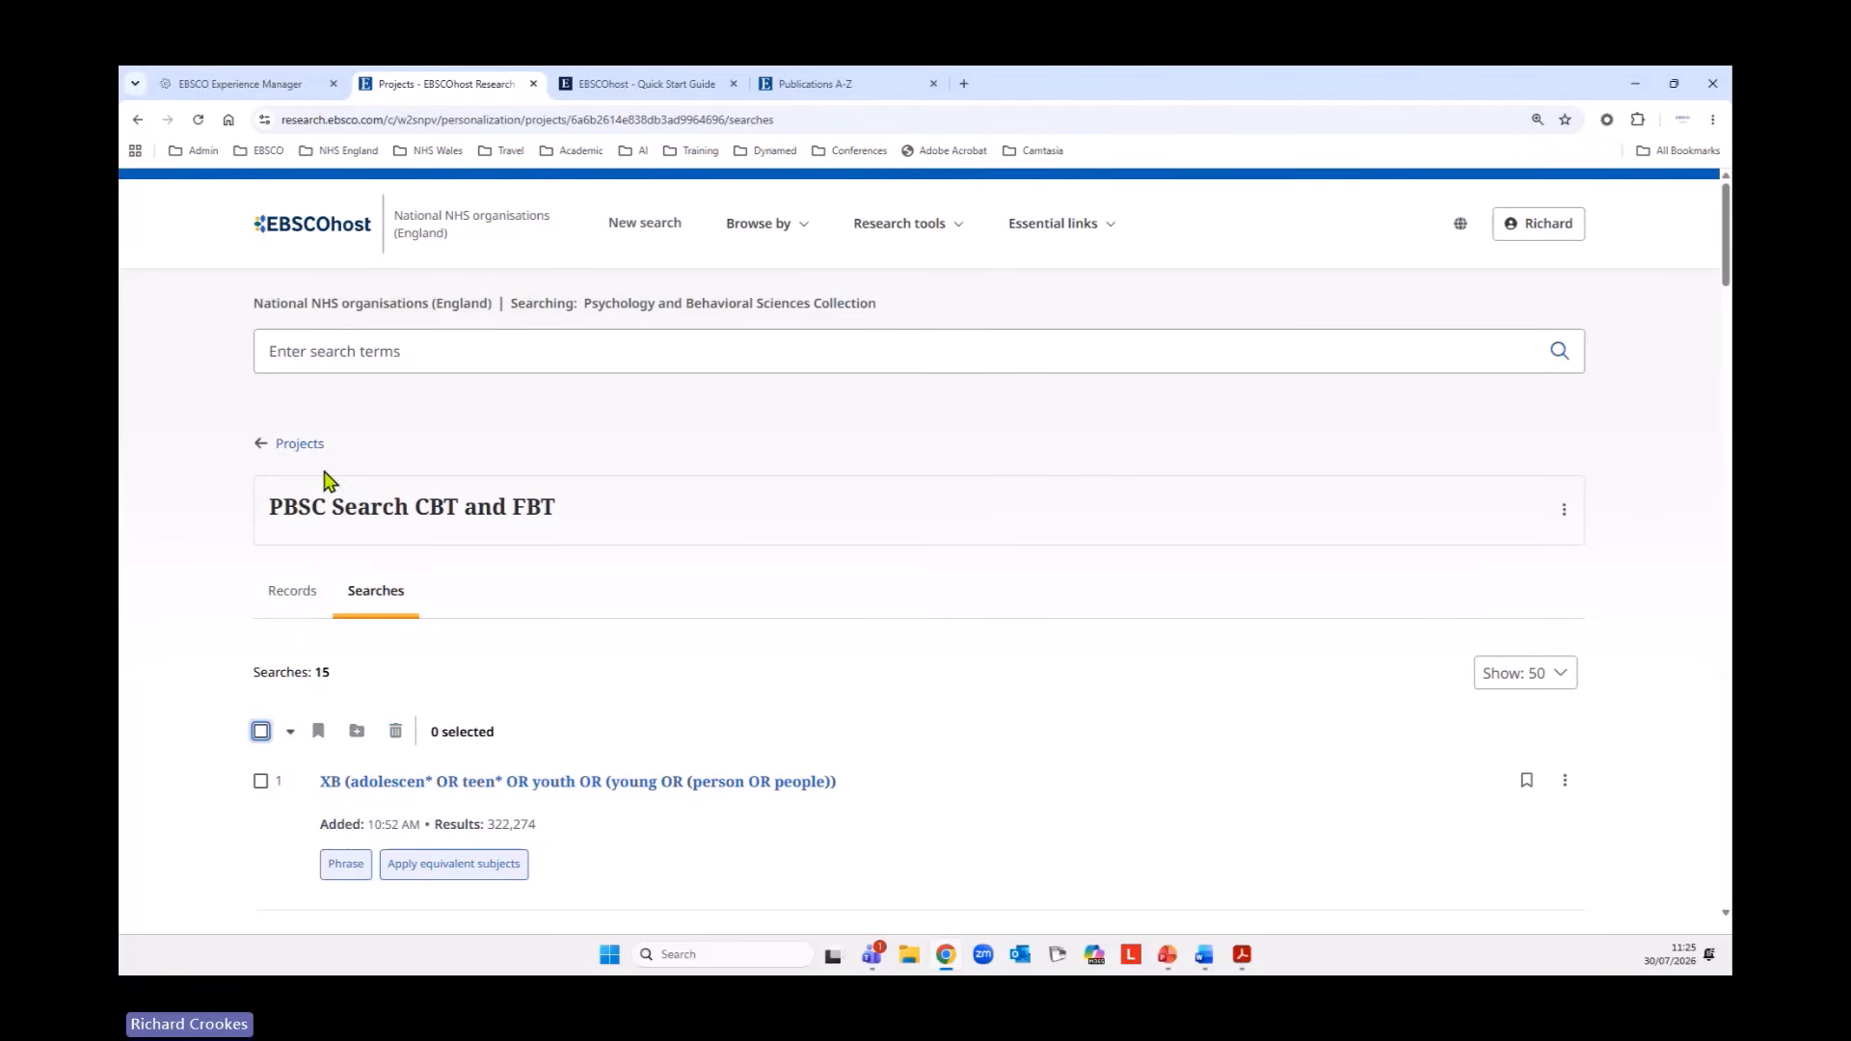
Return to the projects list and delete the Adult Cancer Patients and Meditation CINAHL project.
{"action": "left_click", "coordinate": [301, 445]}
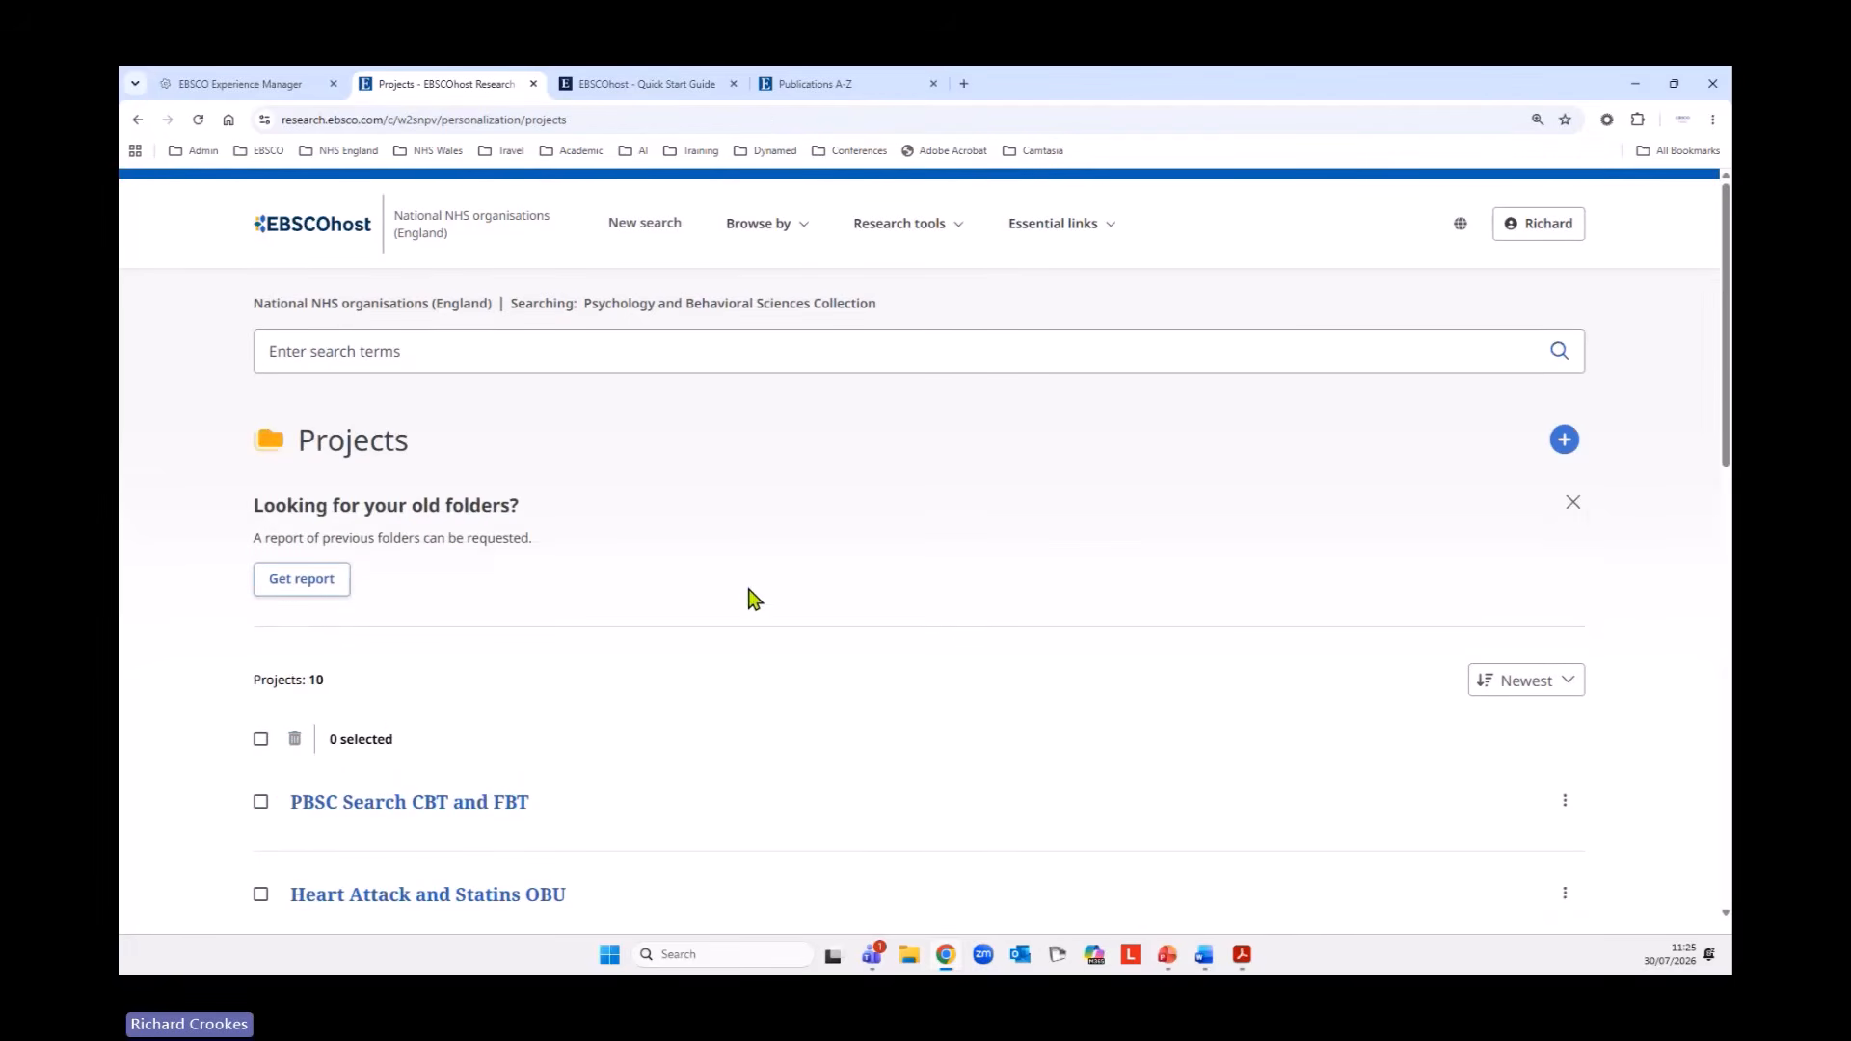
{"action": "scroll", "coordinate": [771, 607], "scroll_direction": "down", "scroll_amount": 2}
{"action": "scroll", "coordinate": [748, 725], "scroll_direction": "down", "scroll_amount": 3}
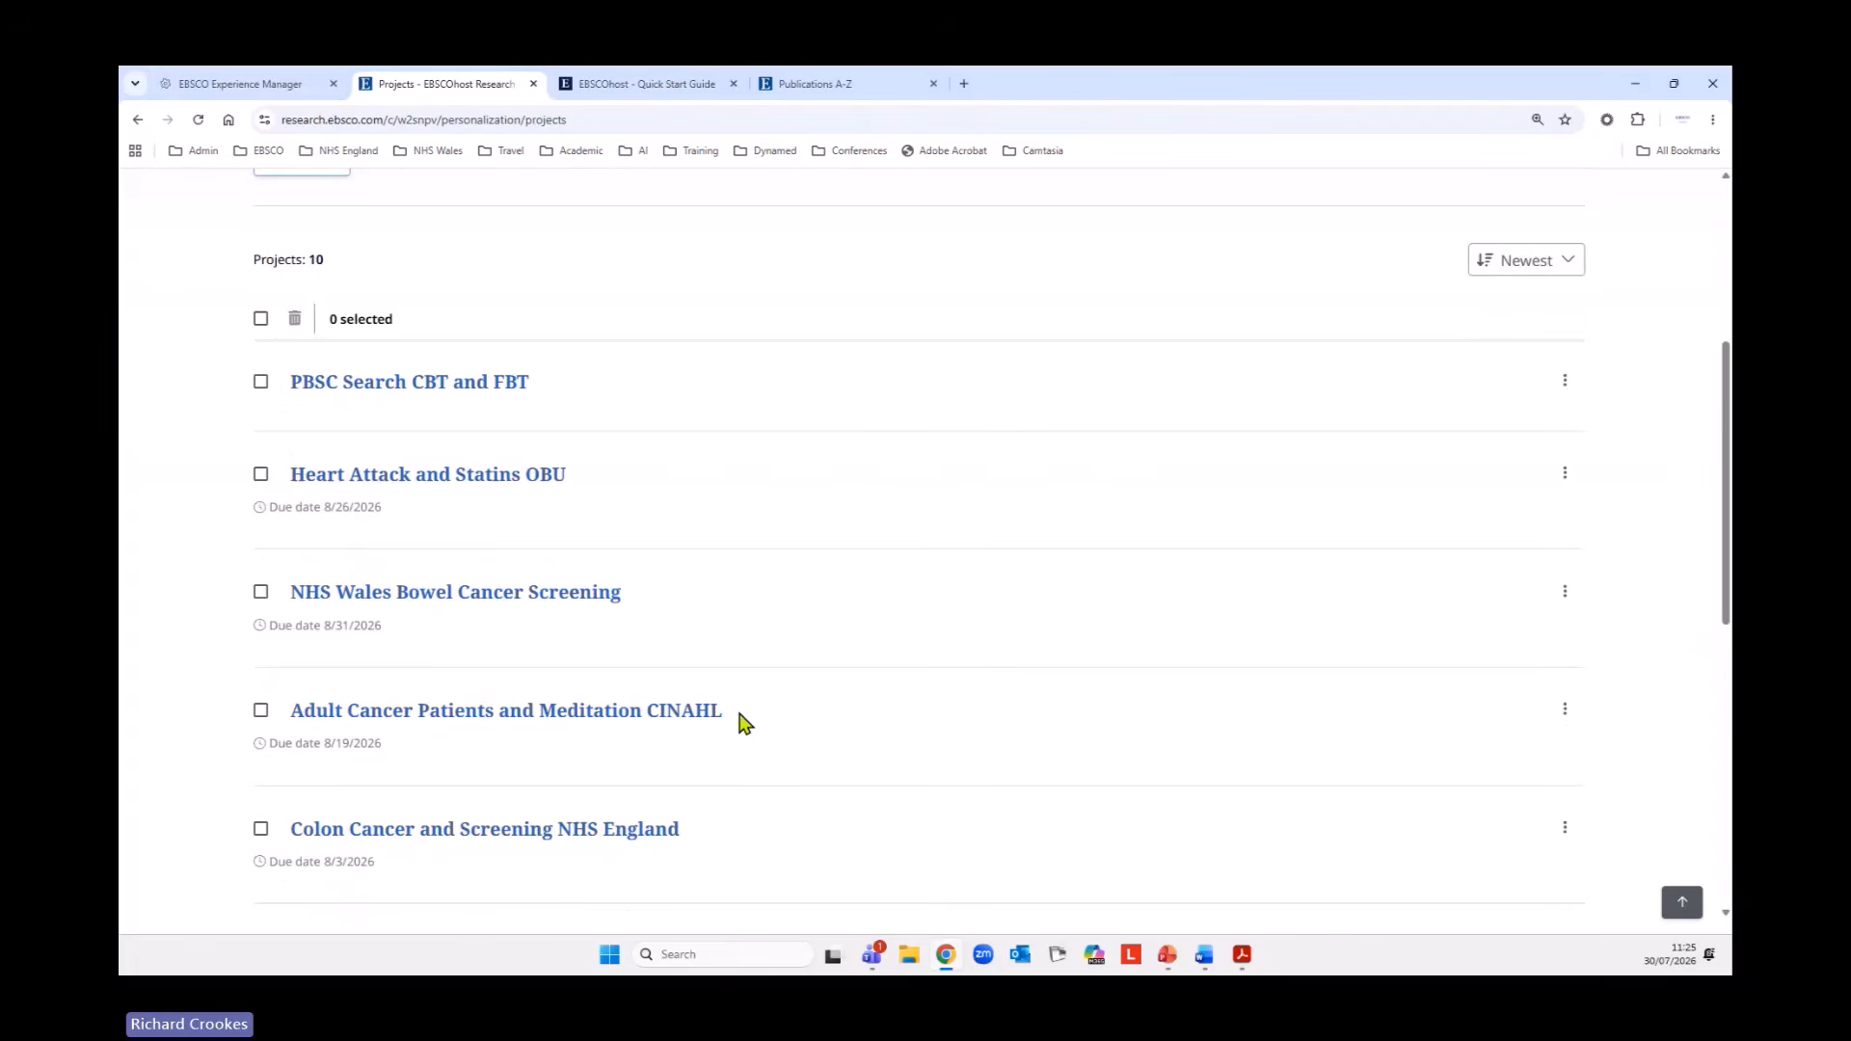
{"action": "left_click", "coordinate": [261, 713]}
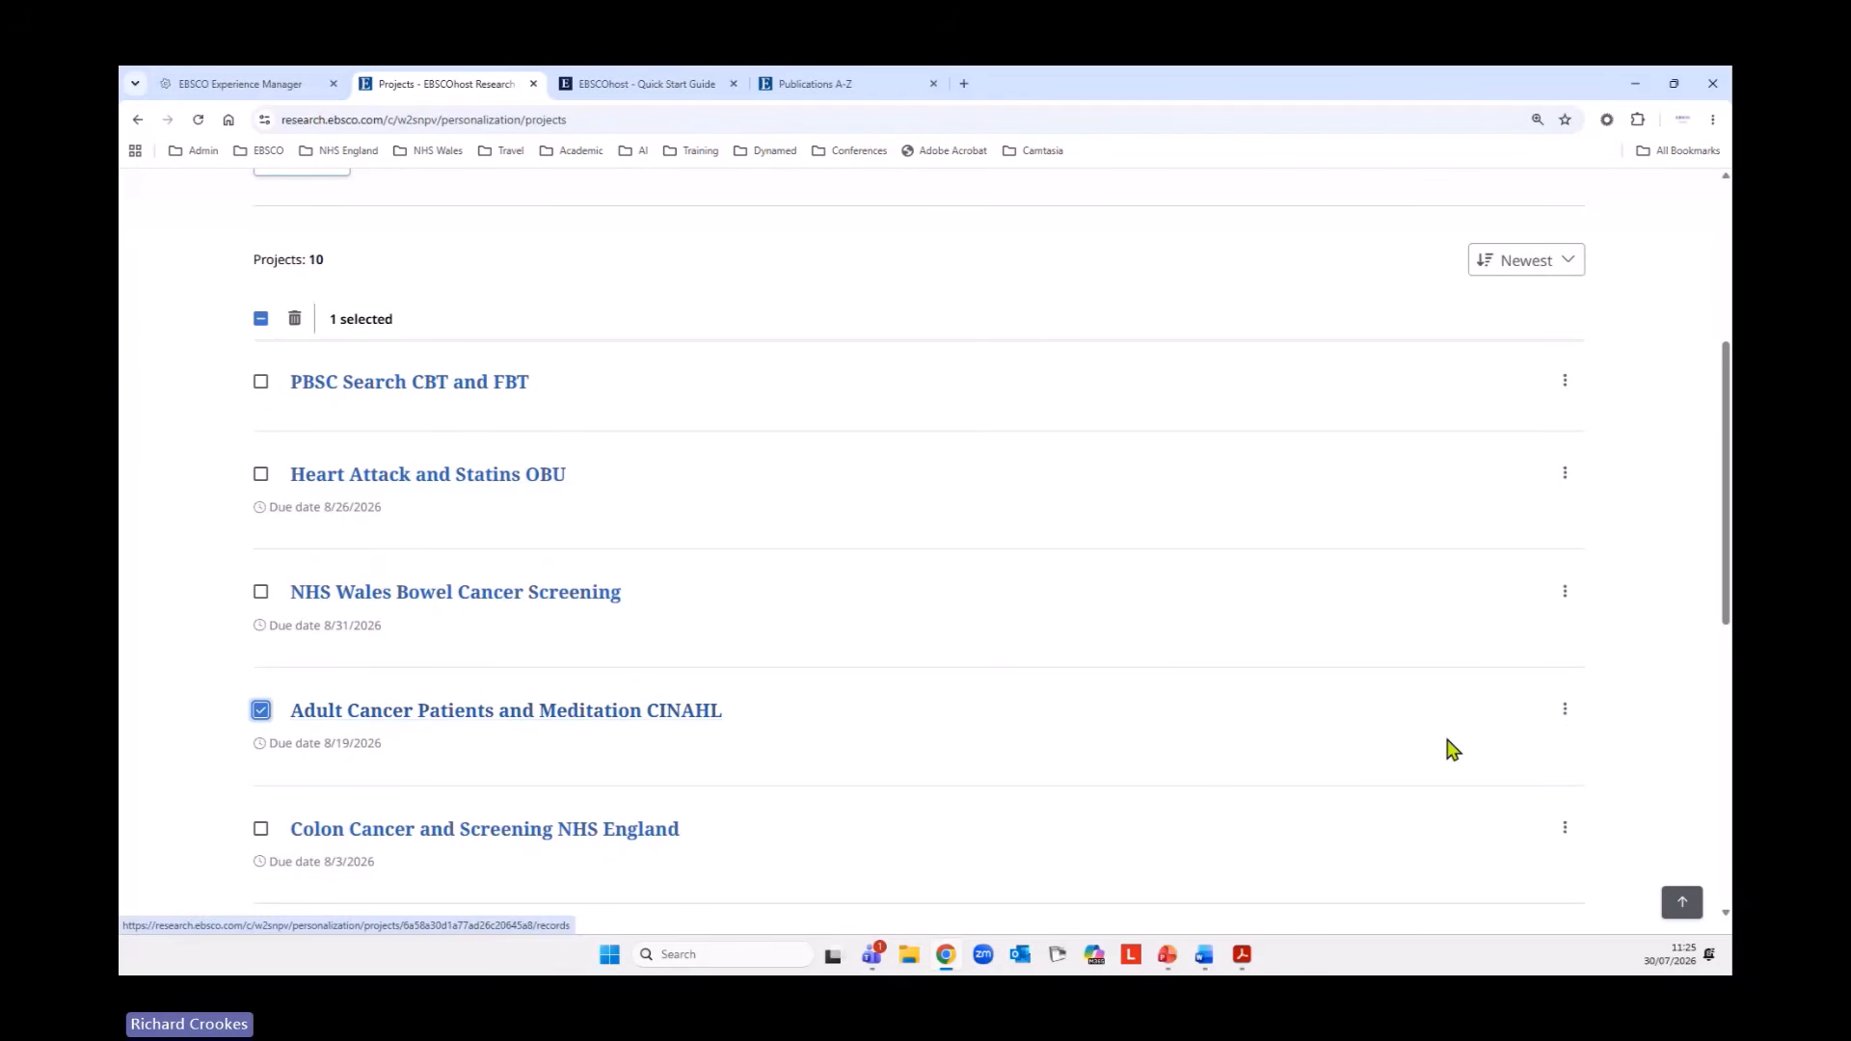
{"action": "left_click", "coordinate": [1564, 712]}
{"action": "left_click", "coordinate": [1480, 797]}
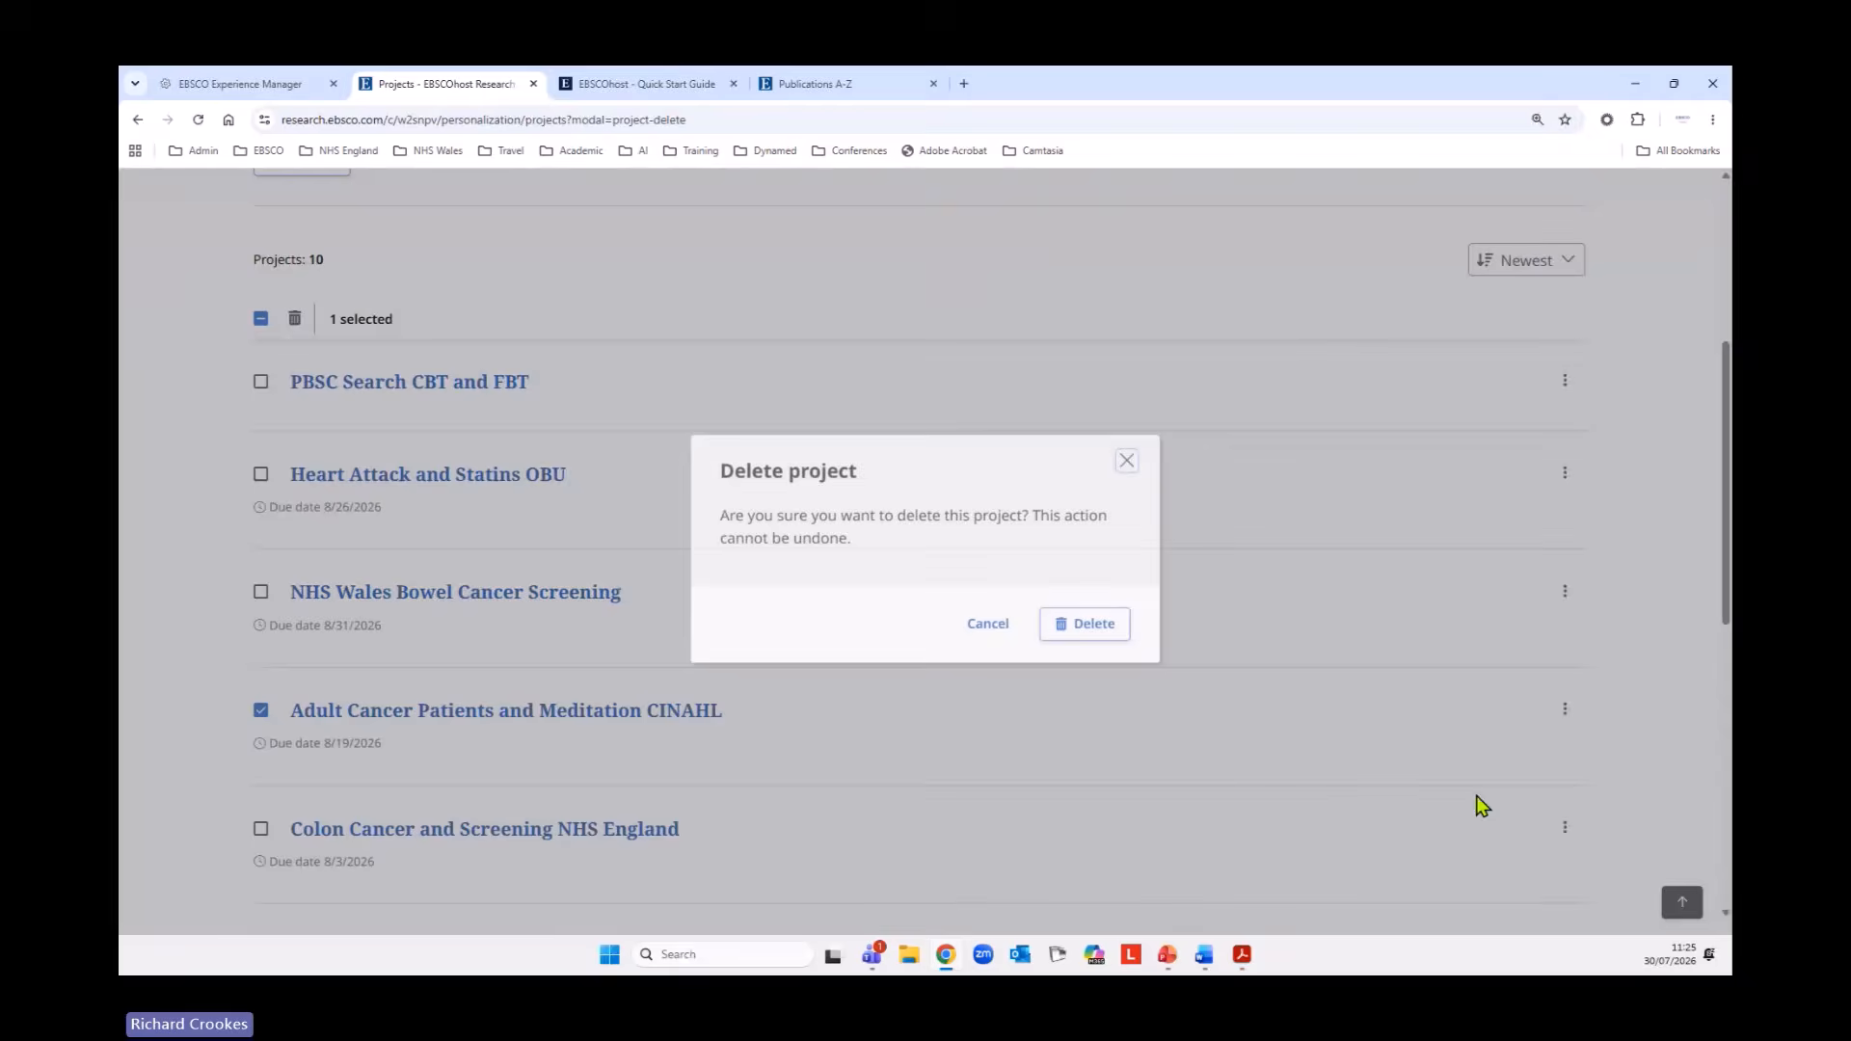
{"action": "left_click", "coordinate": [1068, 632]}
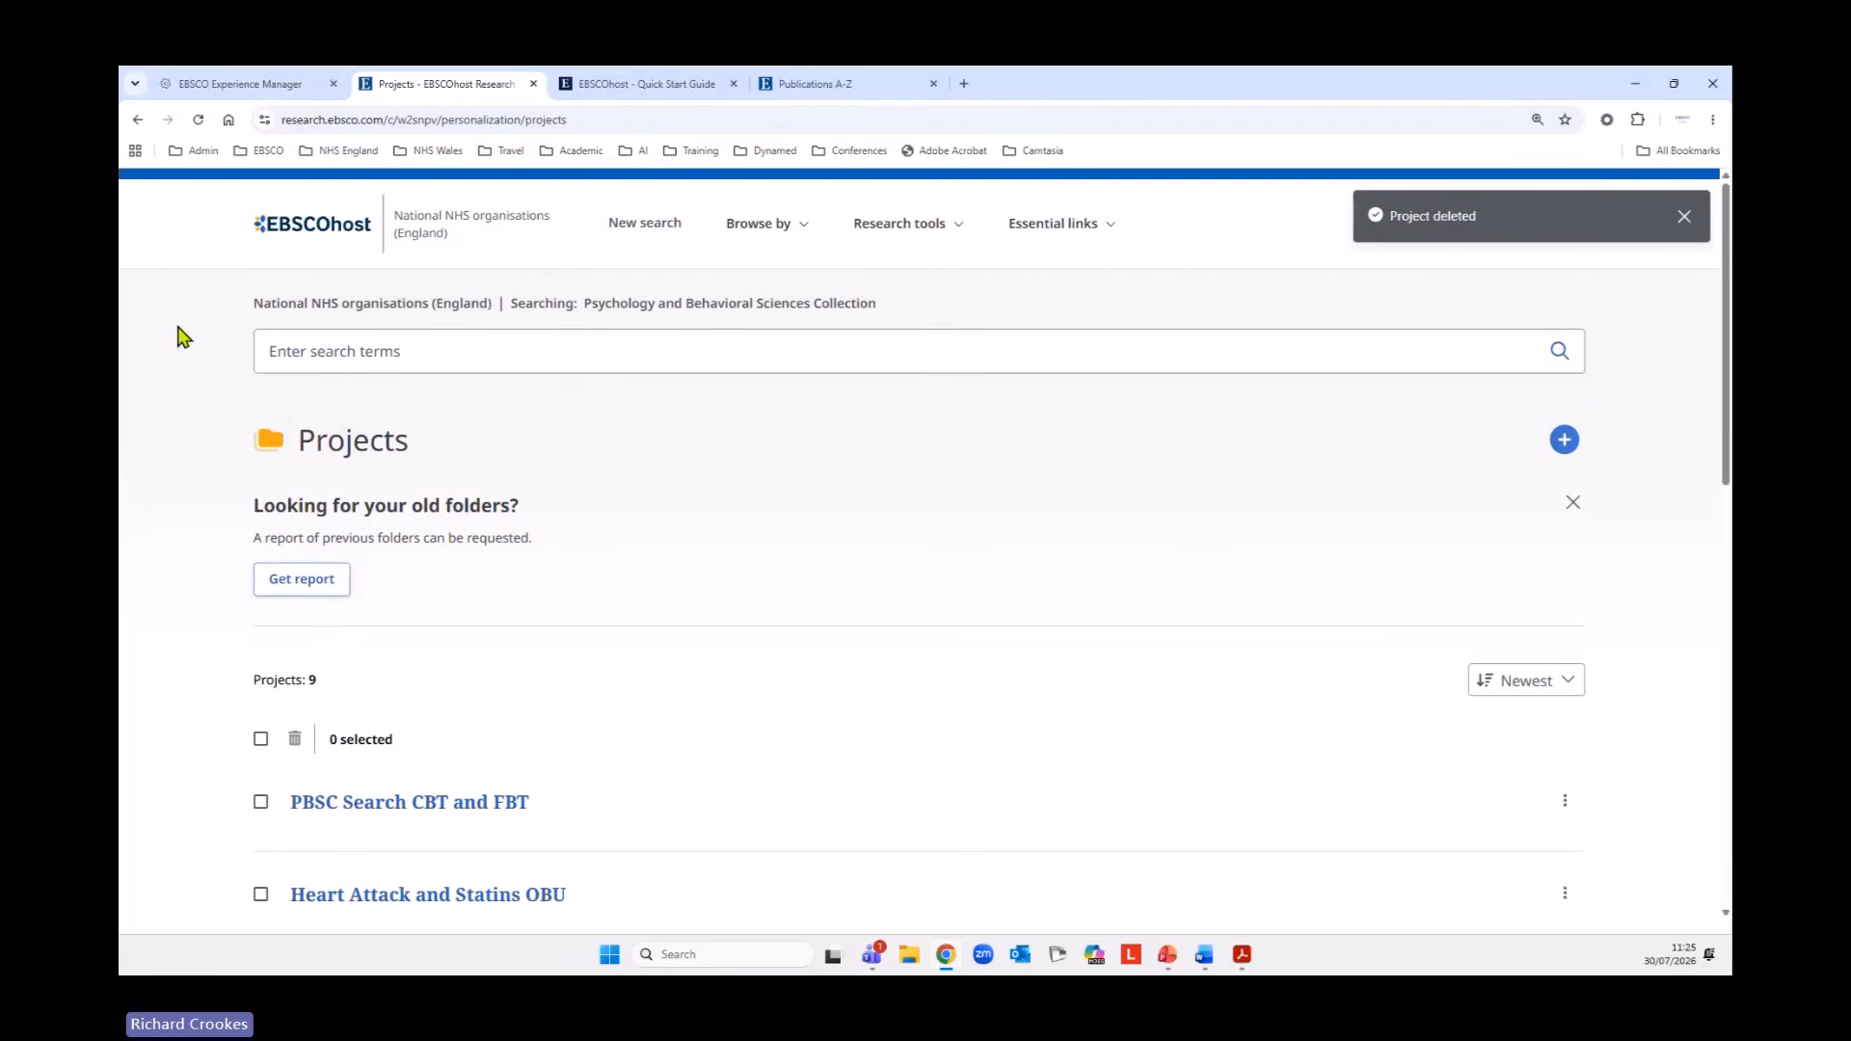
Go back to the (S7) AND (S10) AND (S13) search results and start a search alert for them.
{"action": "right_click", "coordinate": [138, 119]}
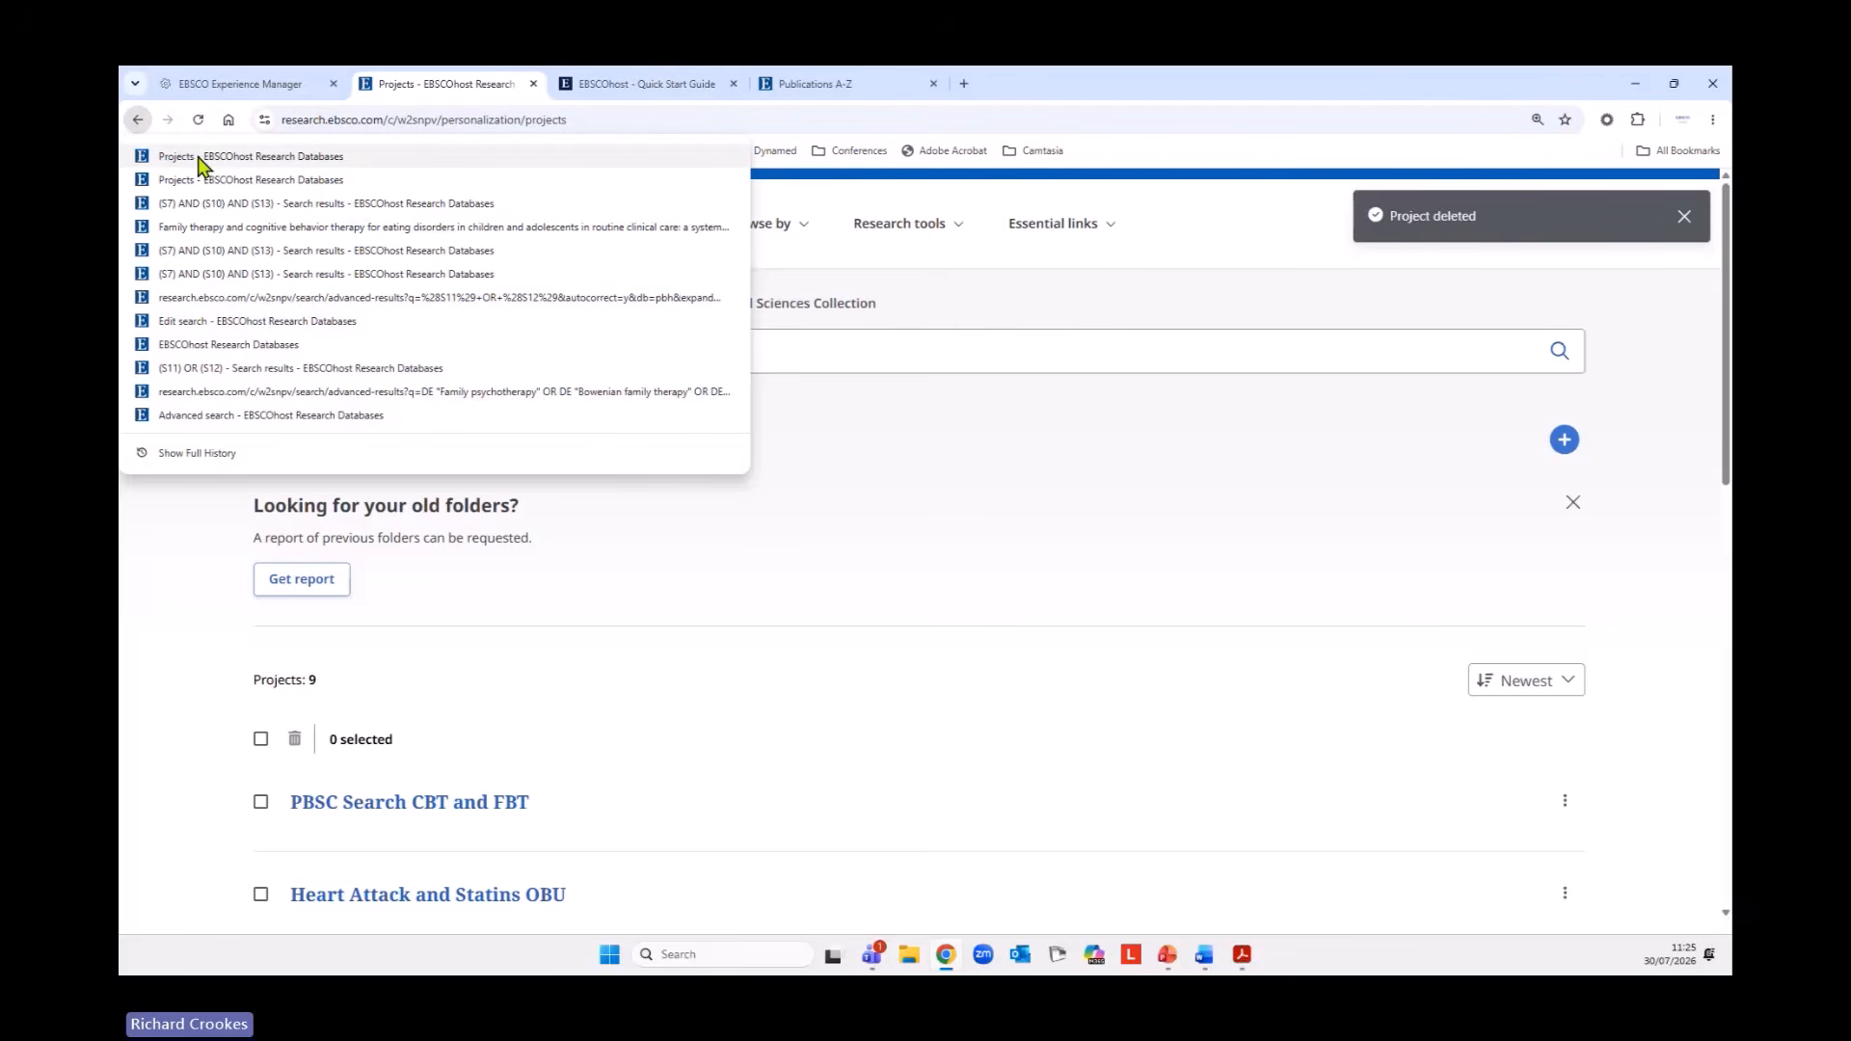
{"action": "left_click", "coordinate": [198, 207]}
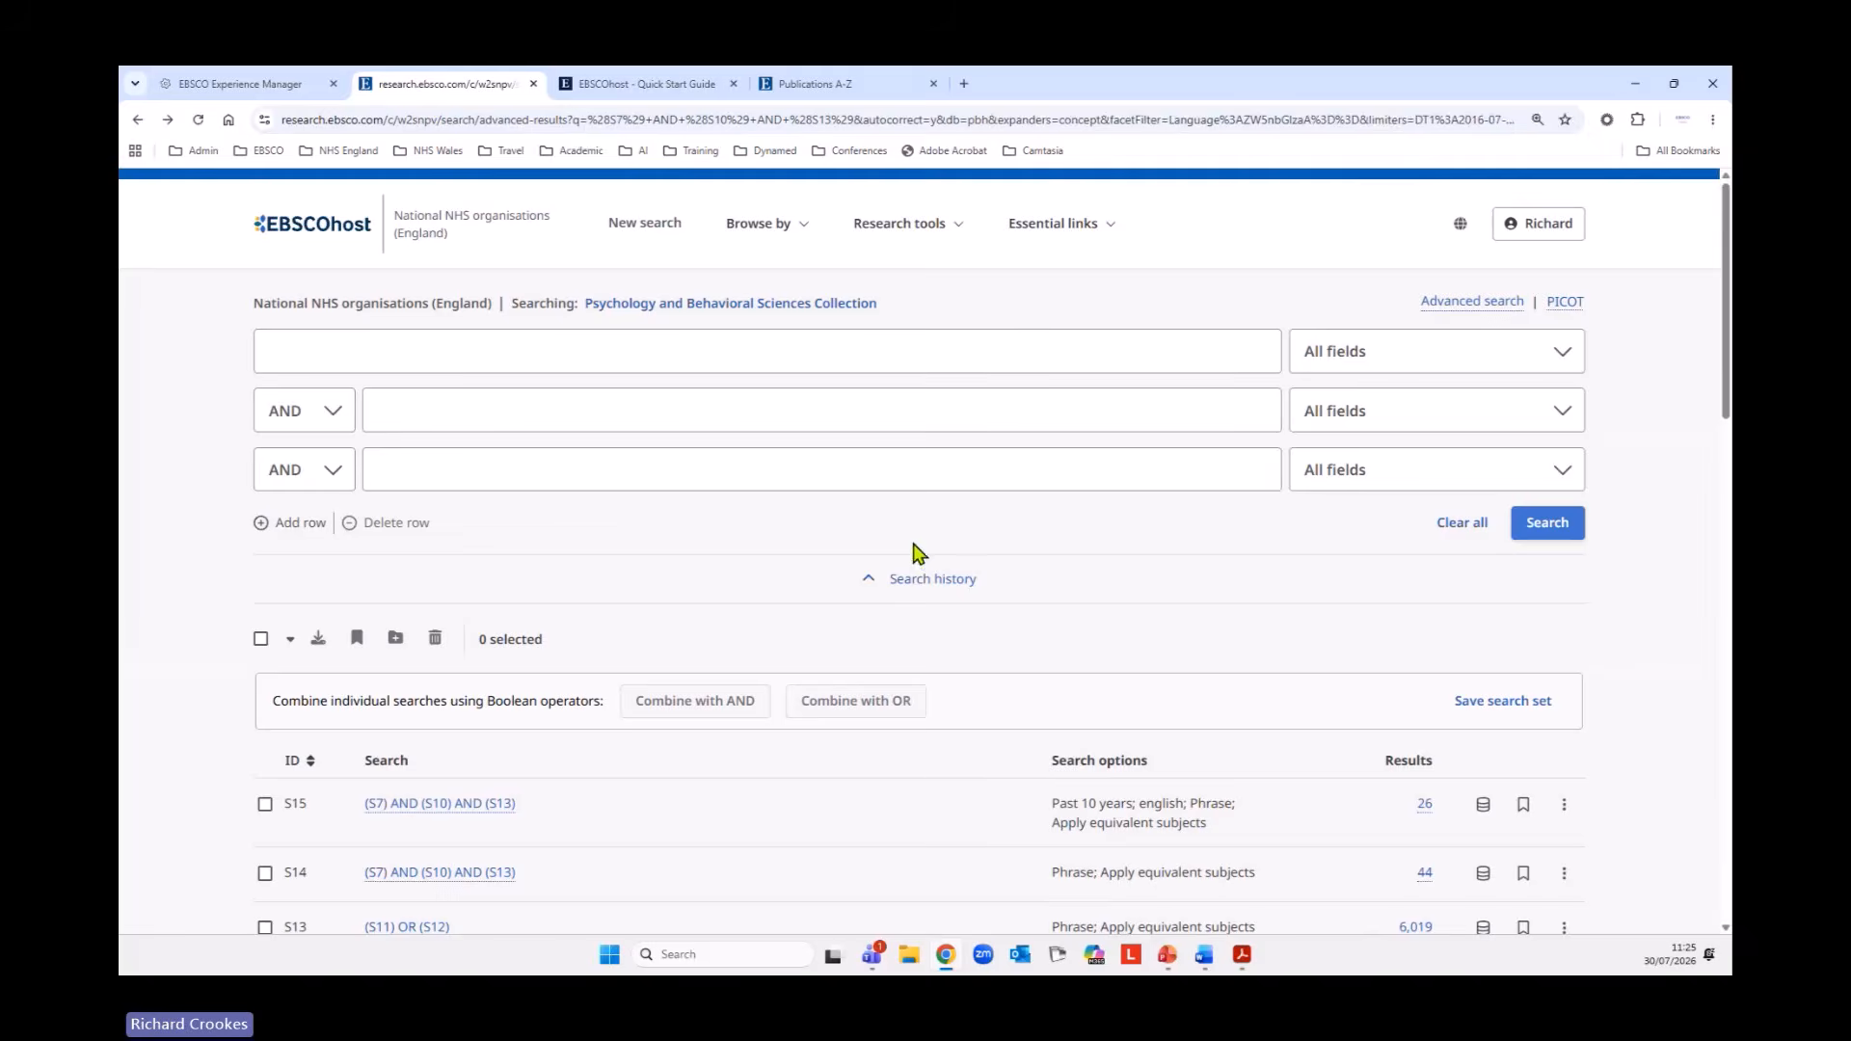
{"action": "scroll", "coordinate": [748, 613], "scroll_direction": "down", "scroll_amount": 20}
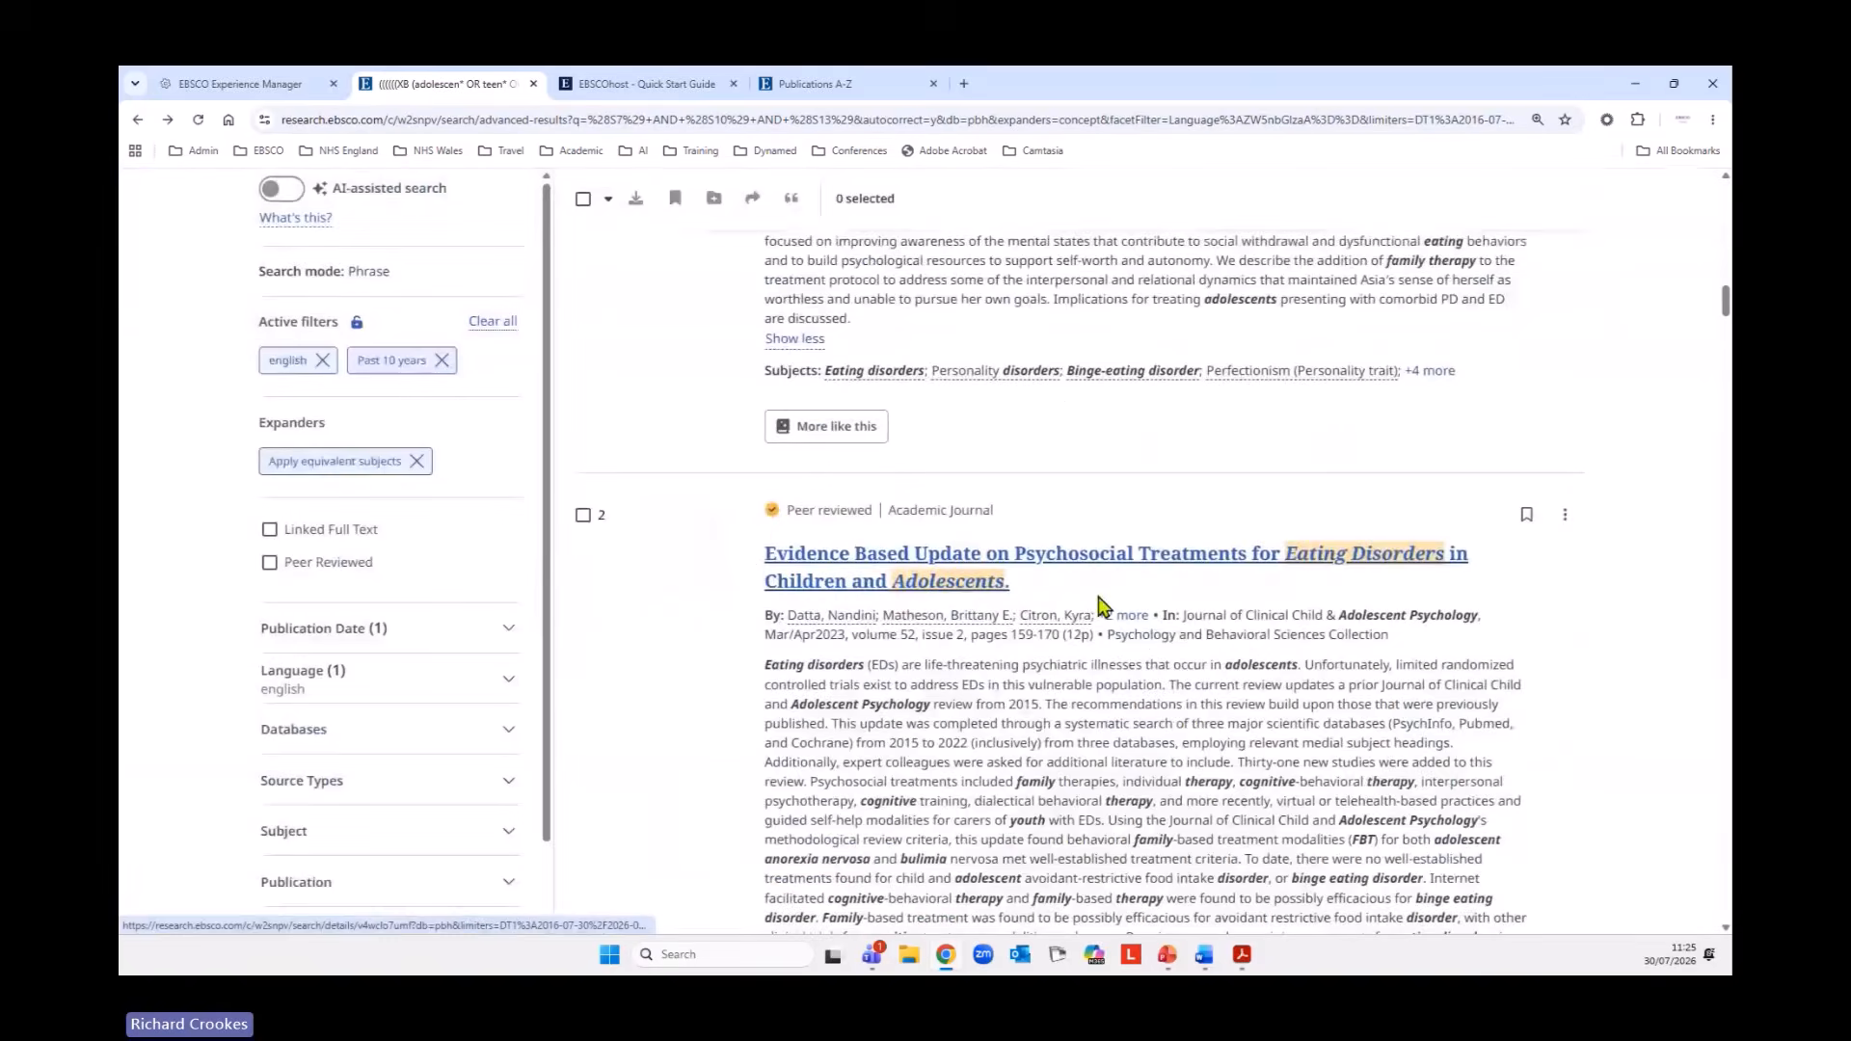
{"action": "scroll", "coordinate": [1104, 608], "scroll_direction": "up", "scroll_amount": 8}
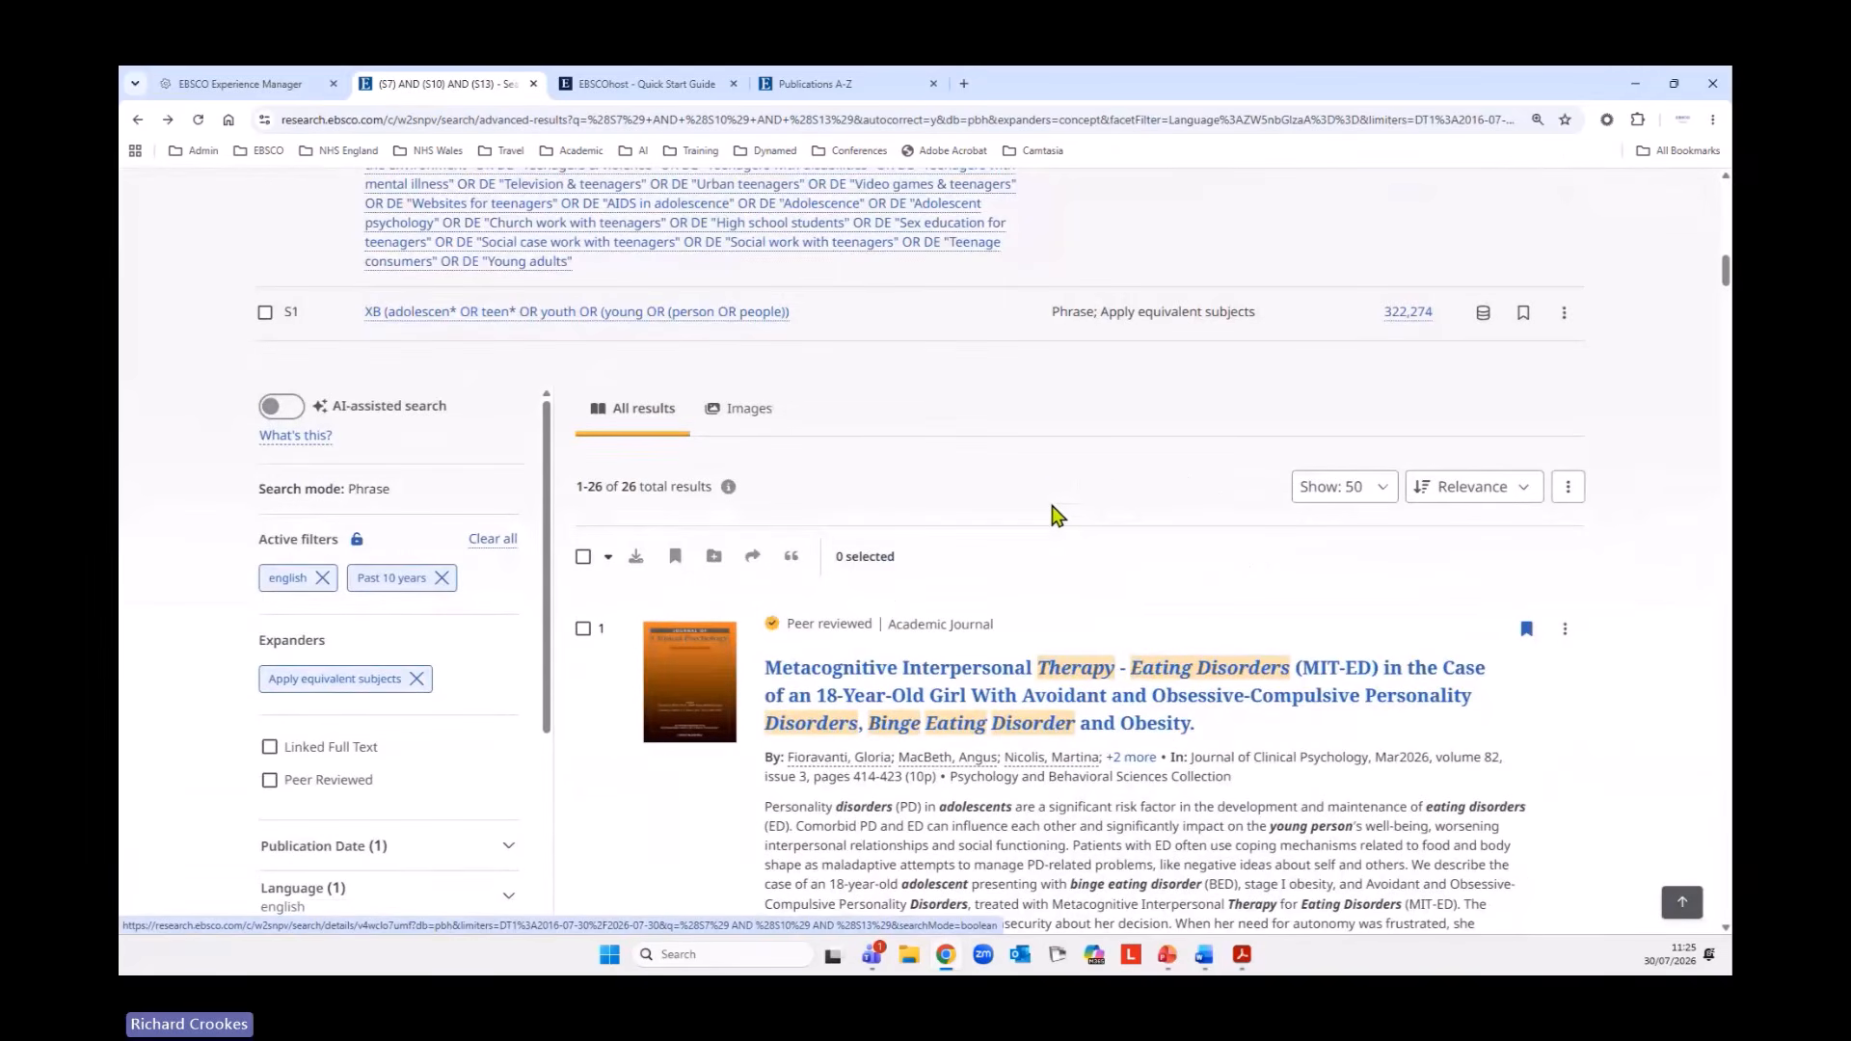
{"action": "left_click", "coordinate": [1571, 490]}
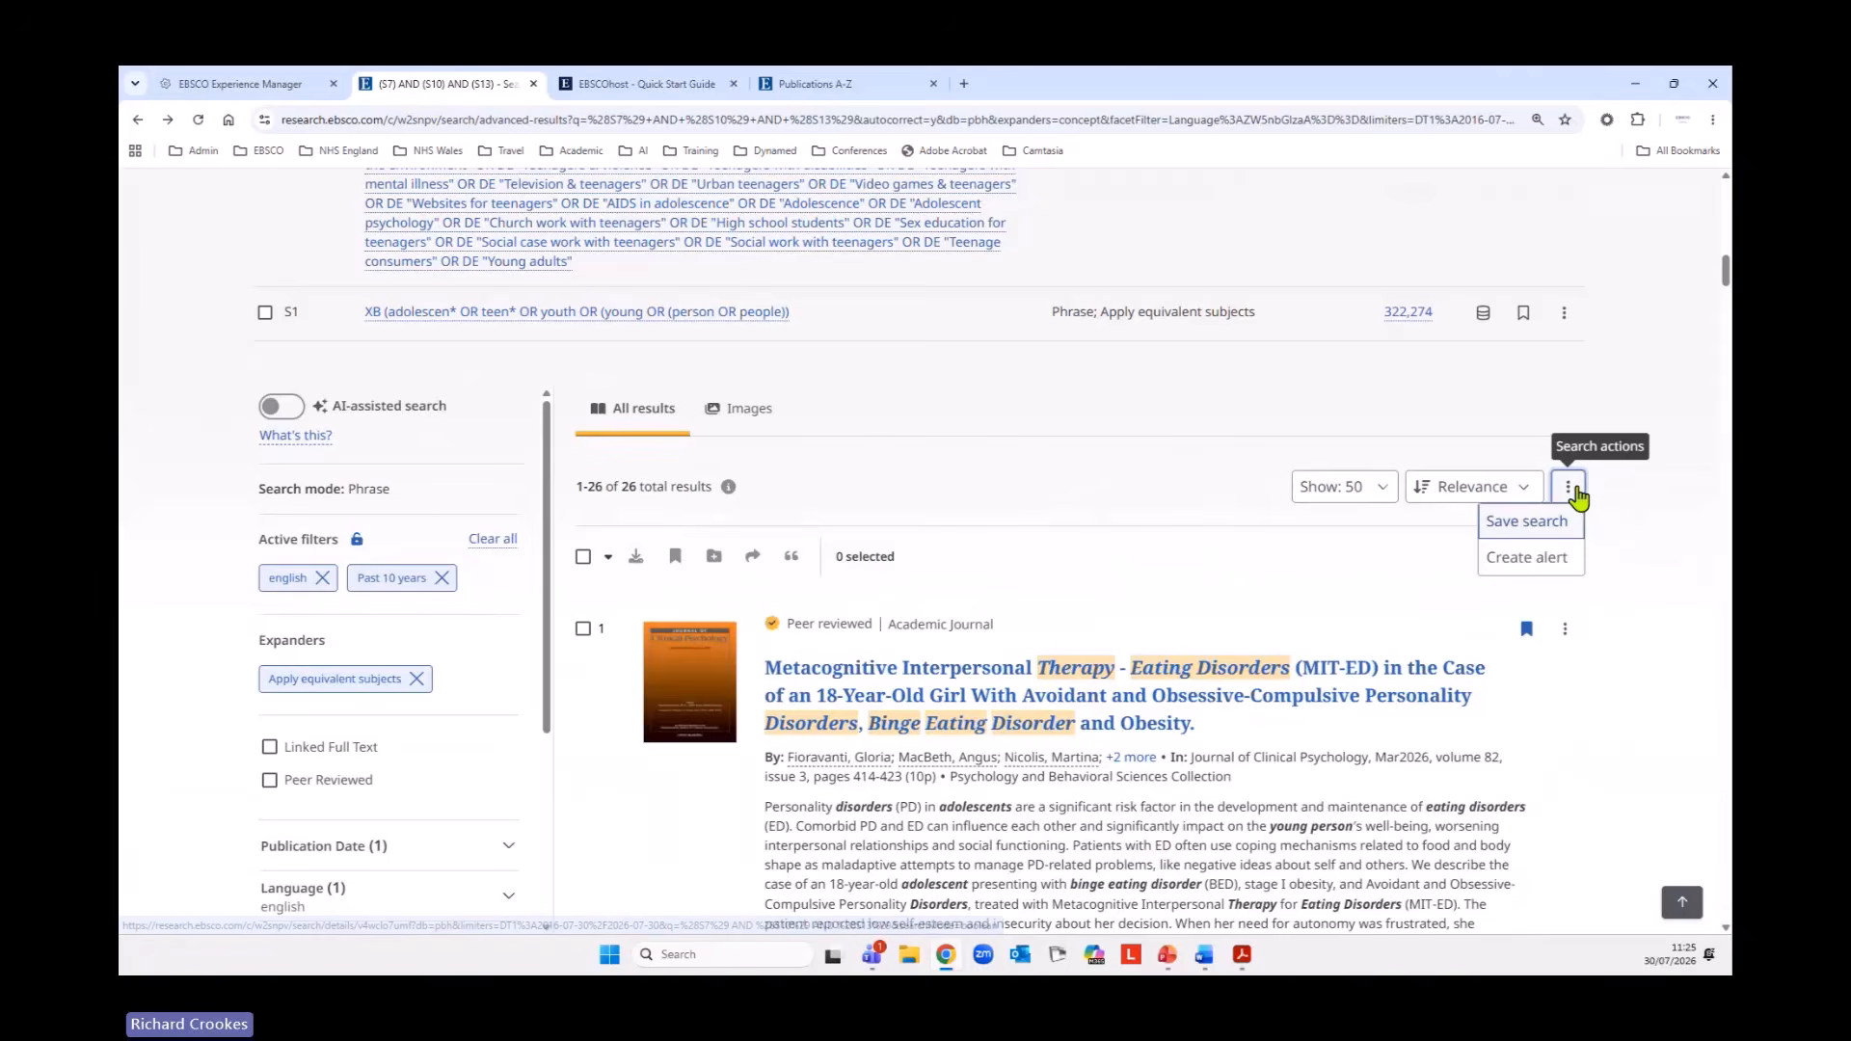
{"action": "left_click", "coordinate": [1519, 559]}
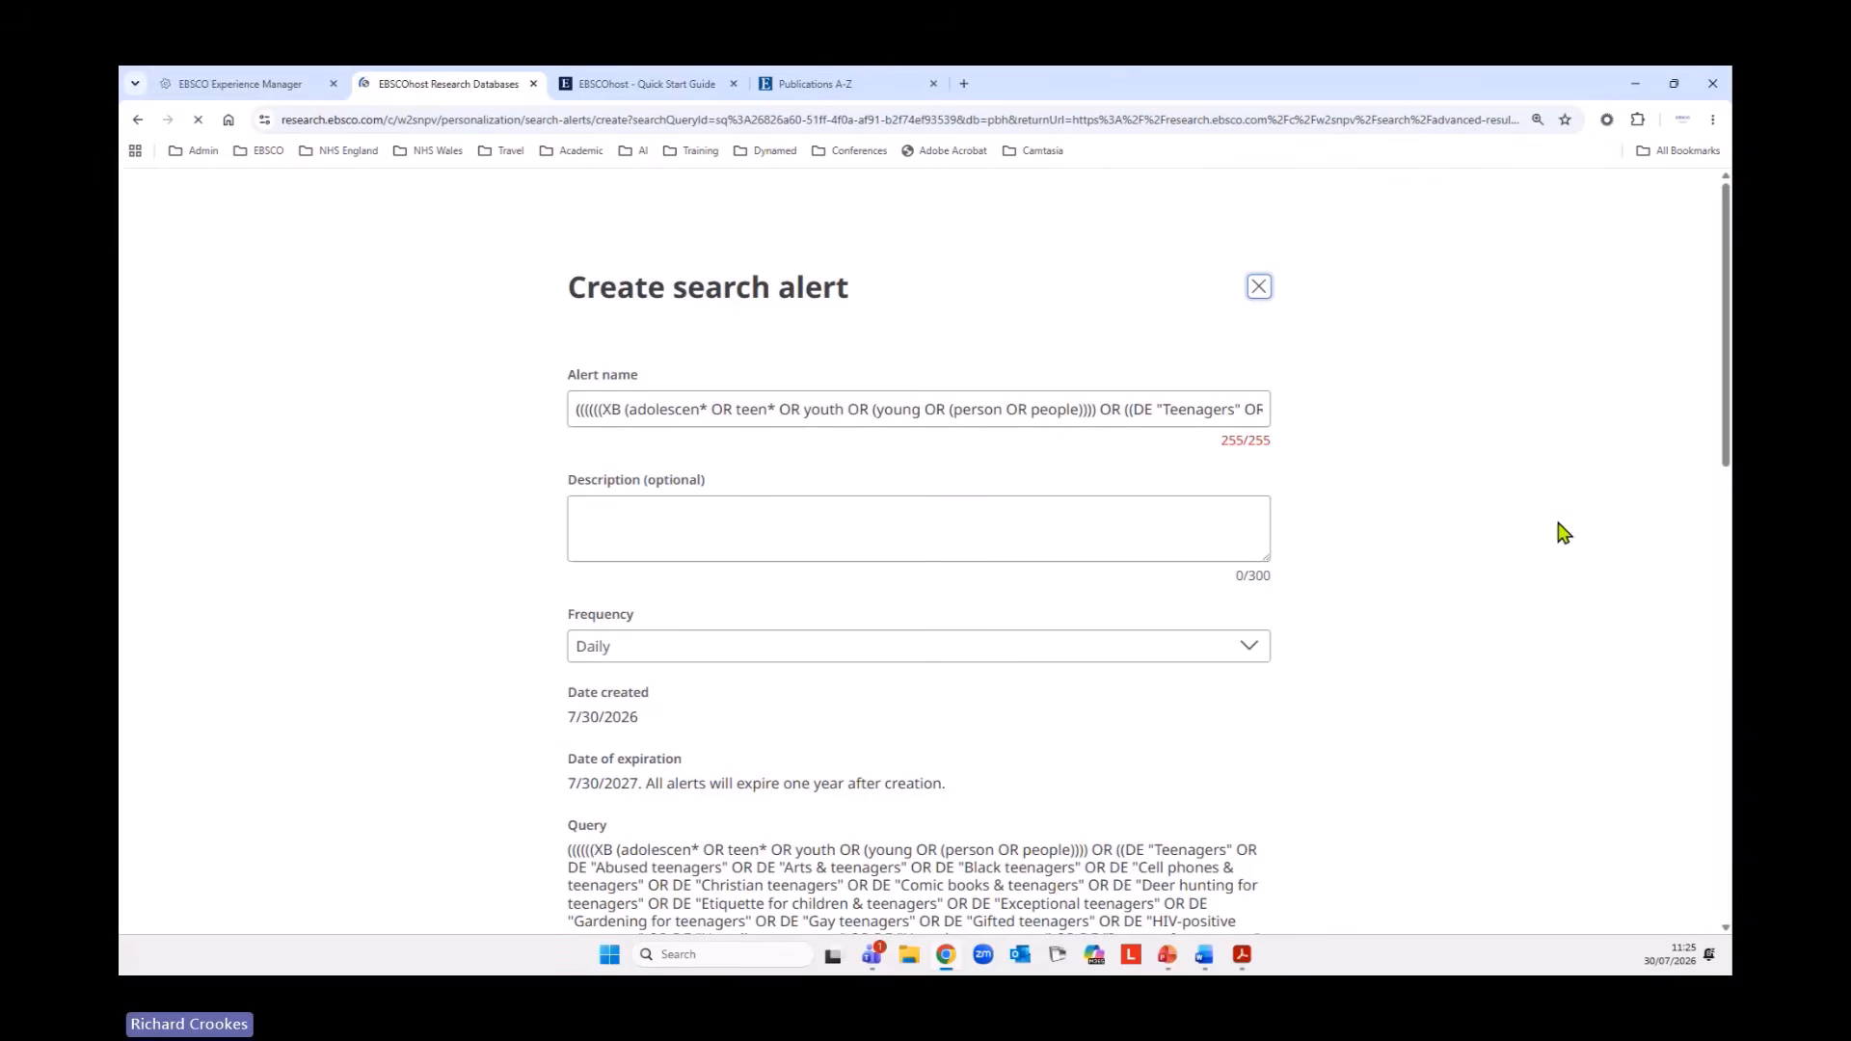
Replace the default alert name with "CBT and FBT for eating disorders in adolescents - PBSC".
{"action": "left_click_drag", "start_coordinate": [573, 411], "coordinate": [1281, 436]}
{"action": "key", "text": "BackSpace"}
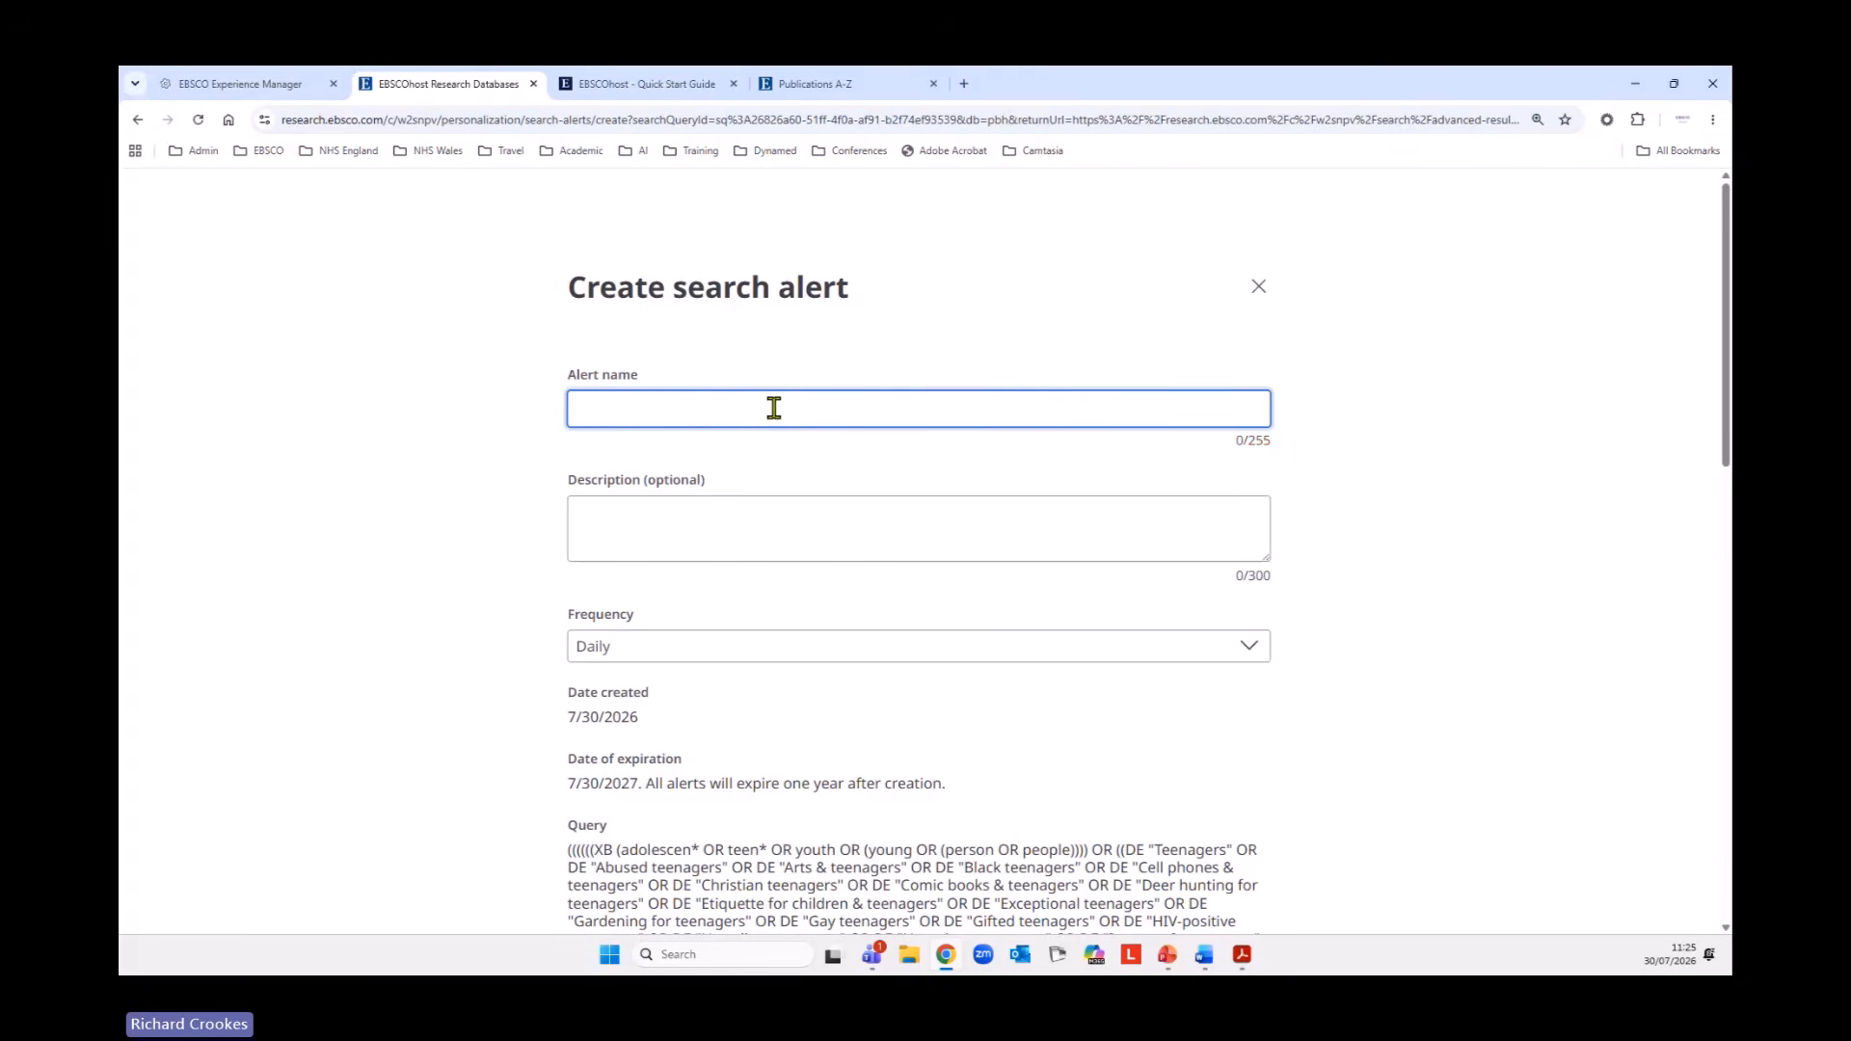
{"action": "type", "text": "CBT and FBT for eating disorder"}
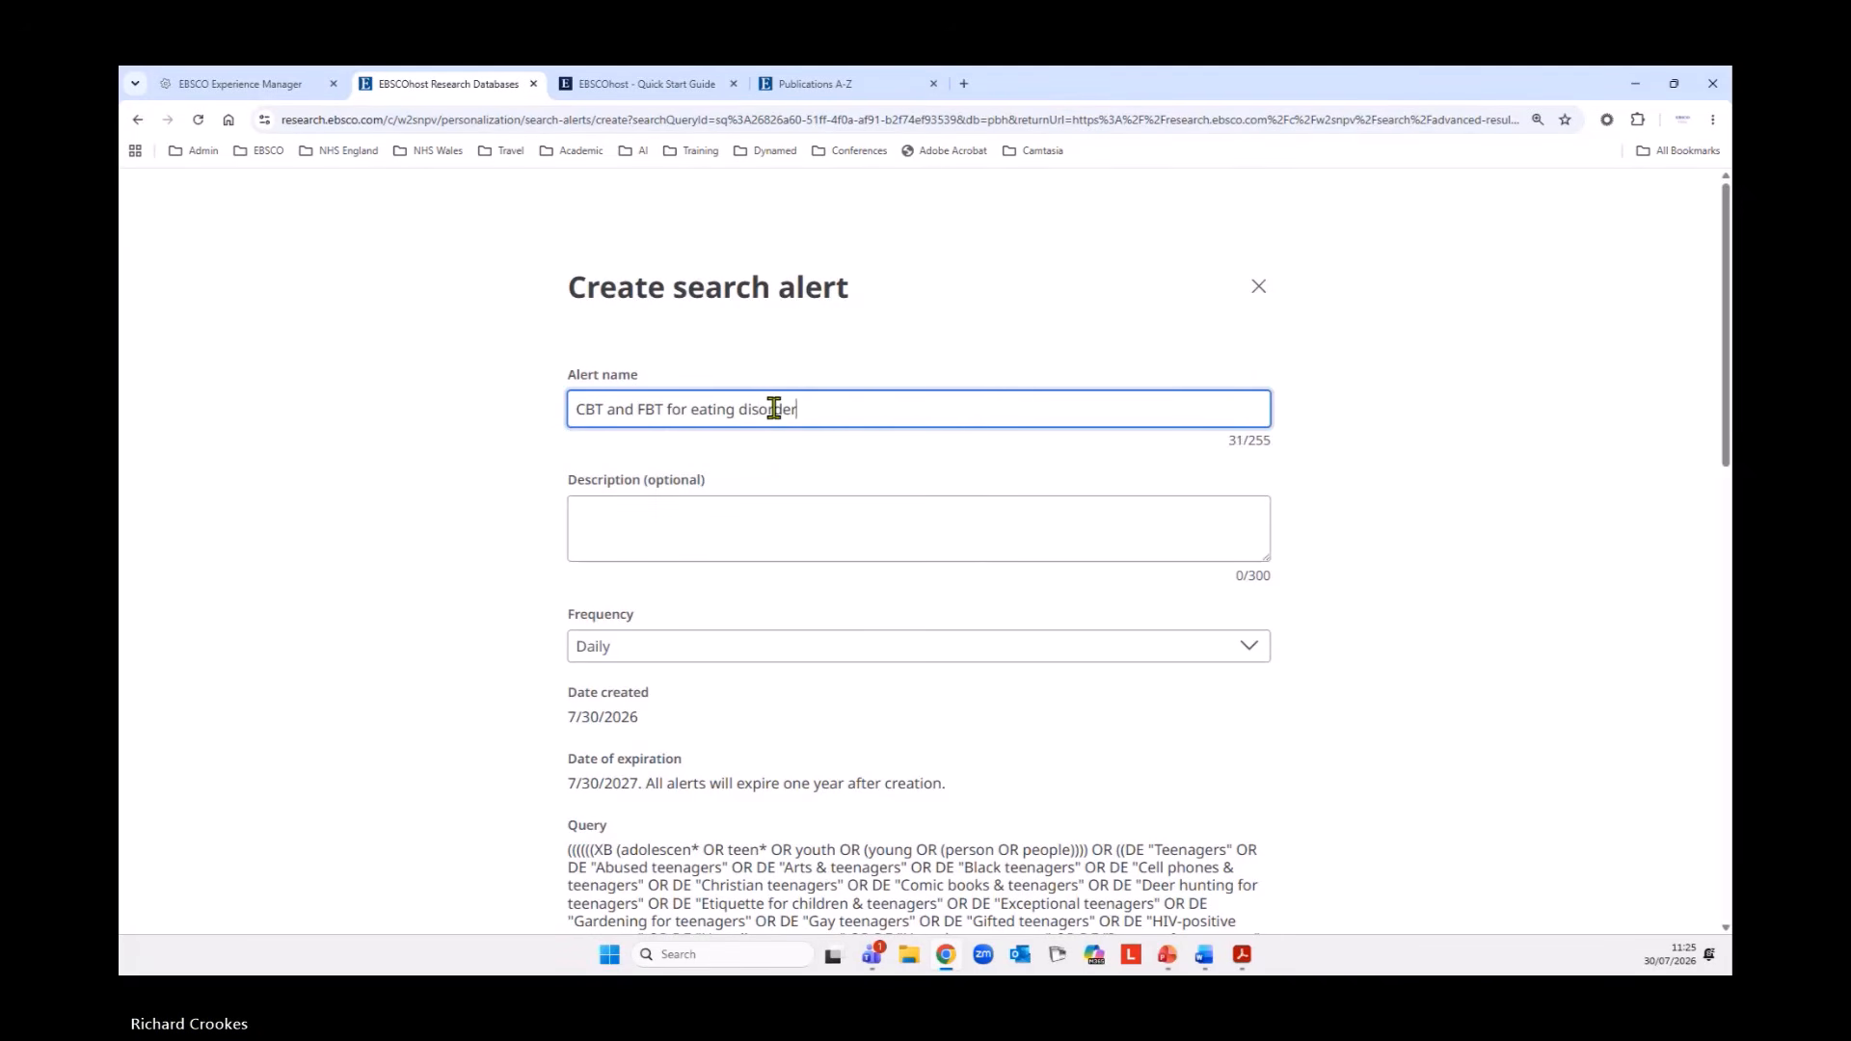
{"action": "type", "text": " in"}
{"action": "key", "text": "BackSpace"}
{"action": "type", "text": "s in"}
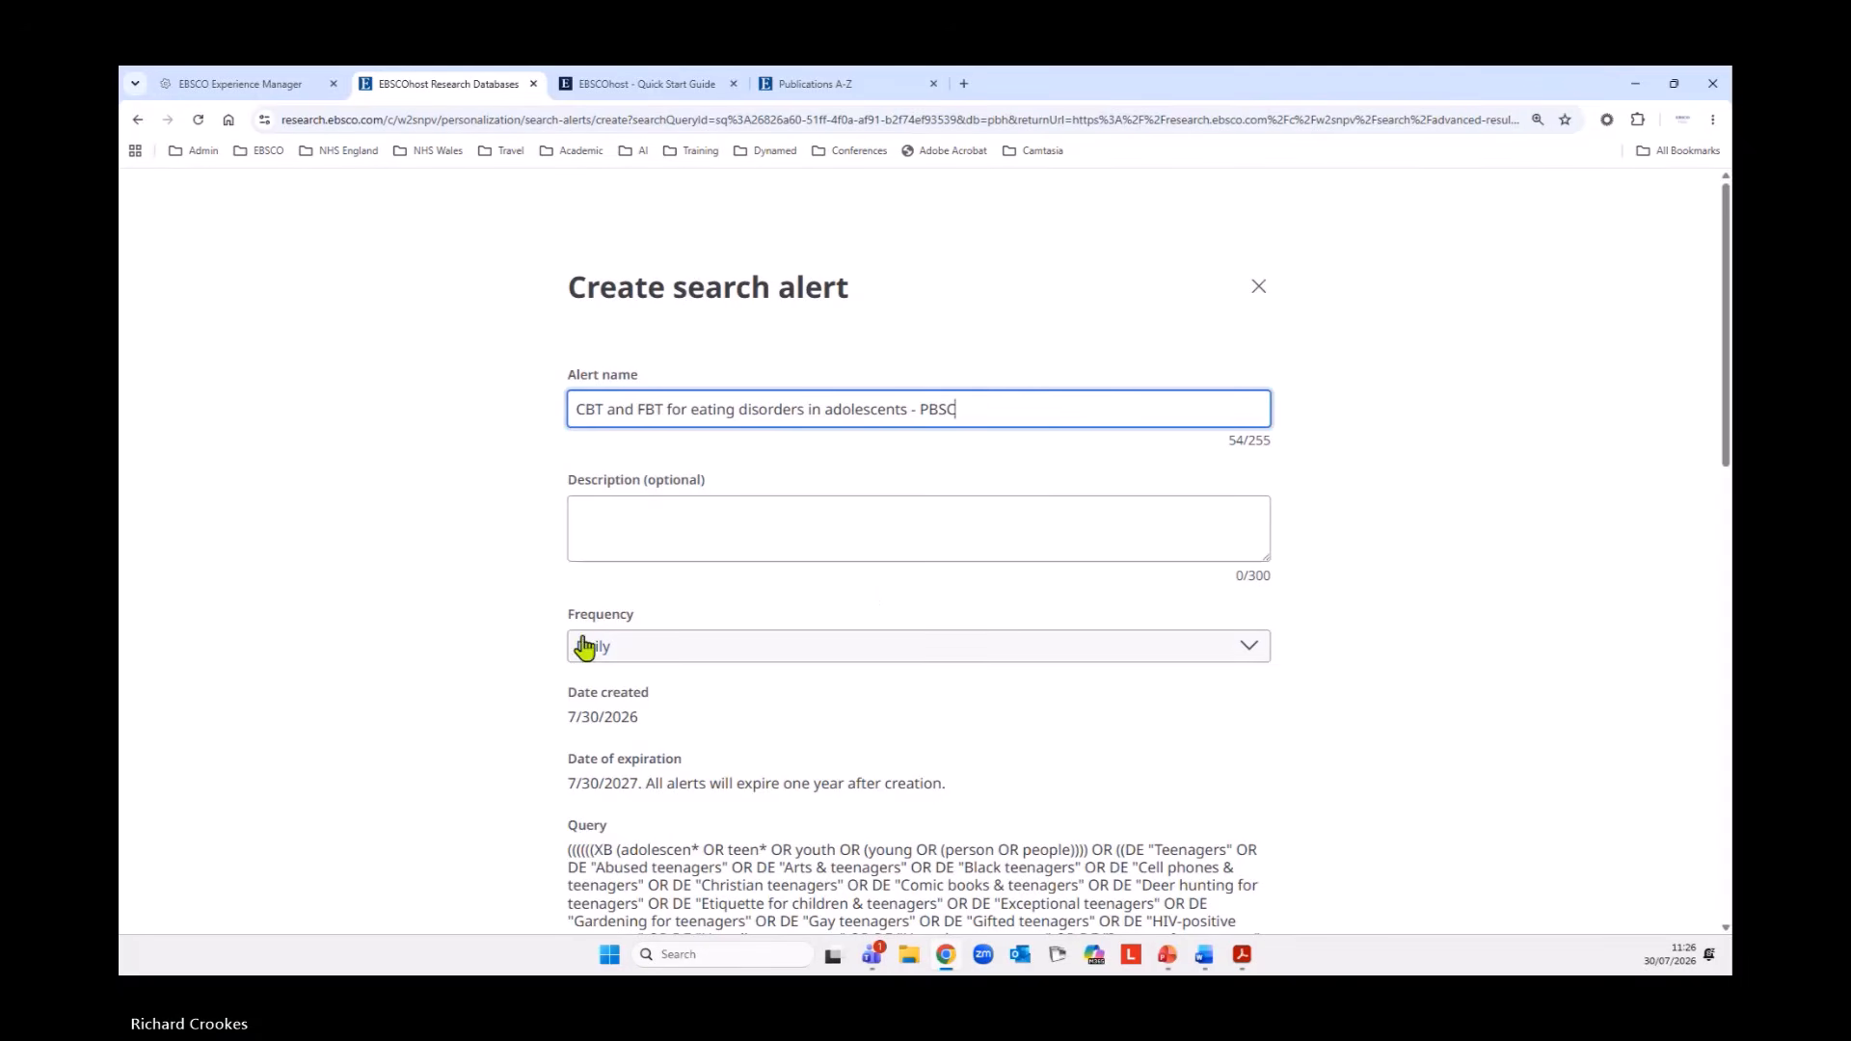
Set the alert frequency to Weekly, create the alert with the email notifications kept on, and return to the search results.
{"action": "left_click", "coordinate": [817, 651]}
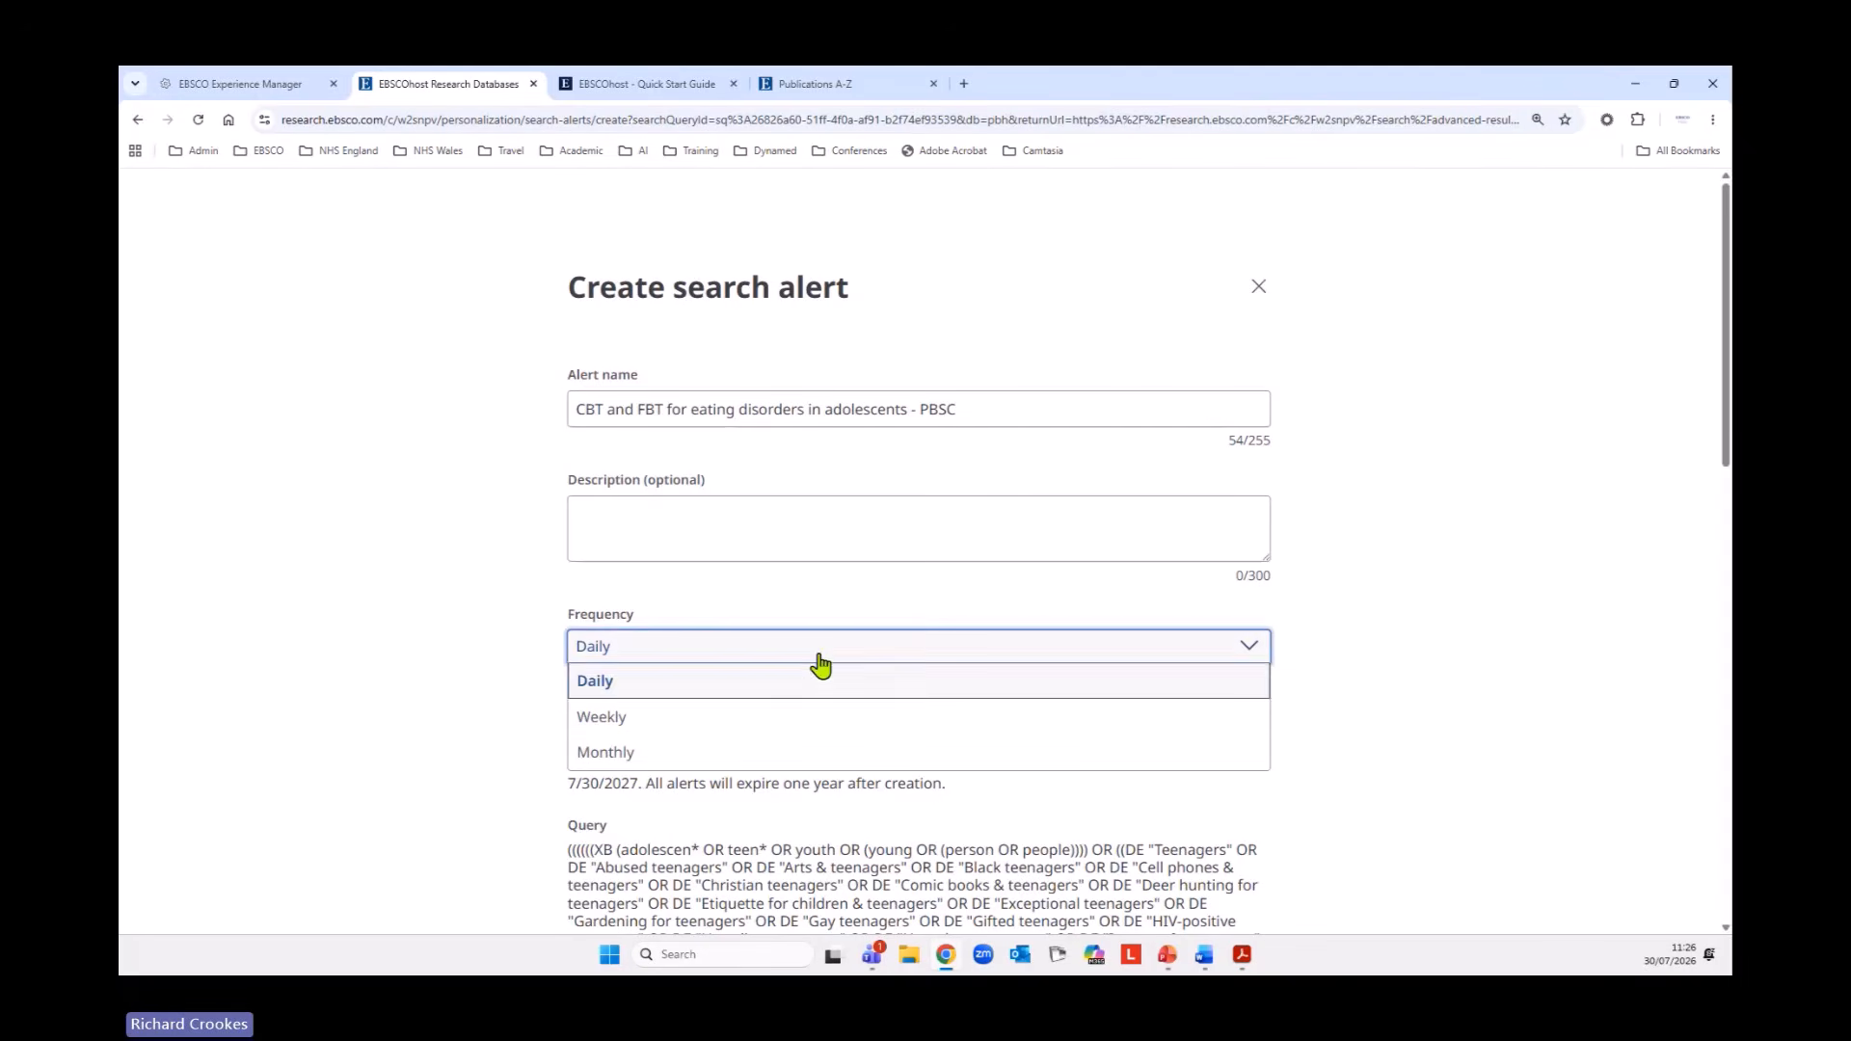
{"action": "left_click", "coordinate": [632, 725]}
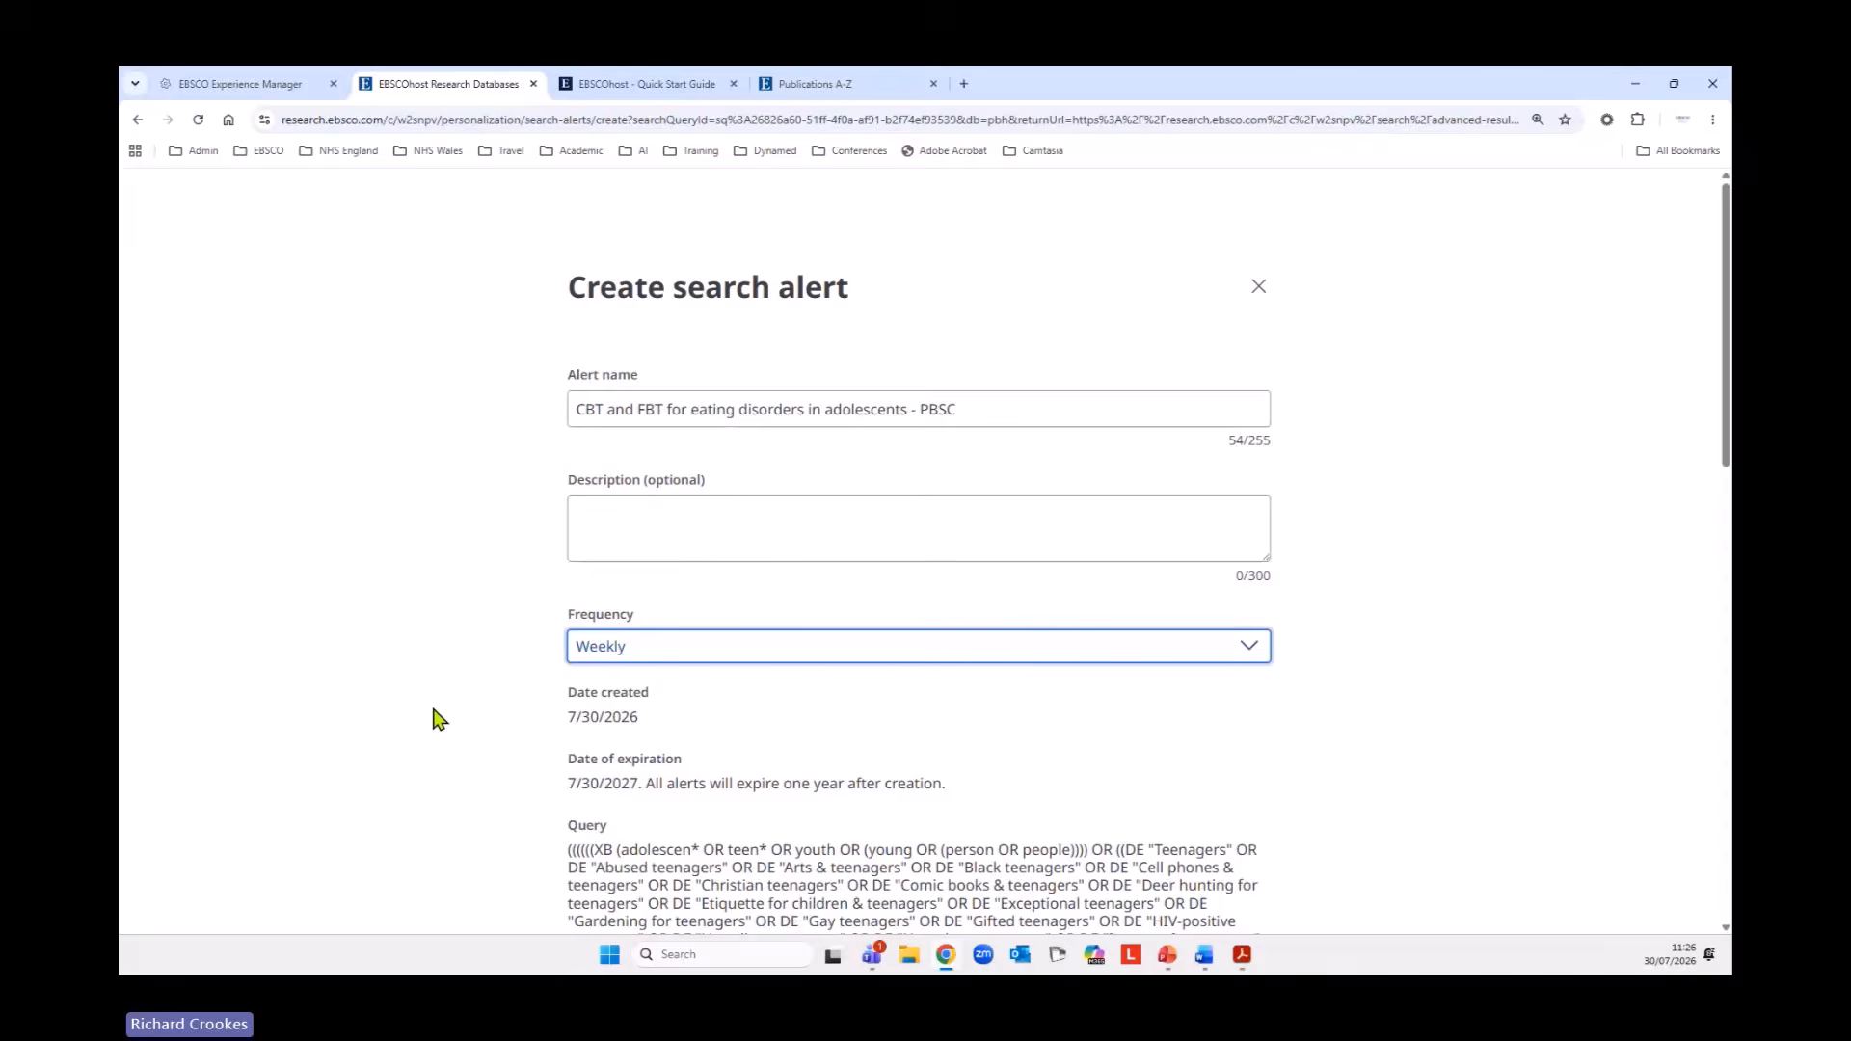
{"action": "scroll", "coordinate": [439, 719], "scroll_direction": "down", "scroll_amount": 3}
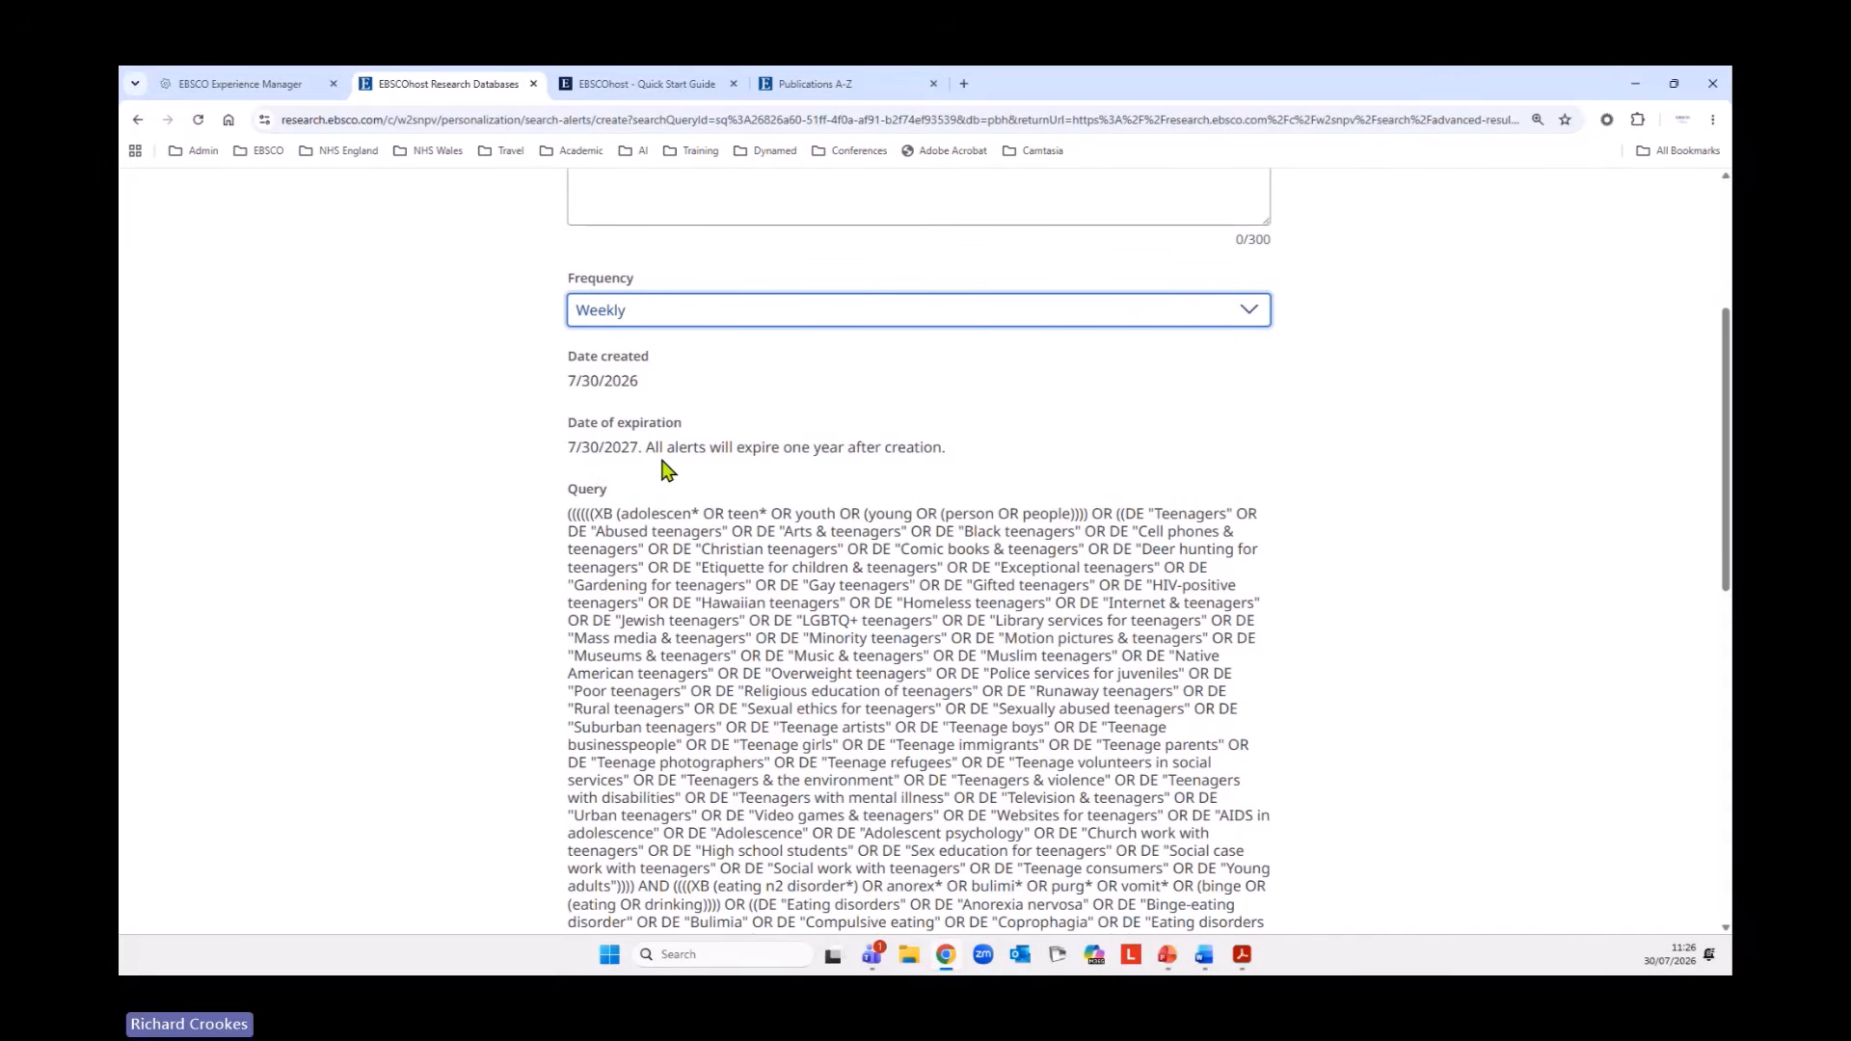
{"action": "scroll", "coordinate": [518, 609], "scroll_direction": "down", "scroll_amount": 12}
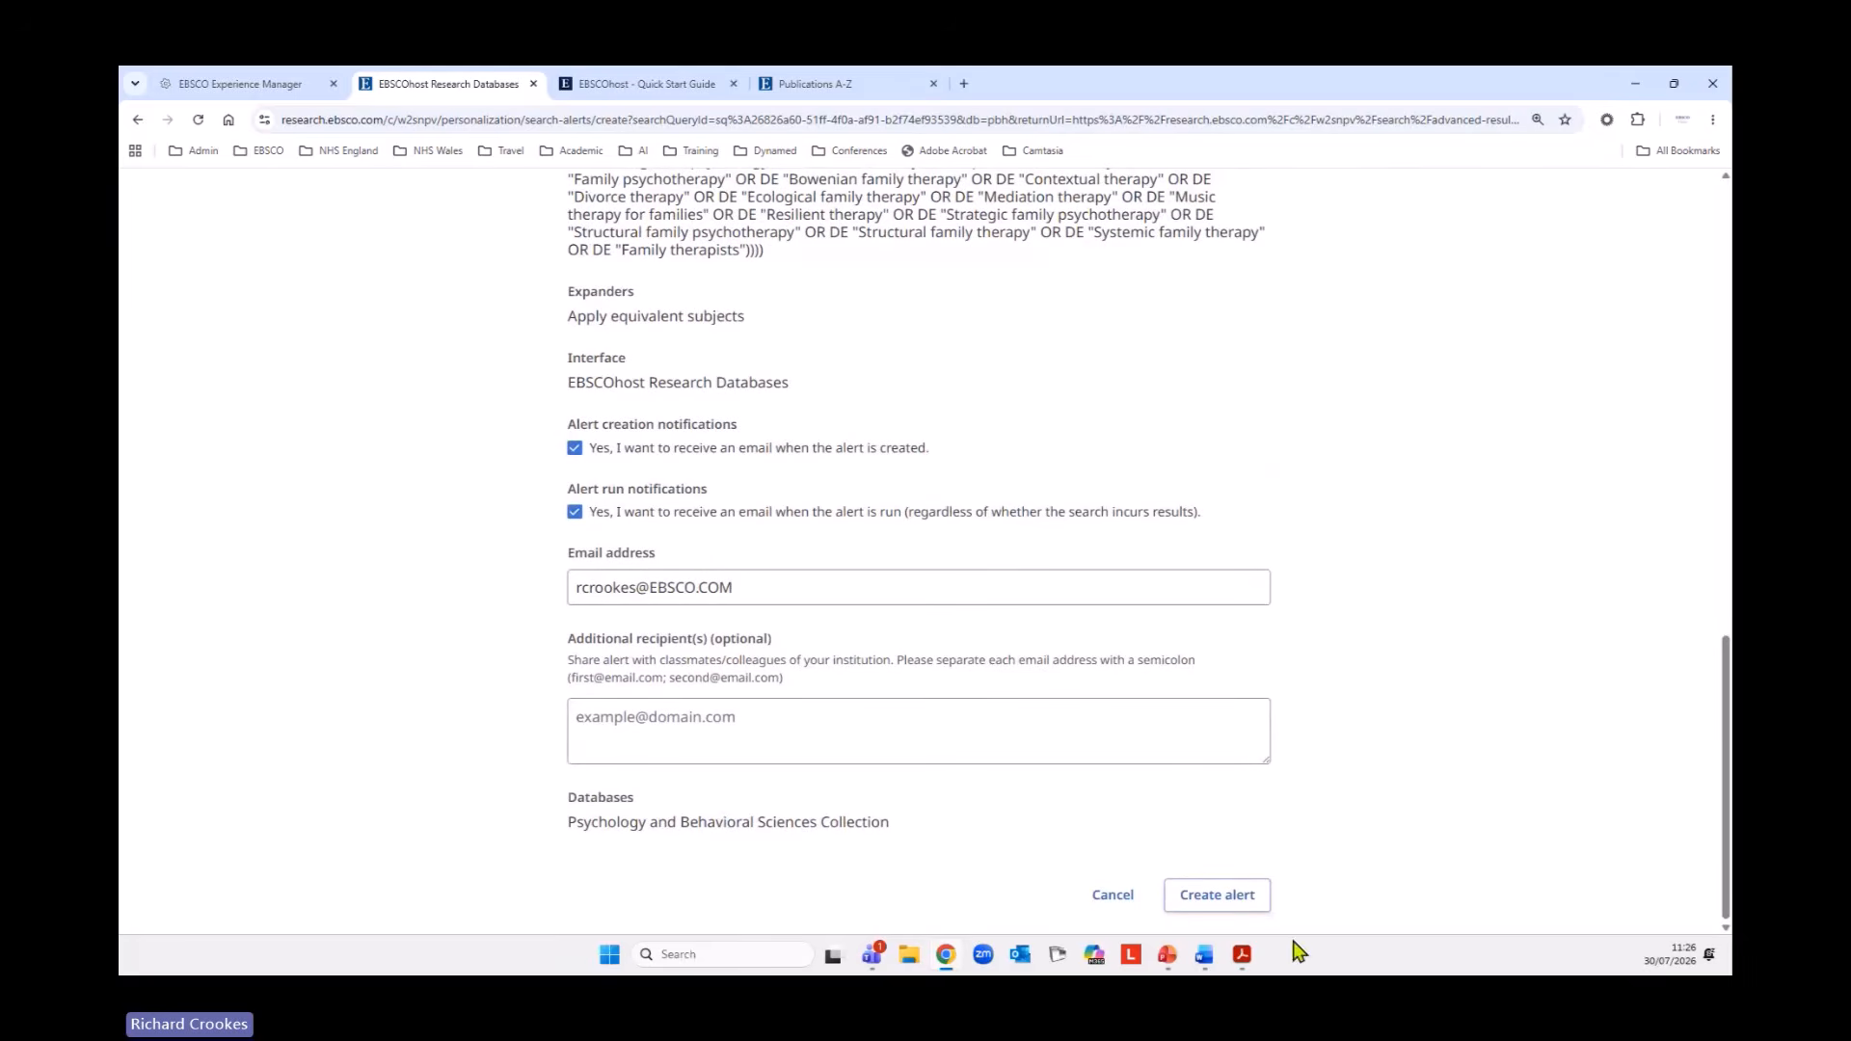
{"action": "left_click", "coordinate": [1231, 901]}
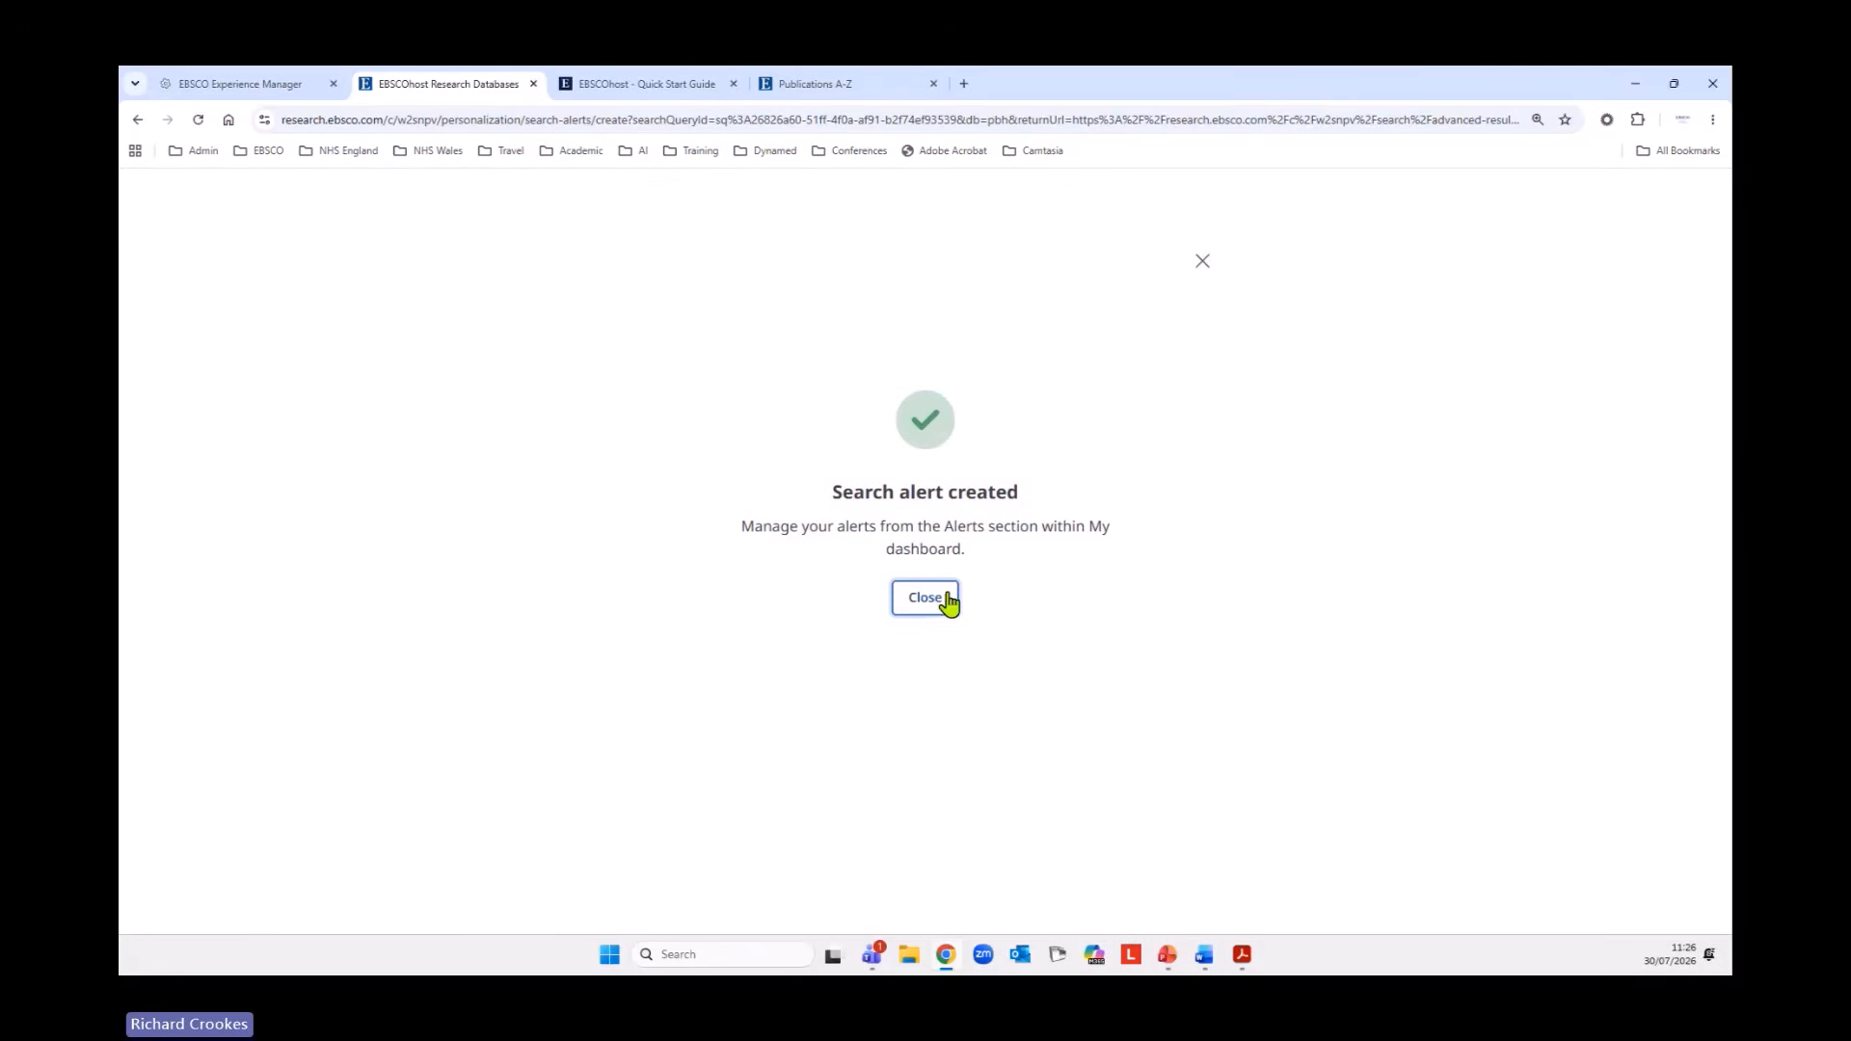
{"action": "left_click", "coordinate": [934, 602]}
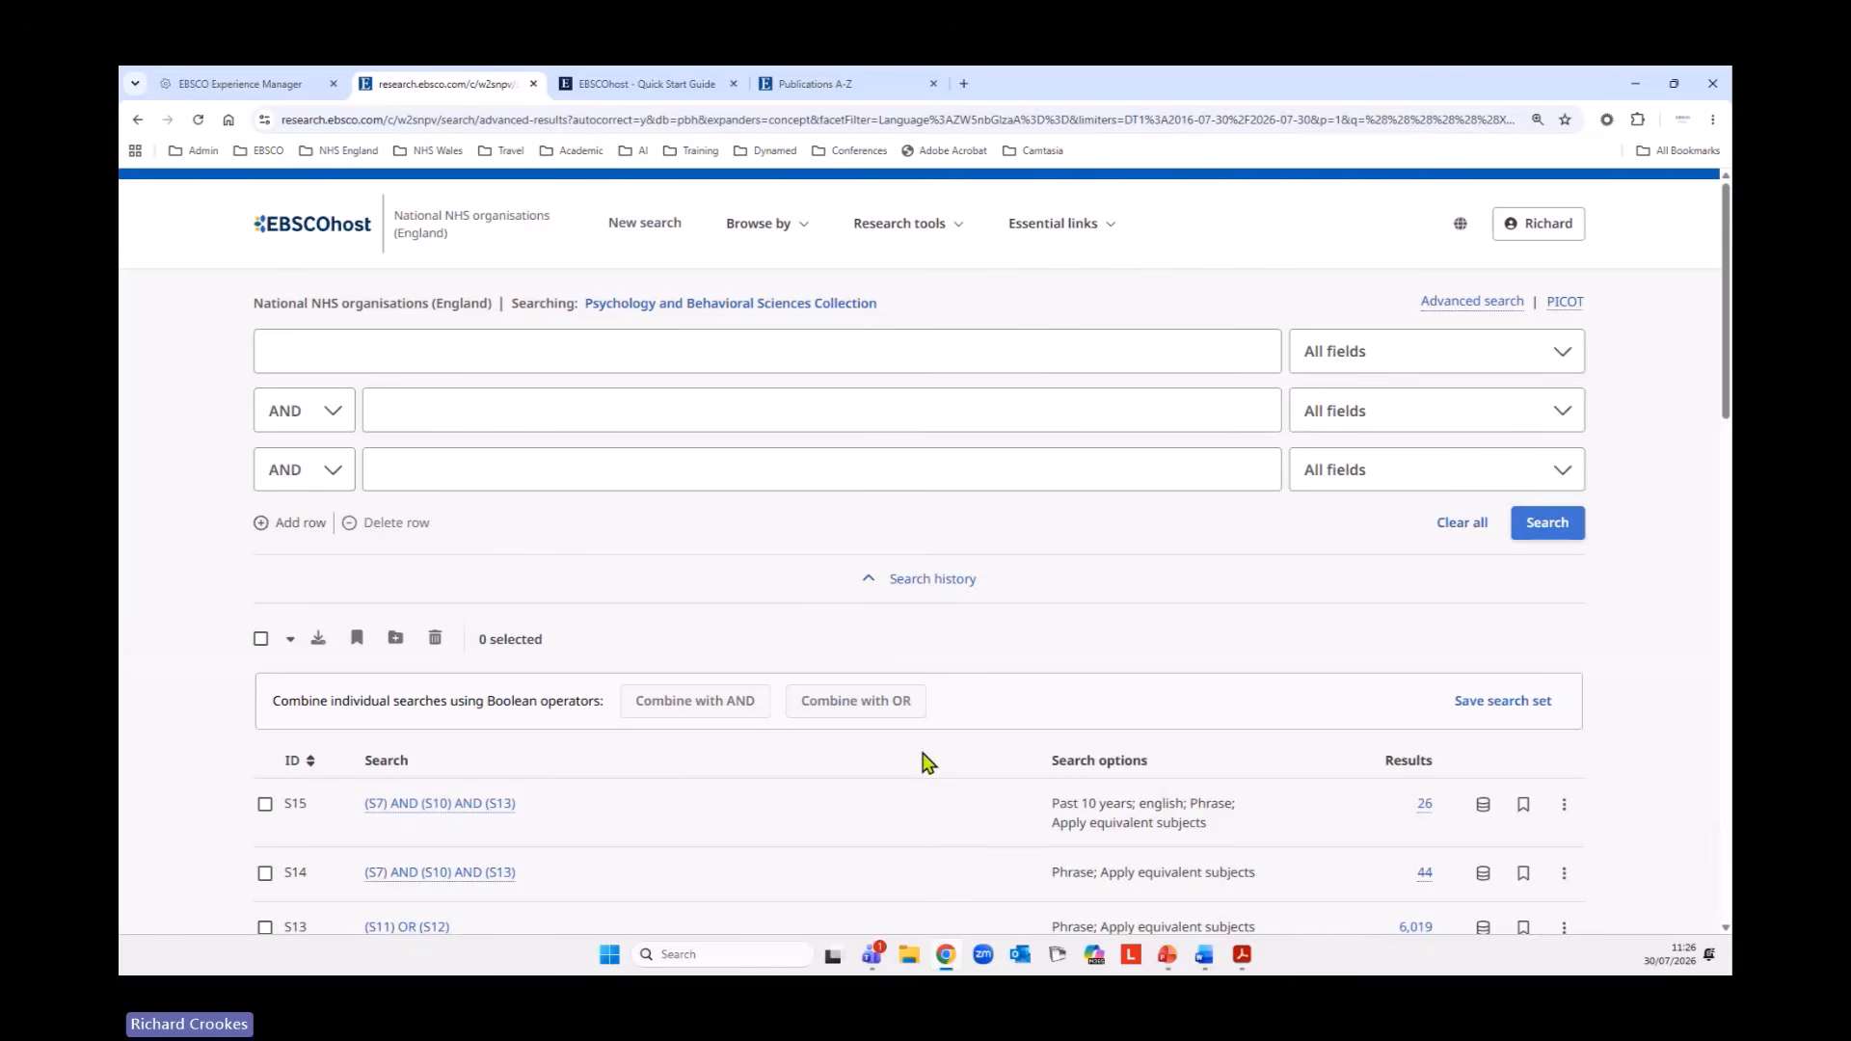
Open the account's search alerts and start editing the CBT and FBT for eating disorders in adolescents - PBSC alert.
{"action": "left_click", "coordinate": [1551, 232]}
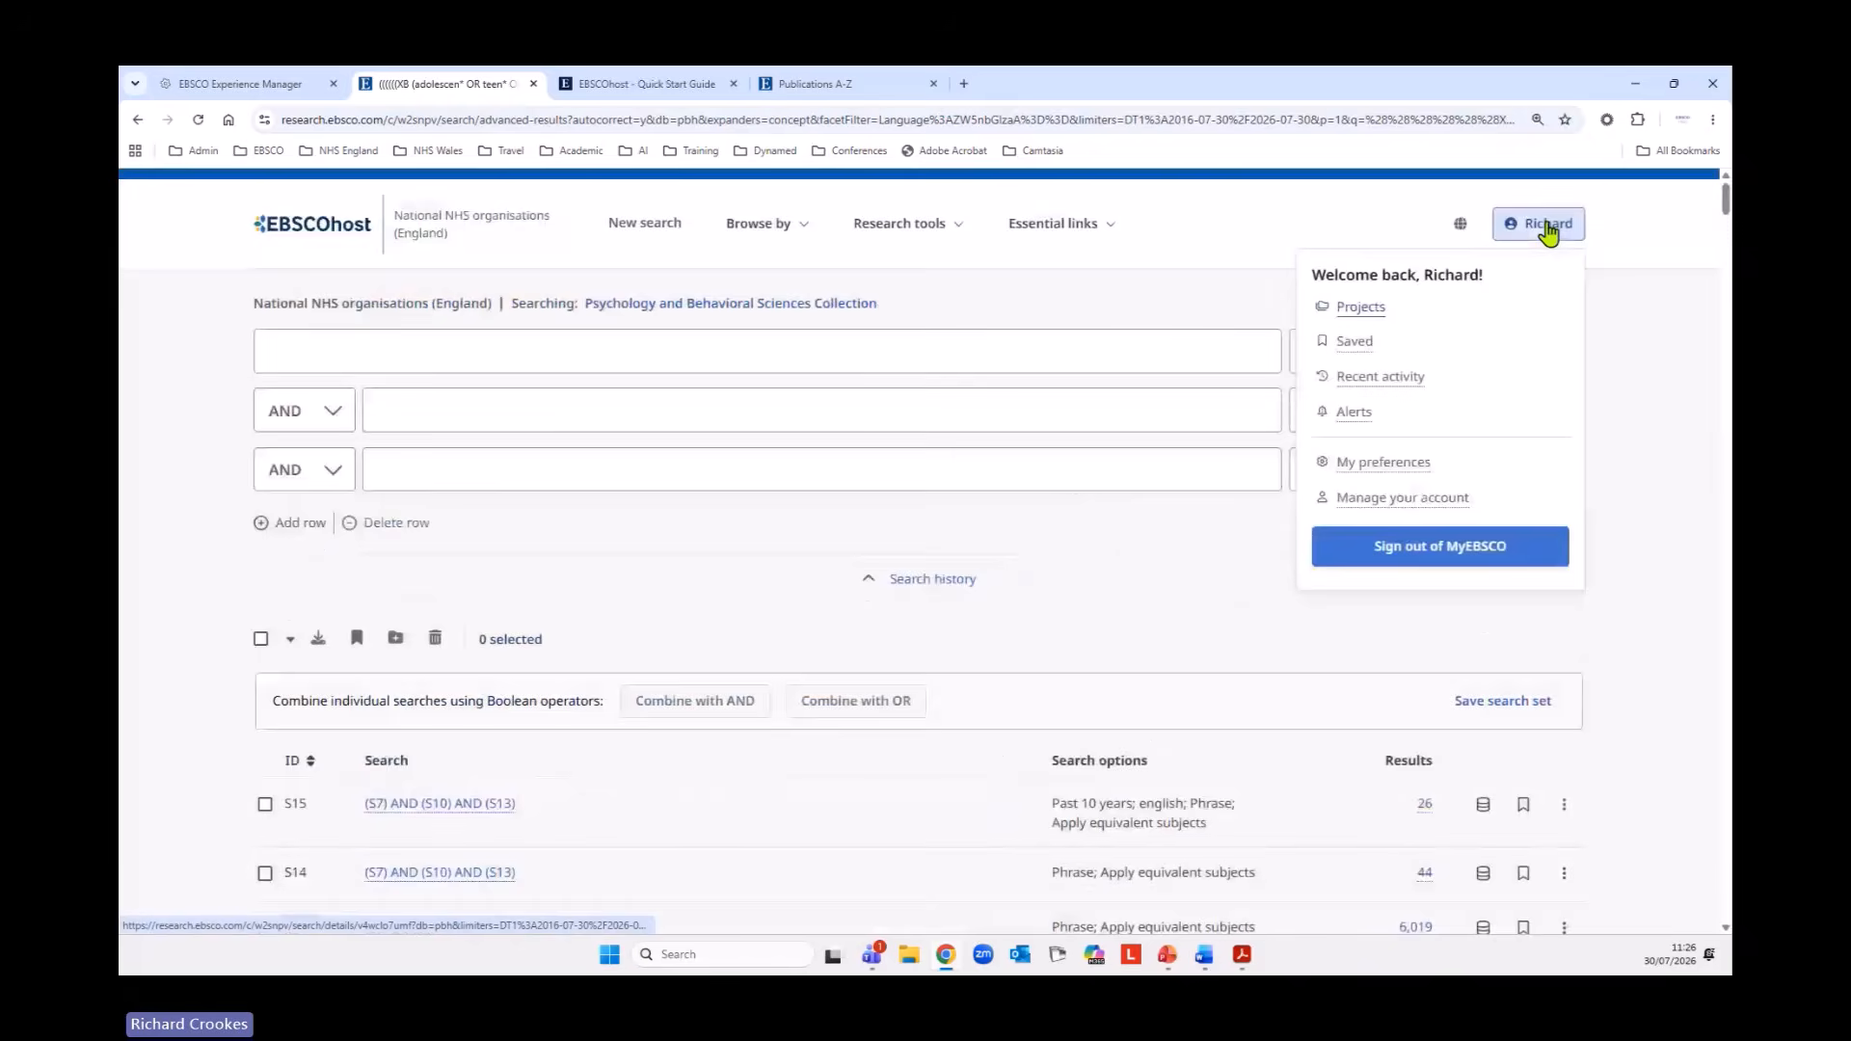
{"action": "left_click", "coordinate": [1355, 414]}
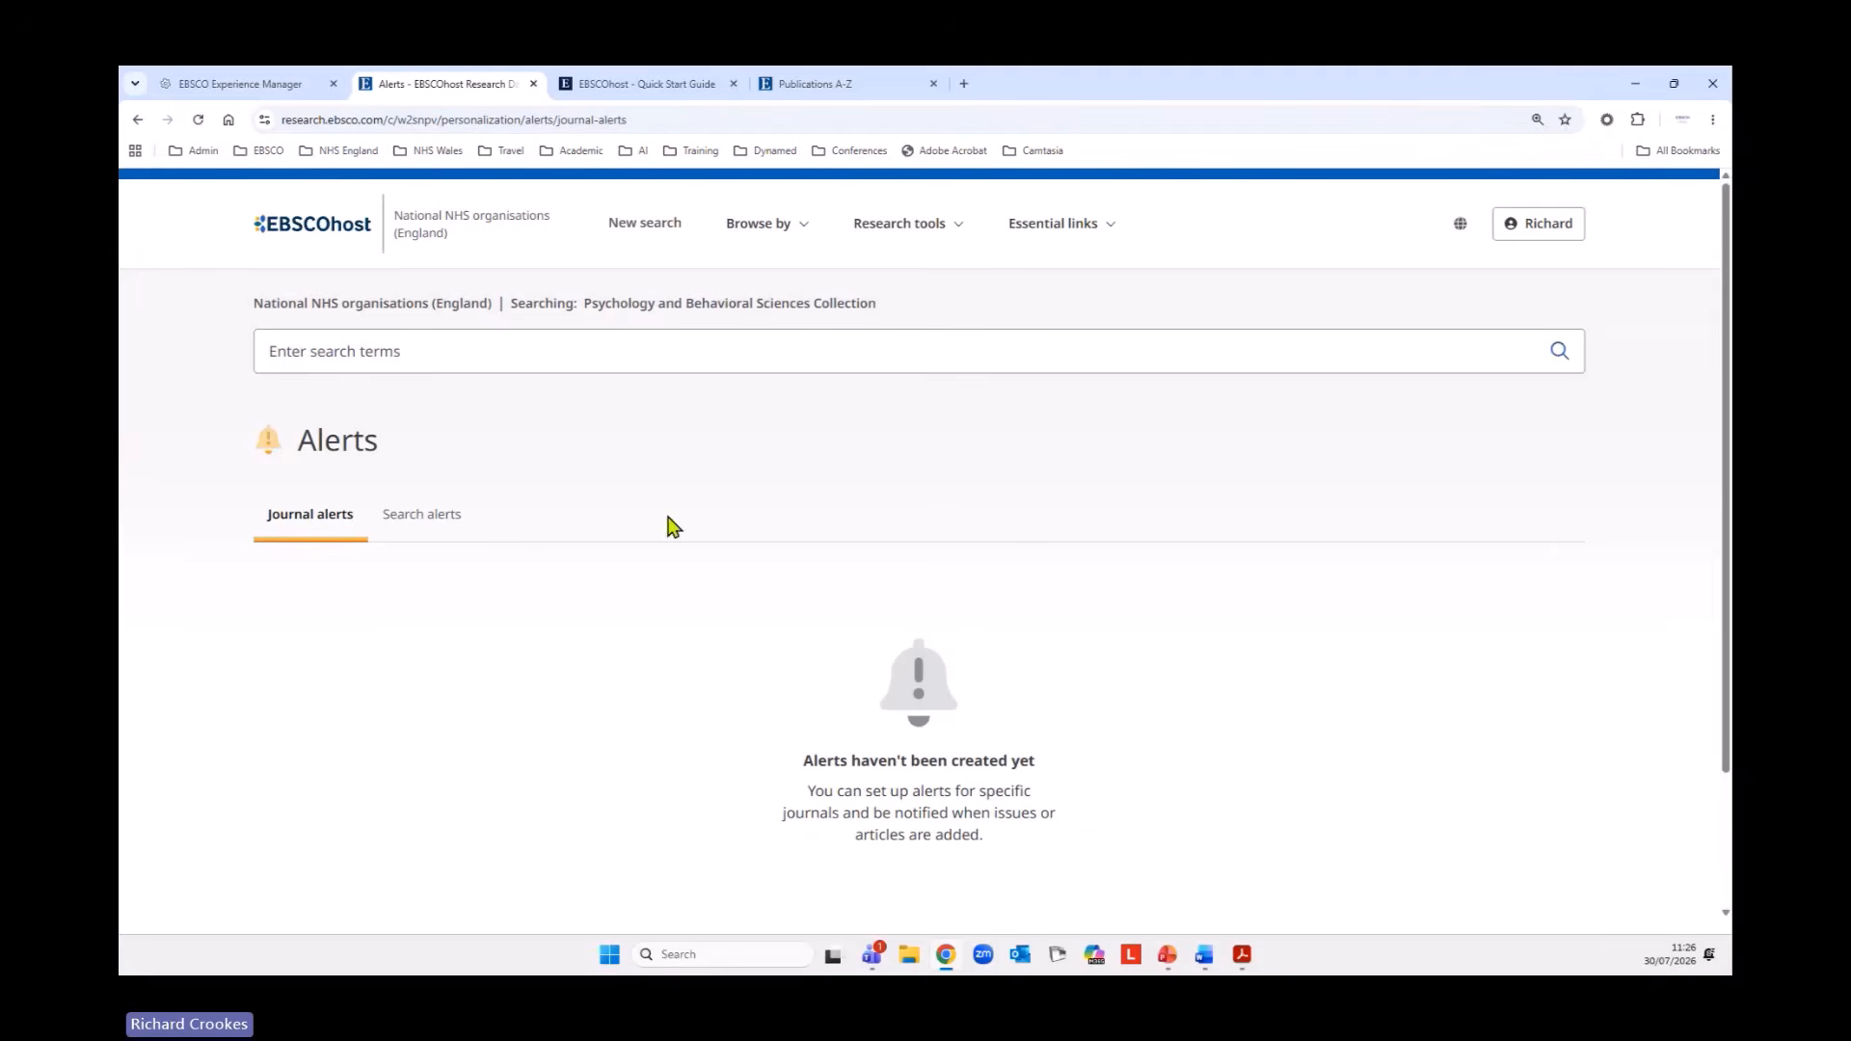
{"action": "left_click", "coordinate": [431, 528]}
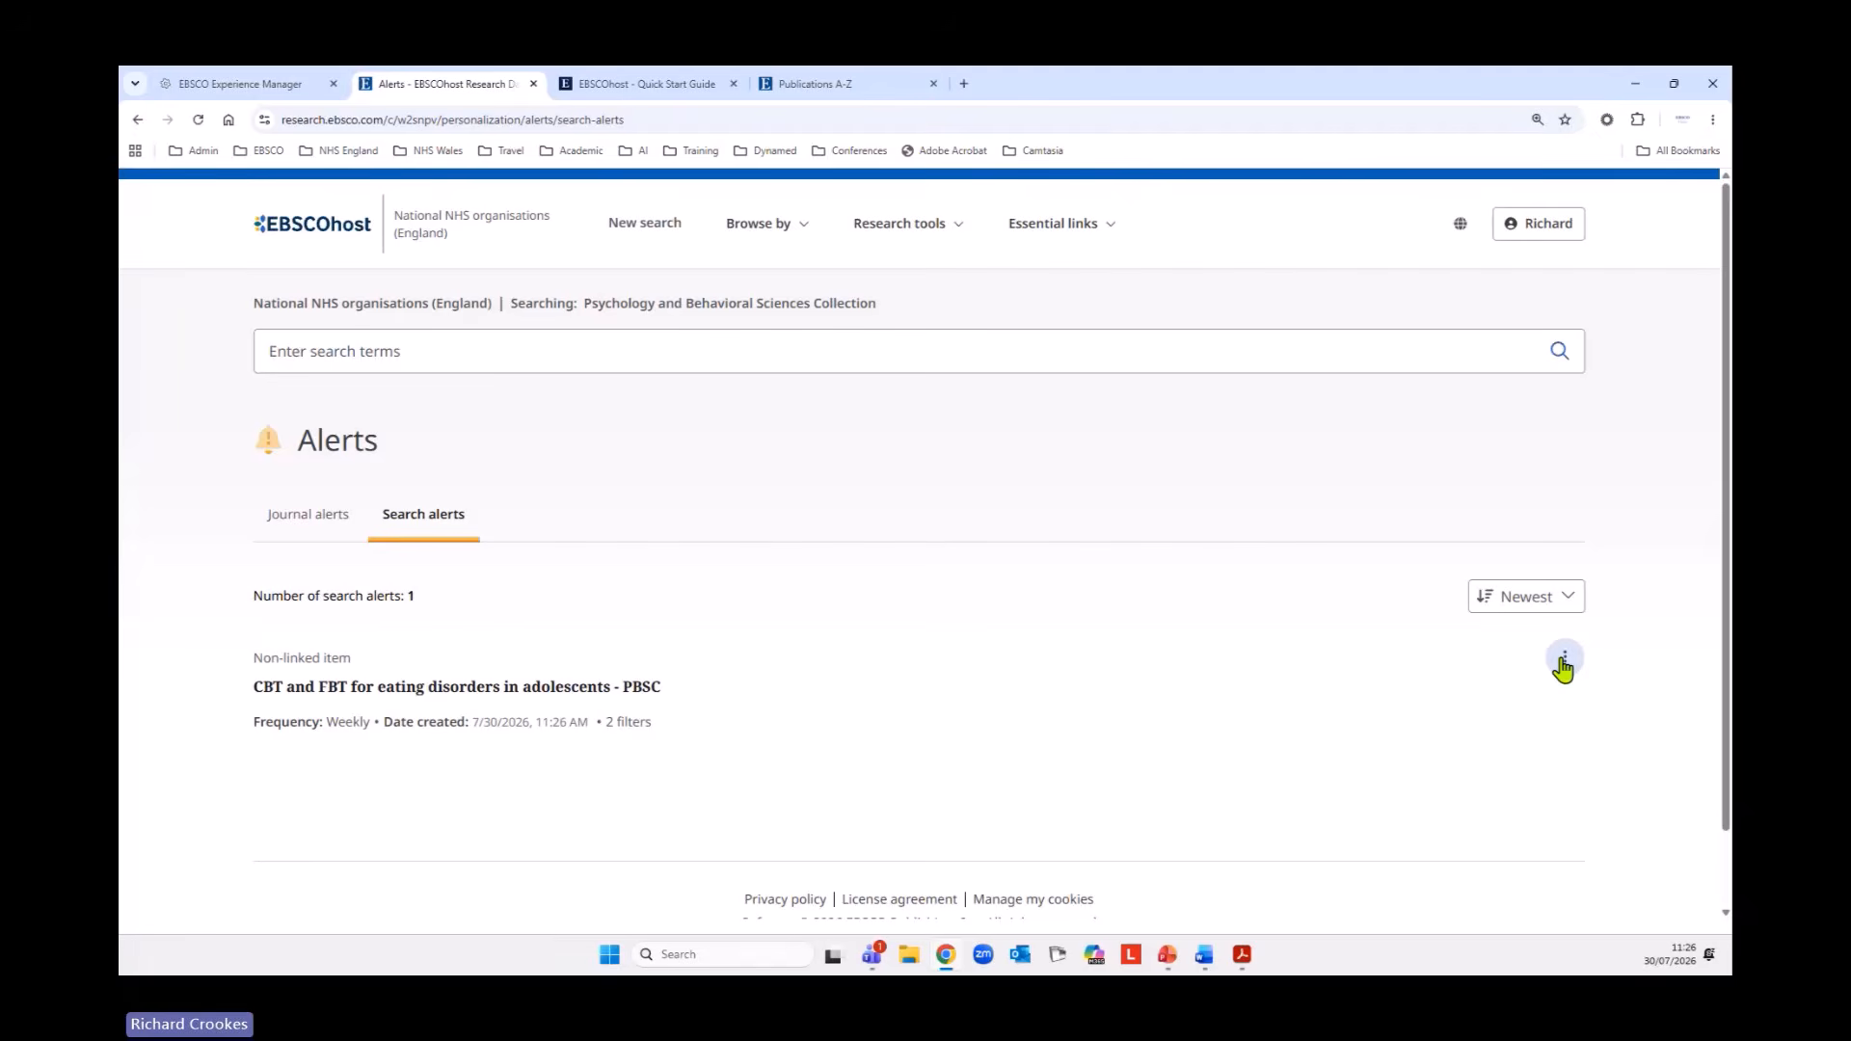
{"action": "left_click", "coordinate": [1565, 656]}
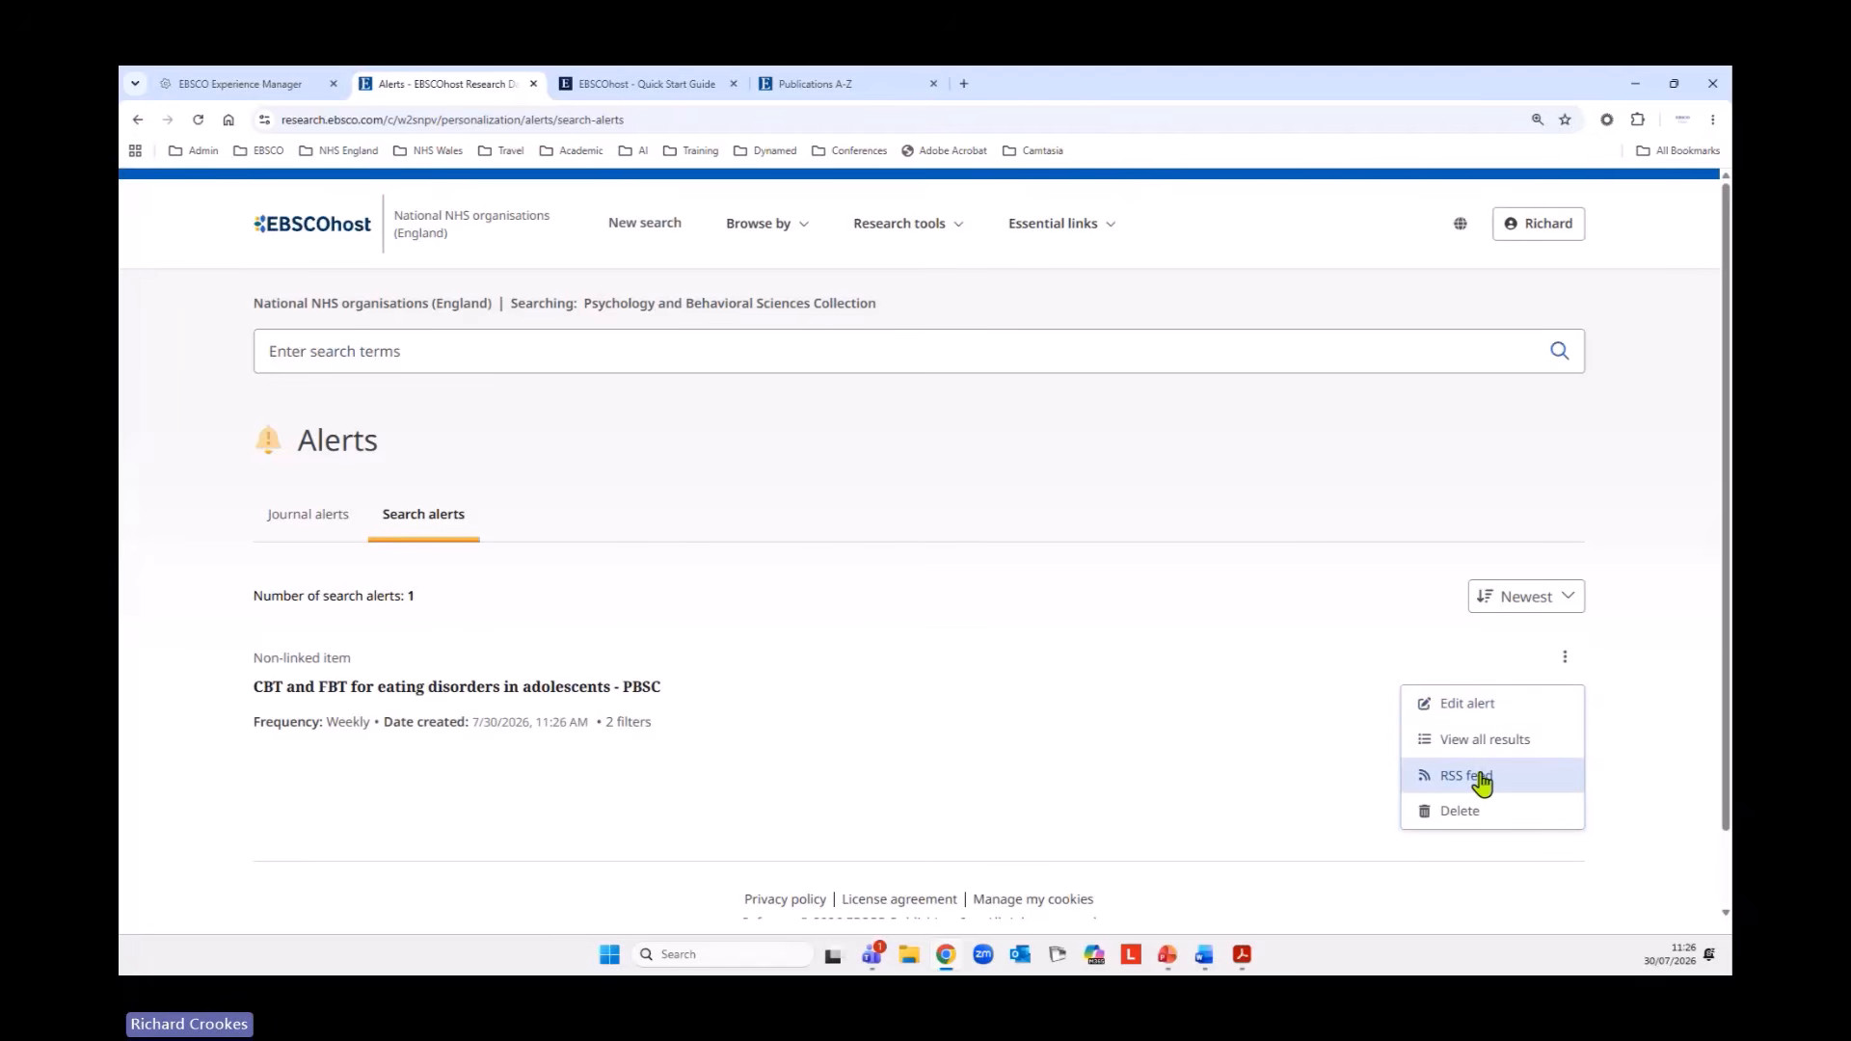
{"action": "left_click", "coordinate": [1475, 705]}
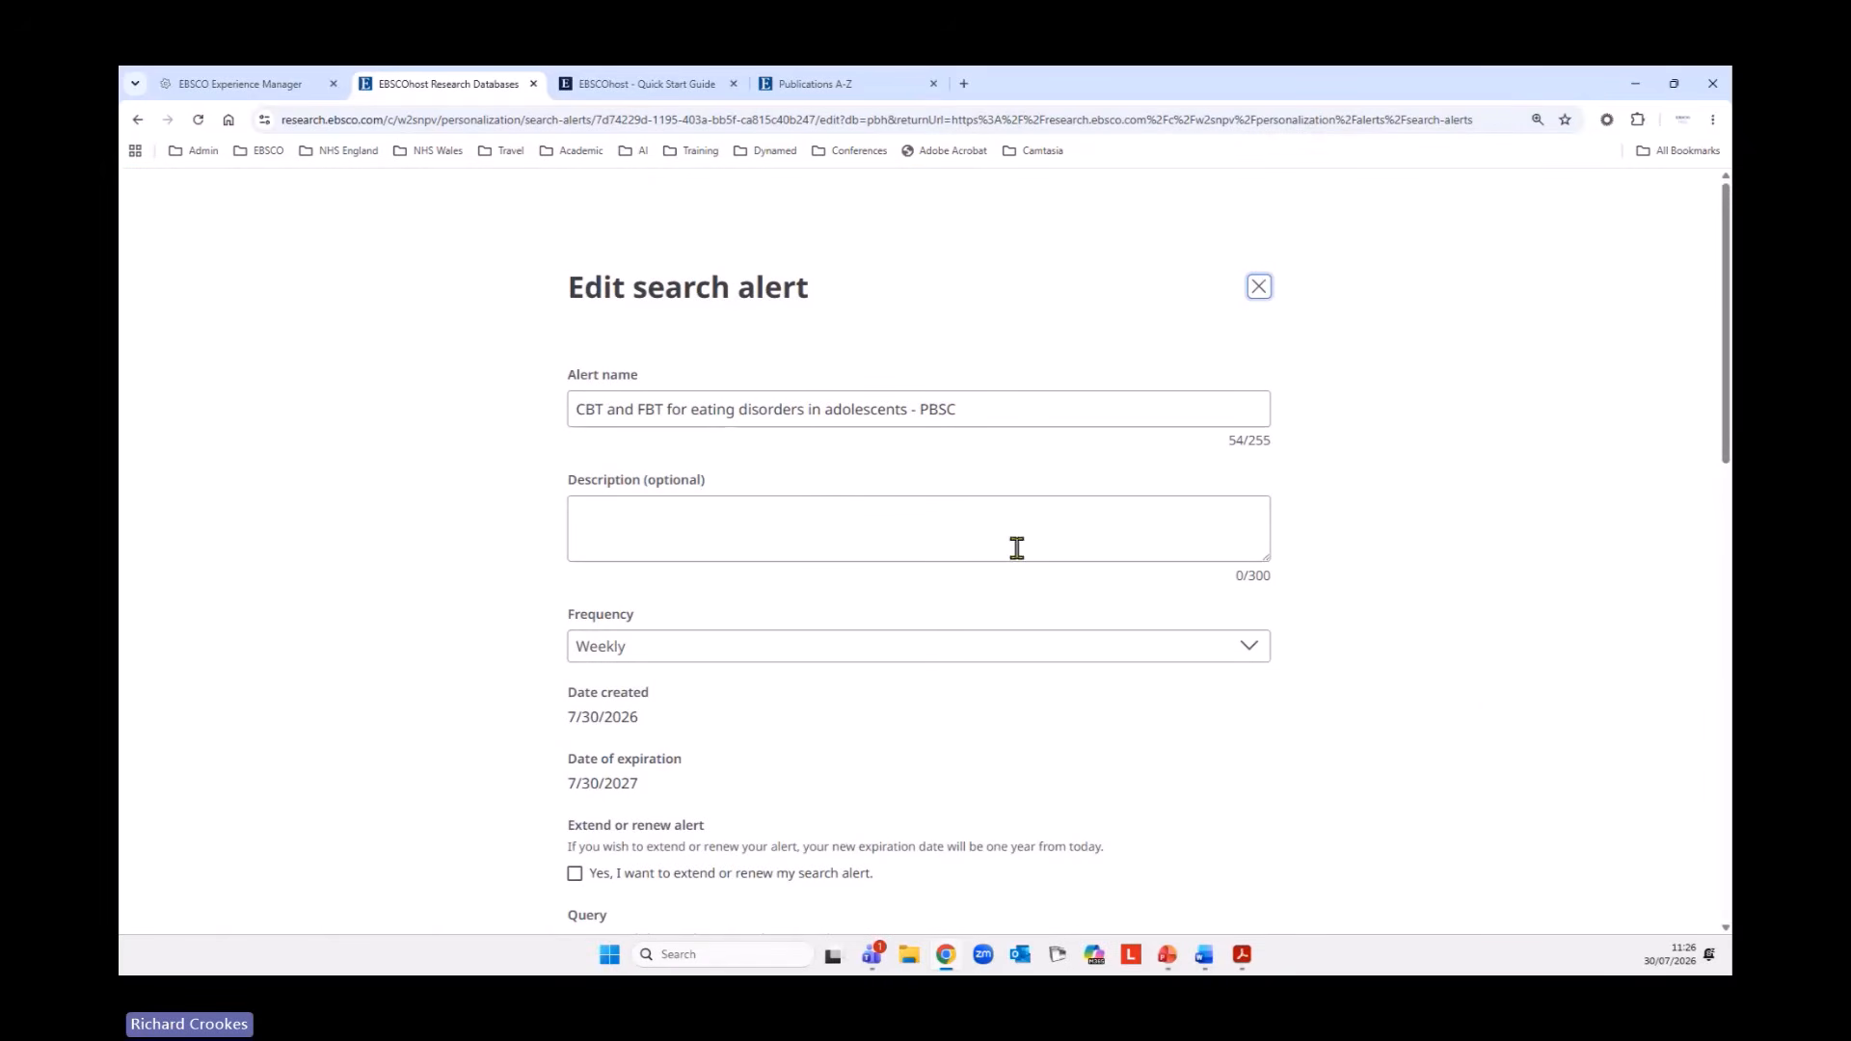
Set the search alert's frequency to Monthly, choose to extend or renew it, save the changes and return to the alerts.
{"action": "left_click", "coordinate": [710, 664]}
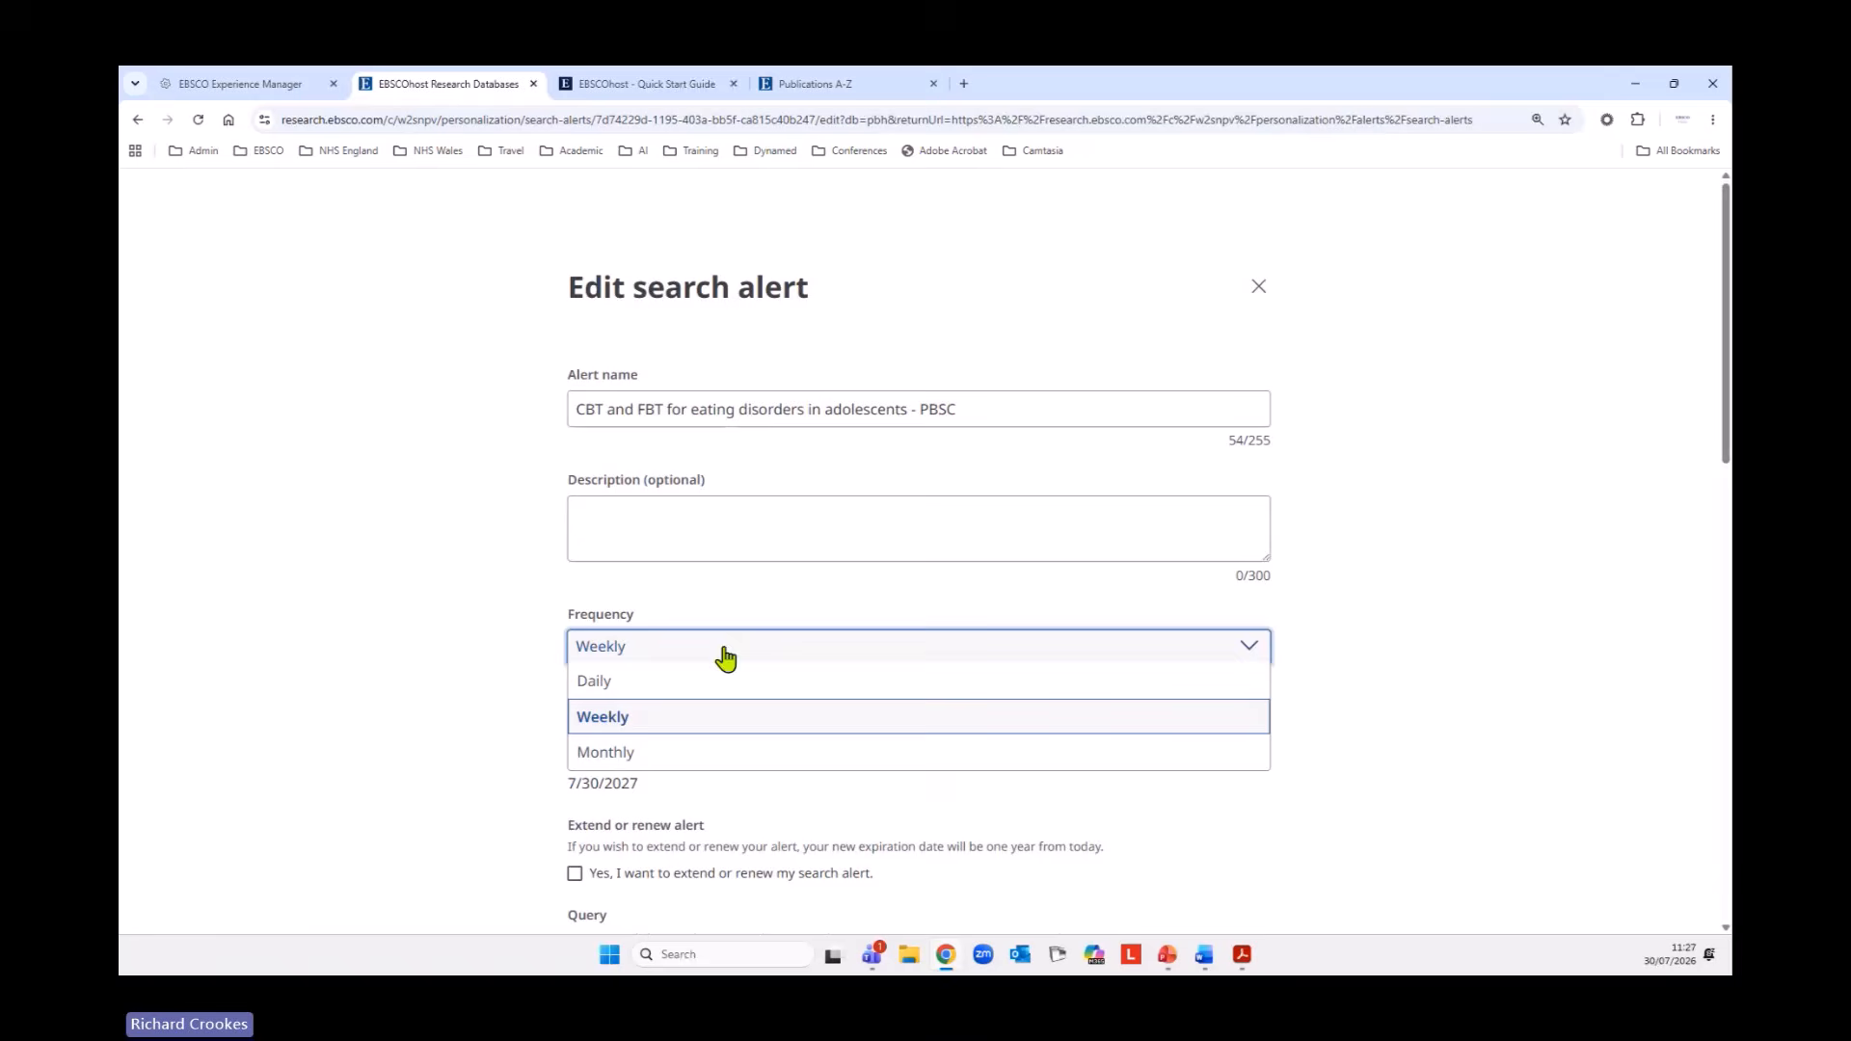
{"action": "left_click", "coordinate": [622, 758]}
{"action": "scroll", "coordinate": [441, 697], "scroll_direction": "down", "scroll_amount": 4}
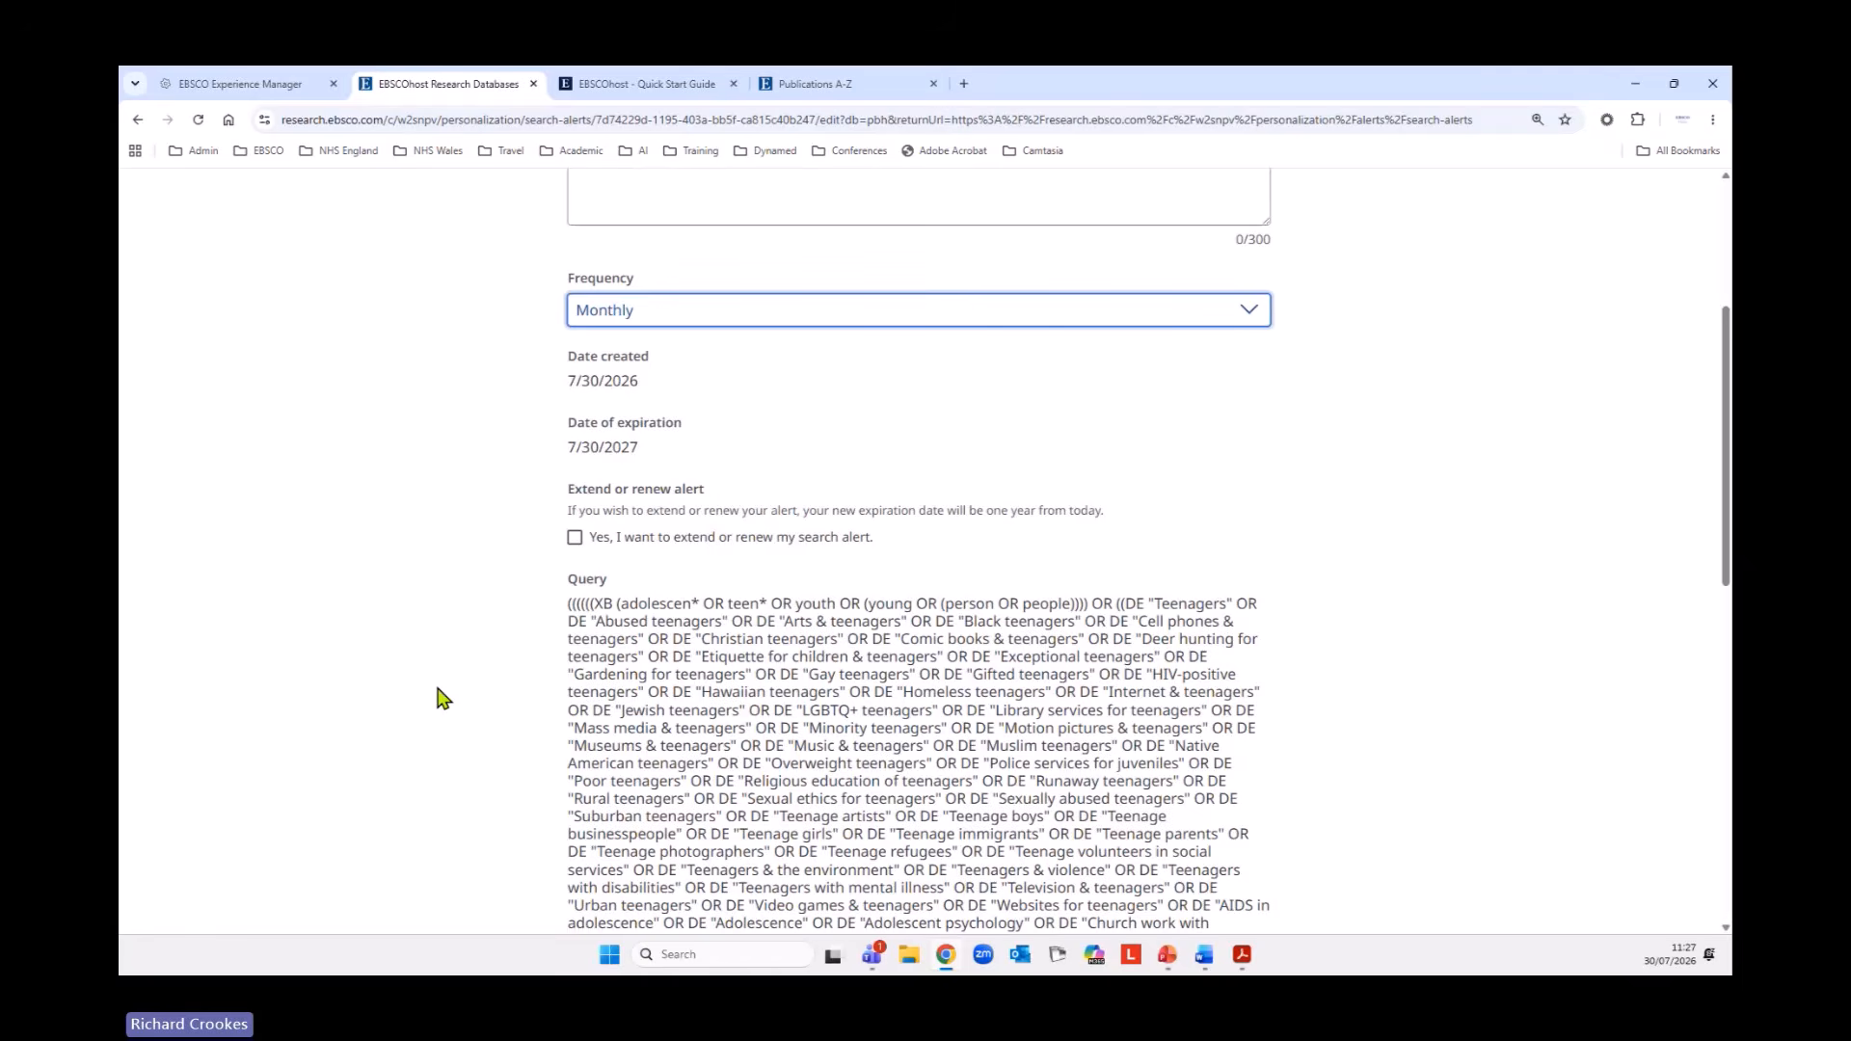
{"action": "left_click", "coordinate": [575, 537]}
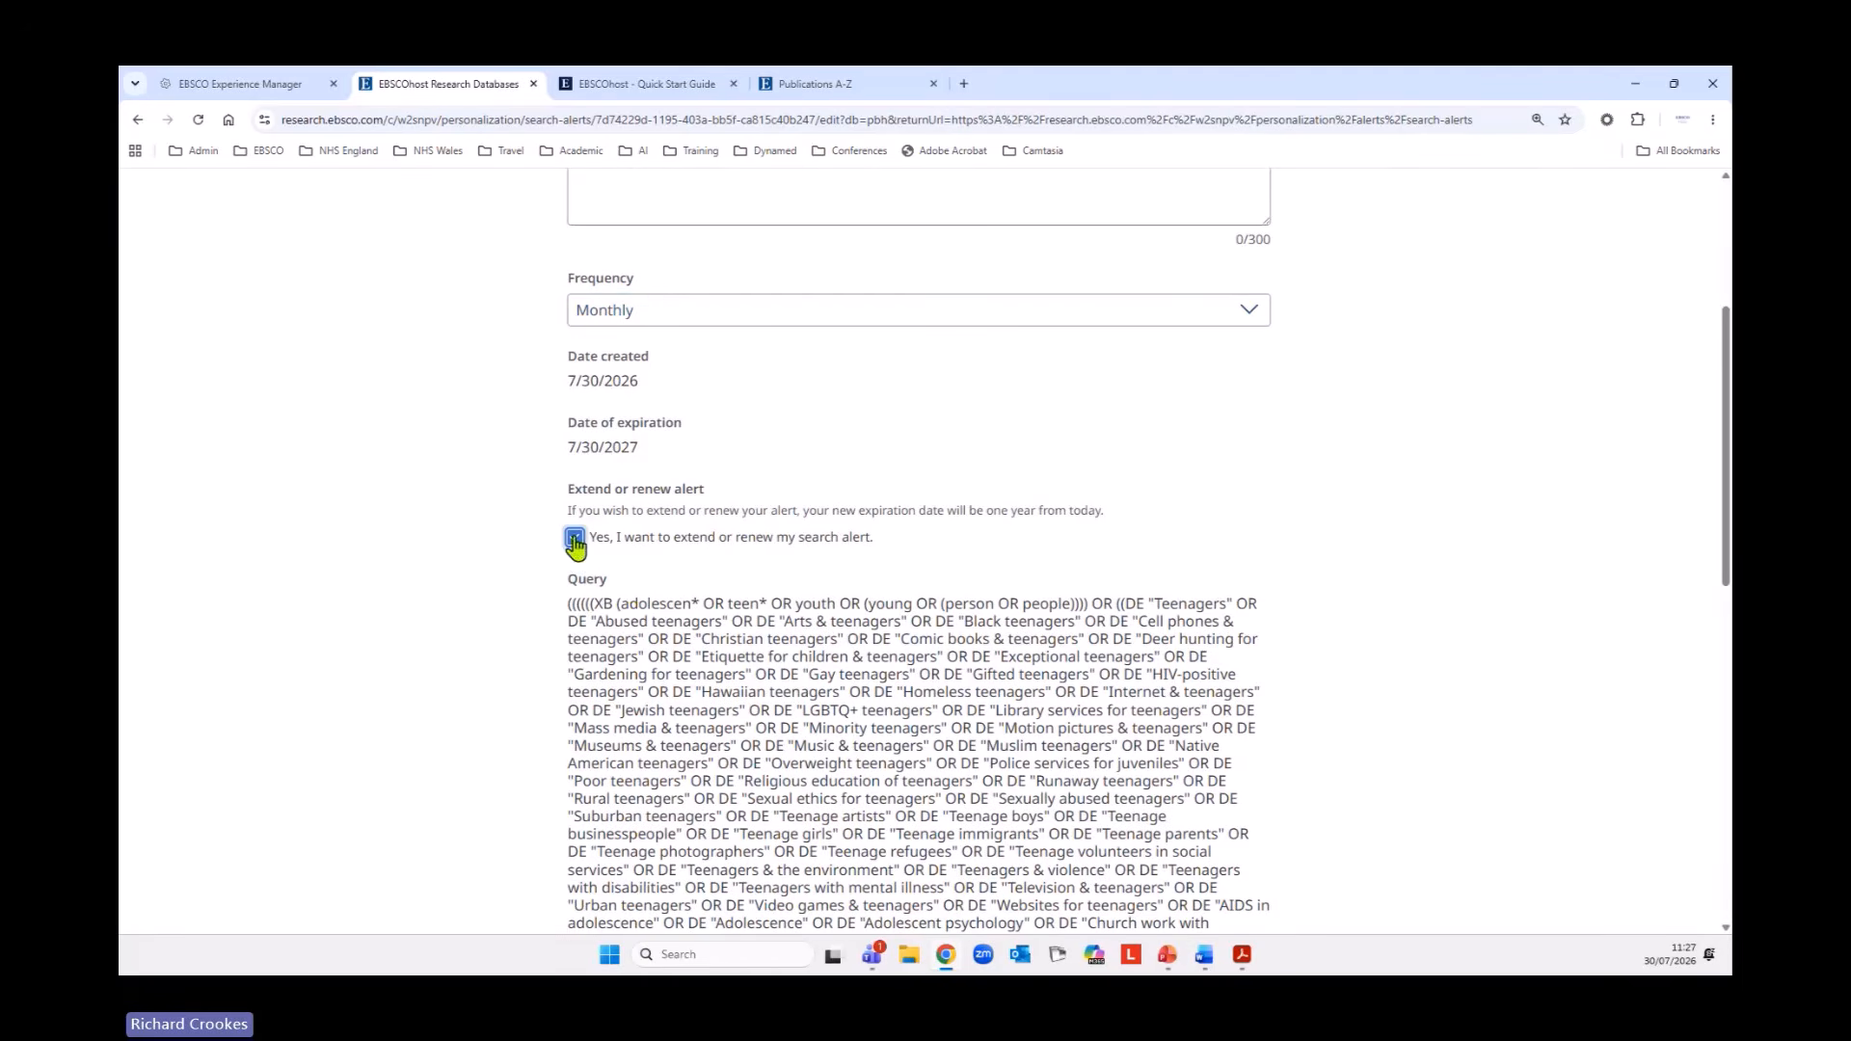
{"action": "scroll", "coordinate": [337, 653], "scroll_direction": "down", "scroll_amount": 10}
{"action": "scroll", "coordinate": [347, 656], "scroll_direction": "down", "scroll_amount": 1}
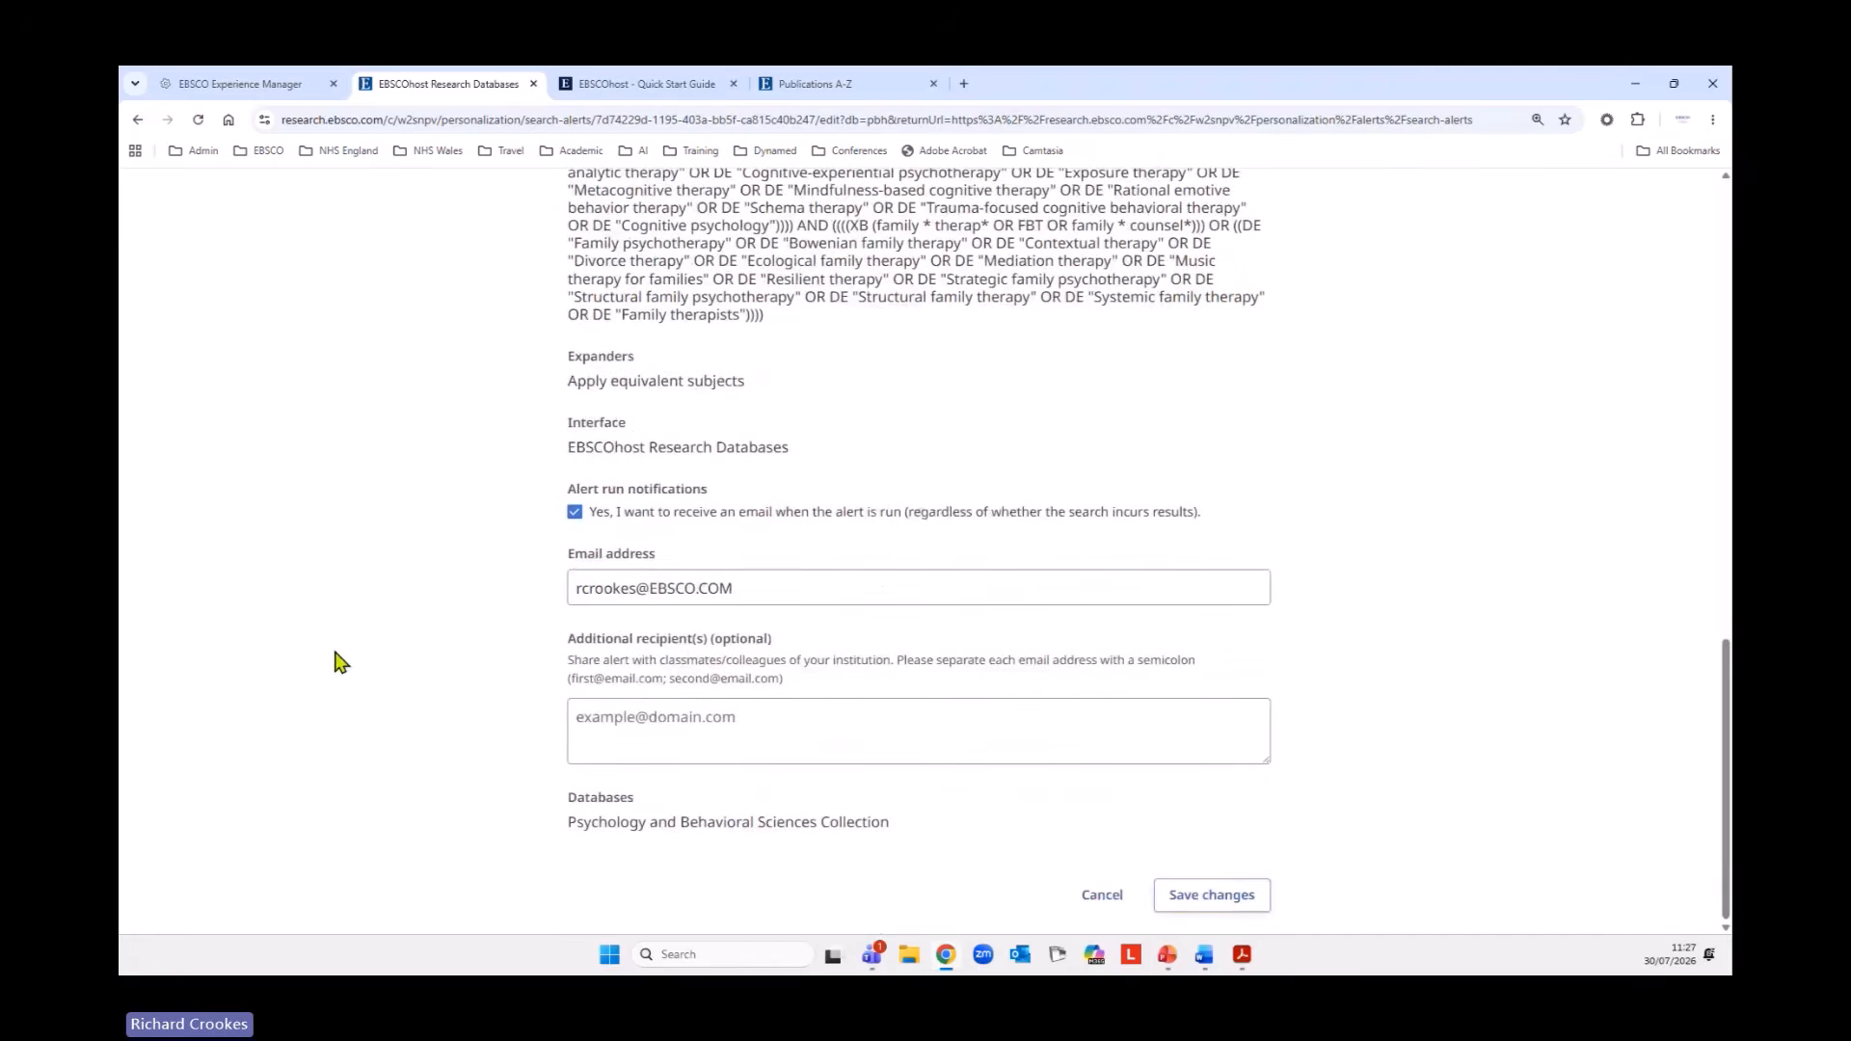
{"action": "left_click", "coordinate": [1213, 897]}
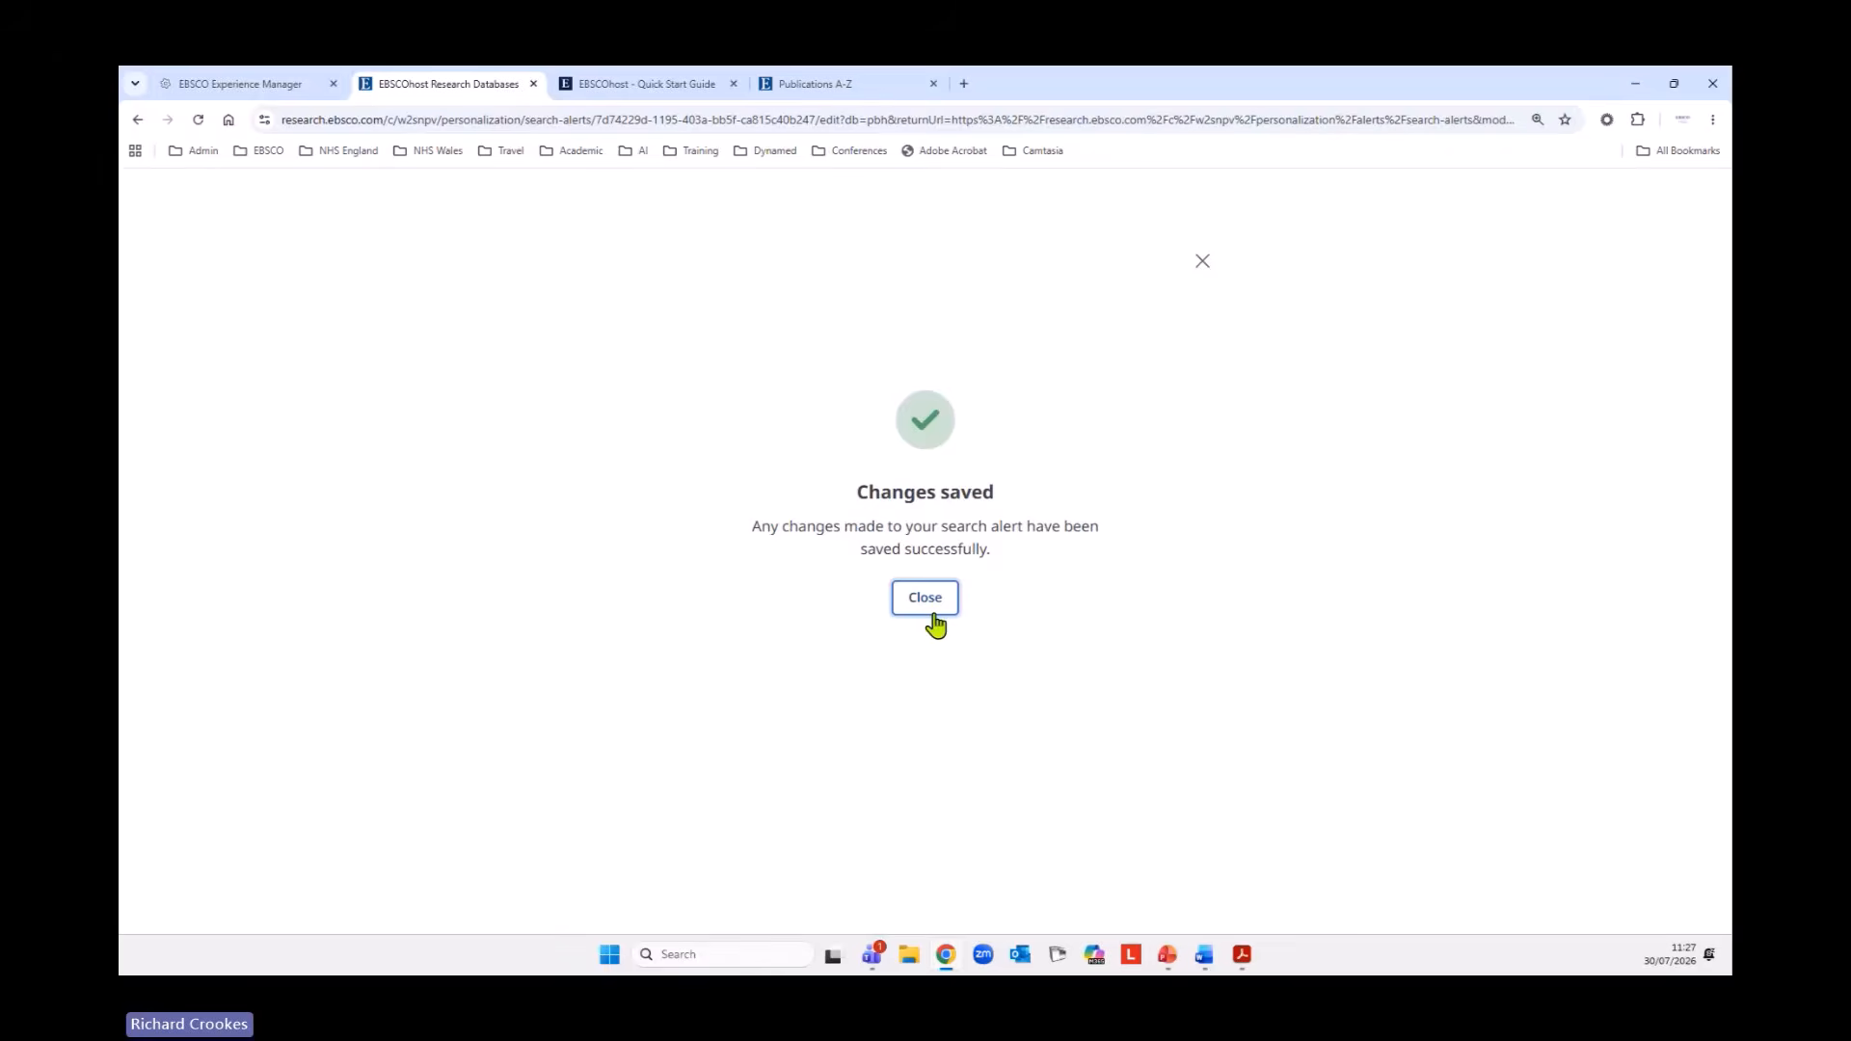
{"action": "left_click", "coordinate": [933, 604]}
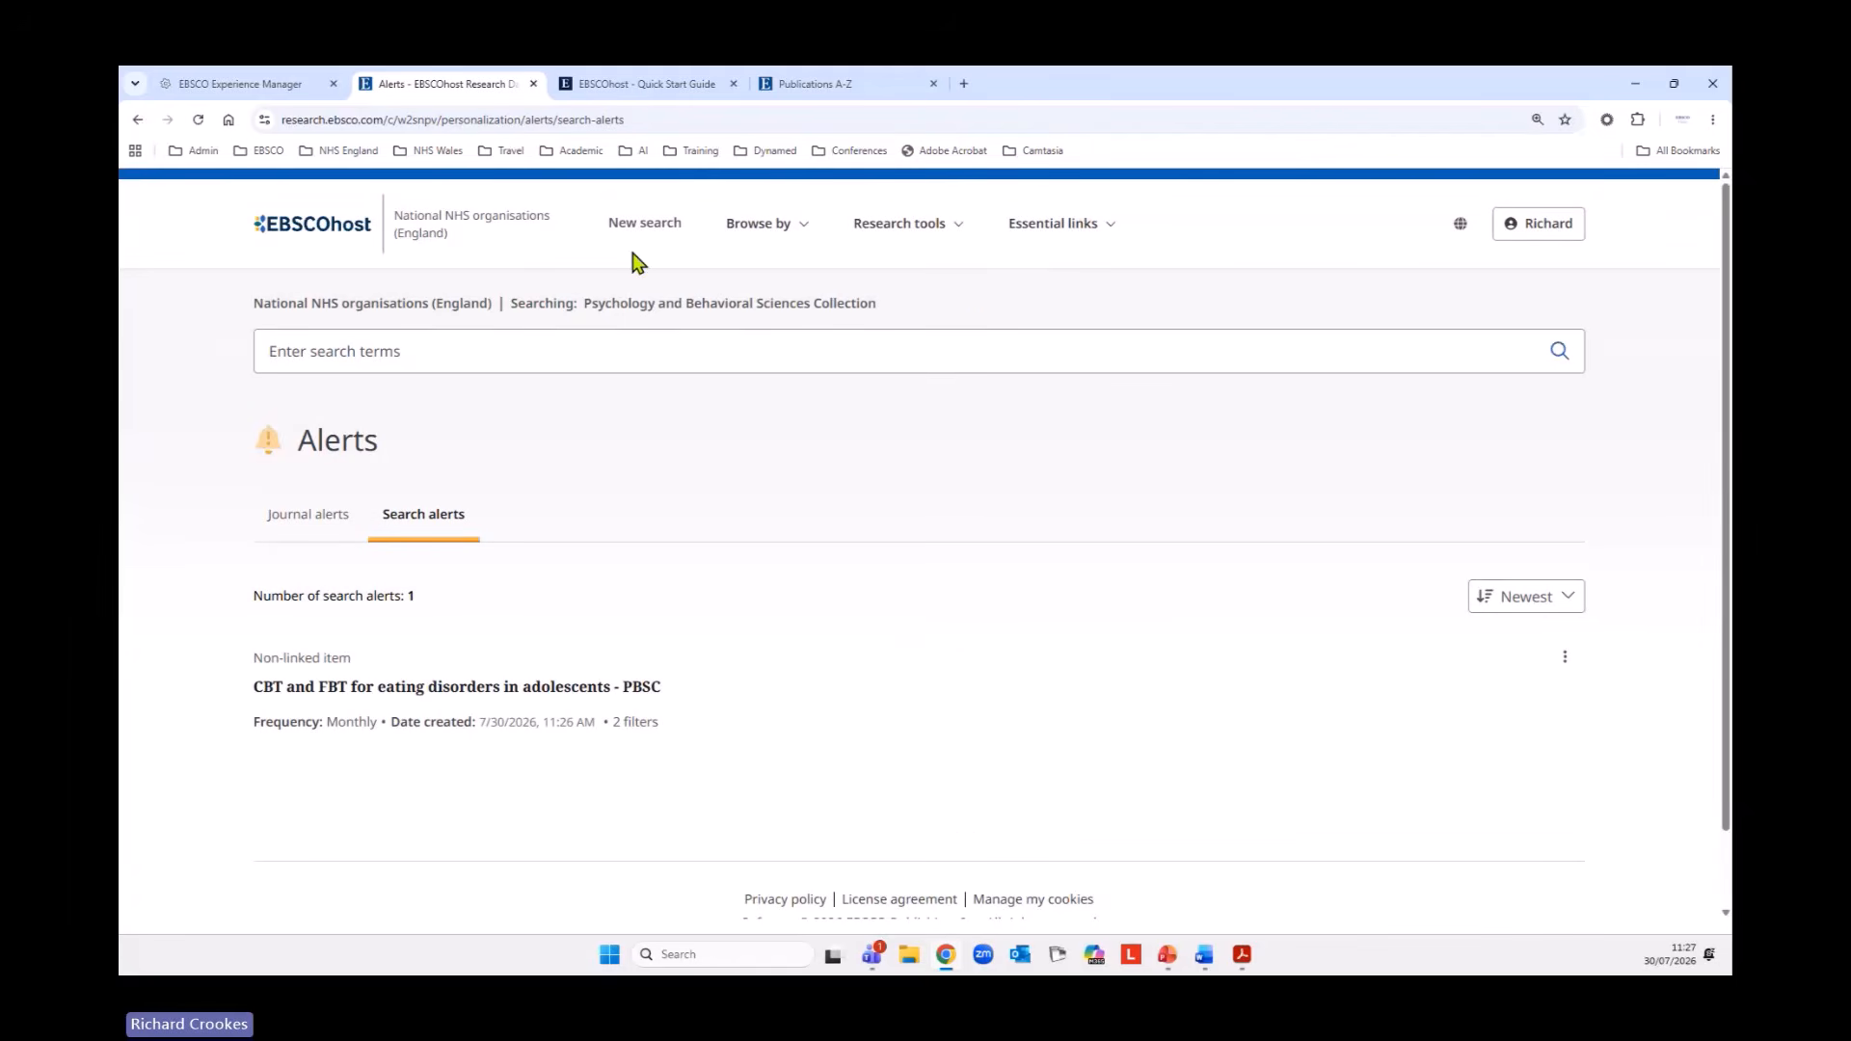
Start a new search and browse the publications of the Psychology and Behavioral Sciences Collection.
{"action": "left_click", "coordinate": [638, 230]}
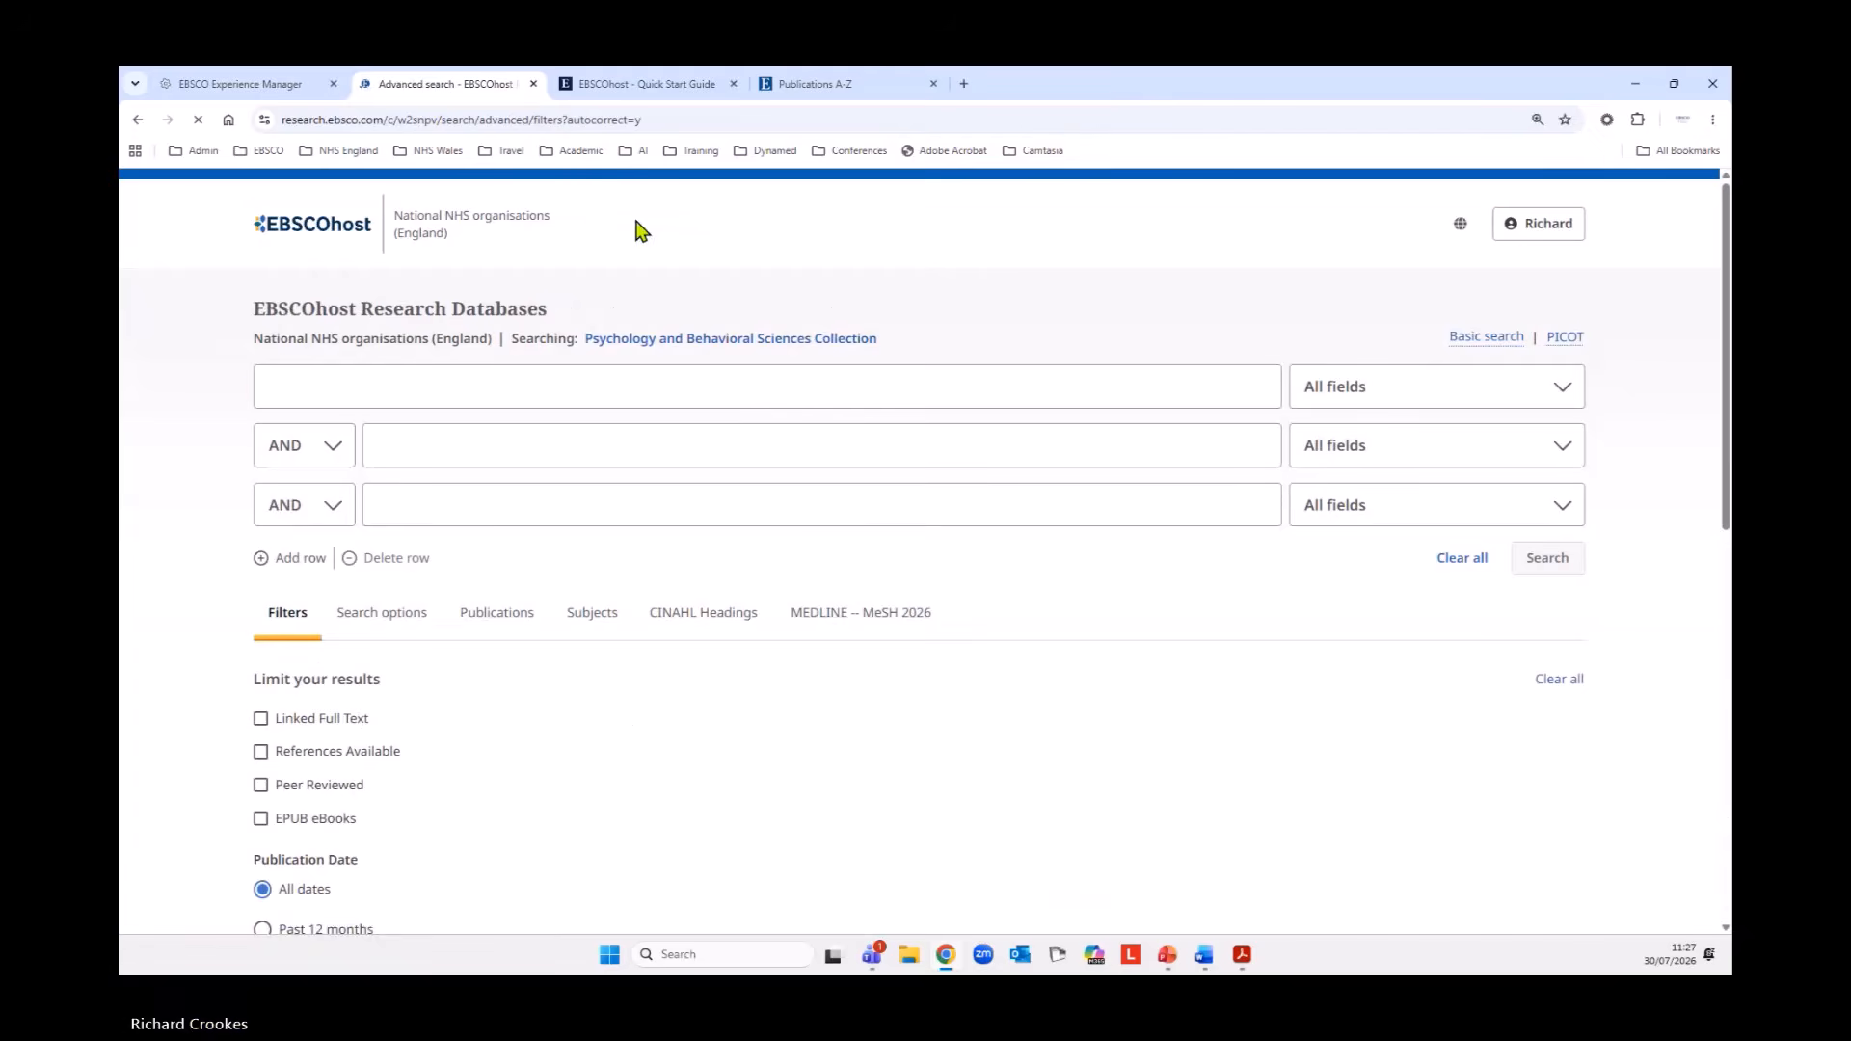
{"action": "left_click", "coordinate": [764, 227]}
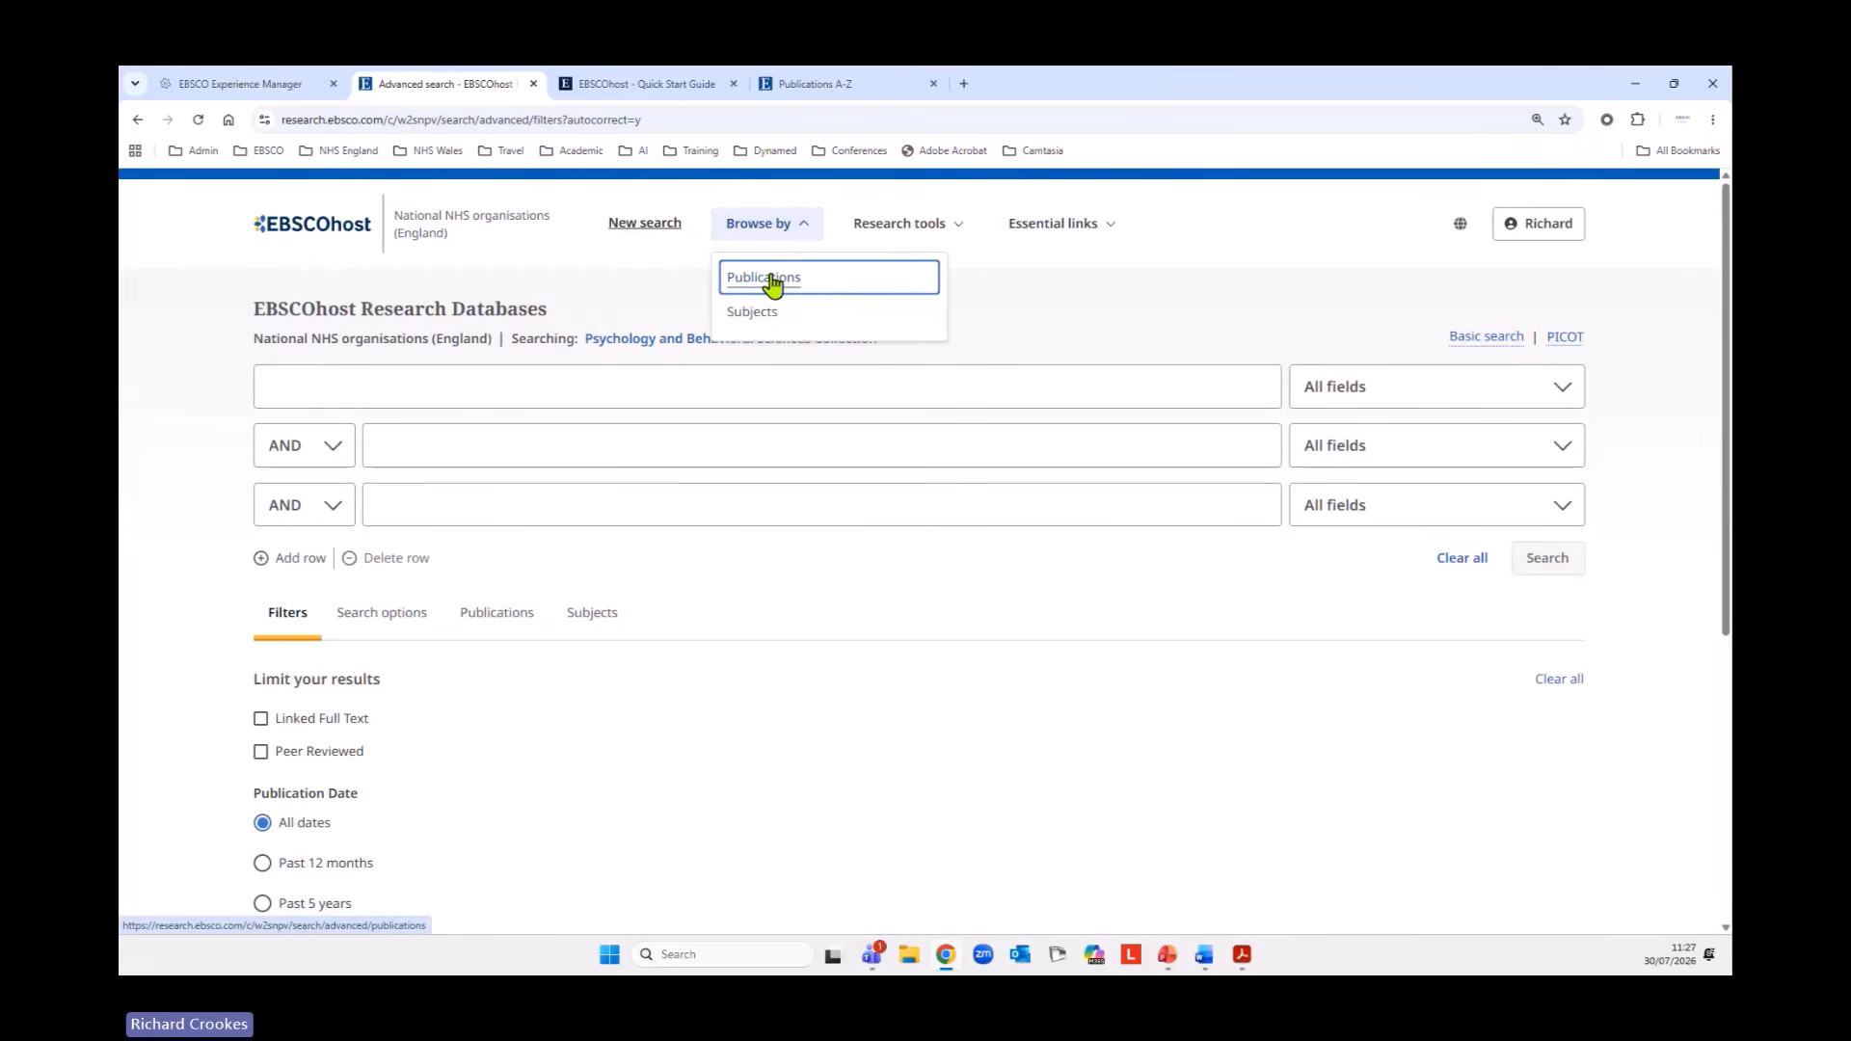
{"action": "left_click", "coordinate": [773, 284]}
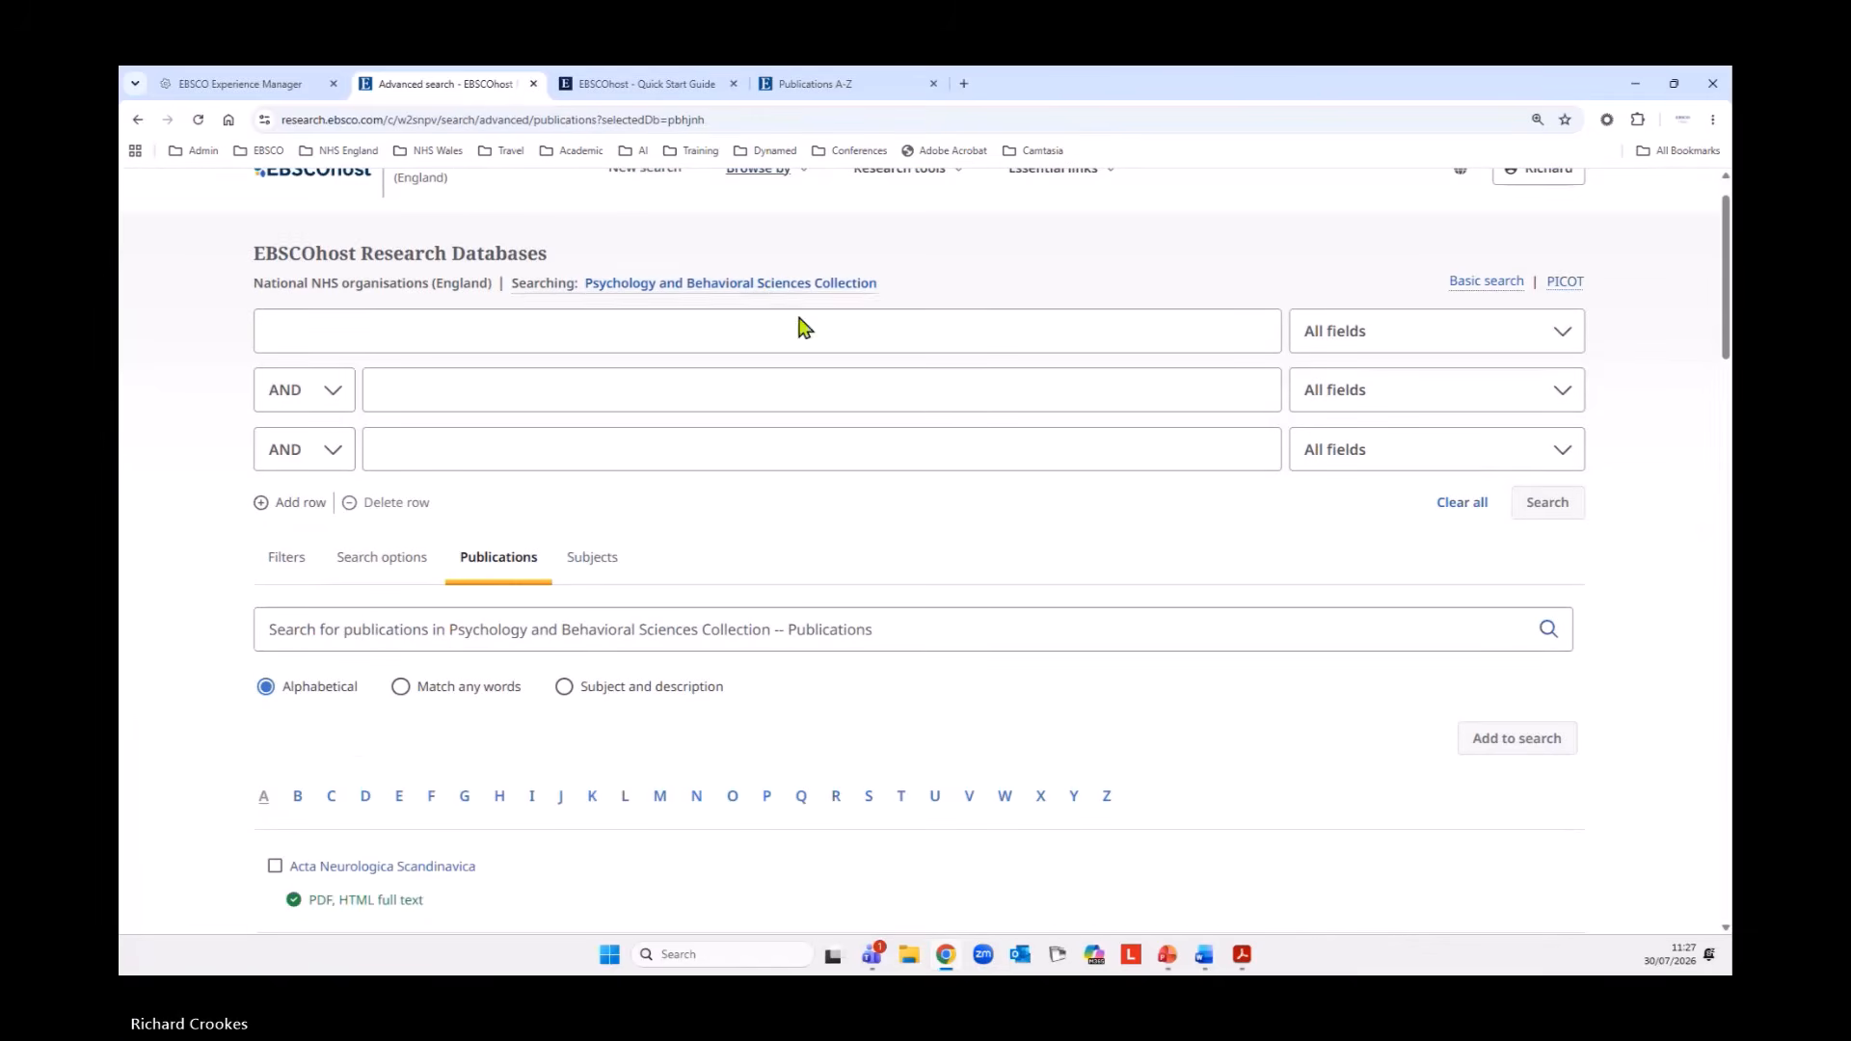
Search the publications alphabetically for "psychology today" and open the Psychology Today journal record.
{"action": "left_click", "coordinate": [525, 622]}
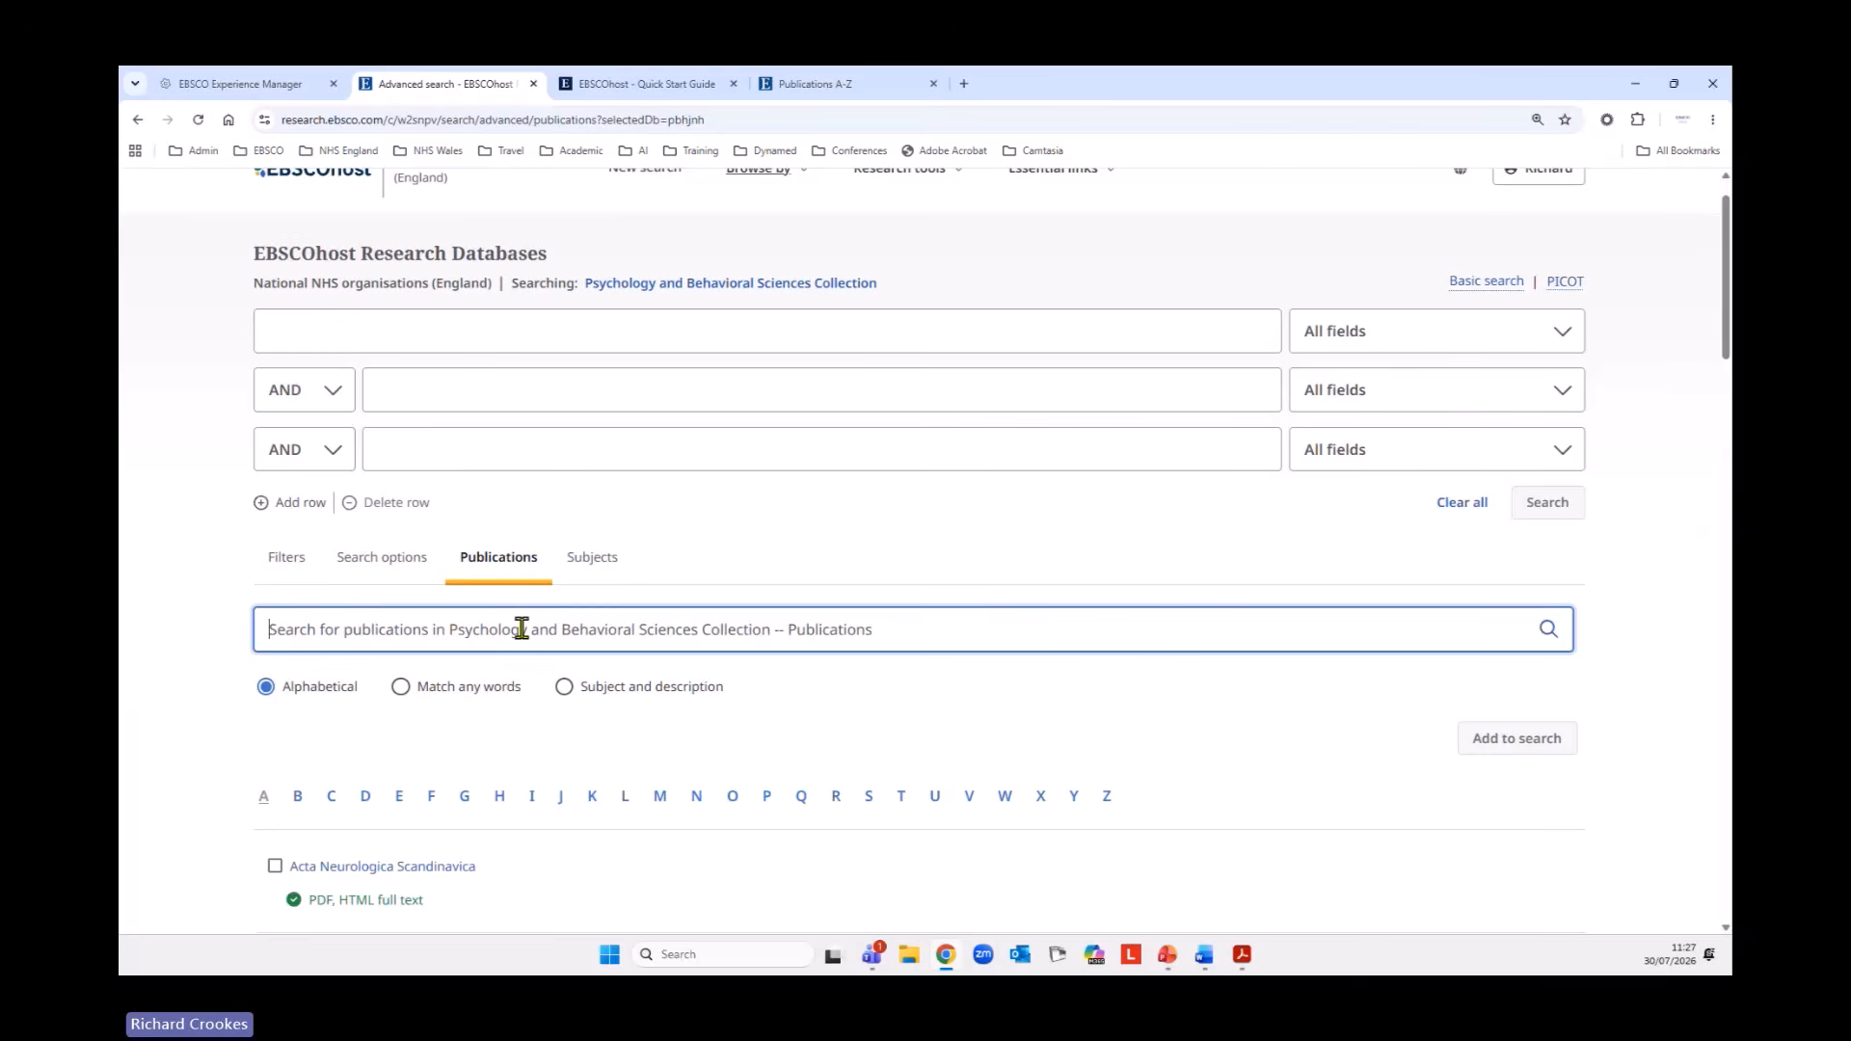
{"action": "type", "text": "PSY"}
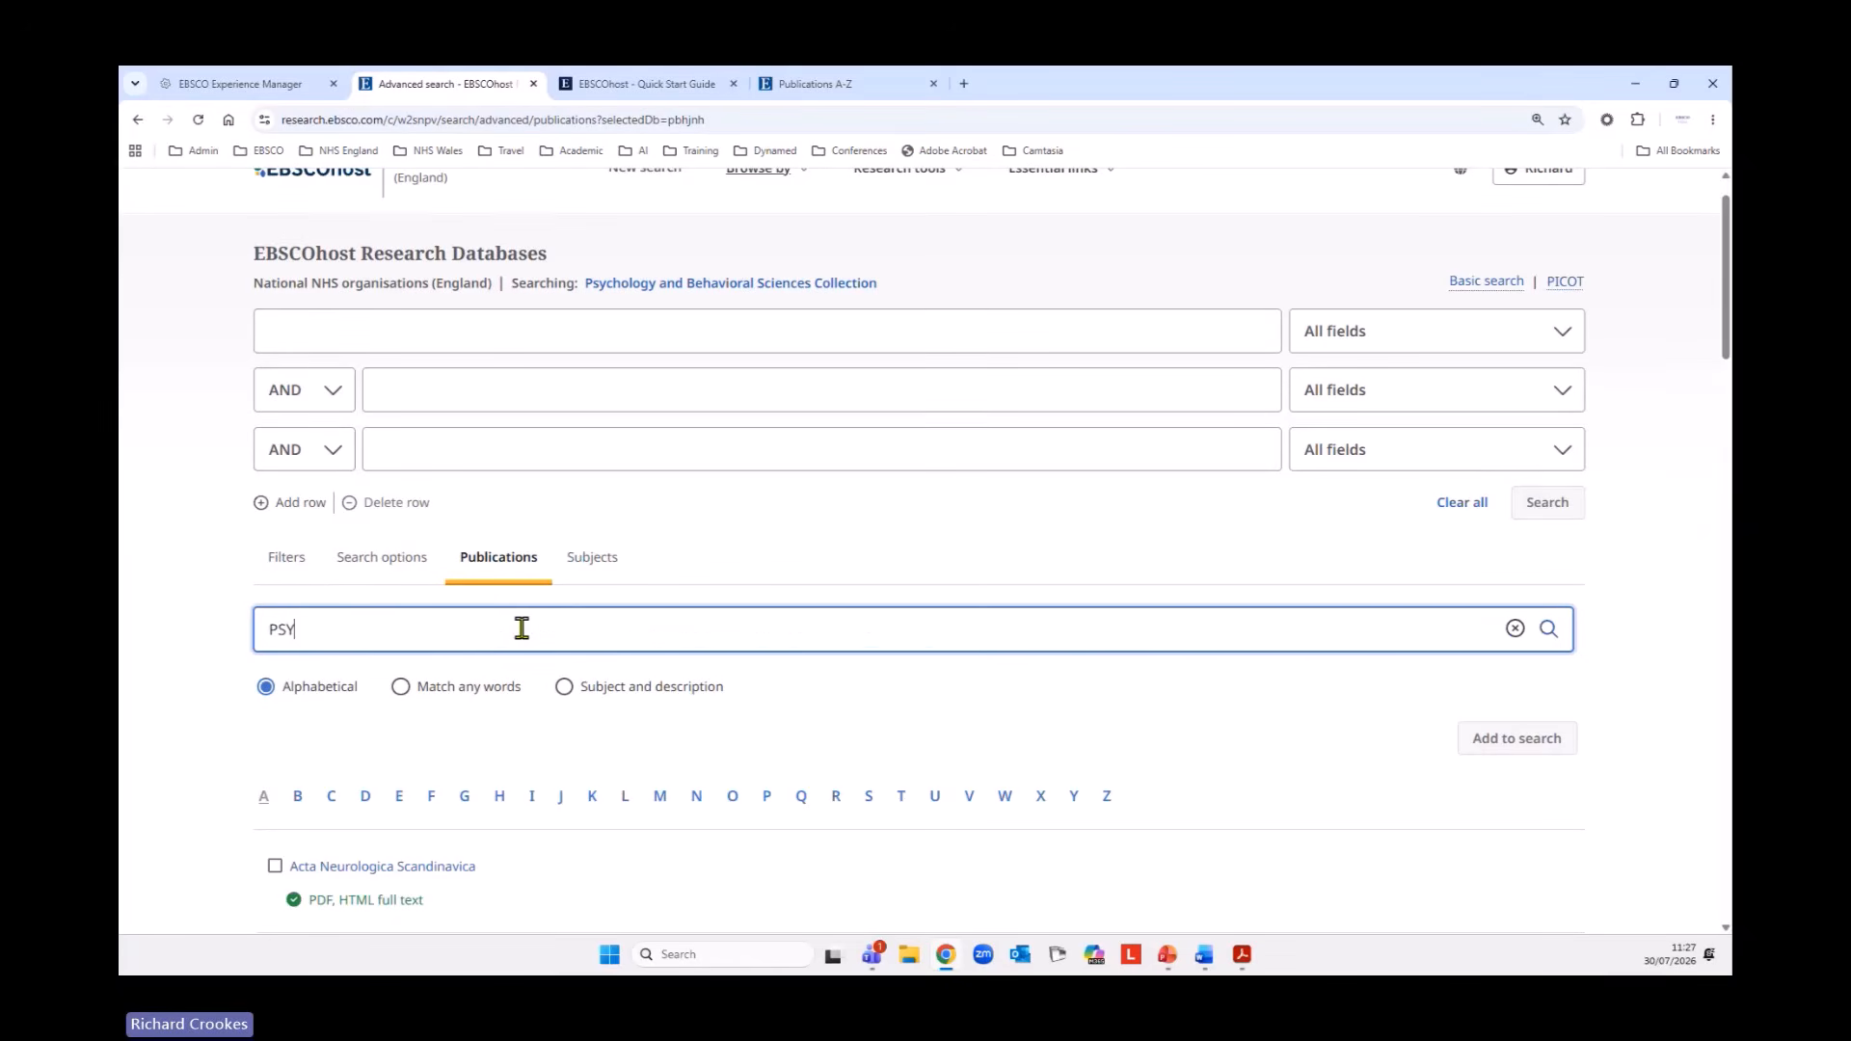
{"action": "key", "text": "BackSpace"}
{"action": "key", "text": "BackSpace"}
{"action": "key", "text": "BackSpace"}
{"action": "type", "text": "psycho"}
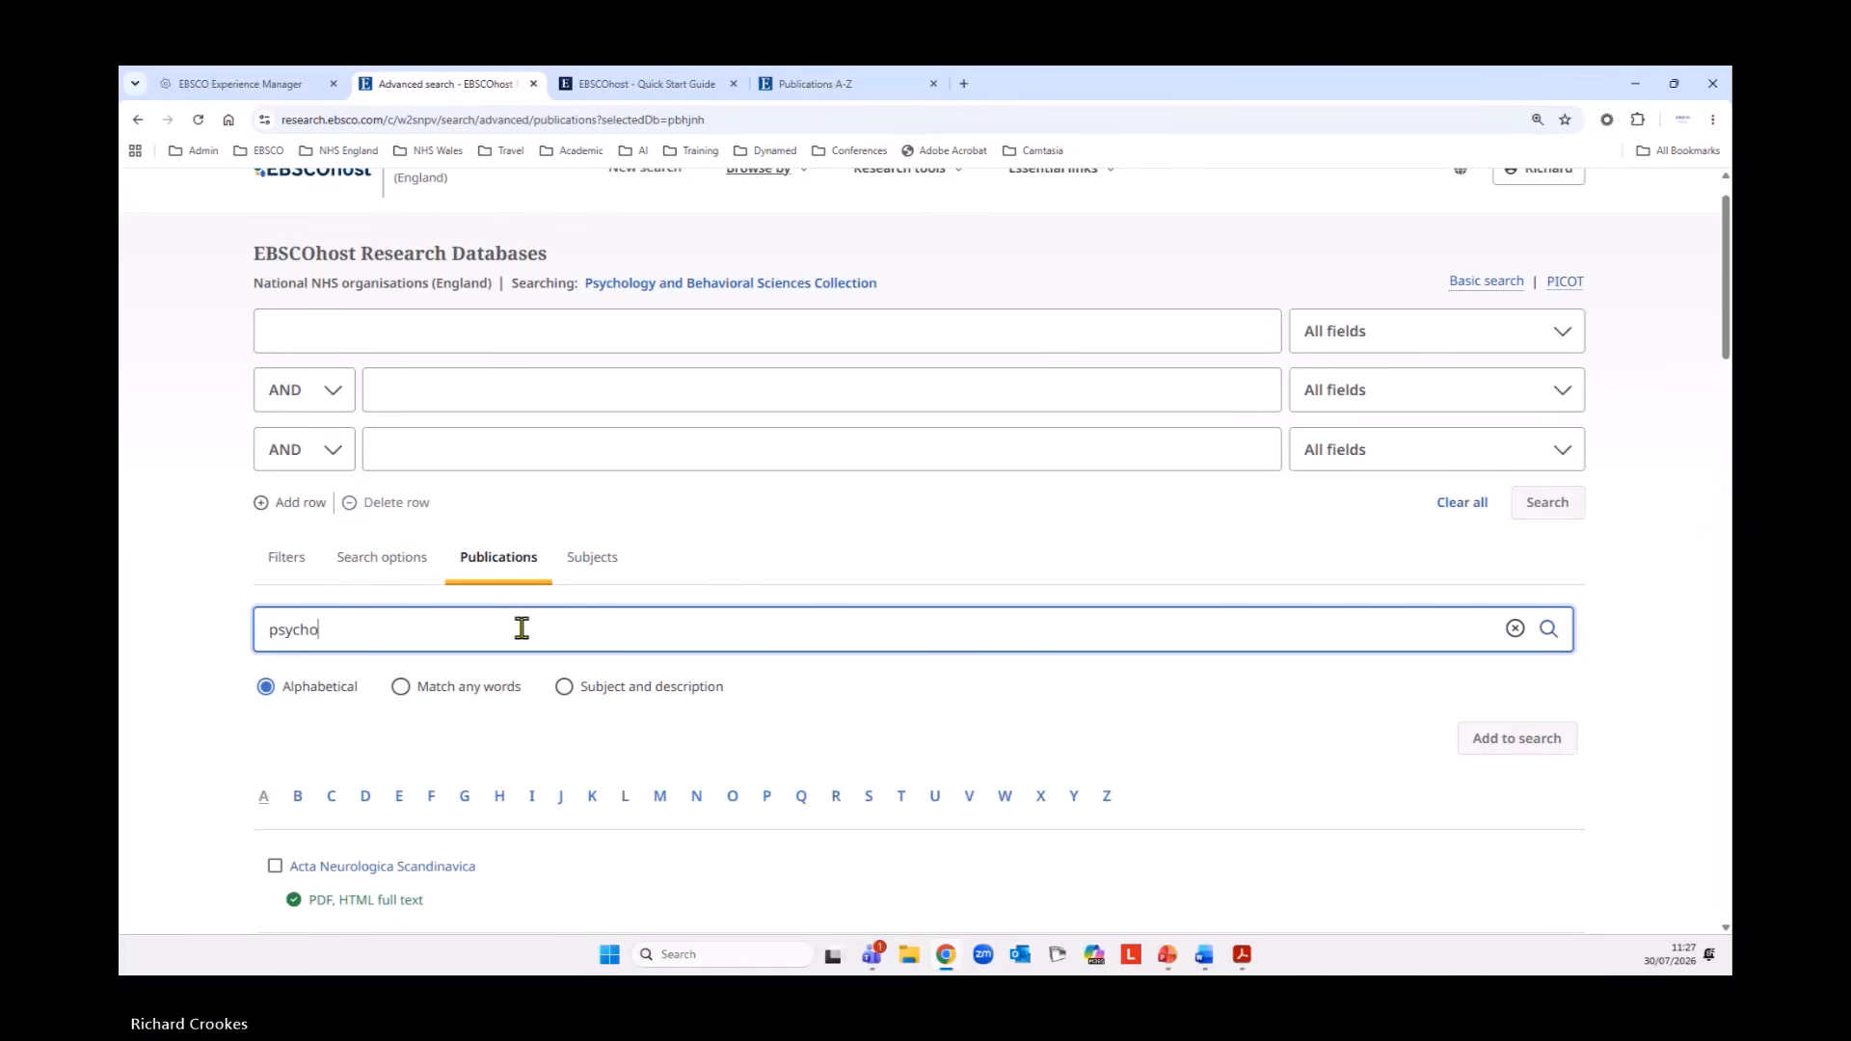
{"action": "type", "text": "logy today"}
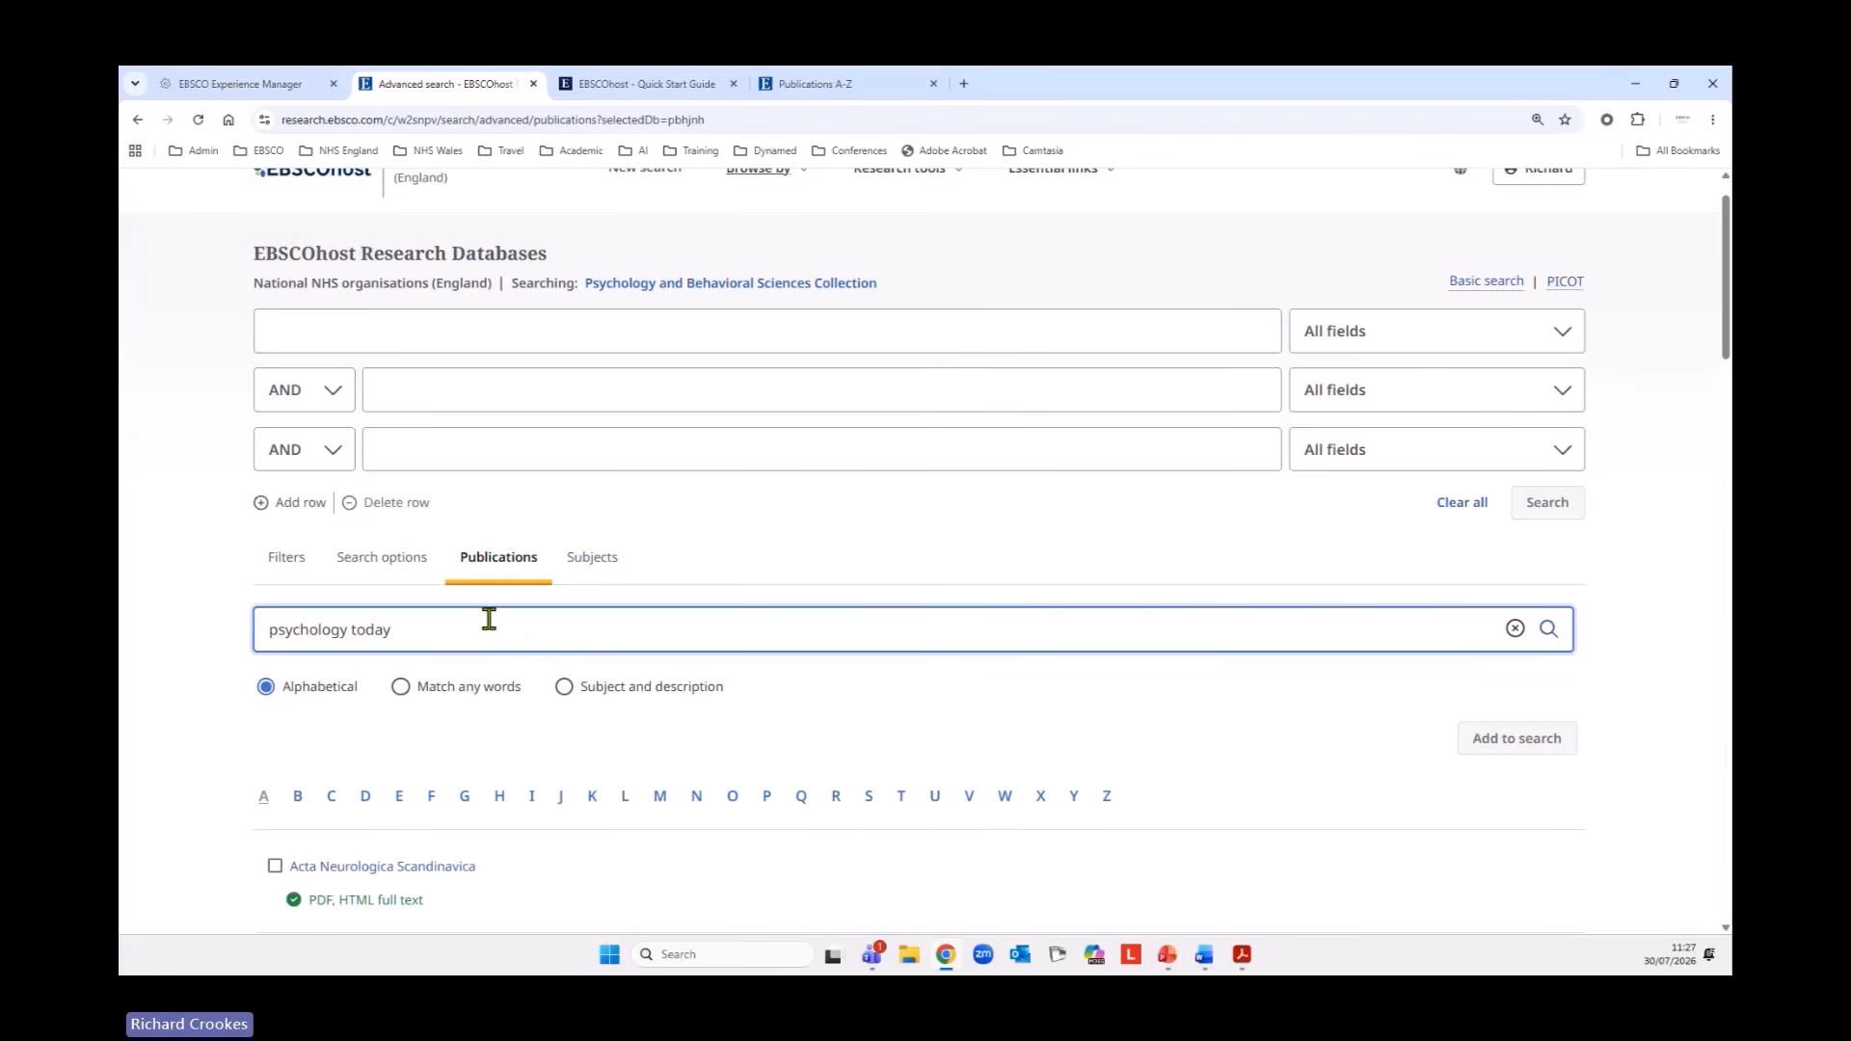
{"action": "left_click", "coordinate": [1550, 632]}
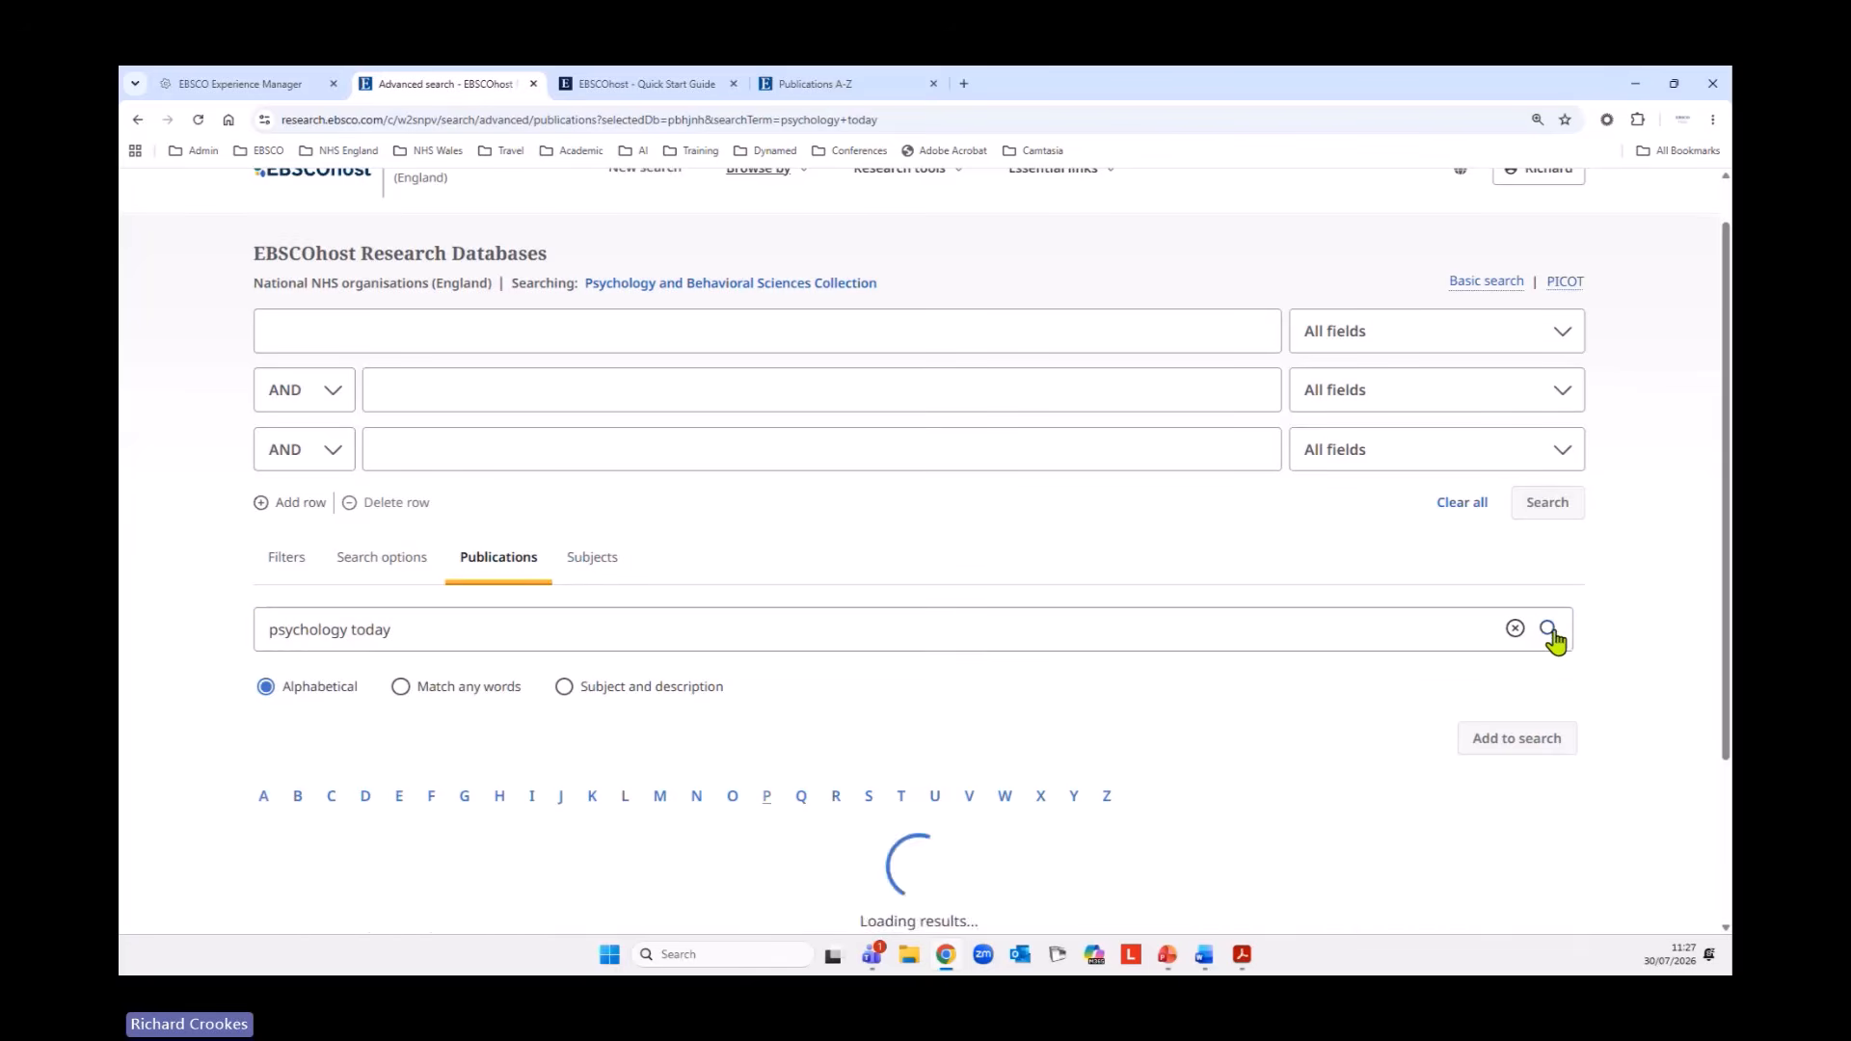
{"action": "scroll", "coordinate": [1277, 756], "scroll_direction": "down", "scroll_amount": 3}
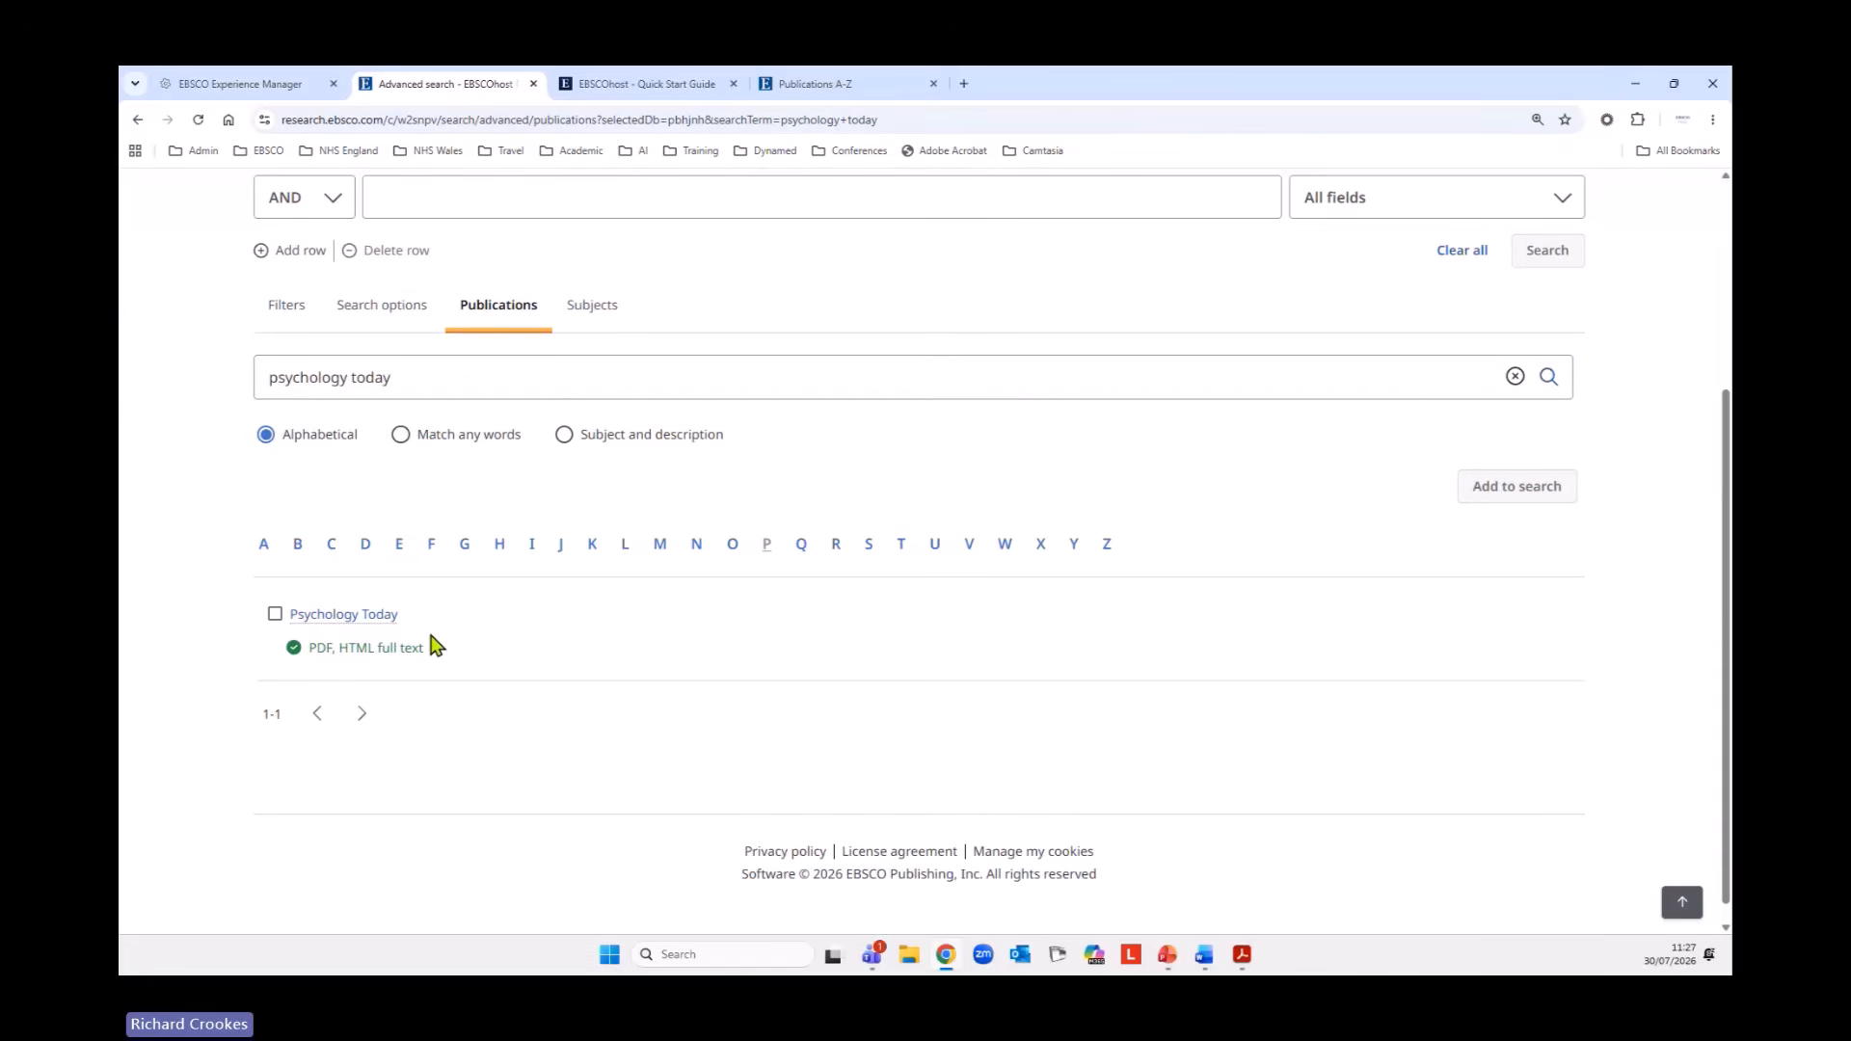
{"action": "left_click", "coordinate": [347, 618]}
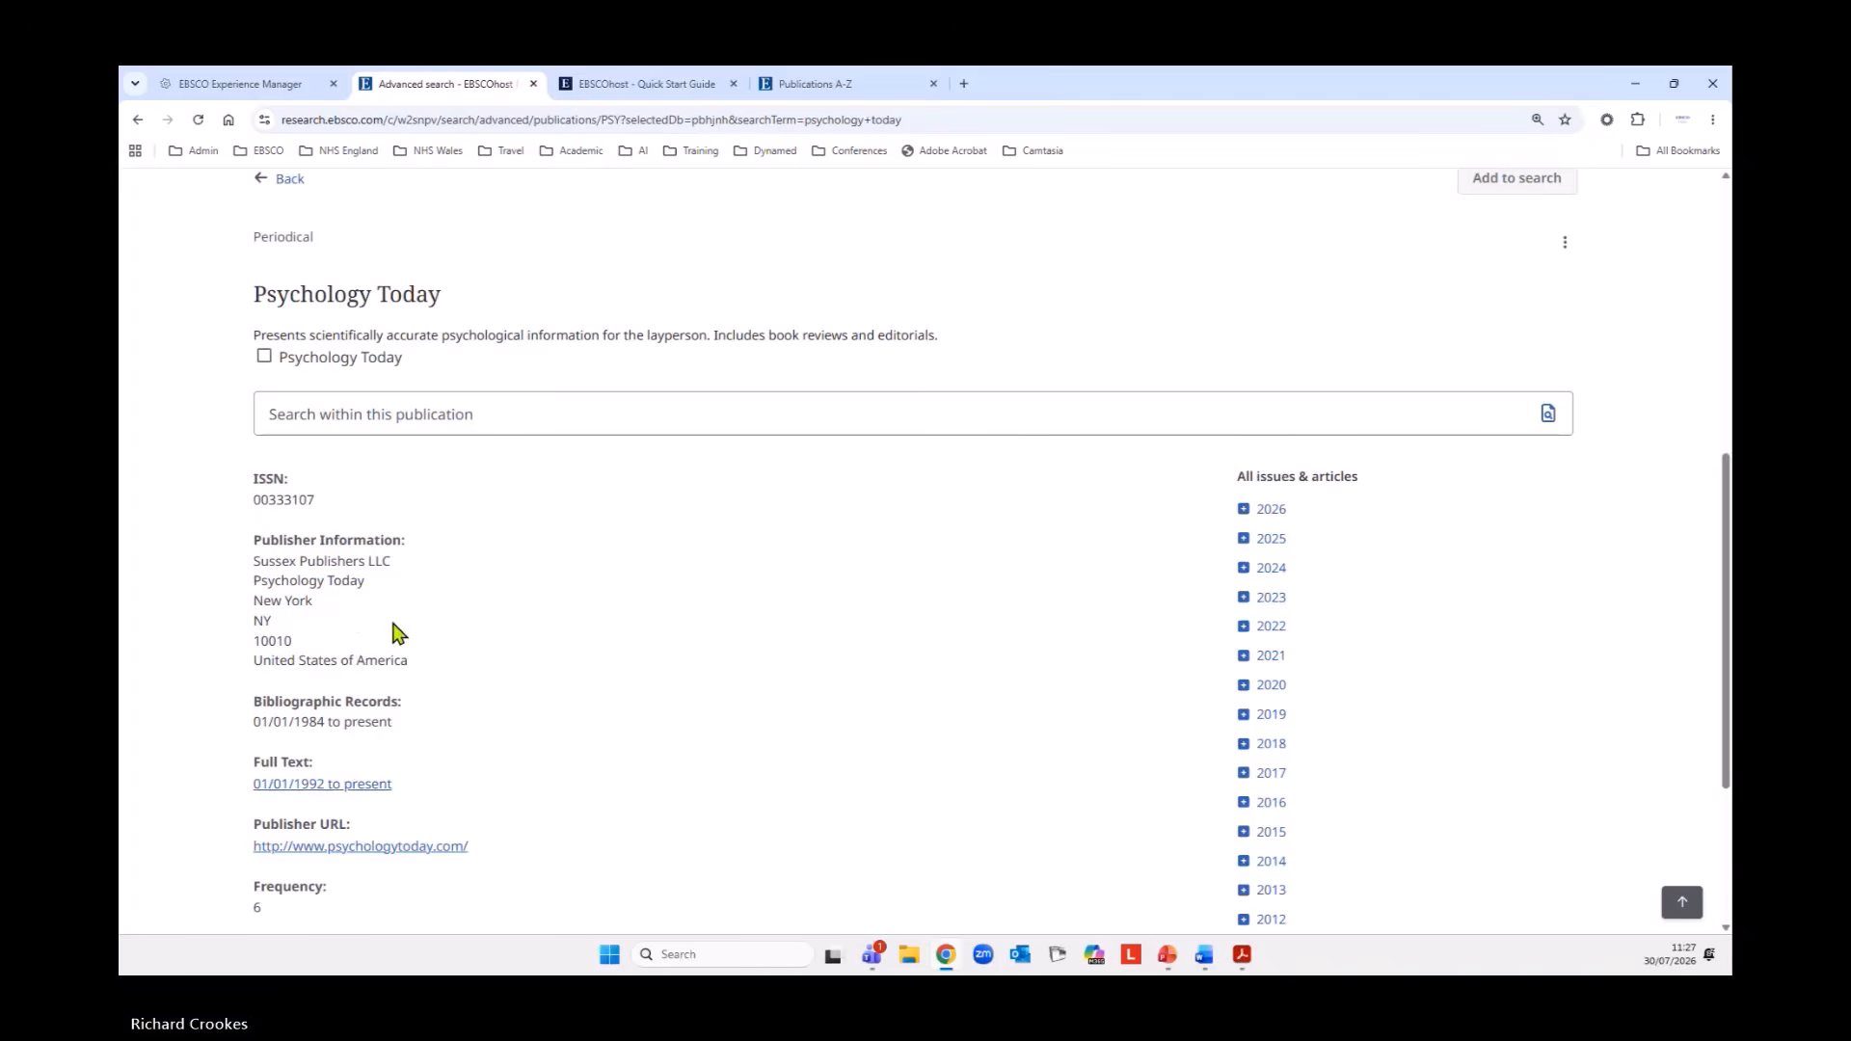
Create a journal alert for Psychology Today with the default name and both email notifications kept on, and return to the journal record.
{"action": "left_click", "coordinate": [1574, 254]}
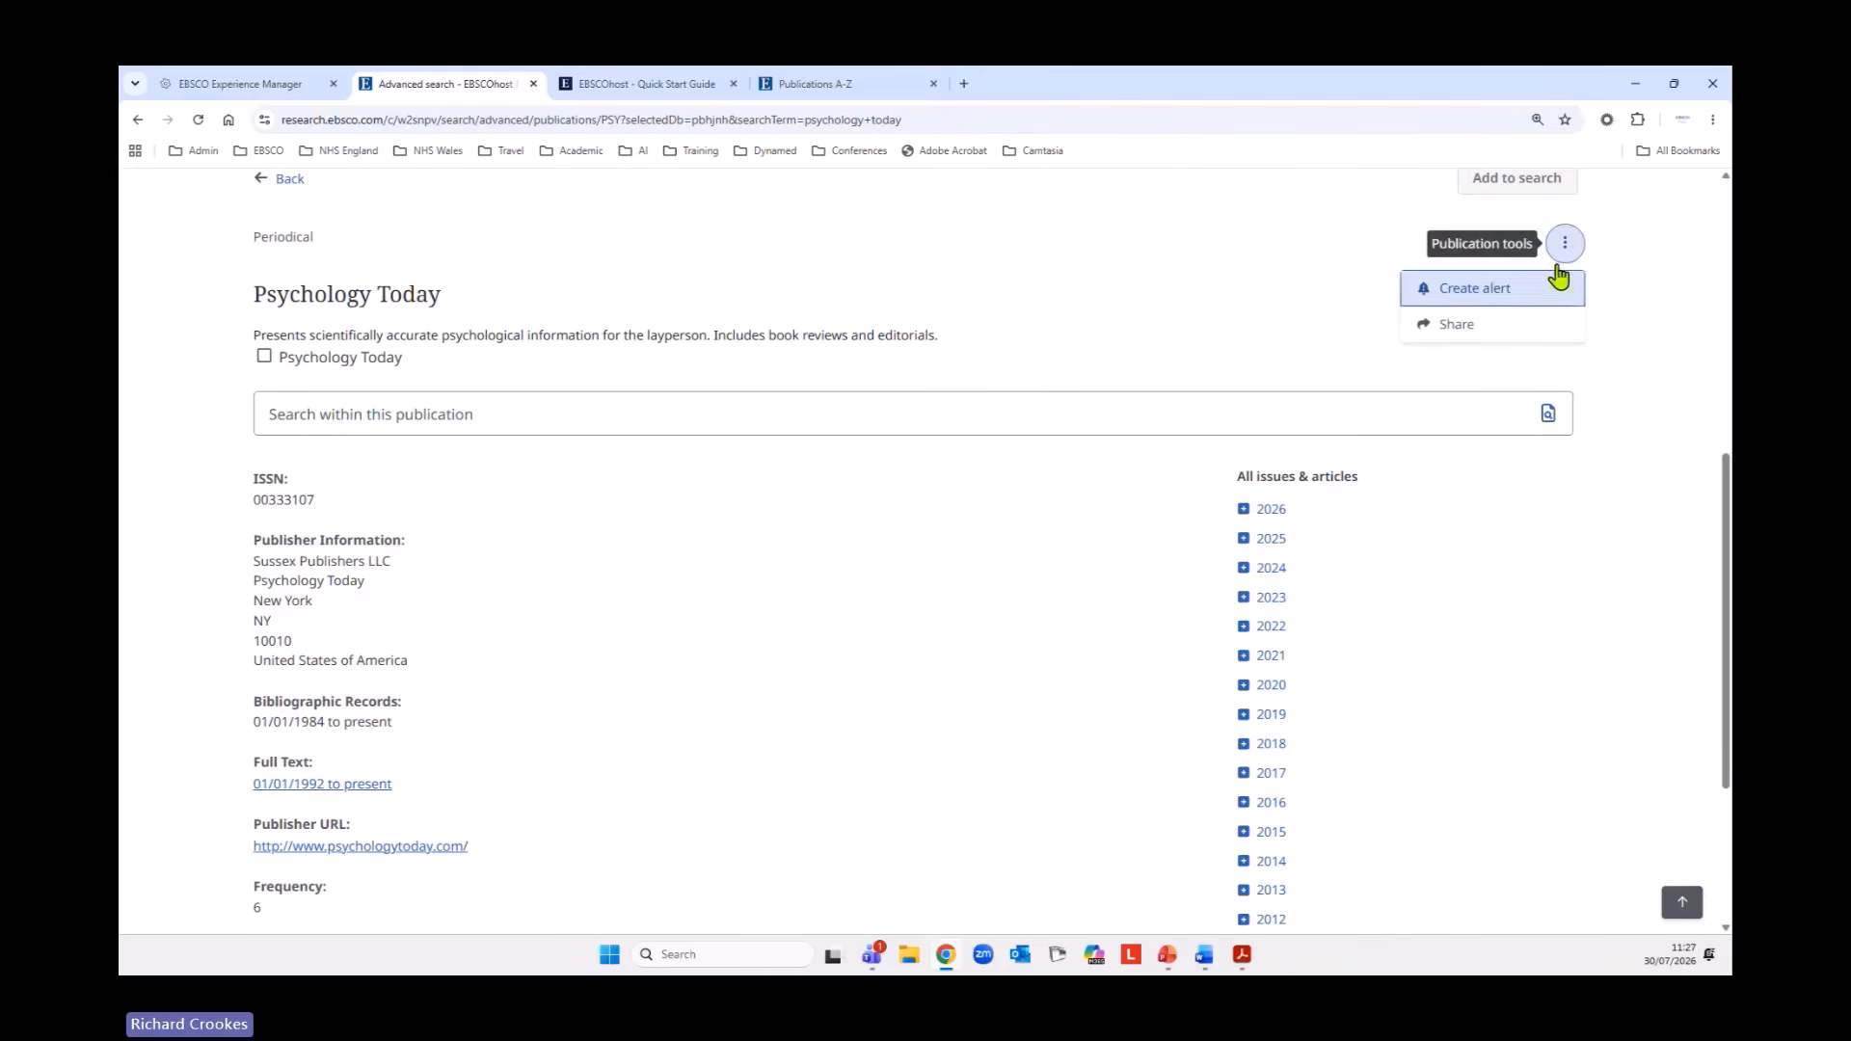
{"action": "left_click", "coordinate": [1476, 291]}
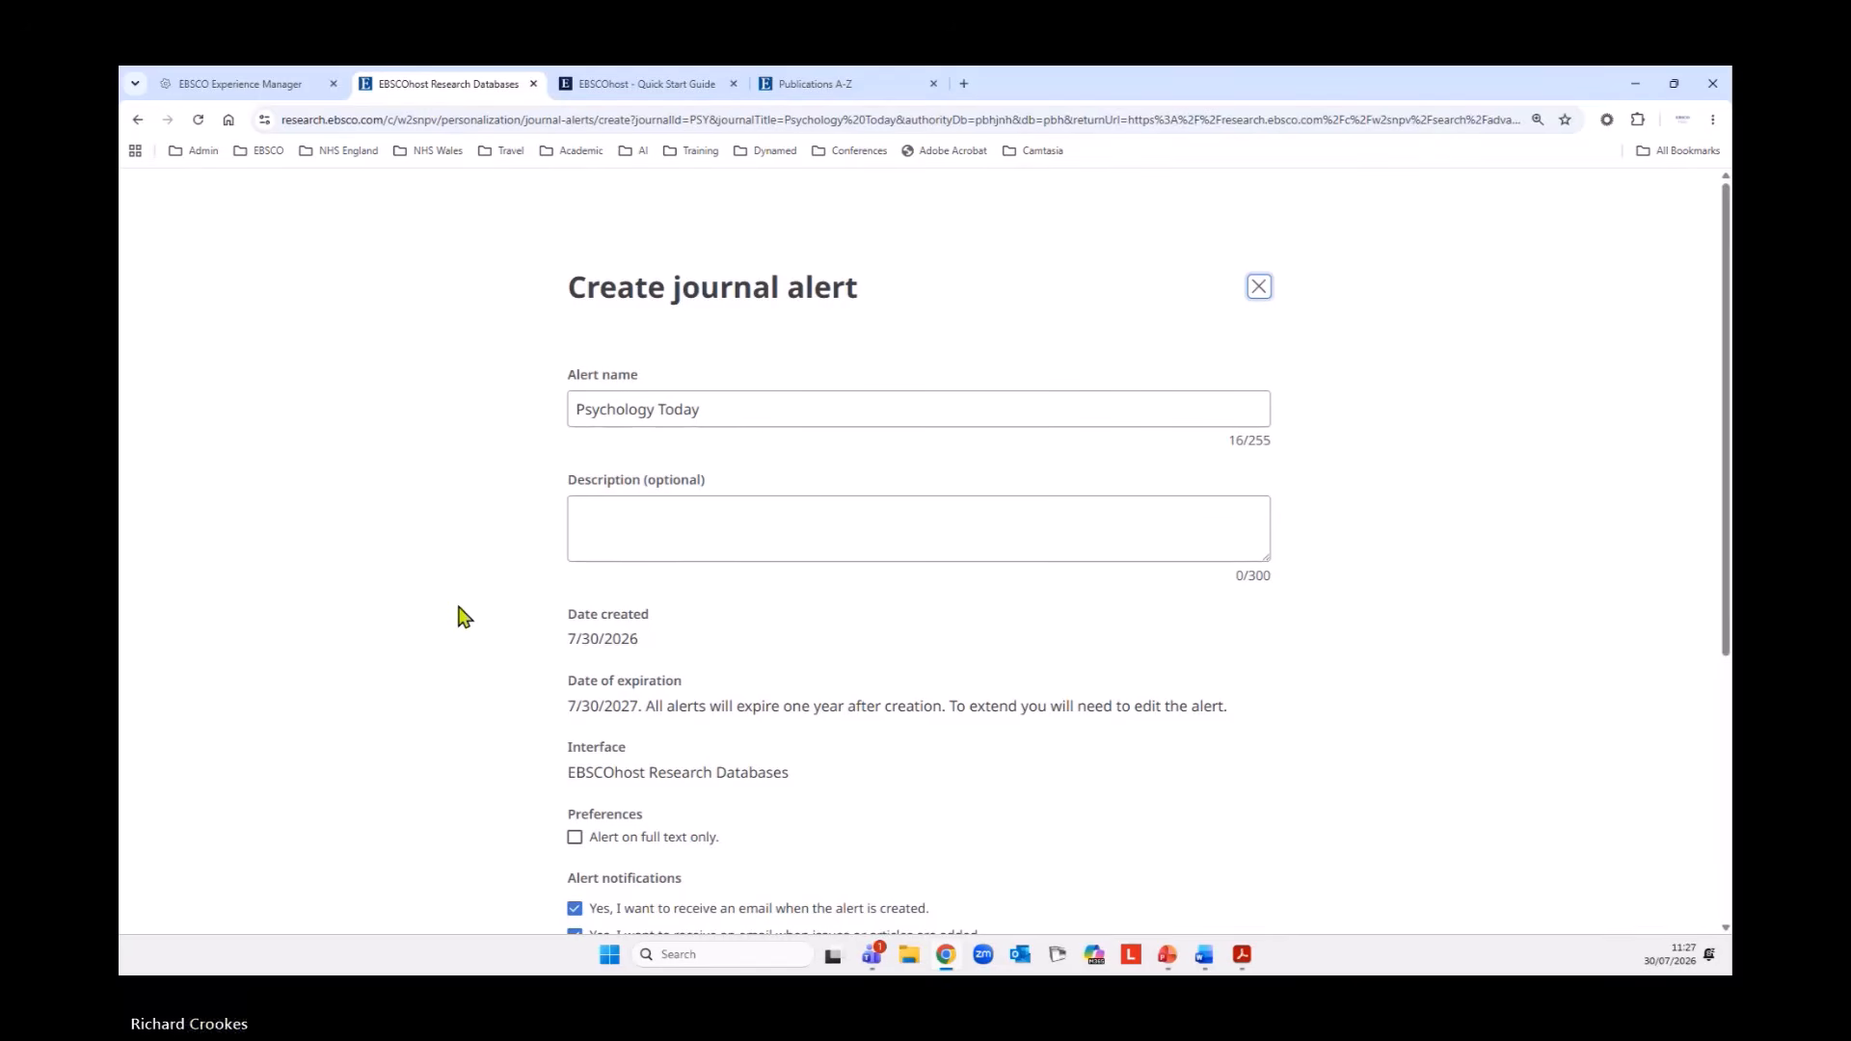
{"action": "scroll", "coordinate": [459, 608], "scroll_direction": "down", "scroll_amount": 2}
{"action": "scroll", "coordinate": [459, 615], "scroll_direction": "down", "scroll_amount": 2}
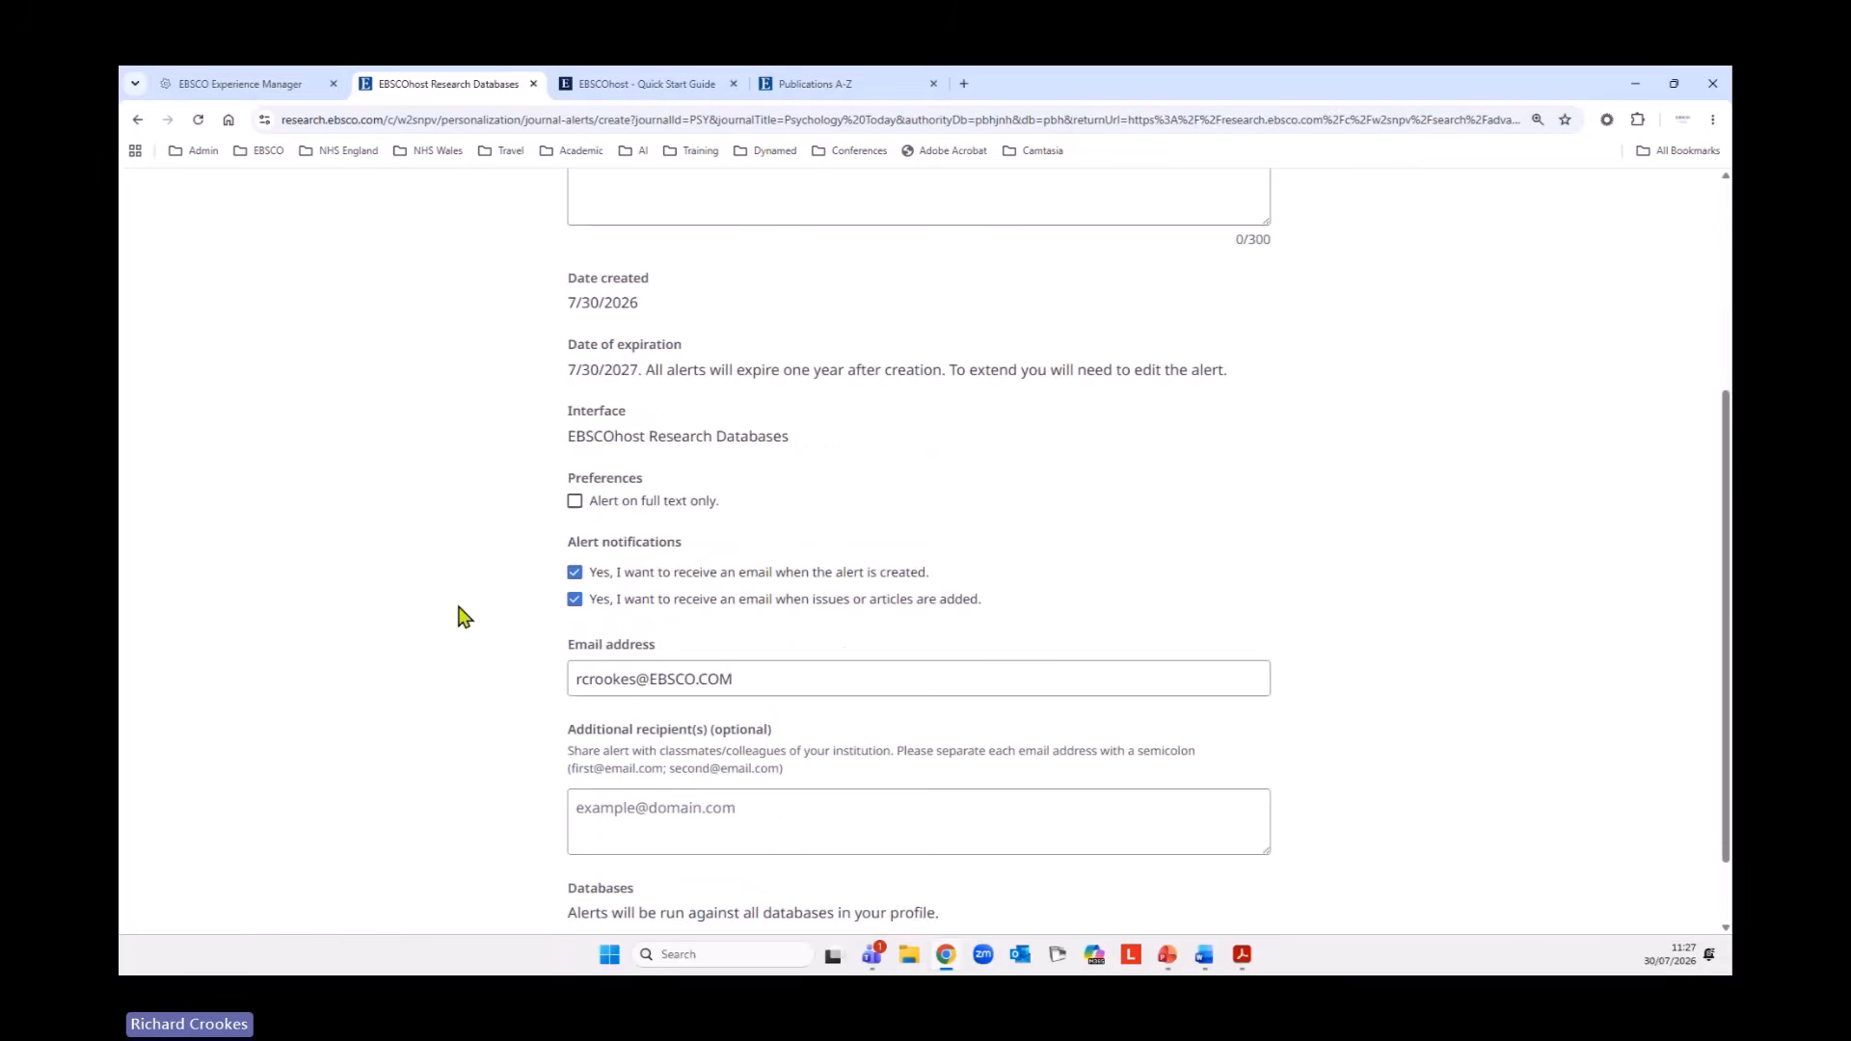
{"action": "scroll", "coordinate": [459, 615], "scroll_direction": "down", "scroll_amount": 1}
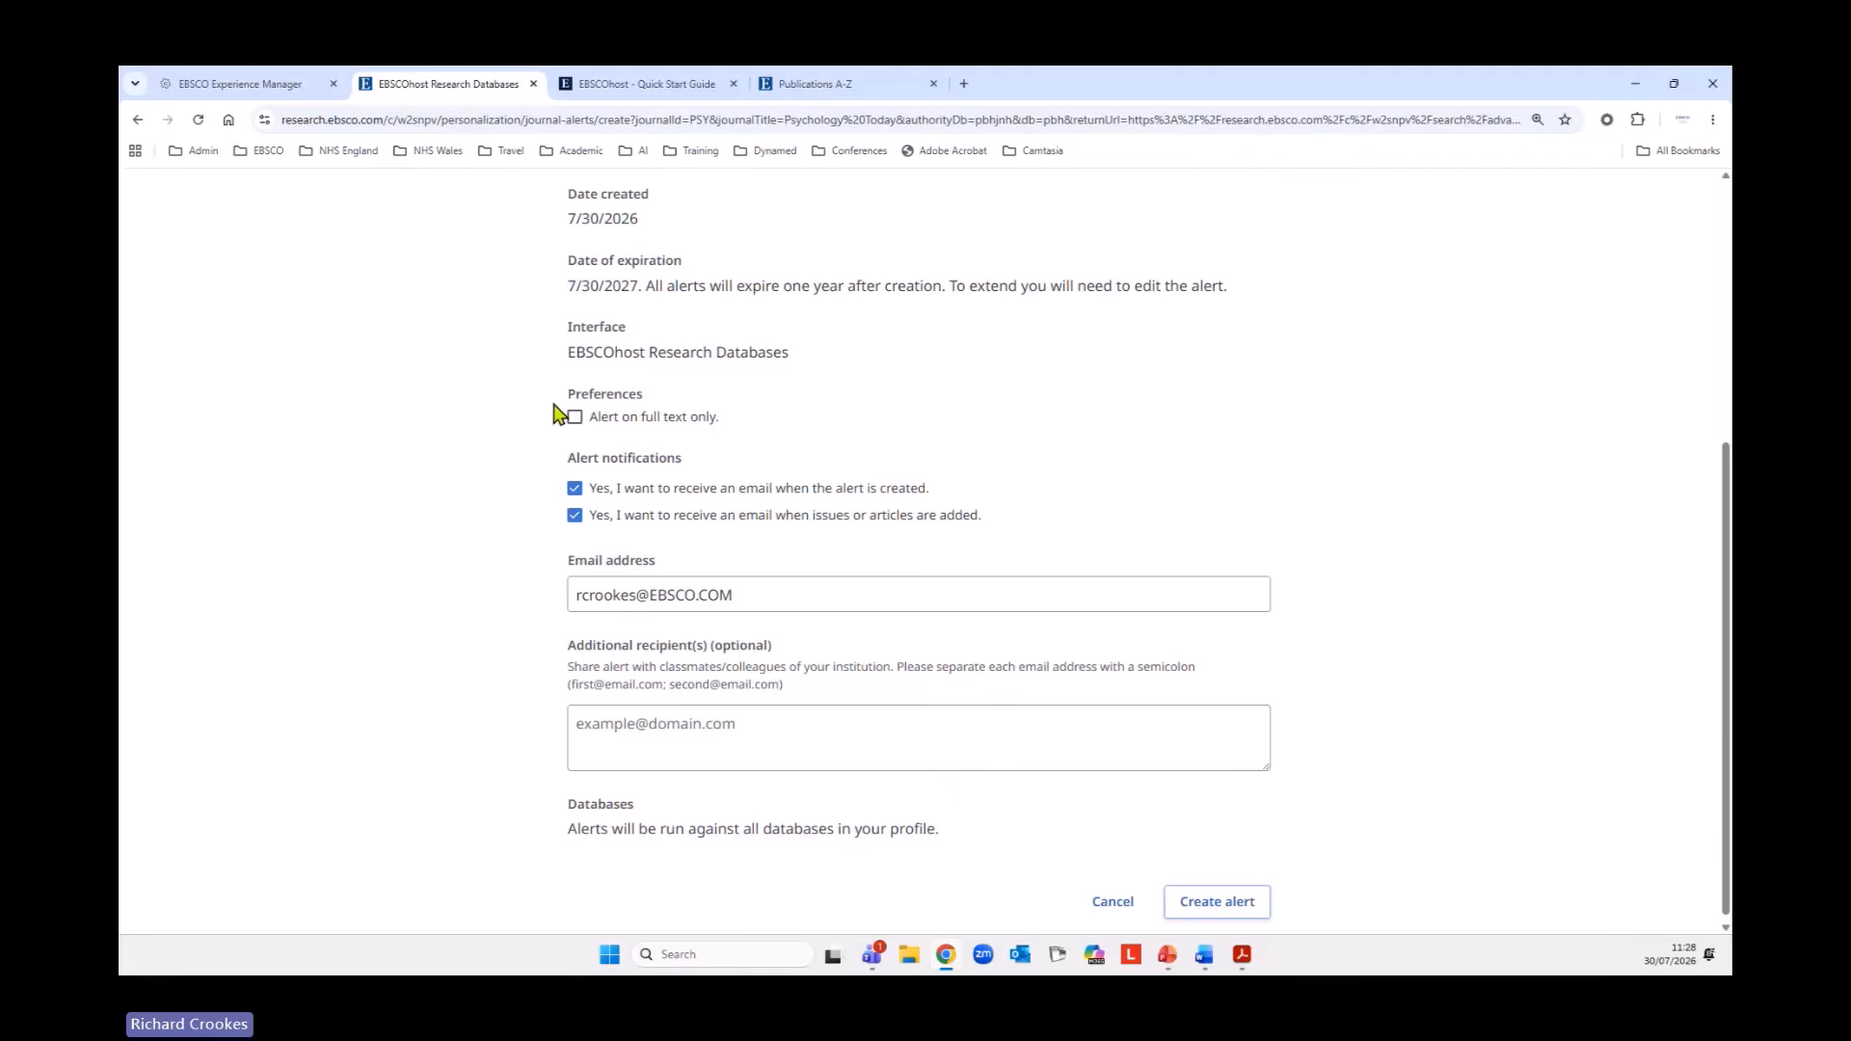
{"action": "scroll", "coordinate": [395, 526], "scroll_direction": "down", "scroll_amount": 1}
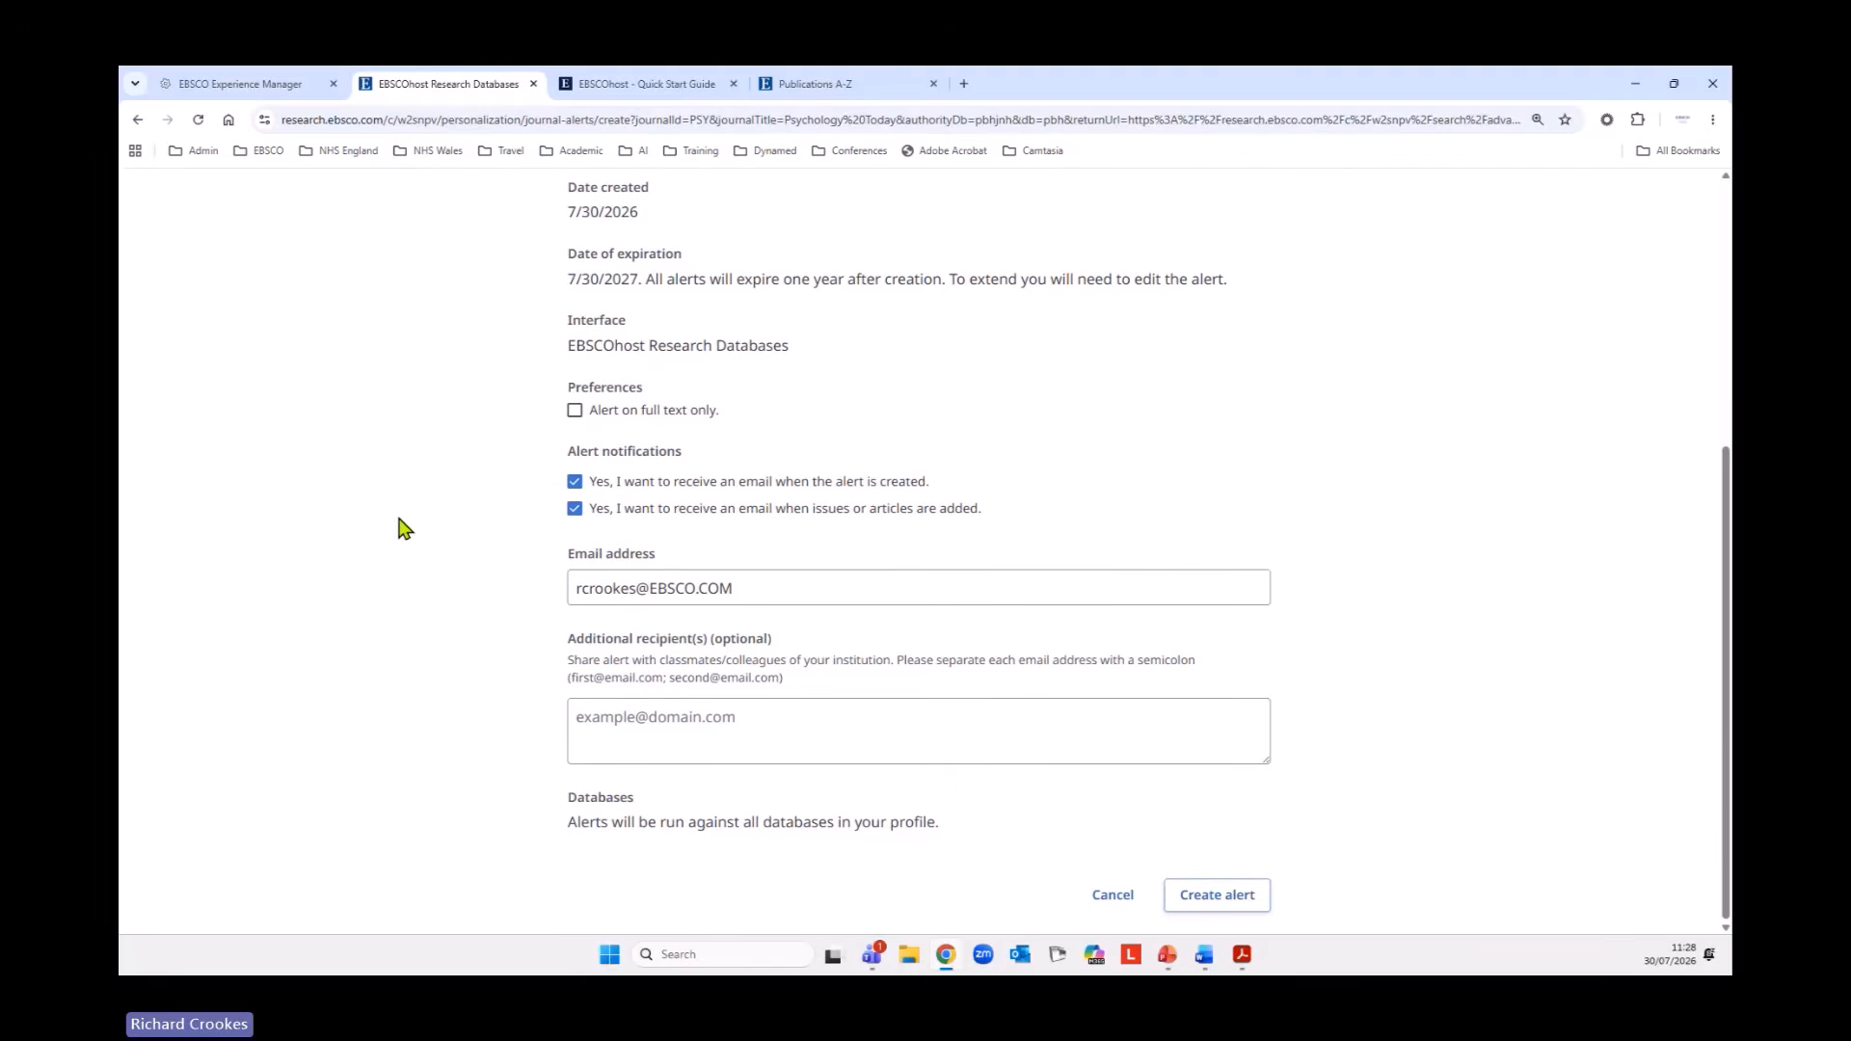
{"action": "left_click", "coordinate": [1221, 900]}
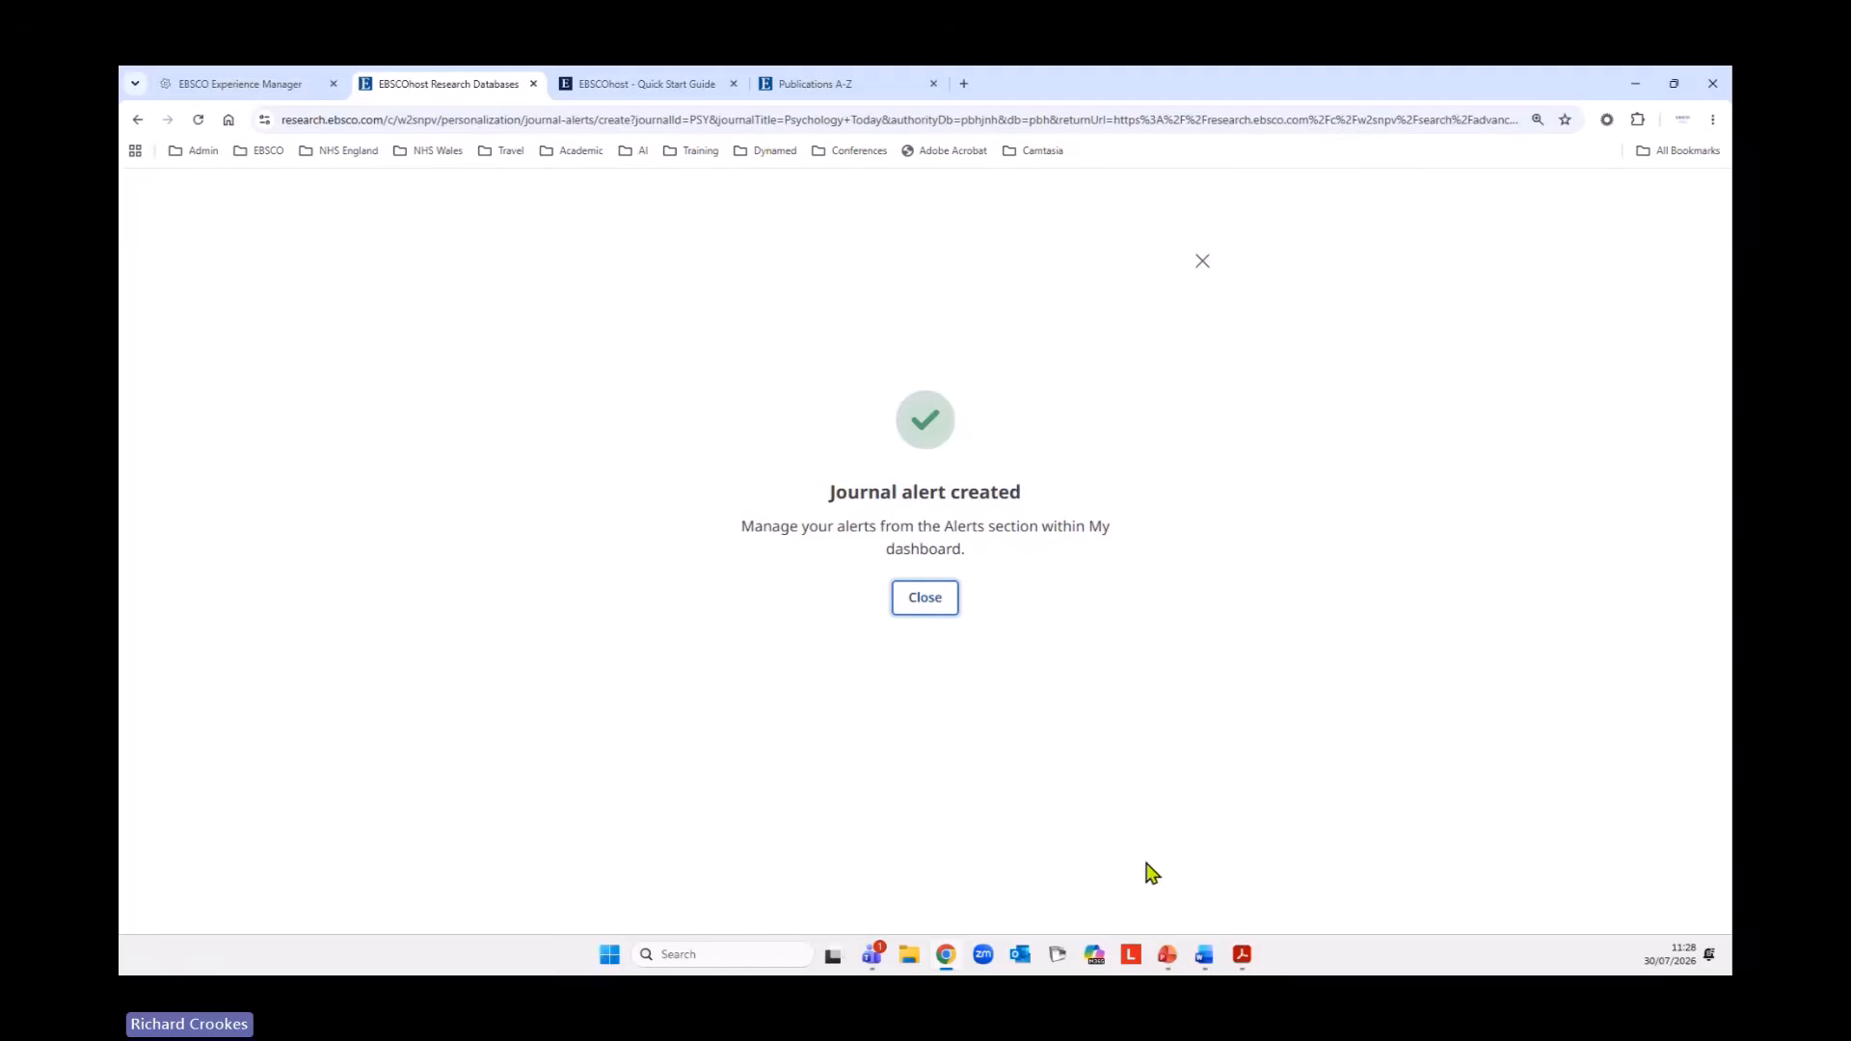
{"action": "left_click", "coordinate": [926, 602]}
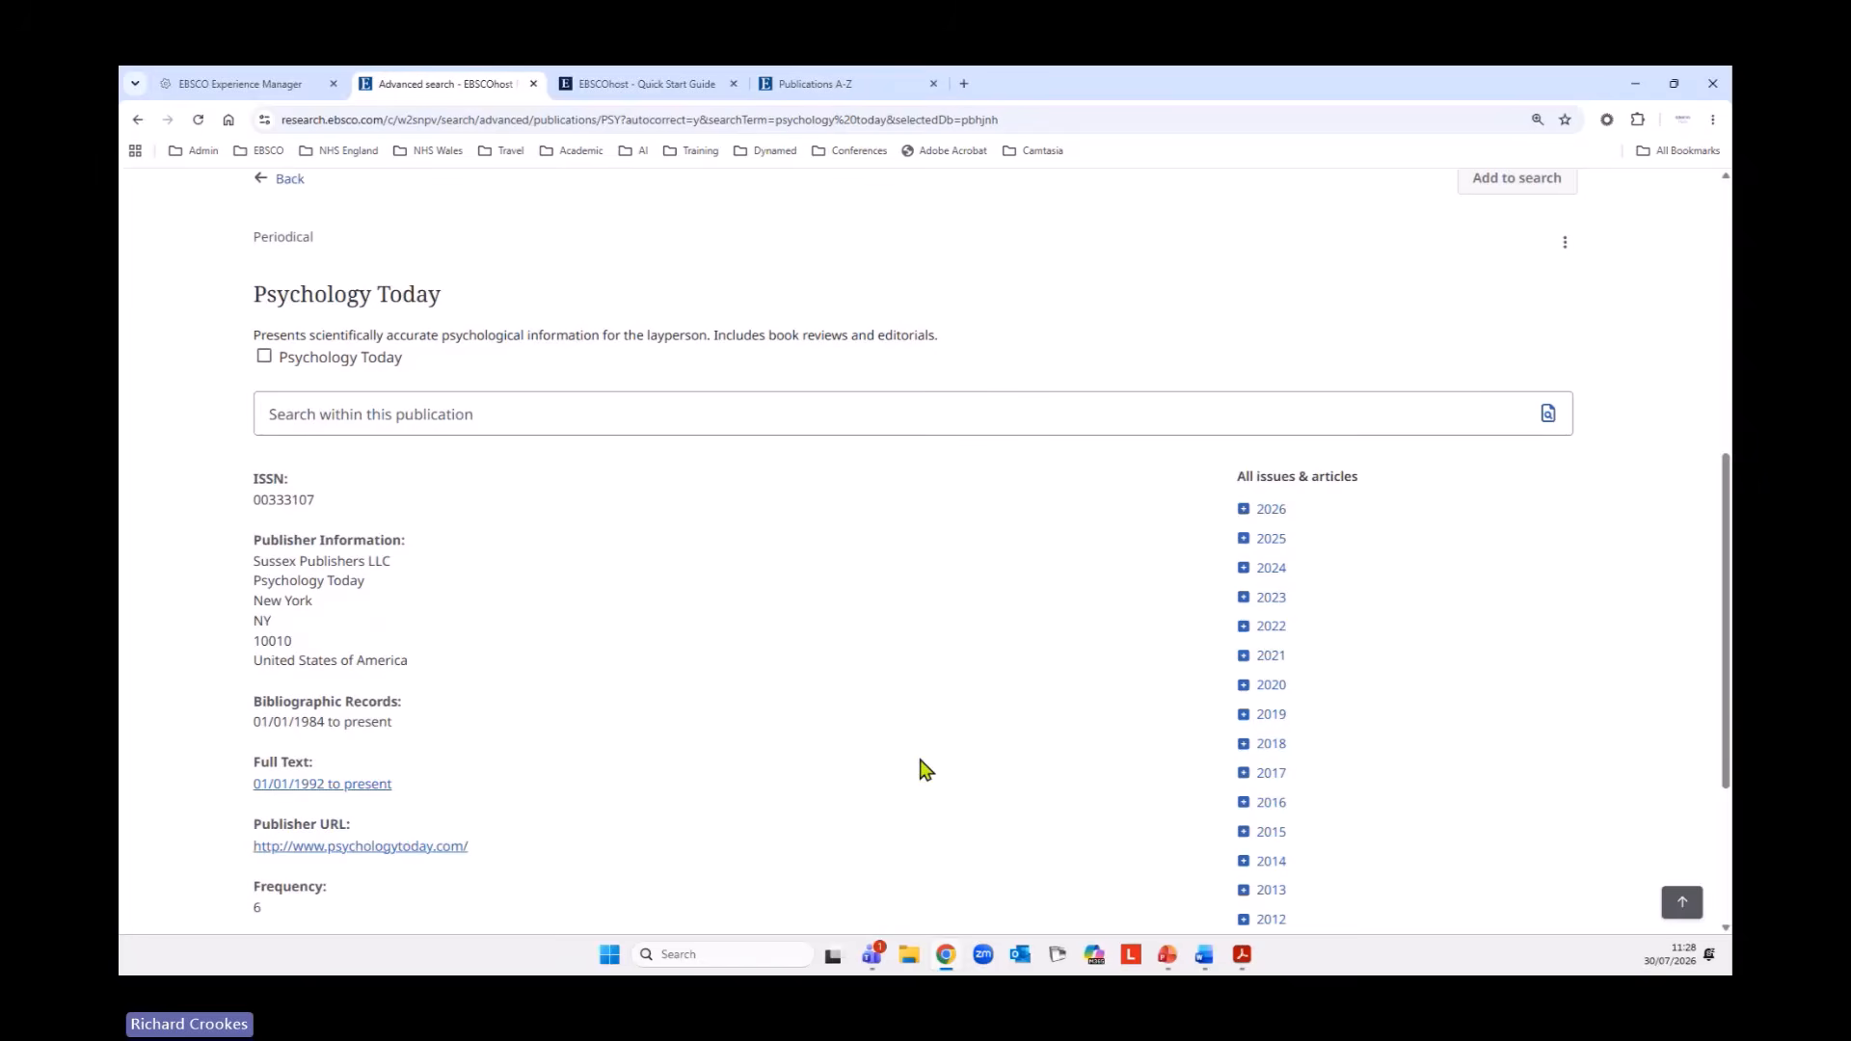
Open the Psychology Today alert for editing from the account's journal alerts, review its settings and leave without saving.
{"action": "scroll", "coordinate": [923, 767], "scroll_direction": "up", "scroll_amount": 6}
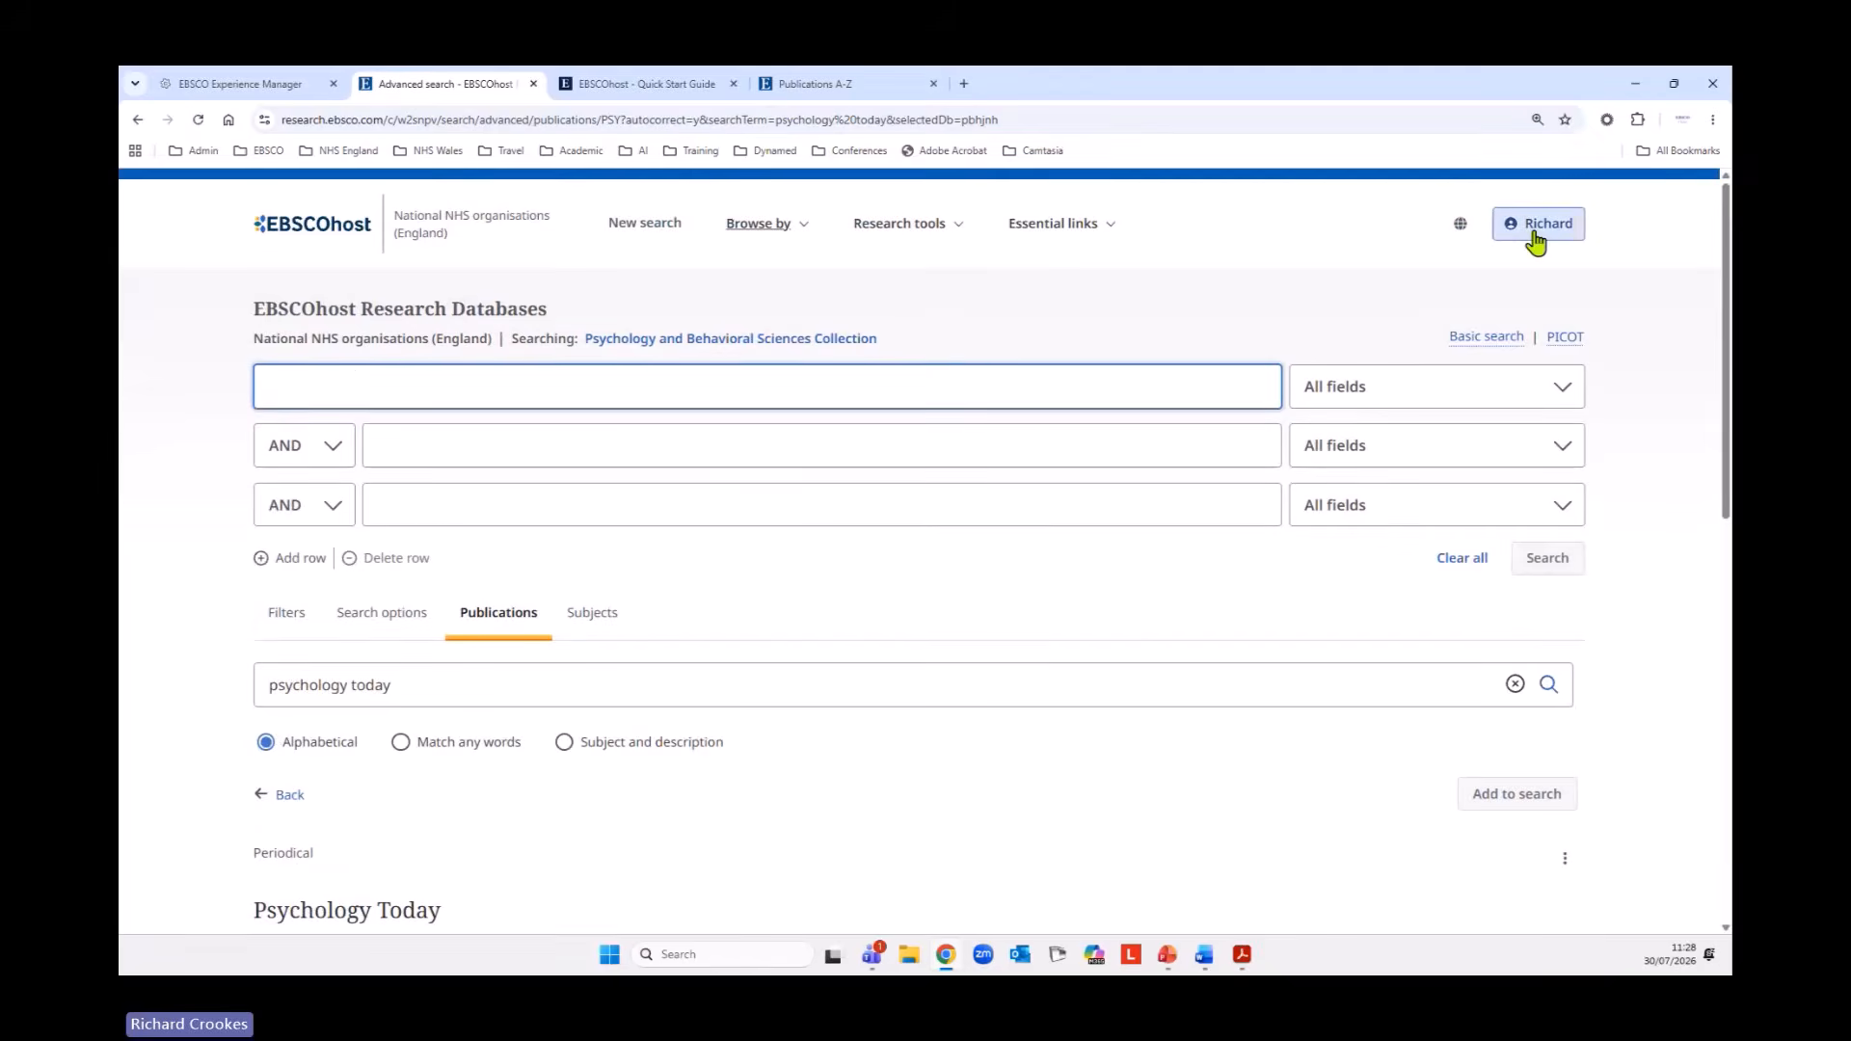
{"action": "left_click", "coordinate": [1537, 232]}
{"action": "left_click", "coordinate": [1357, 413]}
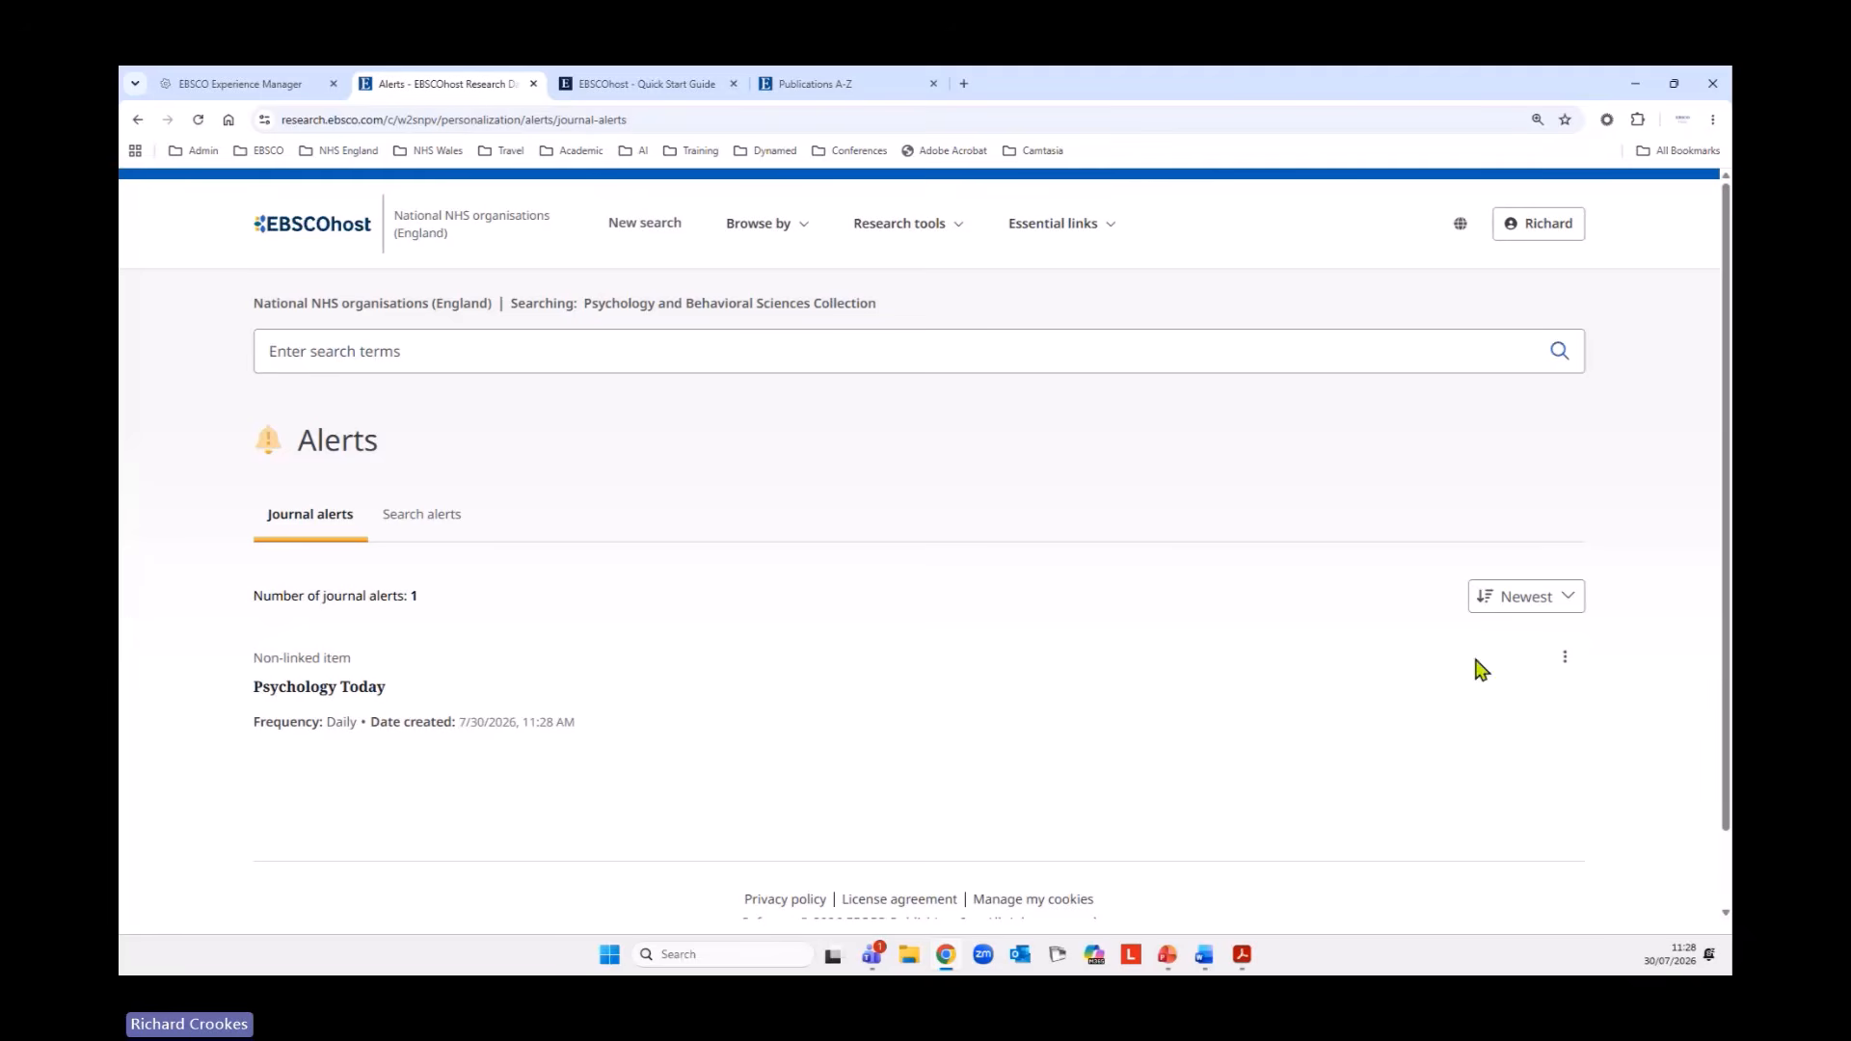
{"action": "left_click", "coordinate": [1569, 670]}
{"action": "left_click", "coordinate": [1485, 705]}
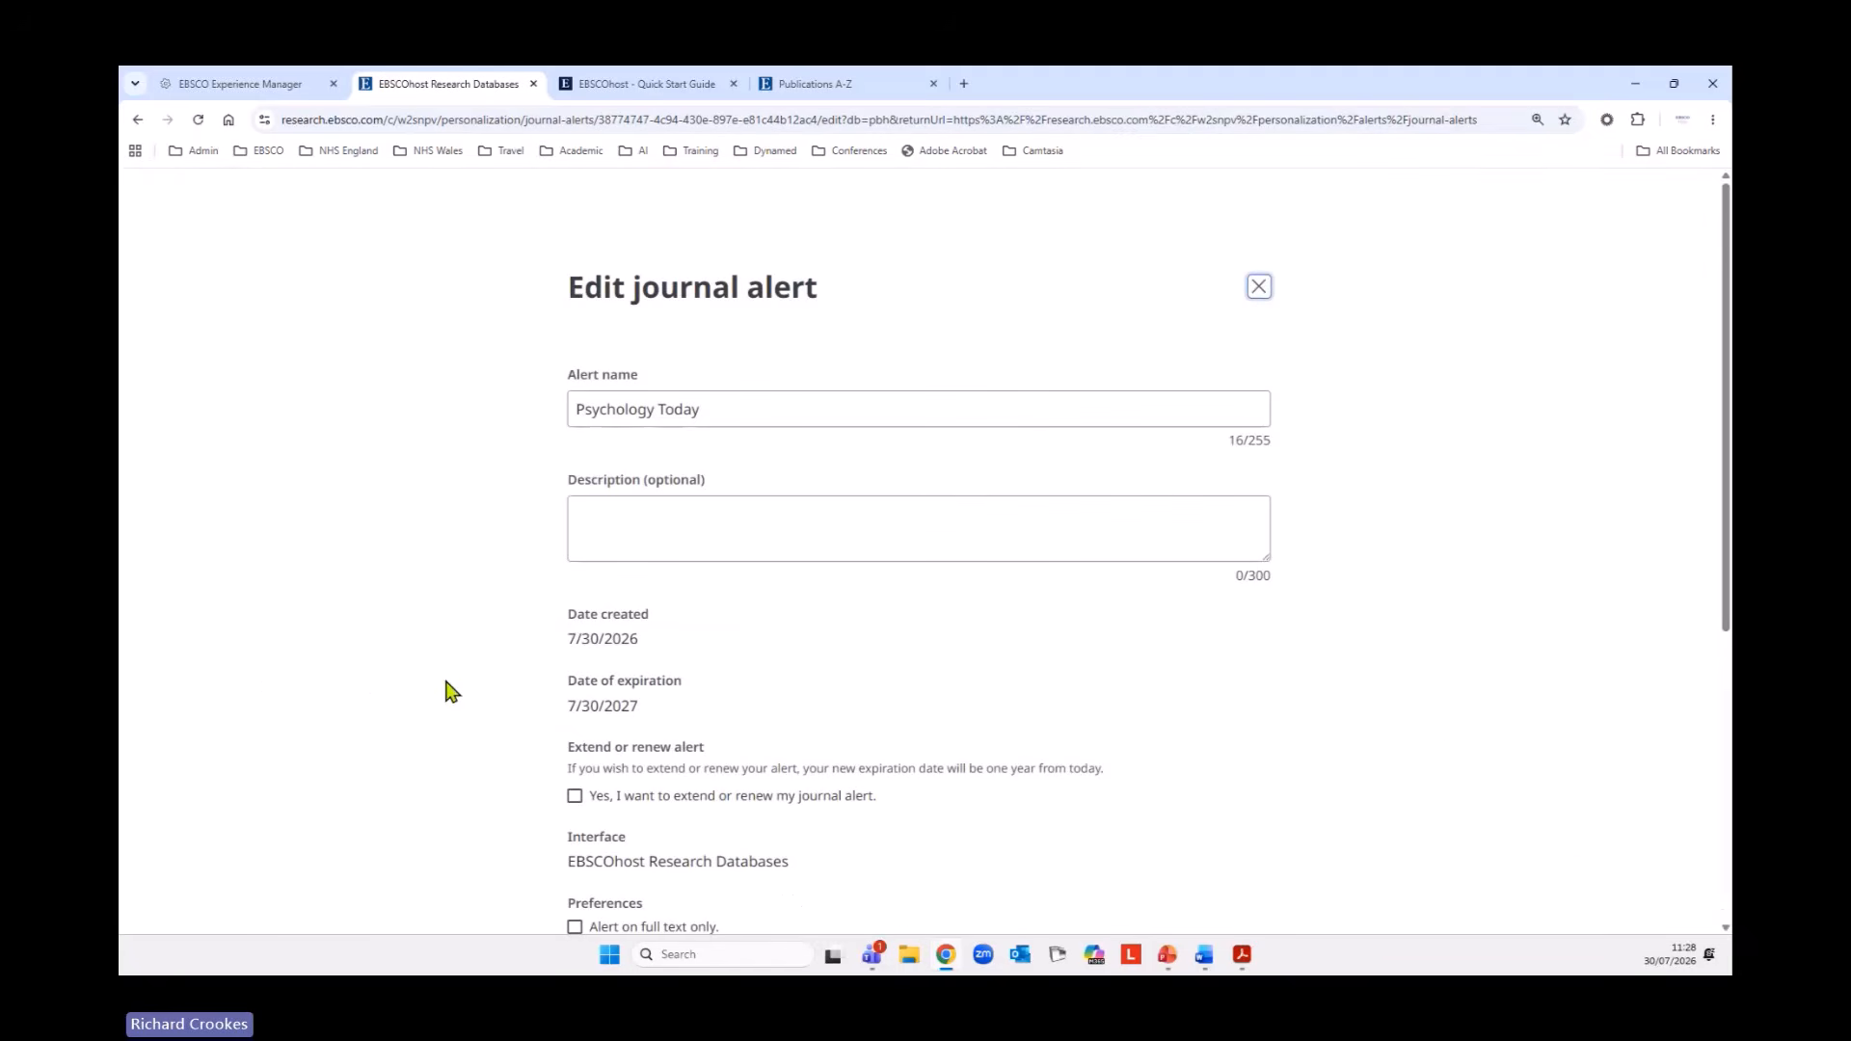
{"action": "scroll", "coordinate": [475, 632], "scroll_direction": "down", "scroll_amount": 1}
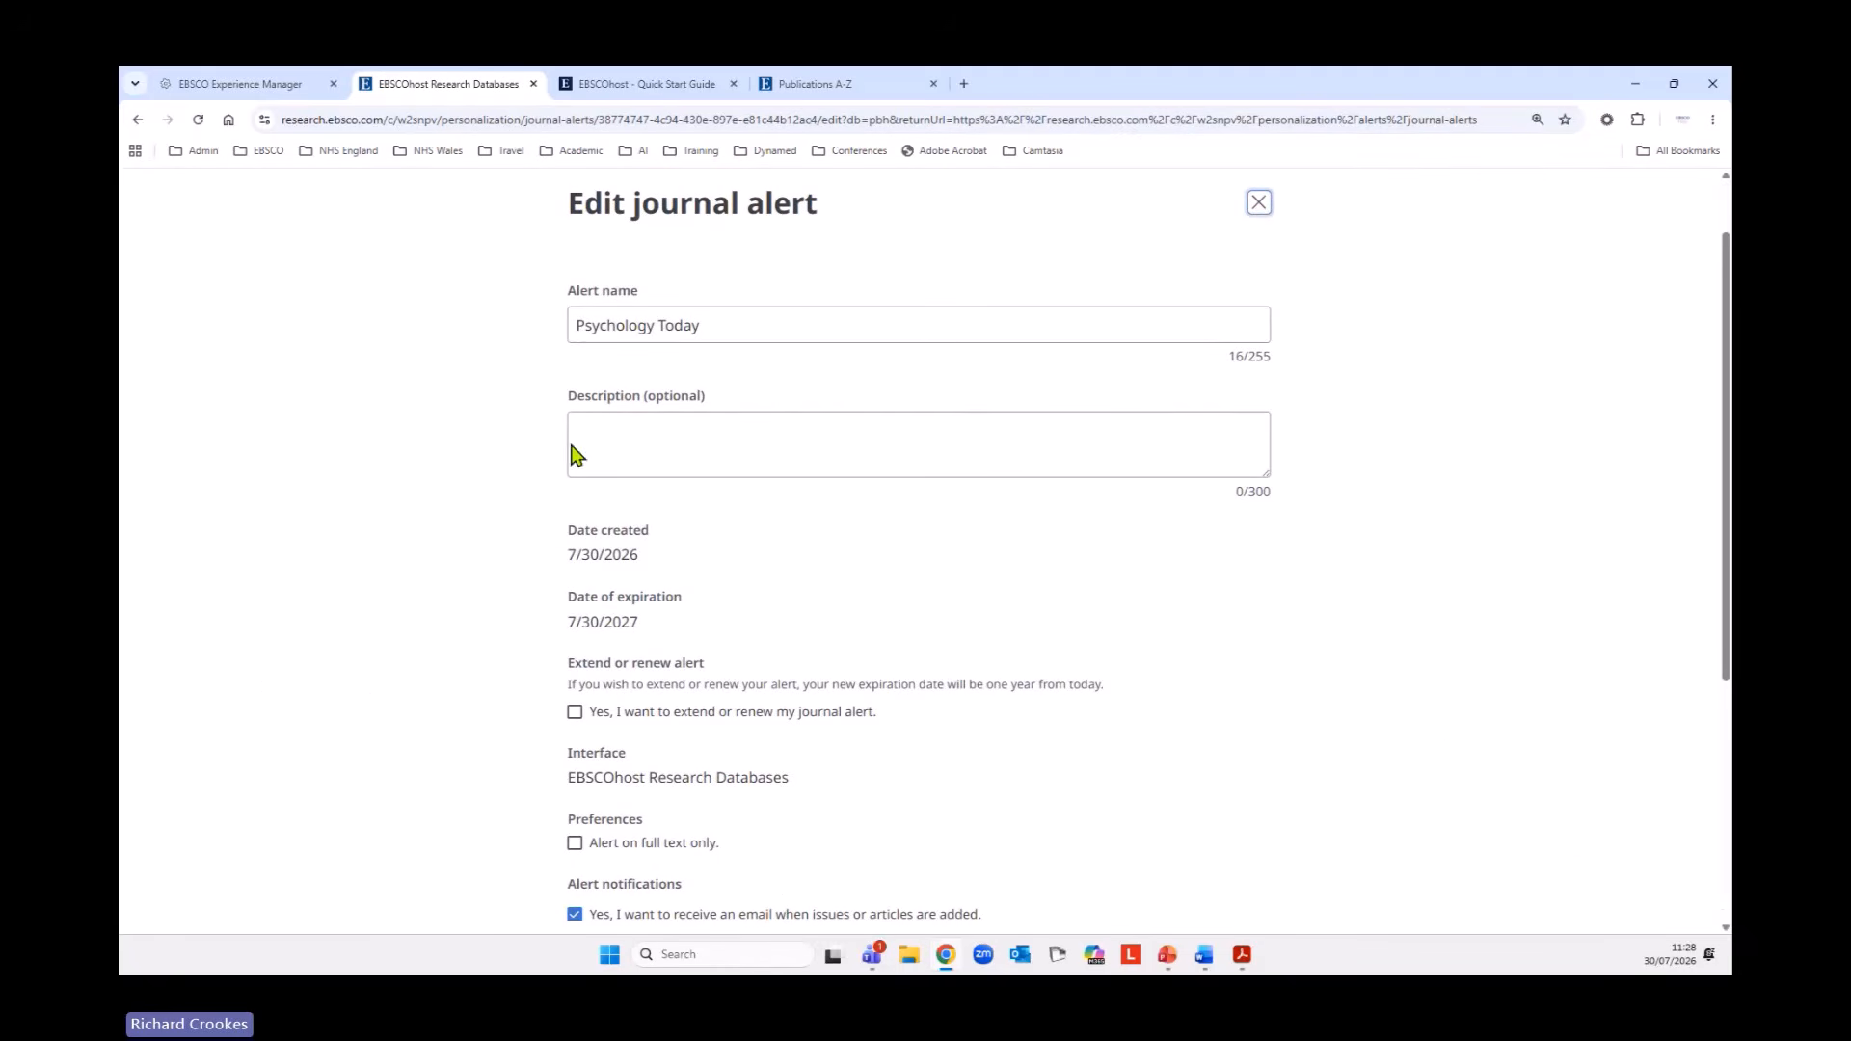
{"action": "scroll", "coordinate": [413, 620], "scroll_direction": "down", "scroll_amount": 3}
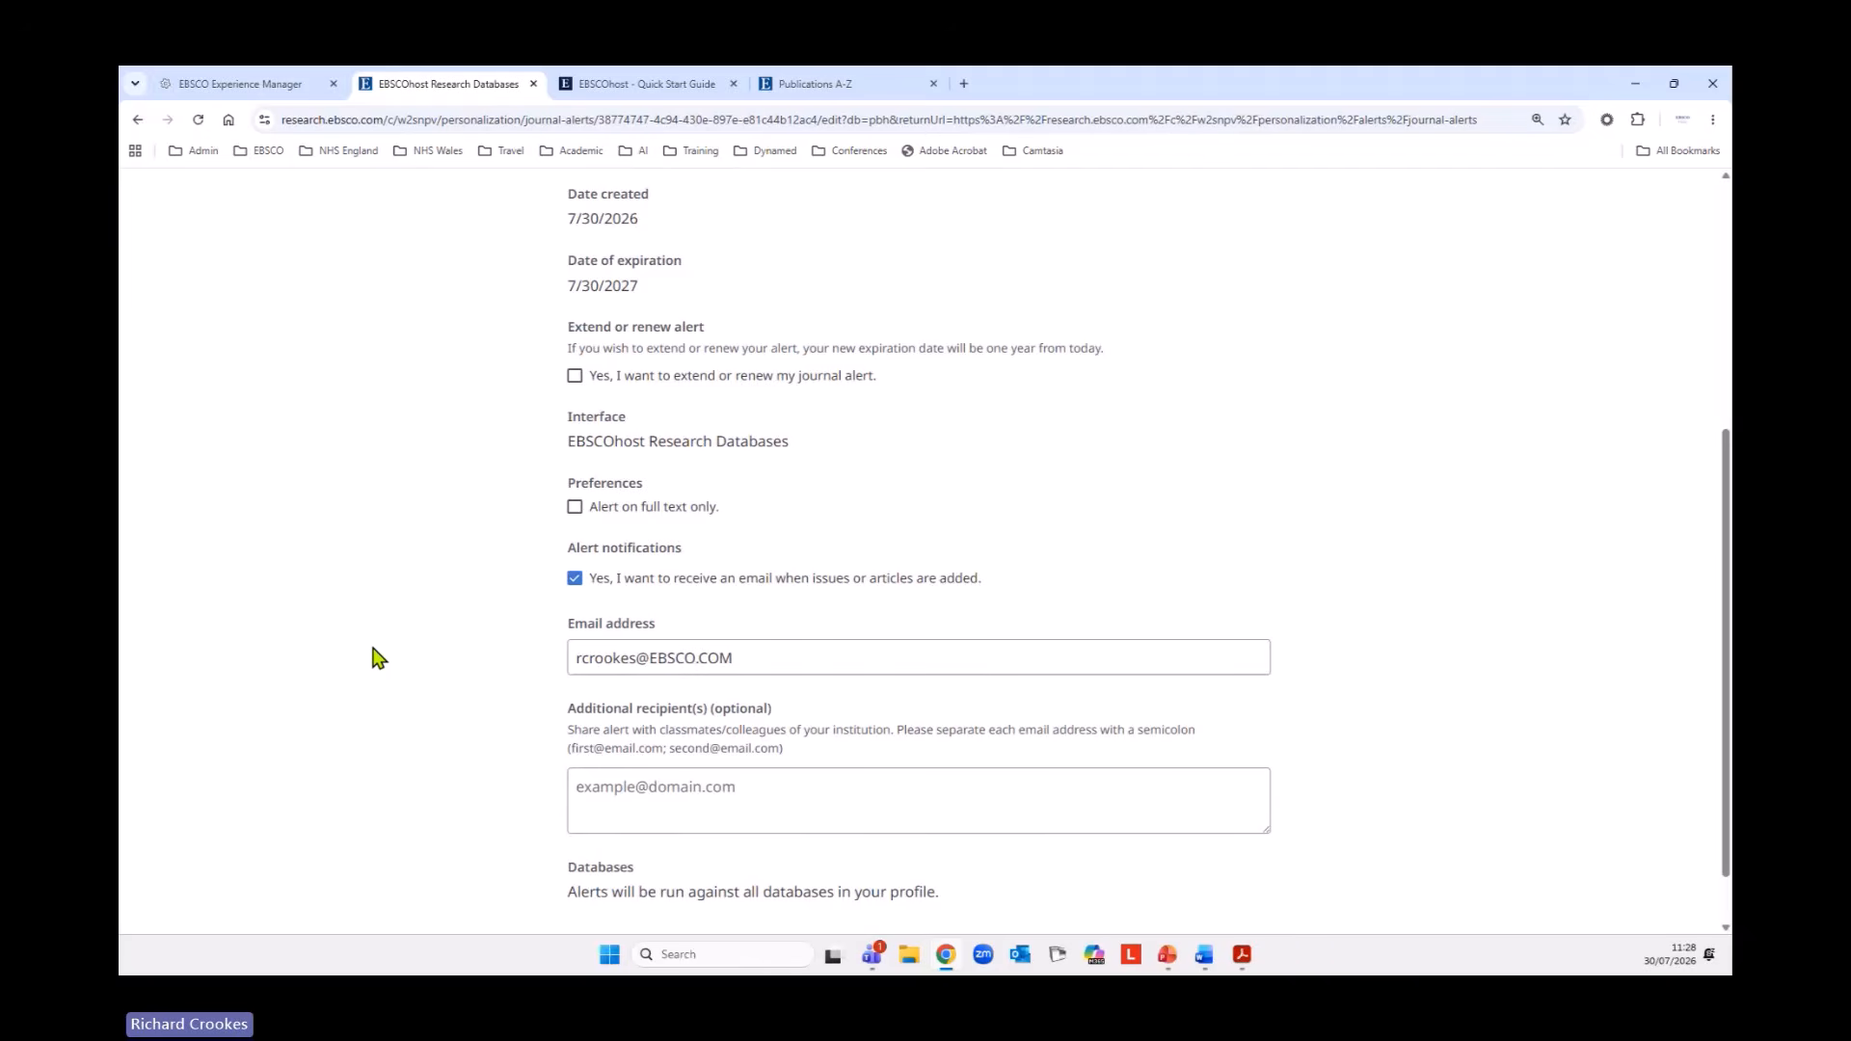
{"action": "scroll", "coordinate": [376, 659], "scroll_direction": "down", "scroll_amount": 1}
{"action": "scroll", "coordinate": [379, 664], "scroll_direction": "up", "scroll_amount": 2}
{"action": "left_click", "coordinate": [1109, 897]}
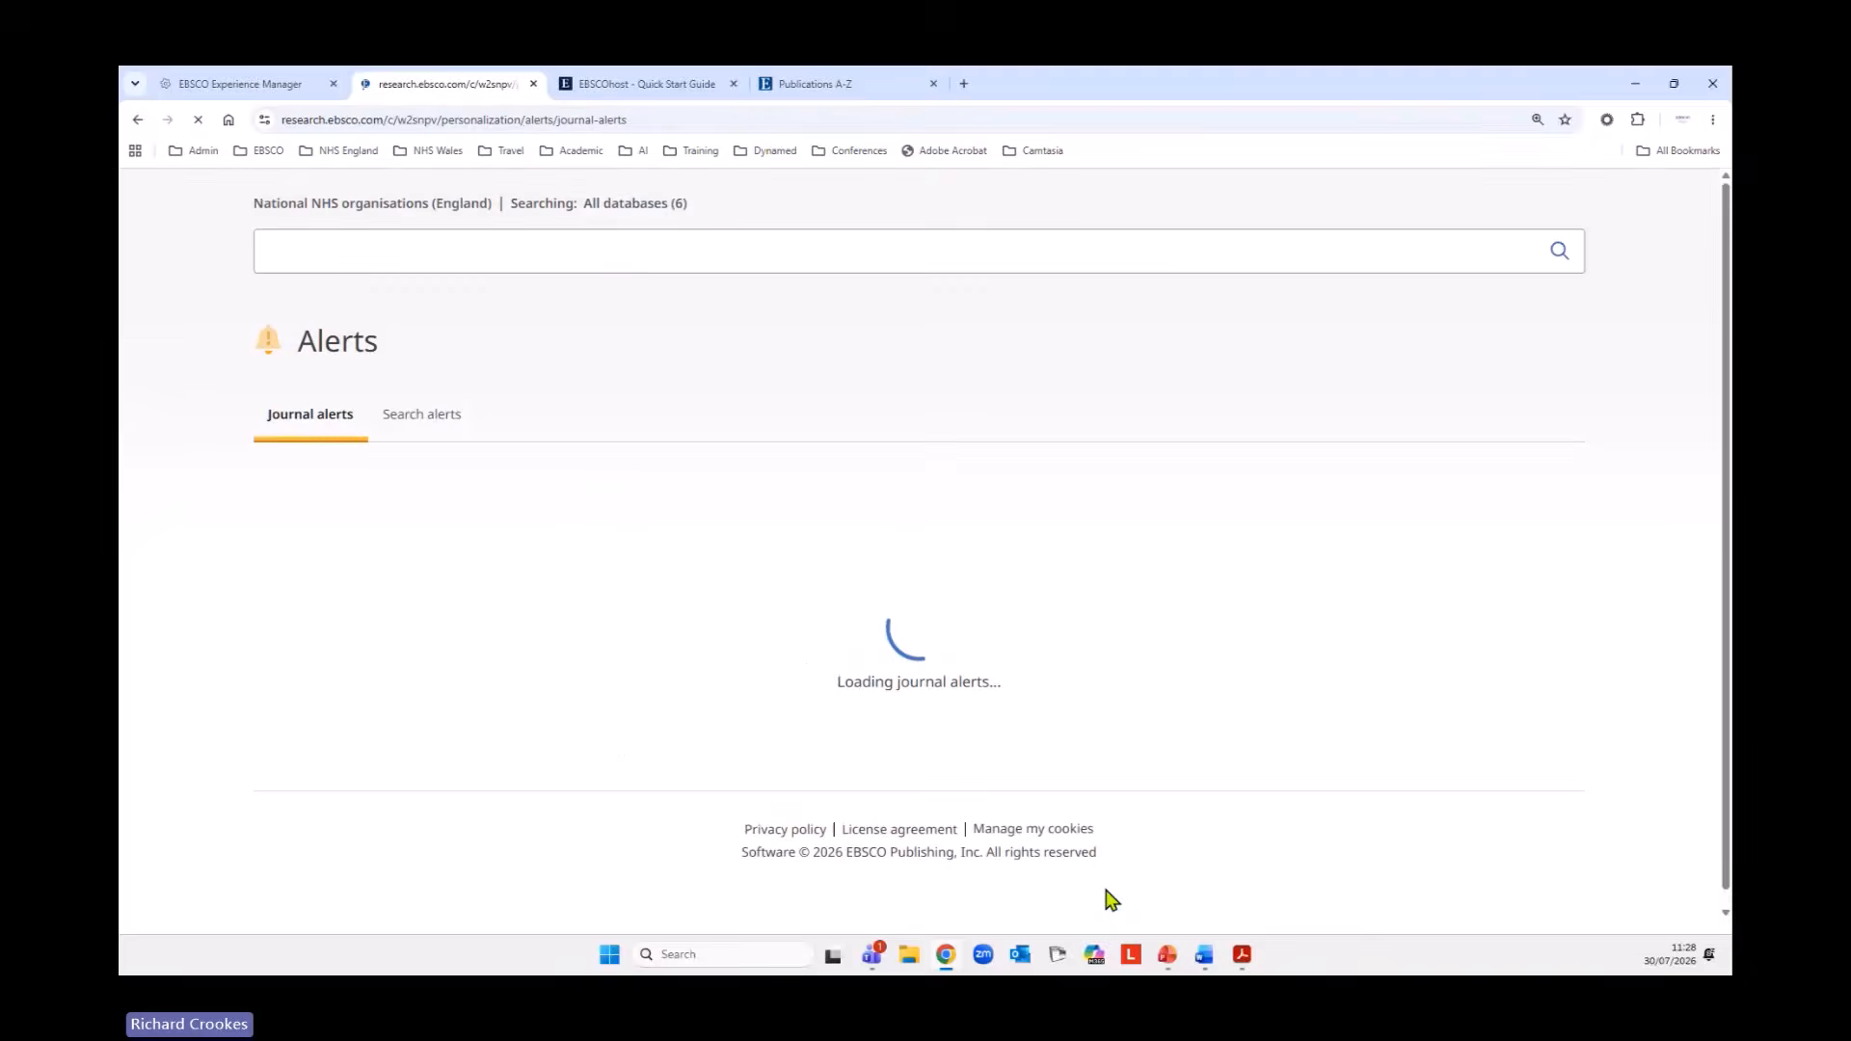
Delete the Psychology Today journal alert.
{"action": "left_click", "coordinate": [1567, 662]}
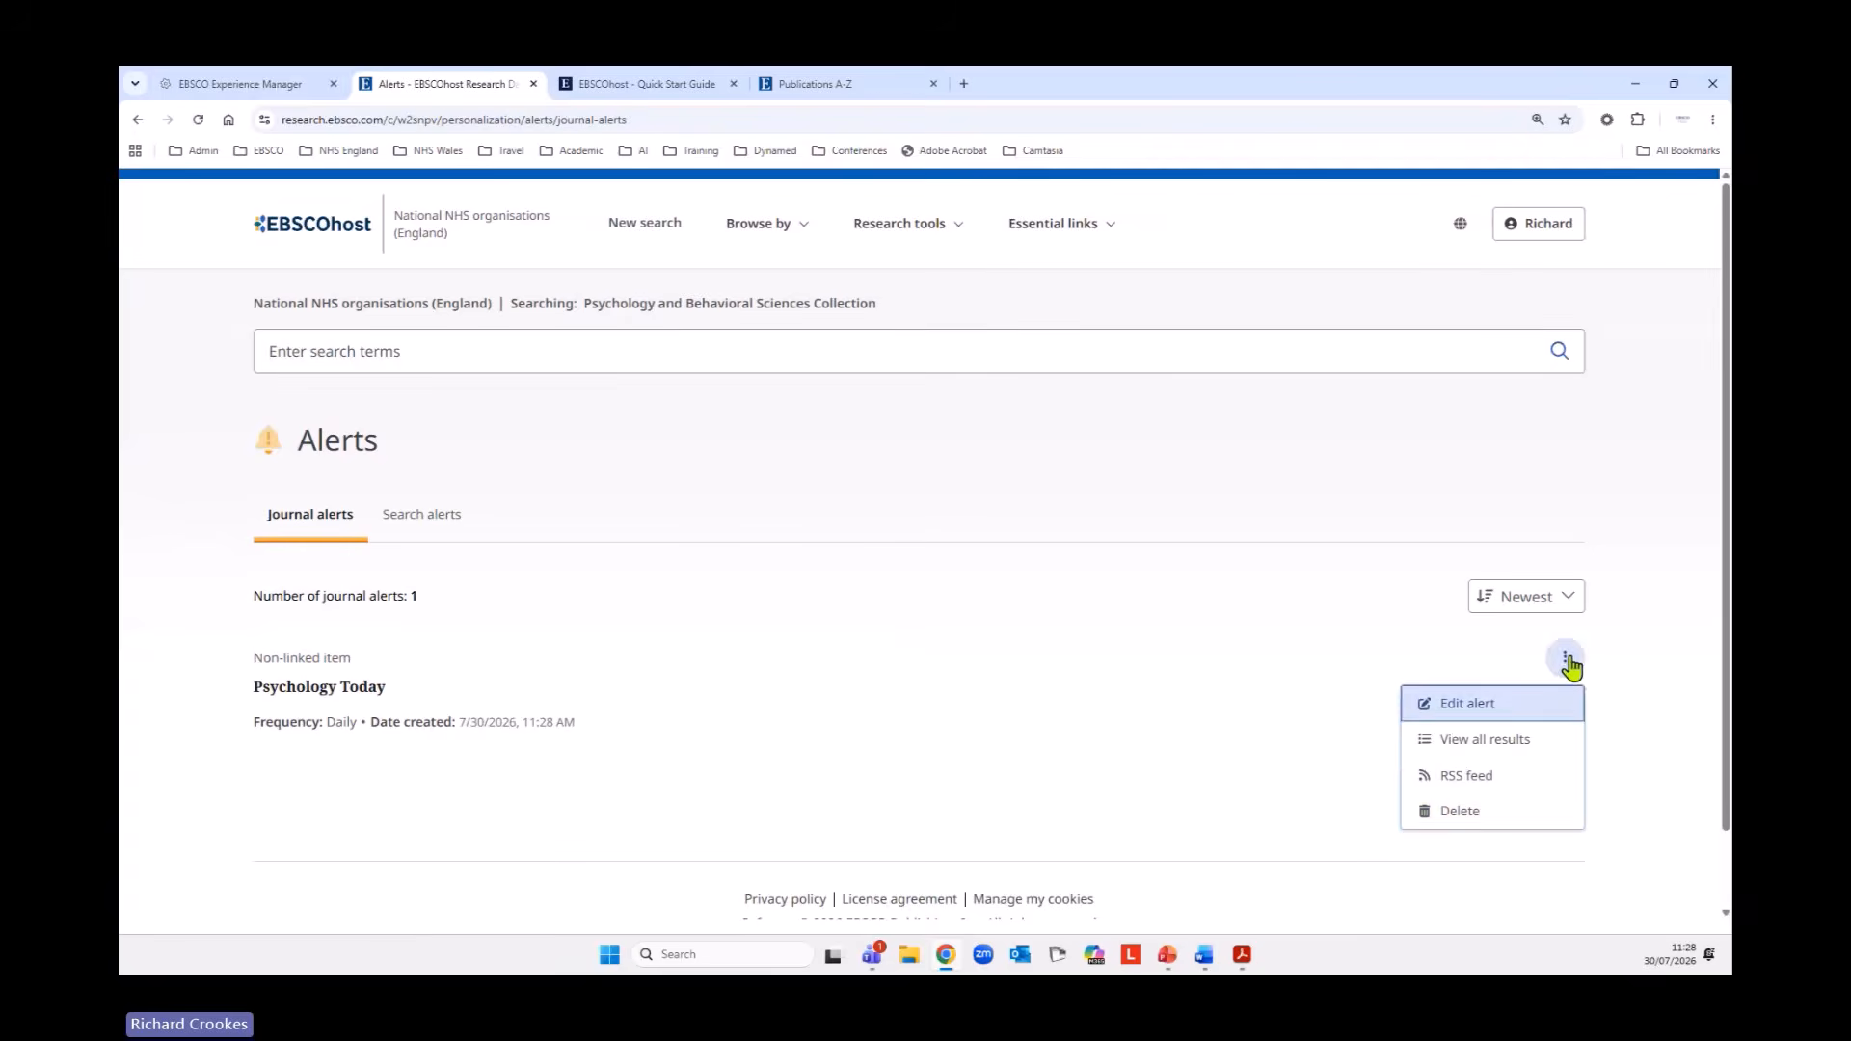
{"action": "left_click", "coordinate": [1483, 820]}
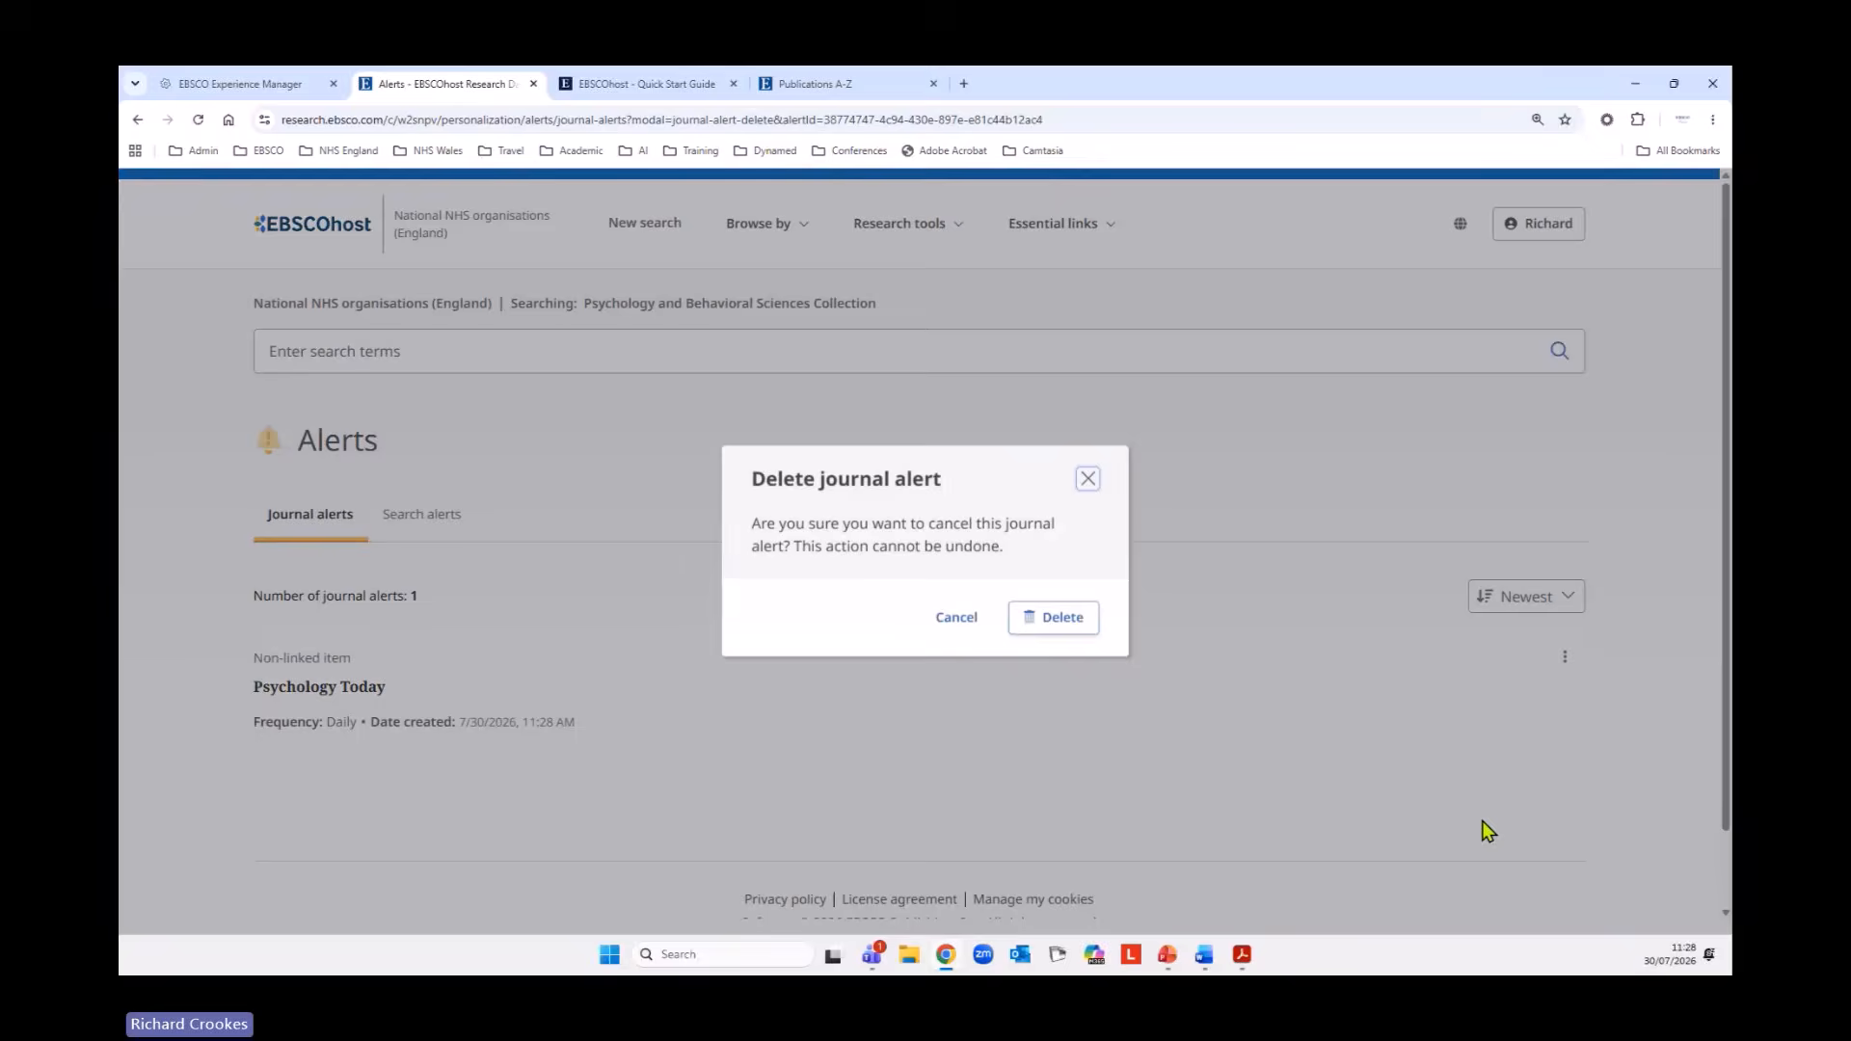
{"action": "left_click", "coordinate": [1057, 617]}
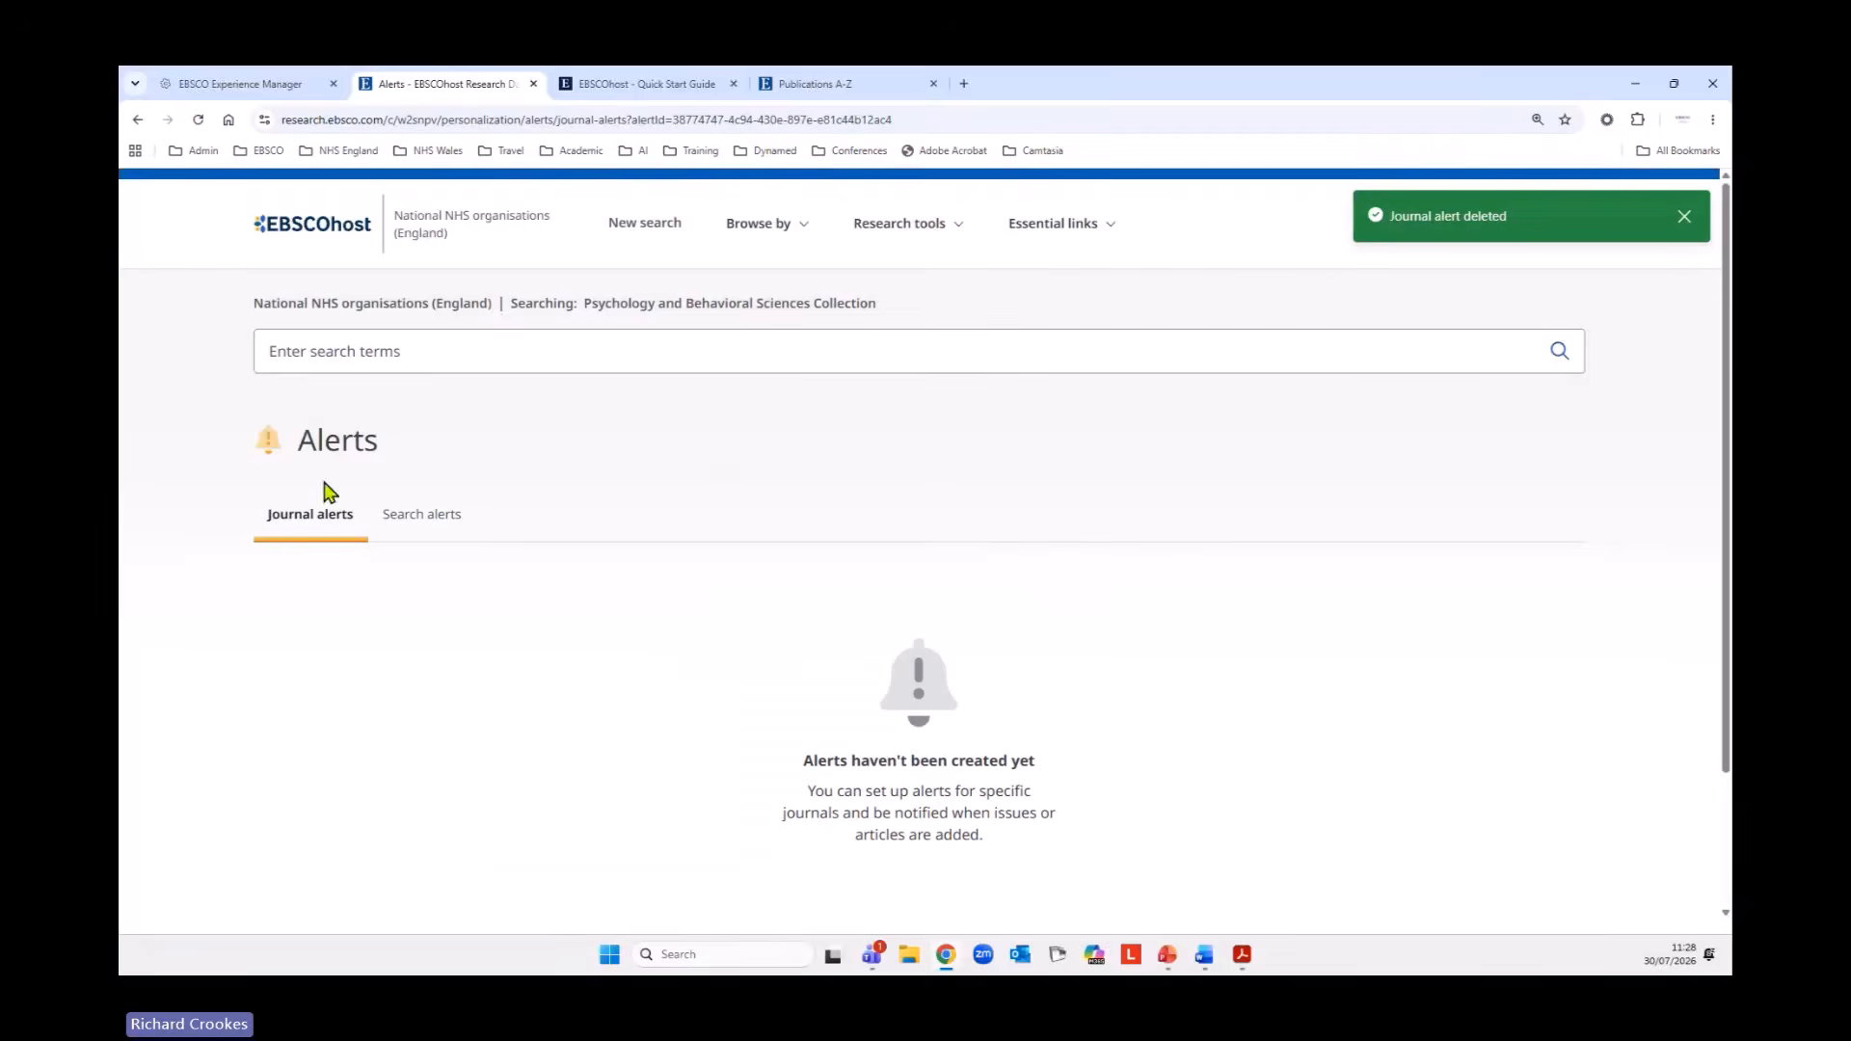
Start a new advanced search.
{"action": "left_click", "coordinate": [632, 227]}
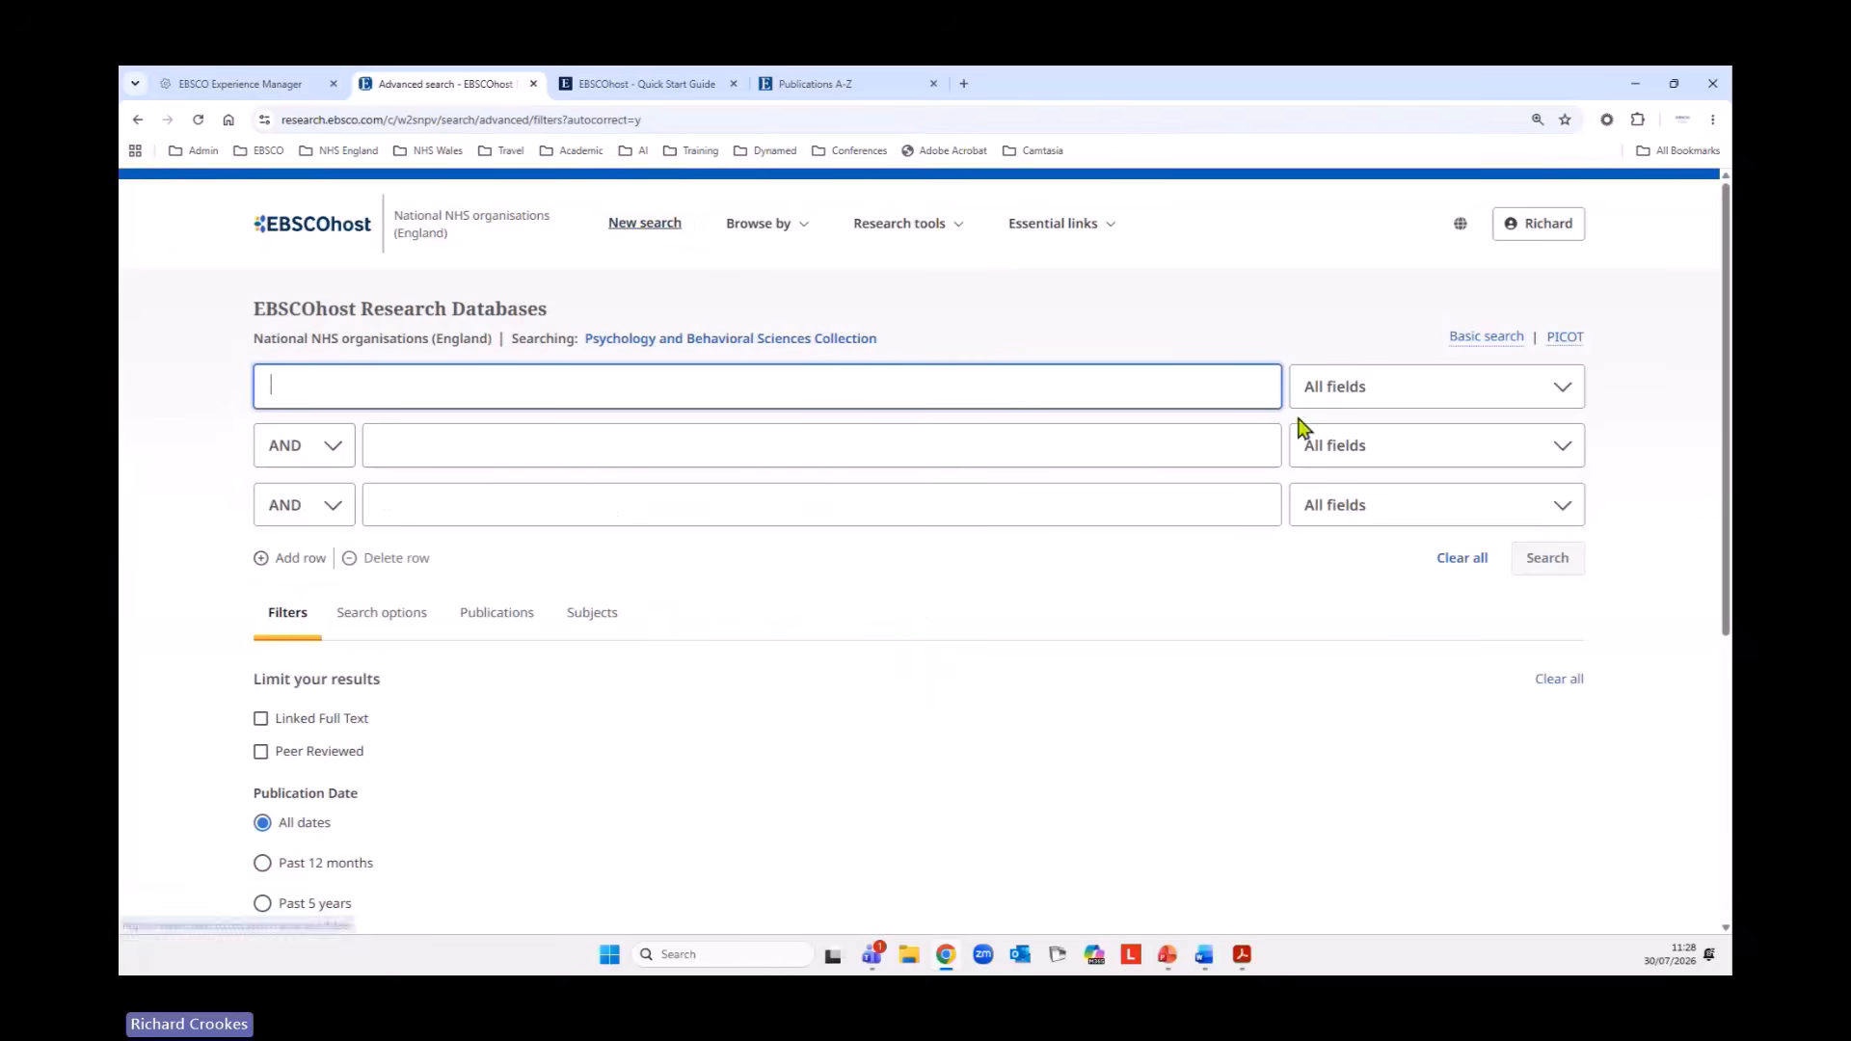